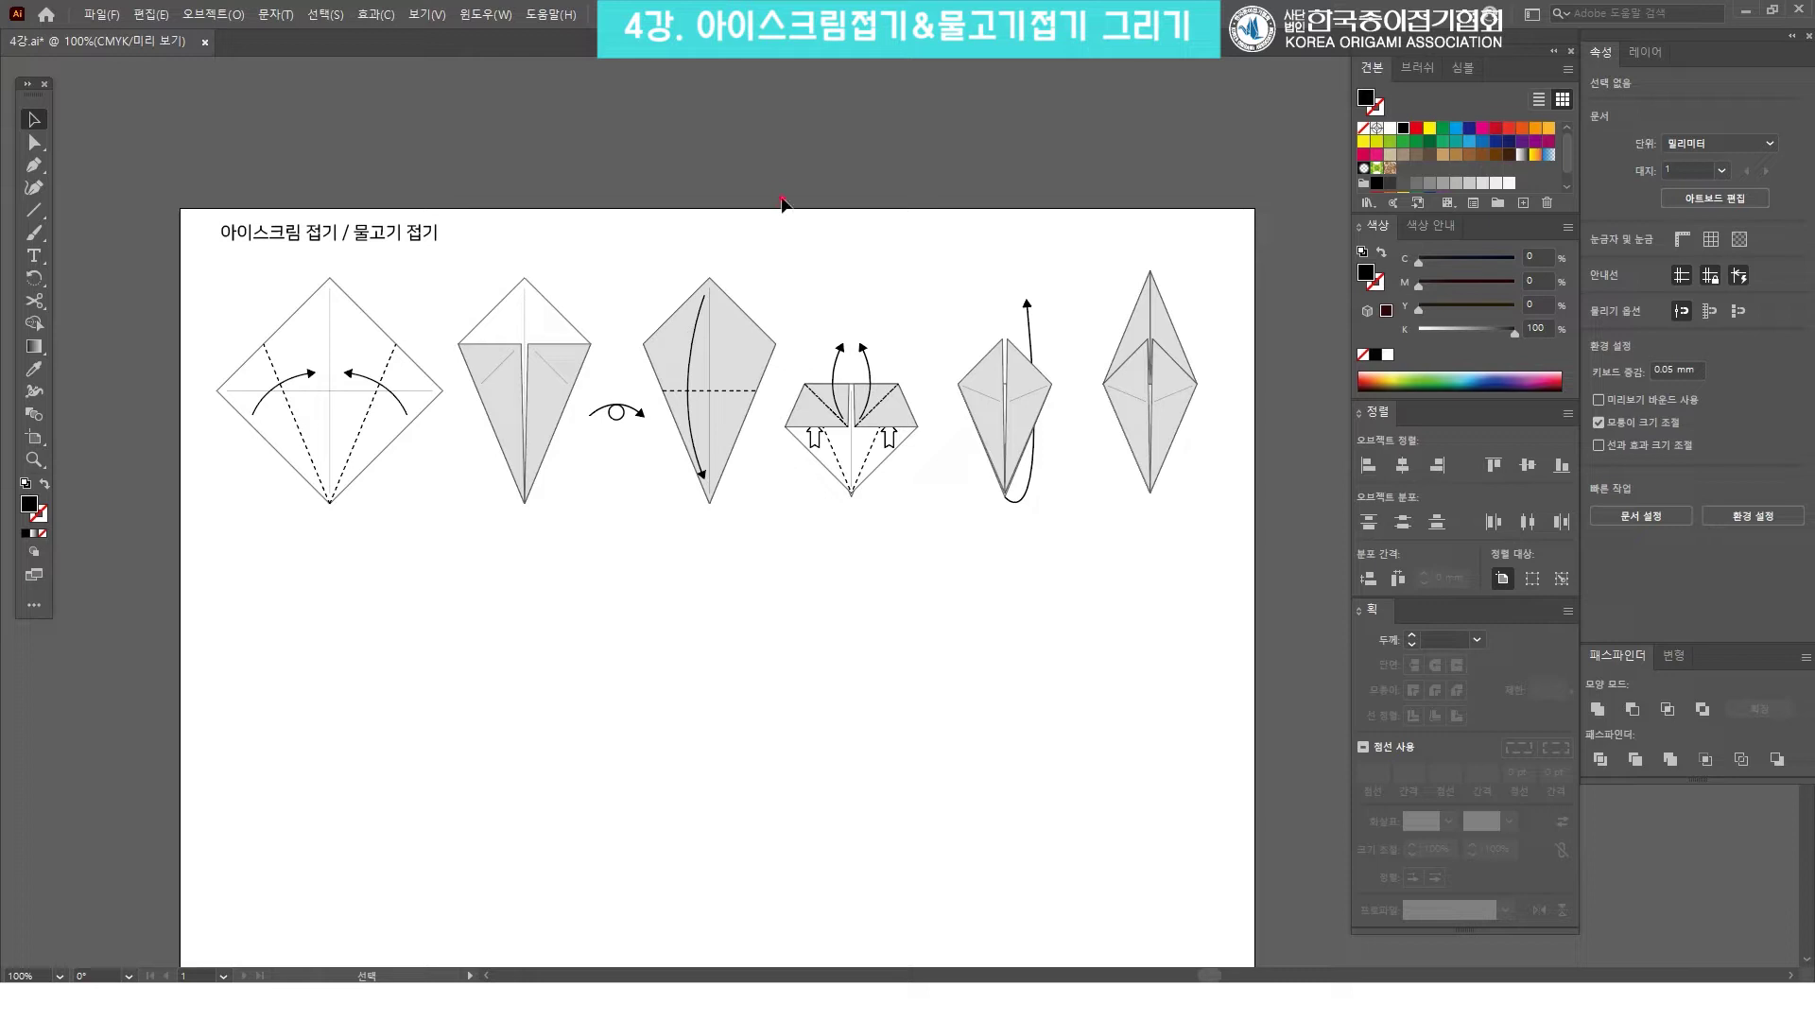
{"action": "left_click_drag", "start_coordinate": [1241, 568], "coordinate": [225, 269]}
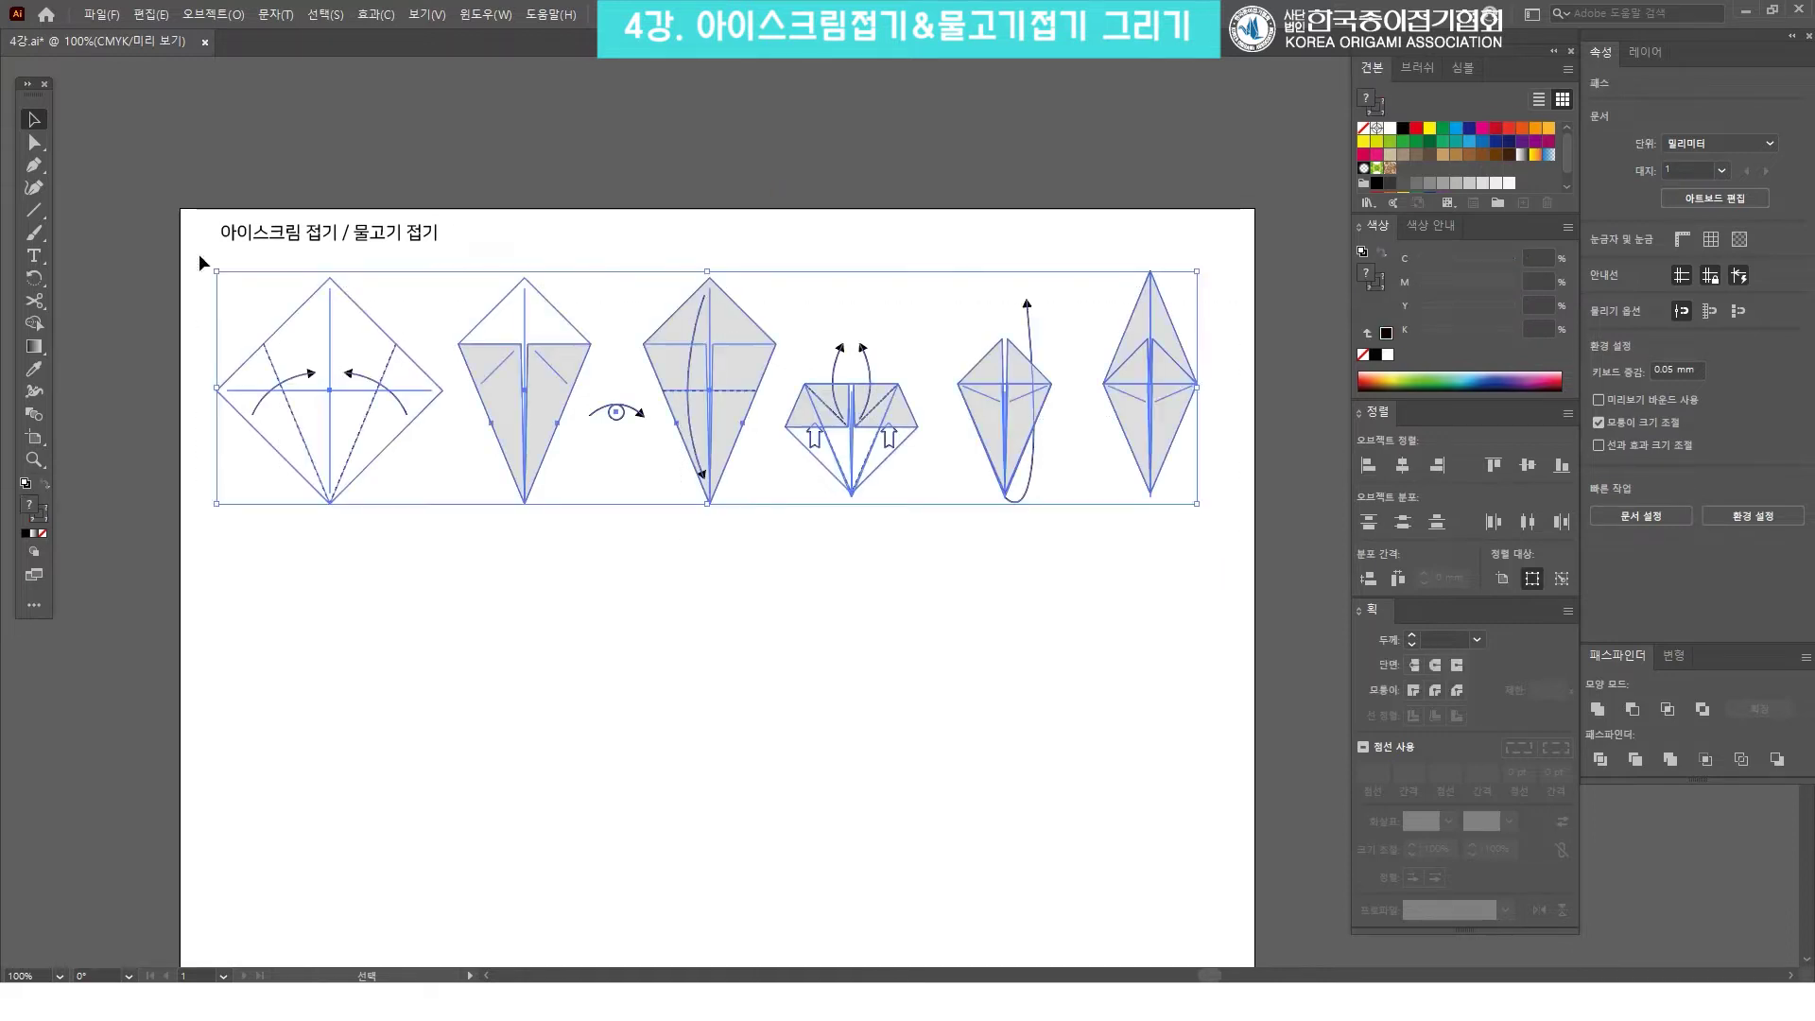
{"action": "left_click", "coordinate": [977, 275]}
{"action": "left_click_drag", "start_coordinate": [1219, 548], "coordinate": [192, 249]}
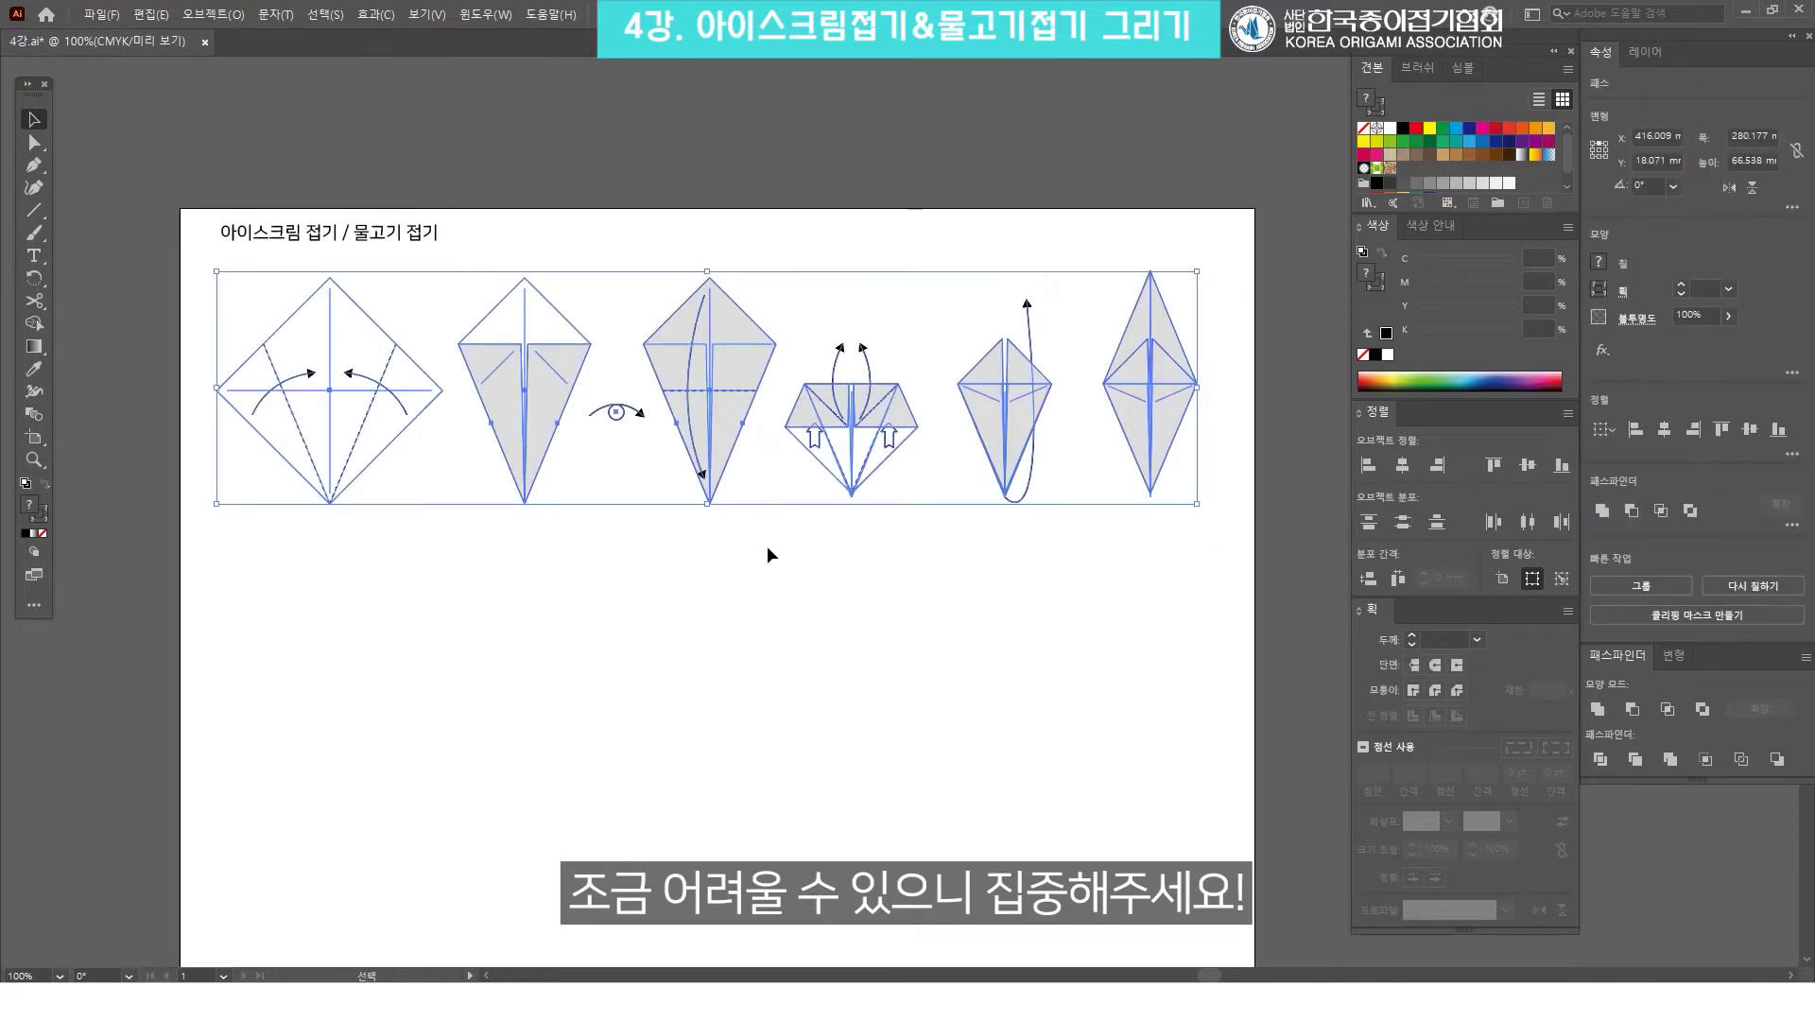
{"action": "left_click", "coordinate": [837, 535]}
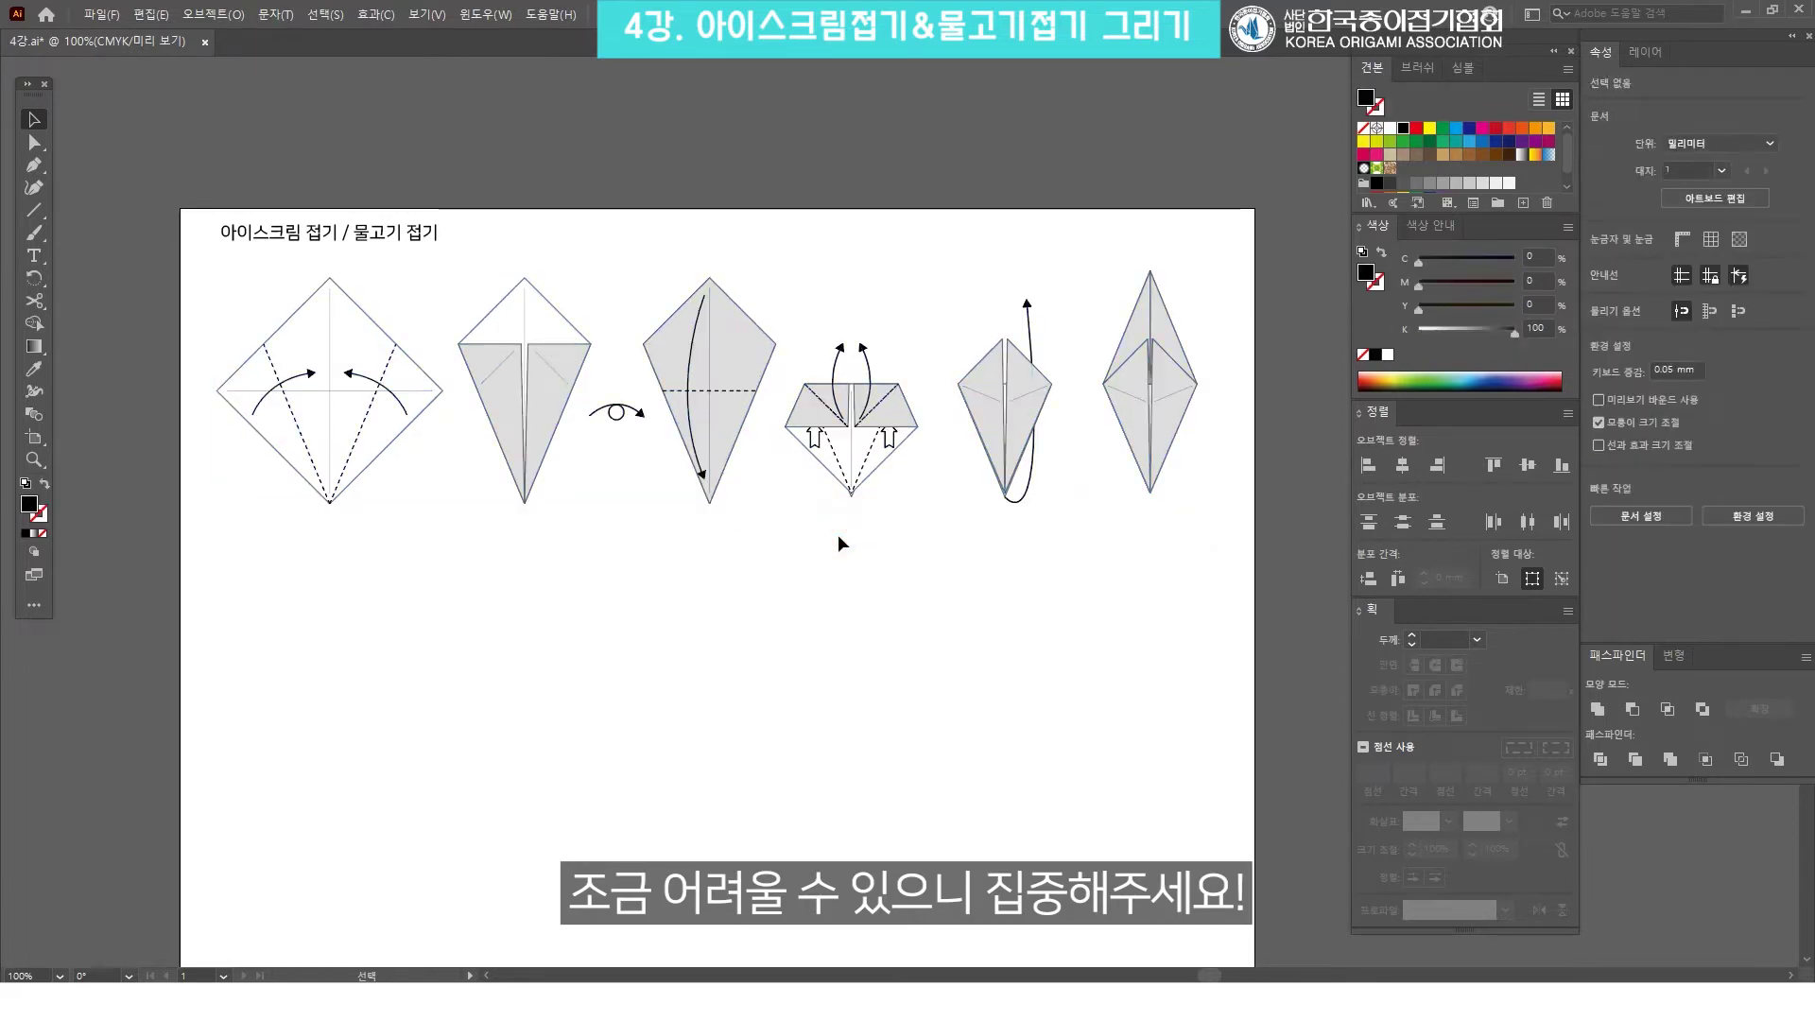
Draw a square of about 56.6 mm in the empty area below the first finished origami diagram.
{"action": "key", "text": "z"}
{"action": "left_click", "coordinate": [441, 433]}
{"action": "left_click", "coordinate": [441, 434], "text": "alt"}
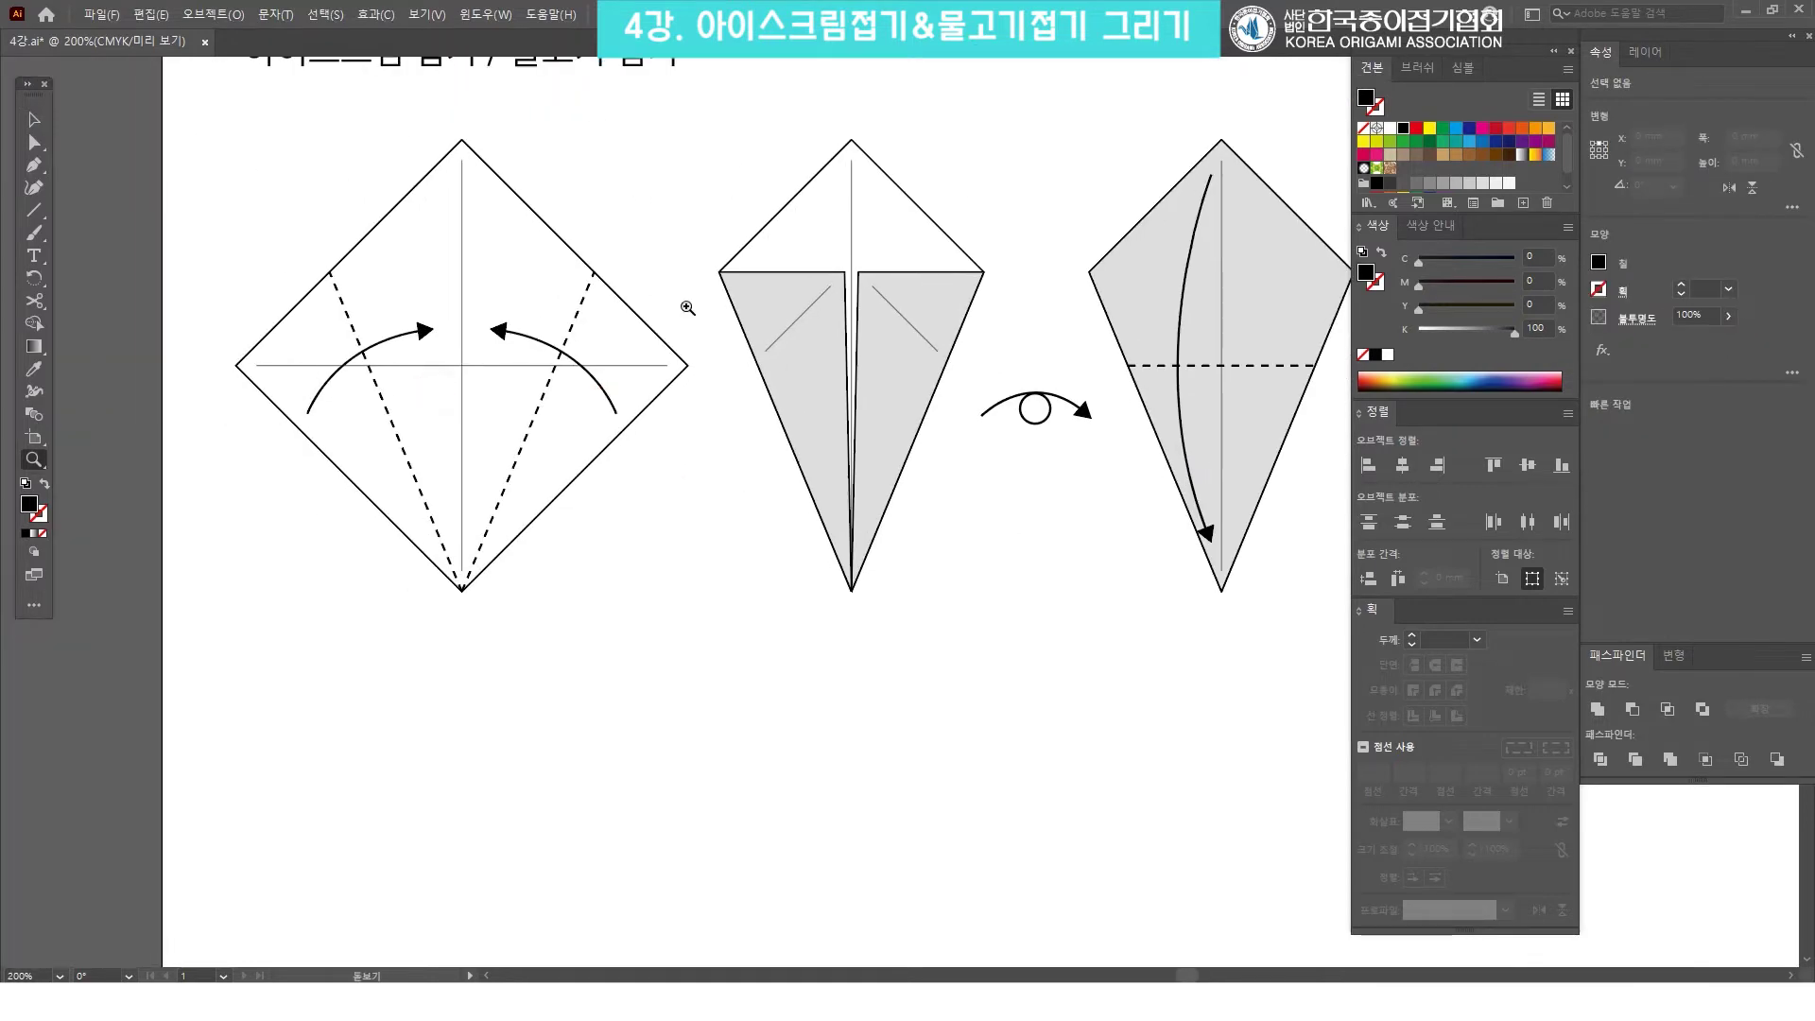
{"action": "left_click", "coordinate": [721, 430]}
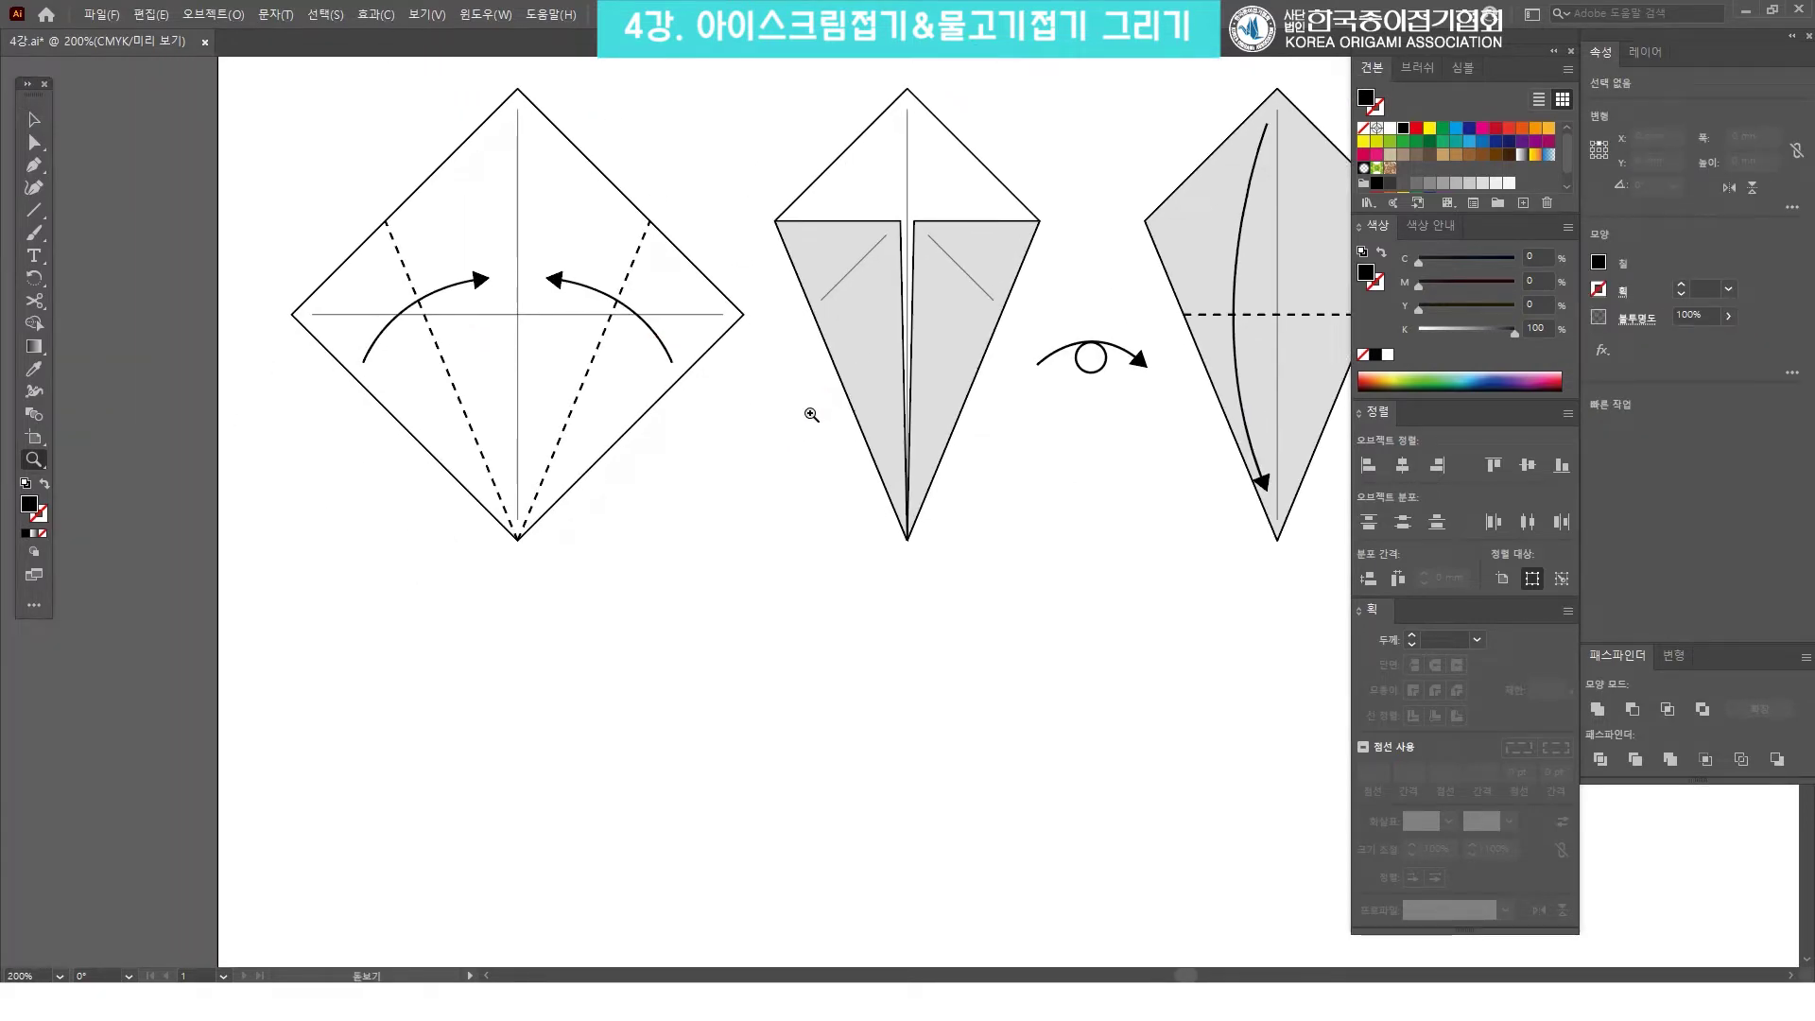
{"action": "left_click", "coordinate": [819, 400], "text": "alt"}
{"action": "key", "text": "v"}
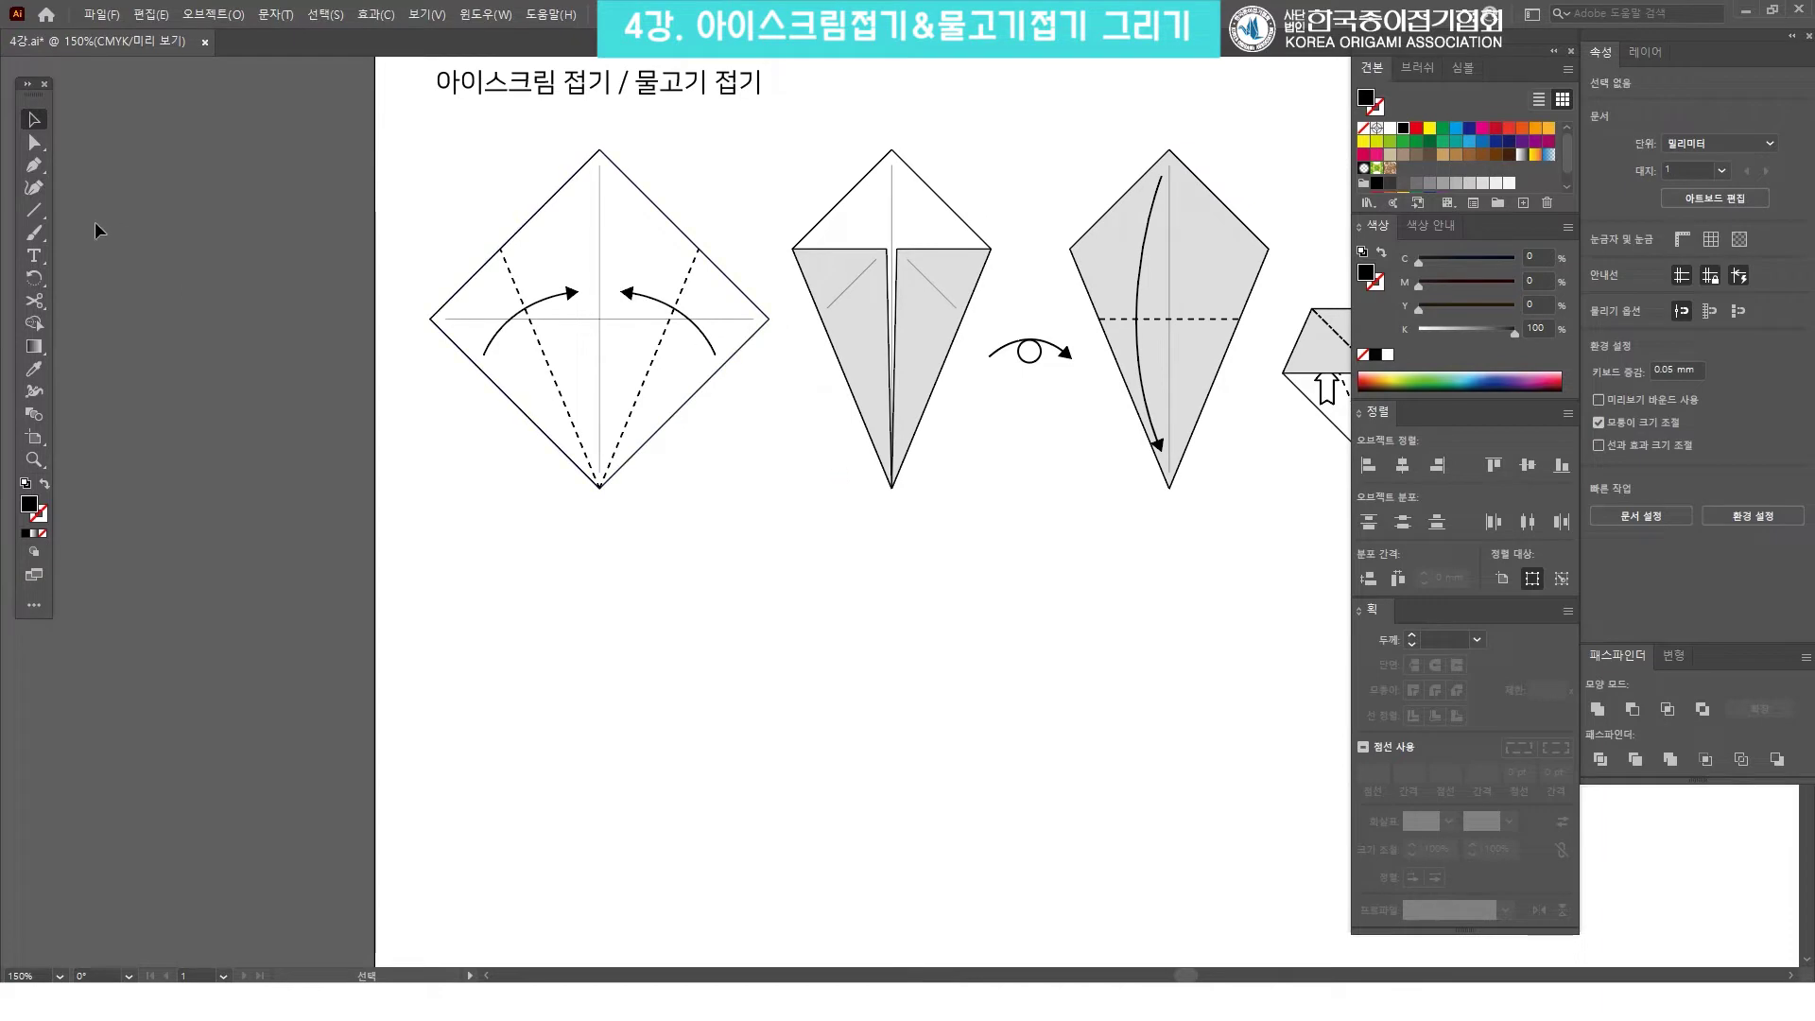
{"action": "left_click", "coordinate": [43, 202]}
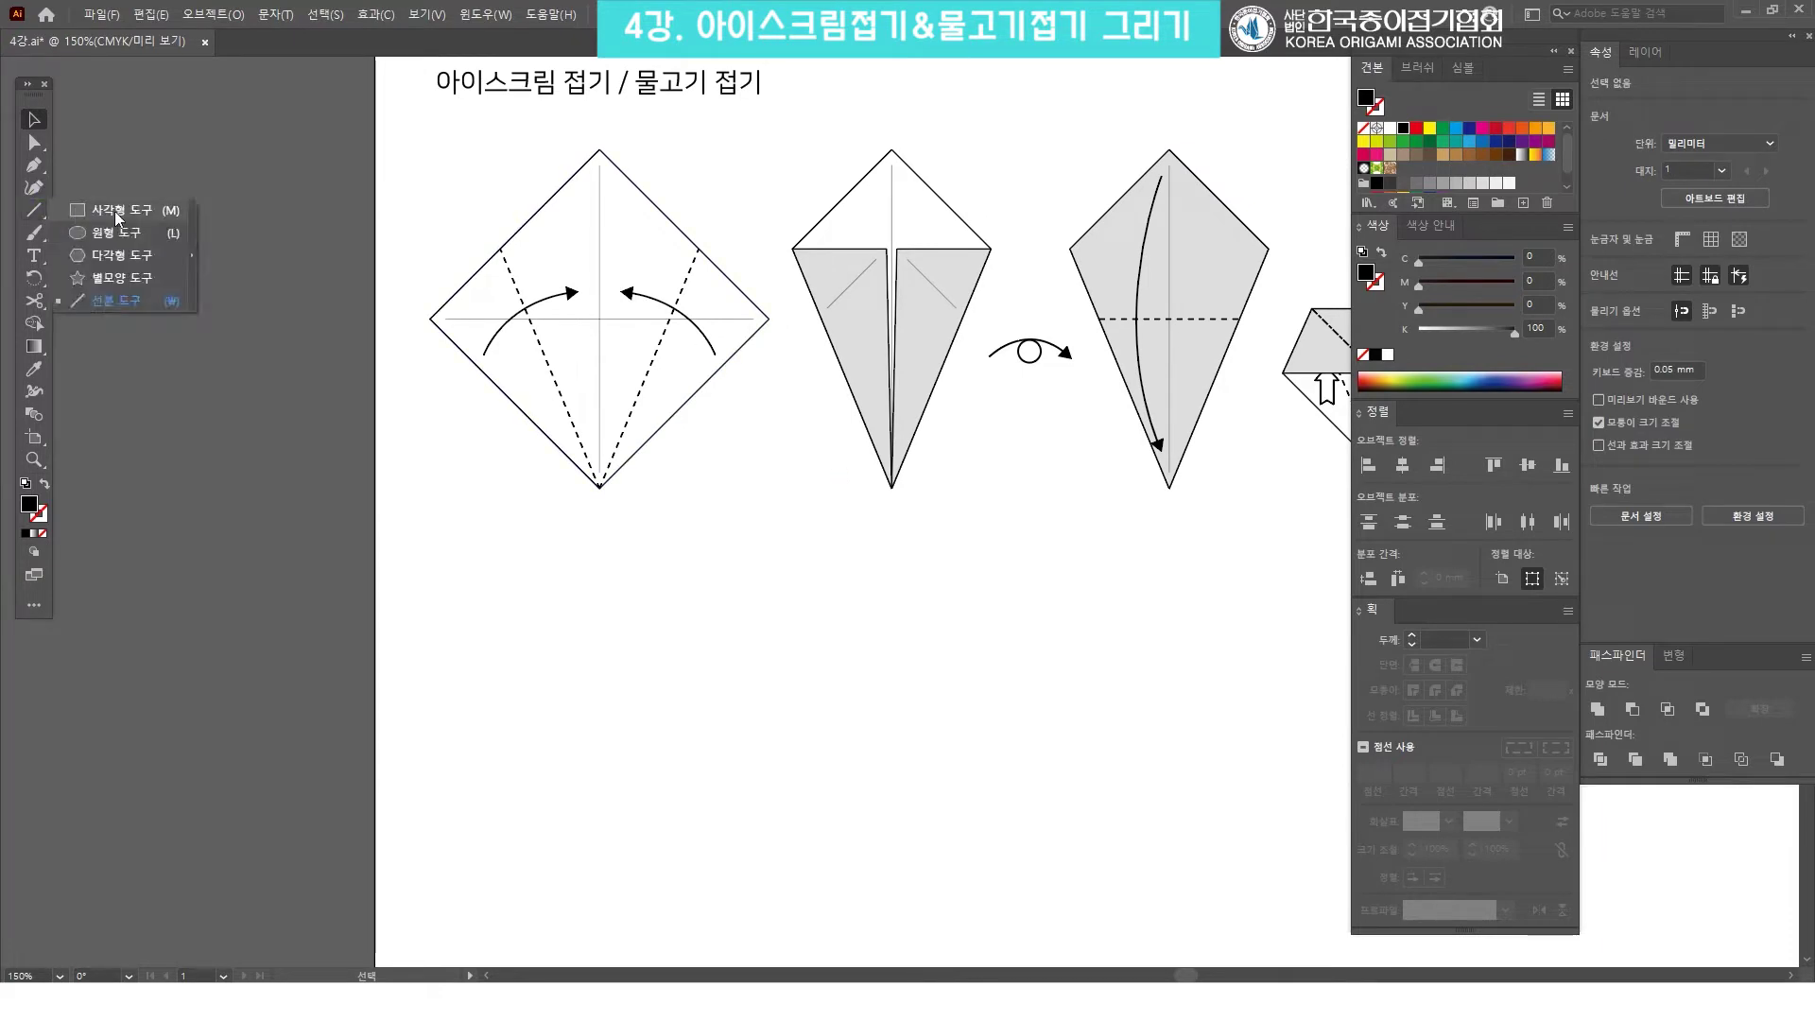
{"action": "left_click", "coordinate": [115, 212]}
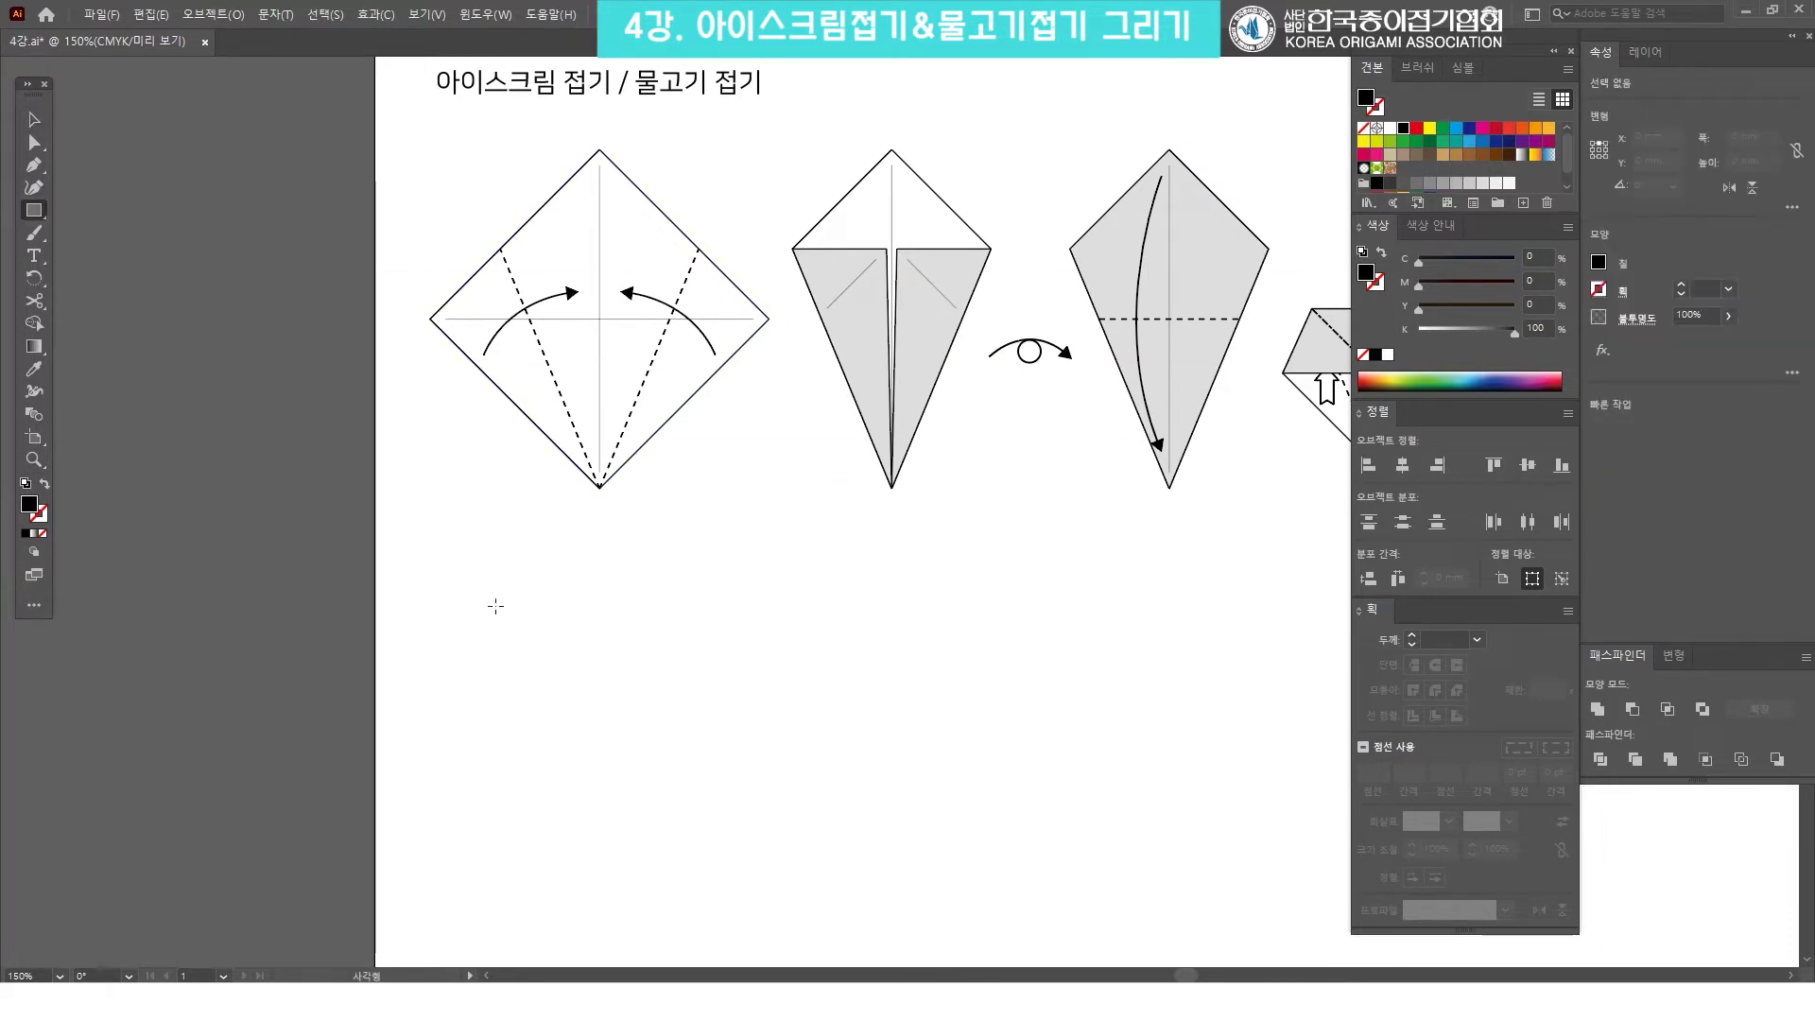
{"action": "left_click_drag", "start_coordinate": [431, 614], "coordinate": [728, 911]}
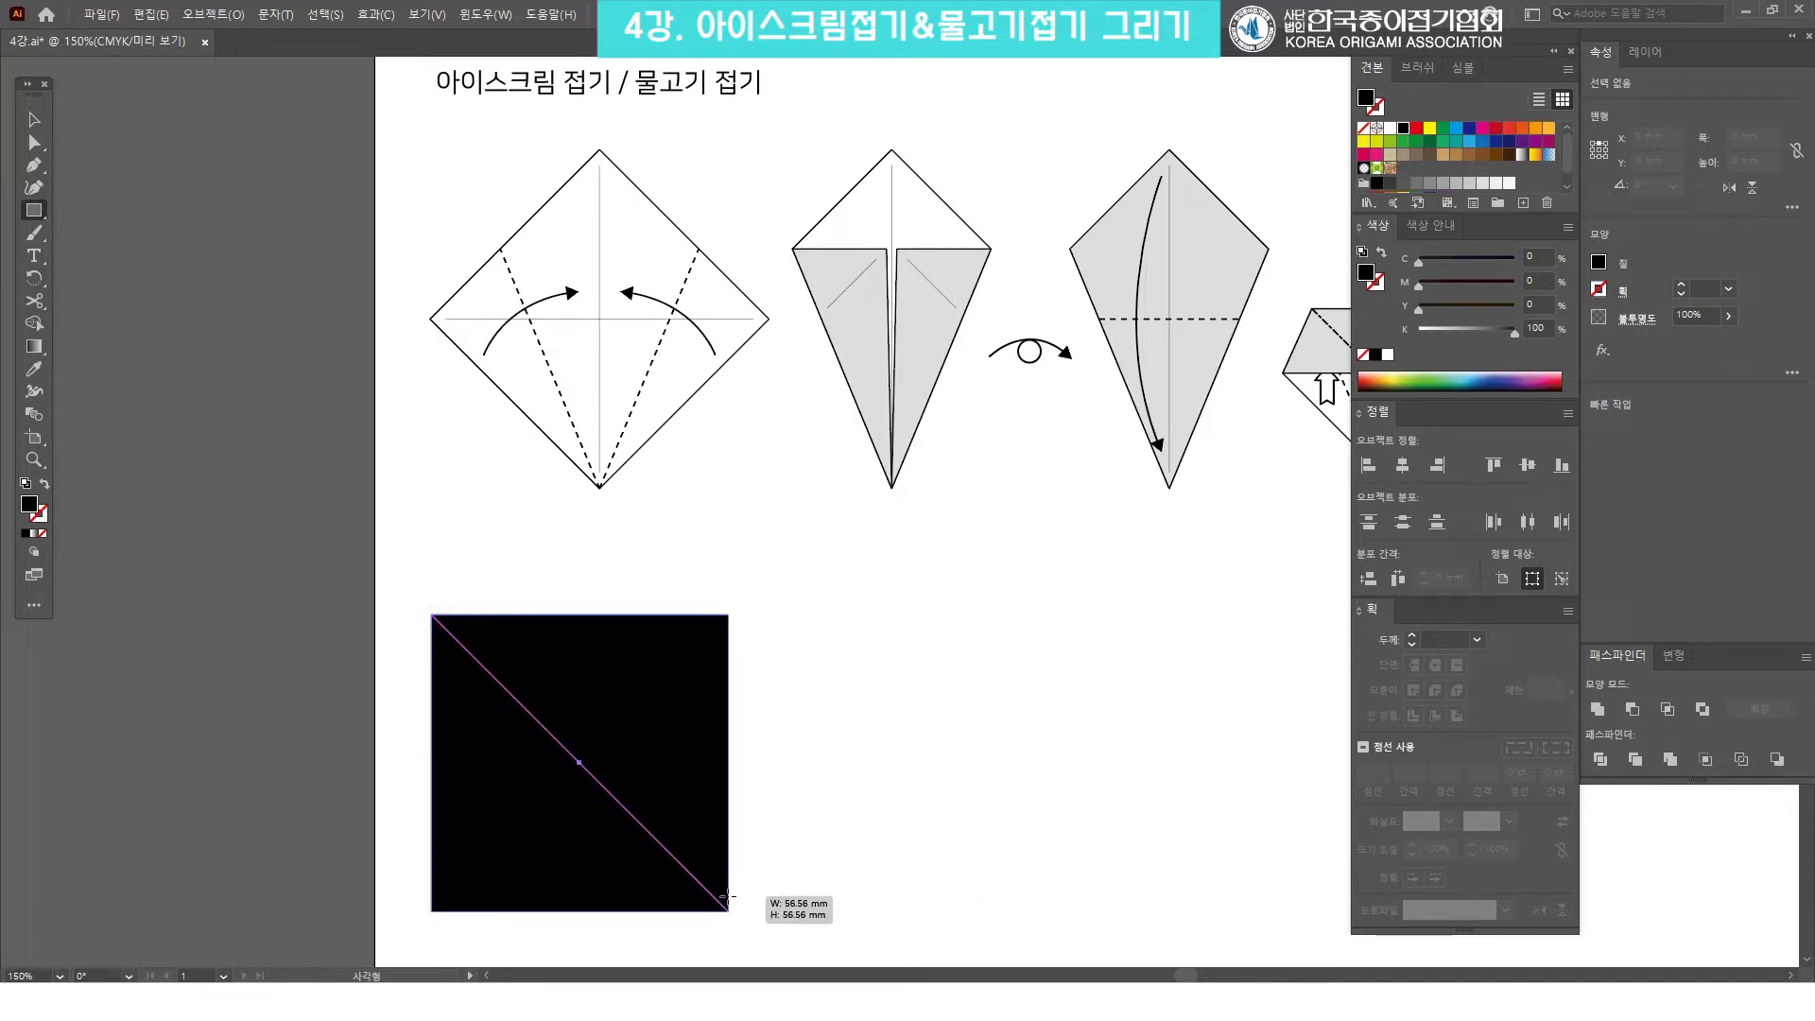
{"action": "key", "text": "v"}
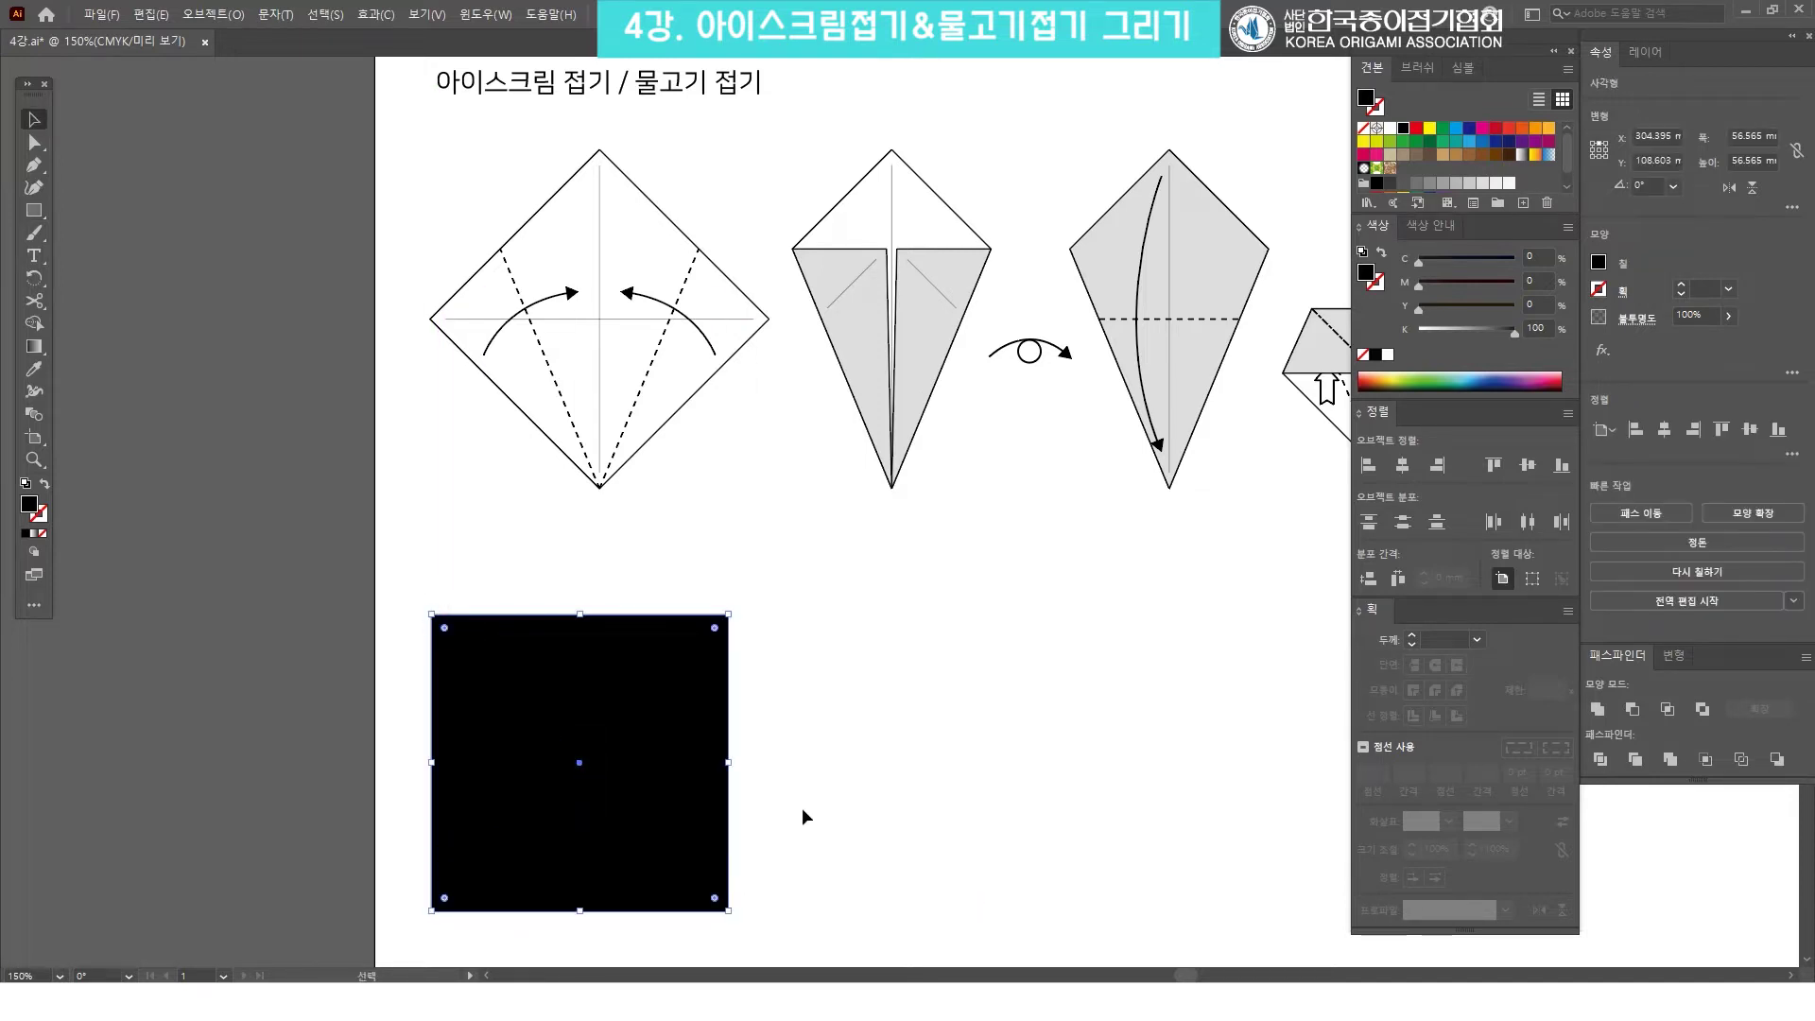
Give the square a white fill and a black outline with a stroke weight of 0.5 pt.
{"action": "left_click", "coordinate": [45, 490]}
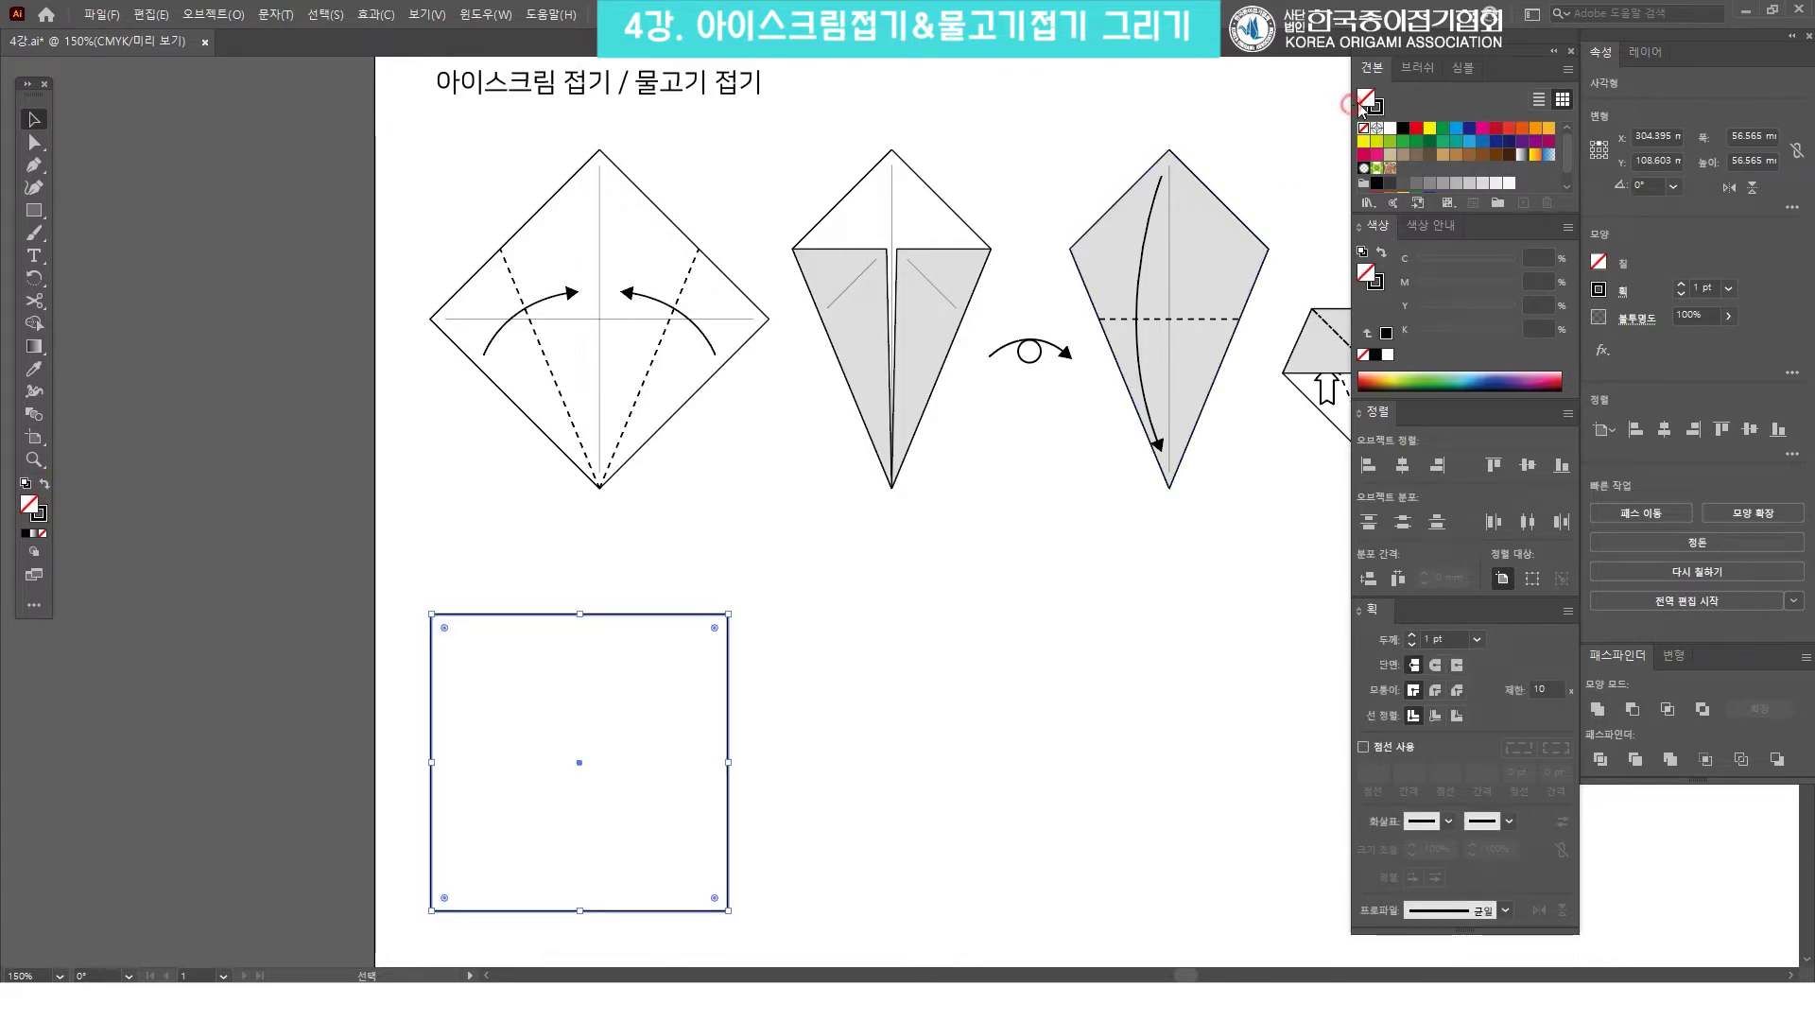
{"action": "left_click", "coordinate": [1390, 128]}
{"action": "left_click", "coordinate": [988, 558]}
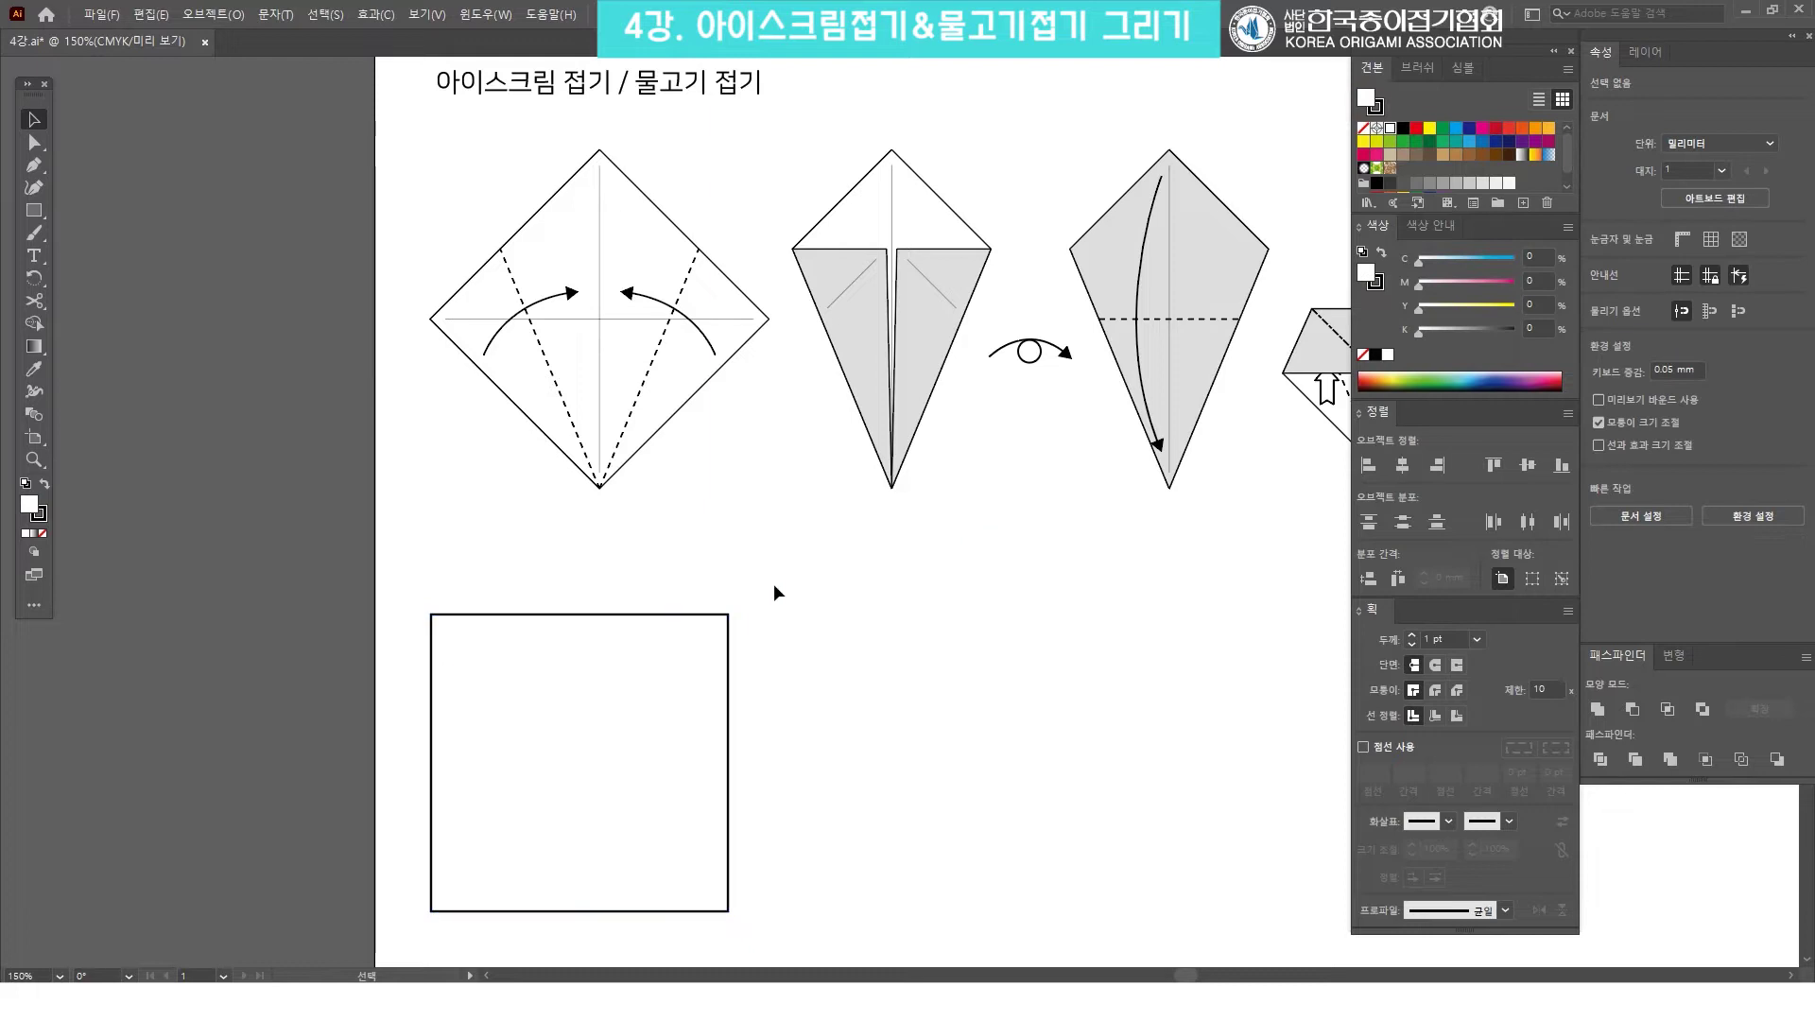
{"action": "left_click", "coordinate": [661, 733]}
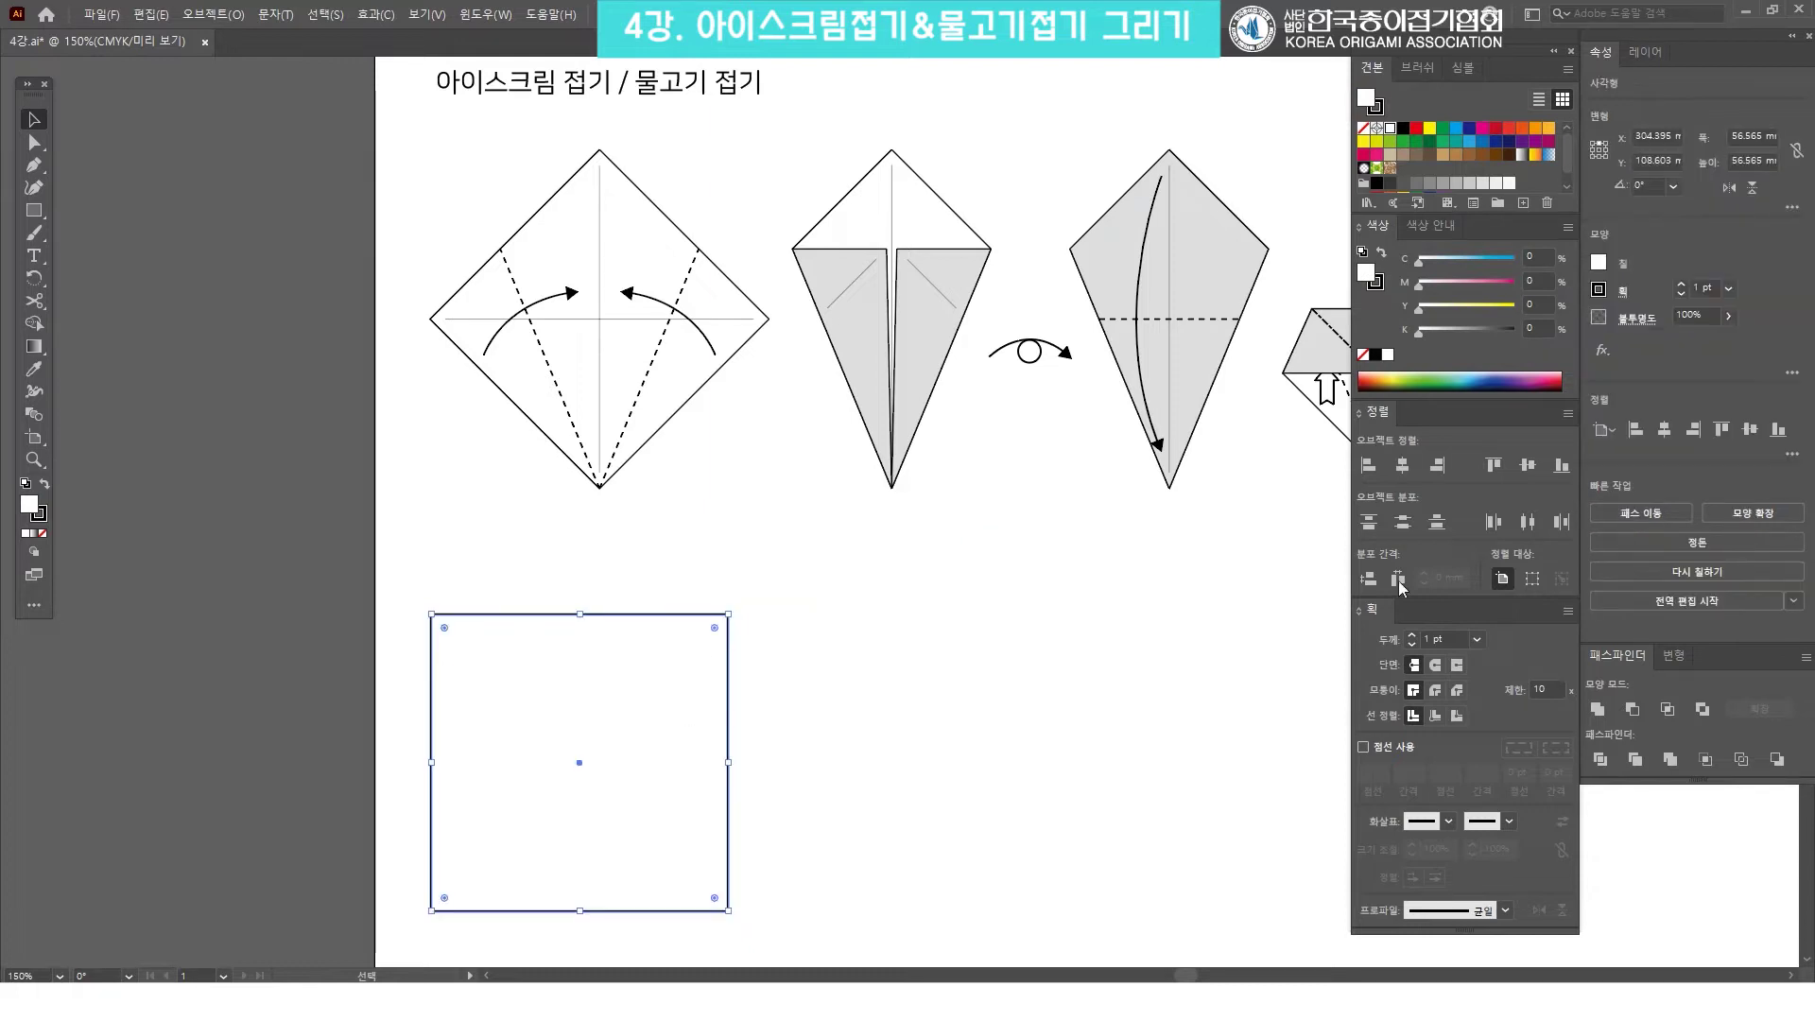
{"action": "left_click", "coordinate": [1477, 640]}
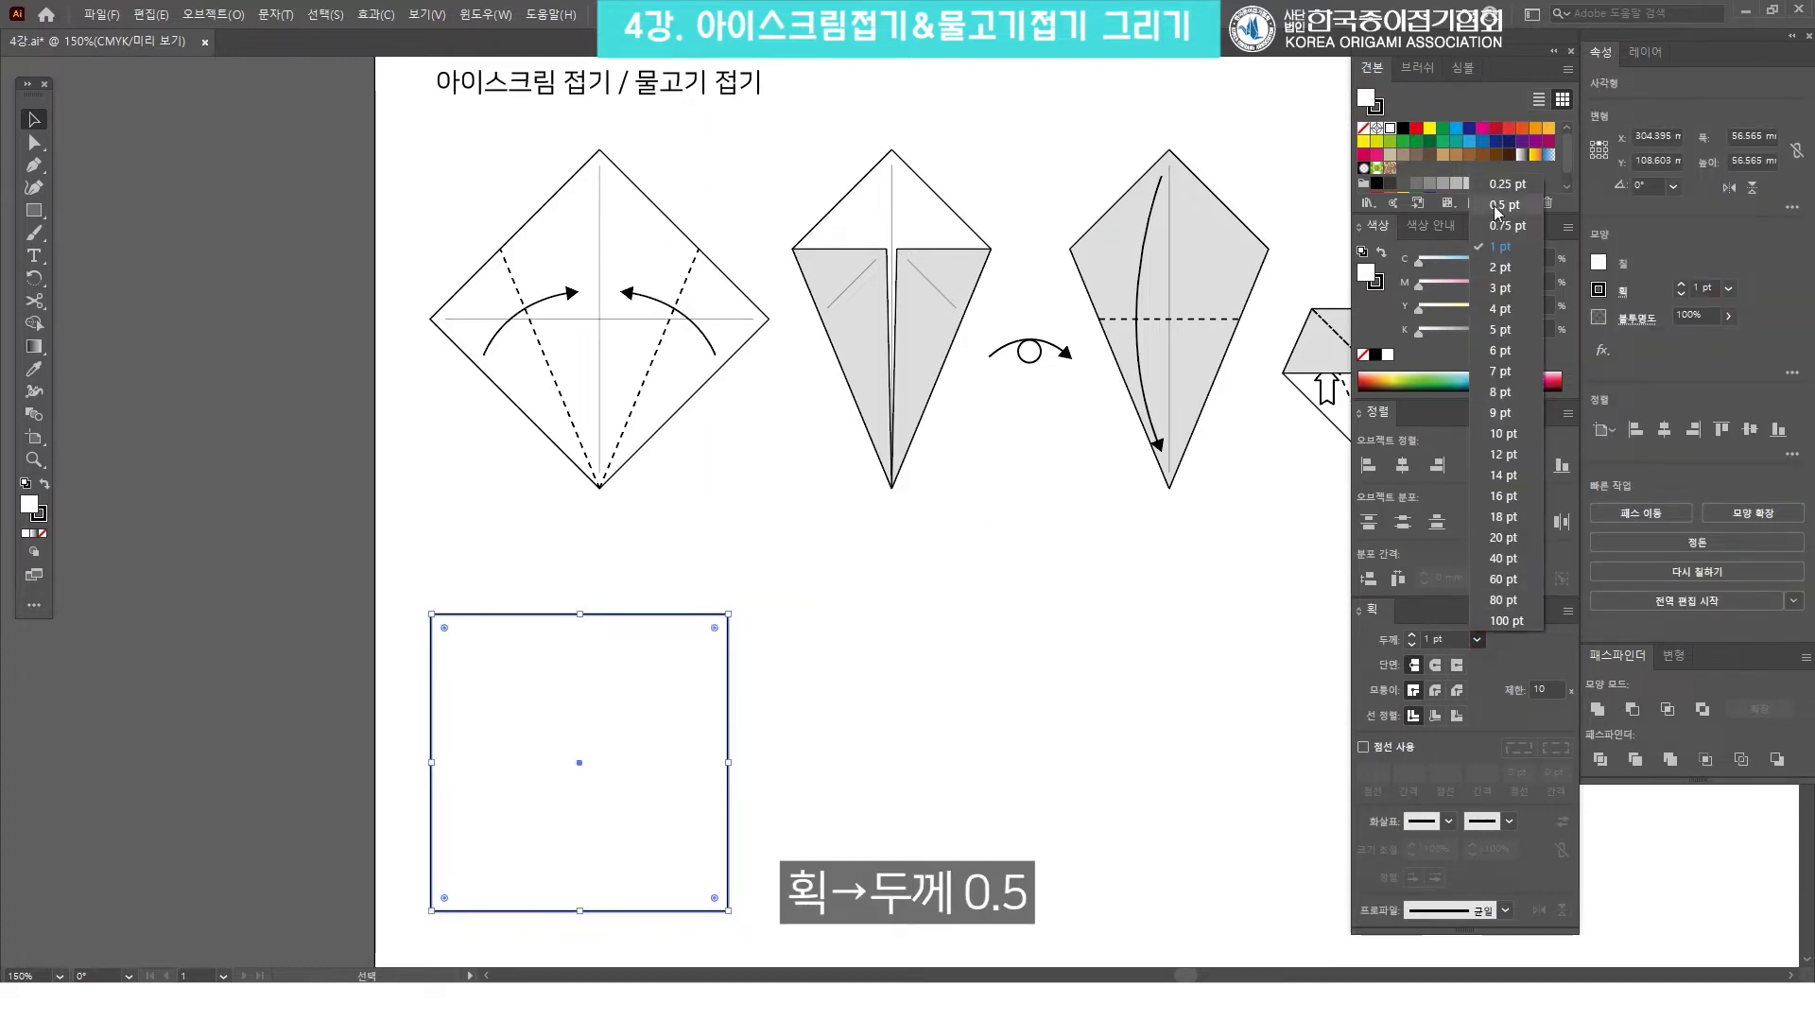
{"action": "left_click", "coordinate": [1497, 204]}
{"action": "left_click", "coordinate": [792, 638]}
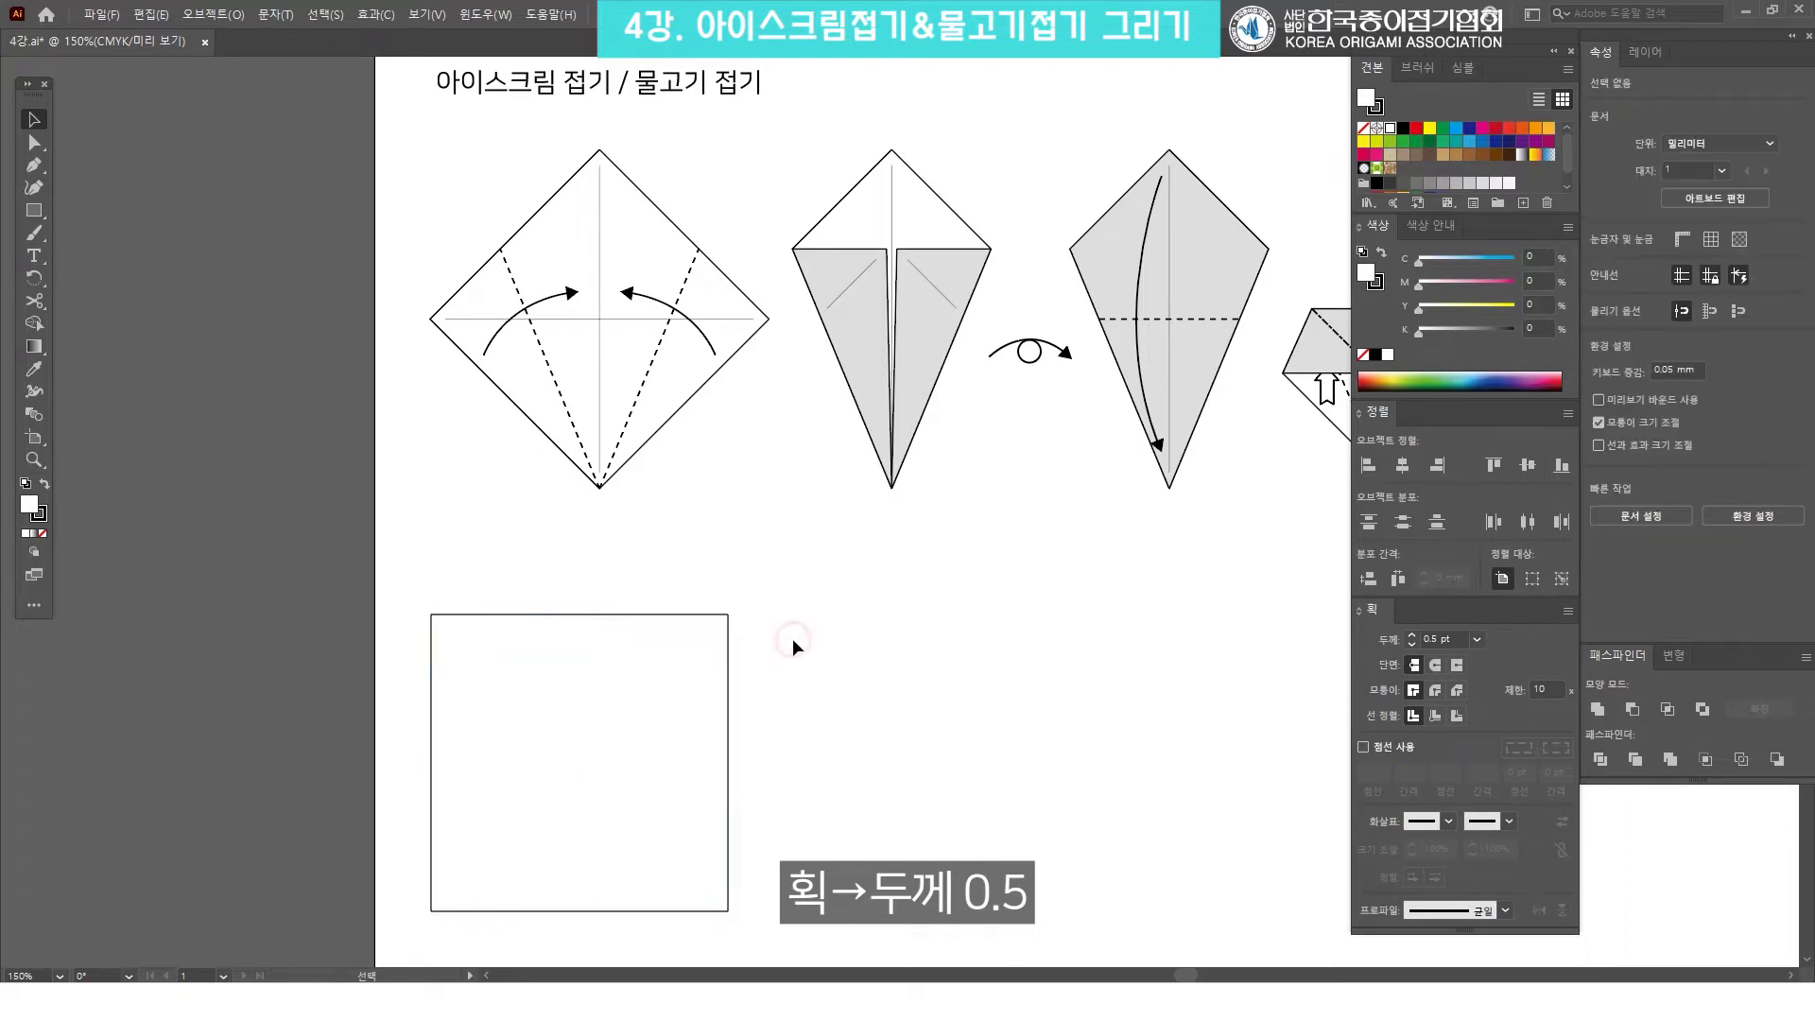
Rotate the square by 45° so that it stands as a diamond.
{"action": "left_click", "coordinate": [654, 660]}
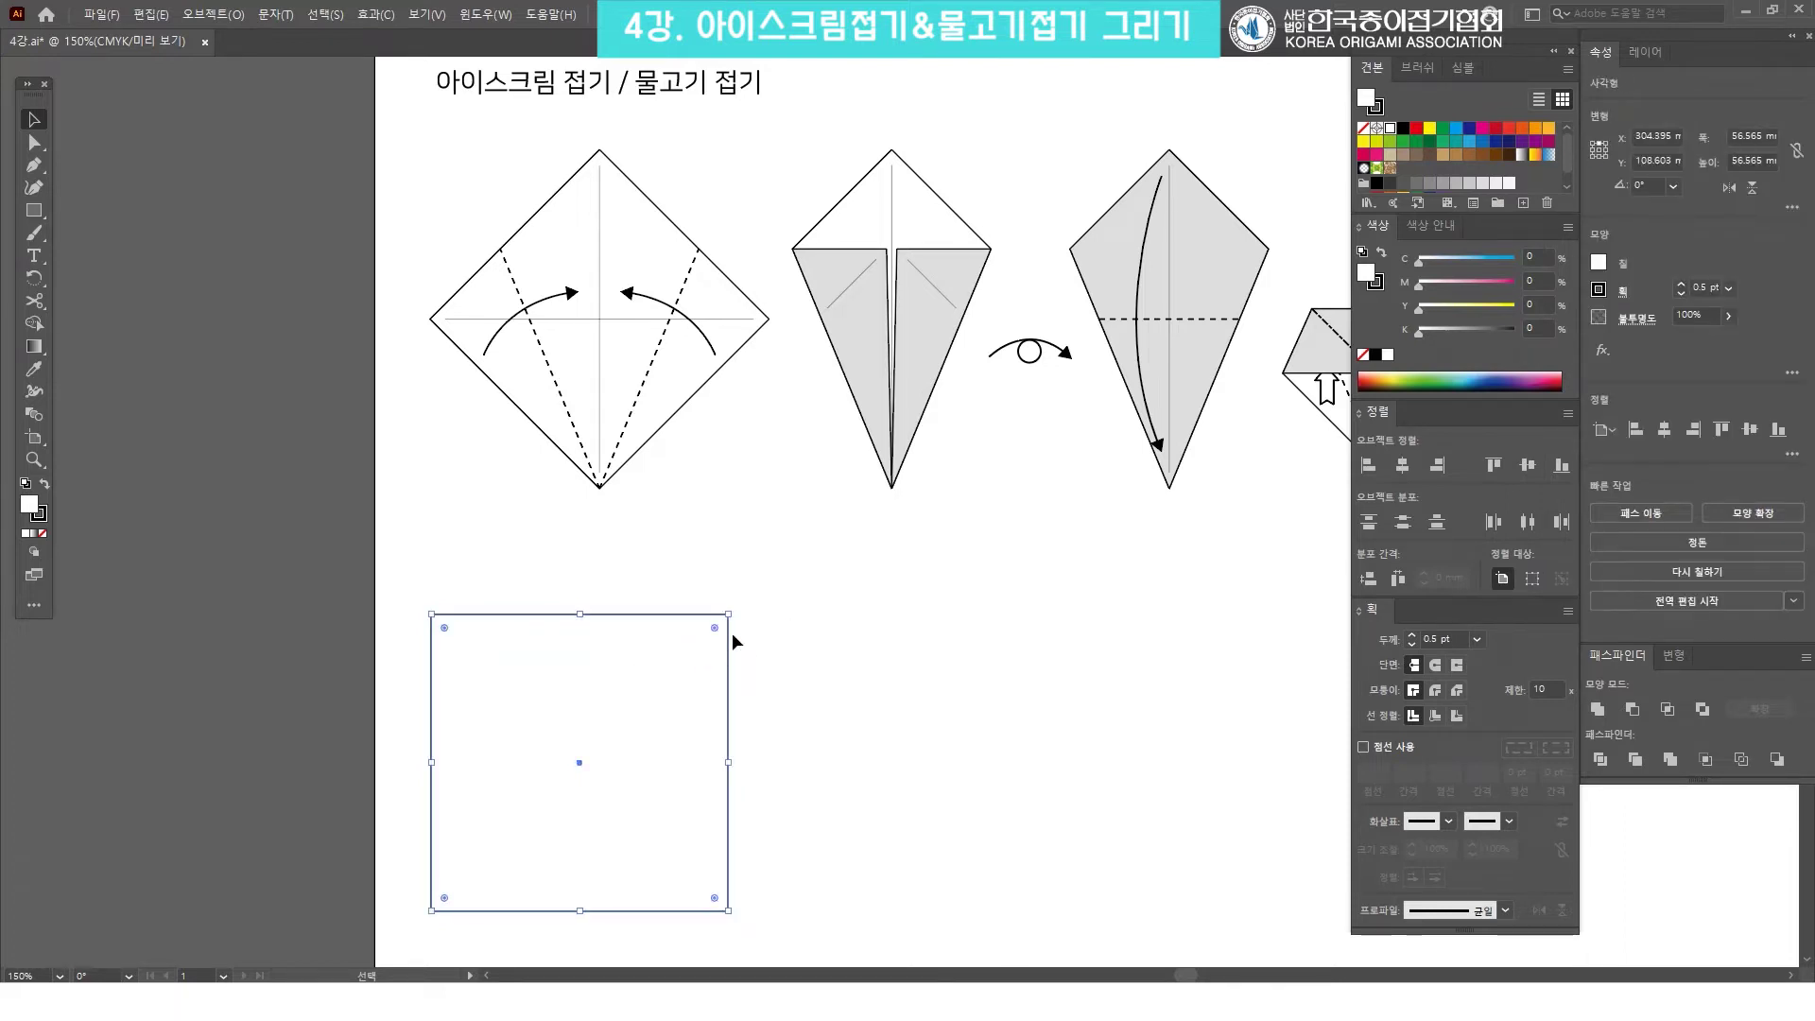
{"action": "left_click_drag", "start_coordinate": [798, 677], "coordinate": [782, 620]}
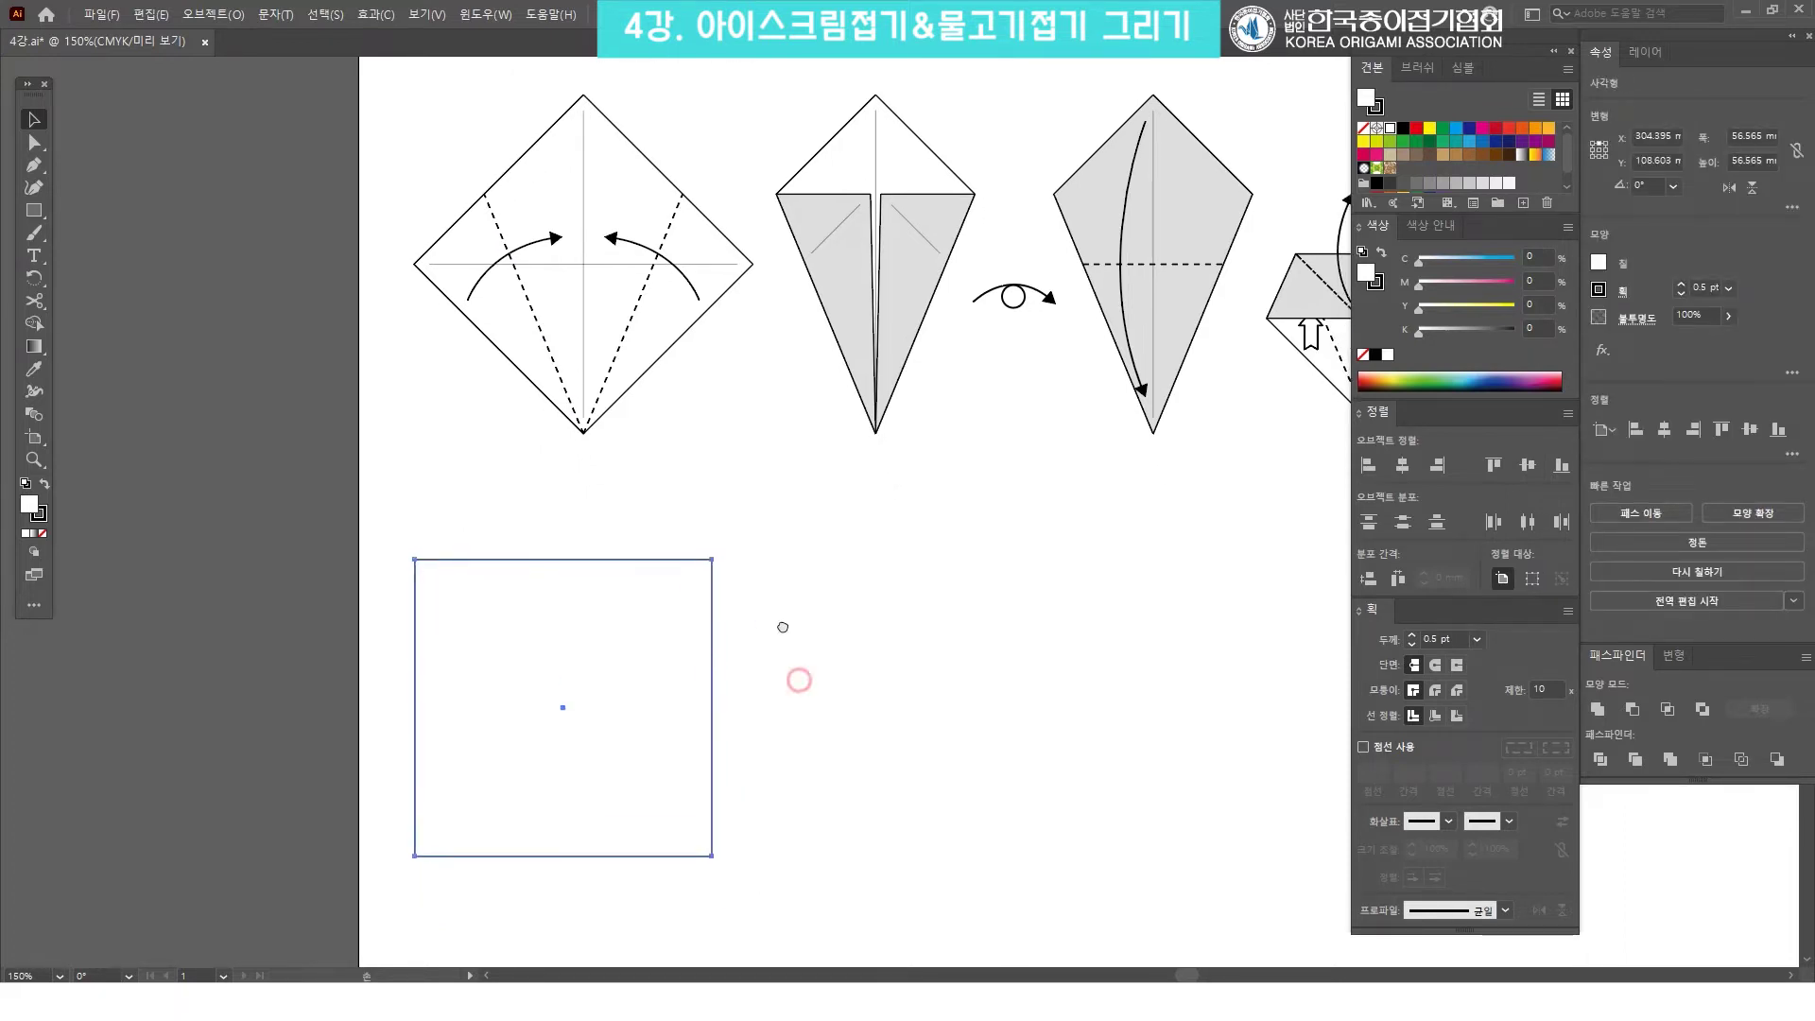
{"action": "right_click", "coordinate": [755, 533]}
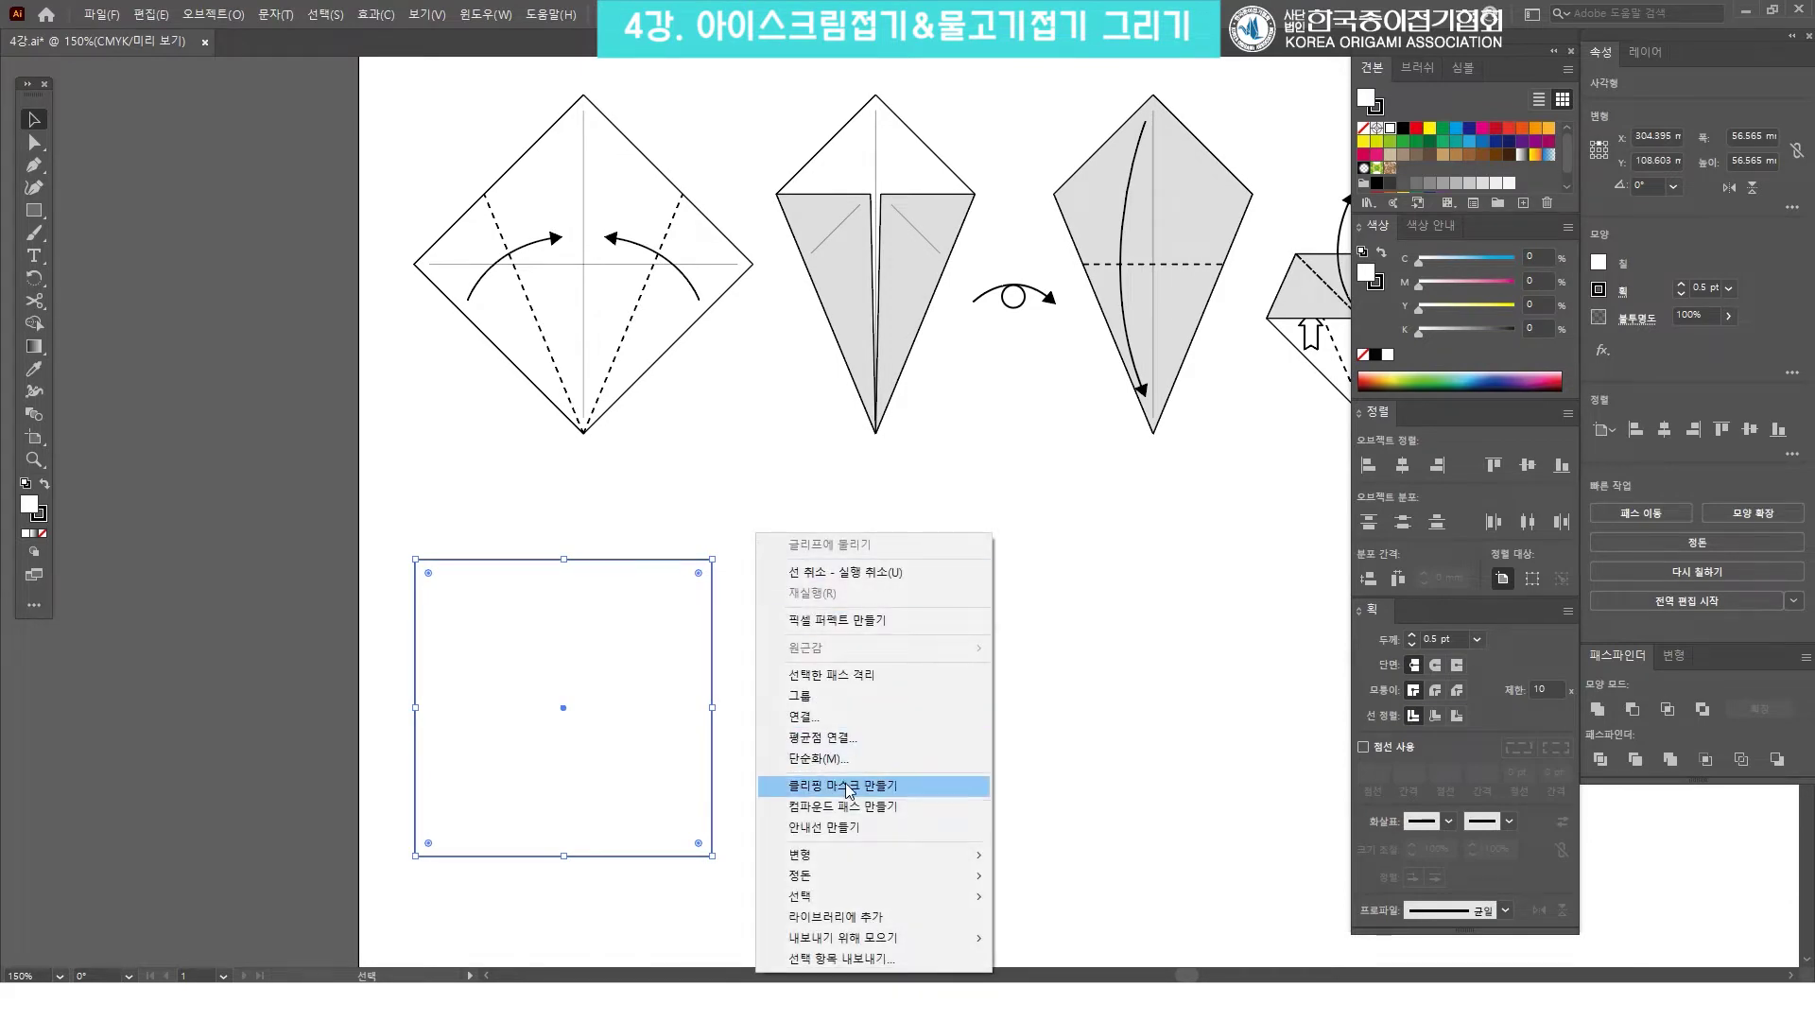
{"action": "mouse_move", "coordinate": [861, 857]}
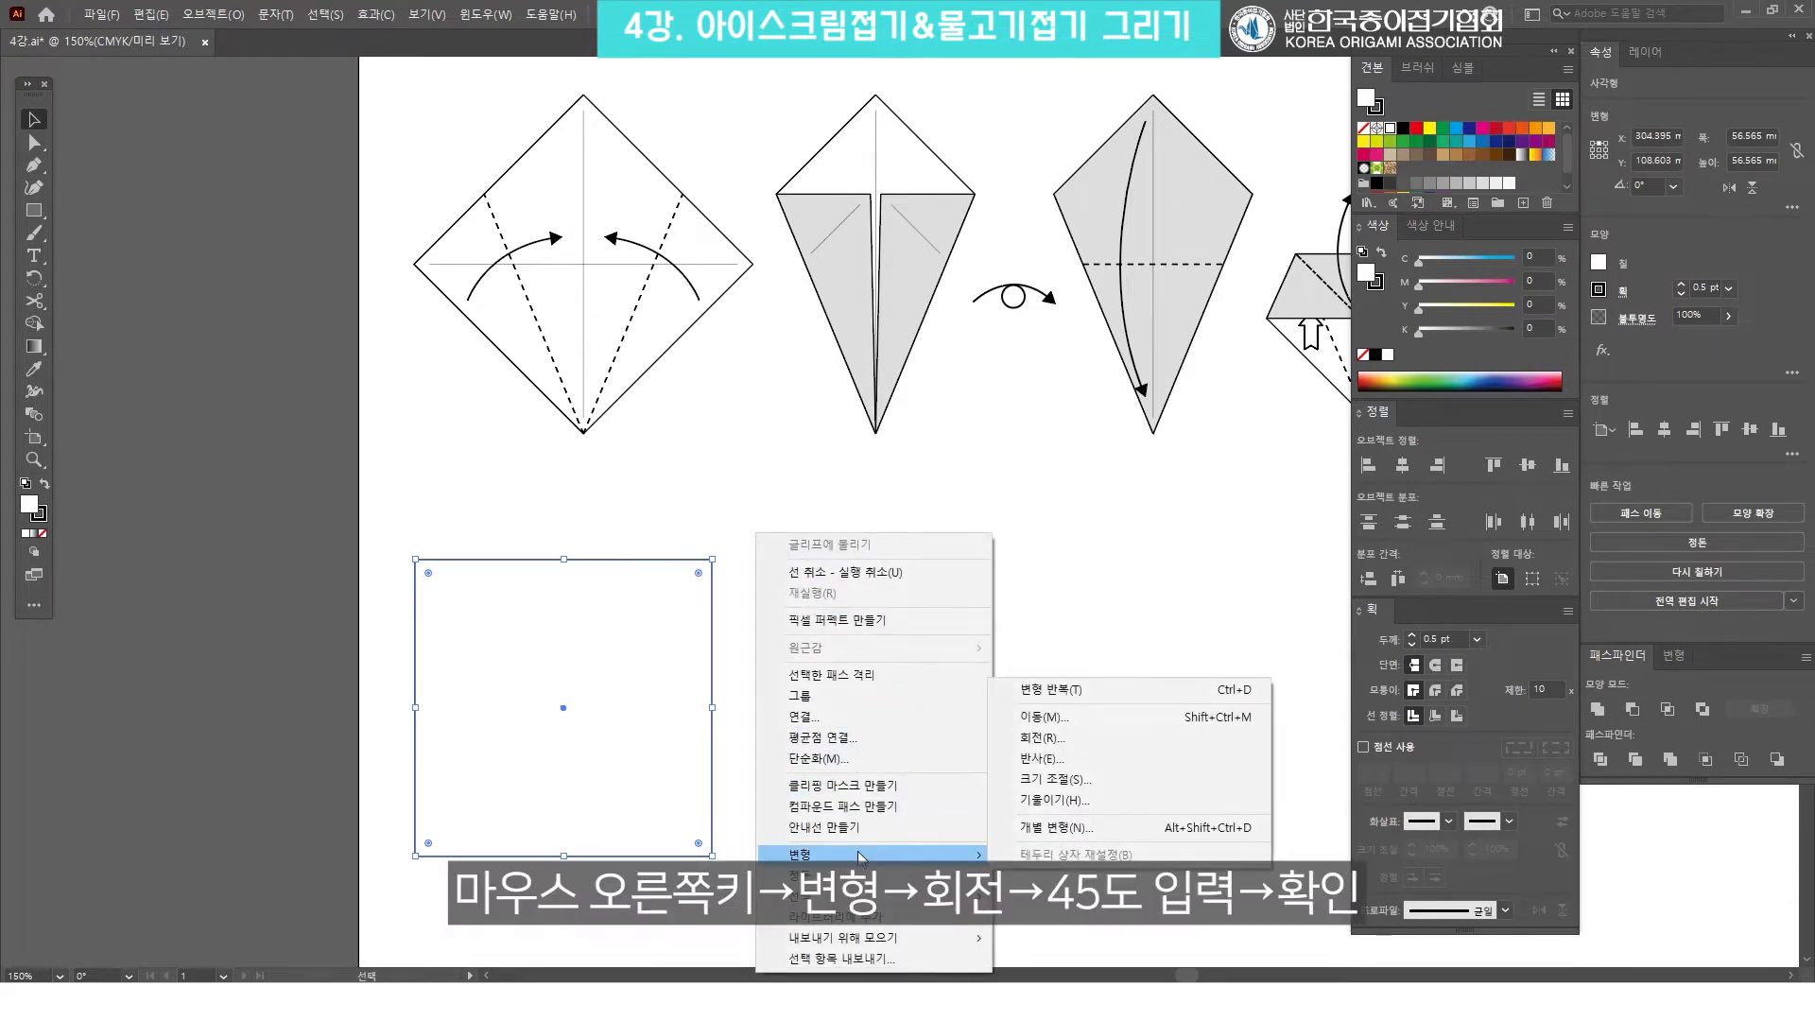
{"action": "left_click", "coordinate": [1107, 736]}
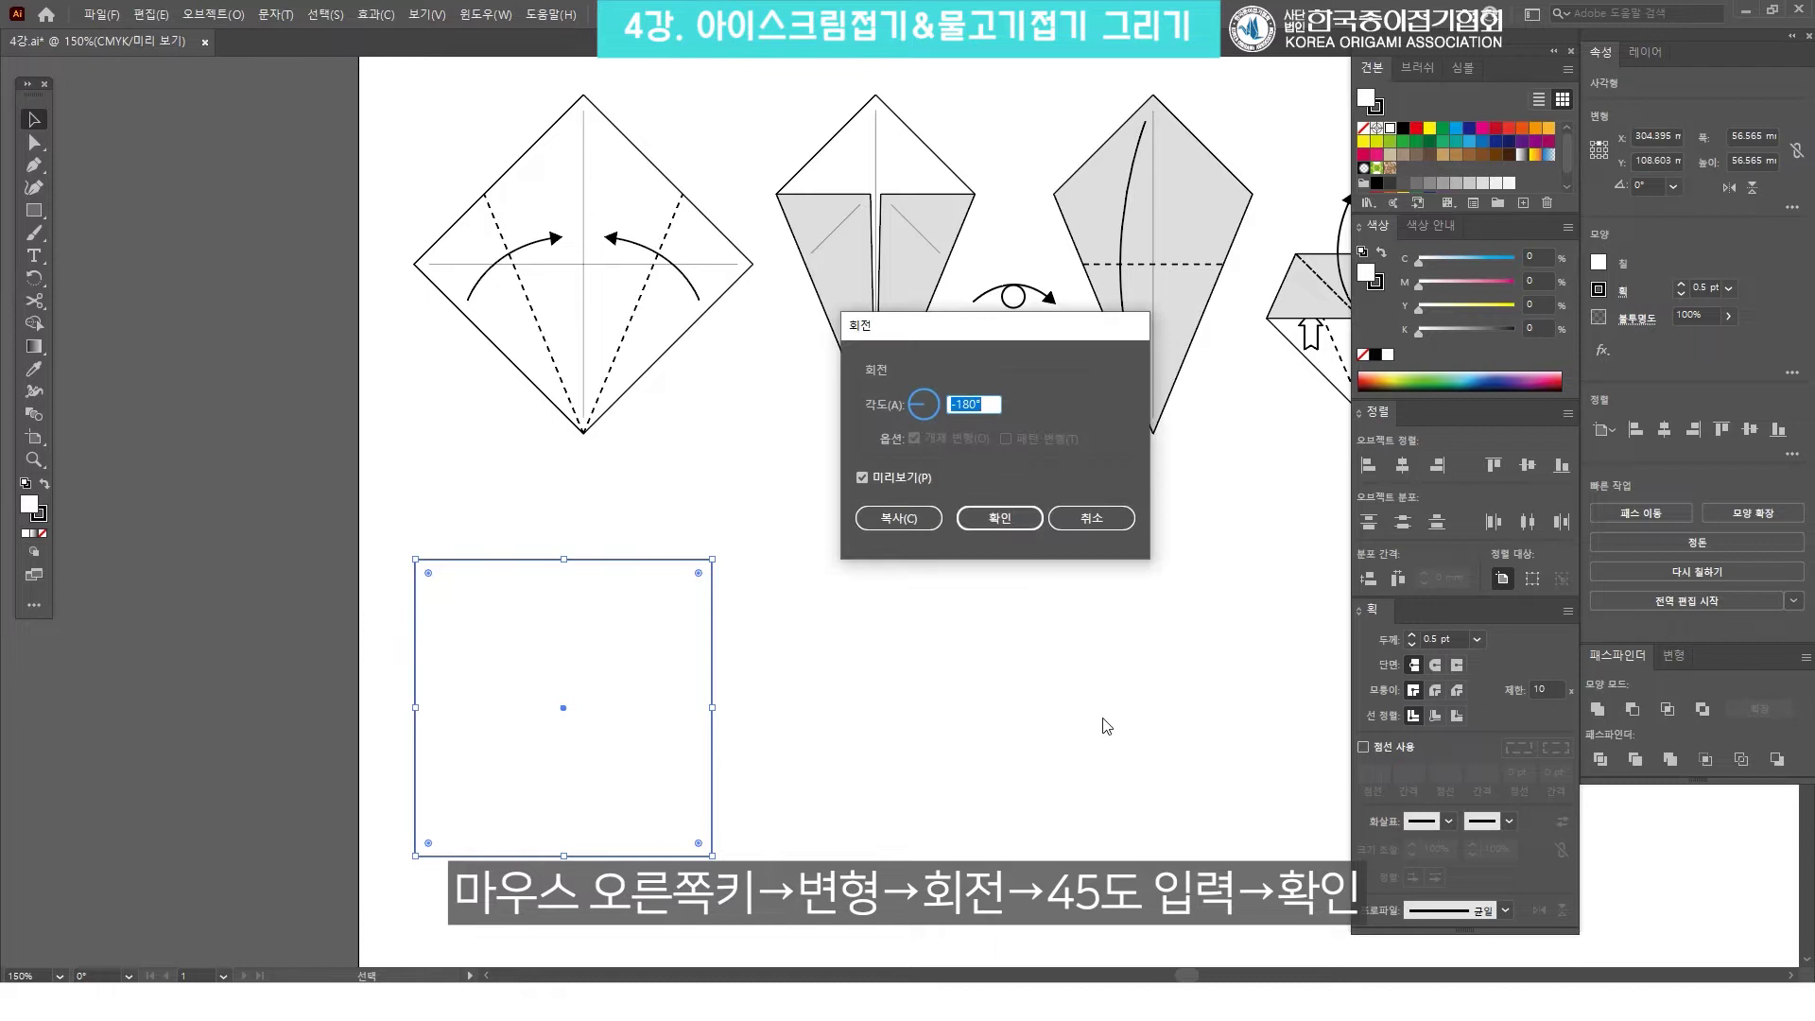
{"action": "type", "text": "45"}
{"action": "left_click", "coordinate": [1002, 522]}
{"action": "left_click", "coordinate": [966, 543]}
Centre the diamond under the first finished diagram and scale it down proportionally to about 68 mm across its corners.
{"action": "left_click_drag", "start_coordinate": [592, 615], "coordinate": [609, 615]}
{"action": "left_click_drag", "start_coordinate": [584, 915], "coordinate": [585, 856]}
{"action": "left_click", "coordinate": [917, 721]}
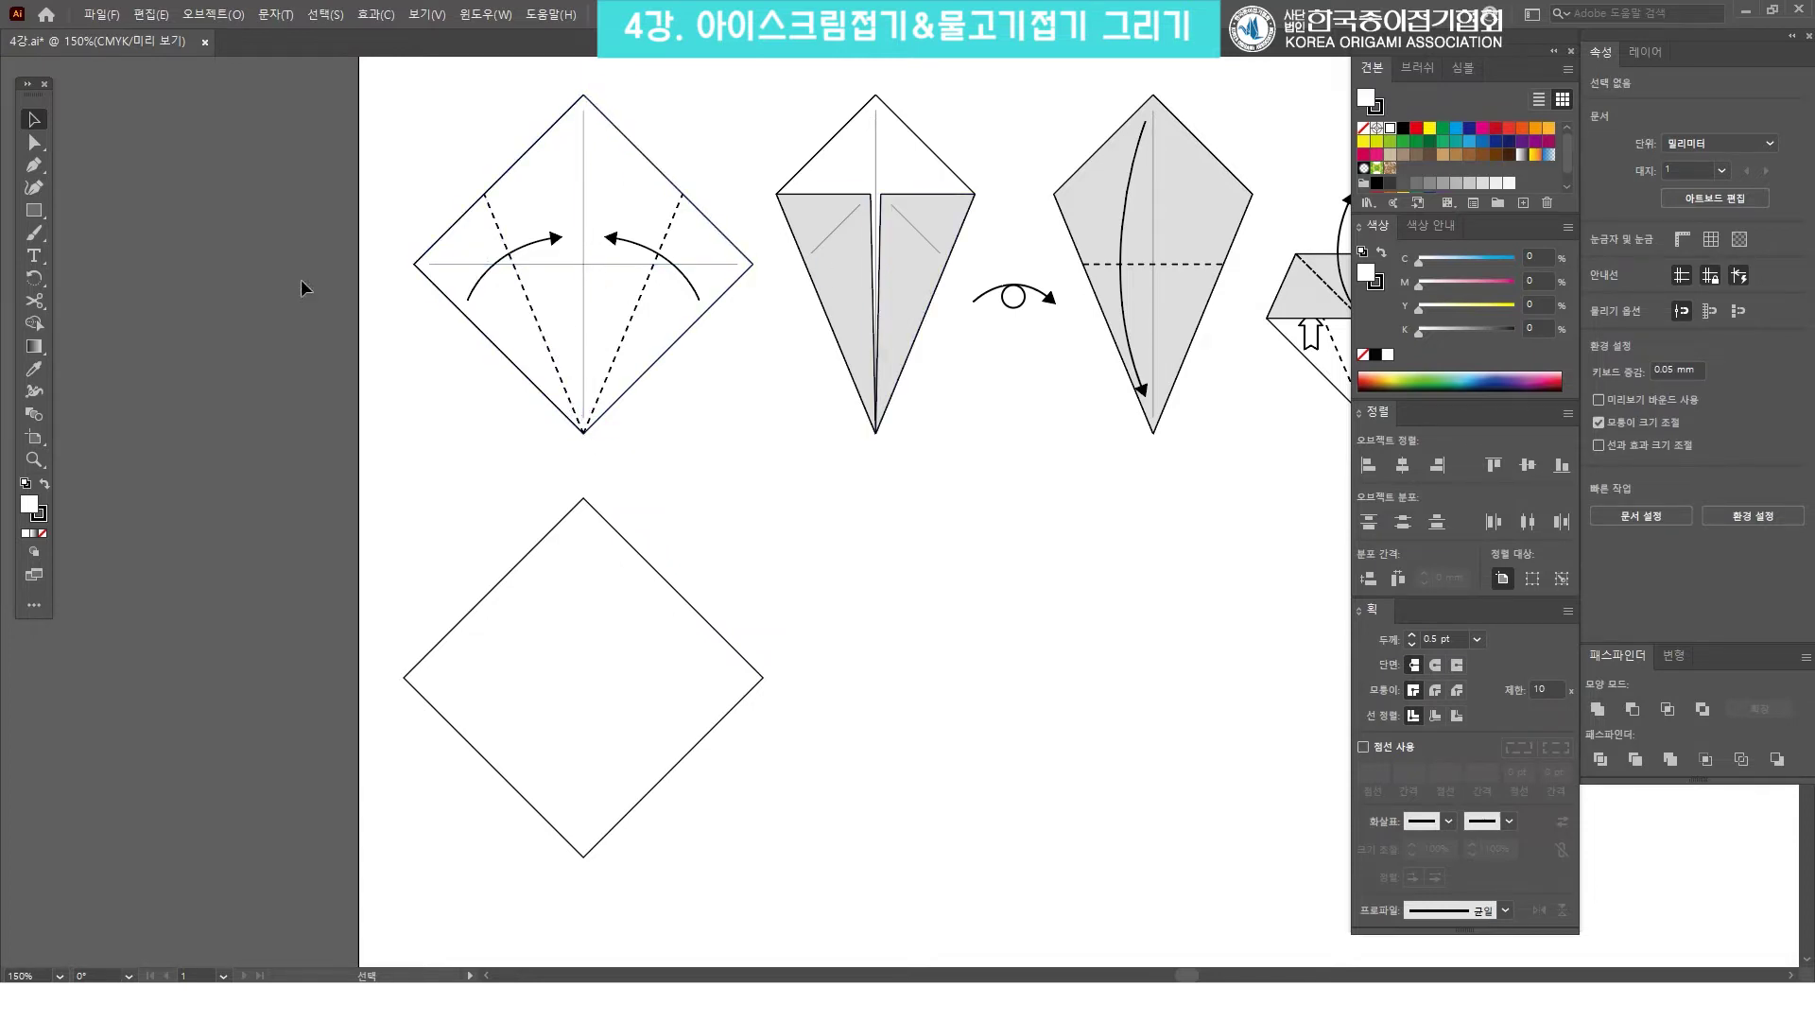
{"action": "left_click", "coordinate": [846, 389]}
Draw a vertical line from the top corner to the bottom corner of the new diamond.
{"action": "left_click", "coordinate": [29, 220]}
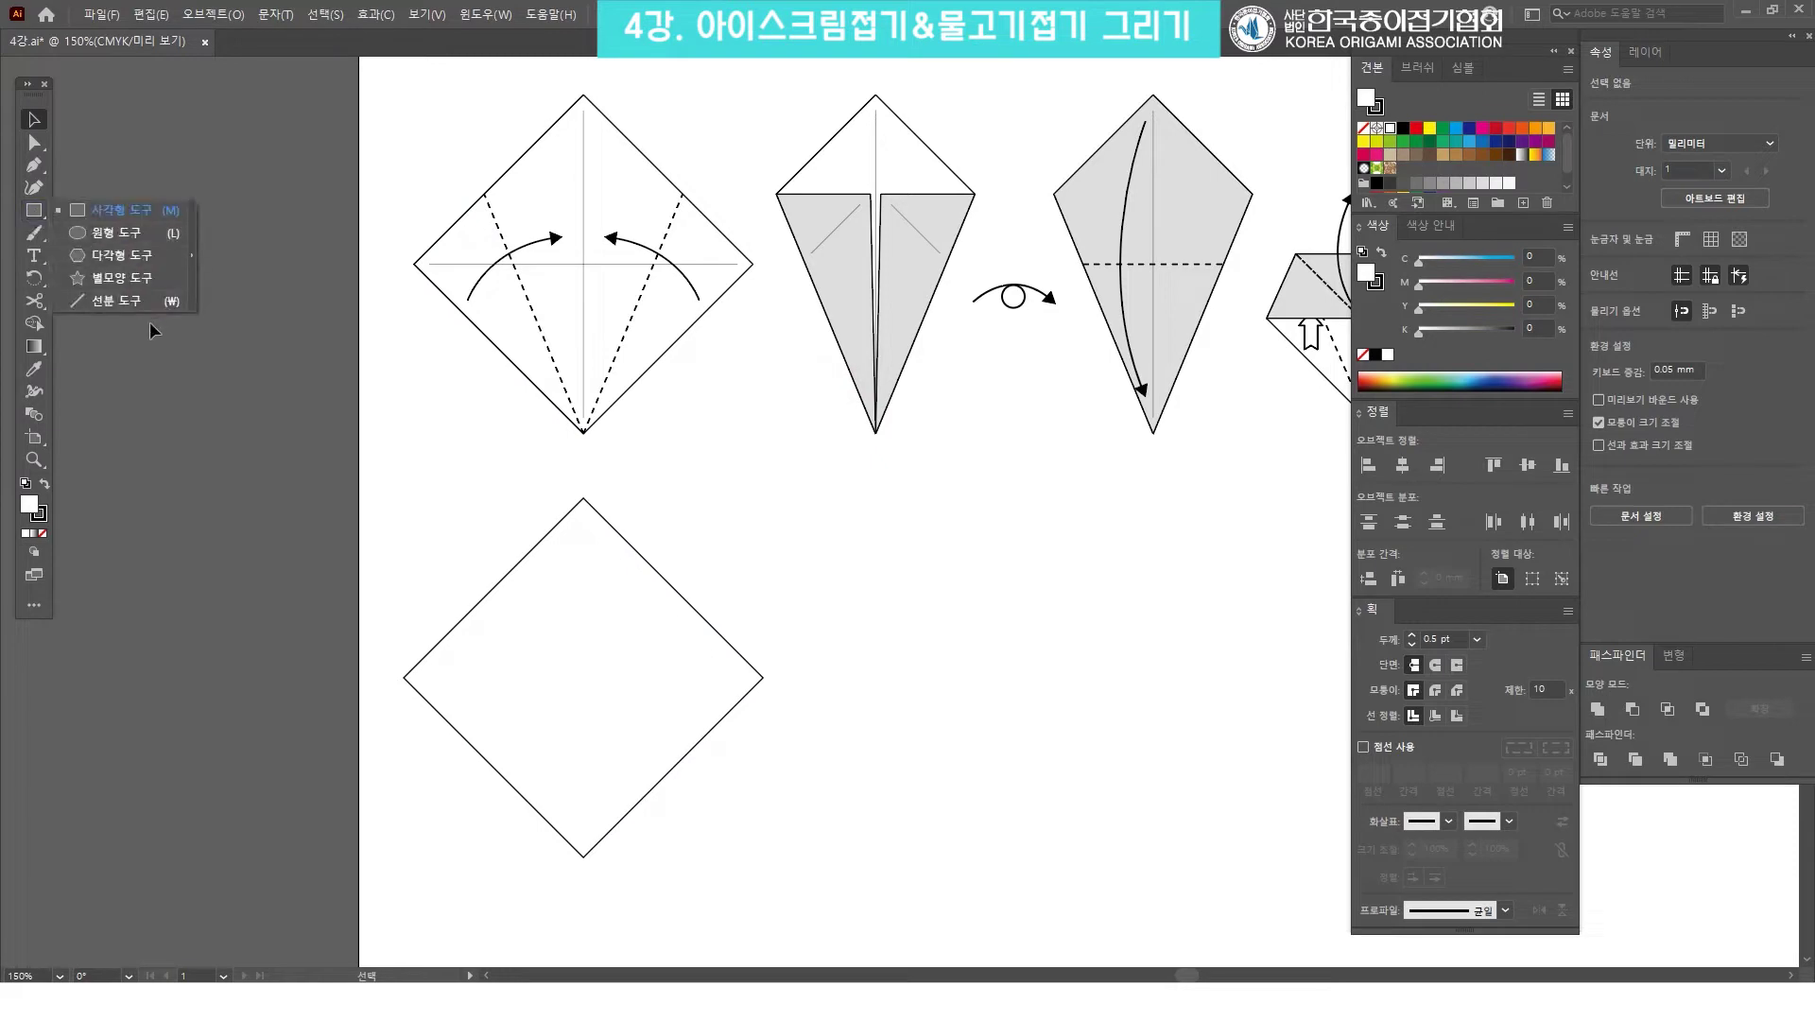
{"action": "left_click", "coordinate": [132, 304]}
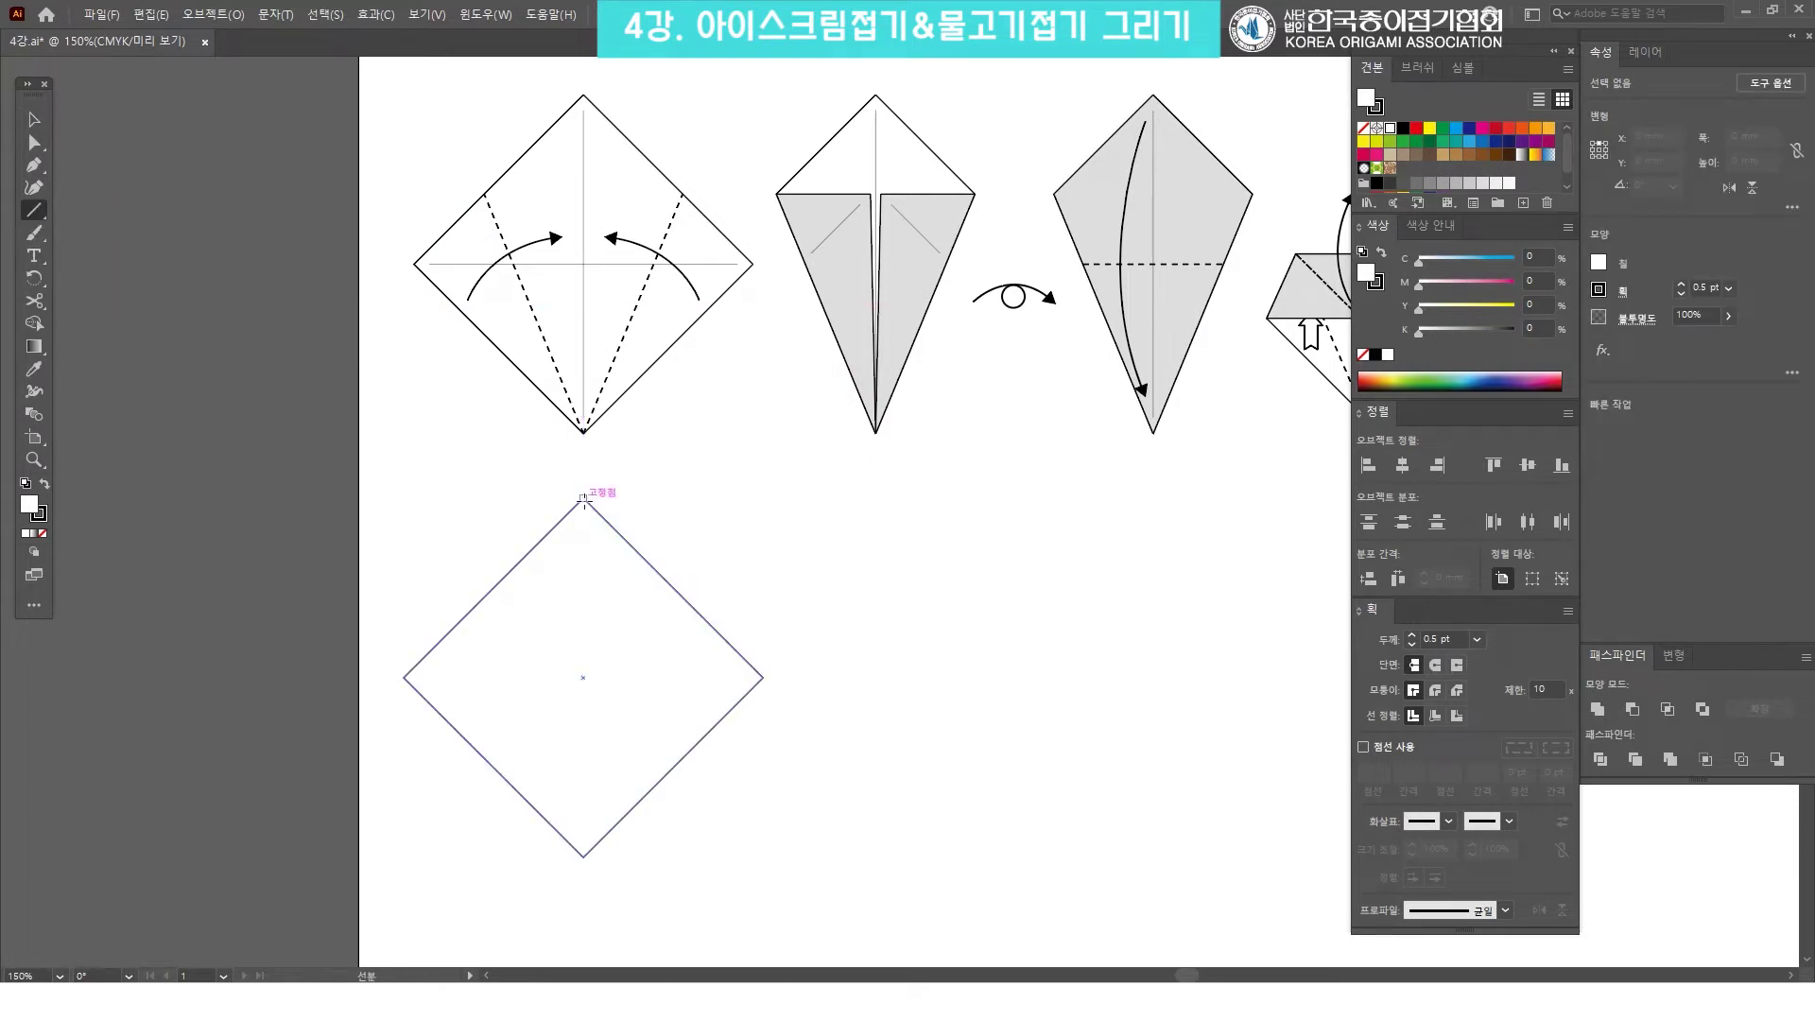
{"action": "left_click_drag", "start_coordinate": [584, 499], "coordinate": [583, 856]}
{"action": "key", "text": "v"}
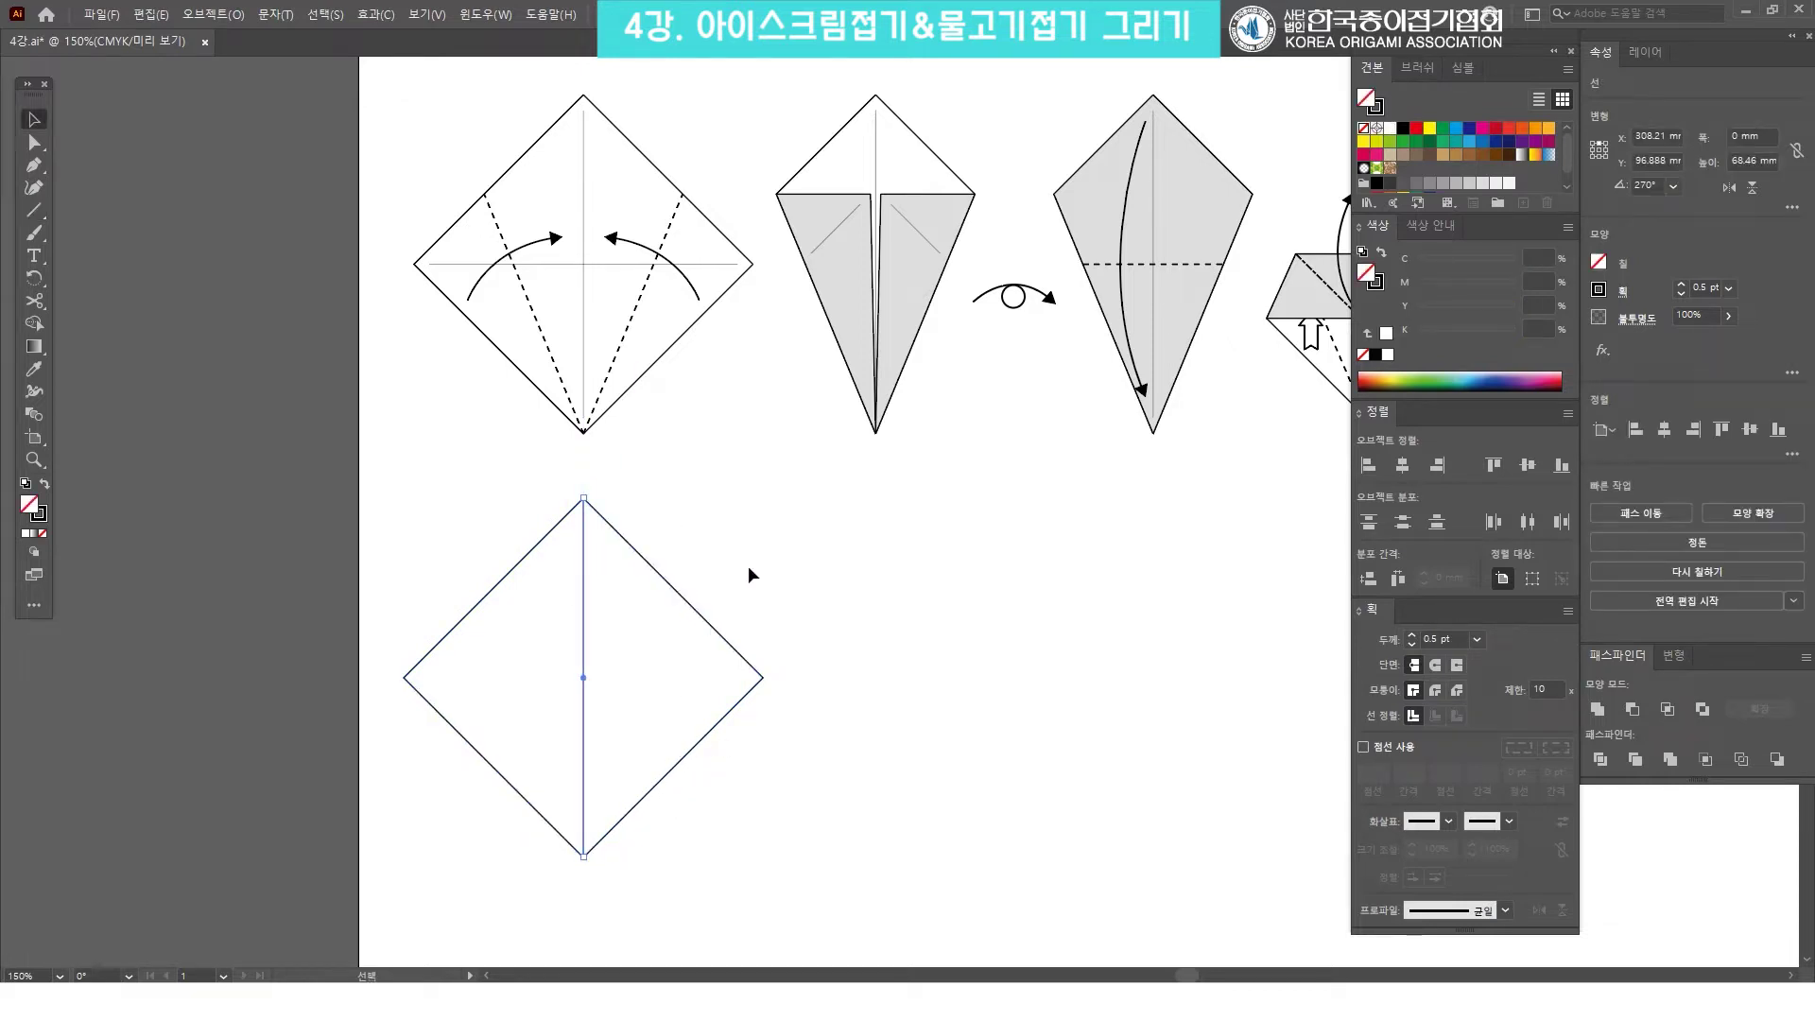
{"action": "left_click", "coordinate": [728, 510]}
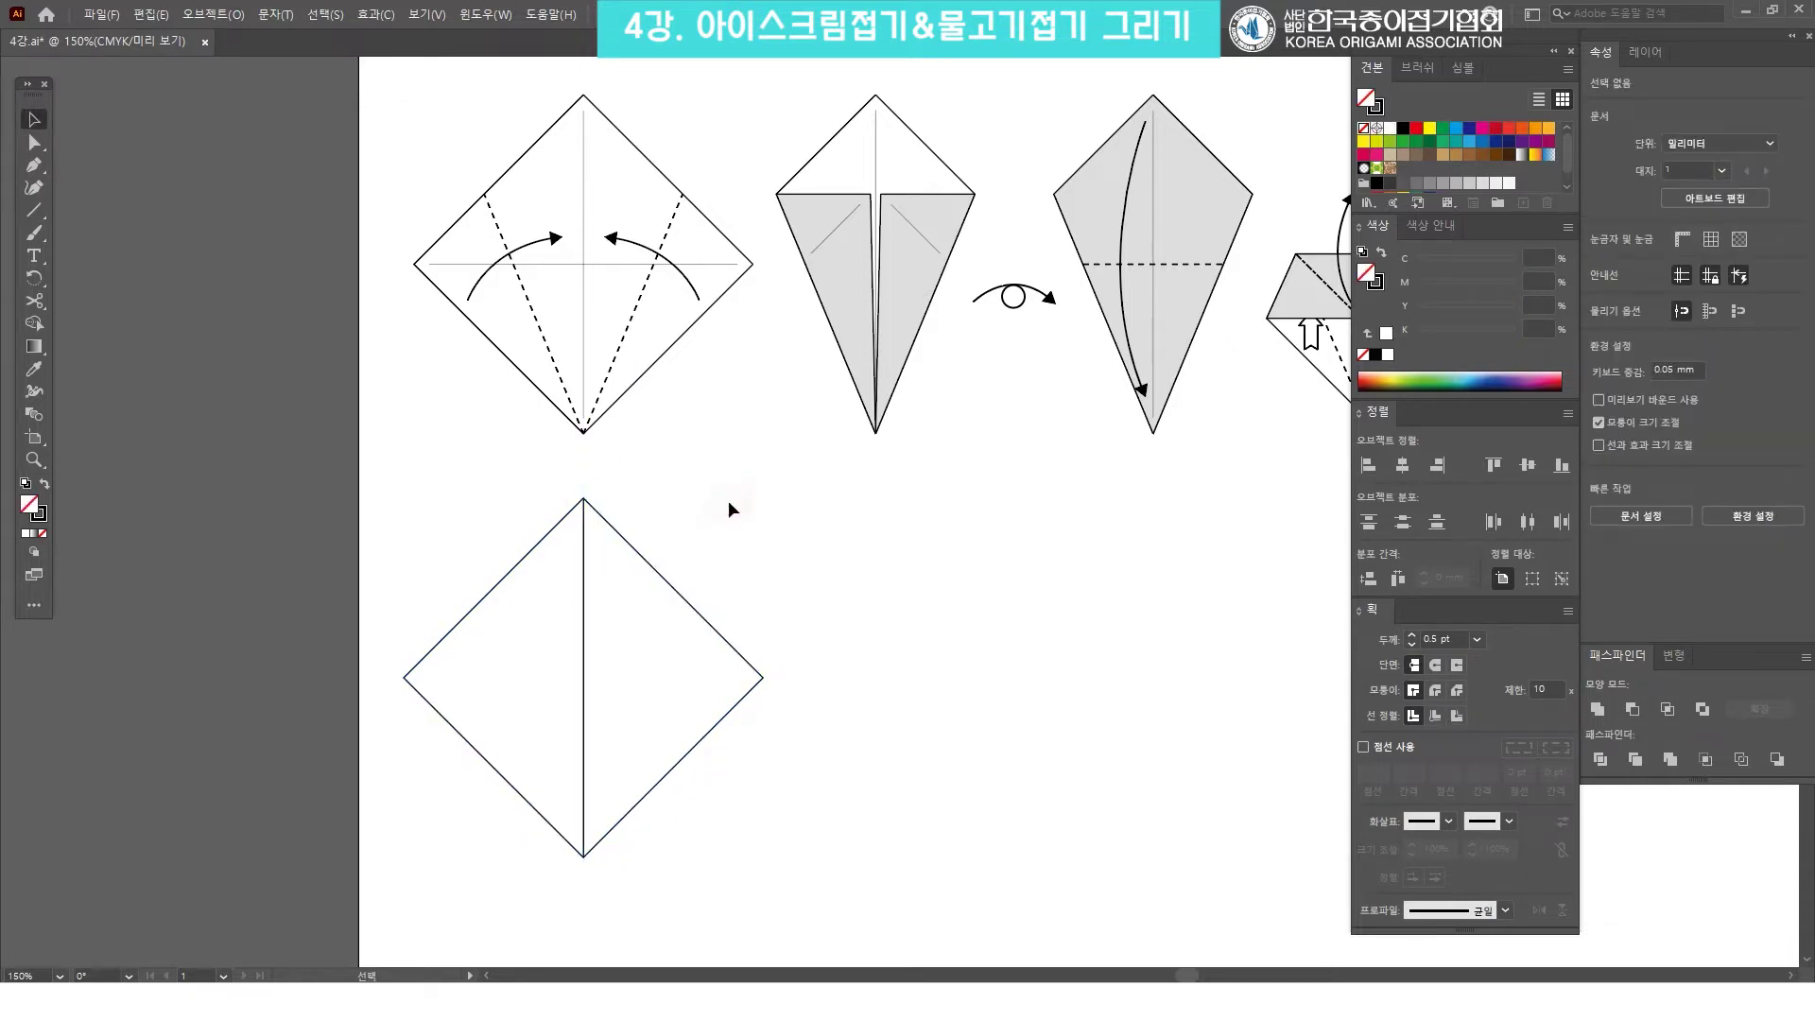
Create a copy of the diamond's vertical centre line rotated by 90° to form the horizontal crease line.
{"action": "left_click", "coordinate": [581, 549]}
{"action": "right_click", "coordinate": [582, 549]}
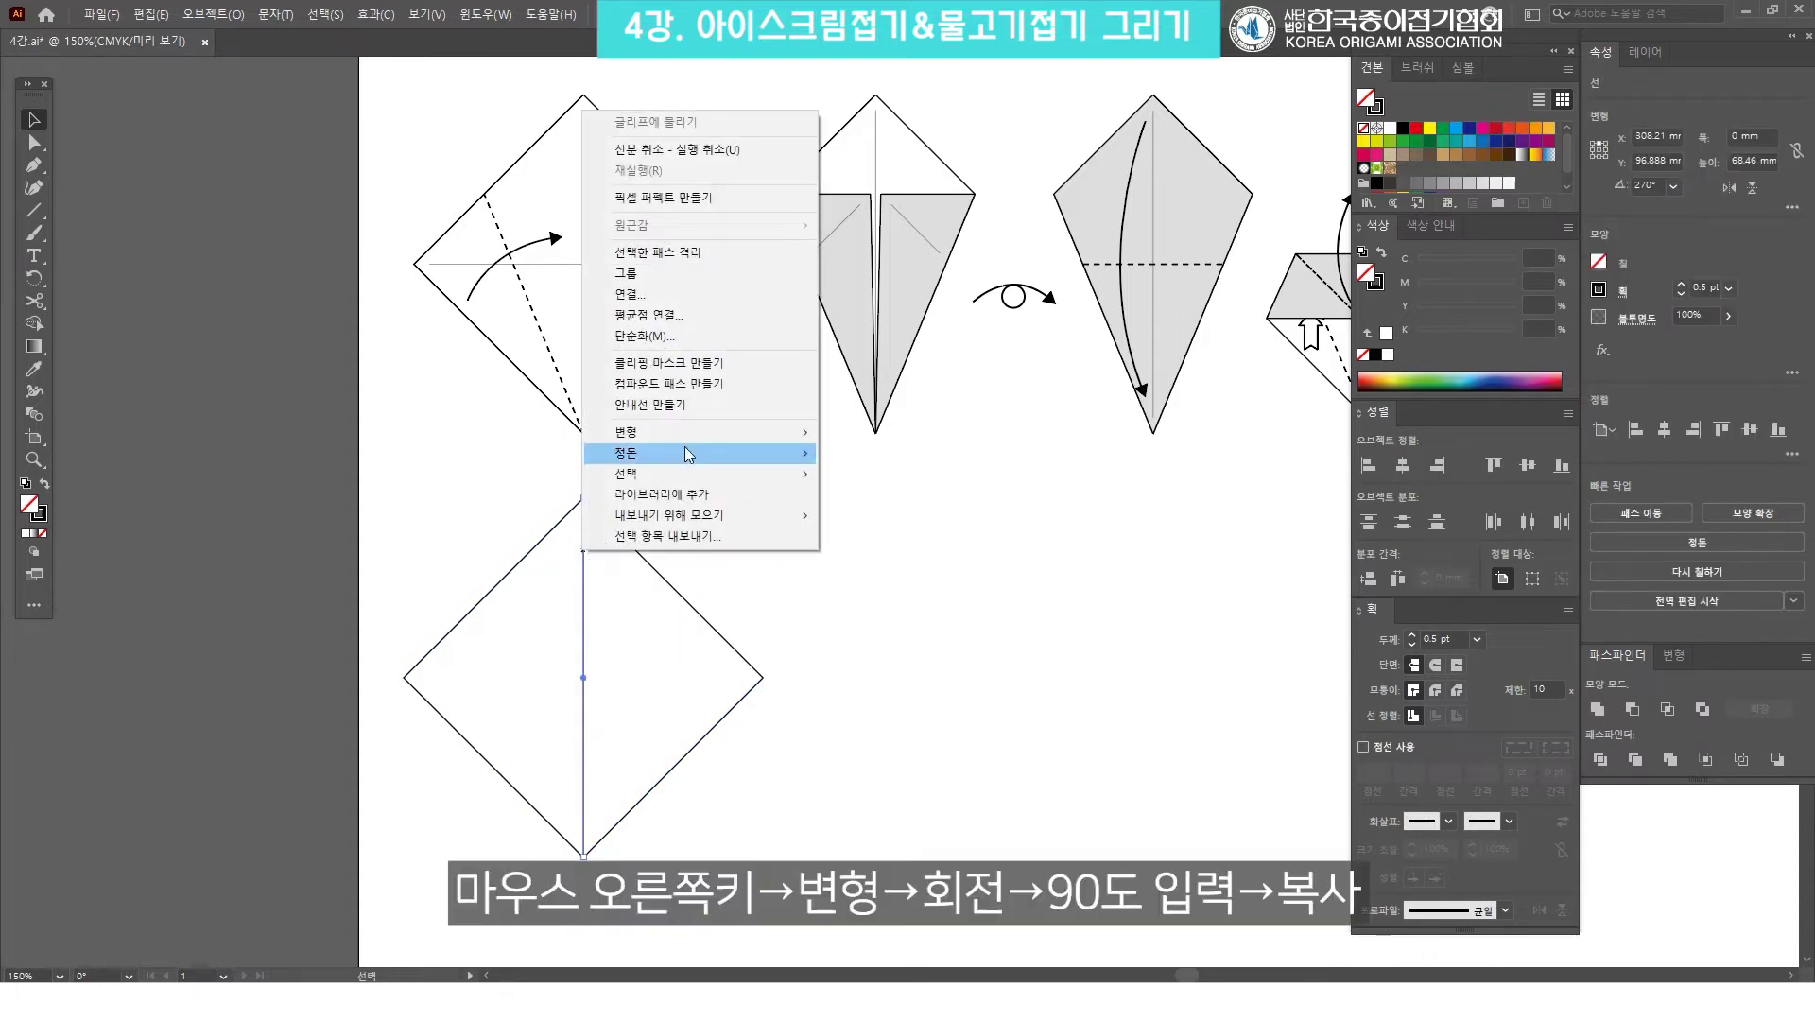
{"action": "mouse_move", "coordinate": [709, 430]}
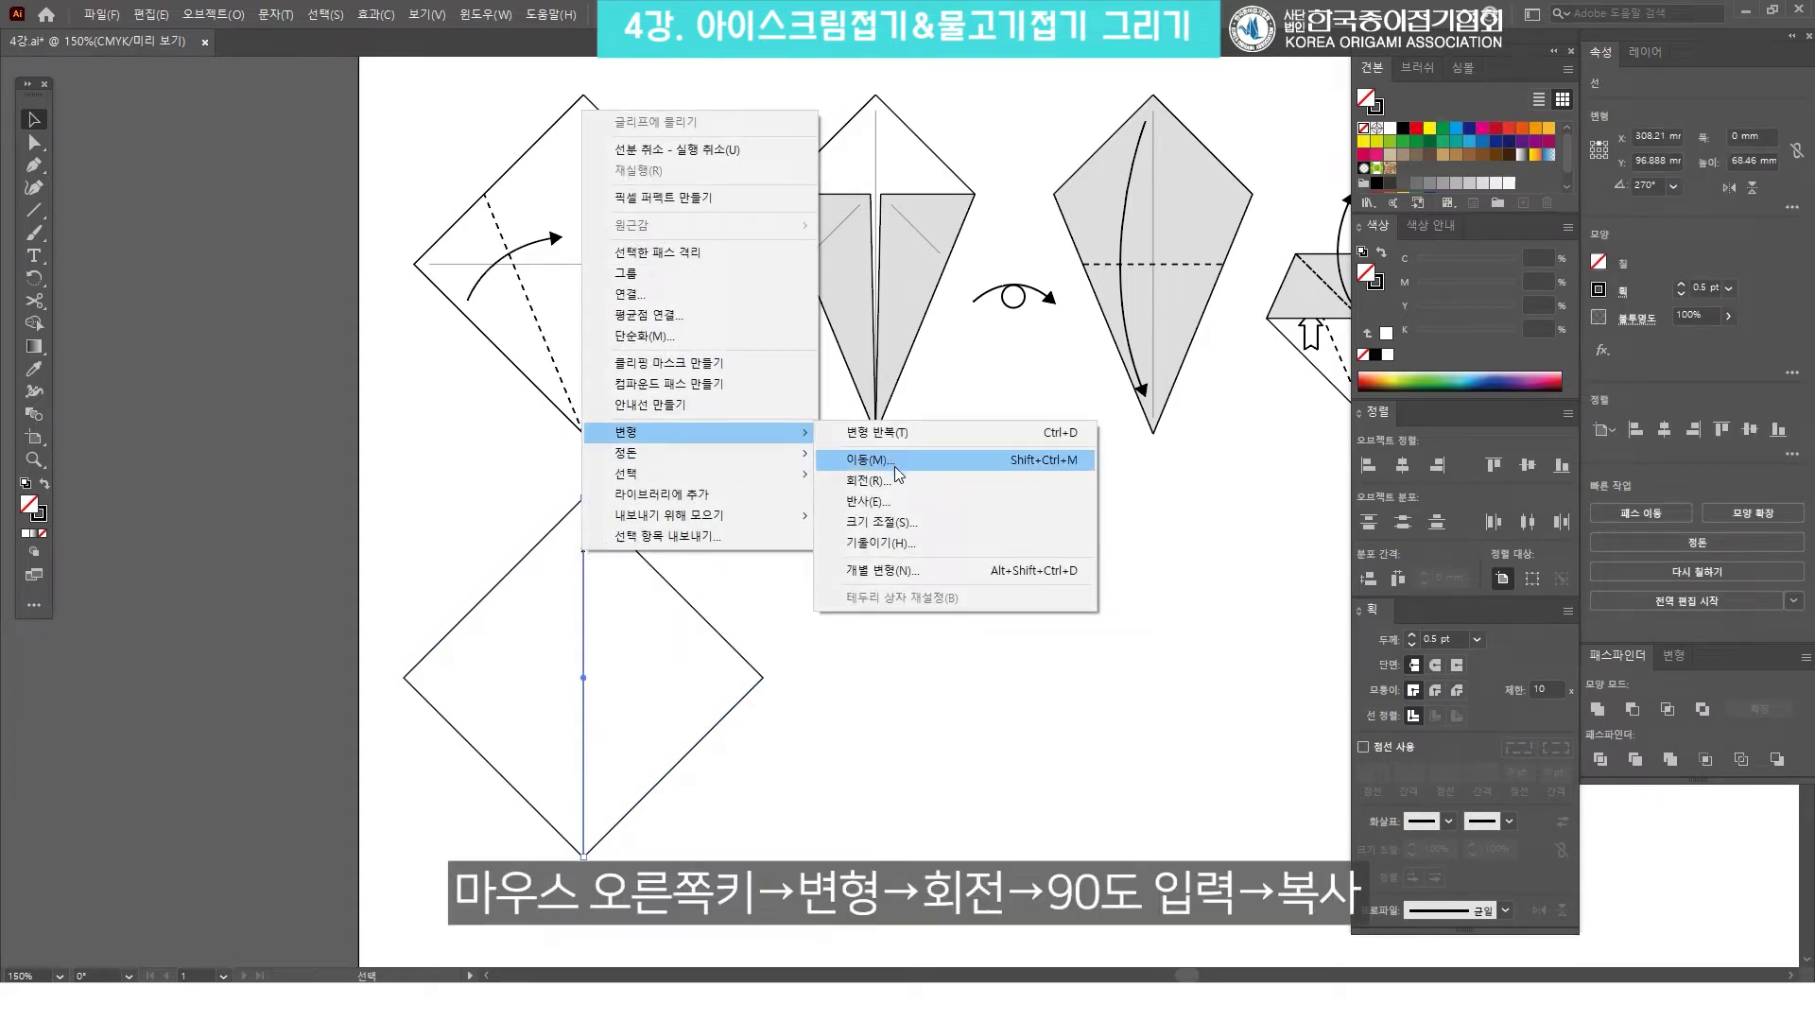
{"action": "left_click", "coordinate": [898, 490]}
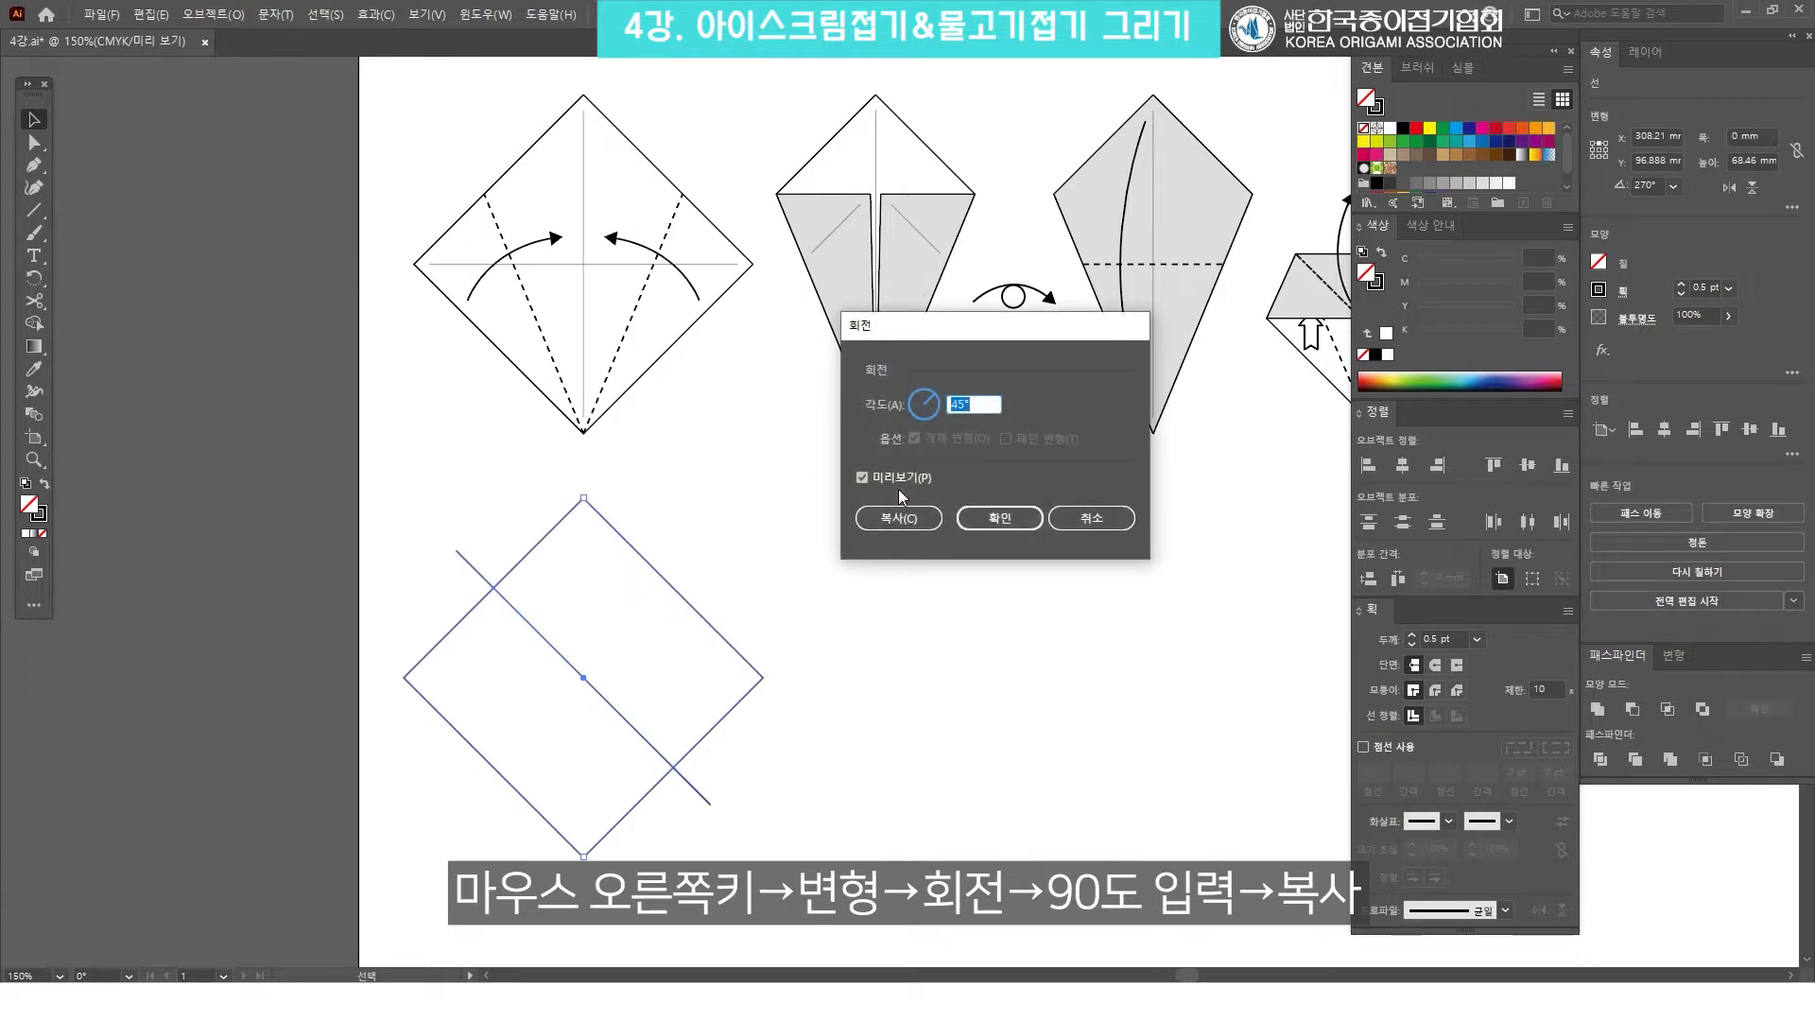
{"action": "type", "text": "90"}
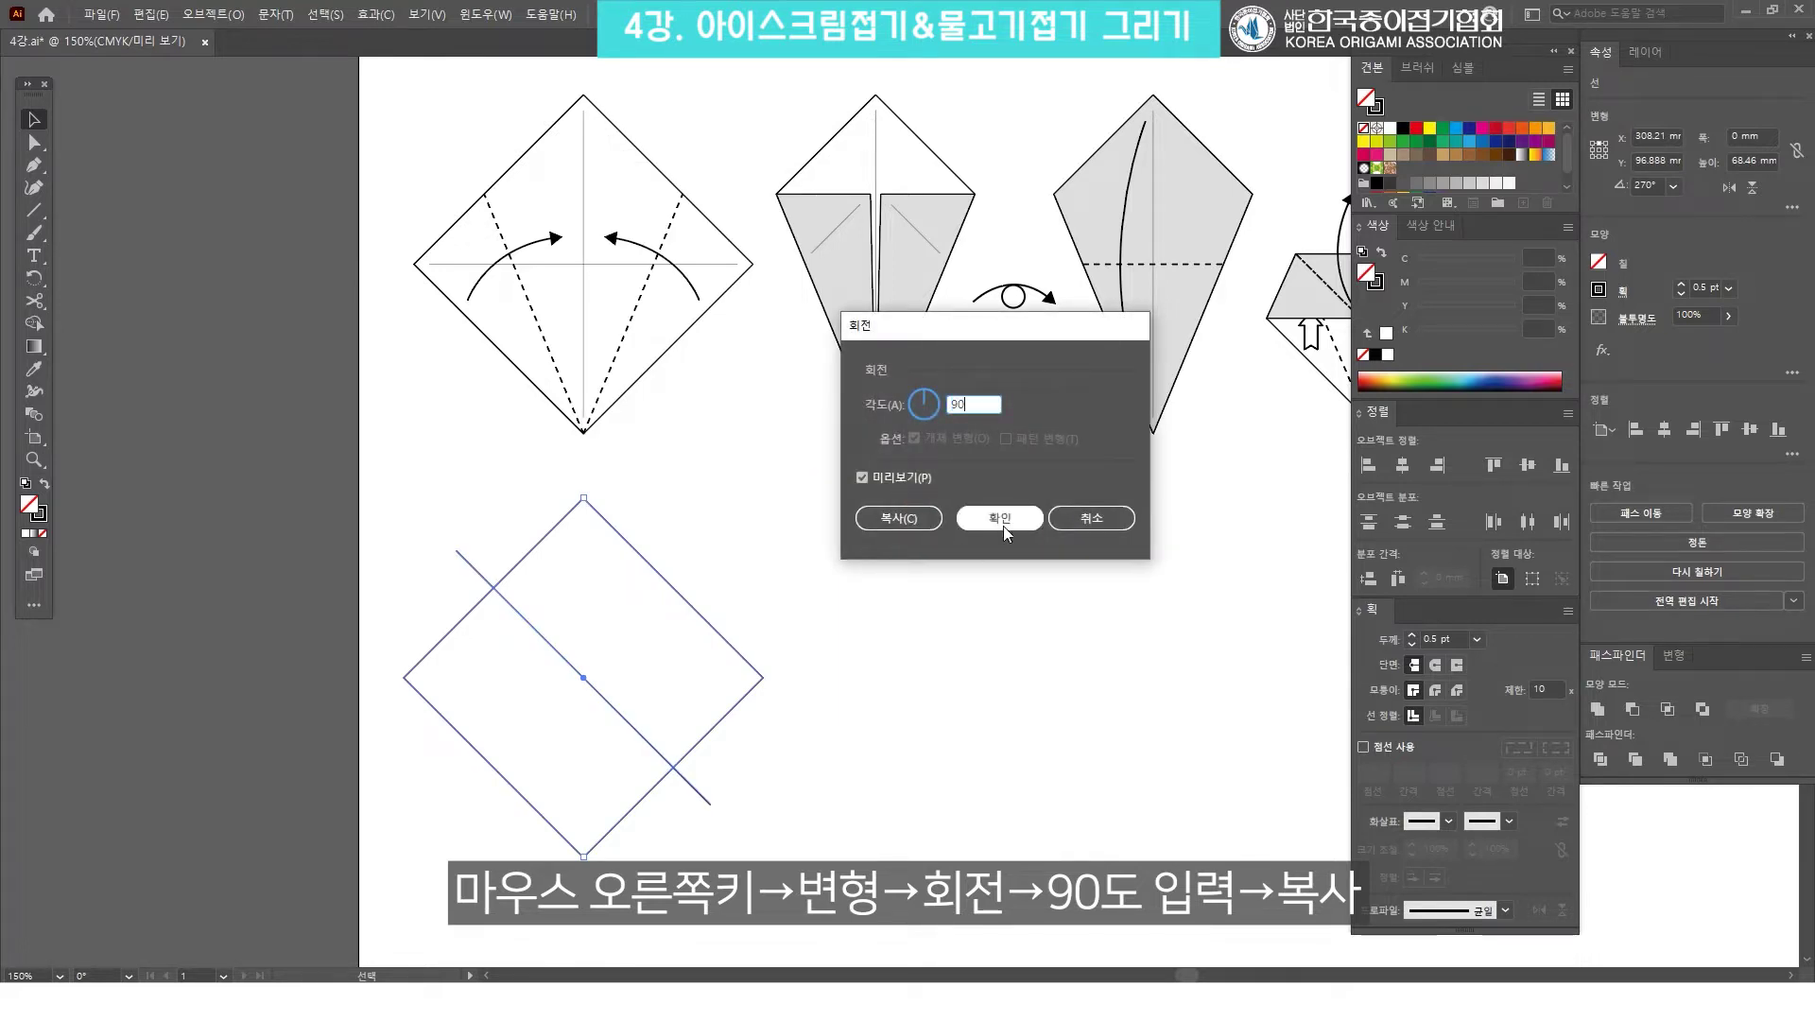
{"action": "left_click", "coordinate": [898, 518]}
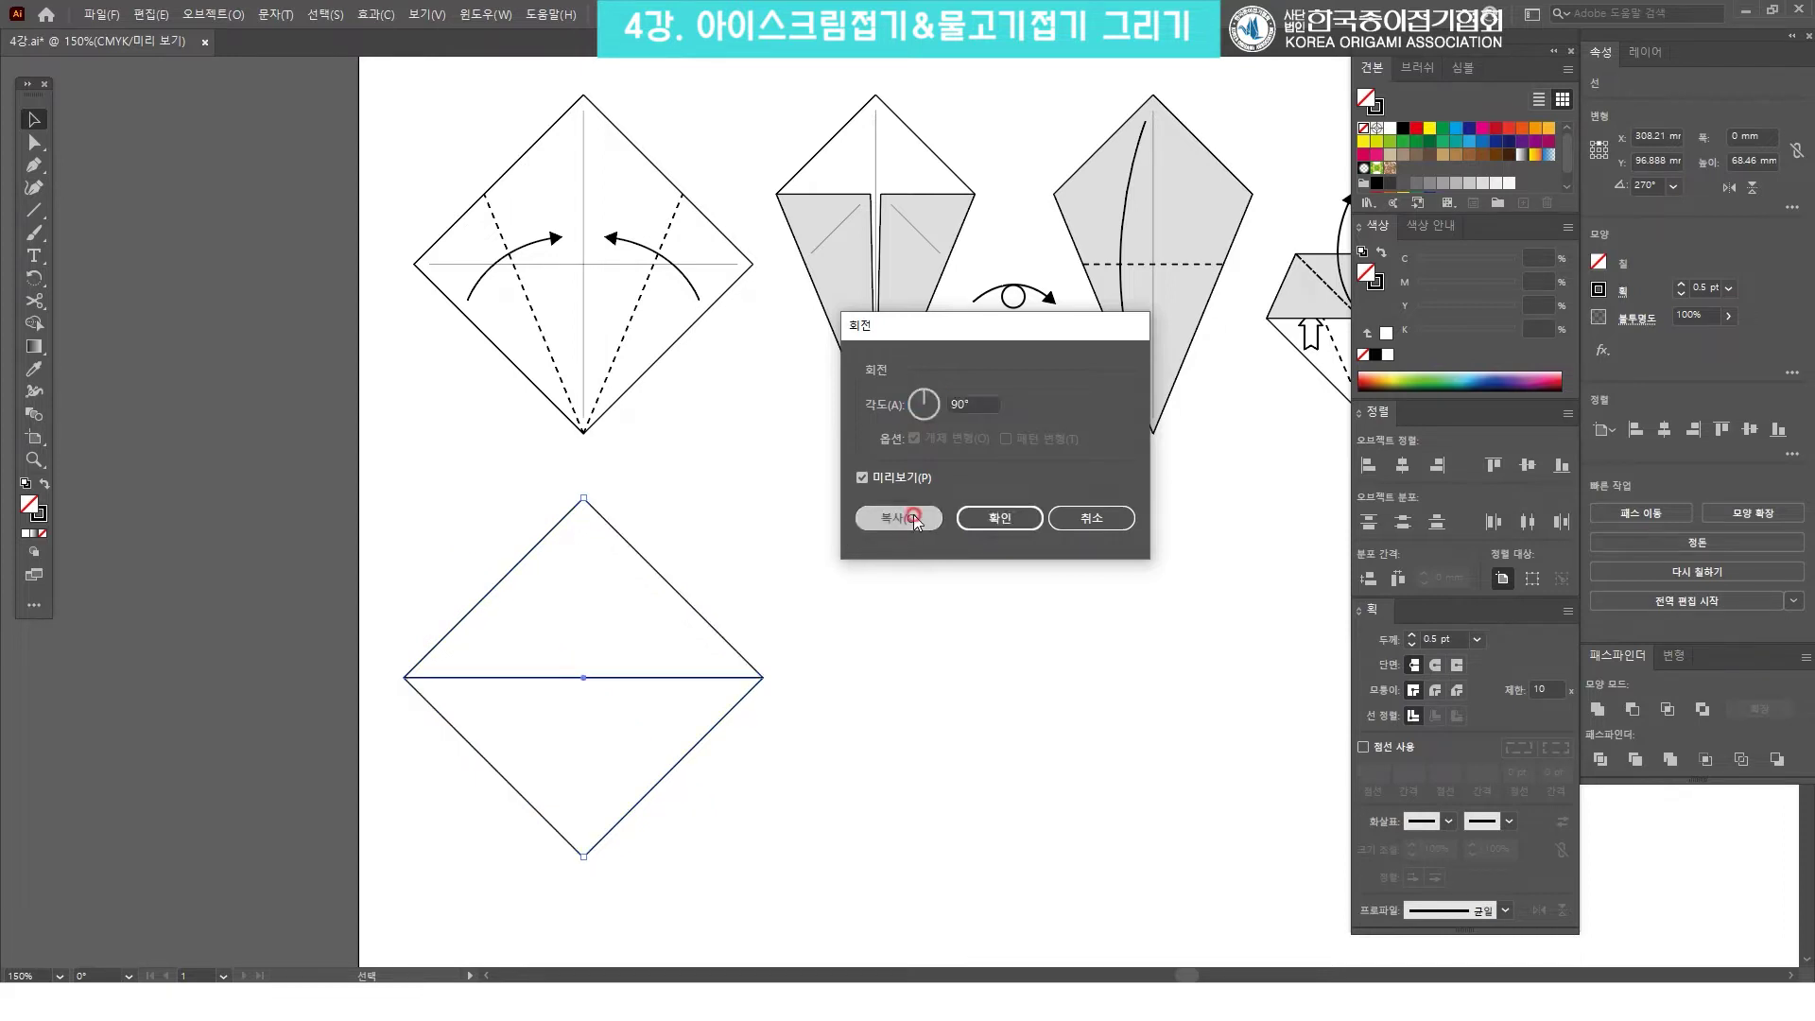
{"action": "left_click", "coordinate": [906, 613]}
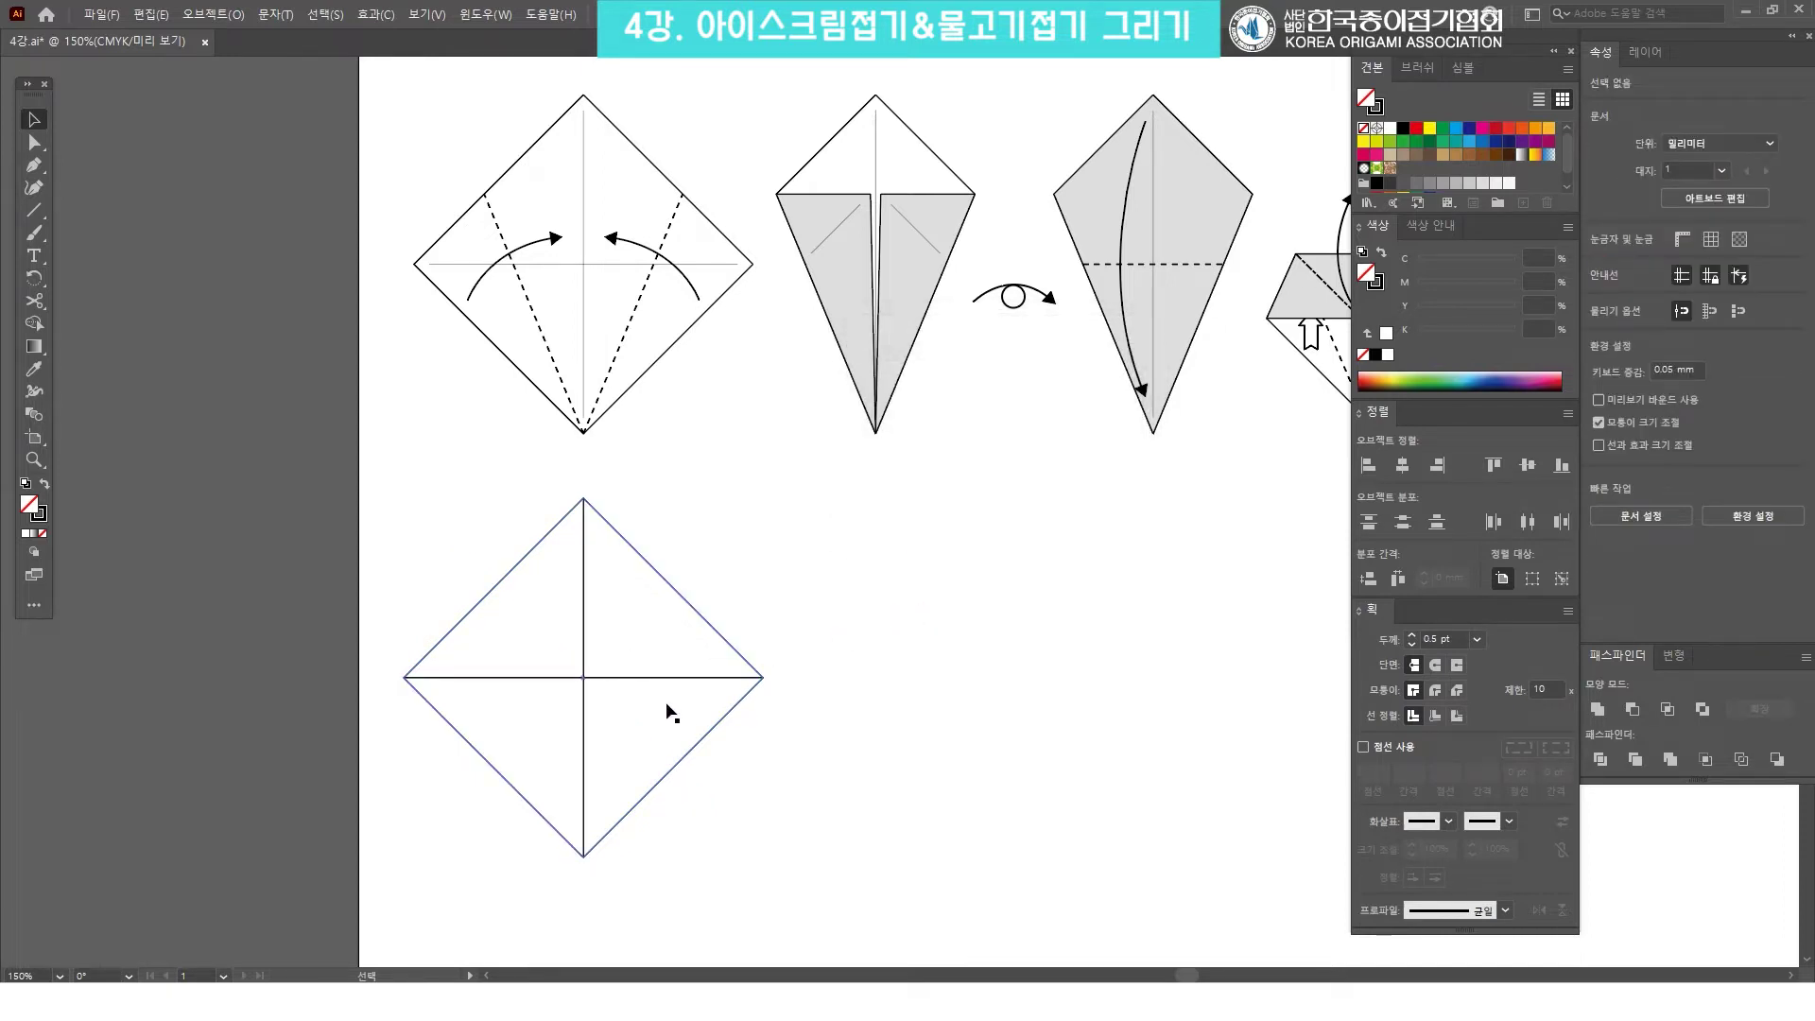
Set the stroke weight of the vertical and horizontal crease lines in the new diamond to 0.25 pt.
{"action": "left_click", "coordinate": [731, 655]}
{"action": "left_click", "coordinate": [956, 583]}
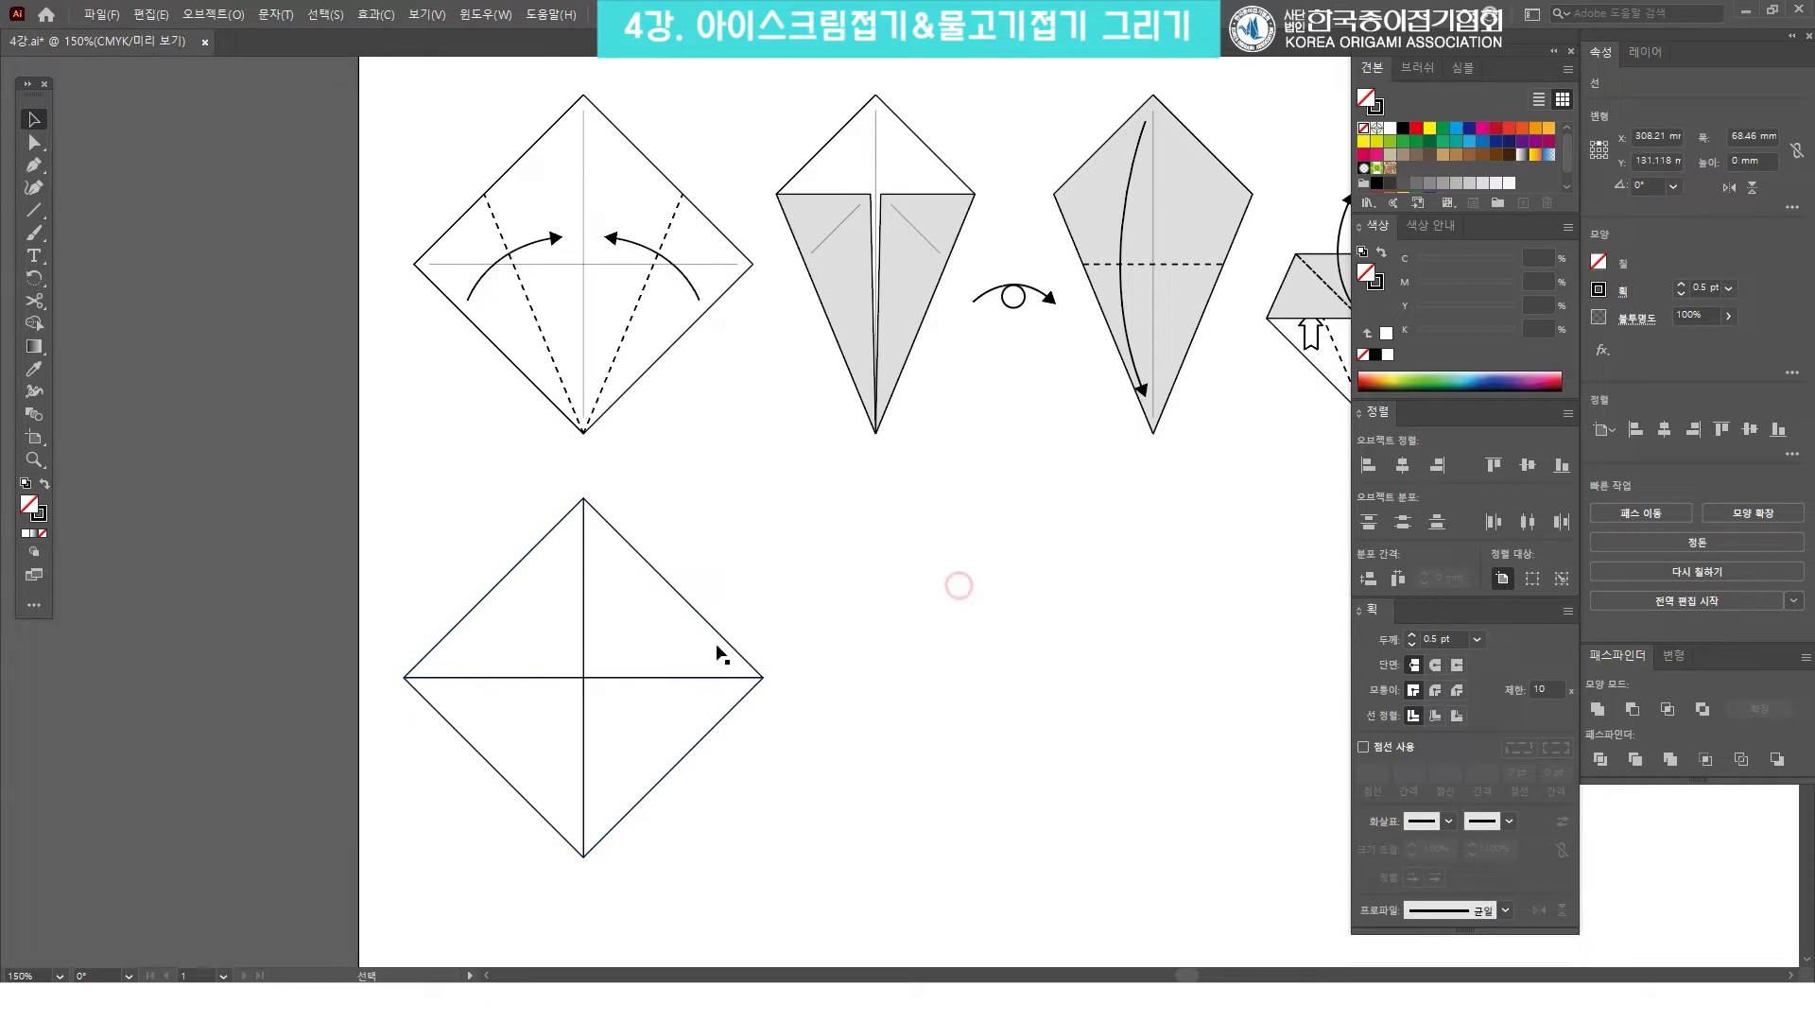
{"action": "left_click", "coordinate": [586, 709]}
{"action": "left_click", "coordinate": [664, 678], "text": "shift"}
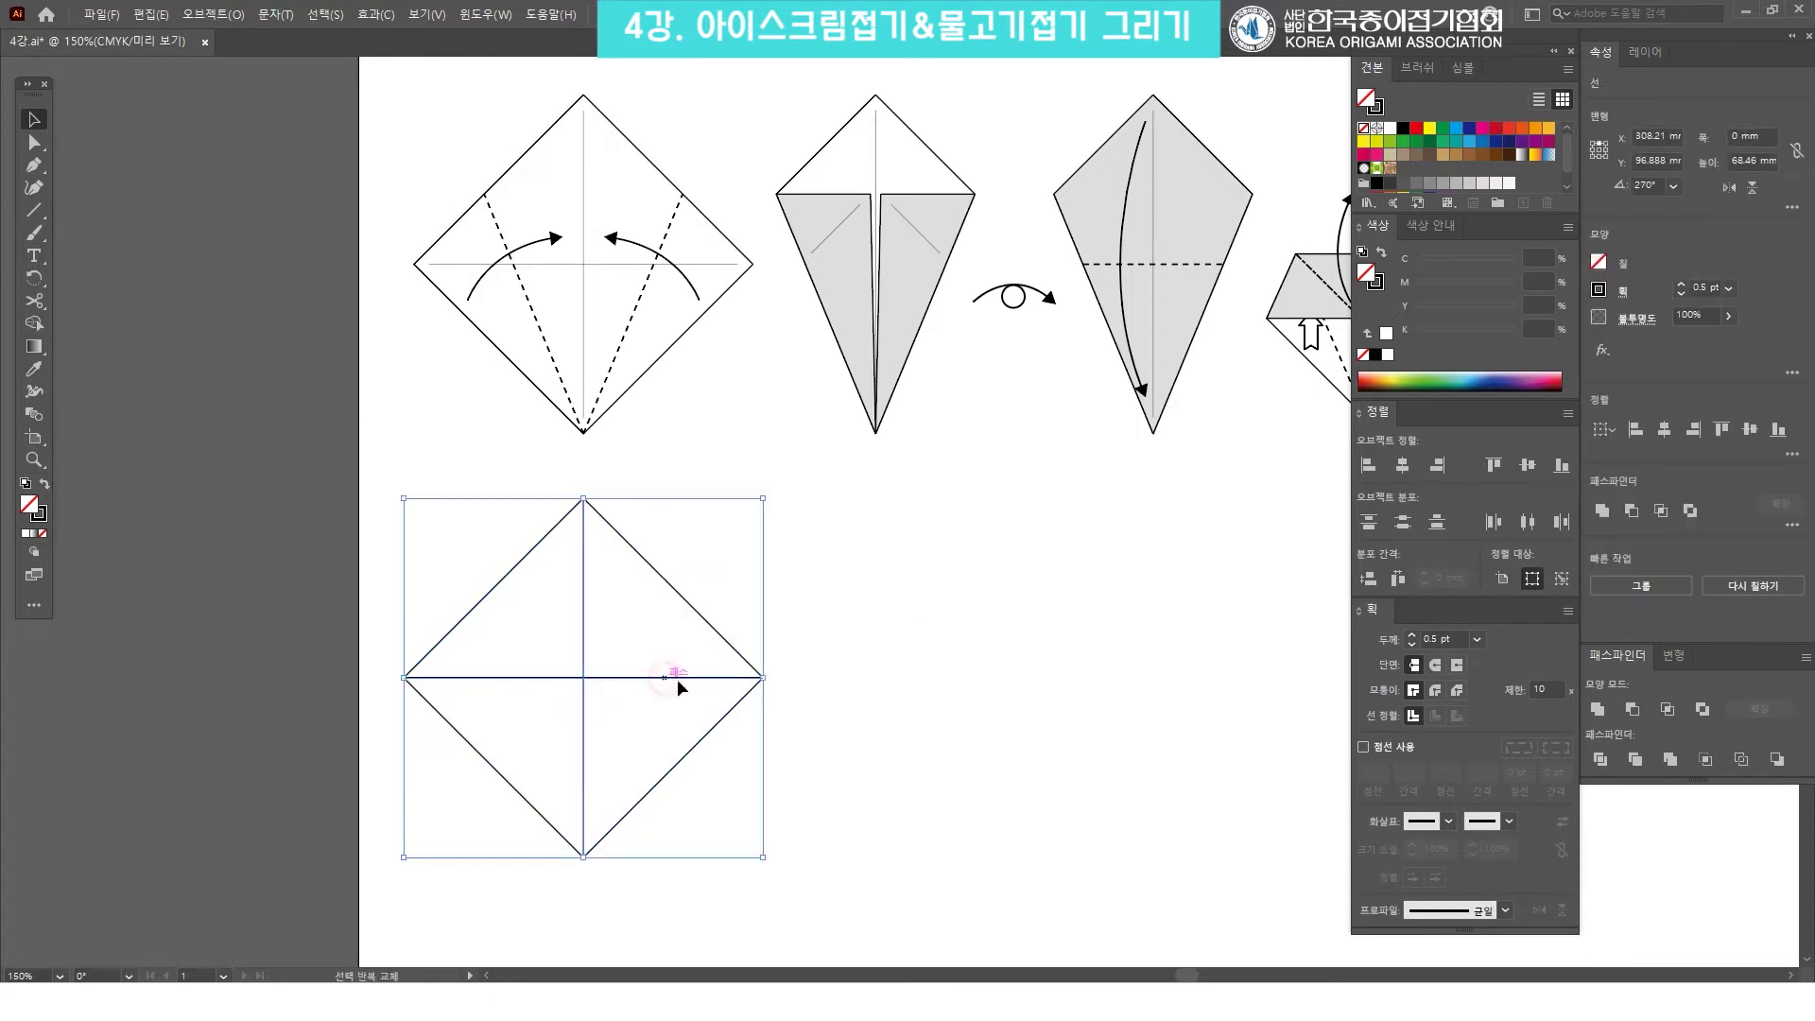
{"action": "left_click", "coordinate": [1477, 637]}
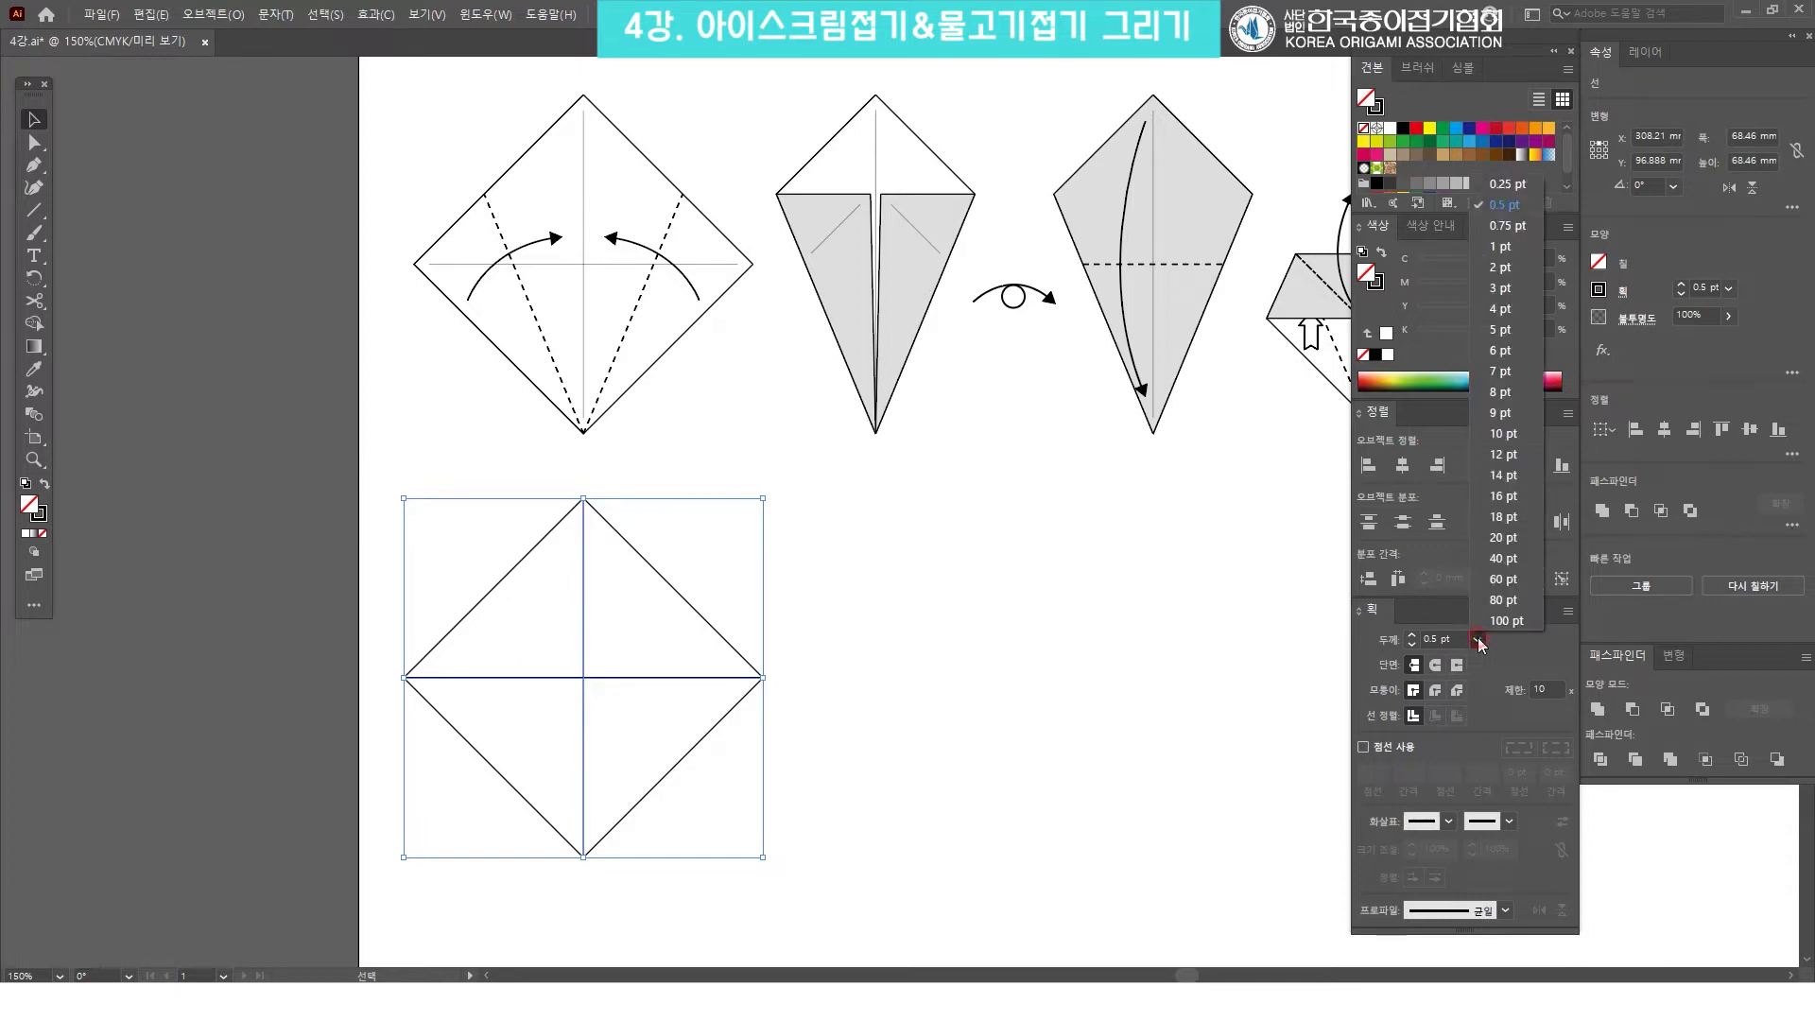
{"action": "left_click", "coordinate": [1505, 199]}
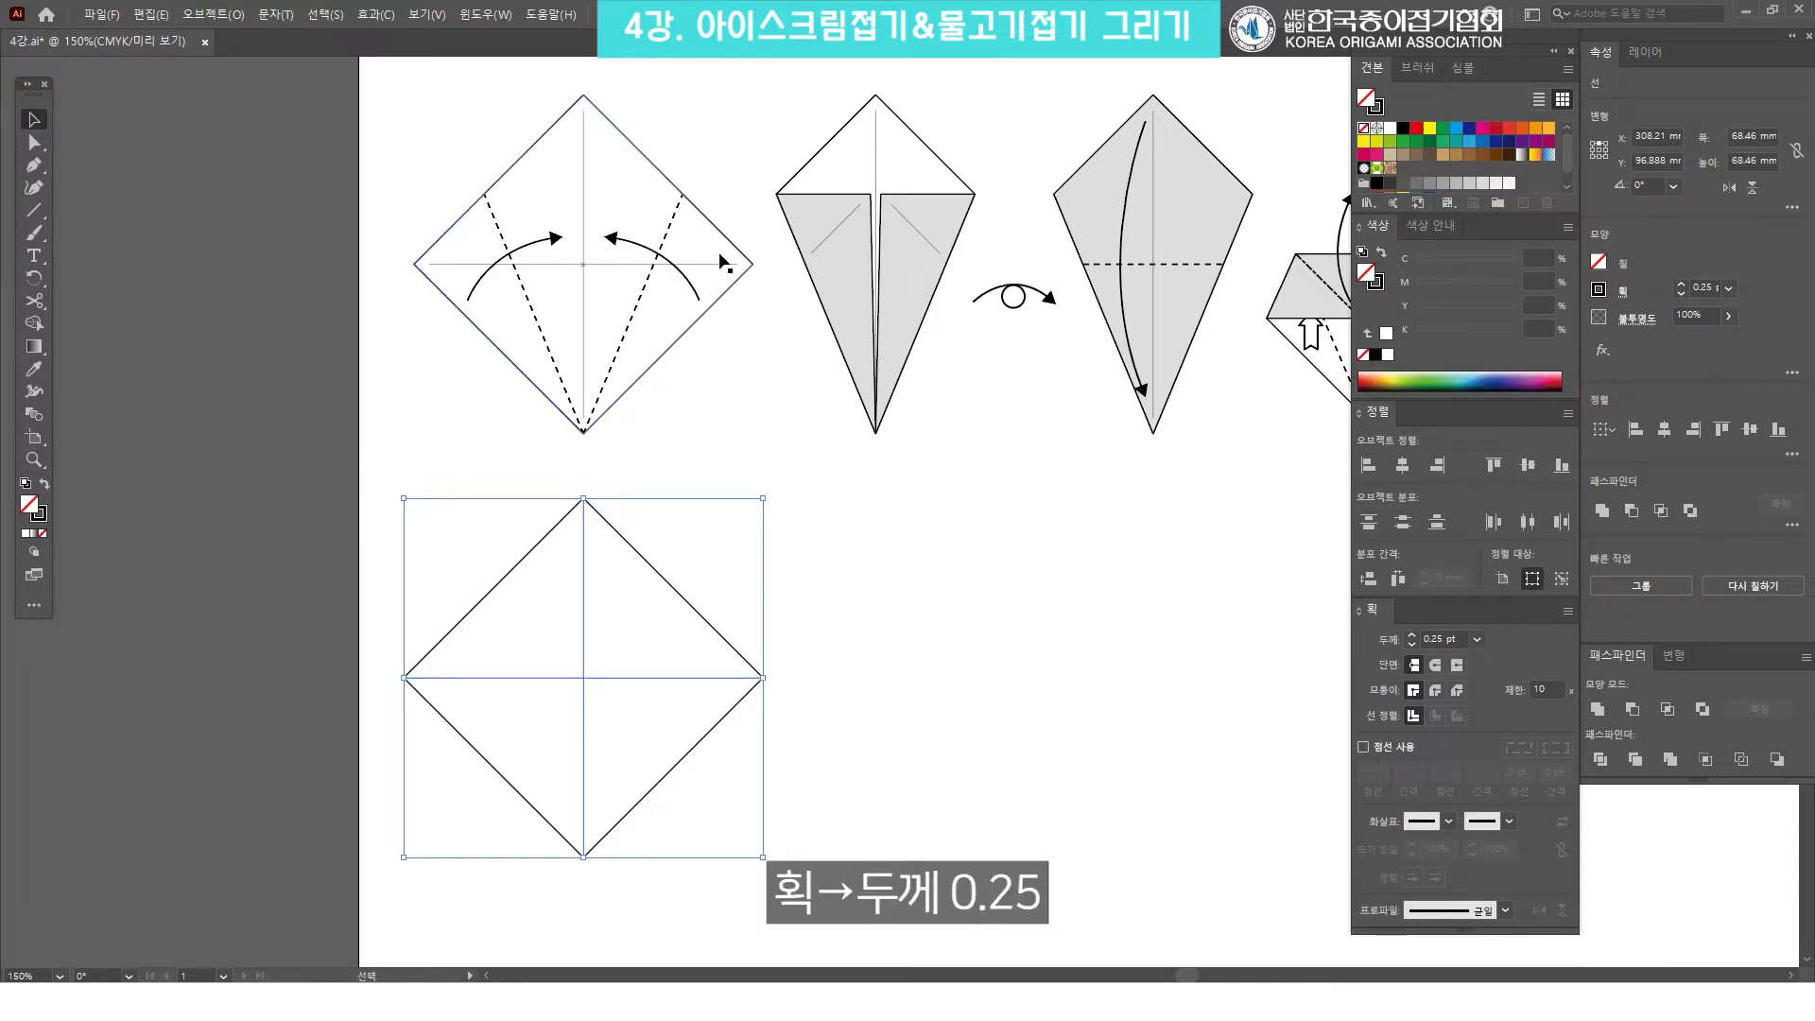
Shorten both crease lines equally from their centre to about 62 mm so their ends stop just inside the diamond's corners.
{"action": "left_click_drag", "start_coordinate": [762, 676], "coordinate": [746, 677]}
{"action": "left_click", "coordinate": [997, 526]}
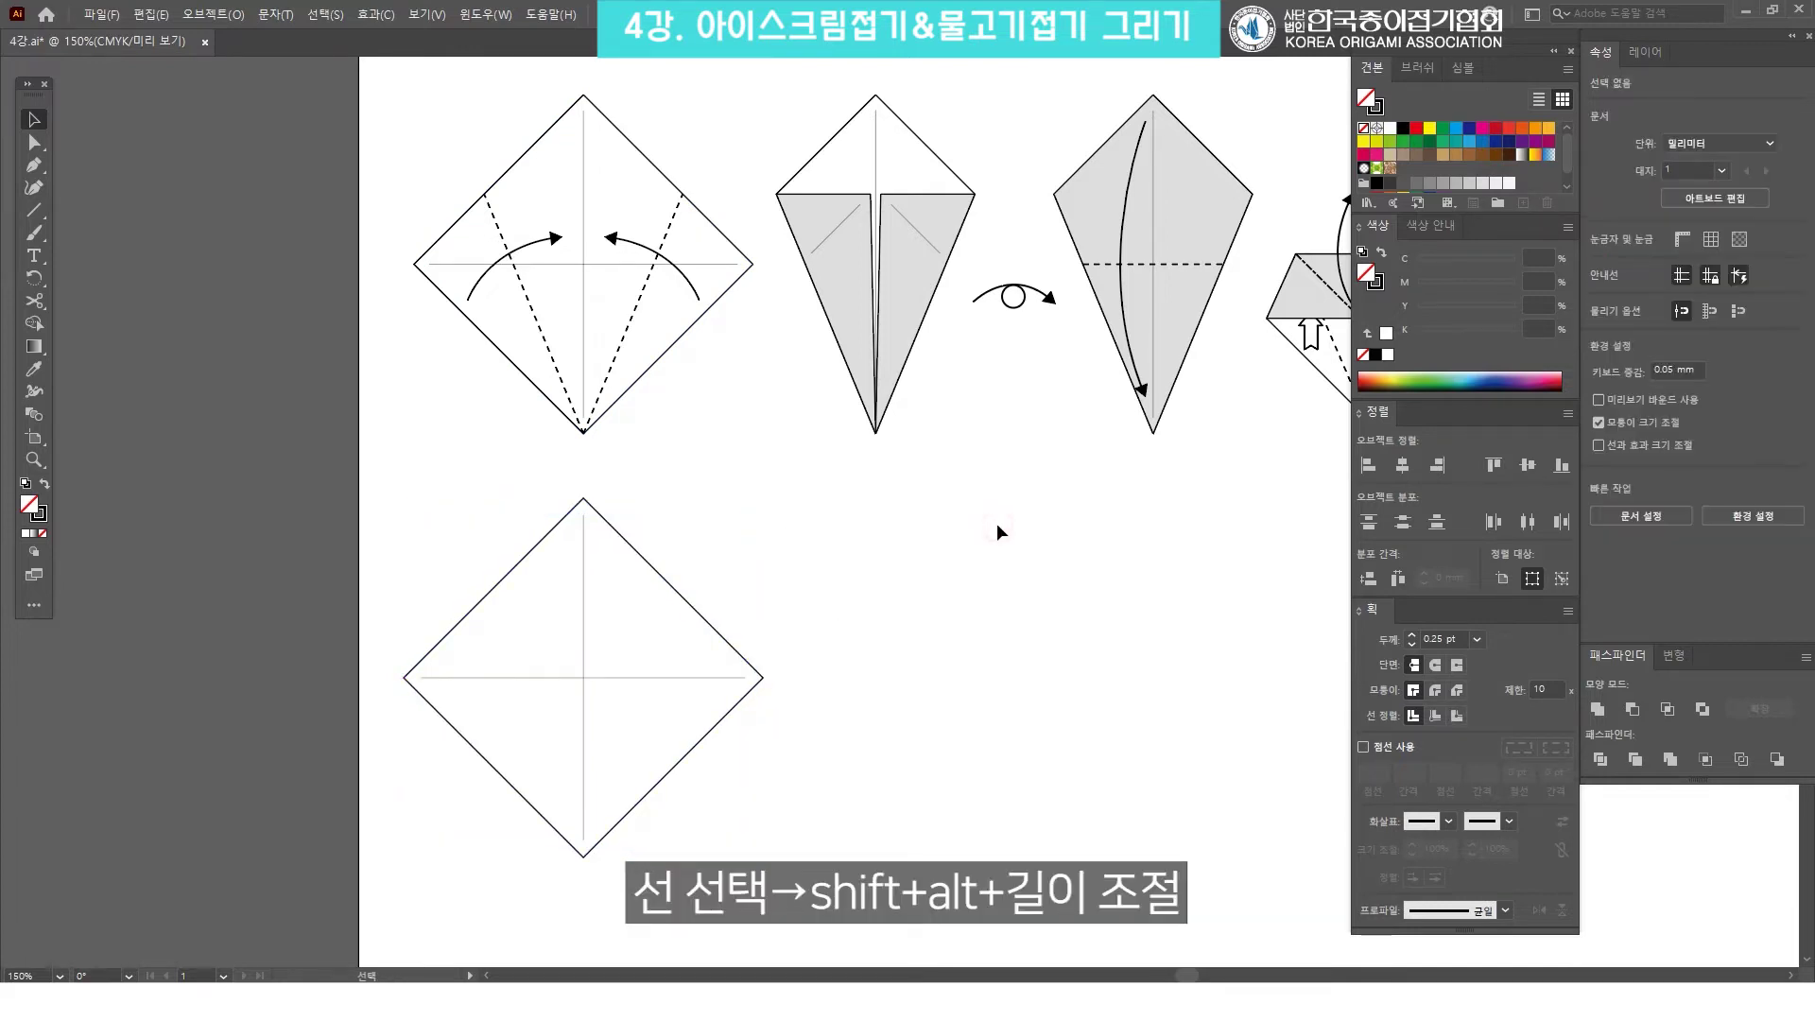
{"action": "left_click_drag", "start_coordinate": [857, 839], "coordinate": [404, 581]}
{"action": "left_click", "coordinate": [1009, 546]}
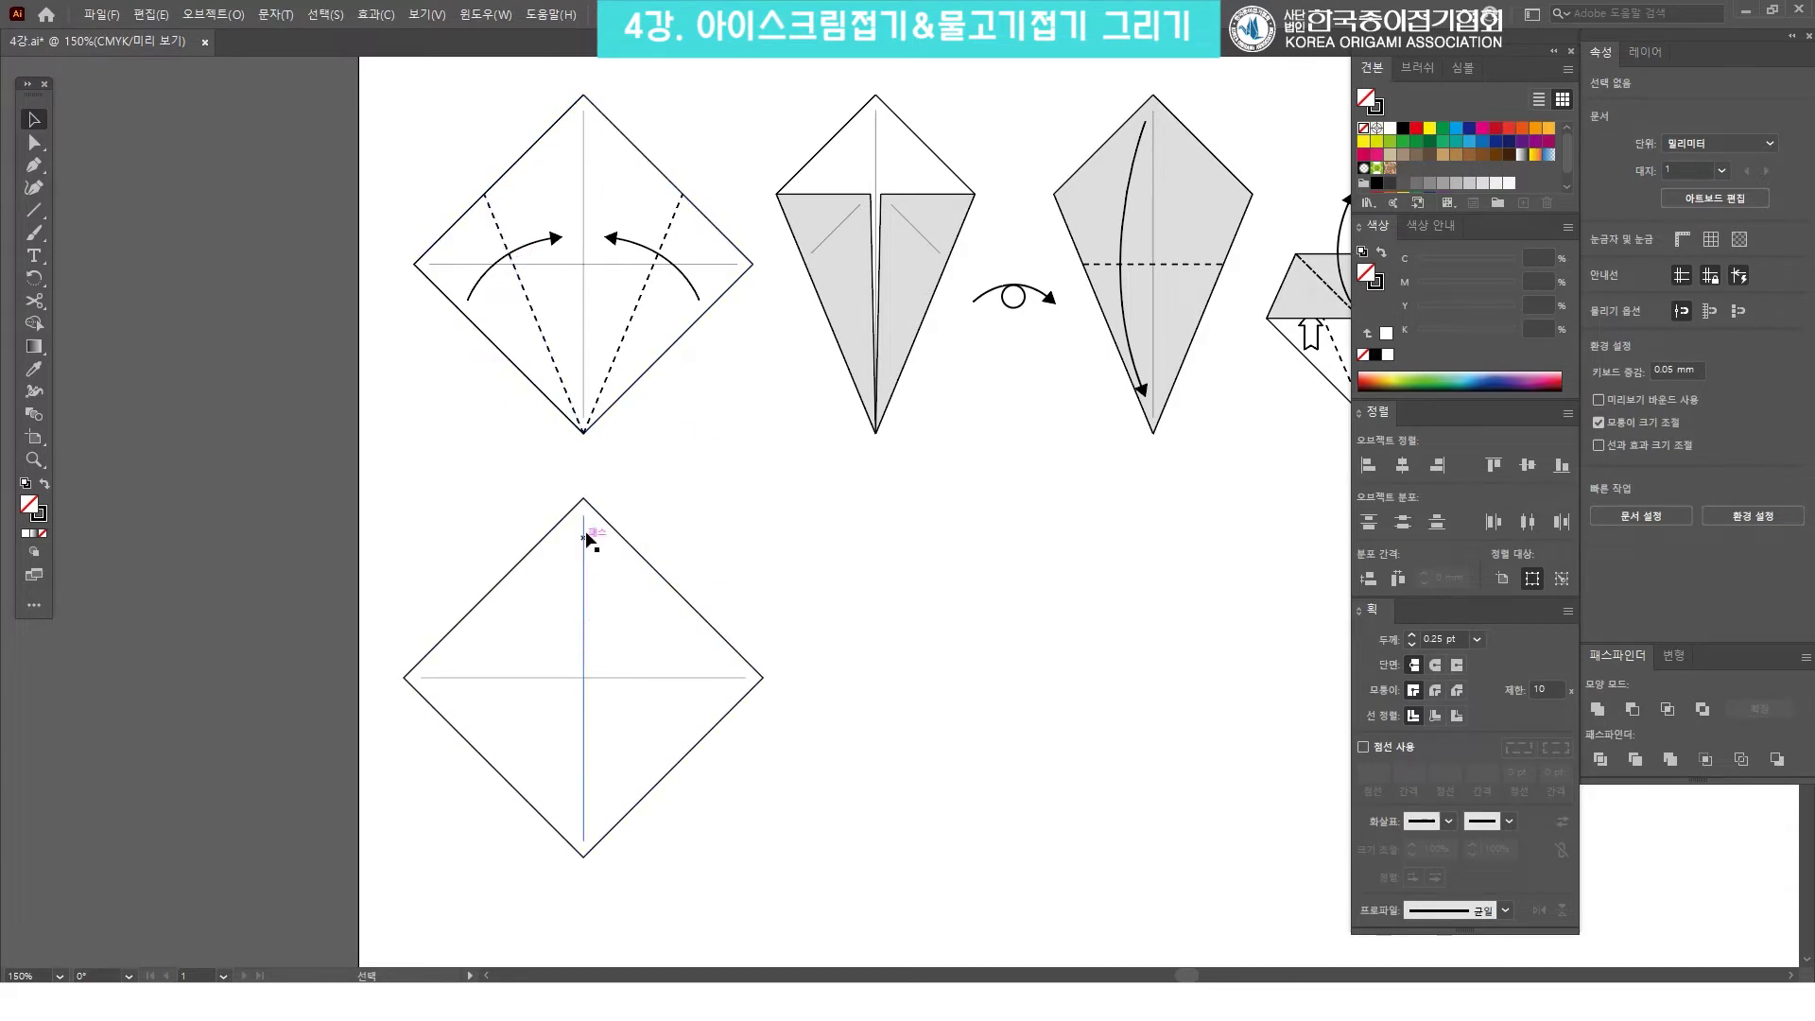
Create a copy of the new diamond's vertical crease line rotated by 22.5°.
{"action": "left_click", "coordinate": [583, 706]}
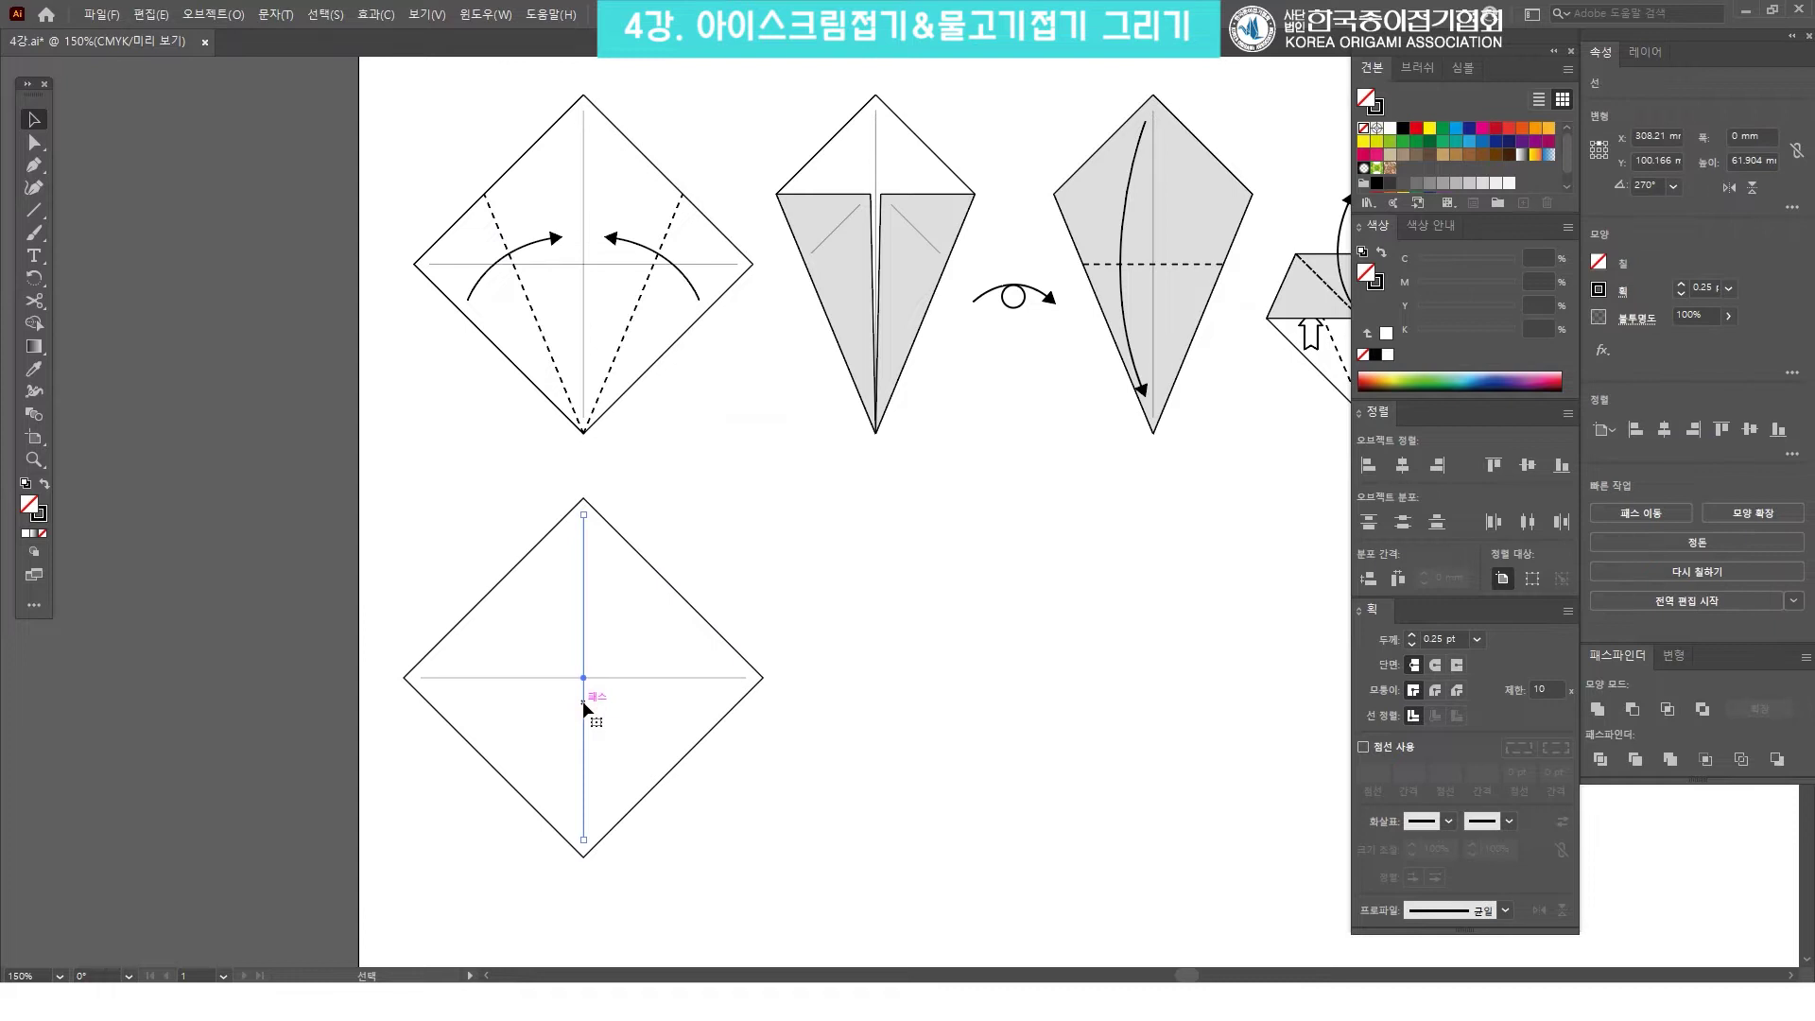
{"action": "left_click", "coordinate": [598, 518], "text": "shift"}
{"action": "right_click", "coordinate": [598, 524]}
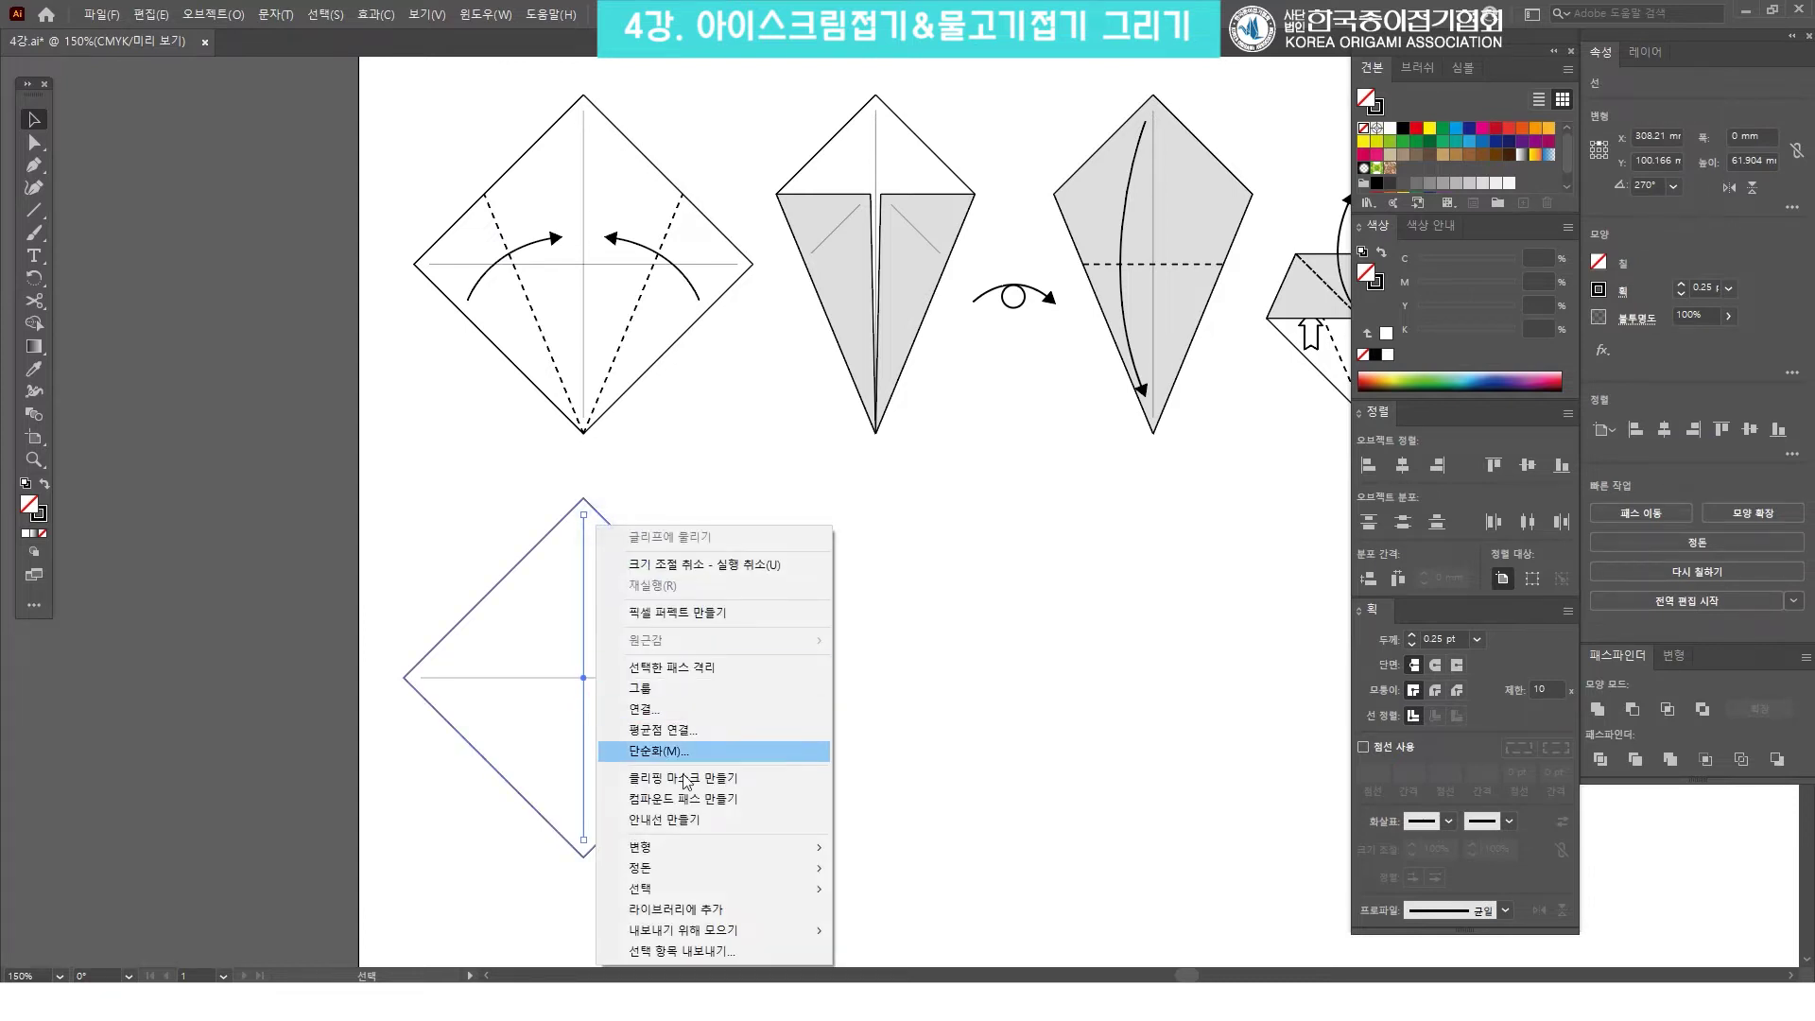
{"action": "mouse_move", "coordinate": [683, 845]}
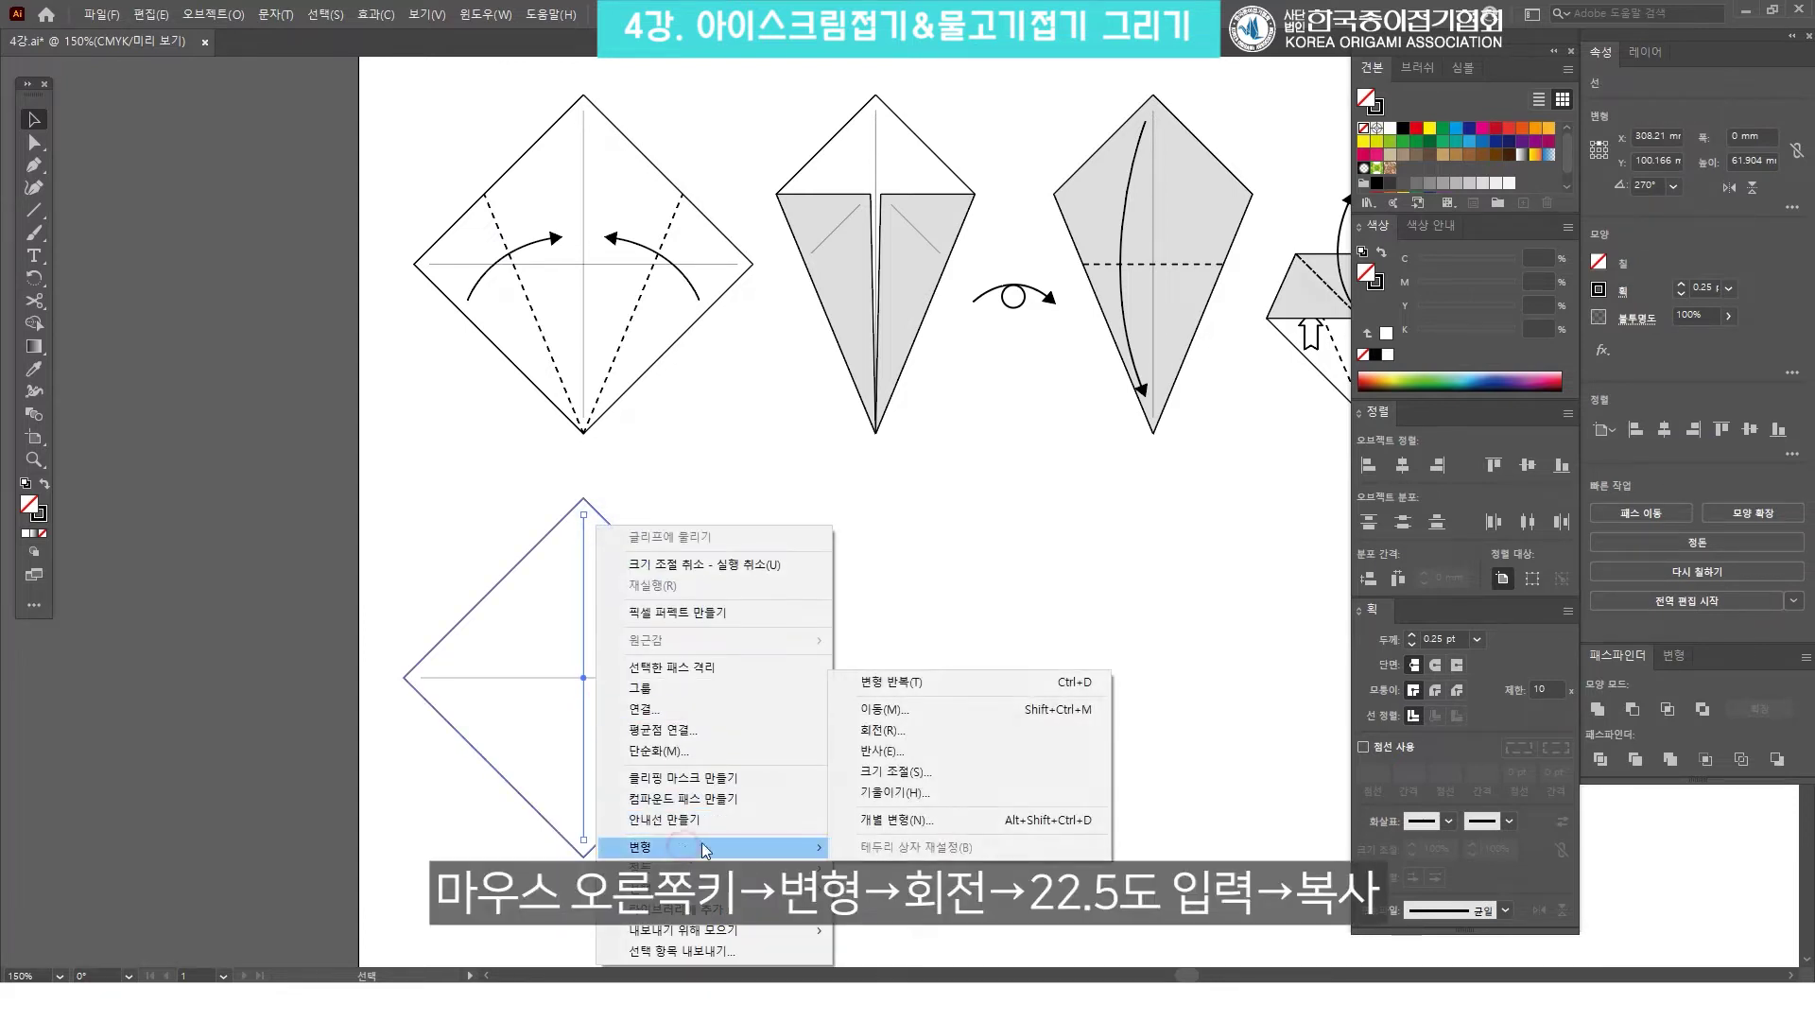
{"action": "left_click", "coordinate": [917, 731]}
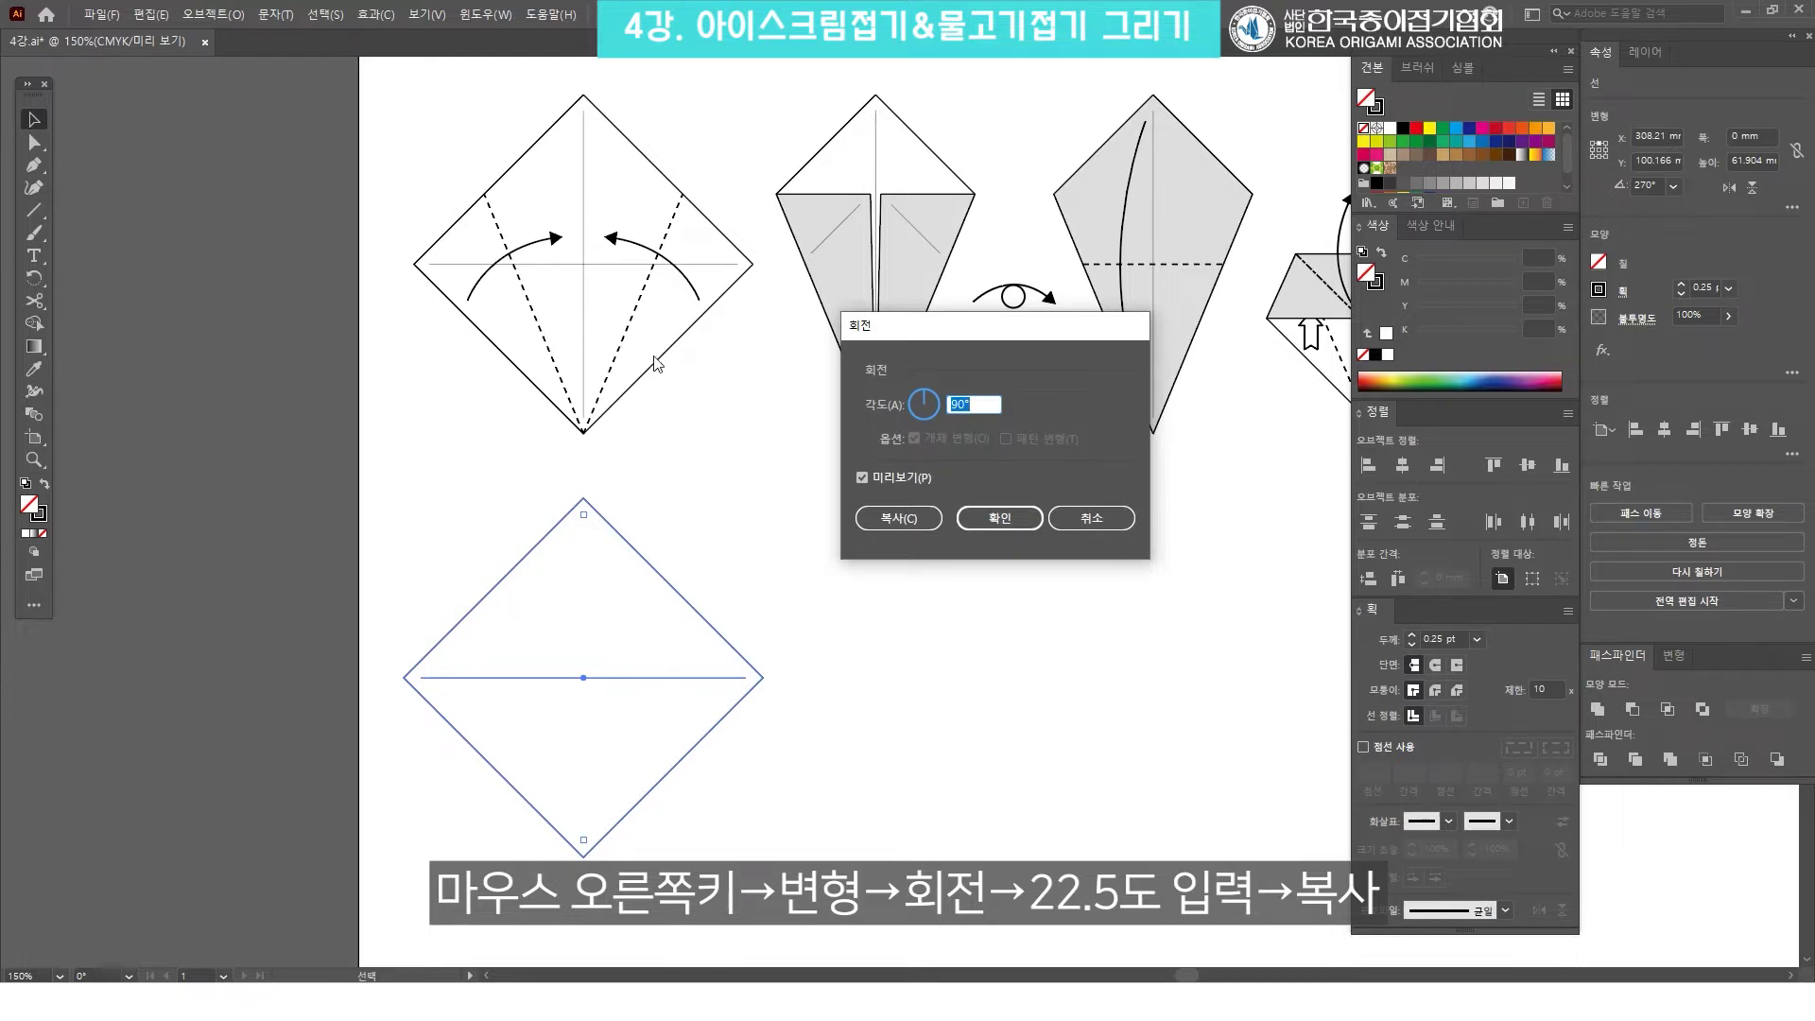
{"action": "left_click", "coordinate": [976, 398]}
{"action": "type", "text": "22.5"}
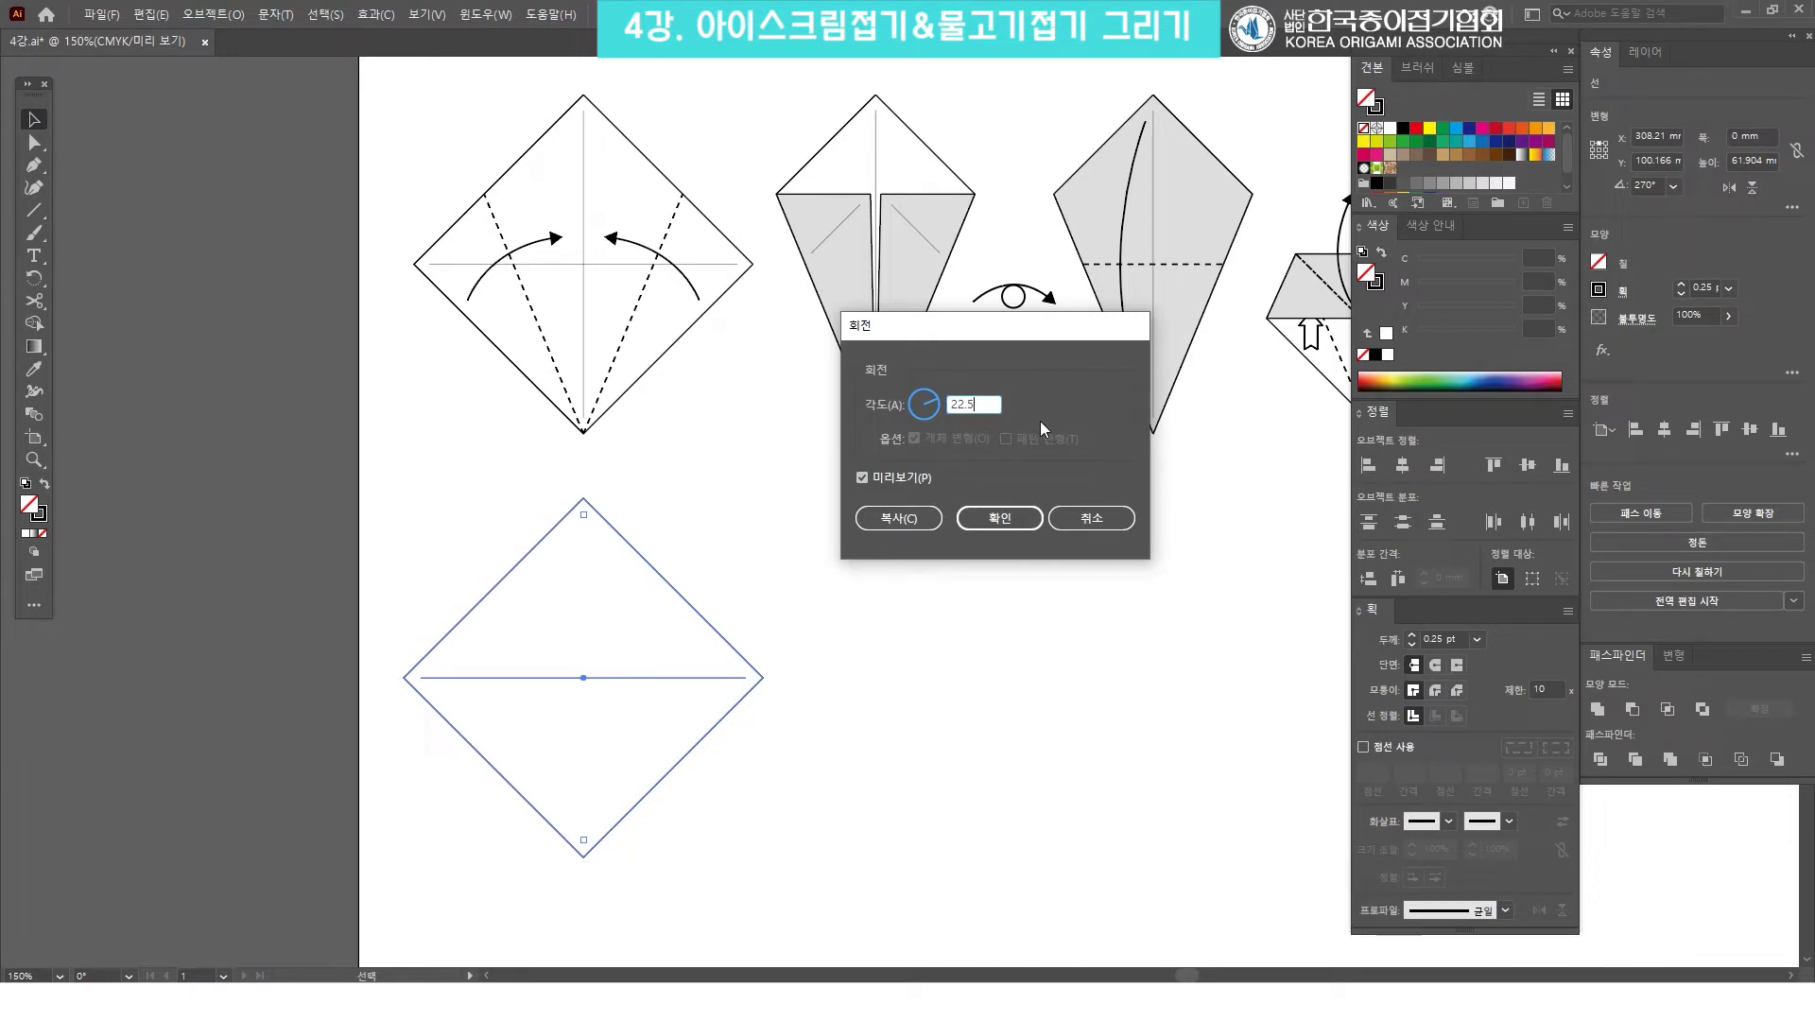
{"action": "left_click", "coordinate": [905, 526]}
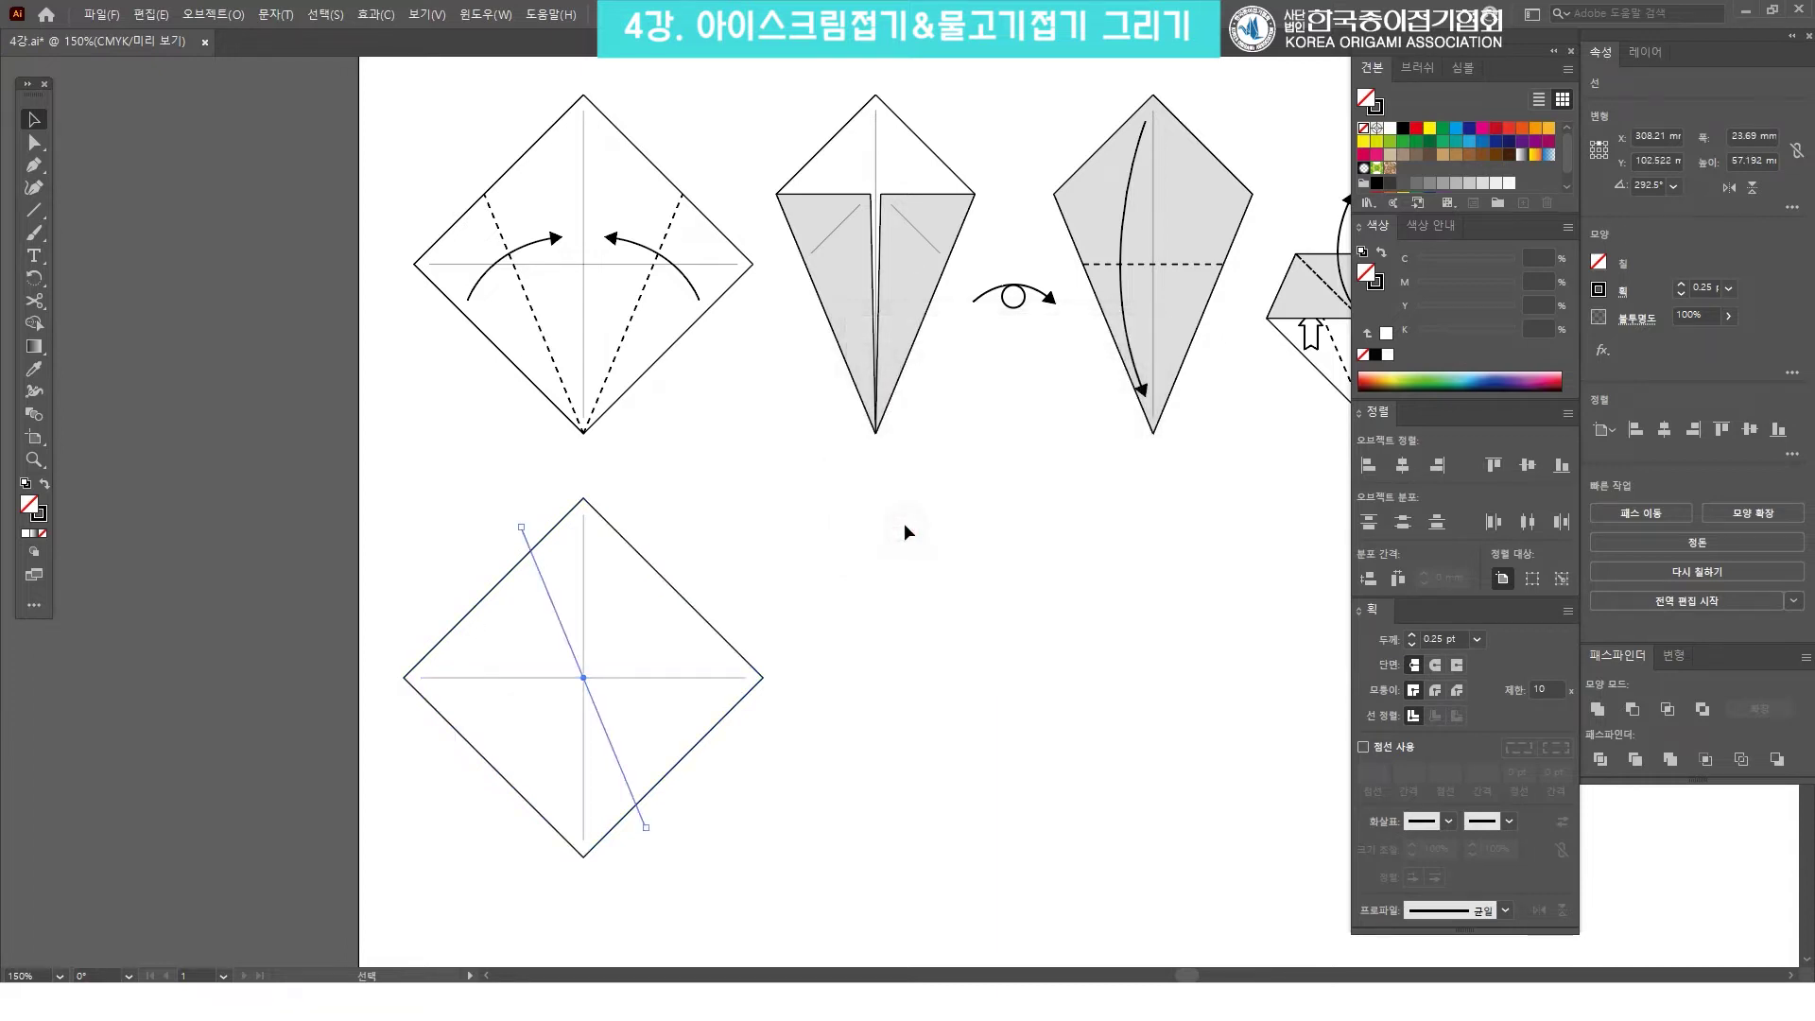
Move the slanted line to the diamond's upper-left side and align its right end horizontally with the vertical crease line.
{"action": "left_click", "coordinate": [618, 742]}
{"action": "left_click_drag", "start_coordinate": [616, 762], "coordinate": [510, 646]}
{"action": "left_click", "coordinate": [863, 648]}
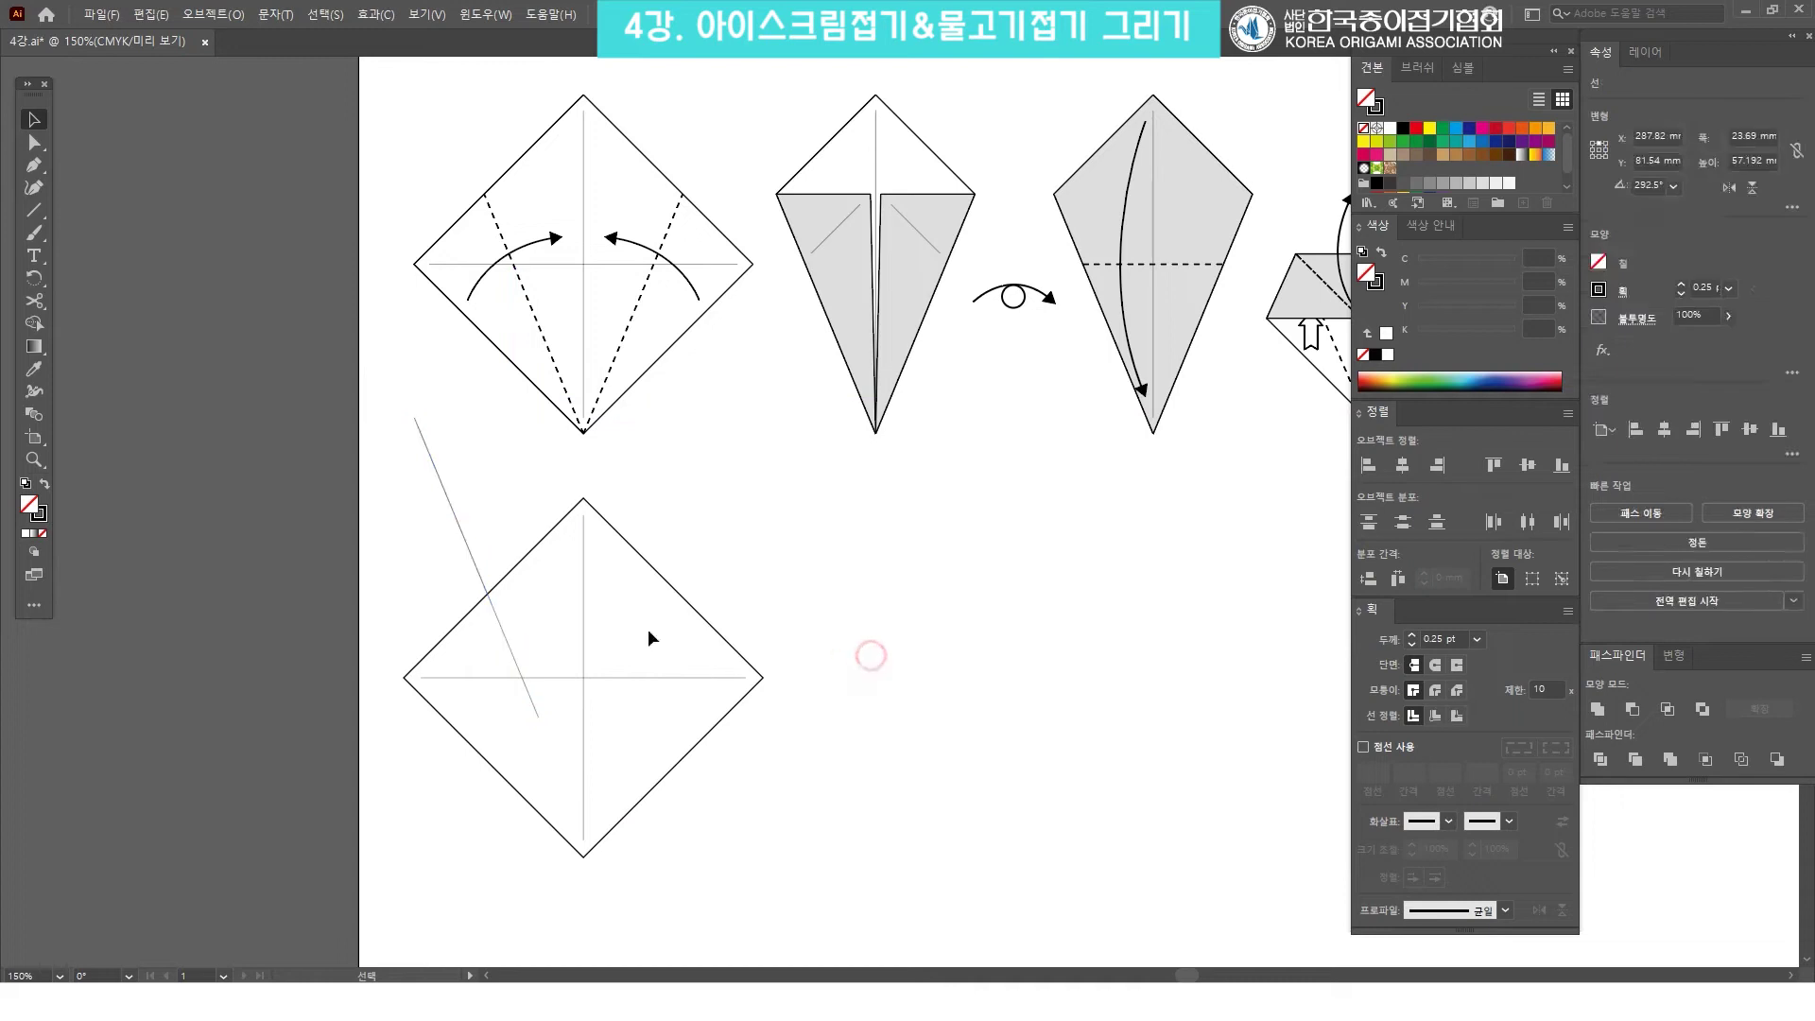
{"action": "left_click", "coordinate": [465, 547]}
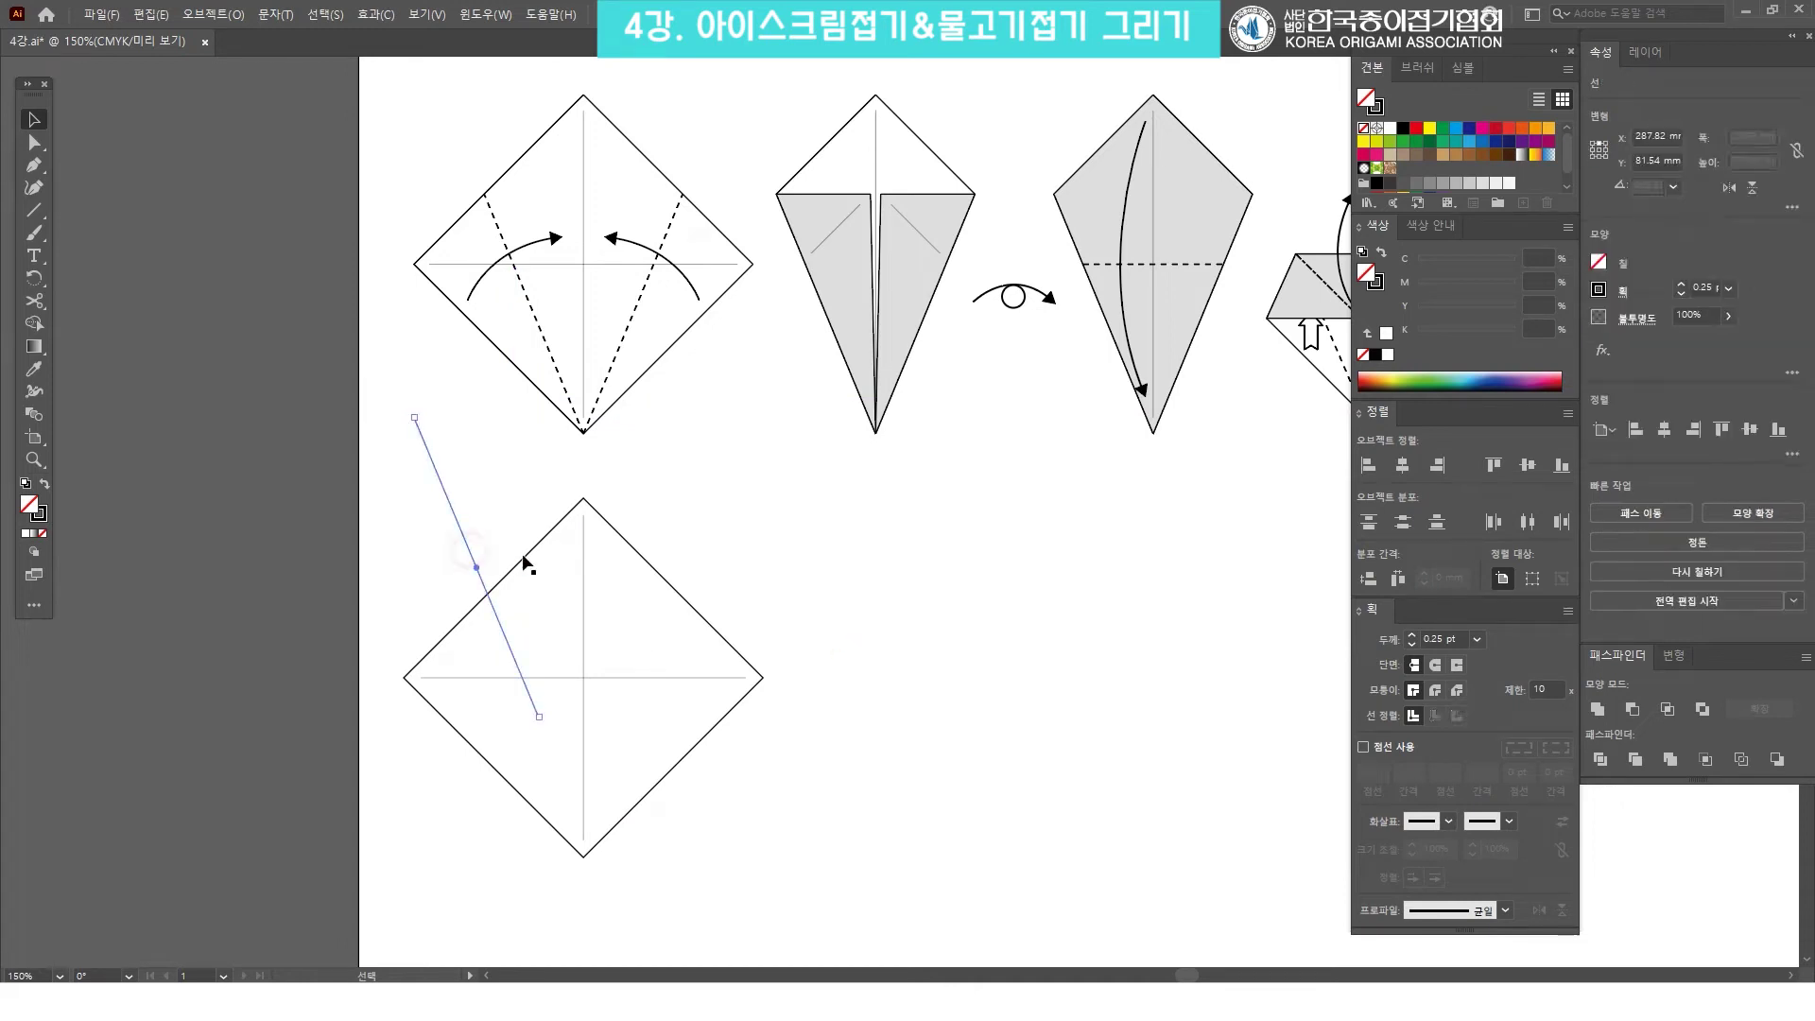
{"action": "left_click", "coordinate": [762, 528]}
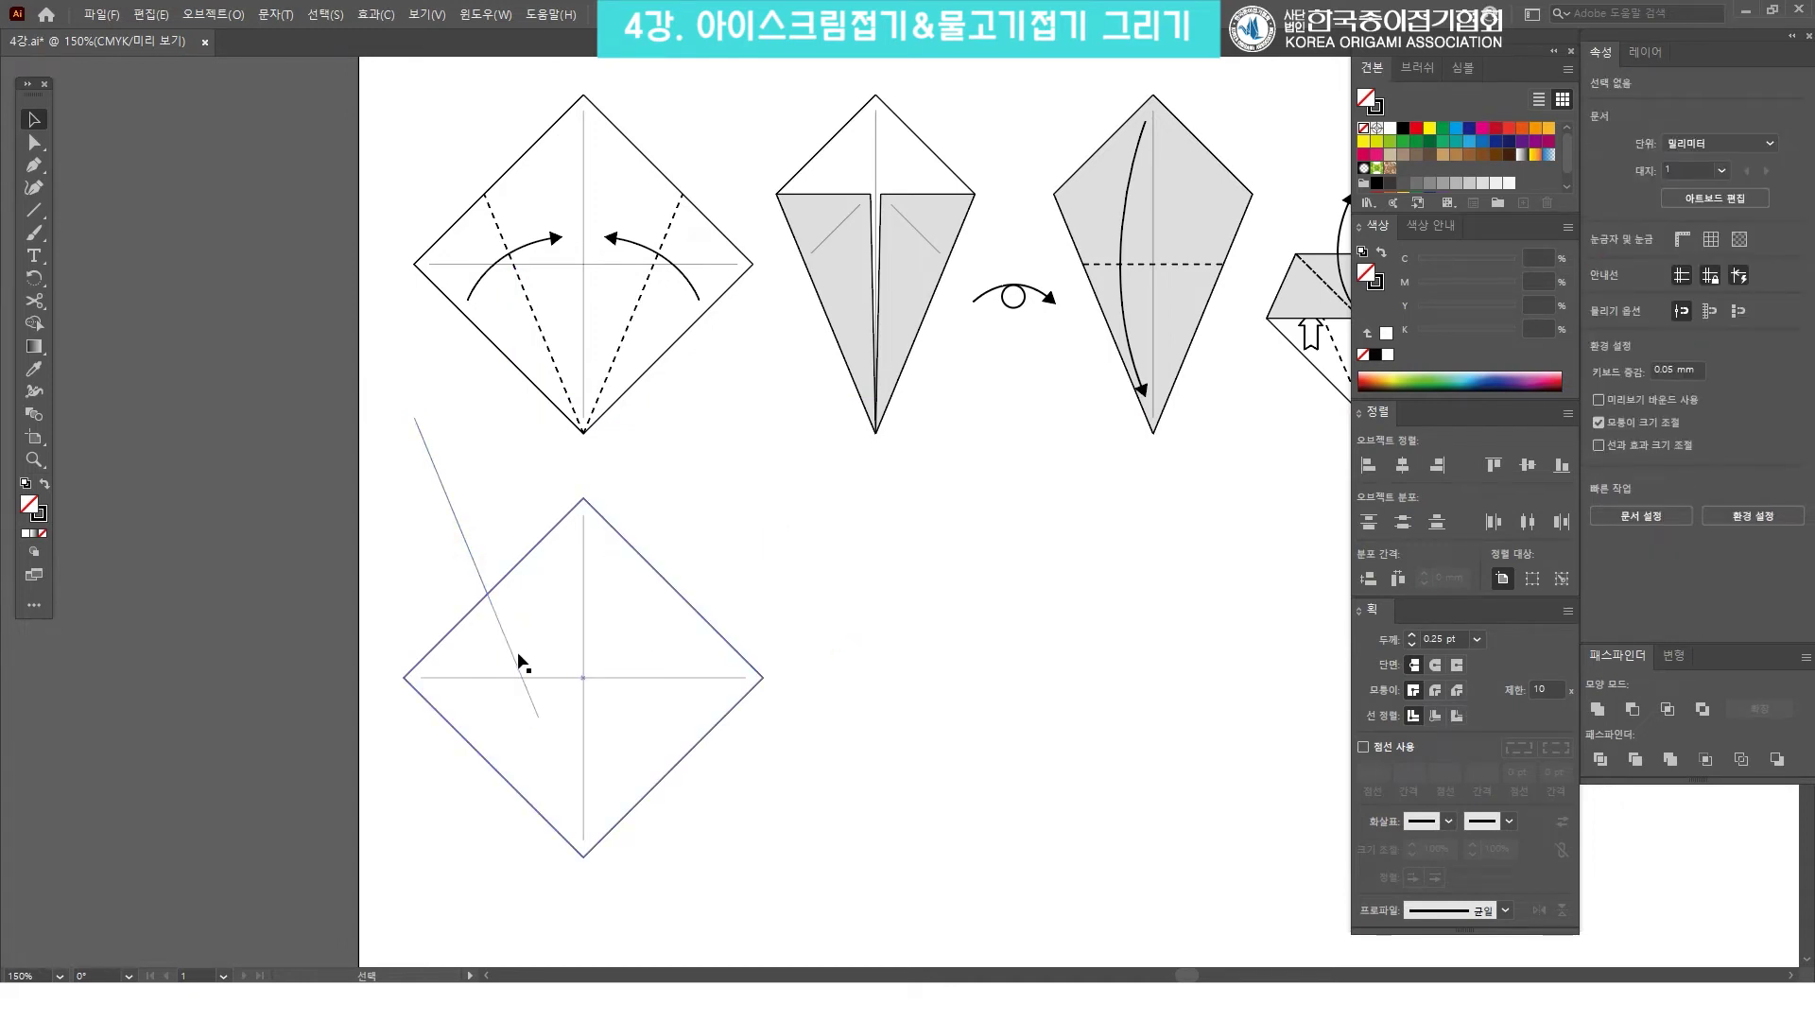
{"action": "left_click", "coordinate": [515, 654]}
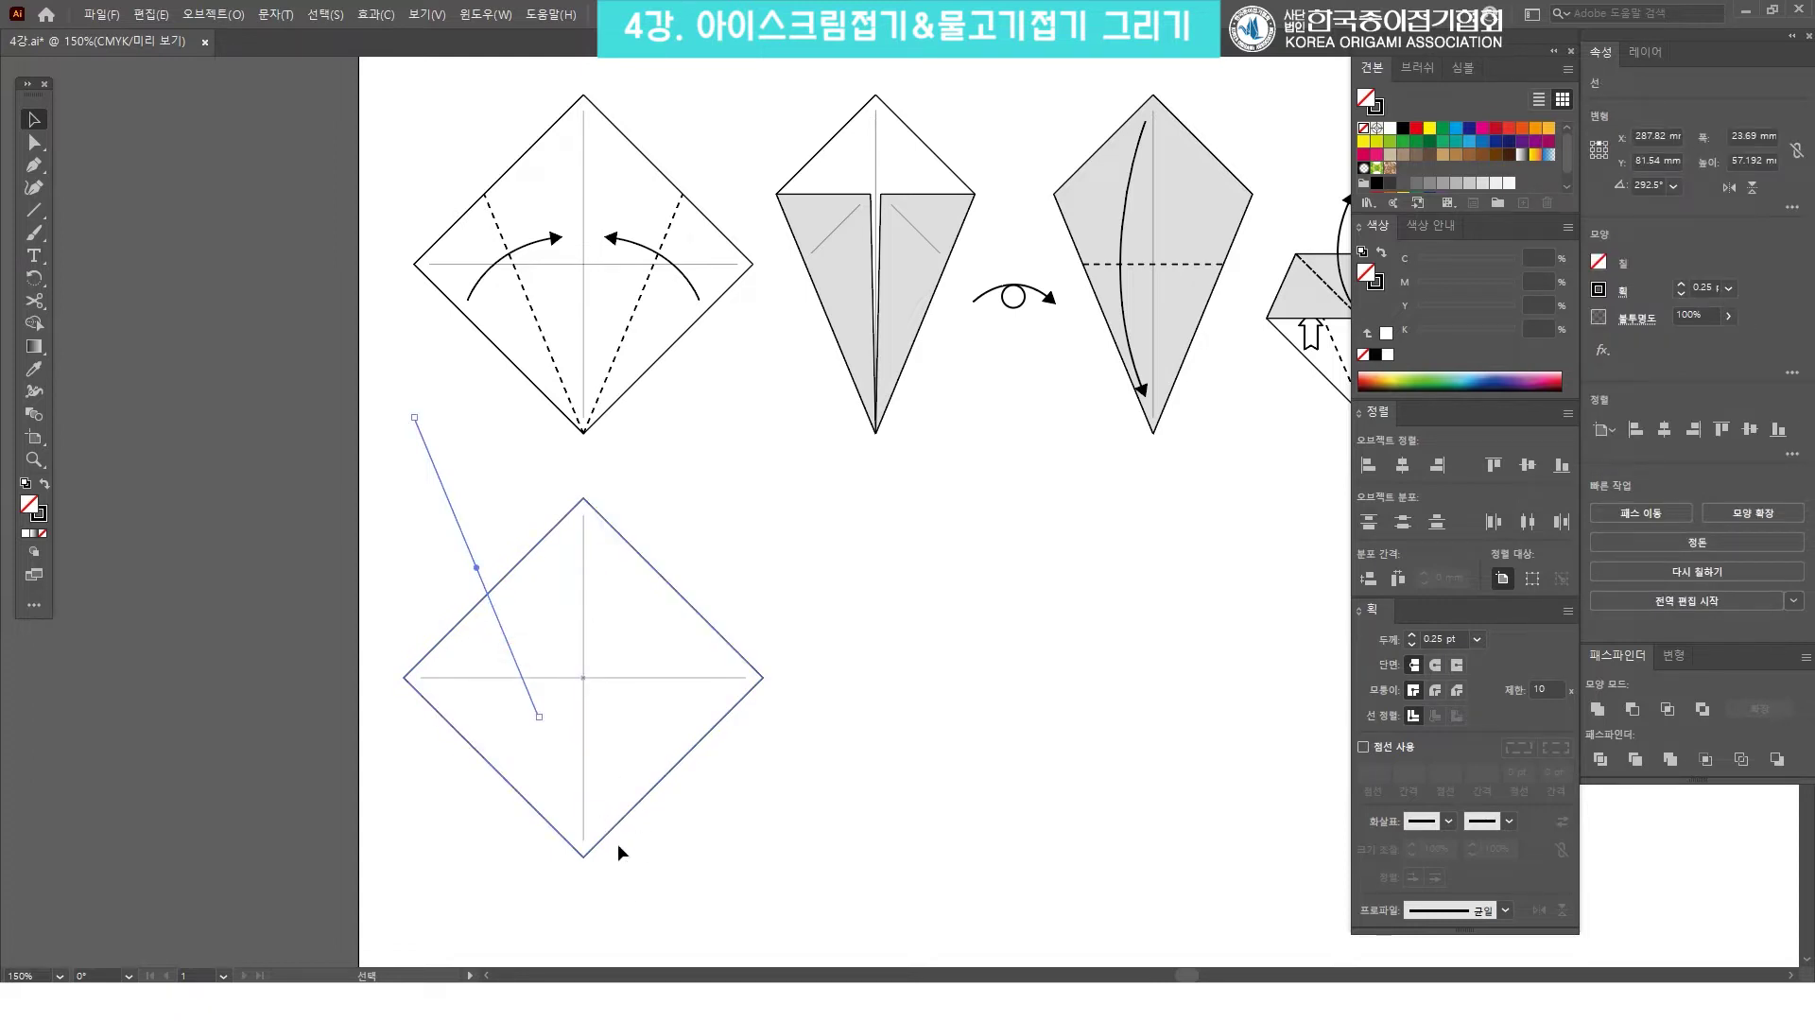
{"action": "left_click", "coordinate": [582, 579], "text": "shift"}
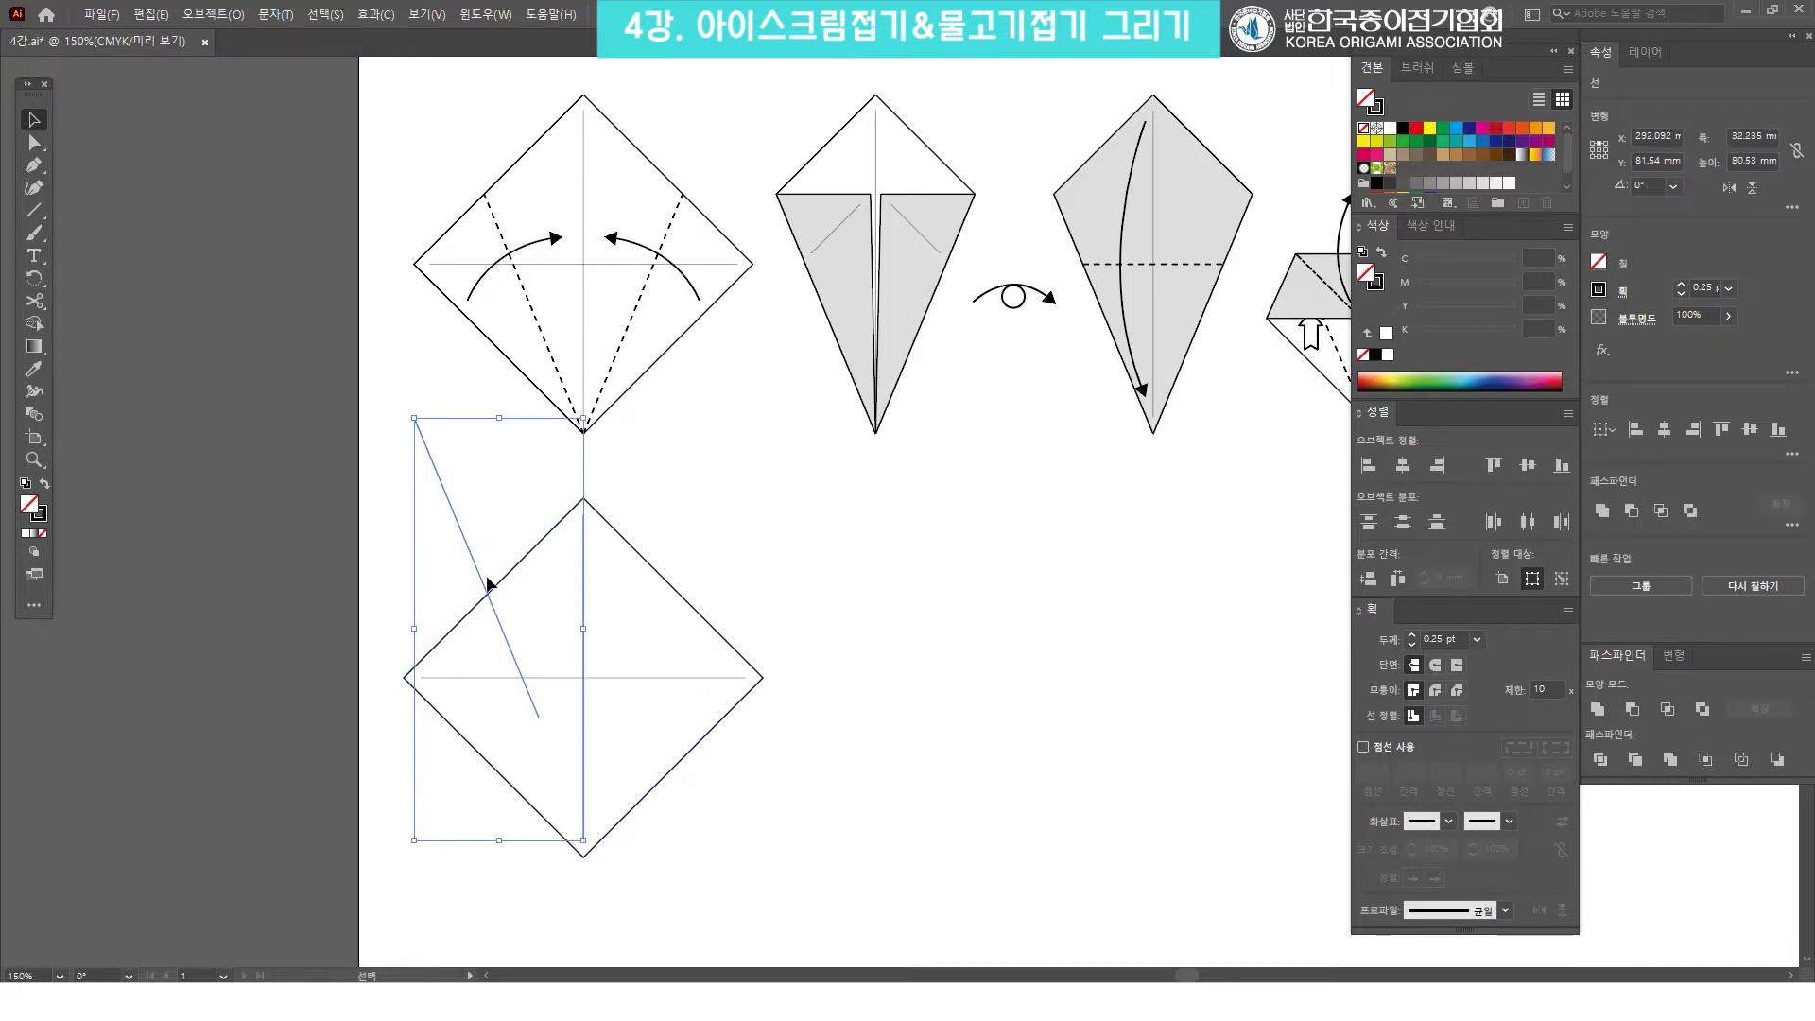
{"action": "left_click", "coordinate": [1435, 466]}
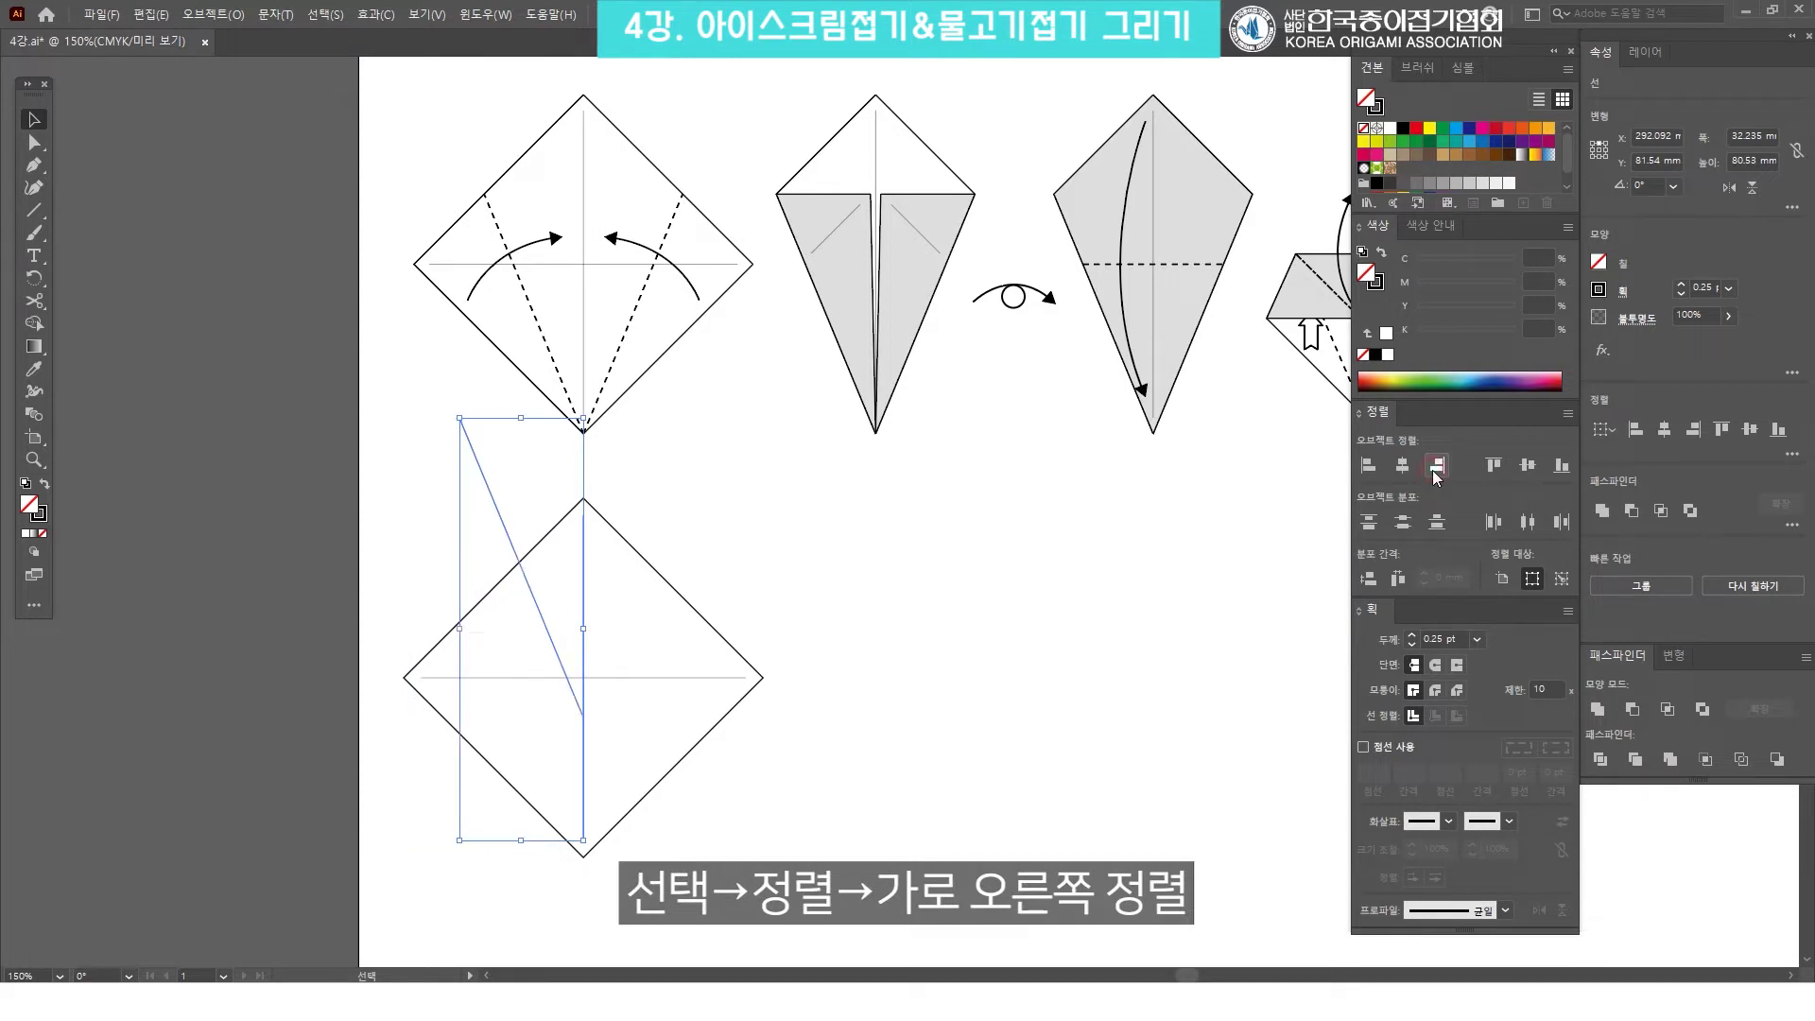
{"action": "left_click", "coordinate": [887, 565]}
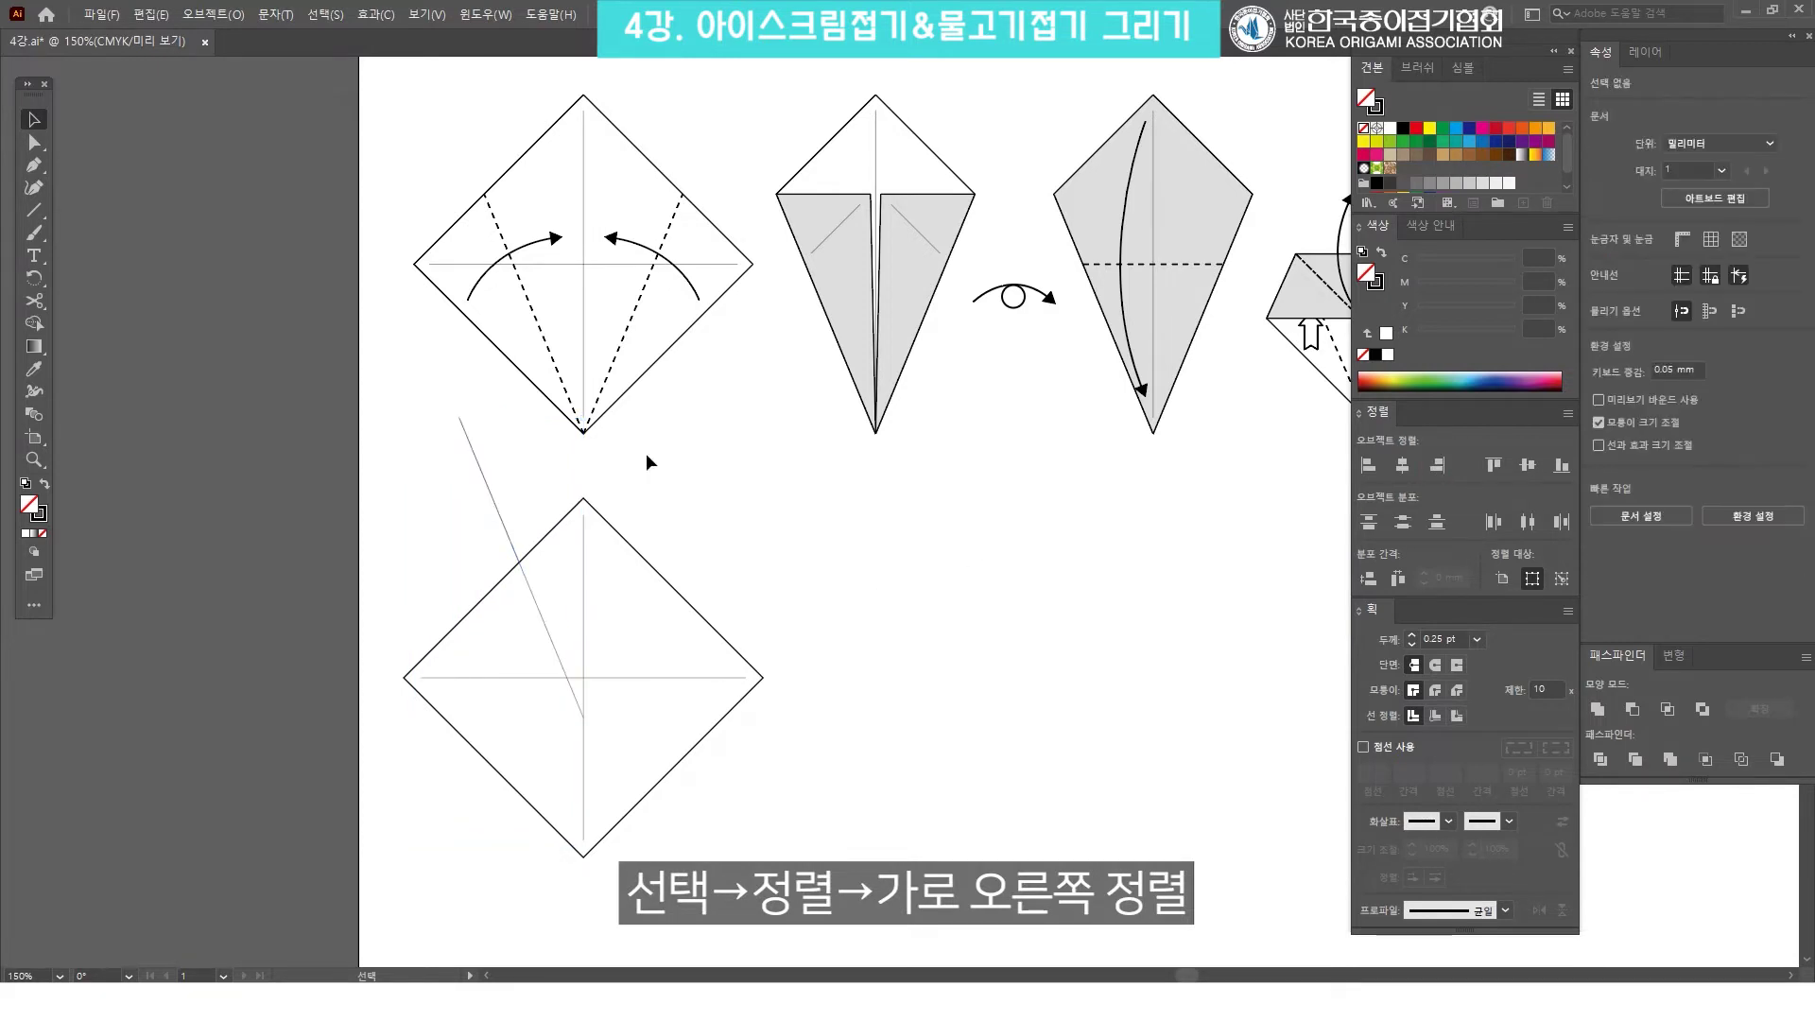
Align the bottom of the slanted line with the bottom corner of the diamond.
{"action": "left_click", "coordinate": [484, 477]}
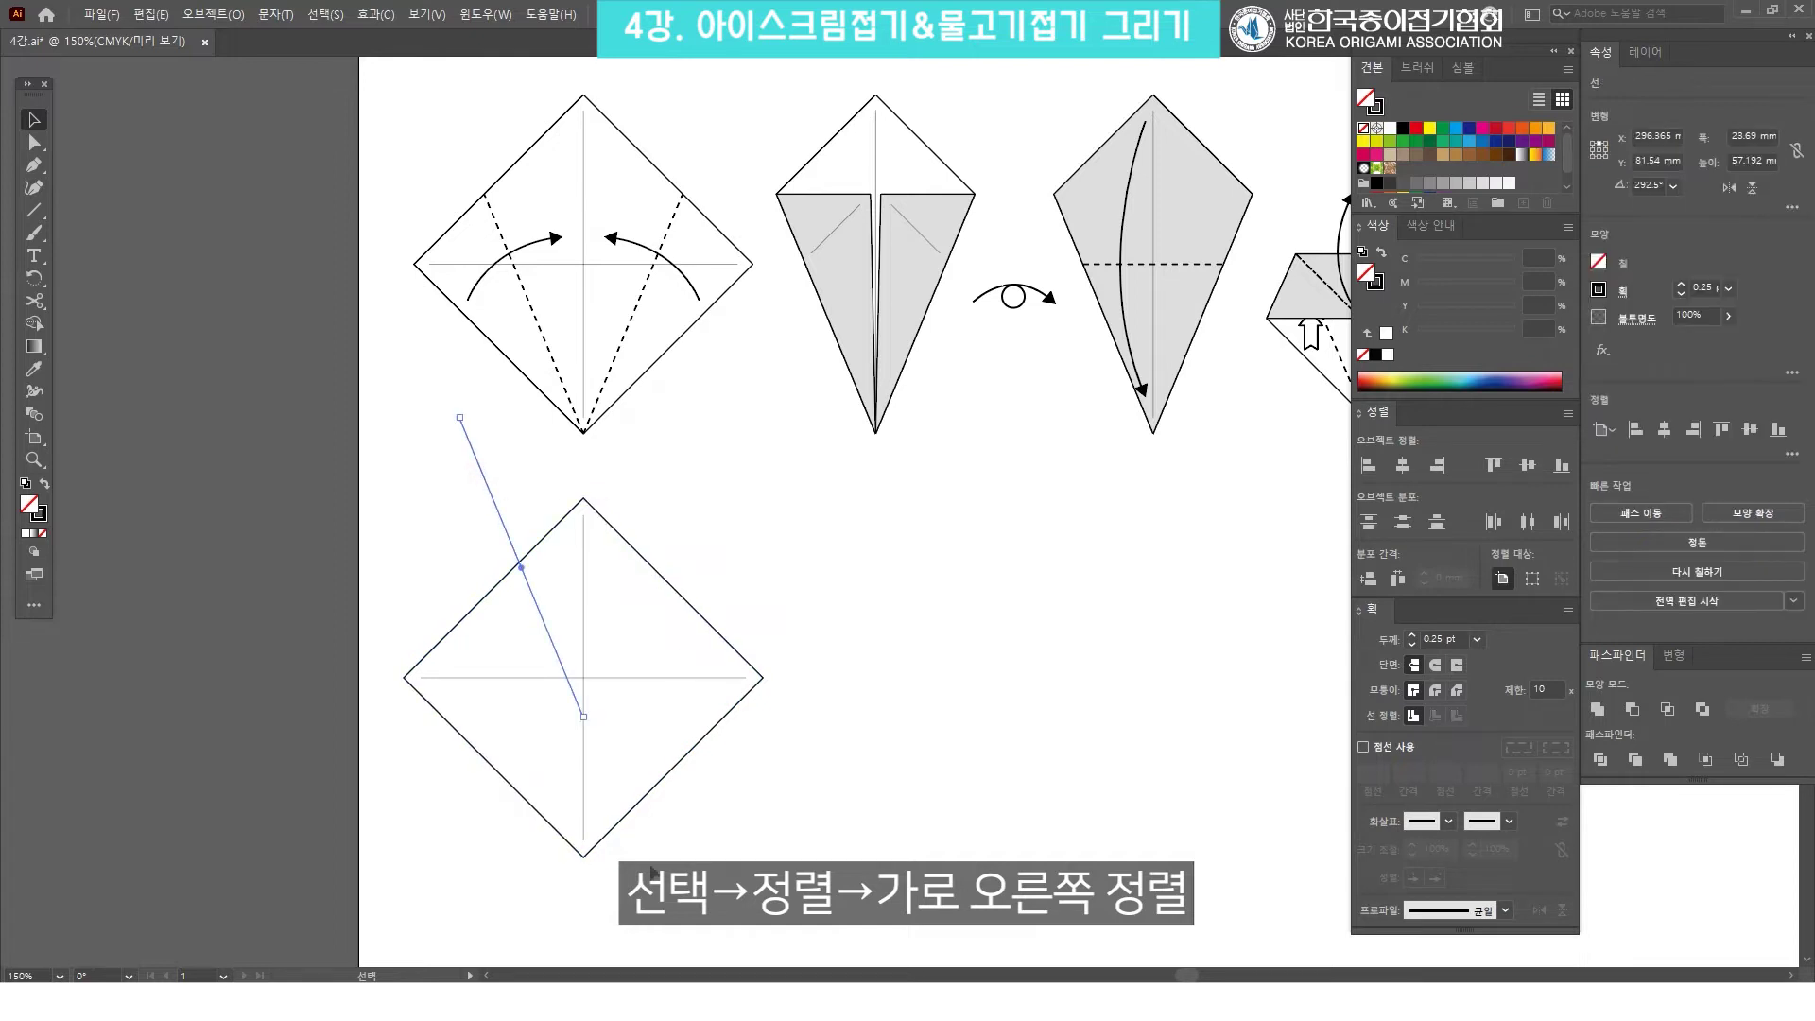
{"action": "left_click", "coordinate": [633, 767], "text": "shift"}
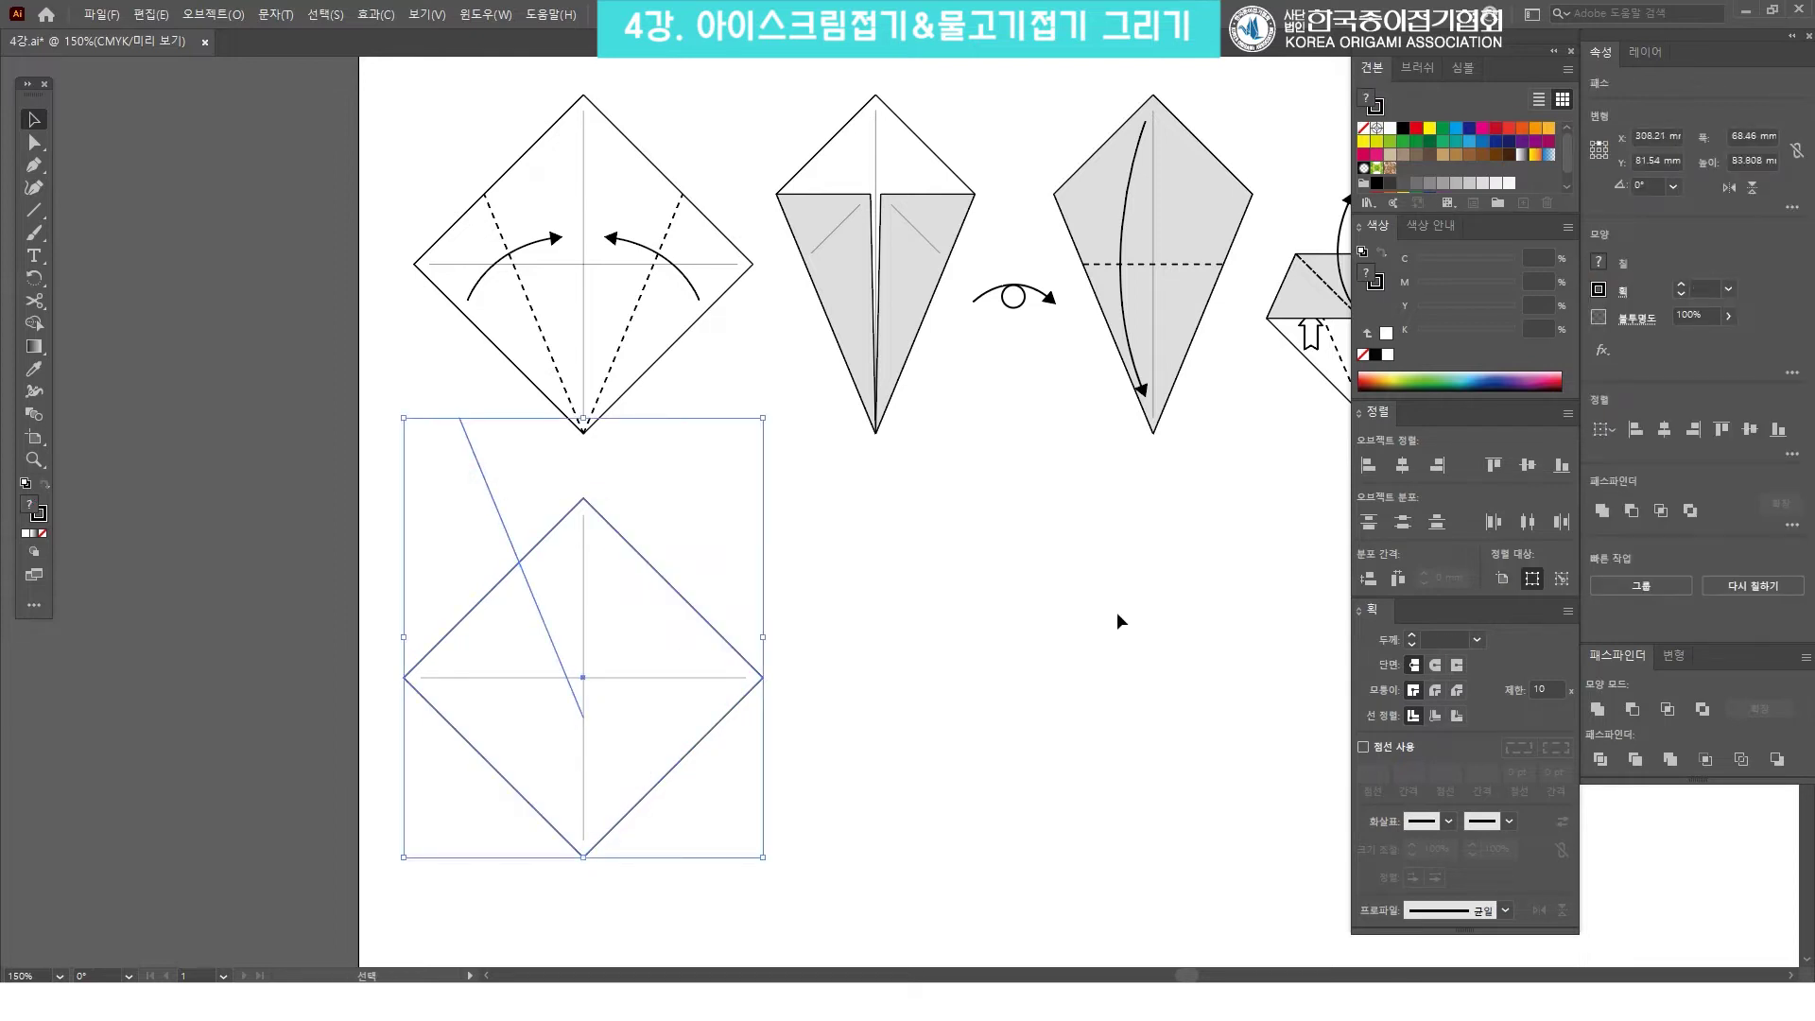
{"action": "left_click", "coordinate": [1563, 464]}
{"action": "left_click", "coordinate": [1167, 509]}
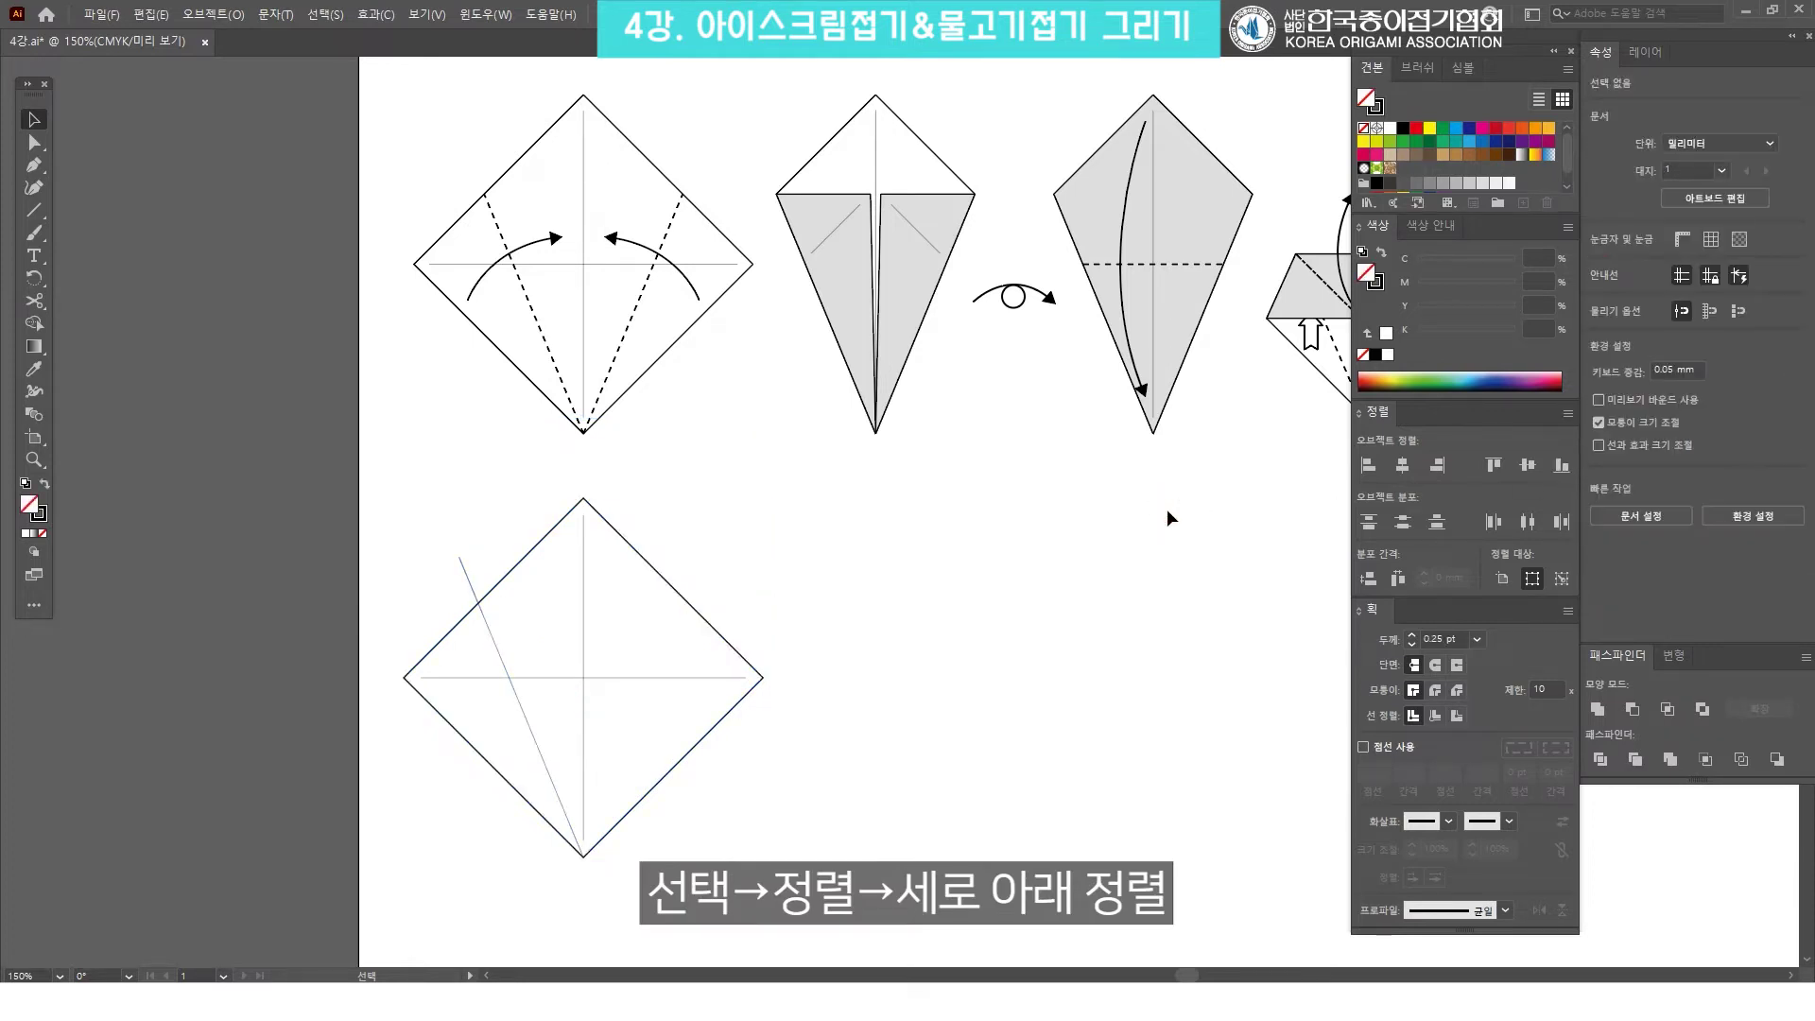
Undo the slanted line's bottom alignment and redo it.
{"action": "key", "text": "ctrl+z"}
{"action": "key", "text": "ctrl+z"}
{"action": "key", "text": "ctrl+z"}
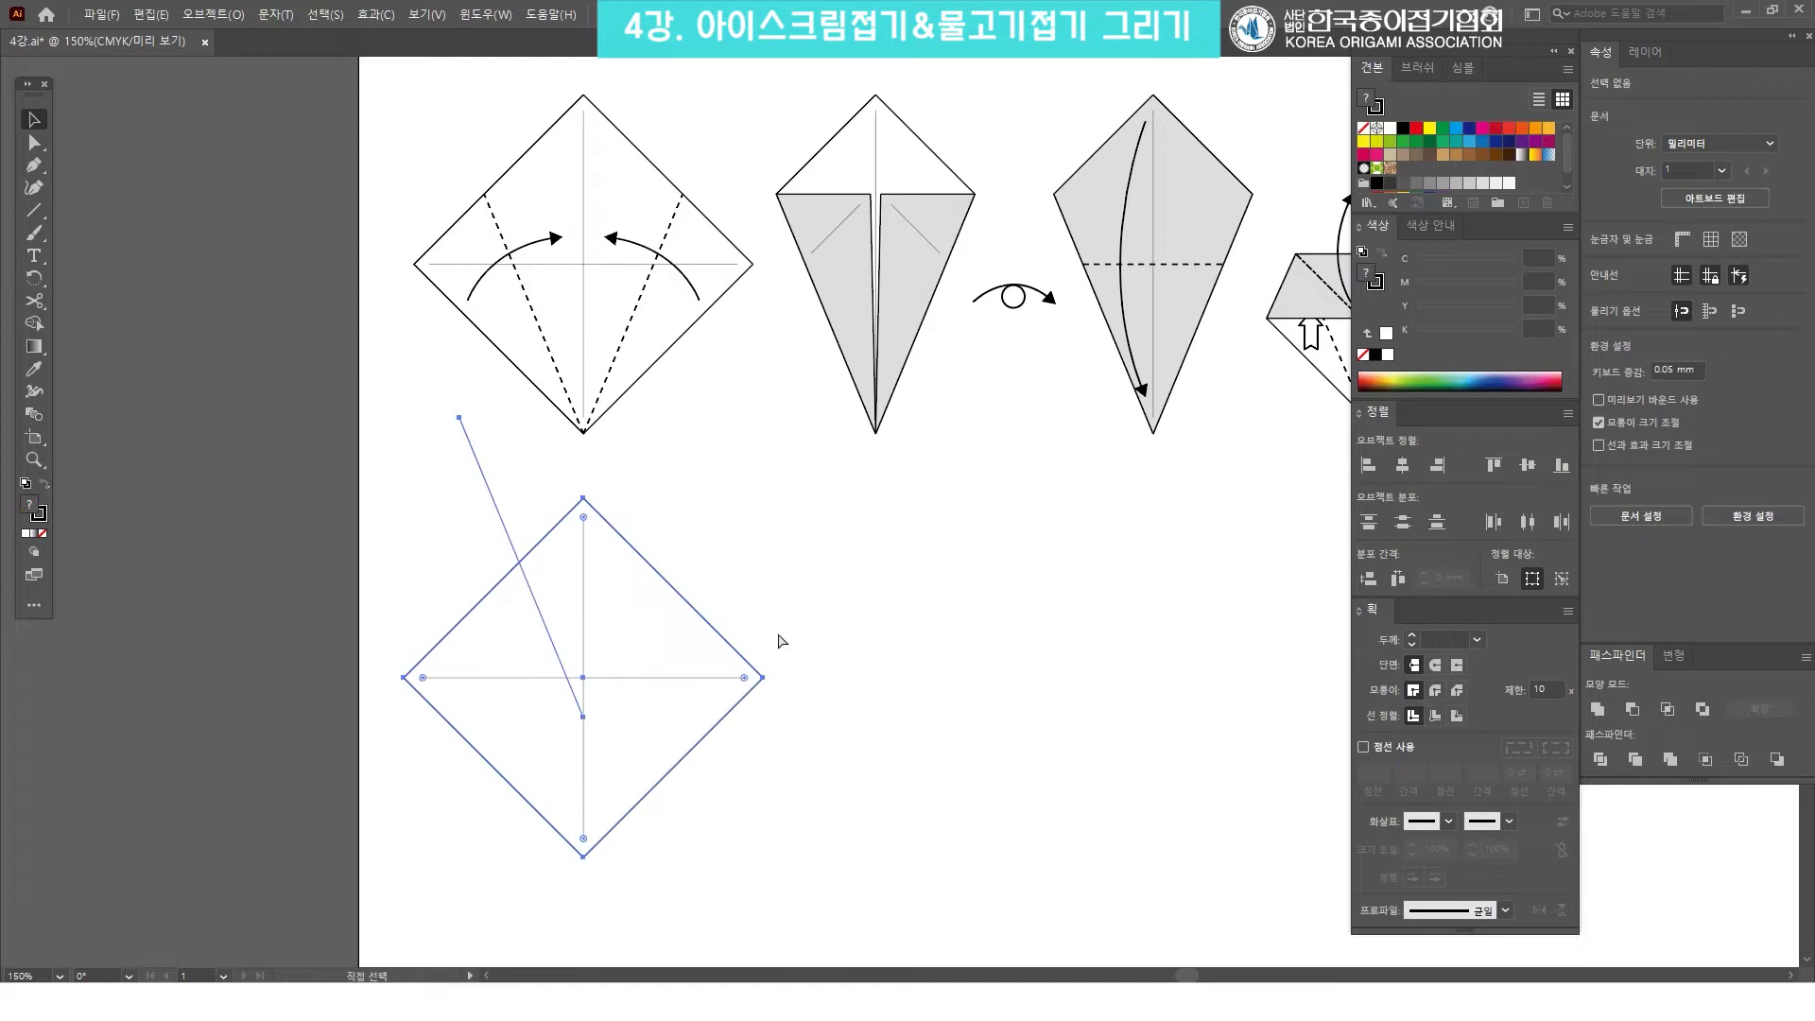
{"action": "key", "text": "ctrl+shift+z"}
{"action": "key", "text": "ctrl+shift+z"}
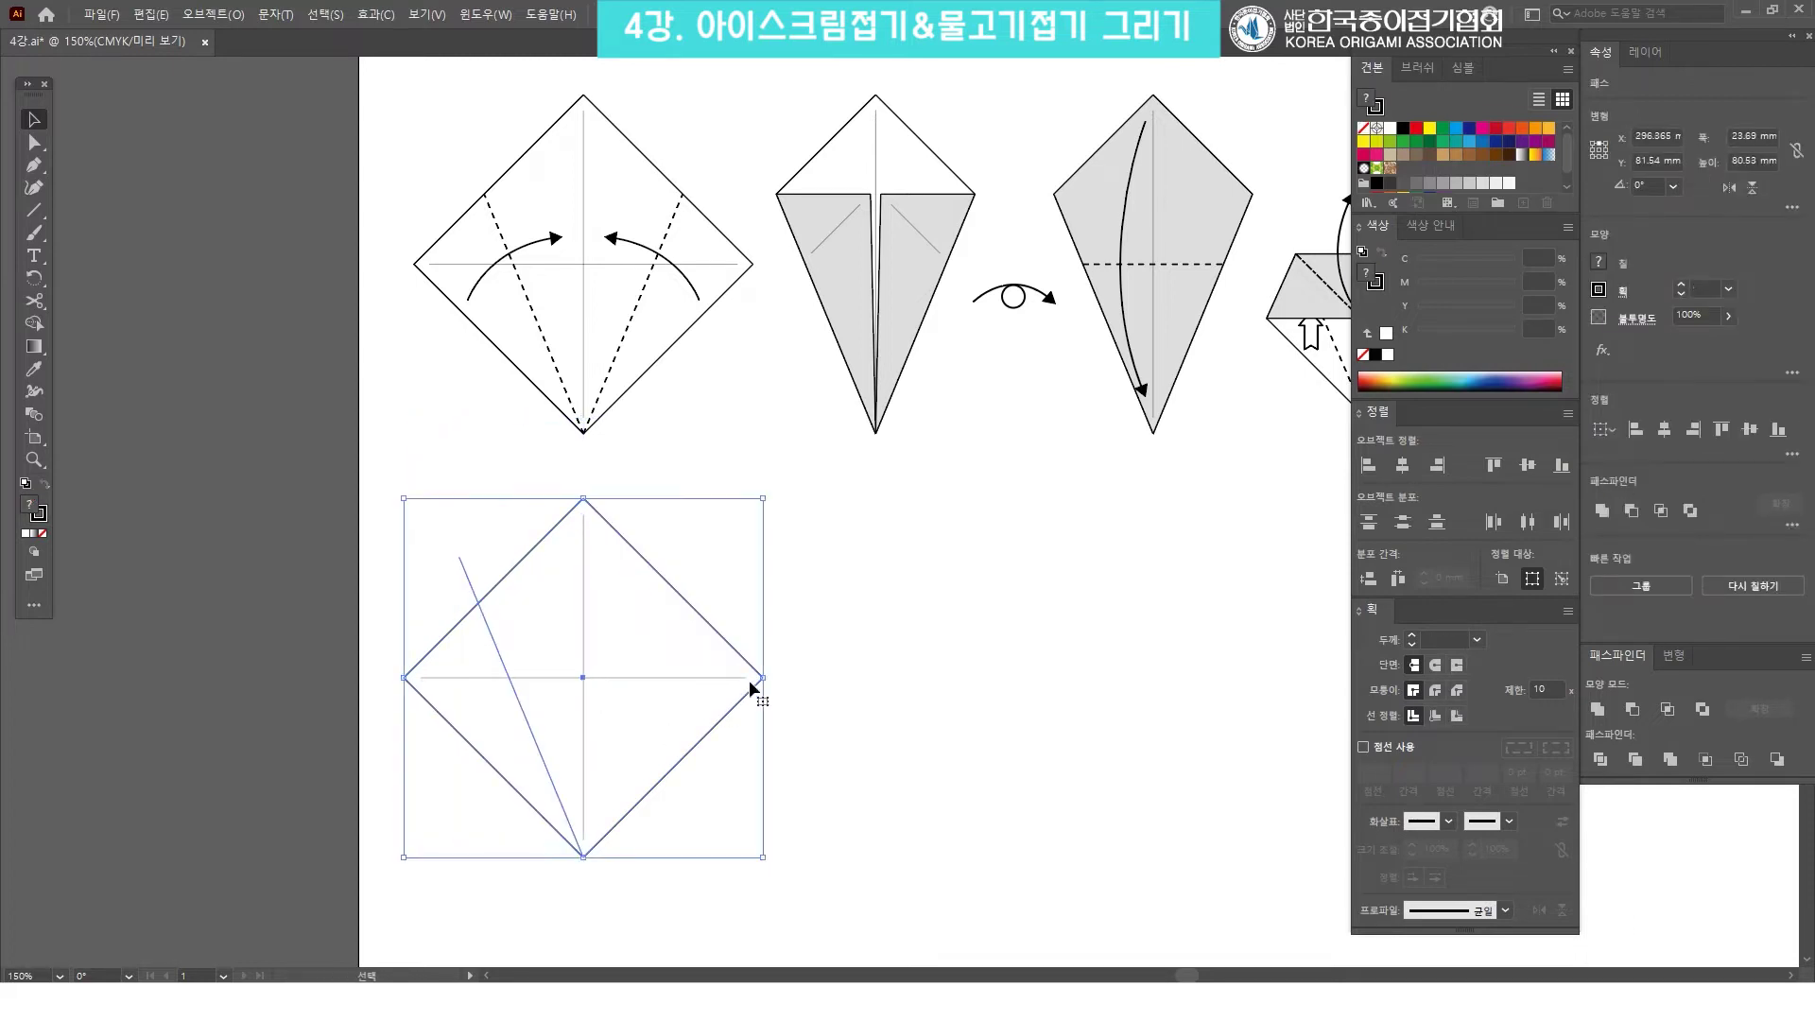
{"action": "left_click", "coordinate": [893, 601]}
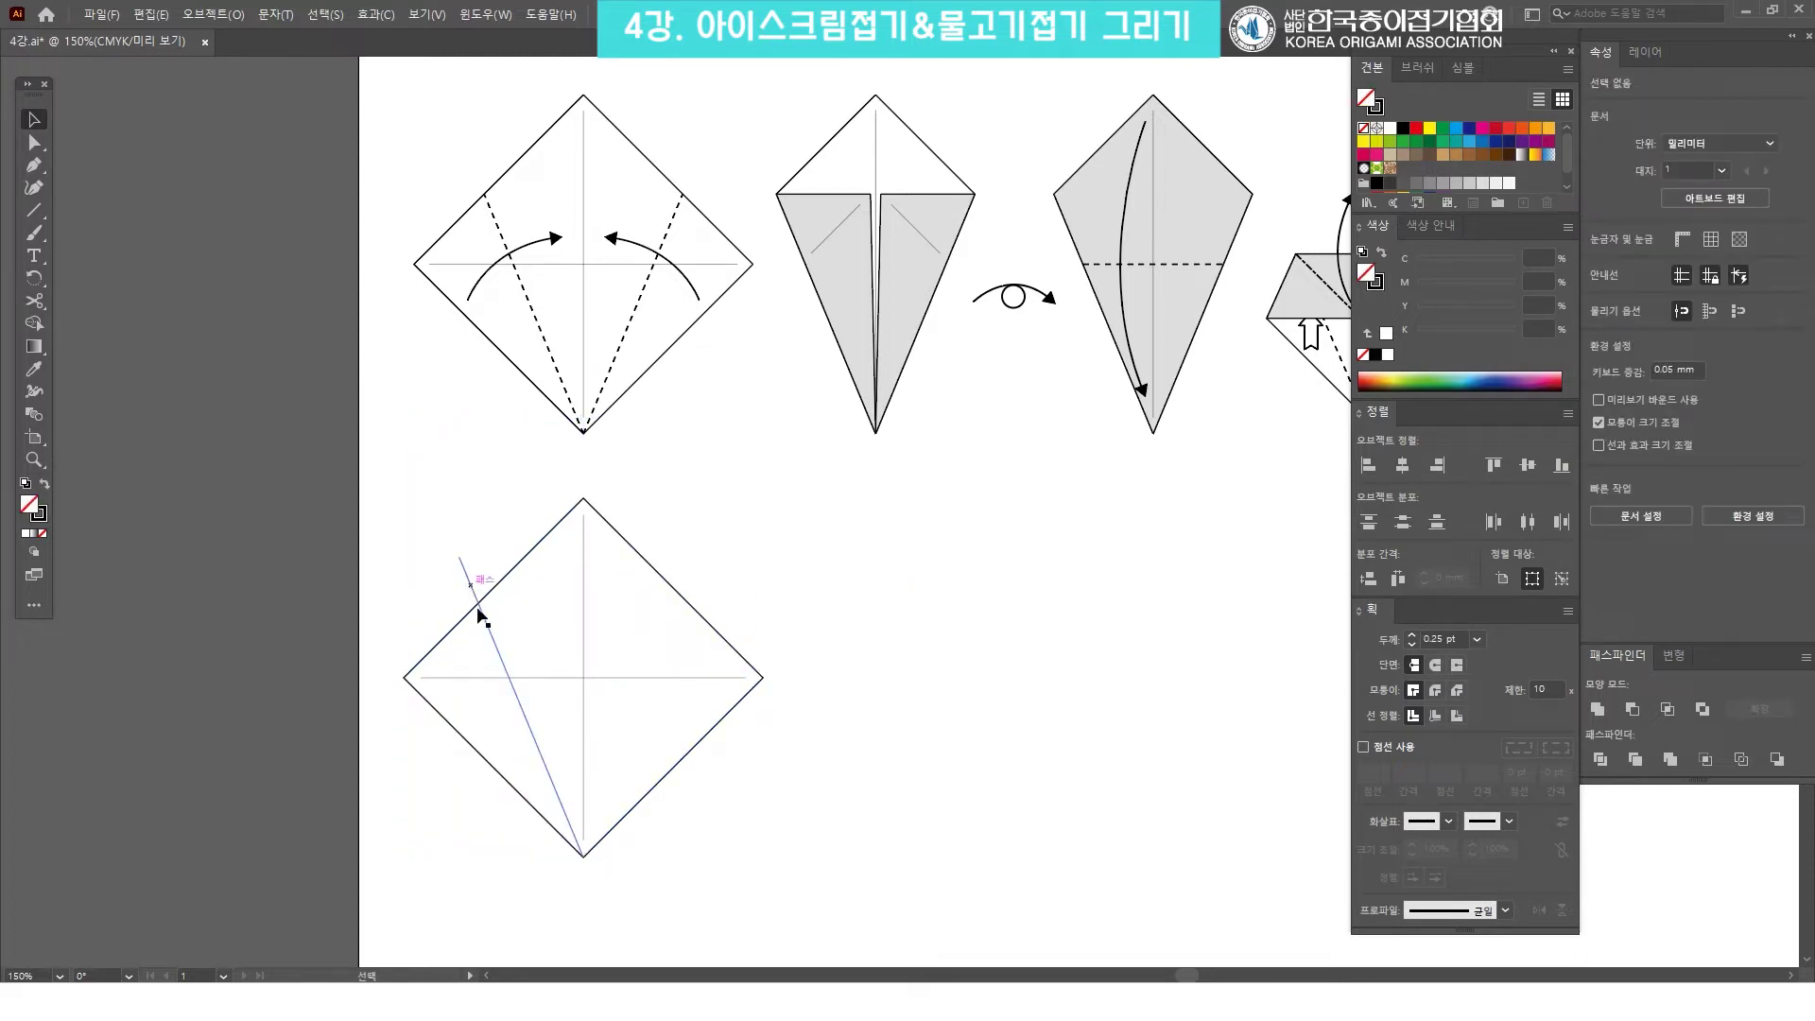
Shorten the slanted line from its upper end so that it stops on the diamond's upper-left edge.
{"action": "left_click", "coordinate": [466, 577]}
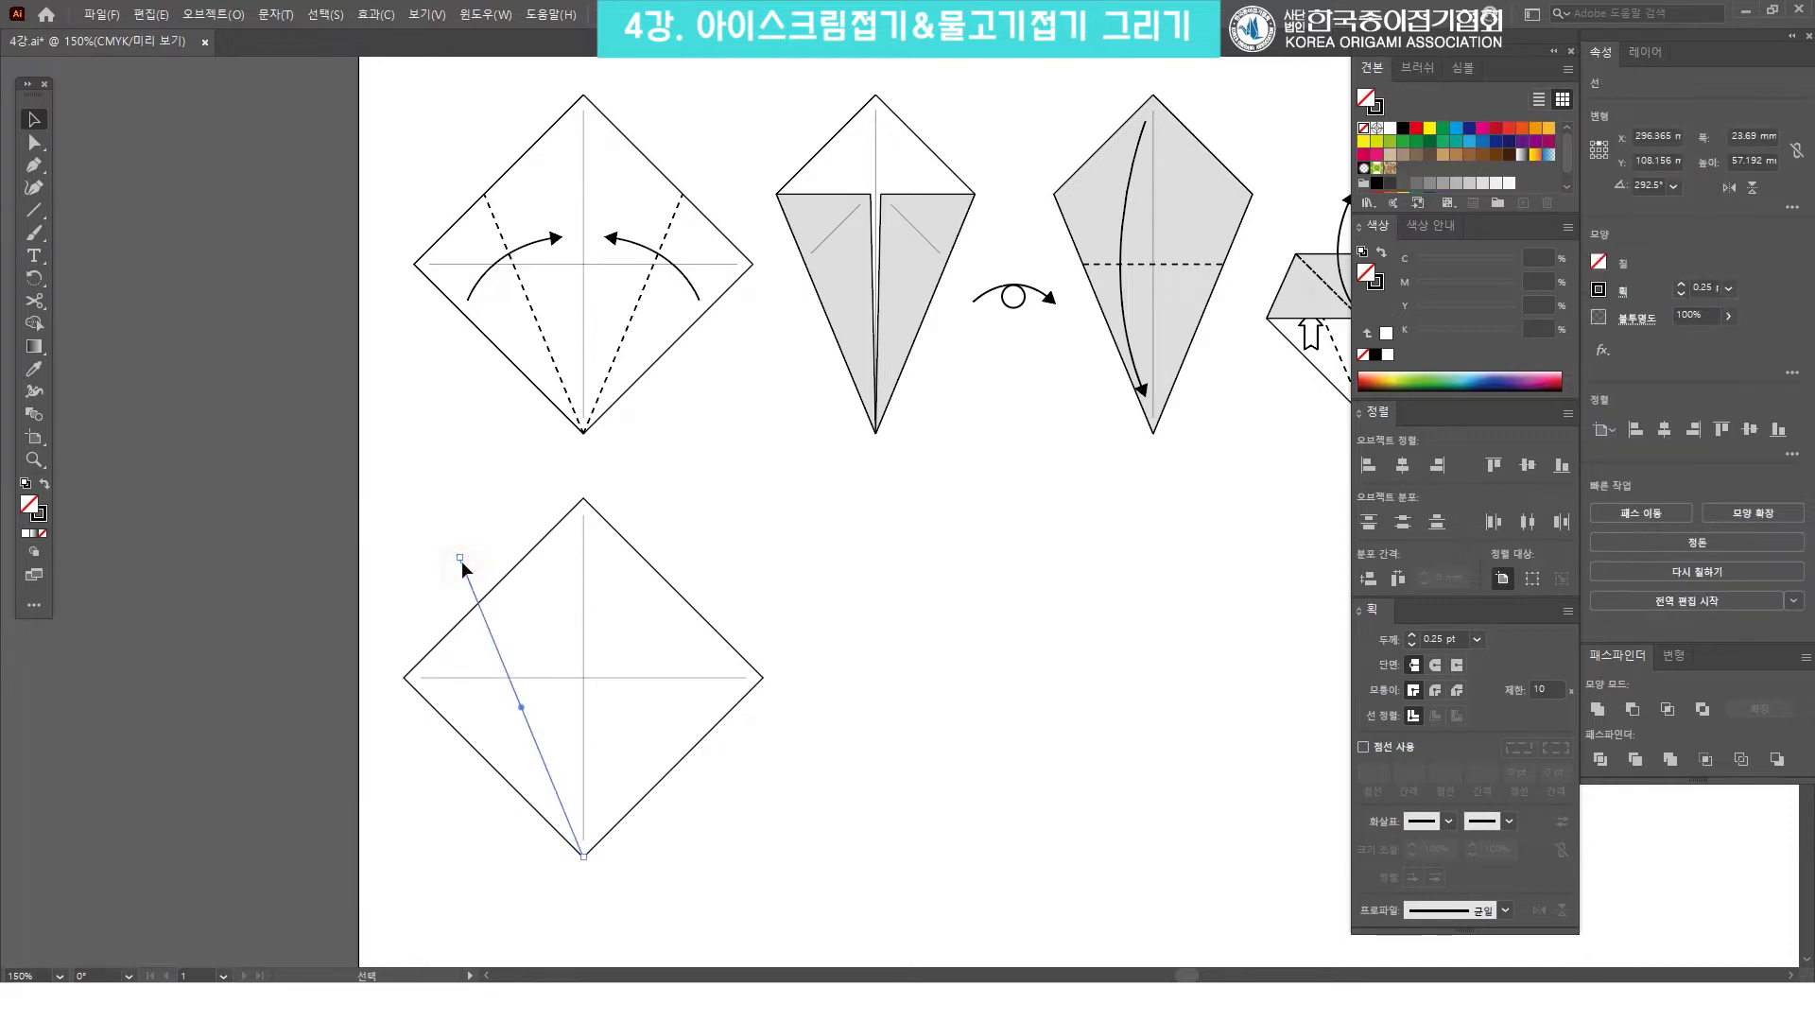
{"action": "left_click_drag", "start_coordinate": [462, 561], "coordinate": [468, 591]}
{"action": "mouse_move", "coordinate": [473, 598]}
{"action": "left_mouse_down"}
{"action": "mouse_move", "coordinate": [460, 548]}
{"action": "mouse_move", "coordinate": [475, 615]}
{"action": "mouse_move", "coordinate": [423, 497]}
{"action": "mouse_move", "coordinate": [470, 619]}
{"action": "mouse_move", "coordinate": [452, 577]}
{"action": "mouse_move", "coordinate": [477, 603]}
{"action": "left_mouse_up"}
Set the slanted line's stroke weight to 0.75 pt and make it dashed with 3 pt dashes.
{"action": "left_click", "coordinate": [1473, 641]}
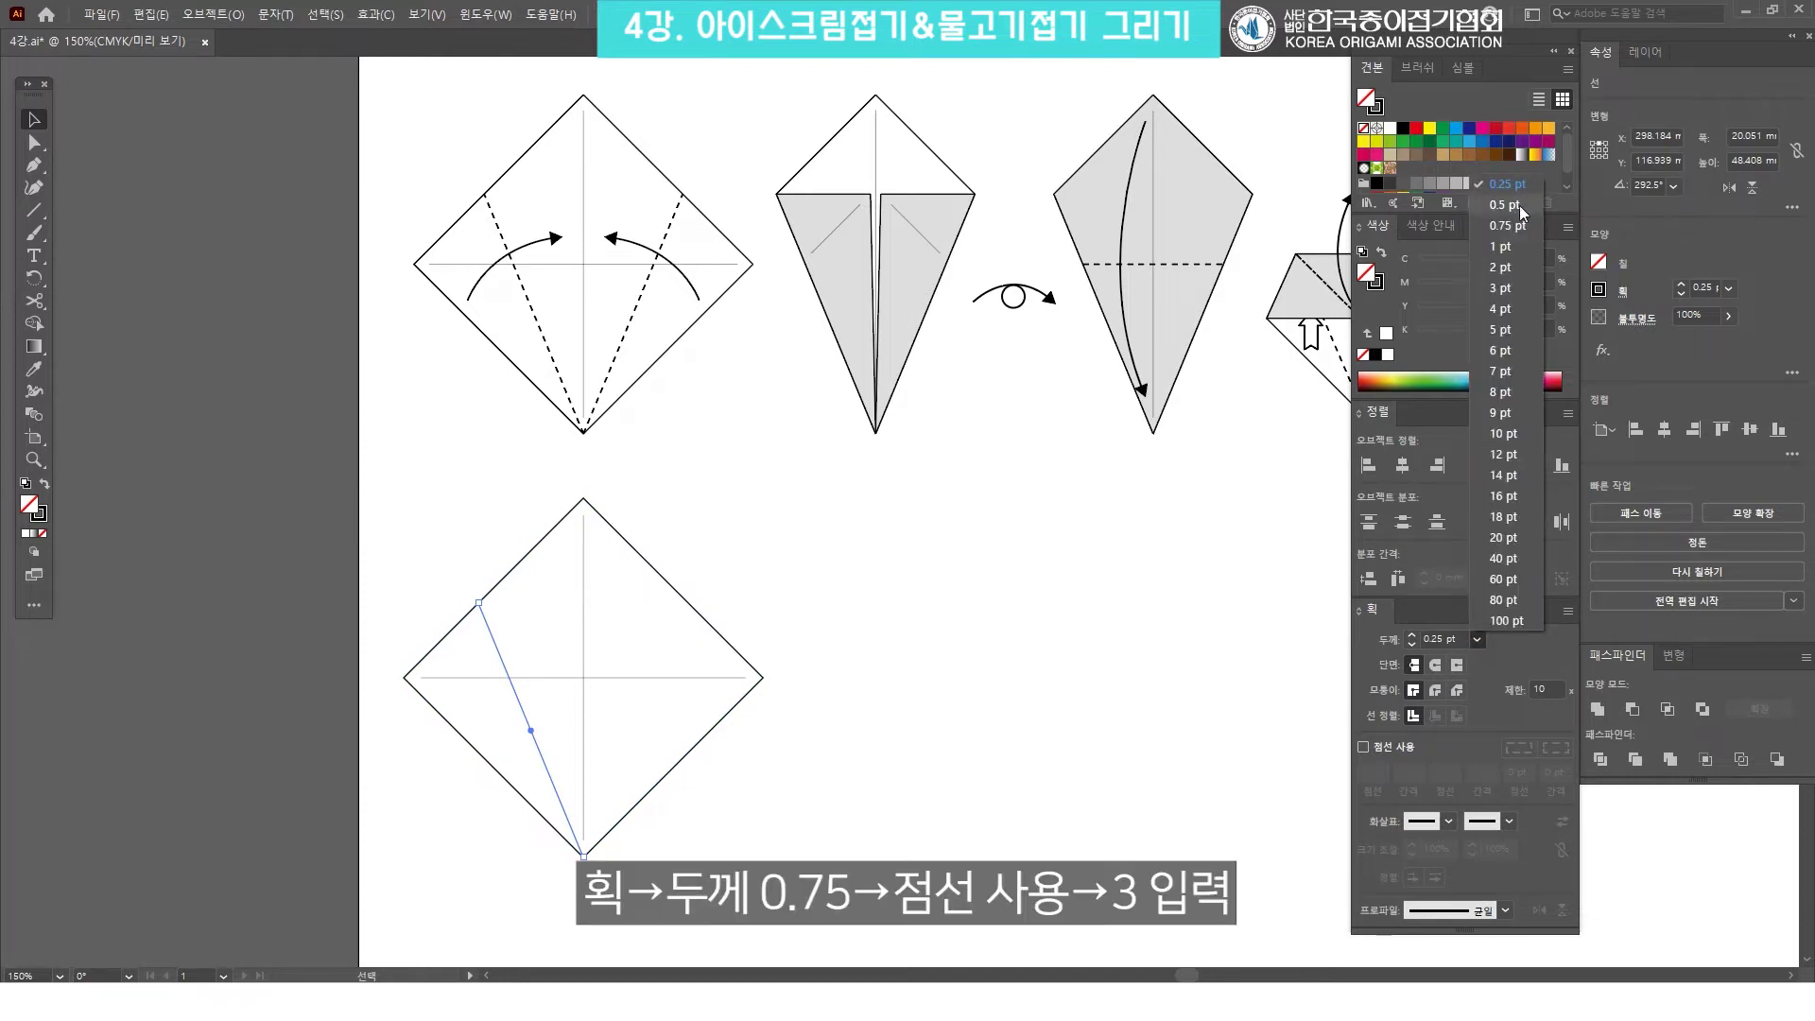
{"action": "left_click", "coordinate": [1512, 229]}
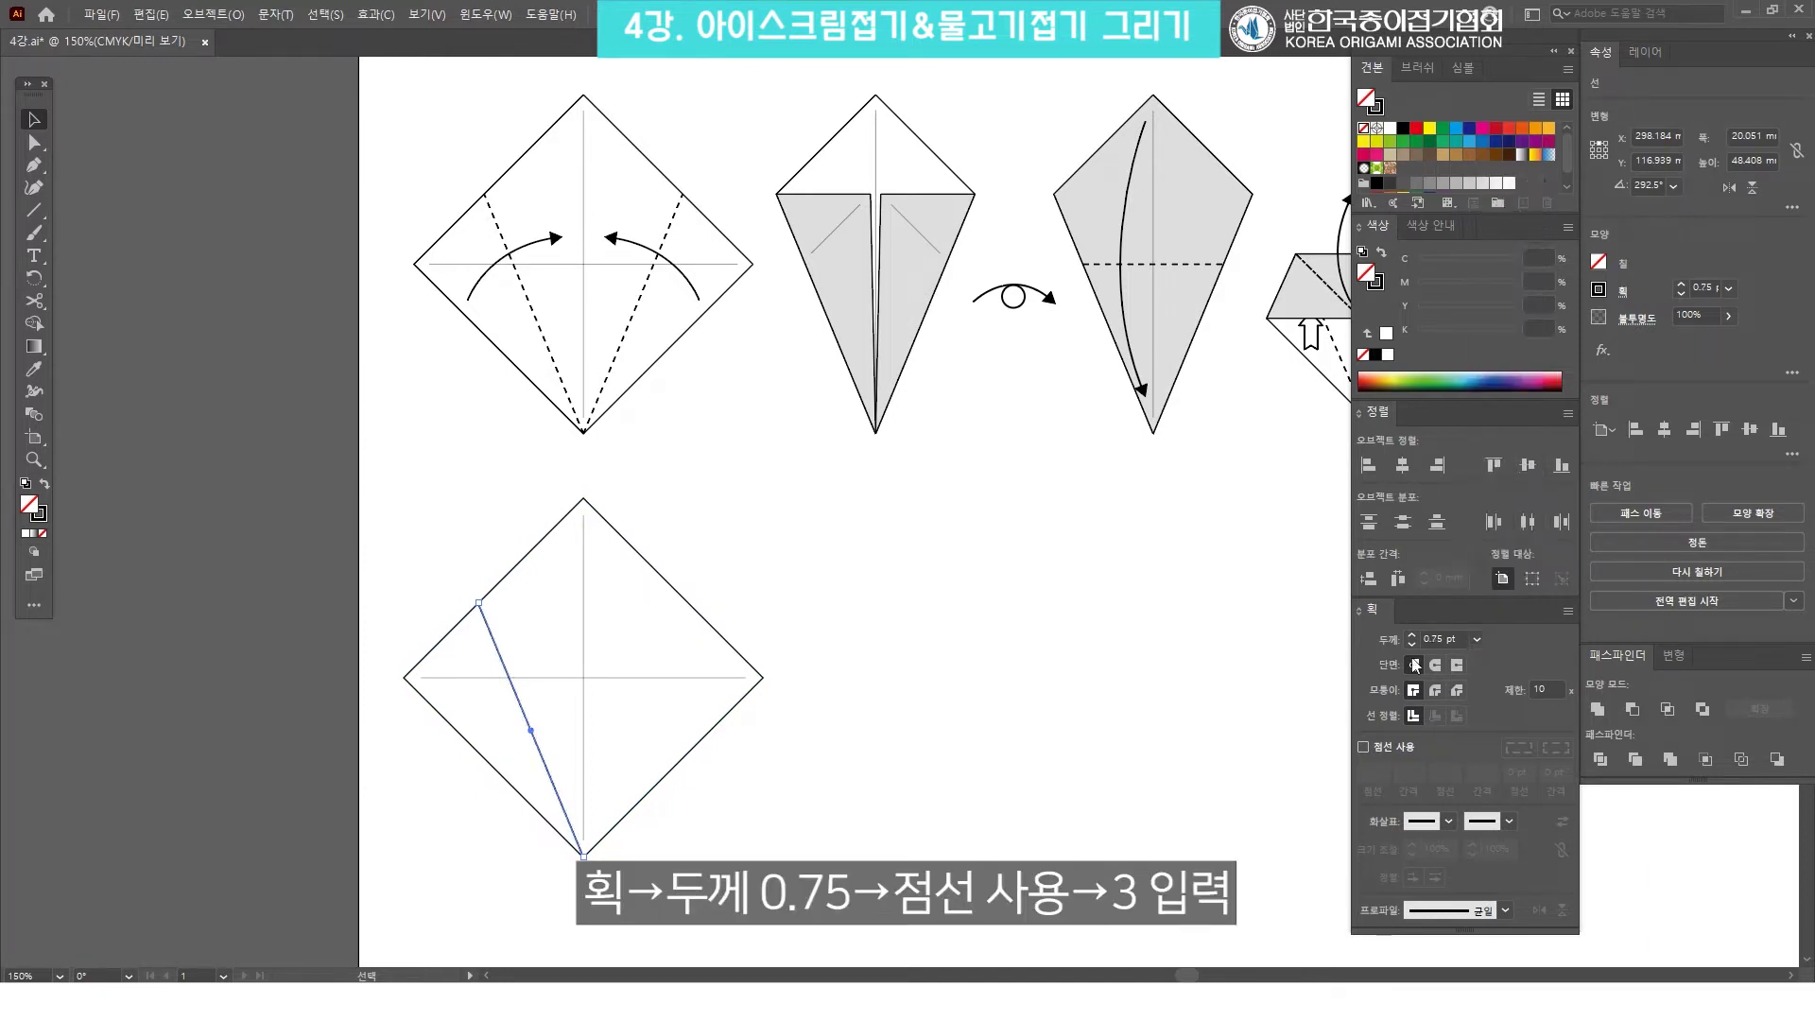
{"action": "left_click", "coordinate": [1386, 751]}
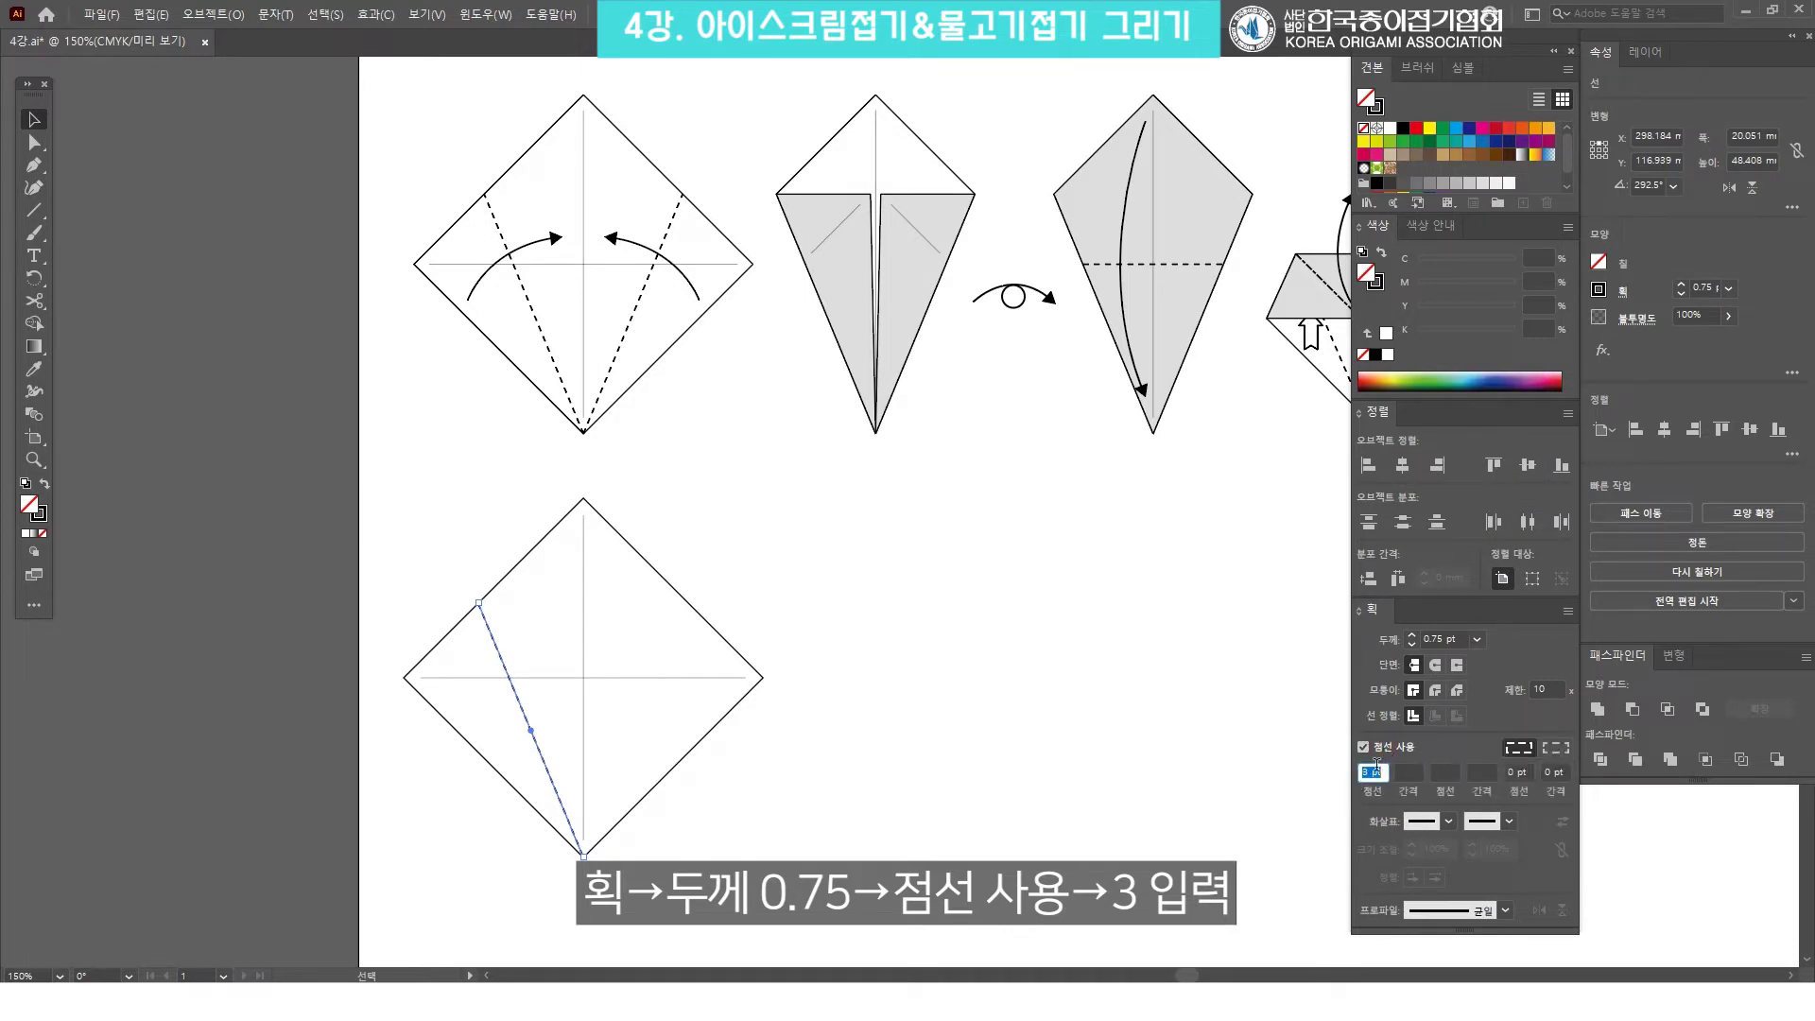
{"action": "left_click", "coordinate": [948, 560]}
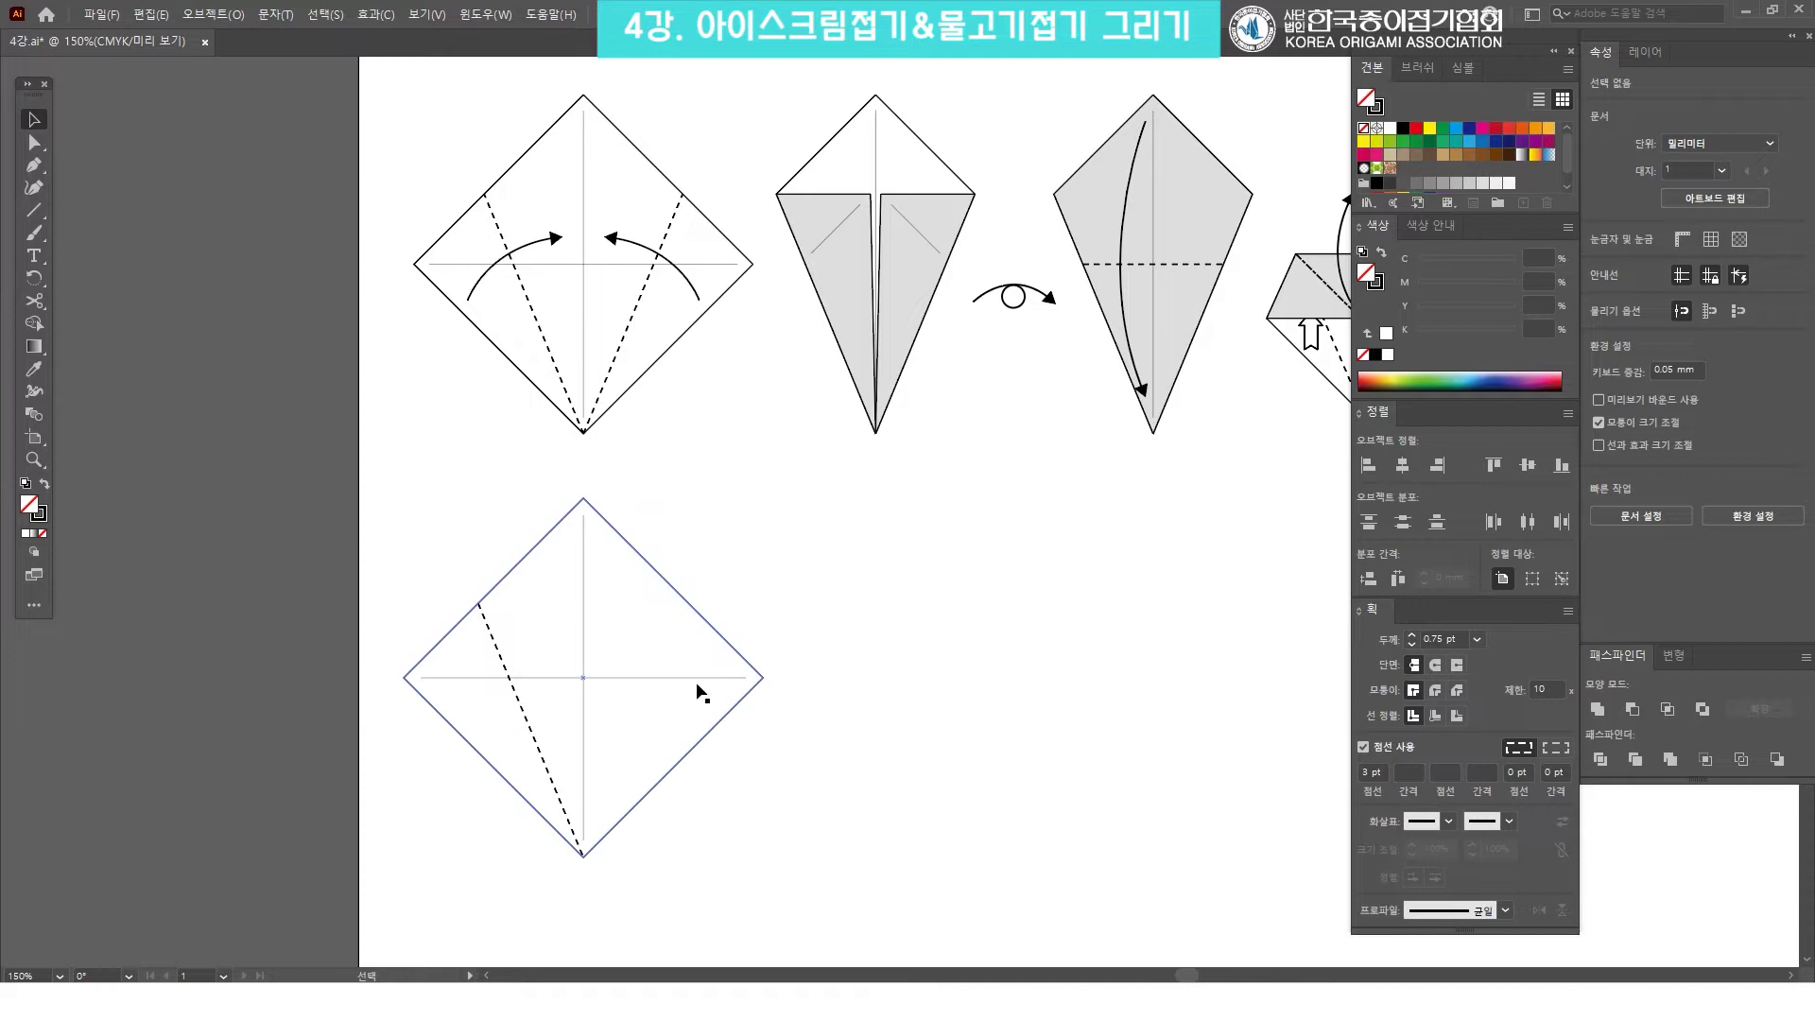
Create a mirrored copy of the dashed fold line by reflecting it about the vertical axis.
{"action": "left_click", "coordinate": [527, 719]}
{"action": "right_click", "coordinate": [528, 717]}
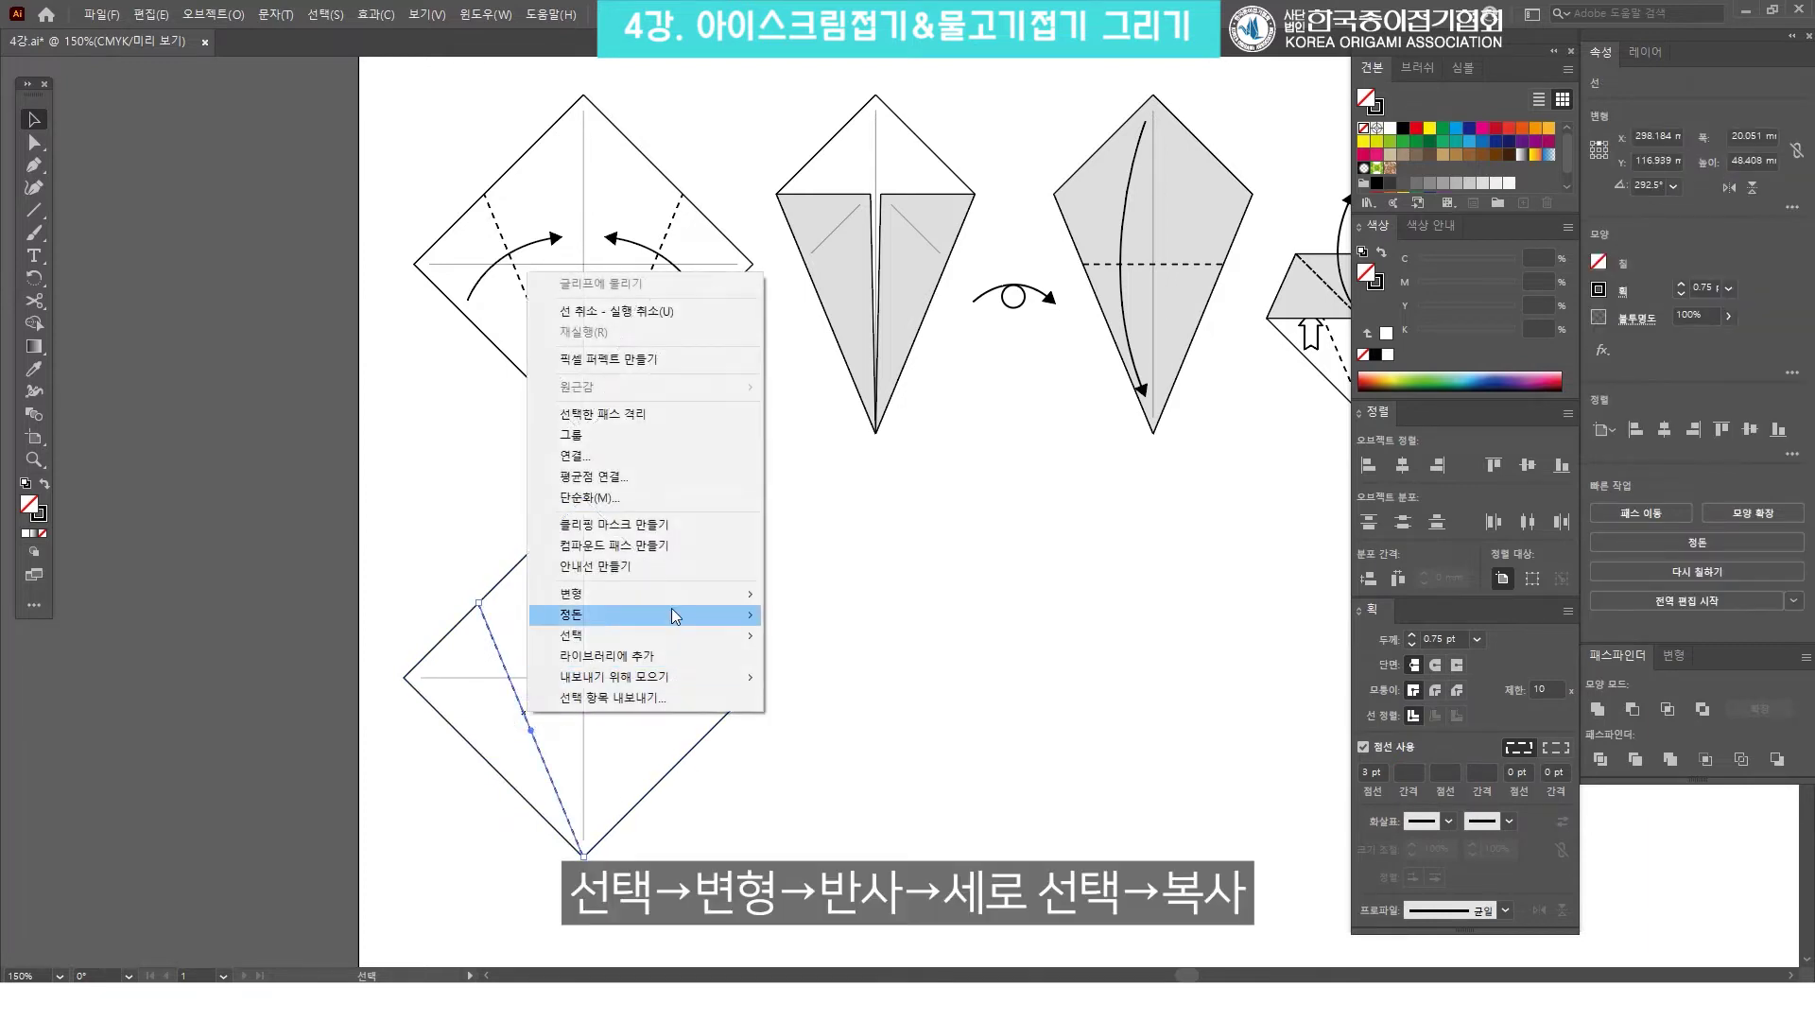
{"action": "mouse_move", "coordinate": [677, 594]}
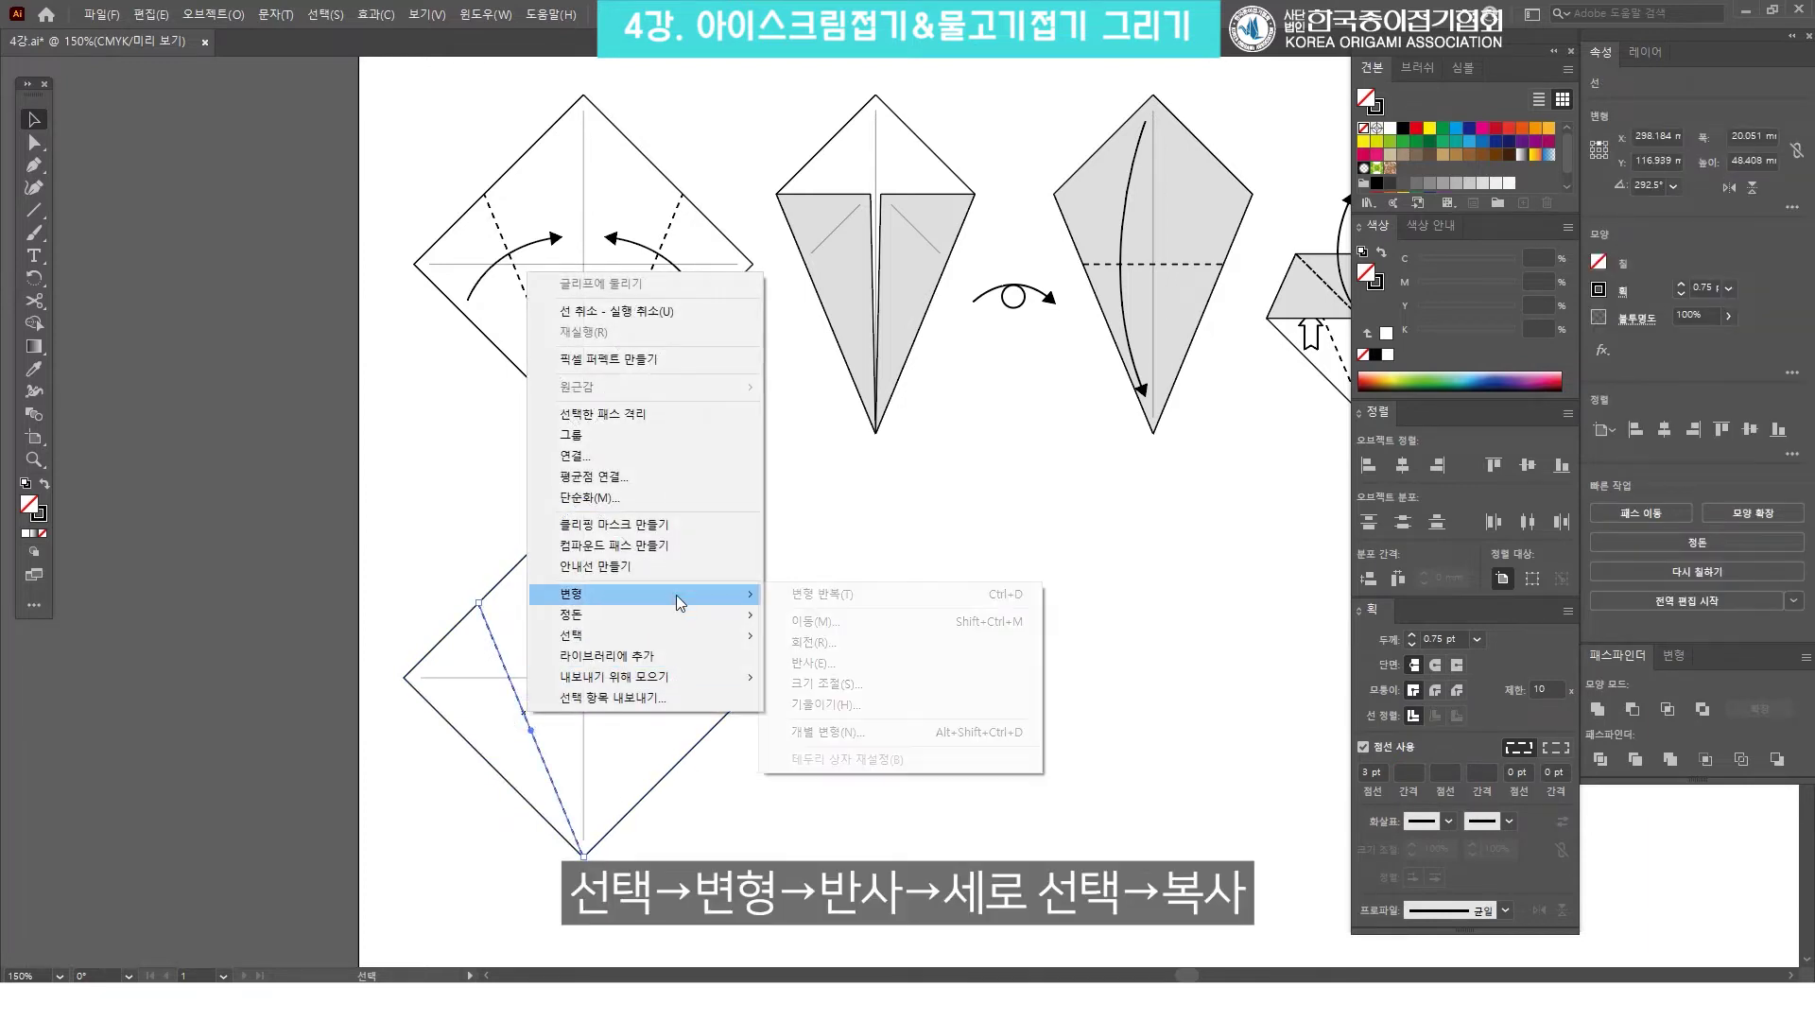
{"action": "left_click", "coordinate": [904, 660]}
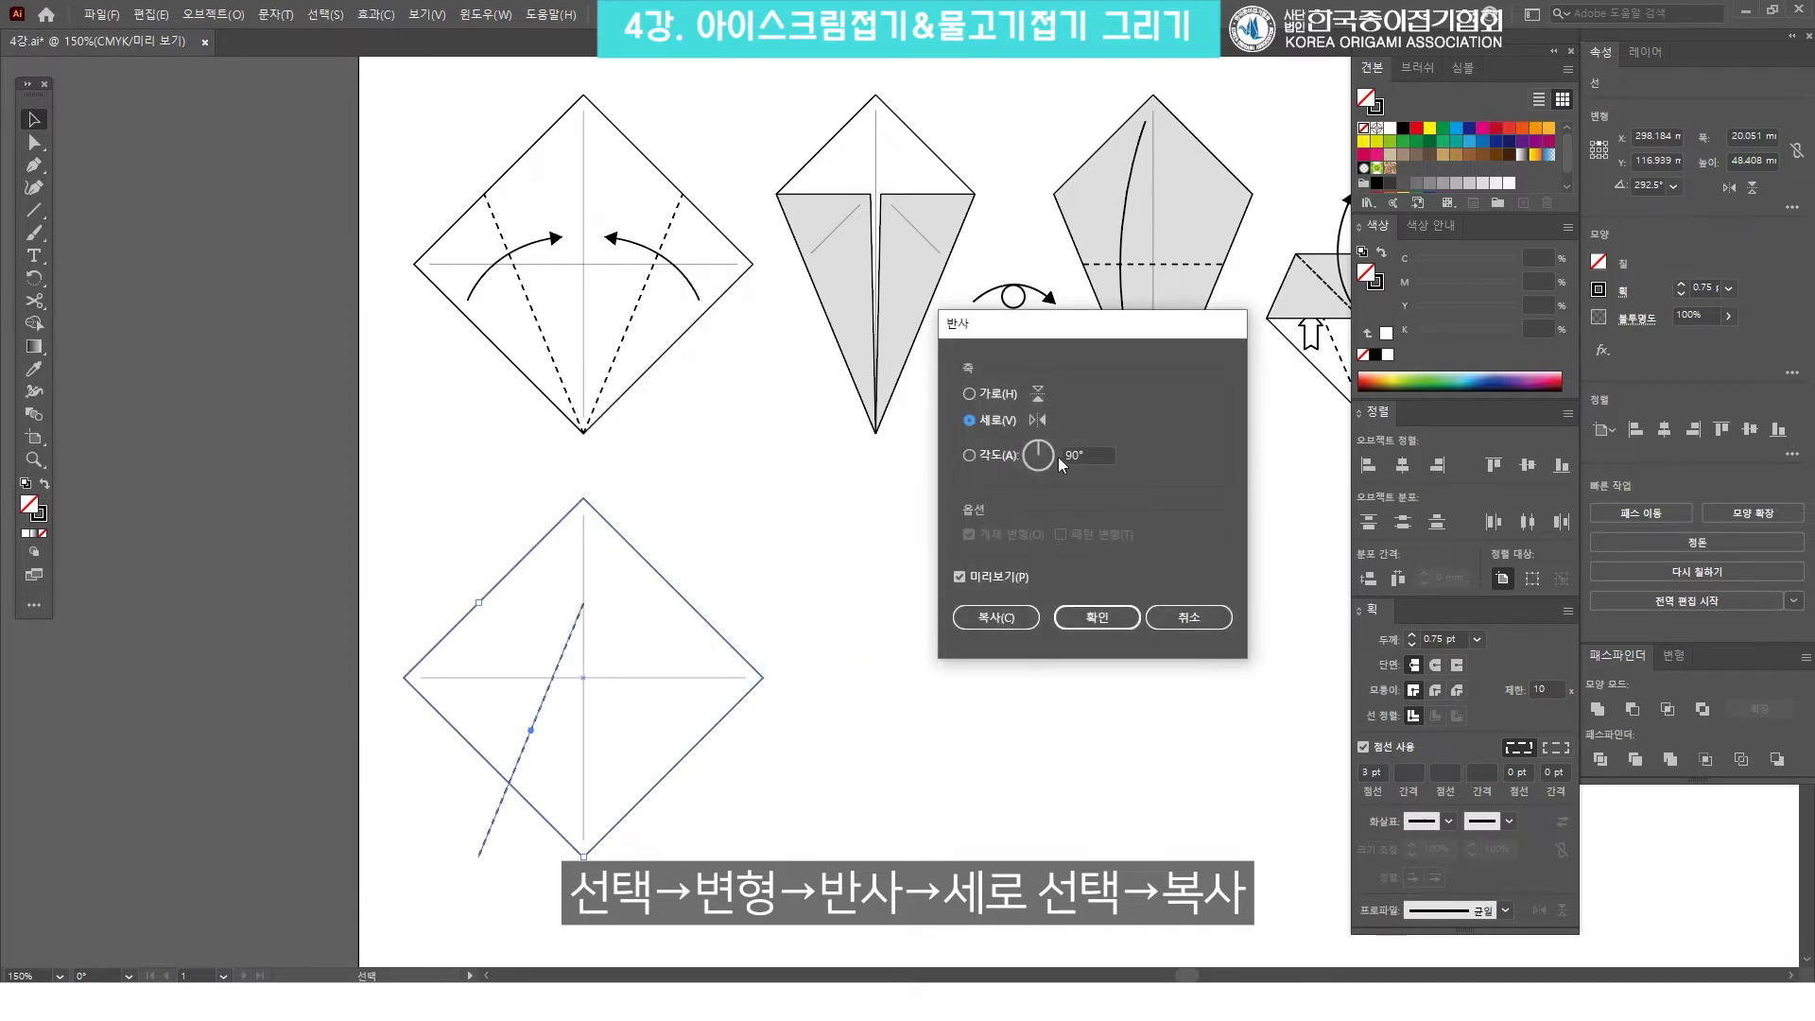
{"action": "left_click", "coordinate": [995, 616]}
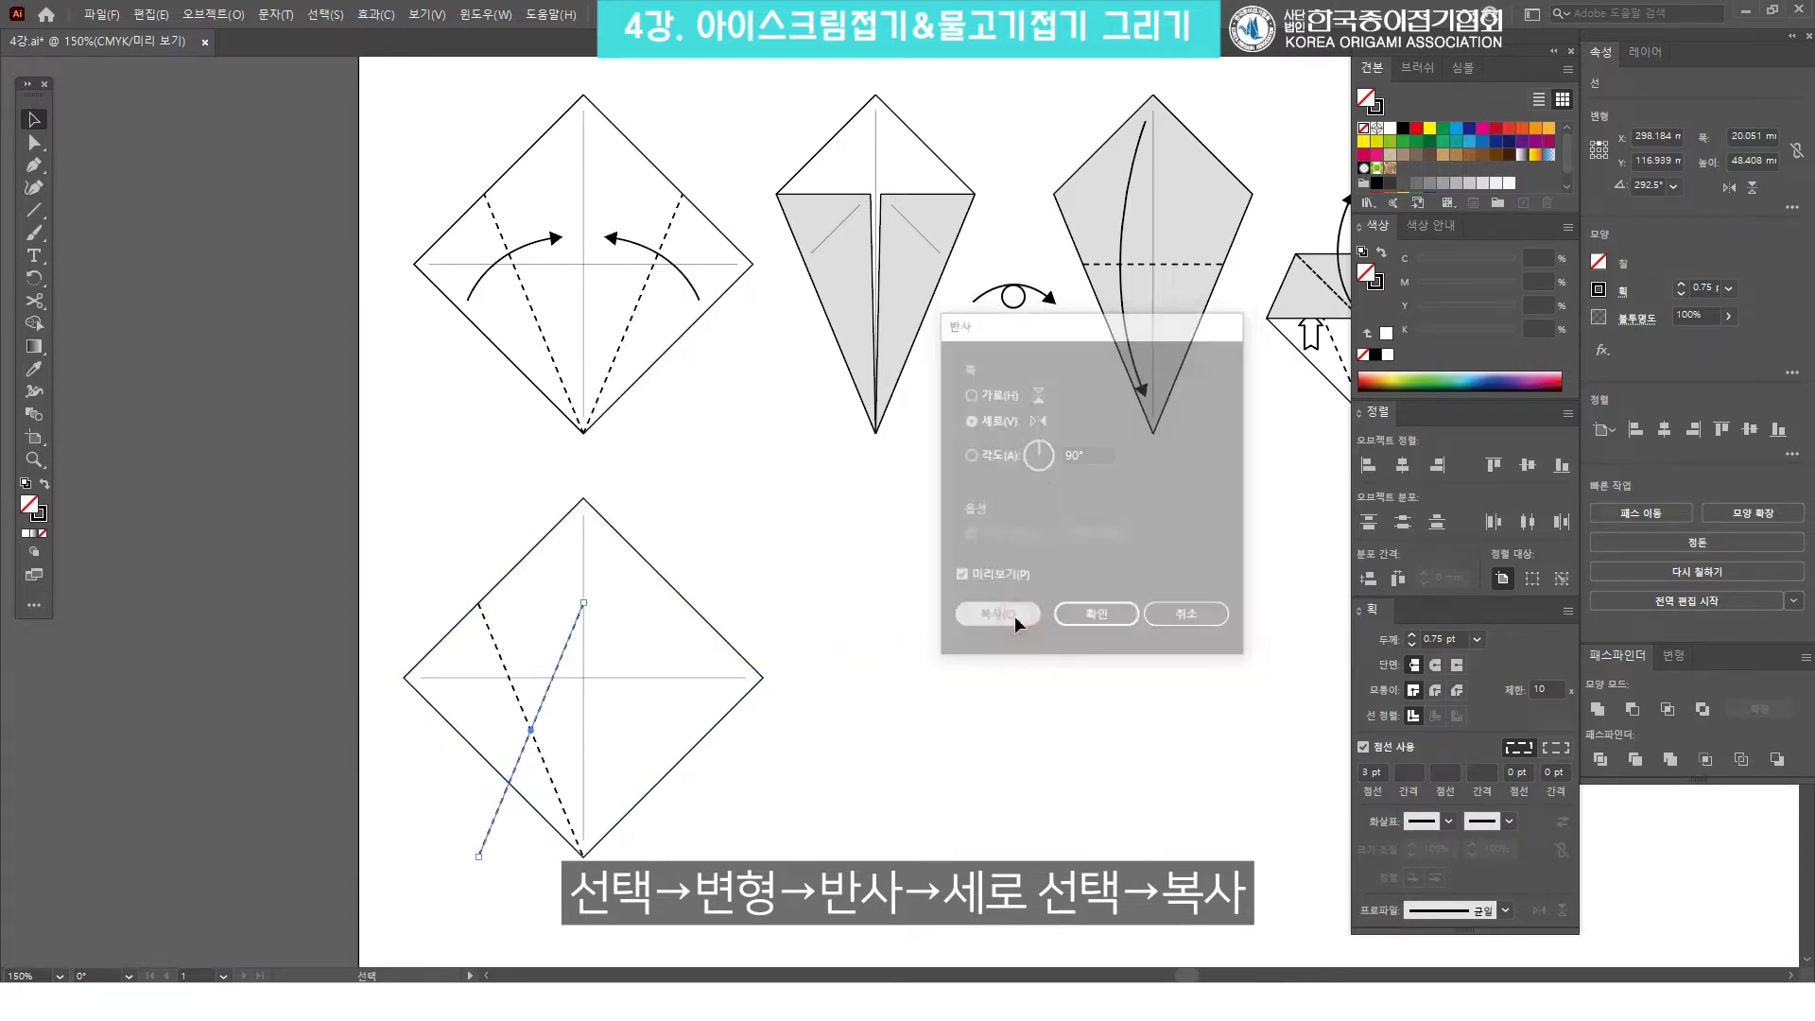
{"action": "left_click", "coordinate": [948, 628]}
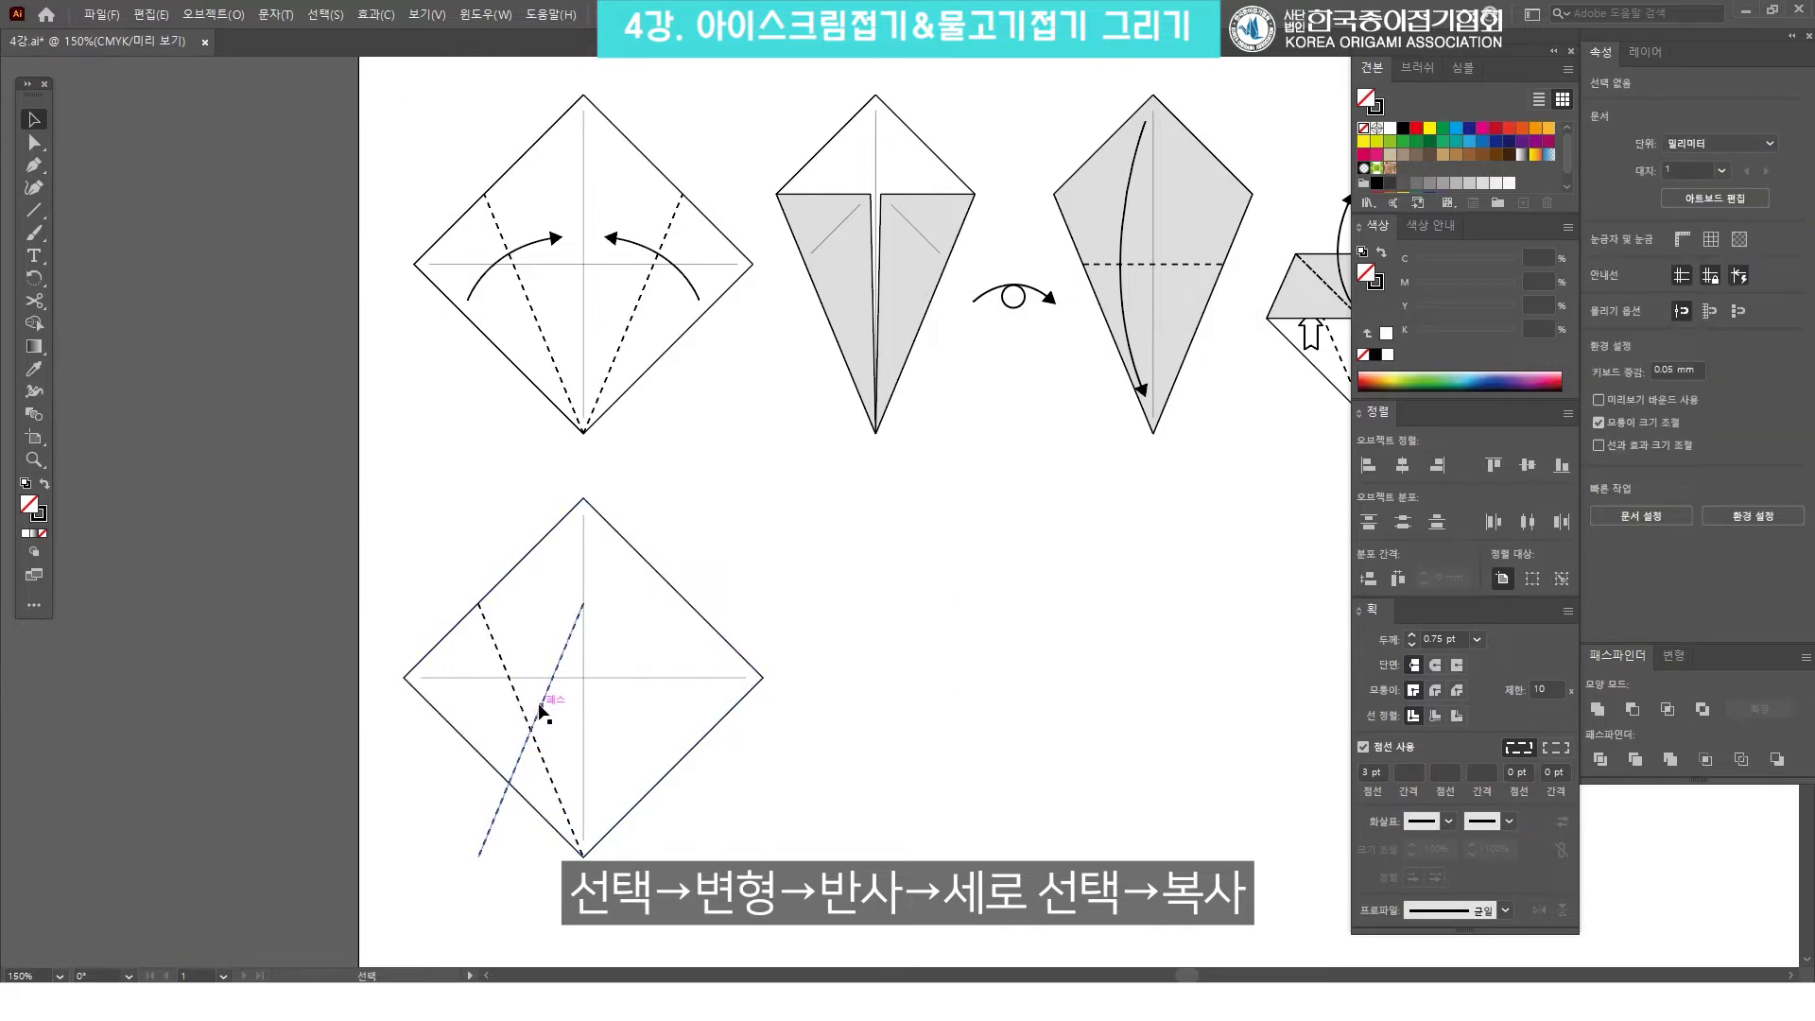
Move the mirrored dashed line to the diamond's right side and align its left end horizontally with the vertical crease line.
{"action": "left_click_drag", "start_coordinate": [541, 711], "coordinate": [793, 585]}
{"action": "left_click", "coordinate": [966, 539]}
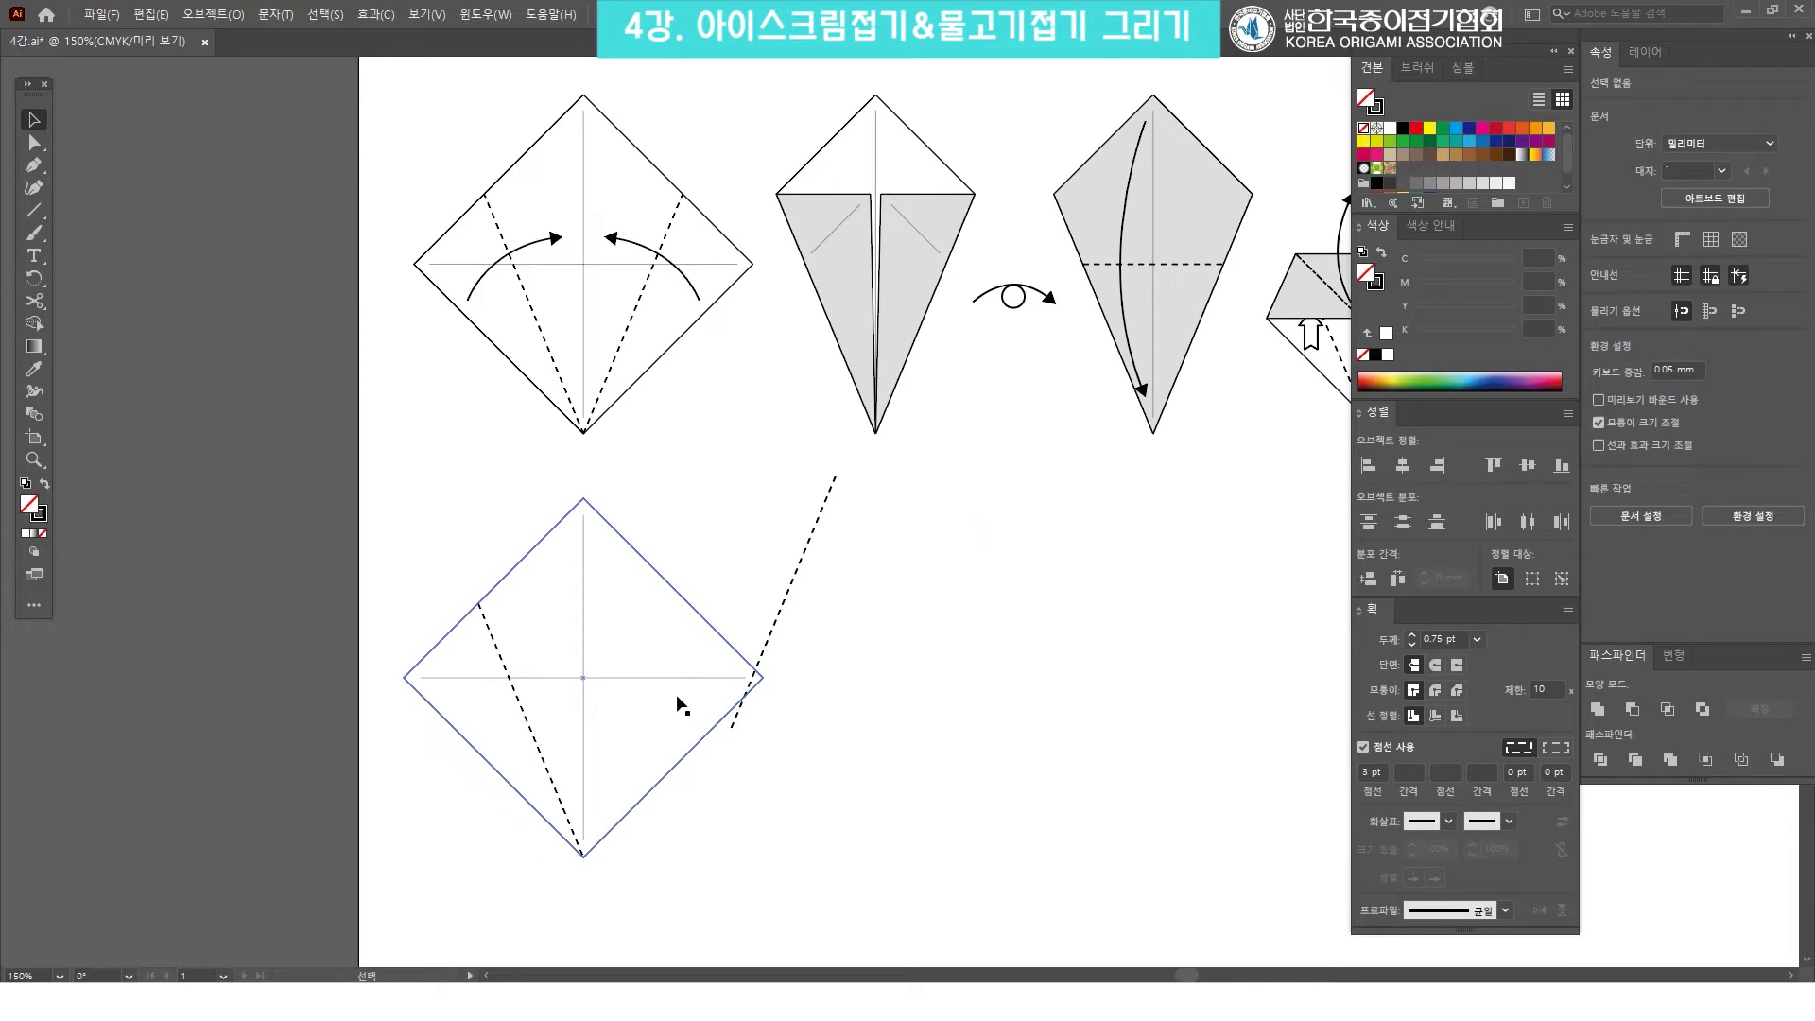
{"action": "left_click", "coordinate": [781, 616]}
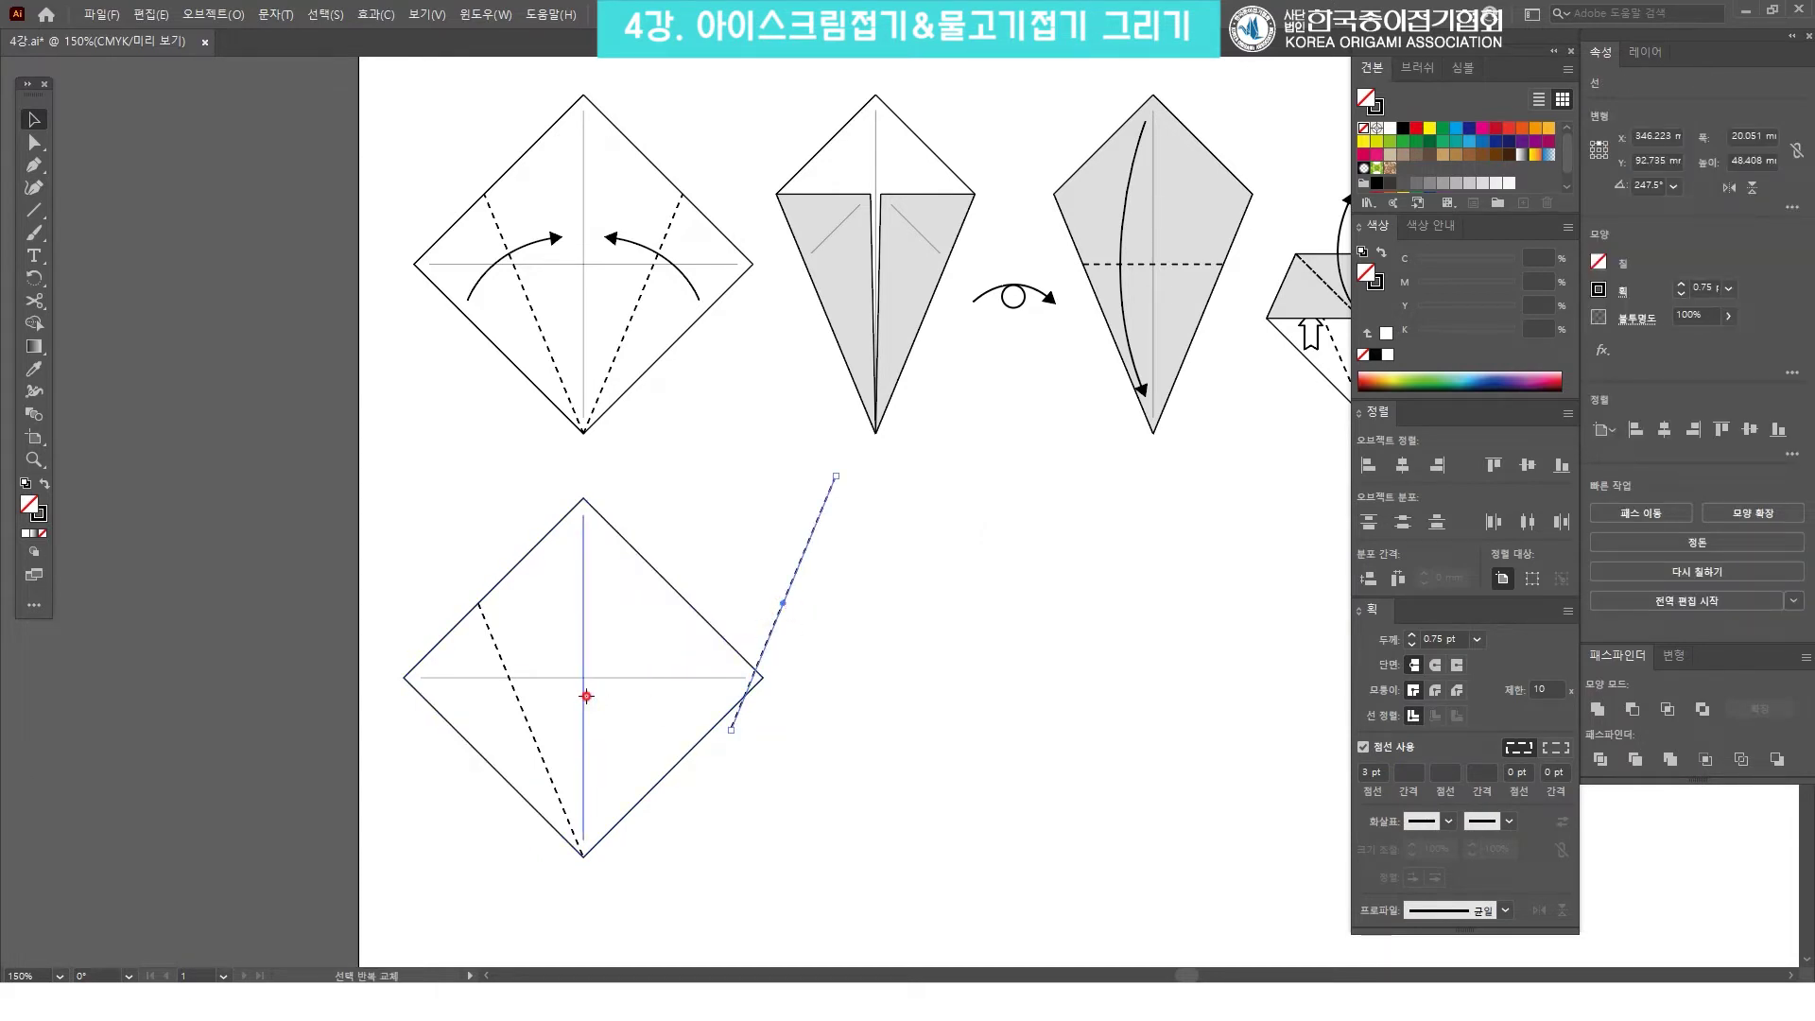
{"action": "left_click", "coordinate": [586, 700], "text": "shift"}
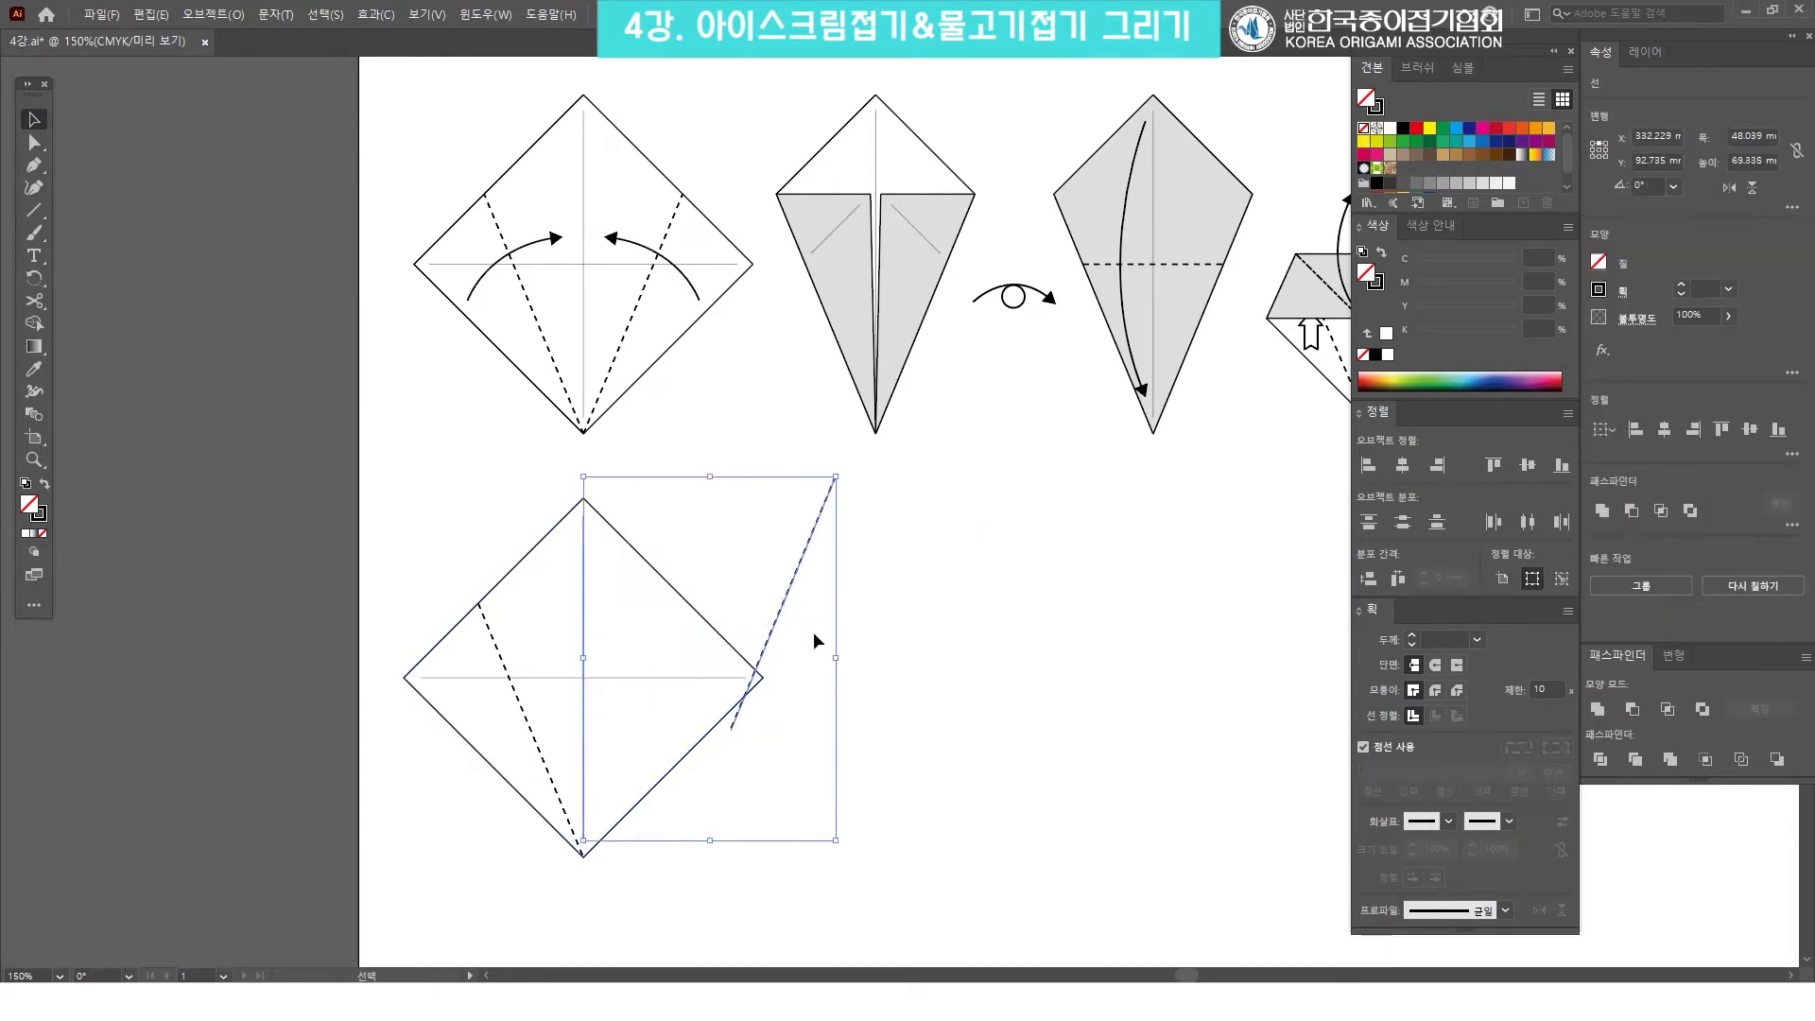
{"action": "left_click", "coordinate": [1372, 470]}
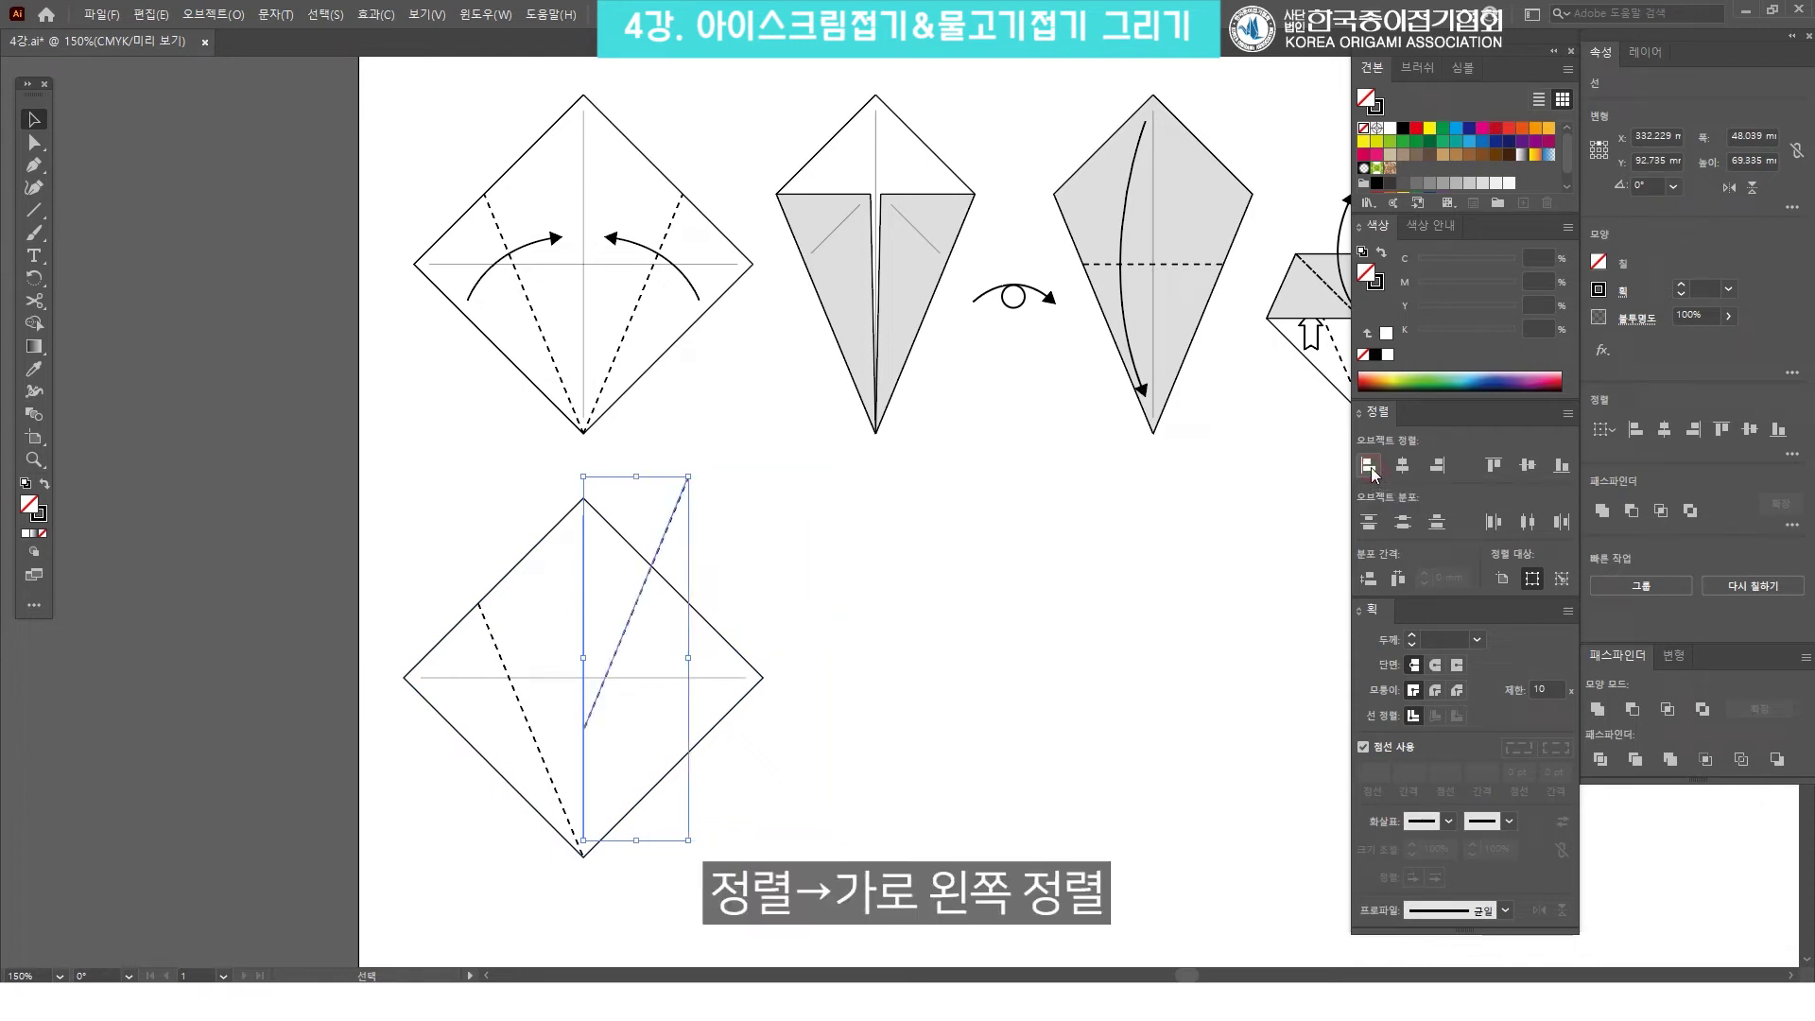
Align the bottom end of the mirrored dashed line with the diamond's bottom corner.
{"action": "left_click", "coordinate": [792, 665]}
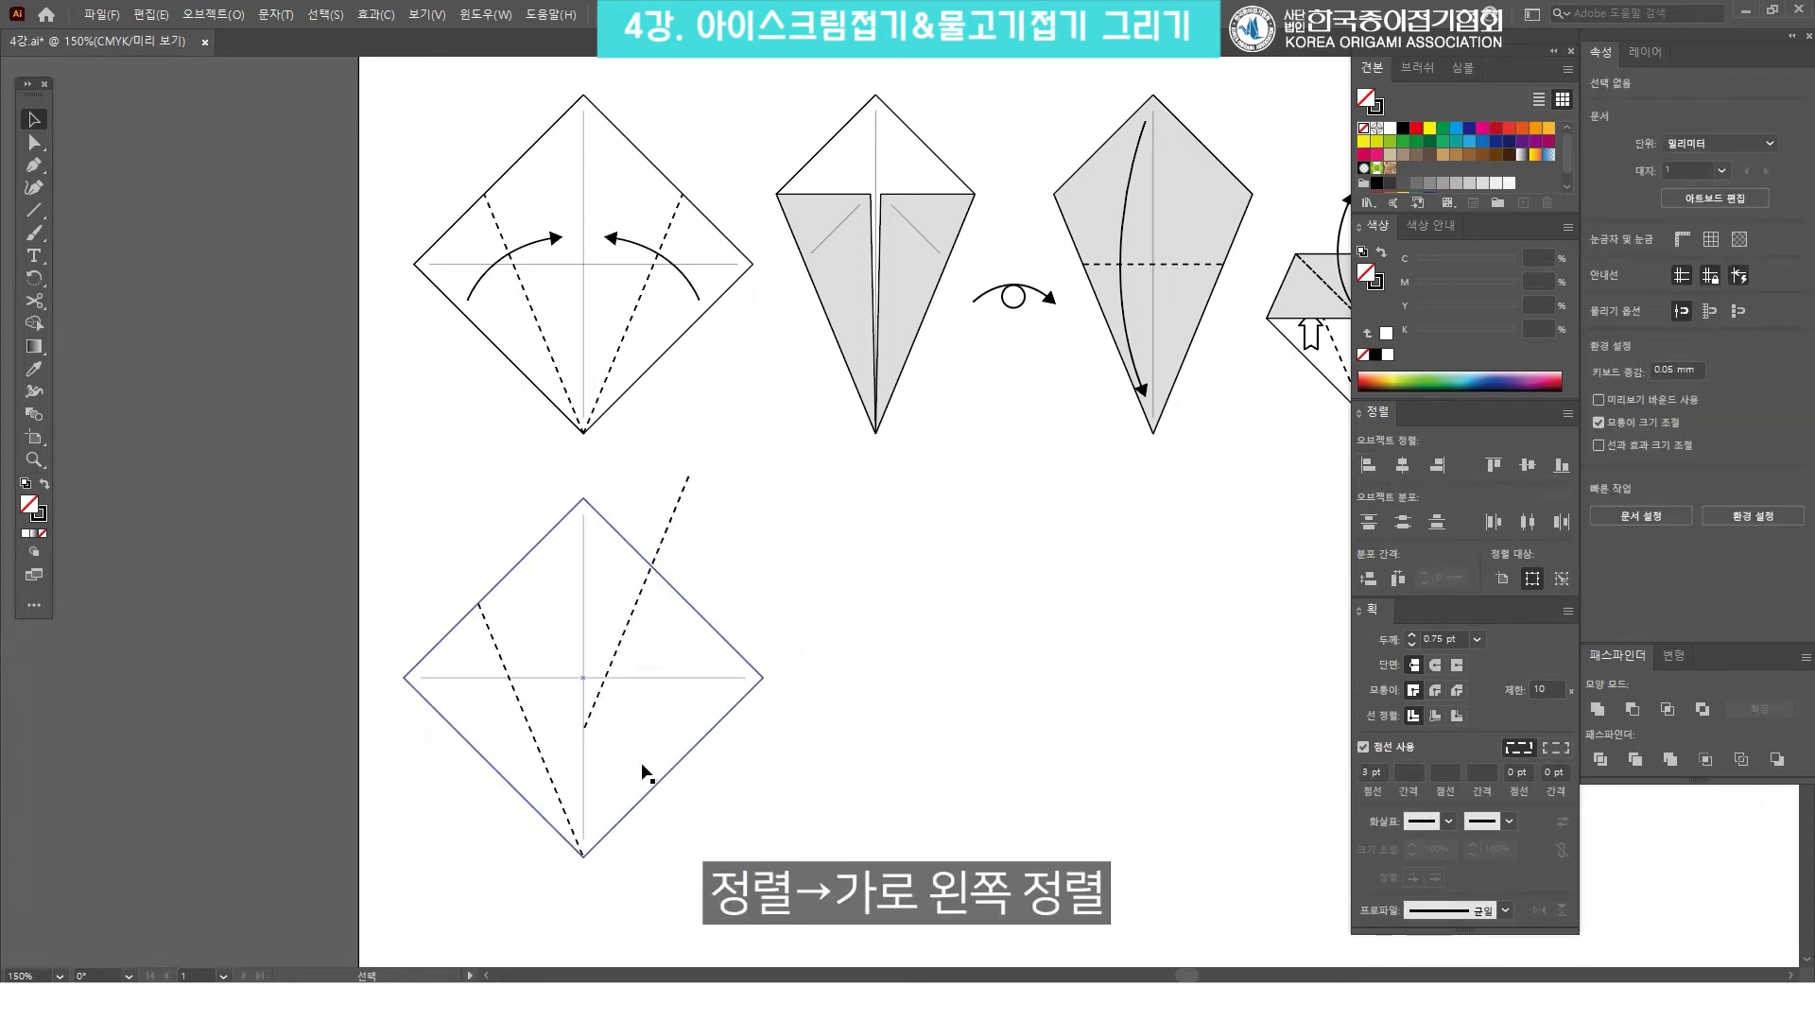
{"action": "left_click", "coordinate": [662, 715], "text": "shift"}
{"action": "left_click", "coordinate": [1562, 464]}
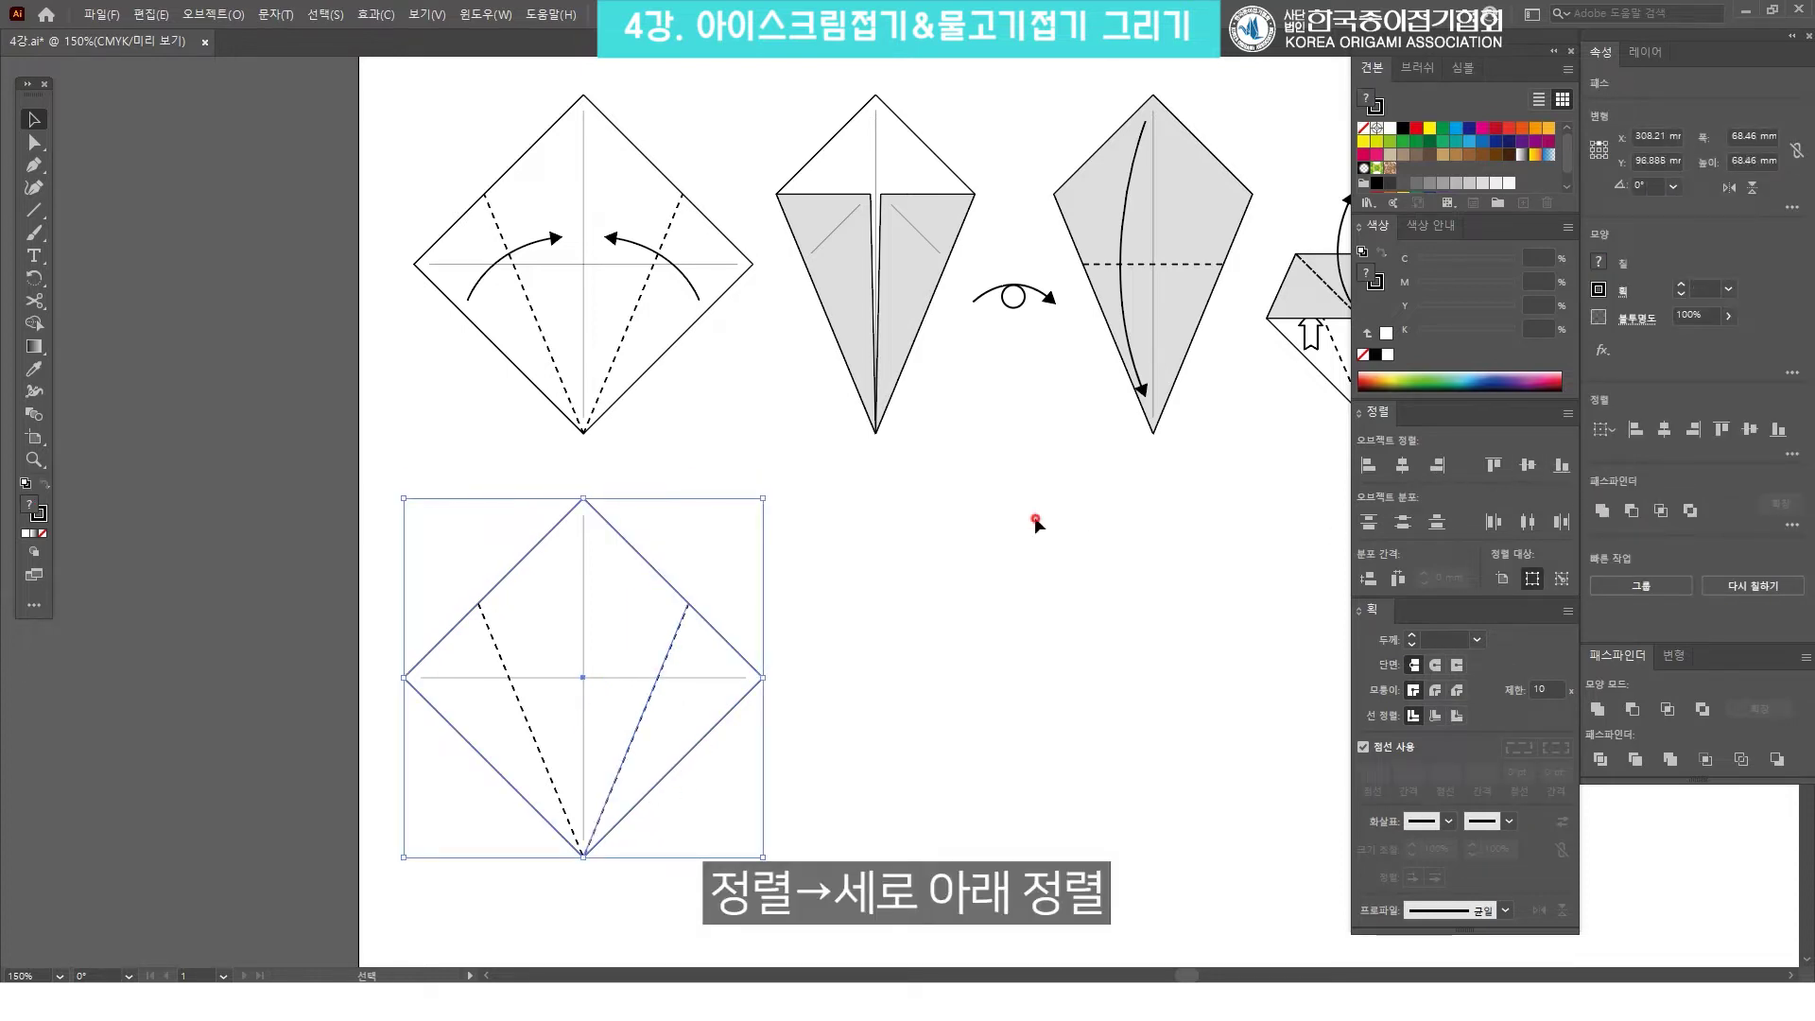
{"action": "left_click", "coordinate": [1034, 516]}
{"action": "left_click_drag", "start_coordinate": [824, 846], "coordinate": [362, 563]}
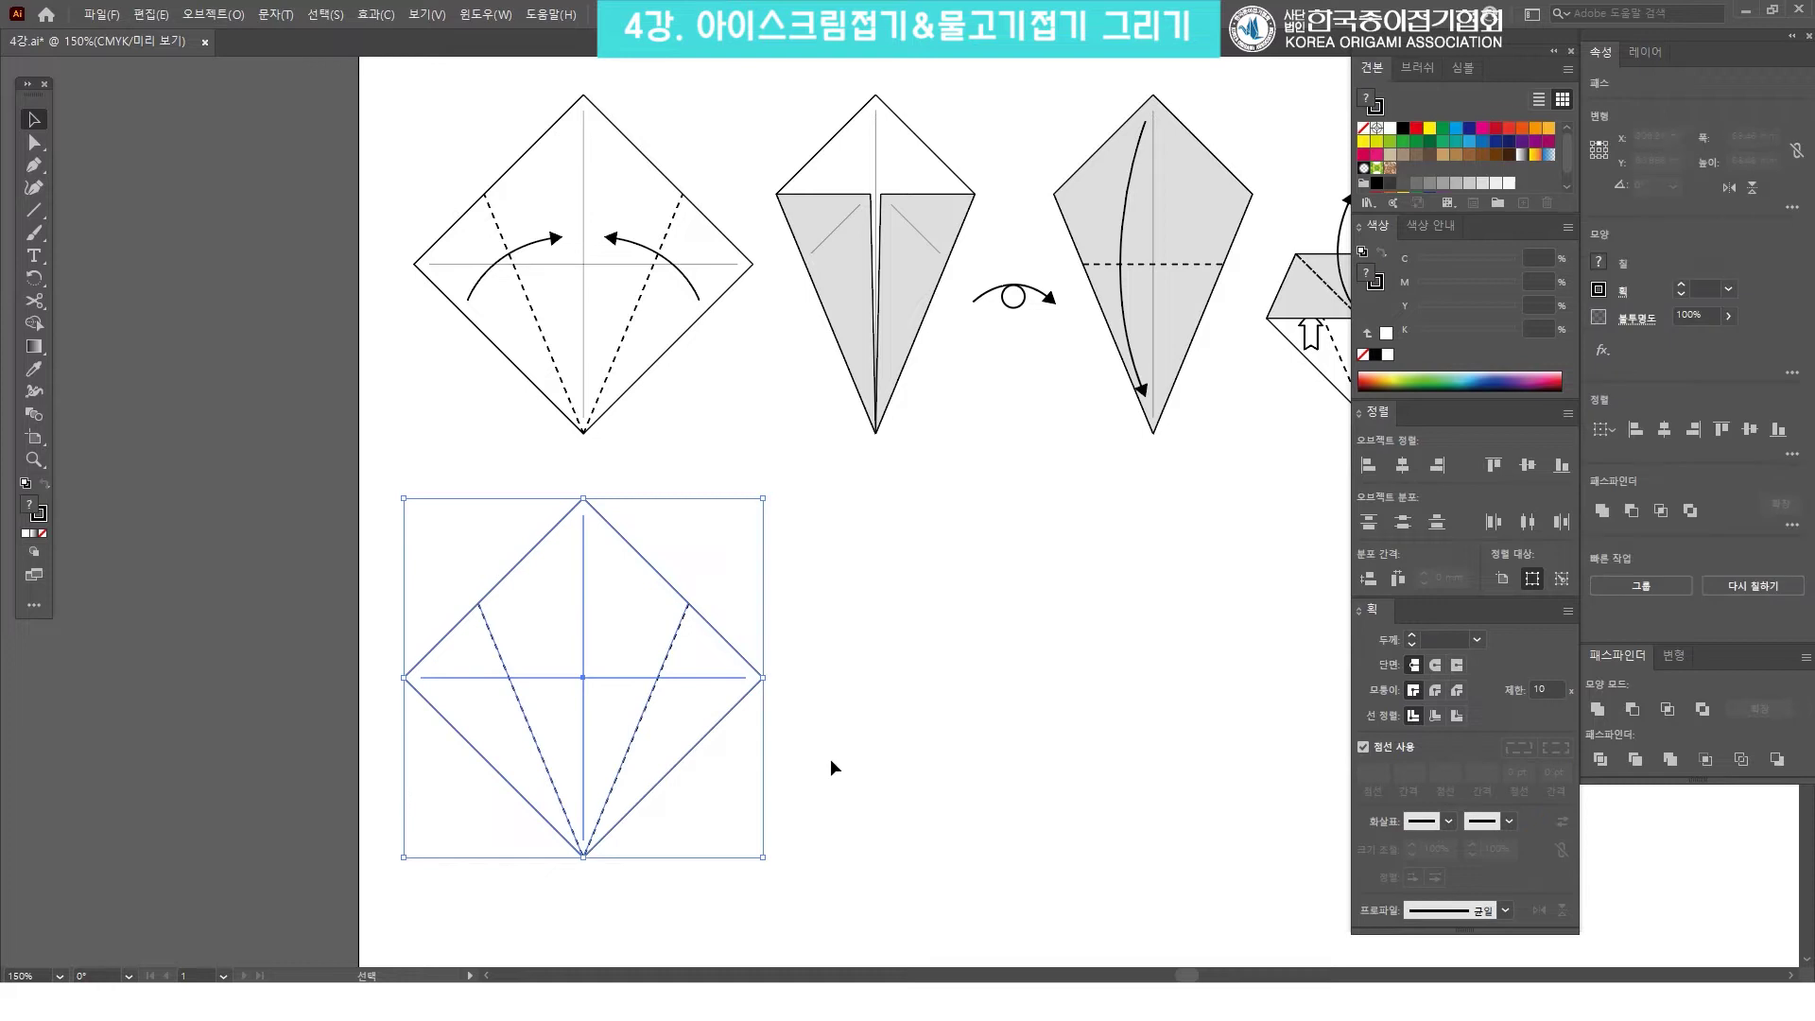
{"action": "left_click", "coordinate": [914, 539]}
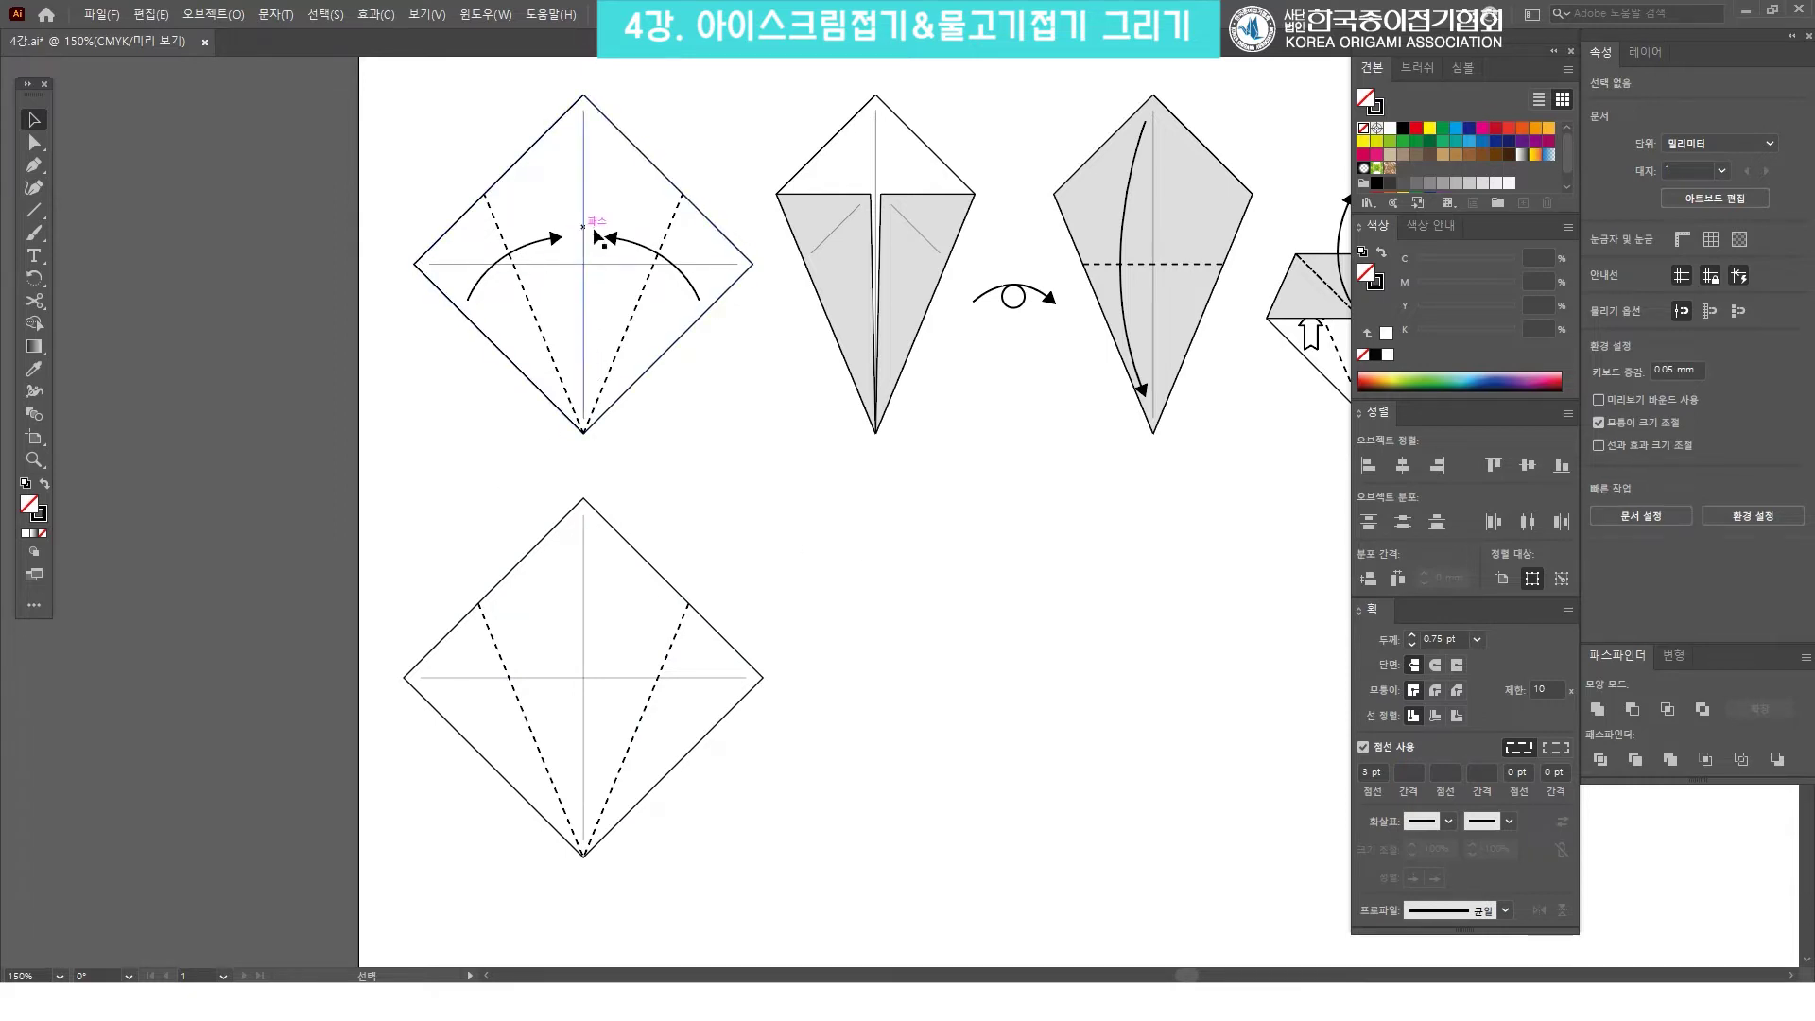
Draw a solid curved arrow about 17 mm wide and 14 mm high across the left fold line, with an arrowhead near the vertical crease.
{"action": "left_click", "coordinate": [34, 165]}
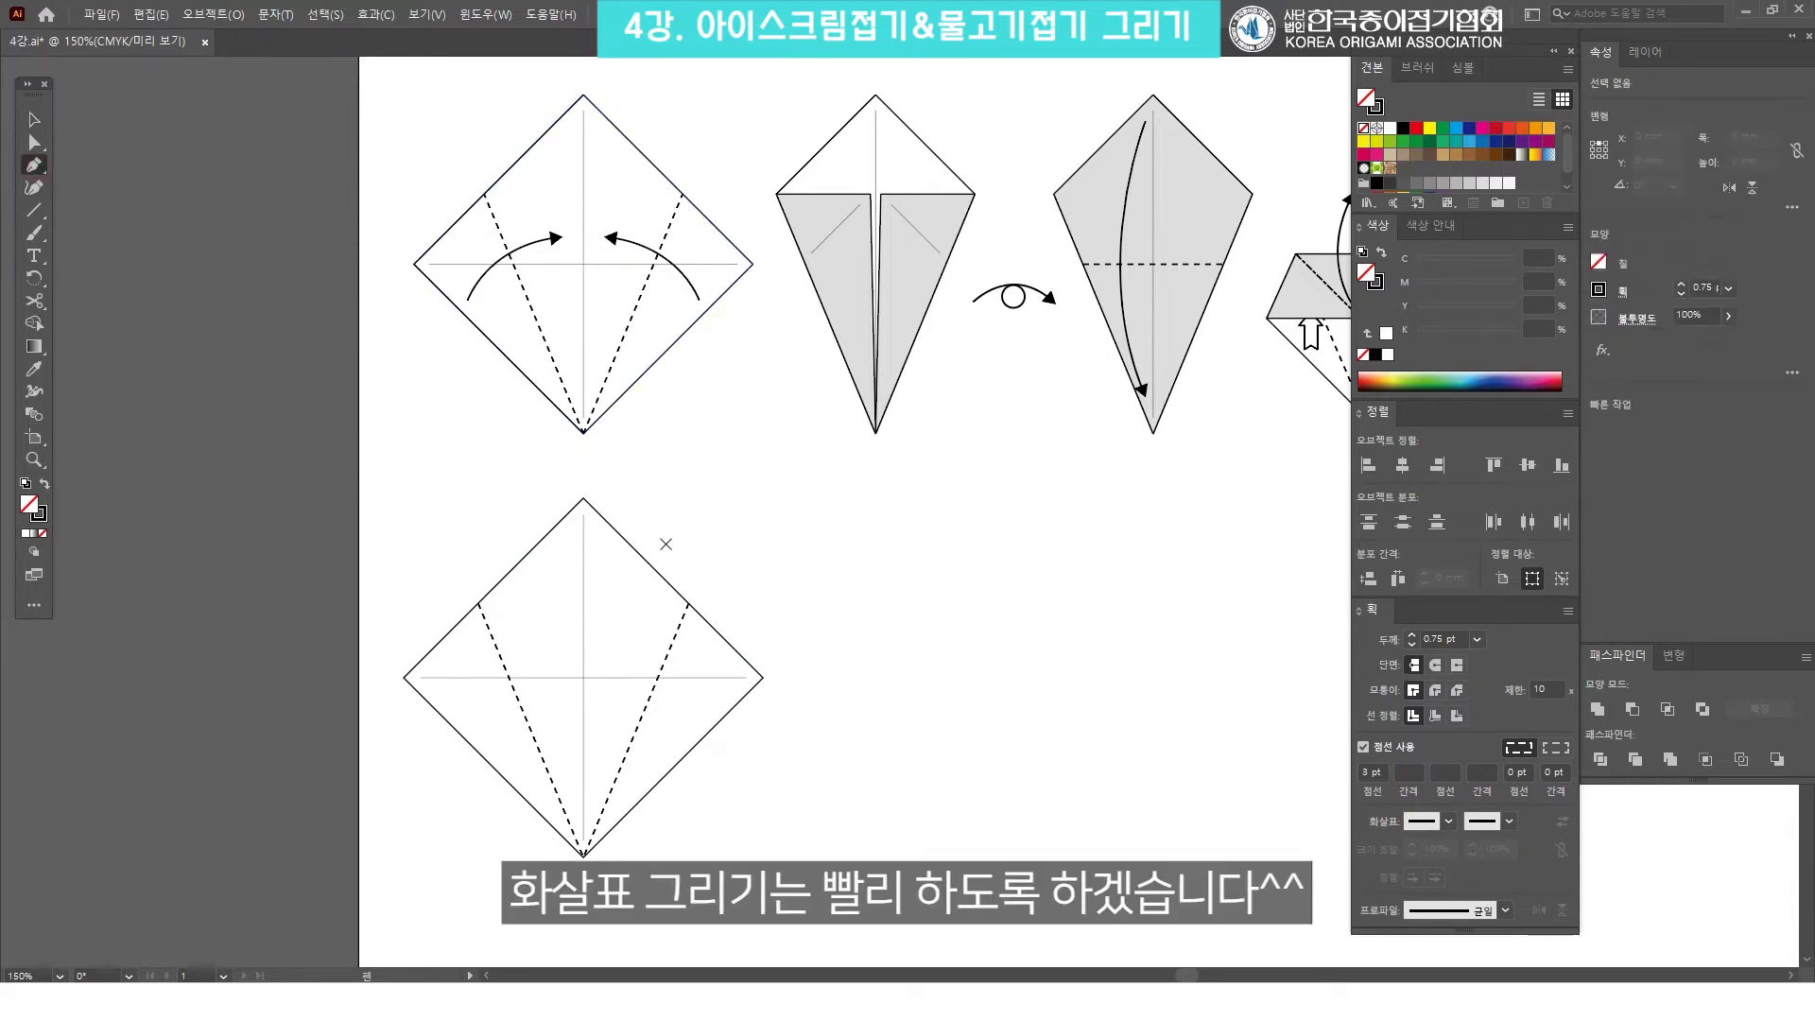
{"action": "left_click", "coordinate": [481, 735]}
{"action": "left_click_drag", "start_coordinate": [570, 660], "coordinate": [671, 658]}
{"action": "key", "text": "v"}
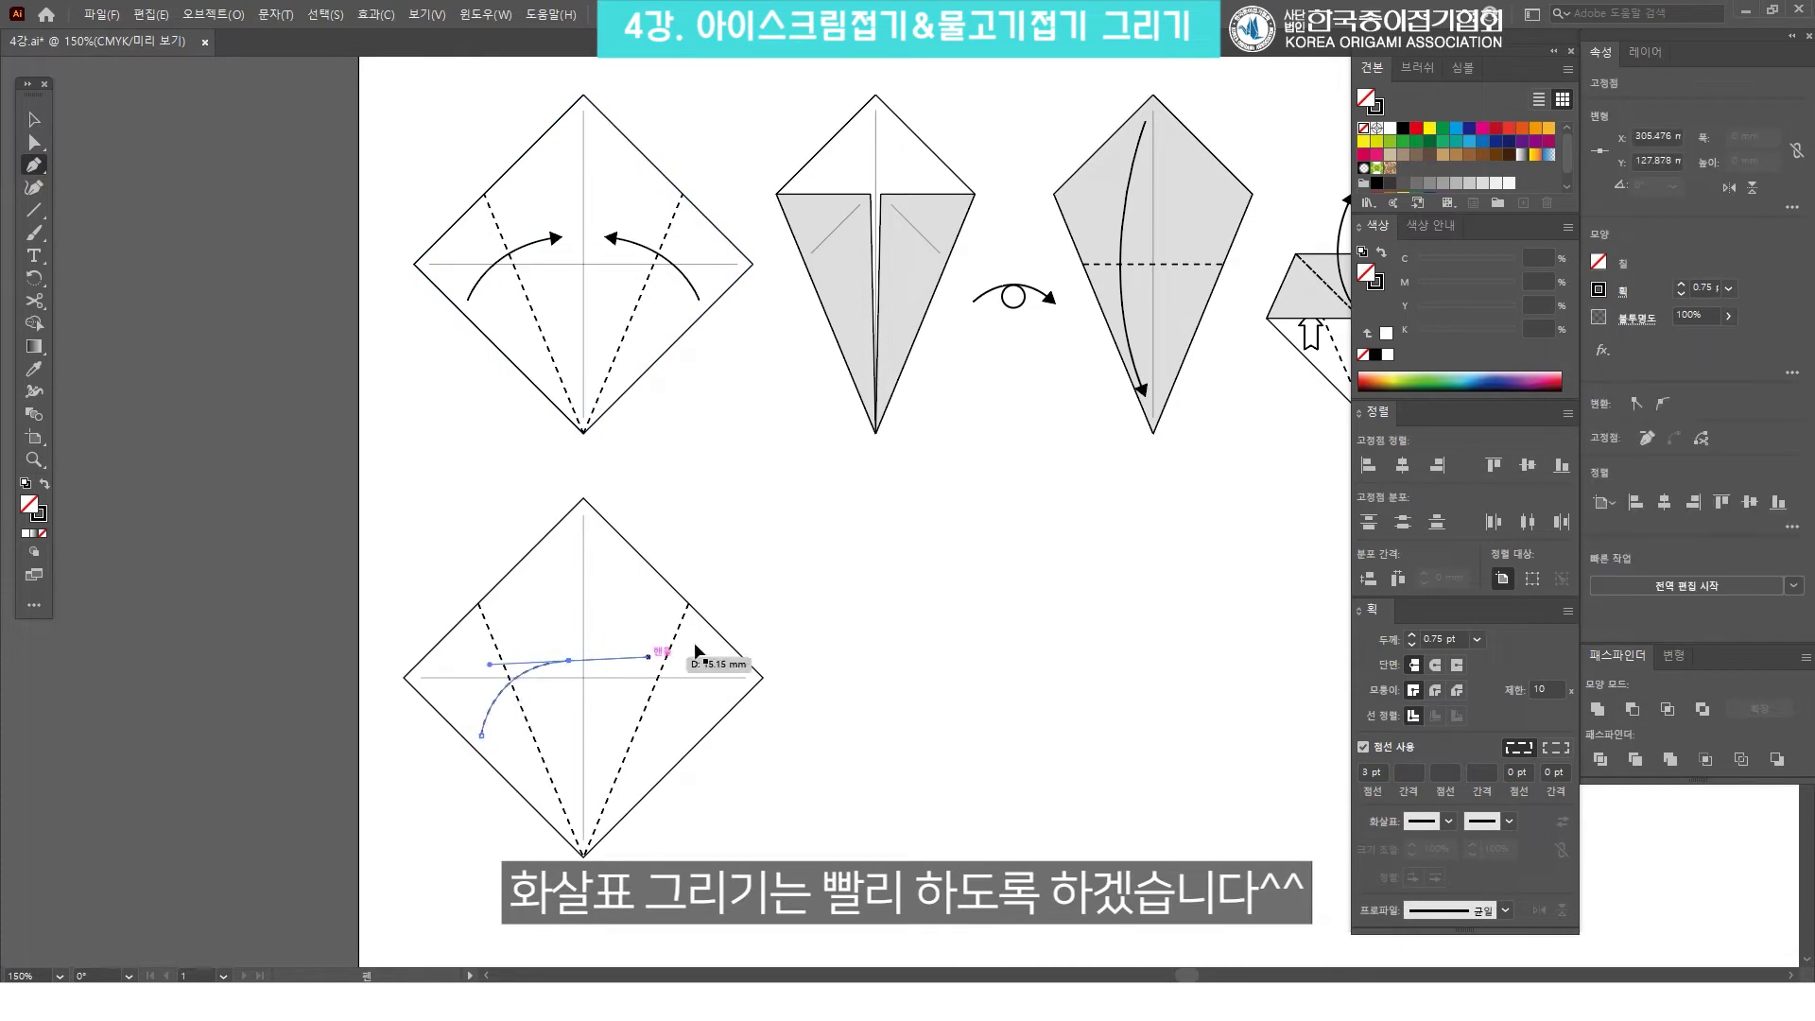
{"action": "left_click", "coordinate": [1364, 747]}
{"action": "left_click", "coordinate": [1503, 821]}
{"action": "left_click", "coordinate": [1490, 756]}
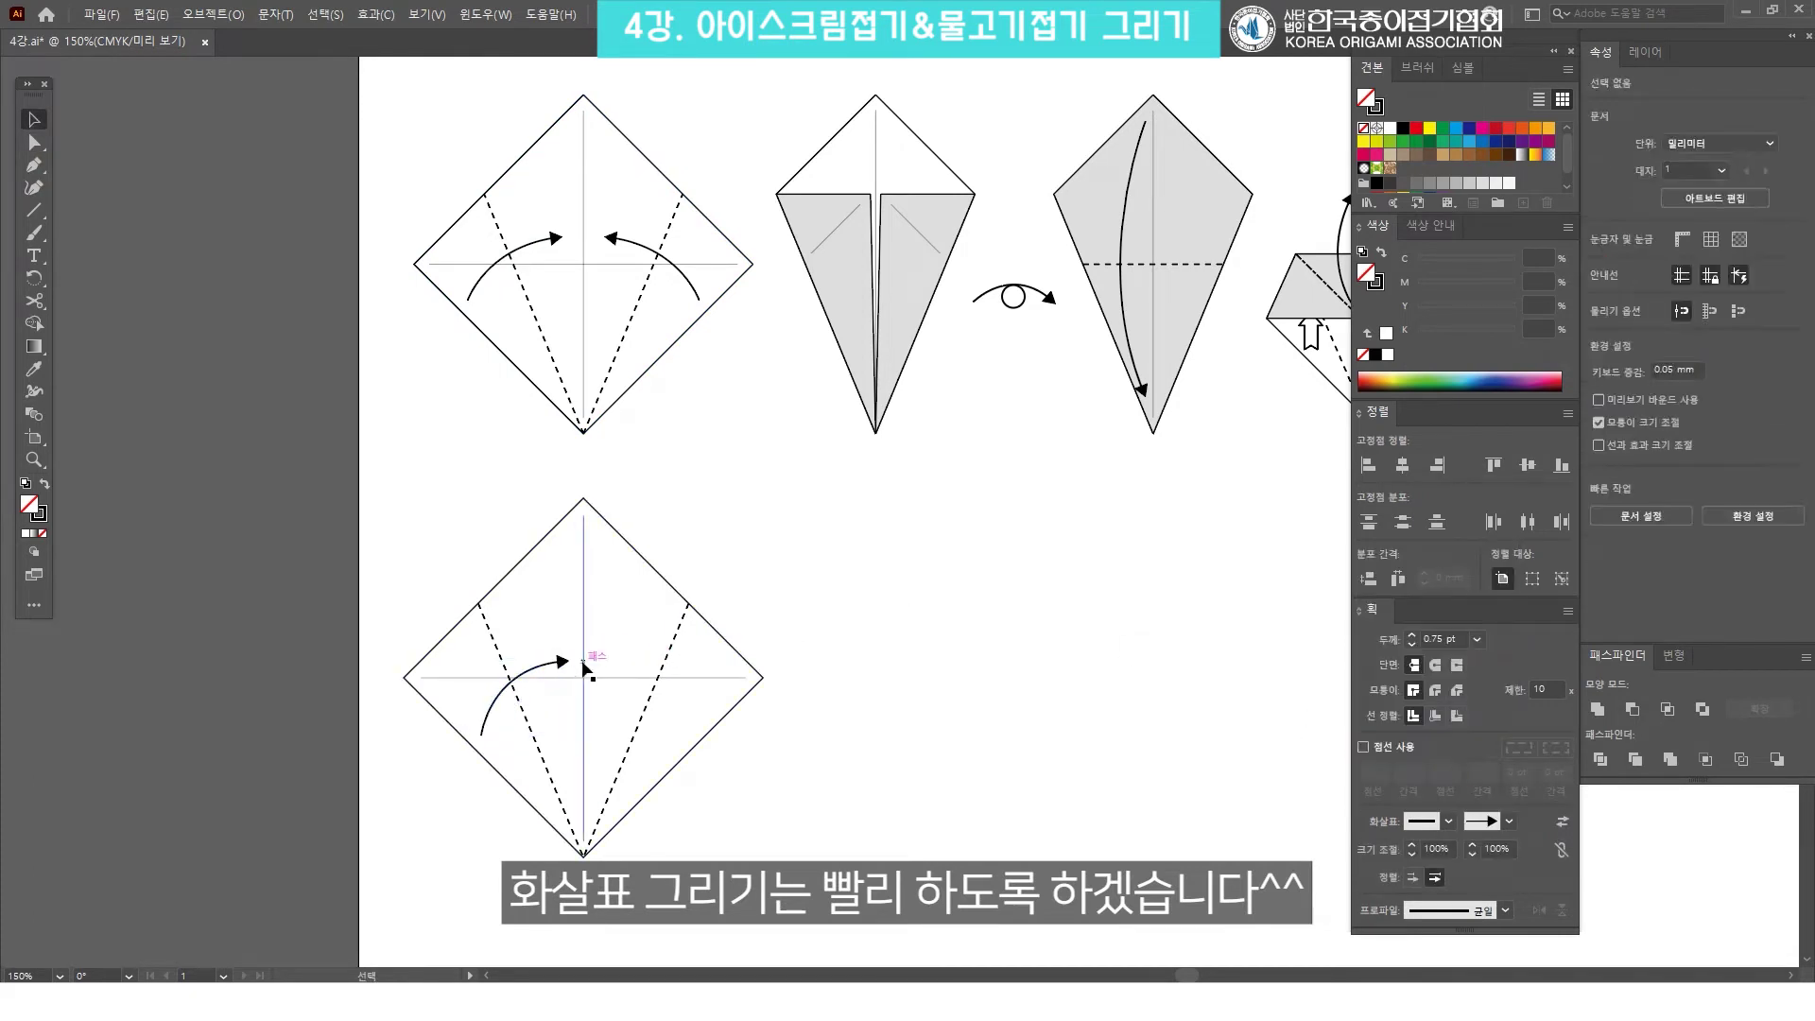
Make a copy of the curved arrow reflected about the vertical axis and place it across the right fold line, pointing at the vertical crease.
{"action": "right_click", "coordinate": [564, 664]}
{"action": "mouse_move", "coordinate": [671, 561]}
{"action": "left_click", "coordinate": [887, 616]}
{"action": "left_click", "coordinate": [986, 626]}
{"action": "left_click_drag", "start_coordinate": [555, 711], "coordinate": [673, 711]}
{"action": "left_click", "coordinate": [678, 726]}
{"action": "left_click", "coordinate": [1047, 611]}
{"action": "left_click_drag", "start_coordinate": [764, 861], "coordinate": [359, 490]}
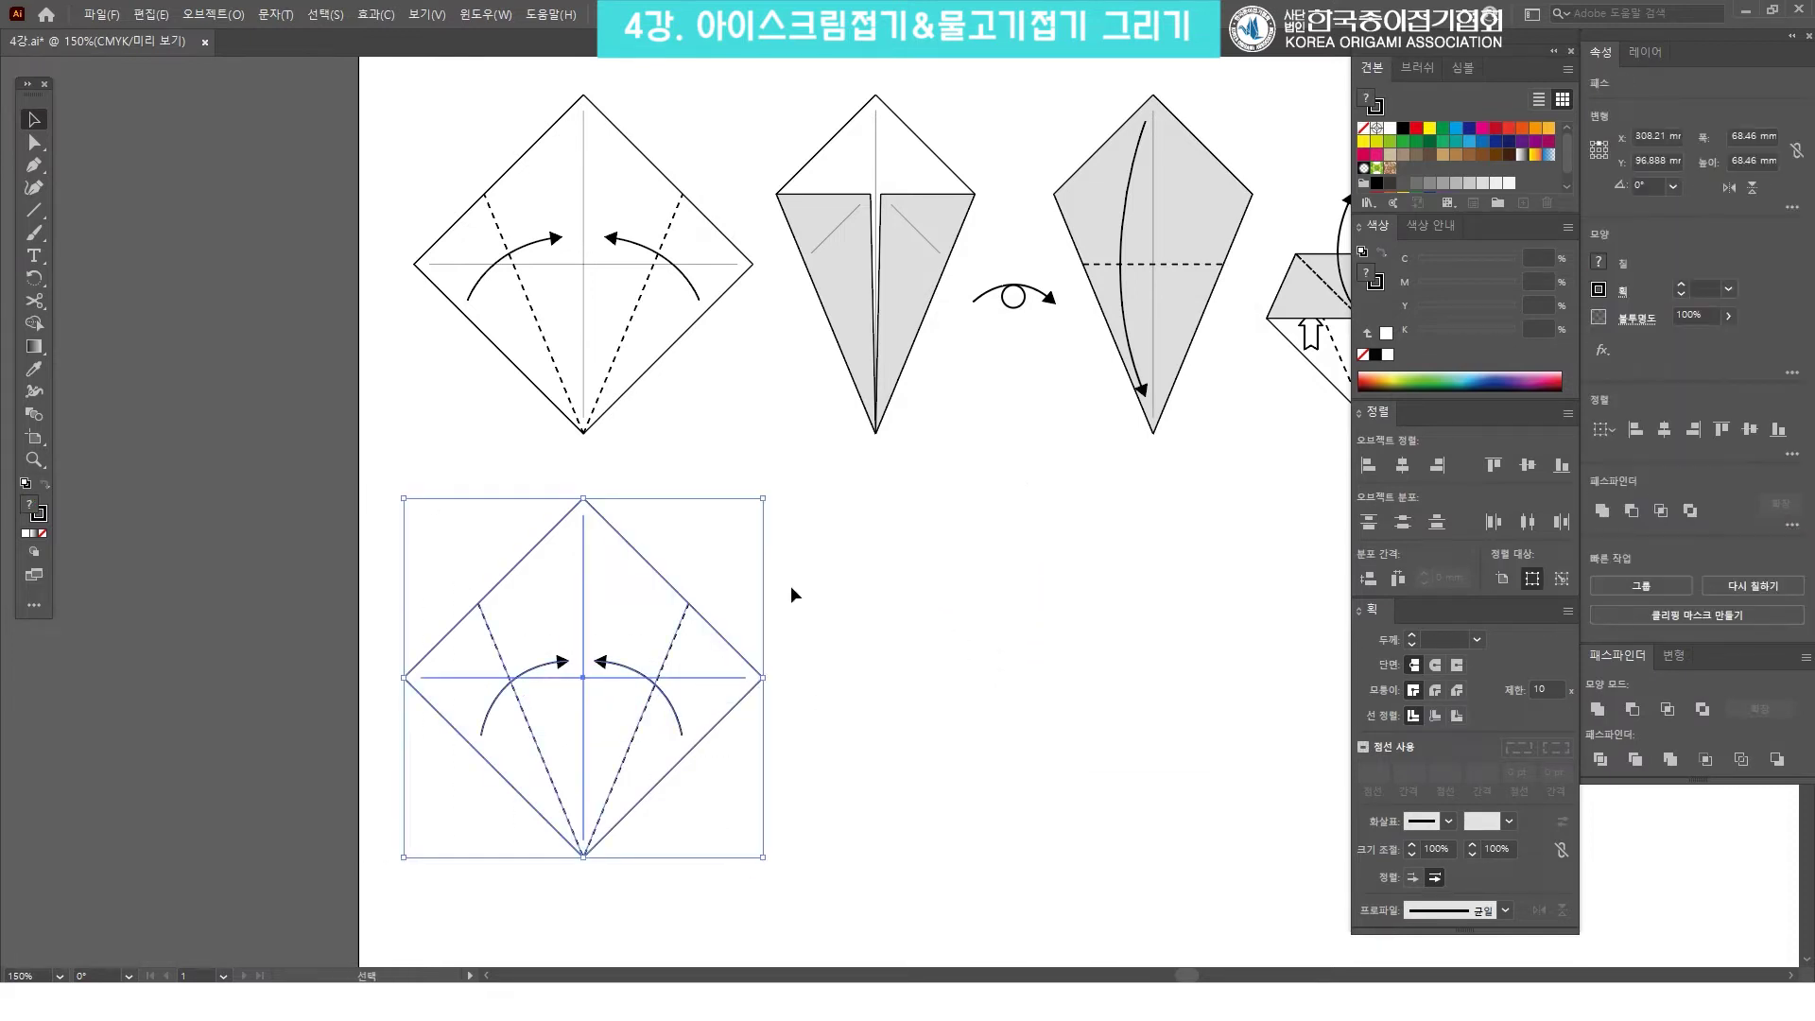
{"action": "left_click", "coordinate": [995, 592]}
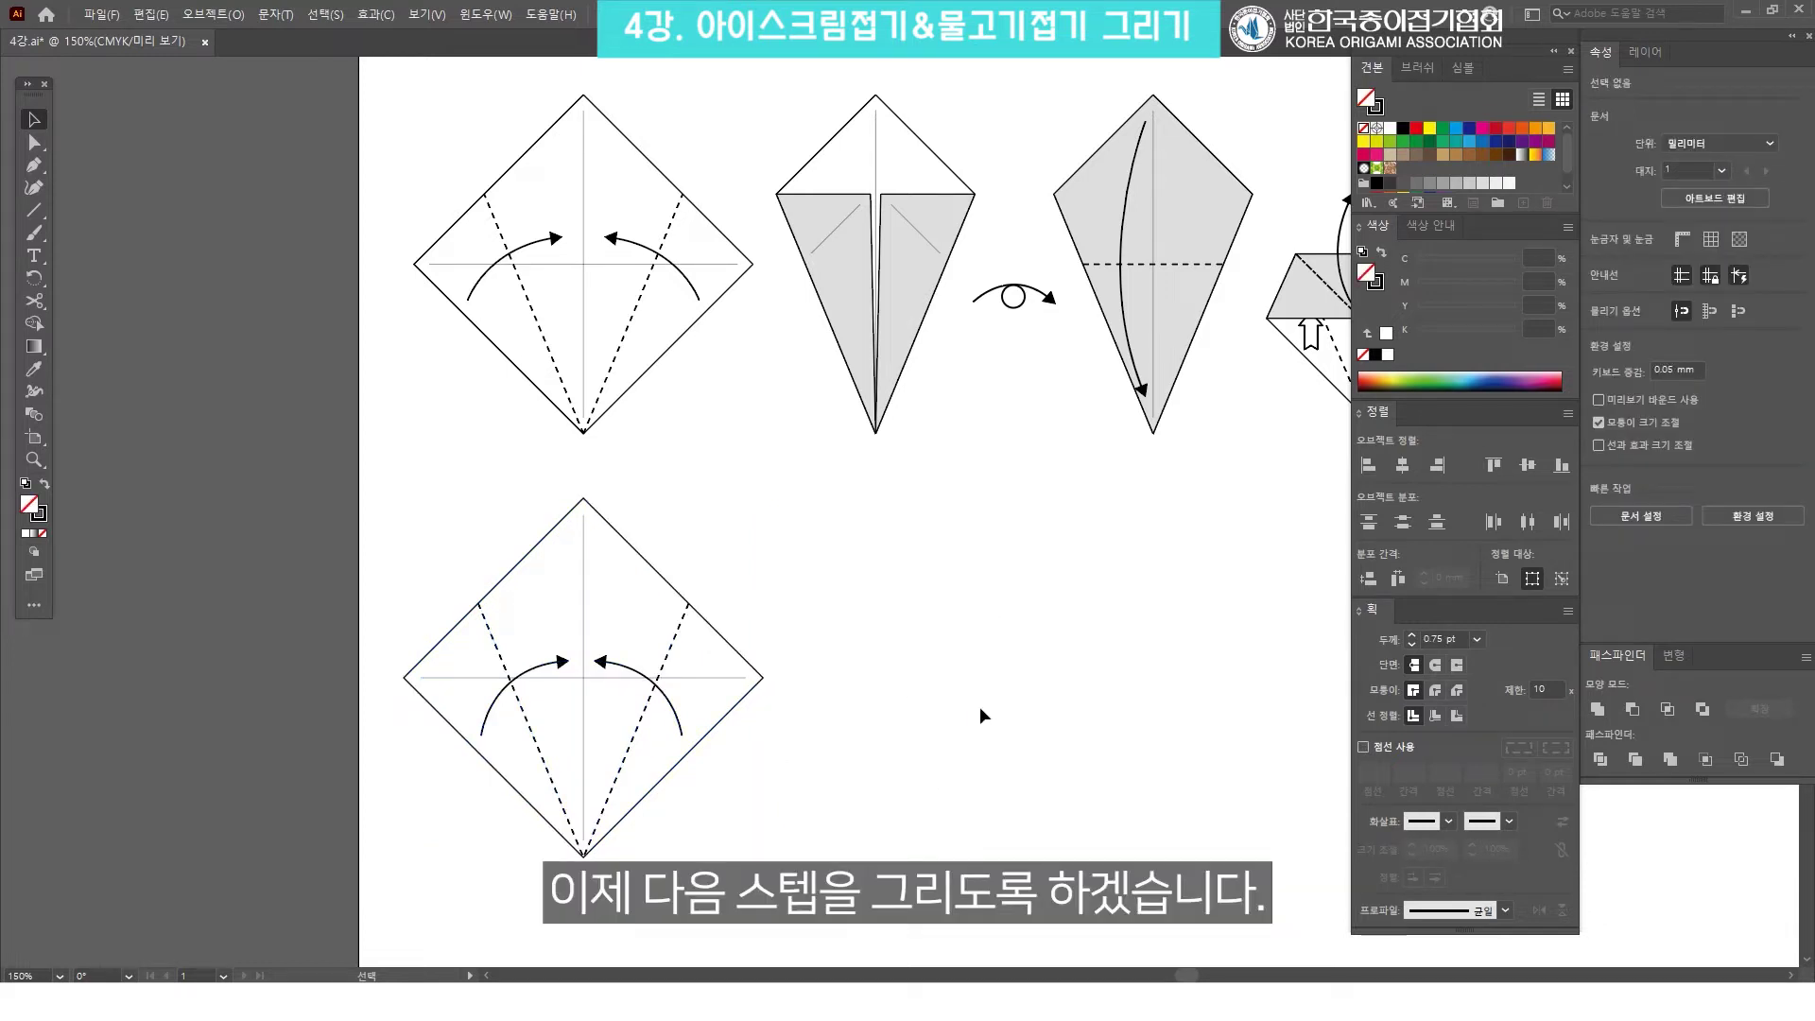
Duplicate the complete lower diamond diagram with its fold lines and arrows directly to the right of the original.
{"action": "left_click_drag", "start_coordinate": [936, 461], "coordinate": [808, 406]}
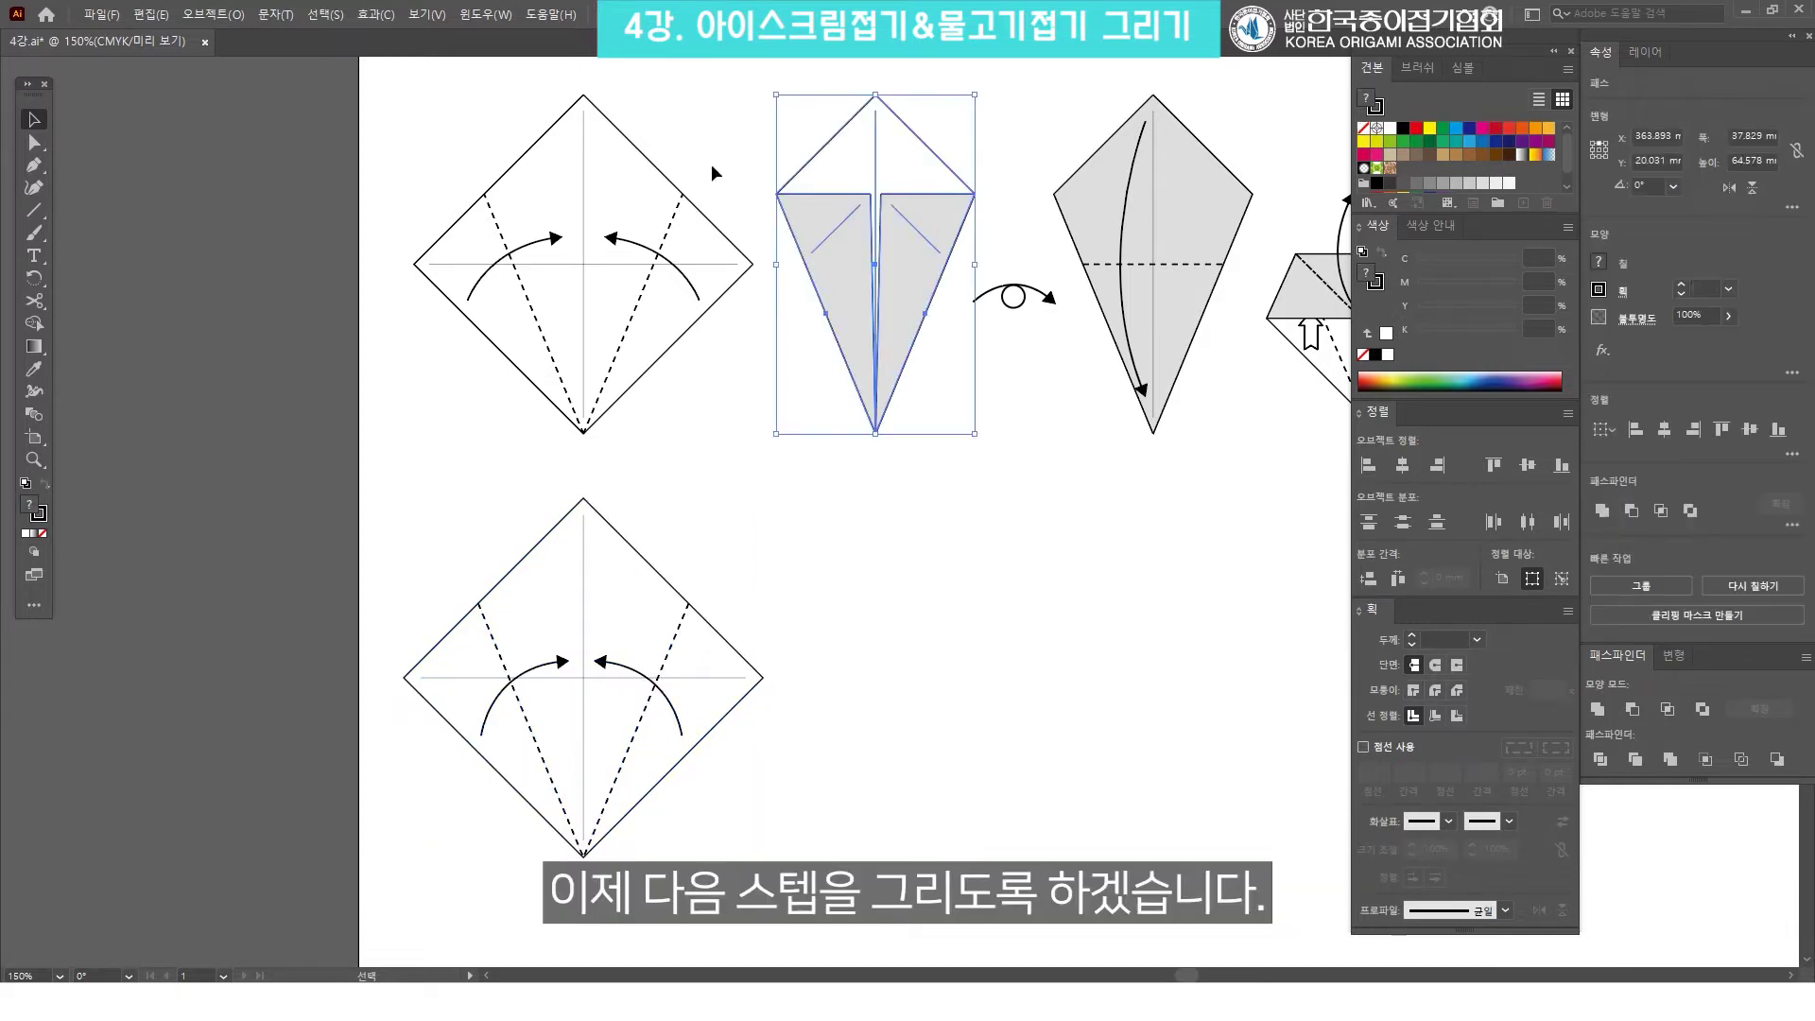
{"action": "left_click", "coordinate": [1027, 509]}
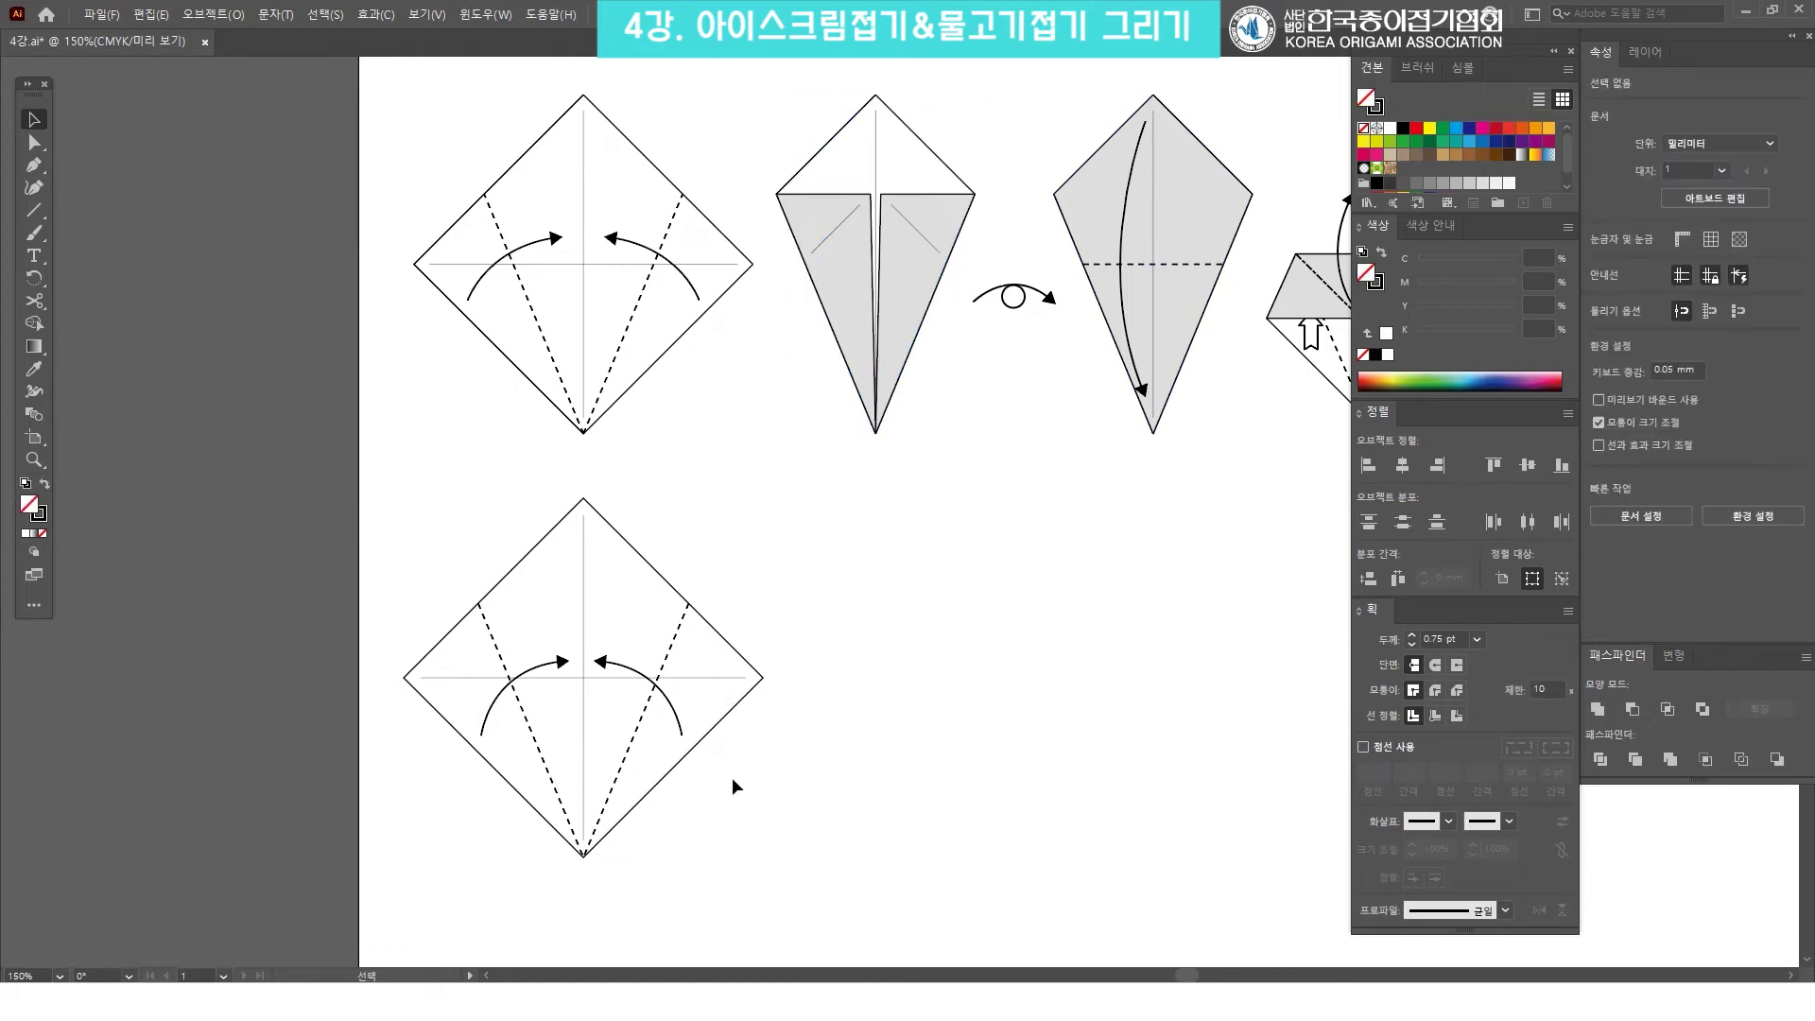
{"action": "left_click_drag", "start_coordinate": [745, 816], "coordinate": [465, 548]}
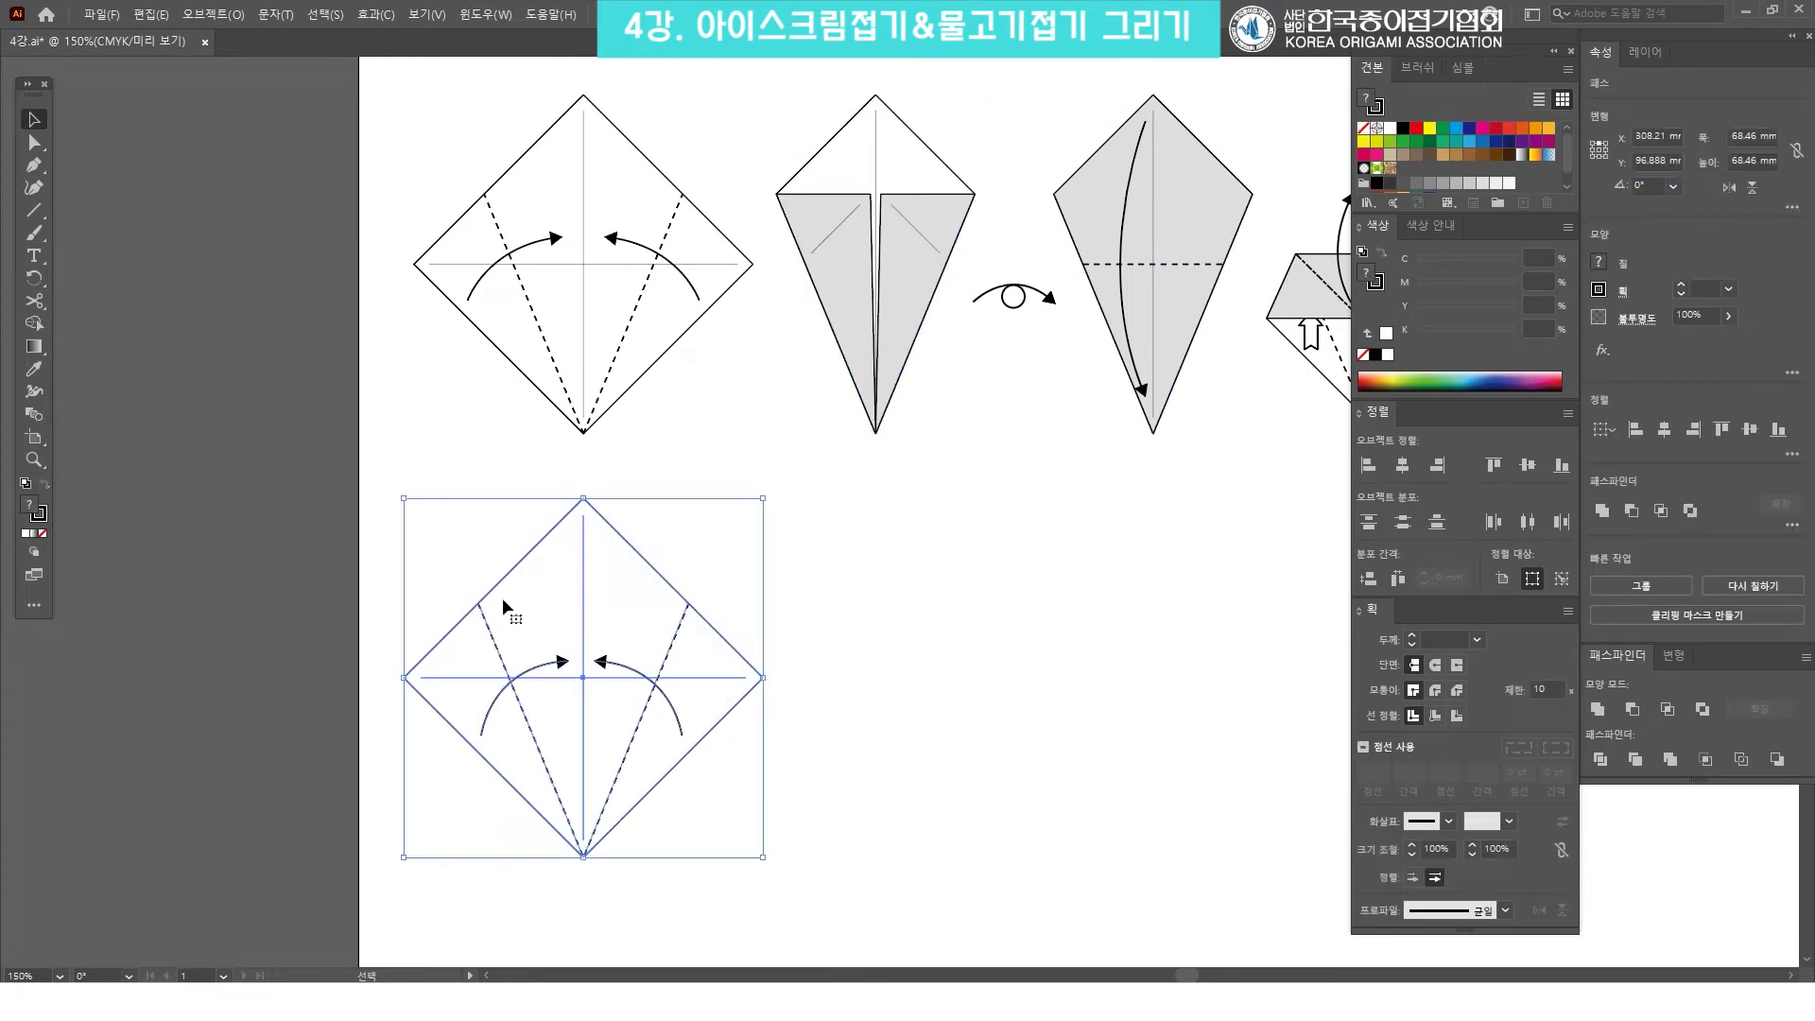
{"action": "left_click_drag", "start_coordinate": [495, 615], "coordinate": [879, 603]}
{"action": "left_click", "coordinate": [1215, 559]}
{"action": "scroll", "coordinate": [1138, 628], "scroll_direction": "right", "scroll_amount": 3}
{"action": "scroll", "coordinate": [932, 697], "scroll_direction": "down", "scroll_amount": 2}
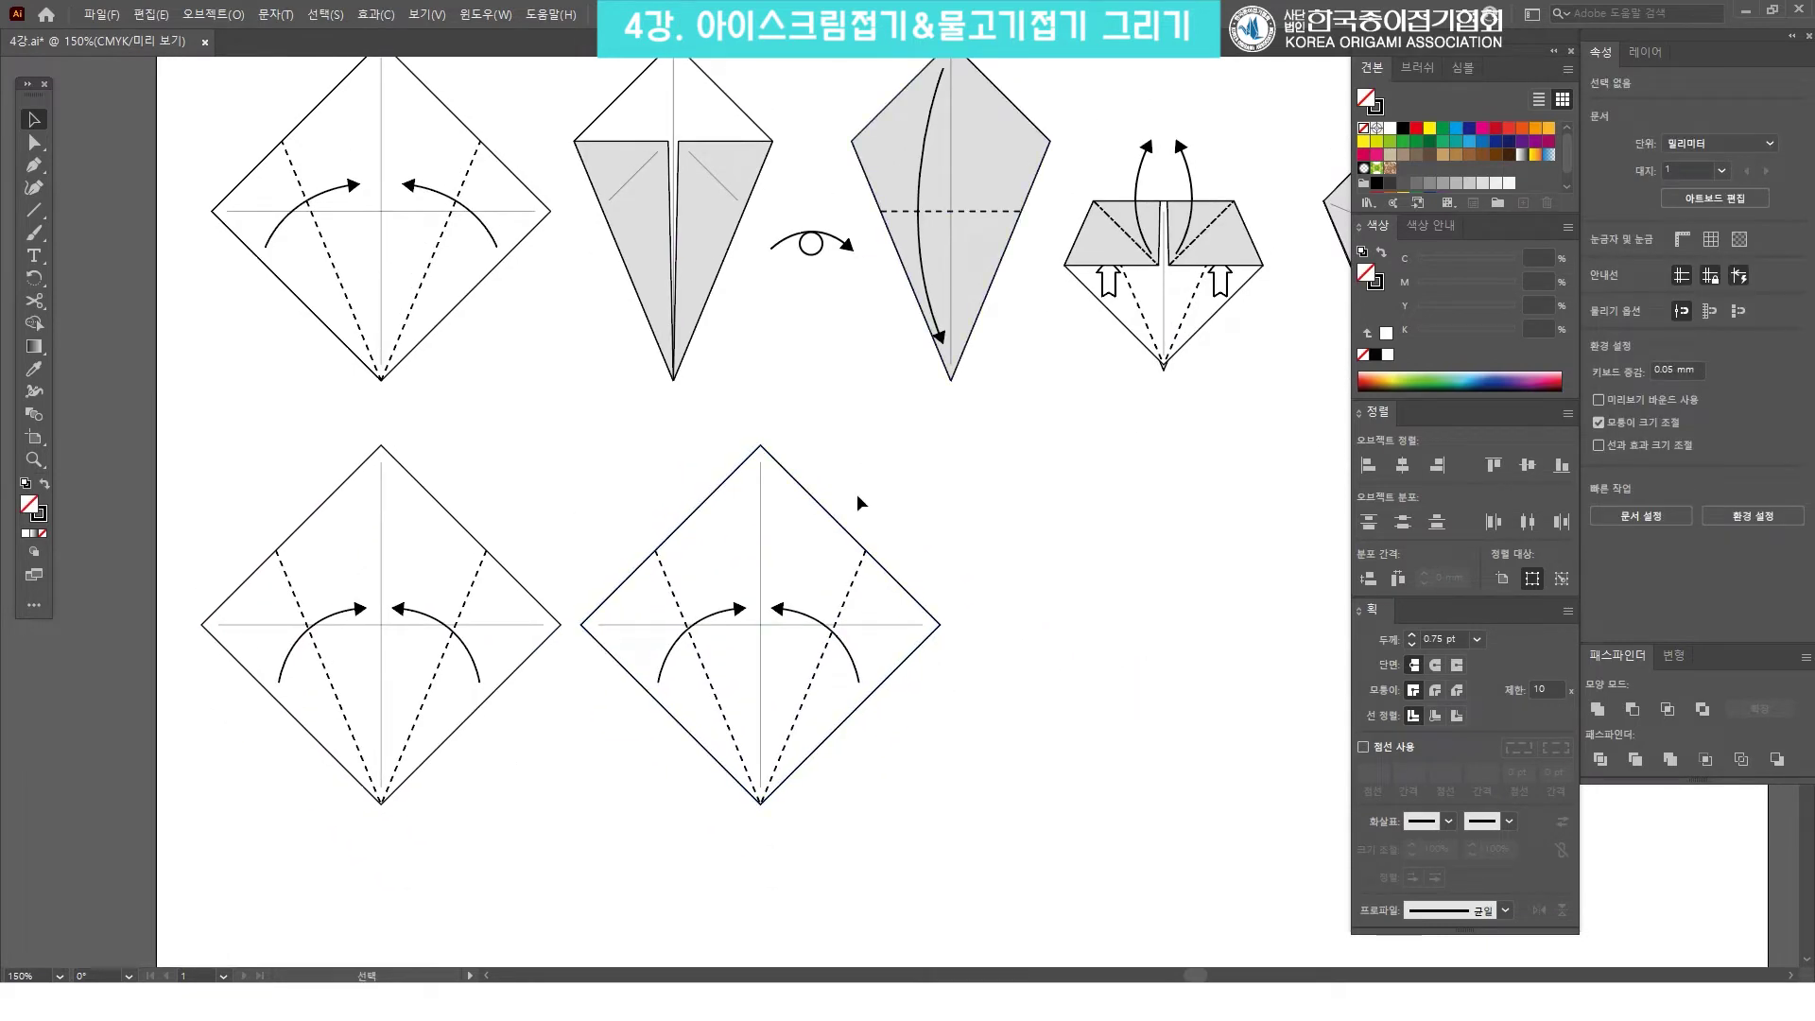
Delete both curved arrows from the duplicated diamond.
{"action": "left_click", "coordinate": [778, 612]}
{"action": "left_click", "coordinate": [741, 614], "text": "shift"}
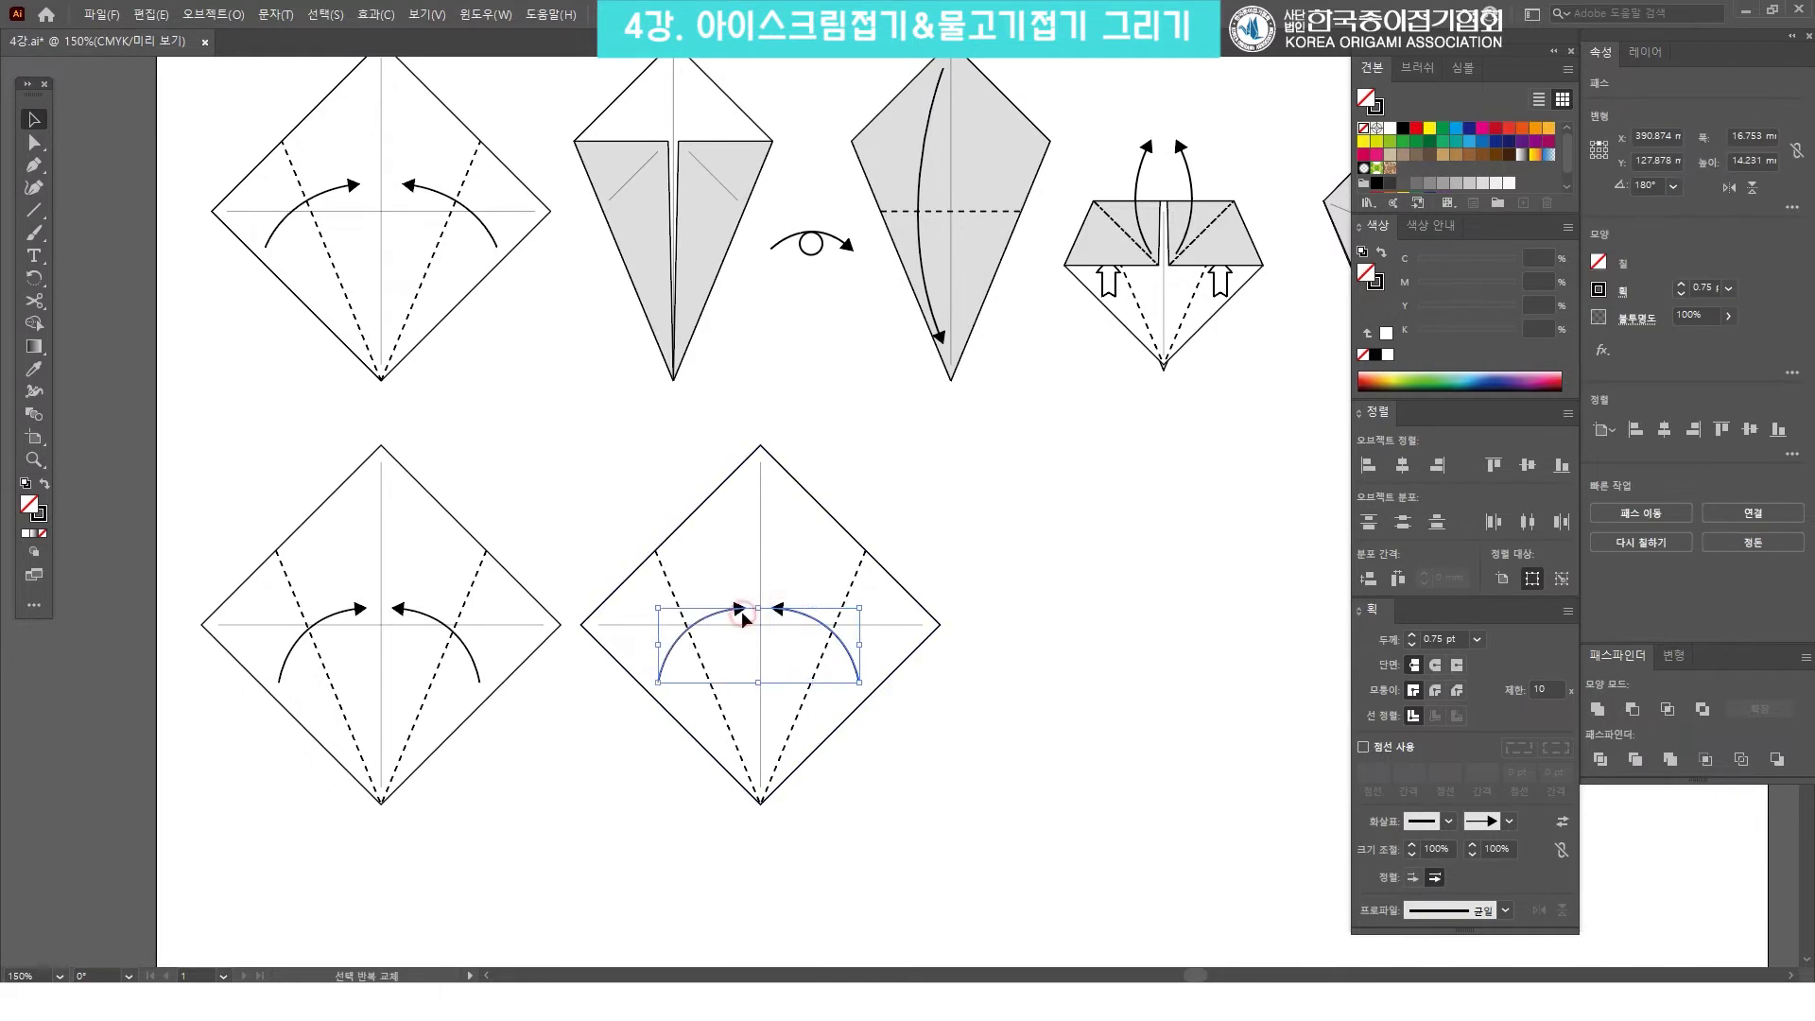
{"action": "key", "text": "Delete"}
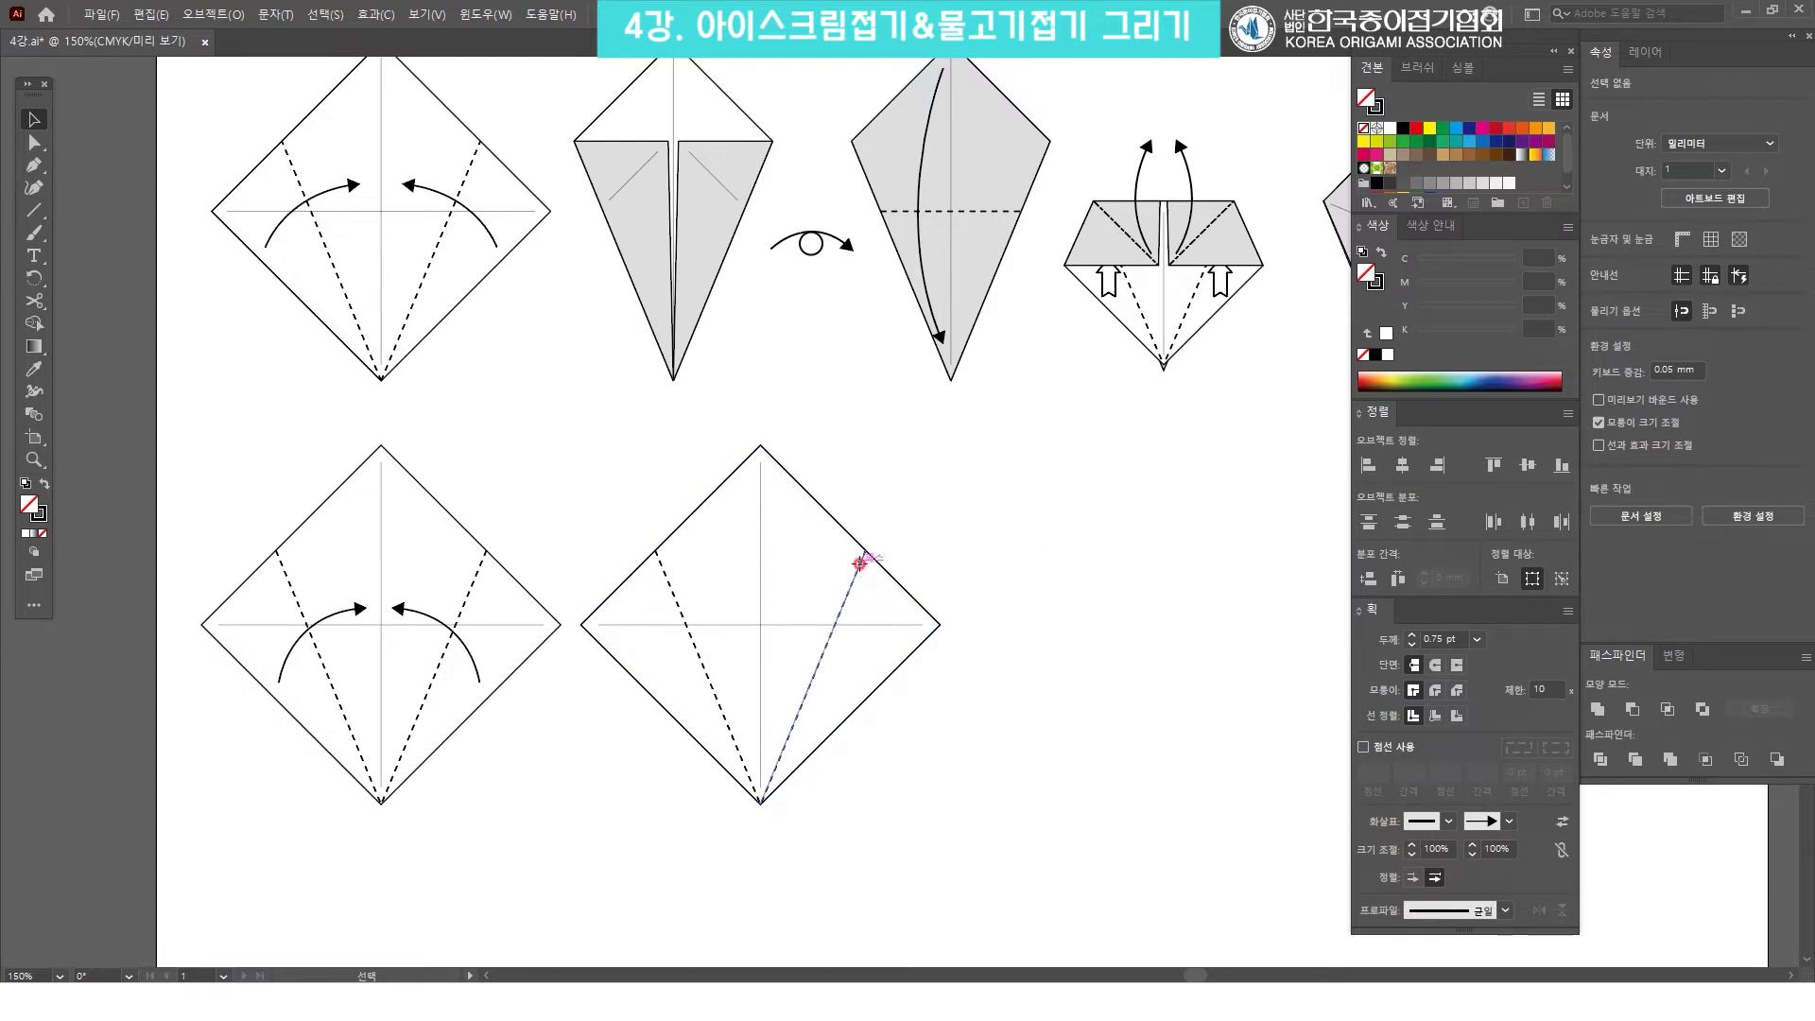
Lengthen both dashed fold lines of the duplicate symmetrically to about 65–67 mm tall so that they extend past the diamond's outline at both ends.
{"action": "left_click", "coordinate": [860, 563]}
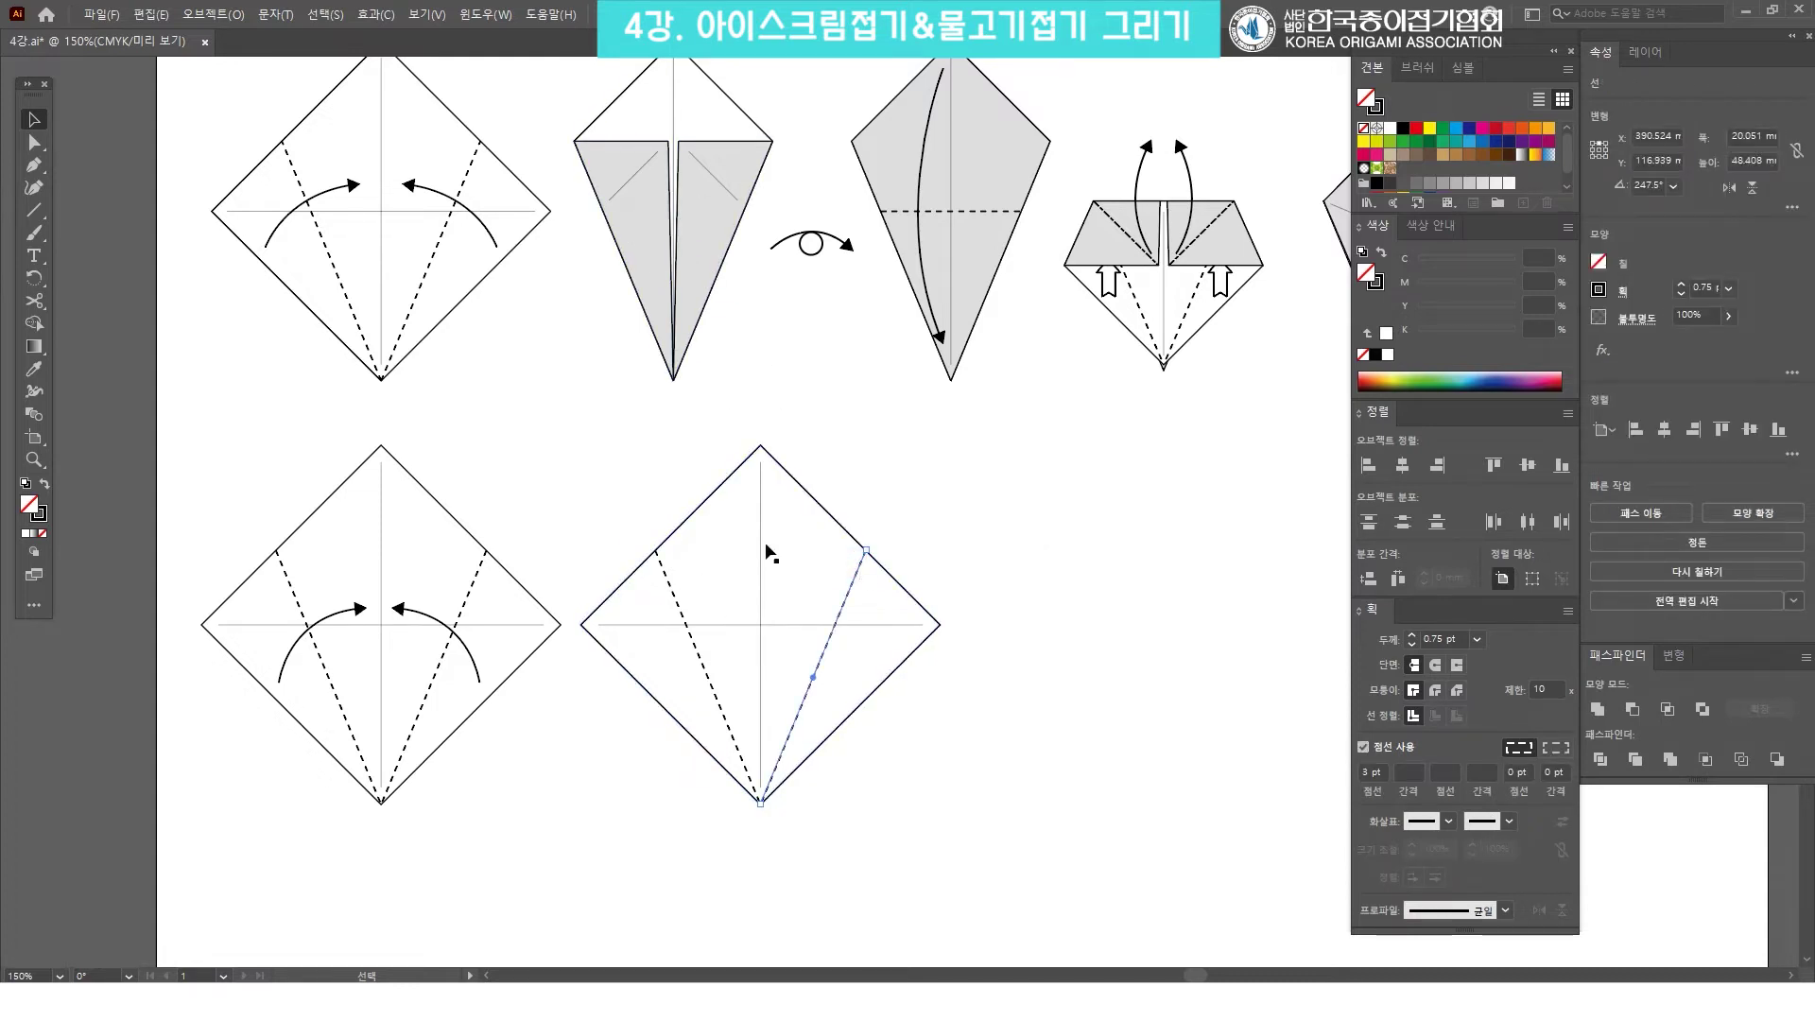
{"action": "mouse_move", "coordinate": [867, 558]}
{"action": "left_mouse_down"}
{"action": "mouse_move", "coordinate": [886, 502]}
{"action": "mouse_move", "coordinate": [938, 507]}
{"action": "mouse_move", "coordinate": [892, 512]}
{"action": "mouse_move", "coordinate": [889, 573]}
{"action": "left_mouse_up"}
{"action": "key", "text": "alt+shift"}
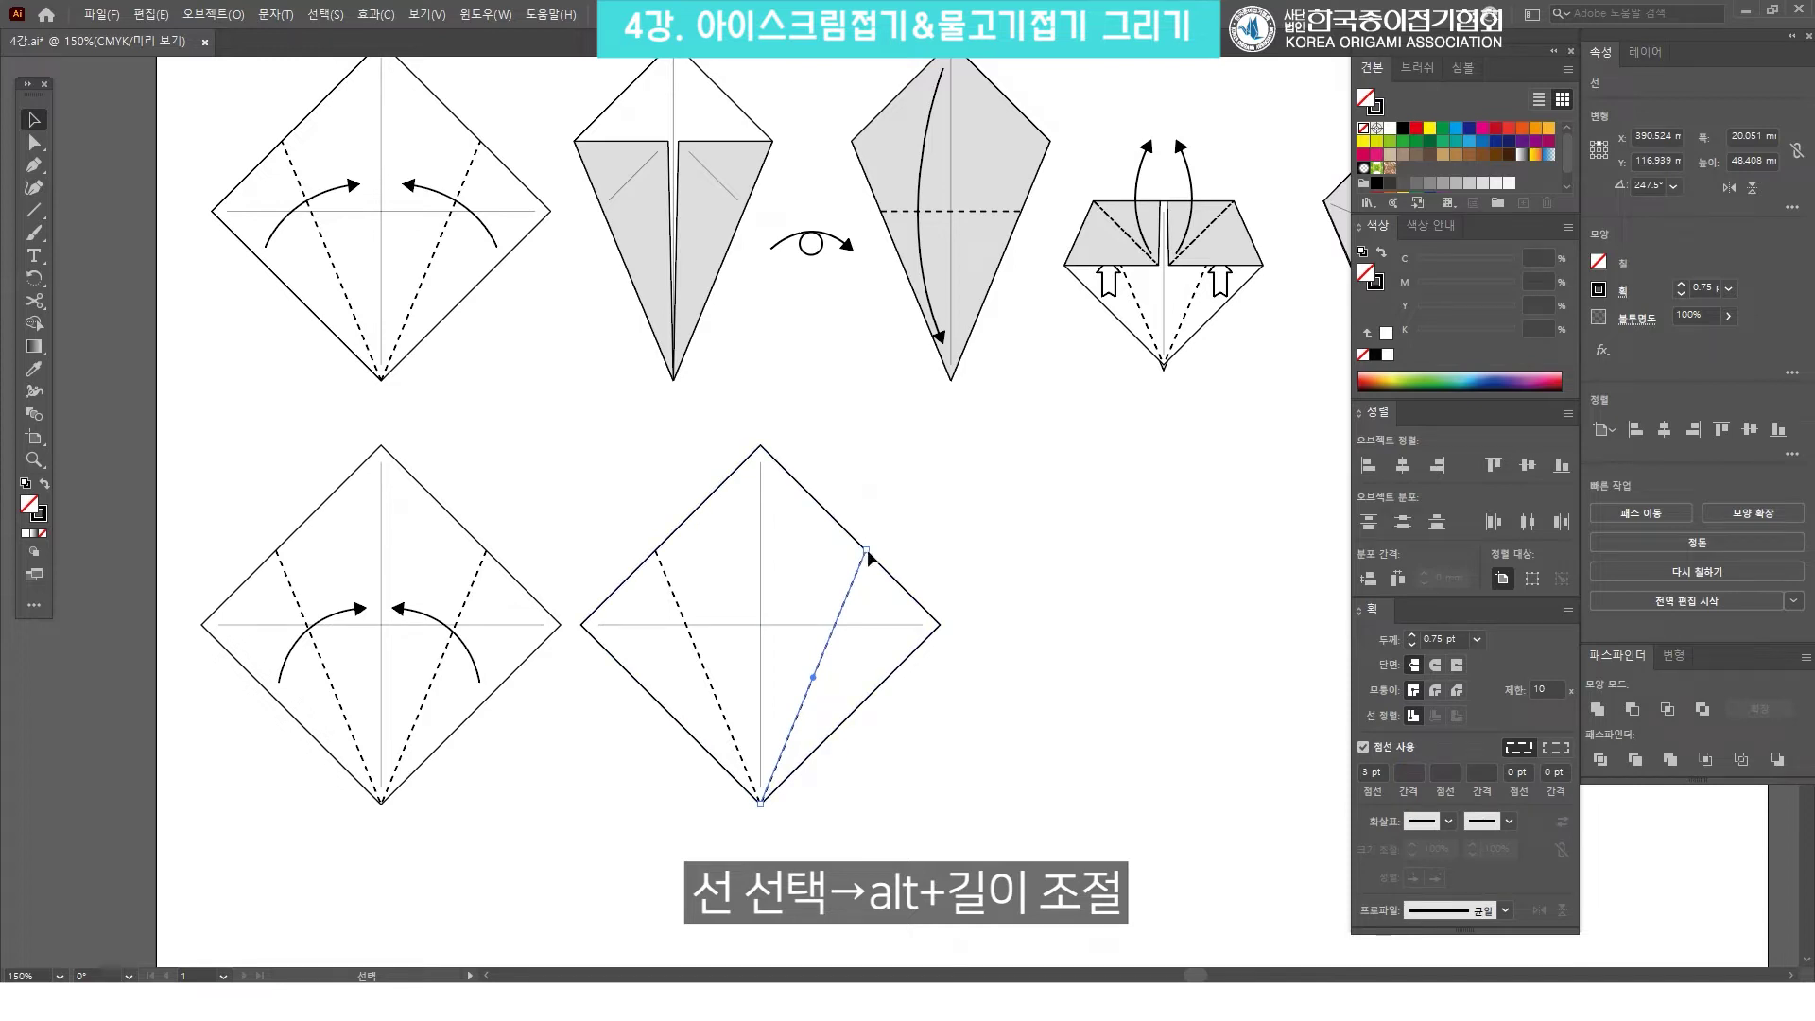
{"action": "left_click_drag", "start_coordinate": [868, 552], "coordinate": [884, 505]}
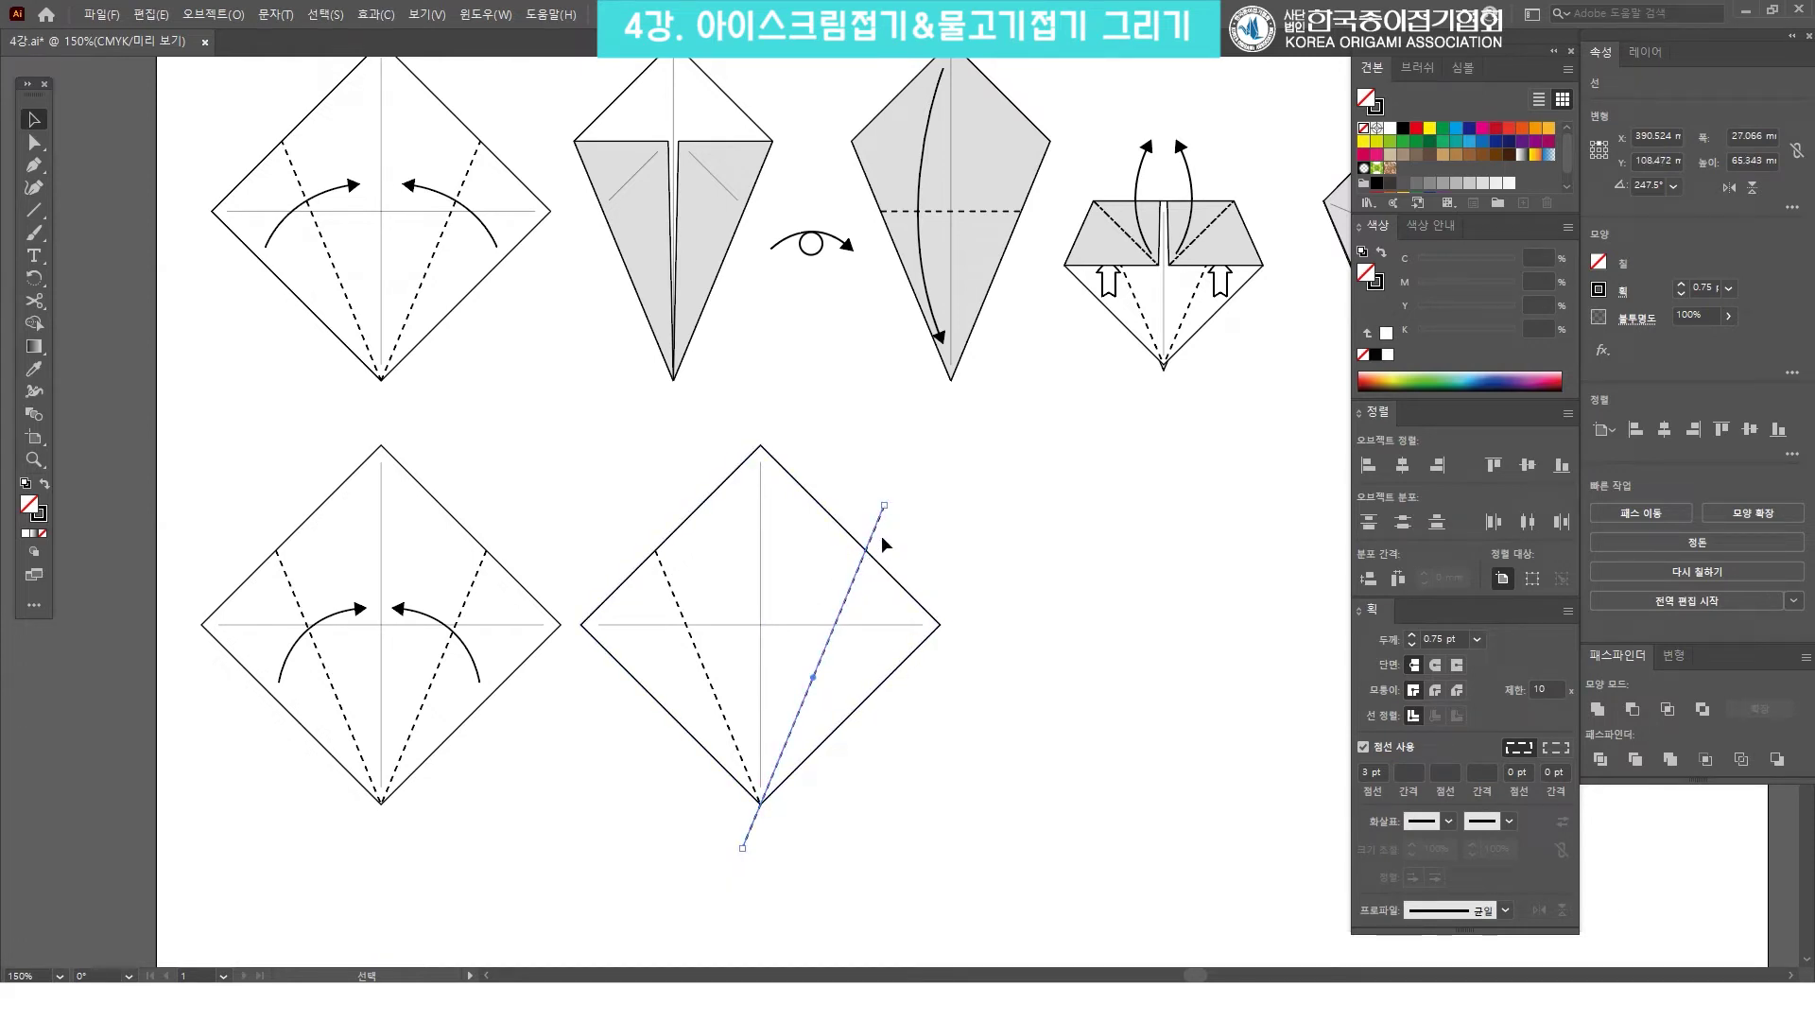
{"action": "left_click", "coordinate": [656, 553]}
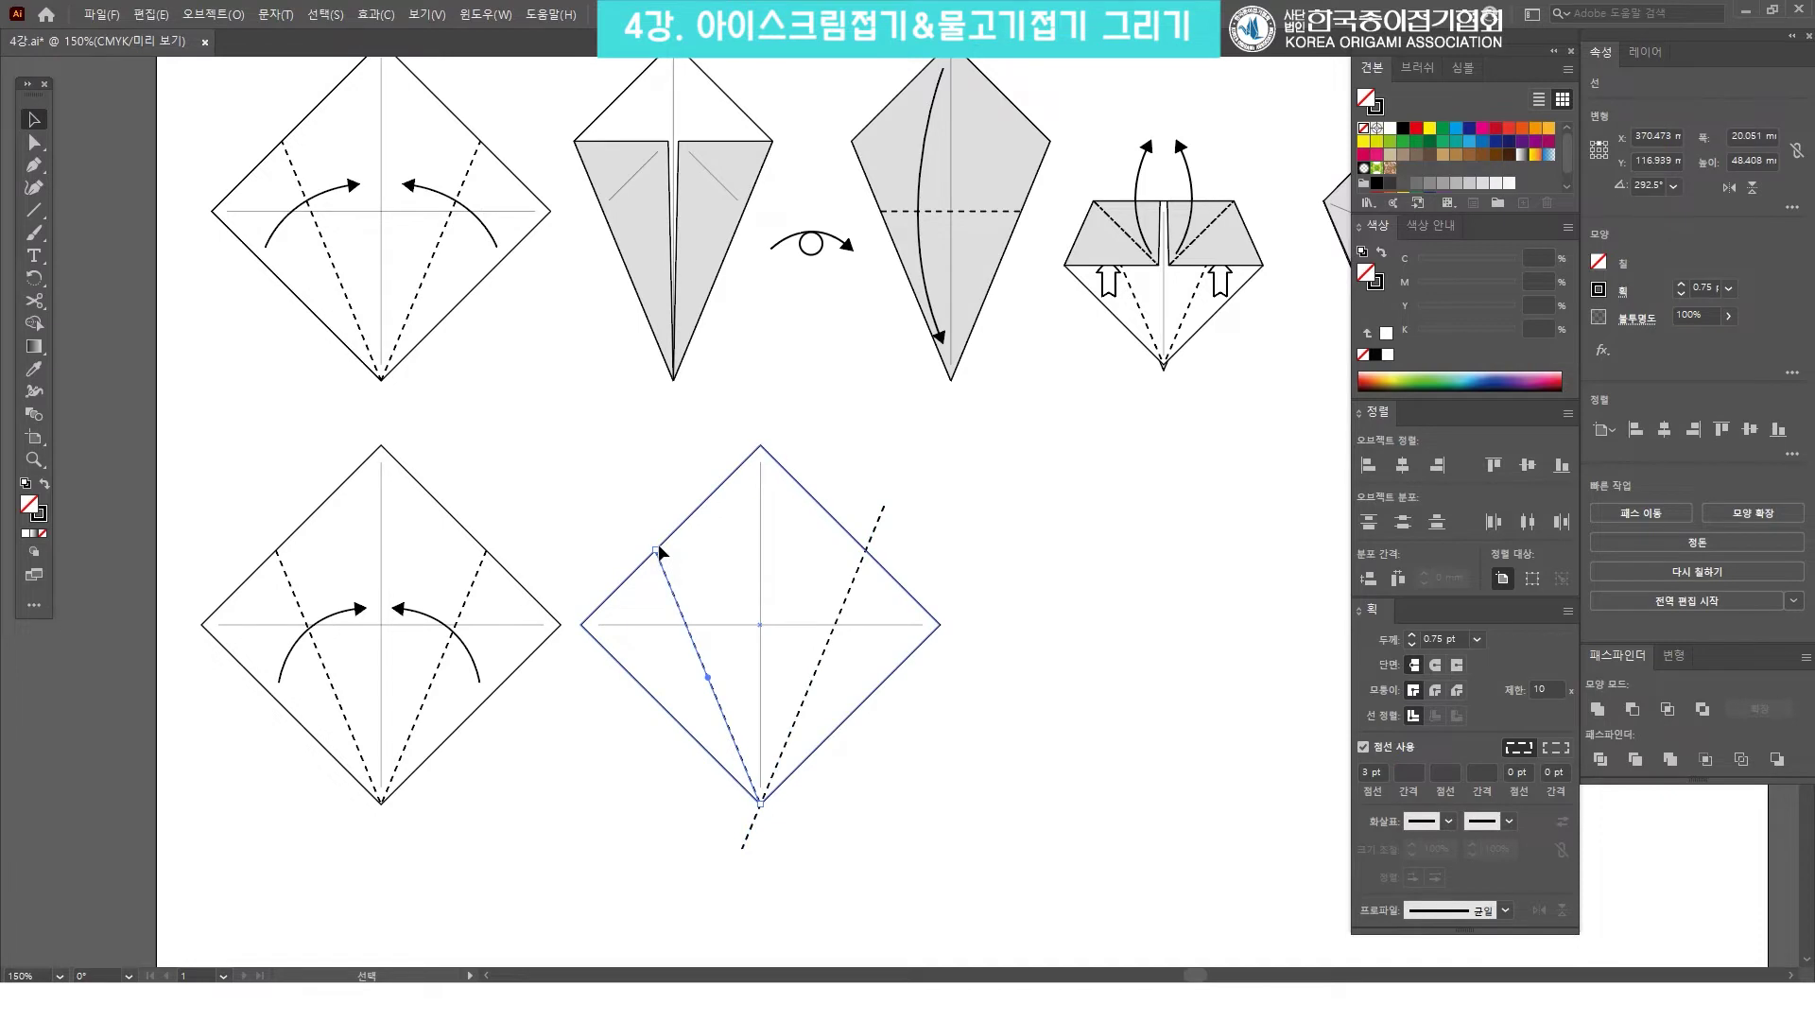
{"action": "left_click_drag", "start_coordinate": [659, 557], "coordinate": [635, 502]}
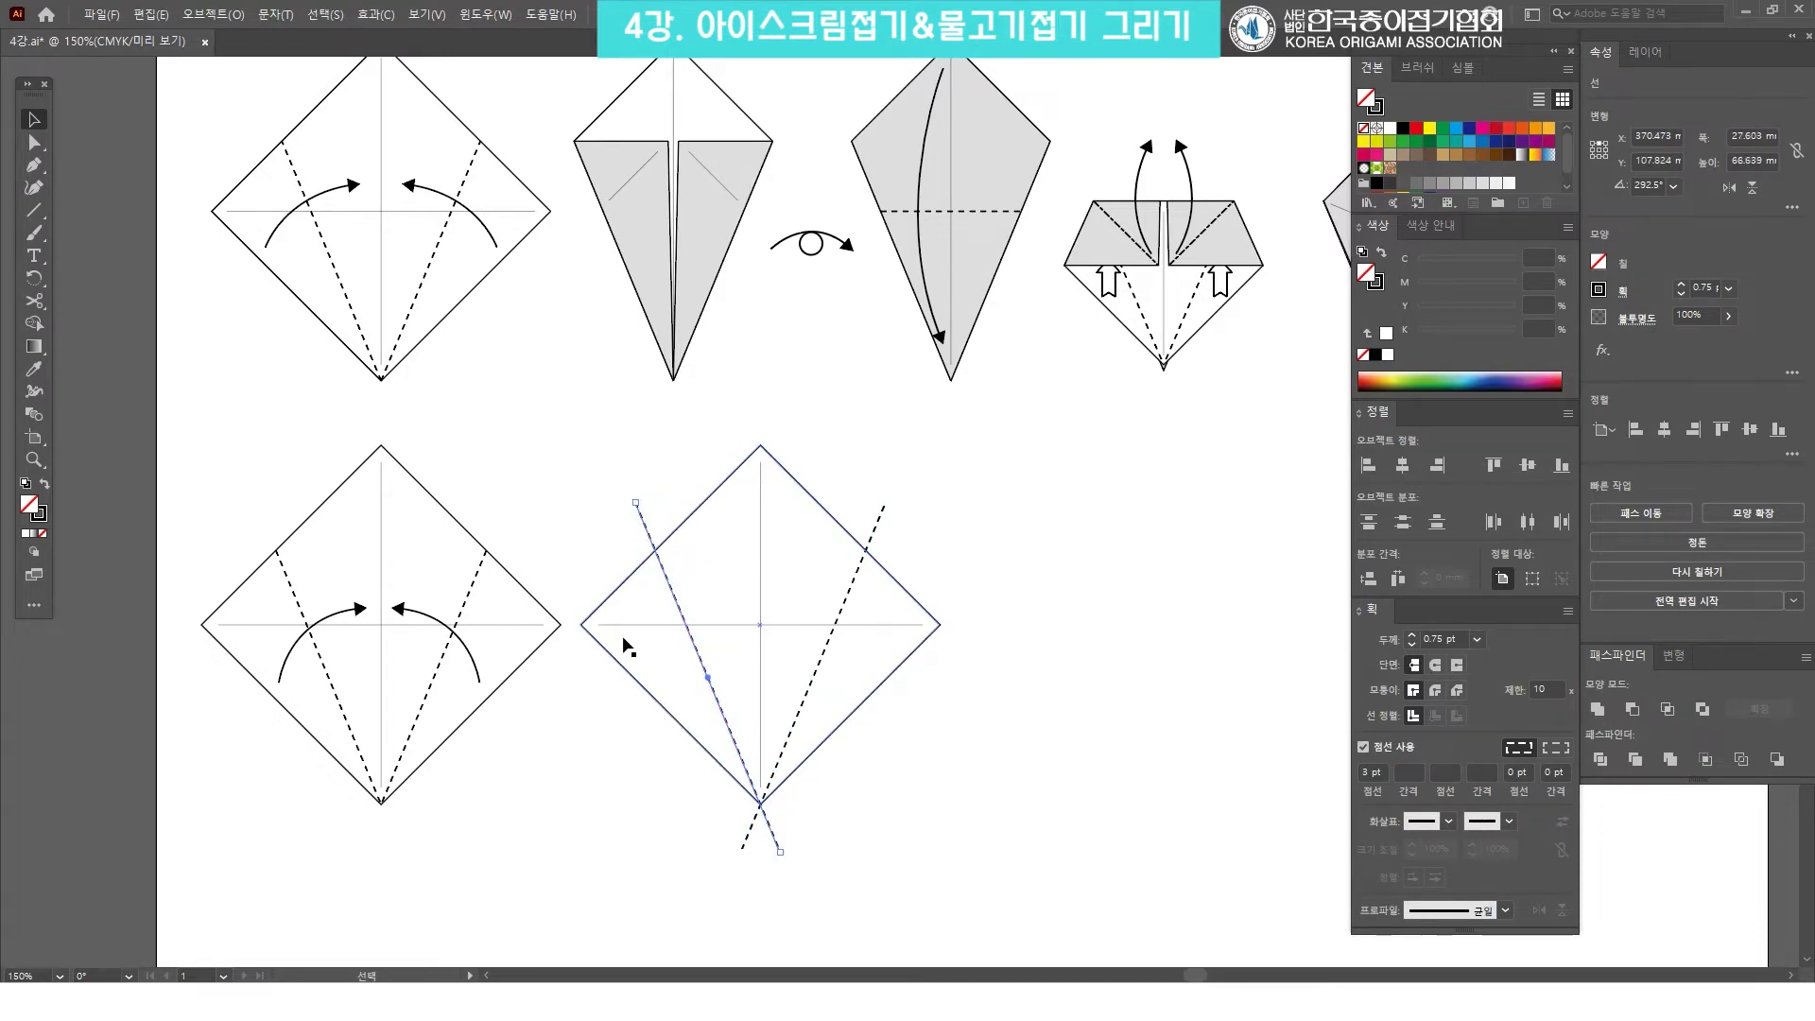
{"action": "left_click", "coordinate": [1042, 508]}
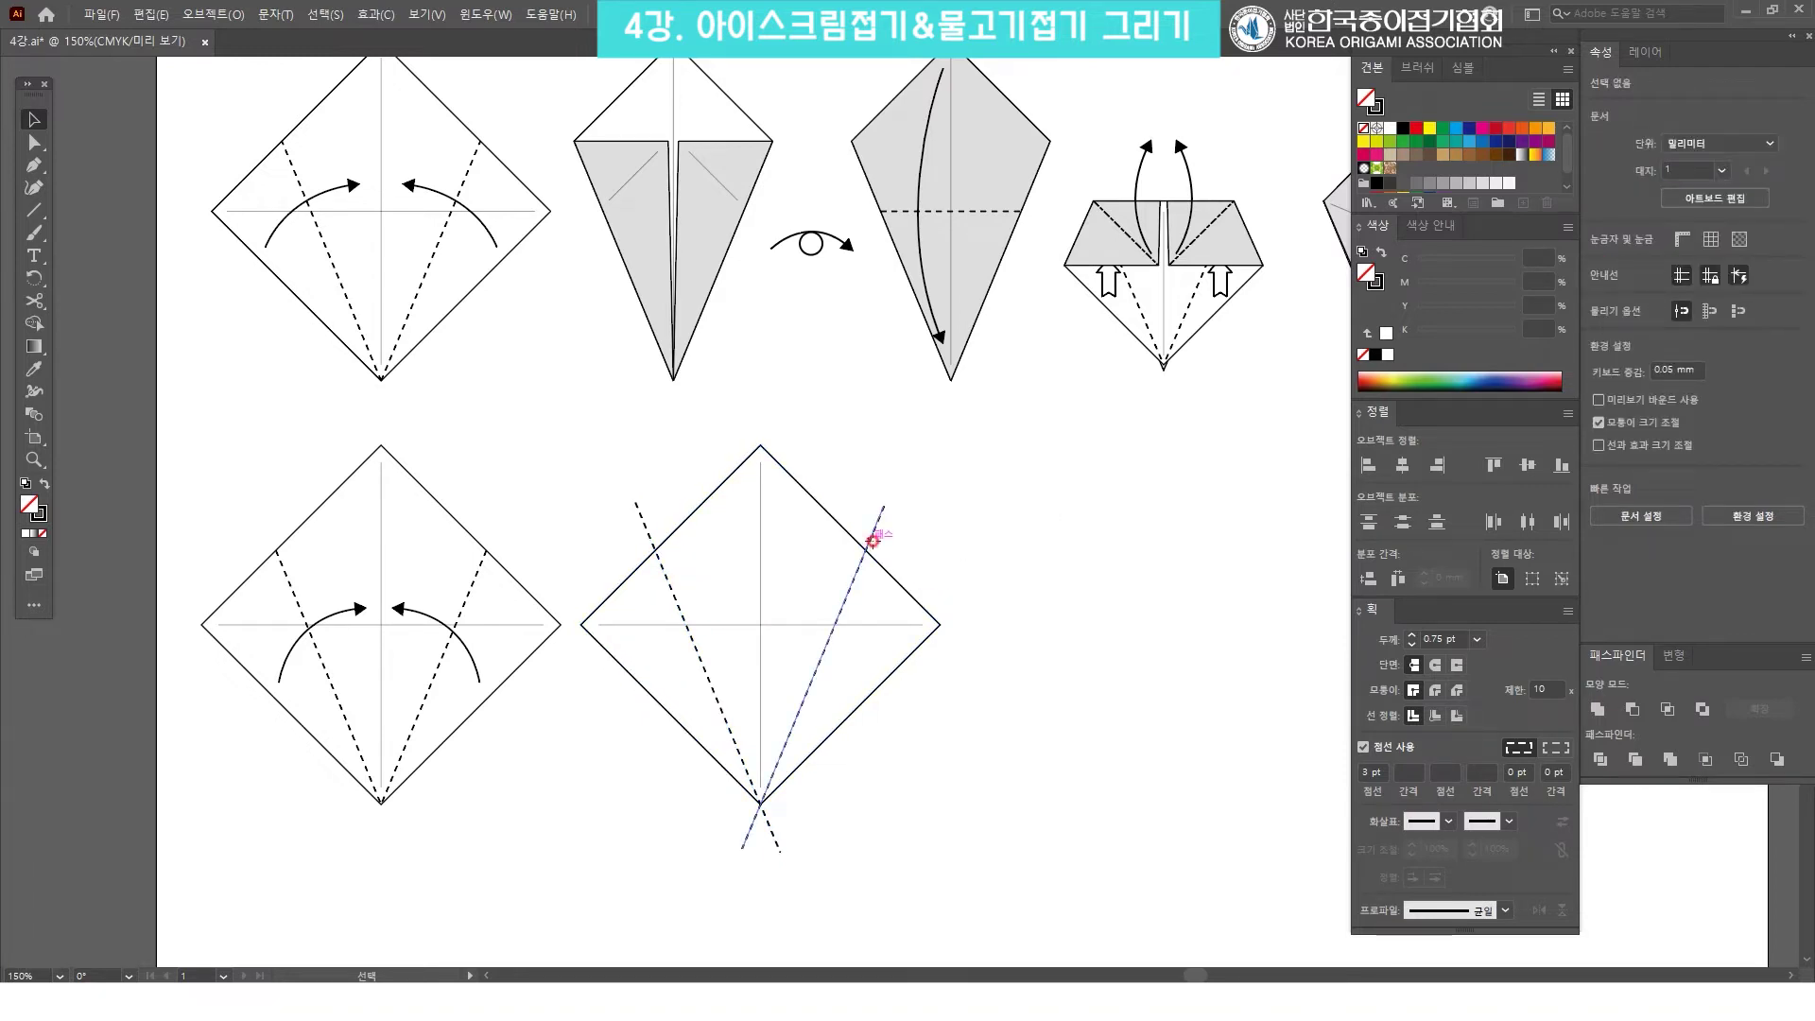
Split the duplicated diamond along its two dashed lines with Pathfinder Divide and ungroup the resulting pieces.
{"action": "left_click", "coordinate": [871, 539]}
{"action": "left_click", "coordinate": [639, 511], "text": "shift"}
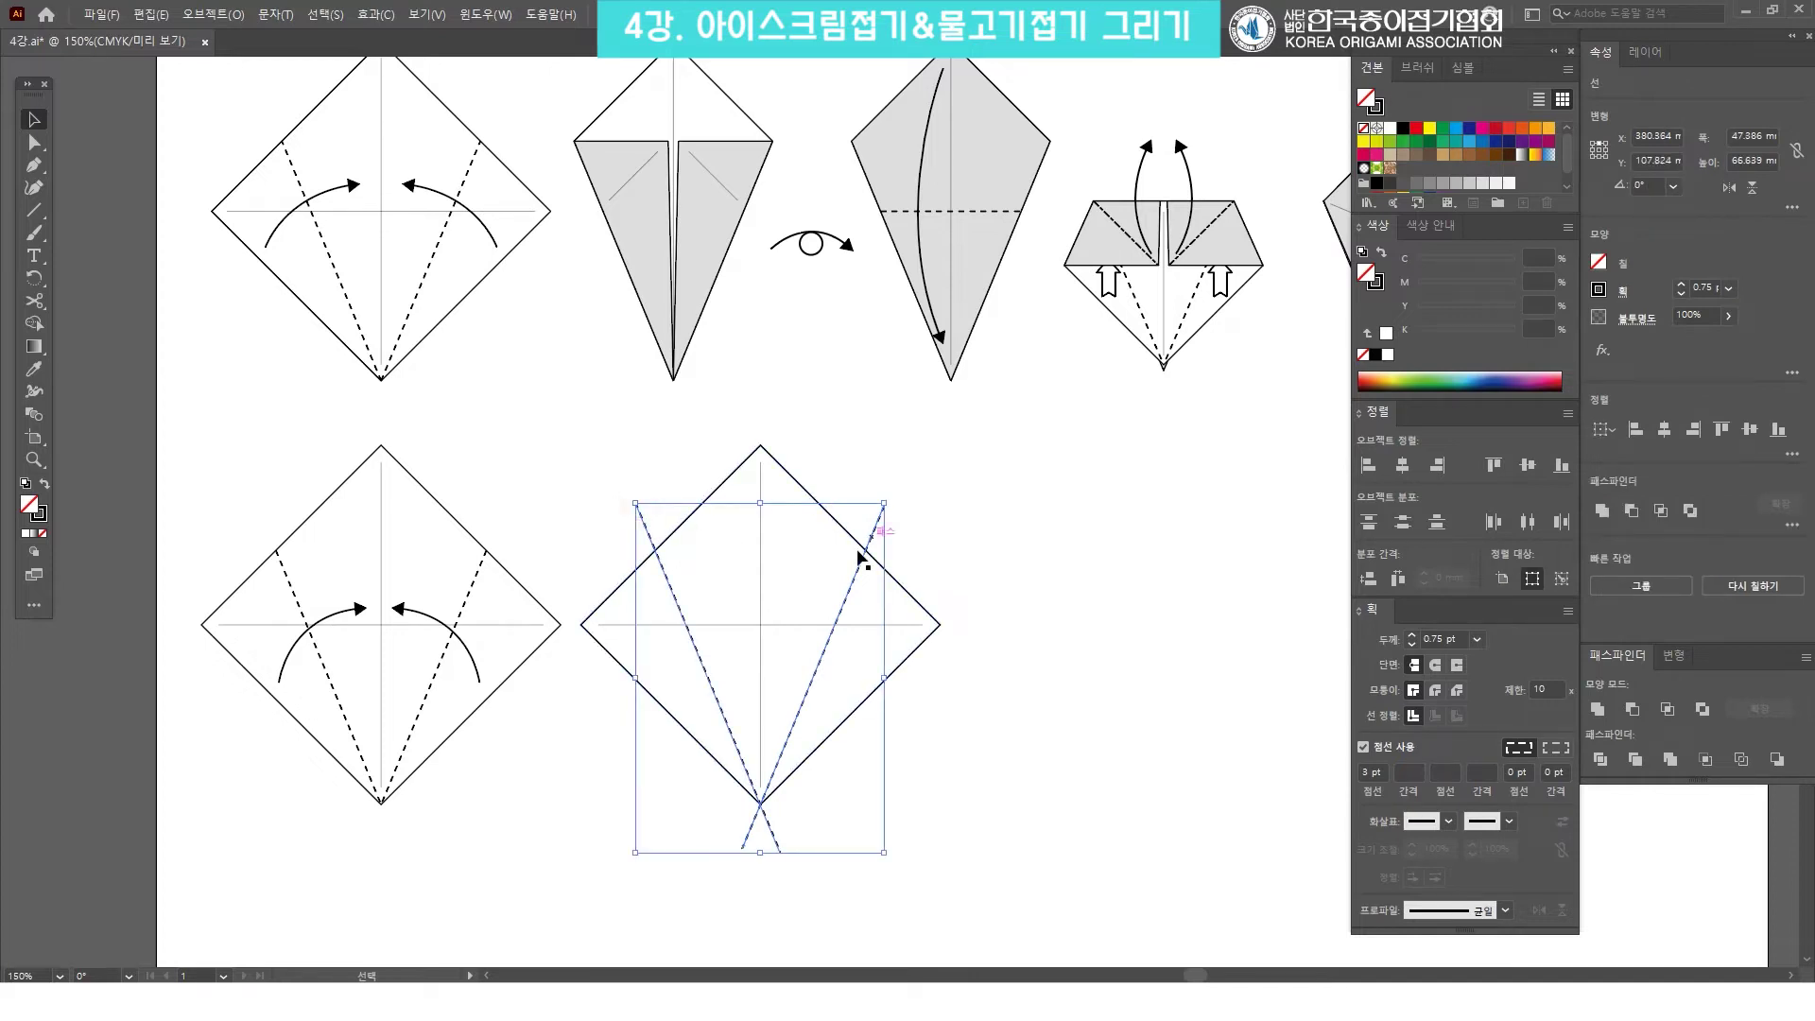
{"action": "left_click", "coordinate": [817, 535], "text": "shift"}
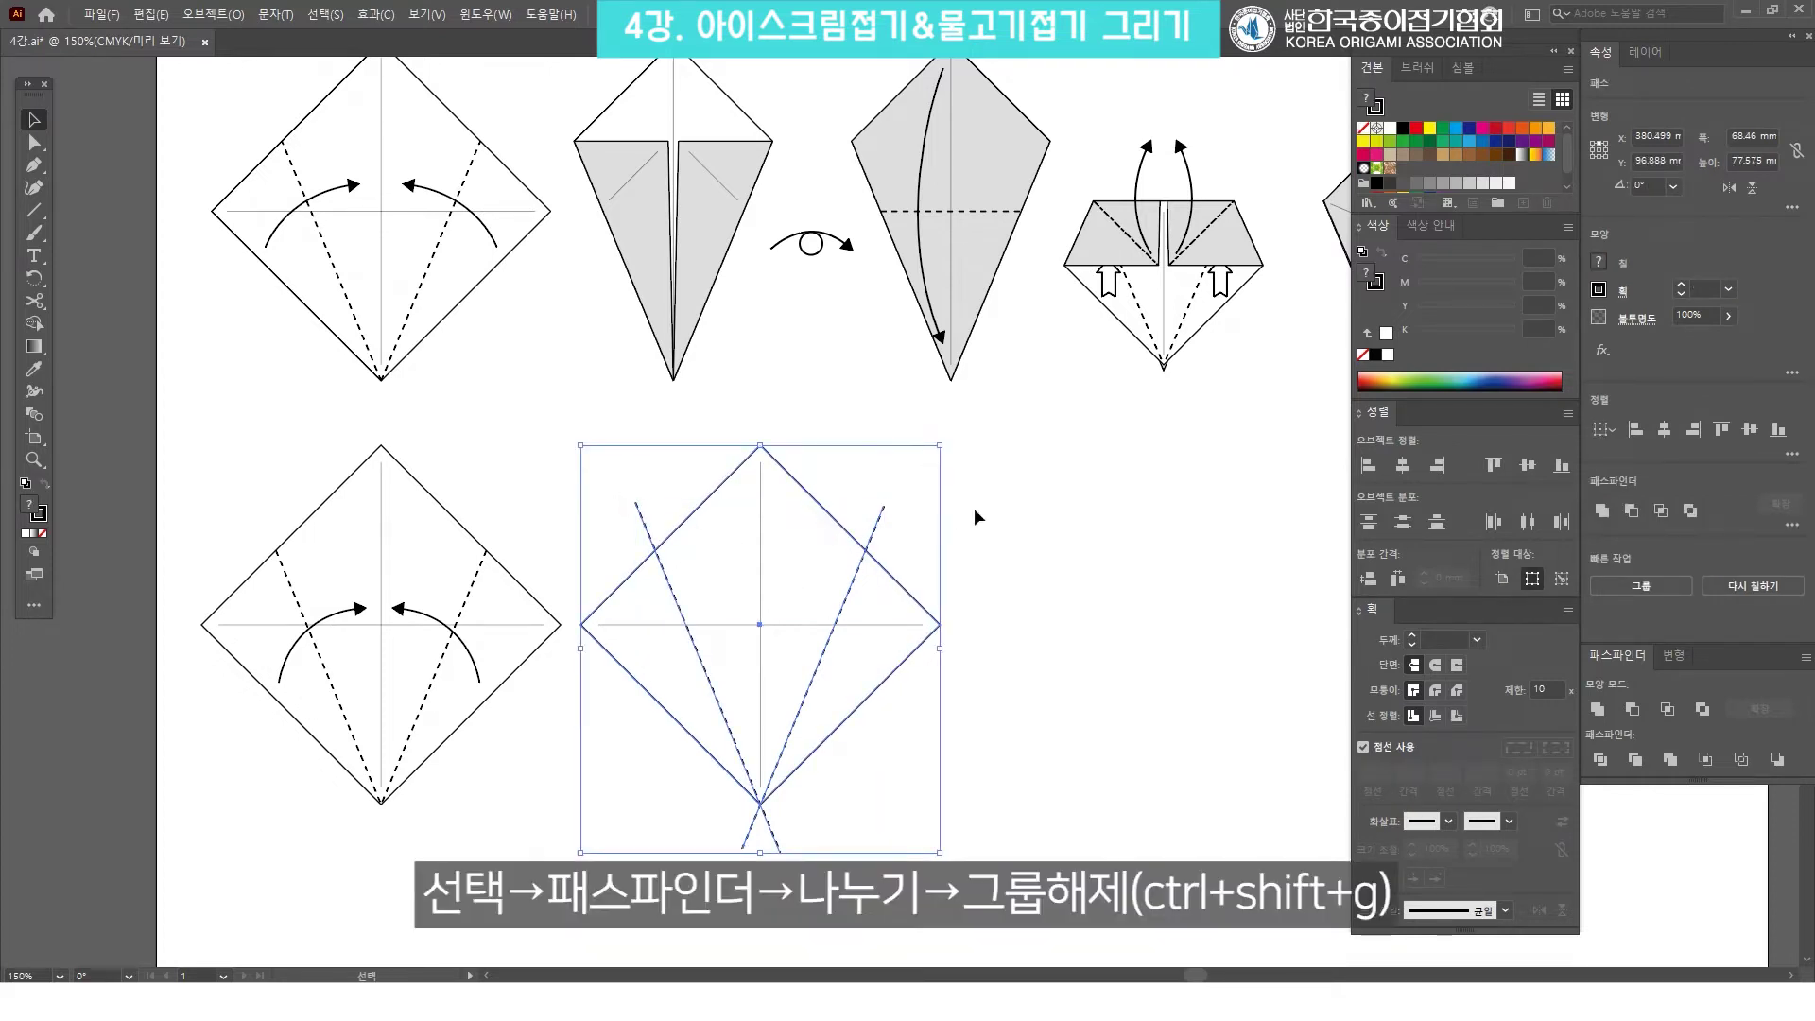
{"action": "left_click", "coordinate": [1599, 761]}
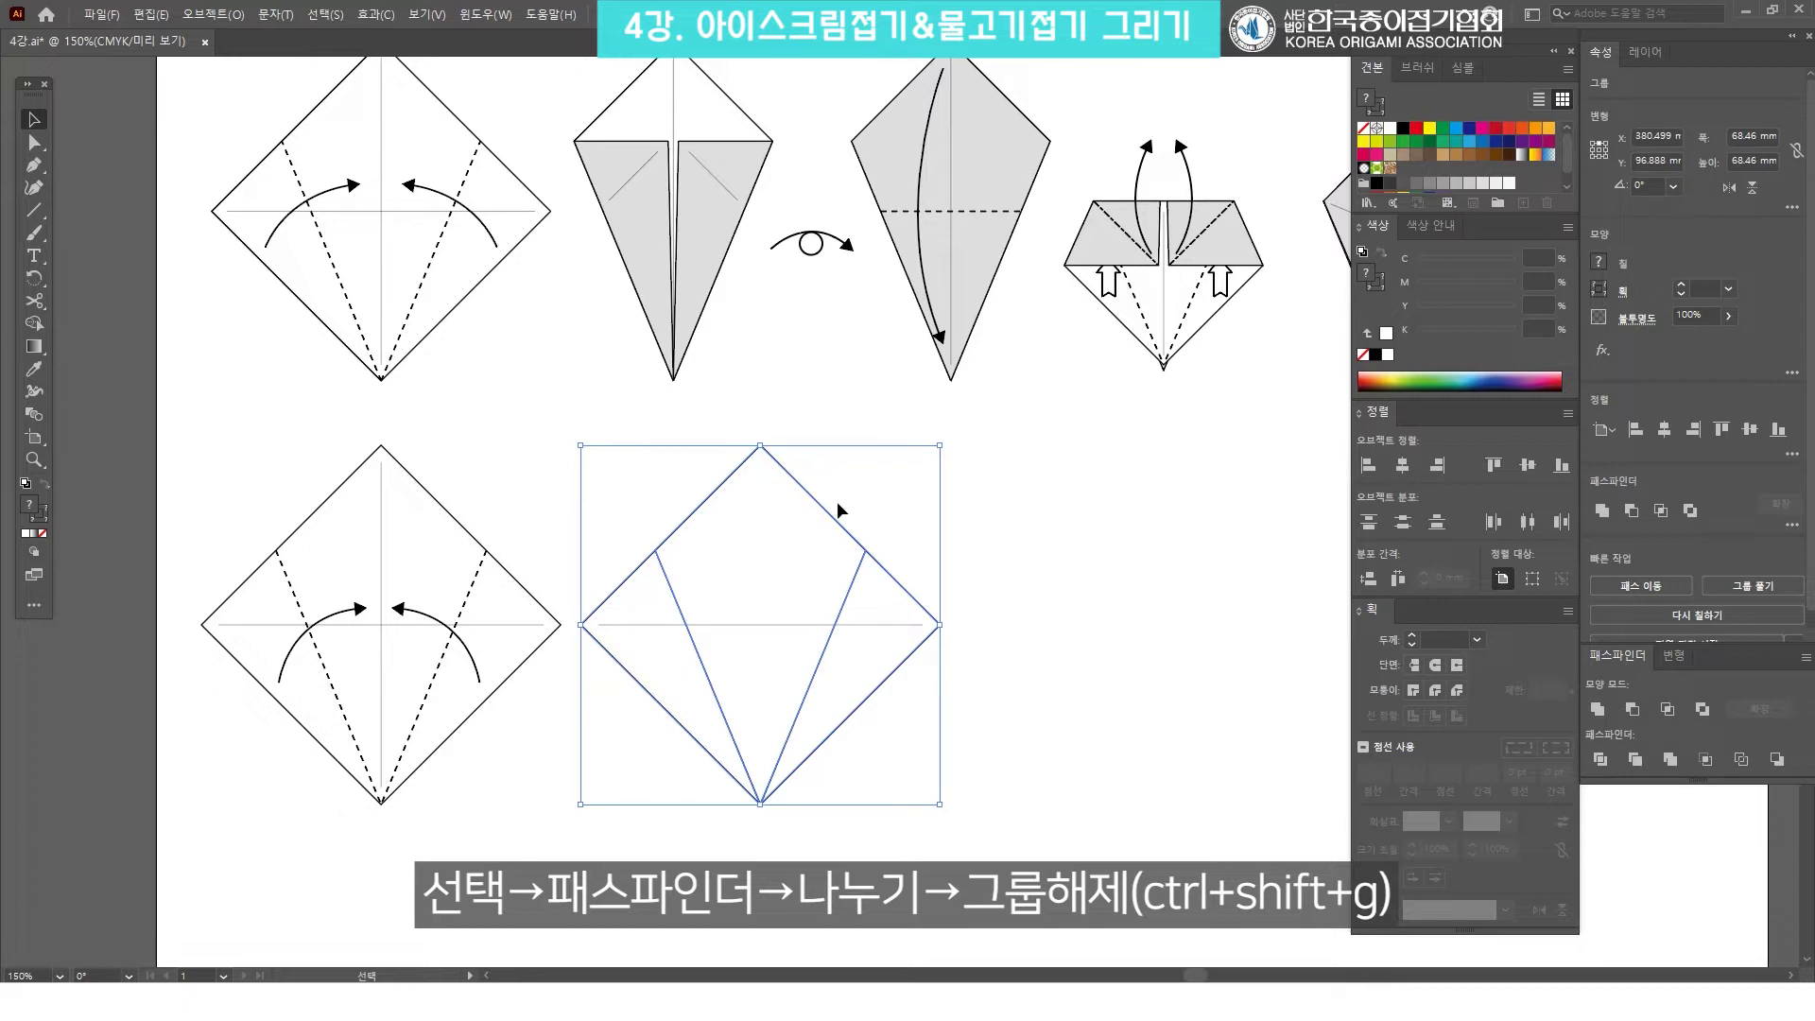
{"action": "left_click", "coordinate": [1079, 510]}
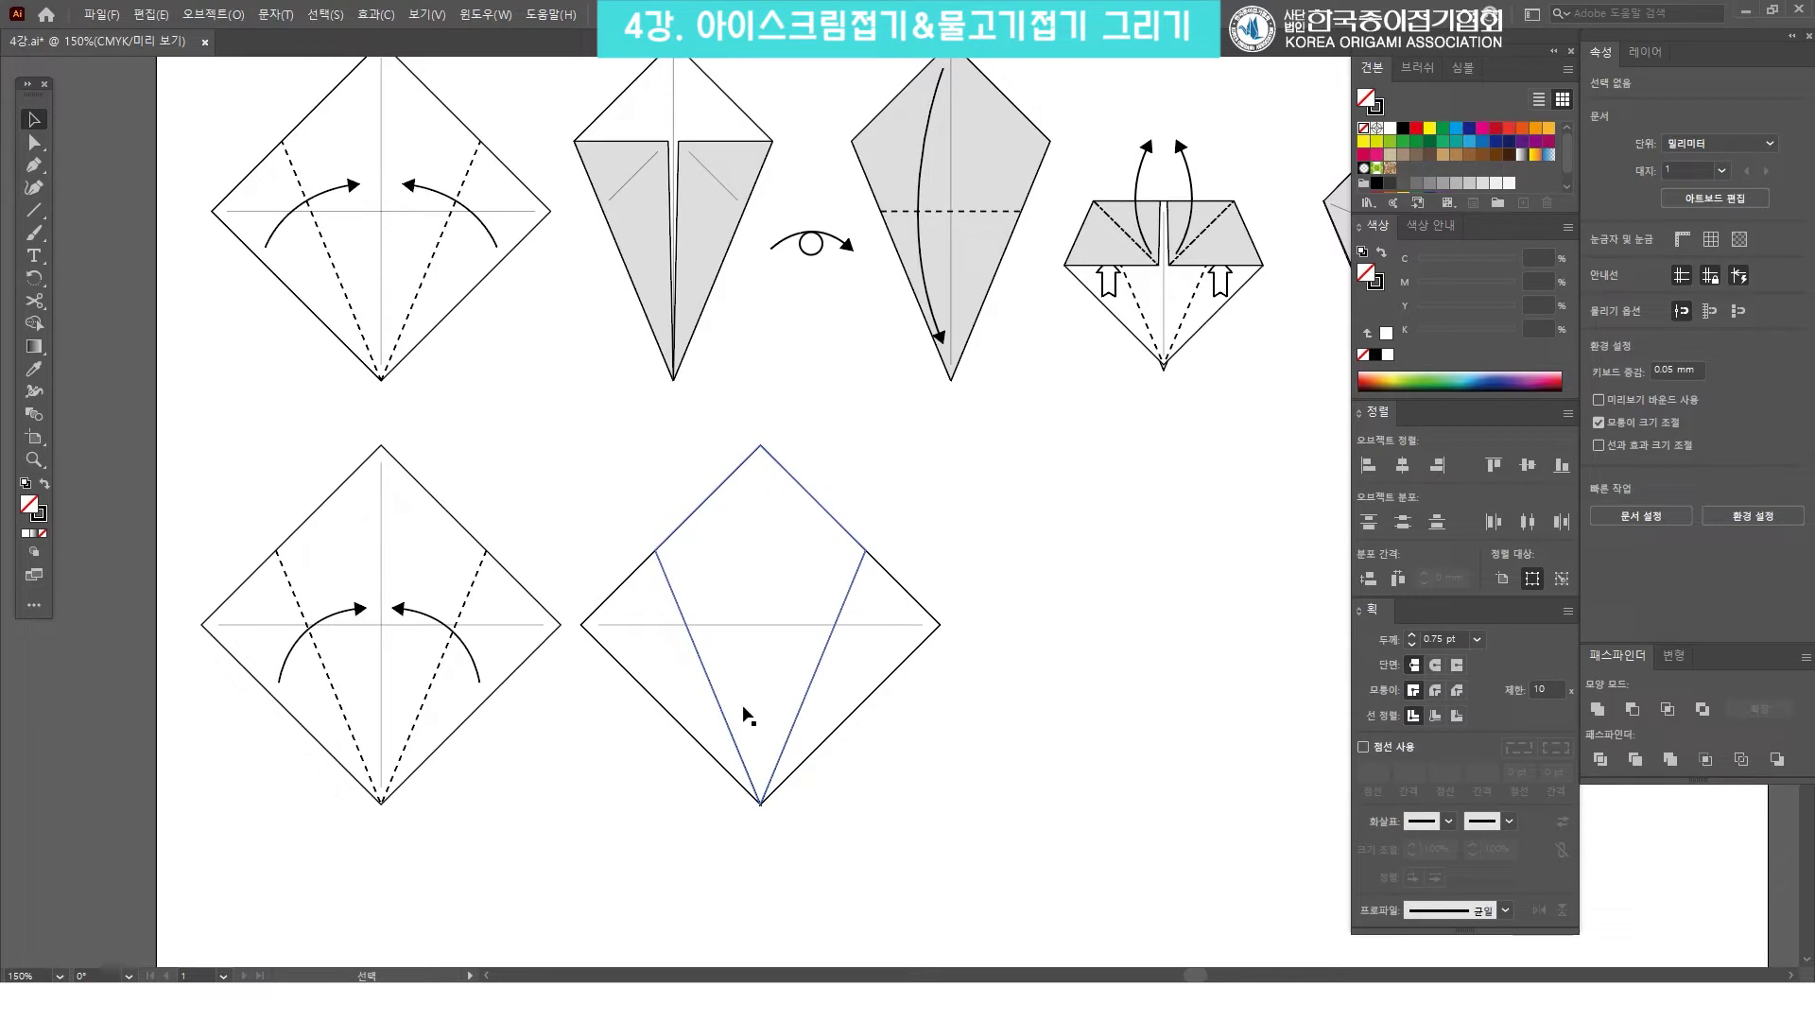
Send the central kite-shaped piece of the divided diamond to the back, behind the crease lines.
{"action": "left_click", "coordinate": [812, 500]}
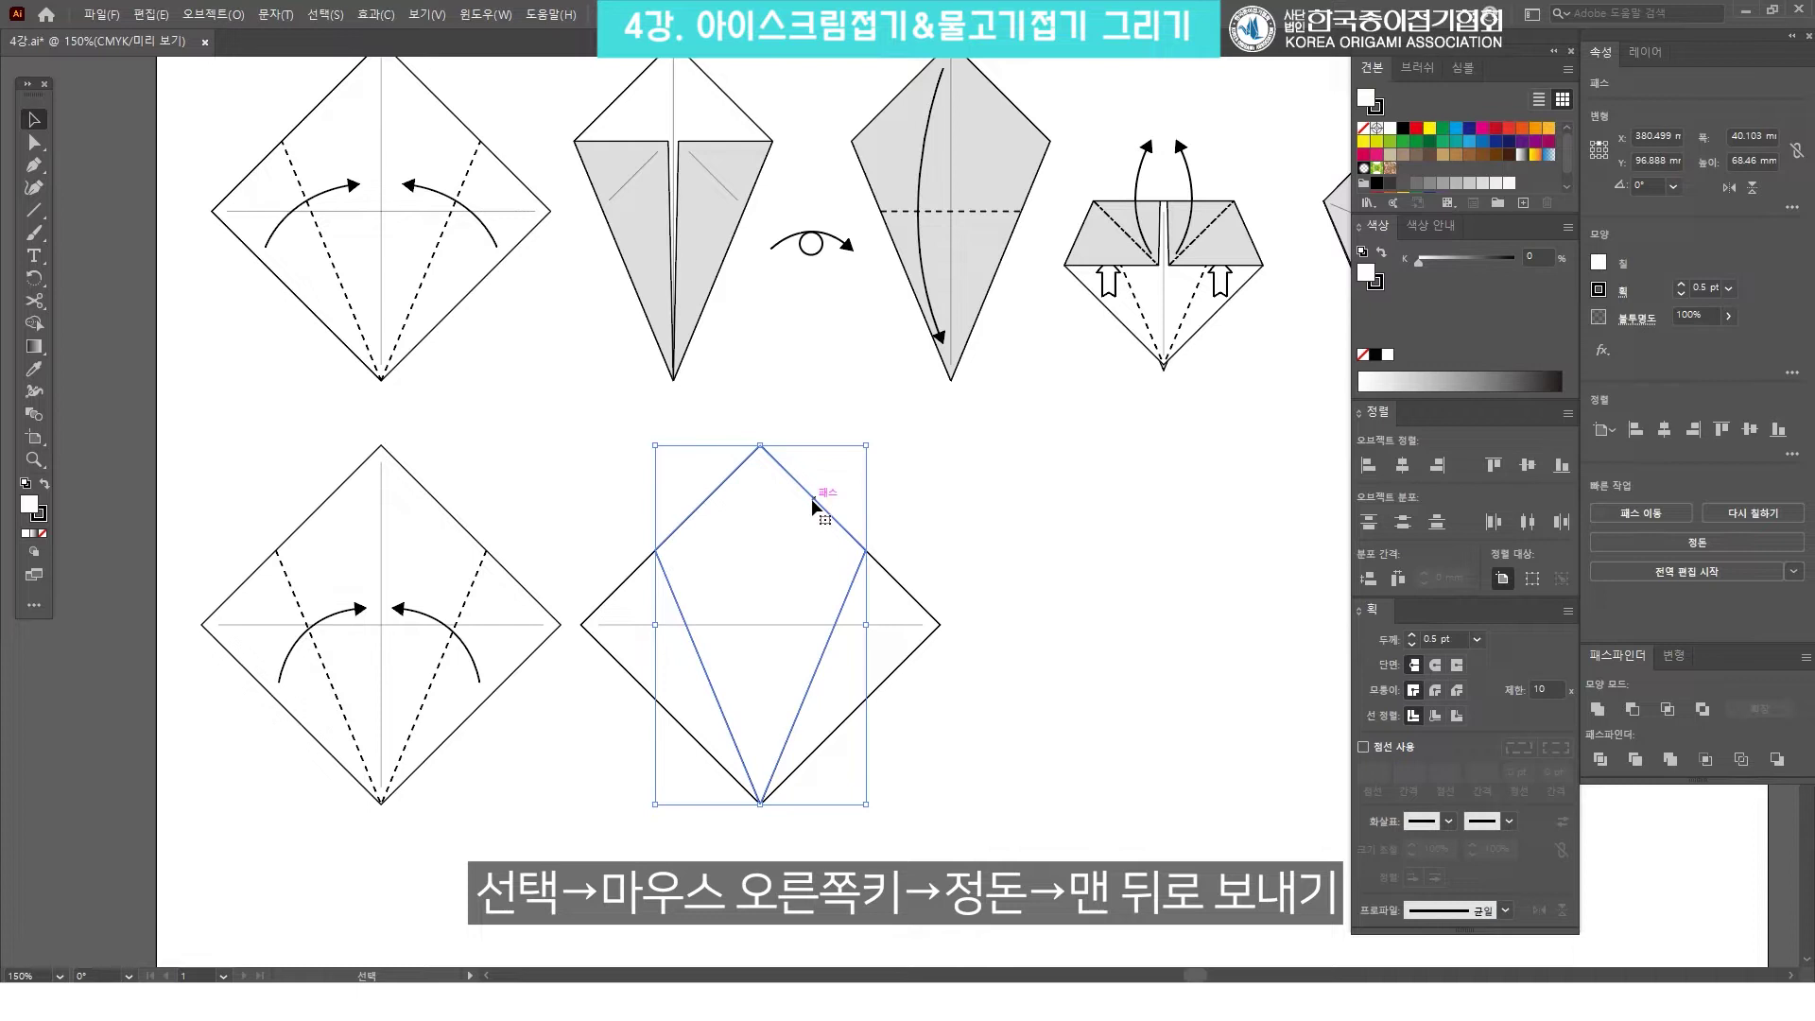
{"action": "right_click", "coordinate": [811, 497]}
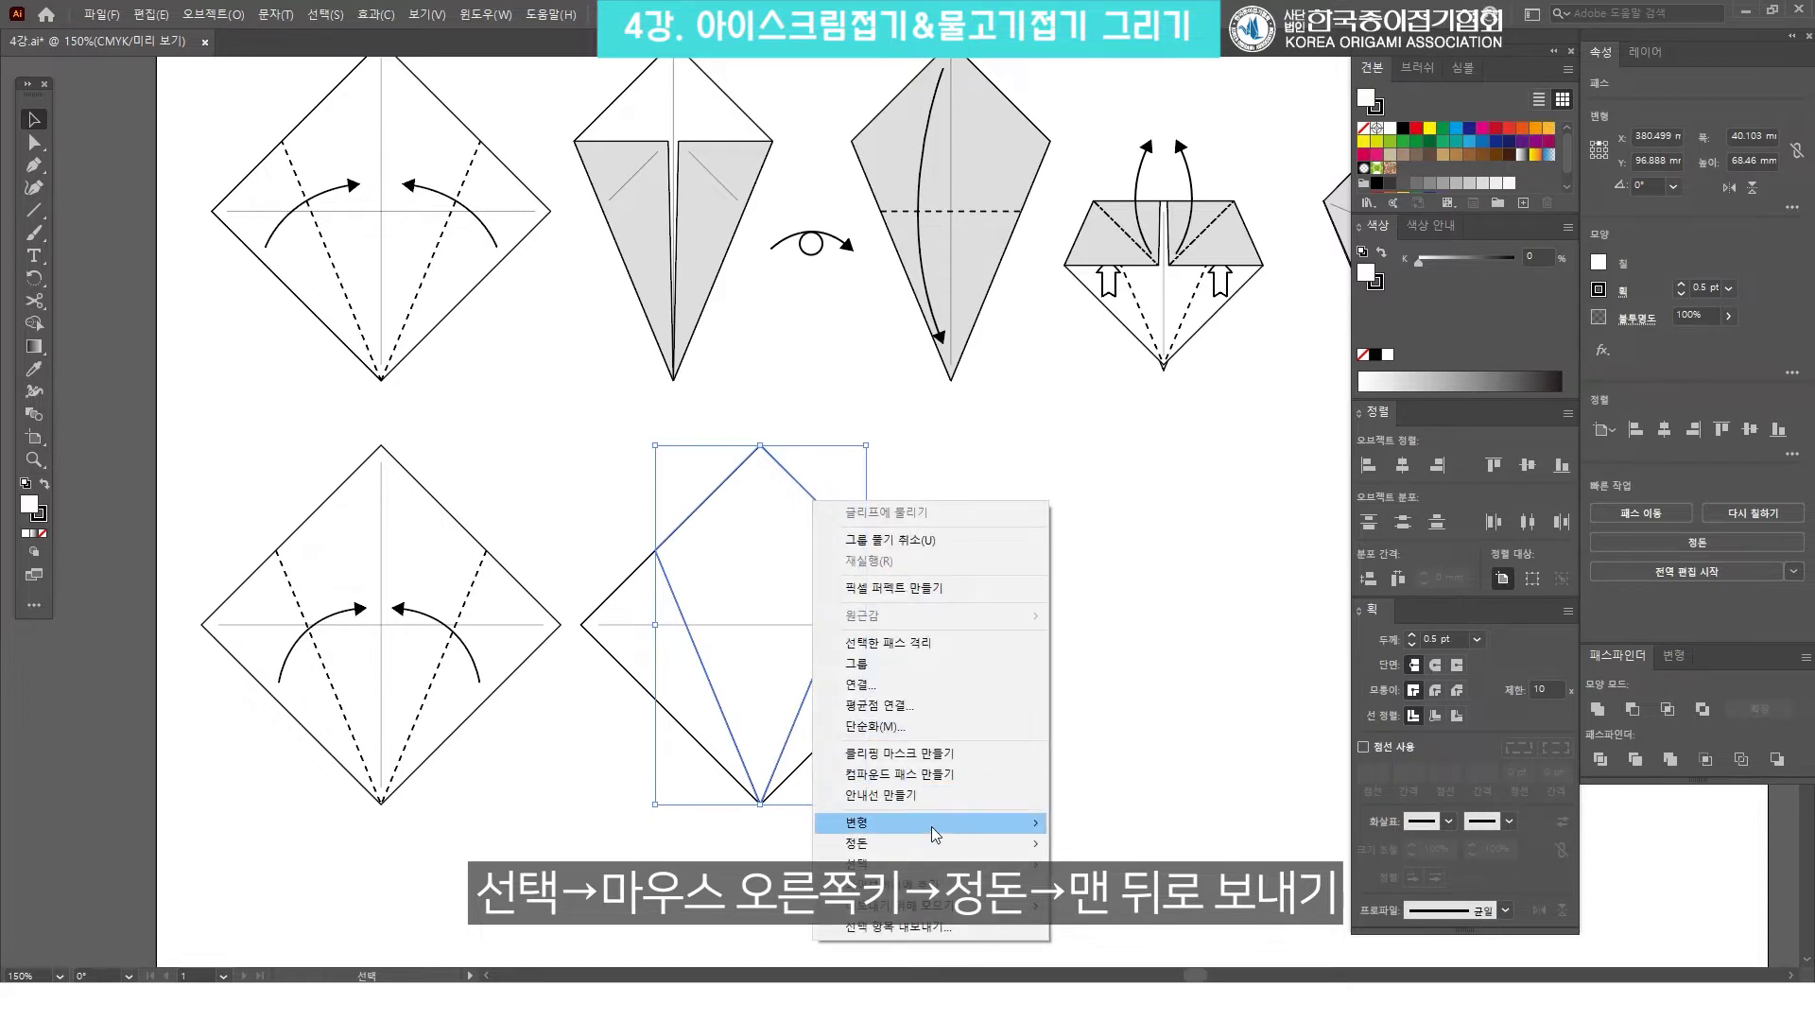
{"action": "mouse_move", "coordinate": [931, 843]}
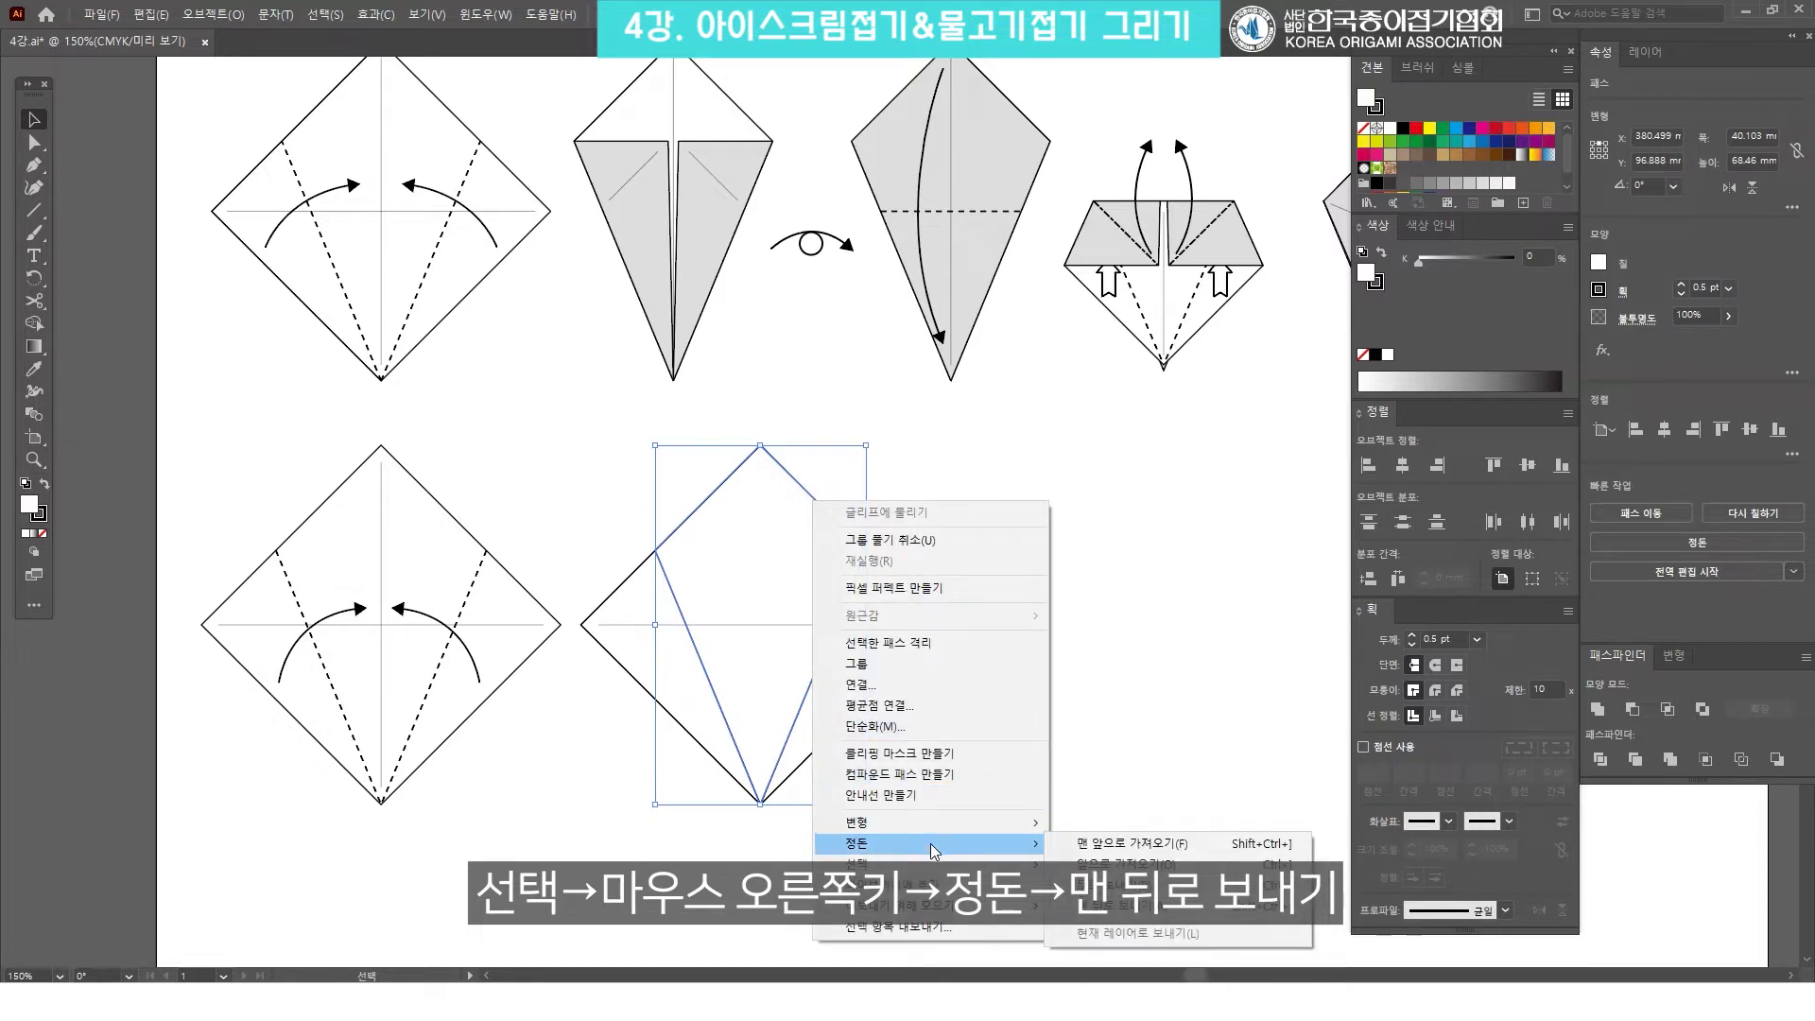
{"action": "left_click", "coordinate": [1113, 907]}
{"action": "left_click", "coordinate": [1109, 619]}
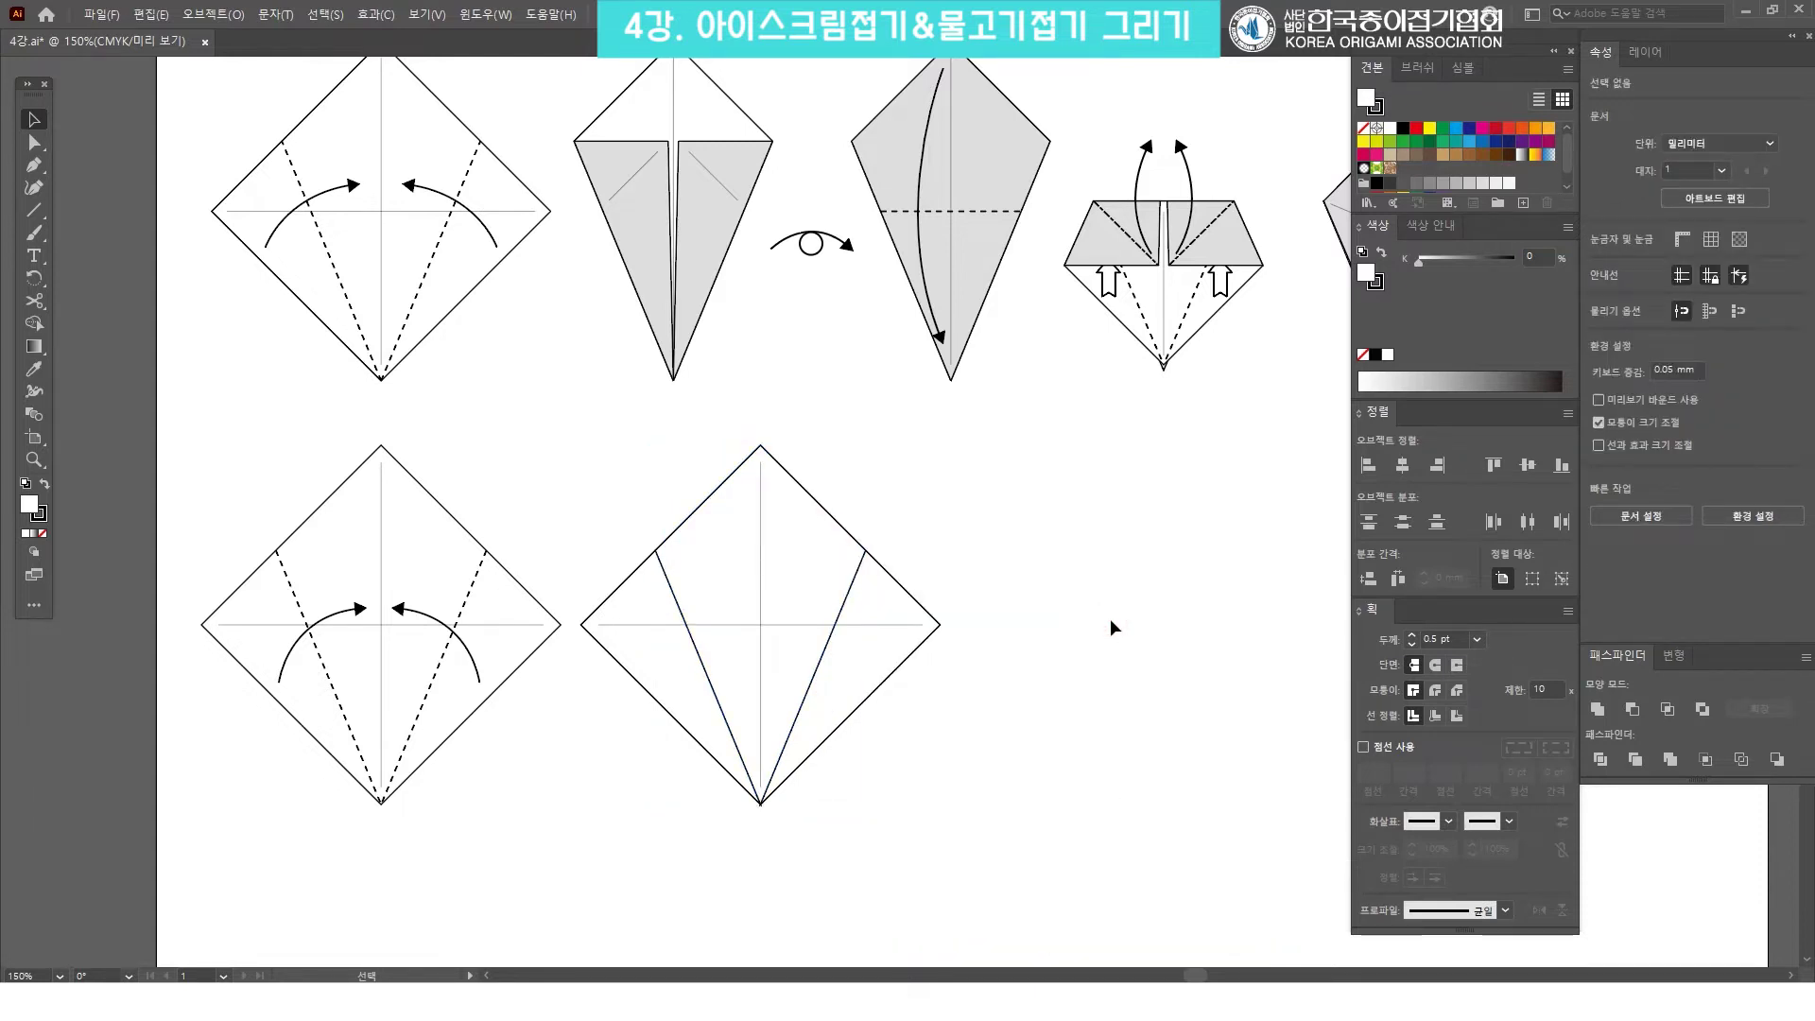
{"action": "left_click", "coordinate": [854, 567]}
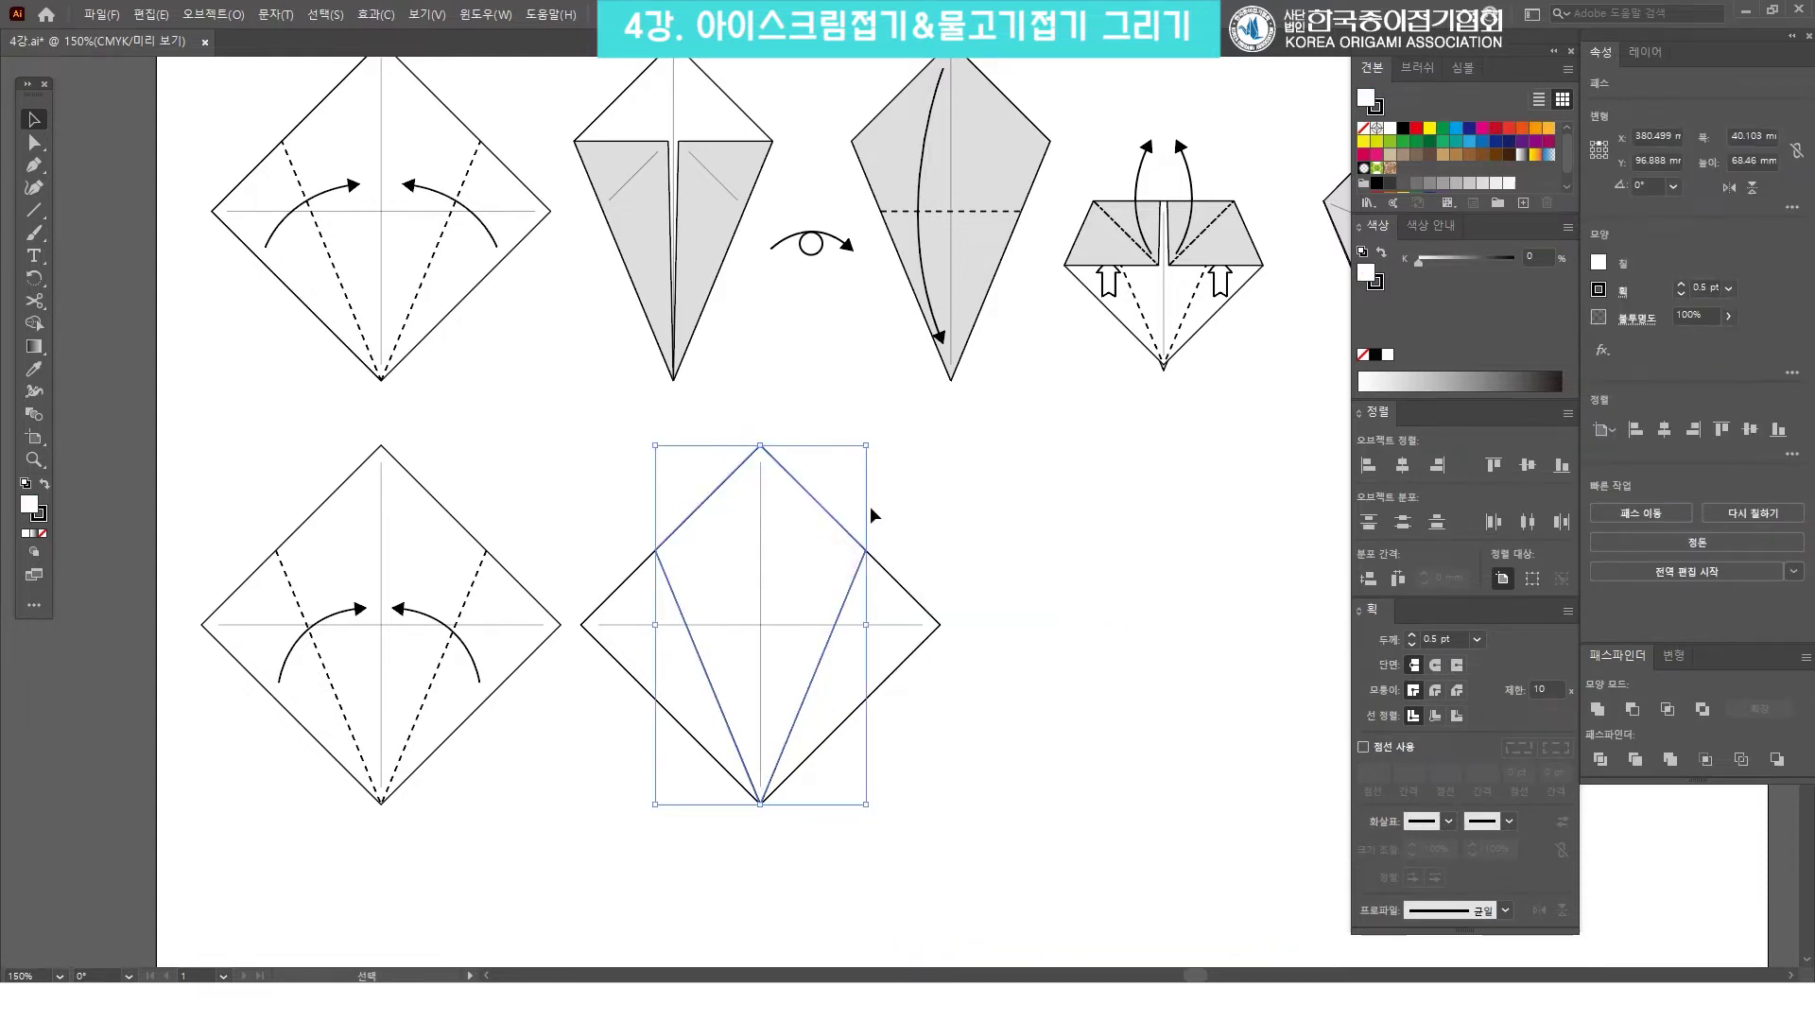
{"action": "left_click", "coordinate": [945, 520]}
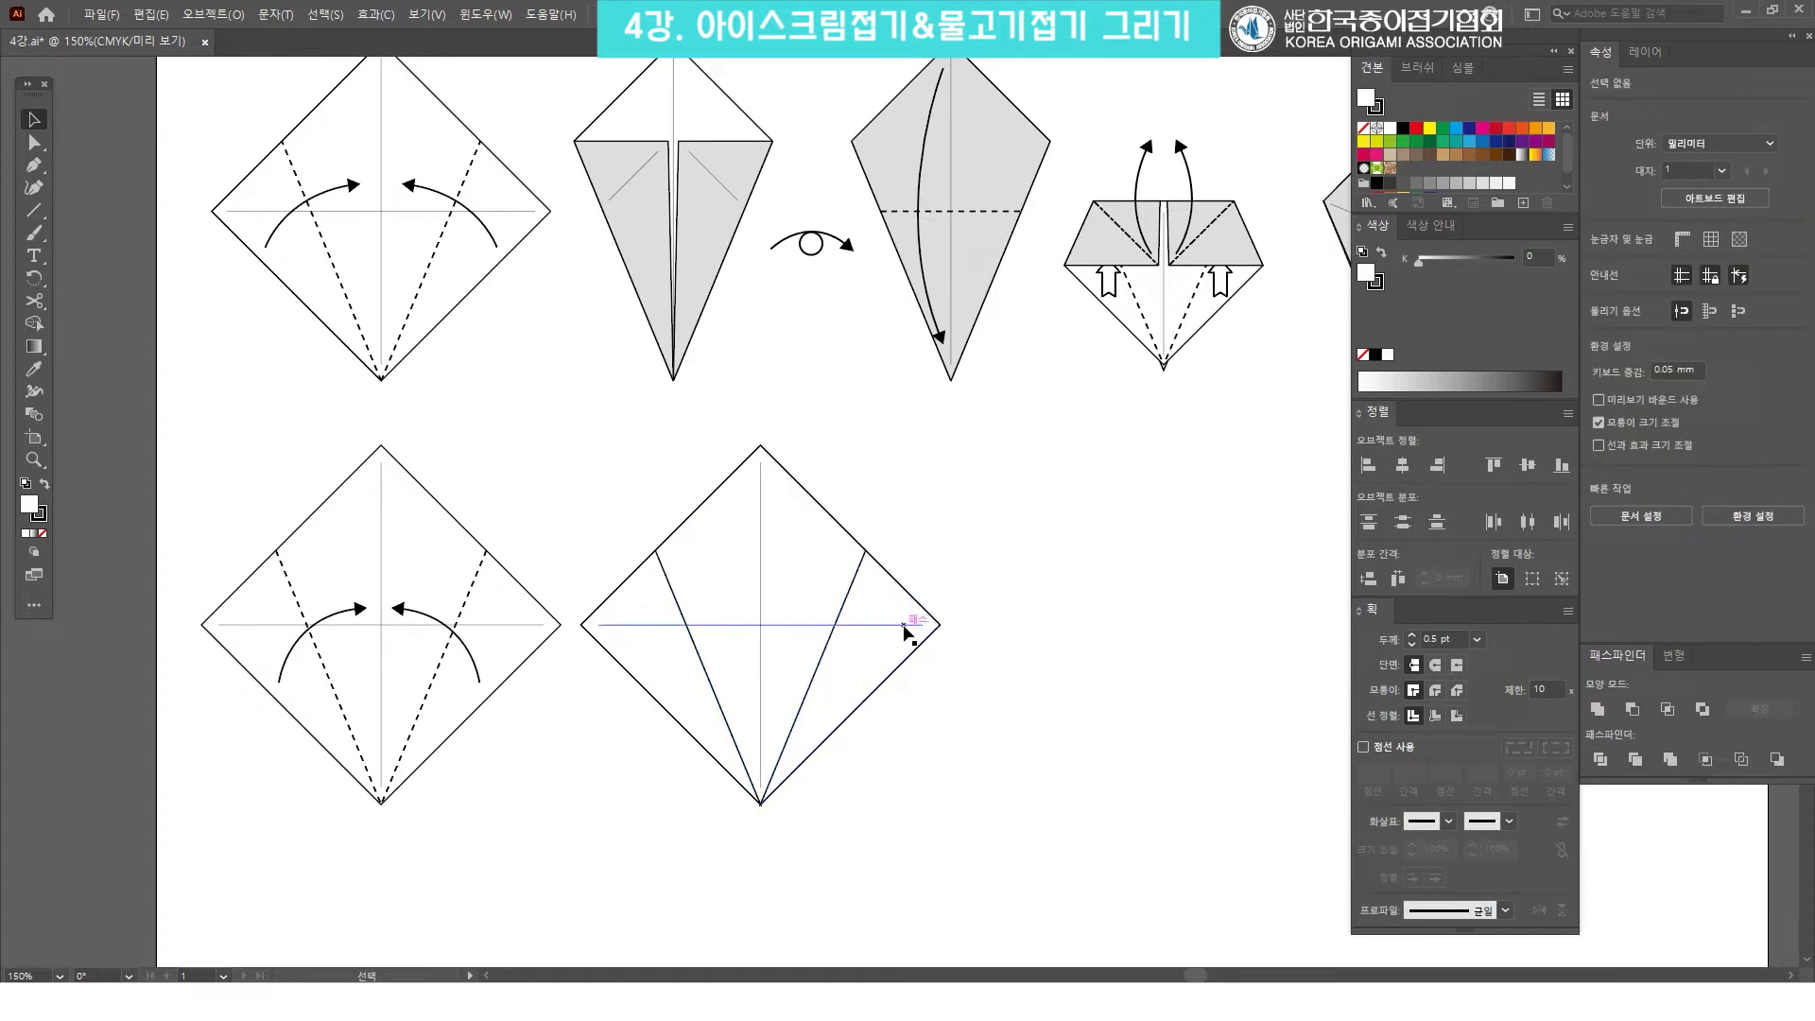
Move the right and left side triangles outward, away from the central kite piece.
{"action": "left_click_drag", "start_coordinate": [879, 668], "coordinate": [942, 679]}
{"action": "left_click_drag", "start_coordinate": [696, 681], "coordinate": [665, 681]}
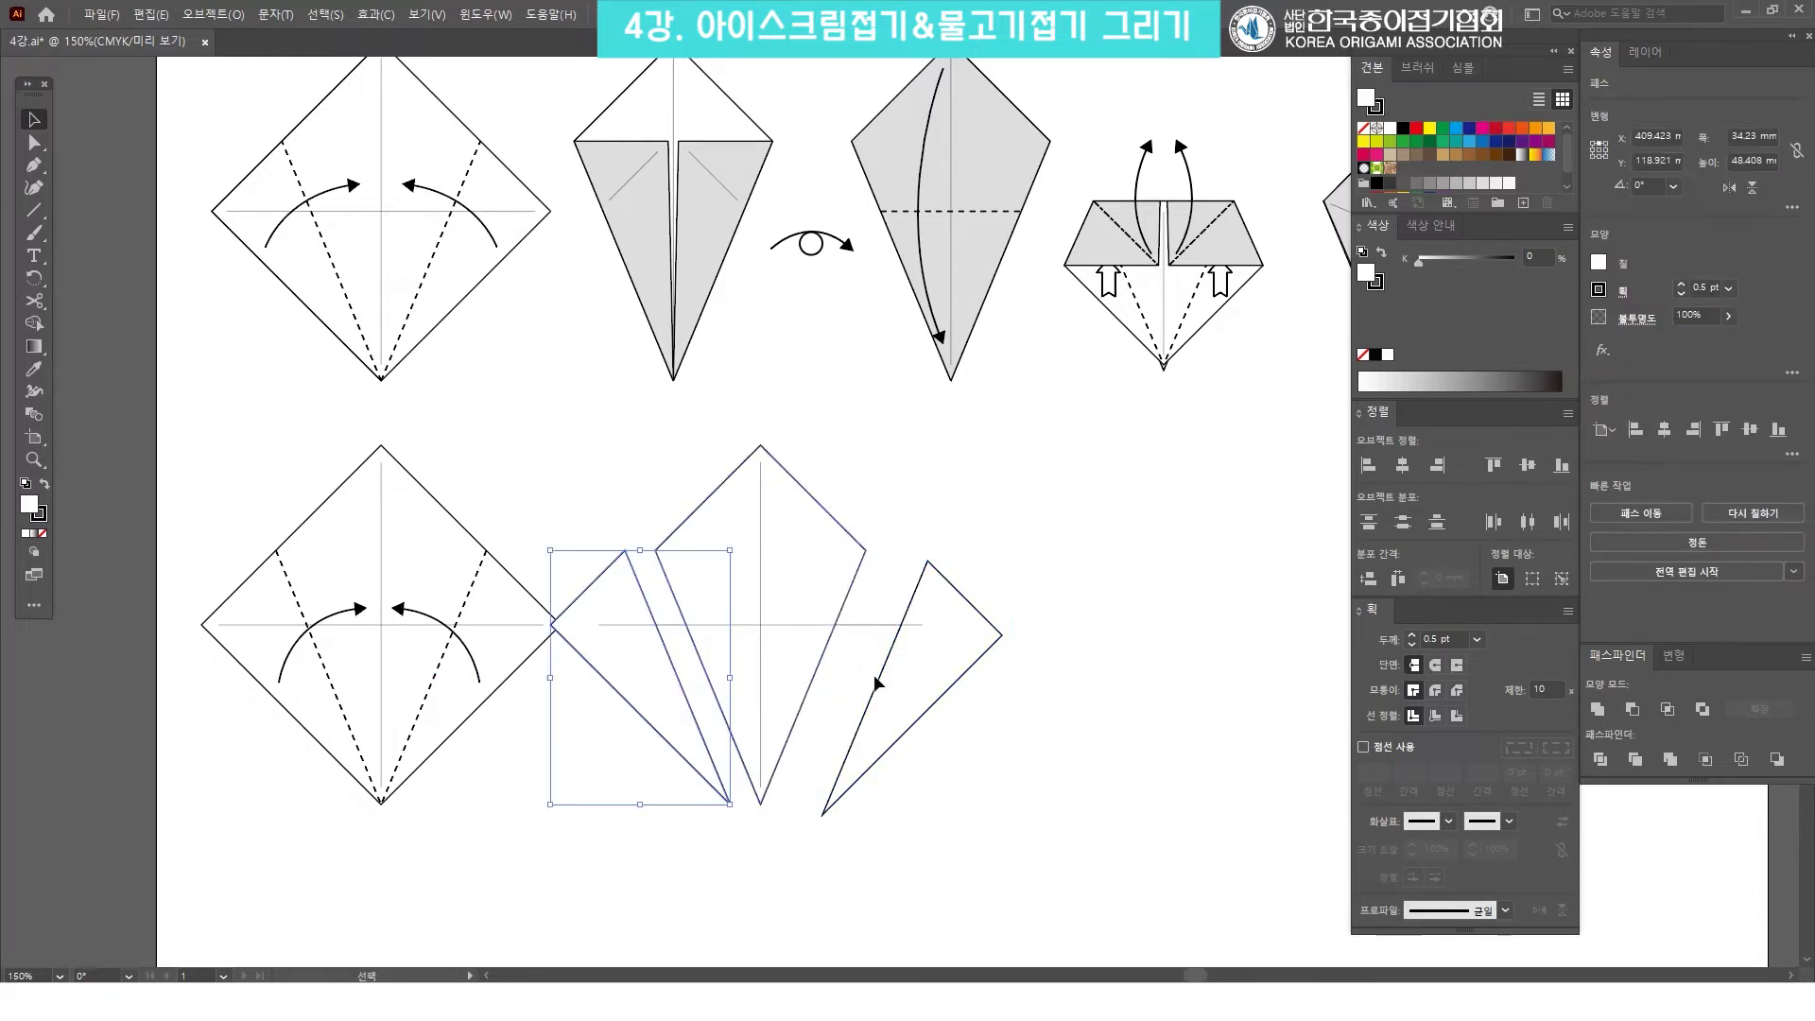
{"action": "left_click", "coordinate": [1085, 499]}
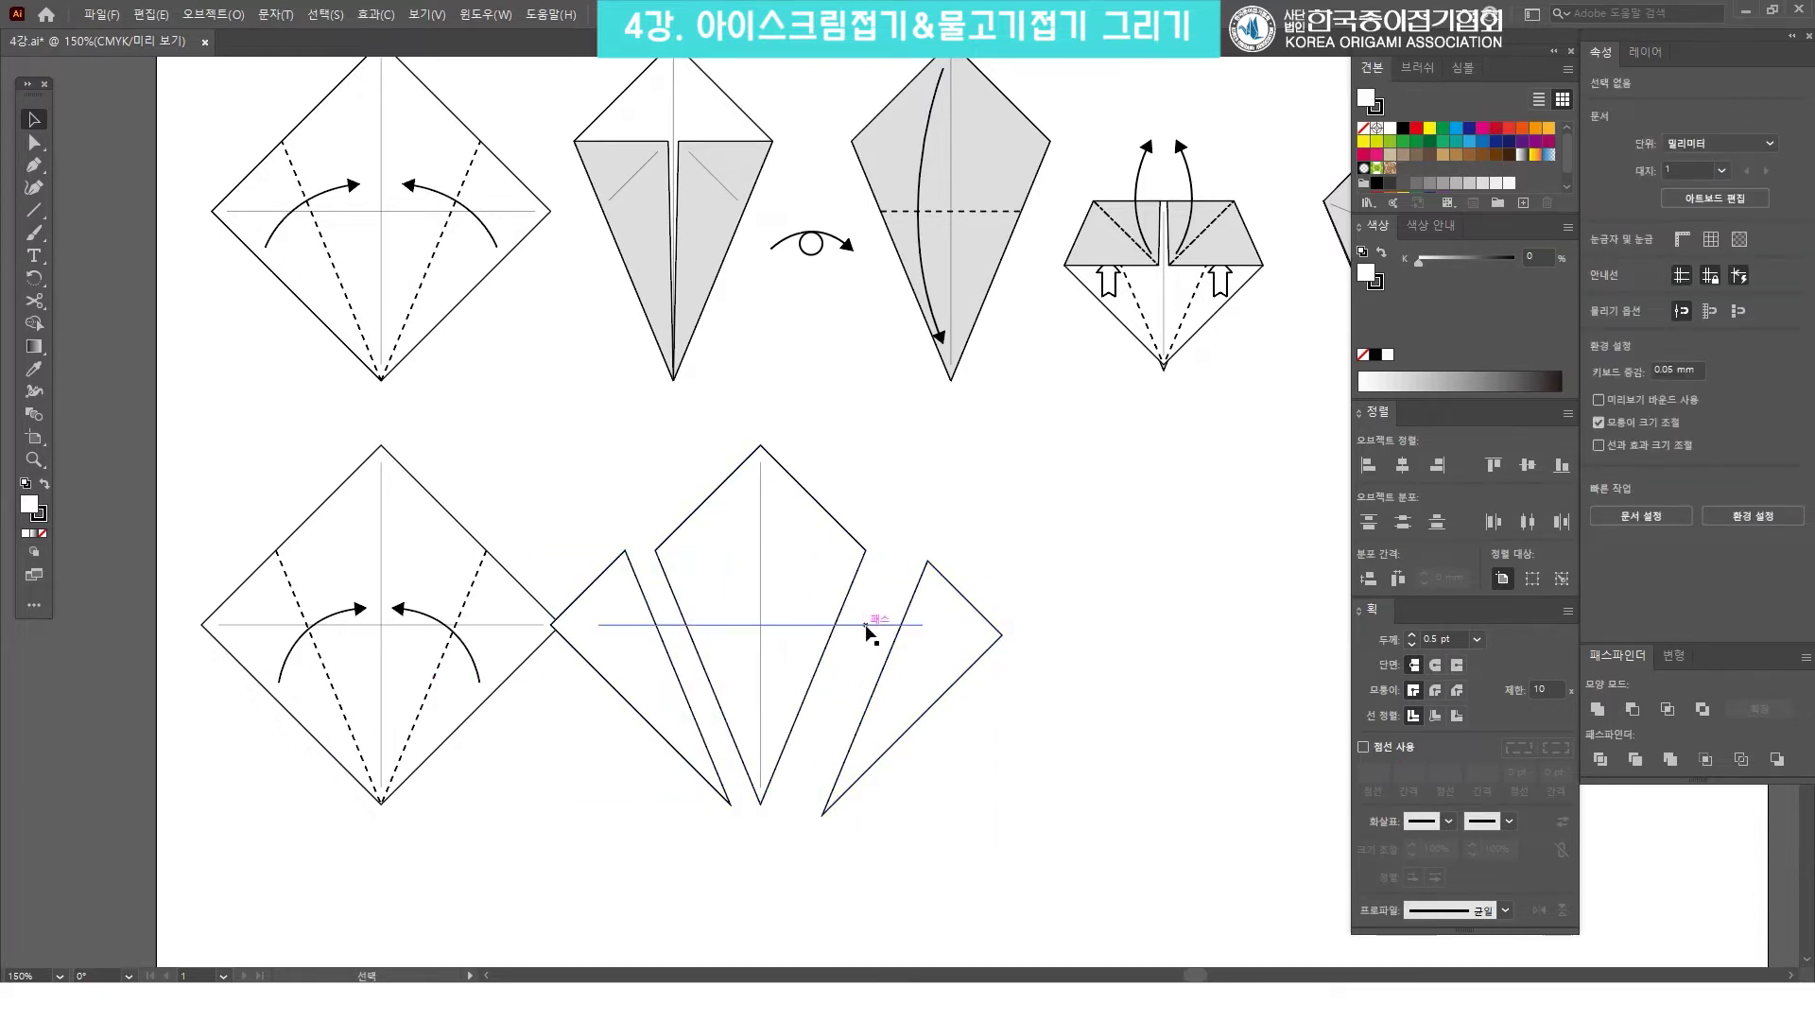
Shorten the horizontal crease line symmetrically to about 24 mm so that it fits inside the central kite piece.
{"action": "left_click", "coordinate": [872, 625]}
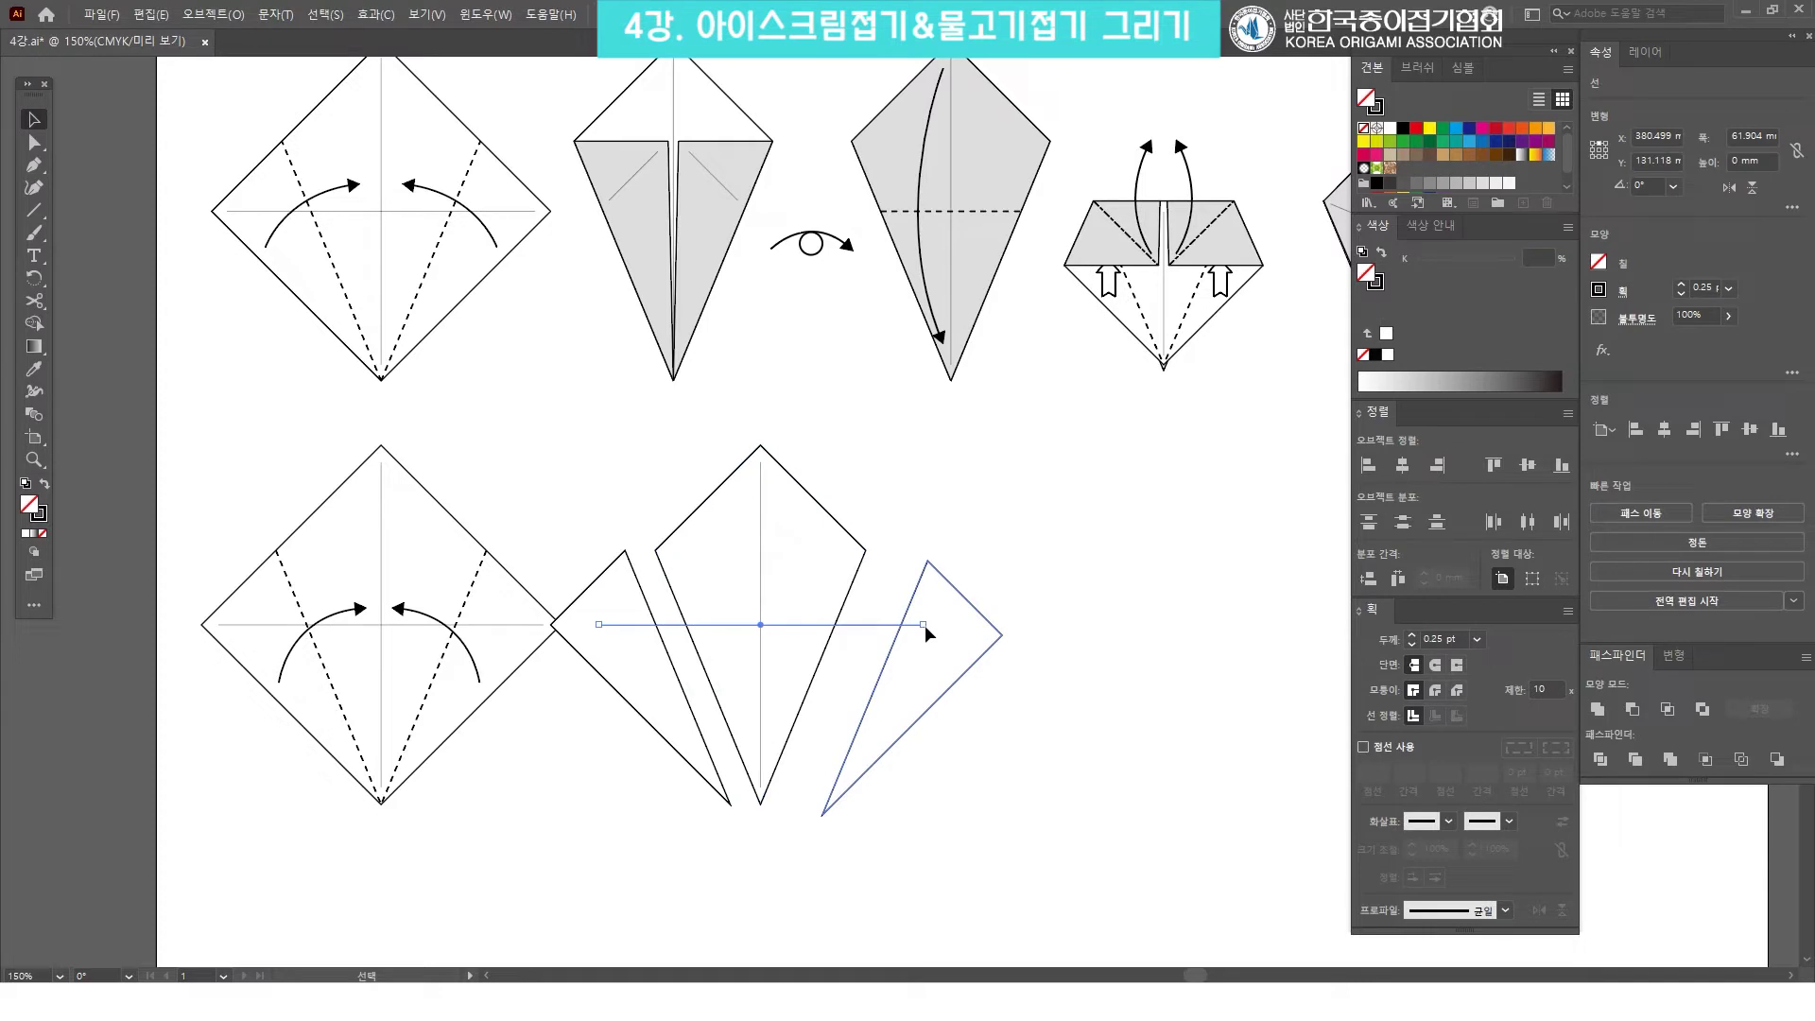
{"action": "left_click_drag", "start_coordinate": [924, 626], "coordinate": [823, 638]}
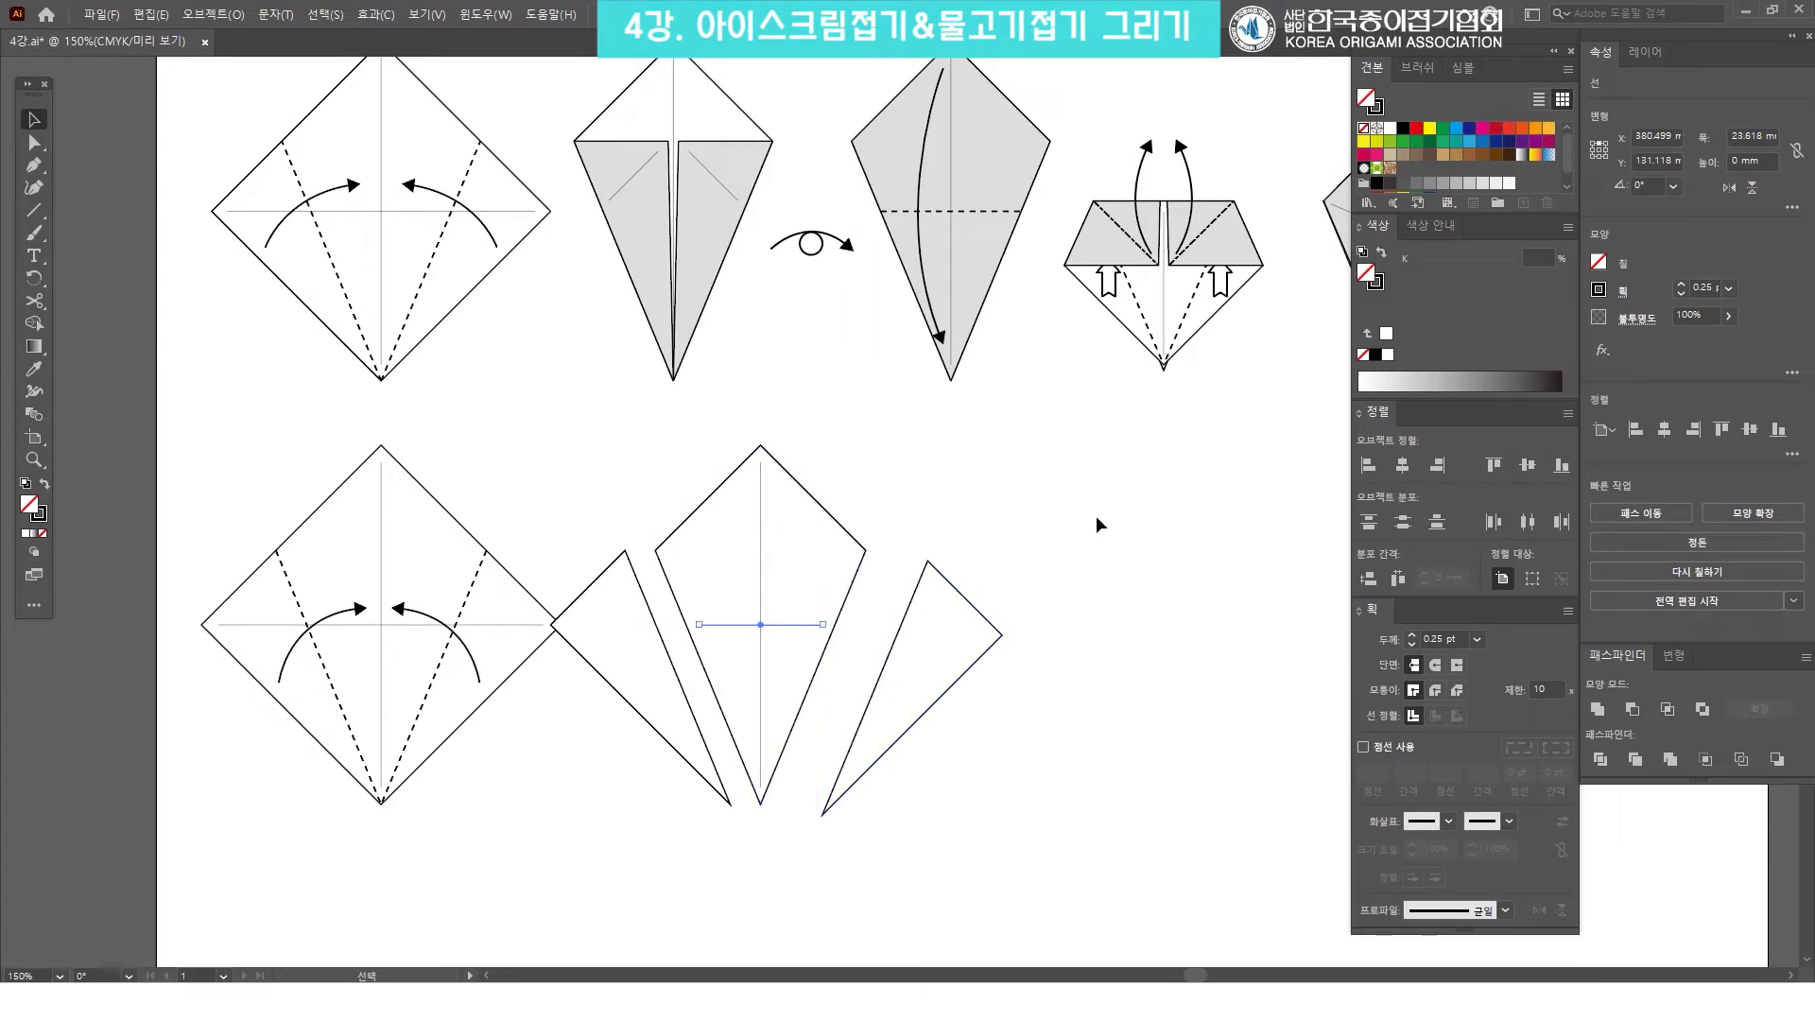
Fill the left side triangle beside the kite with the light gray swatch (K 20).
{"action": "left_click", "coordinate": [1098, 518]}
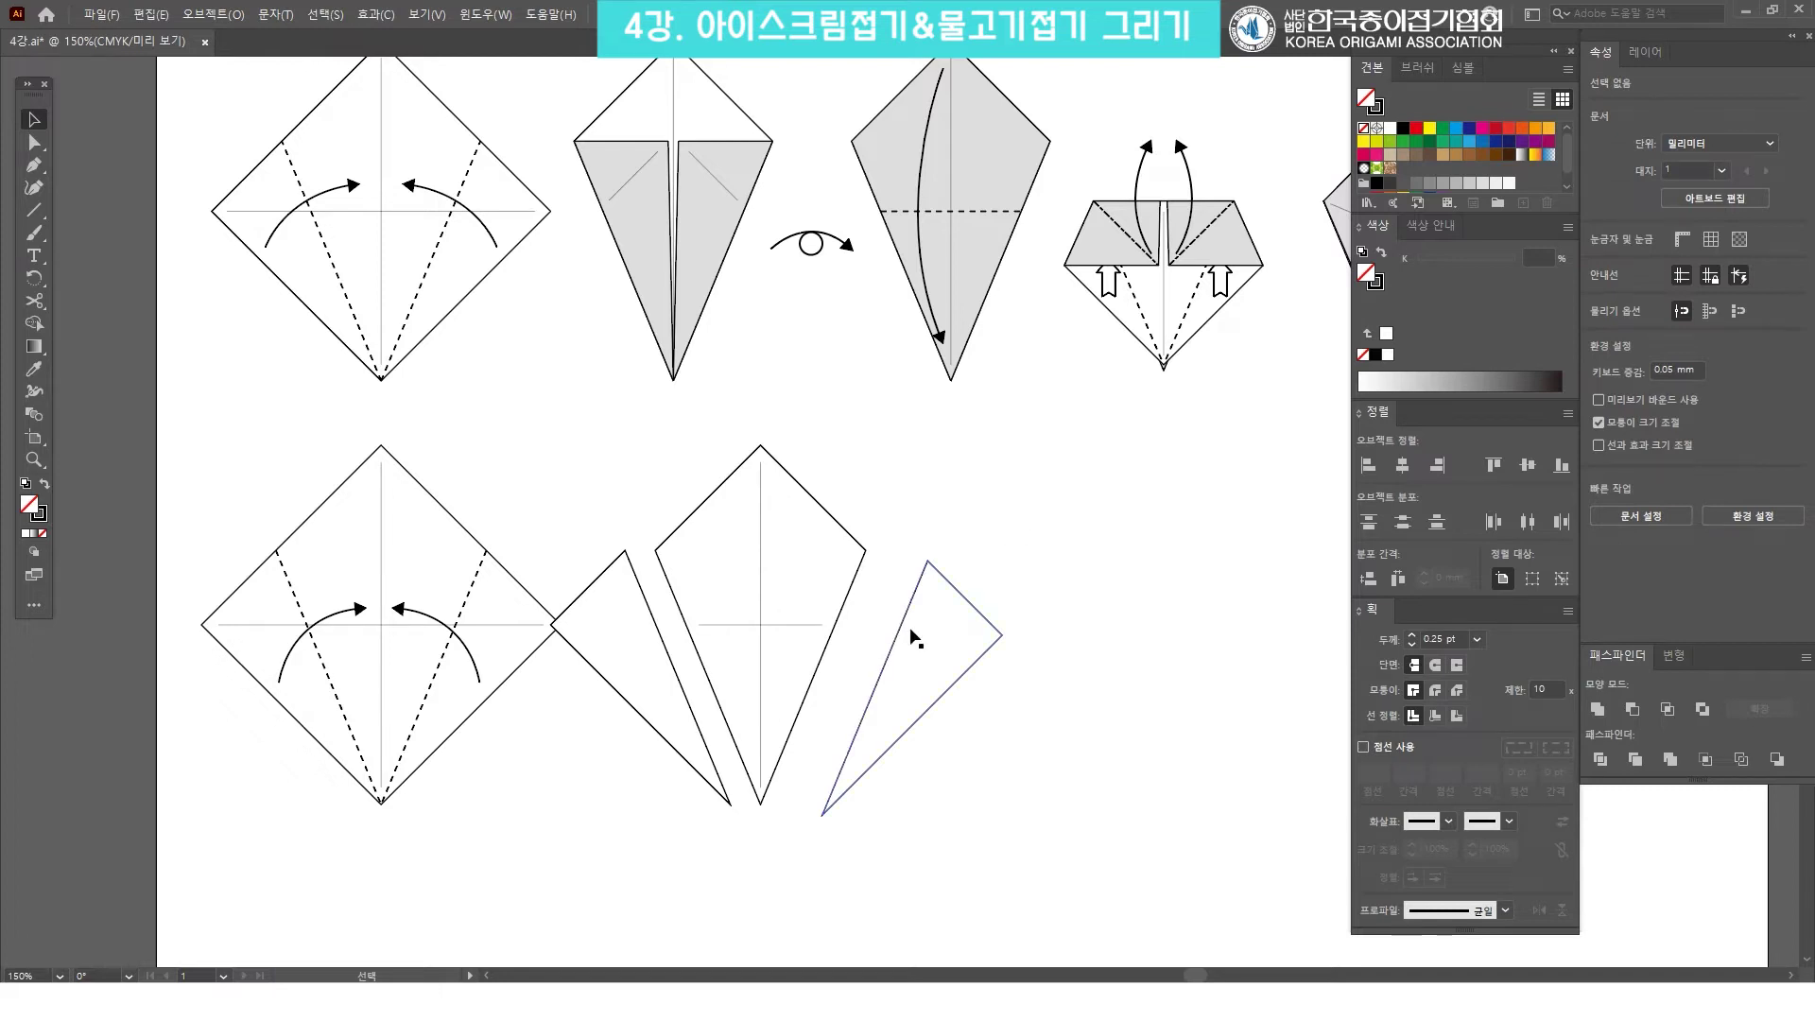
{"action": "left_click_drag", "start_coordinate": [847, 356], "coordinate": [859, 418]}
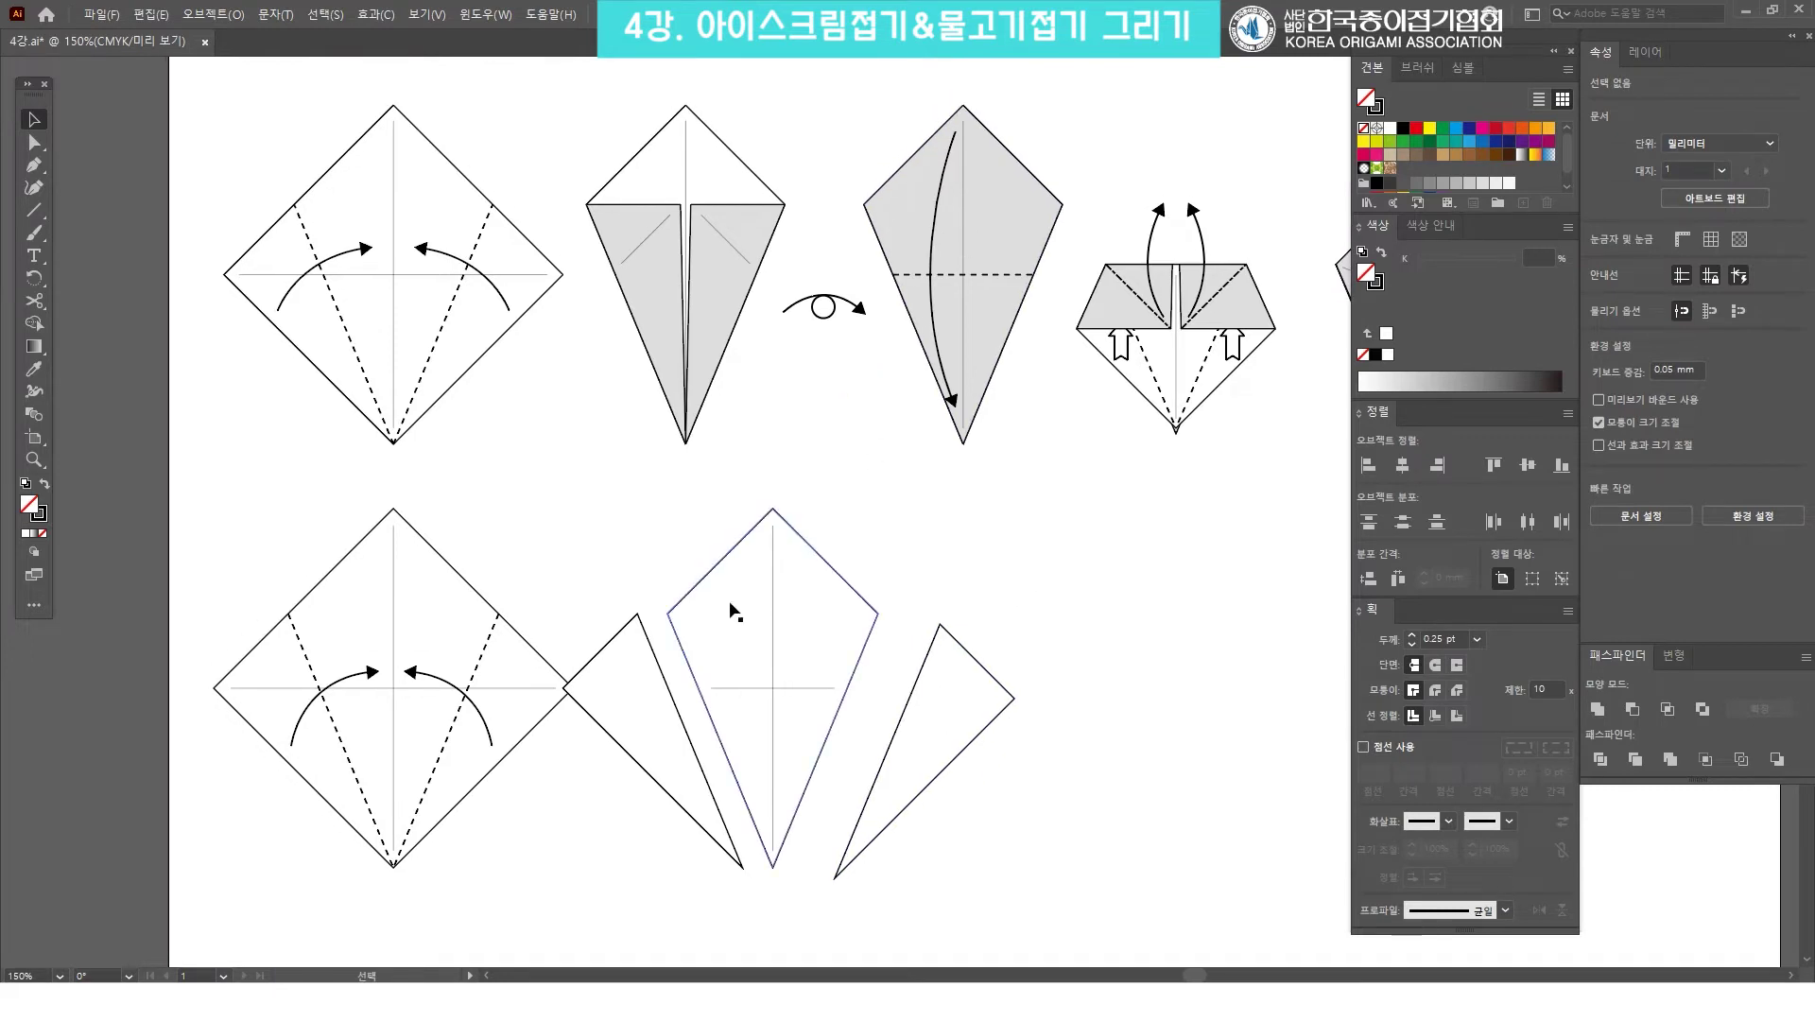
{"action": "left_click", "coordinate": [628, 677]}
{"action": "left_click", "coordinate": [923, 697]}
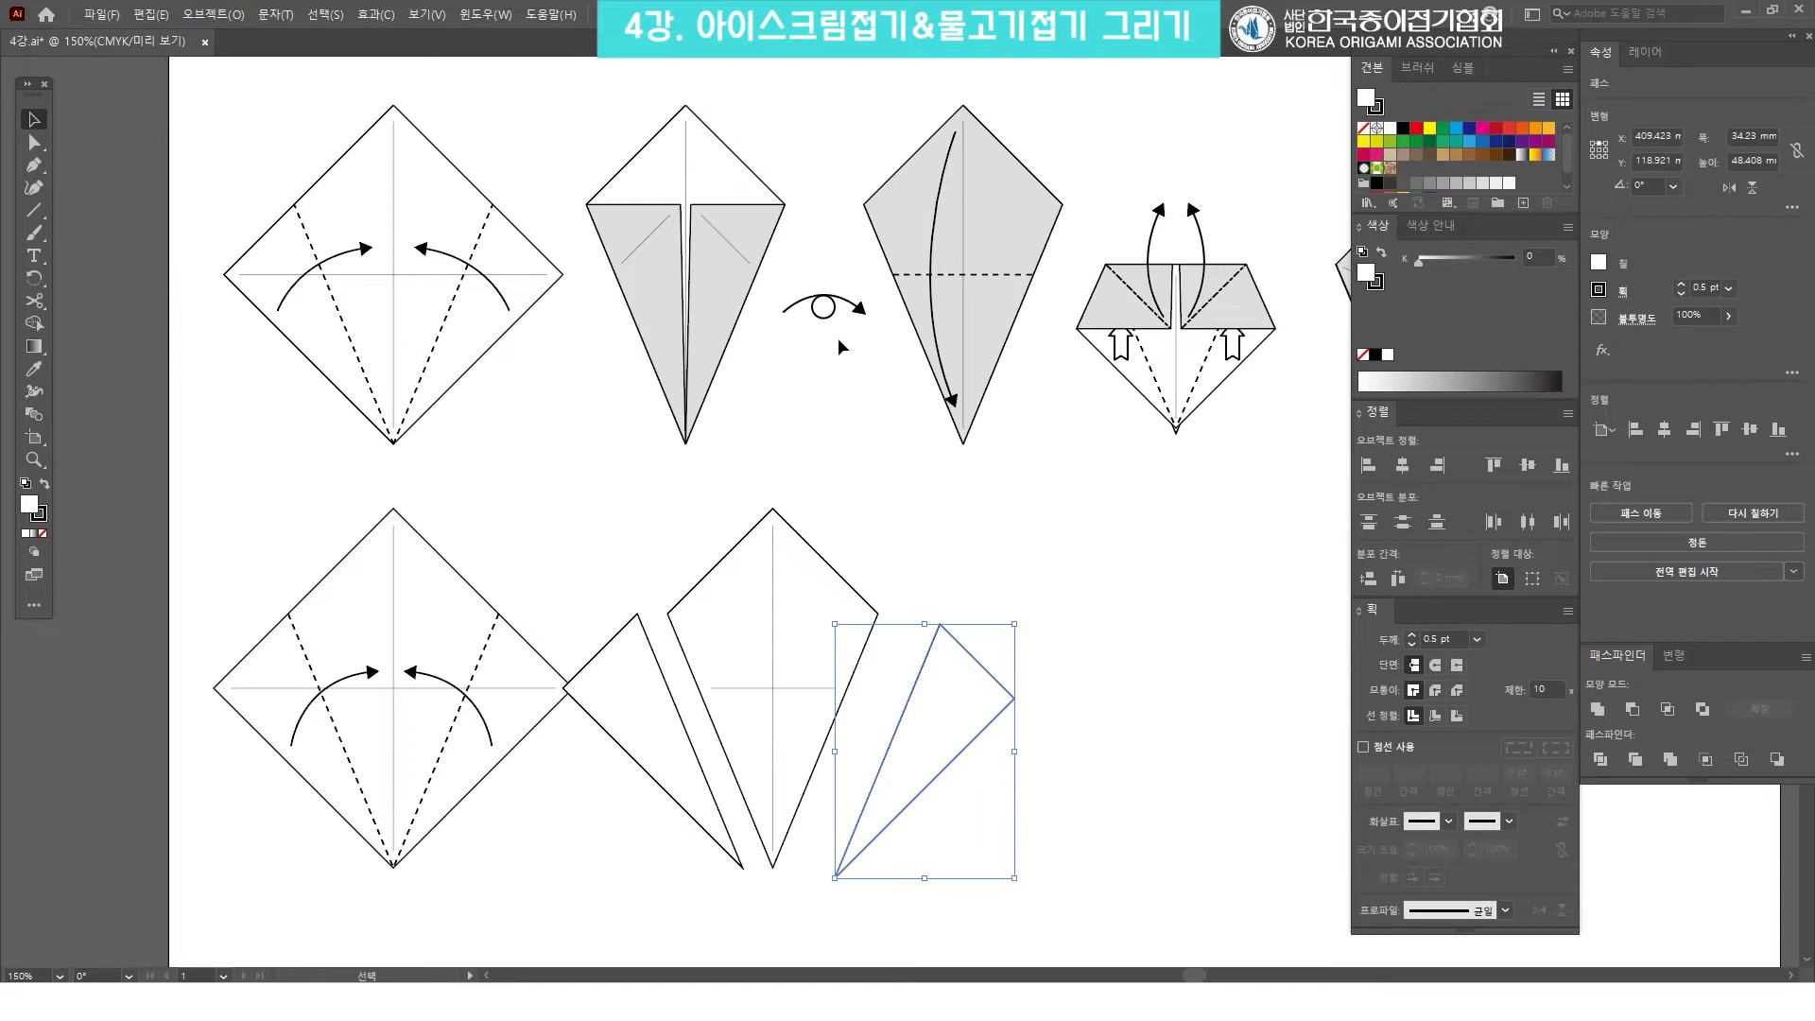
{"action": "left_click", "coordinate": [859, 452]}
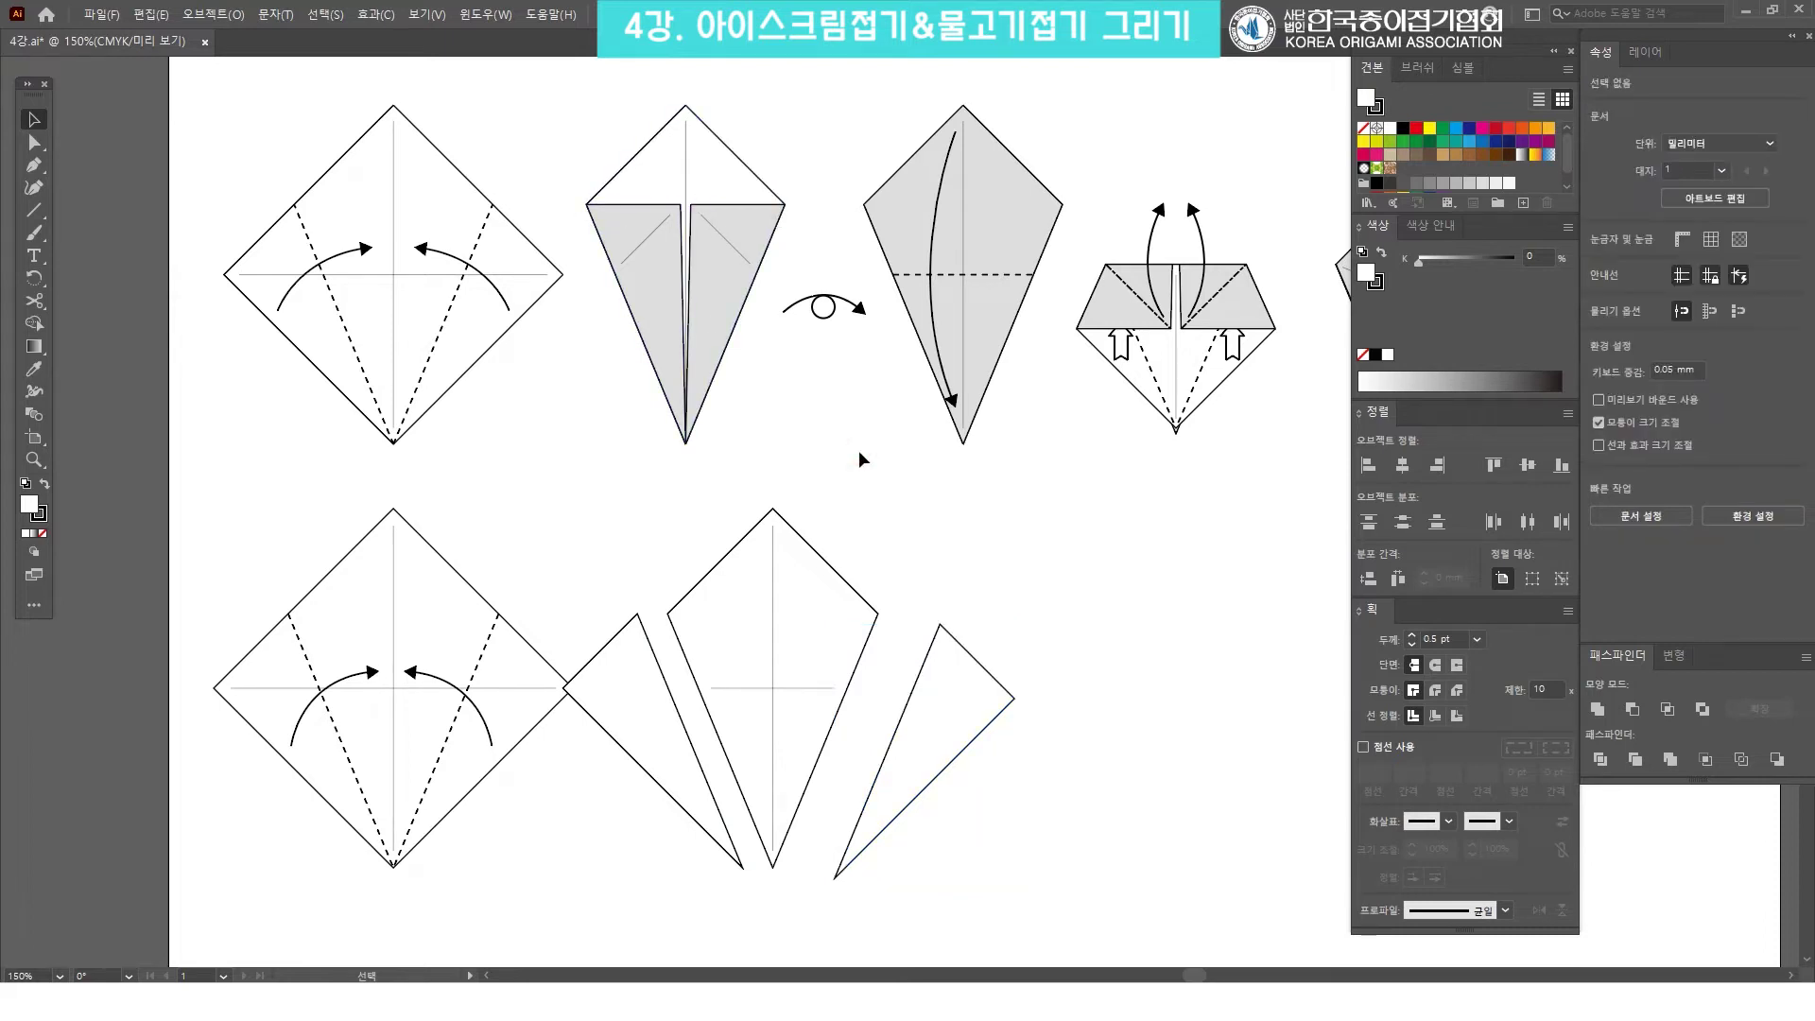
{"action": "left_click", "coordinate": [639, 661]}
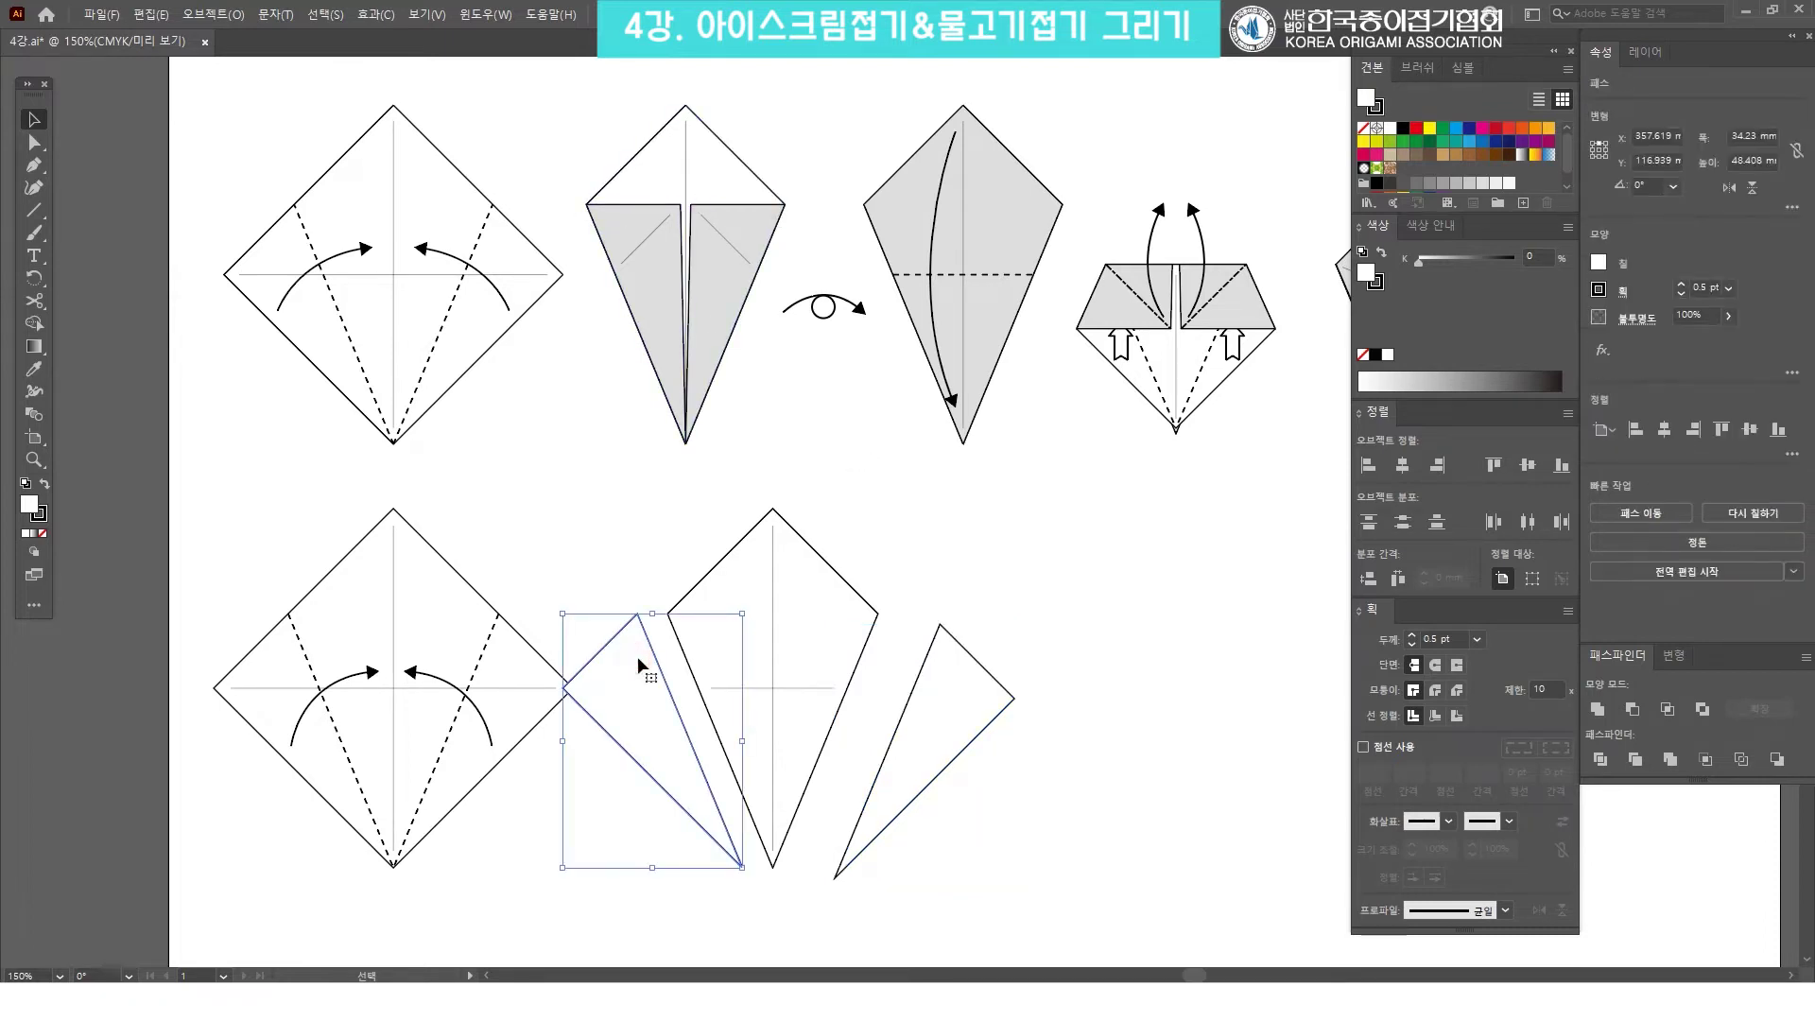
{"action": "left_click", "coordinate": [1487, 185]}
{"action": "left_click", "coordinate": [1087, 523]}
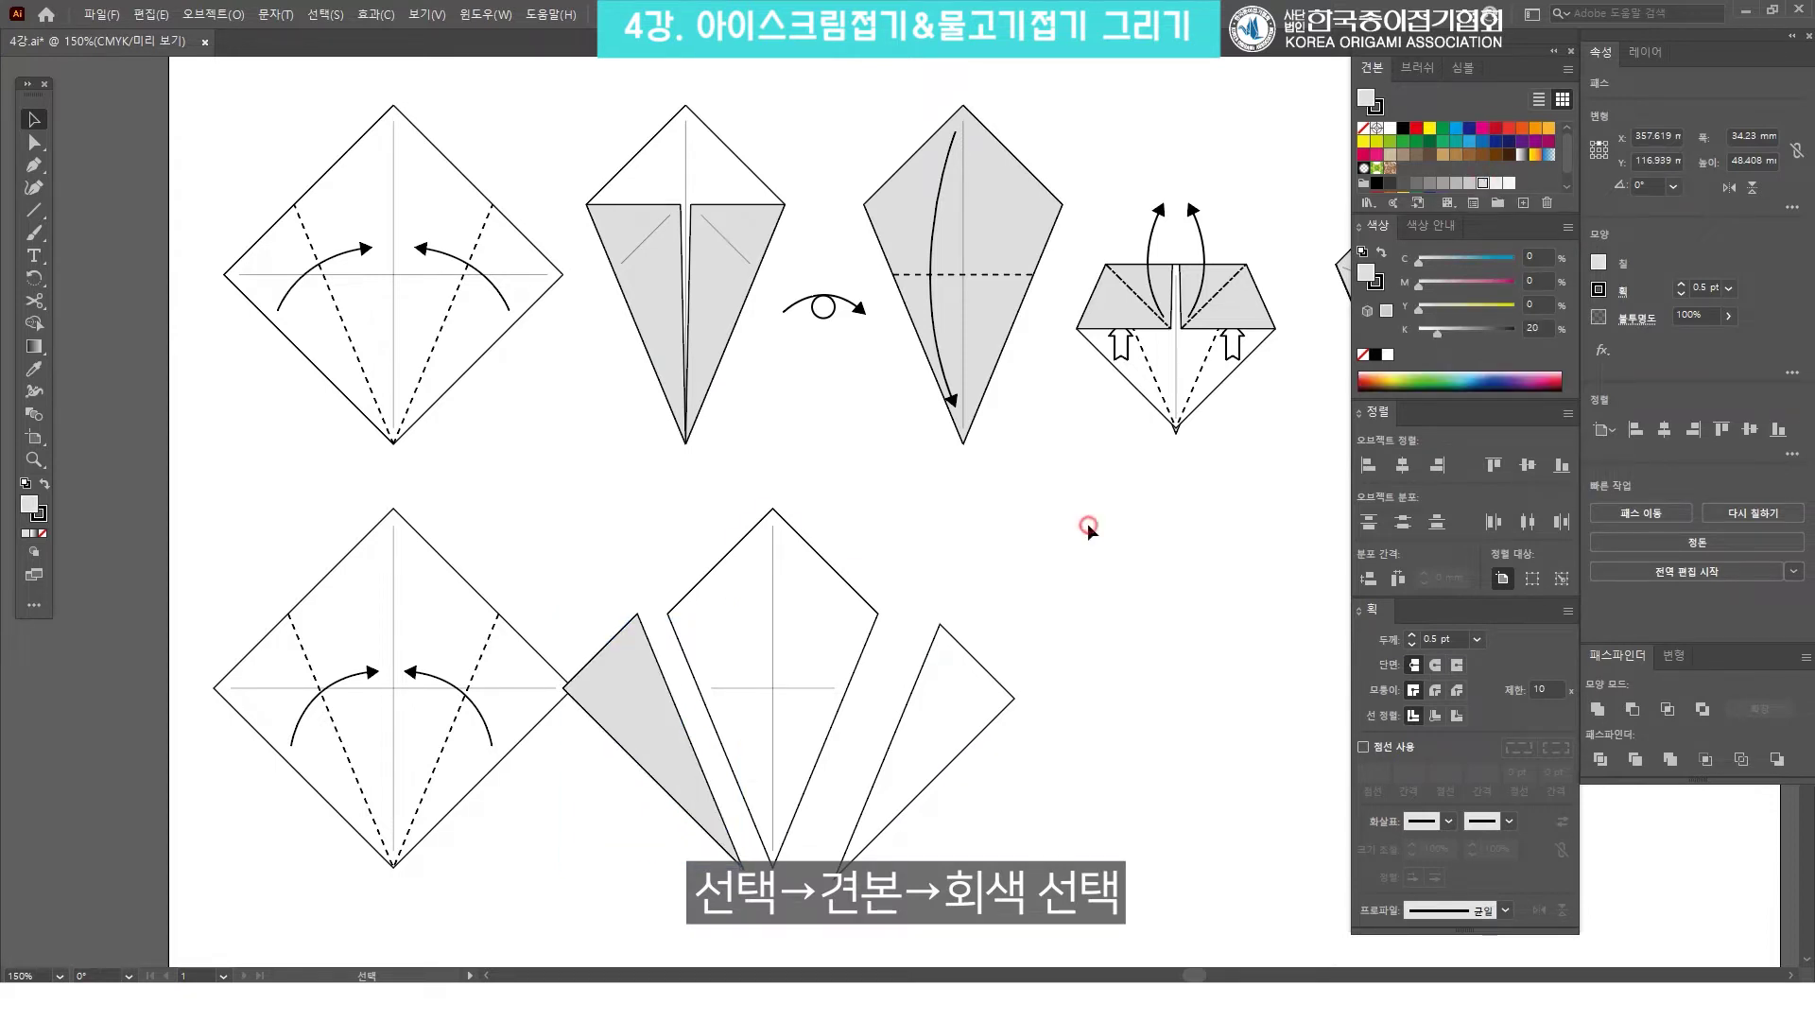
Reflect the gray triangle across the vertical axis.
{"action": "left_click", "coordinate": [641, 684]}
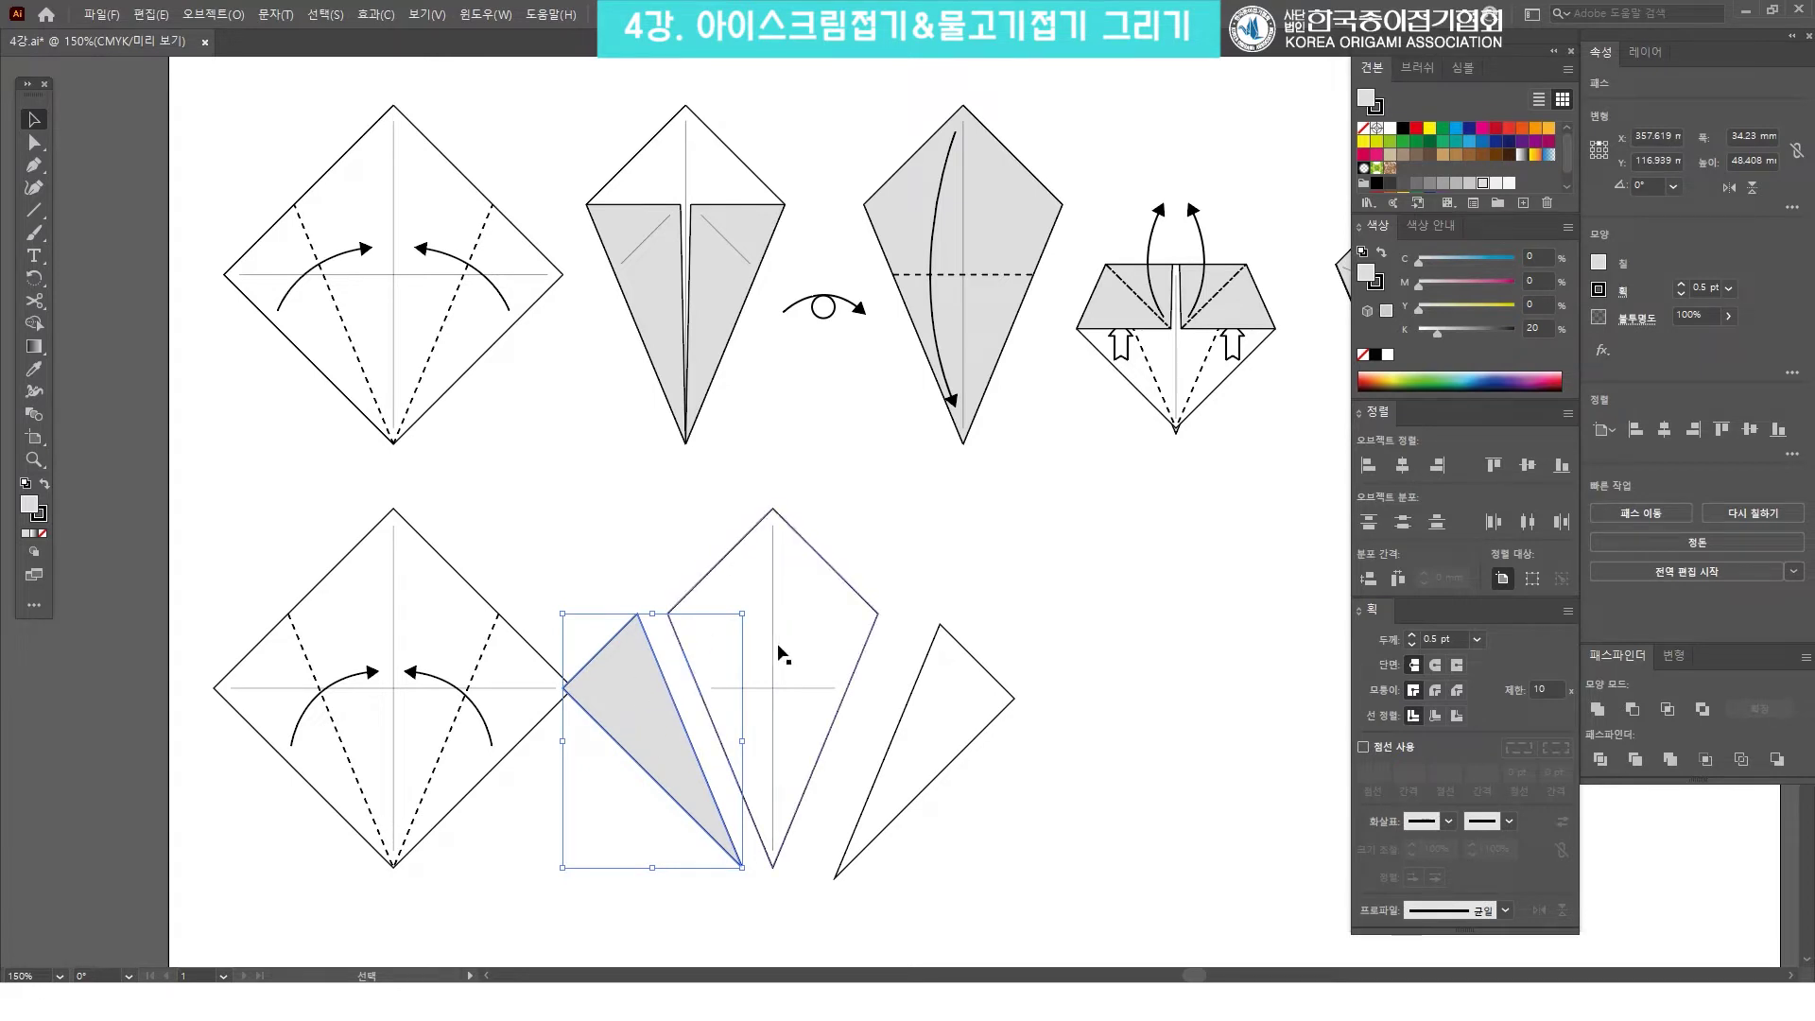
{"action": "right_click", "coordinate": [631, 684]}
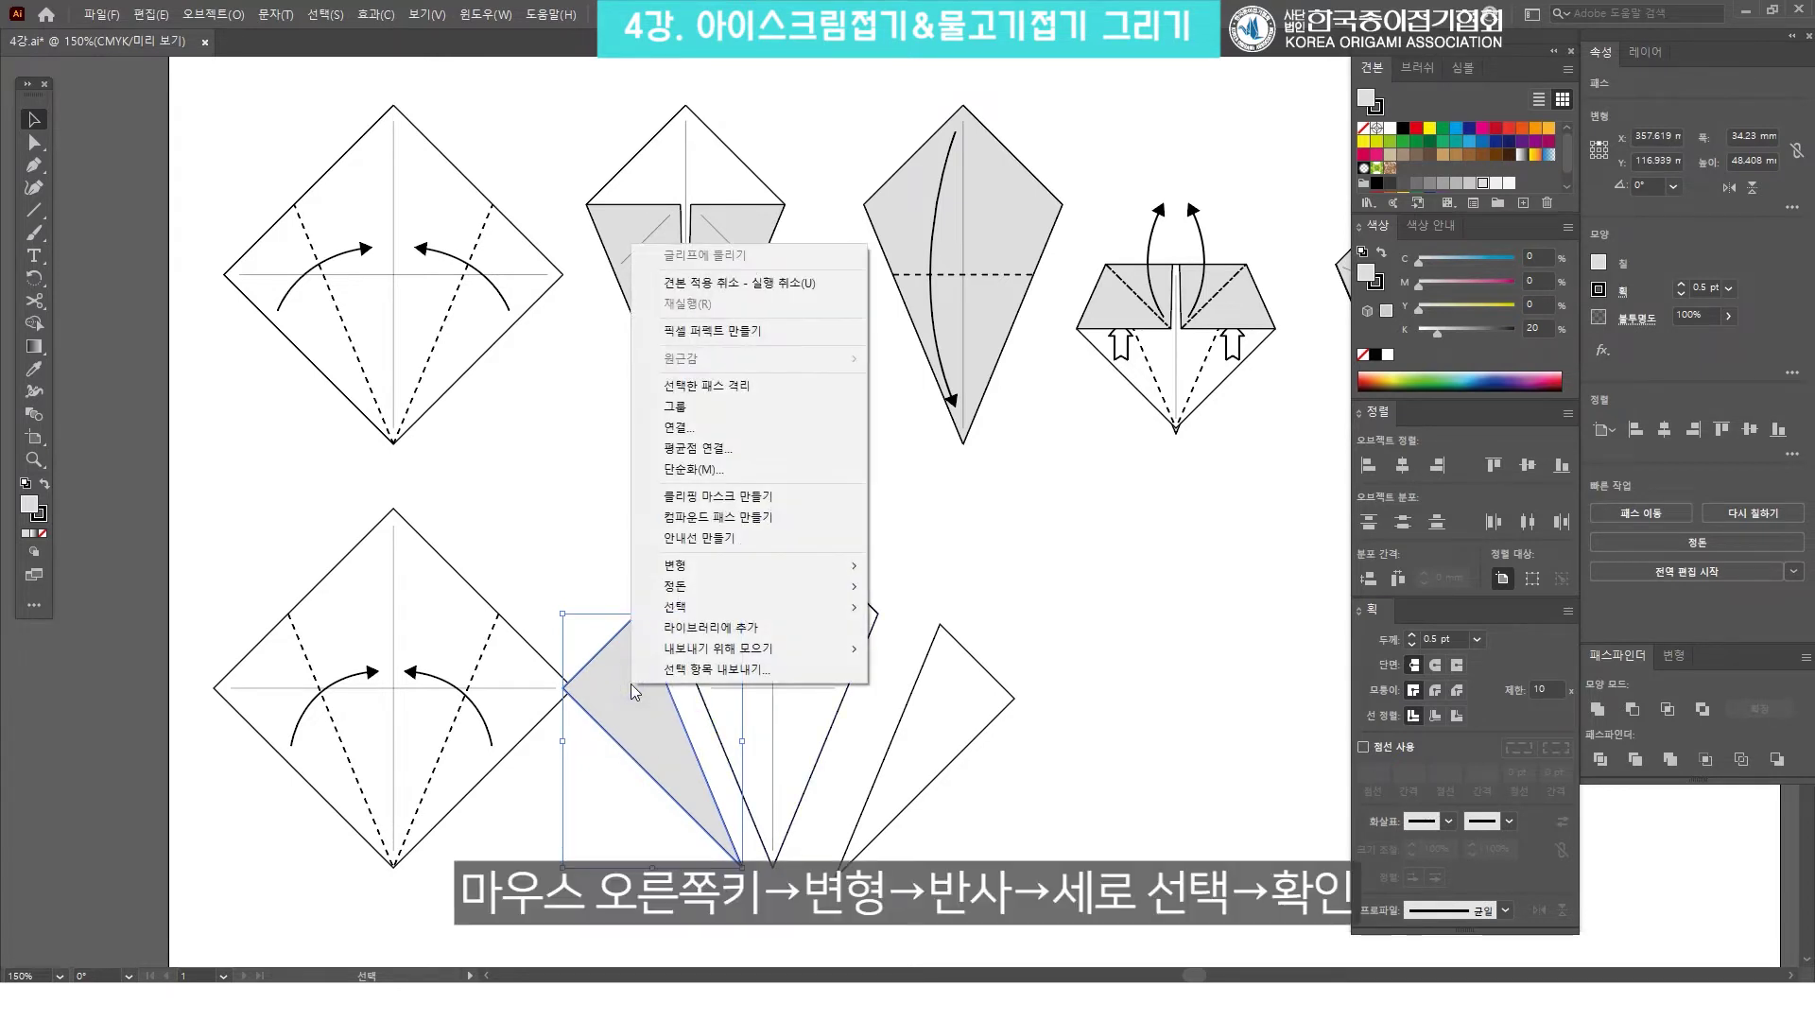
{"action": "mouse_move", "coordinate": [710, 570]}
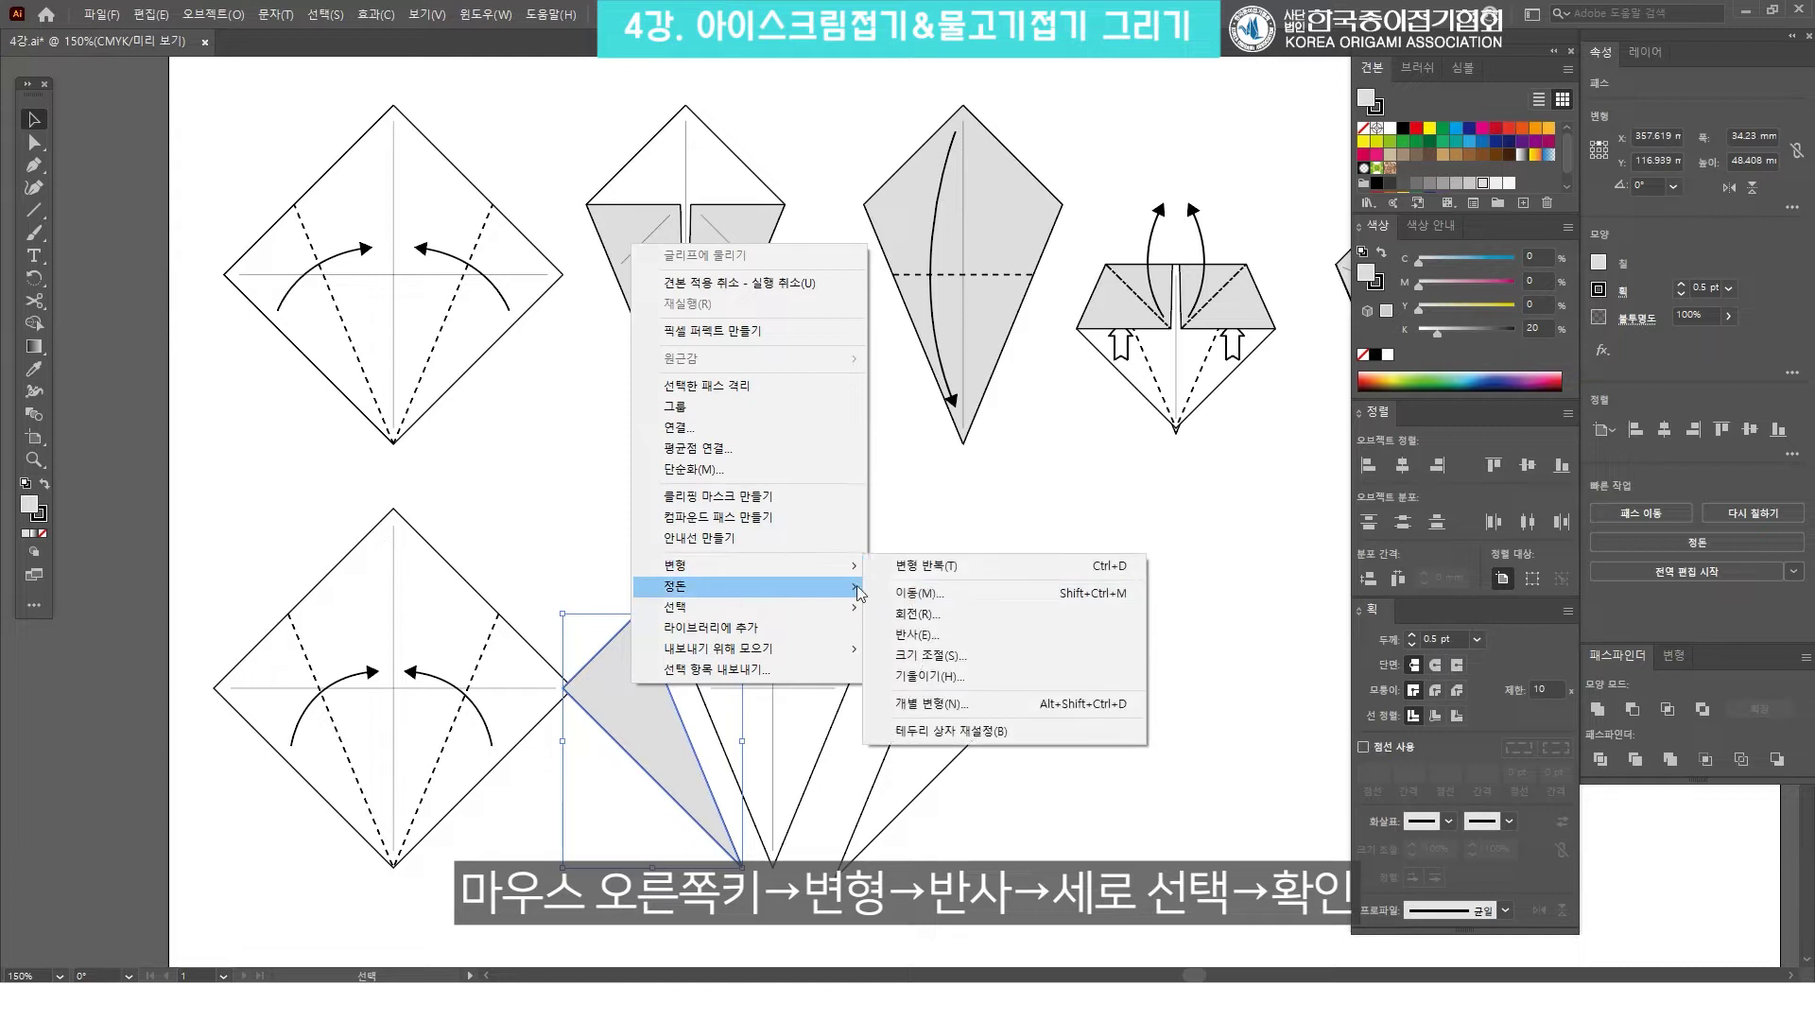
{"action": "left_click", "coordinate": [925, 639]}
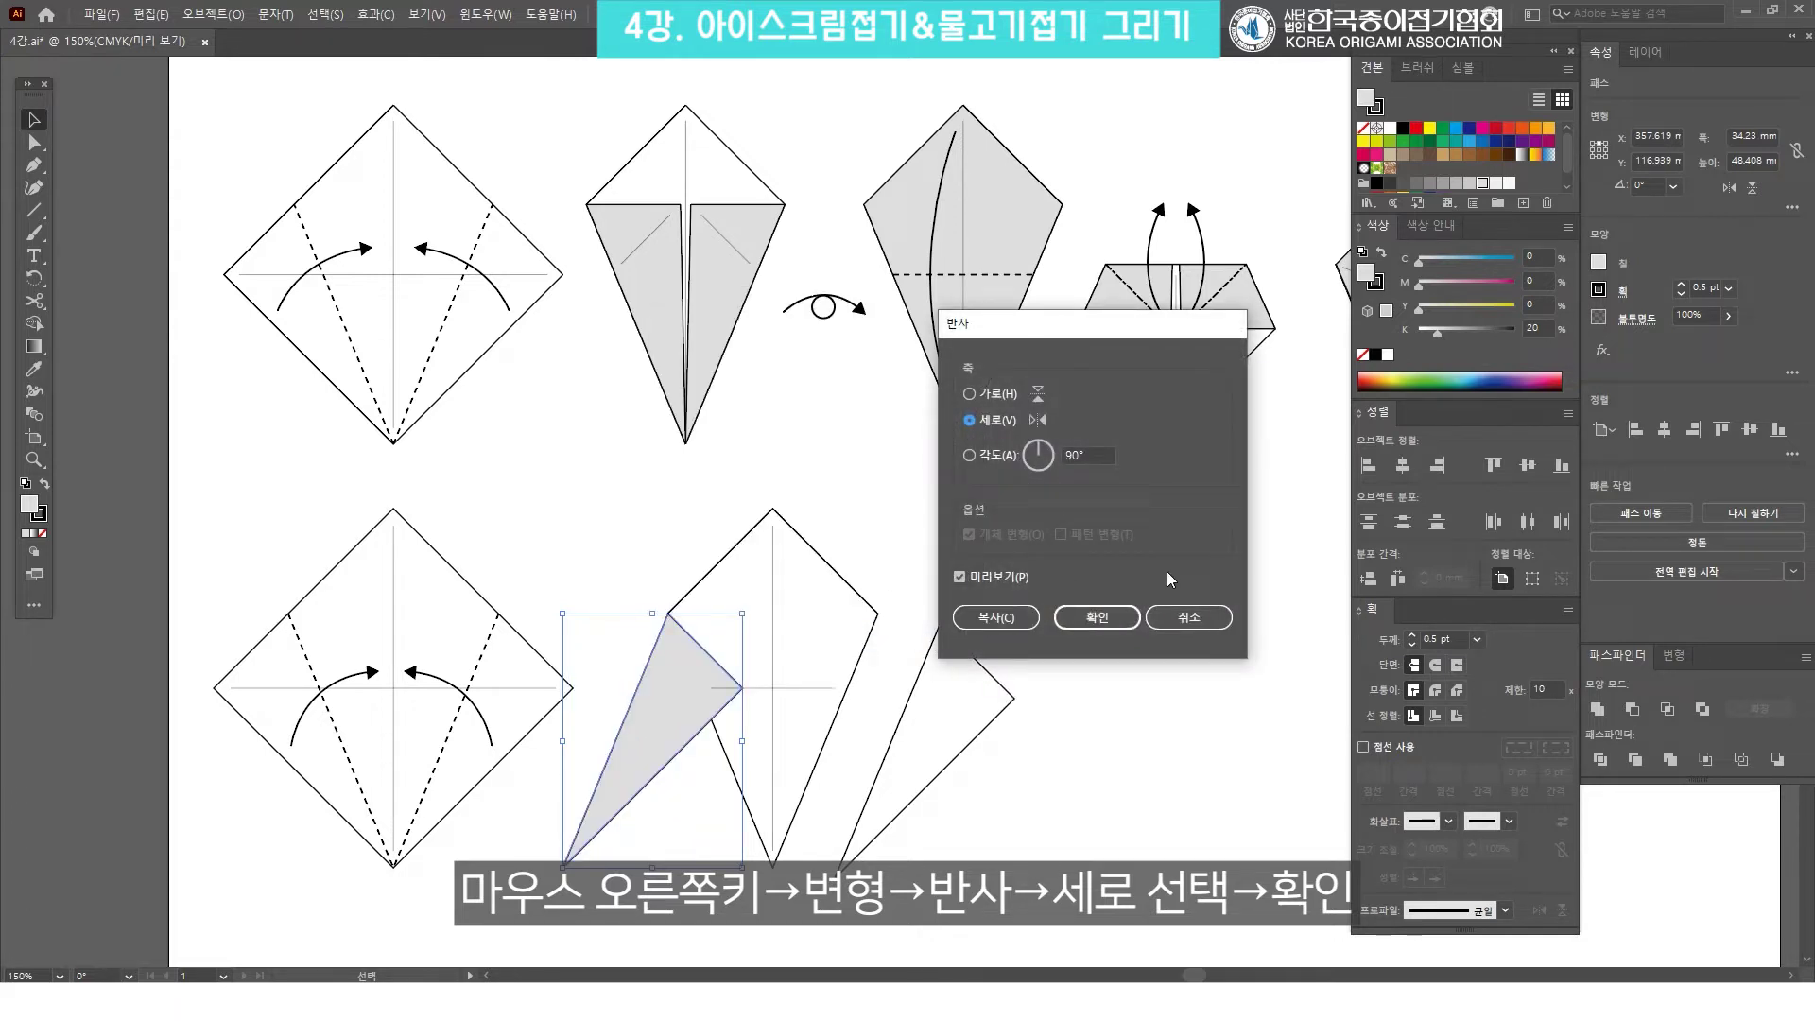
{"action": "left_click", "coordinate": [1112, 607]}
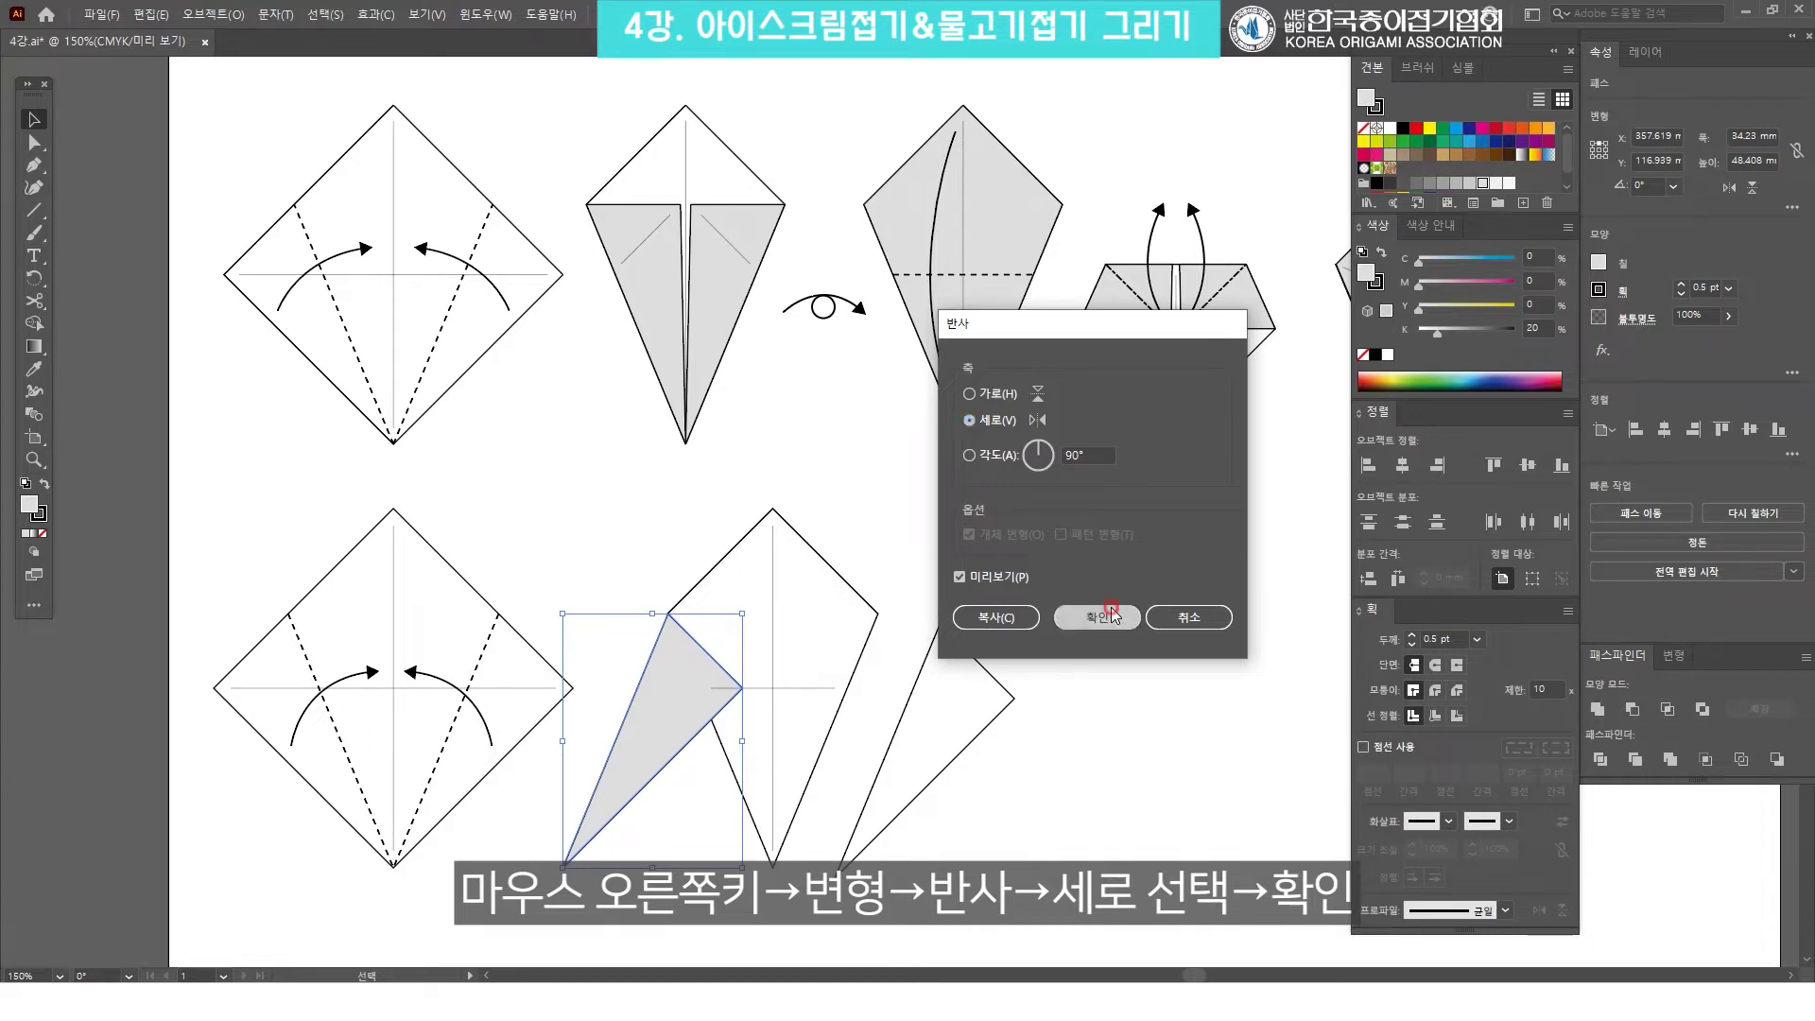
{"action": "left_click", "coordinate": [1110, 604]}
Rotate the reflected gray triangle by 45°.
{"action": "left_click", "coordinate": [691, 694]}
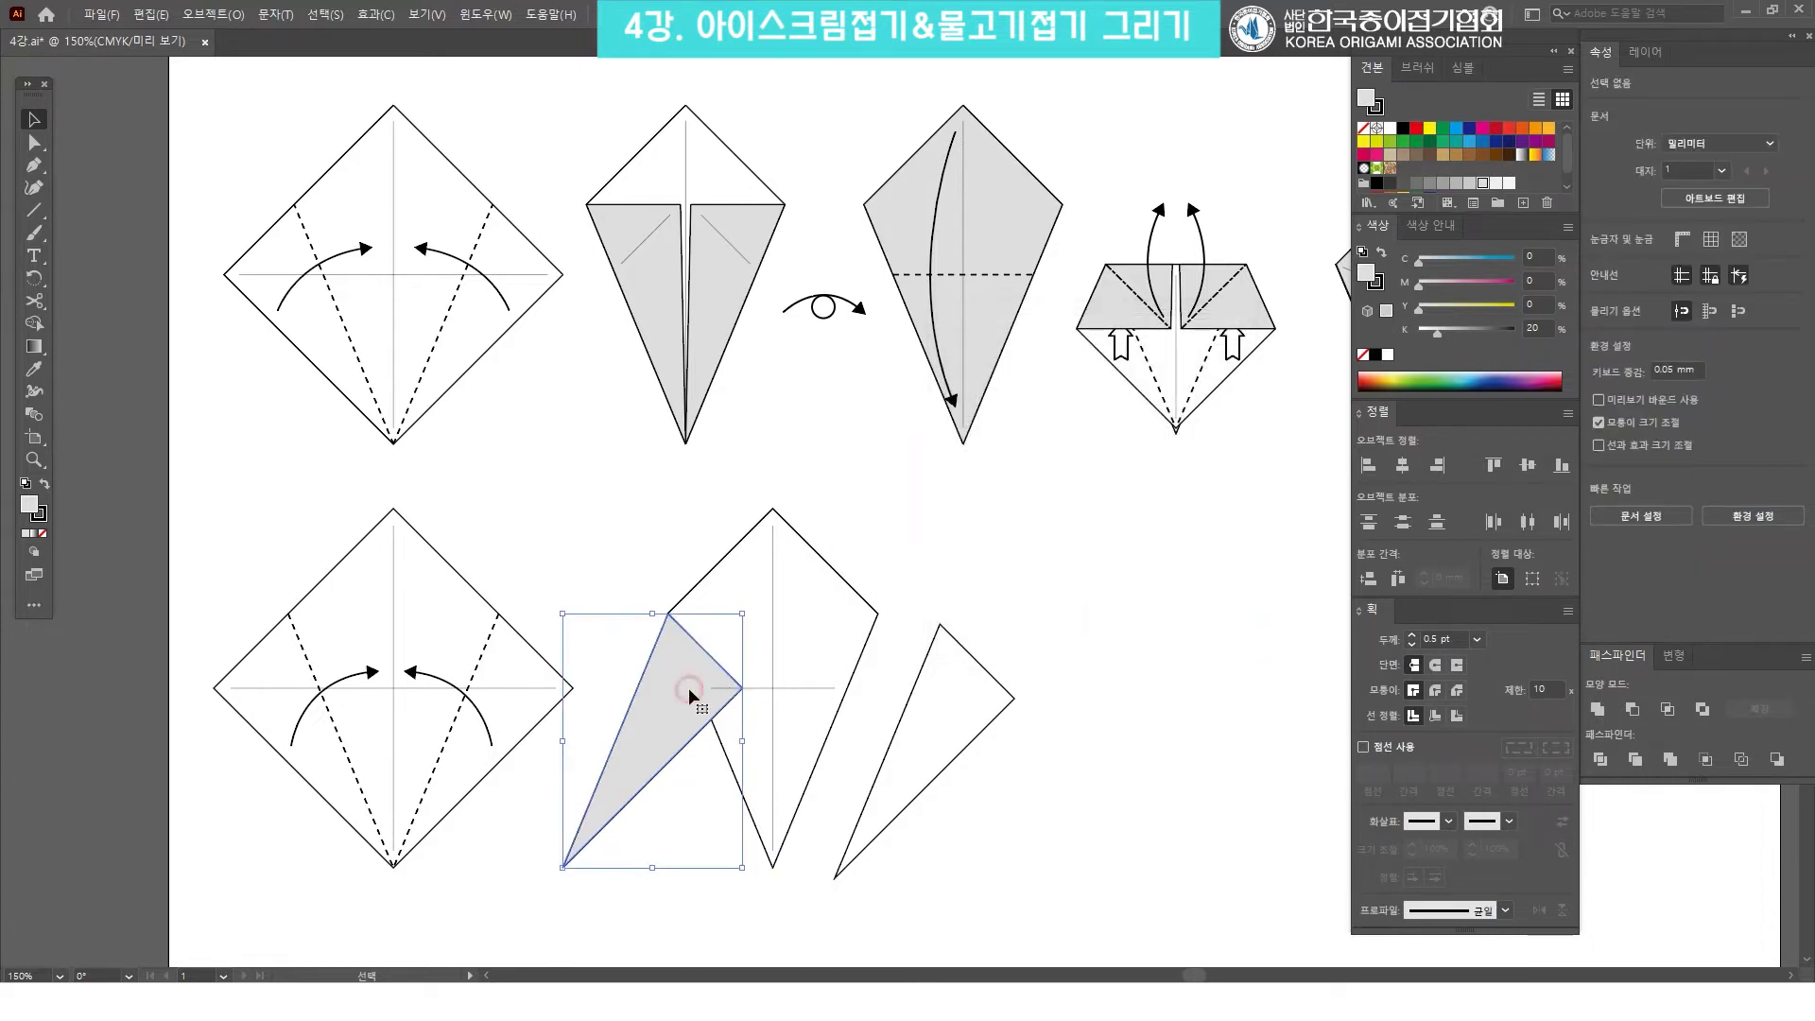
{"action": "right_click", "coordinate": [690, 693]}
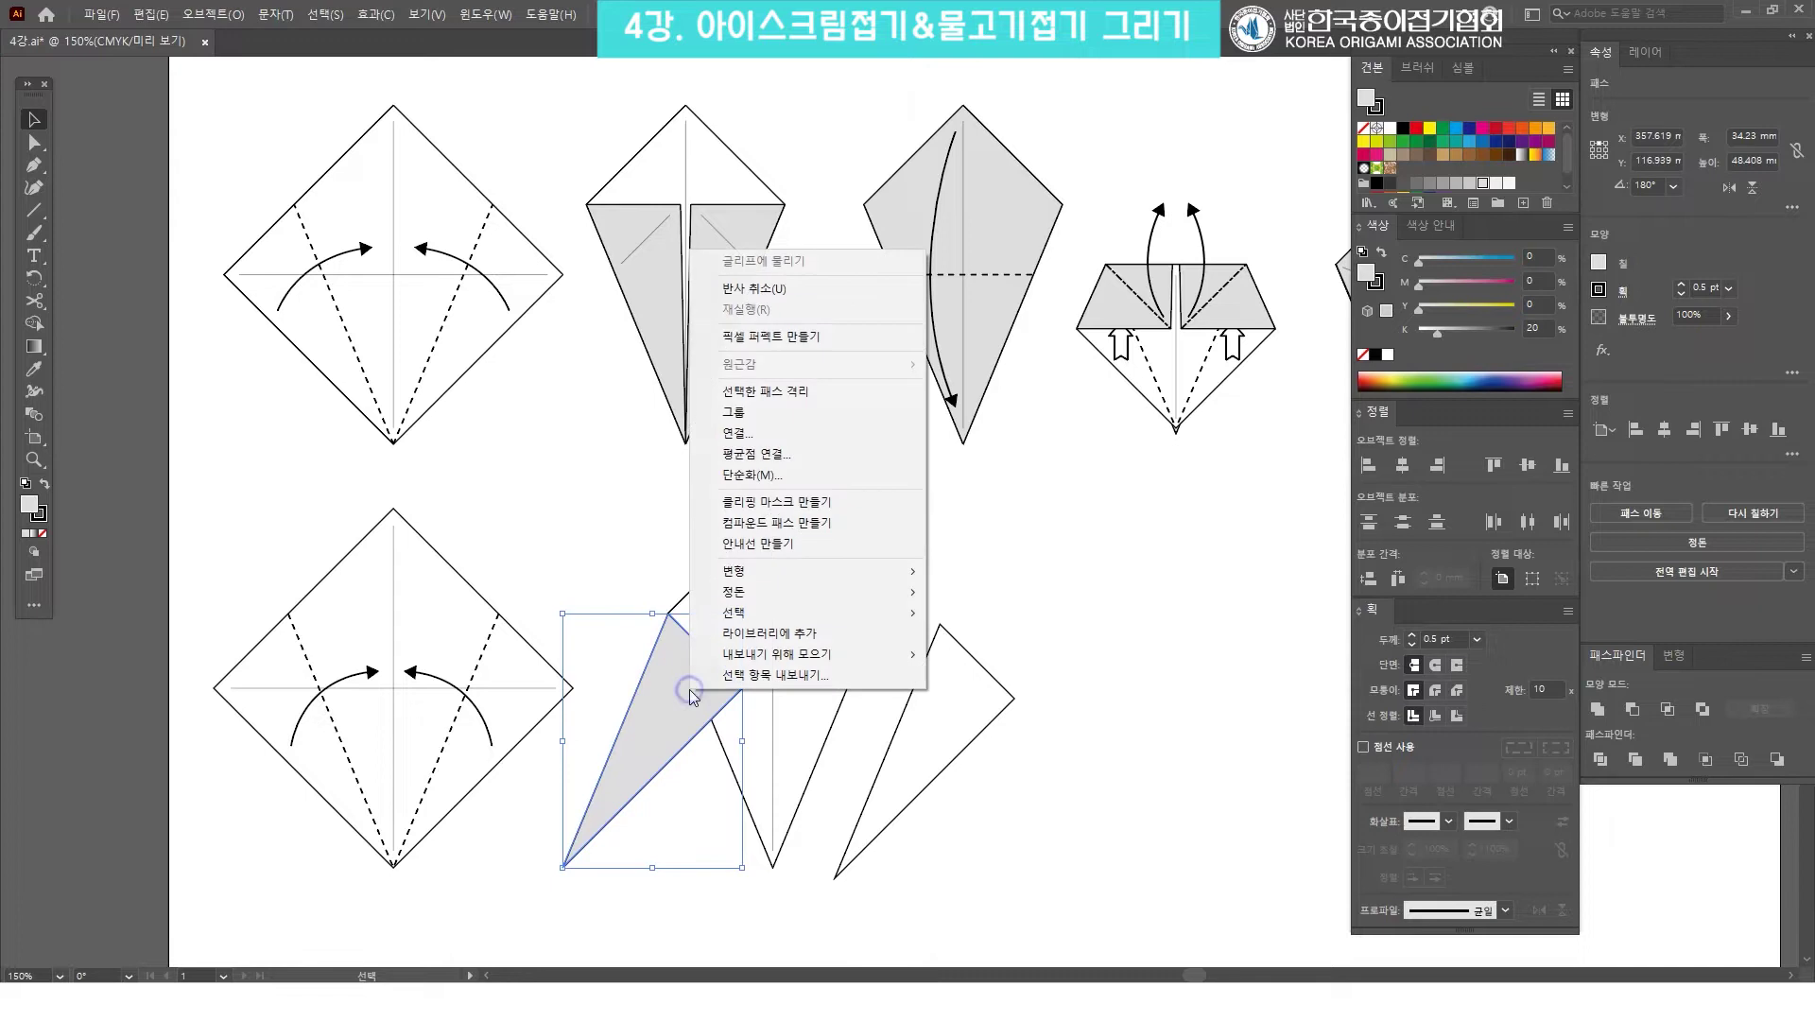
{"action": "mouse_move", "coordinate": [796, 575]}
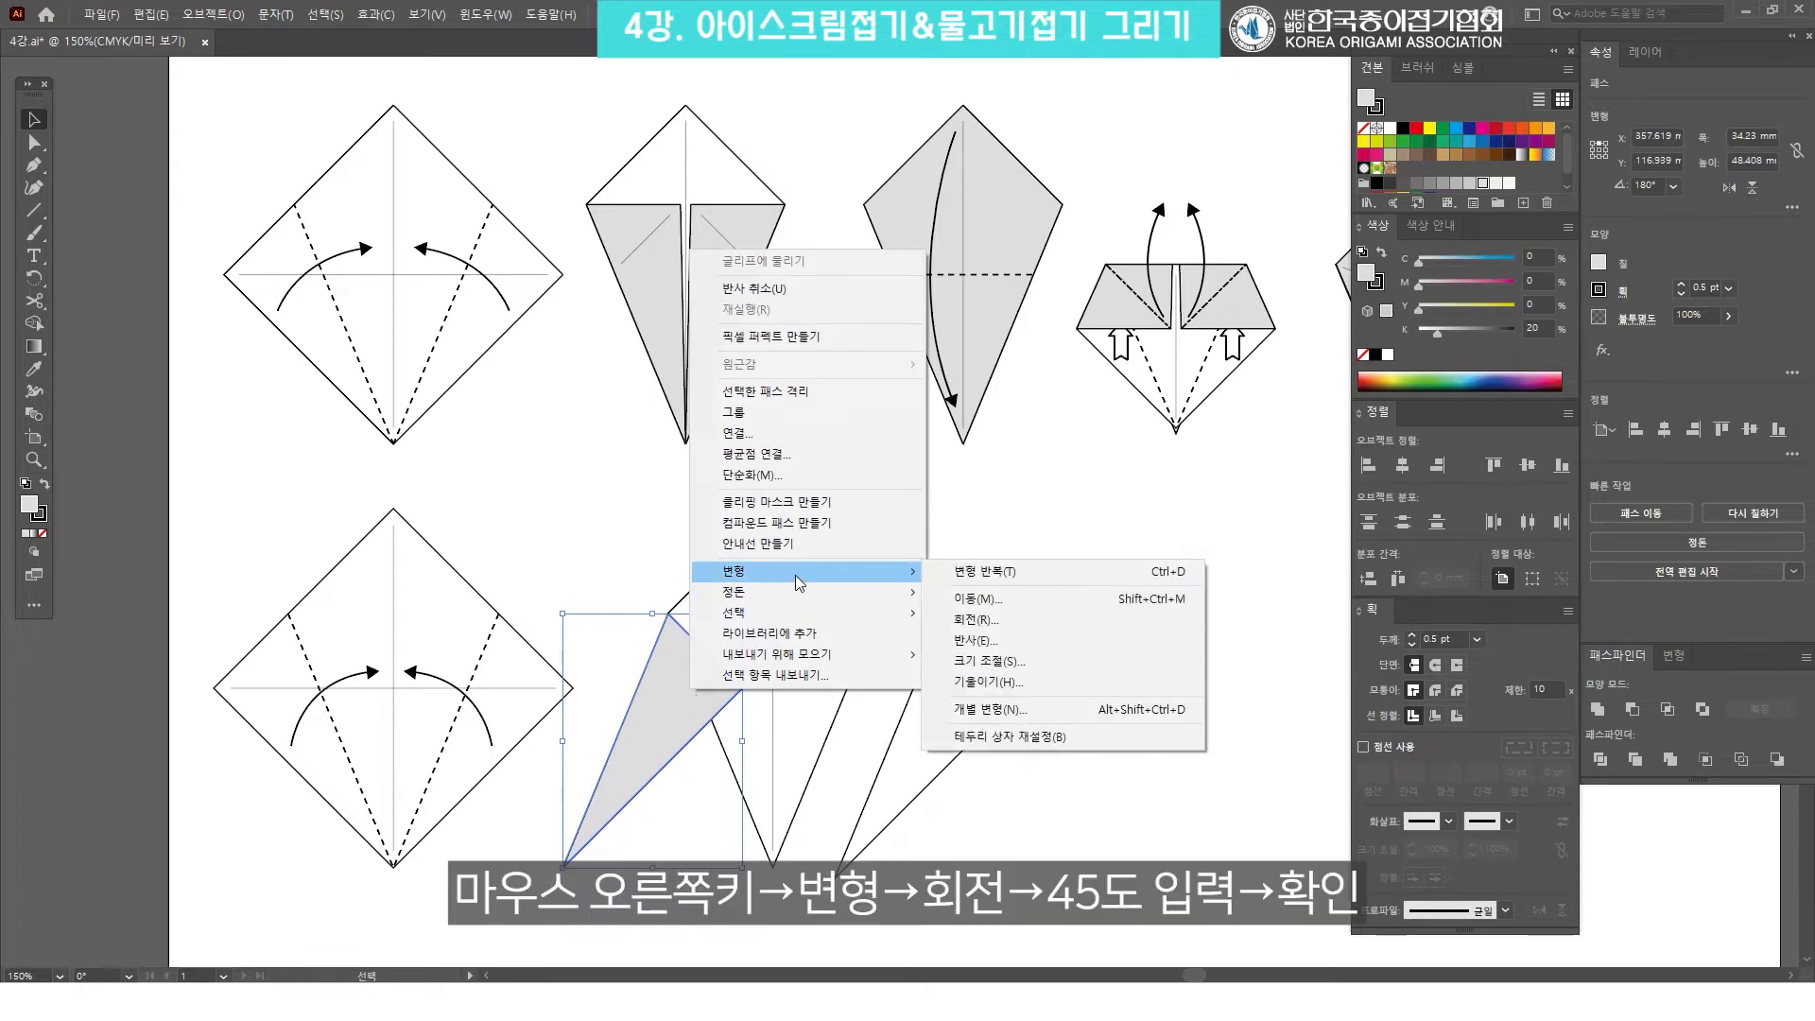
{"action": "left_click", "coordinate": [1066, 618]}
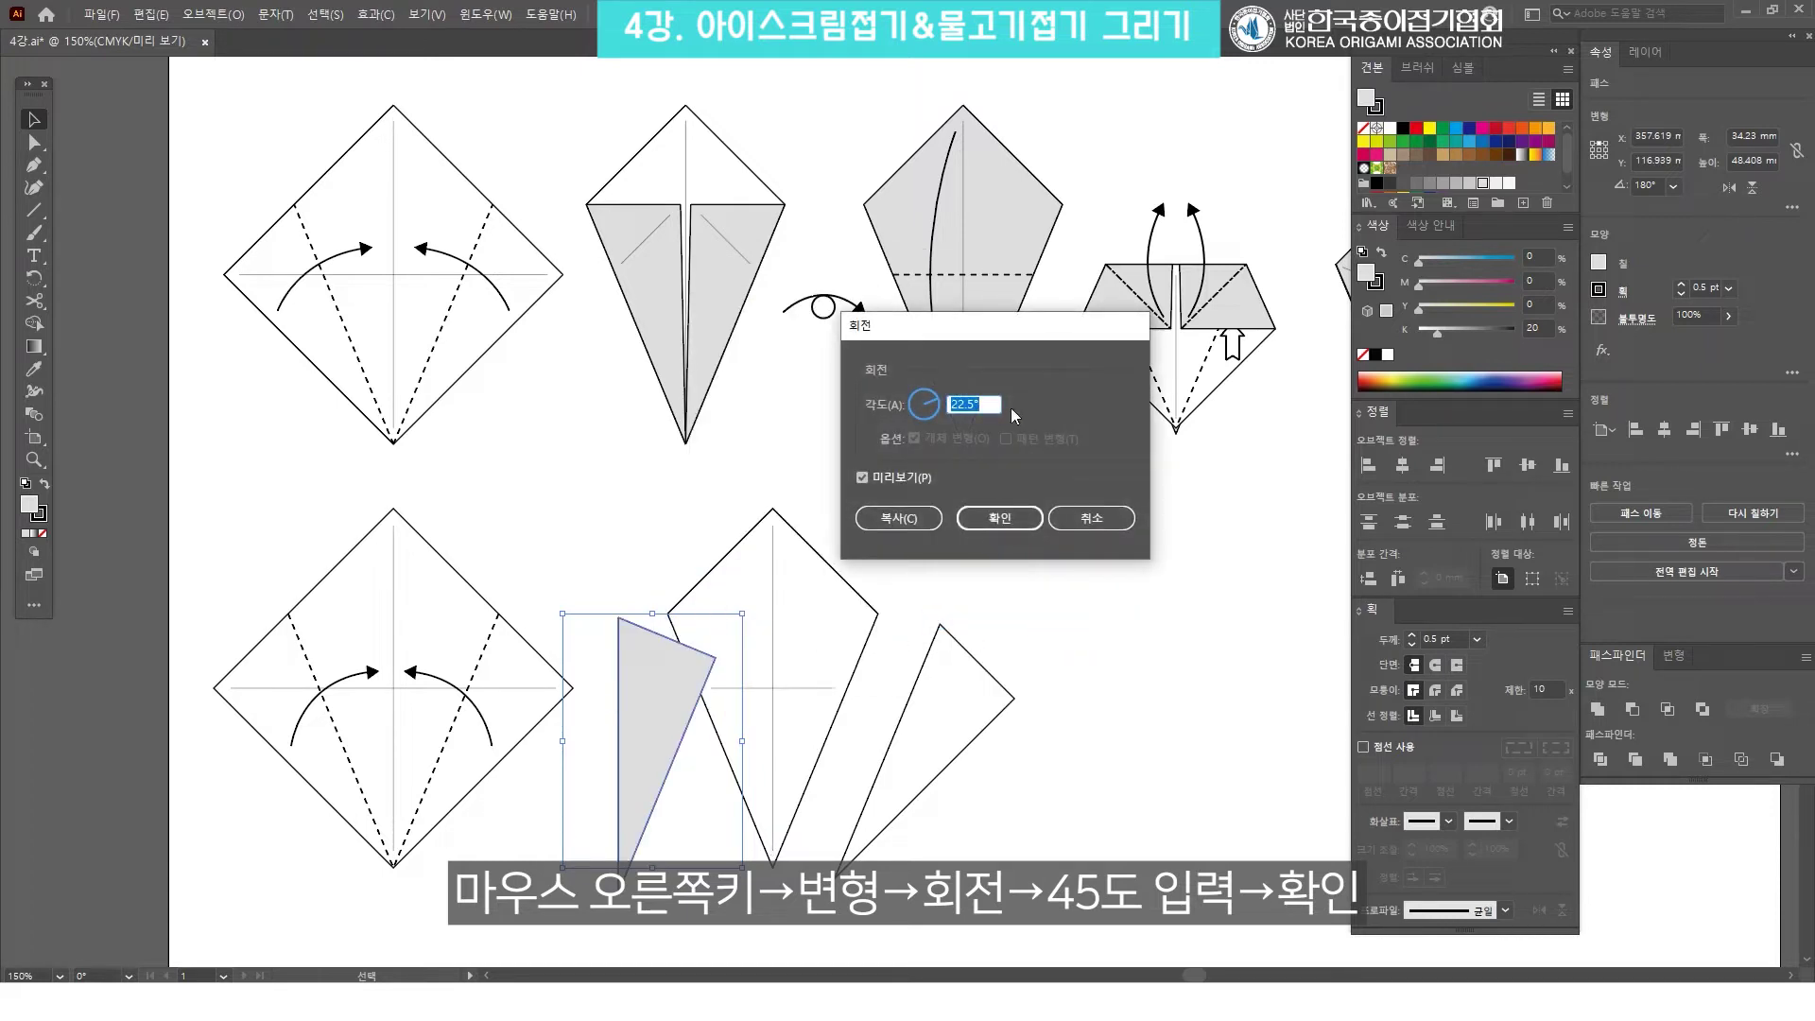
{"action": "type", "text": "45"}
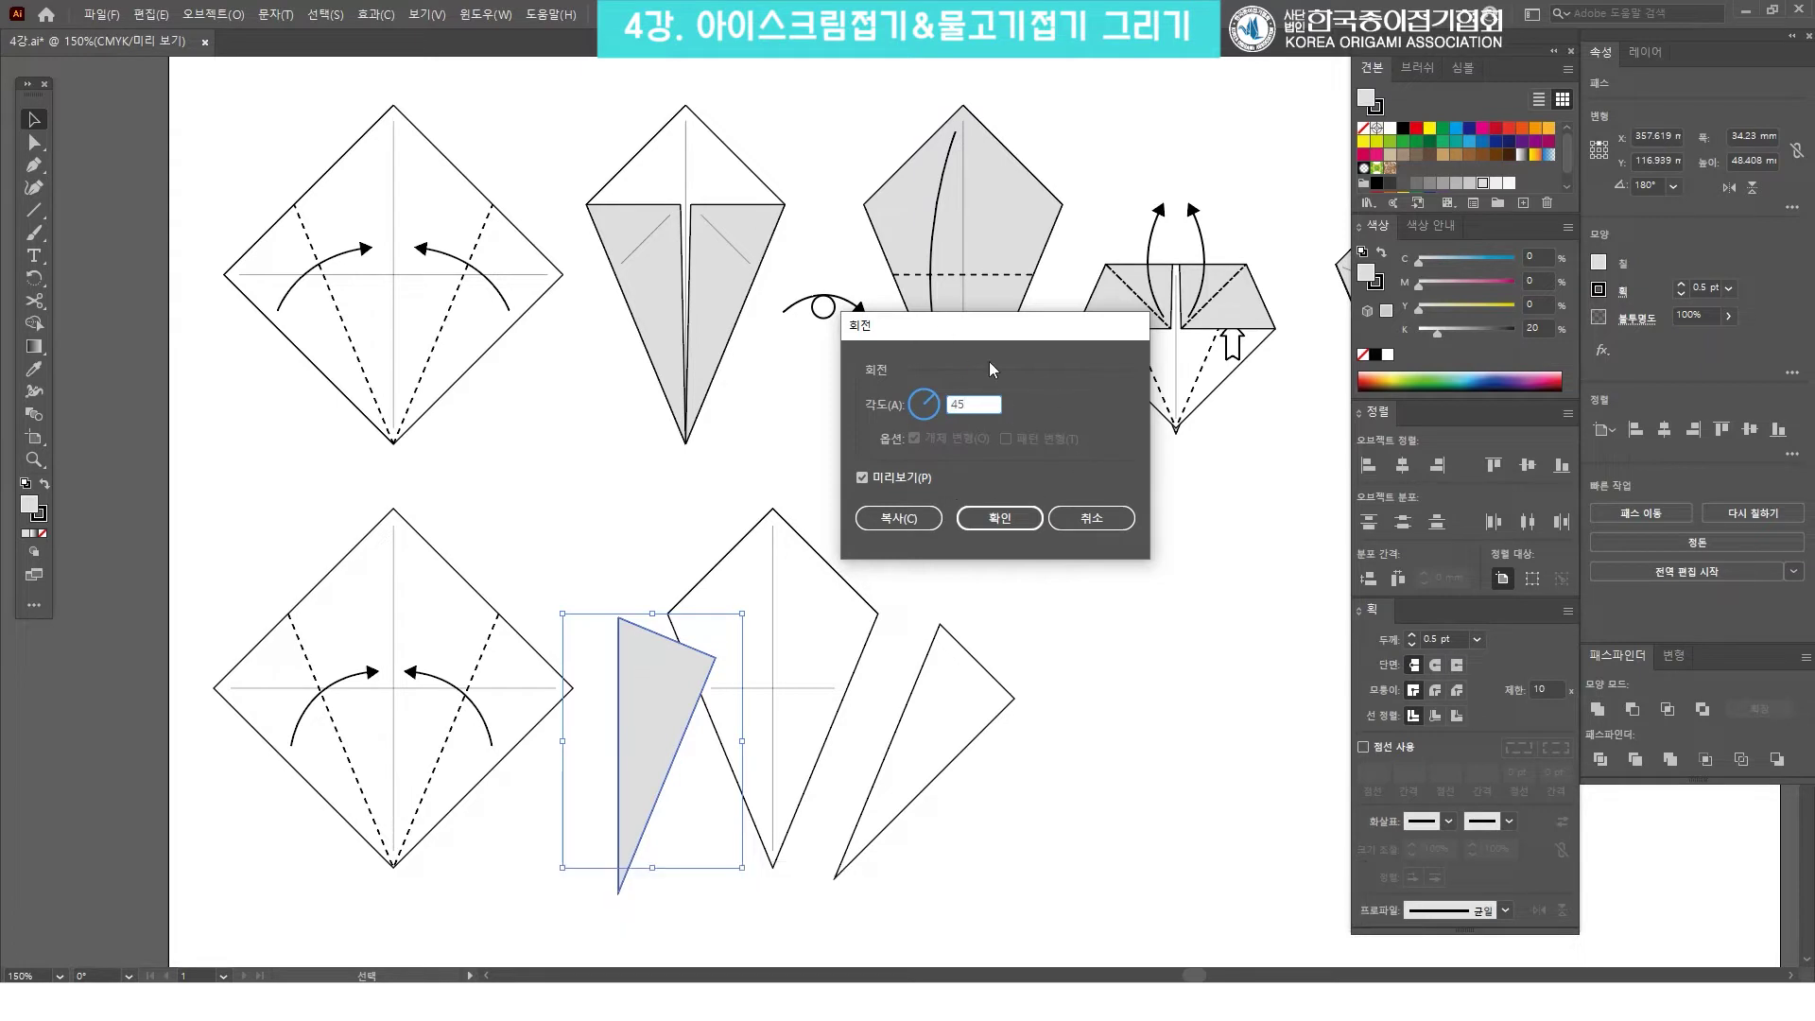
{"action": "left_click", "coordinate": [1022, 521]}
{"action": "left_click", "coordinate": [1125, 571]}
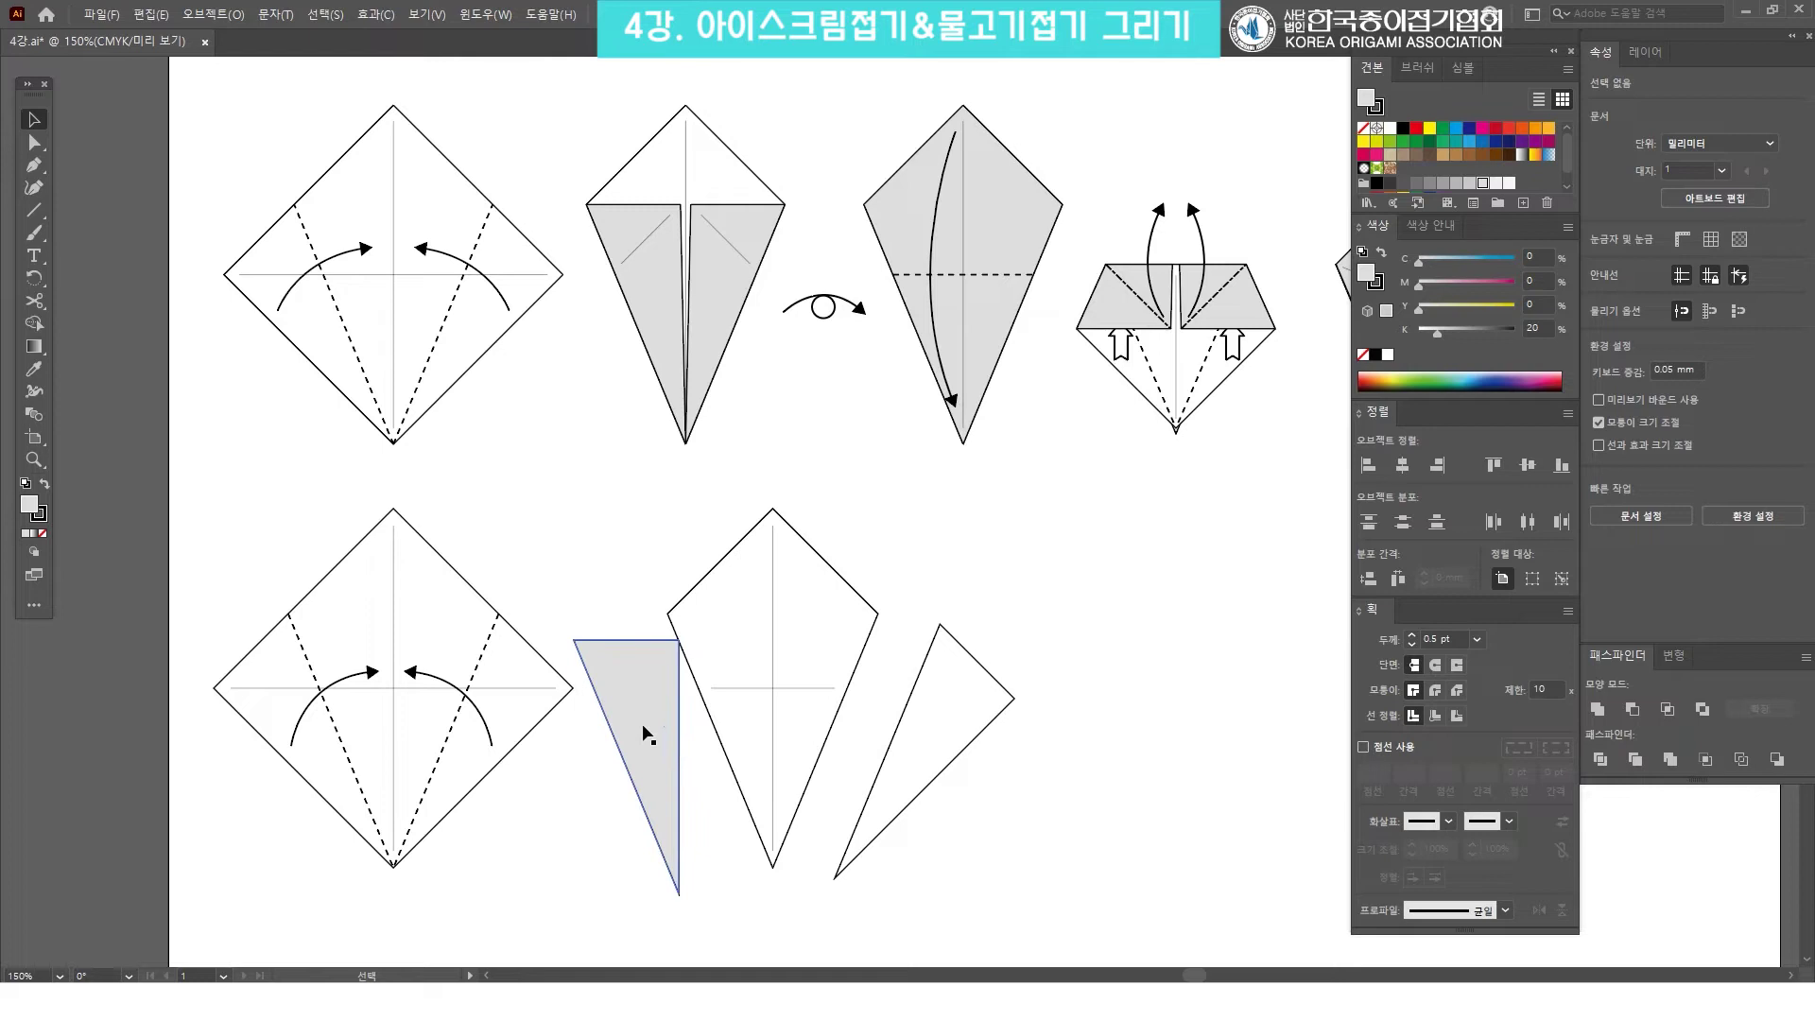
Move the gray triangle up beside the kite and align its right edge to the kite's vertical crease line.
{"action": "left_click_drag", "start_coordinate": [671, 751], "coordinate": [718, 656]}
{"action": "left_click", "coordinate": [1022, 585]}
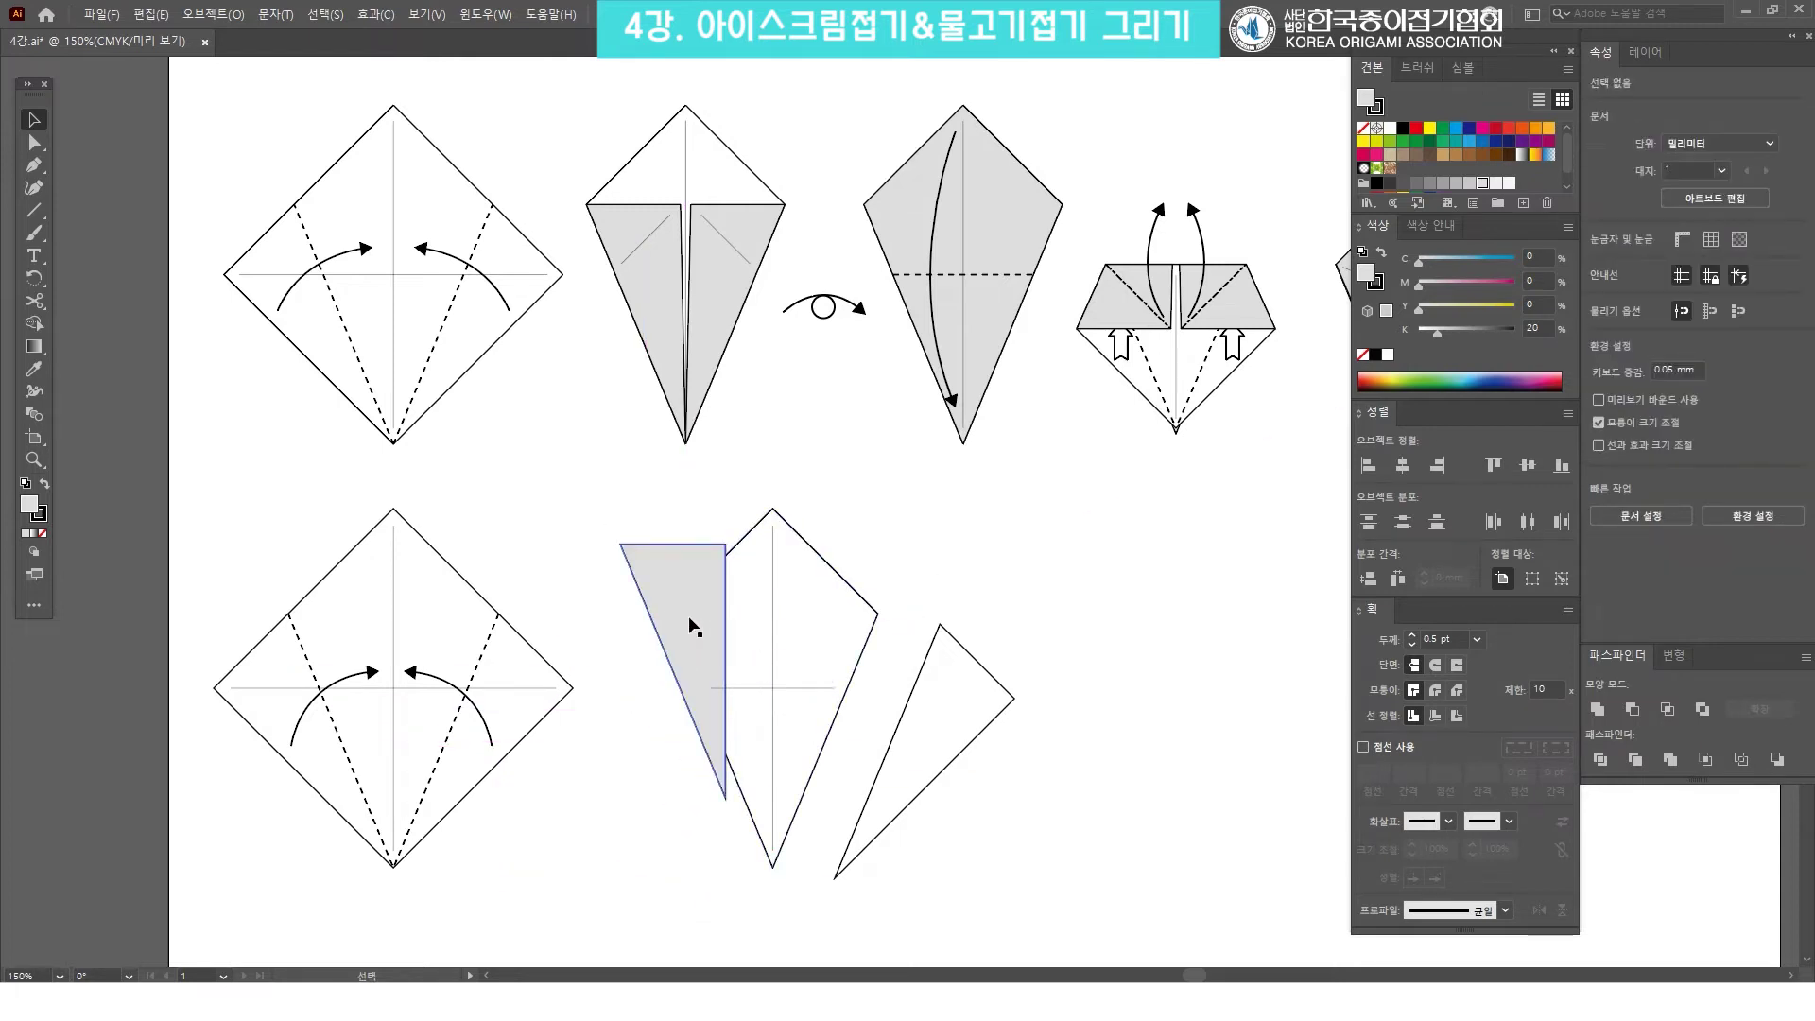
{"action": "left_click_drag", "start_coordinate": [697, 632], "coordinate": [660, 613]}
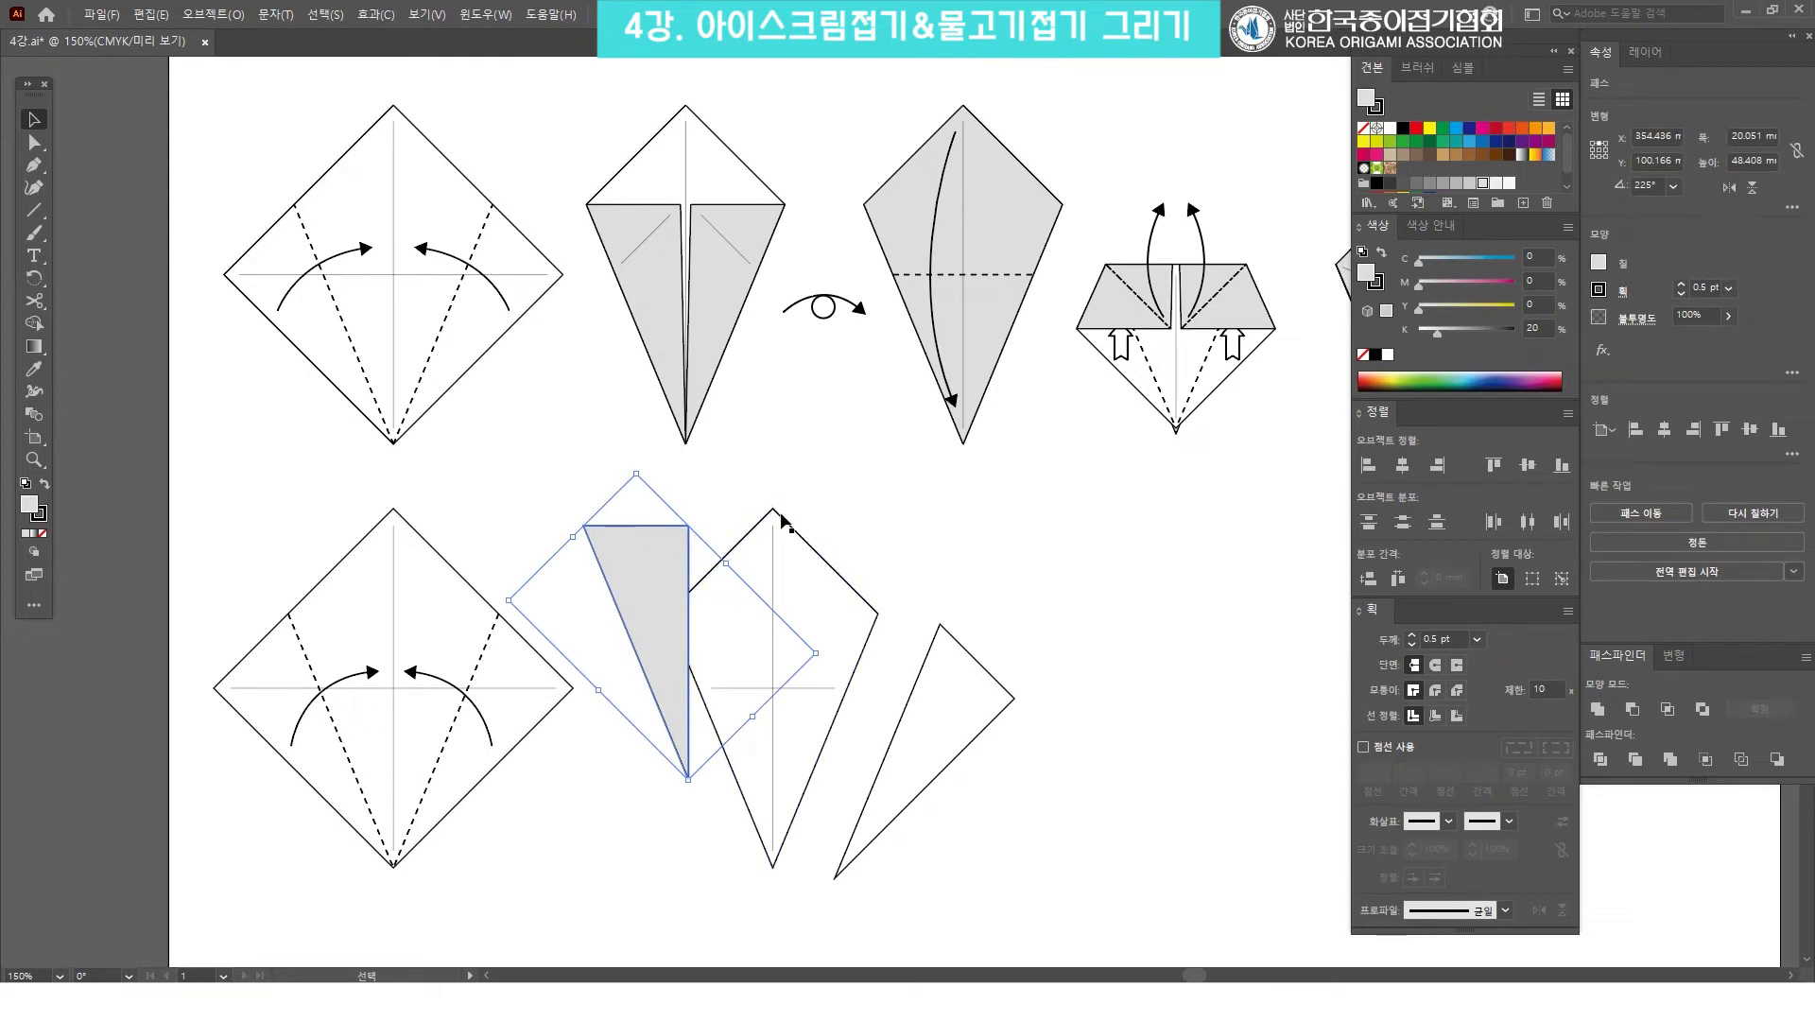
{"action": "left_click", "coordinate": [772, 667]}
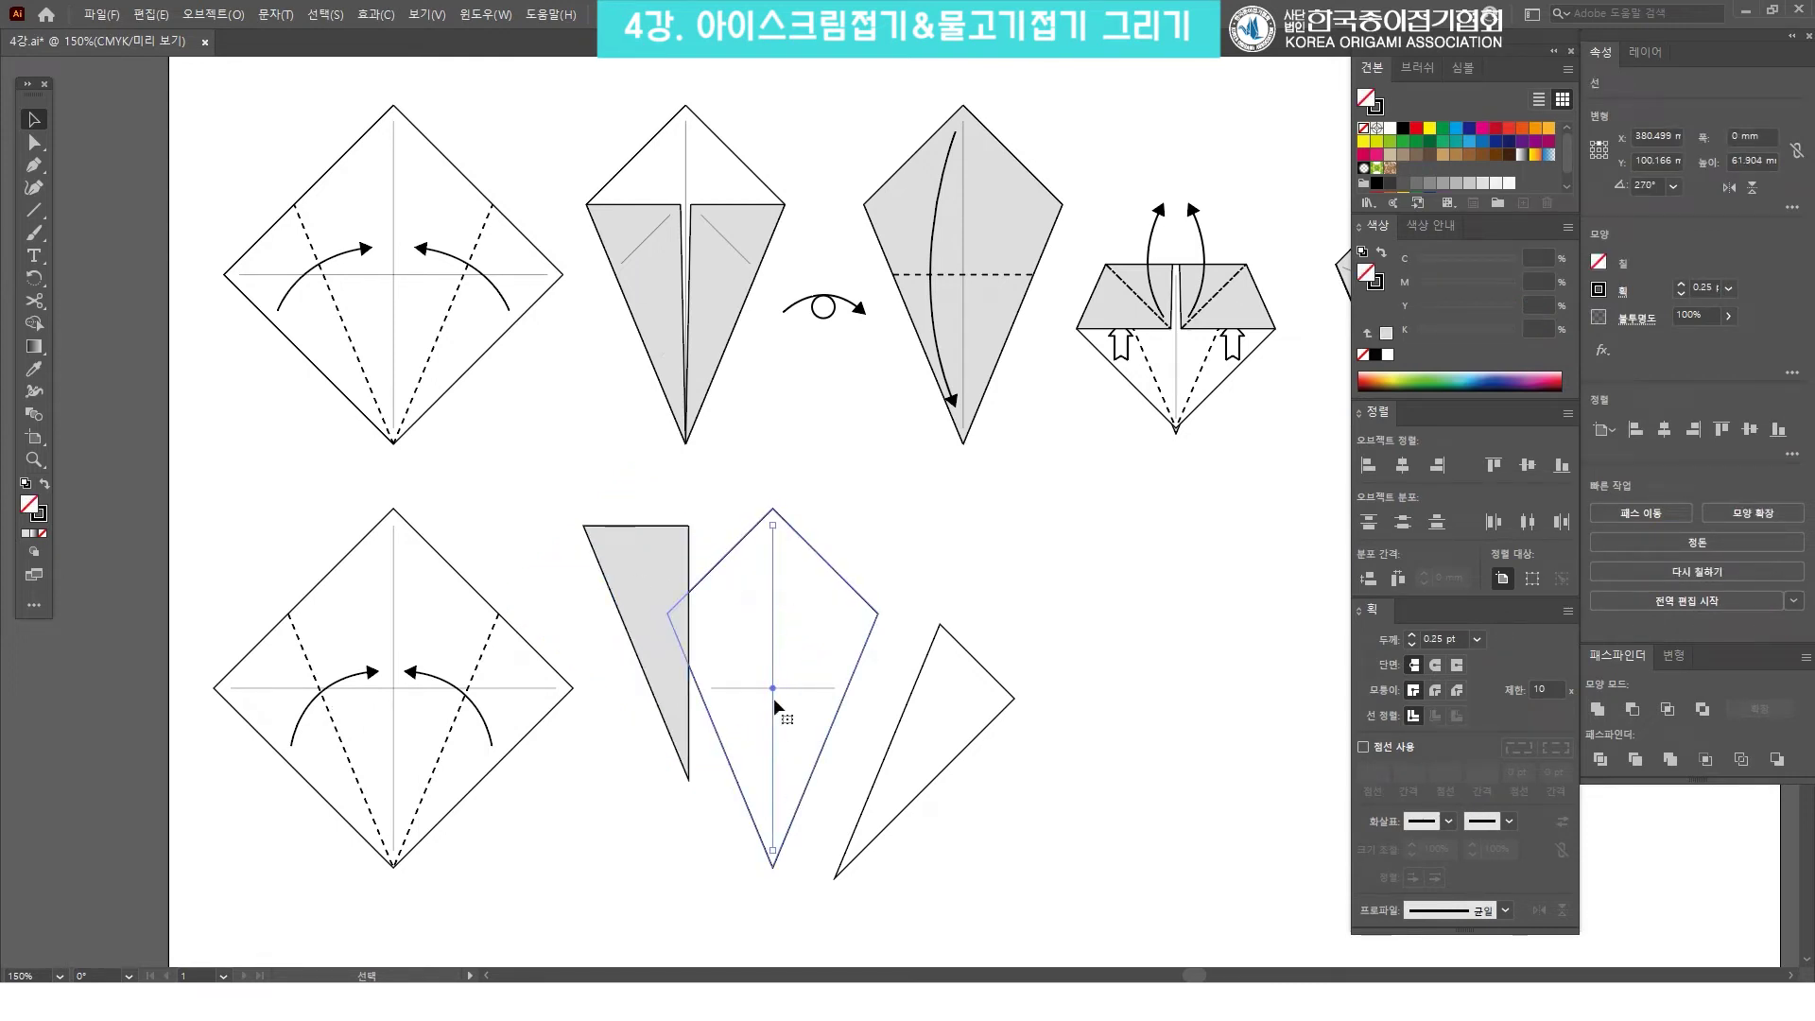
{"action": "left_click", "coordinate": [791, 882]}
{"action": "left_click", "coordinate": [776, 863]}
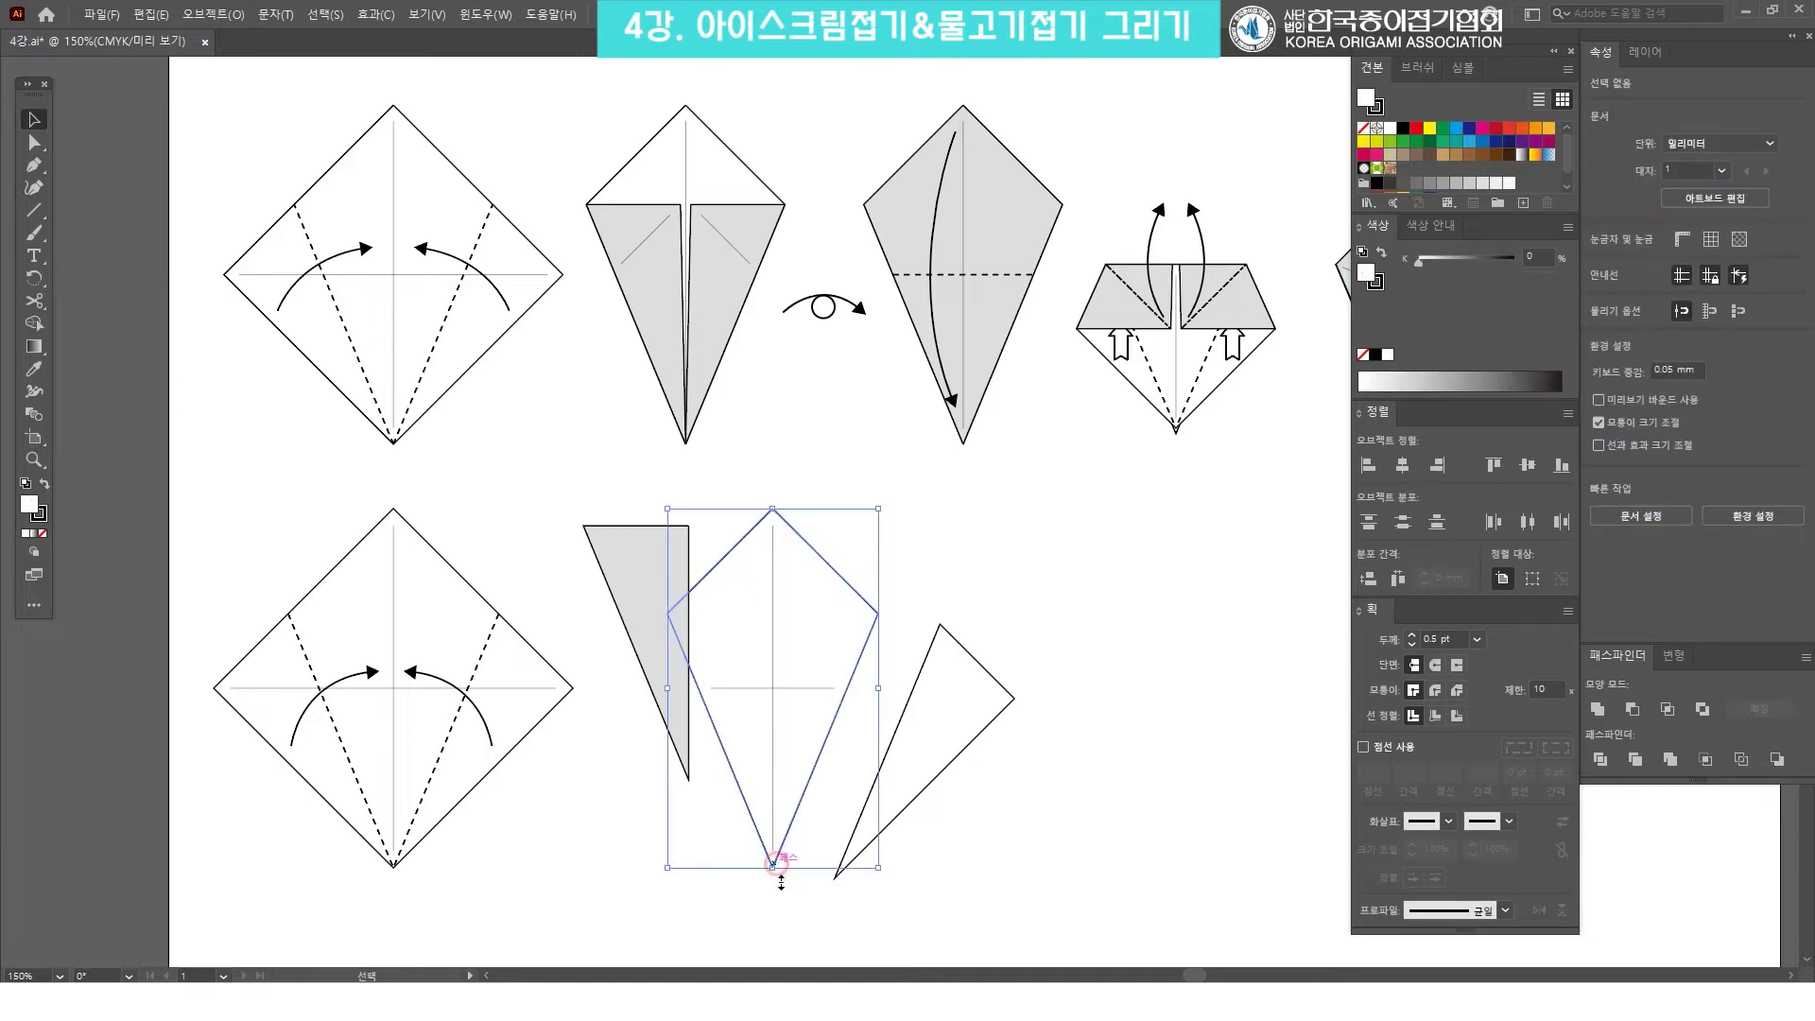
{"action": "left_click", "coordinate": [1051, 543]}
{"action": "left_click", "coordinate": [673, 572]}
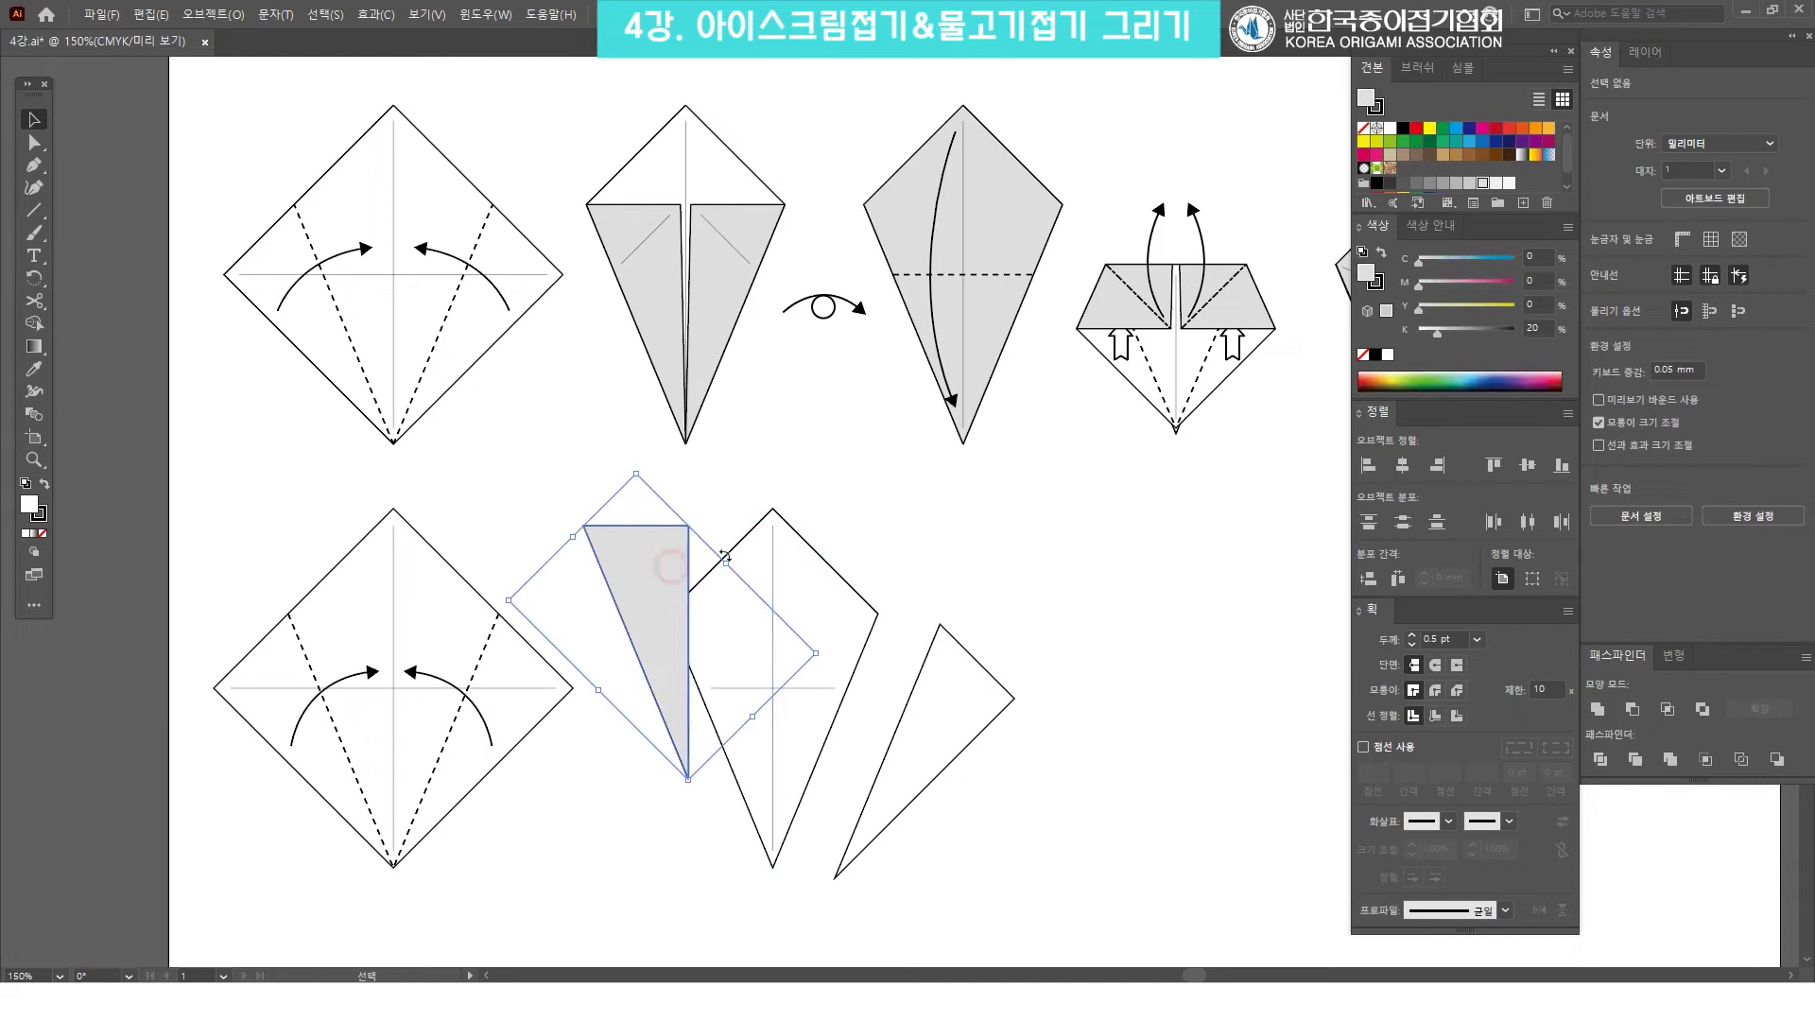
{"action": "left_click", "coordinate": [773, 546], "text": "shift"}
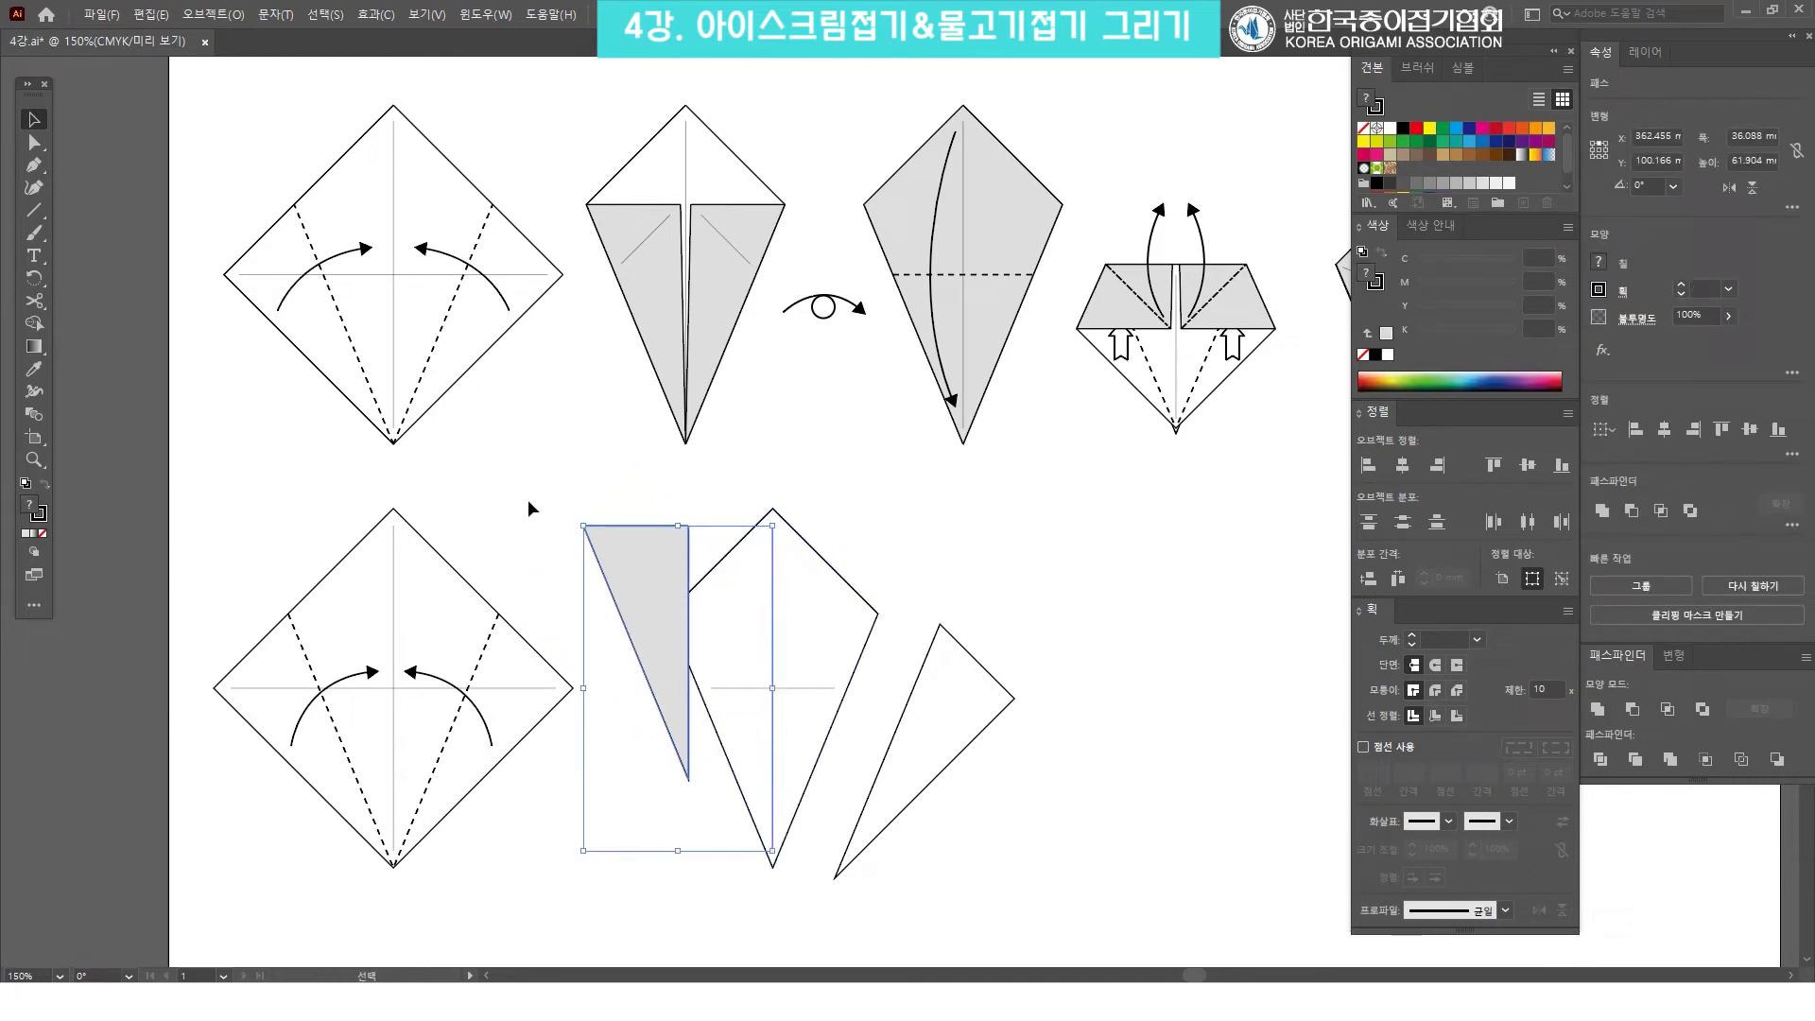
{"action": "left_click", "coordinate": [1438, 464]}
{"action": "left_click", "coordinate": [945, 535]}
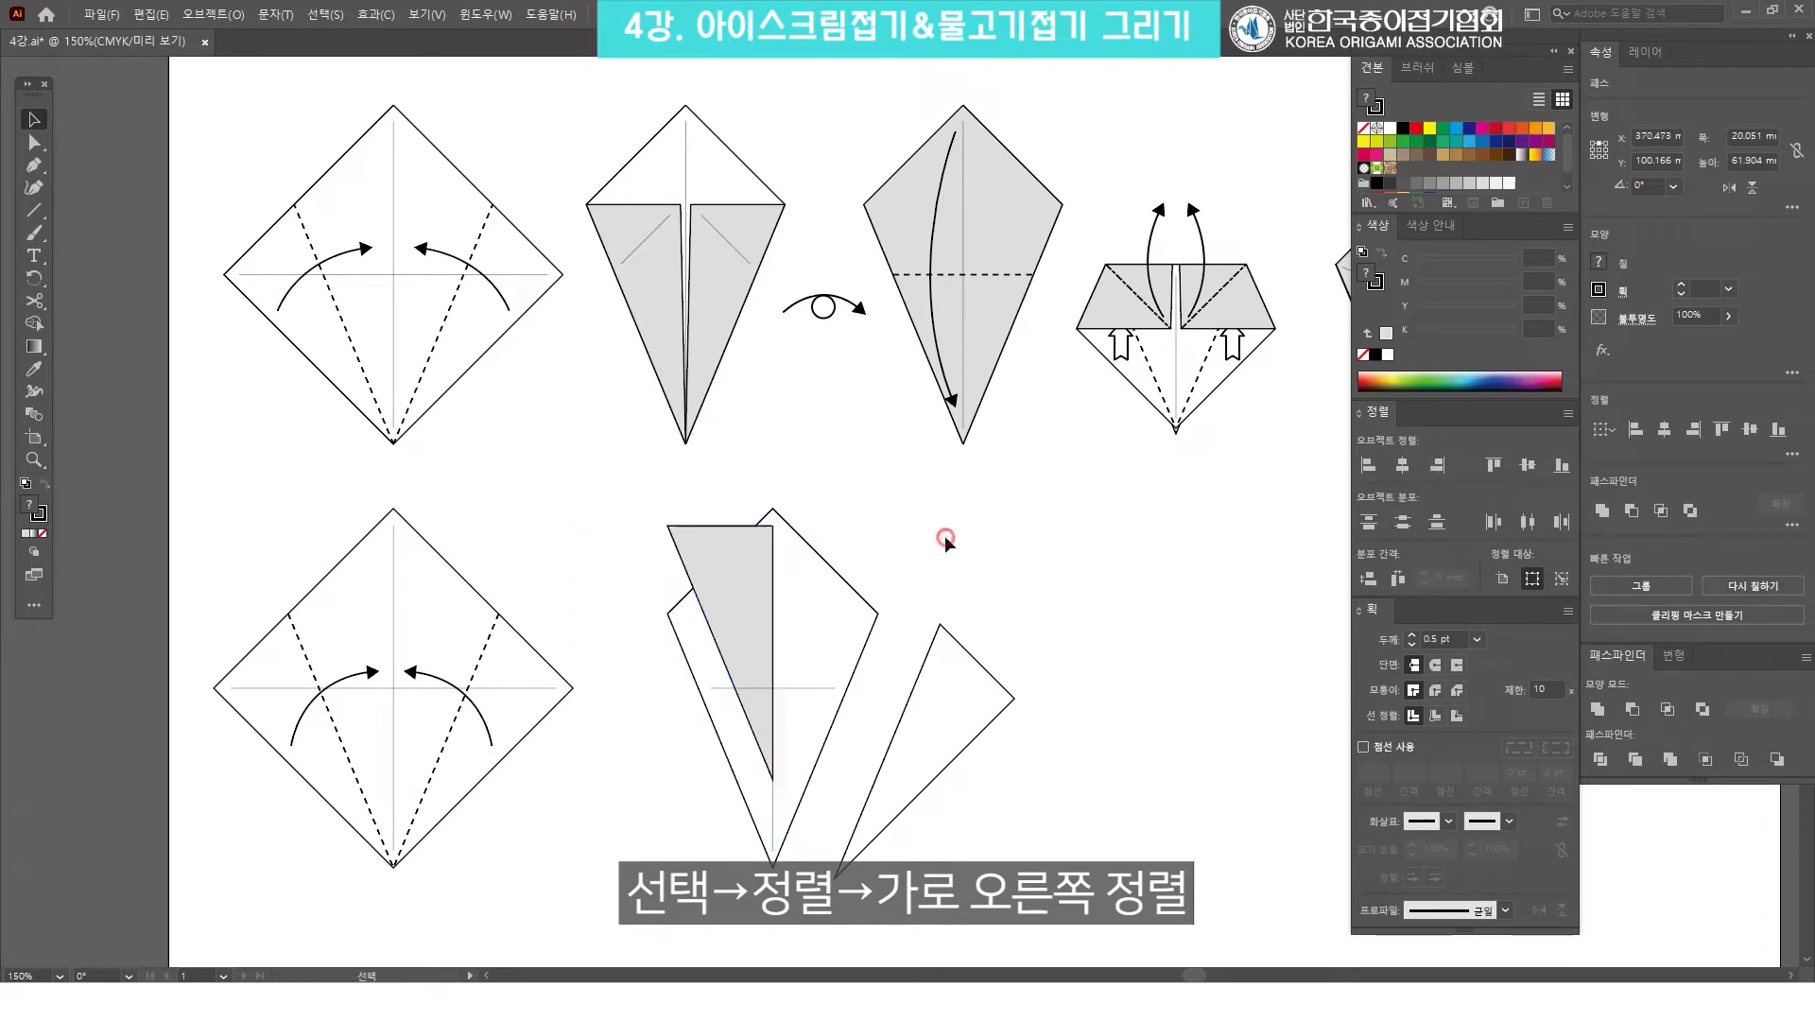
Align the bottom of the gray triangle with the bottom tip of the kite.
{"action": "left_click", "coordinate": [731, 567]}
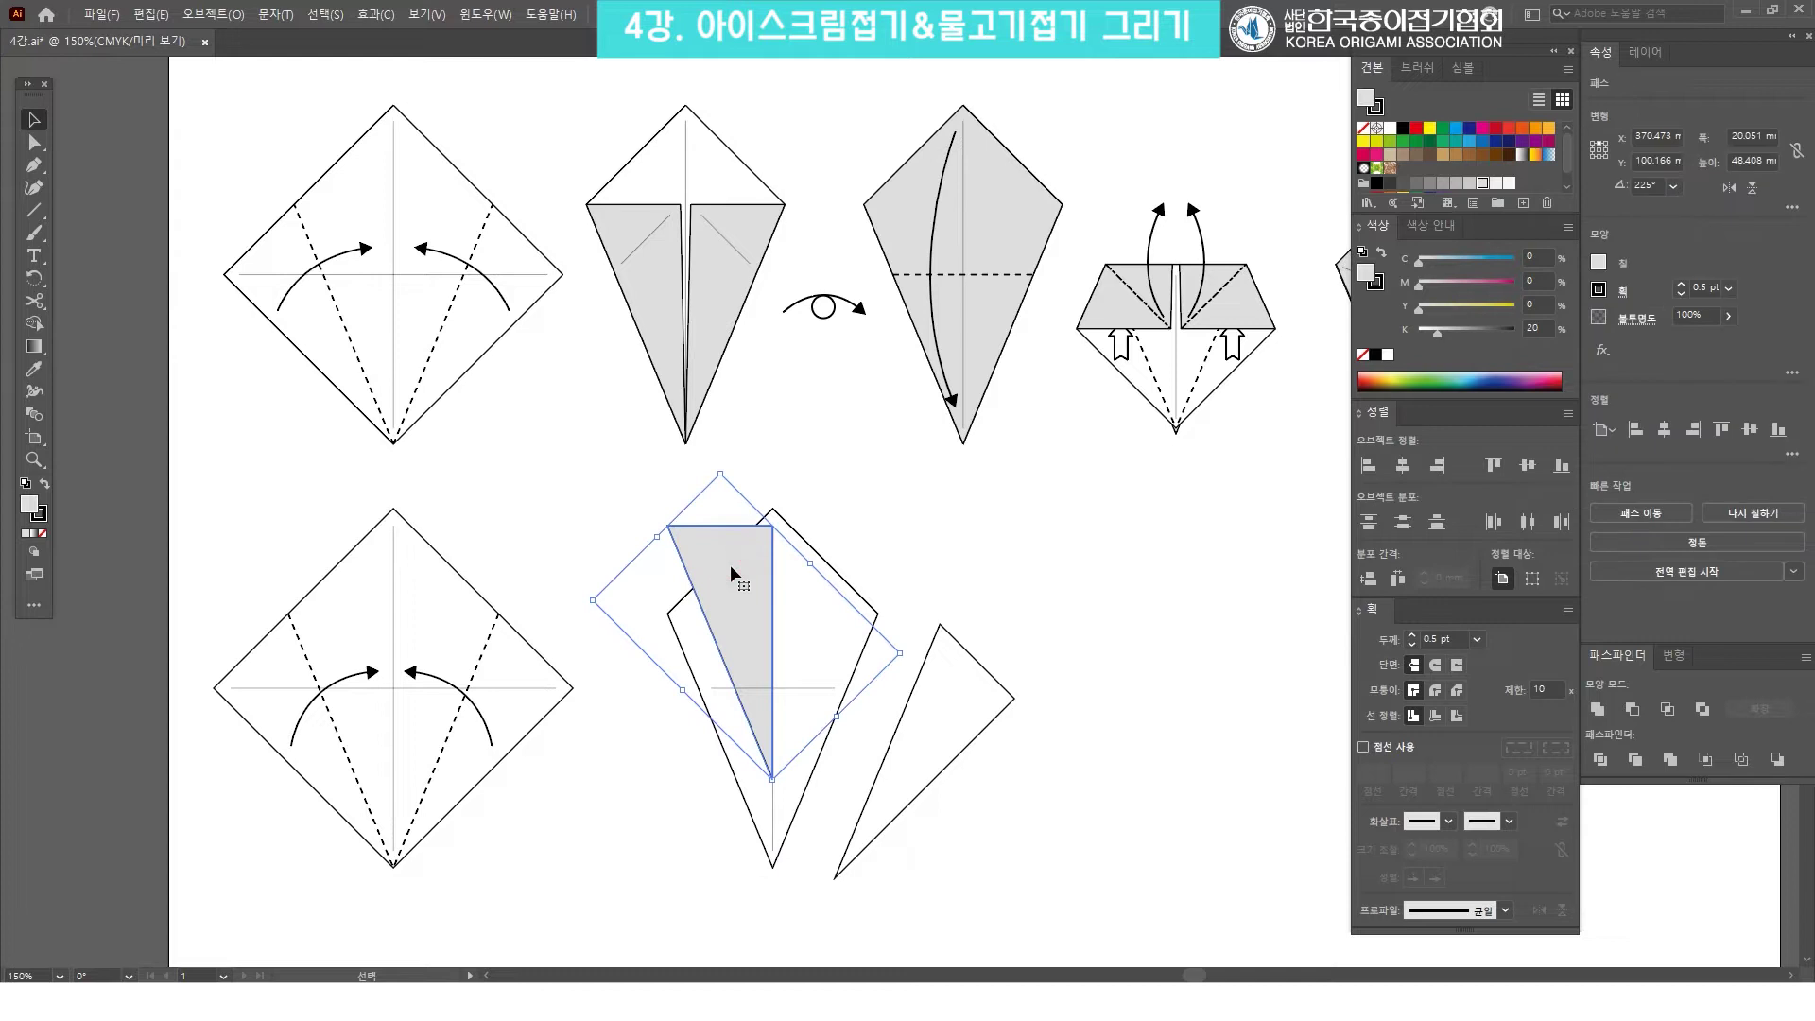
{"action": "left_click", "coordinate": [828, 626], "text": "shift"}
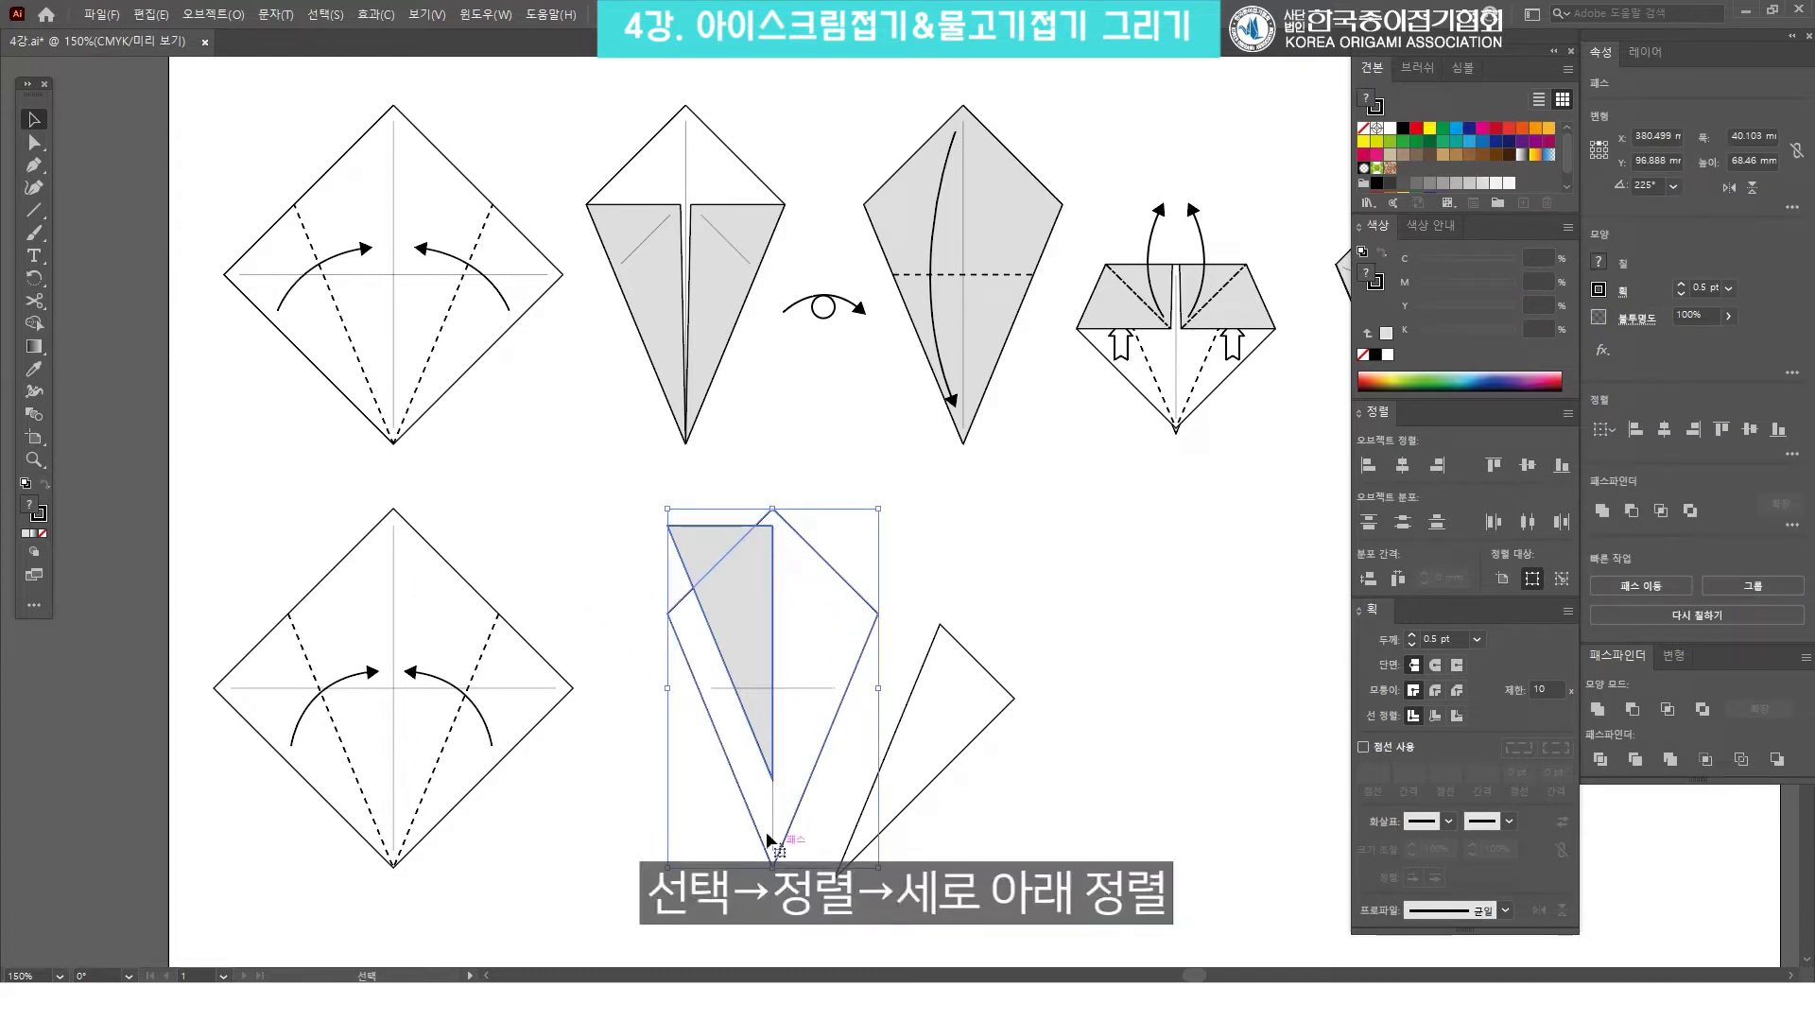
{"action": "left_click", "coordinate": [1564, 466]}
{"action": "left_click", "coordinate": [1129, 574]}
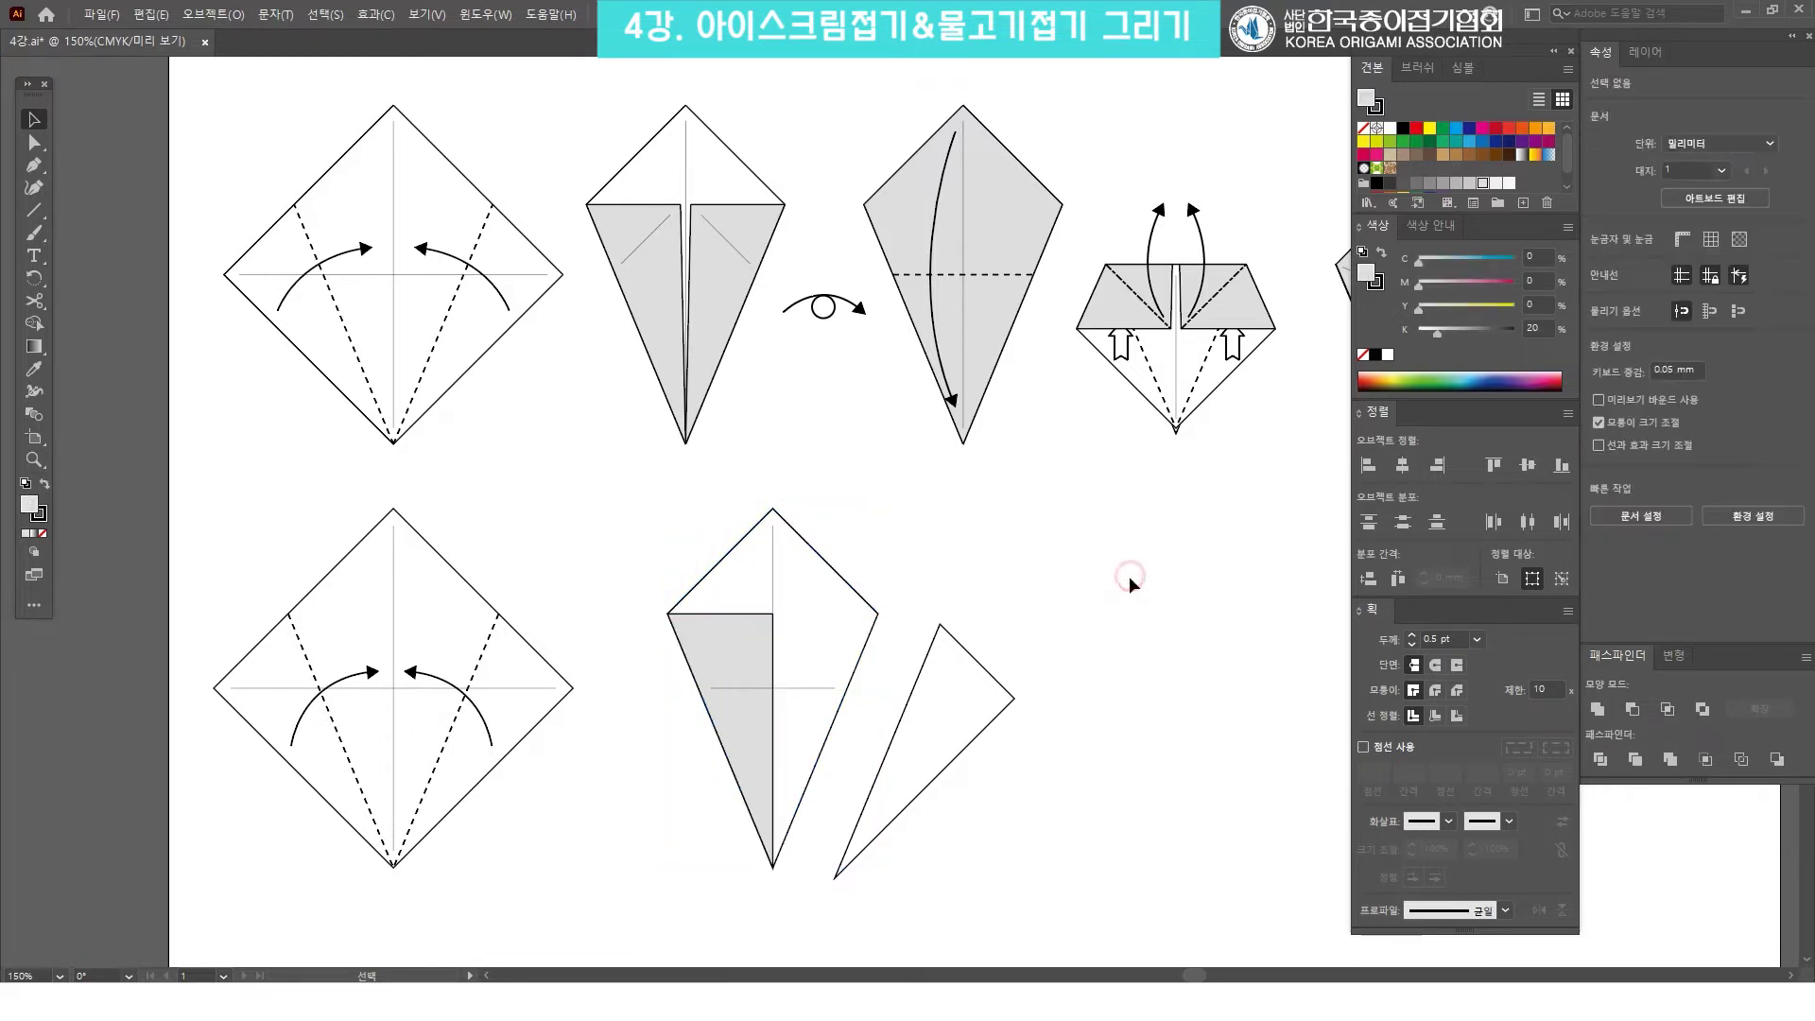
Bring the gray triangle to the front so that it covers the left half of the kite's horizontal crease line.
{"action": "key", "text": "ctrl+plus"}
{"action": "scroll", "coordinate": [884, 567], "scroll_direction": "down", "scroll_amount": 1}
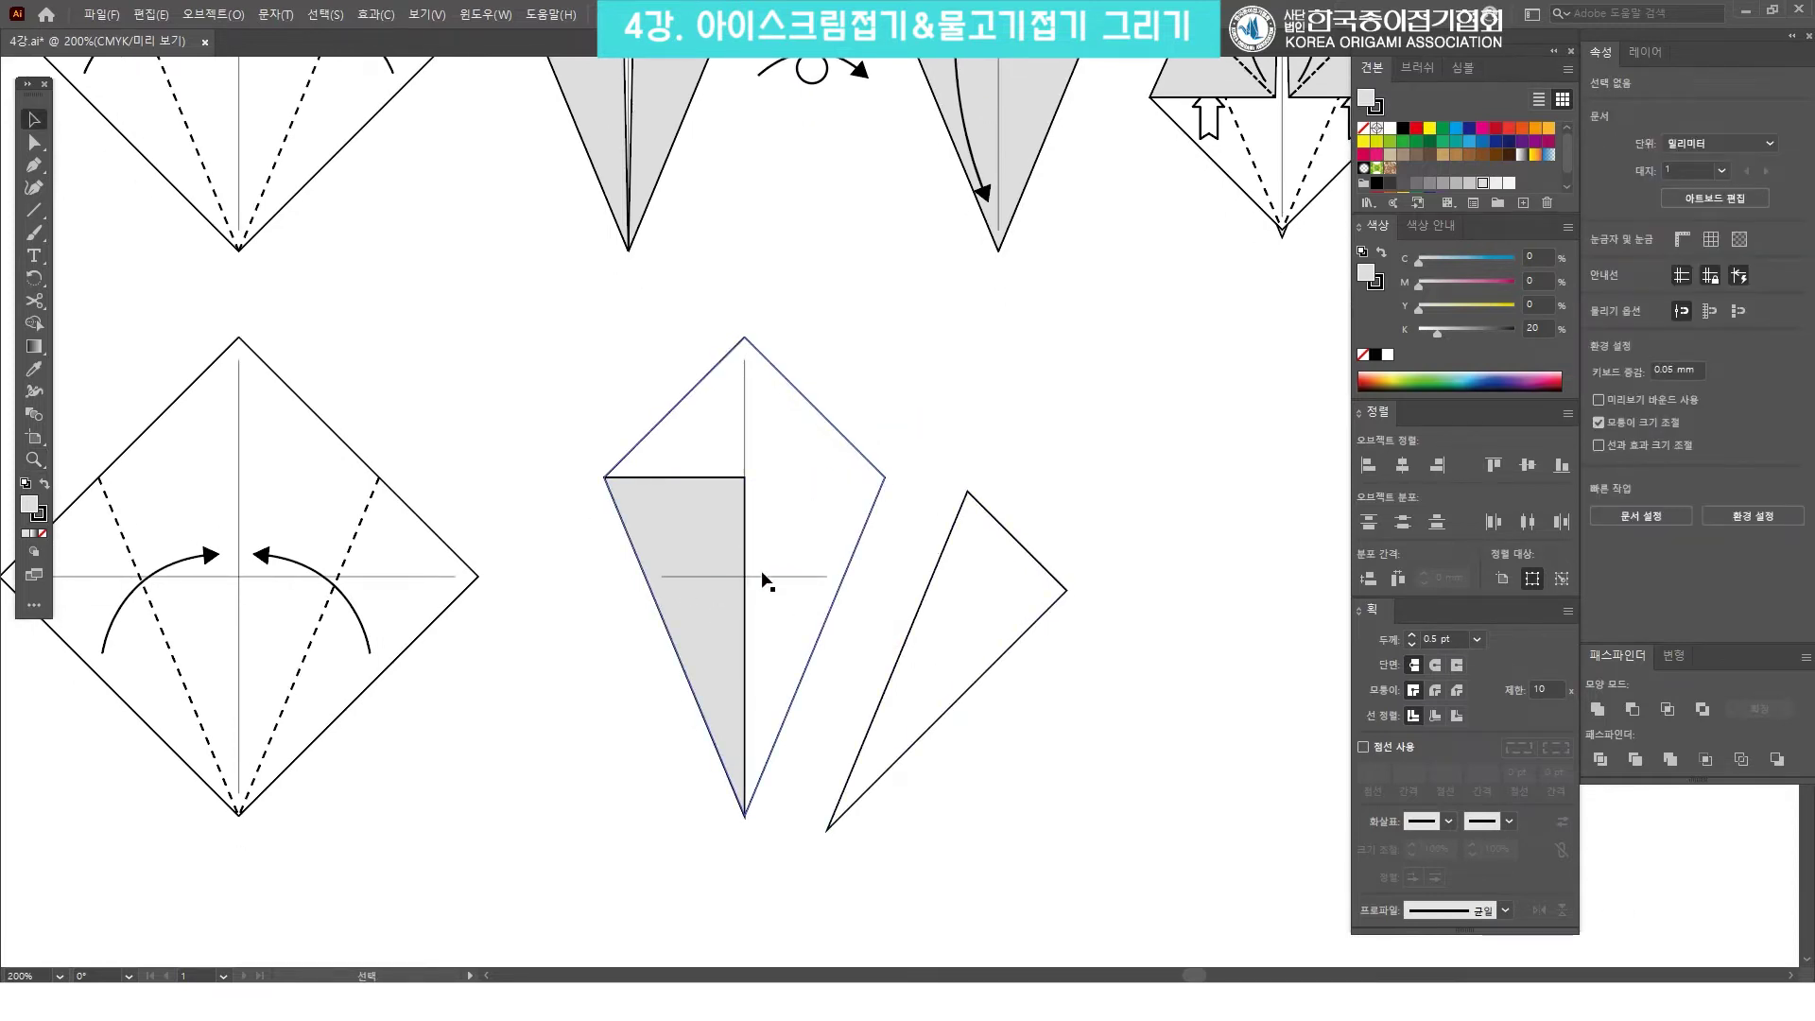
{"action": "scroll", "coordinate": [785, 529], "scroll_direction": "up", "scroll_amount": 2}
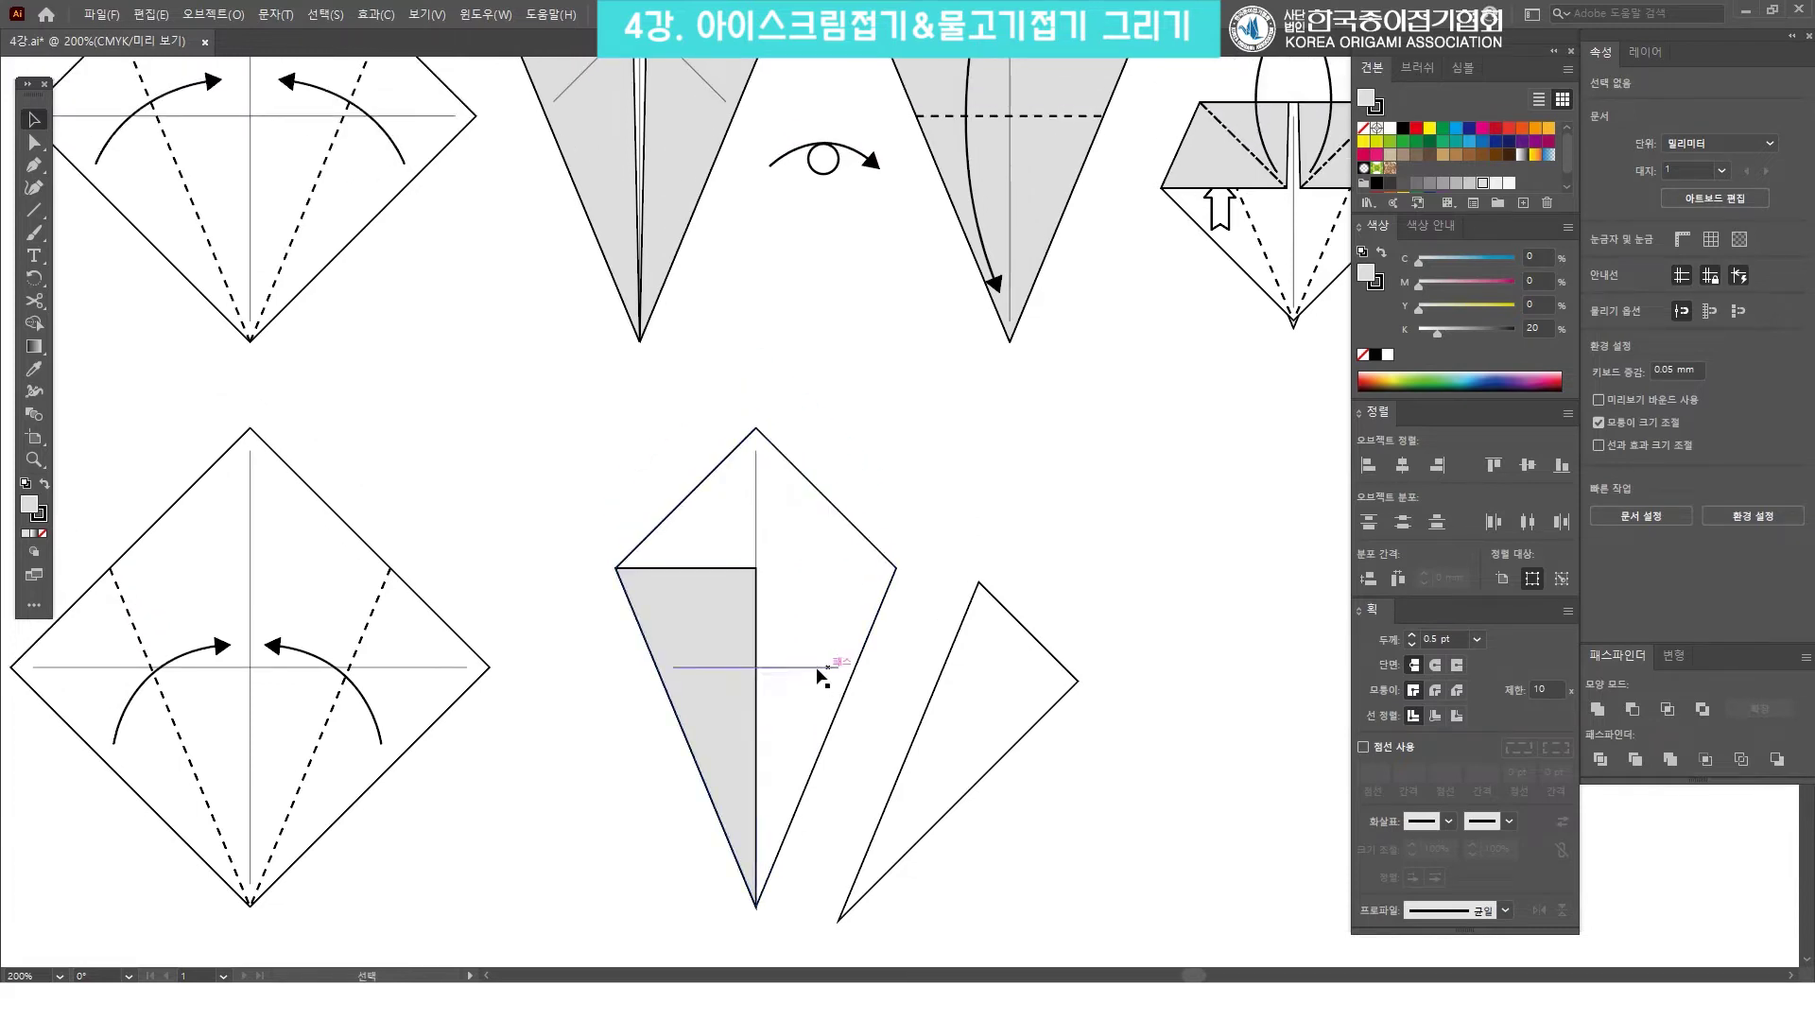
{"action": "scroll", "coordinate": [709, 676], "scroll_direction": "up", "scroll_amount": 4}
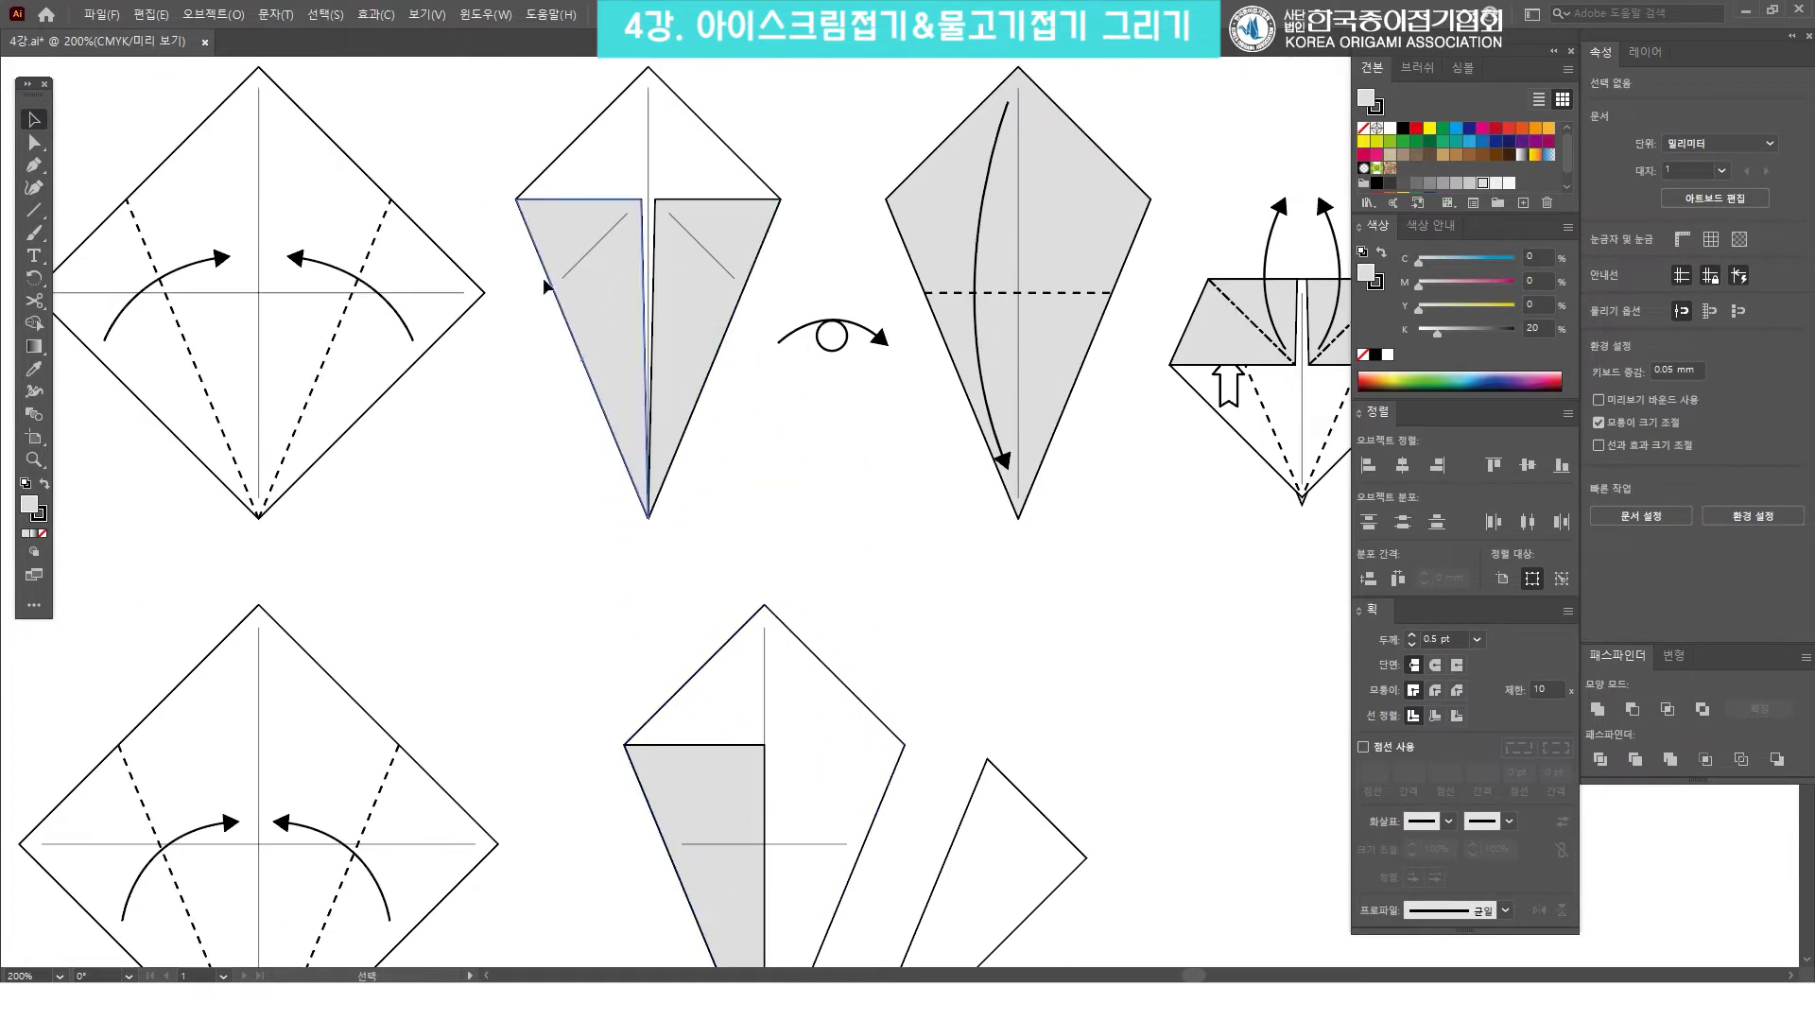
{"action": "scroll", "coordinate": [879, 516], "scroll_direction": "down", "scroll_amount": 5}
{"action": "scroll", "coordinate": [894, 548], "scroll_direction": "down", "scroll_amount": 1}
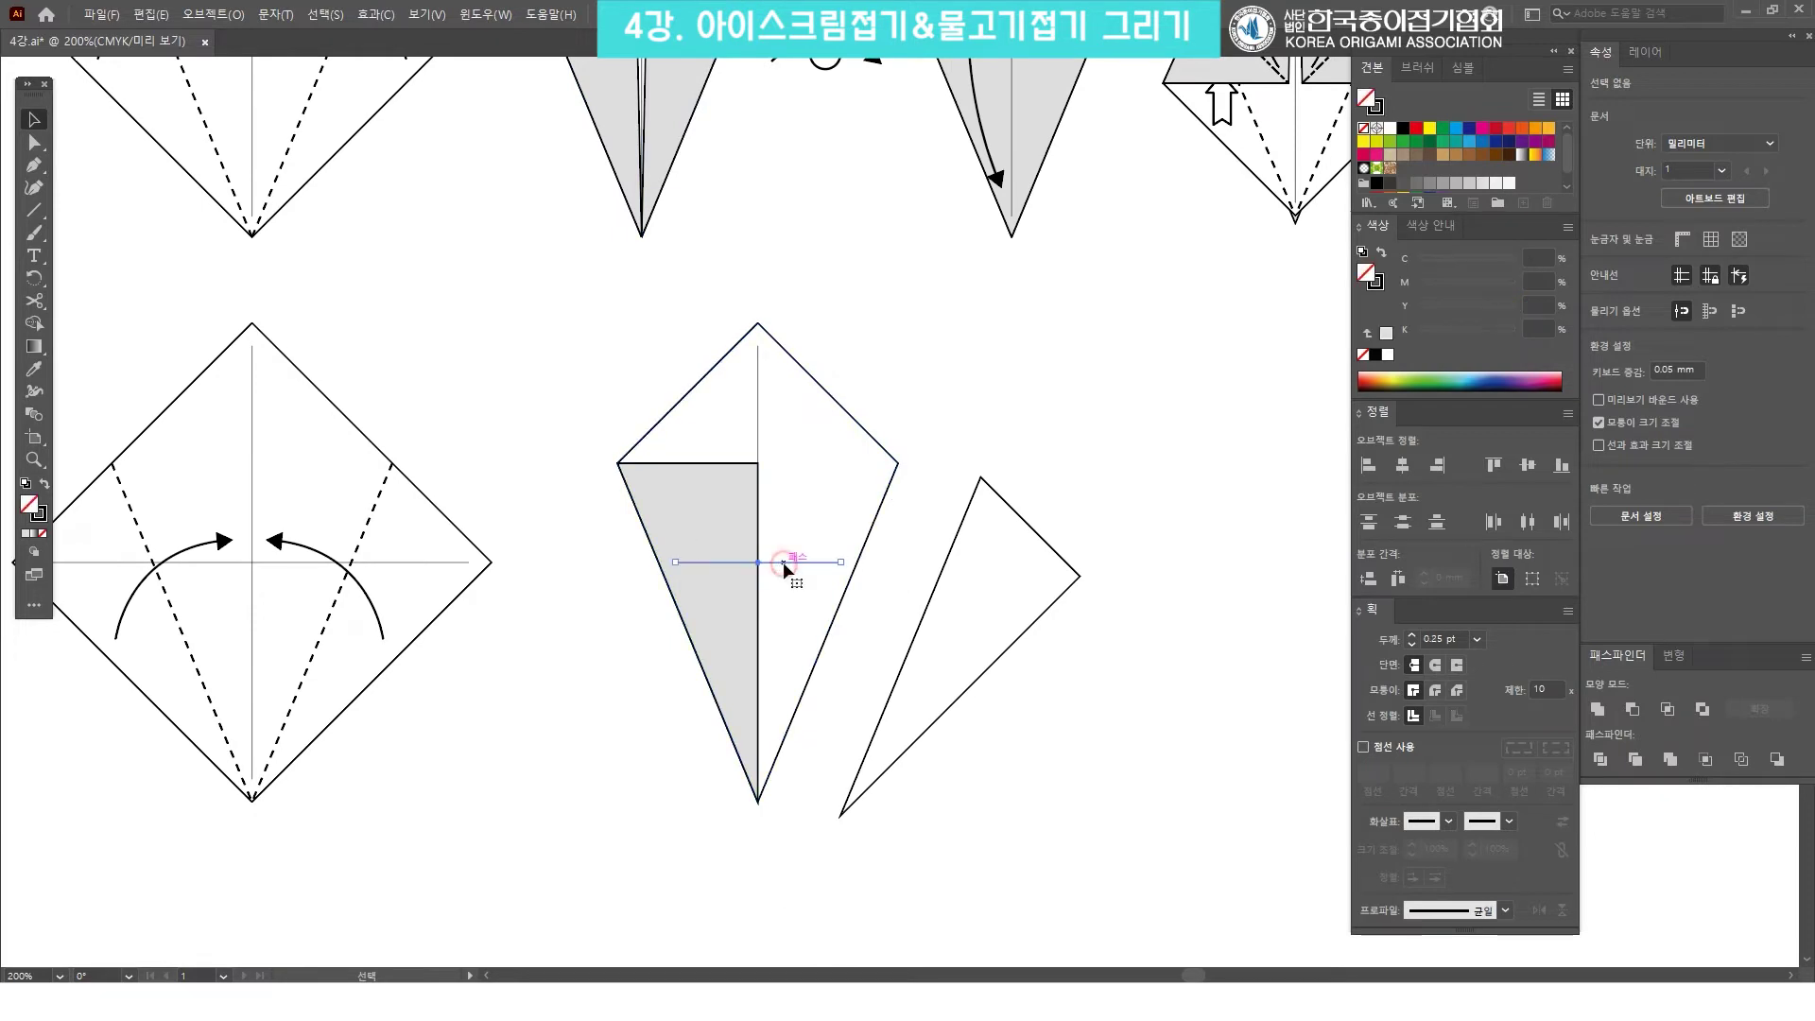
{"action": "left_click", "coordinate": [787, 567]}
{"action": "left_click", "coordinate": [751, 525]}
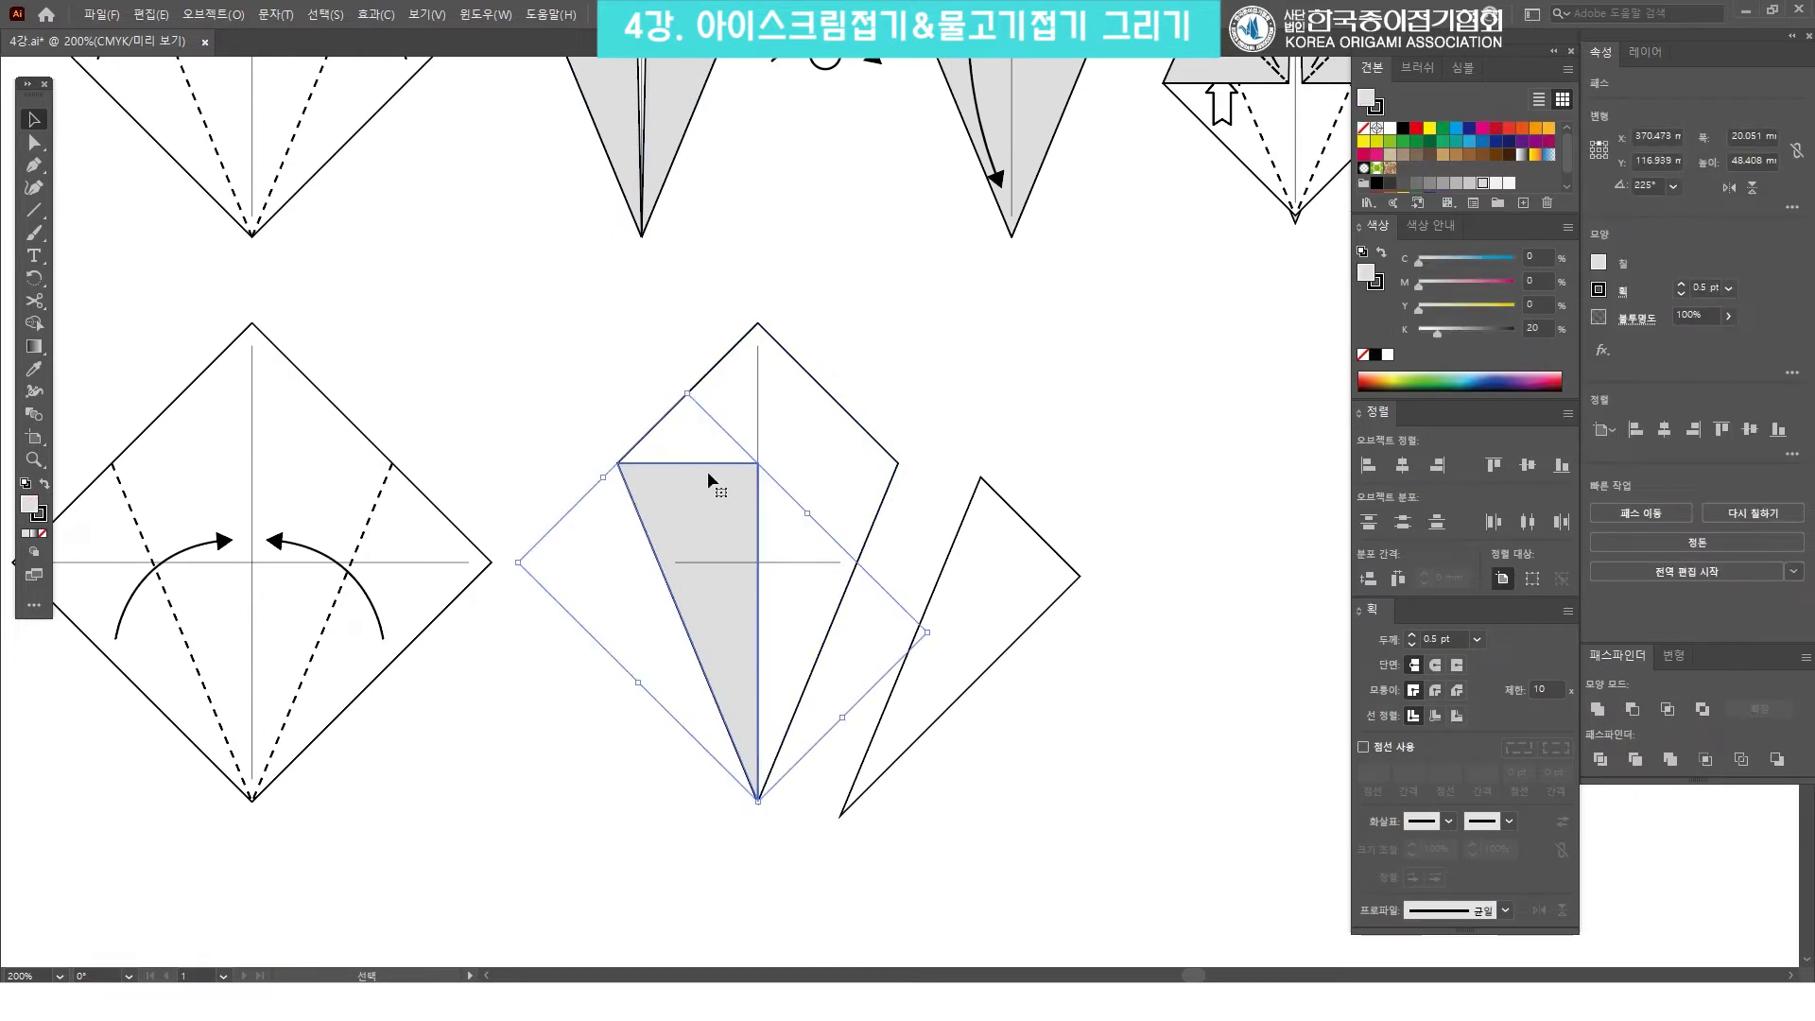
{"action": "right_click", "coordinate": [734, 511]}
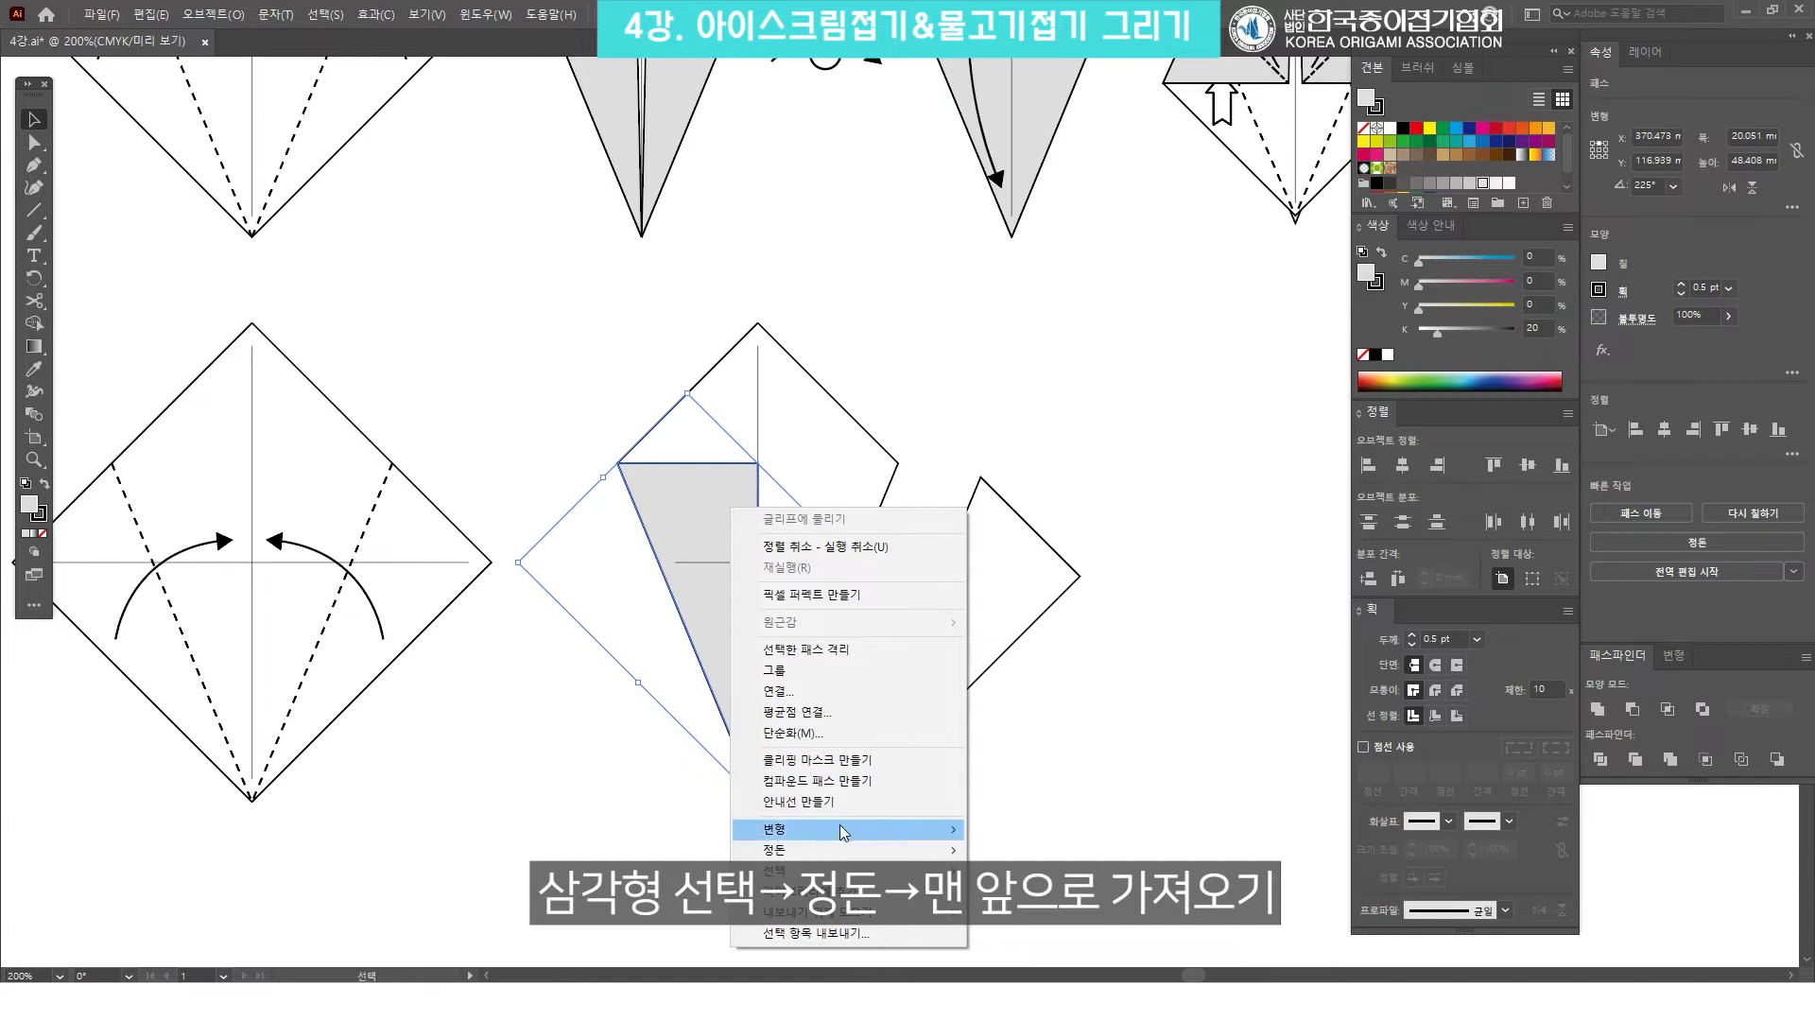
{"action": "mouse_move", "coordinate": [855, 850]}
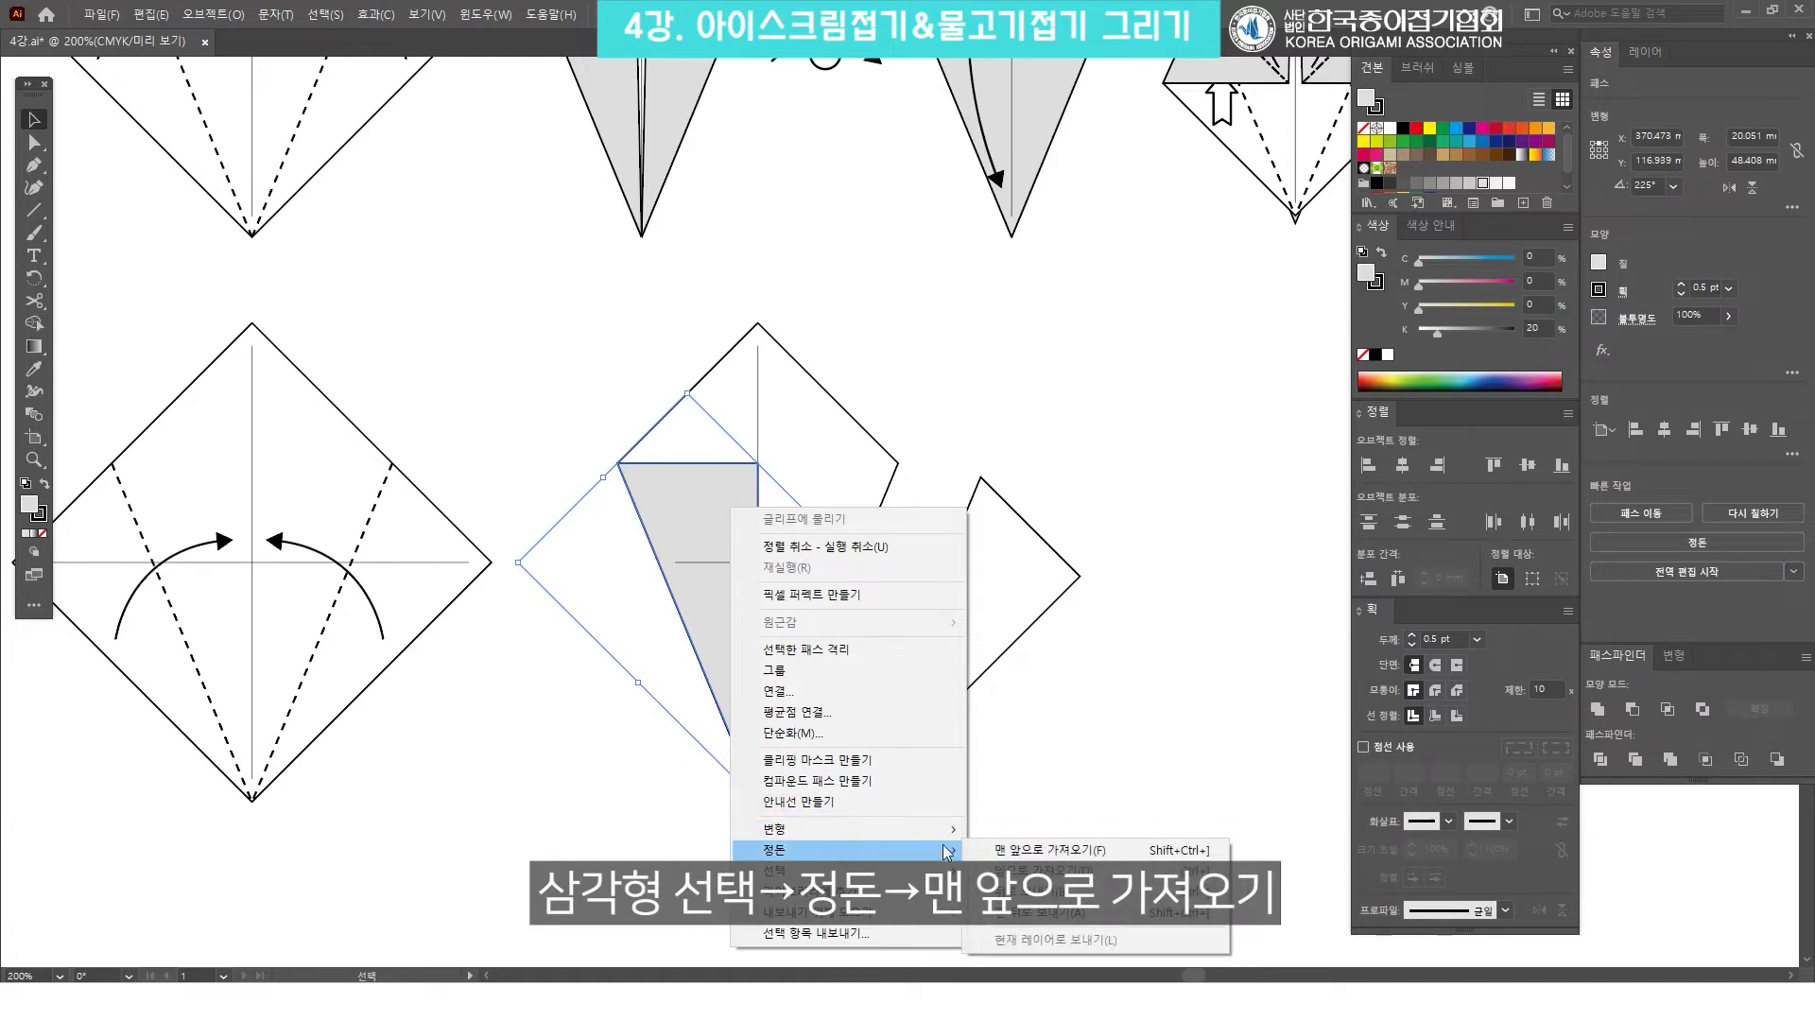
{"action": "left_click", "coordinate": [1026, 852]}
{"action": "left_click", "coordinate": [1224, 276]}
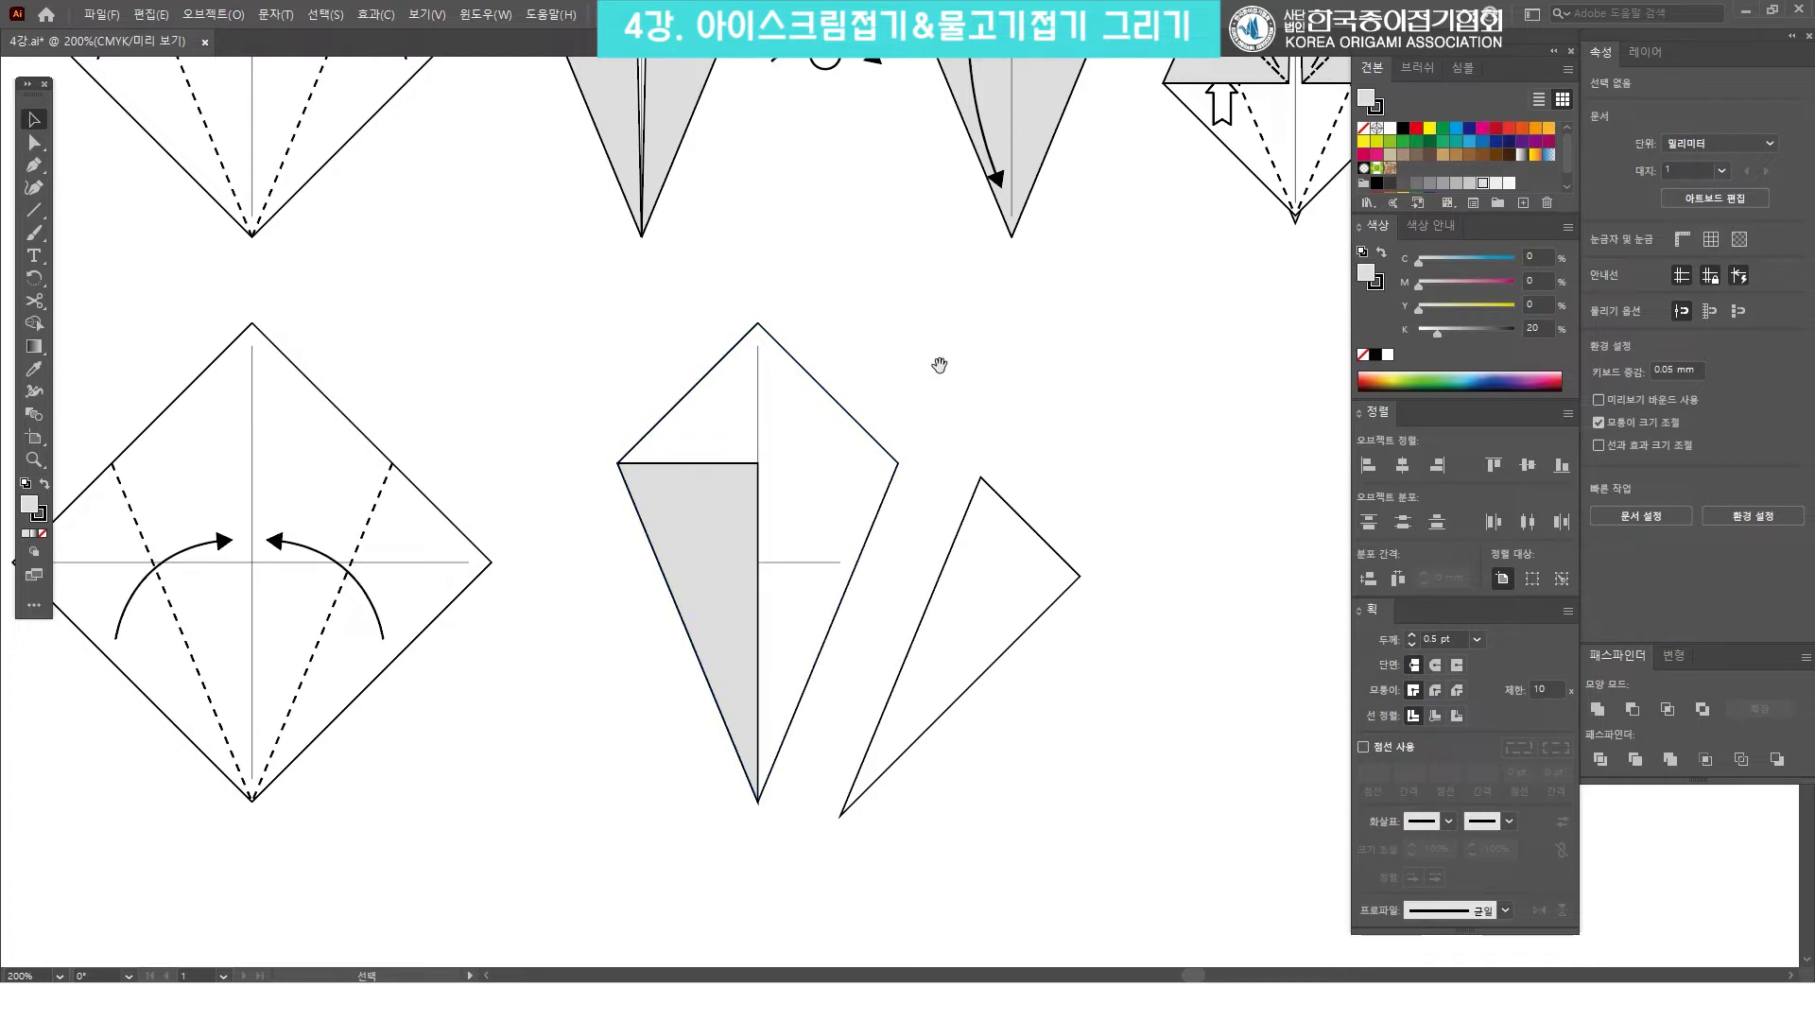
Shift the gray triangle's upper-right corner point 1 mm left, away from the kite's vertical crease line.
{"action": "left_click_drag", "start_coordinate": [940, 364], "coordinate": [942, 401]}
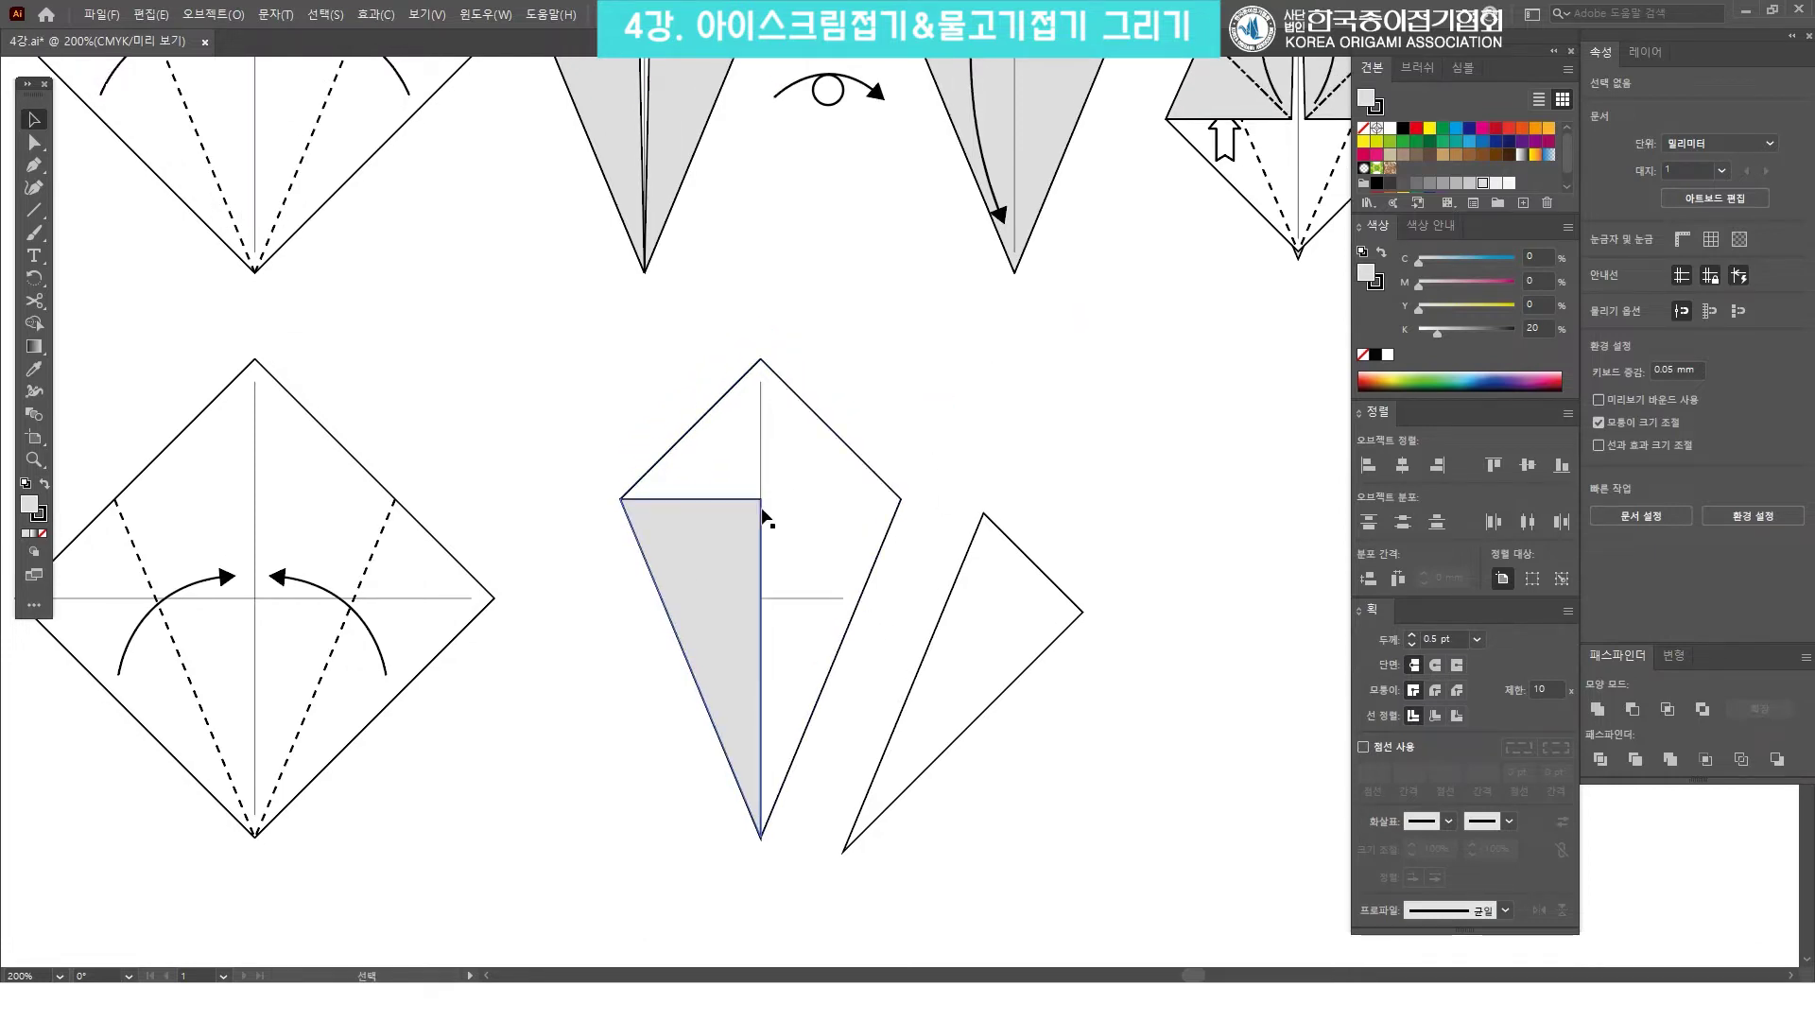
{"action": "left_click", "coordinate": [34, 144]}
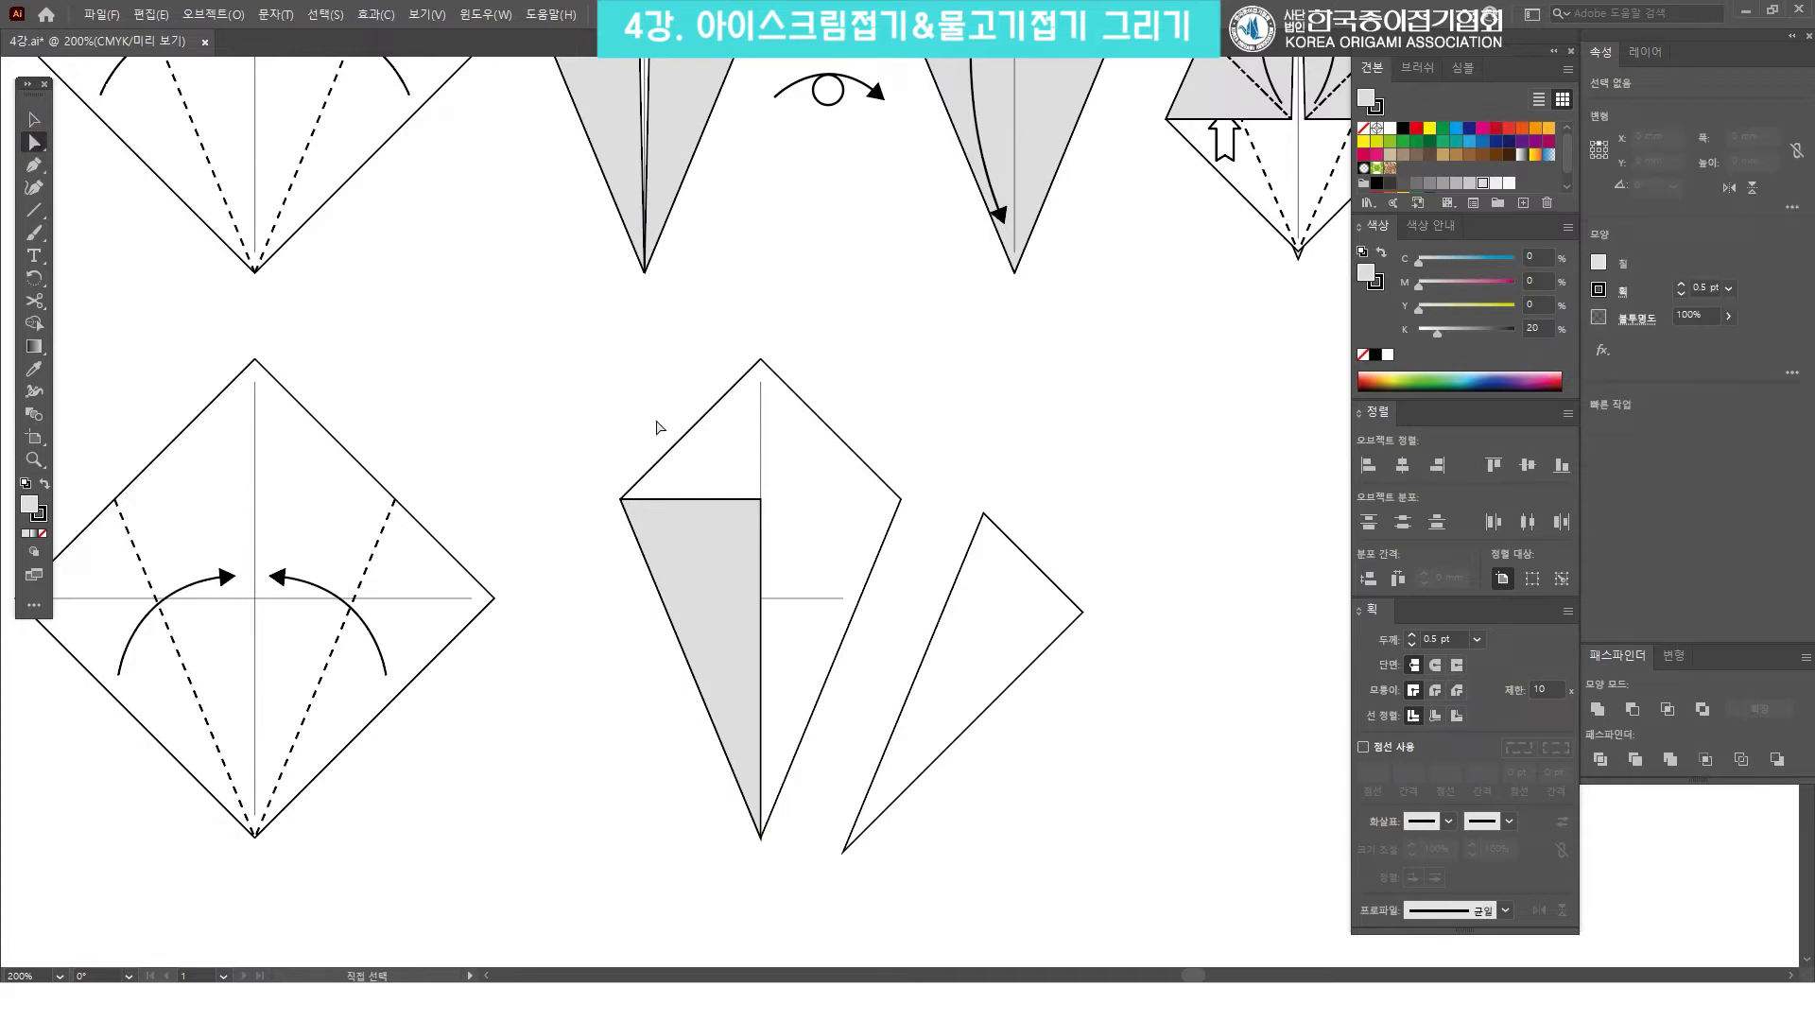
{"action": "left_click", "coordinate": [761, 498]}
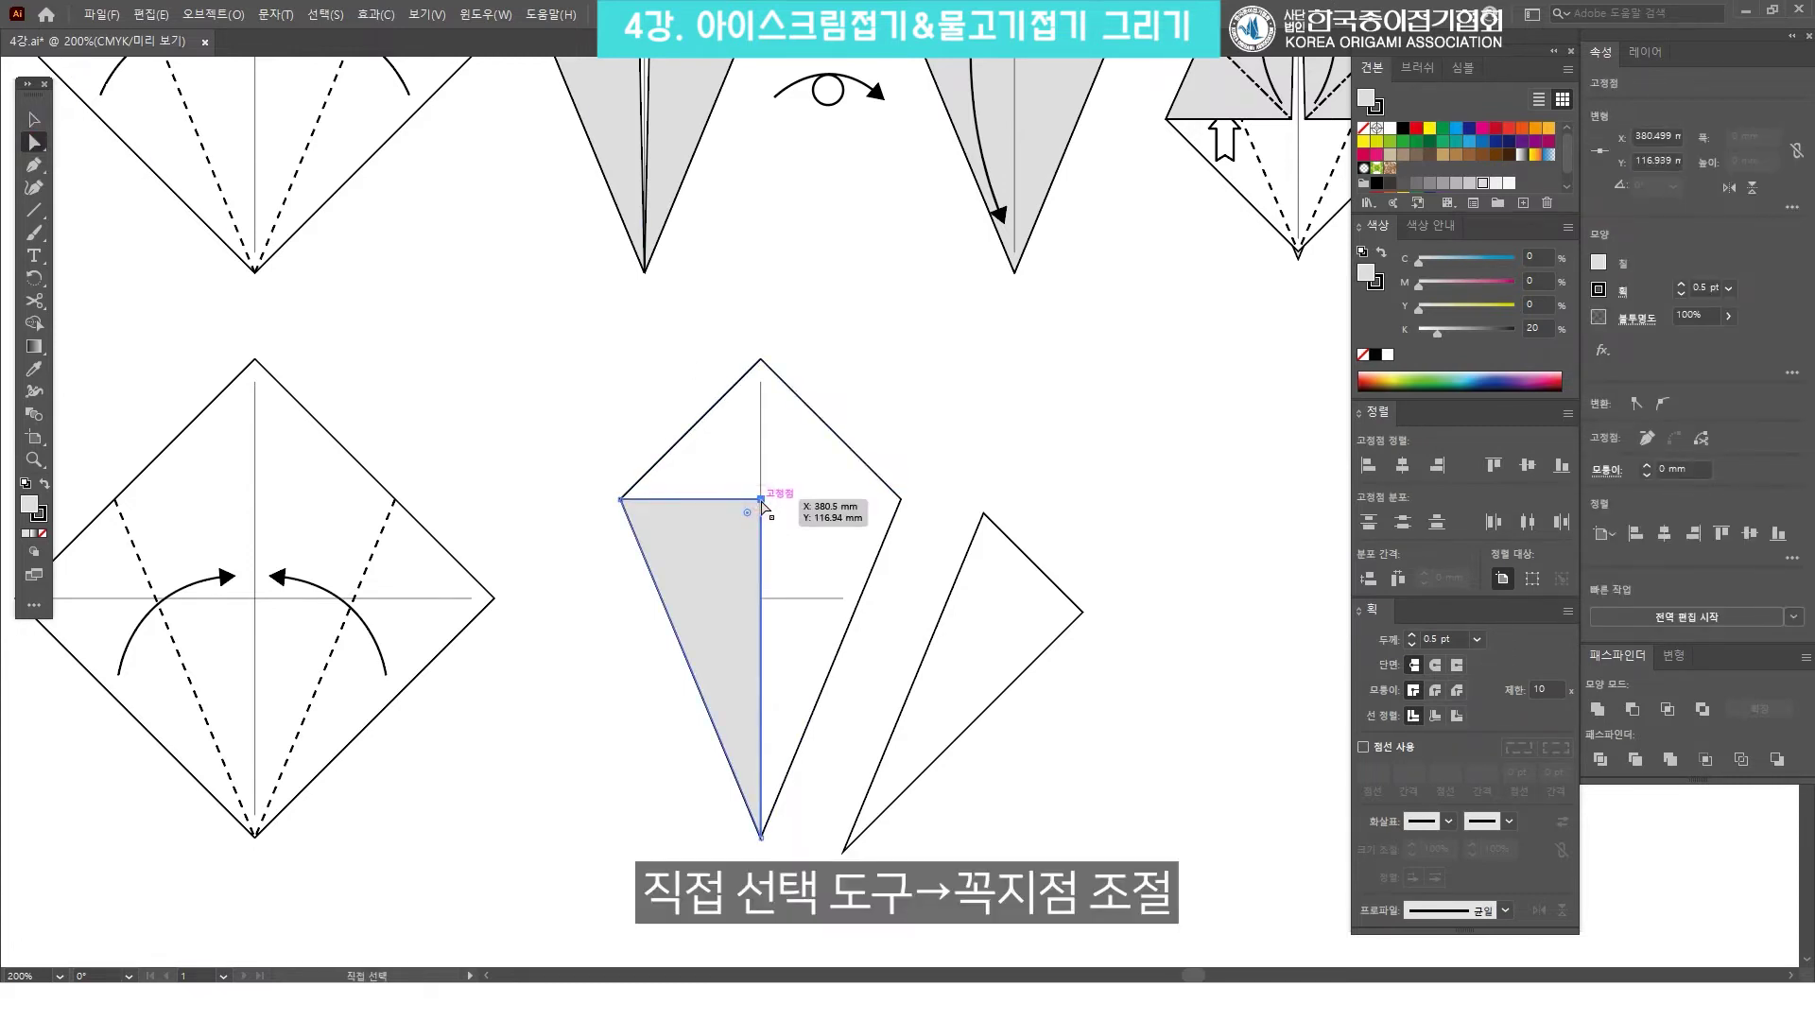
{"action": "key", "text": "Left"}
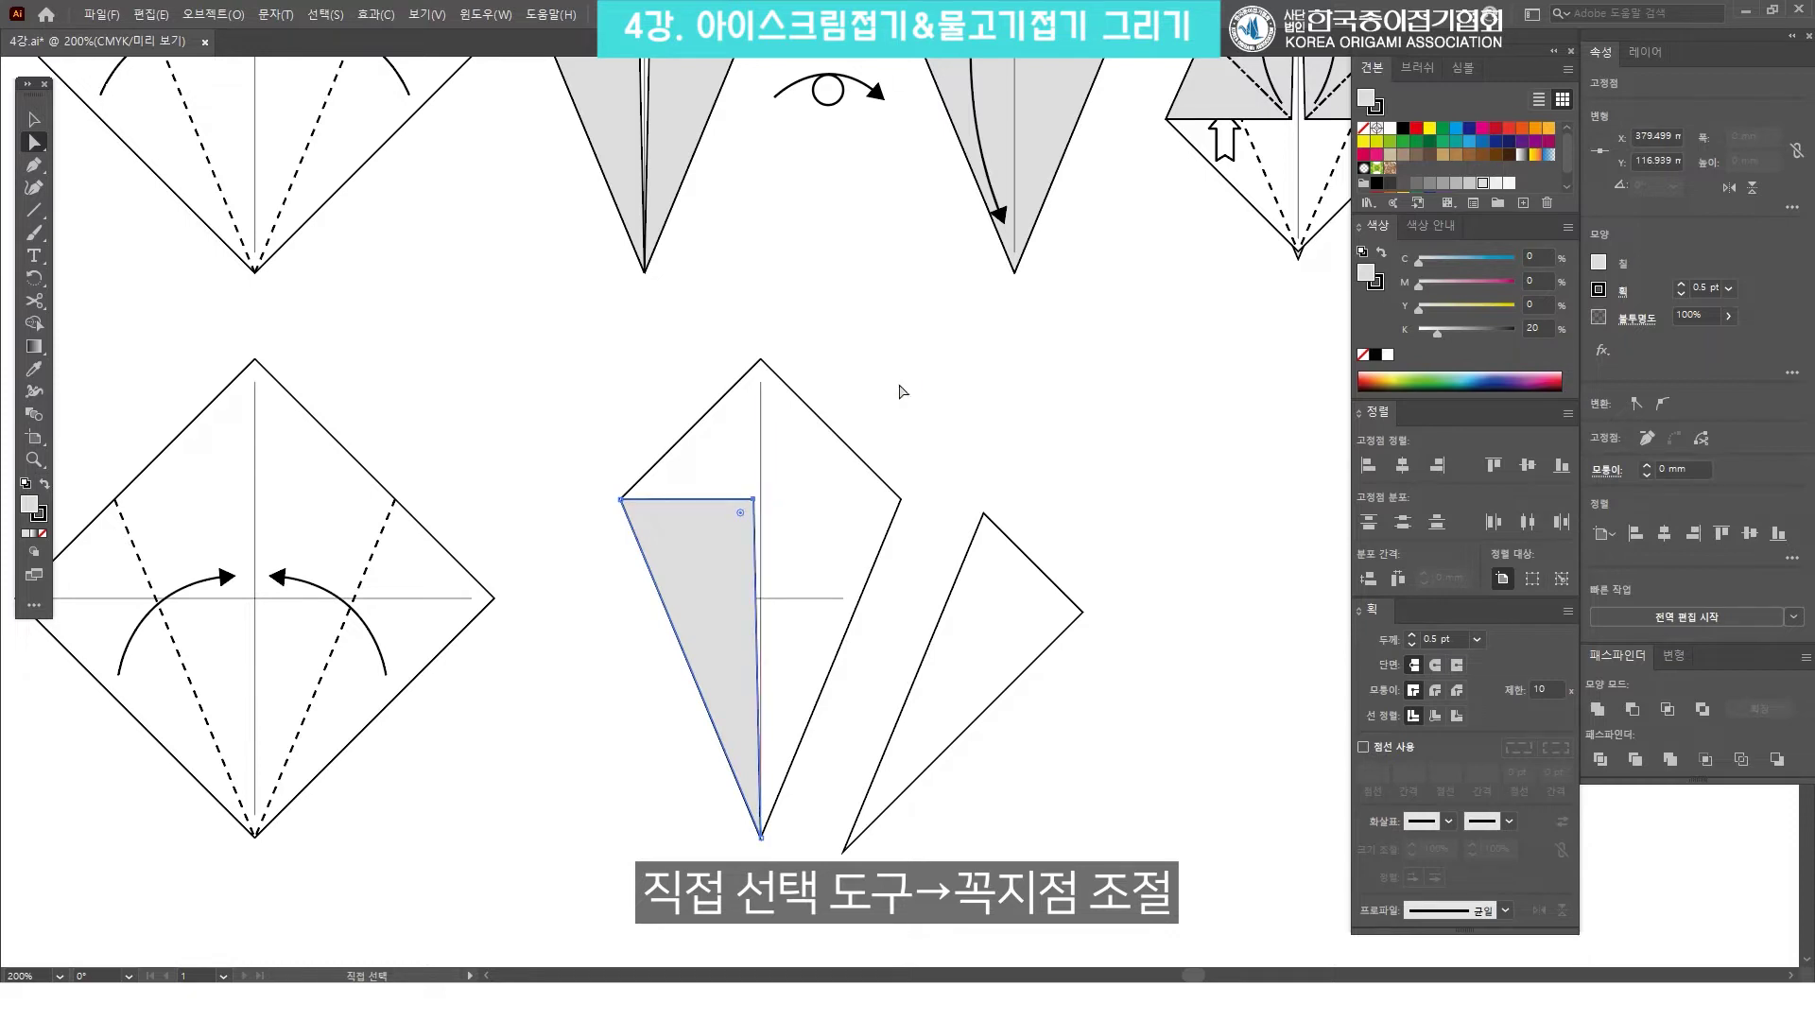
{"action": "left_click", "coordinate": [900, 390]}
{"action": "key", "text": "v"}
Draw a 45° line down-left from the gray triangle's upper-right corner and shorten it at both ends to about 10 mm wide.
{"action": "left_click_drag", "start_coordinate": [860, 291], "coordinate": [900, 517]}
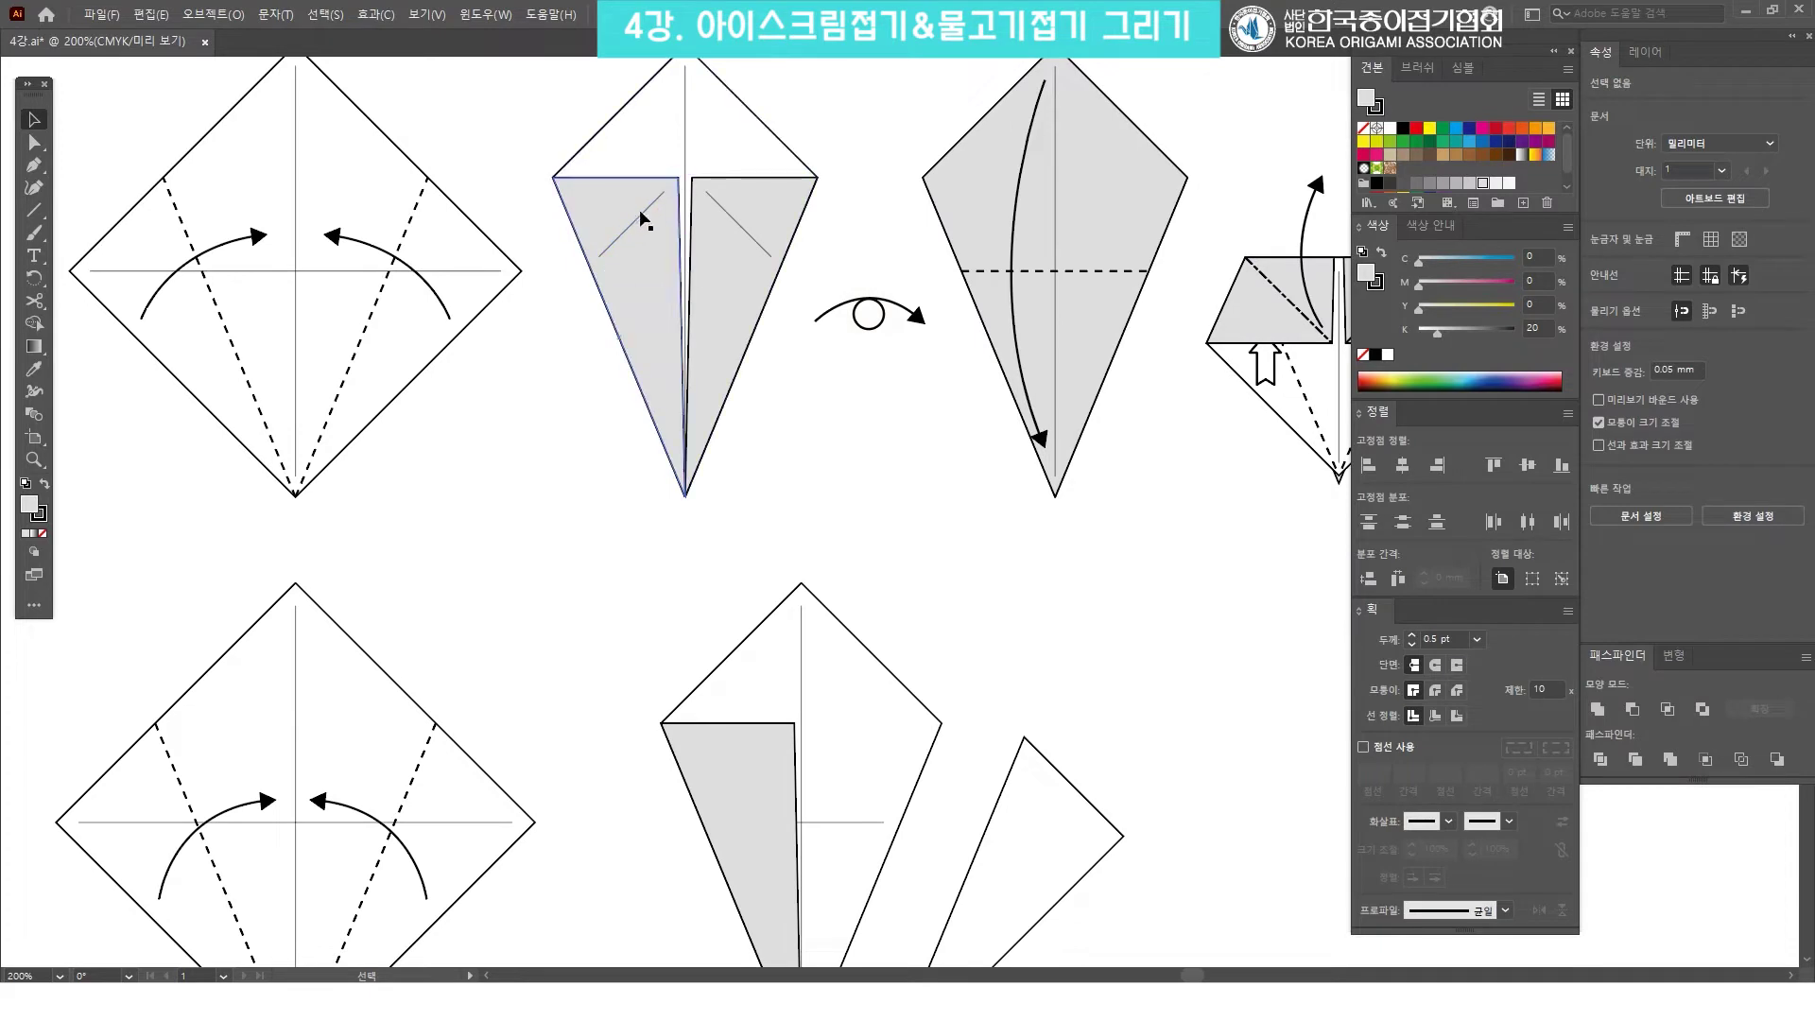
{"action": "left_click_drag", "start_coordinate": [793, 547], "coordinate": [803, 436]}
{"action": "left_click_drag", "start_coordinate": [870, 532], "coordinate": [872, 407]}
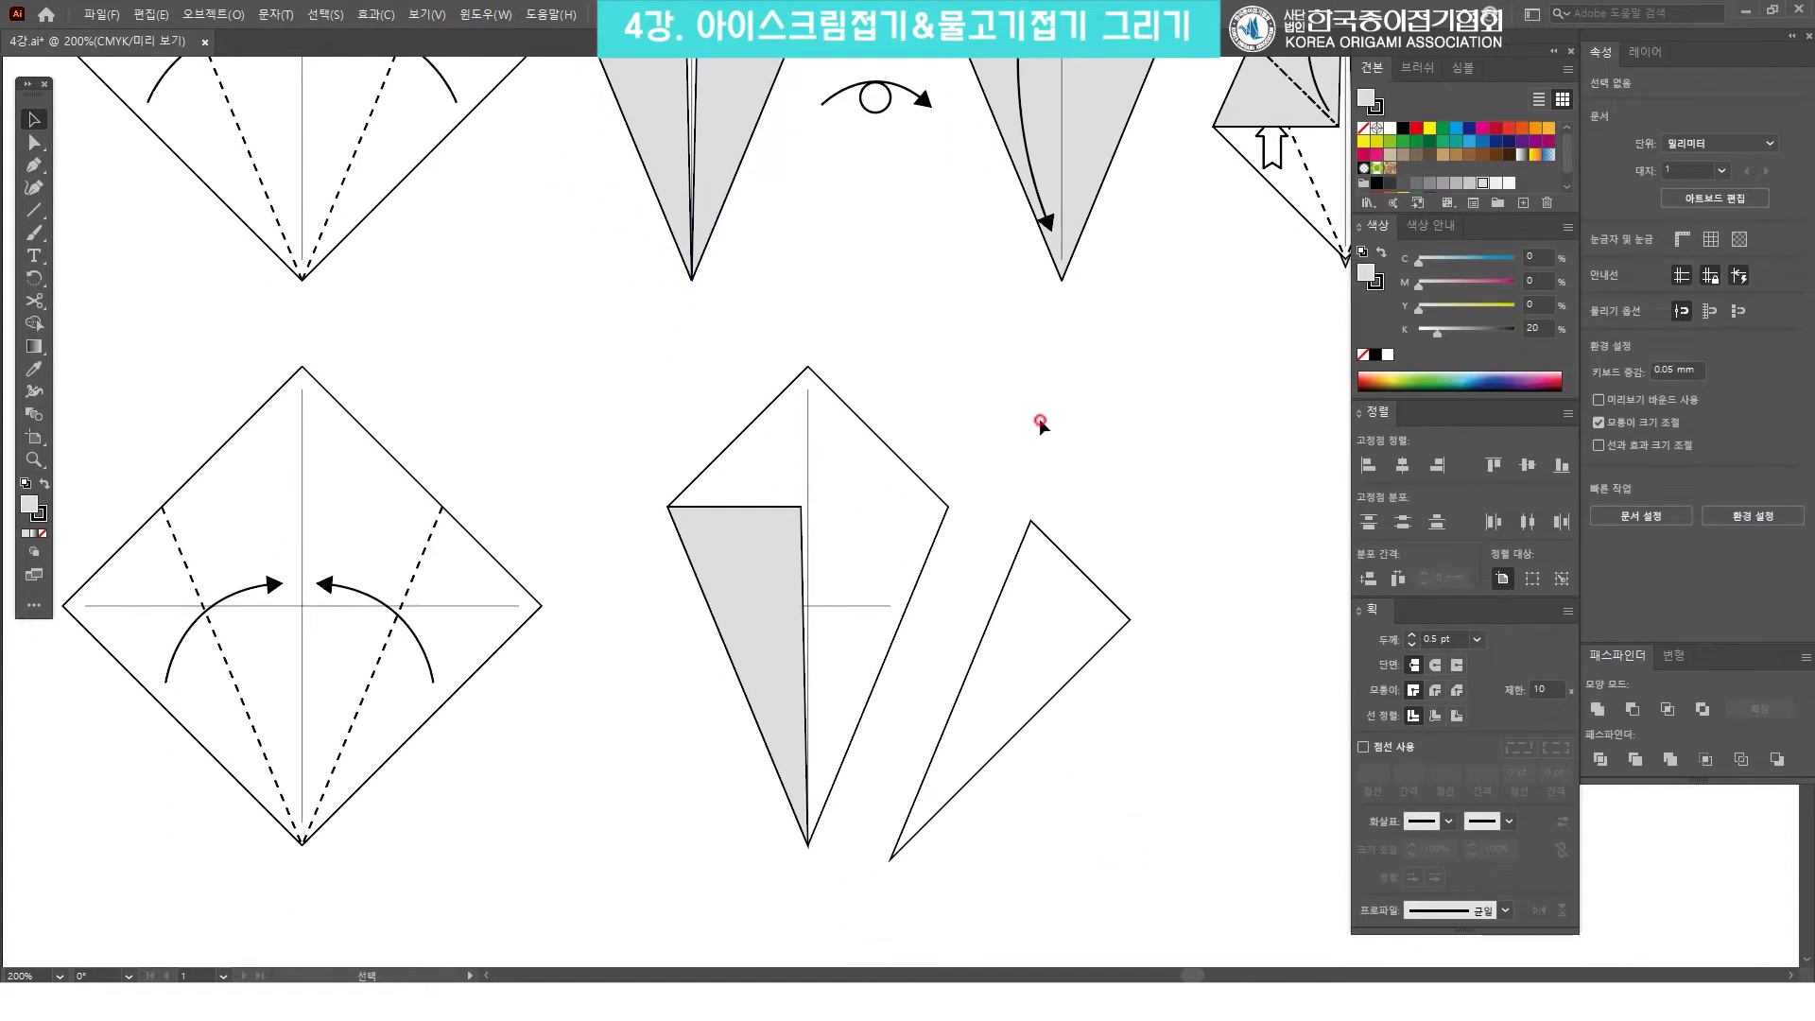
{"action": "left_click", "coordinate": [34, 210]}
{"action": "mouse_move", "coordinate": [801, 507]}
{"action": "left_mouse_down"}
{"action": "mouse_move", "coordinate": [754, 577]}
{"action": "mouse_move", "coordinate": [708, 600]}
{"action": "left_mouse_up"}
{"action": "key", "text": "v"}
{"action": "left_click_drag", "start_coordinate": [800, 508], "coordinate": [789, 519]}
Match the diagonal line's stroke to the kite's thin 0.25 pt horizontal crease line.
{"action": "key", "text": "i"}
{"action": "left_click", "coordinate": [873, 607]}
{"action": "key", "text": "v"}
{"action": "left_click", "coordinate": [1097, 370]}
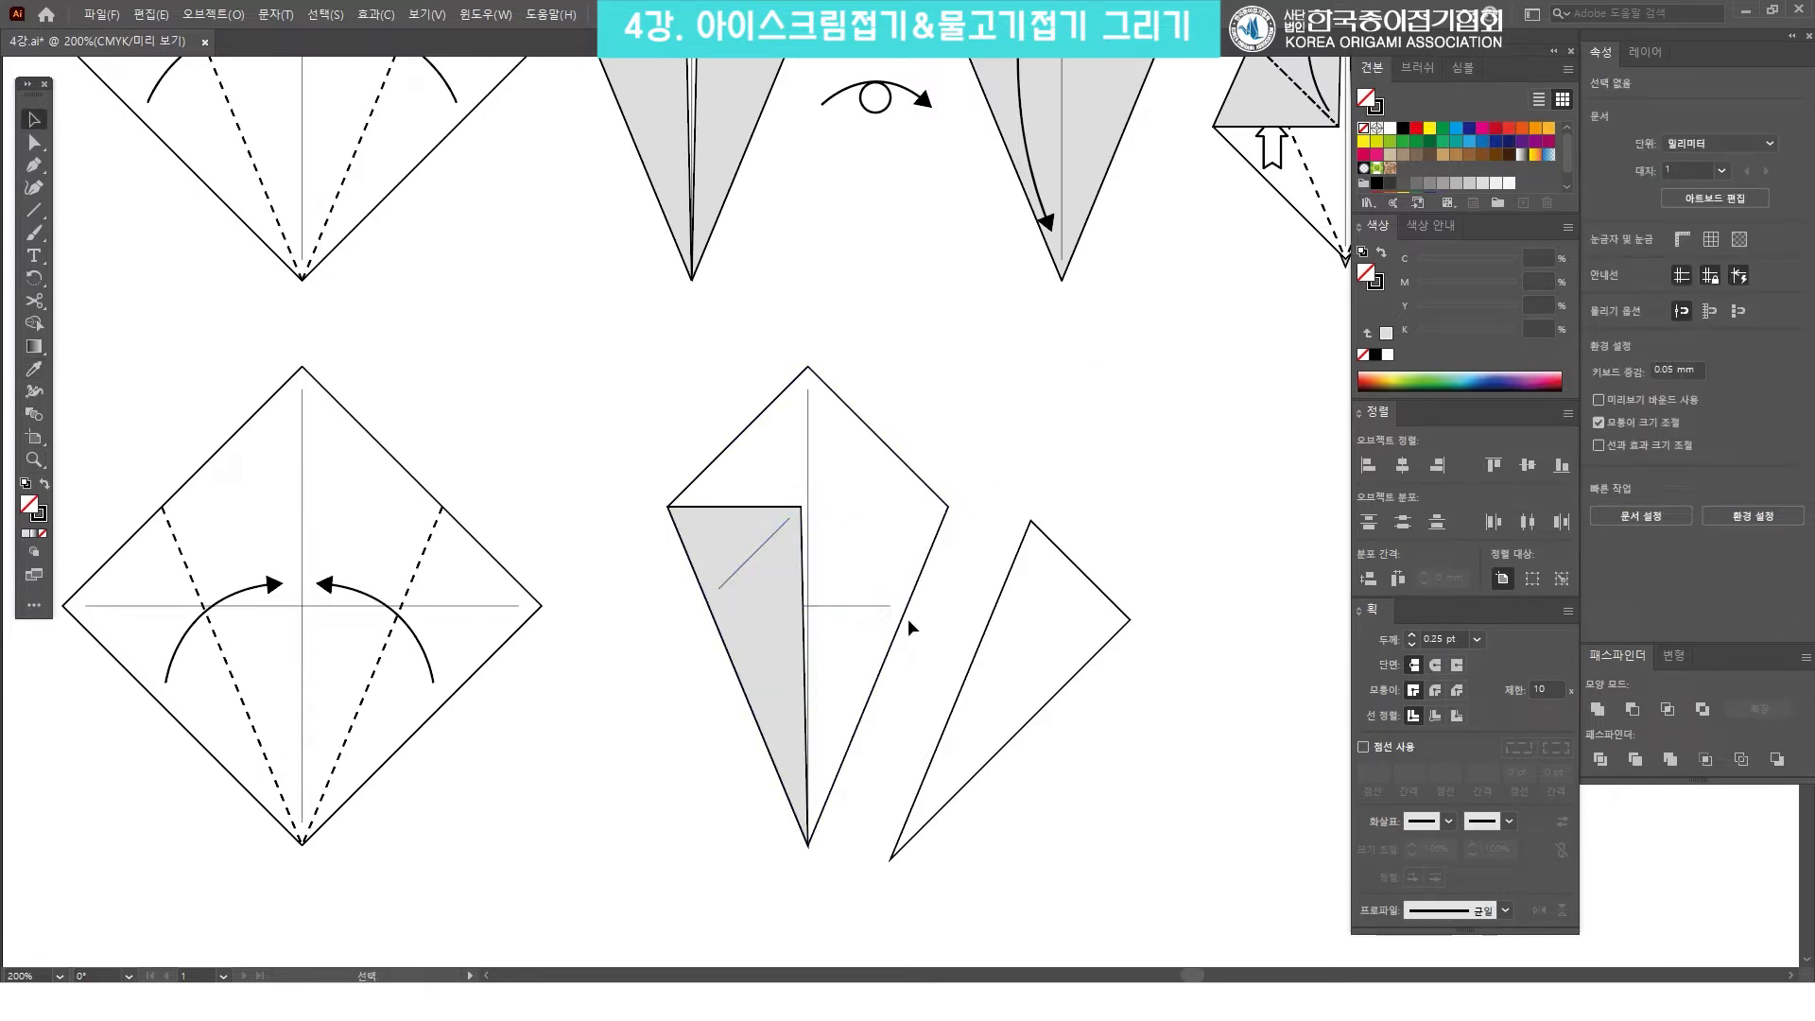
Delete the spare white triangle beside the kite.
{"action": "left_click_drag", "start_coordinate": [922, 684], "coordinate": [701, 367]}
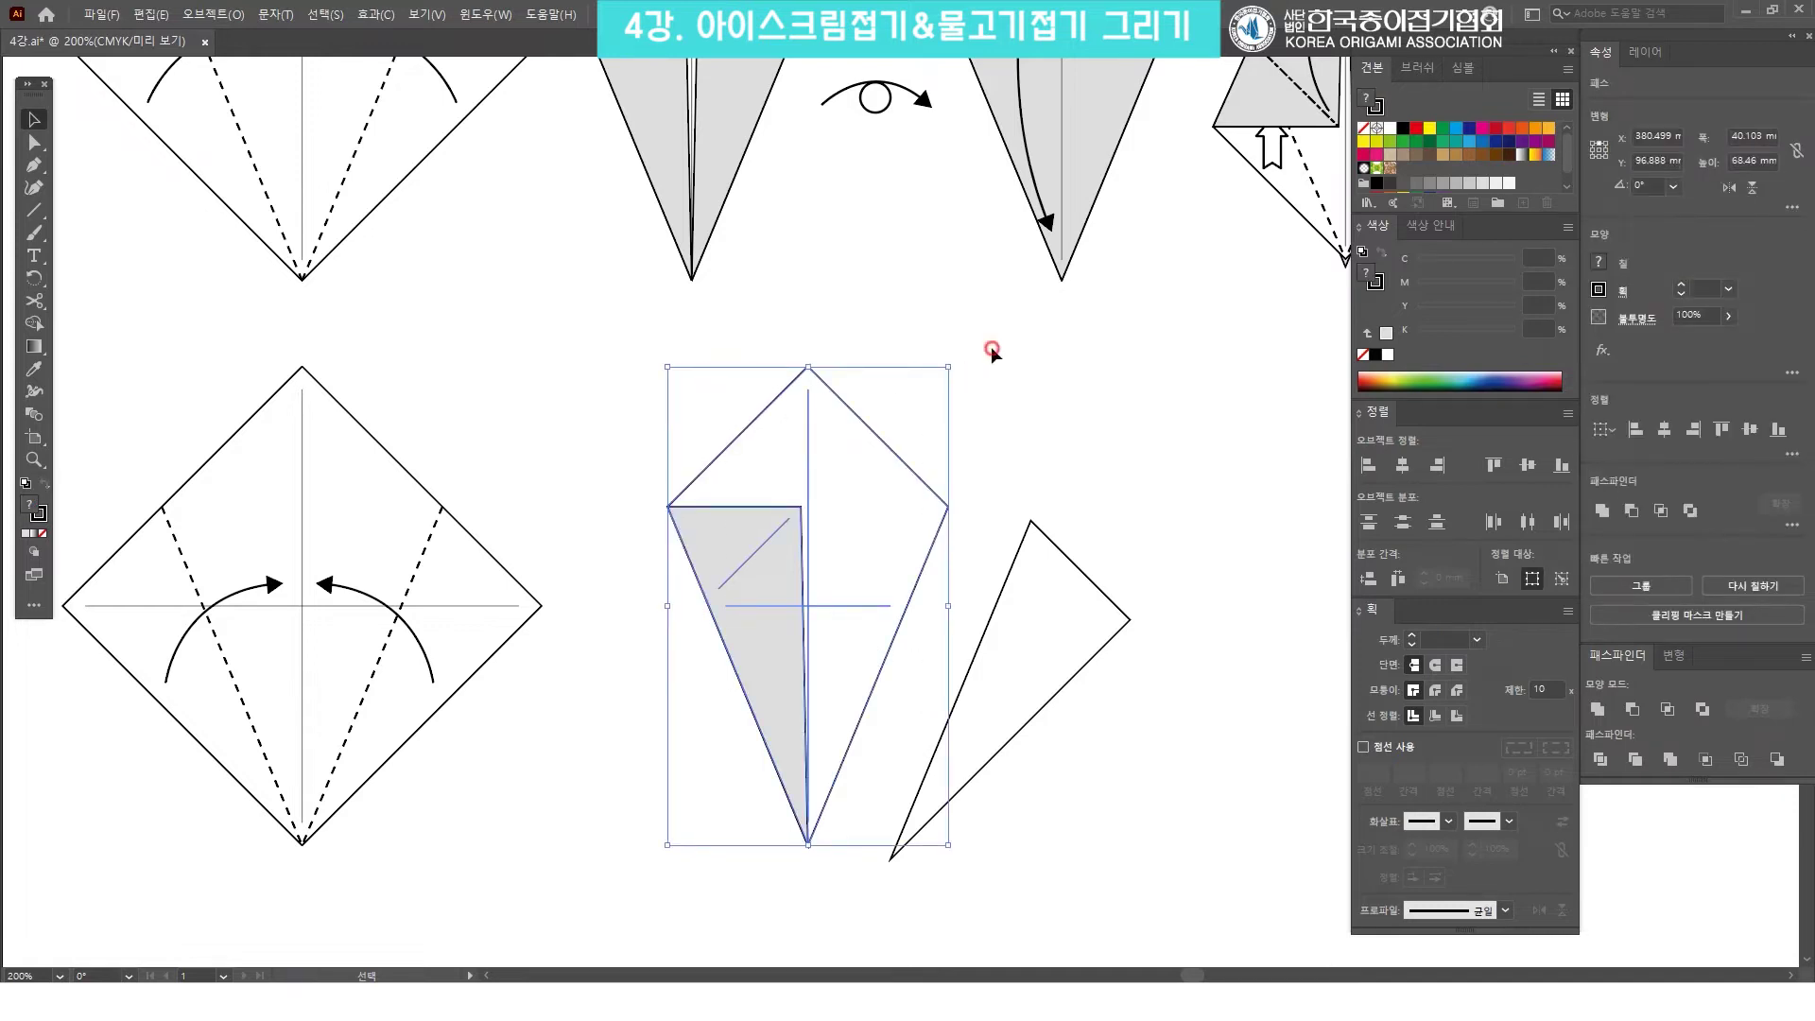
{"action": "left_click", "coordinate": [991, 346]}
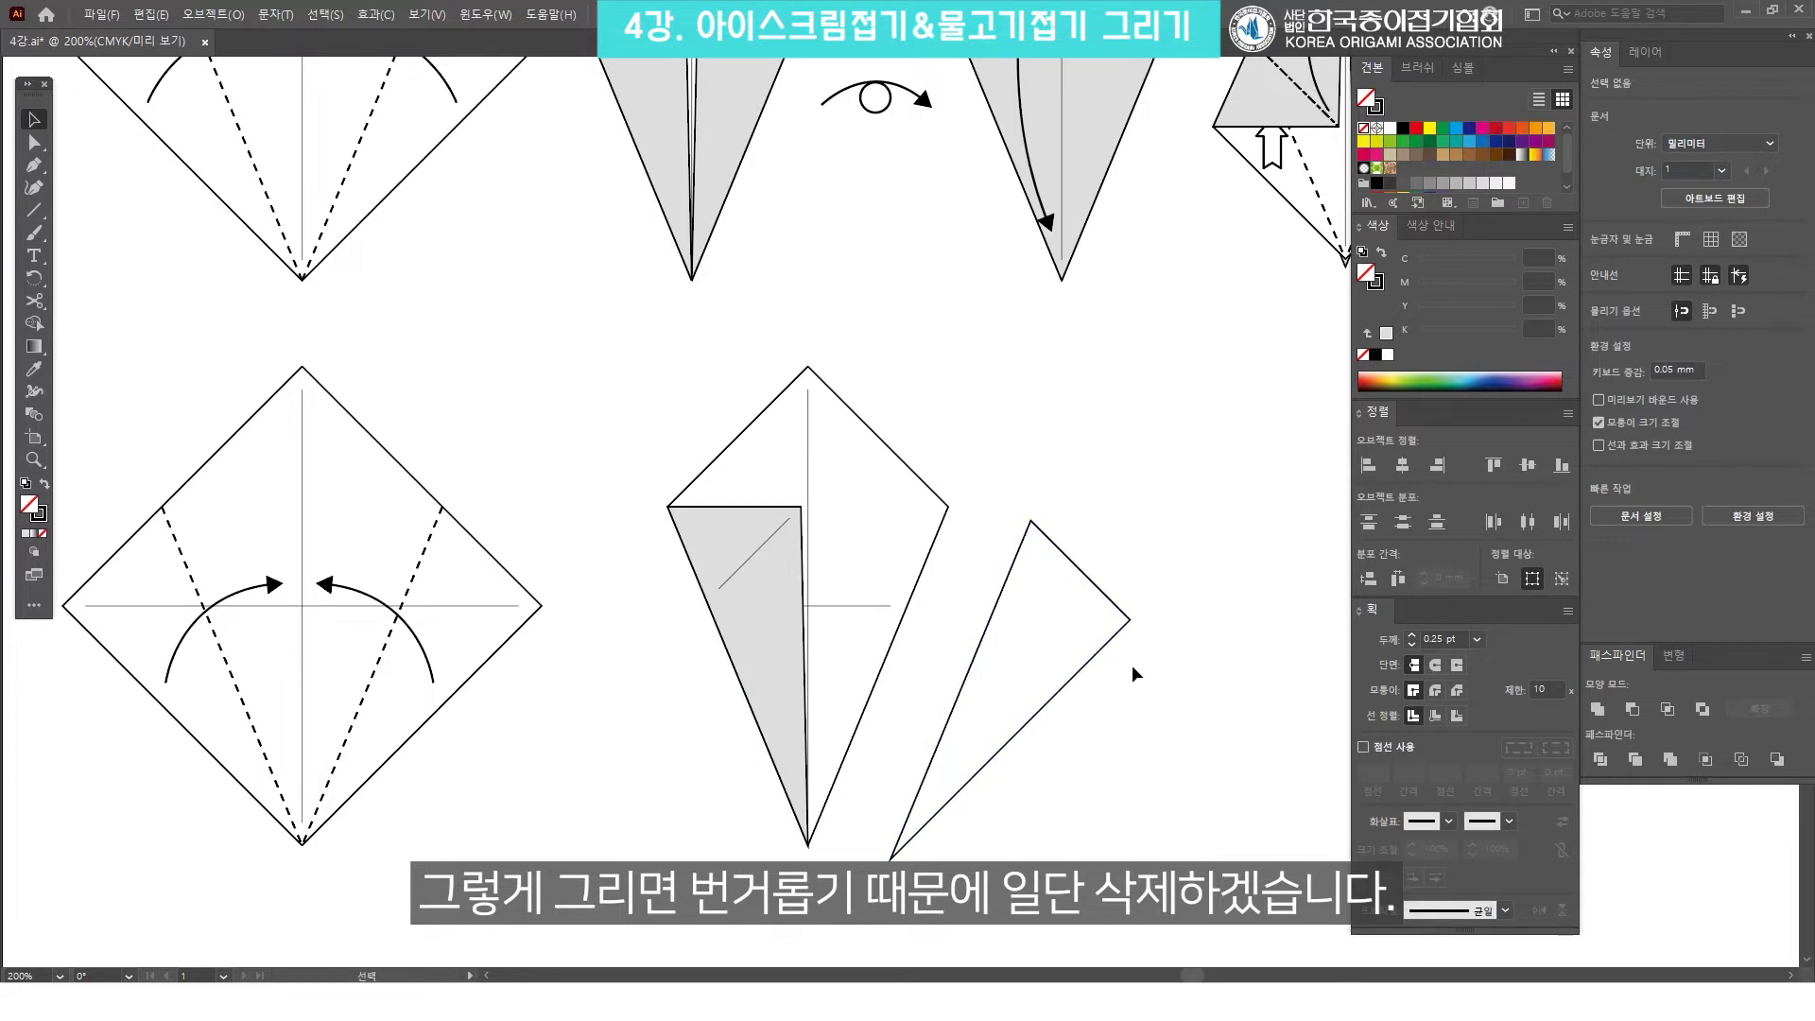
{"action": "left_click", "coordinate": [1045, 637]}
{"action": "key", "text": "Delete"}
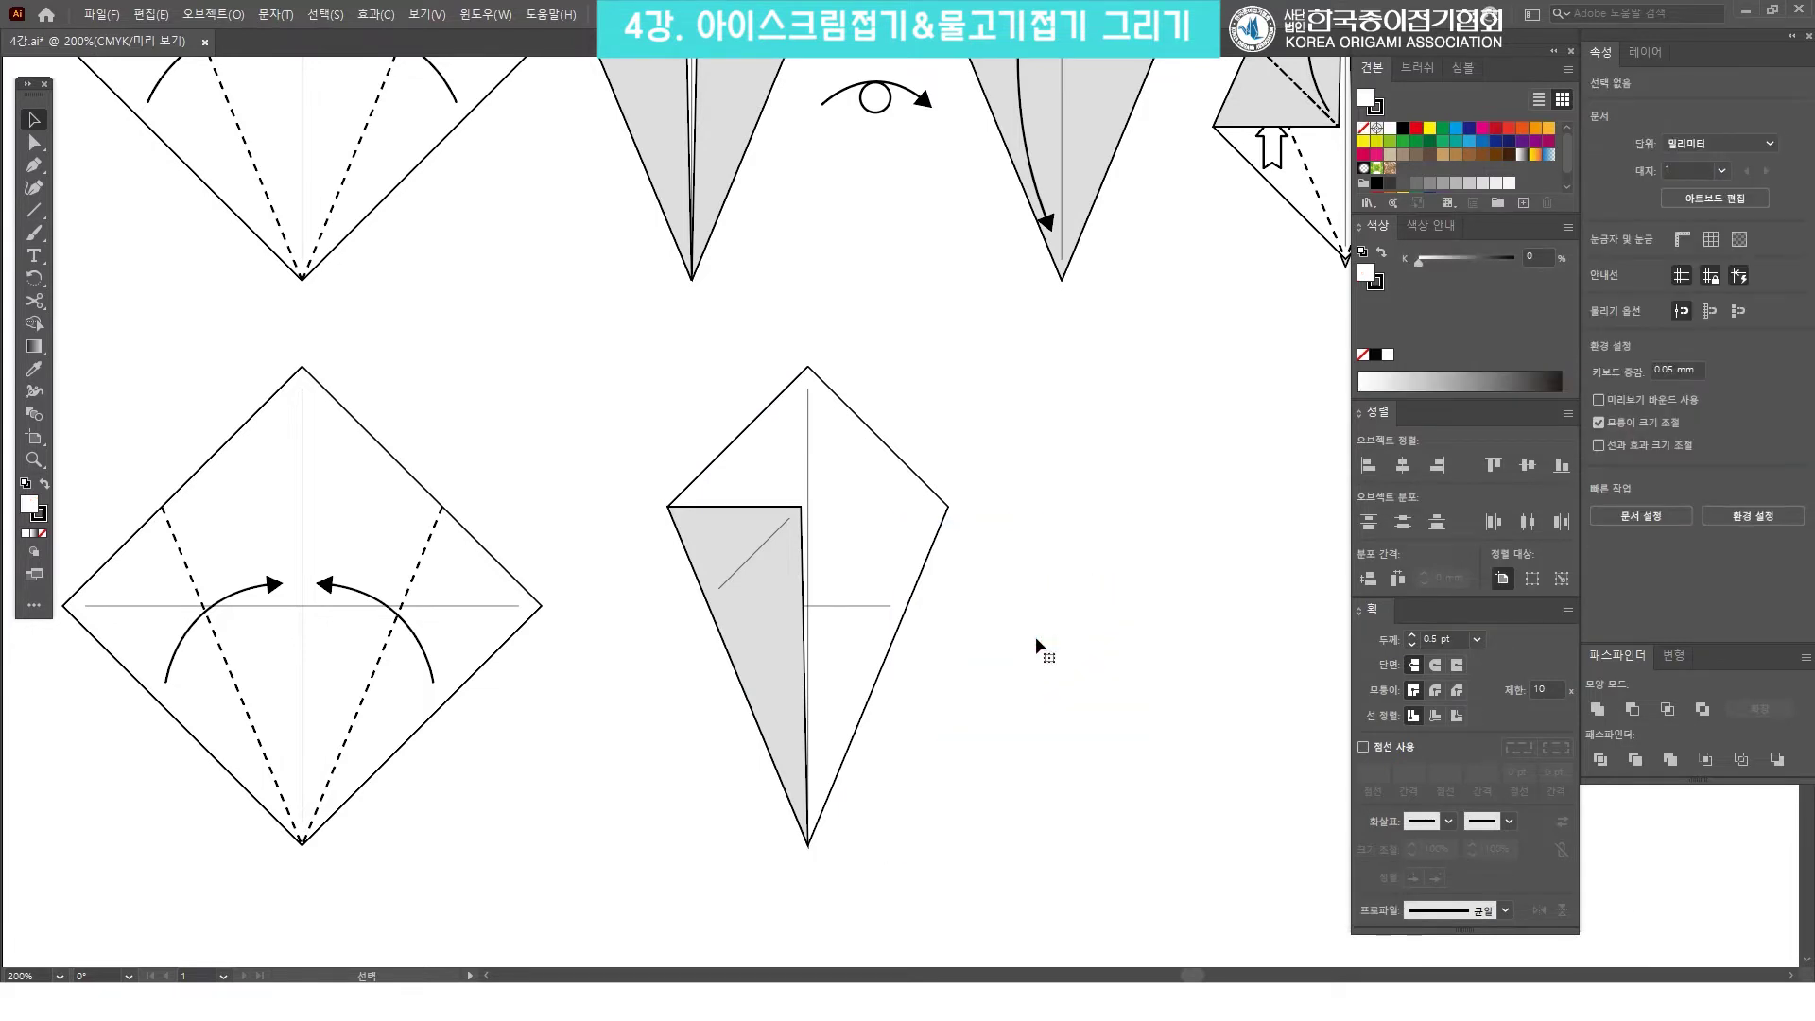
Group the gray triangle with its diagonal crease line.
{"action": "left_click", "coordinate": [772, 546]}
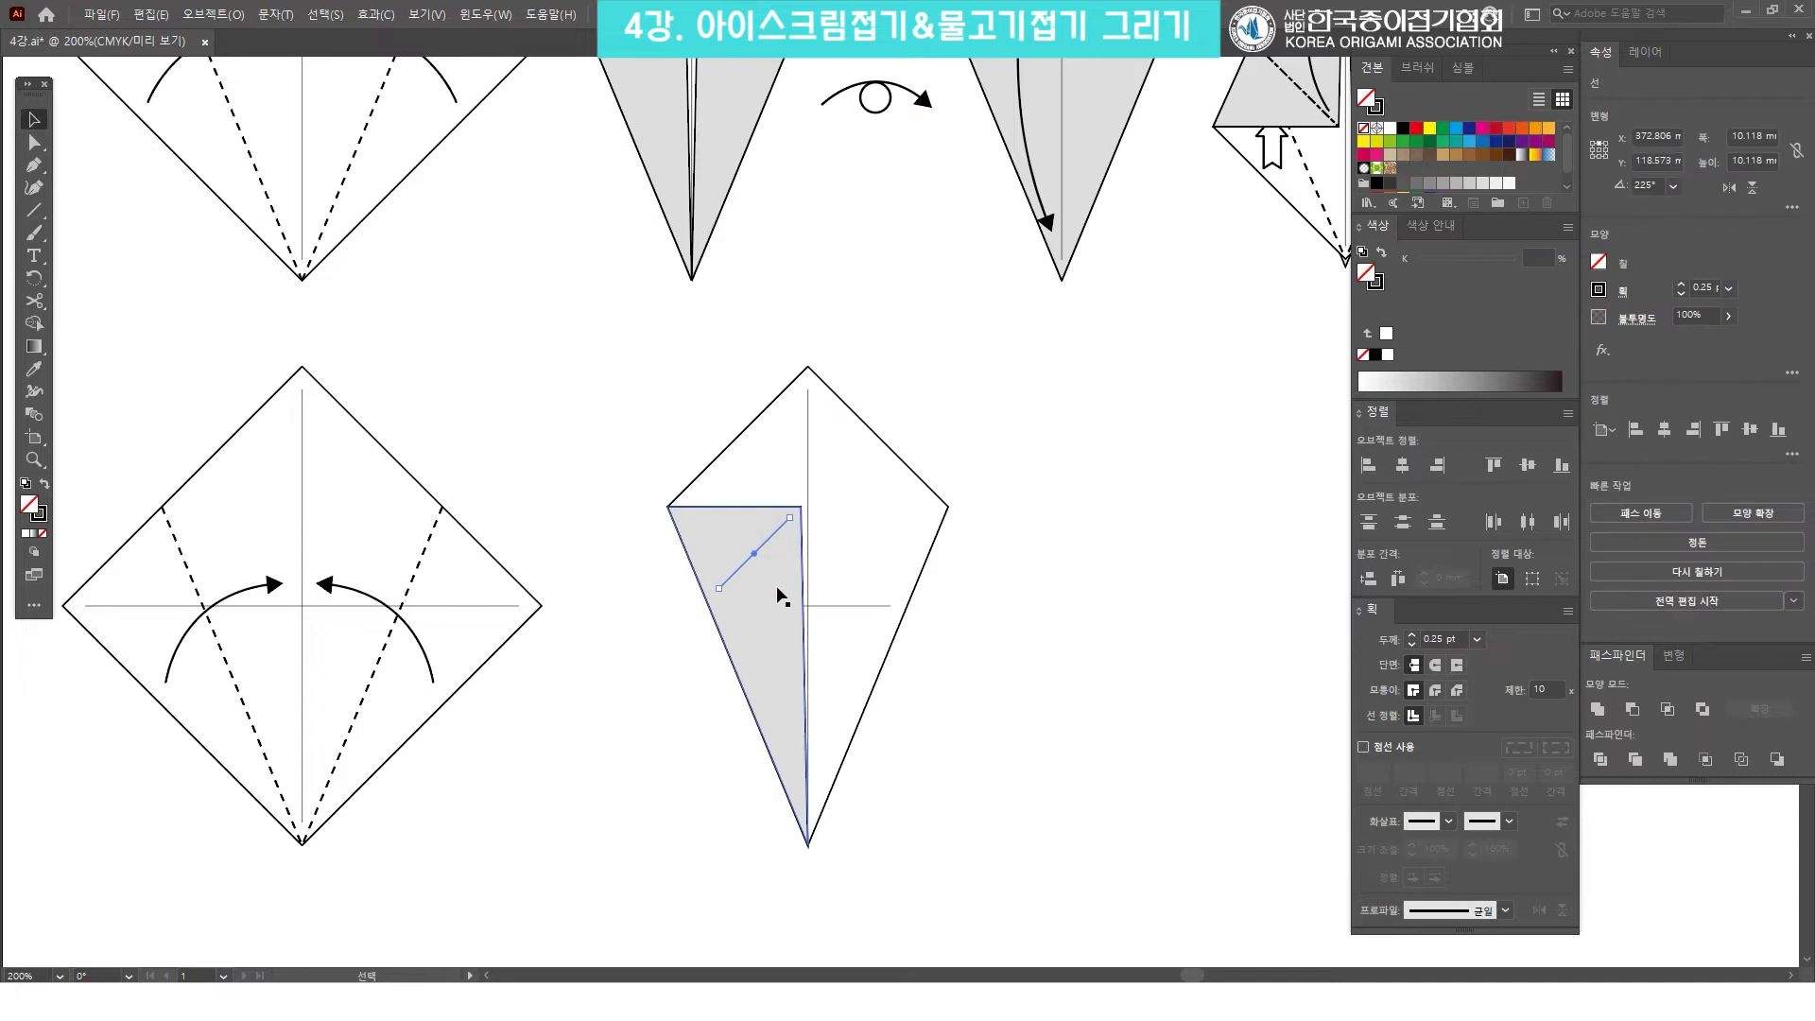
{"action": "left_click", "coordinate": [780, 596], "text": "shift"}
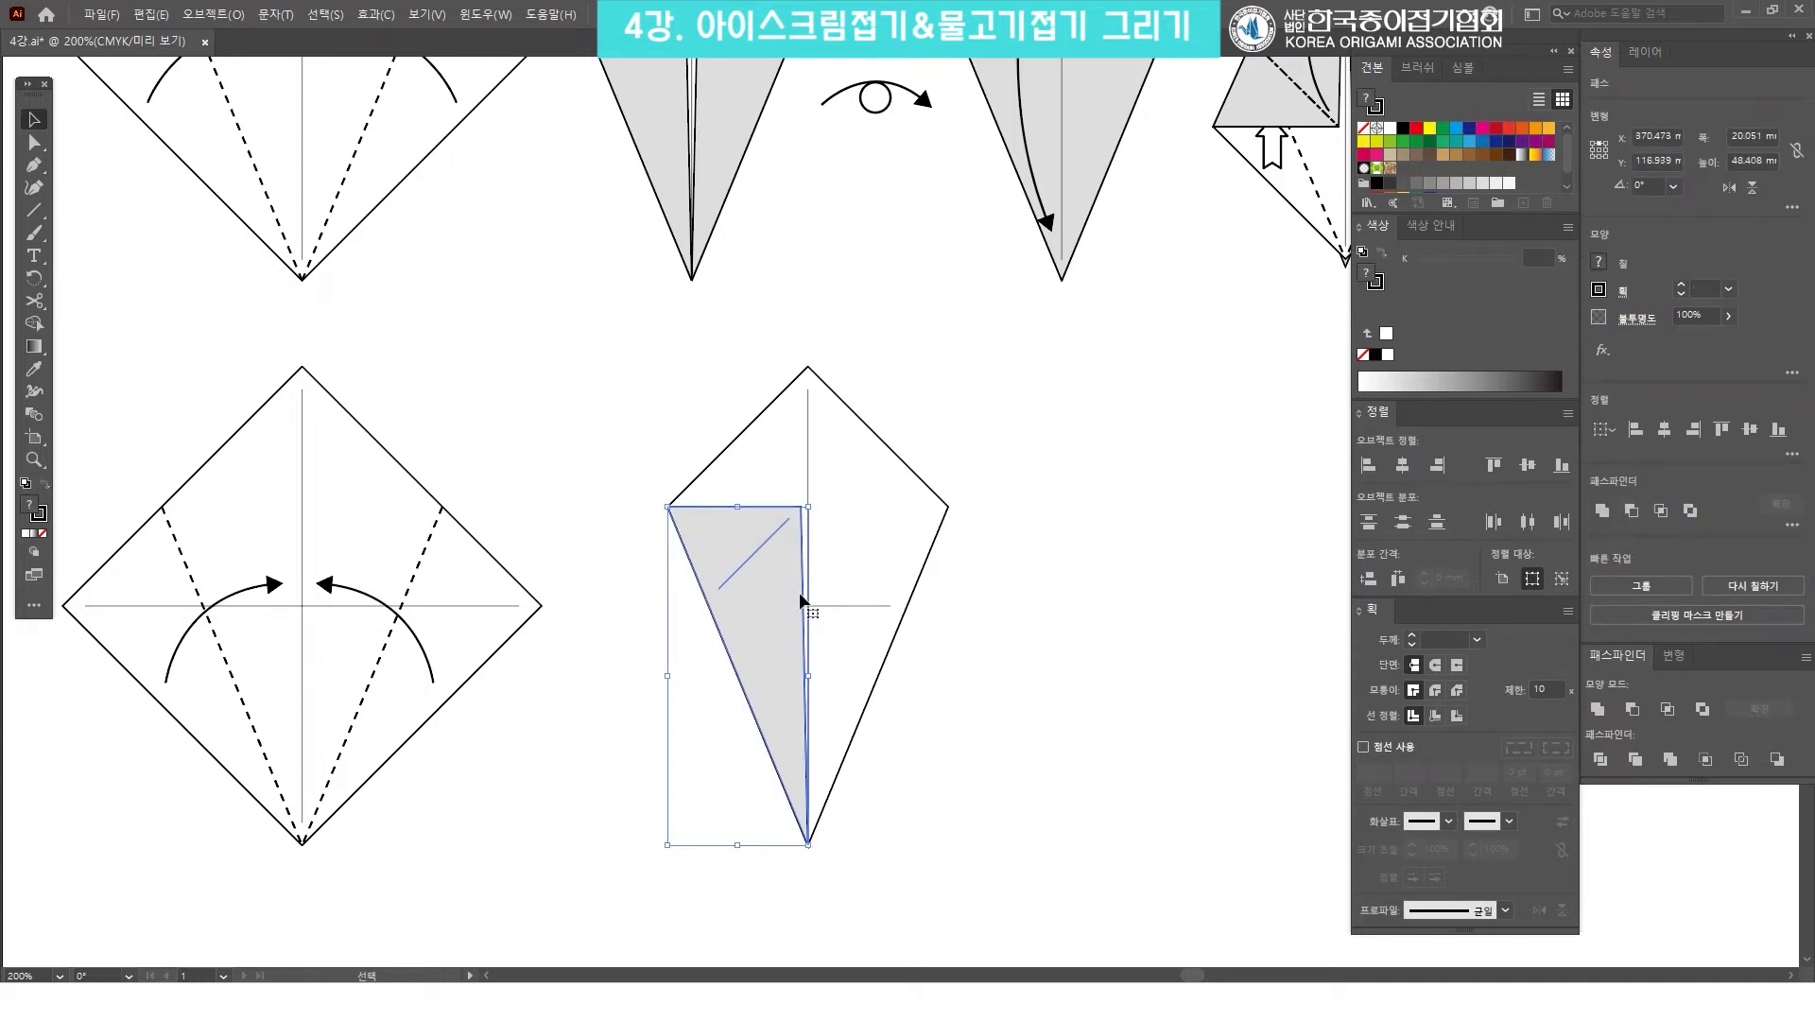
{"action": "left_click_drag", "start_coordinate": [769, 609], "coordinate": [807, 570]}
{"action": "key", "text": "ctrl+z"}
{"action": "right_click", "coordinate": [775, 554]}
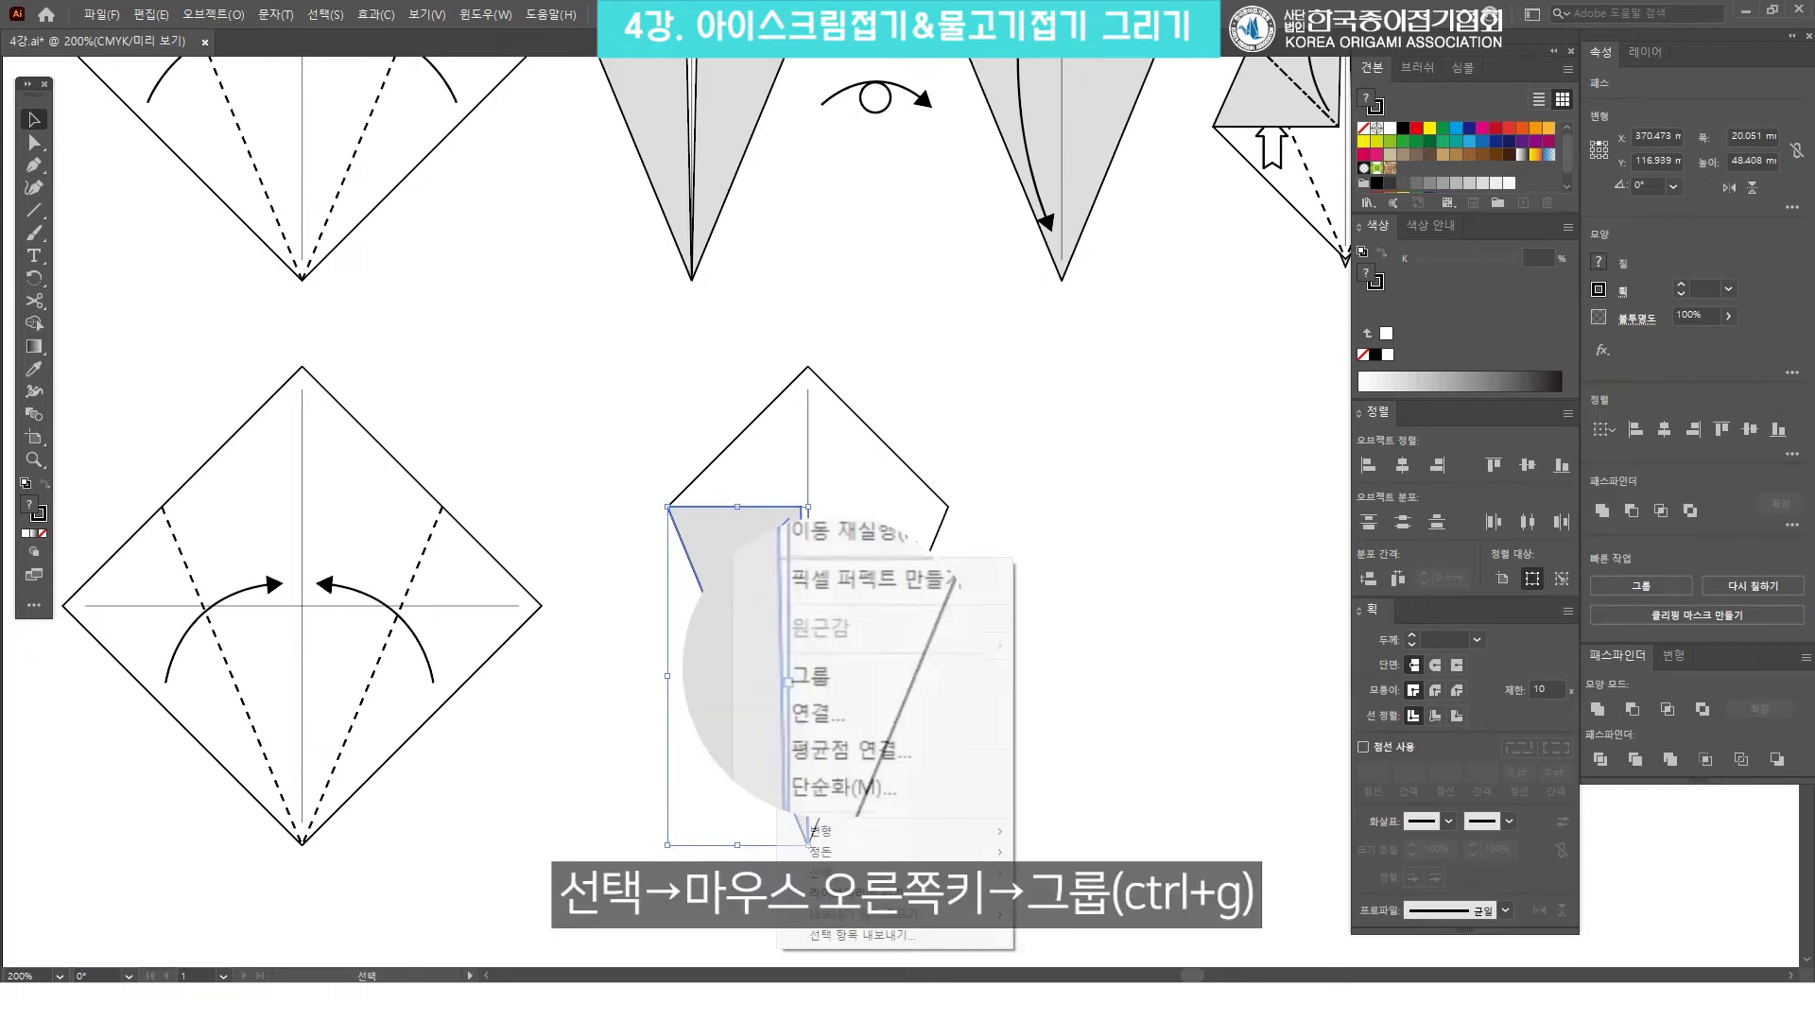
{"action": "left_click", "coordinate": [898, 677]}
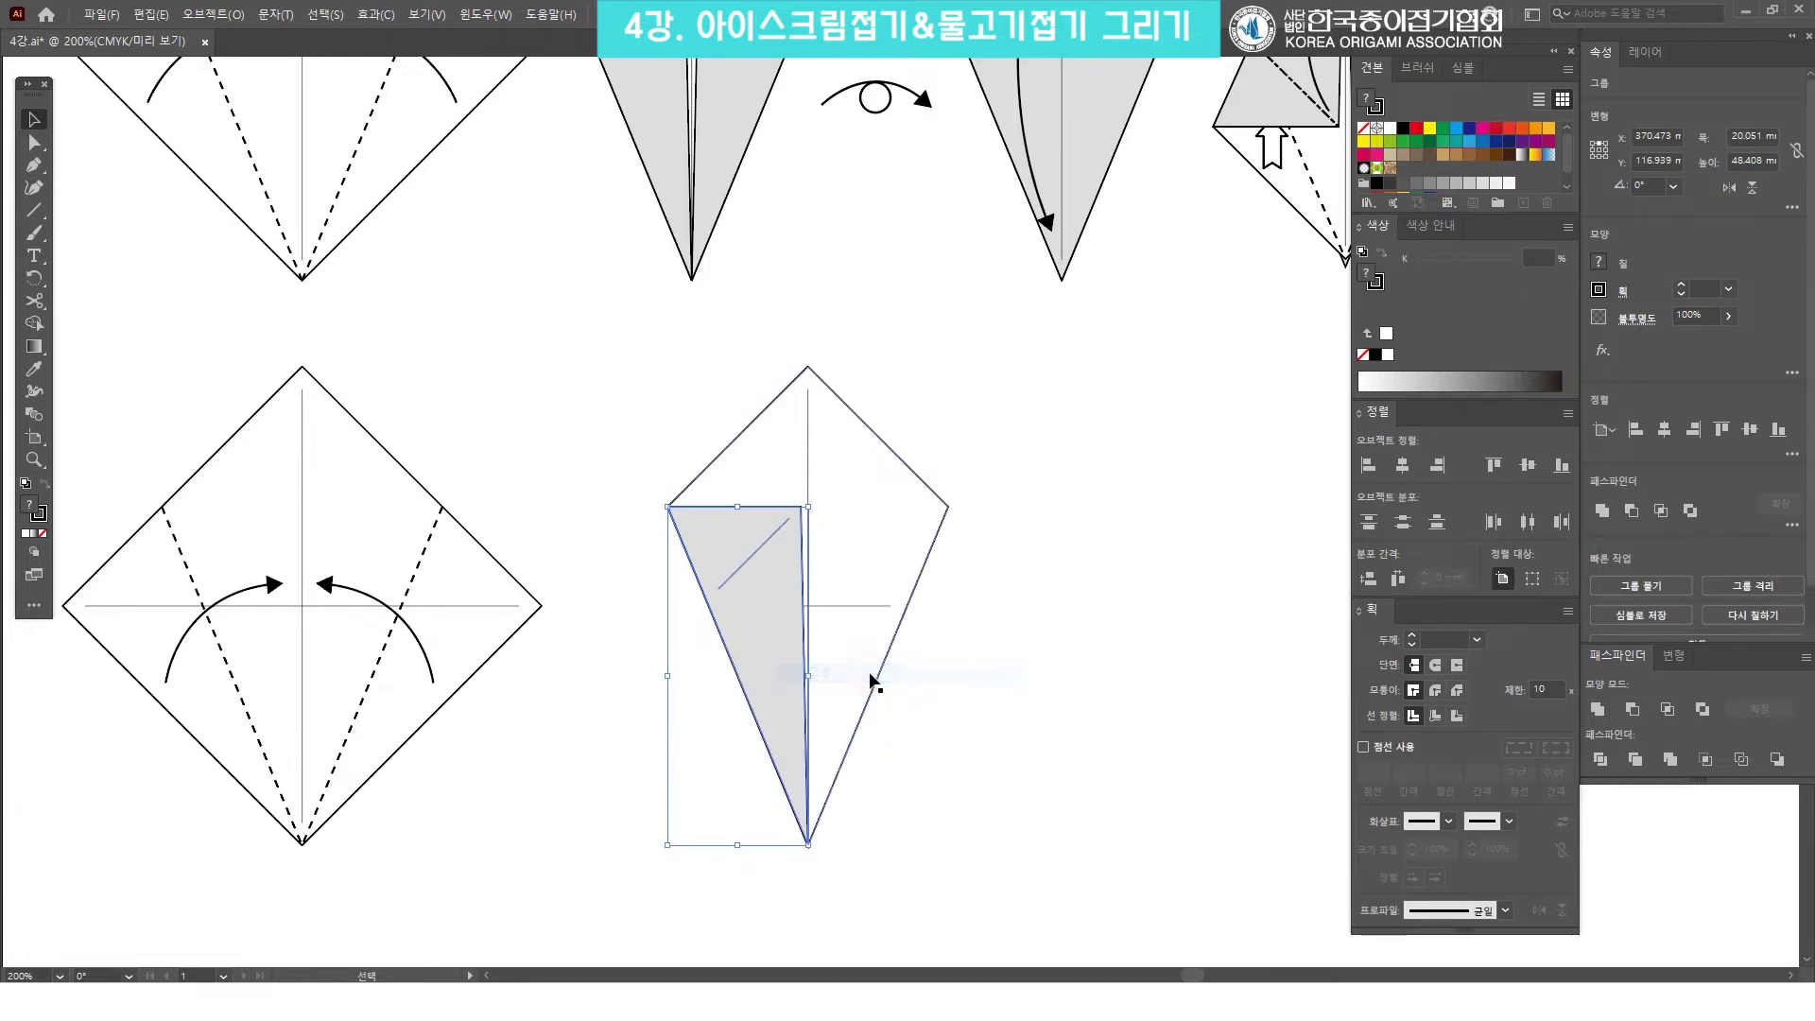
{"action": "left_click", "coordinate": [1176, 499]}
{"action": "left_click", "coordinate": [794, 568]}
{"action": "left_click_drag", "start_coordinate": [782, 615], "coordinate": [667, 515]}
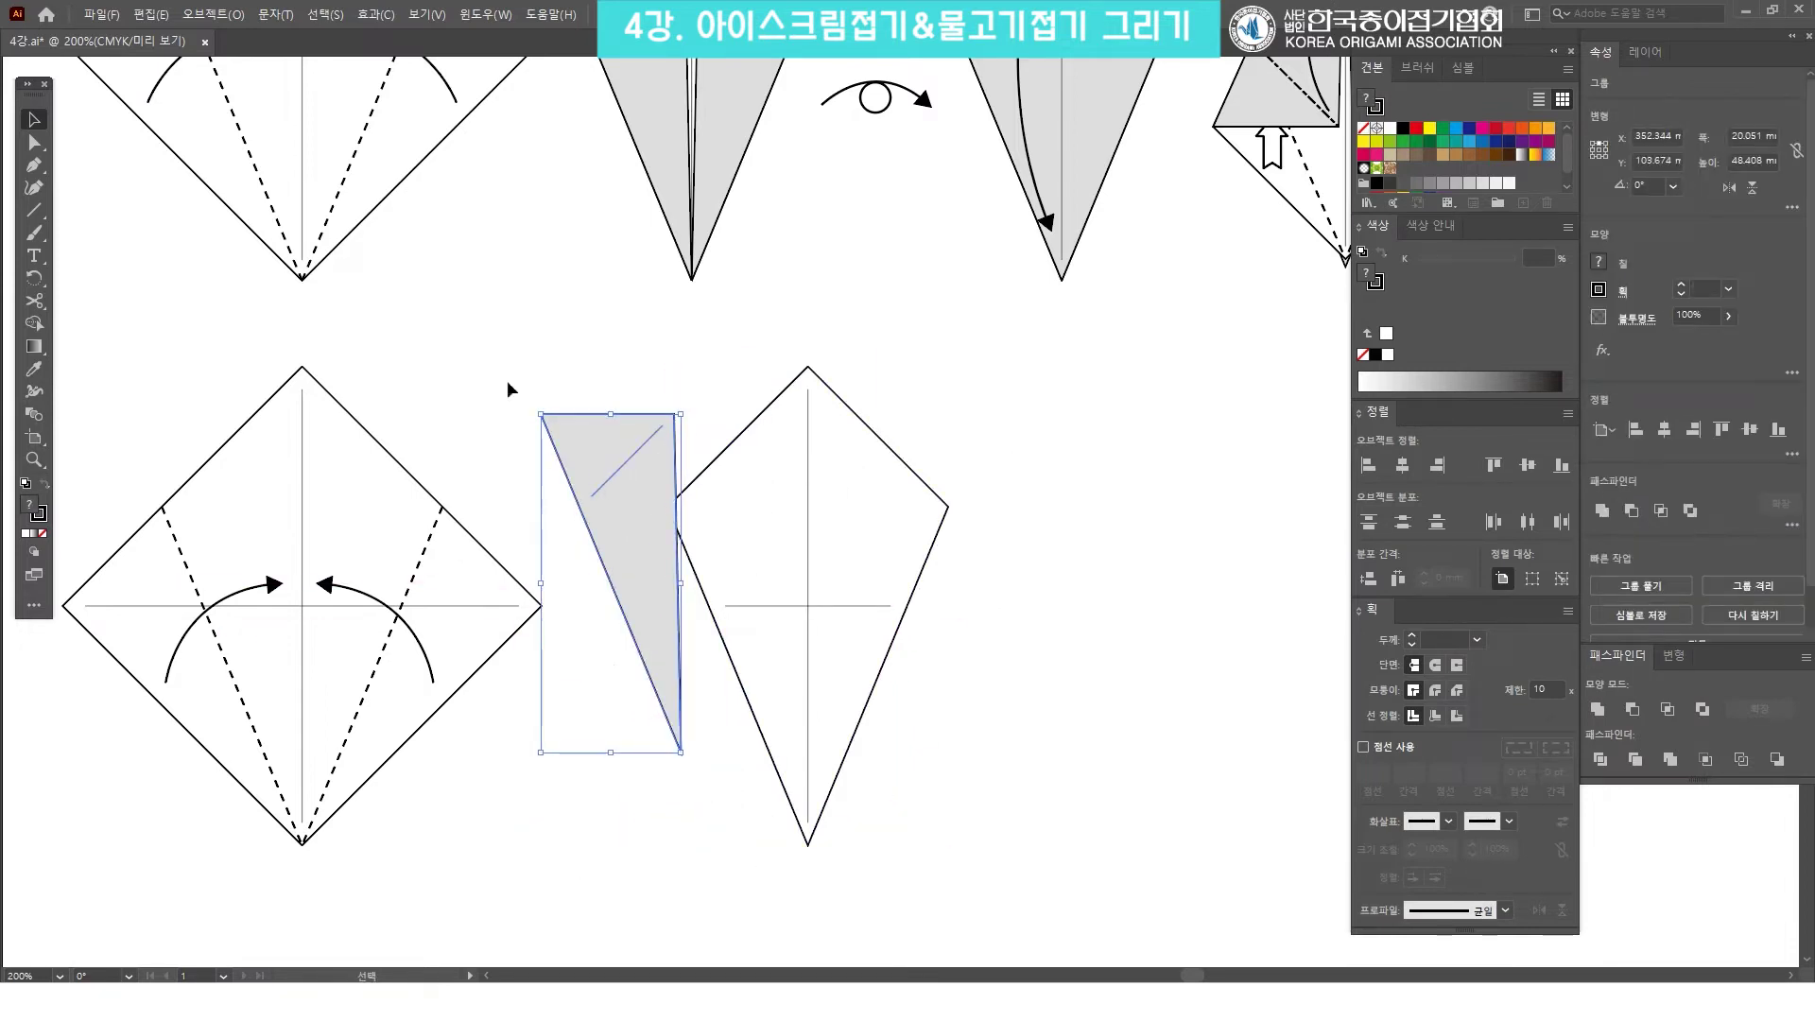
{"action": "left_click", "coordinate": [1127, 458]}
{"action": "key", "text": "ctrl+z"}
{"action": "key", "text": "ctrl+z"}
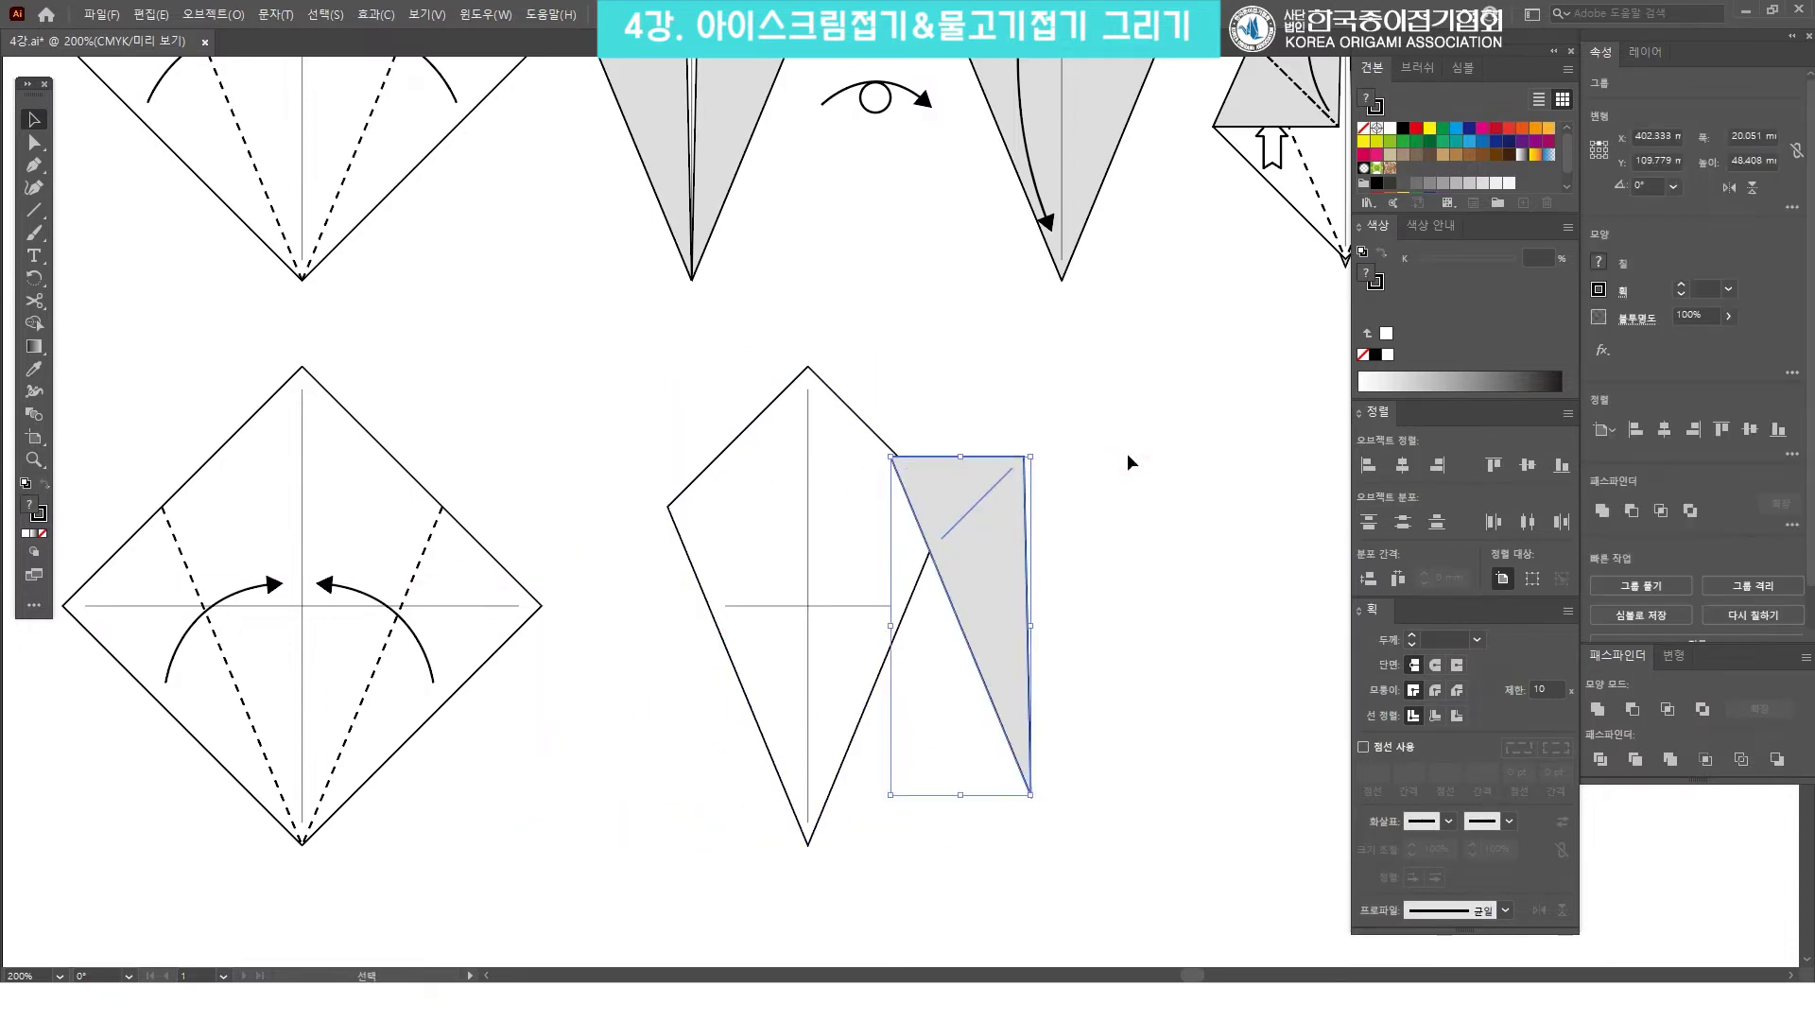
{"action": "key", "text": "ctrl+shift+z"}
{"action": "left_click", "coordinate": [1128, 457]}
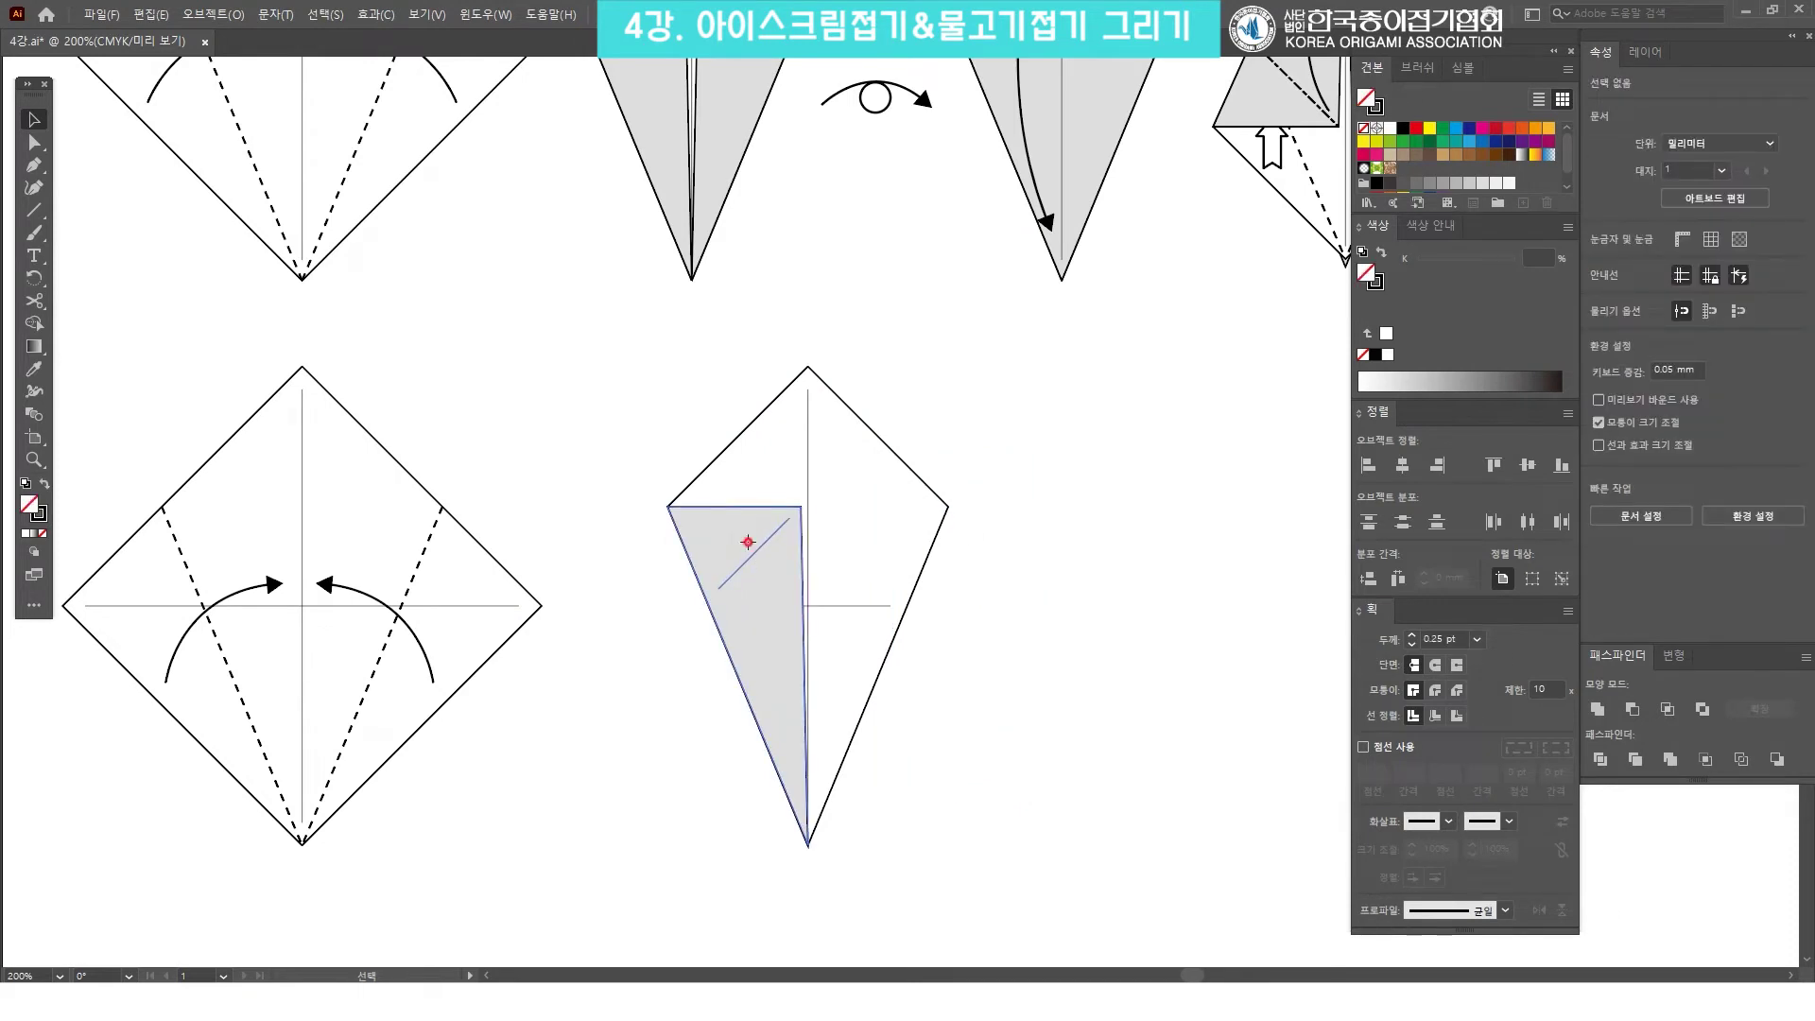
Create a mirrored copy of the gray flap group, reflected across the vertical axis.
{"action": "left_click", "coordinate": [747, 539]}
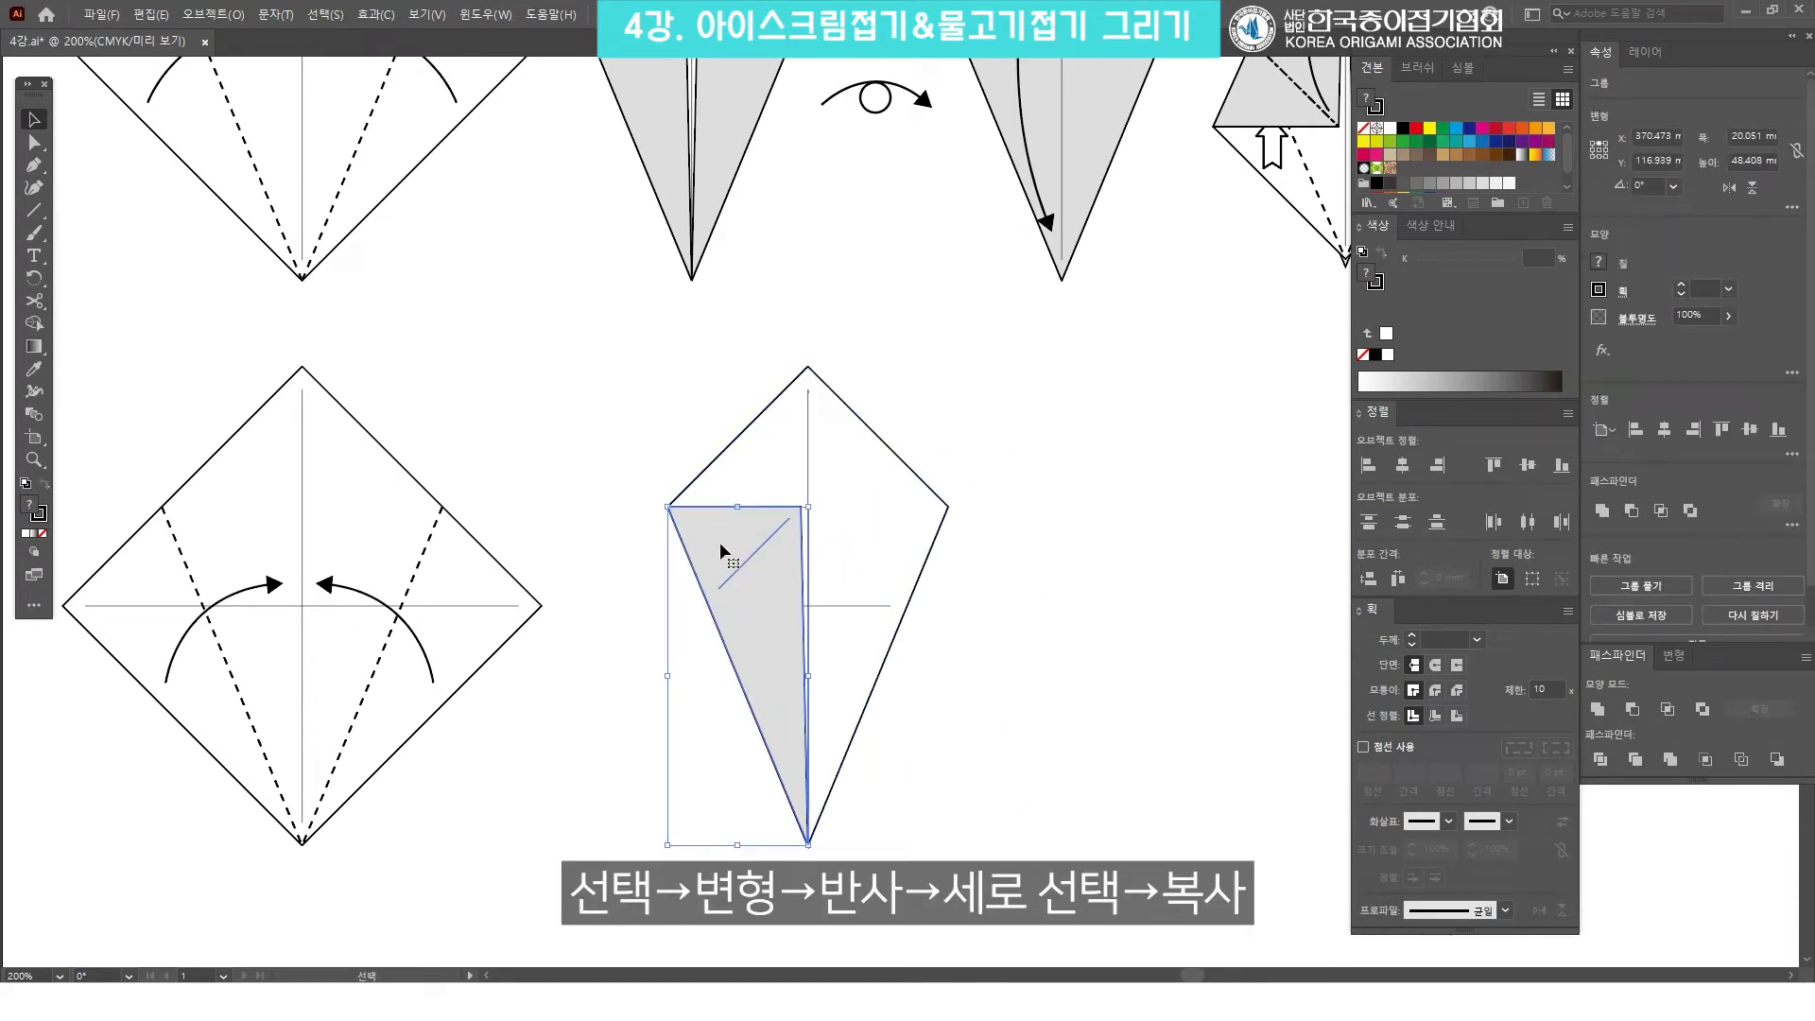
{"action": "right_click", "coordinate": [730, 545]}
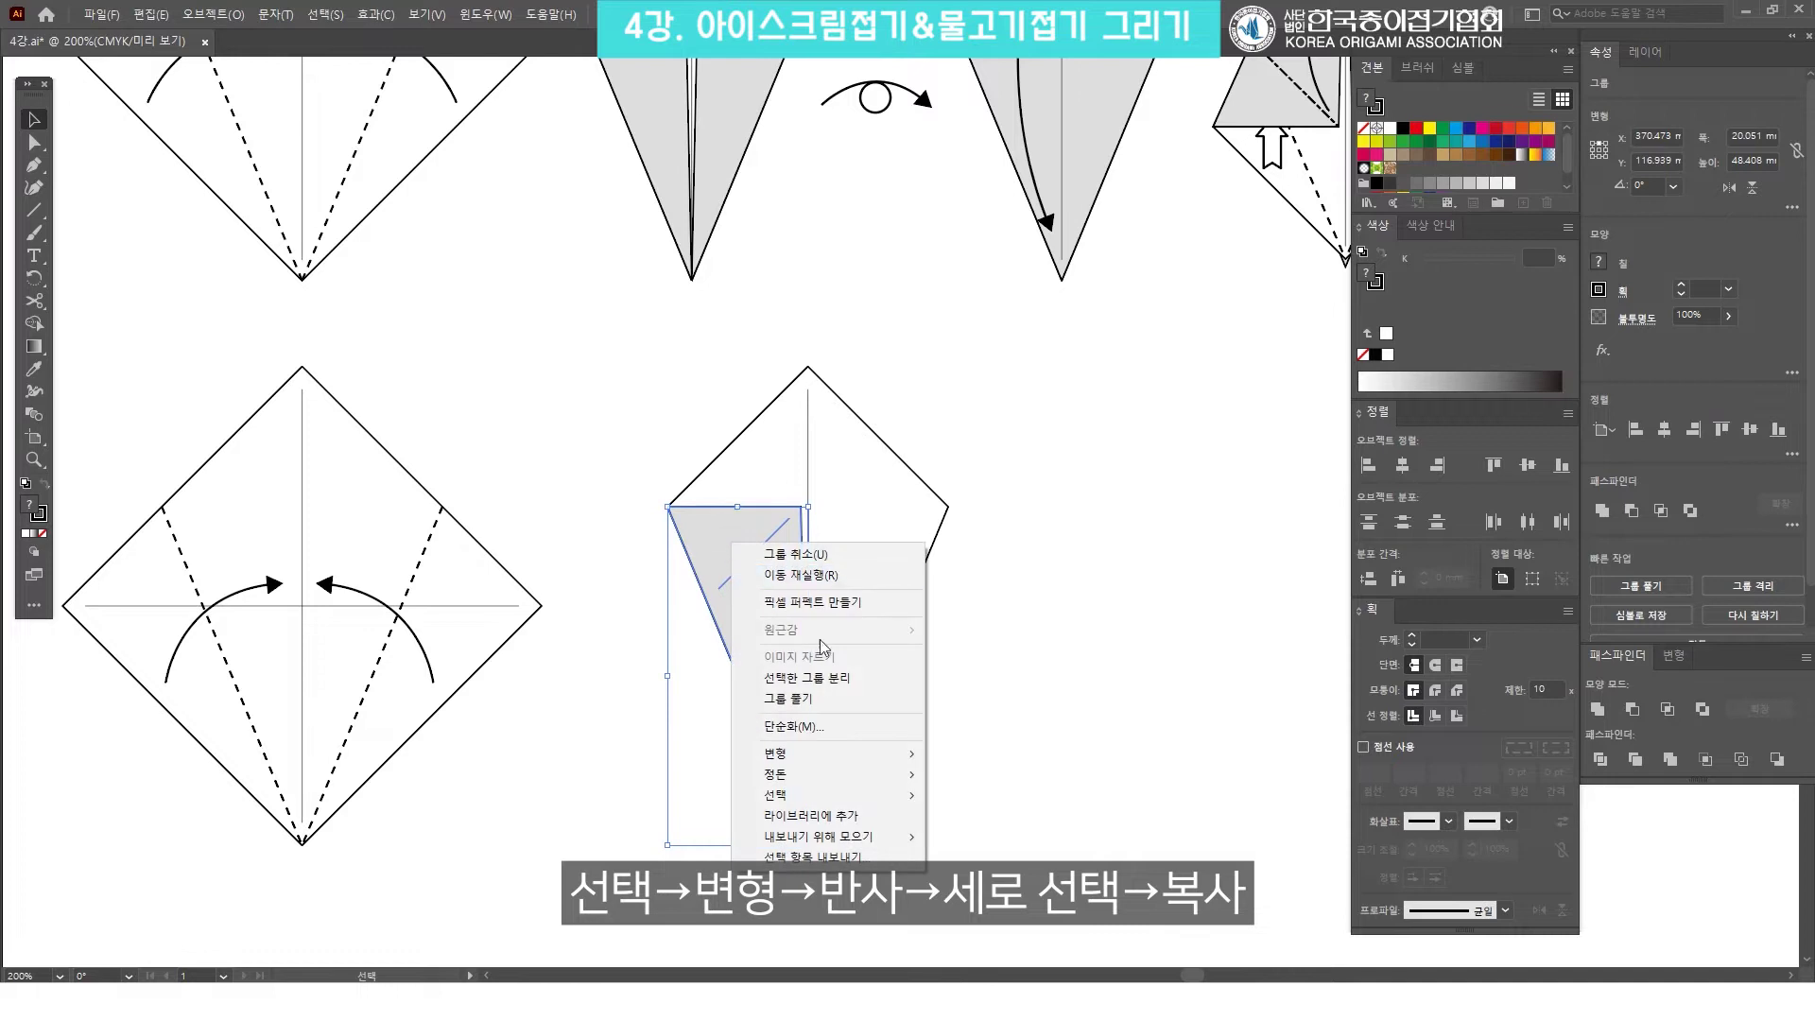
{"action": "mouse_move", "coordinate": [835, 744]}
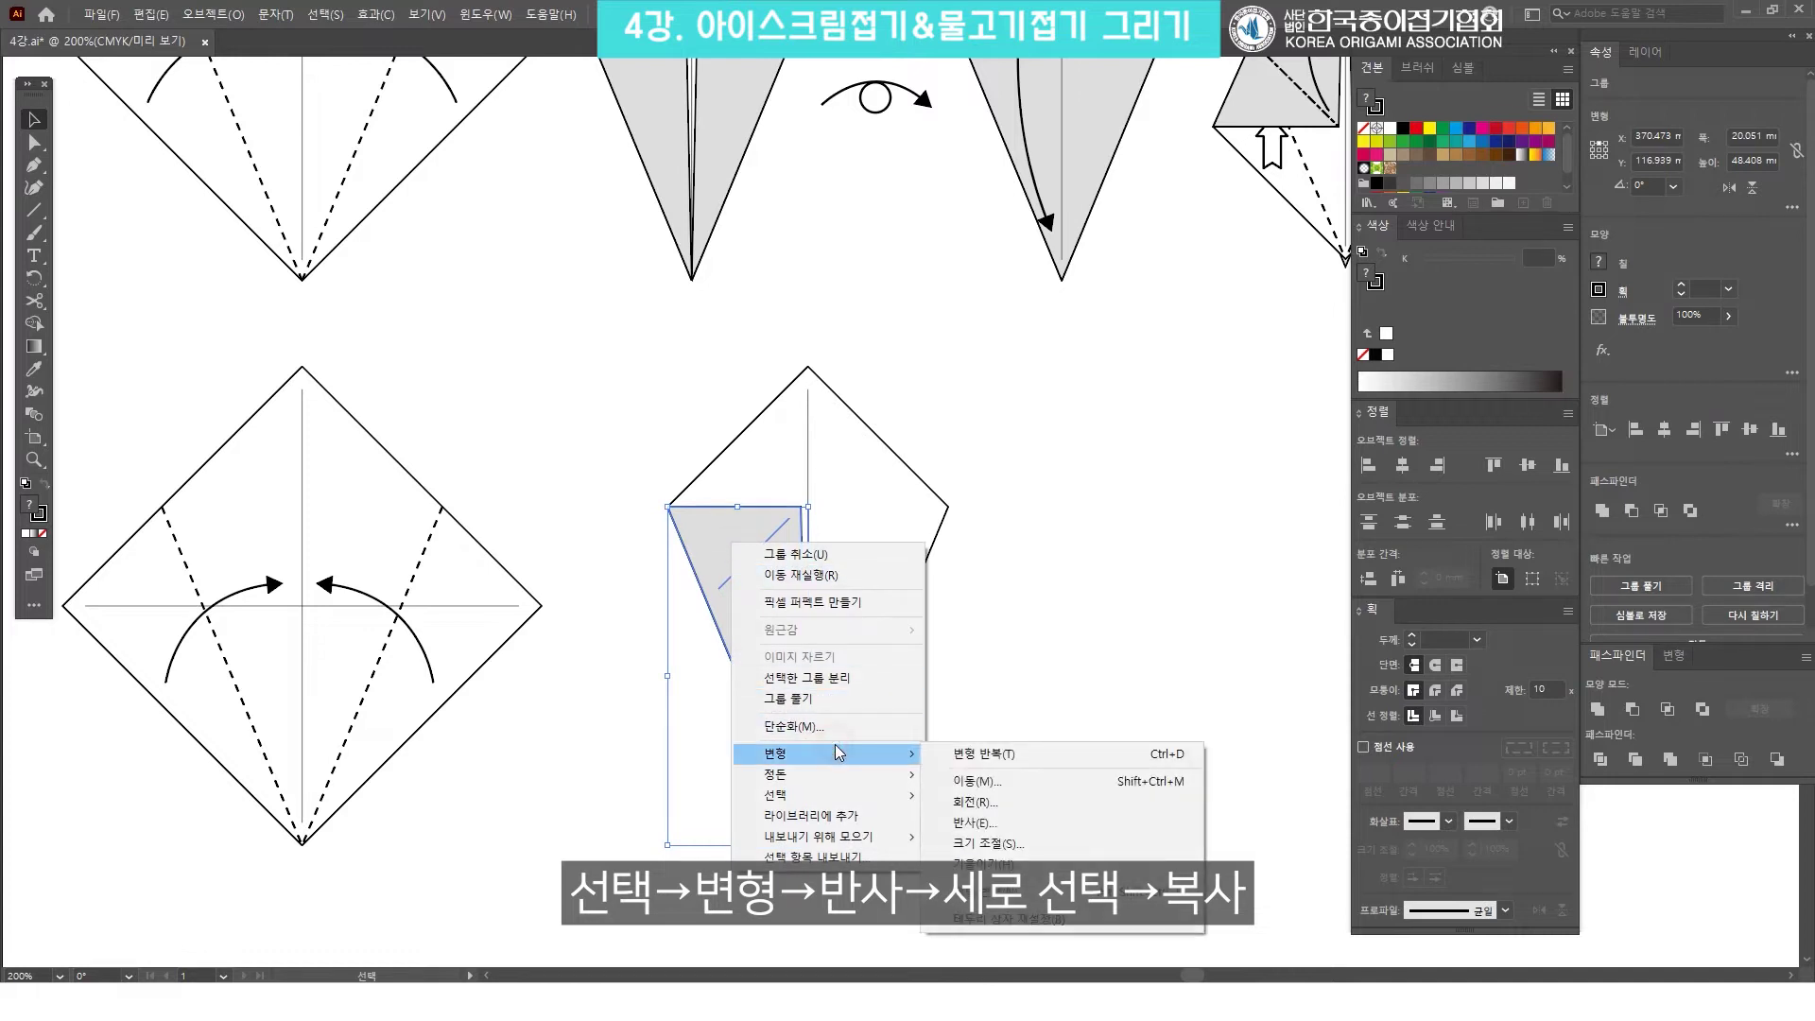
{"action": "left_click", "coordinate": [974, 822]}
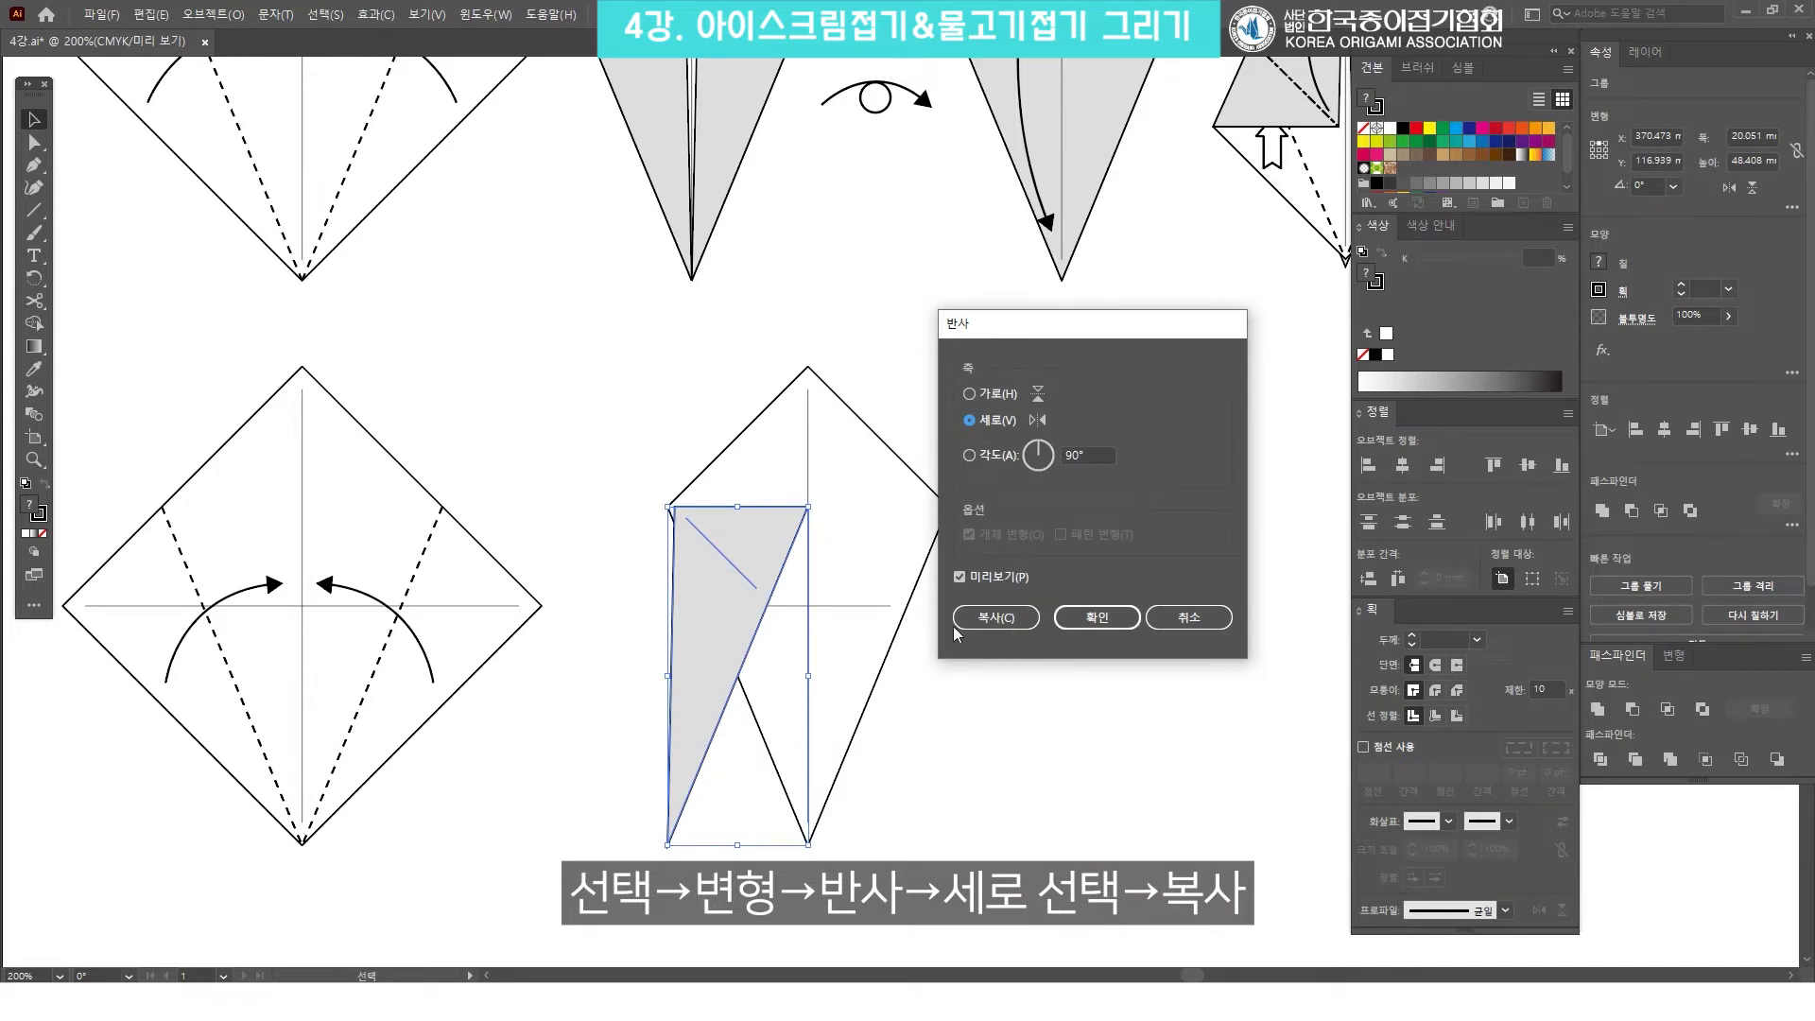
{"action": "left_click", "coordinate": [1013, 617]}
{"action": "left_click", "coordinate": [1094, 499]}
Align the mirrored flap group horizontally to the right edge of the kite.
{"action": "left_click_drag", "start_coordinate": [717, 575], "coordinate": [882, 519]}
{"action": "key", "text": "ctrl+z"}
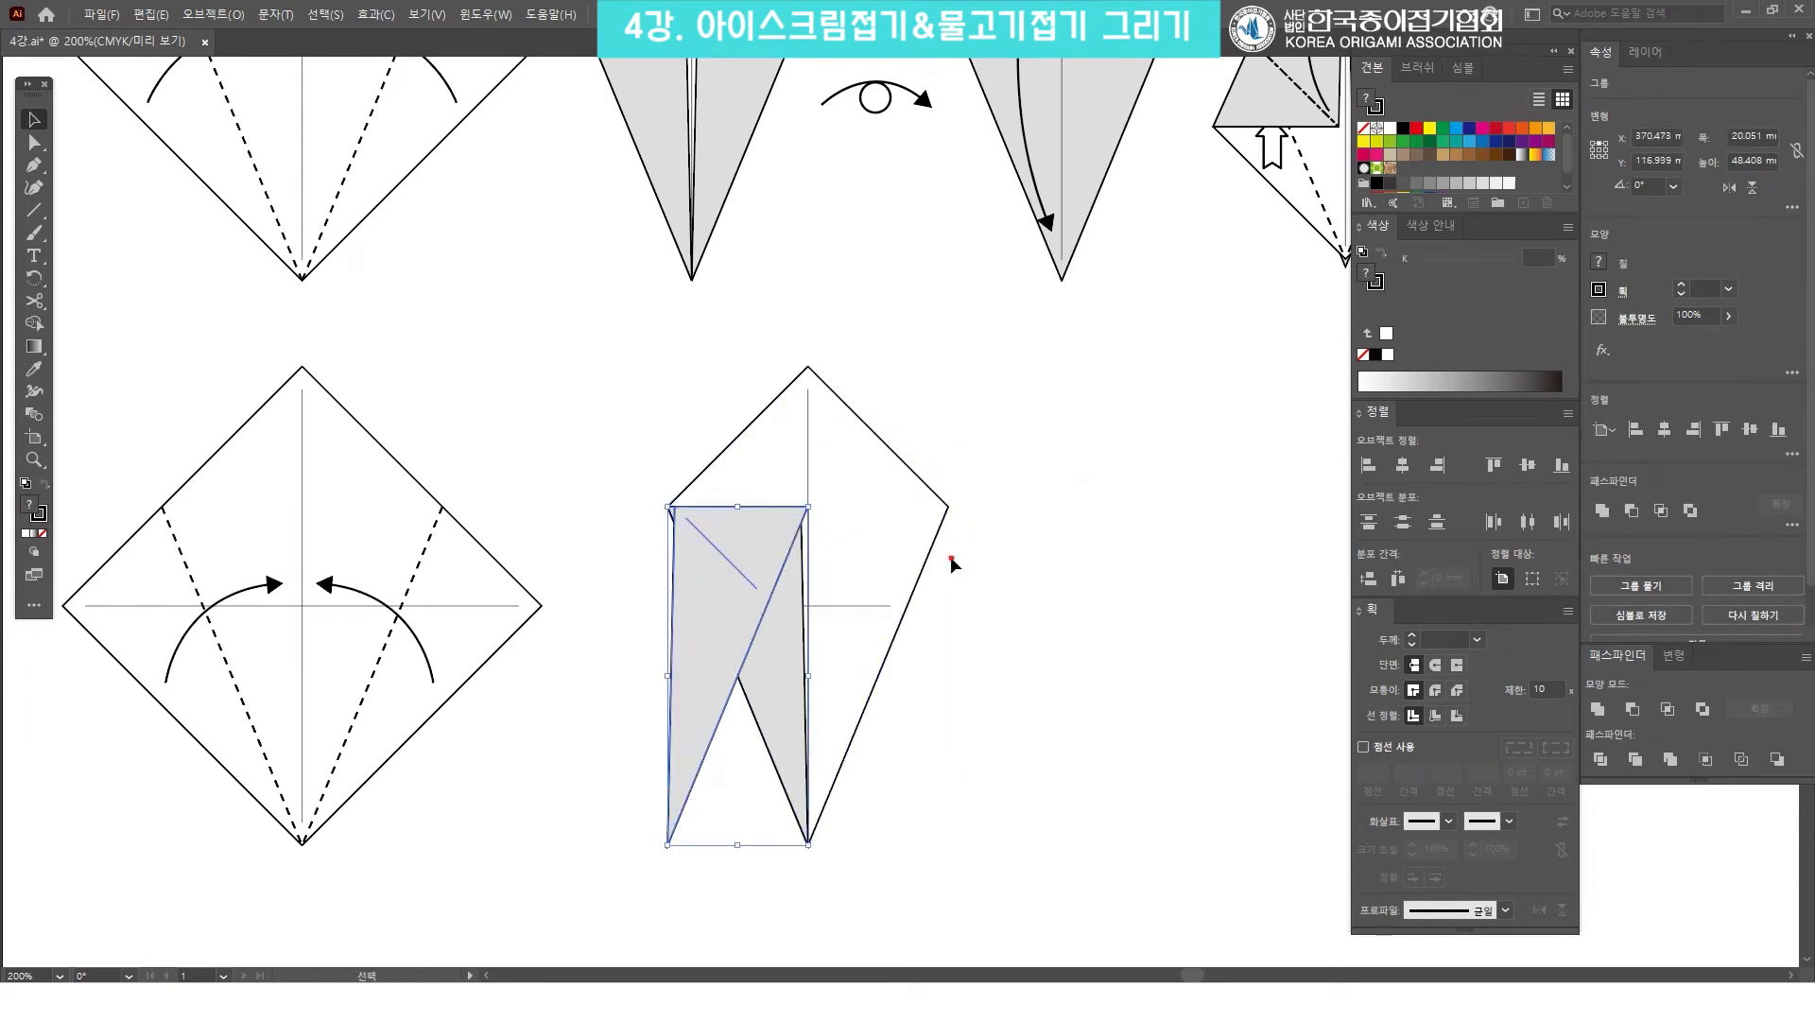
{"action": "left_click", "coordinate": [951, 559]}
{"action": "left_click", "coordinate": [732, 553]}
{"action": "left_click", "coordinate": [944, 511], "text": "shift"}
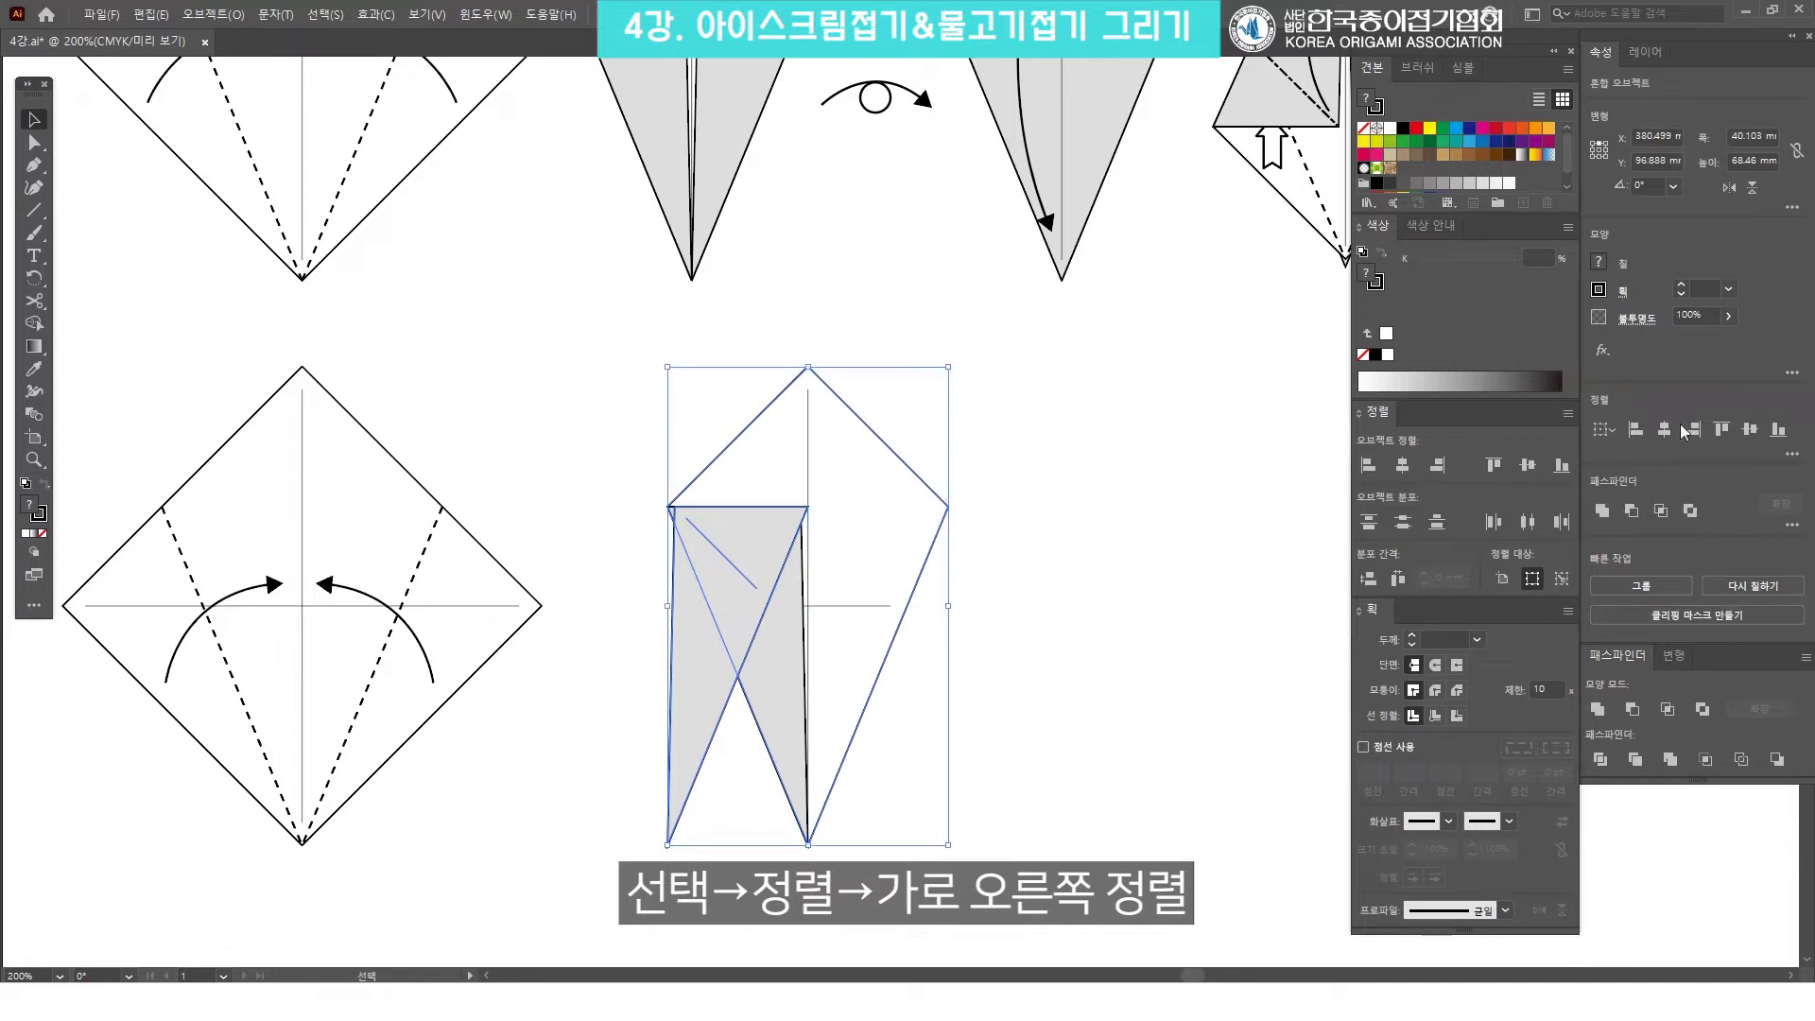
{"action": "left_click", "coordinate": [1437, 465]}
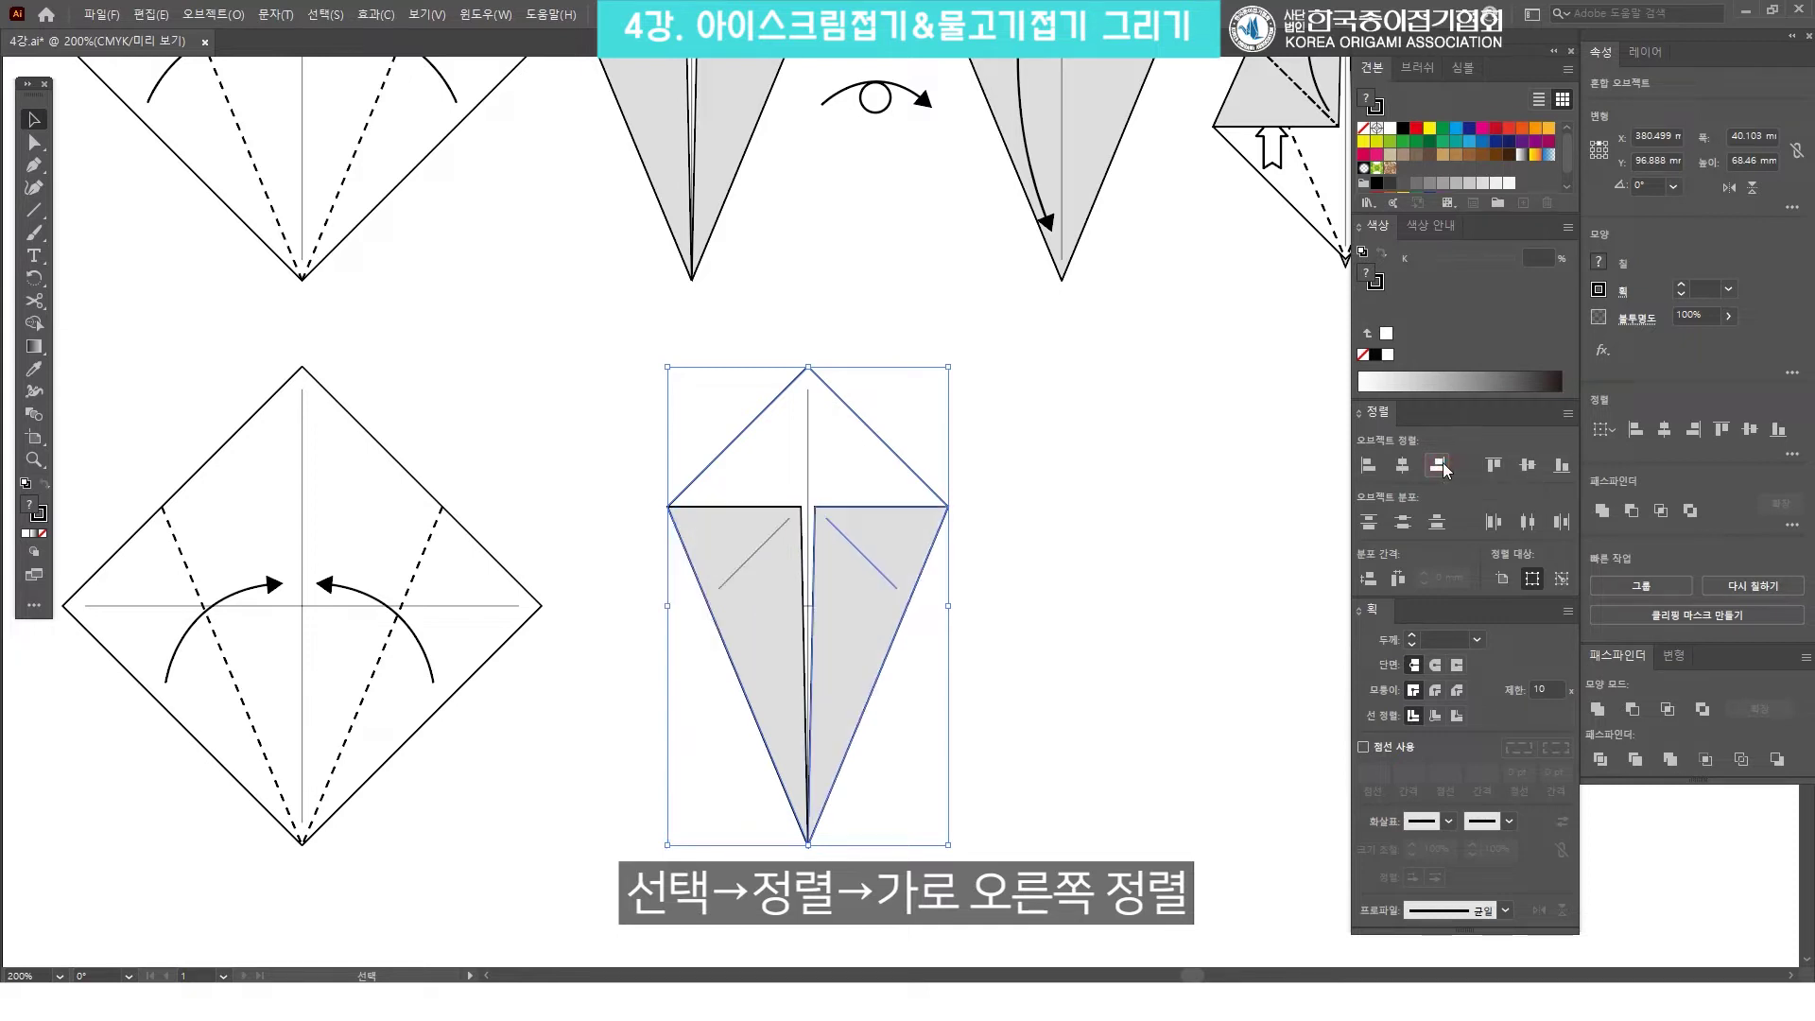
{"action": "left_click", "coordinate": [1159, 484]}
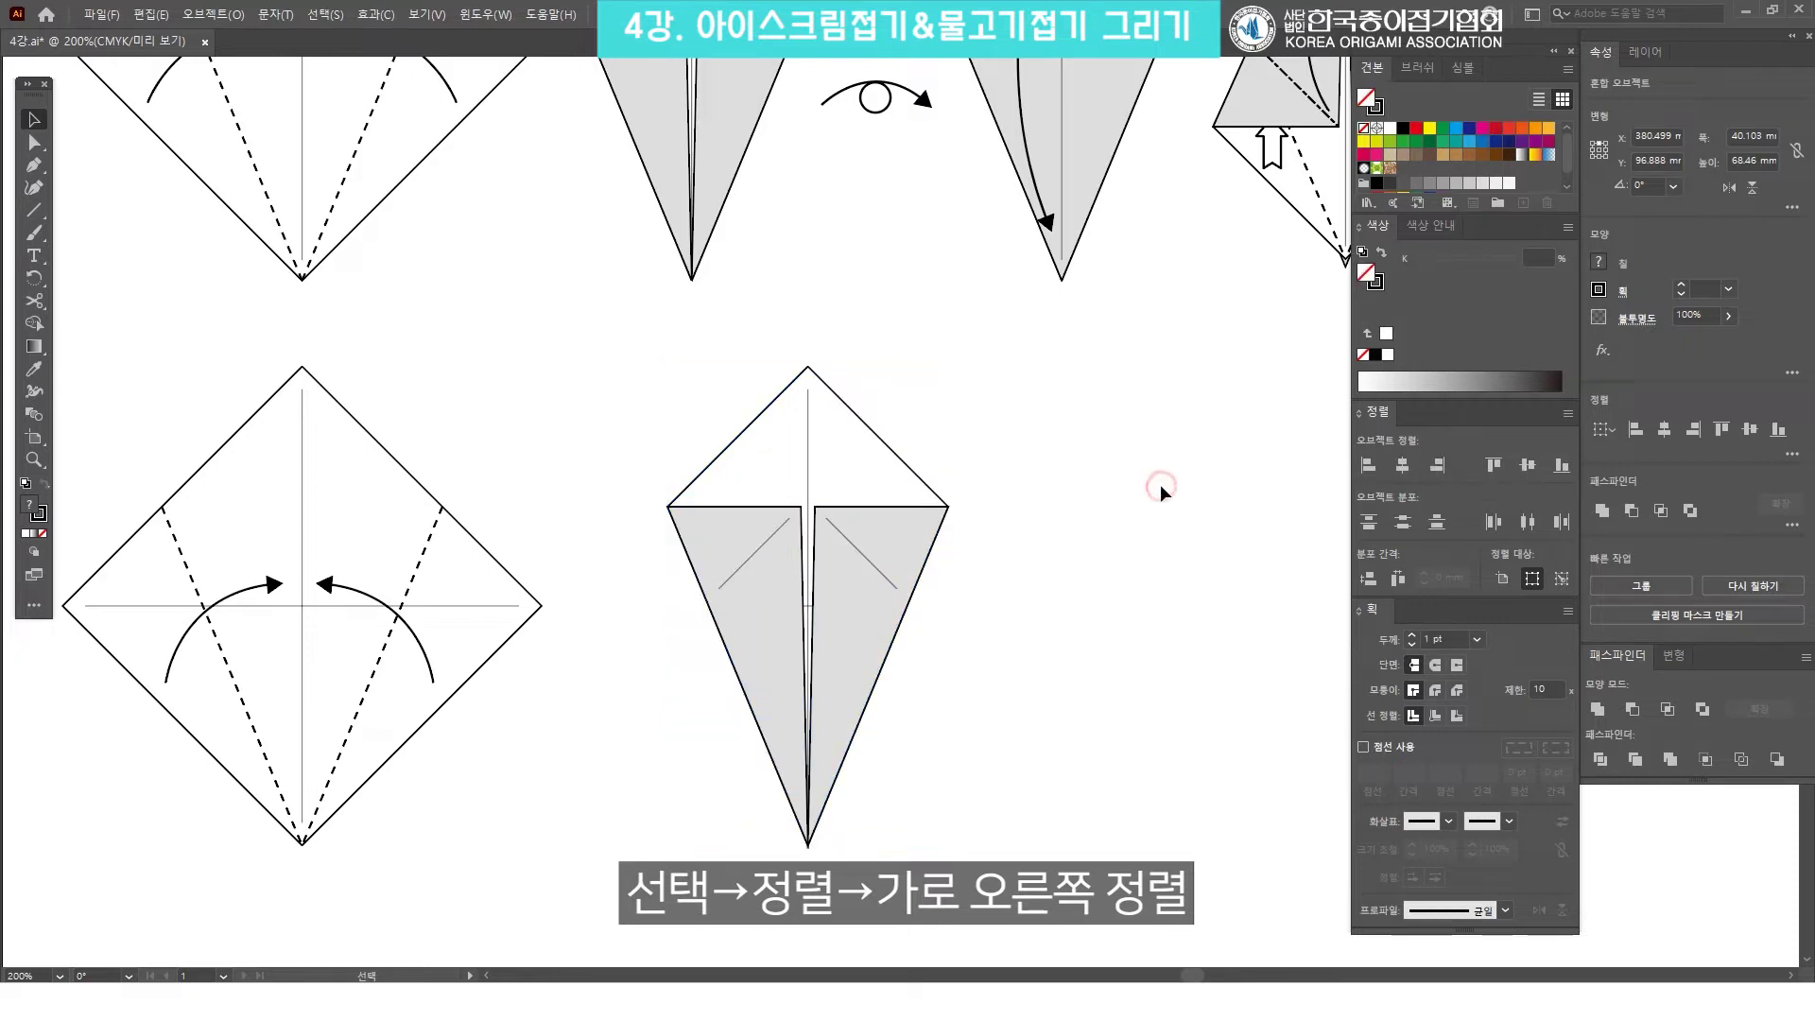
Ungroup both the right and the left gray flap groups of the kite.
{"action": "left_click", "coordinate": [870, 526]}
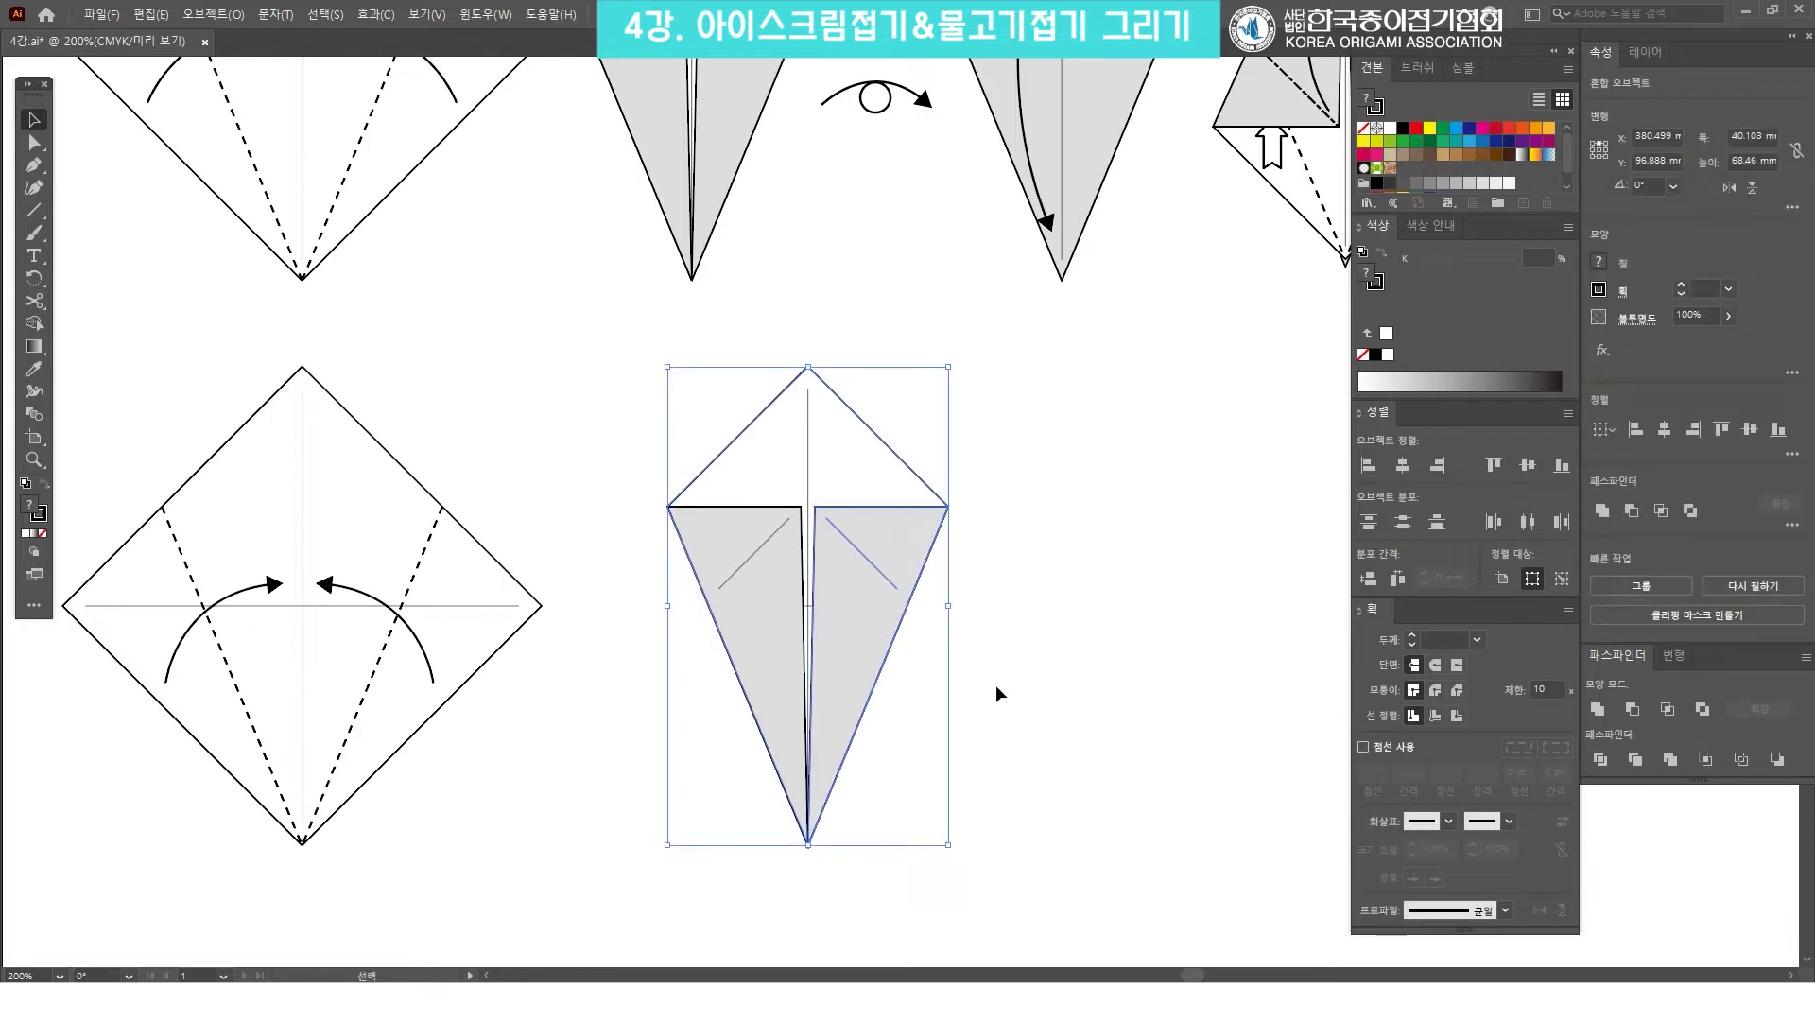
{"action": "left_click", "coordinate": [862, 550]}
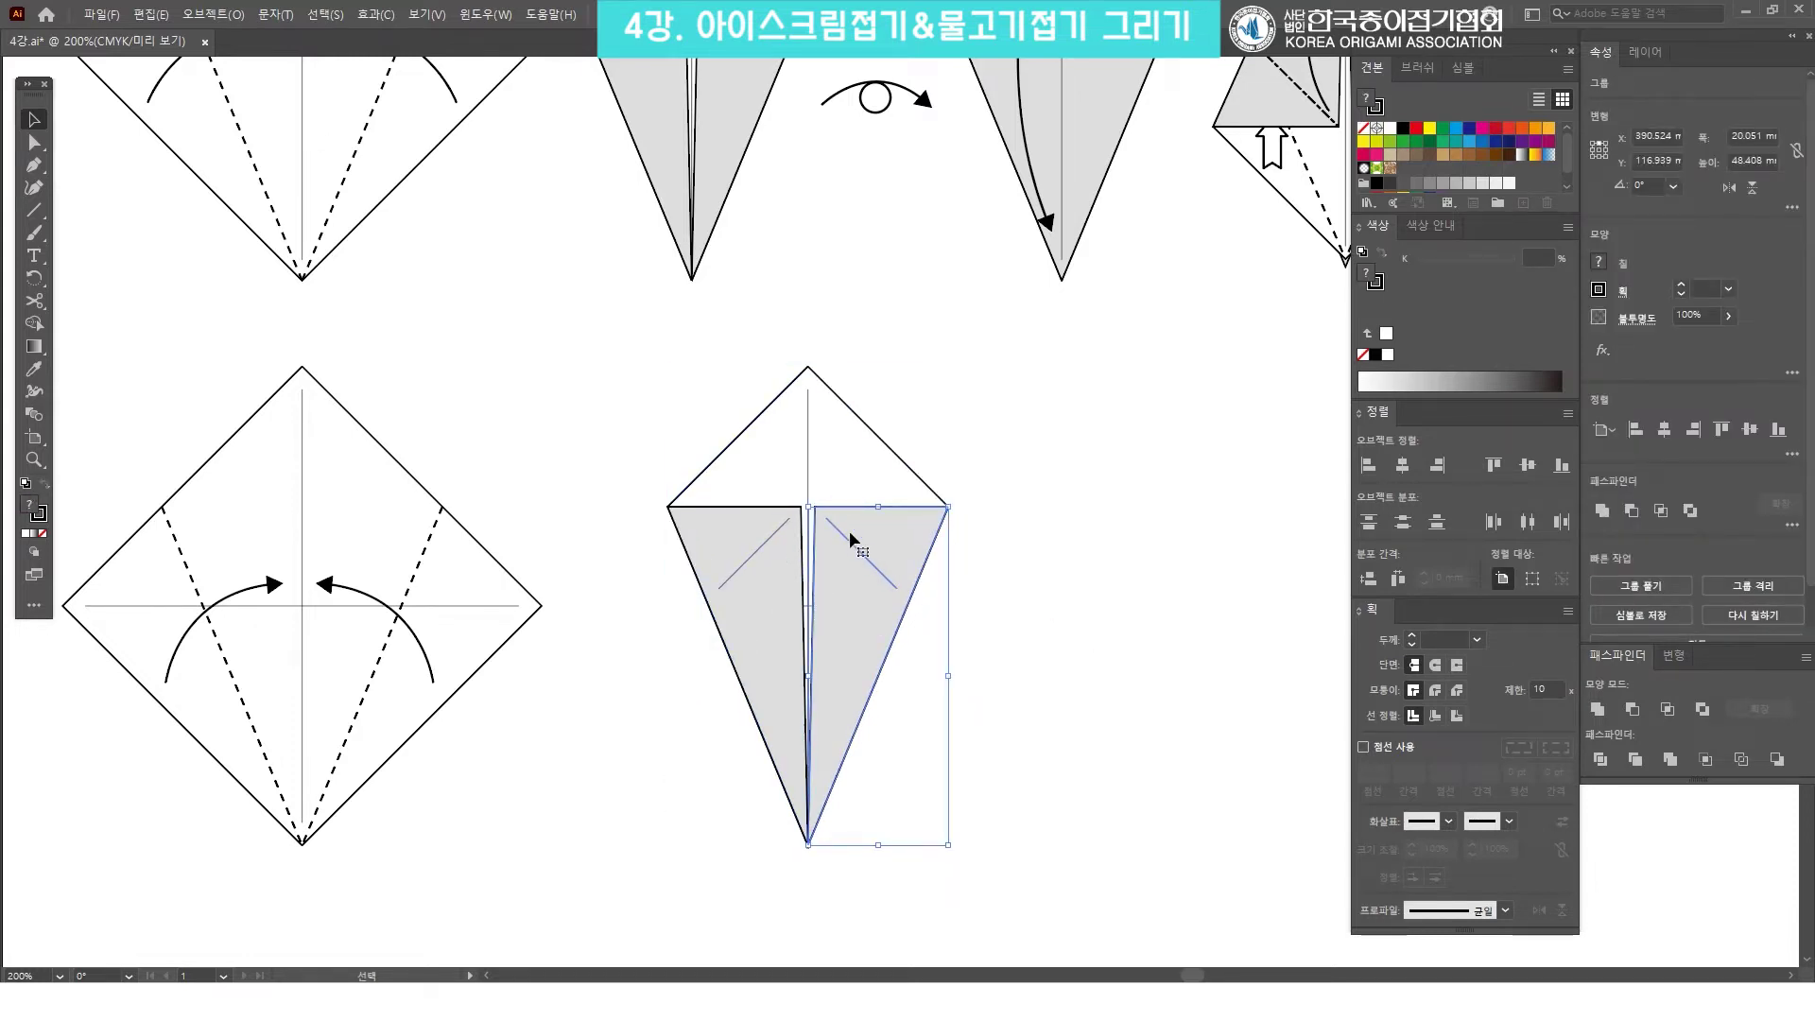
{"action": "right_click", "coordinate": [849, 530]}
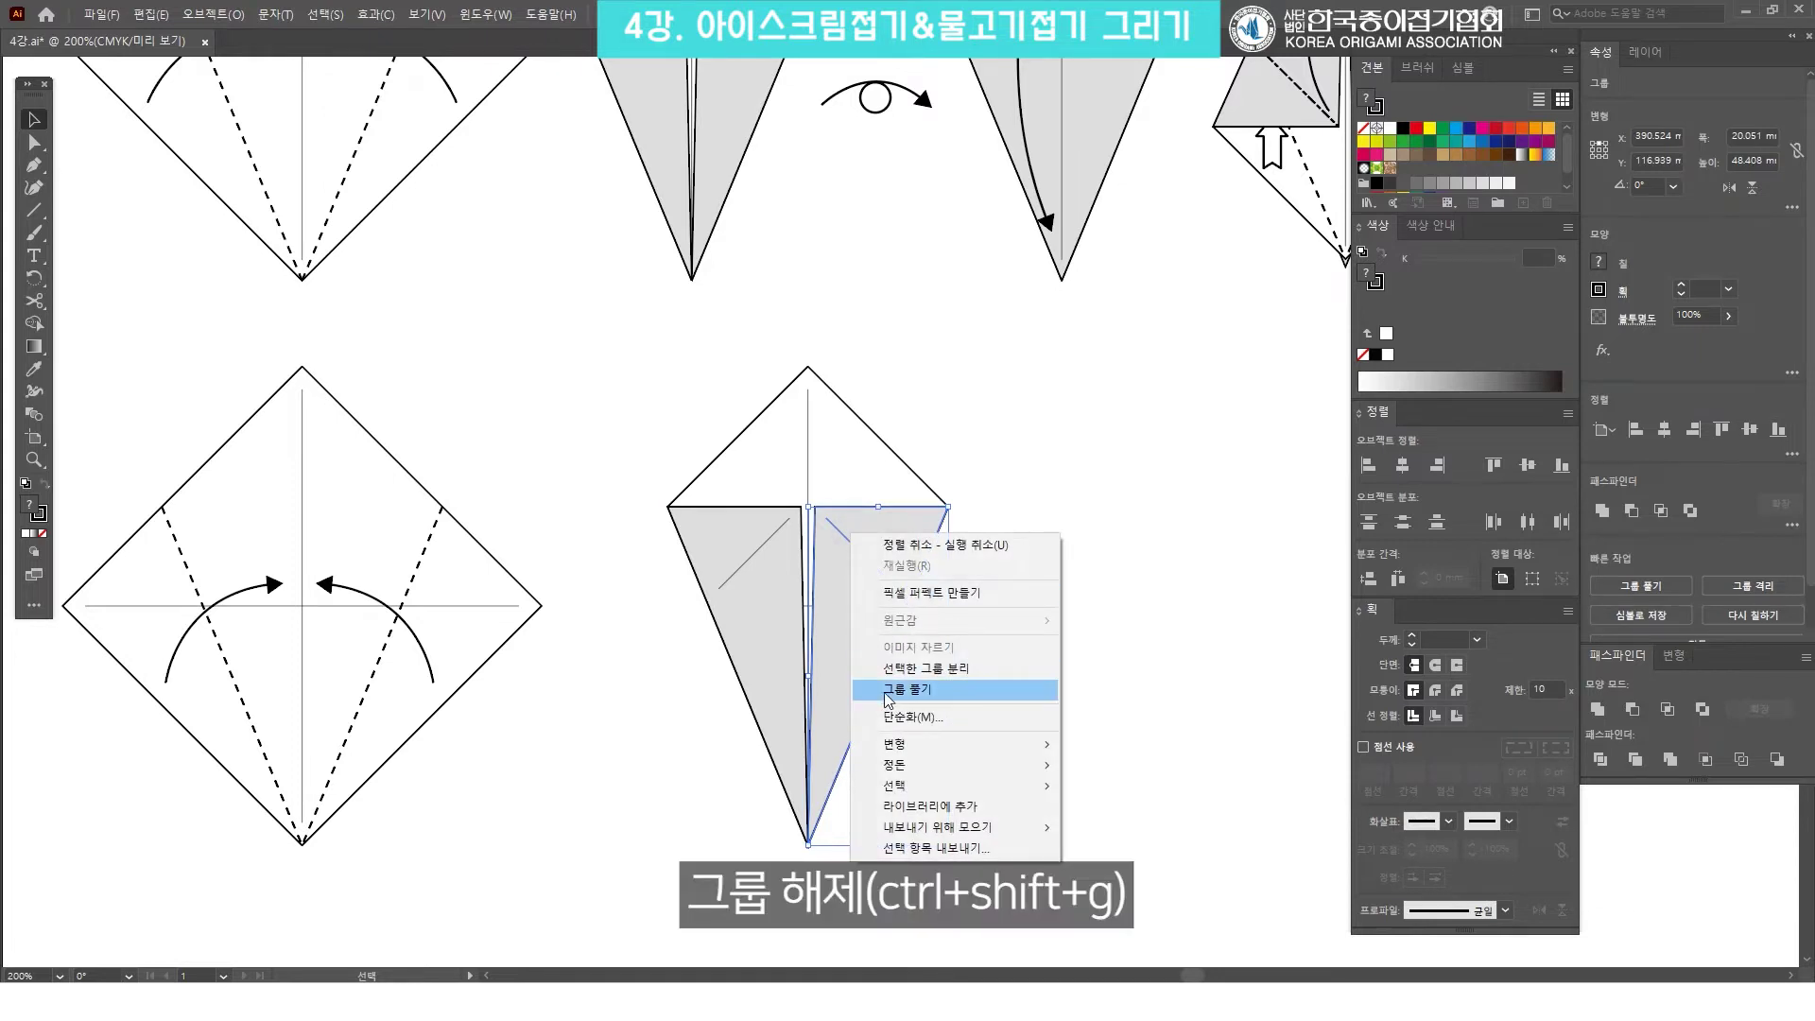
{"action": "left_click", "coordinate": [969, 689]}
{"action": "left_click", "coordinate": [696, 557]}
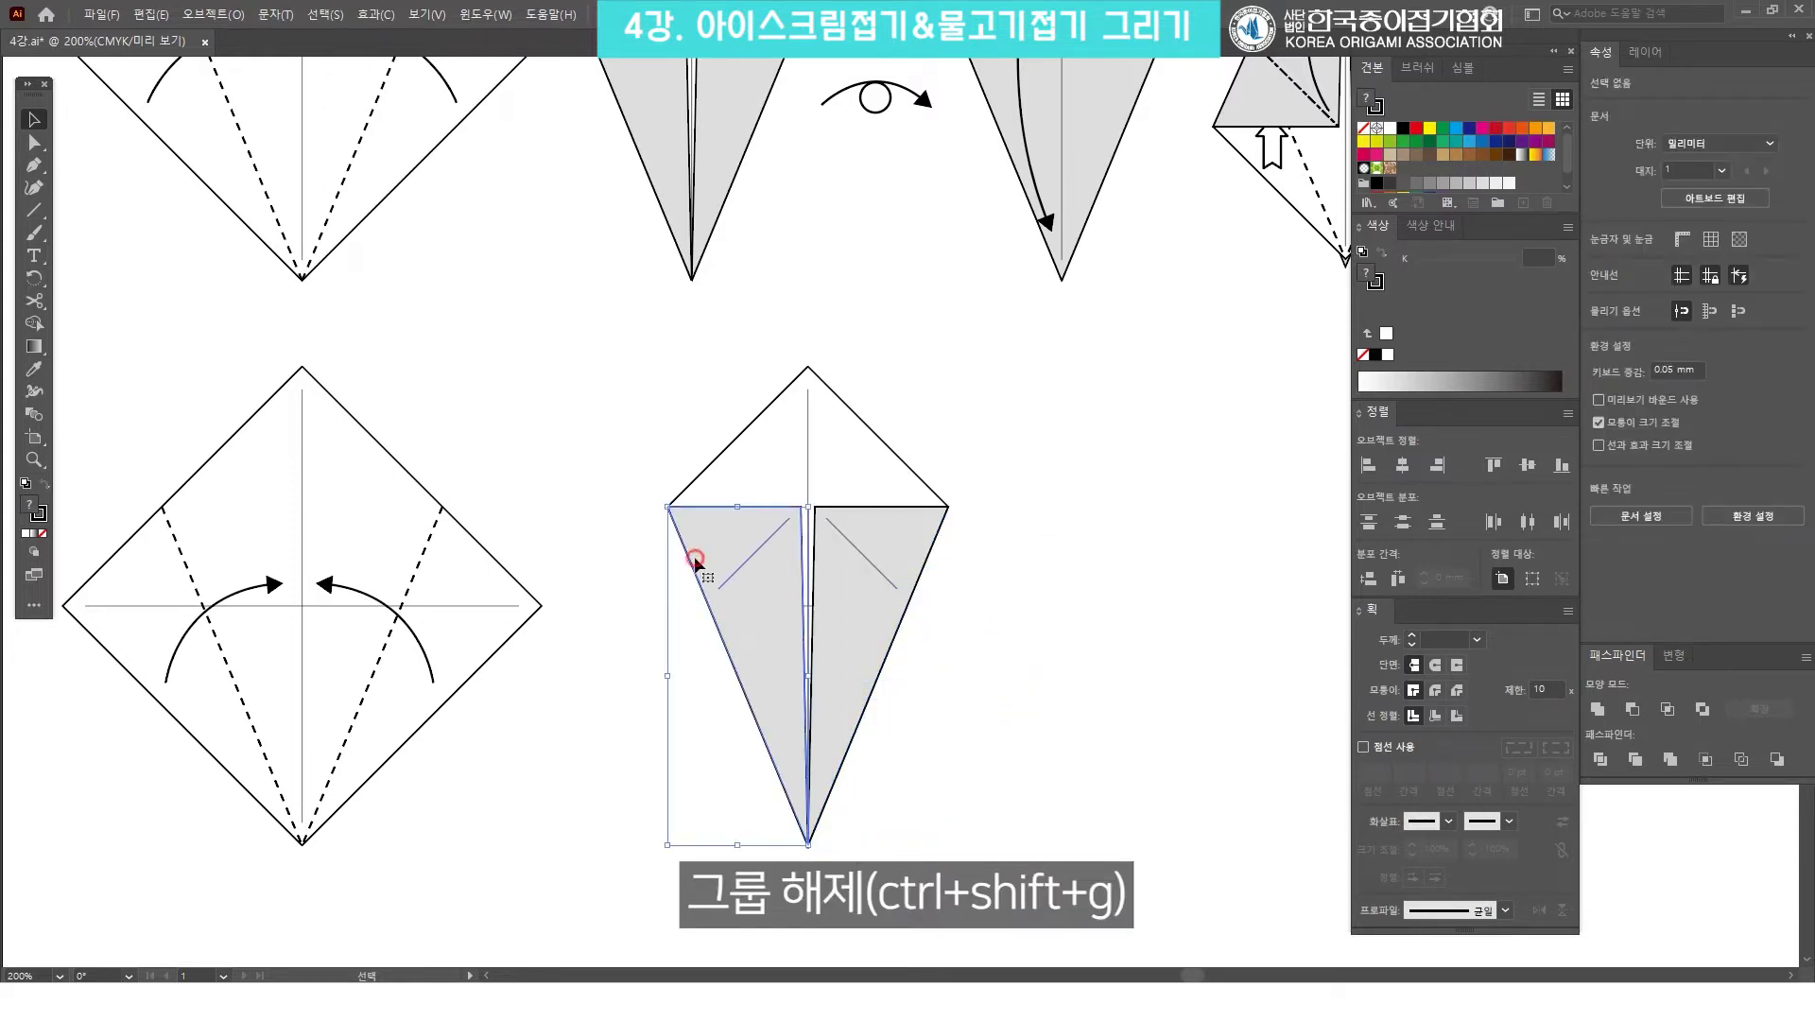
{"action": "right_click", "coordinate": [740, 556]}
{"action": "left_click", "coordinate": [810, 711]}
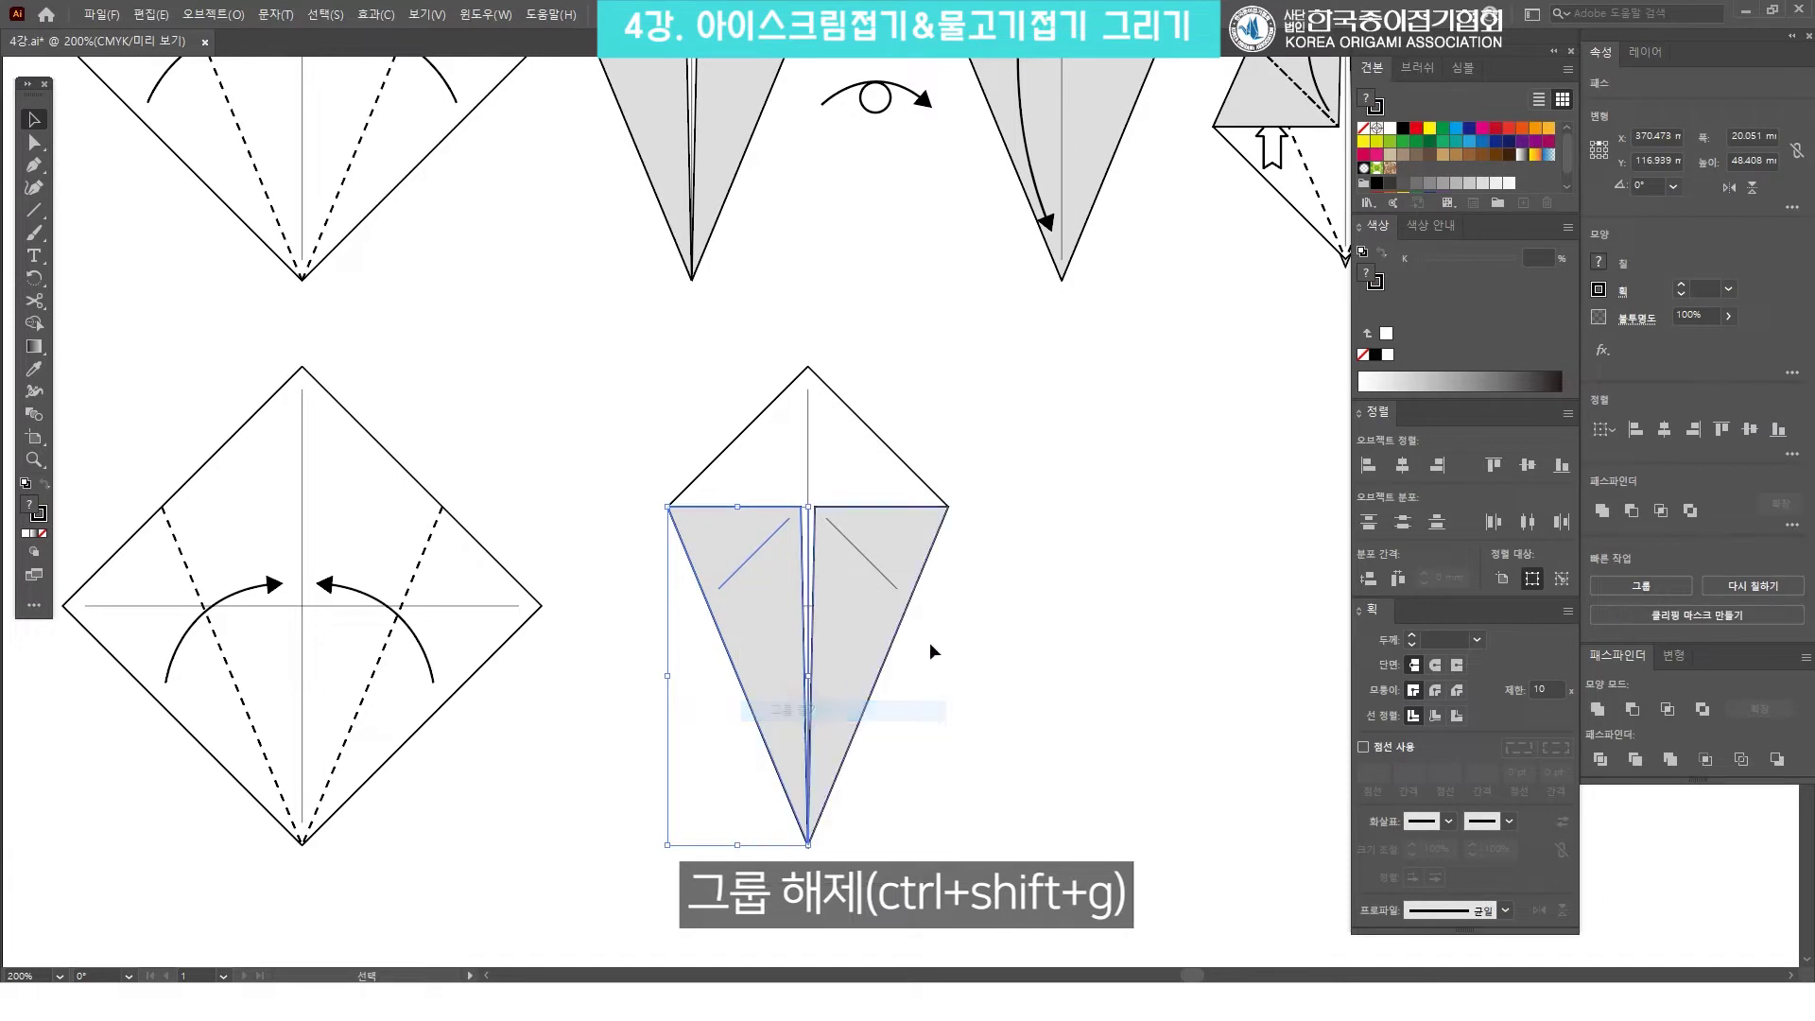
{"action": "left_click", "coordinate": [1088, 485]}
Move the whole lower-row kite drawing about 17 mm left, placing it beneath the upper-row kite with two gray flaps.
{"action": "scroll", "coordinate": [893, 488], "scroll_direction": "up", "scroll_amount": 1}
{"action": "key", "text": "ctrl+minus"}
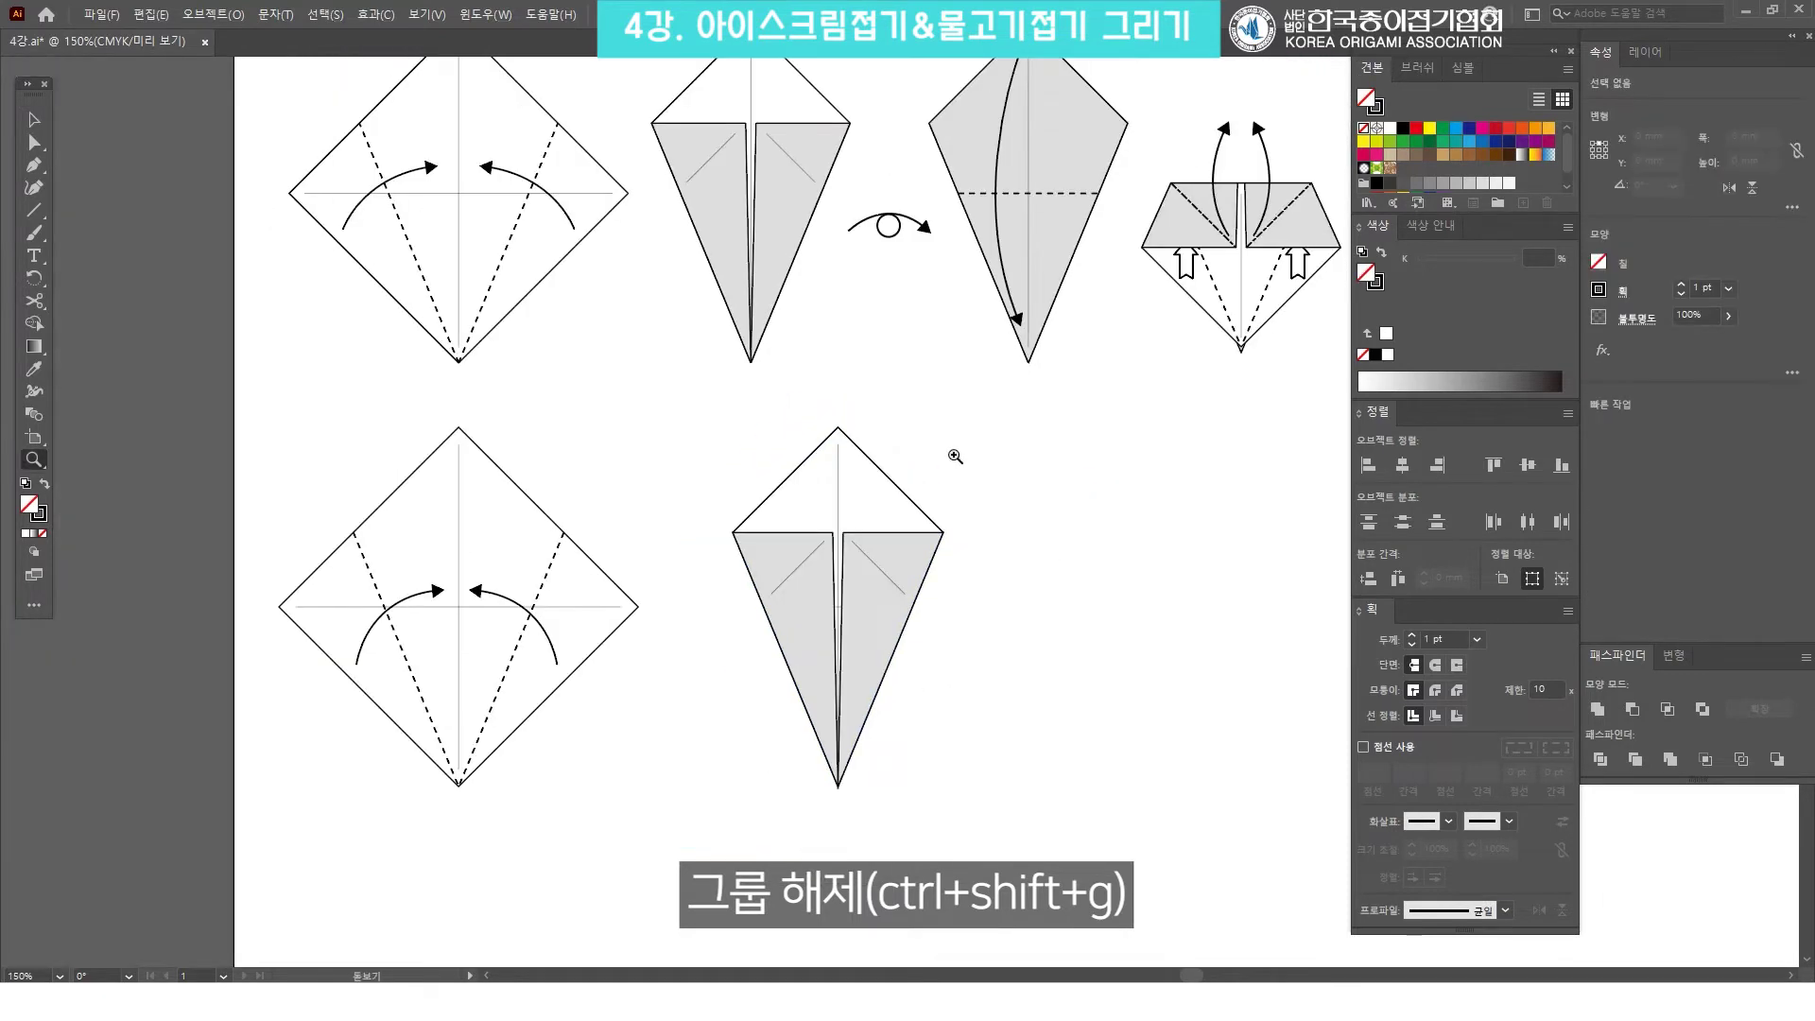
{"action": "left_click", "coordinate": [573, 578]}
{"action": "left_click_drag", "start_coordinate": [574, 571], "coordinate": [482, 558]}
{"action": "left_click", "coordinate": [763, 555]}
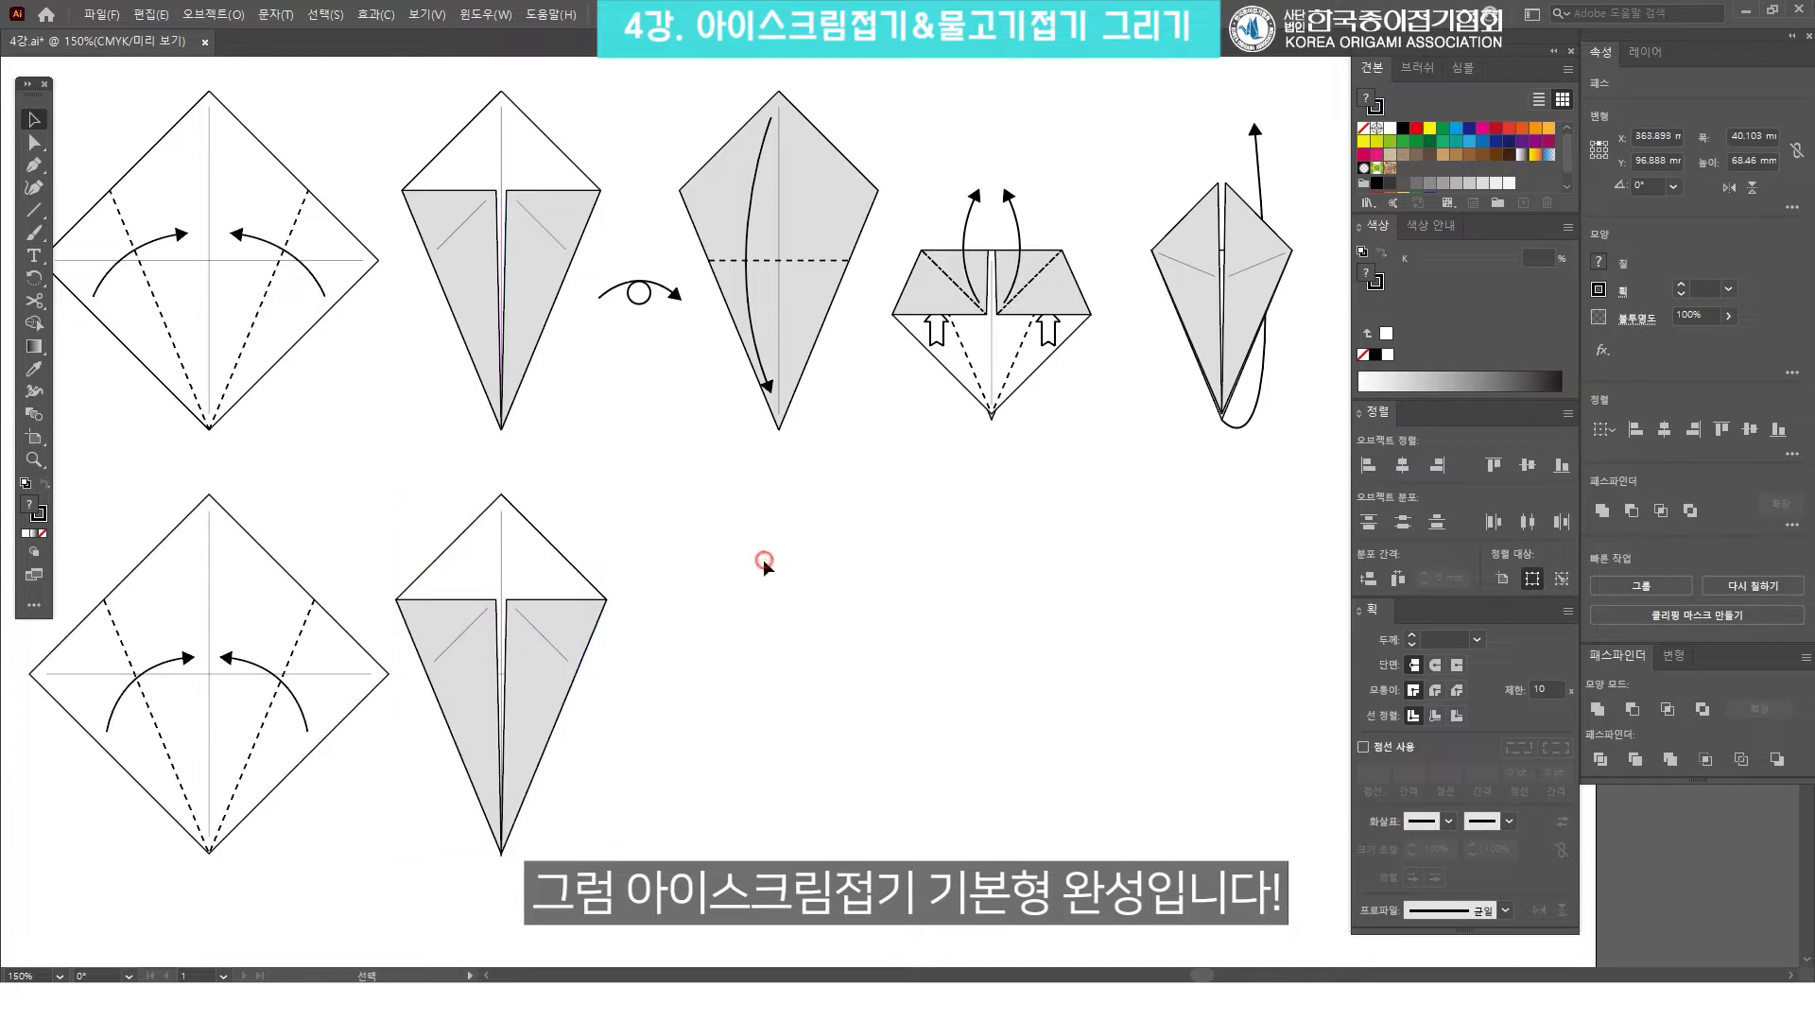
Examine how the outline strokes and their corners meet at the bottom tip of the upper-row kite with two gray flaps.
{"action": "key", "text": "ctrl+plus"}
{"action": "key", "text": "ctrl+plus"}
{"action": "left_click_drag", "start_coordinate": [1056, 803], "coordinate": [741, 163]}
{"action": "left_click", "coordinate": [943, 777]}
{"action": "left_click", "coordinate": [913, 736]}
{"action": "left_click", "coordinate": [940, 763]}
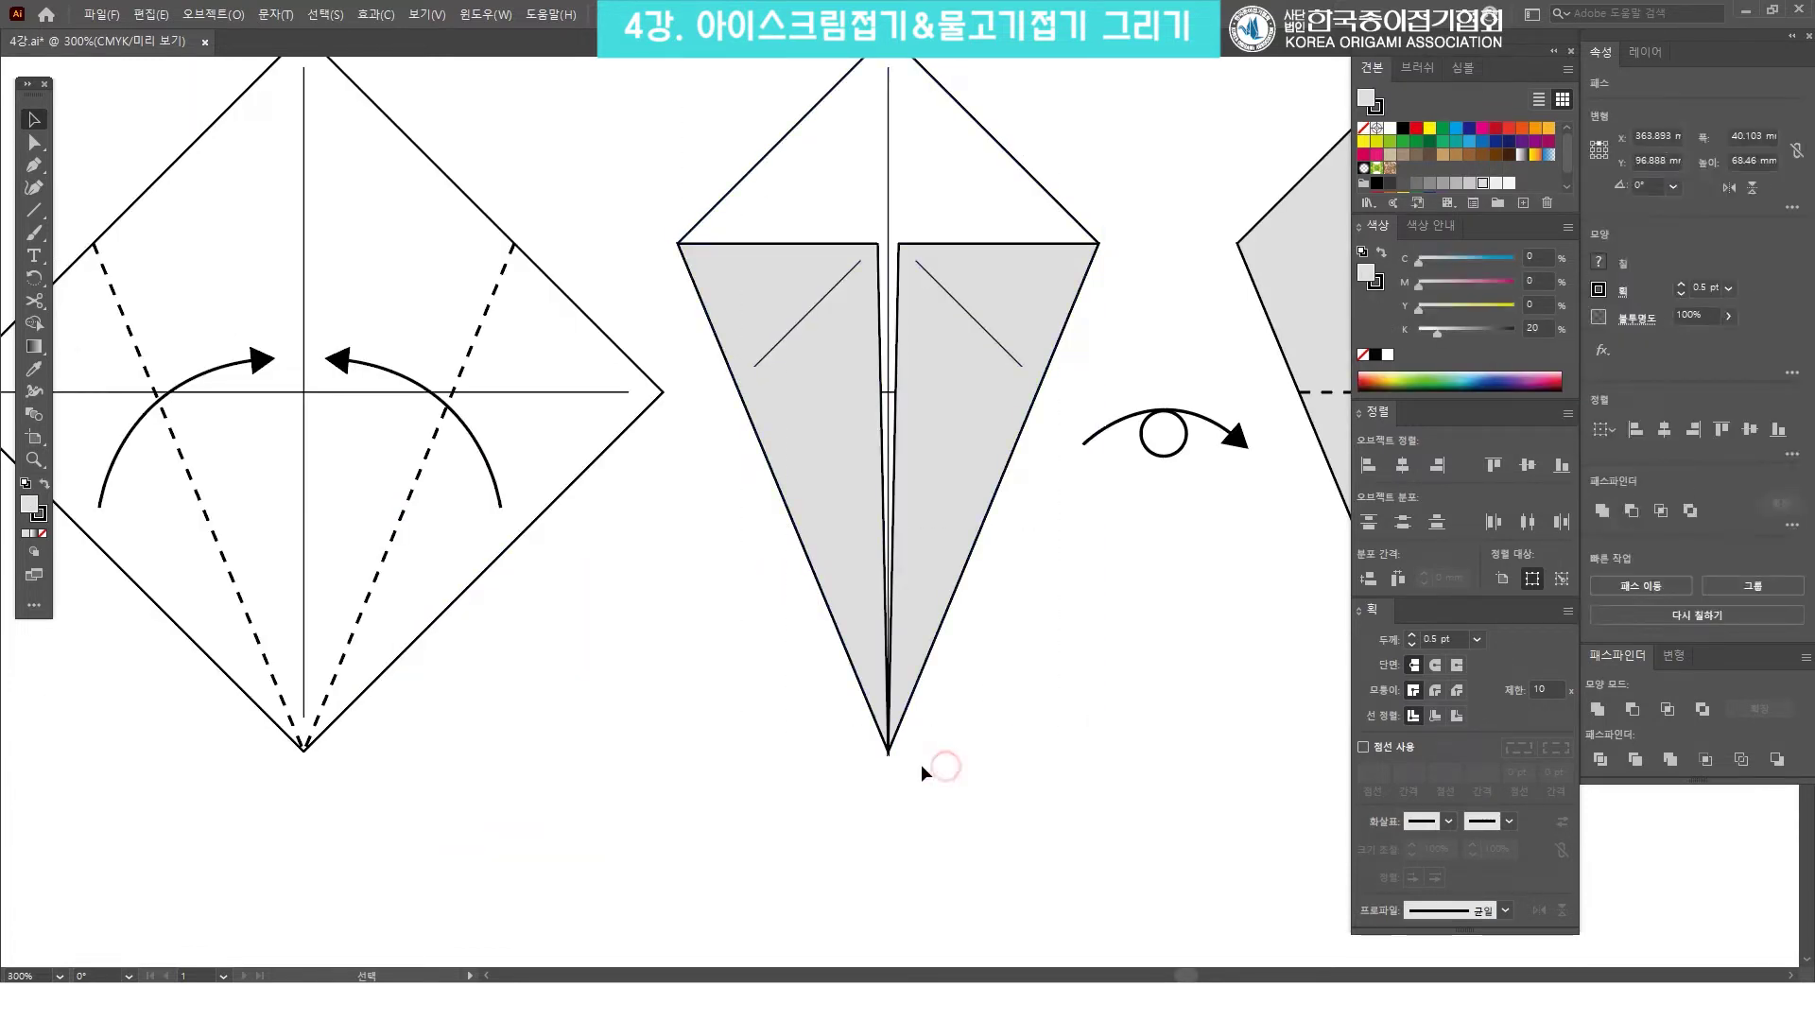
{"action": "scroll", "coordinate": [893, 730], "scroll_direction": "up", "scroll_amount": 4}
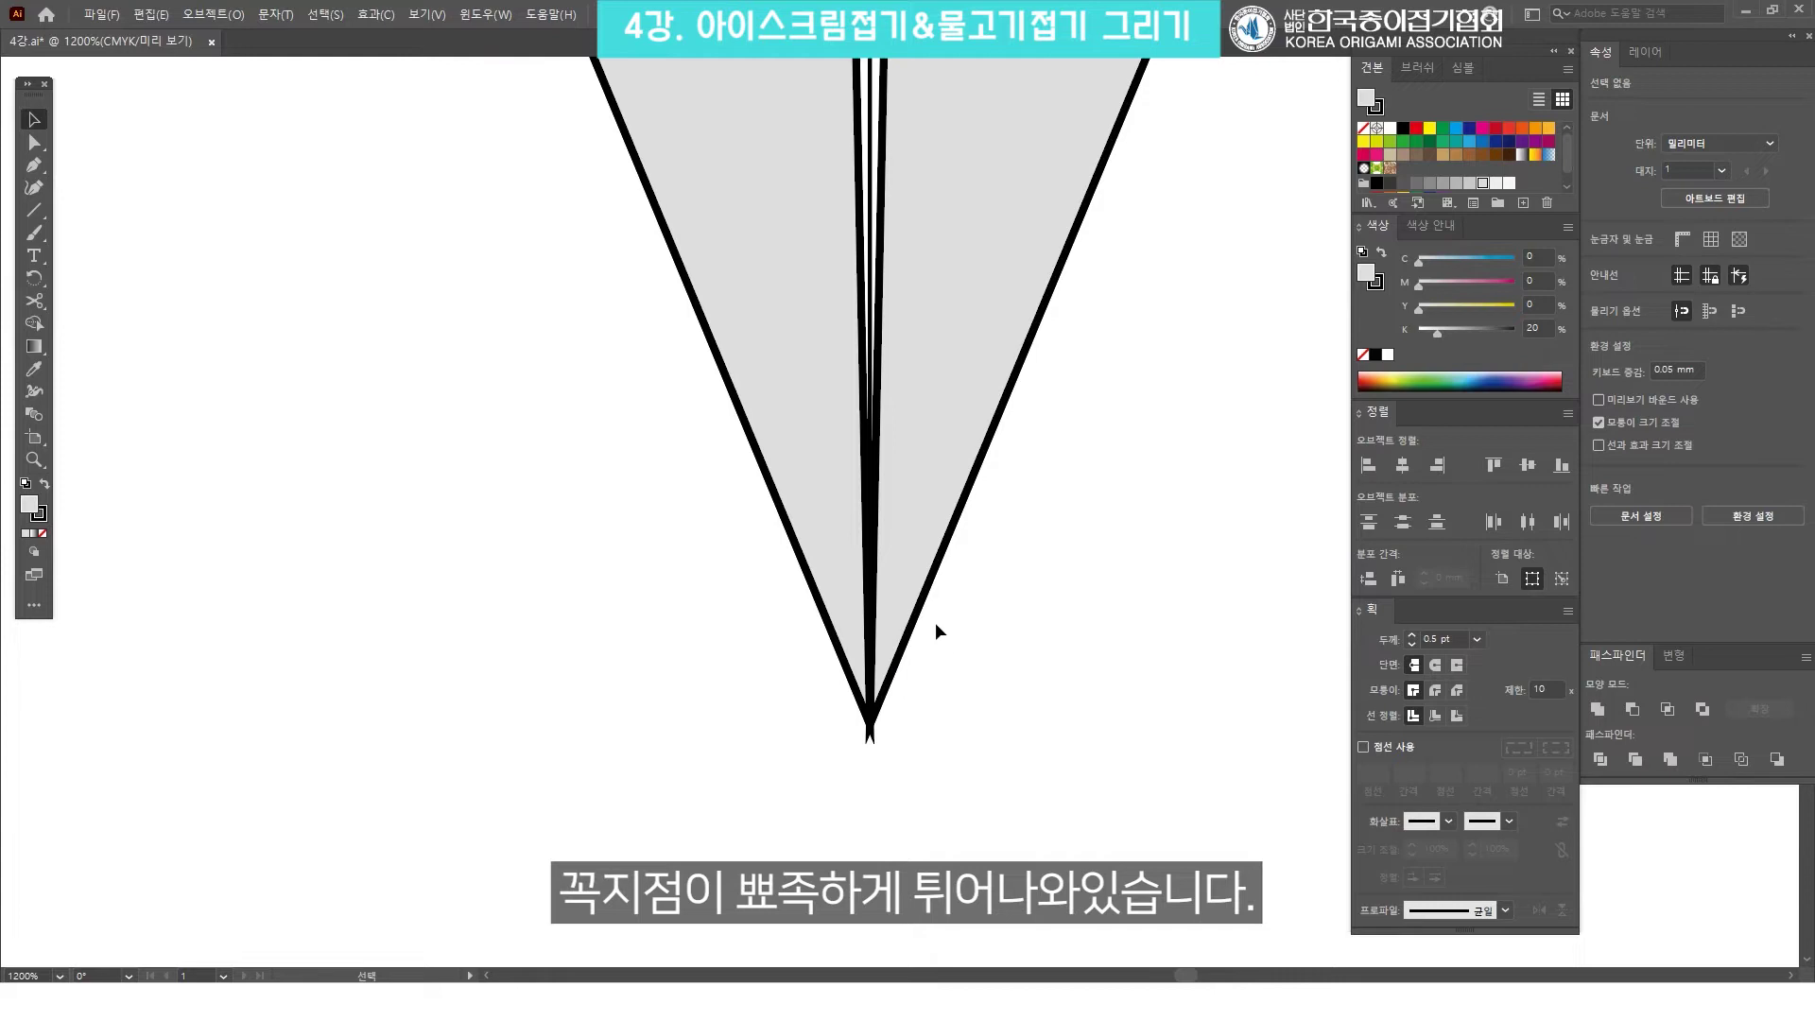
{"action": "scroll", "coordinate": [934, 622], "scroll_direction": "down", "scroll_amount": 3}
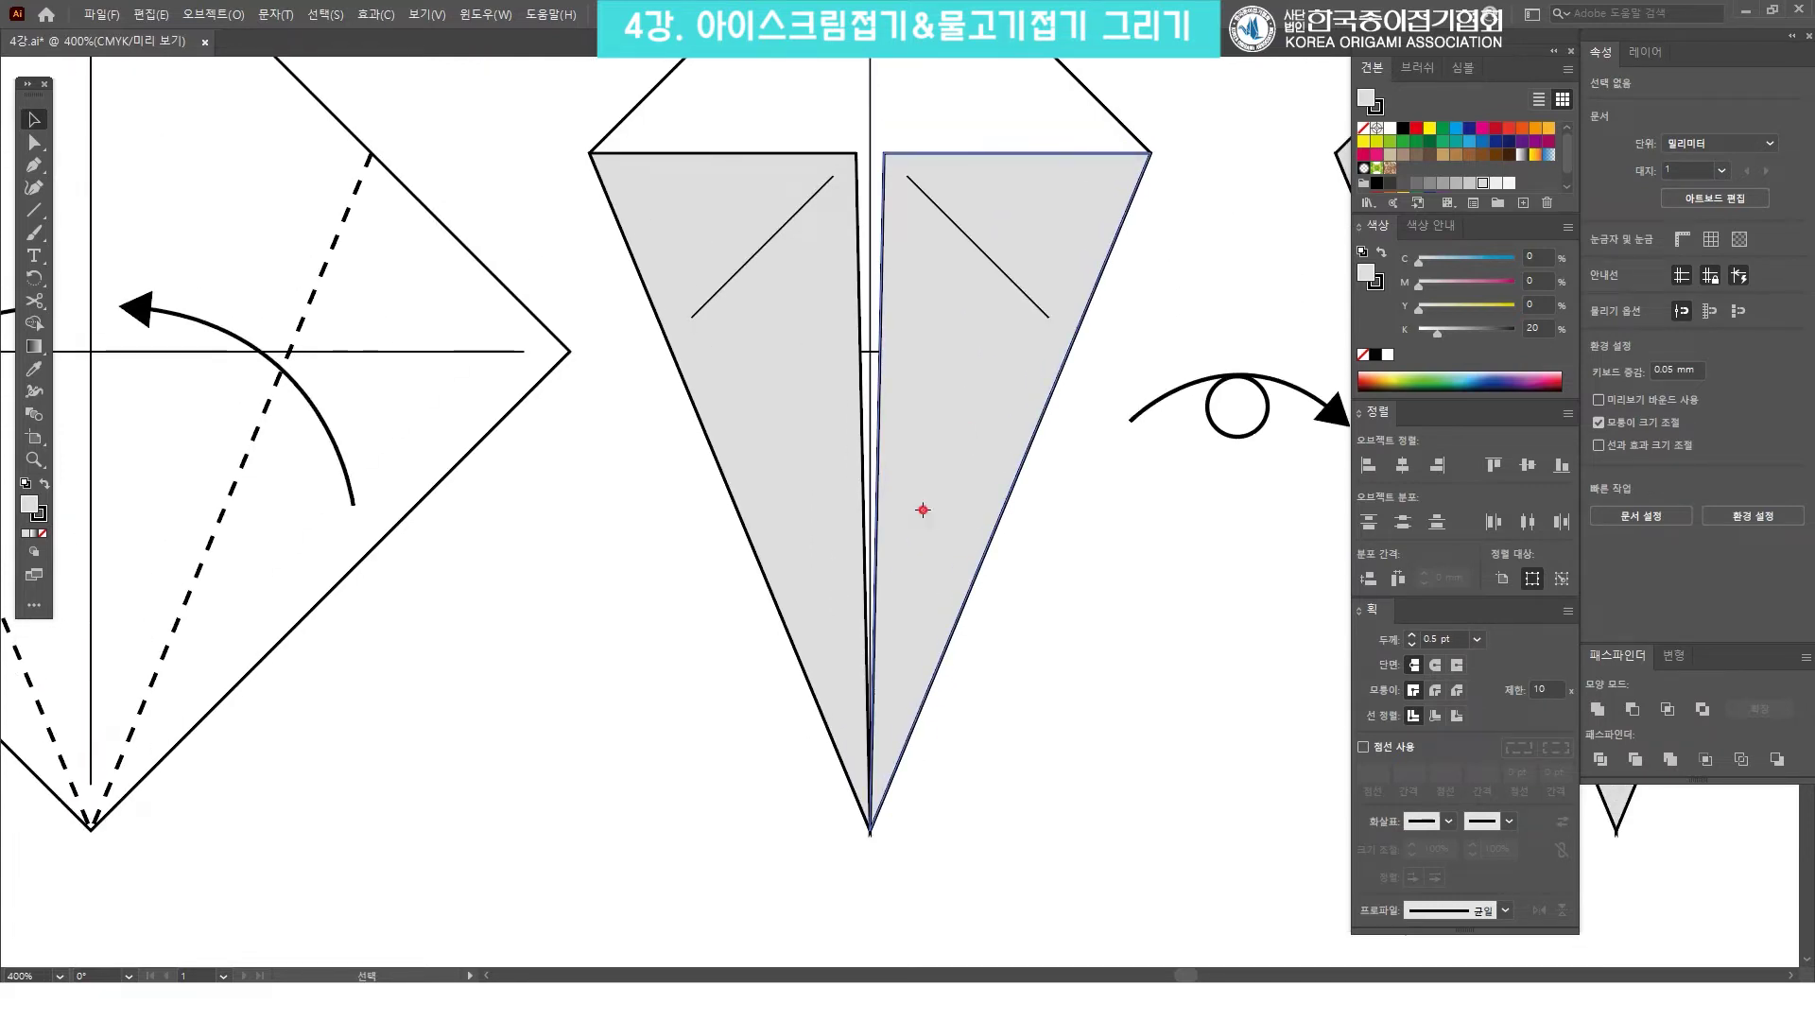
Check the corner join setting of the lower-row kite's gray flap and how its outlines meet at the bottom tip.
{"action": "left_click", "coordinate": [924, 515]}
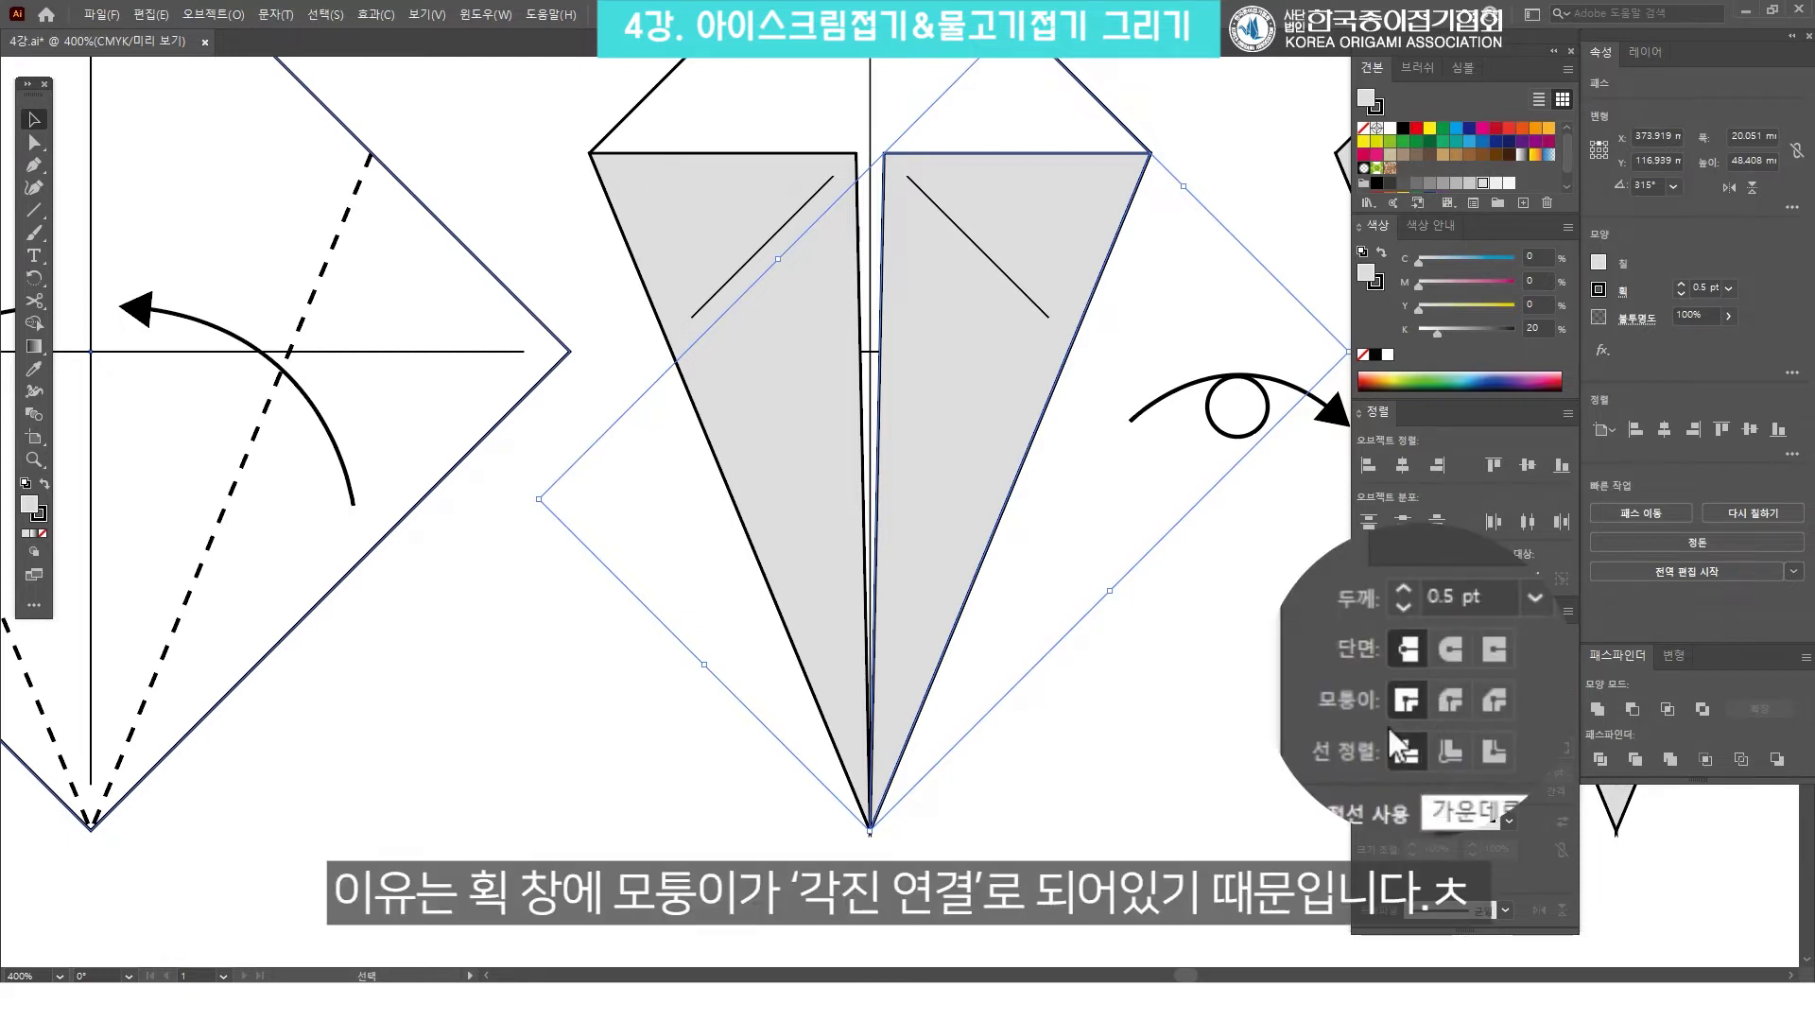
{"action": "left_click", "coordinate": [1134, 685]}
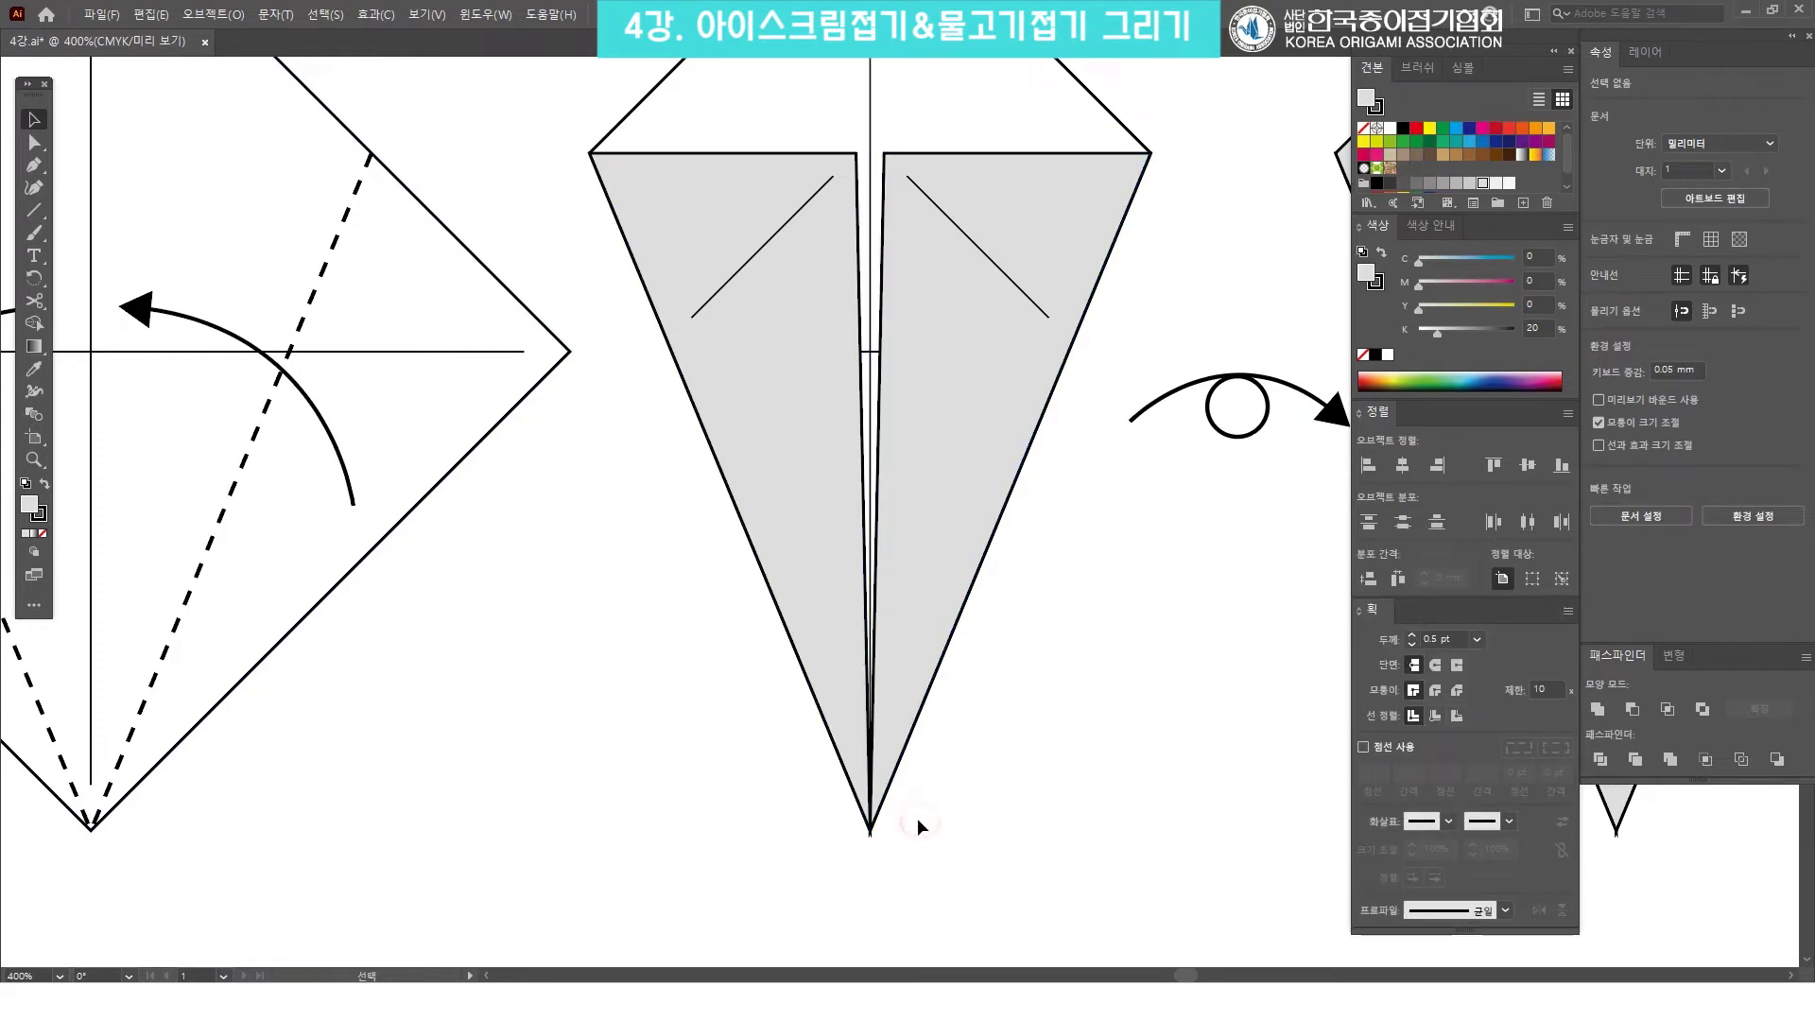
{"action": "scroll", "coordinate": [917, 818], "scroll_direction": "down", "scroll_amount": 1}
{"action": "left_click_drag", "start_coordinate": [834, 767], "coordinate": [883, 789]}
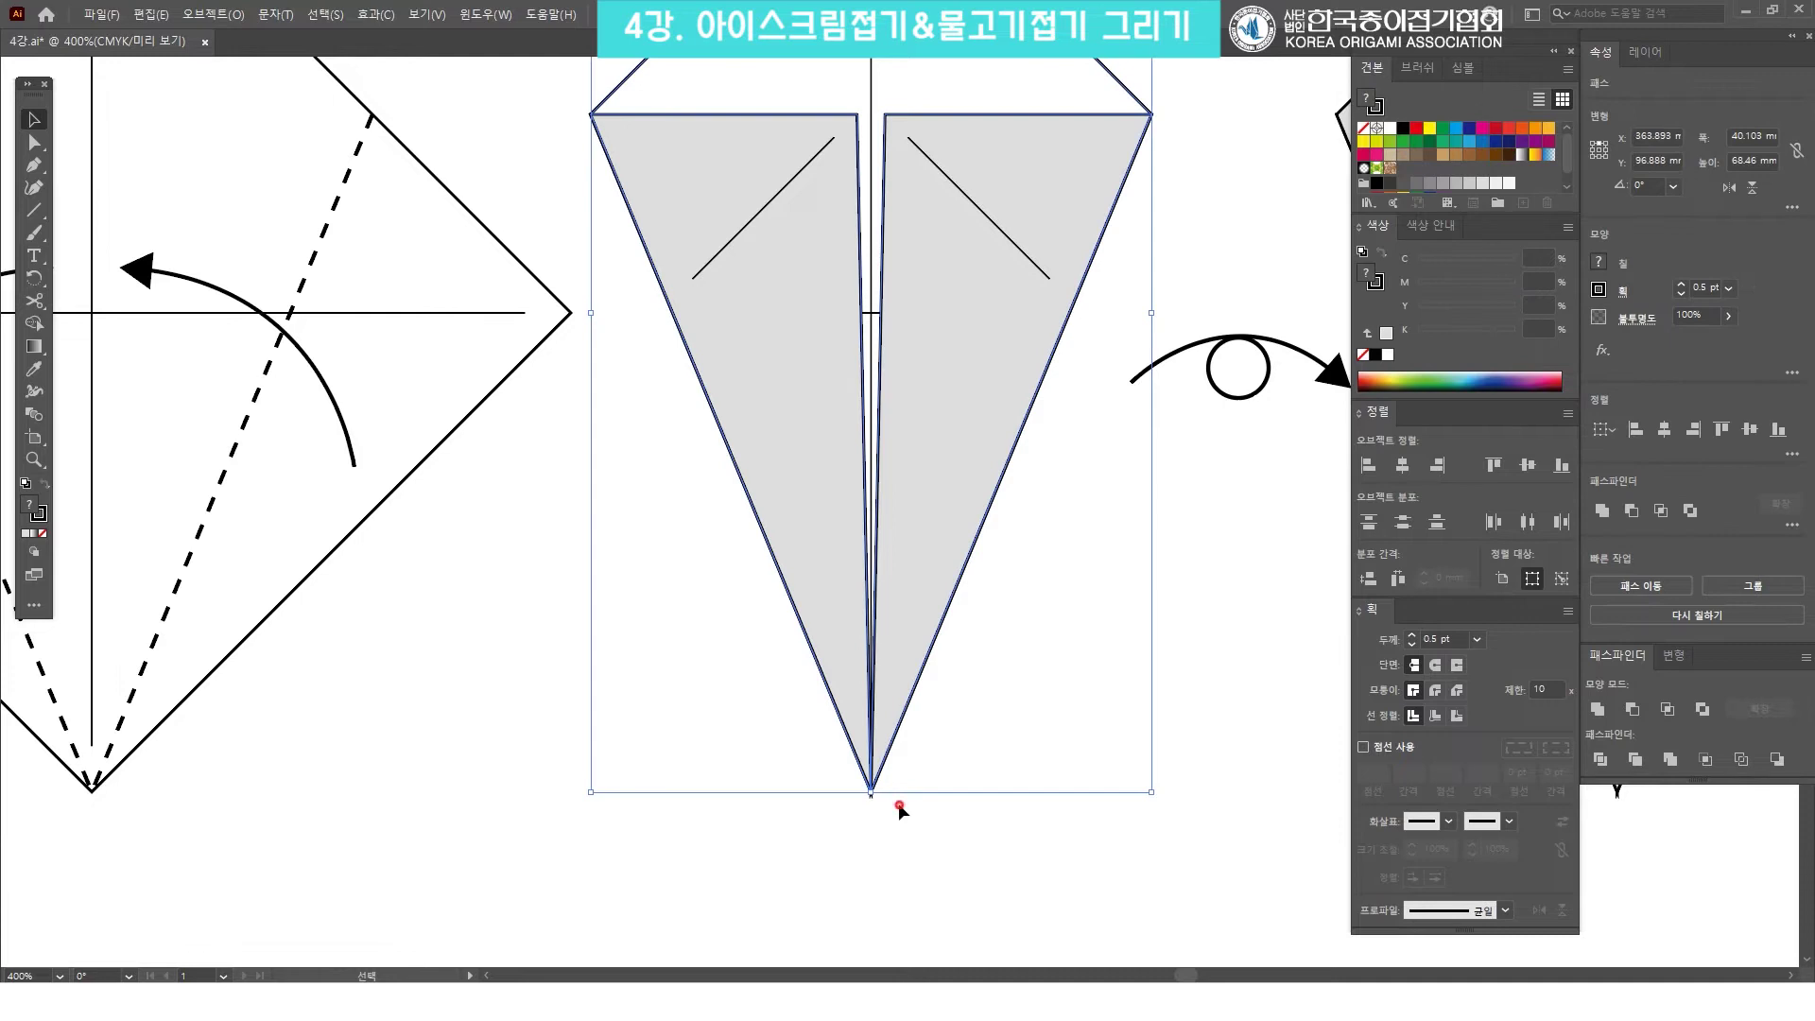
{"action": "left_click", "coordinate": [898, 808]}
{"action": "scroll", "coordinate": [931, 799], "scroll_direction": "down", "scroll_amount": 1}
{"action": "scroll", "coordinate": [903, 529], "scroll_direction": "down", "scroll_amount": 1}
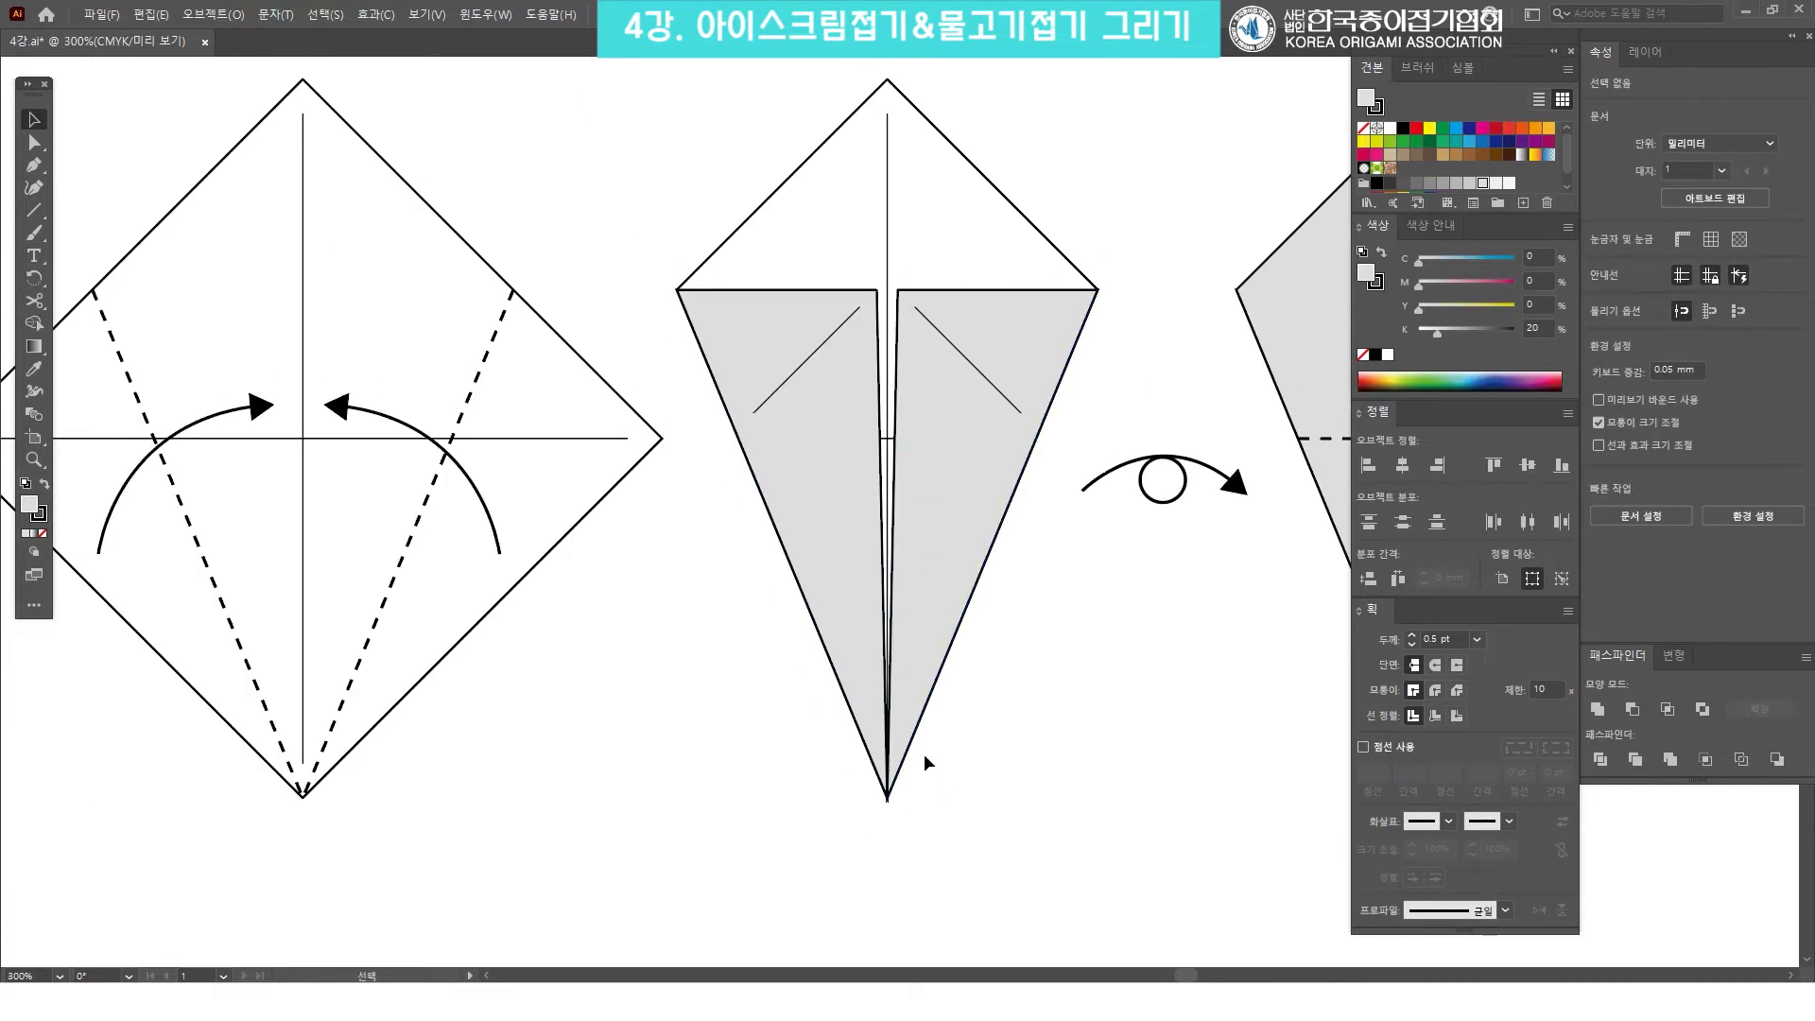
Set the stroke corners of all outlines in the lower-row kite to round join and inspect its bottom tip.
{"action": "left_click", "coordinate": [947, 713]}
{"action": "left_click", "coordinate": [1011, 799]}
{"action": "left_click_drag", "start_coordinate": [1011, 841], "coordinate": [786, 525]}
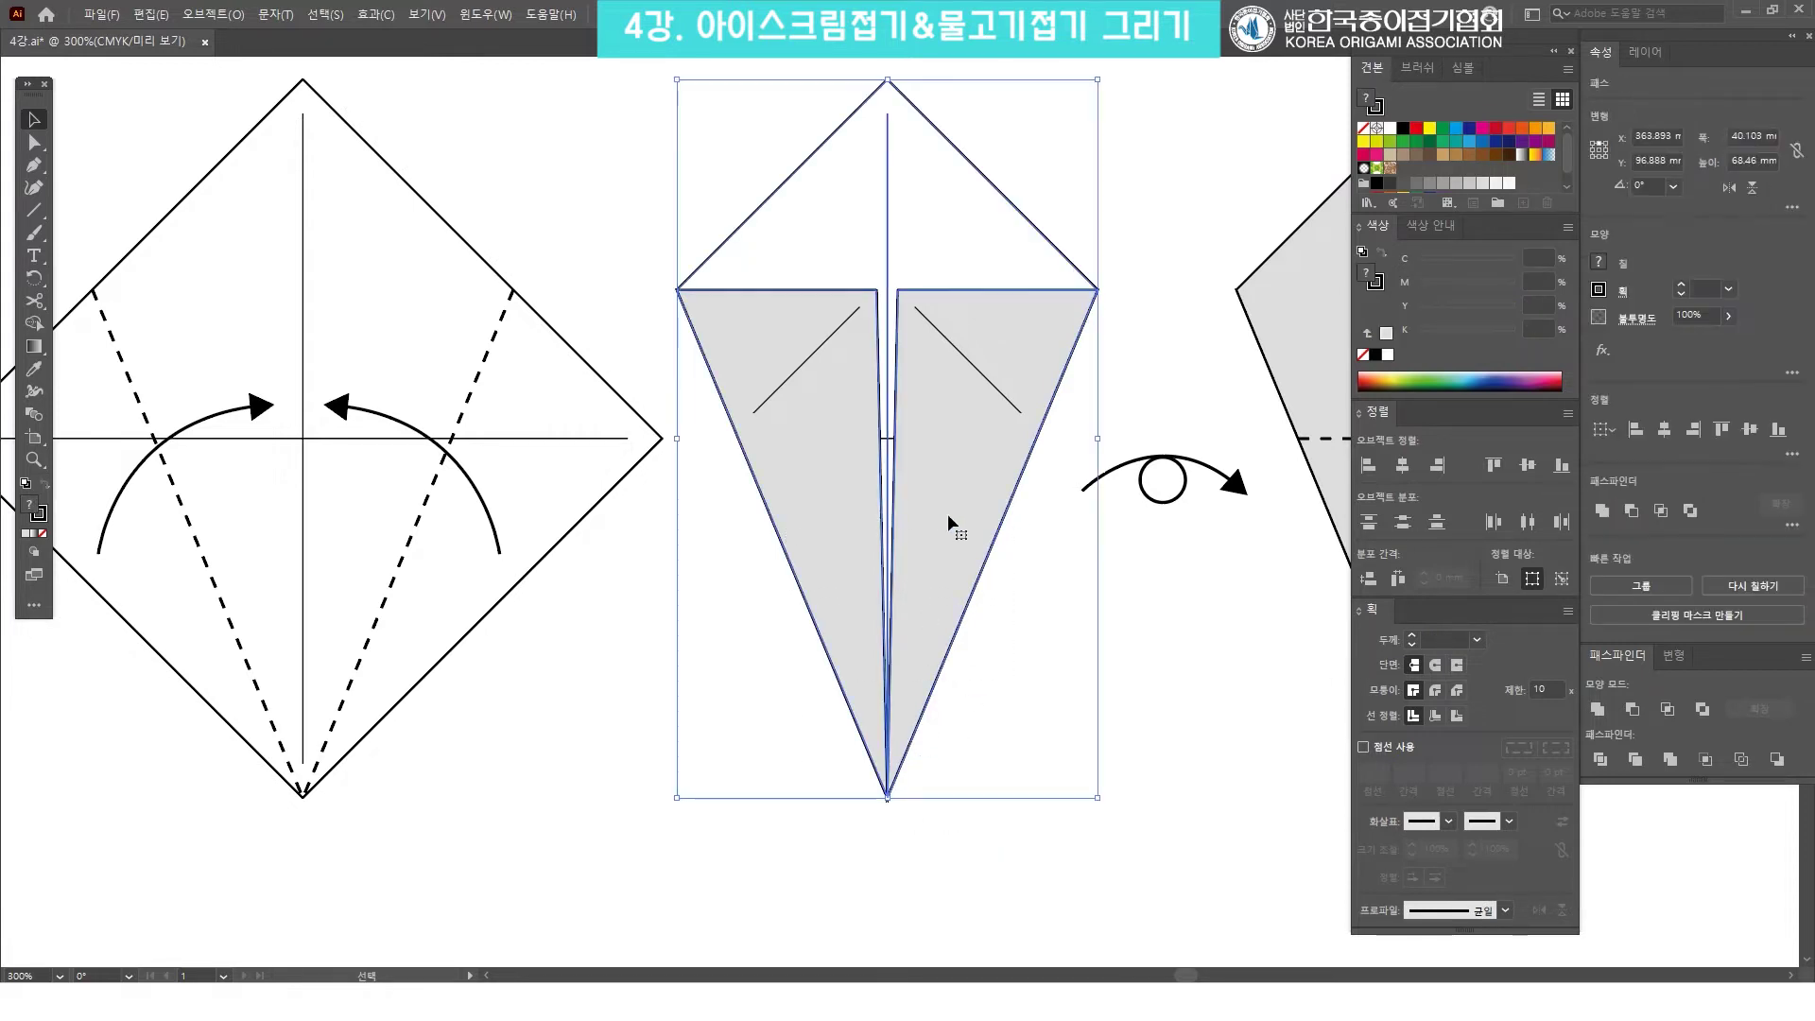
{"action": "left_click", "coordinate": [1433, 693]}
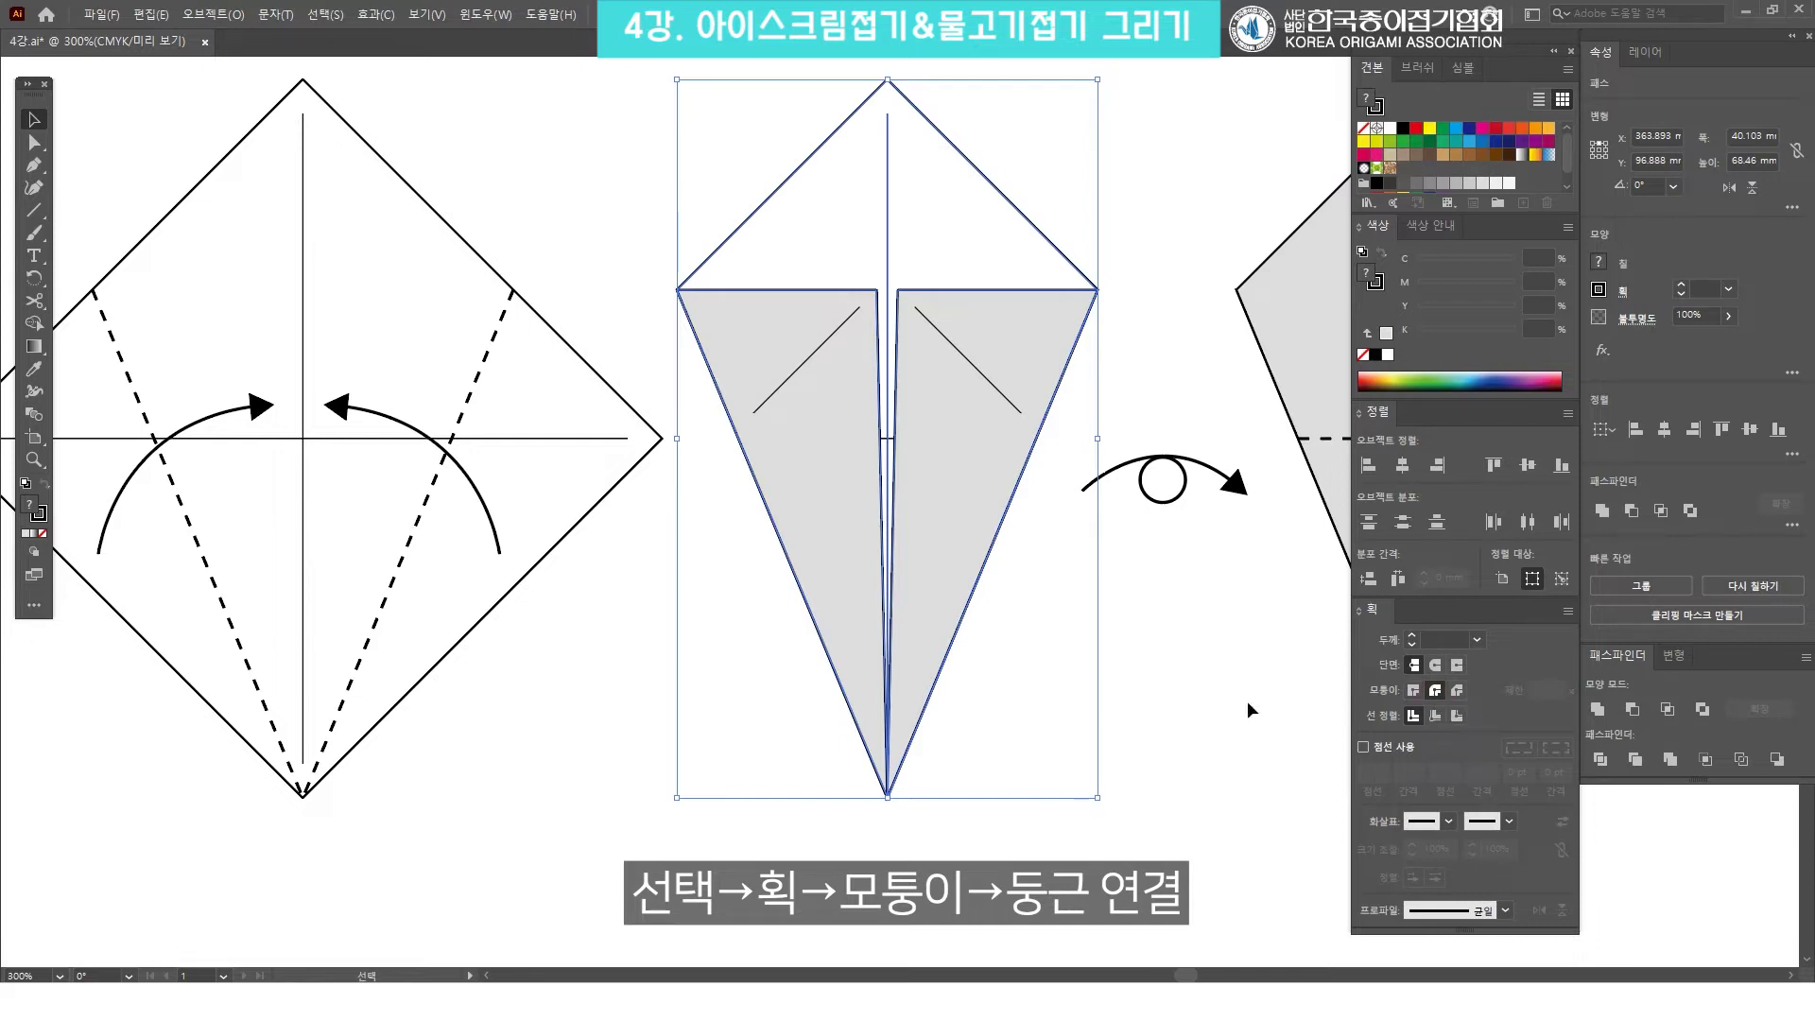
{"action": "left_click", "coordinate": [1164, 671]}
{"action": "scroll", "coordinate": [871, 797], "scroll_direction": "up", "scroll_amount": 5}
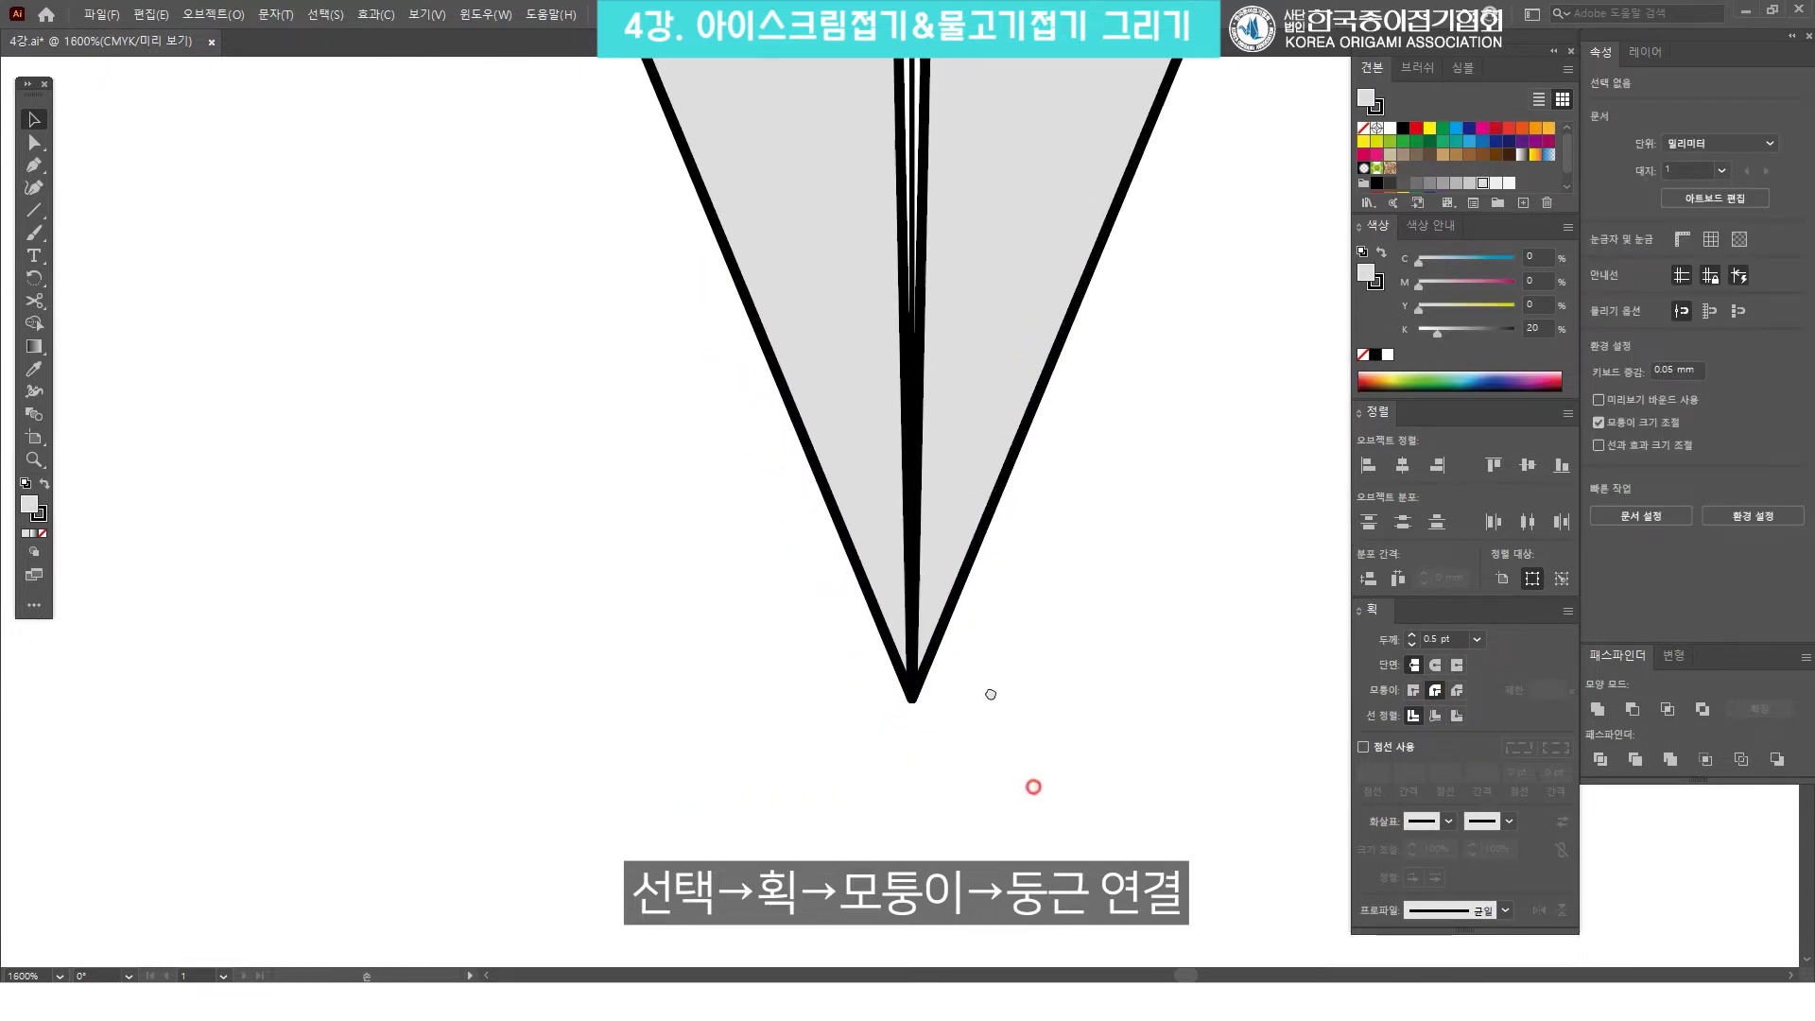
{"action": "left_click_drag", "start_coordinate": [909, 646], "coordinate": [1026, 785]}
{"action": "left_click", "coordinate": [964, 694]}
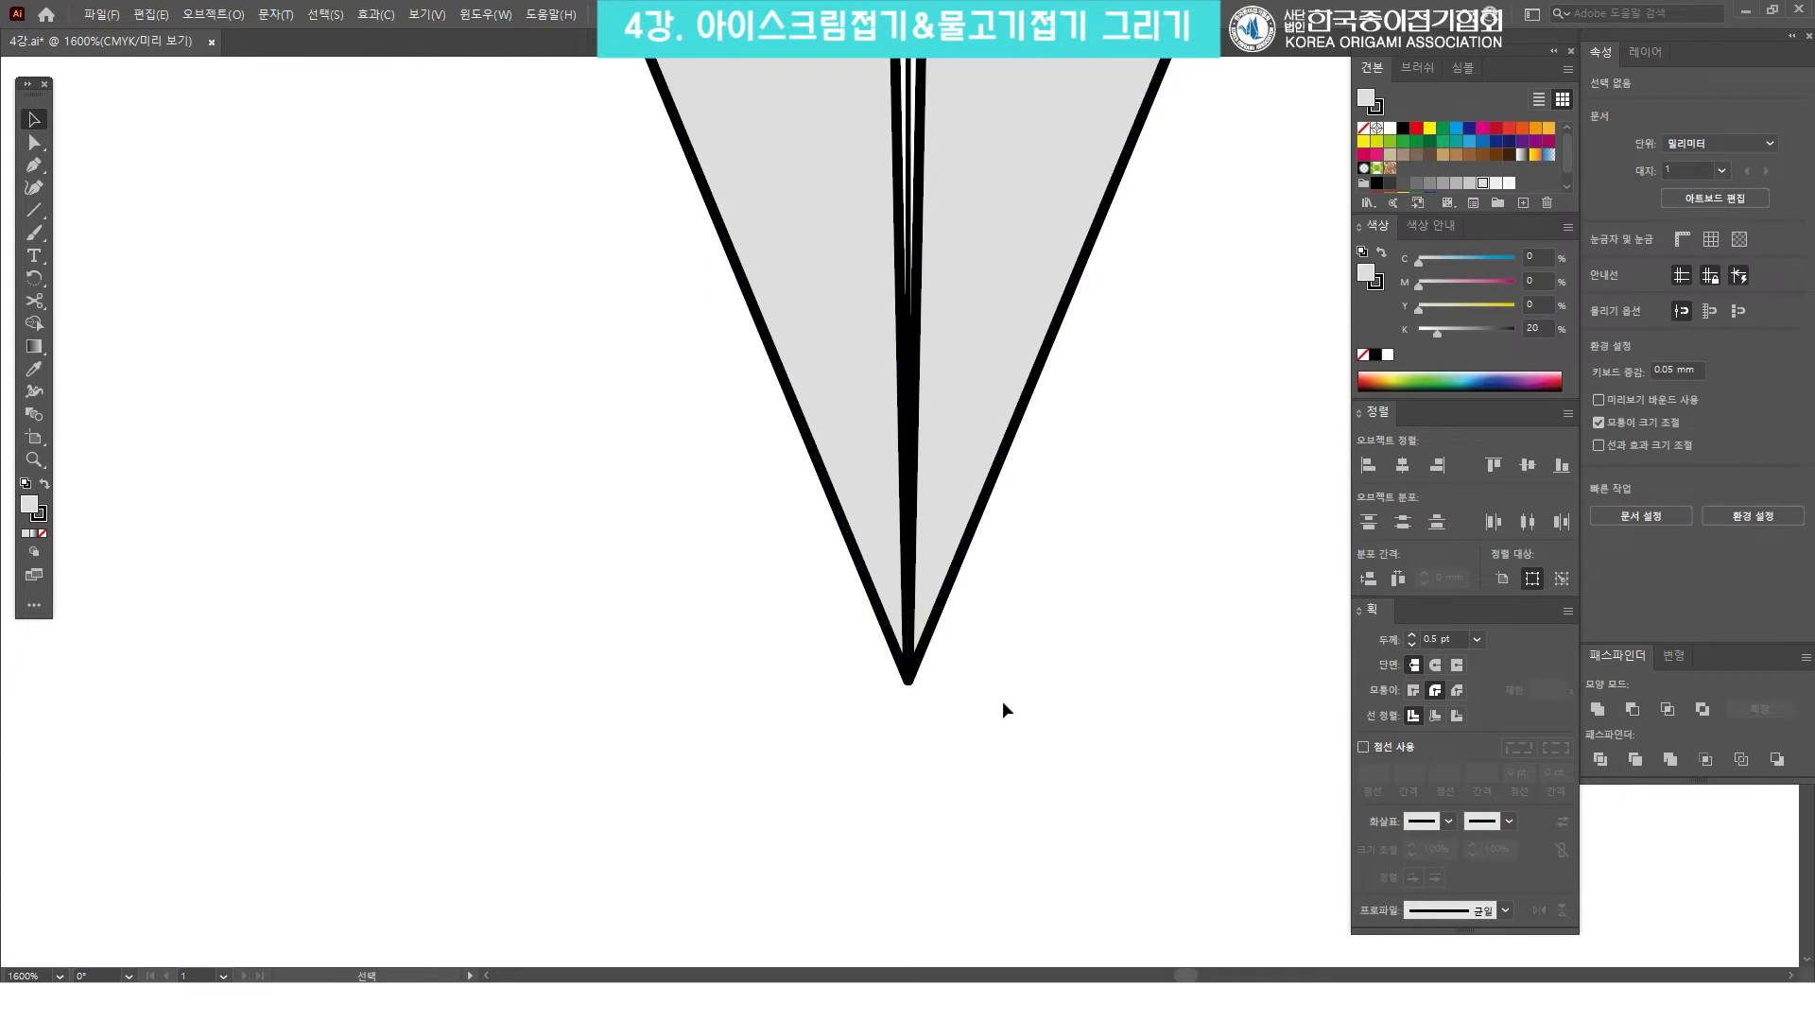
{"action": "scroll", "coordinate": [1015, 530], "scroll_direction": "down", "scroll_amount": 5}
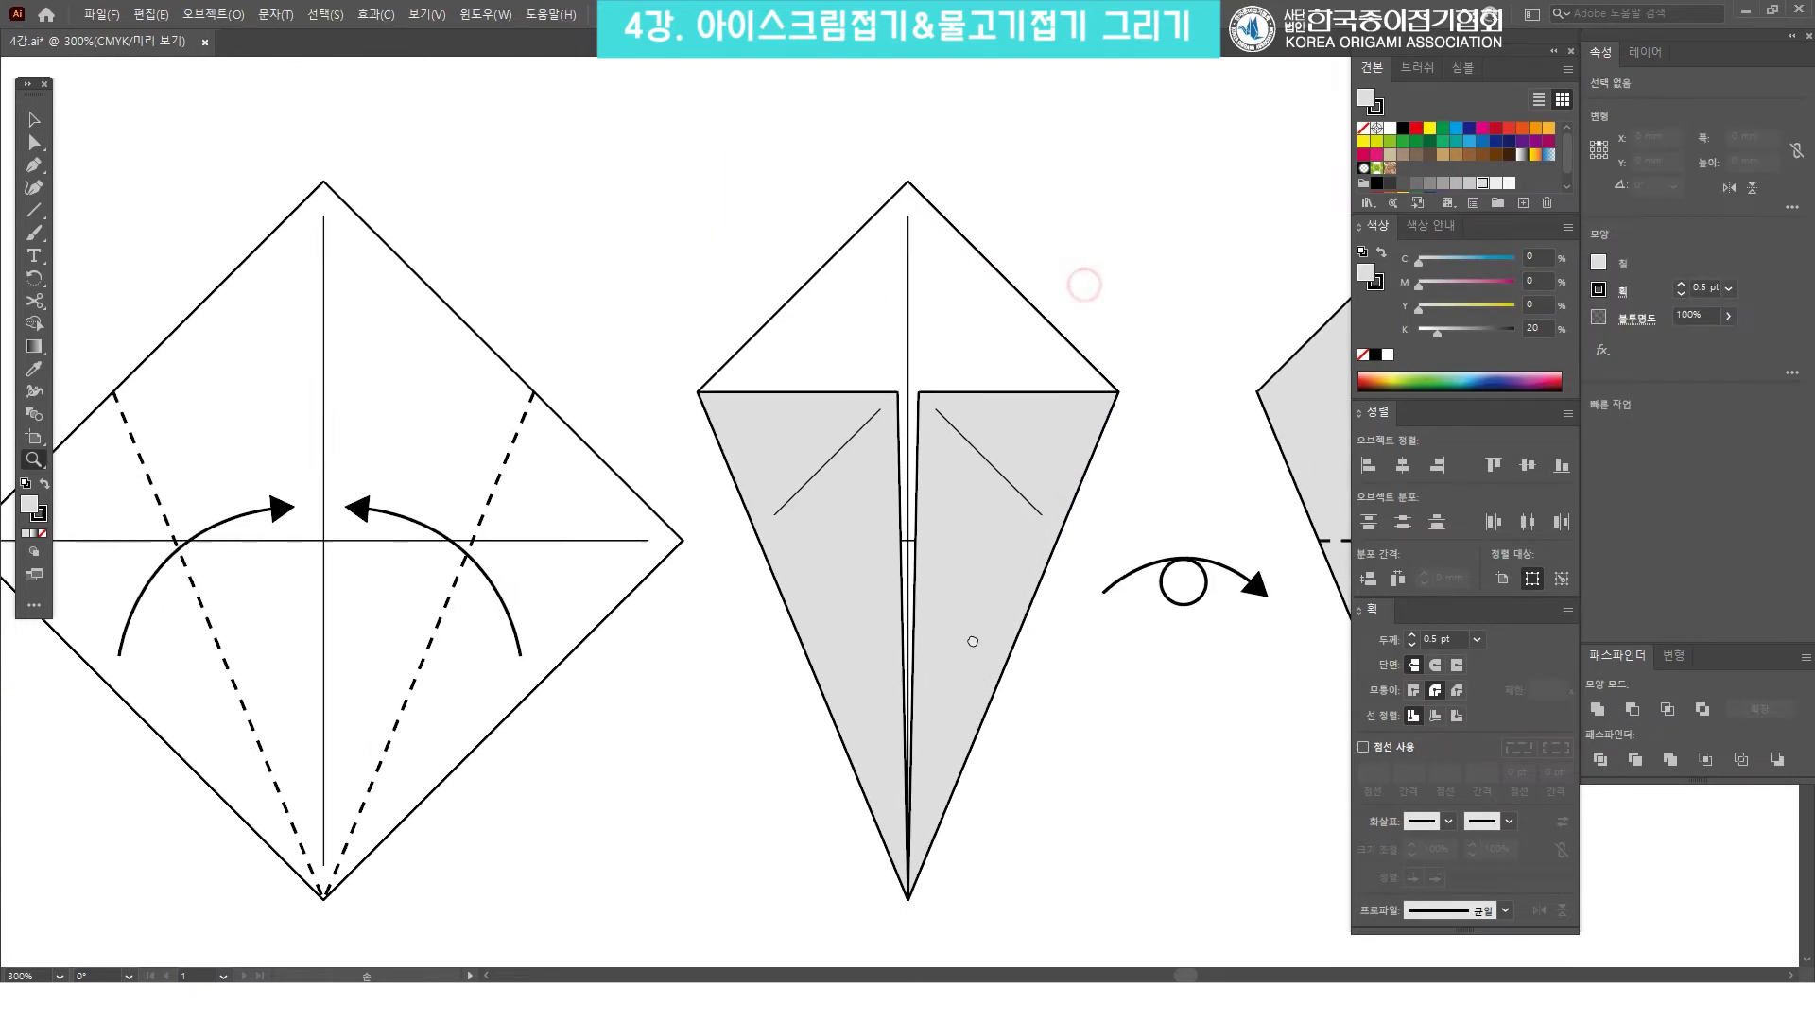
{"action": "scroll", "coordinate": [1049, 533], "scroll_direction": "down", "scroll_amount": 1}
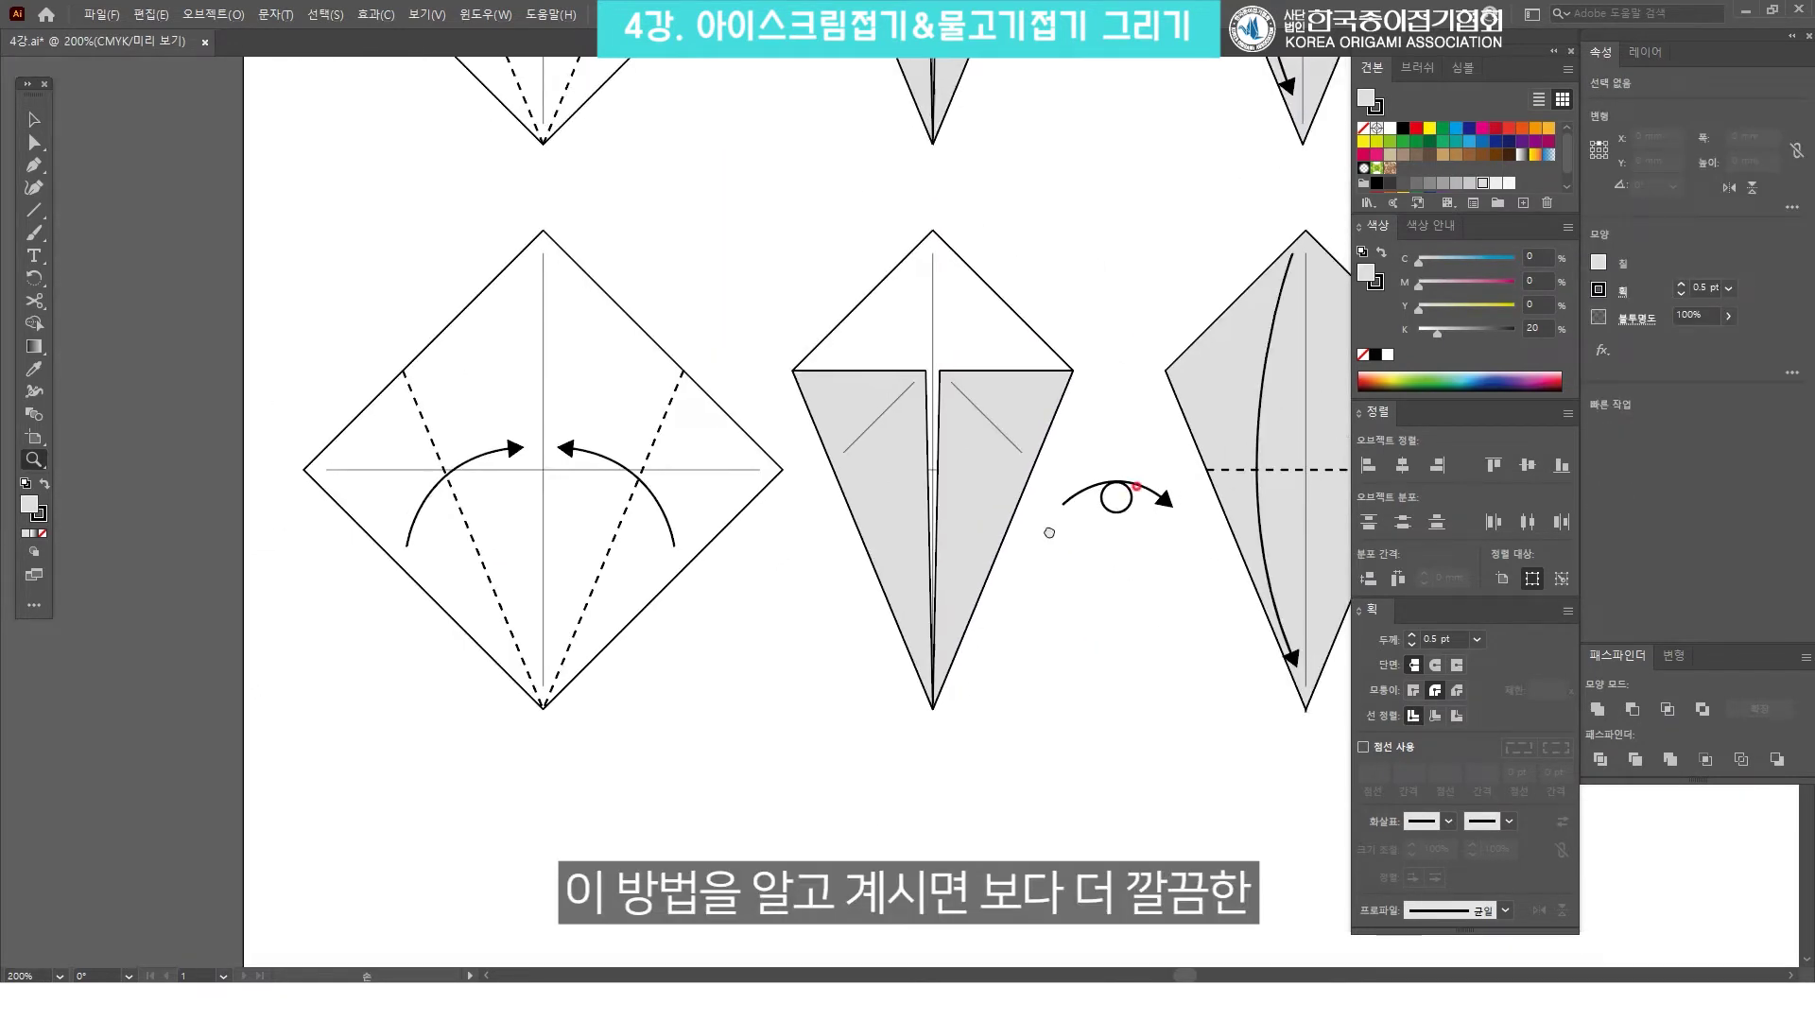
{"action": "key", "text": "v"}
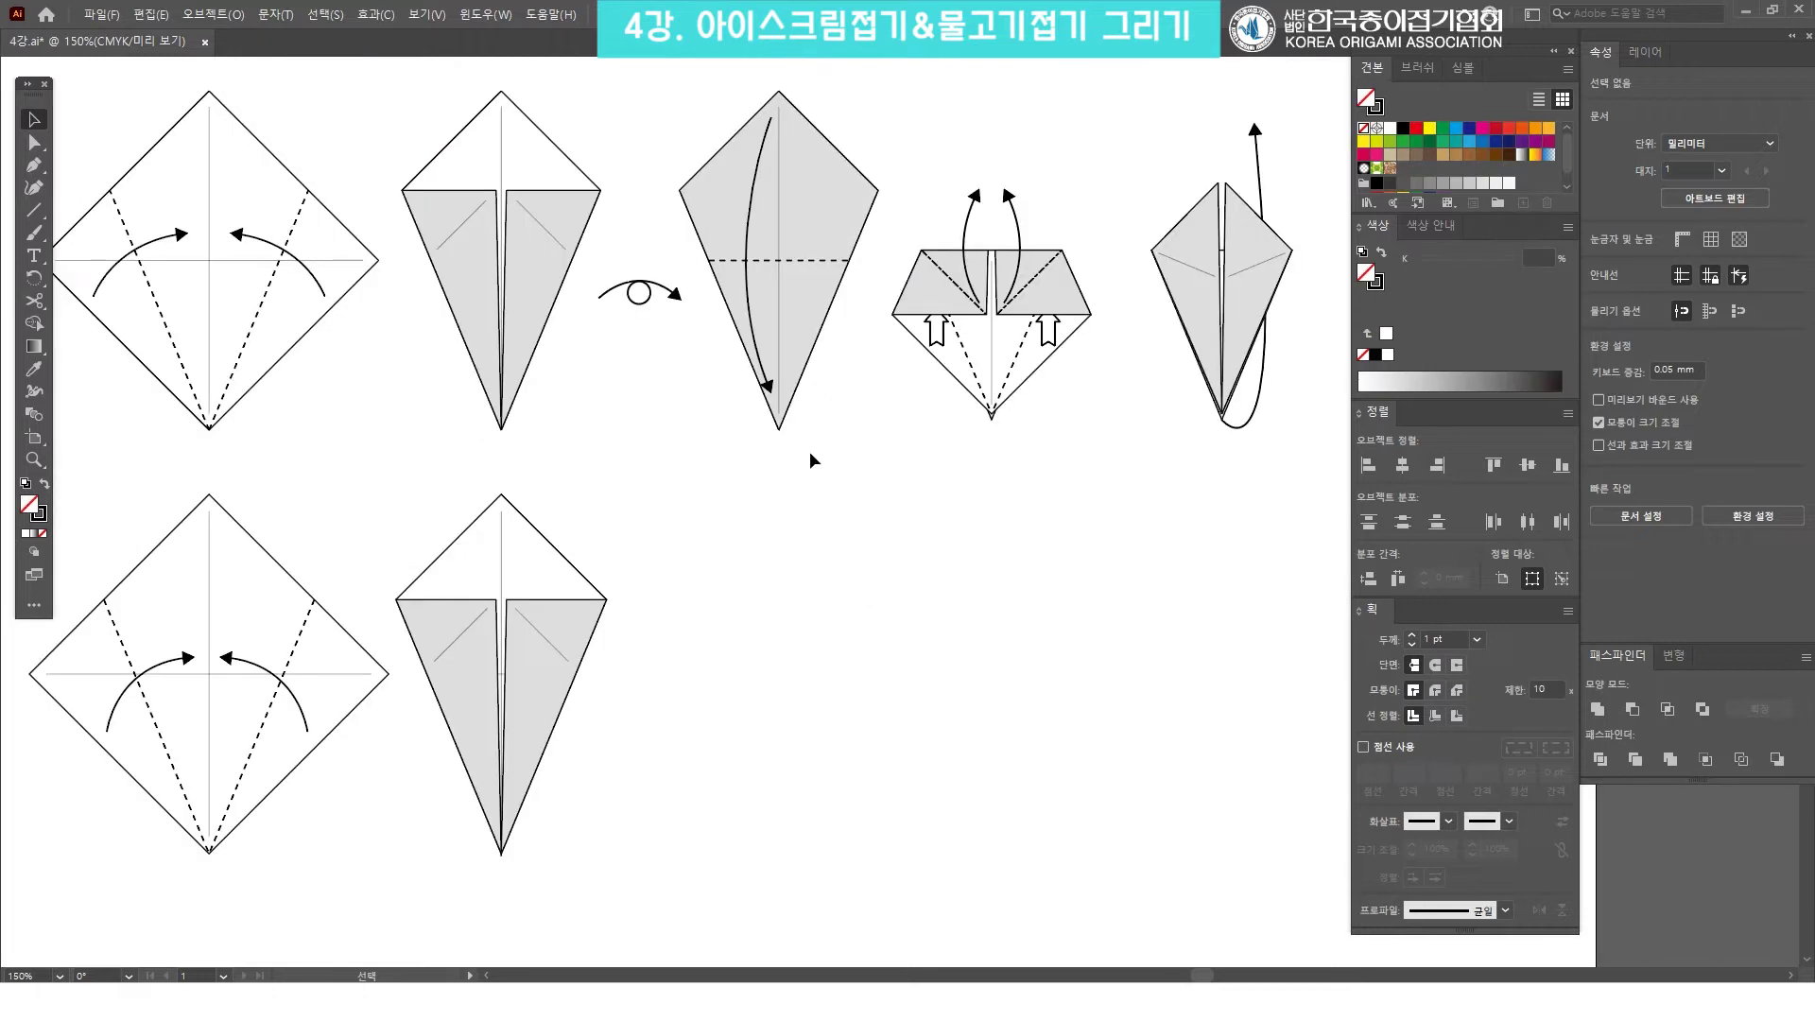
Examine the turn-over symbol between the second and third figures of the upper row.
{"action": "left_click_drag", "start_coordinate": [871, 416], "coordinate": [711, 101]}
{"action": "left_click", "coordinate": [854, 513]}
{"action": "mouse_move", "coordinate": [714, 386]}
{"action": "left_mouse_down"}
{"action": "mouse_move", "coordinate": [749, 389]}
{"action": "mouse_move", "coordinate": [632, 274]}
{"action": "left_mouse_up"}
{"action": "left_click_drag", "start_coordinate": [726, 352], "coordinate": [624, 269]}
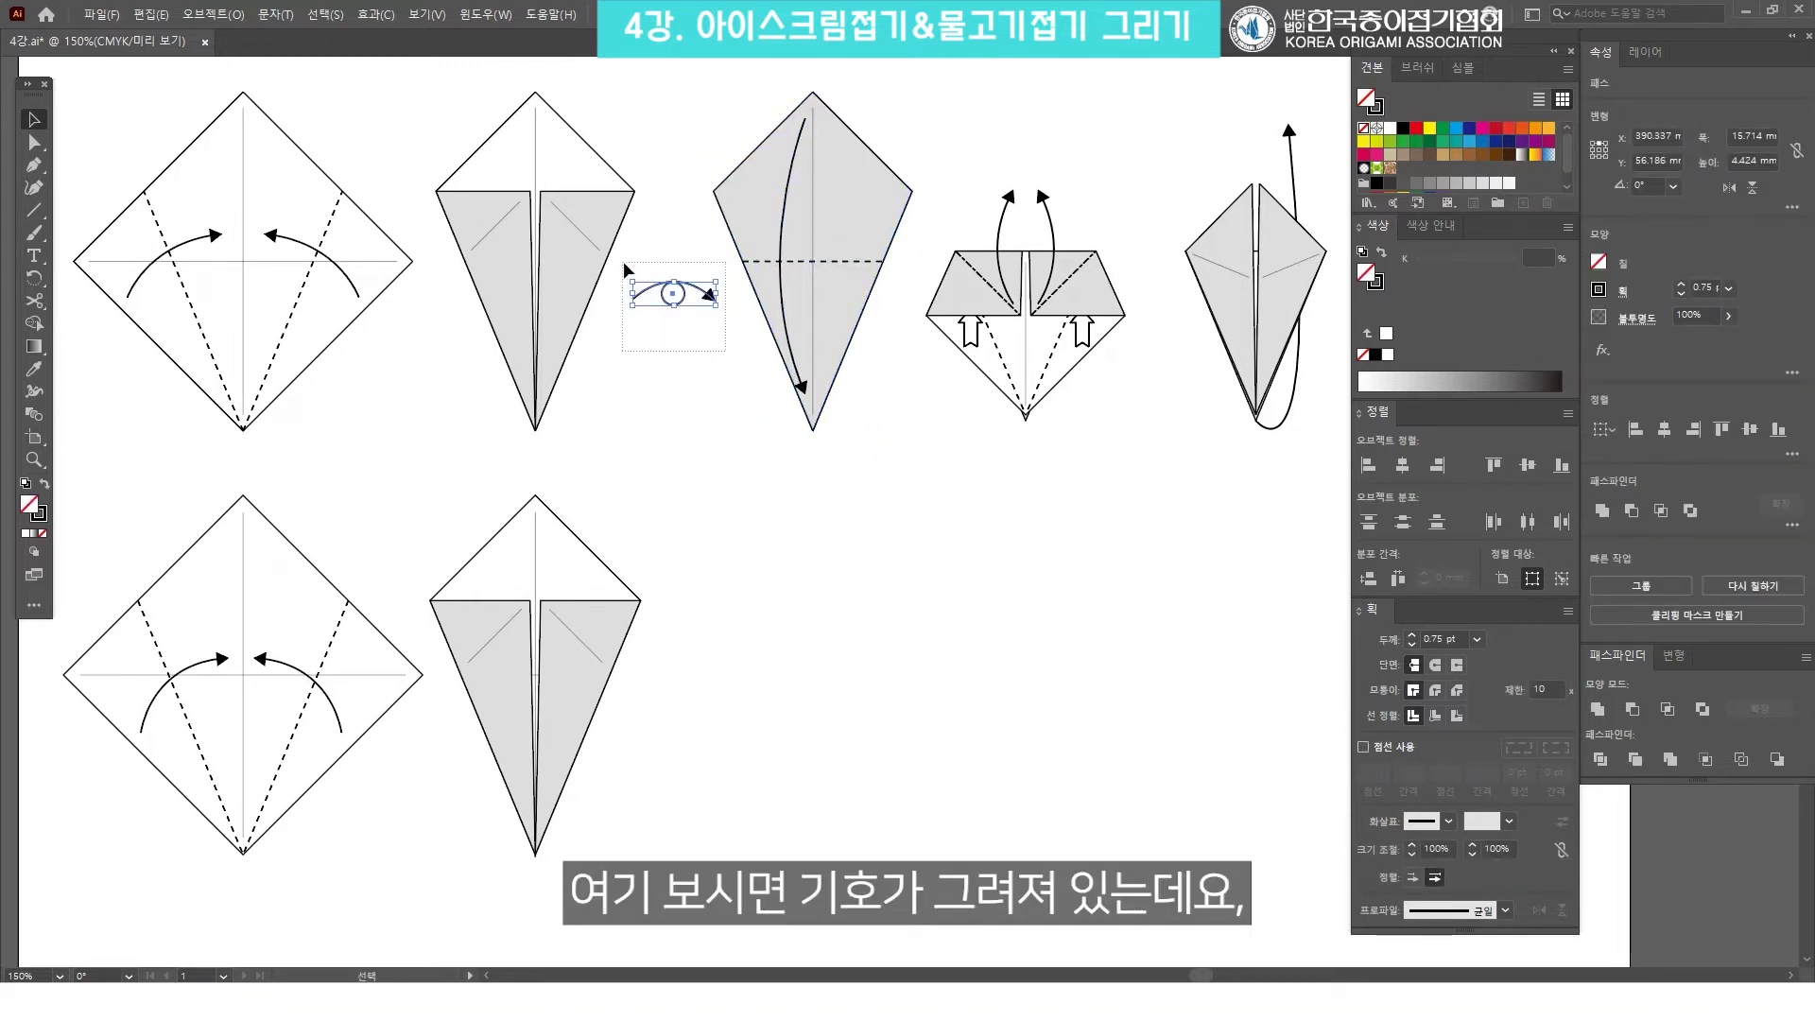
{"action": "left_click_drag", "start_coordinate": [745, 380], "coordinate": [616, 263]}
{"action": "left_click", "coordinate": [694, 355]}
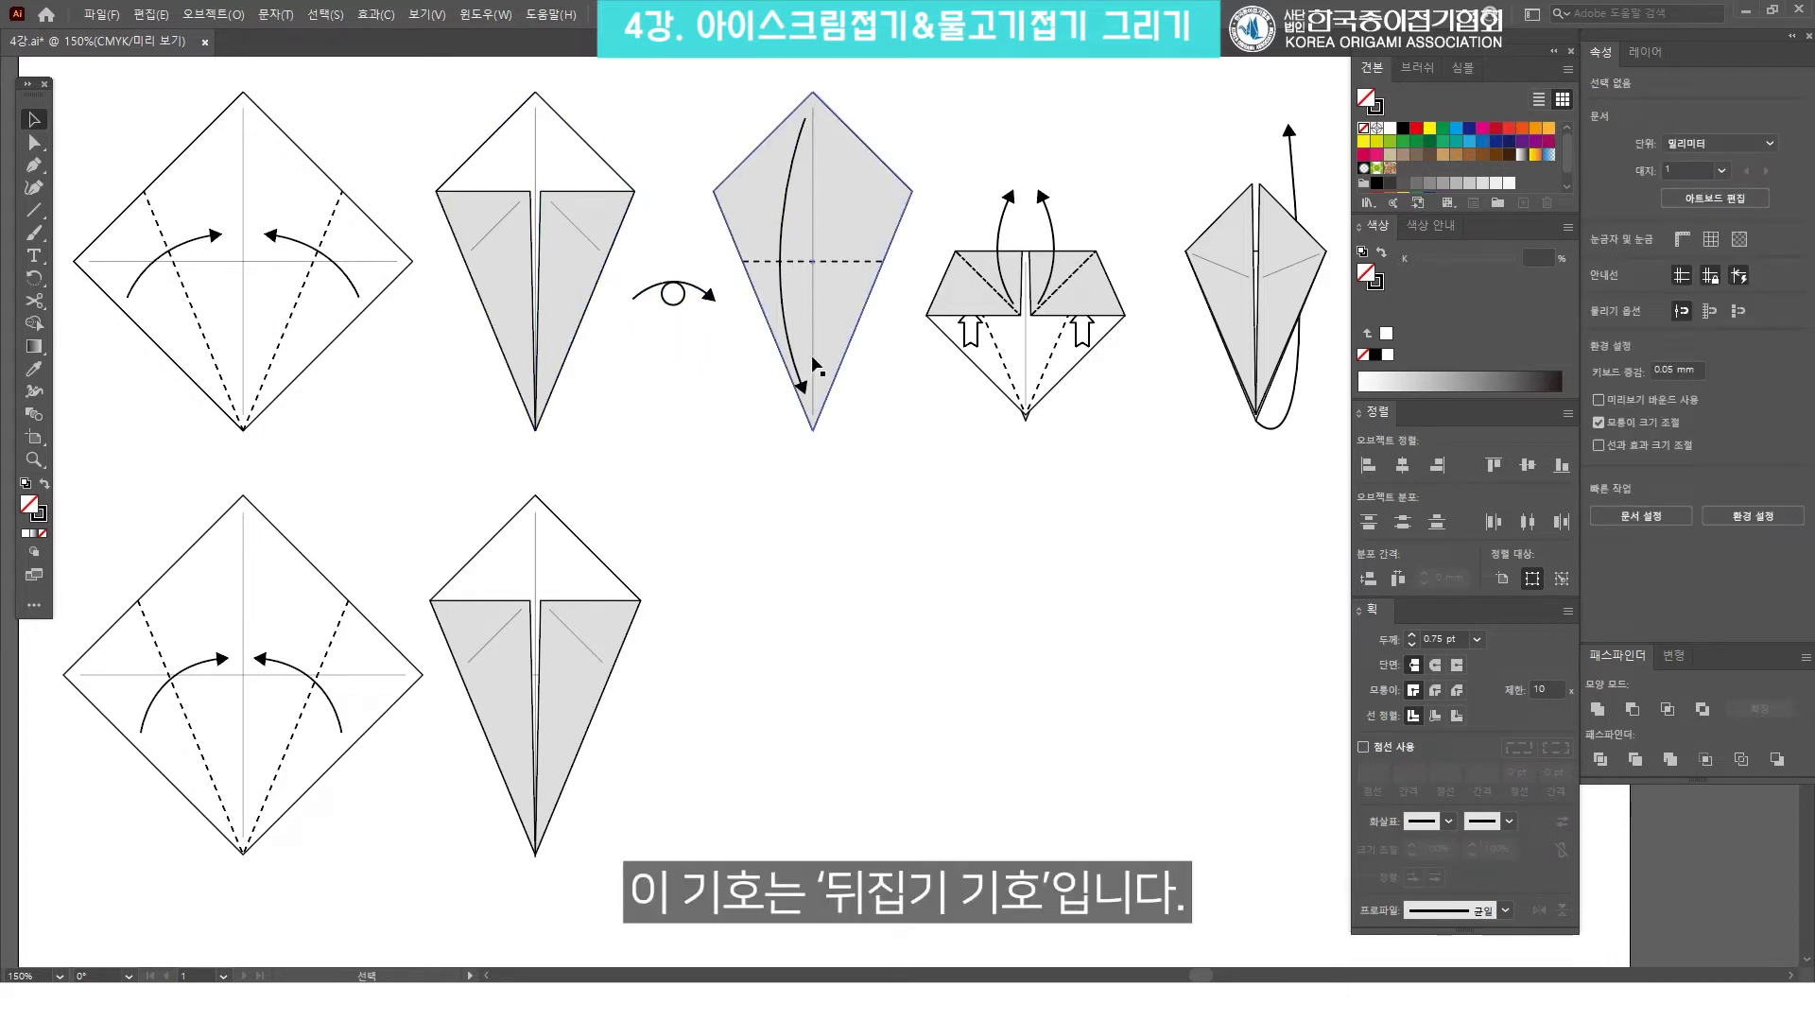
{"action": "left_click_drag", "start_coordinate": [701, 351], "coordinate": [707, 392]}
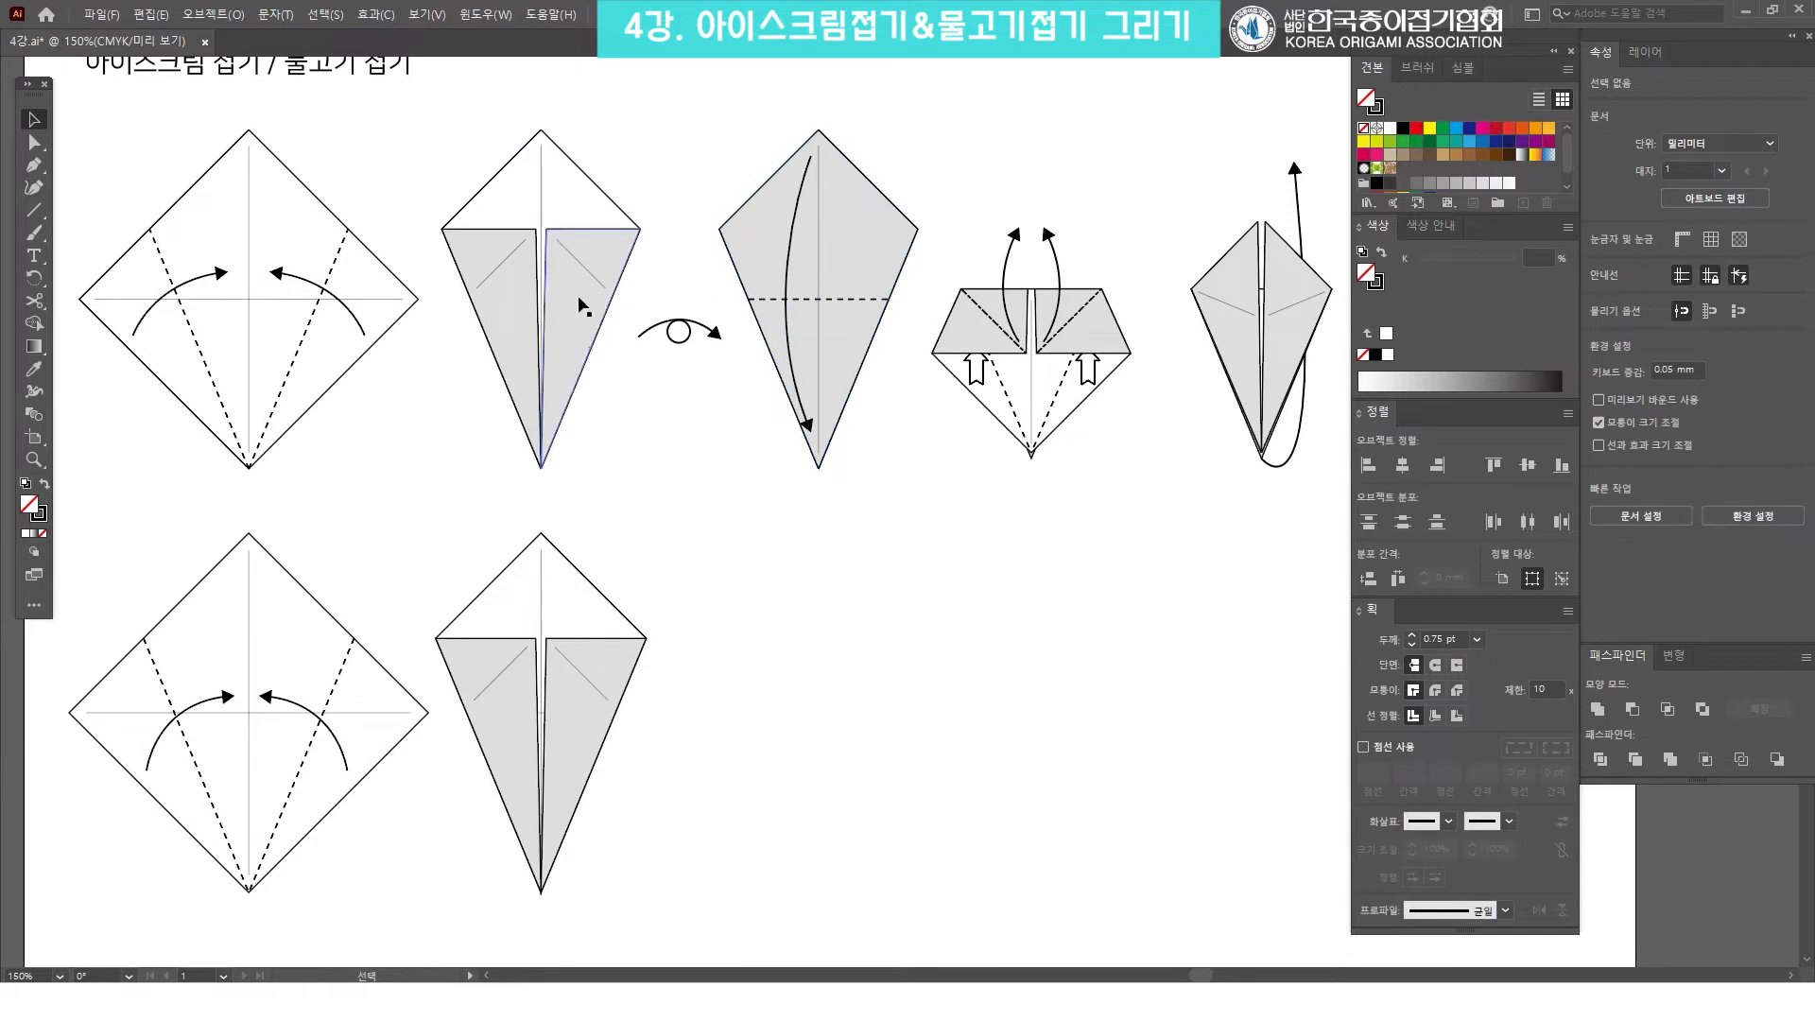
Duplicate the upper row's turn-over symbol, both circle and arrow, straight down to beside the lower-row kite.
{"action": "left_click", "coordinate": [714, 333]}
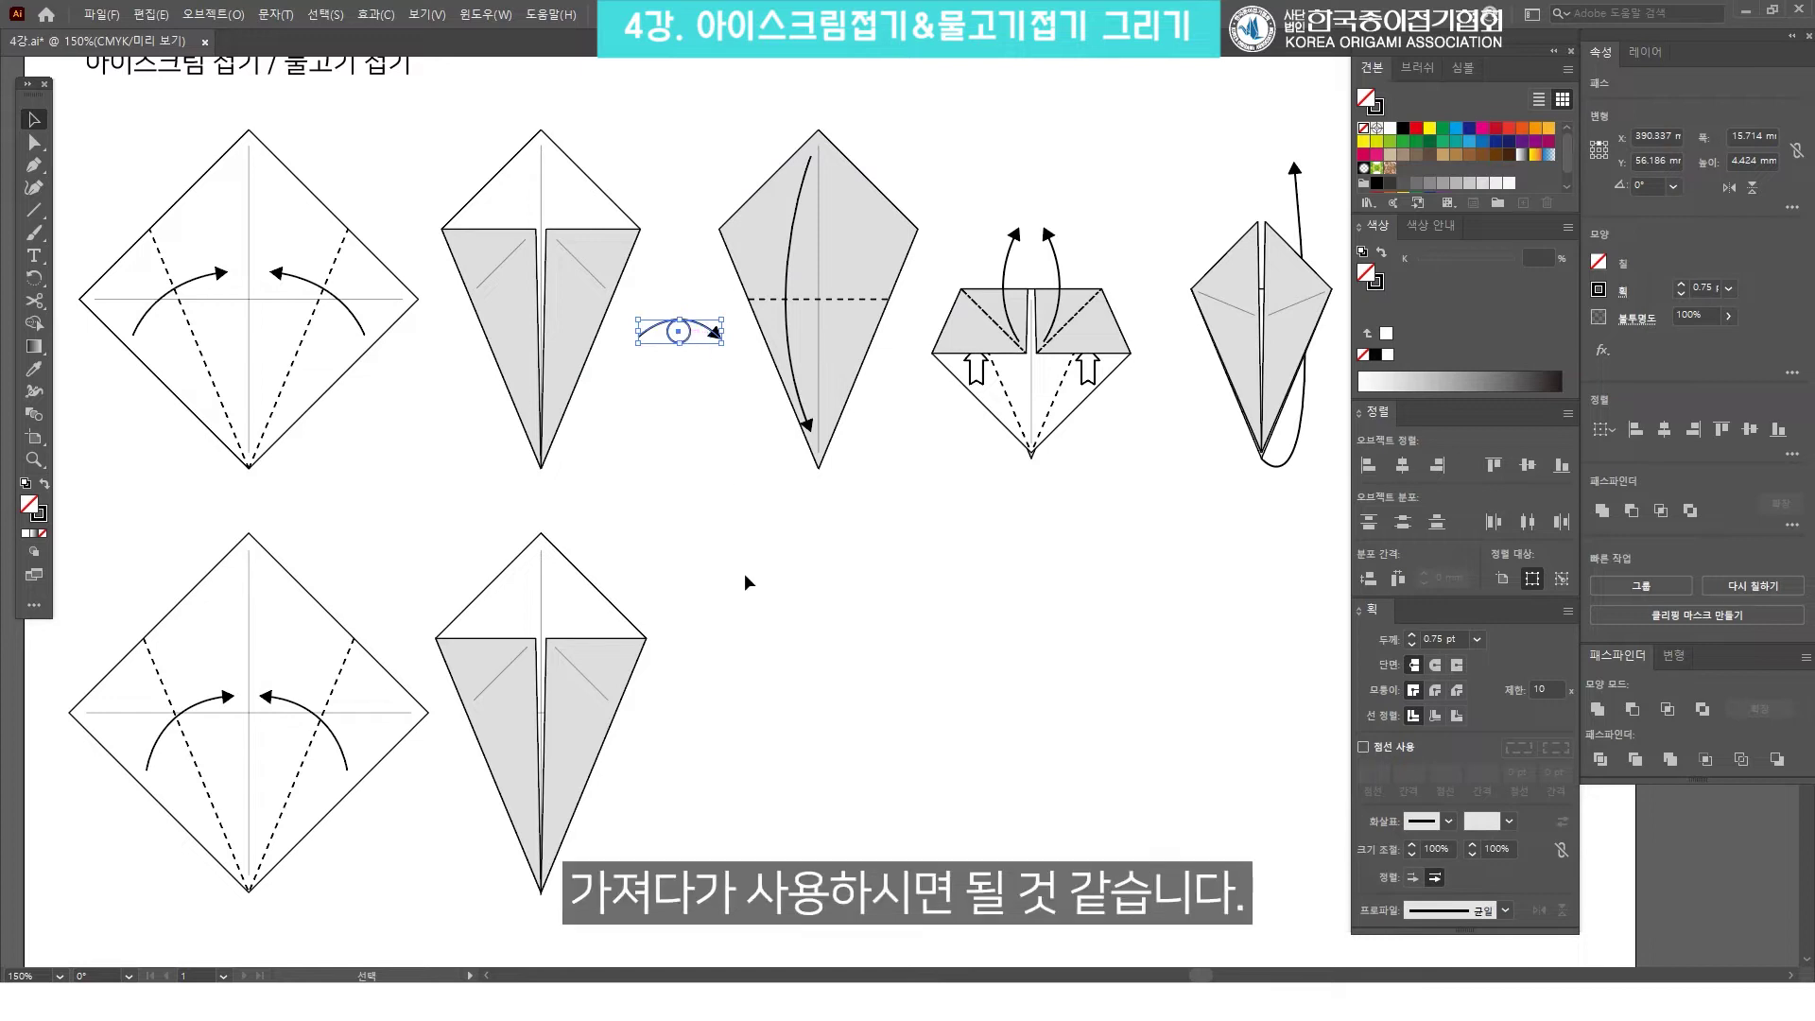
{"action": "scroll", "coordinate": [722, 622], "scroll_direction": "down", "scroll_amount": 2}
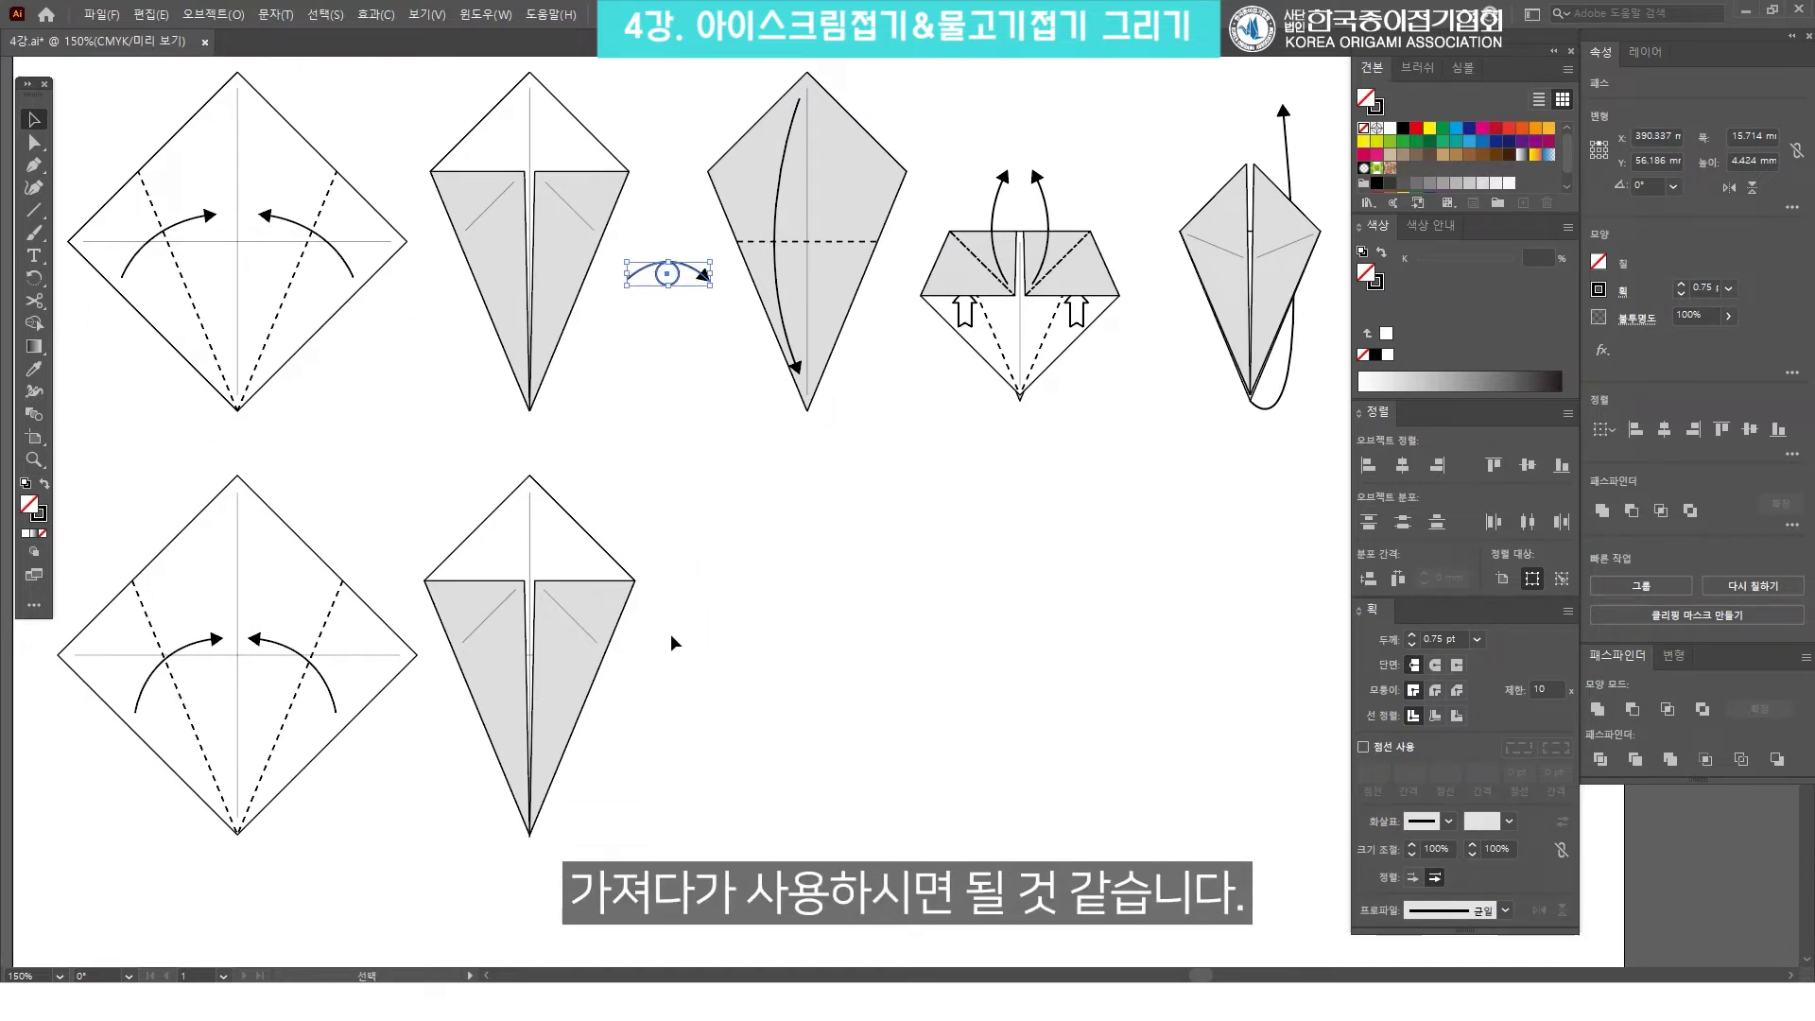
{"action": "left_click", "coordinate": [667, 273]}
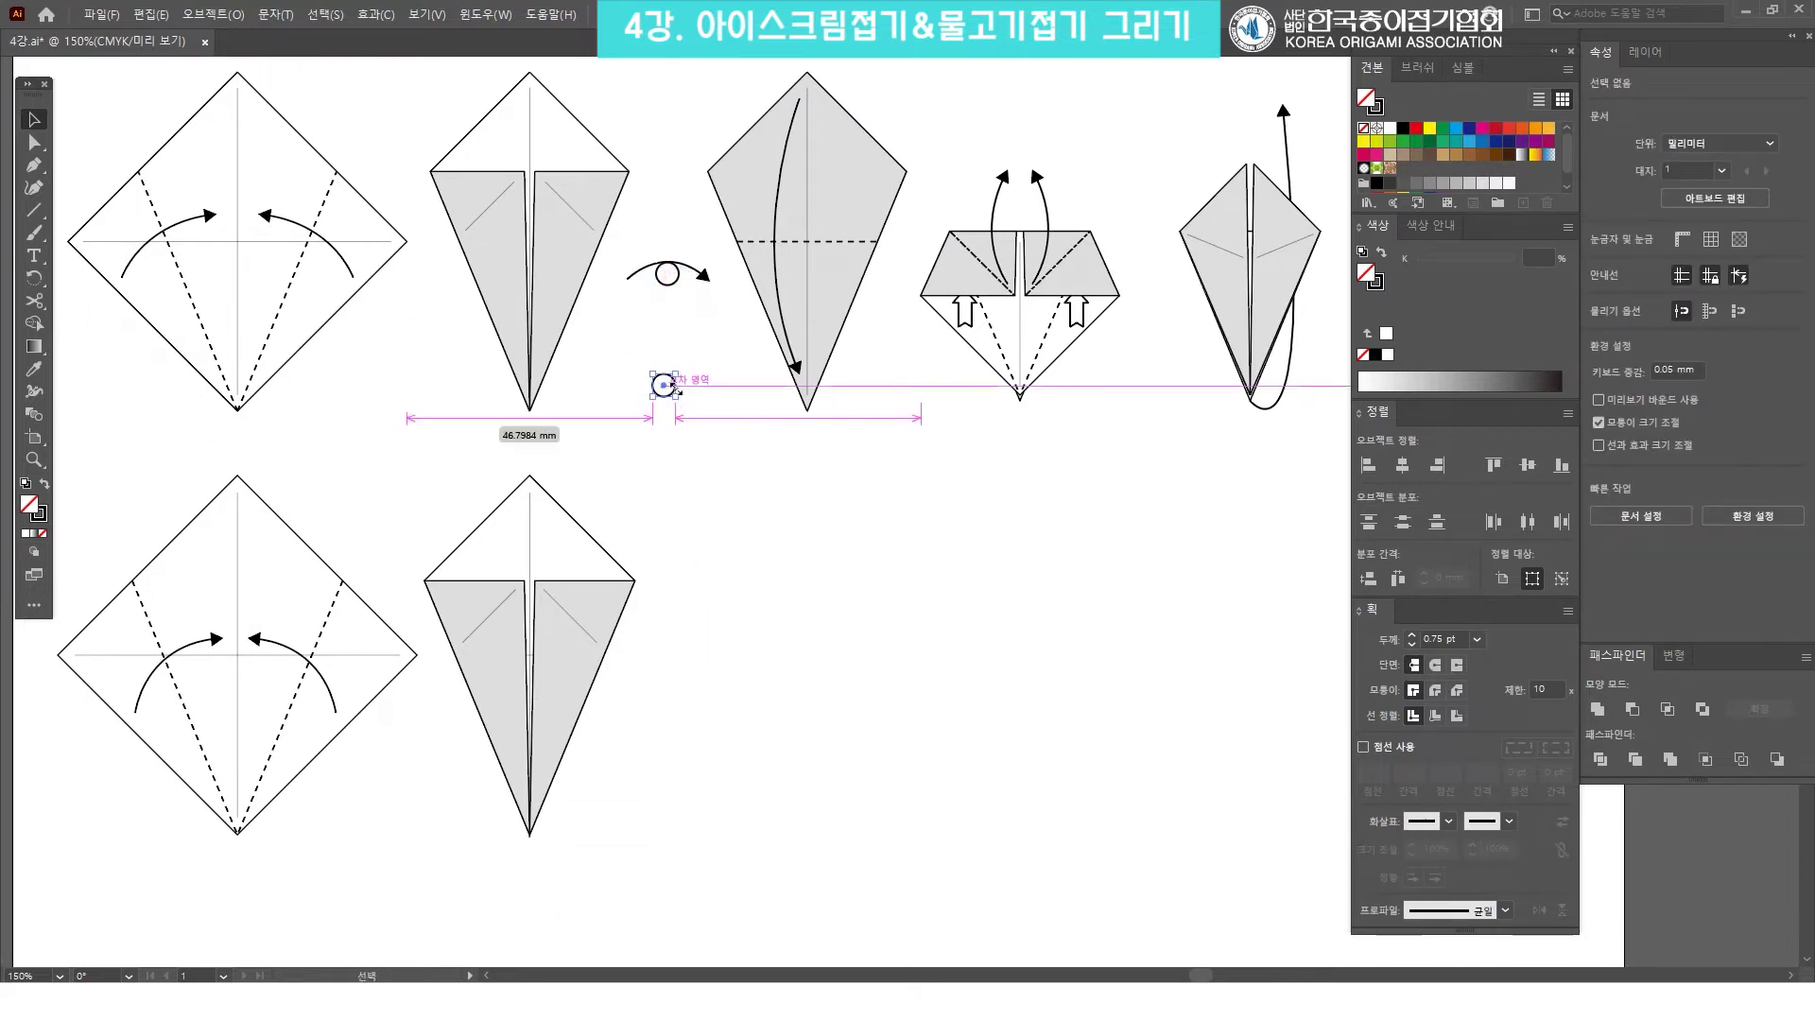
{"action": "left_click", "coordinate": [707, 276], "text": "shift"}
{"action": "left_click_drag", "start_coordinate": [707, 276], "coordinate": [700, 679]}
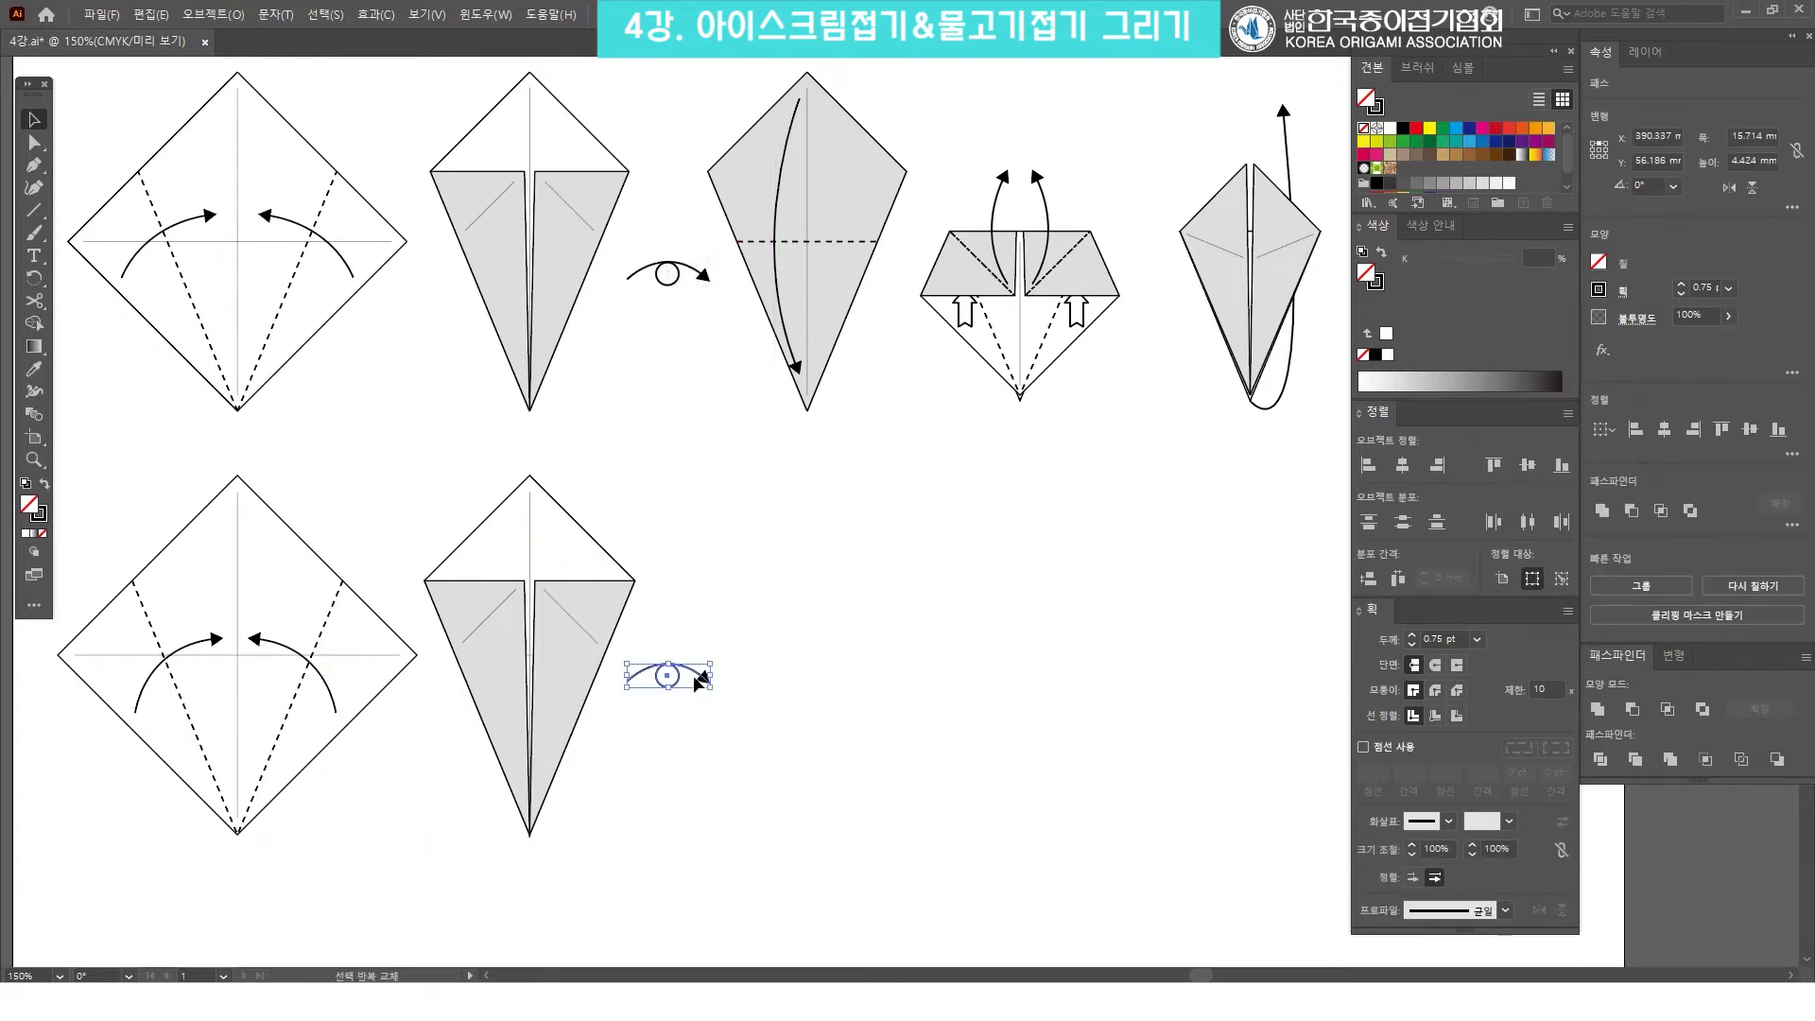
{"action": "left_click", "coordinate": [952, 678]}
Duplicate the lower-row kite about 53 mm to the right, past the copied turn-over symbol.
{"action": "scroll", "coordinate": [936, 642], "scroll_direction": "up", "scroll_amount": 2}
{"action": "scroll", "coordinate": [977, 621], "scroll_direction": "right", "scroll_amount": 2}
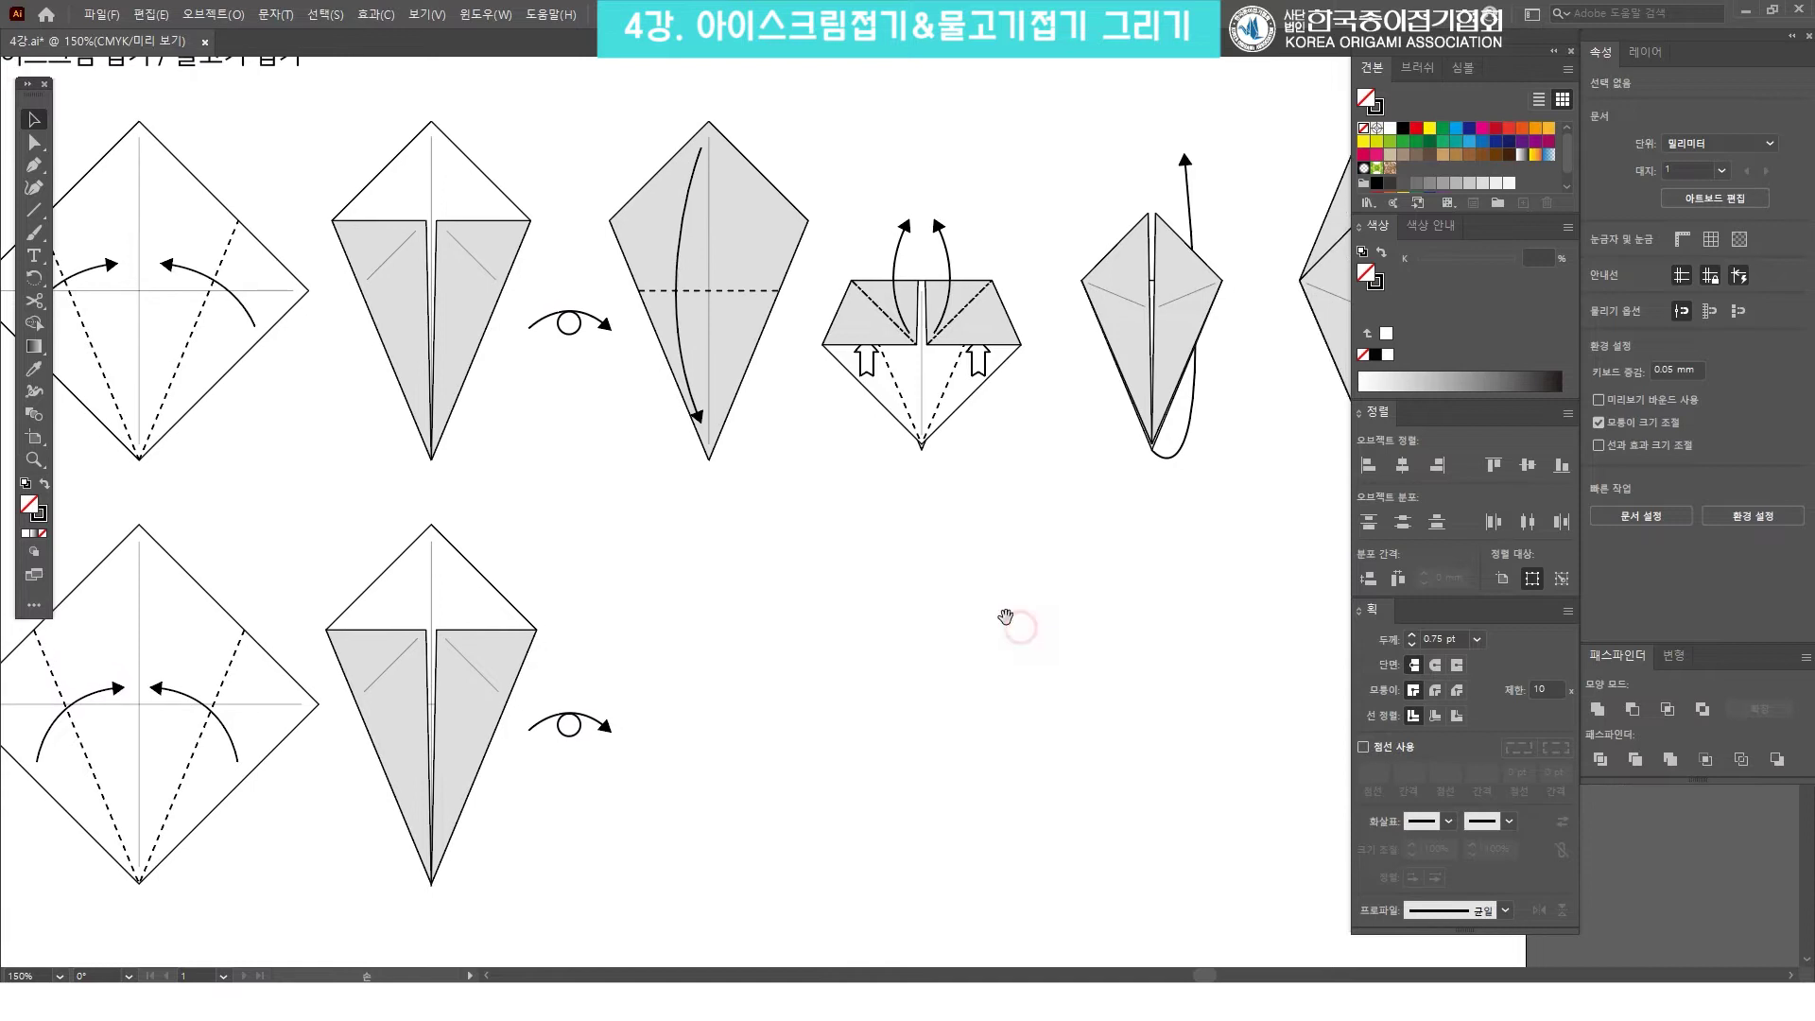
{"action": "left_click_drag", "start_coordinate": [505, 803], "coordinate": [342, 552]}
{"action": "left_click_drag", "start_coordinate": [367, 638], "coordinate": [650, 659]}
{"action": "left_click", "coordinate": [968, 675]}
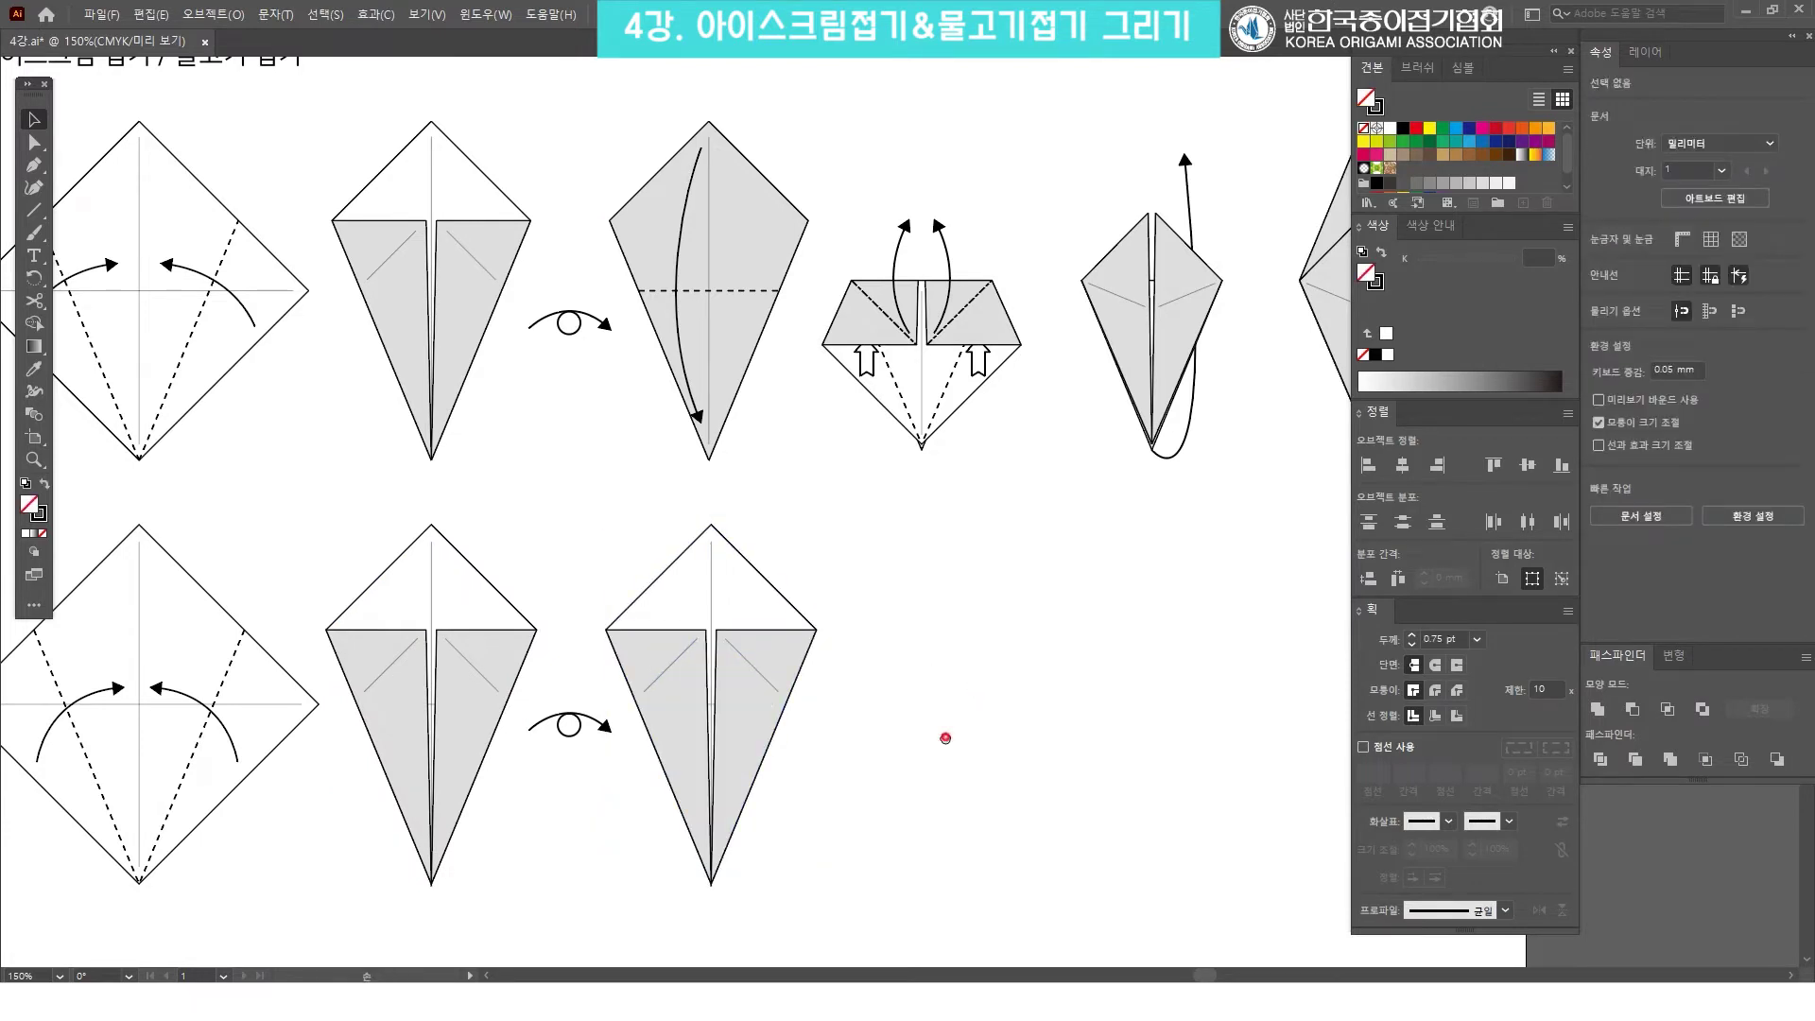
Examine the copied kite's white outline and the vertical and horizontal crease lines that lie behind its gray flaps.
{"action": "scroll", "coordinate": [927, 747], "scroll_direction": "down", "scroll_amount": 2}
{"action": "key", "text": "z"}
{"action": "left_click", "coordinate": [877, 695]}
{"action": "key", "text": "v"}
{"action": "left_click", "coordinate": [879, 502]}
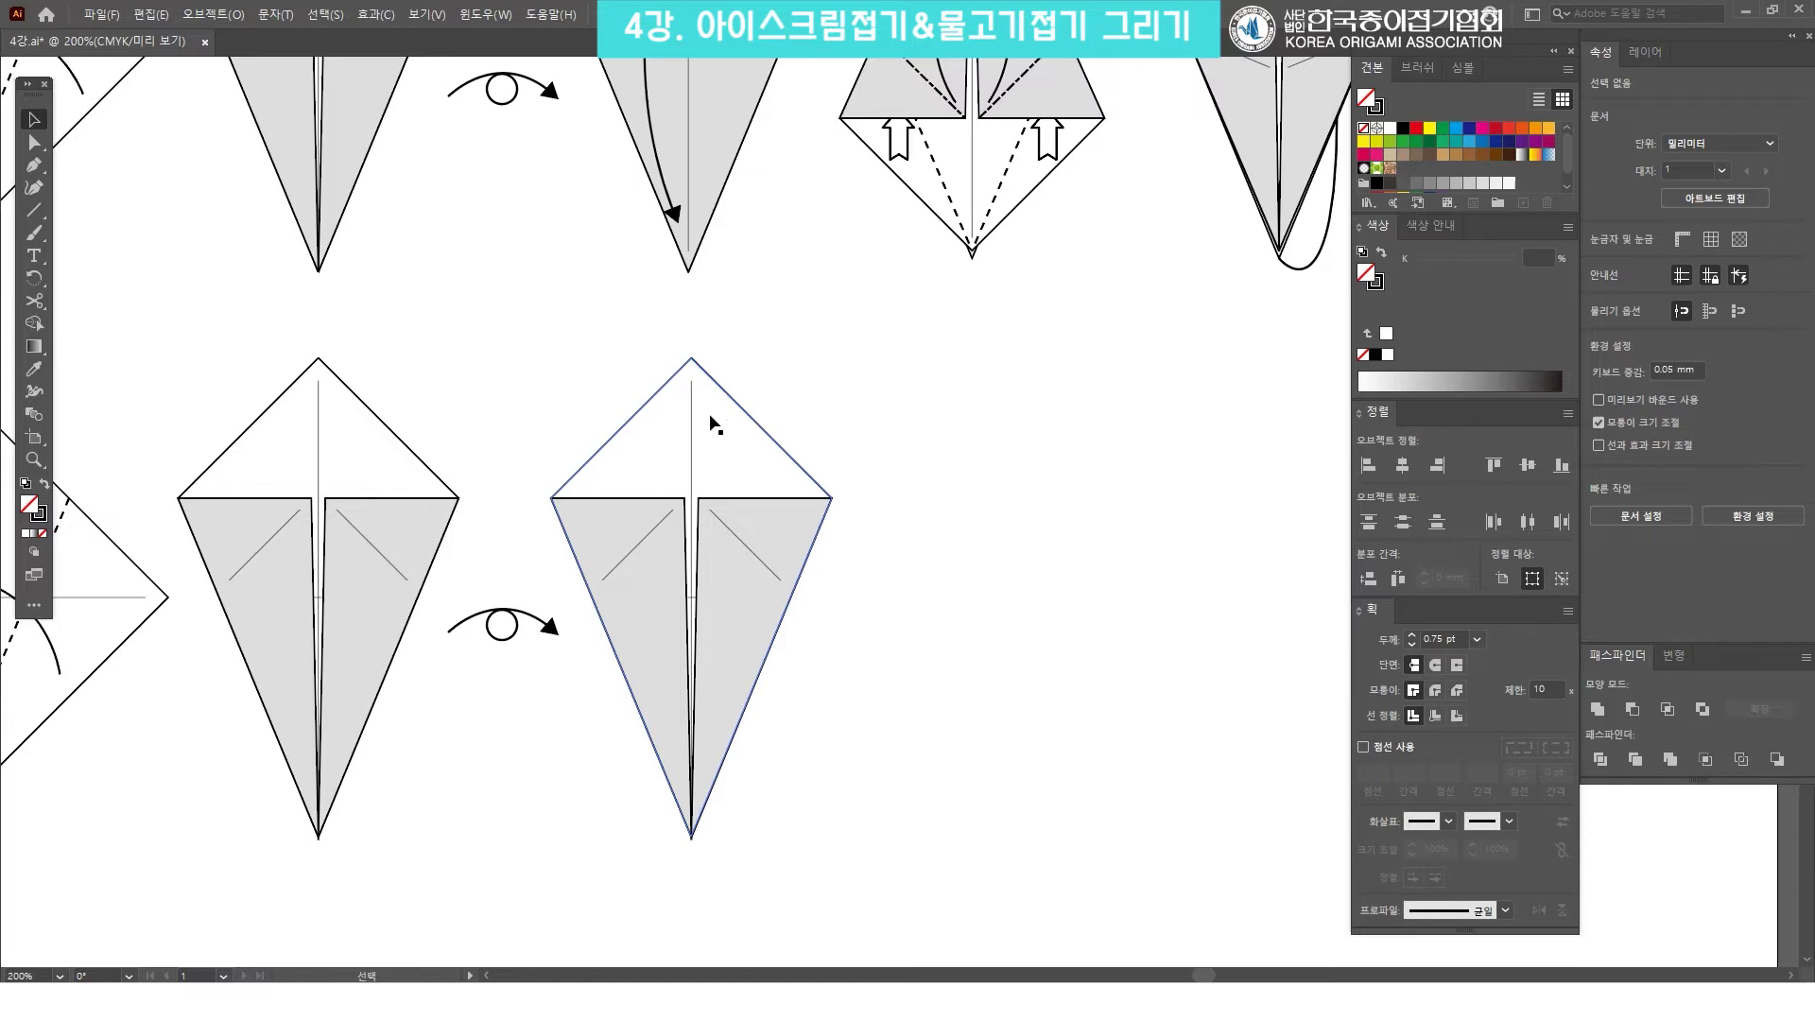
{"action": "left_click", "coordinate": [735, 402]}
{"action": "key", "text": "ctrl+shift+a"}
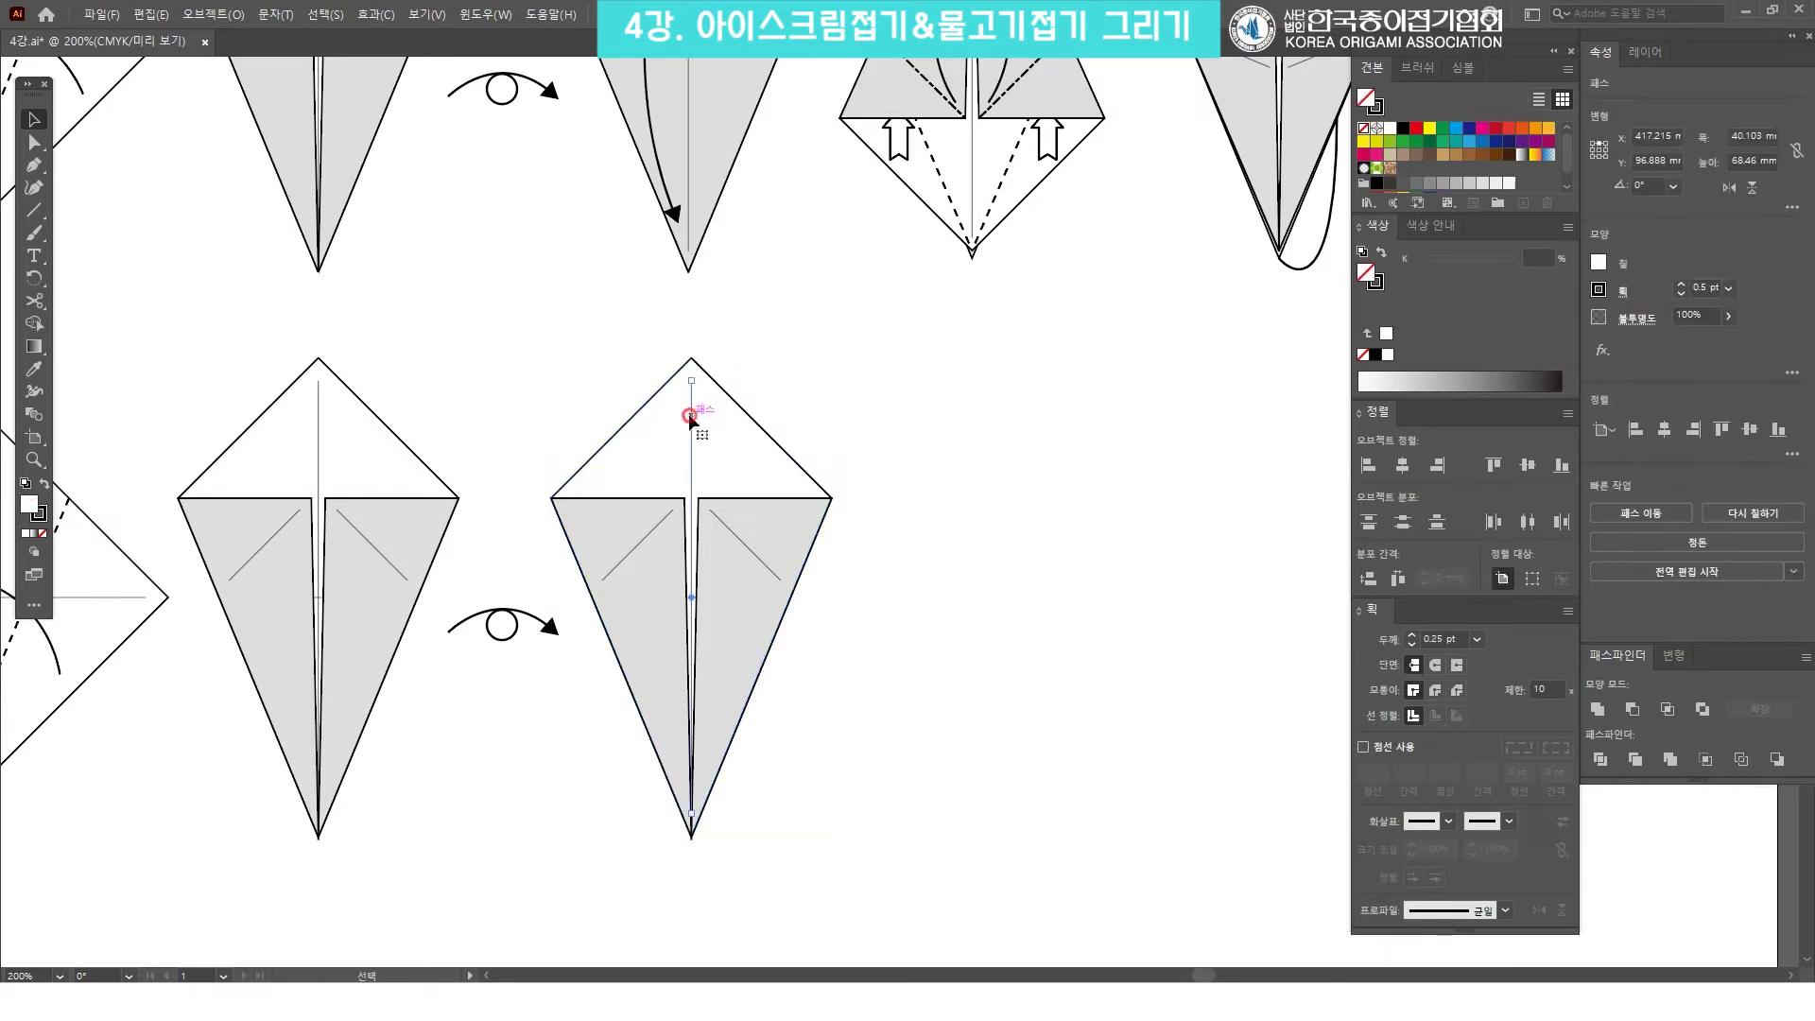
{"action": "left_click", "coordinate": [693, 596]}
{"action": "key", "text": "space"}
{"action": "left_click_drag", "start_coordinate": [826, 308], "coordinate": [811, 389]}
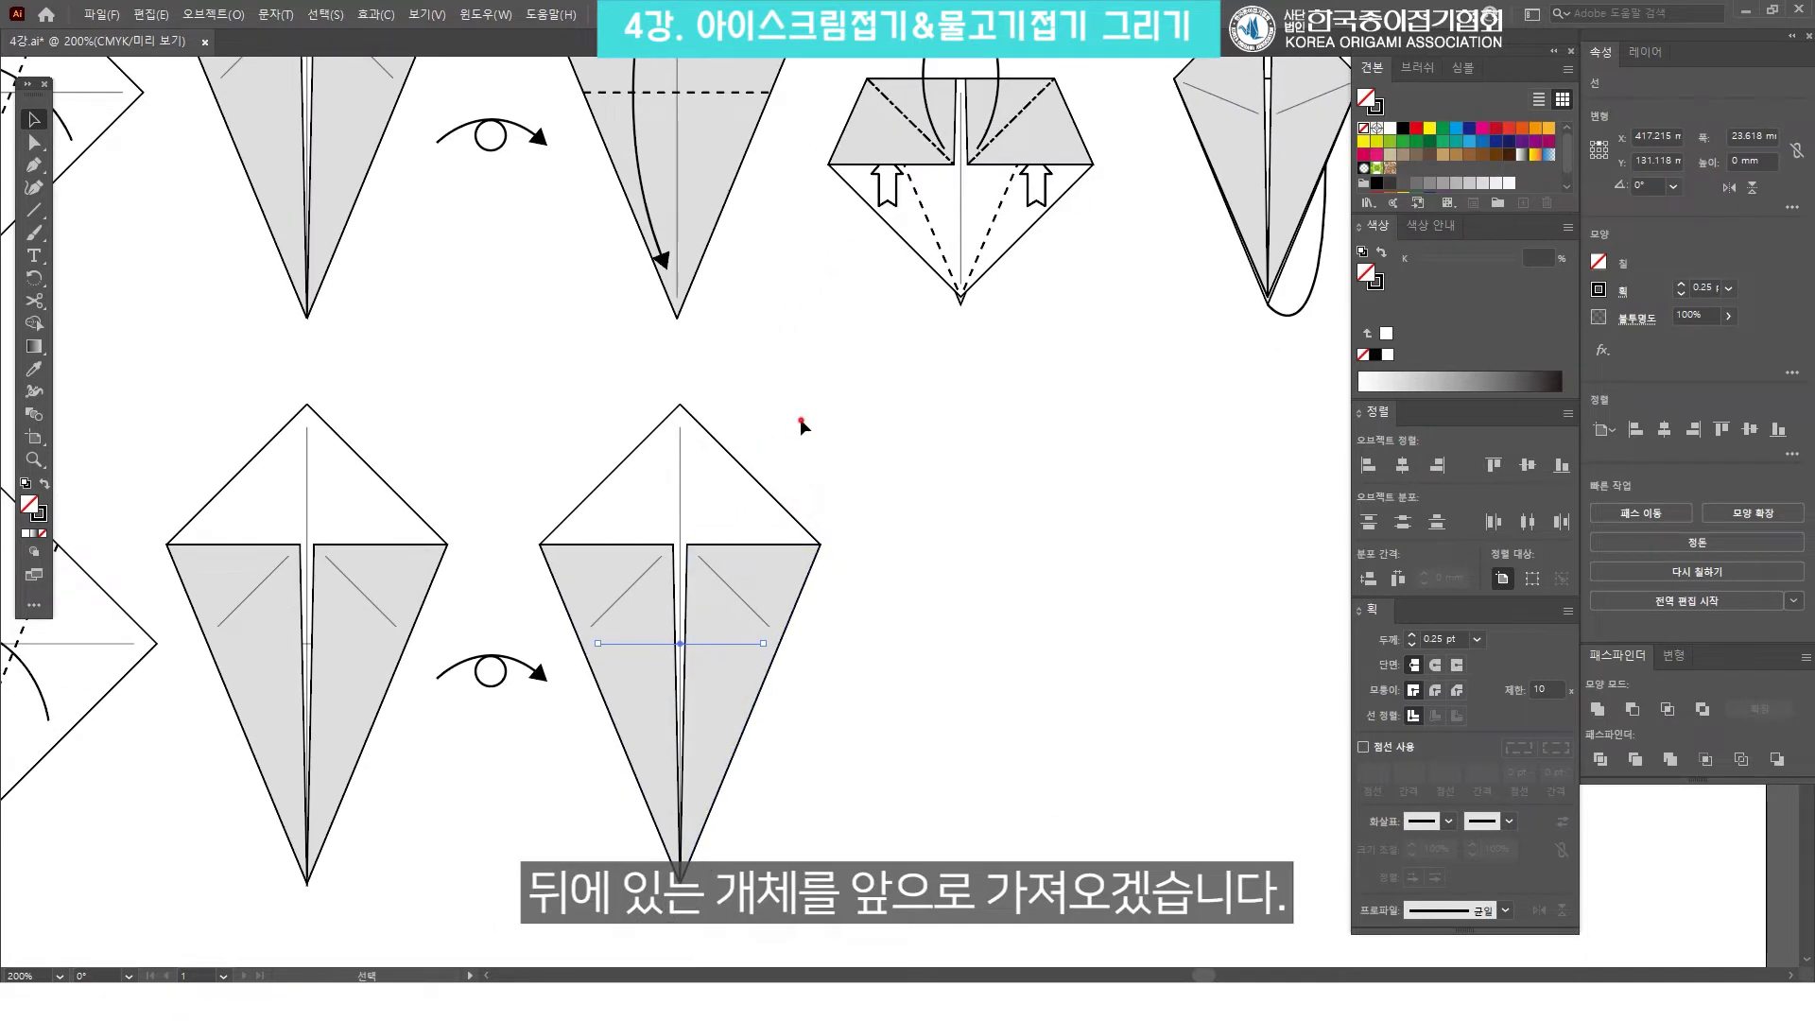
{"action": "key", "text": "ctrl+shift+a"}
Bring the copied kite's outline together with its vertical and horizontal crease lines to the front, covering the gray flaps.
{"action": "left_click", "coordinate": [684, 637]}
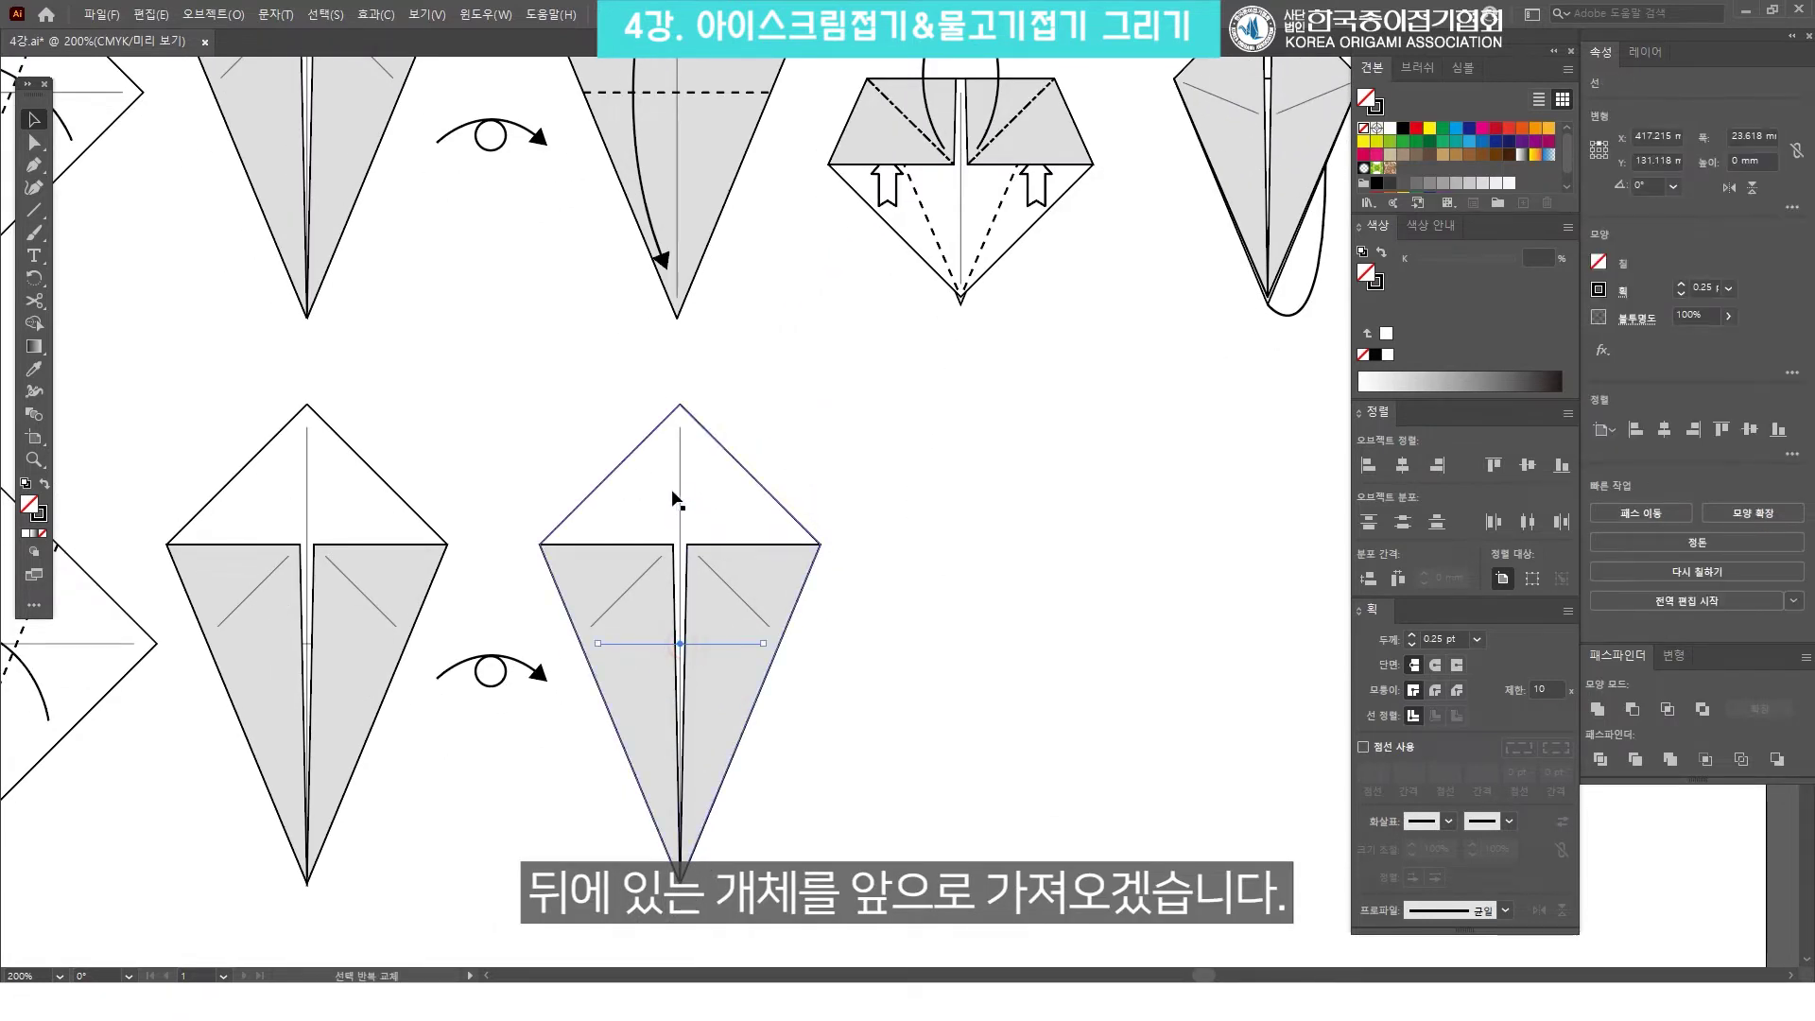
{"action": "left_click", "coordinate": [681, 507]}
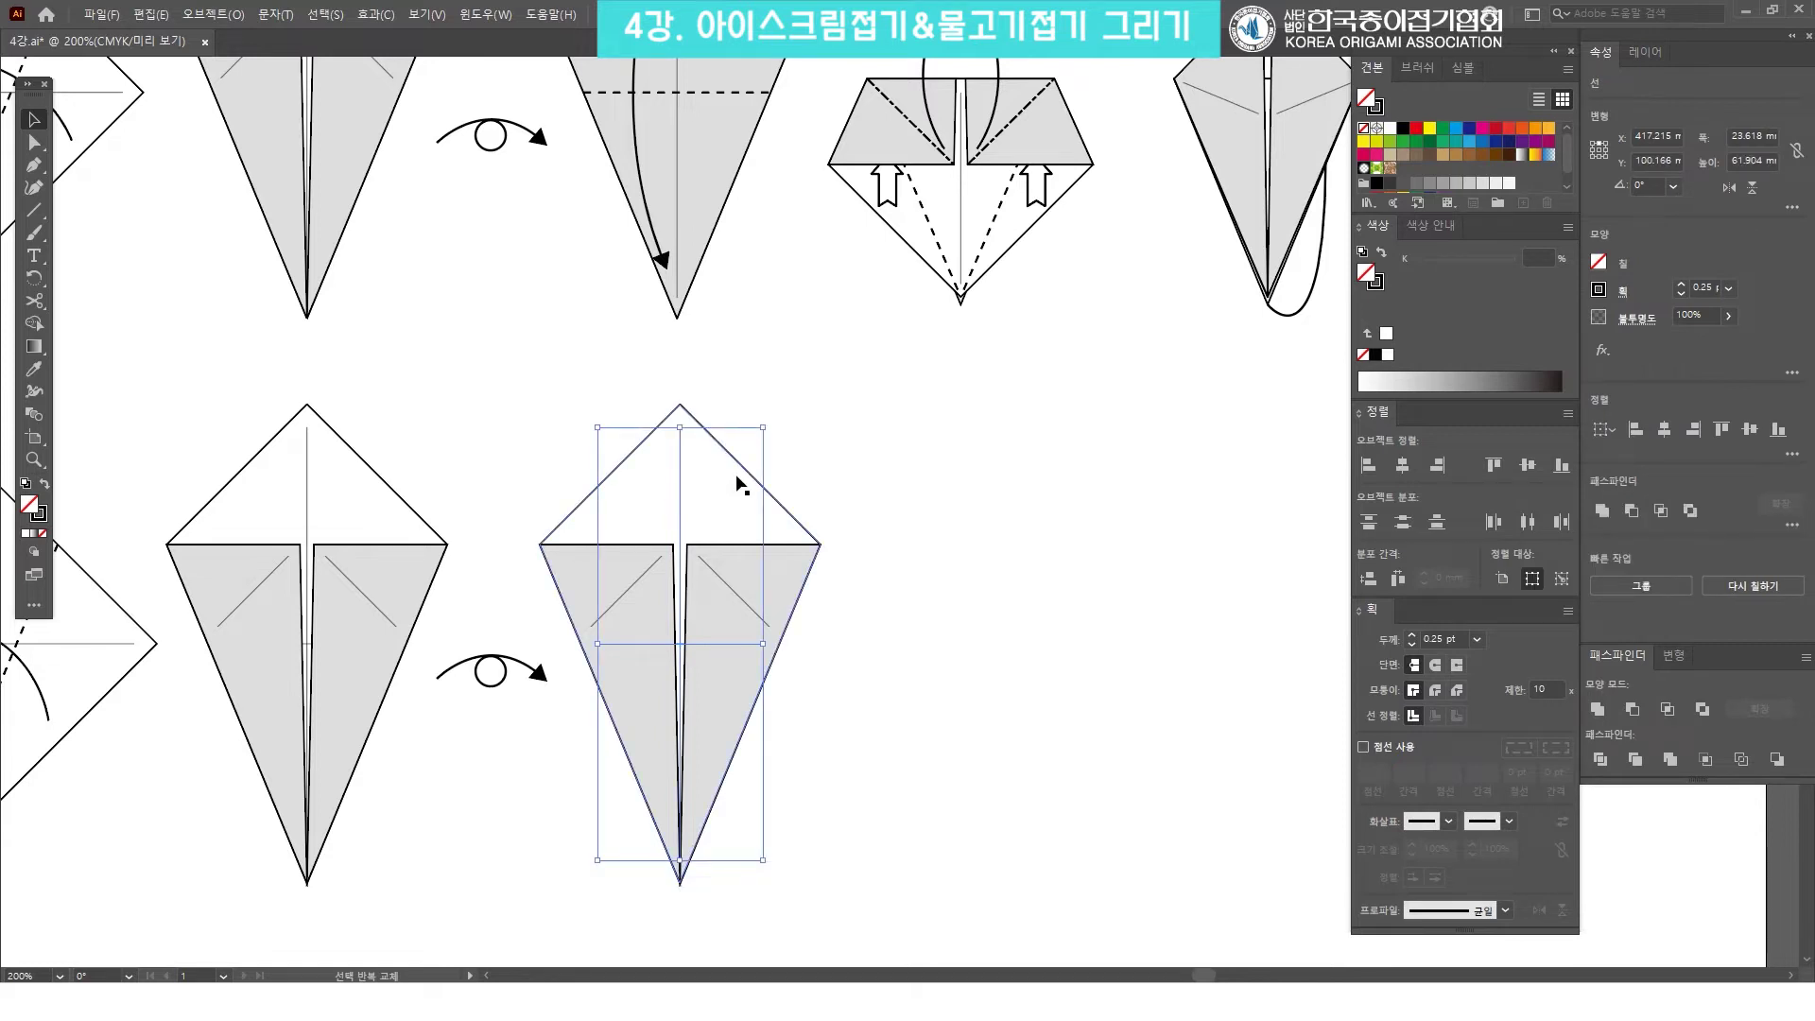
{"action": "left_click_drag", "start_coordinate": [736, 476], "coordinate": [846, 489]}
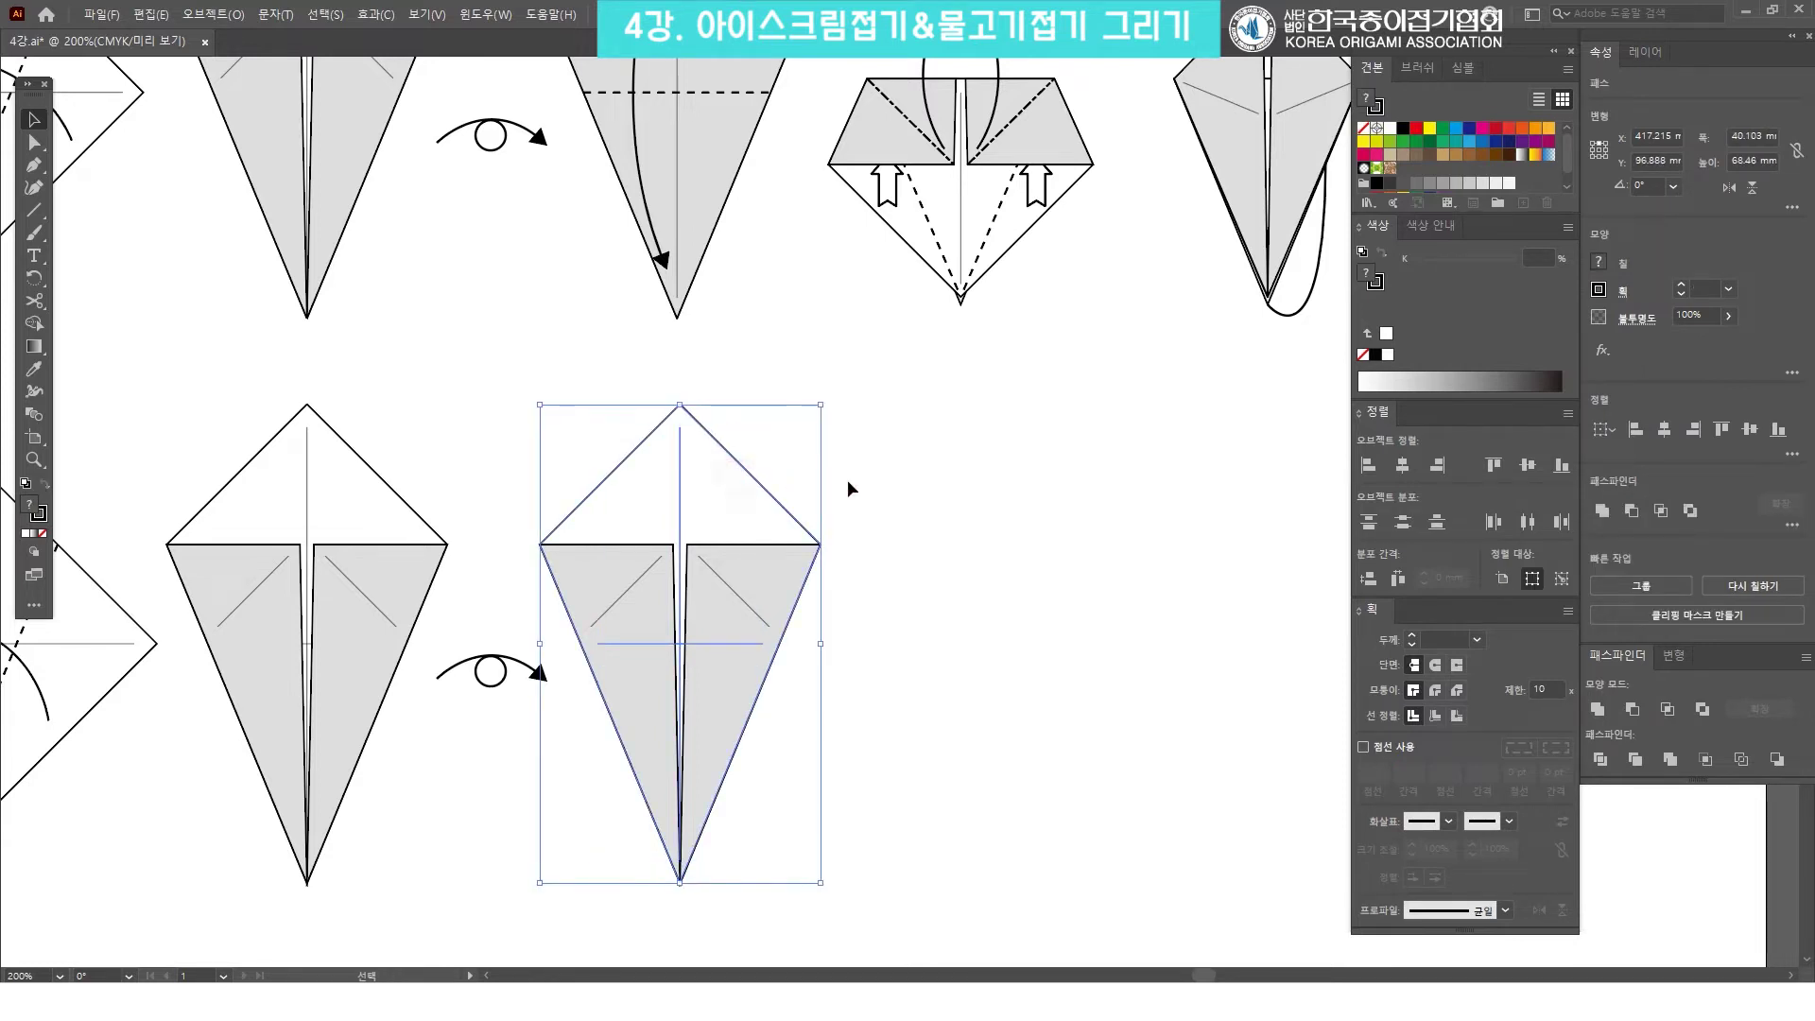
{"action": "right_click", "coordinate": [745, 482]}
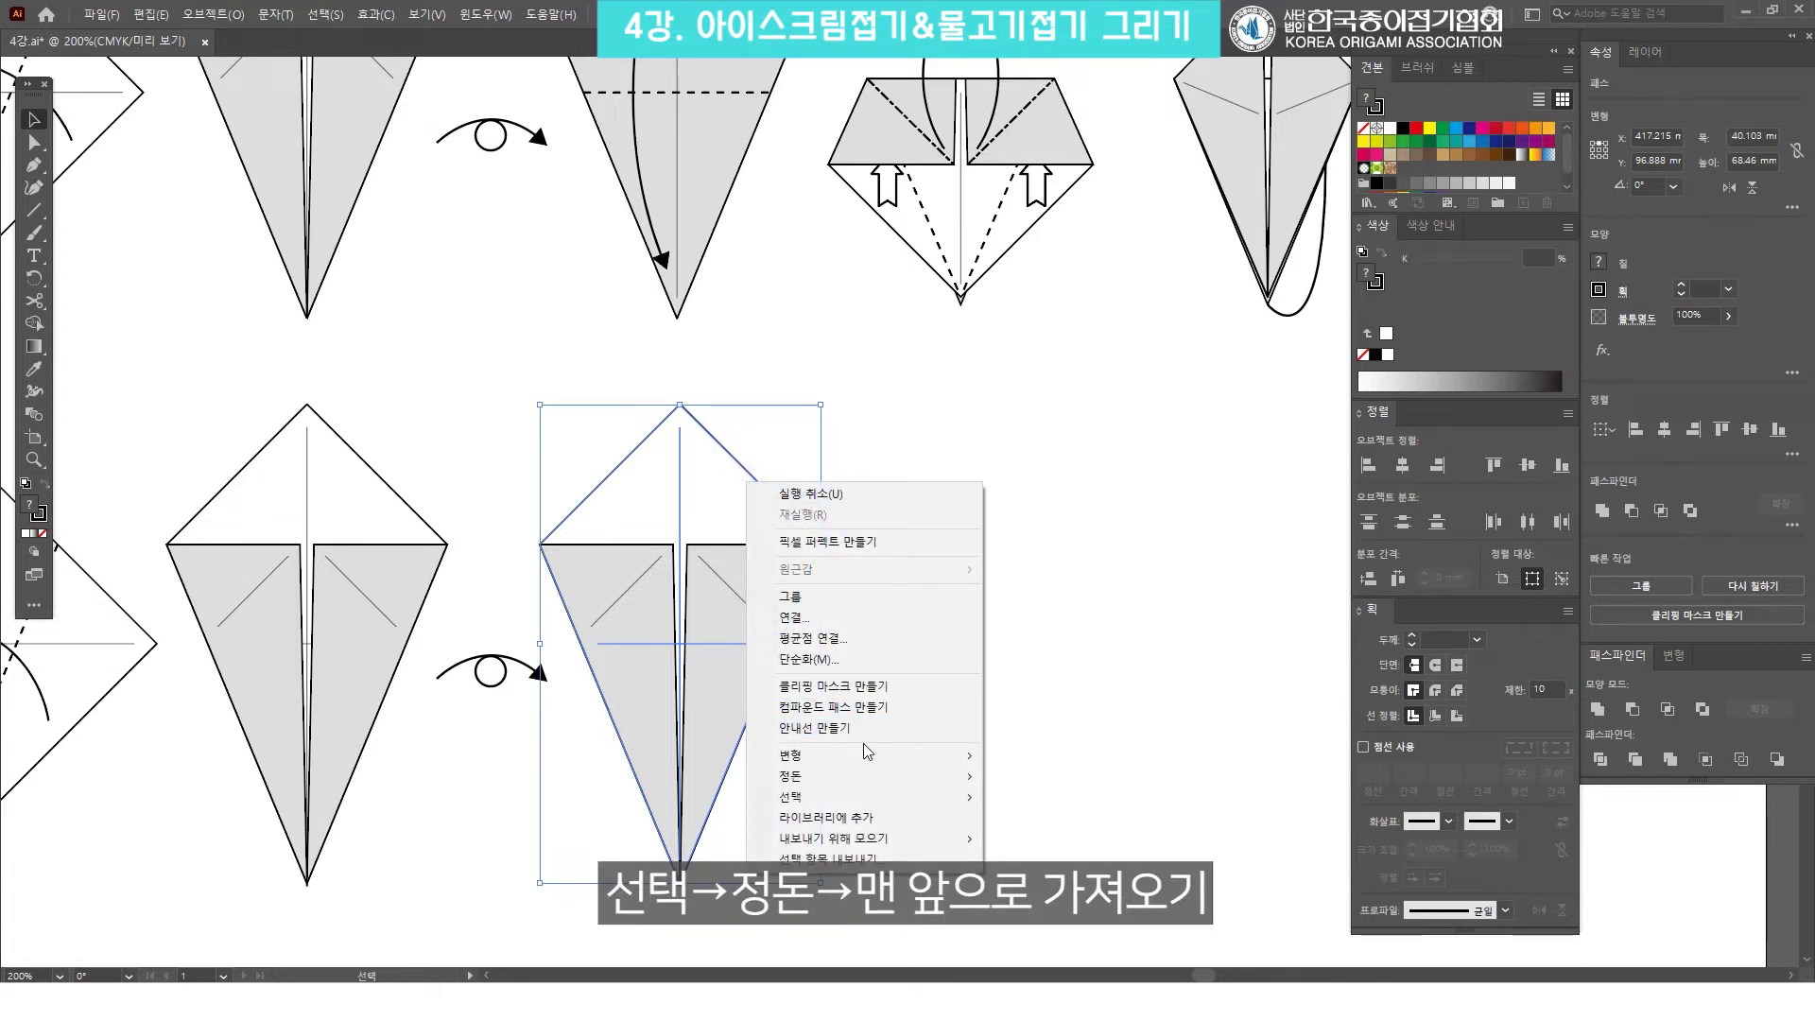
{"action": "mouse_move", "coordinate": [868, 777]}
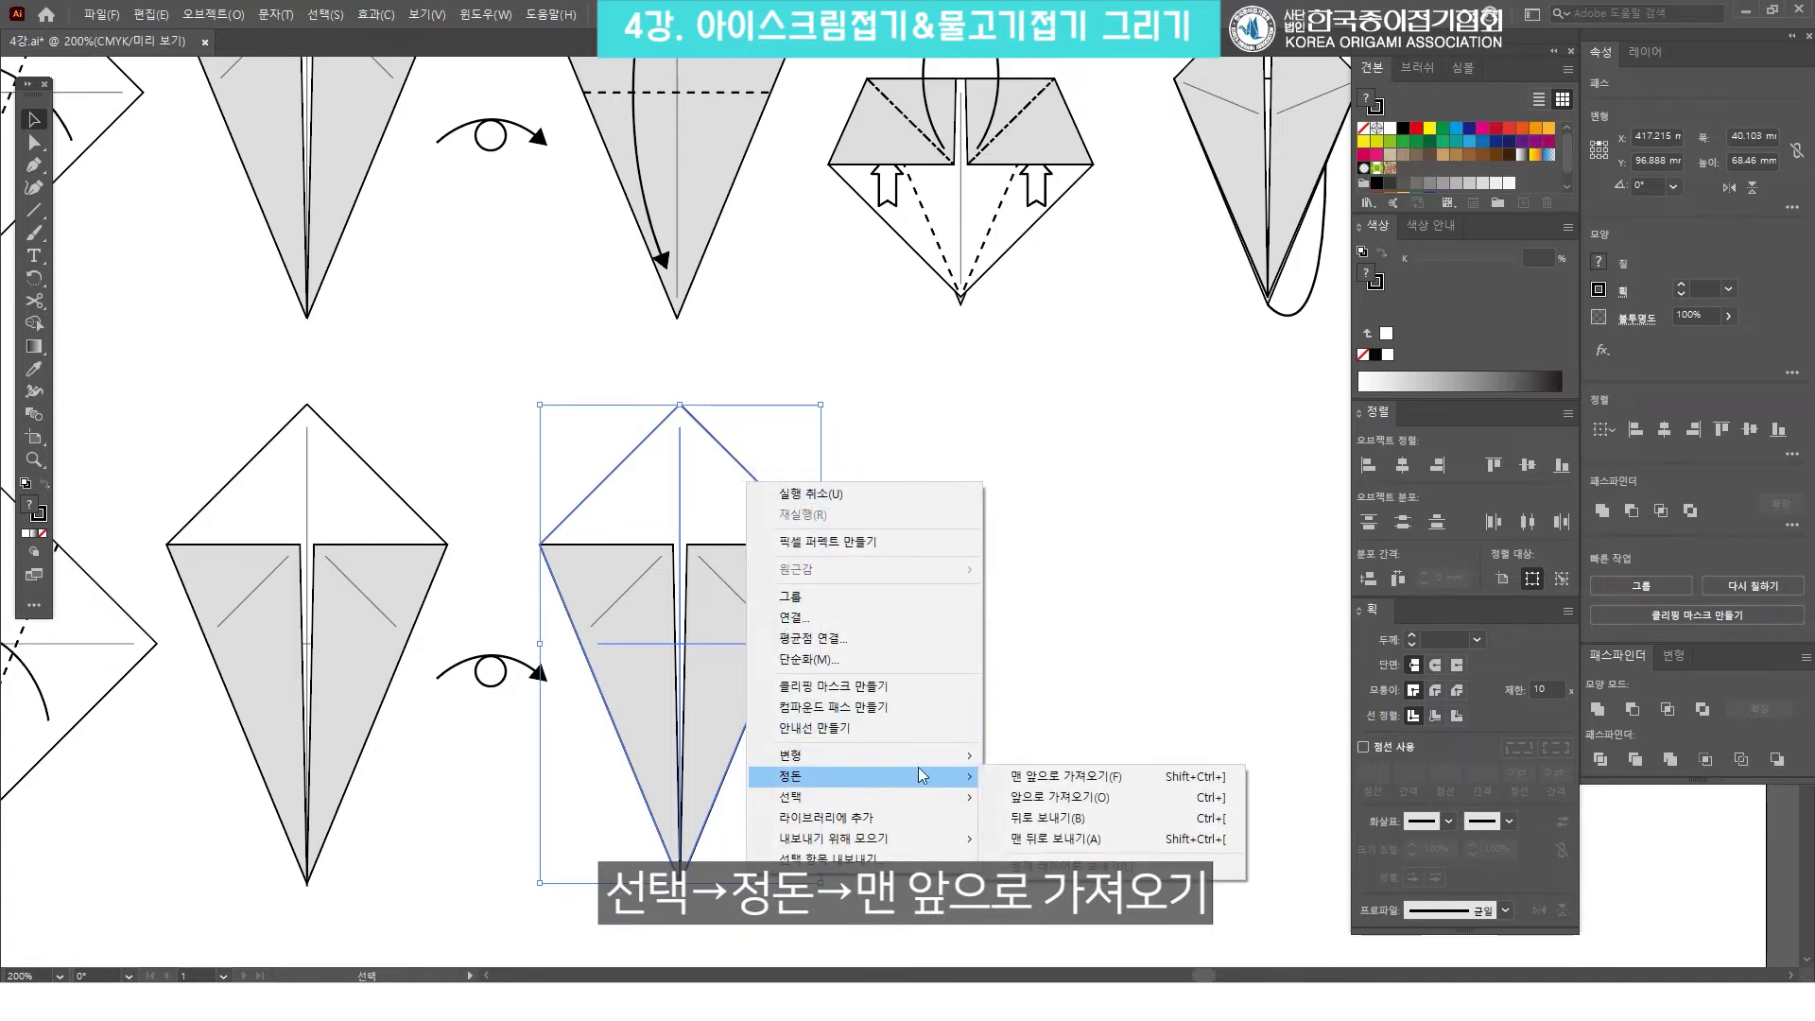
{"action": "left_click", "coordinate": [1053, 782]}
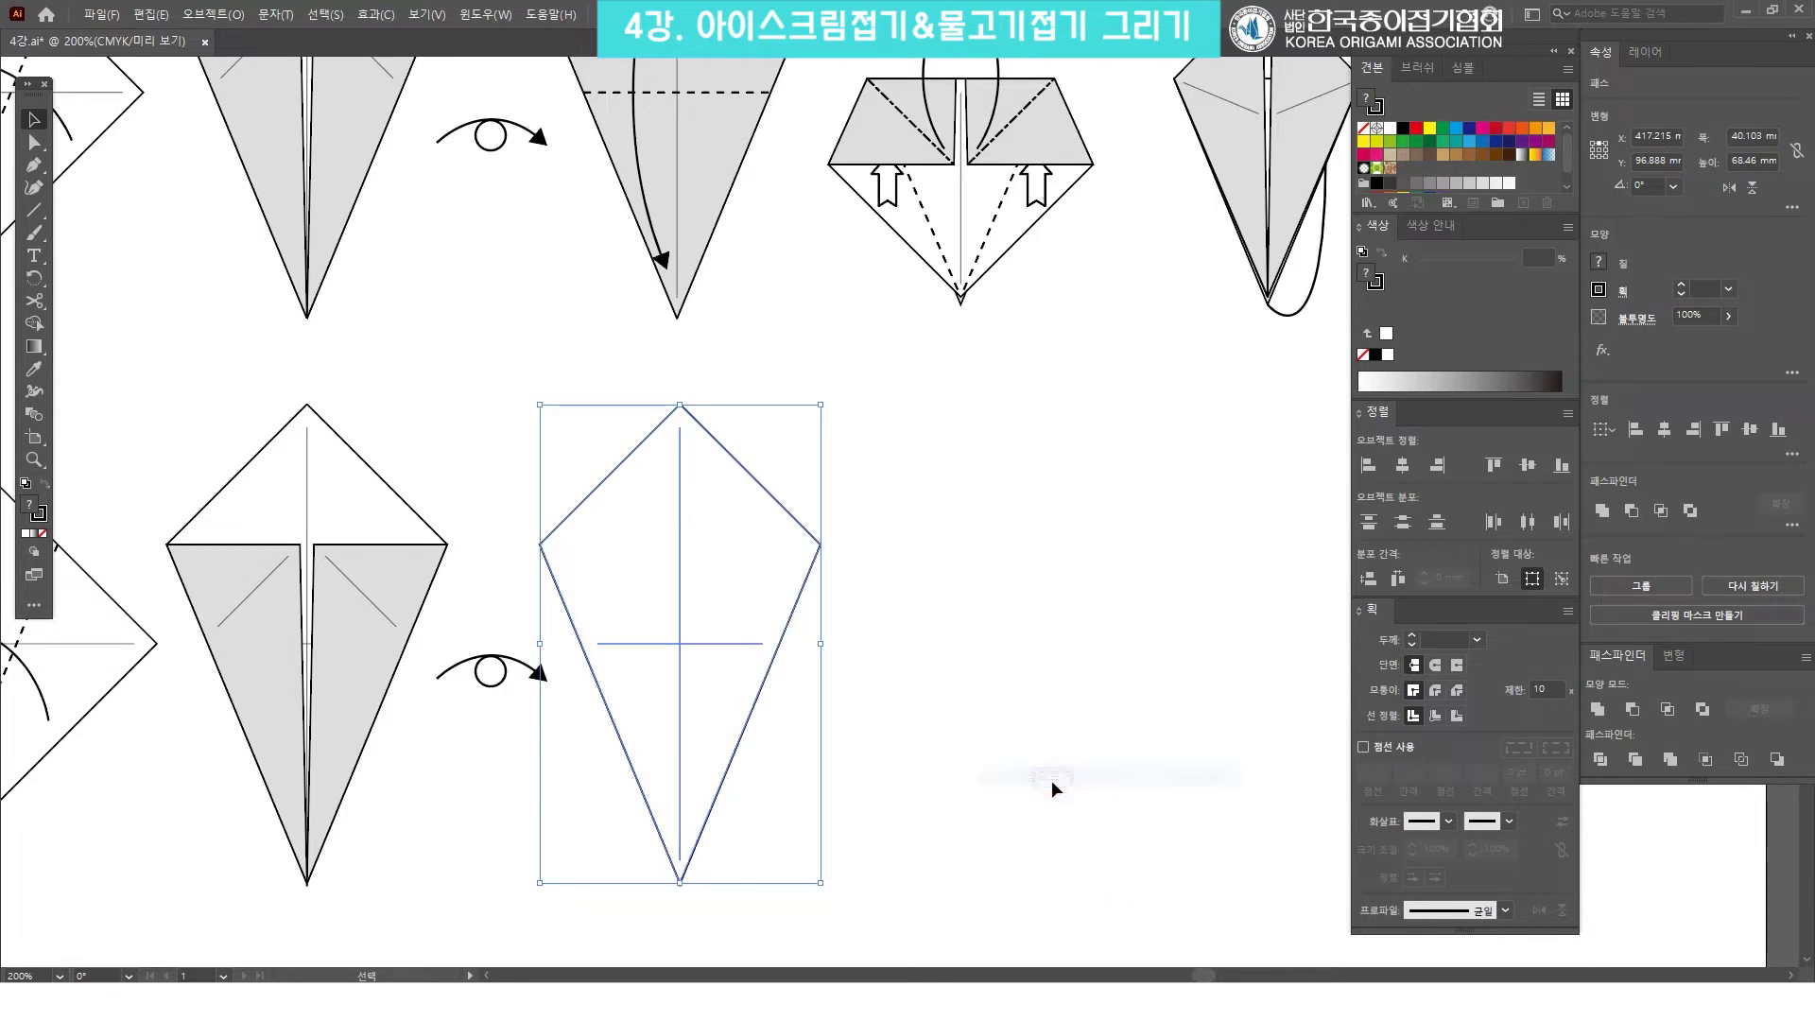
{"action": "left_click", "coordinate": [1031, 376]}
{"action": "key", "text": "ctrl+z"}
{"action": "key", "text": "ctrl+shift+z"}
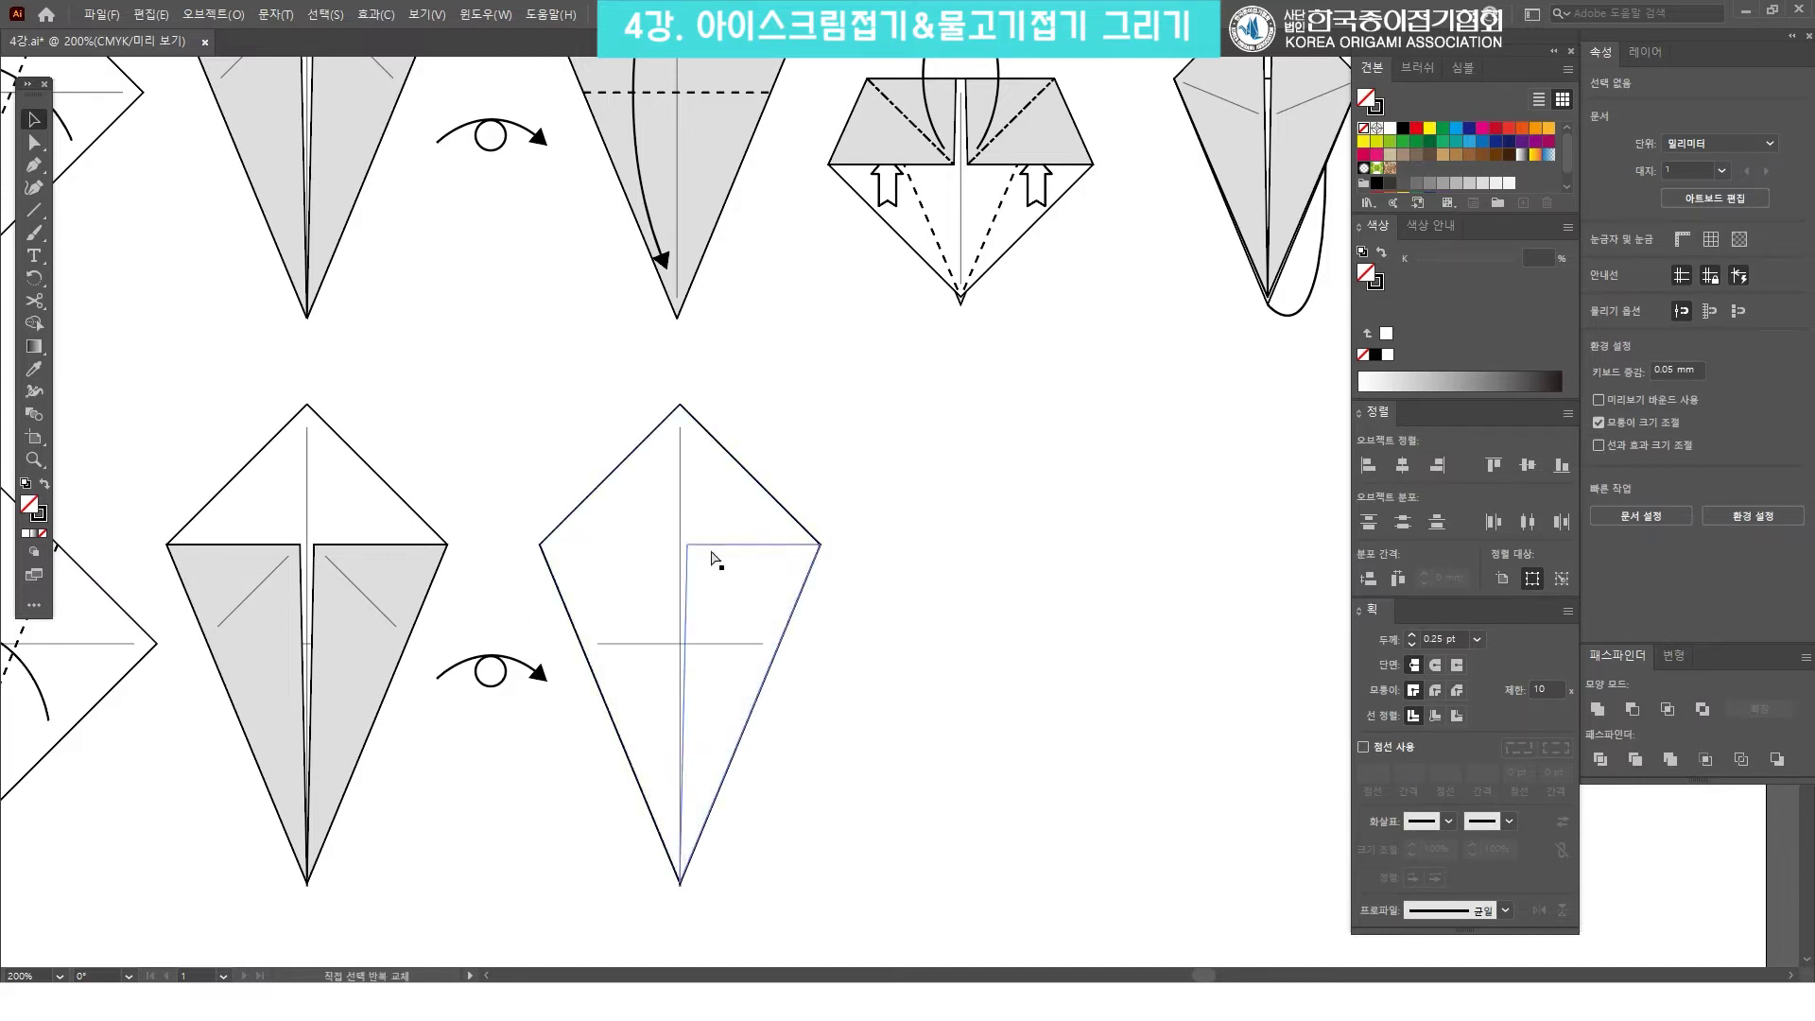
Fill the copied kite's outline shape with the 20% black gray swatch.
{"action": "key", "text": "space"}
{"action": "left_click_drag", "start_coordinate": [810, 568], "coordinate": [797, 546]}
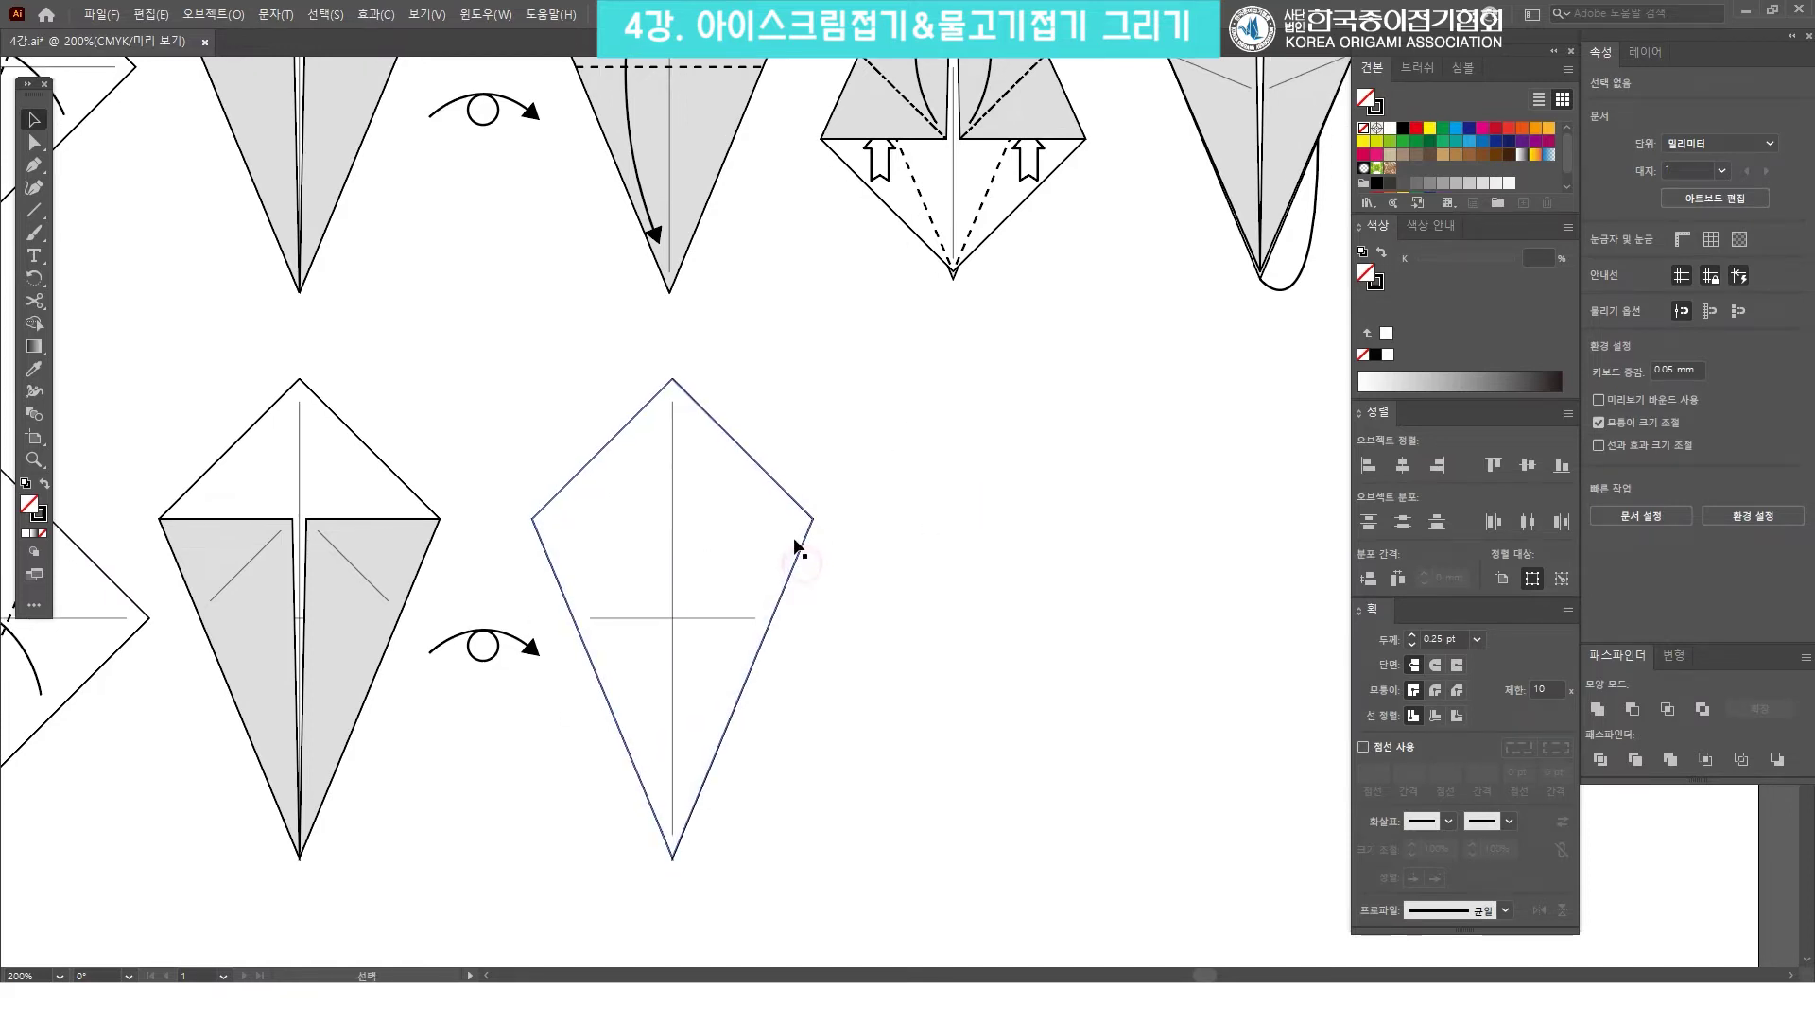
{"action": "left_click", "coordinate": [932, 452]}
{"action": "left_click", "coordinate": [734, 496]}
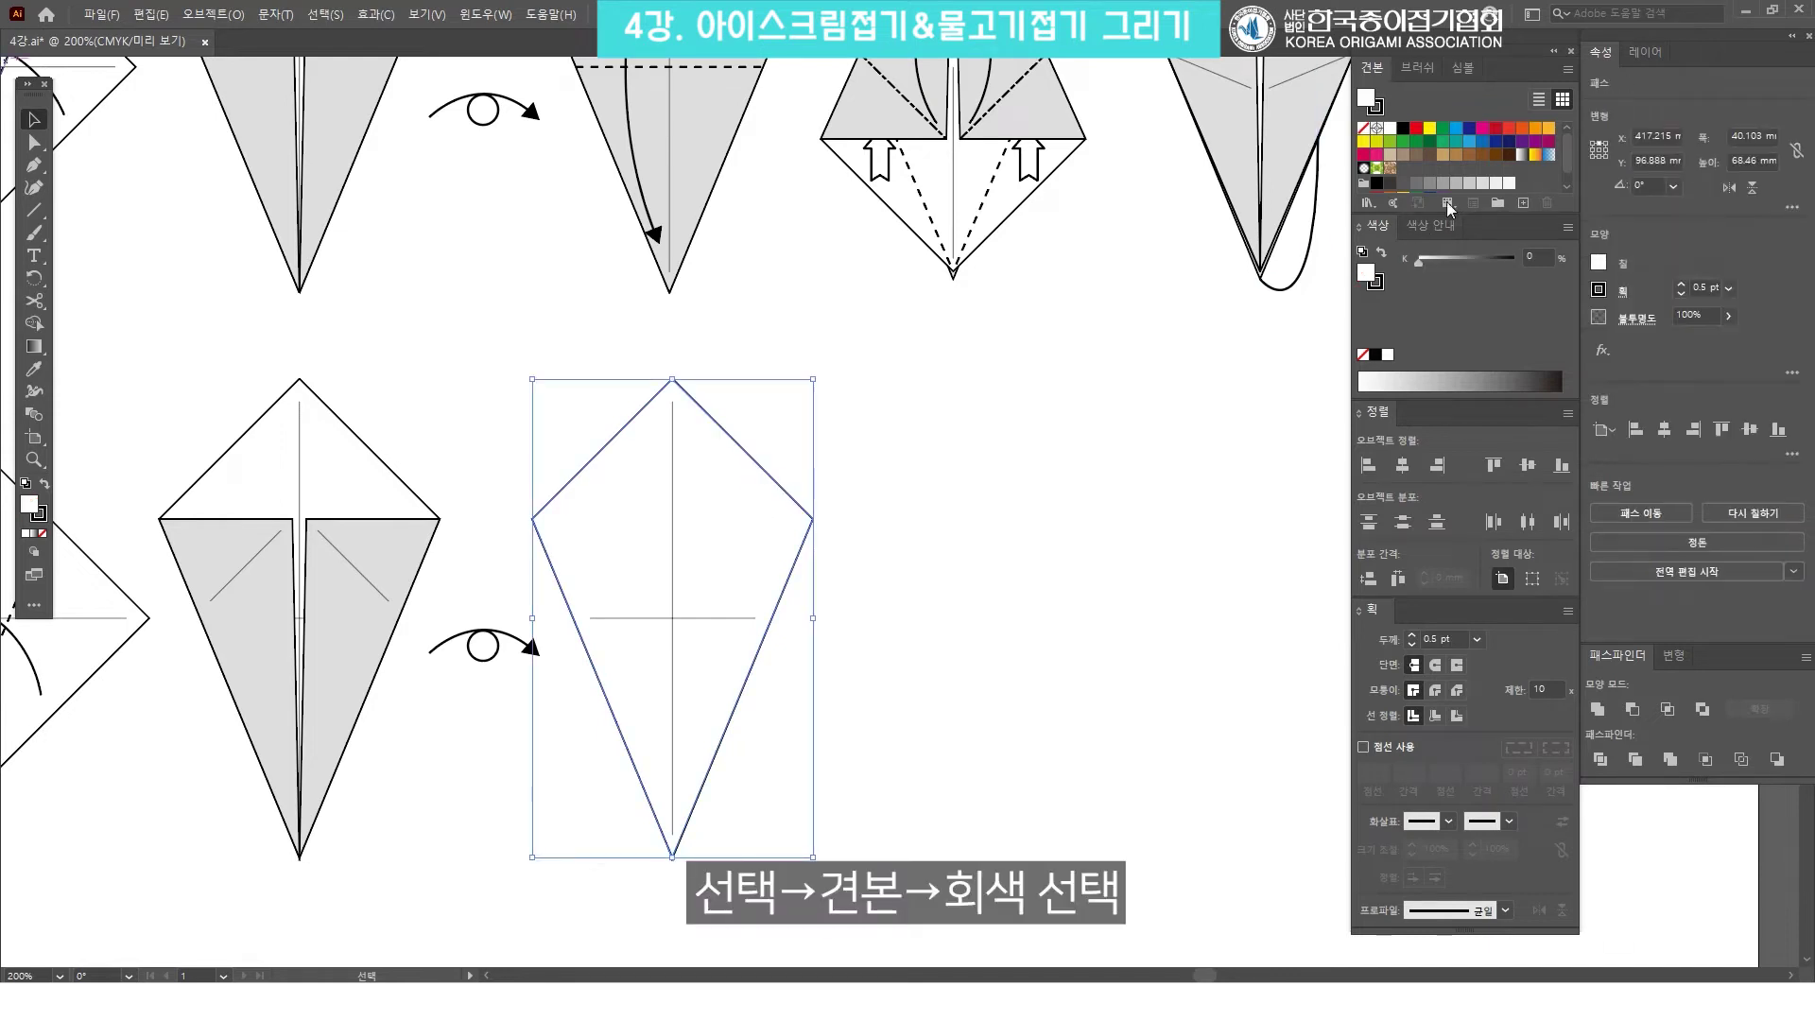
{"action": "left_click", "coordinate": [1482, 183]}
{"action": "left_click", "coordinate": [961, 434]}
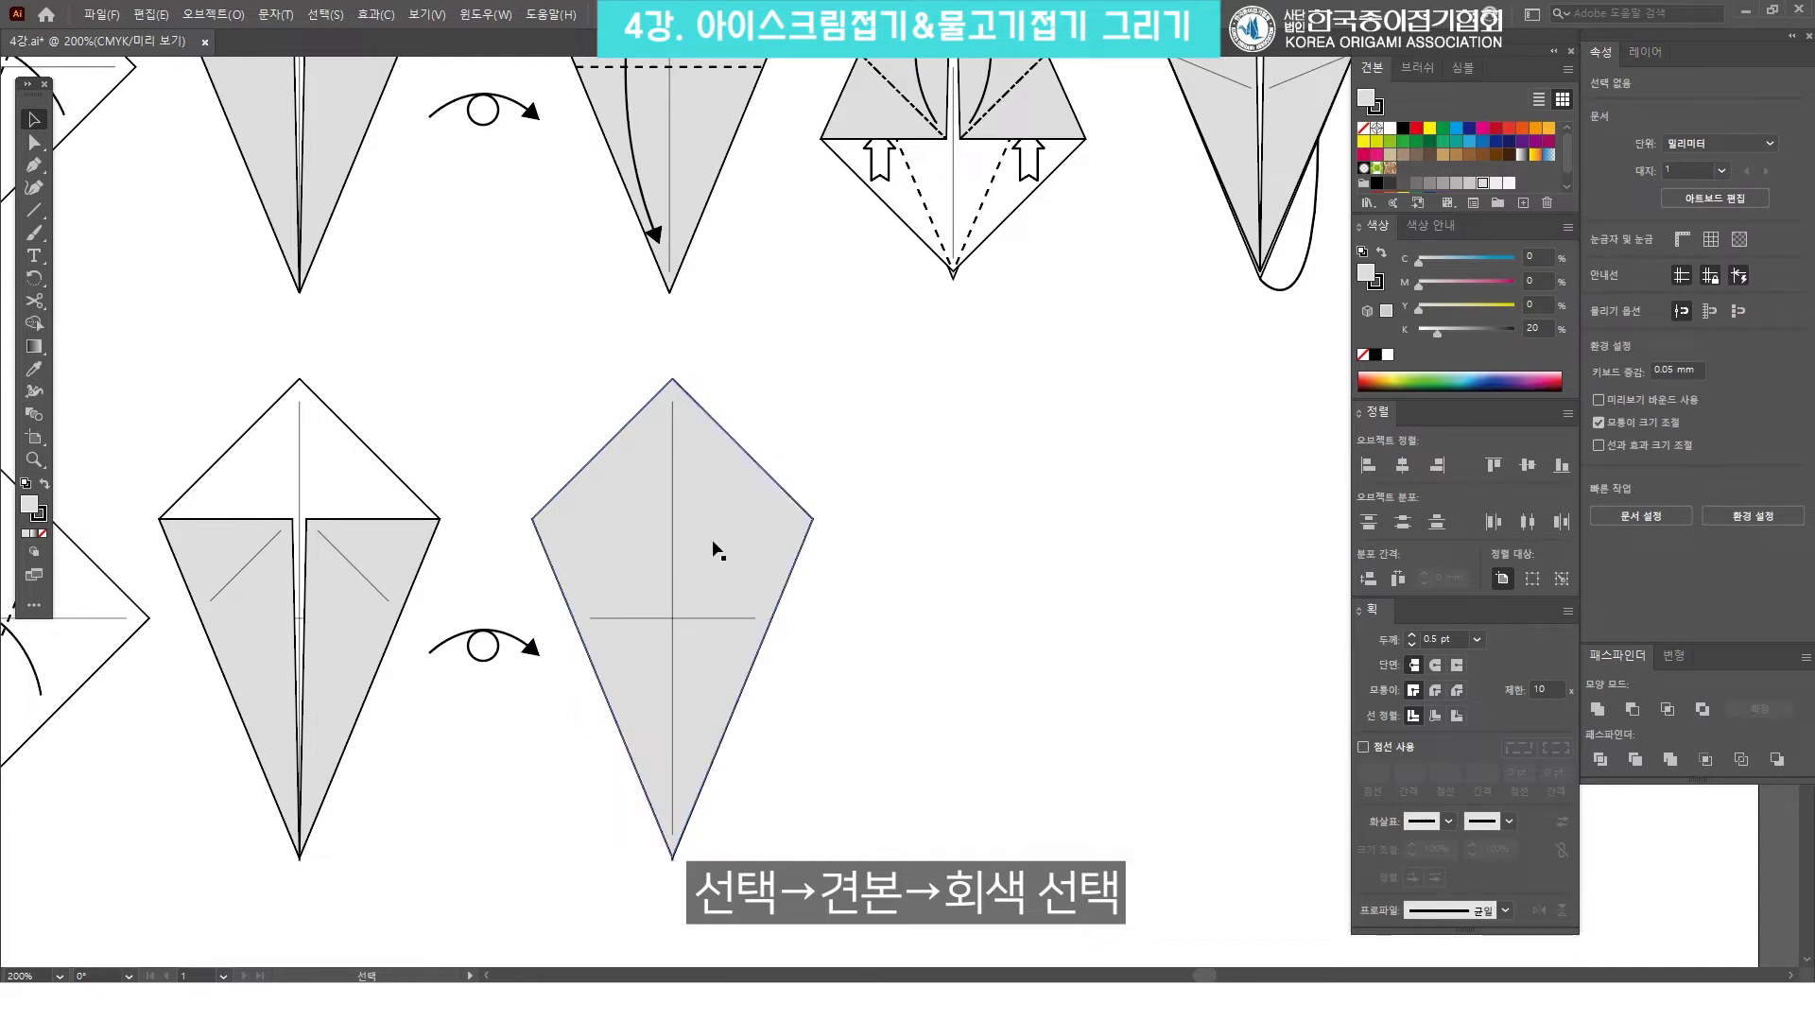
Lengthen the third kite's horizontal crease line symmetrically to both side edges, about 28 mm wide.
{"action": "left_click", "coordinate": [744, 619]}
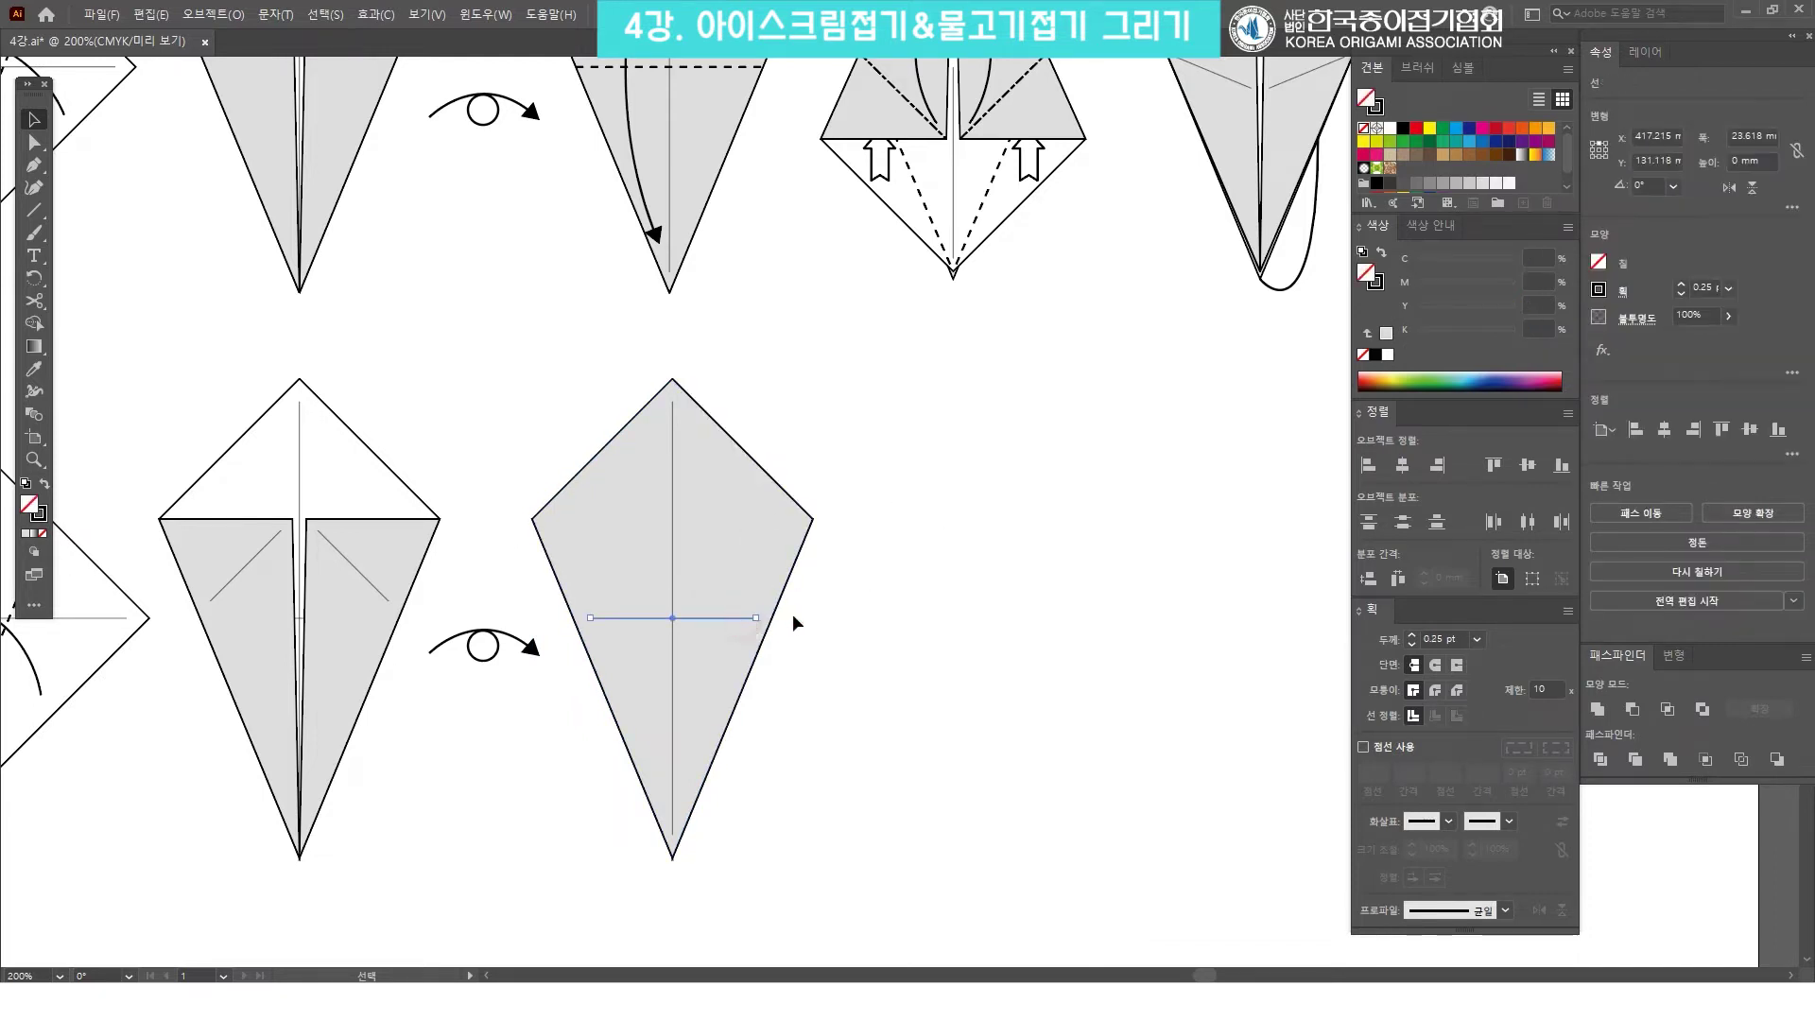
{"action": "scroll", "coordinate": [780, 395], "scroll_direction": "up", "scroll_amount": 3}
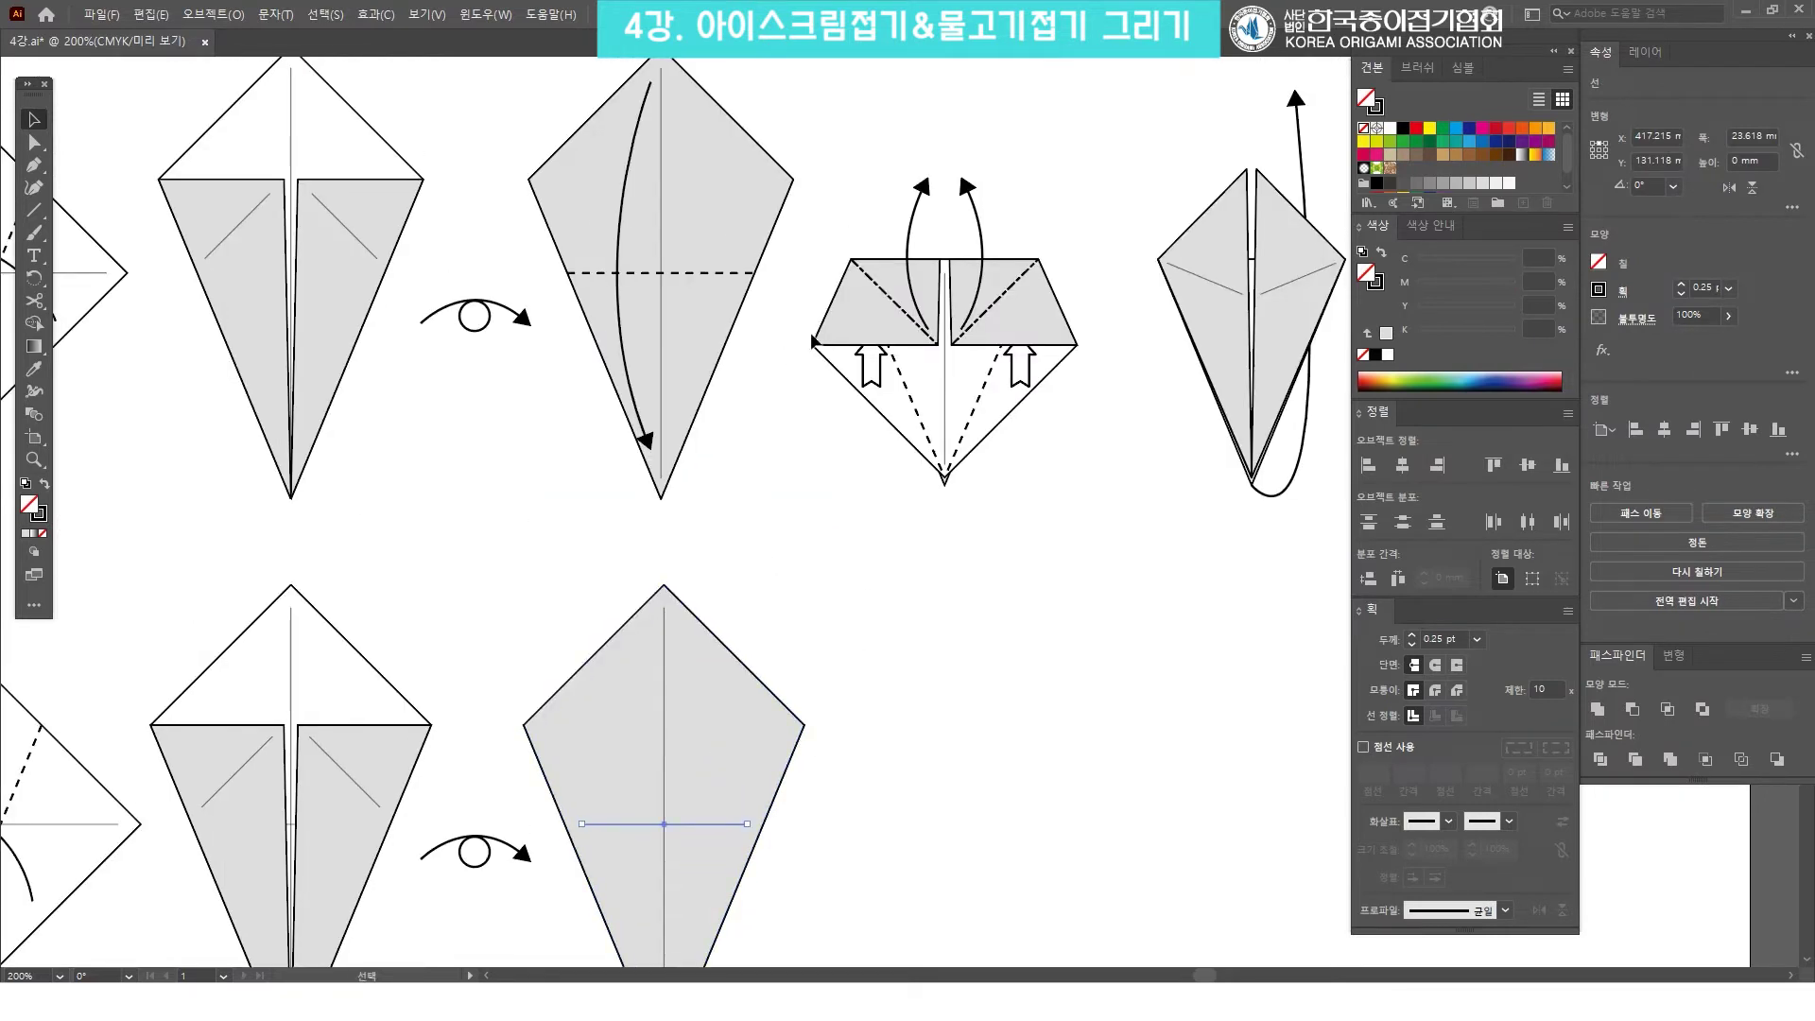
{"action": "key", "text": "space"}
{"action": "left_click_drag", "start_coordinate": [754, 623], "coordinate": [780, 459]}
{"action": "left_click_drag", "start_coordinate": [774, 659], "coordinate": [790, 658]}
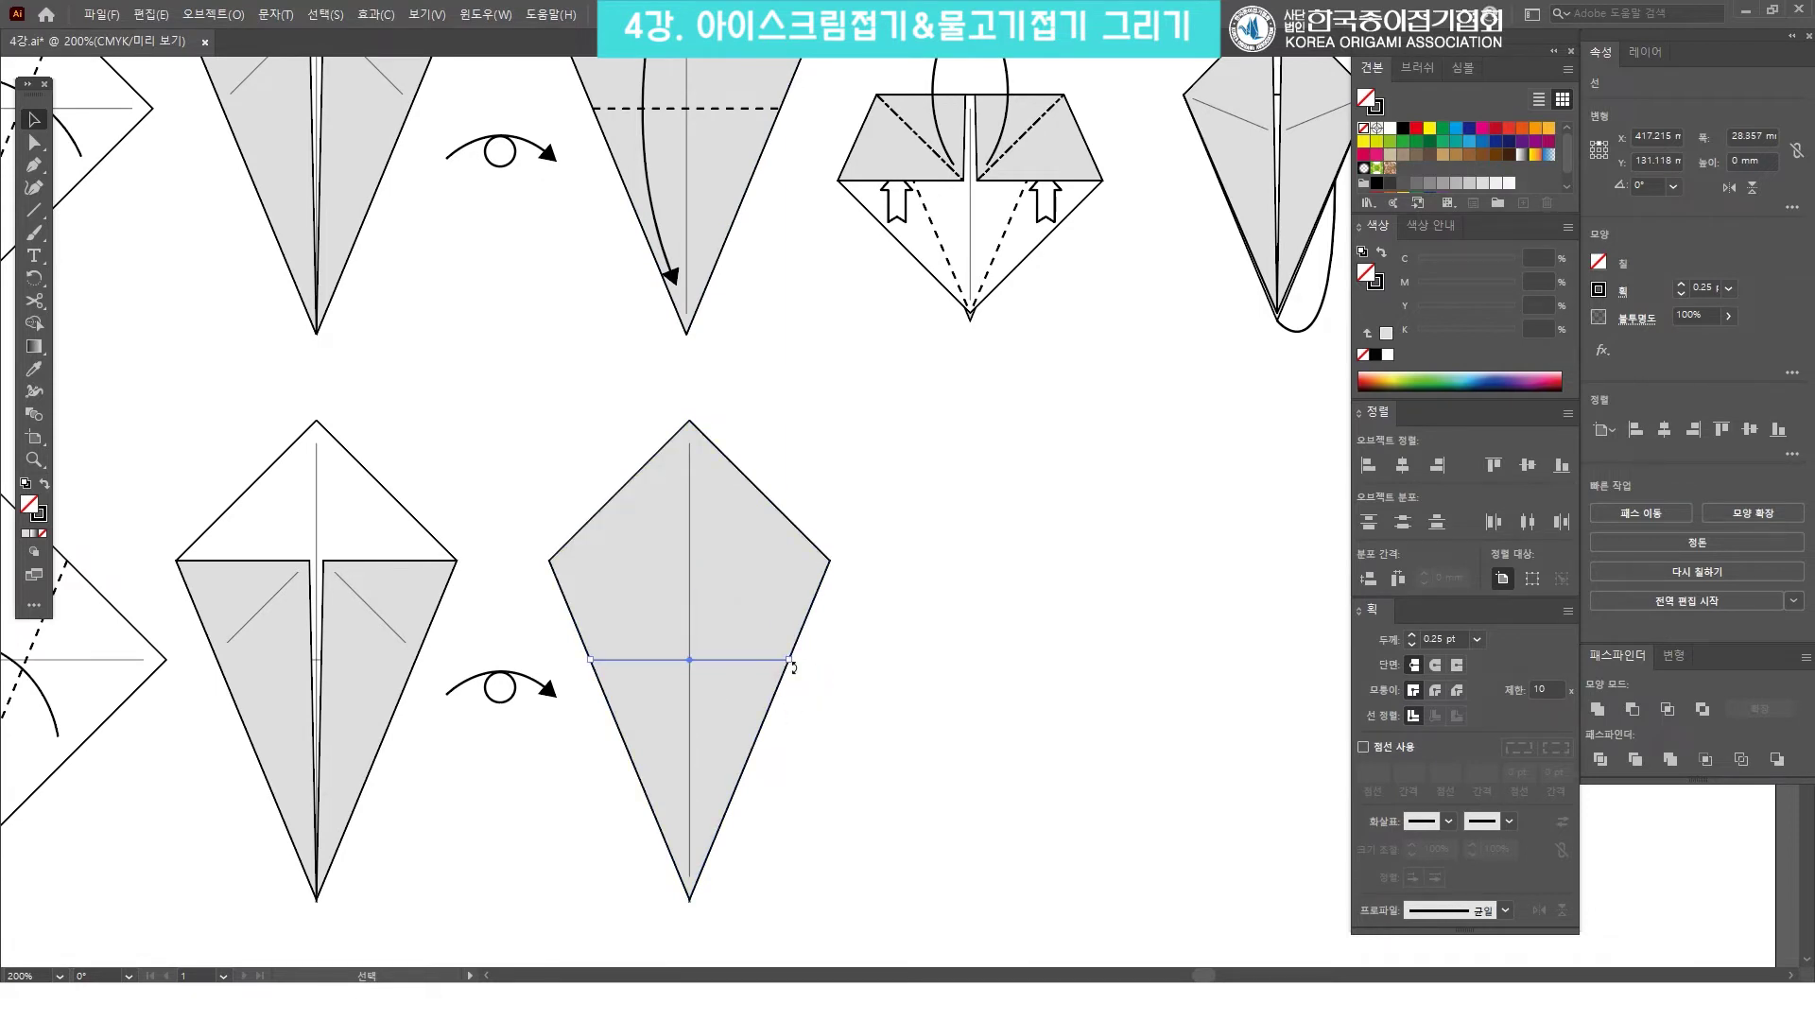
Set the horizontal crease line's stroke to 0.75 pt and make it a 3 pt dashed line.
{"action": "left_click", "coordinate": [1478, 640]}
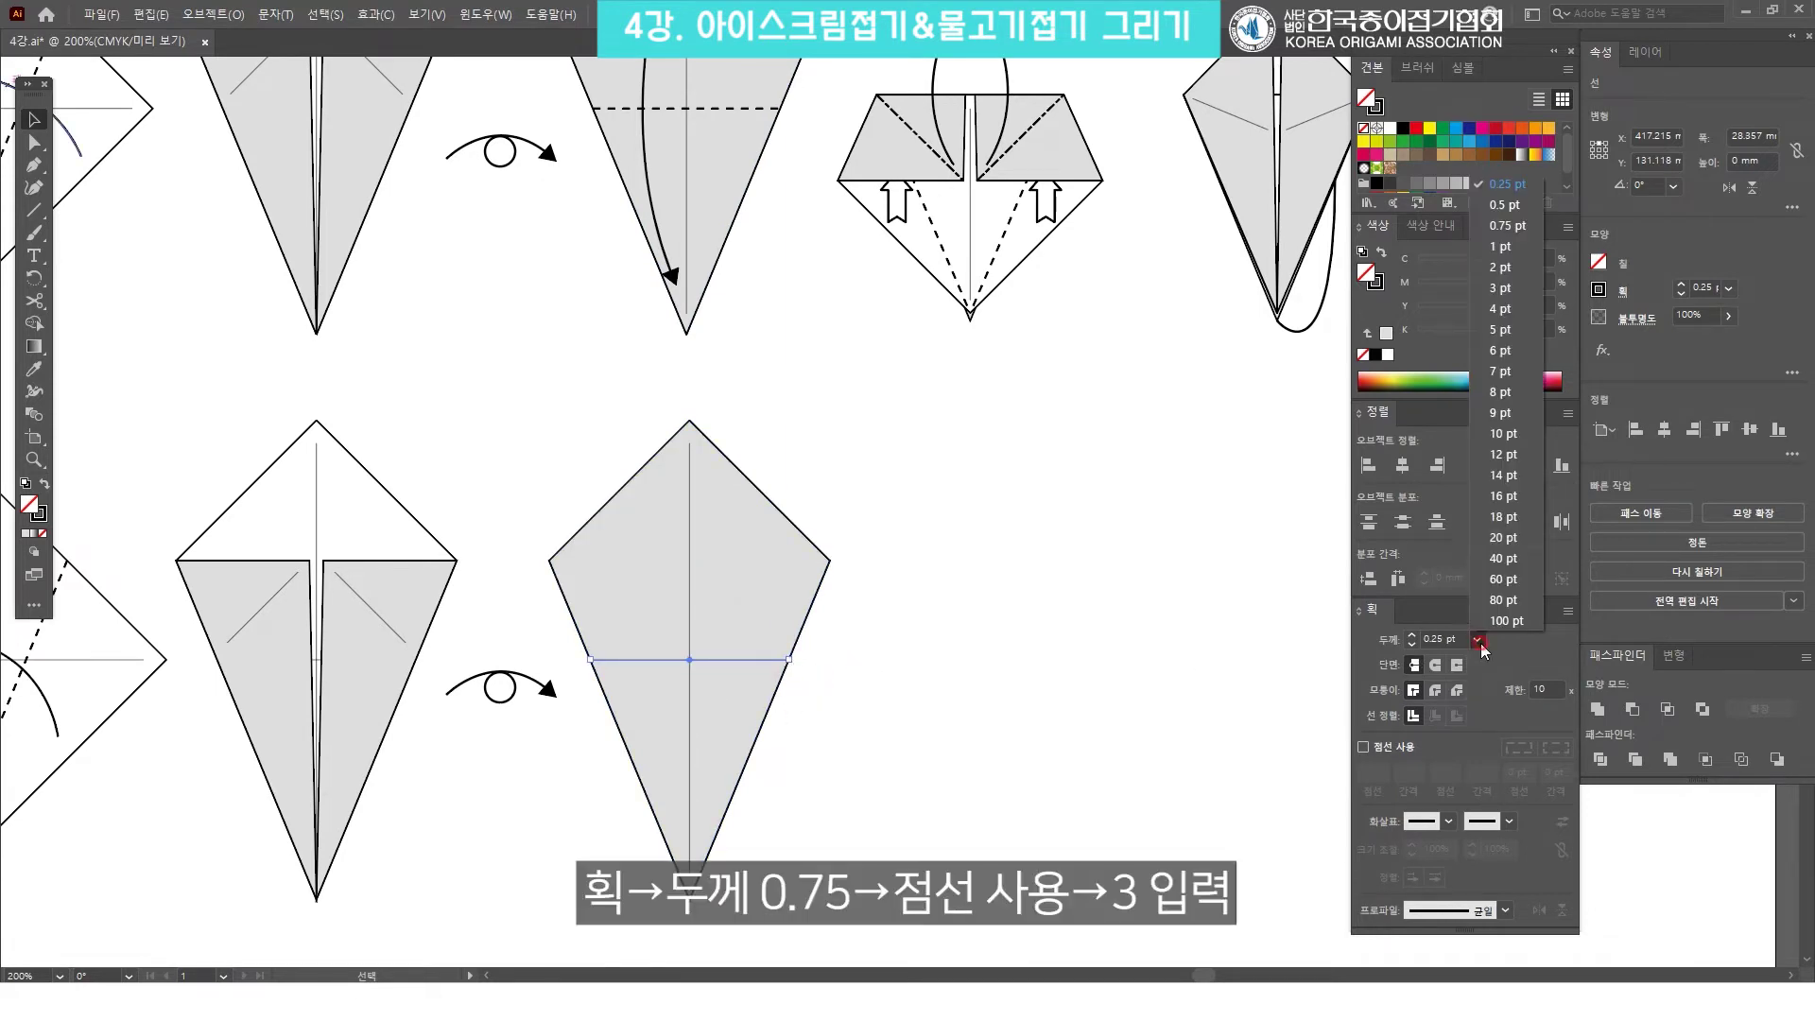
{"action": "left_click", "coordinate": [1523, 229]}
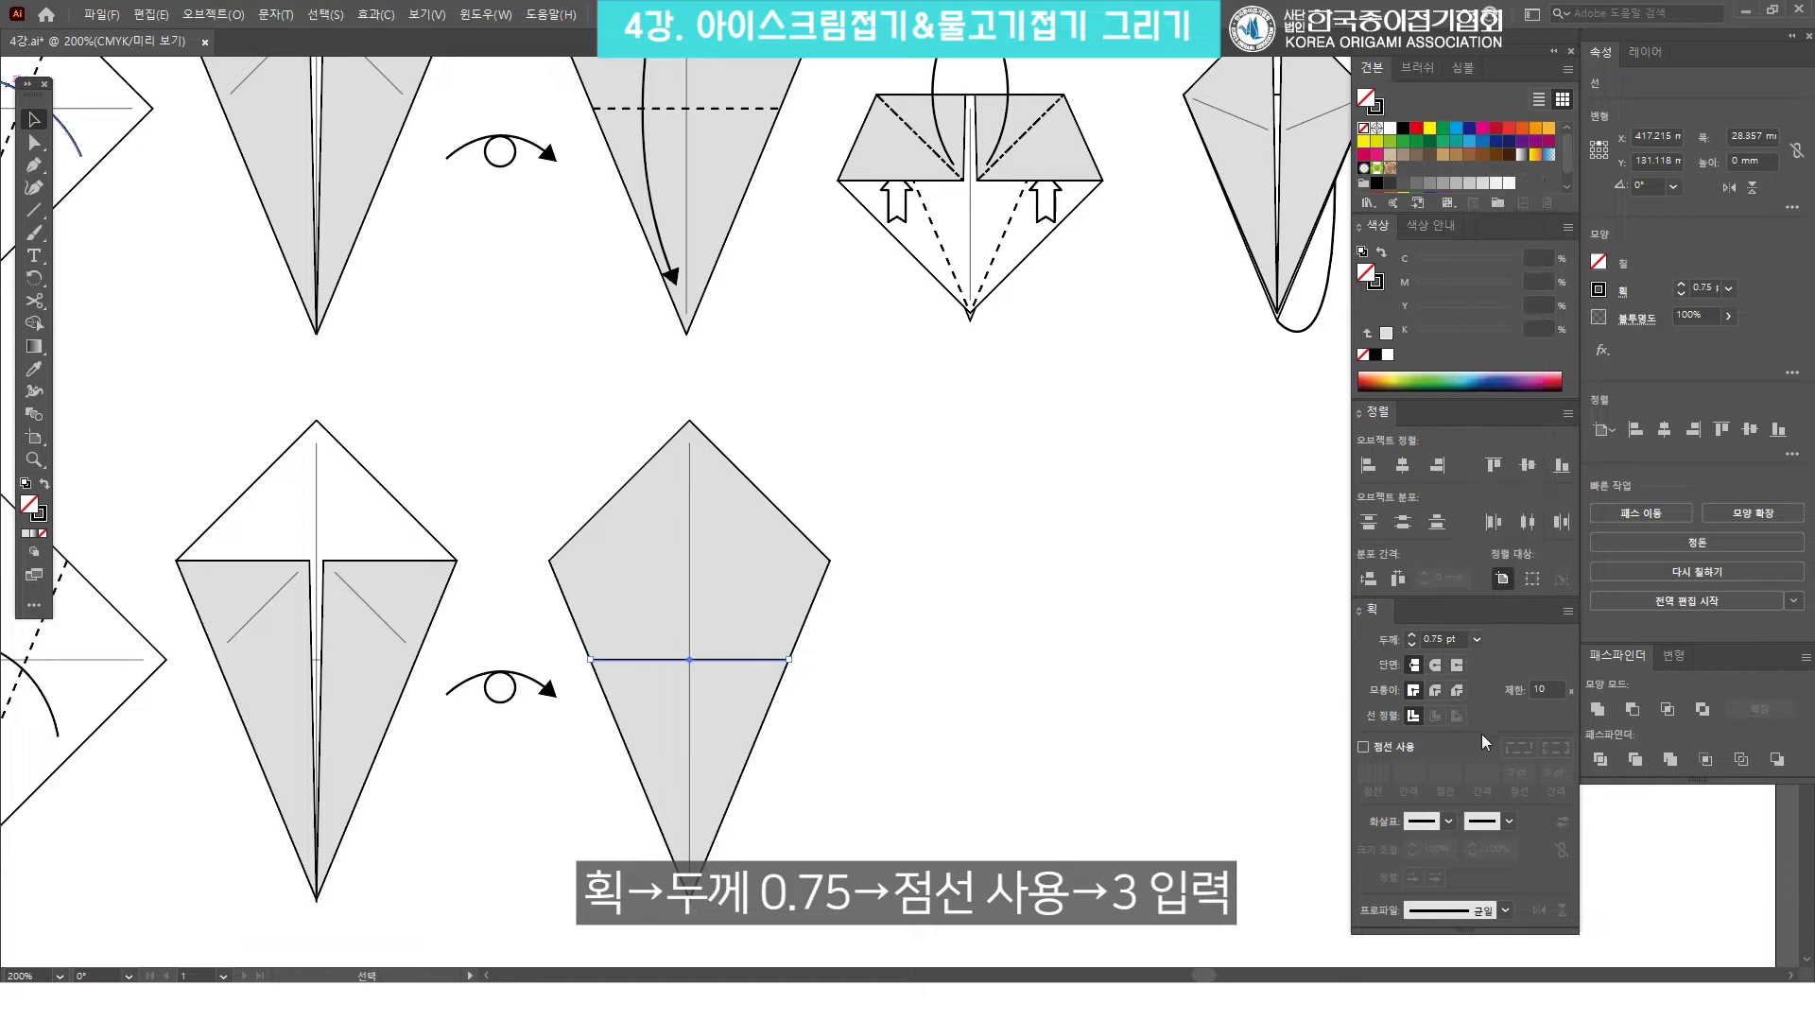
{"action": "left_click", "coordinate": [1370, 746]}
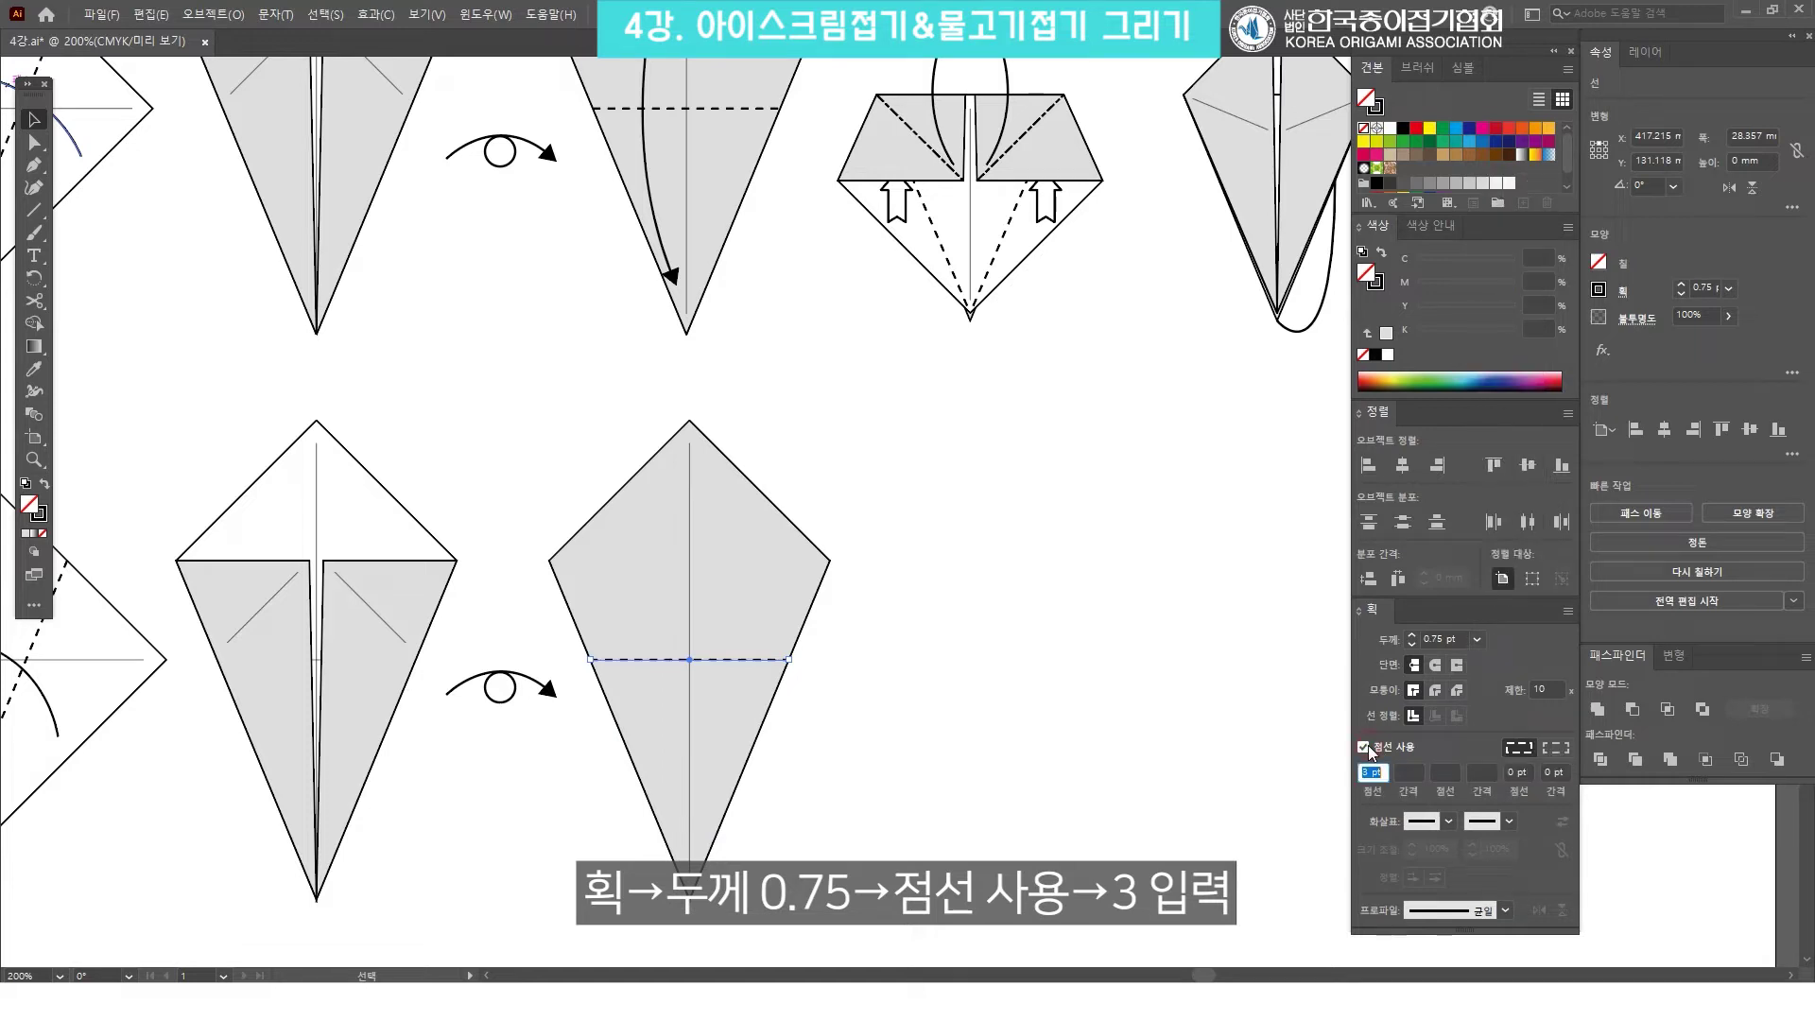
{"action": "left_click", "coordinate": [946, 549]}
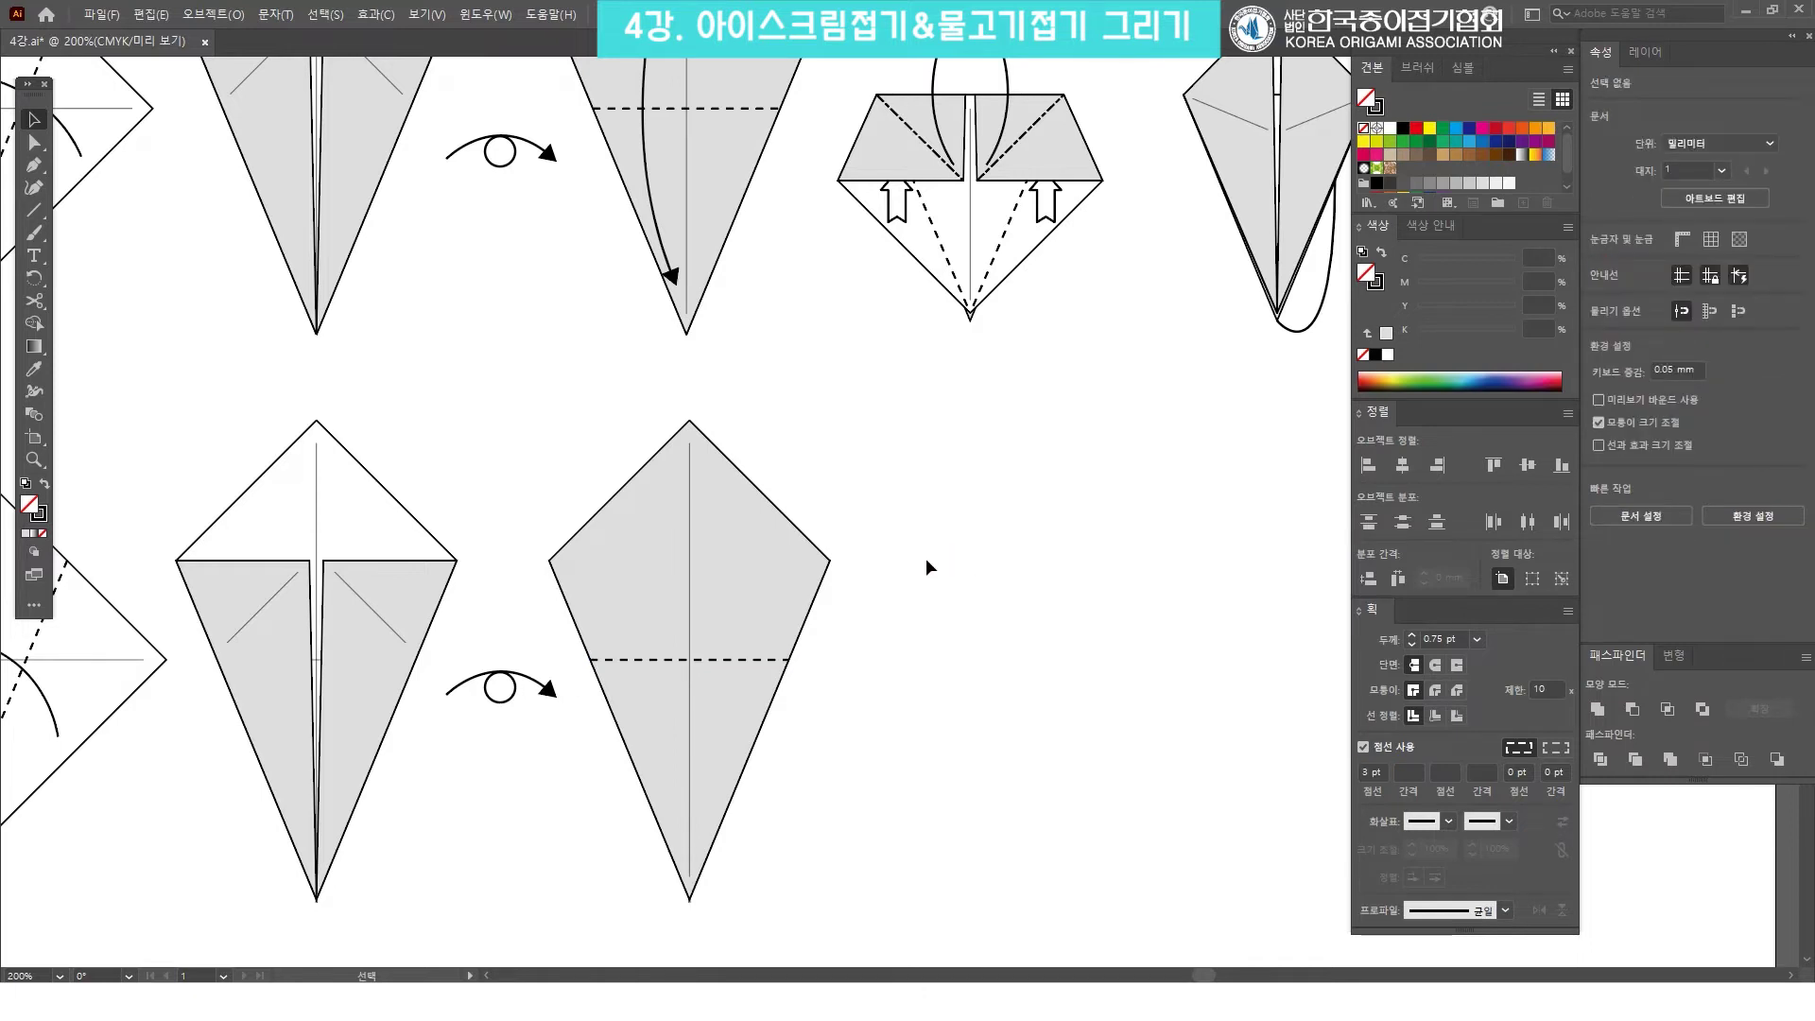
Draw a curve with the Pen tool from near the third kite's top corner, bowing left, to near its bottom tip.
{"action": "left_click_drag", "start_coordinate": [872, 639], "coordinate": [883, 612]}
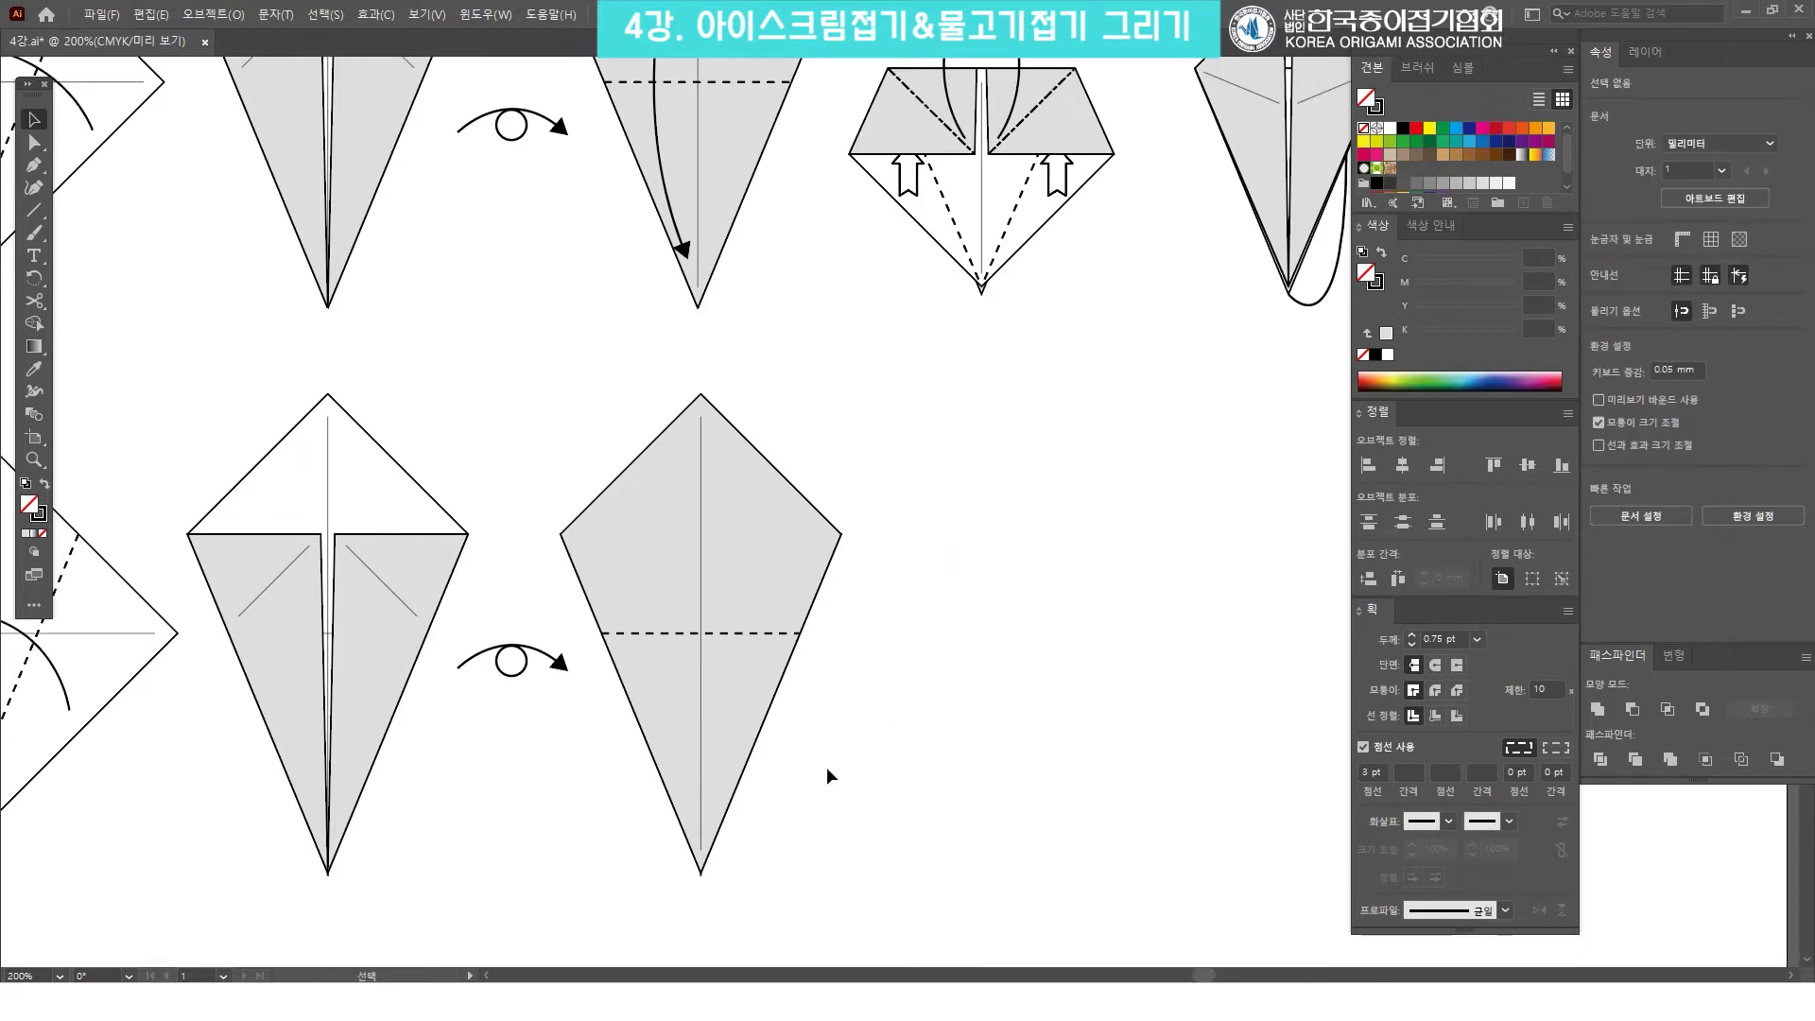
{"action": "scroll", "coordinate": [712, 277], "scroll_direction": "up", "scroll_amount": 5}
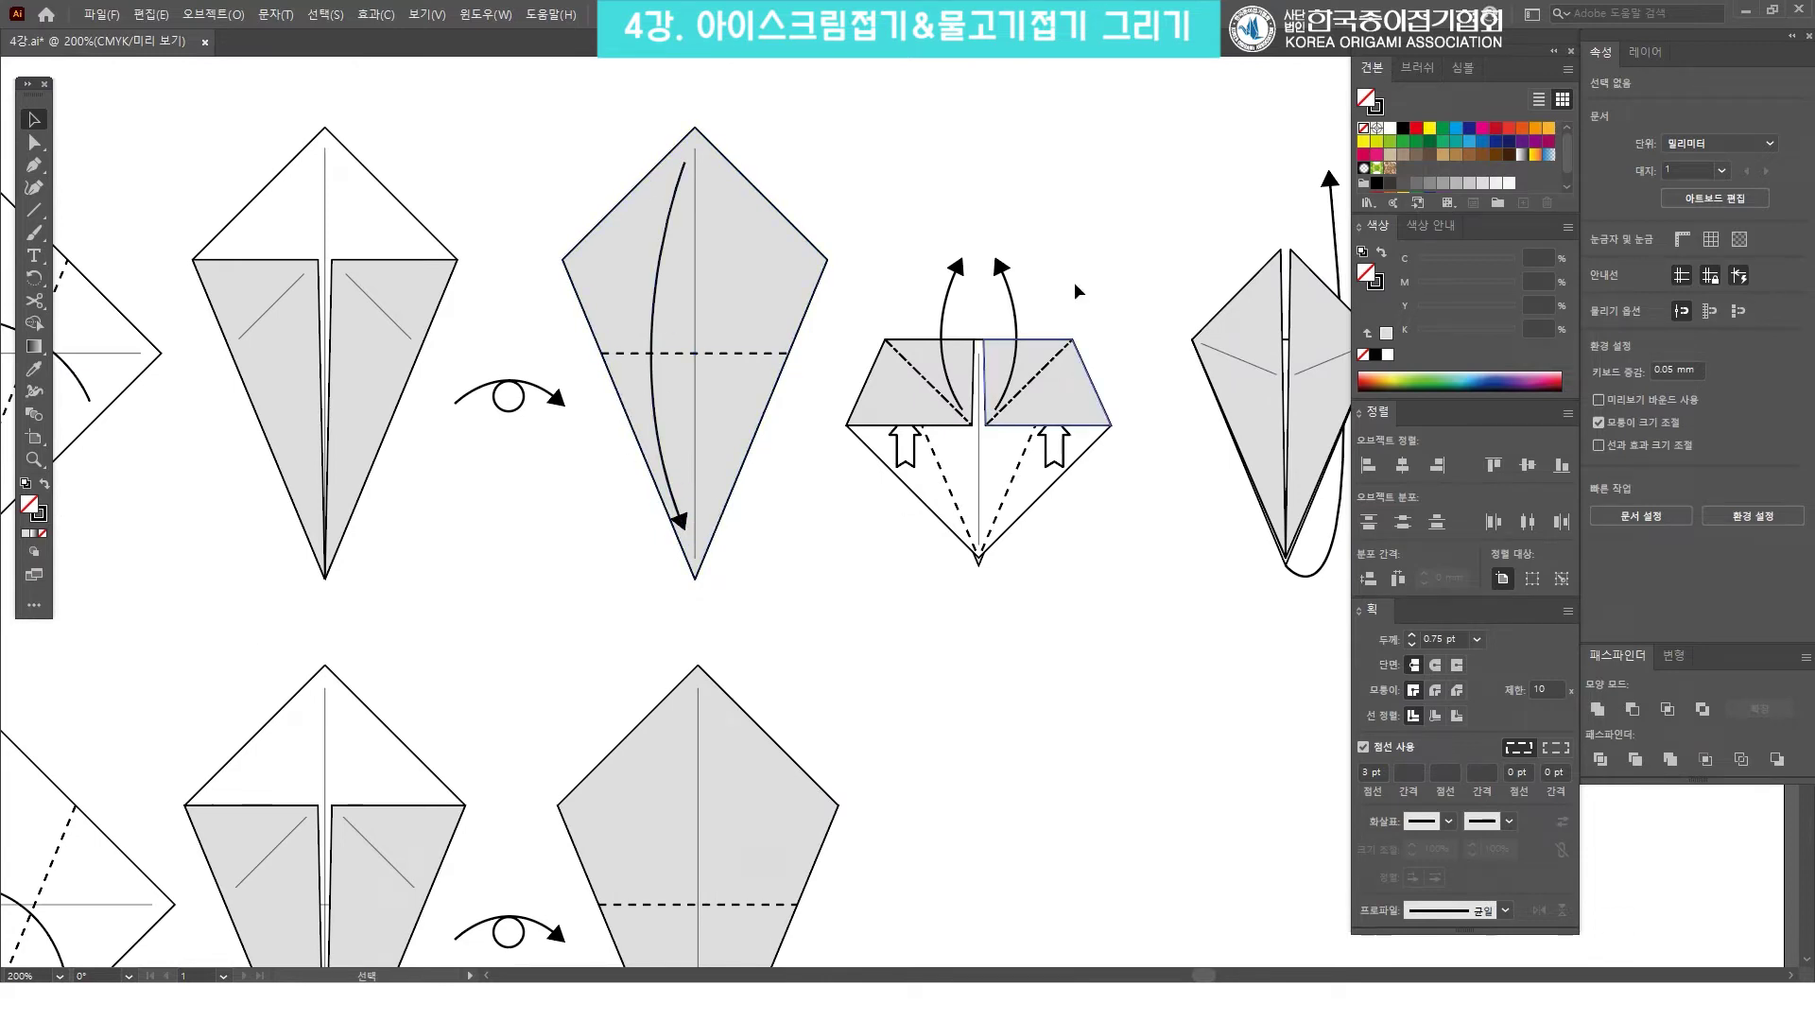
{"action": "left_click_drag", "start_coordinate": [759, 635], "coordinate": [797, 298]}
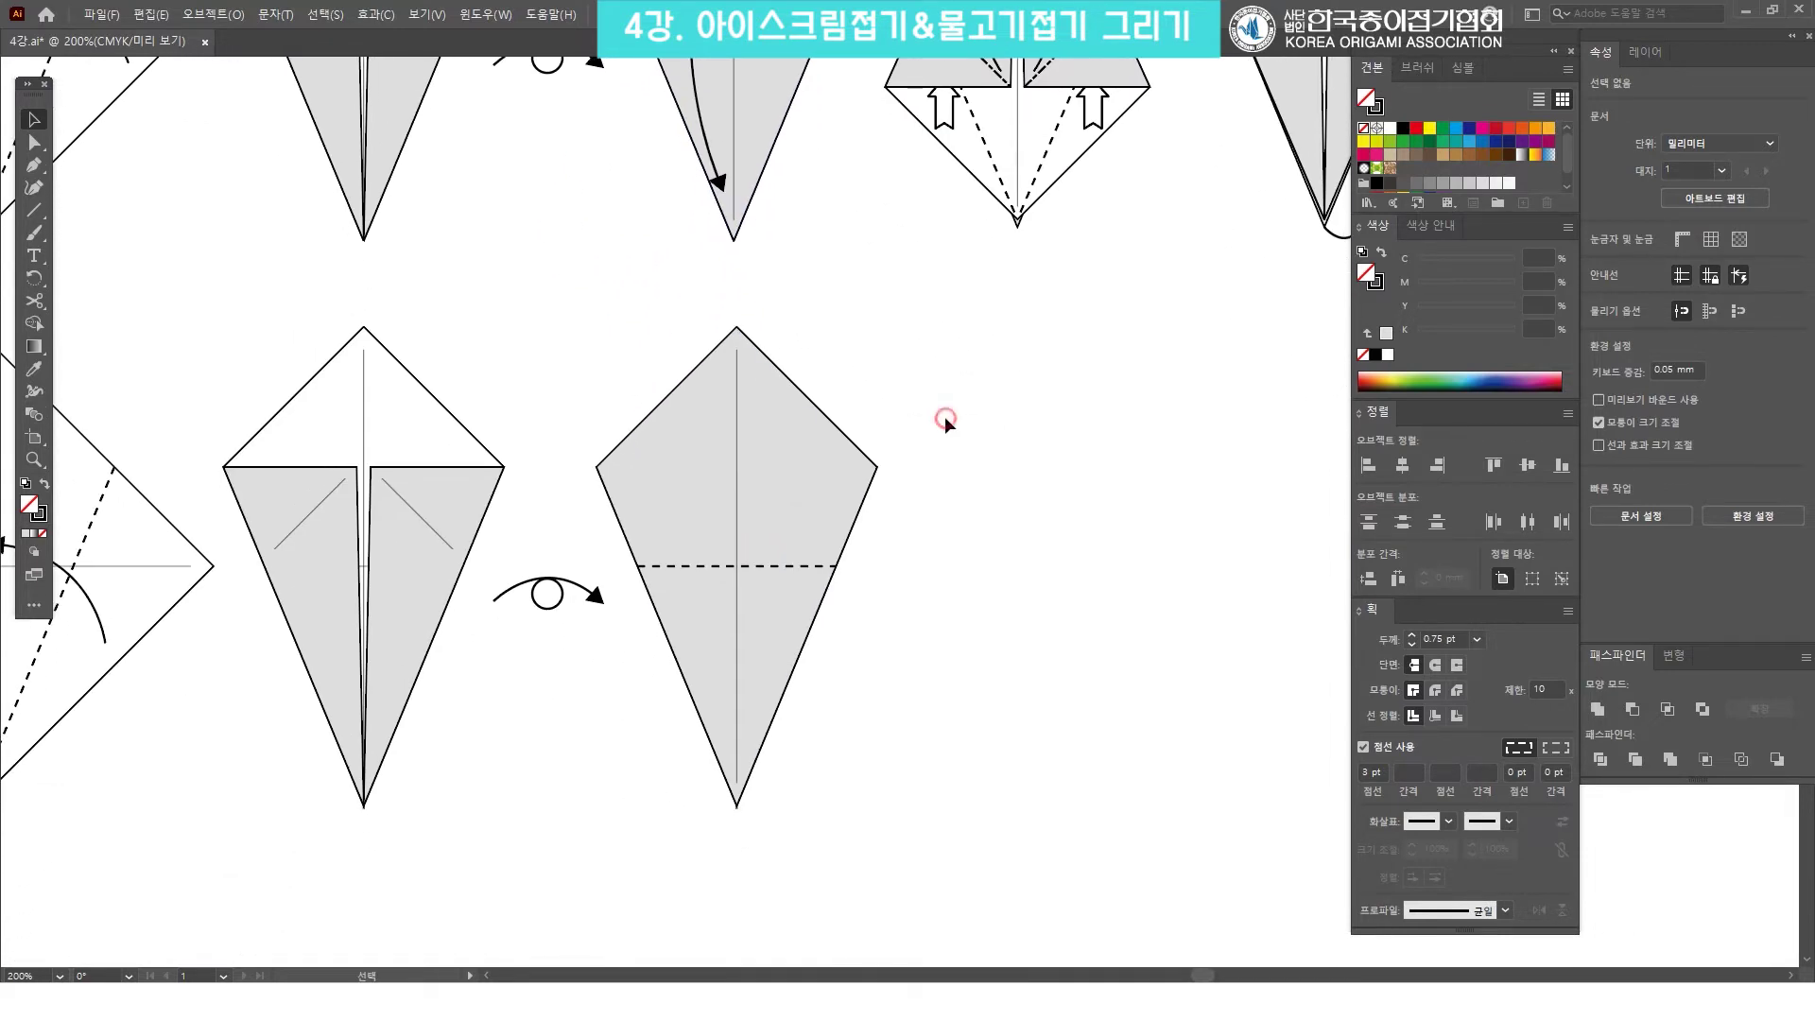
{"action": "left_click", "coordinate": [34, 164]}
{"action": "left_click", "coordinate": [724, 350]}
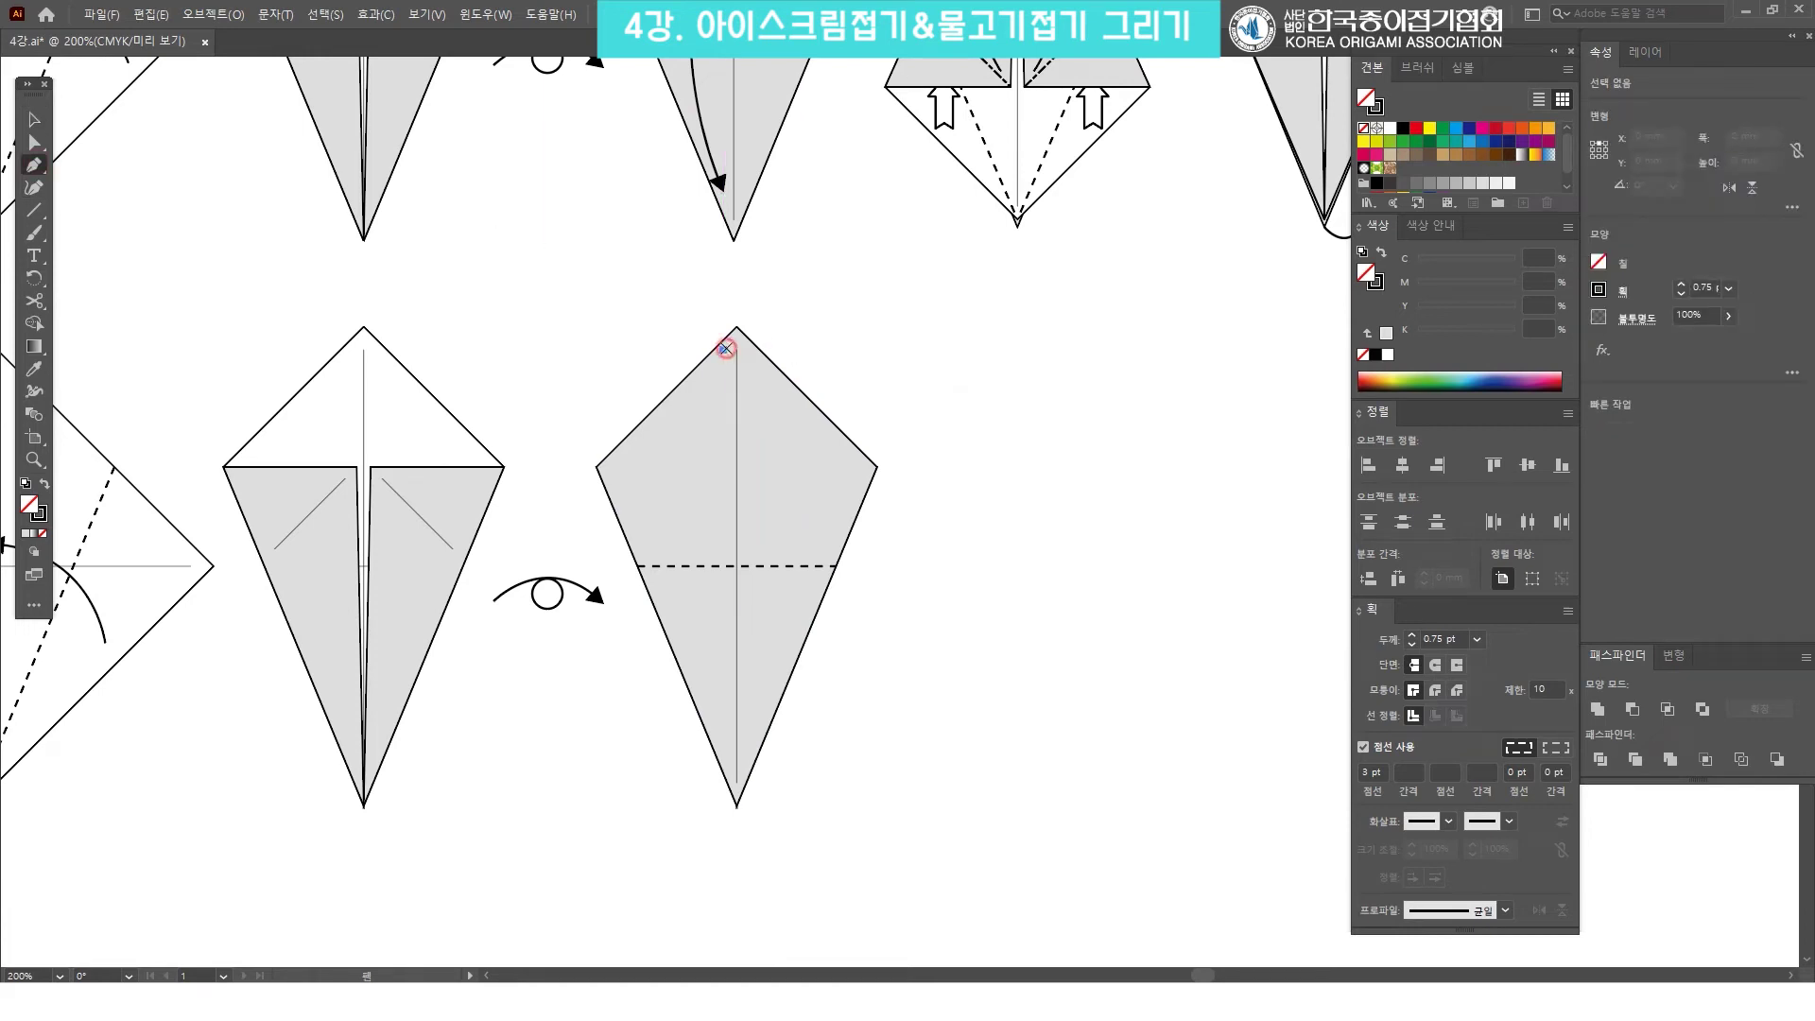
{"action": "left_click_drag", "start_coordinate": [728, 759], "coordinate": [821, 956]}
Turn off the dashes on the curved line and add a solid arrowhead at its lower end.
{"action": "key", "text": "v"}
{"action": "left_click", "coordinate": [1365, 745]}
{"action": "left_click", "coordinate": [1509, 820]}
{"action": "left_click", "coordinate": [1427, 605]}
{"action": "left_click", "coordinate": [1115, 567]}
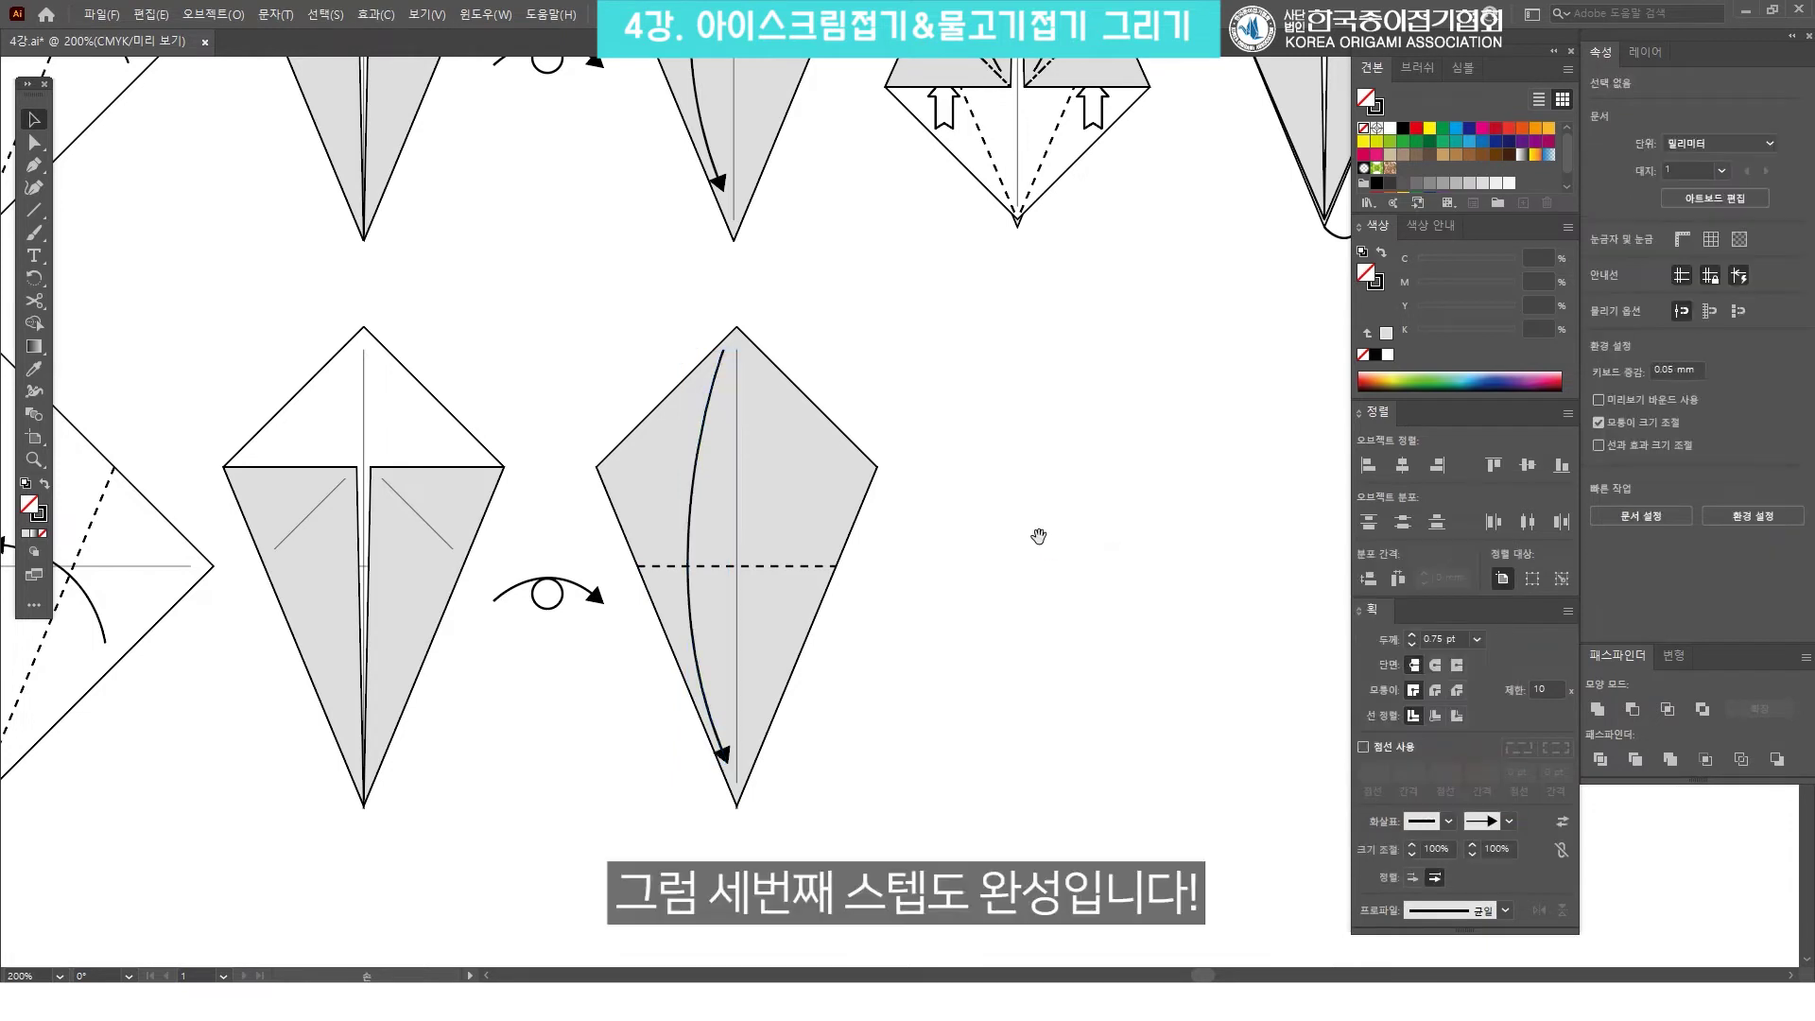
{"action": "left_click_drag", "start_coordinate": [1076, 508], "coordinate": [999, 563]}
{"action": "left_click_drag", "start_coordinate": [705, 440], "coordinate": [744, 488]}
{"action": "scroll", "coordinate": [831, 661], "scroll_direction": "down", "scroll_amount": 2}
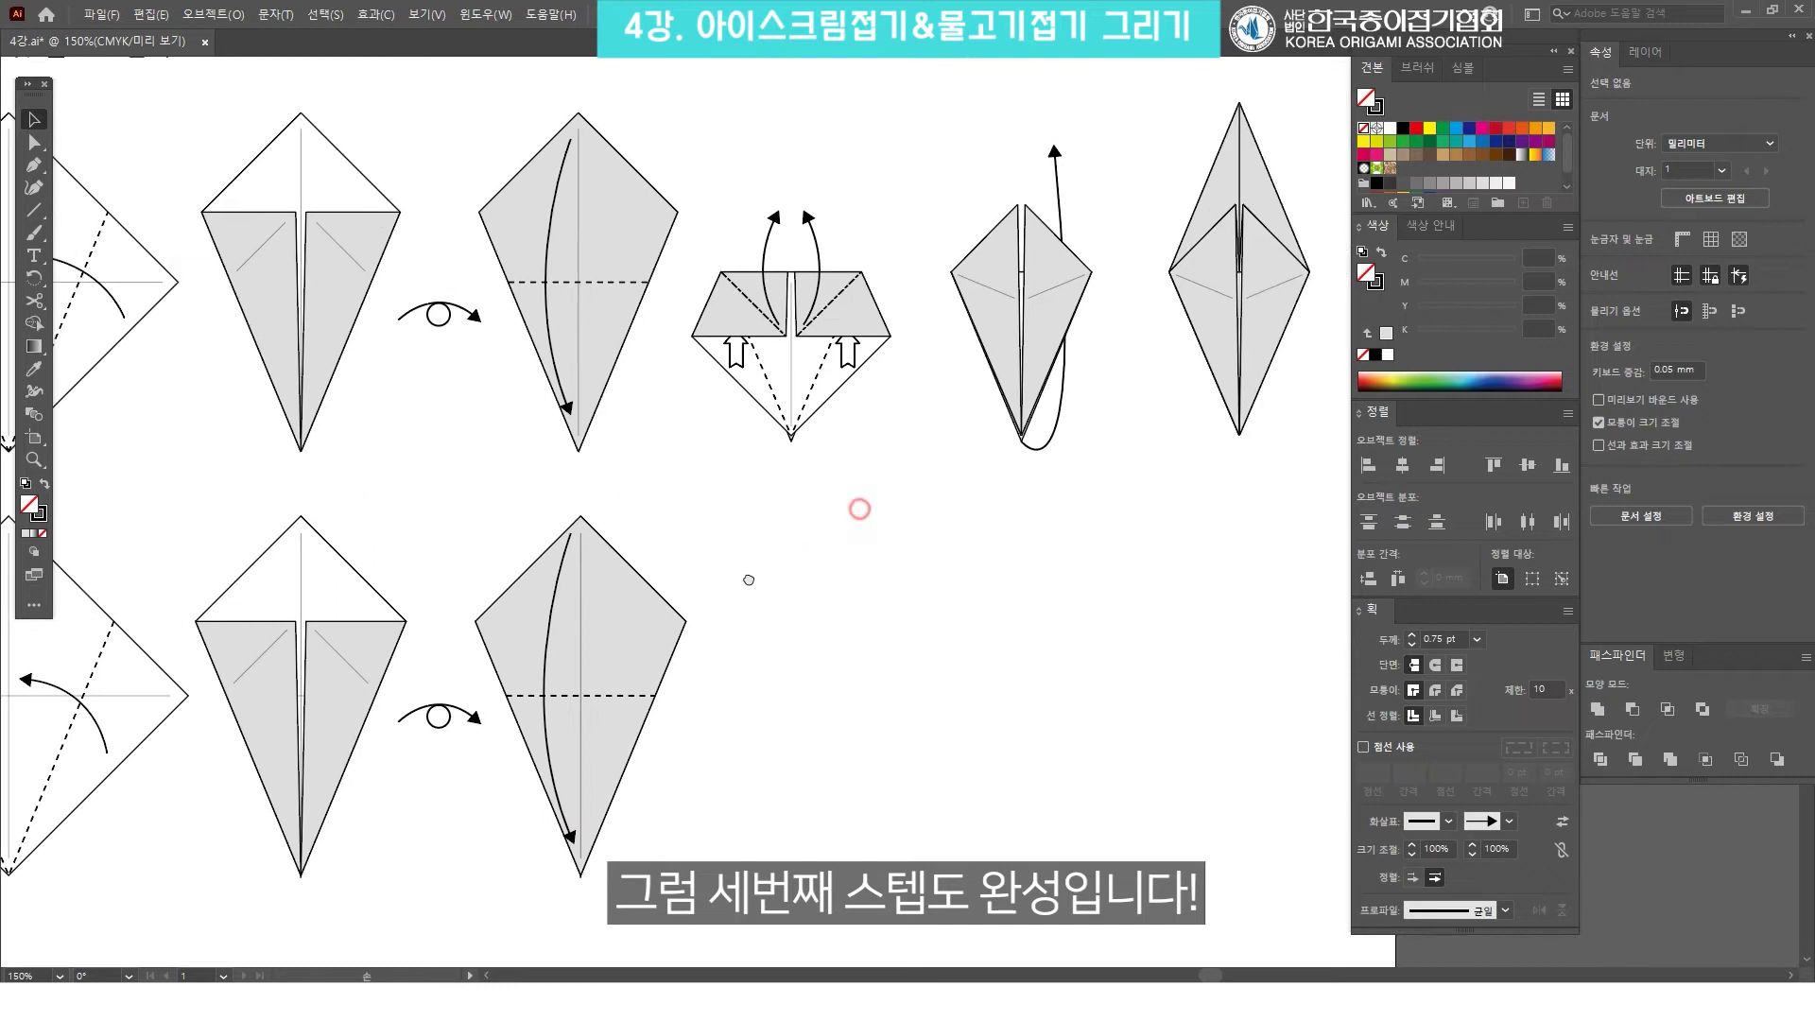
{"action": "left_click_drag", "start_coordinate": [643, 899], "coordinate": [502, 531]}
{"action": "left_click", "coordinate": [890, 463]}
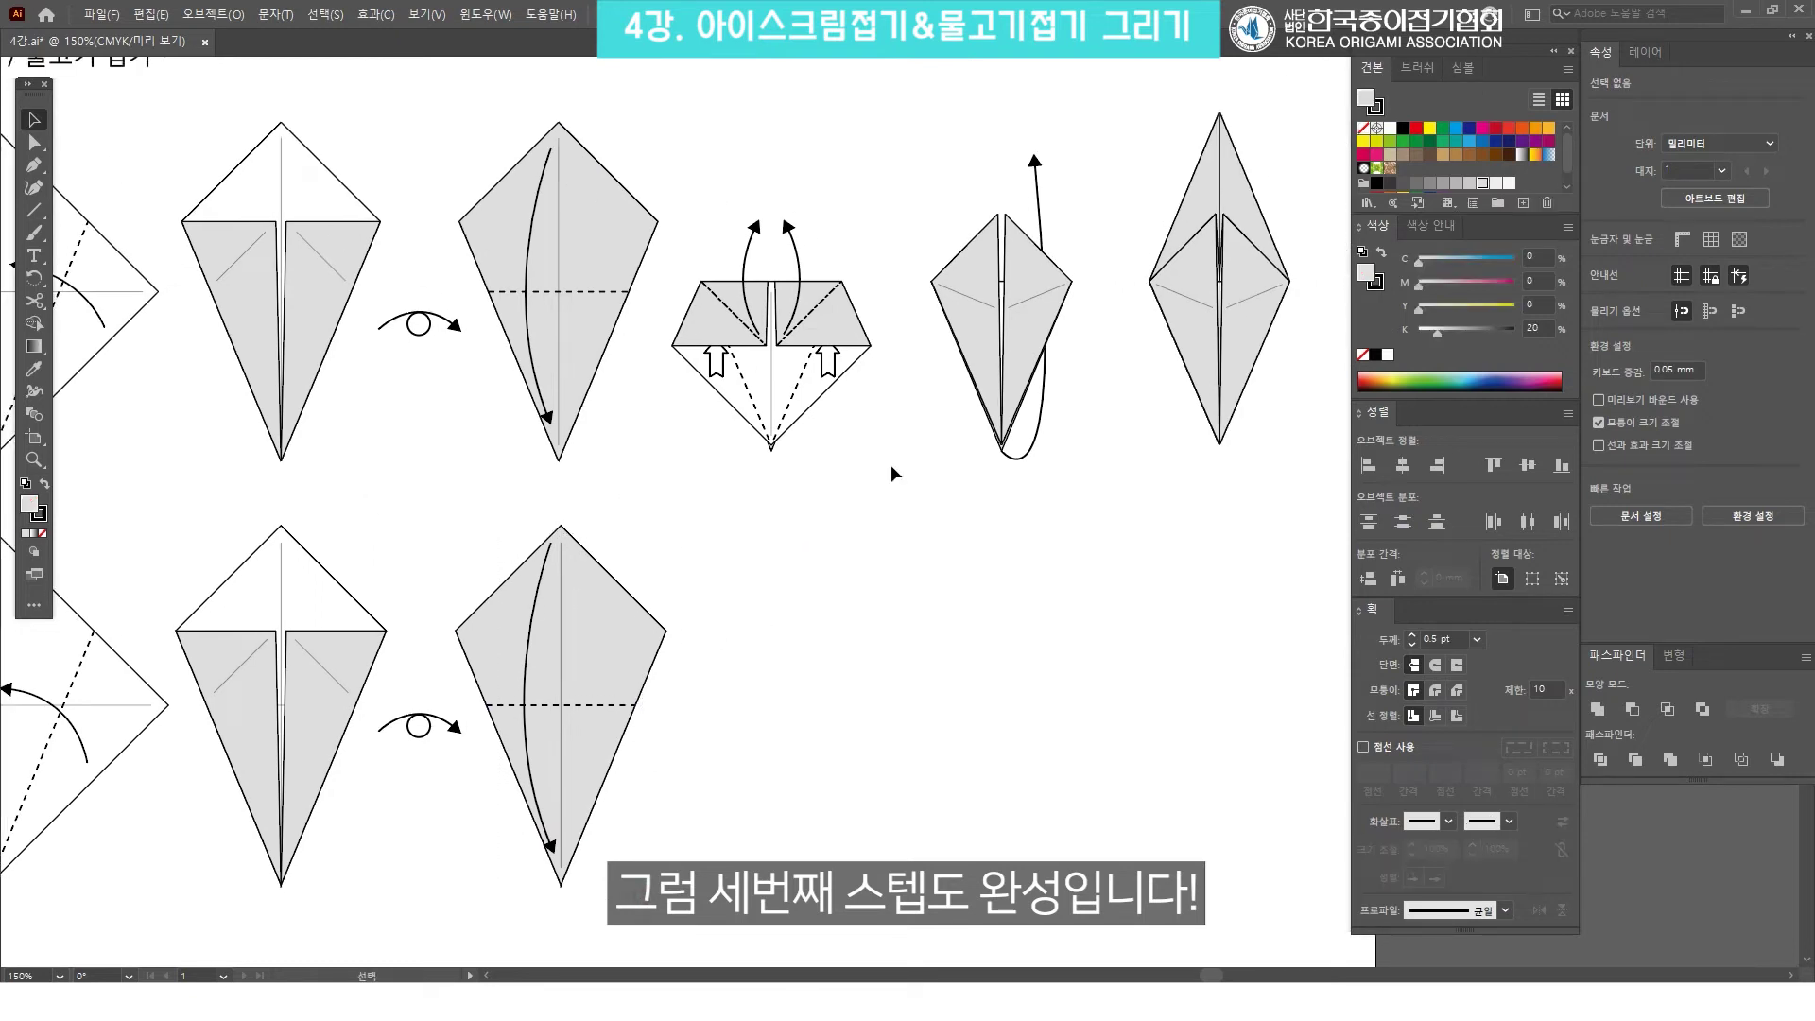
{"action": "left_click_drag", "start_coordinate": [855, 455], "coordinate": [697, 244]}
{"action": "left_click", "coordinate": [912, 474]}
{"action": "scroll", "coordinate": [911, 473], "scroll_direction": "down", "scroll_amount": 1}
{"action": "scroll", "coordinate": [911, 473], "scroll_direction": "right", "scroll_amount": 1}
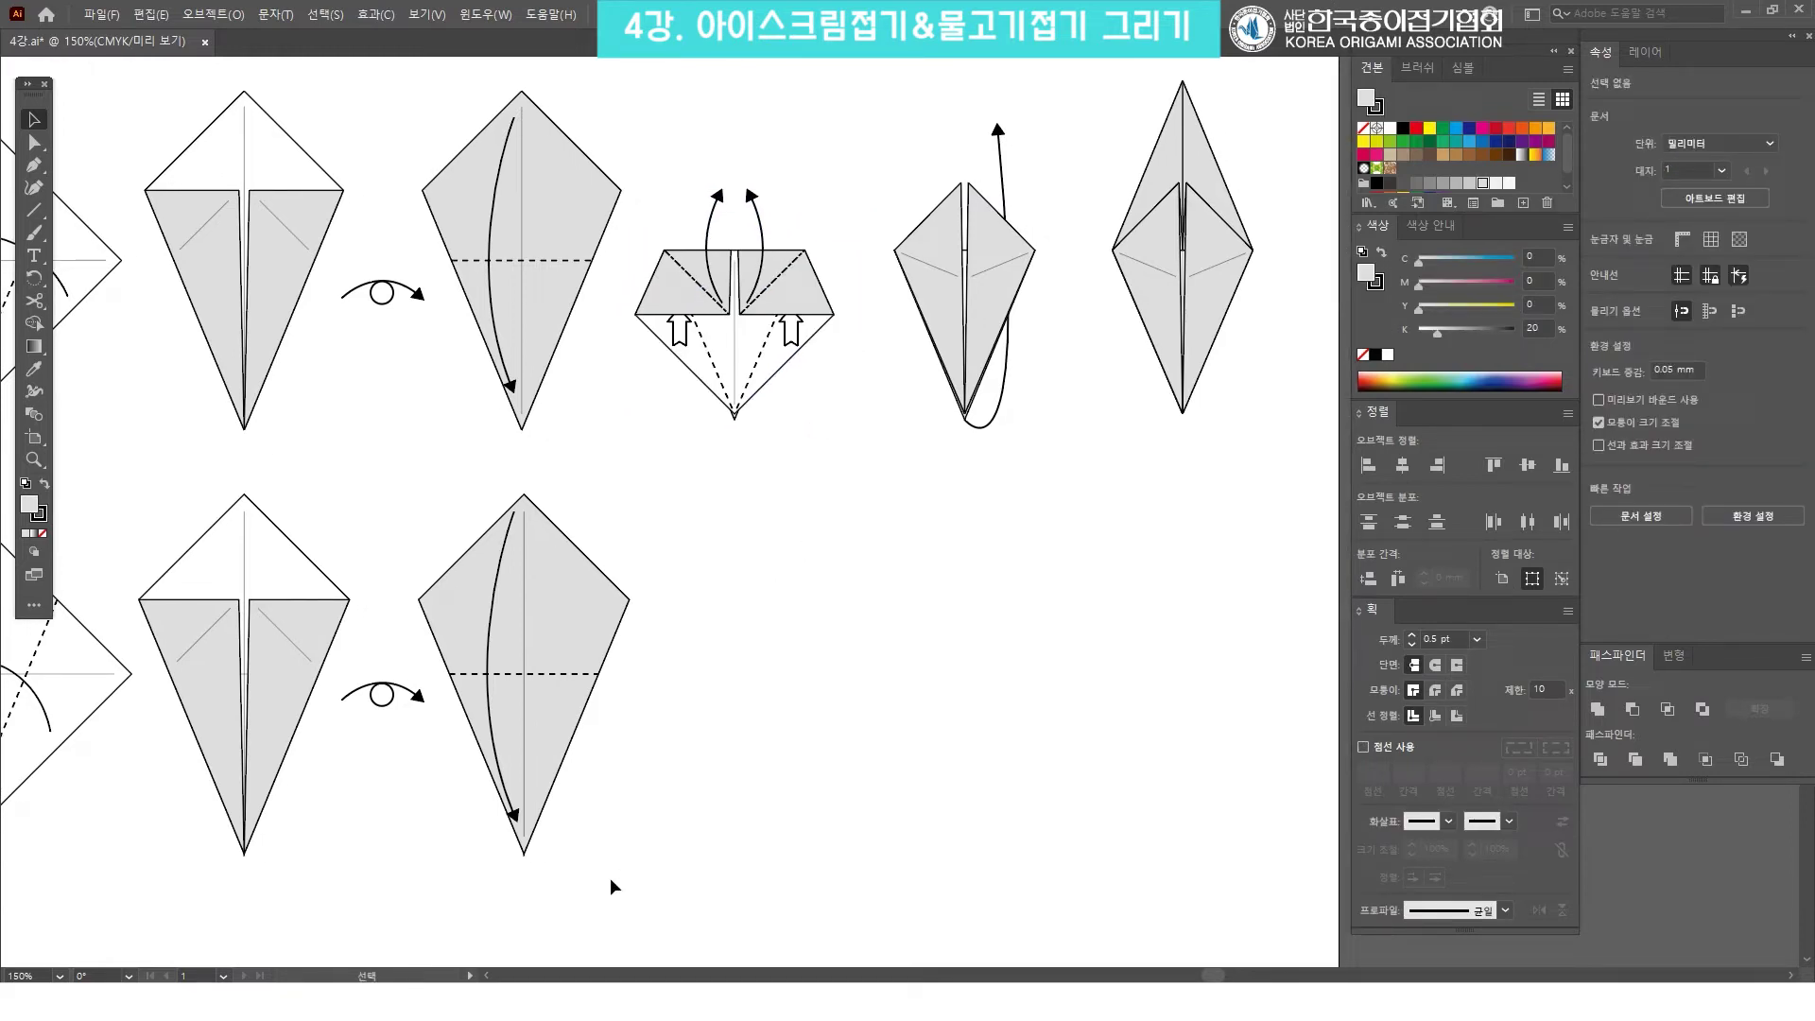
Duplicate the whole third kite figure with its fold line and arrow about 49 mm to the right.
{"action": "left_click_drag", "start_coordinate": [622, 866], "coordinate": [472, 470]}
{"action": "left_click_drag", "start_coordinate": [481, 599], "coordinate": [740, 619]}
{"action": "left_click", "coordinate": [1012, 519]}
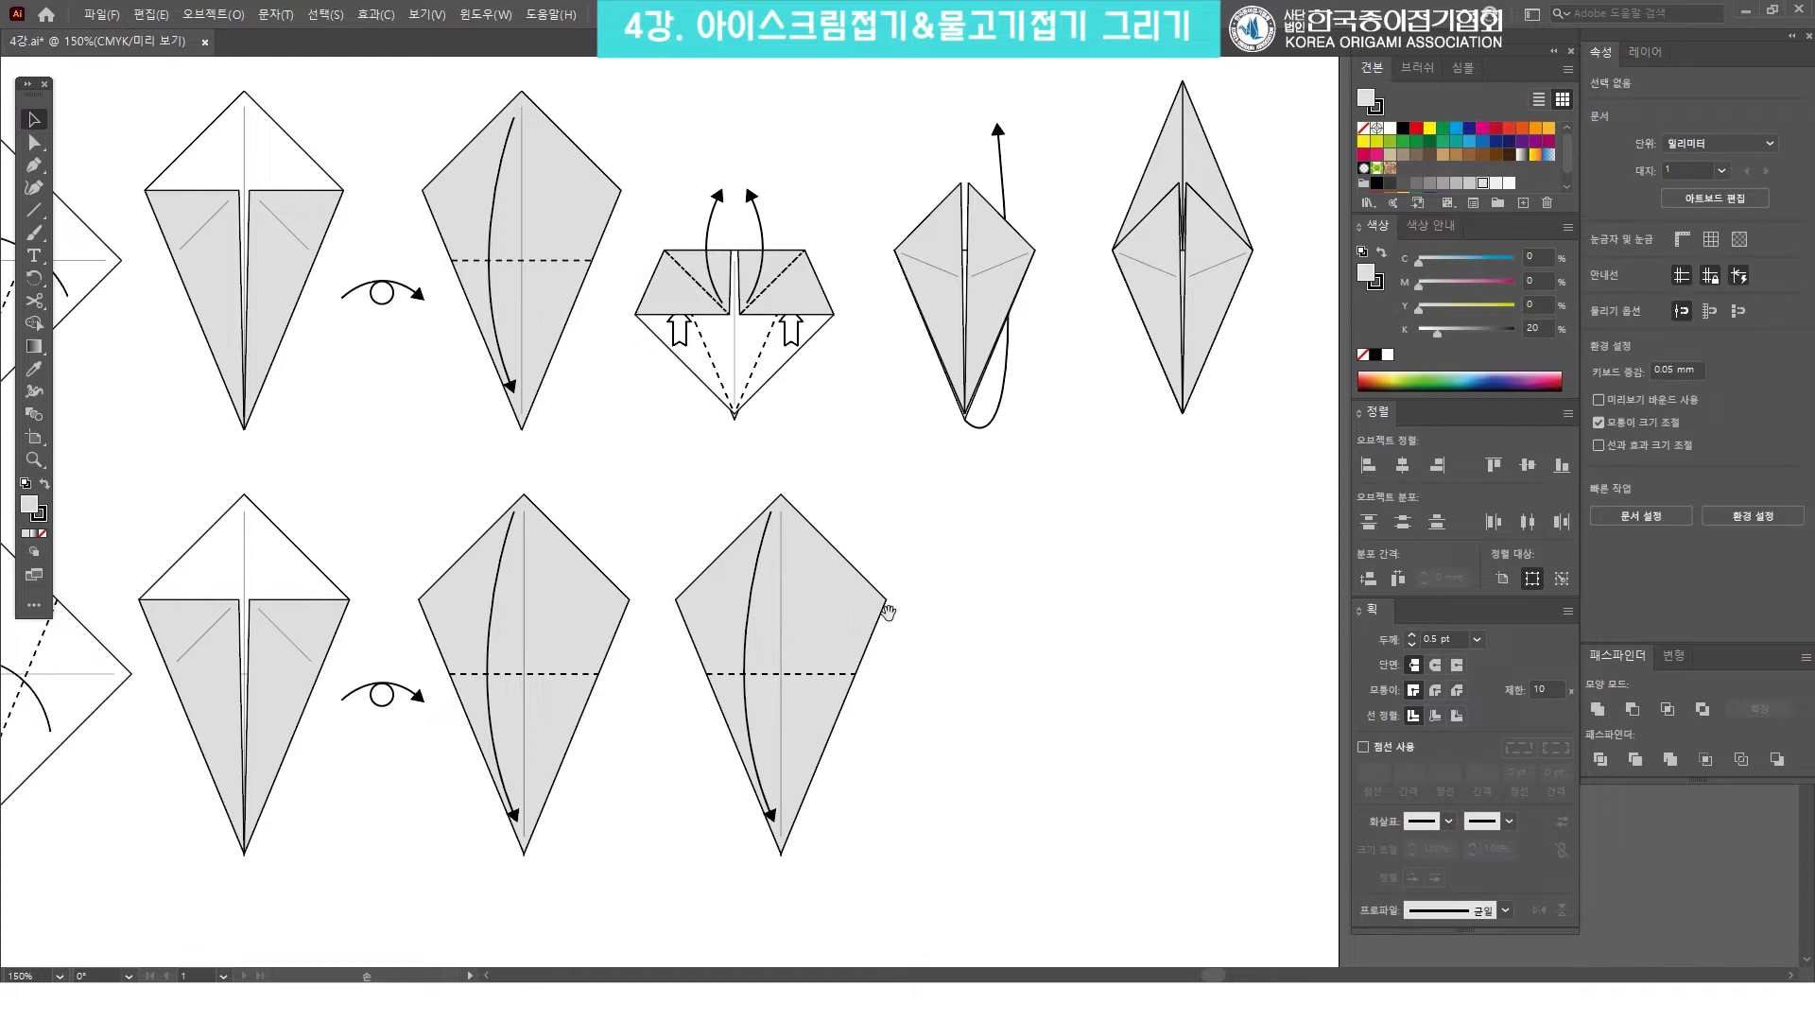
Delete the curved arrow from the new kite copy.
{"action": "scroll", "coordinate": [1049, 599], "scroll_direction": "down", "scroll_amount": 1}
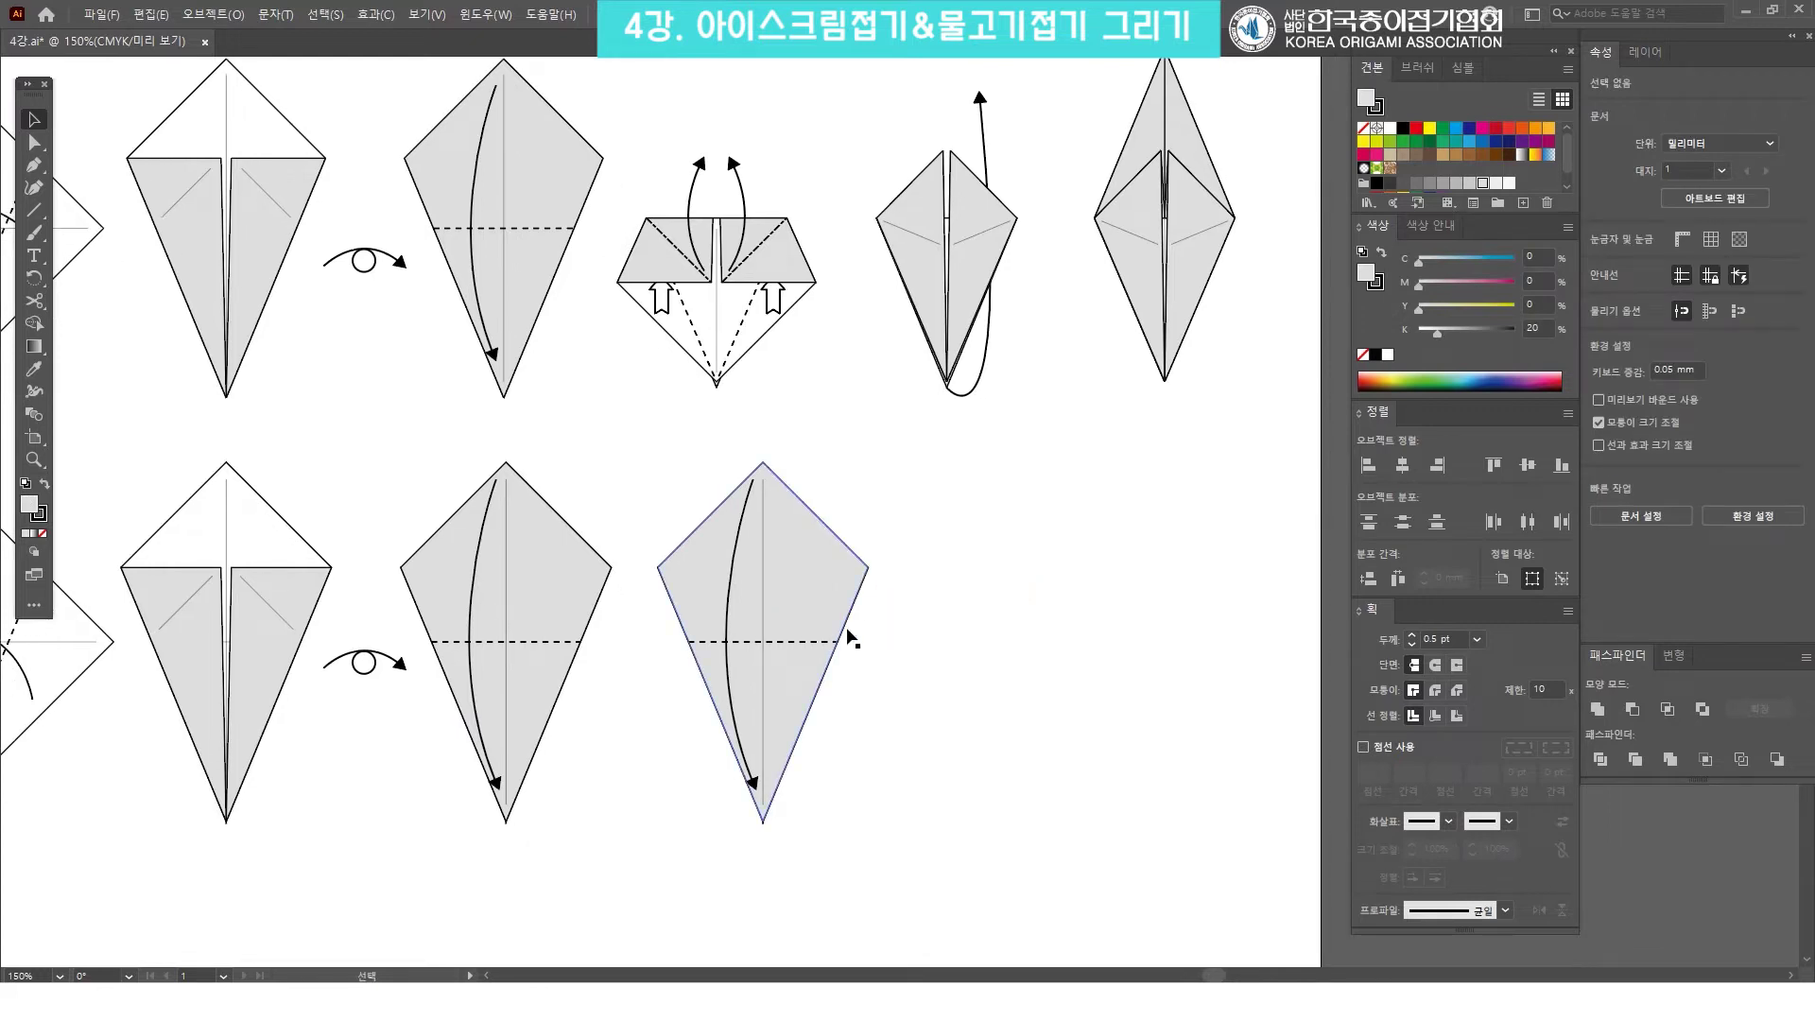
{"action": "scroll", "coordinate": [794, 690], "scroll_direction": "up", "scroll_amount": 1}
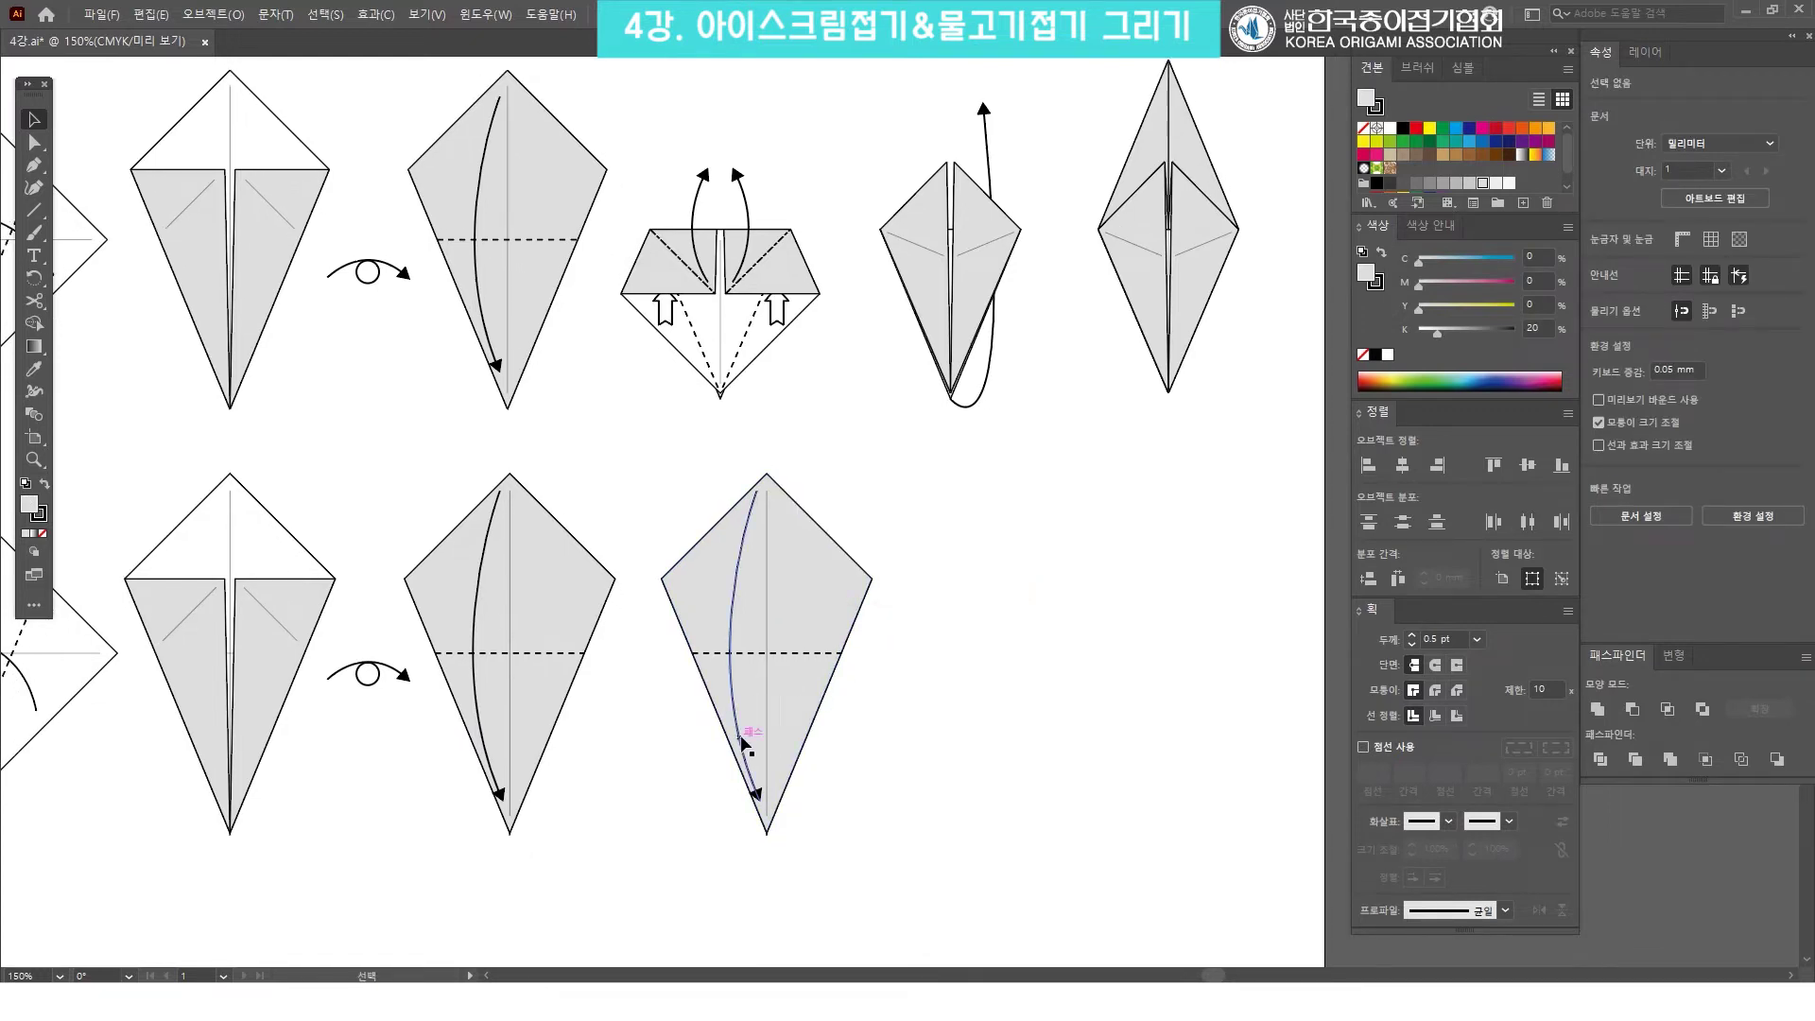
{"action": "left_click", "coordinate": [748, 750]}
{"action": "key", "text": "Delete"}
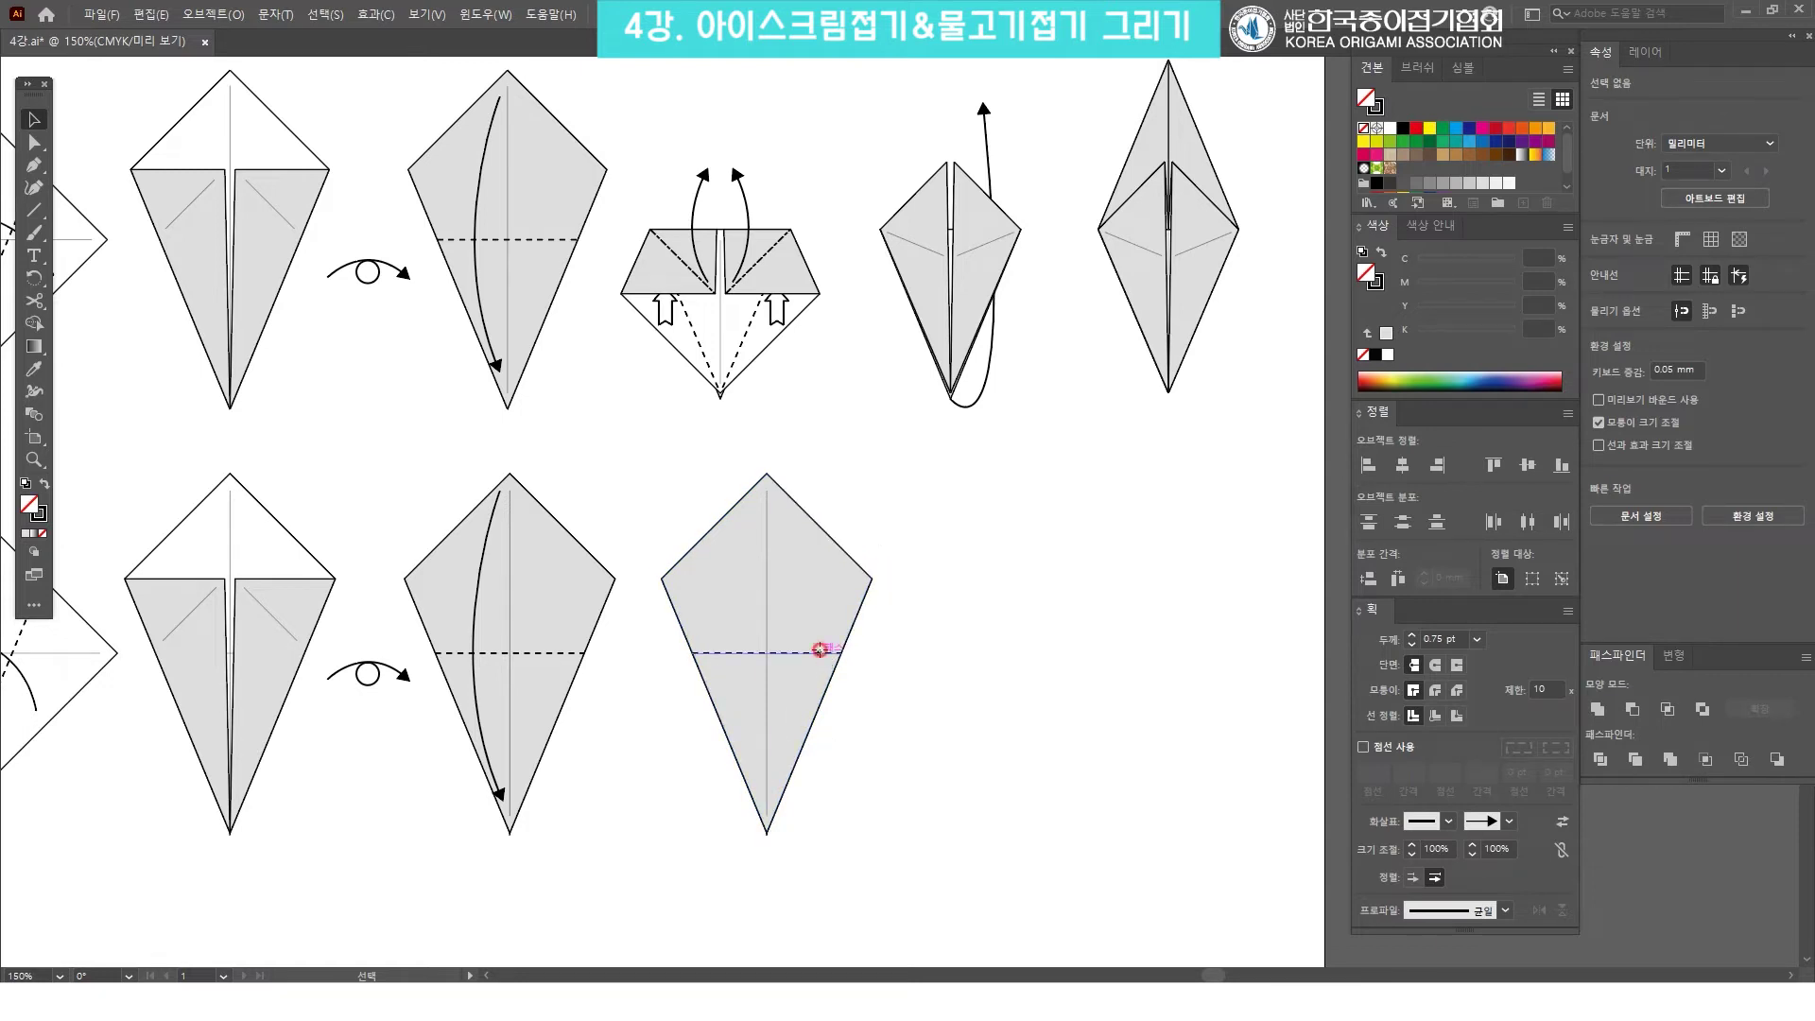
Extend the copy's dashed line symmetrically past both kite edges to about 40 mm wide.
{"action": "left_click", "coordinate": [822, 652]}
{"action": "left_click_drag", "start_coordinate": [841, 653], "coordinate": [871, 652]}
{"action": "left_click", "coordinate": [1056, 621]}
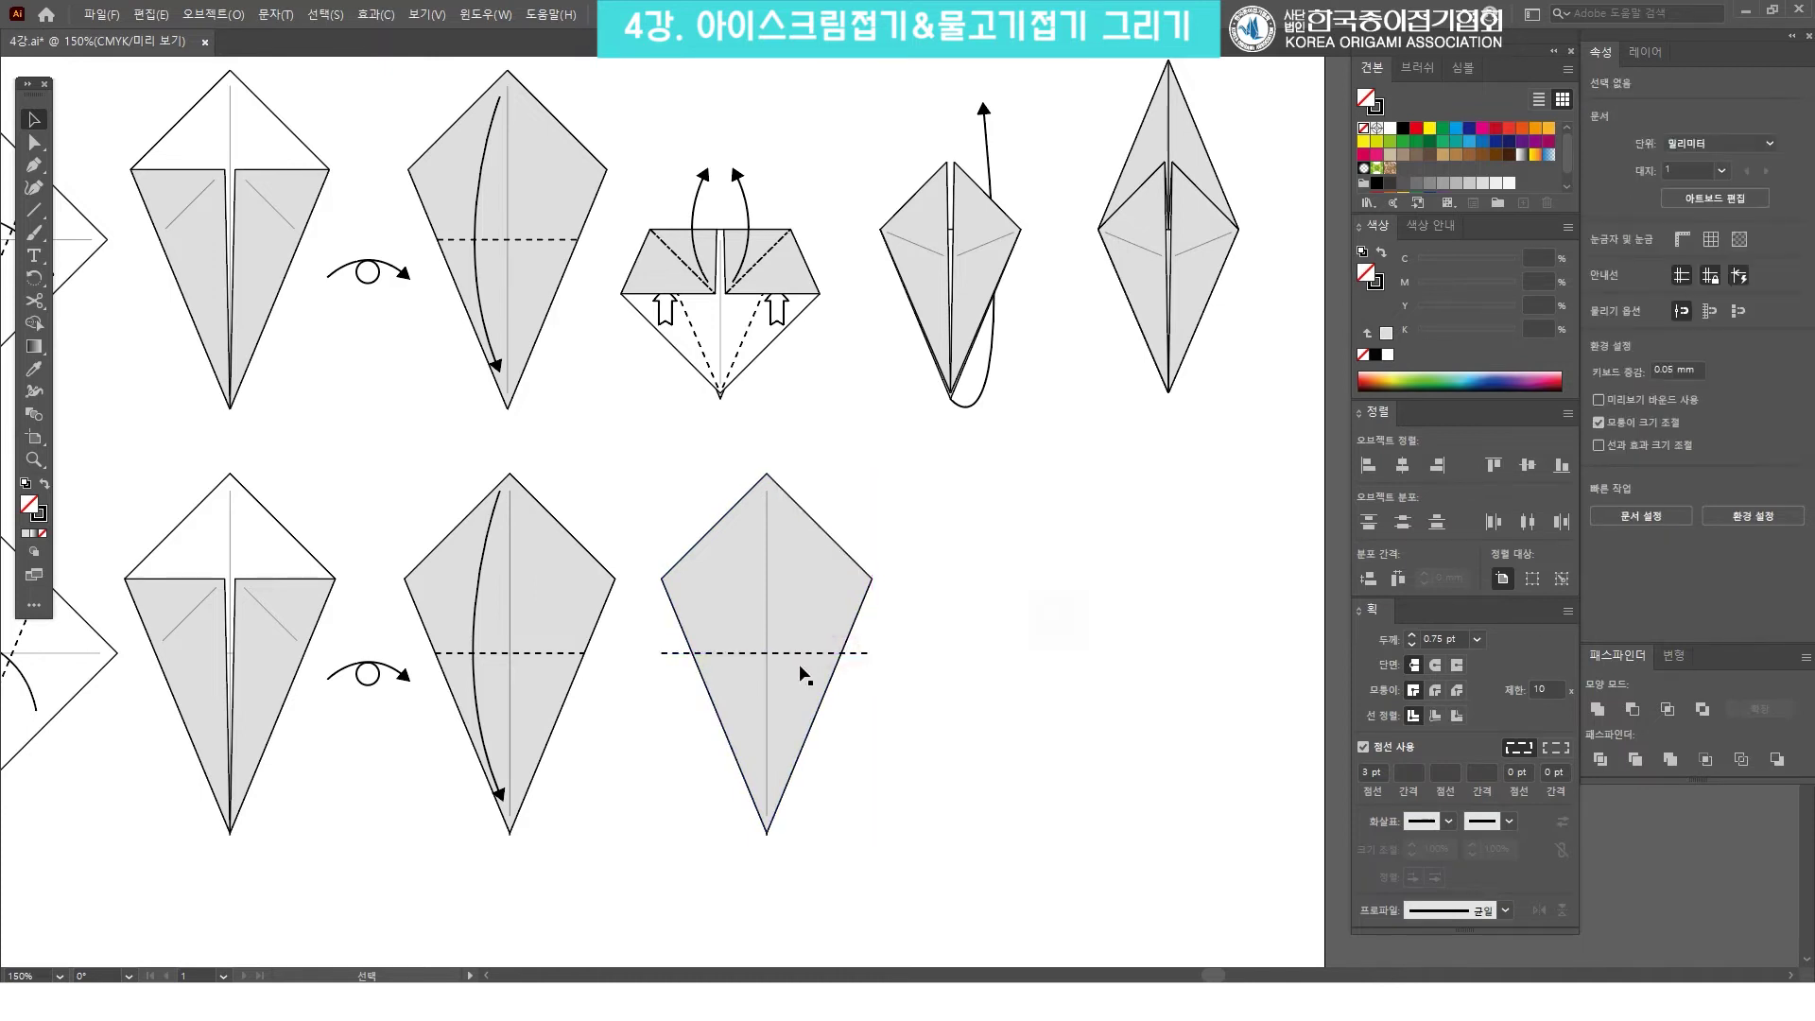
Divide the copied kite along the dashed line with Pathfinder Divide, ungroup the pieces, and undo any trial move.
{"action": "left_click", "coordinate": [840, 652]}
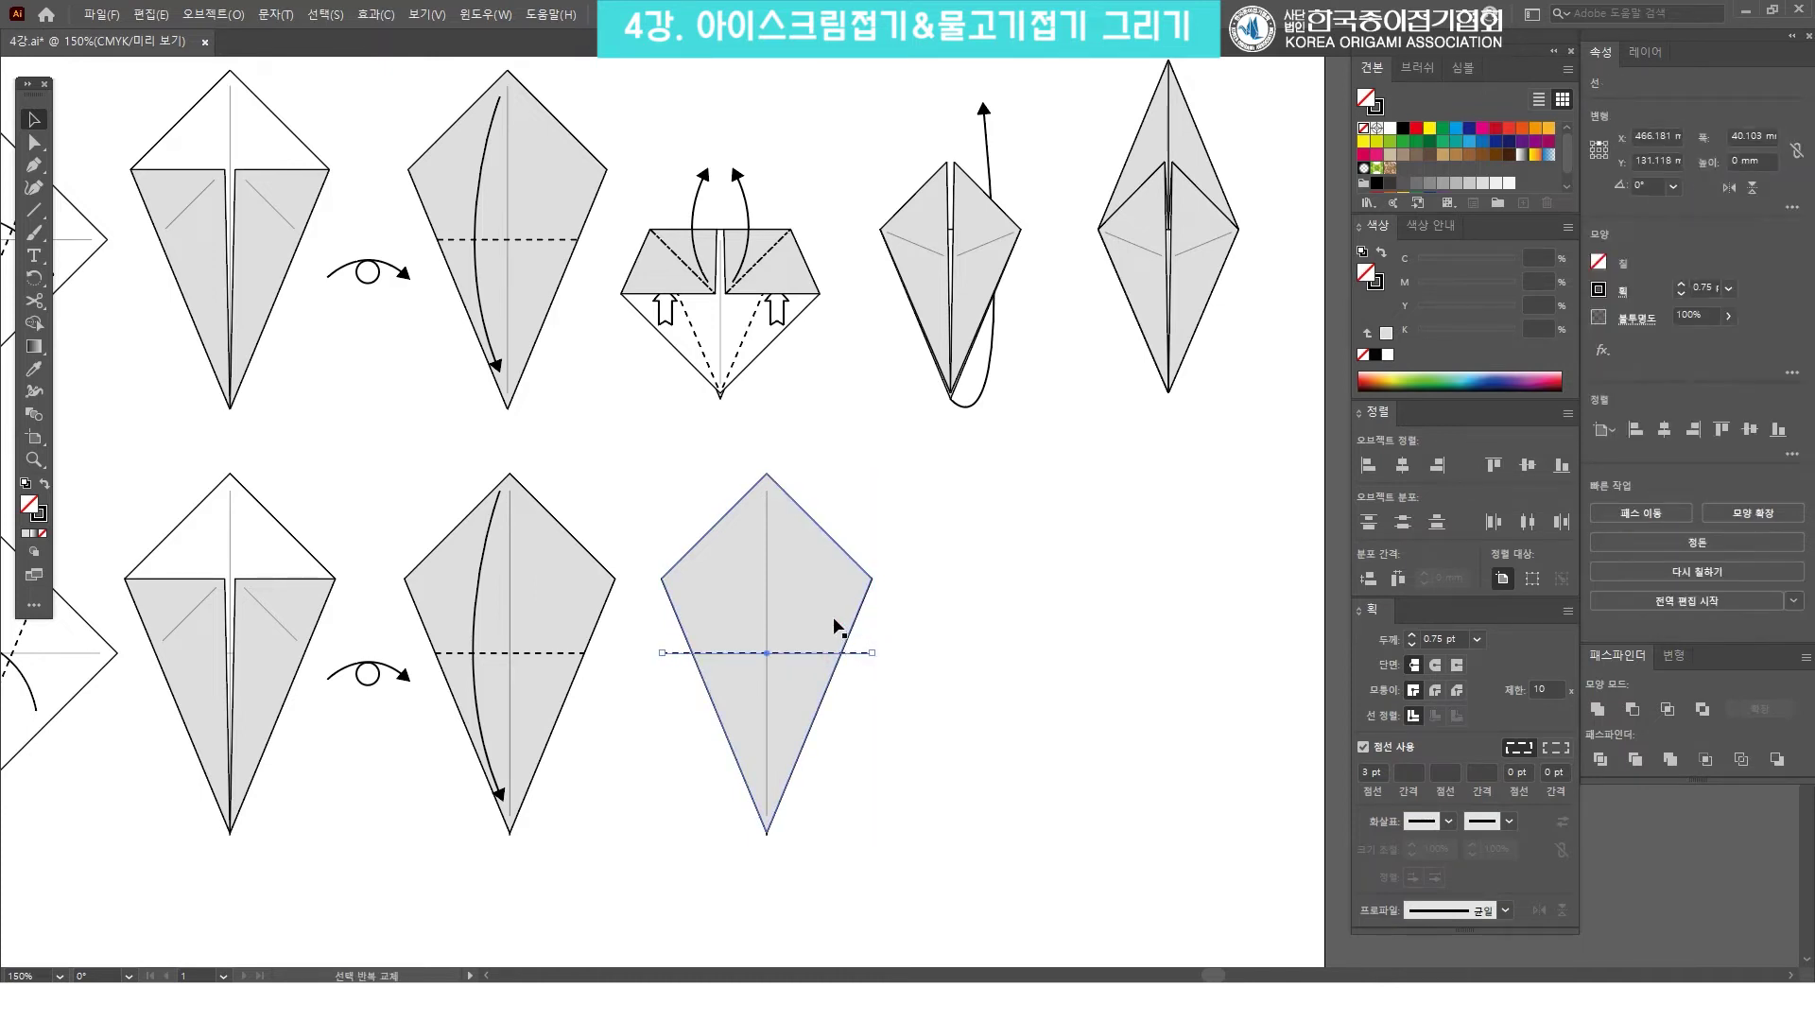
{"action": "left_click", "coordinate": [833, 618], "text": "shift"}
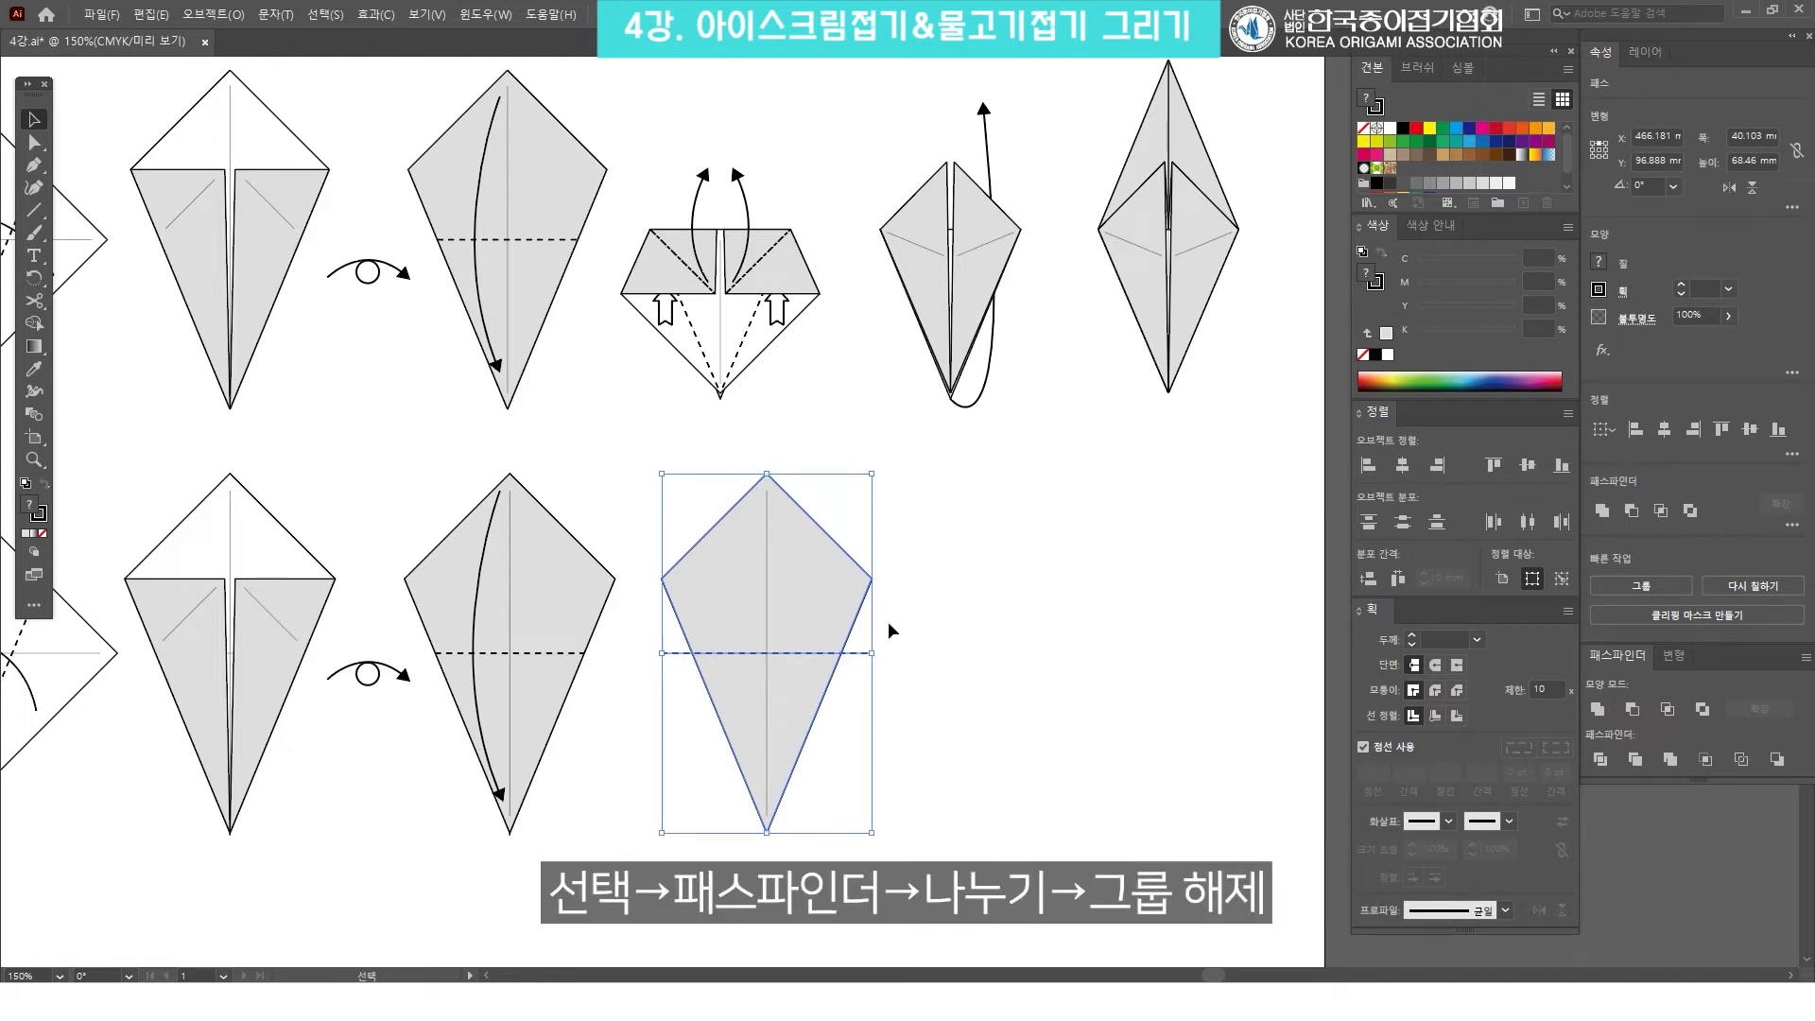
{"action": "left_click", "coordinate": [1601, 759]}
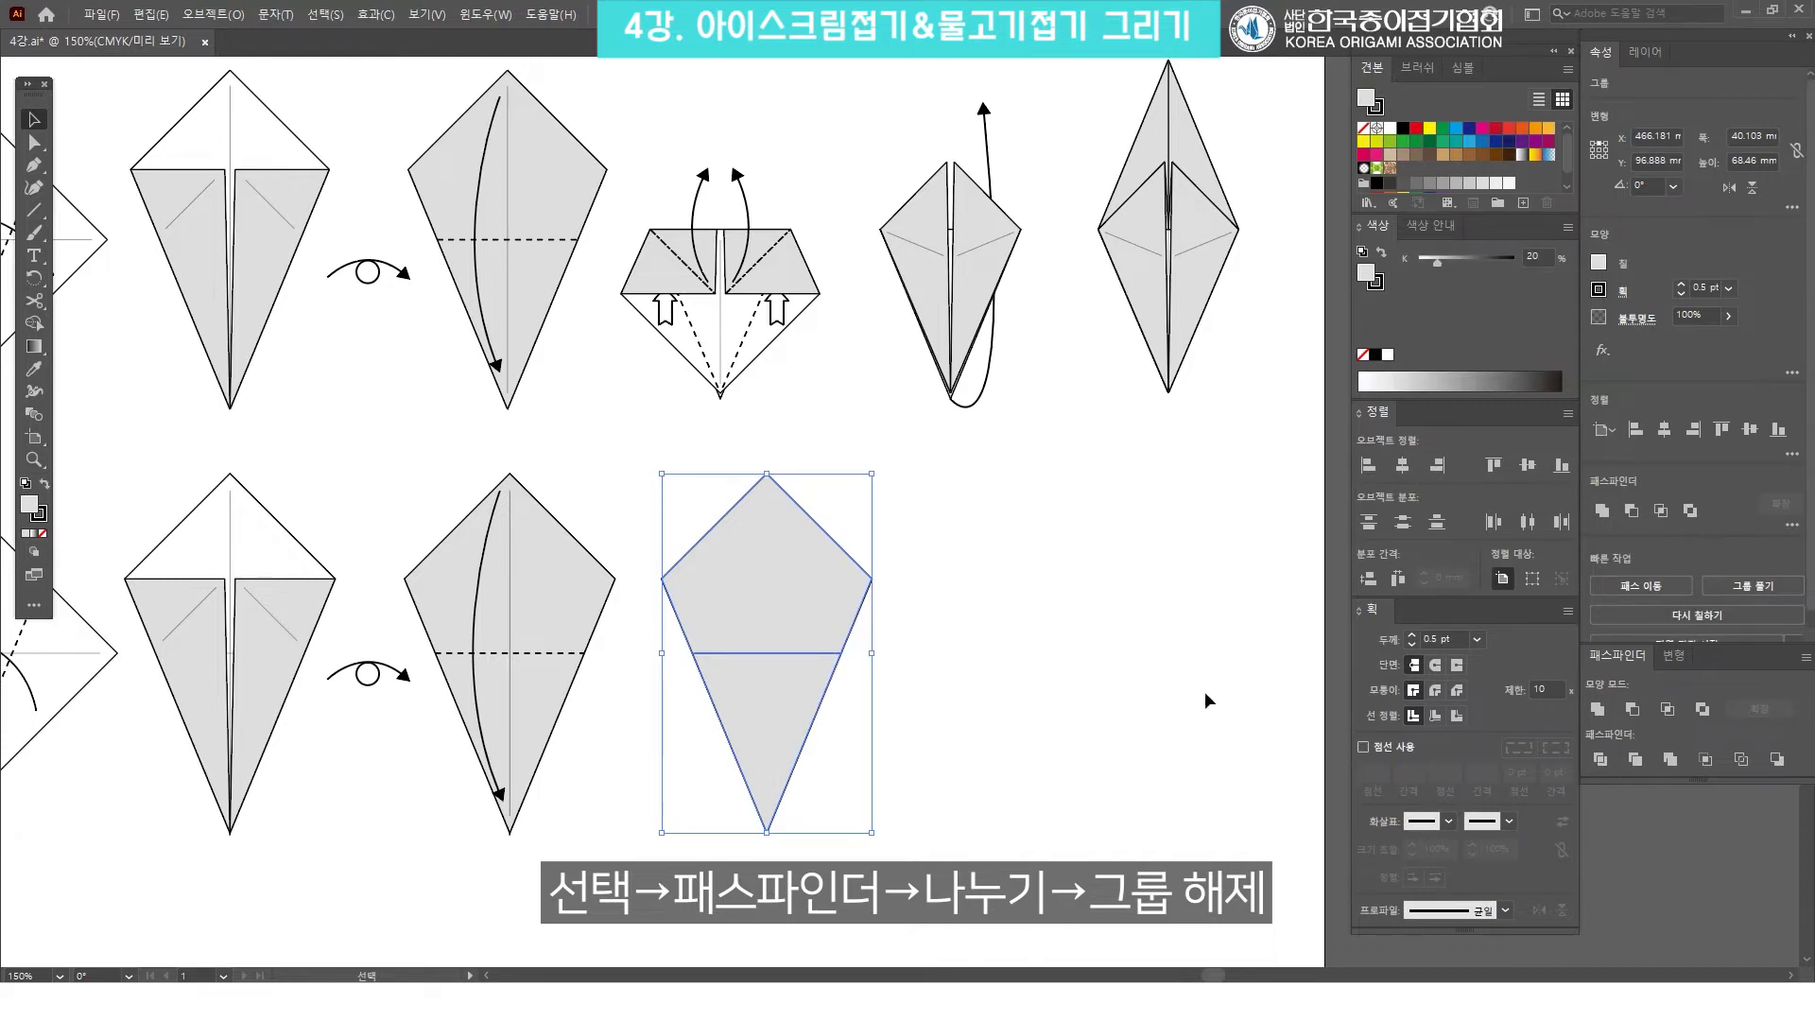
{"action": "key", "text": "ctrl+shift+g"}
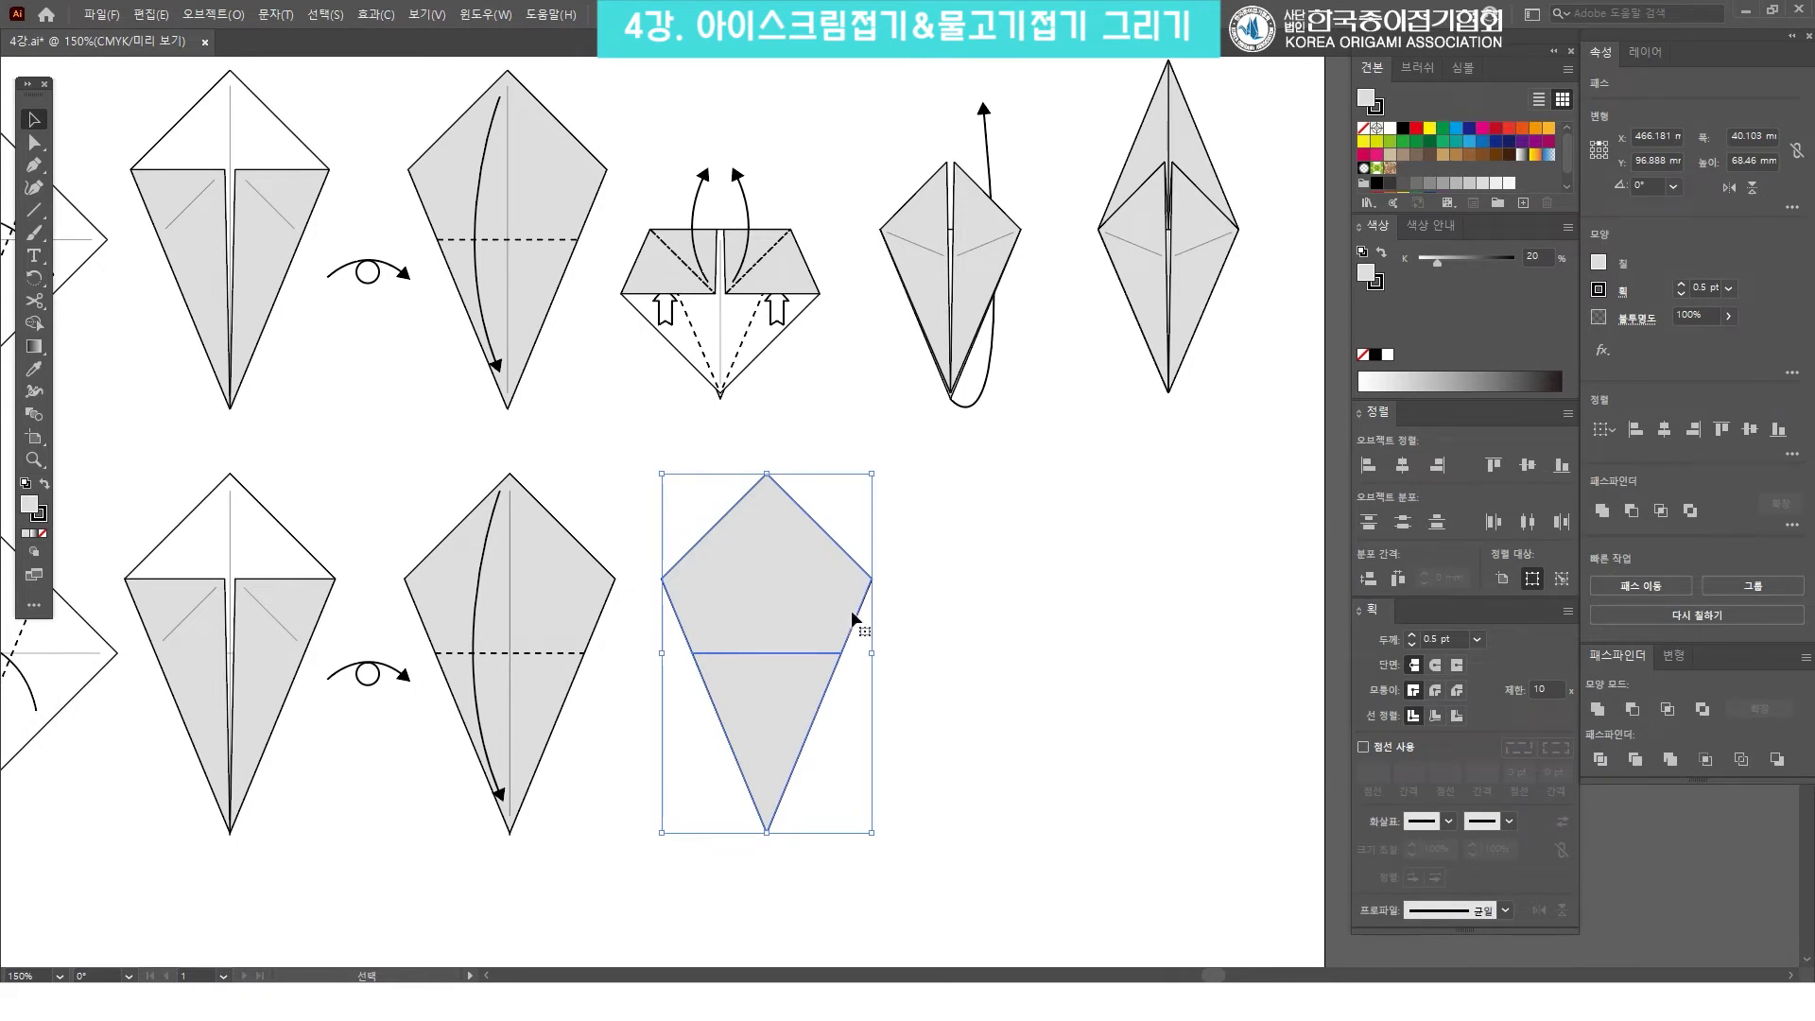
{"action": "key", "text": "ctrl+z"}
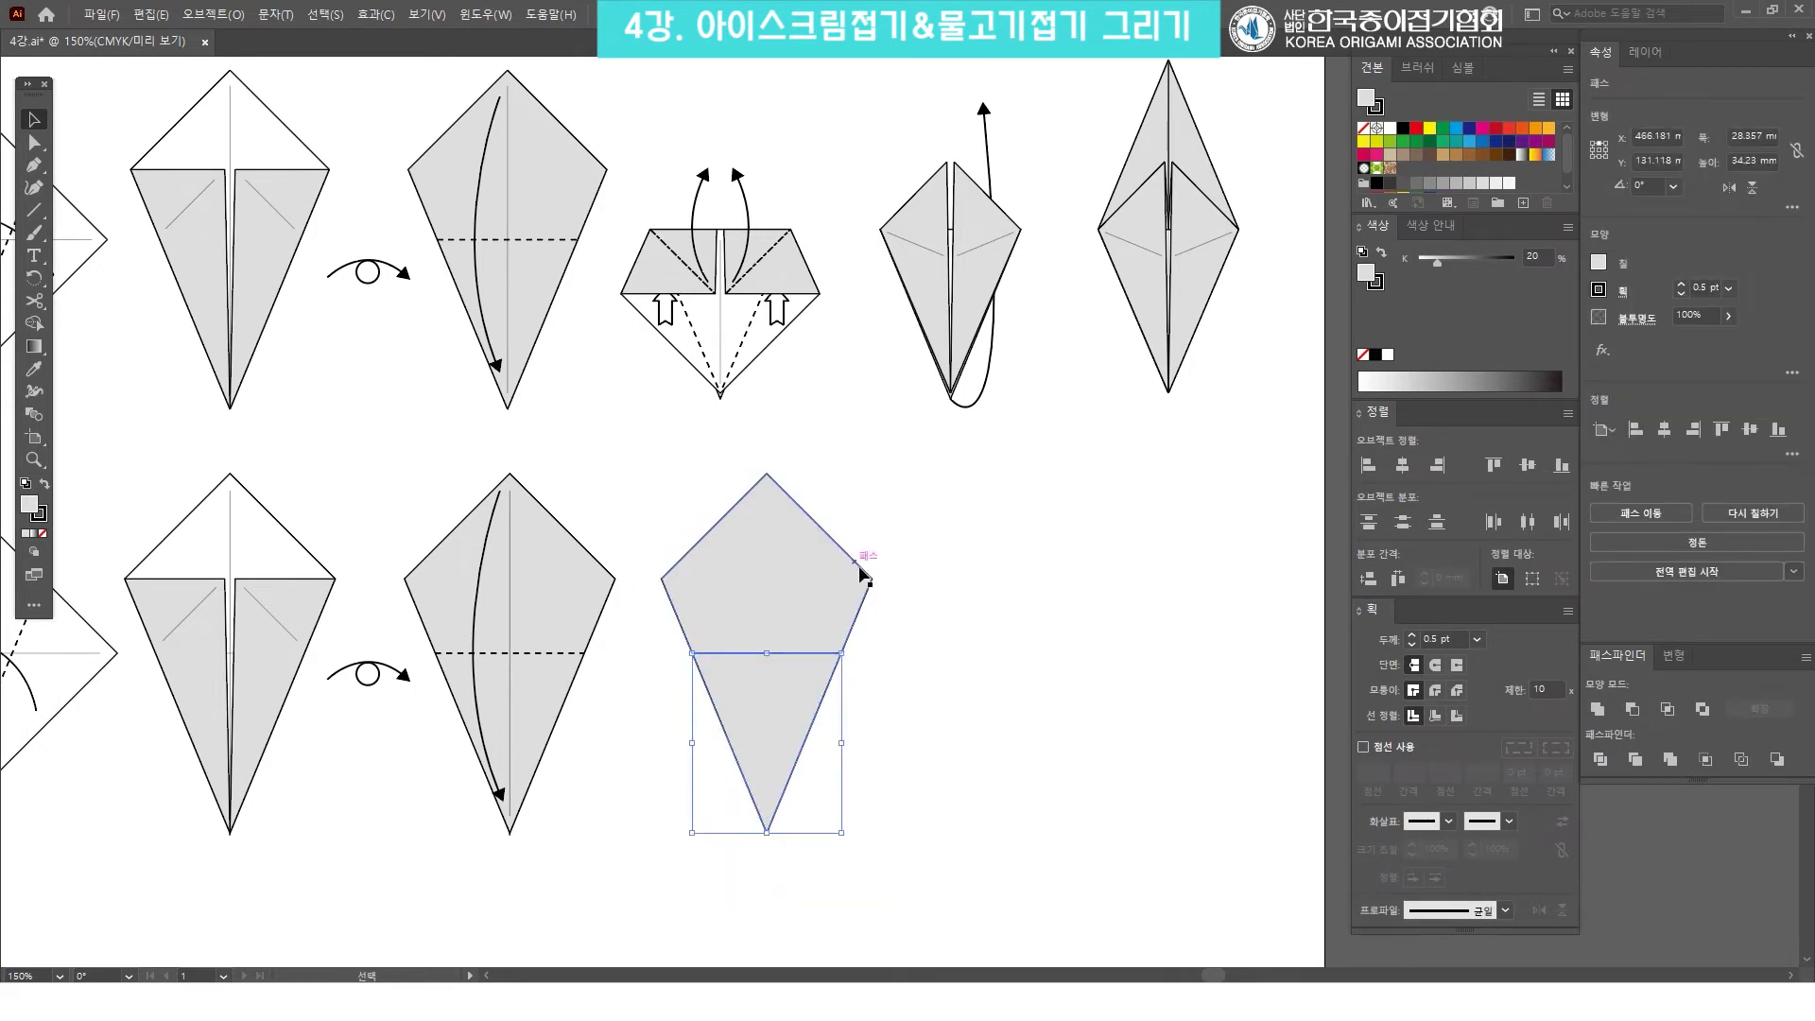
Send the kite's divided upper and lower pieces backward, behind the vertical crease line.
{"action": "left_click", "coordinate": [785, 603], "text": "shift"}
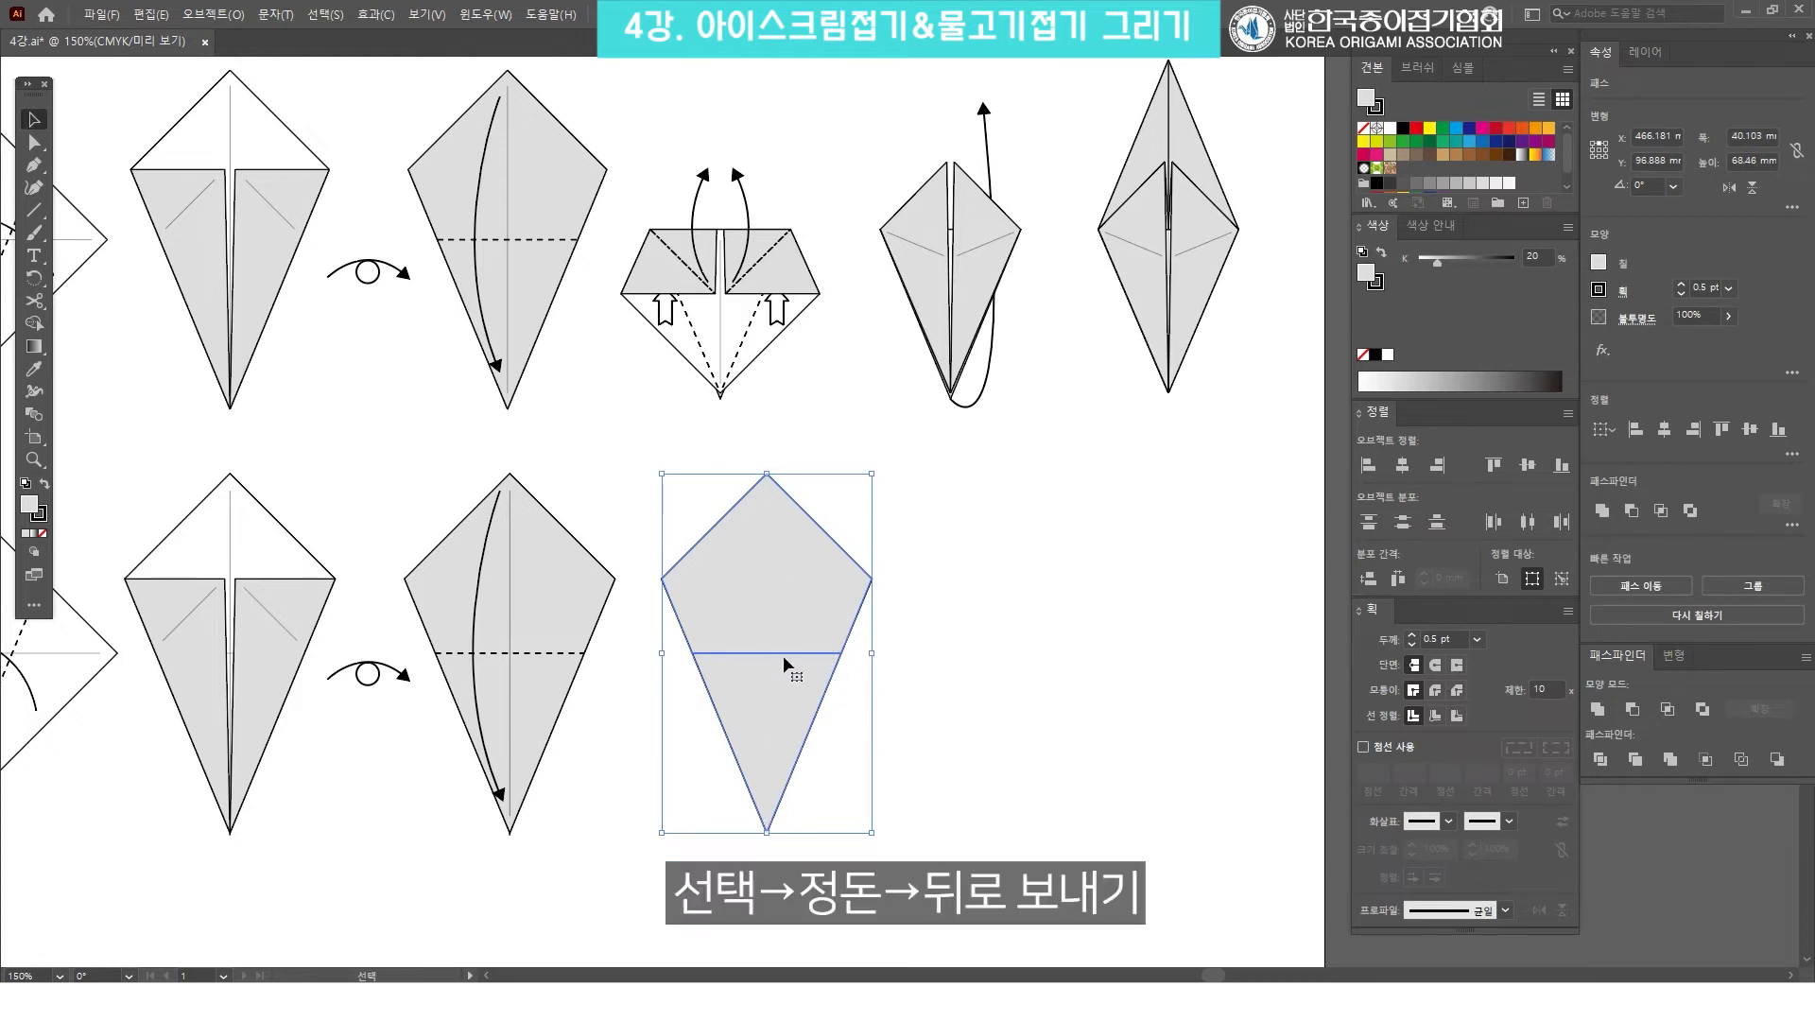
{"action": "right_click", "coordinate": [806, 573]}
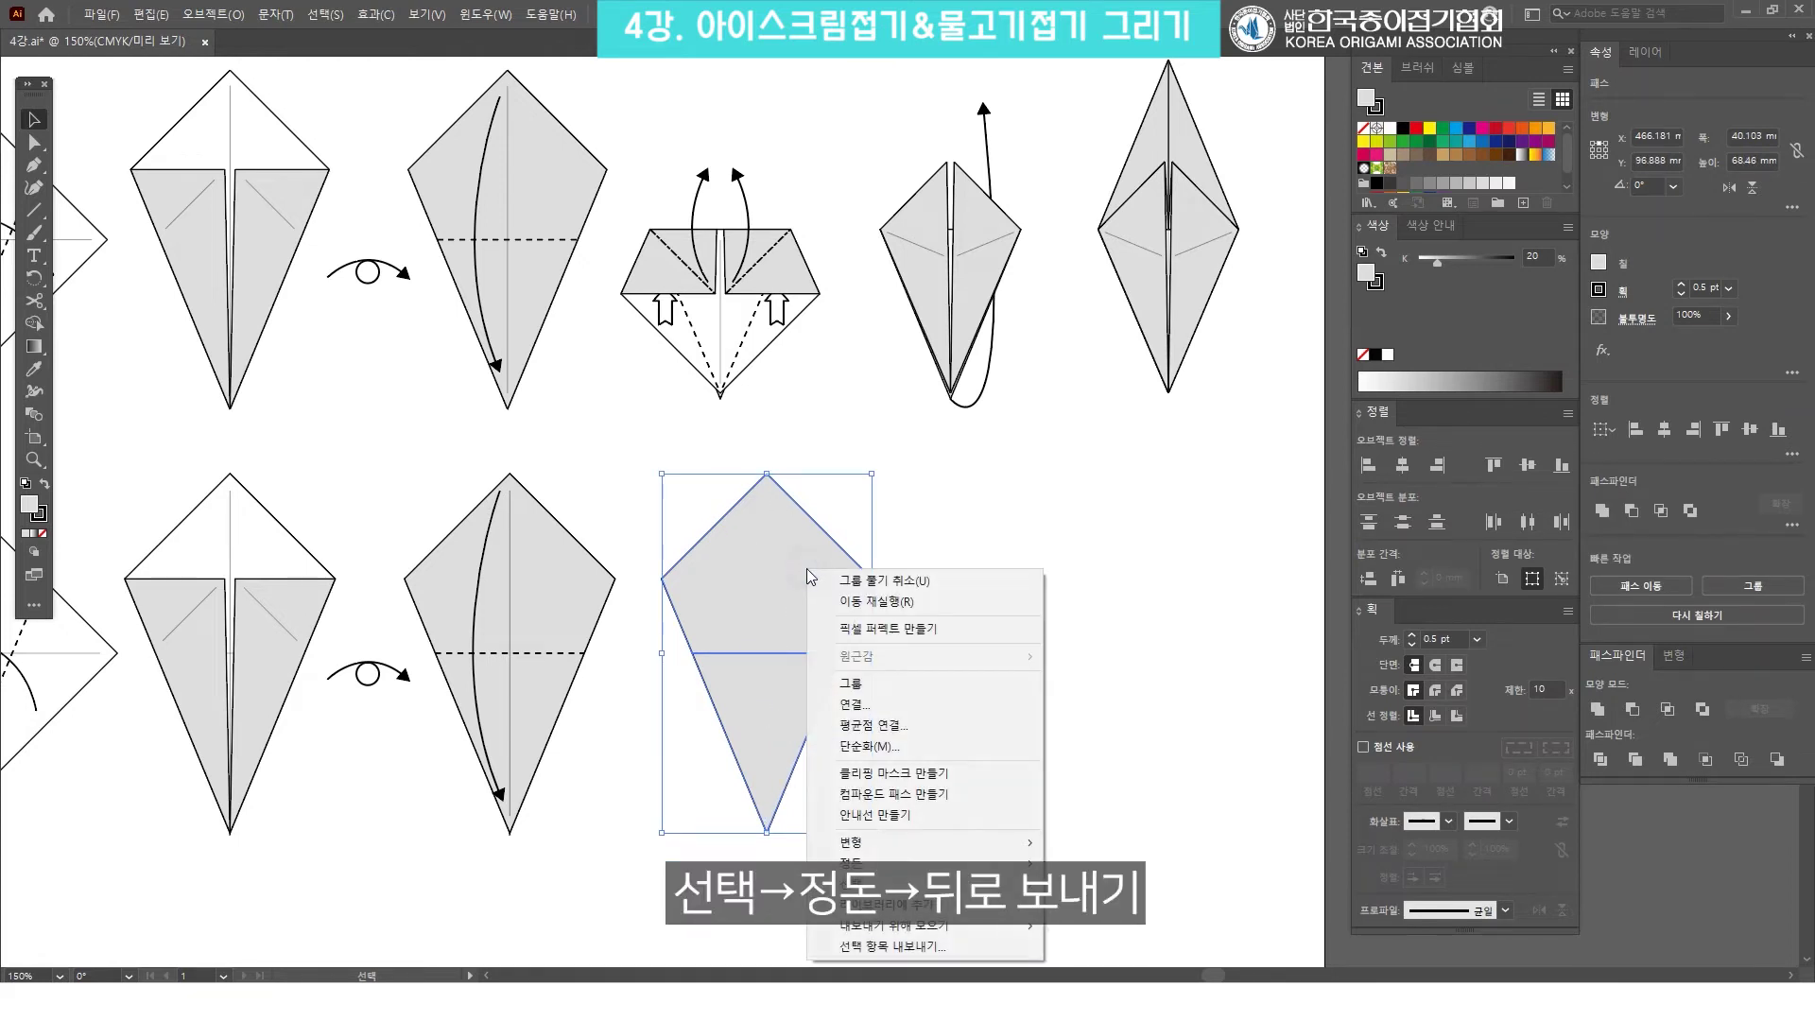
{"action": "mouse_move", "coordinate": [921, 862]}
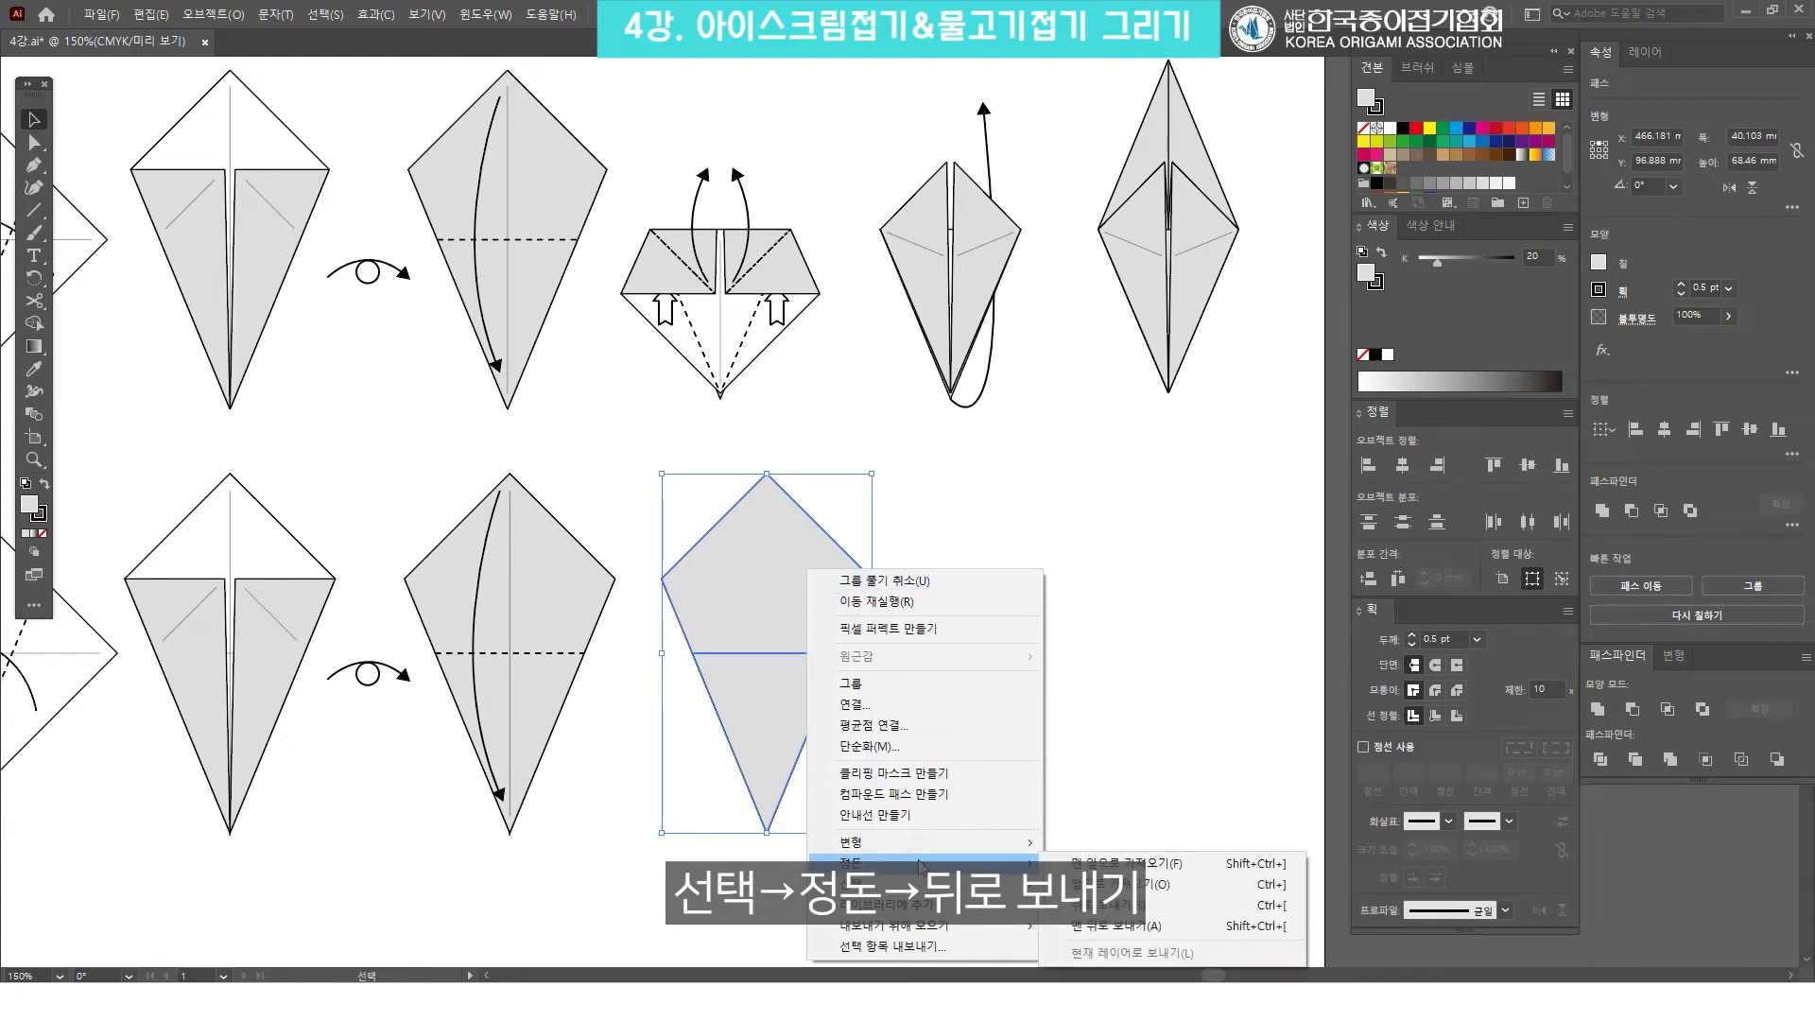
{"action": "left_click", "coordinate": [1120, 884]}
{"action": "left_click", "coordinate": [1102, 588]}
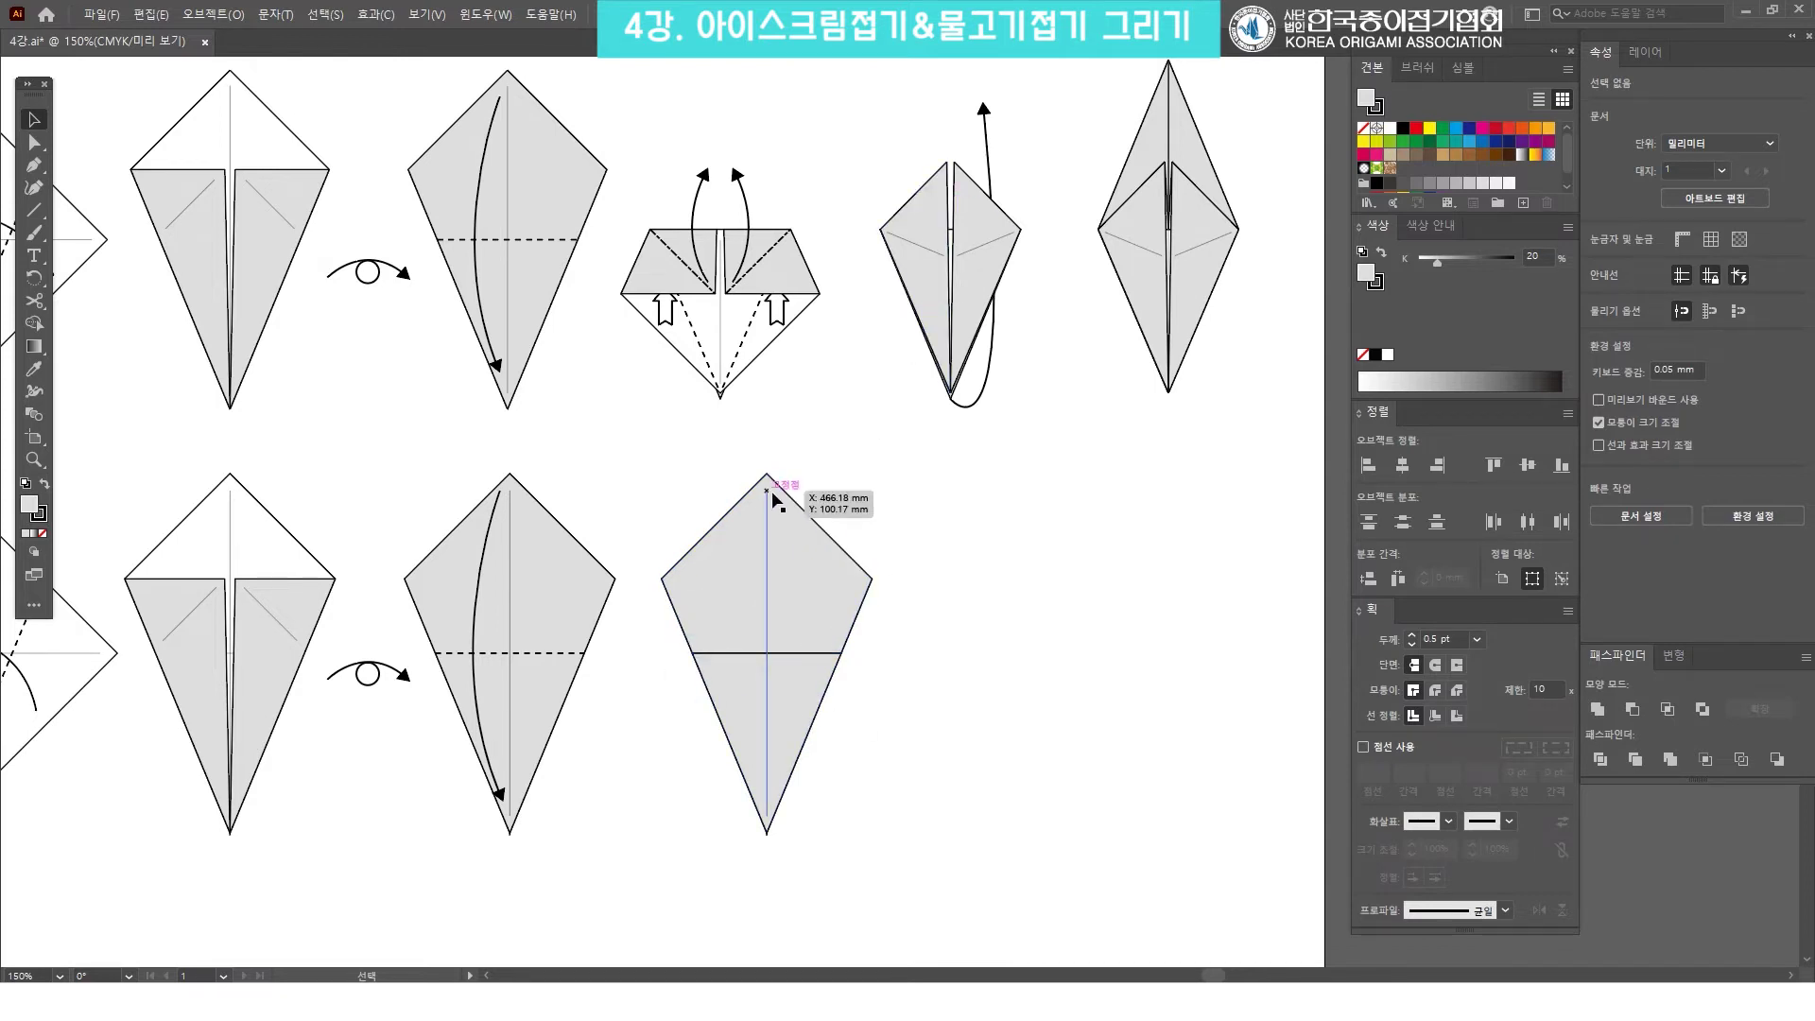
Reflect the divided kite's upper piece across the horizontal axis.
{"action": "left_click", "coordinate": [798, 529]}
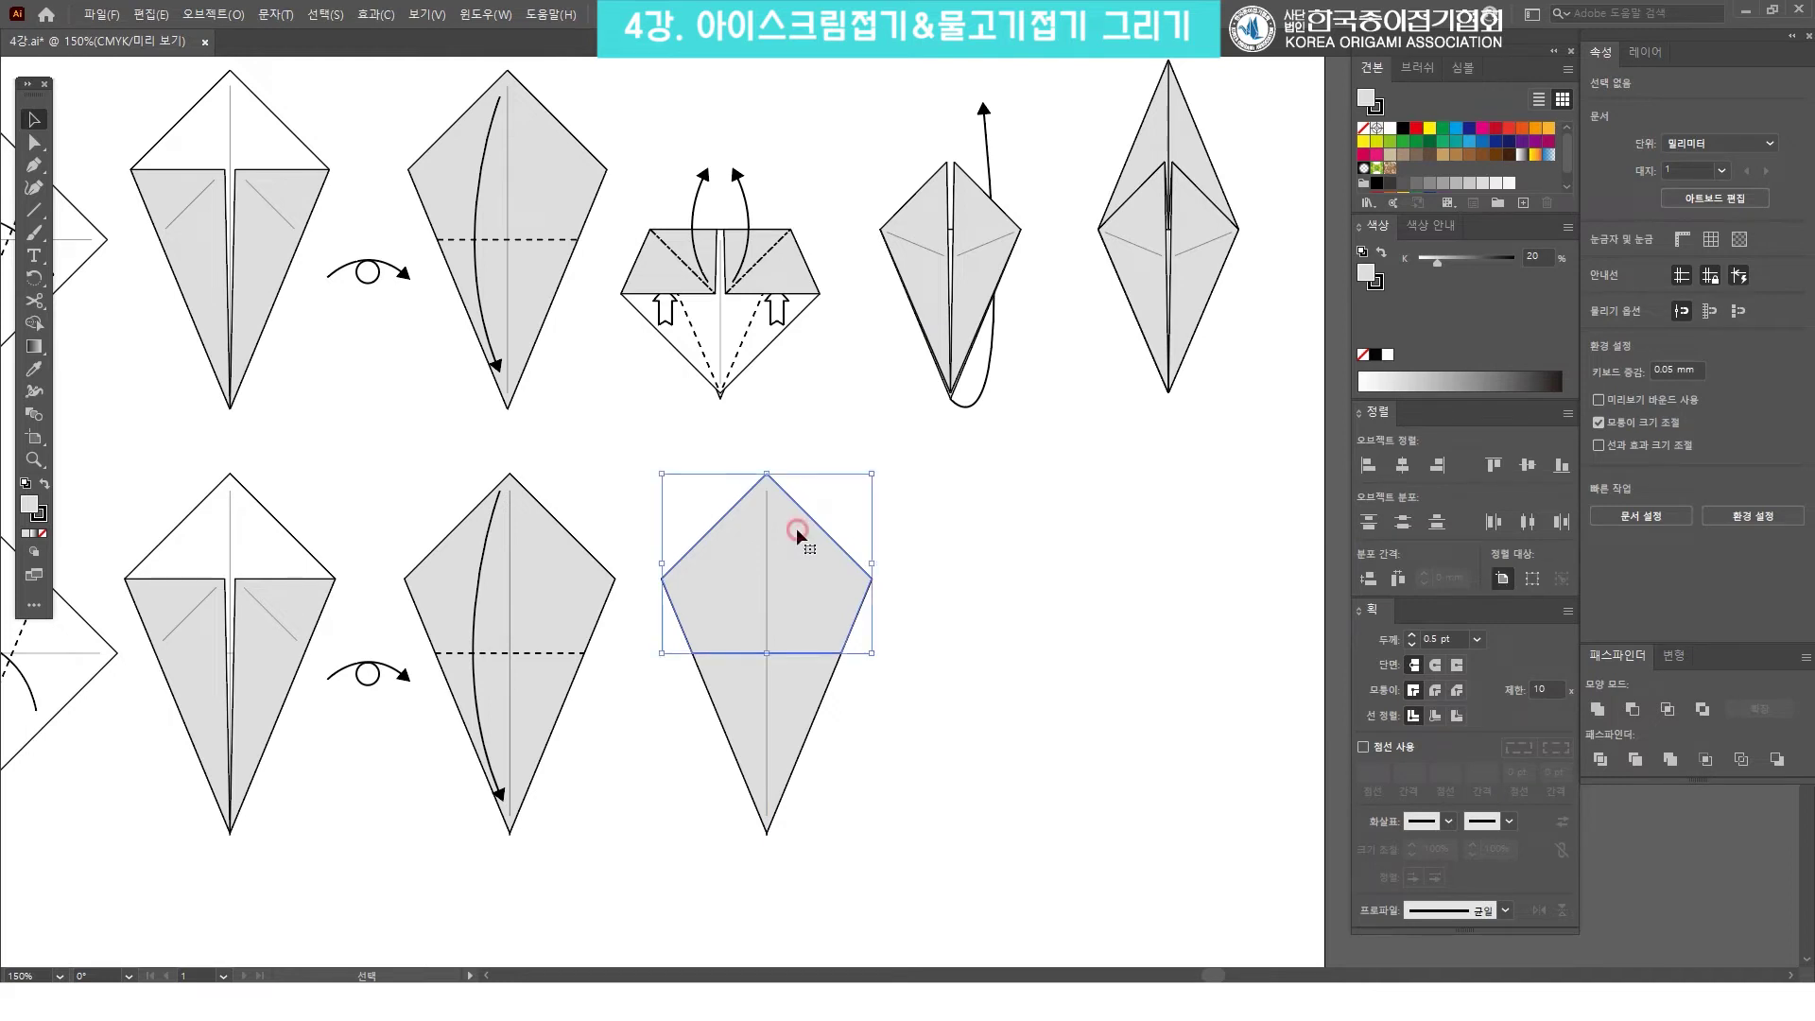
{"action": "scroll", "coordinate": [850, 572], "scroll_direction": "up", "scroll_amount": 2}
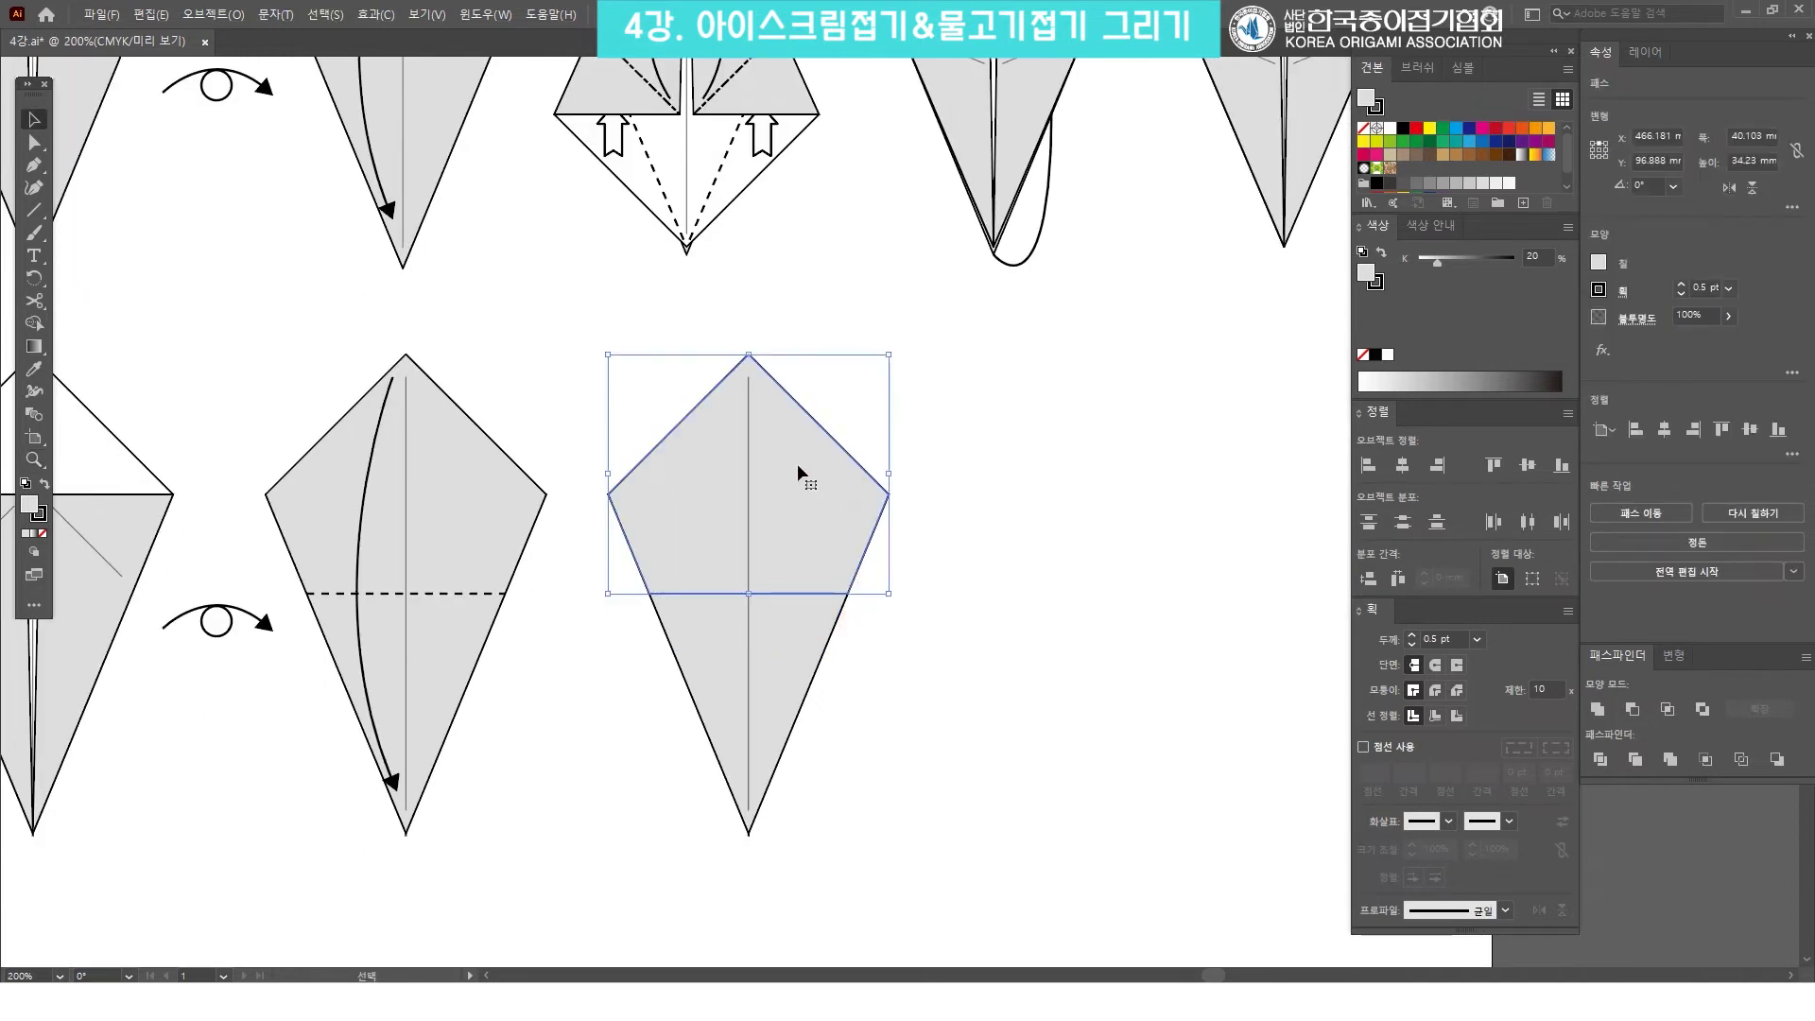
{"action": "right_click", "coordinate": [815, 434]}
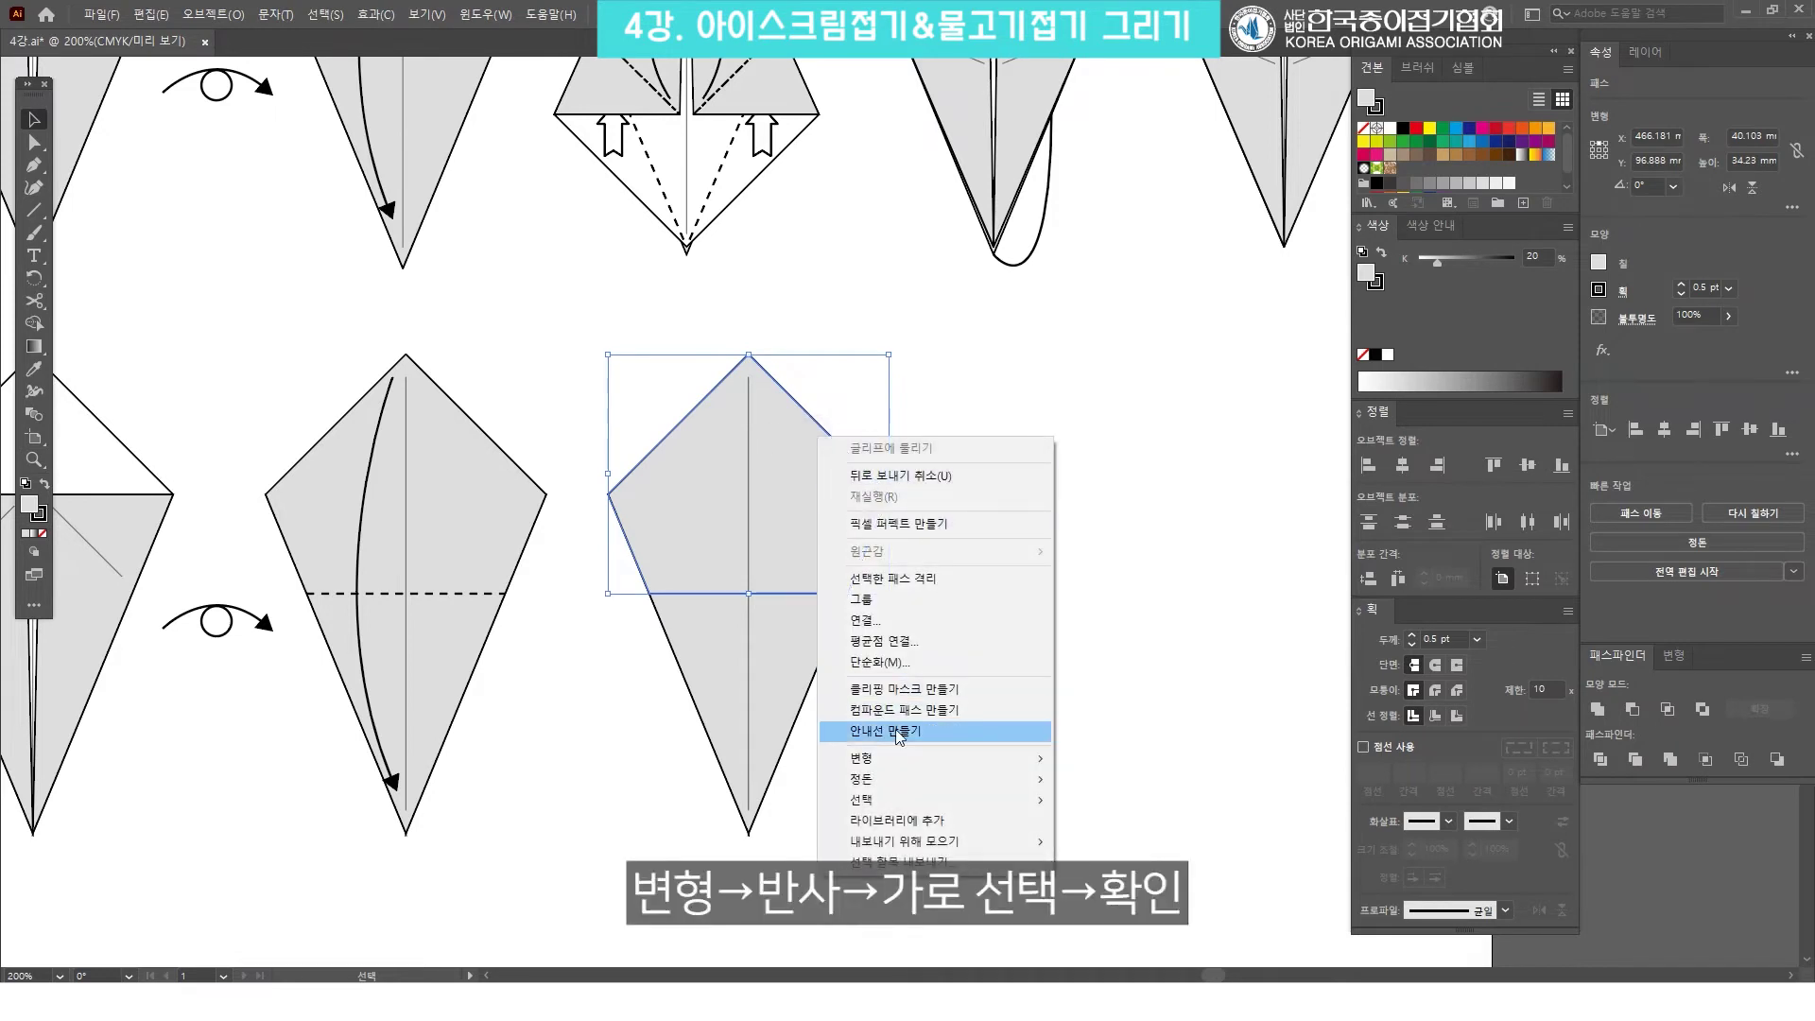
{"action": "mouse_move", "coordinate": [898, 761]}
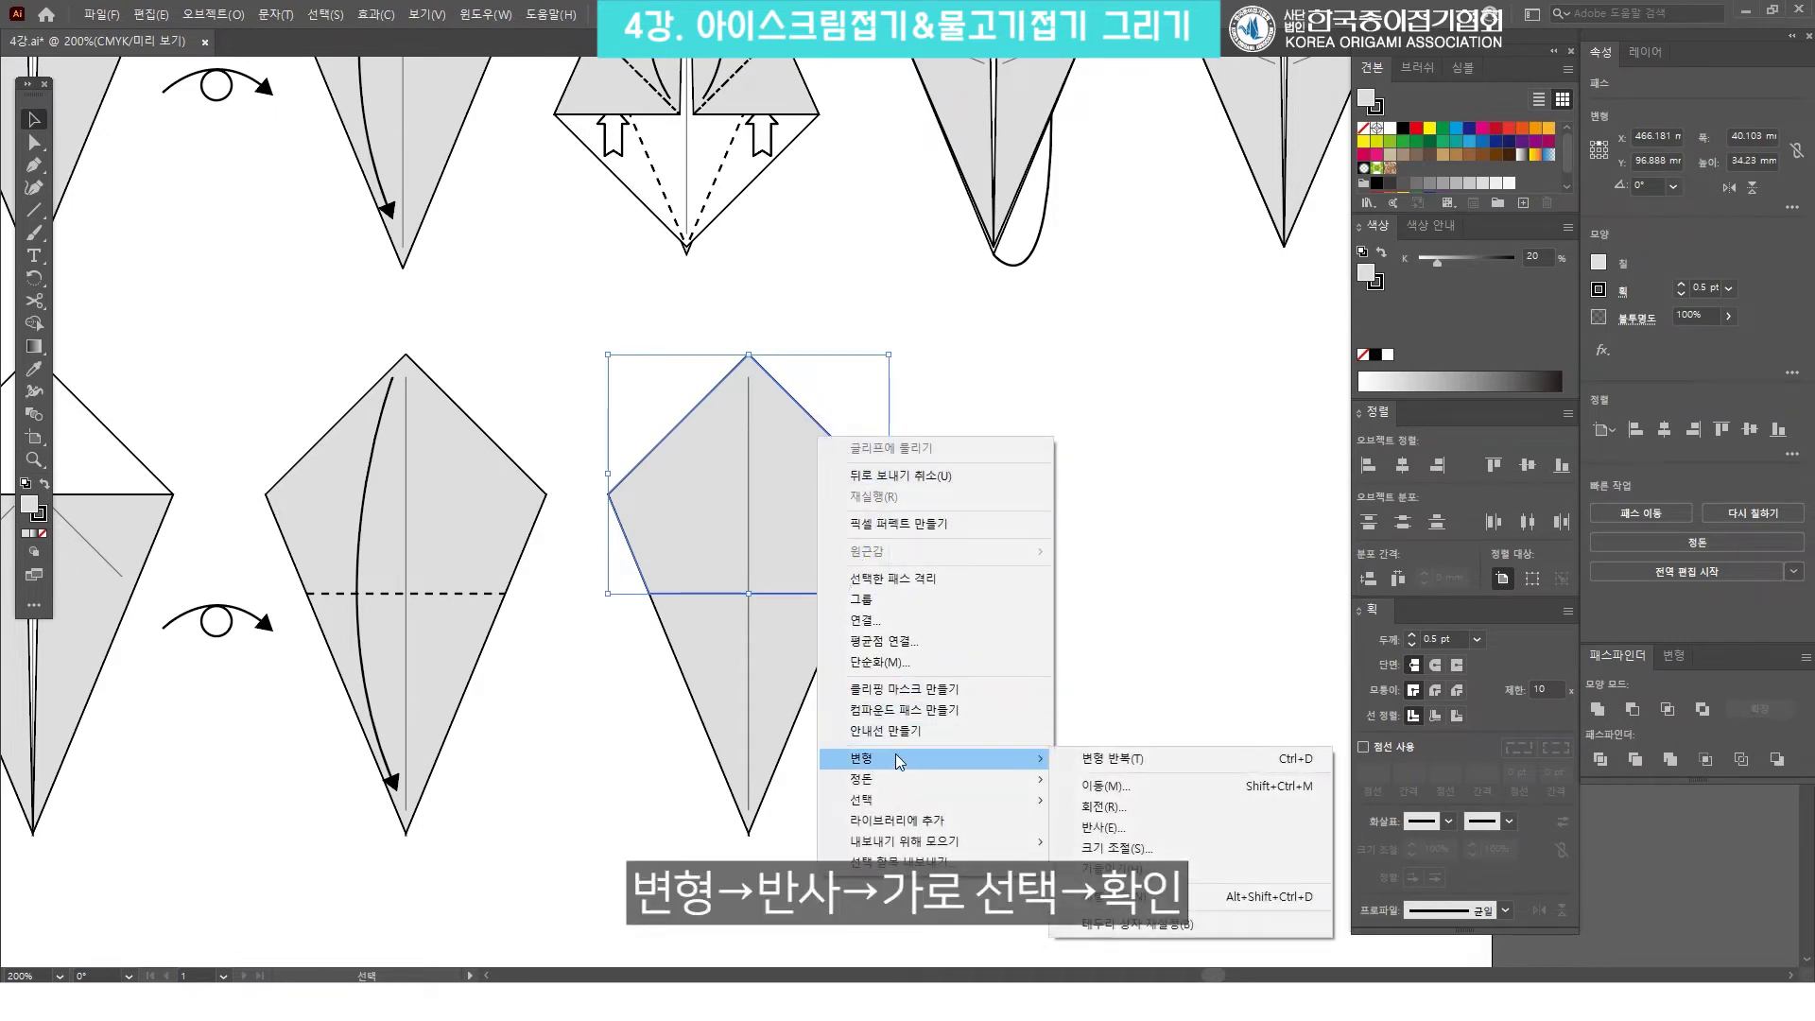
{"action": "left_click", "coordinate": [1110, 829]}
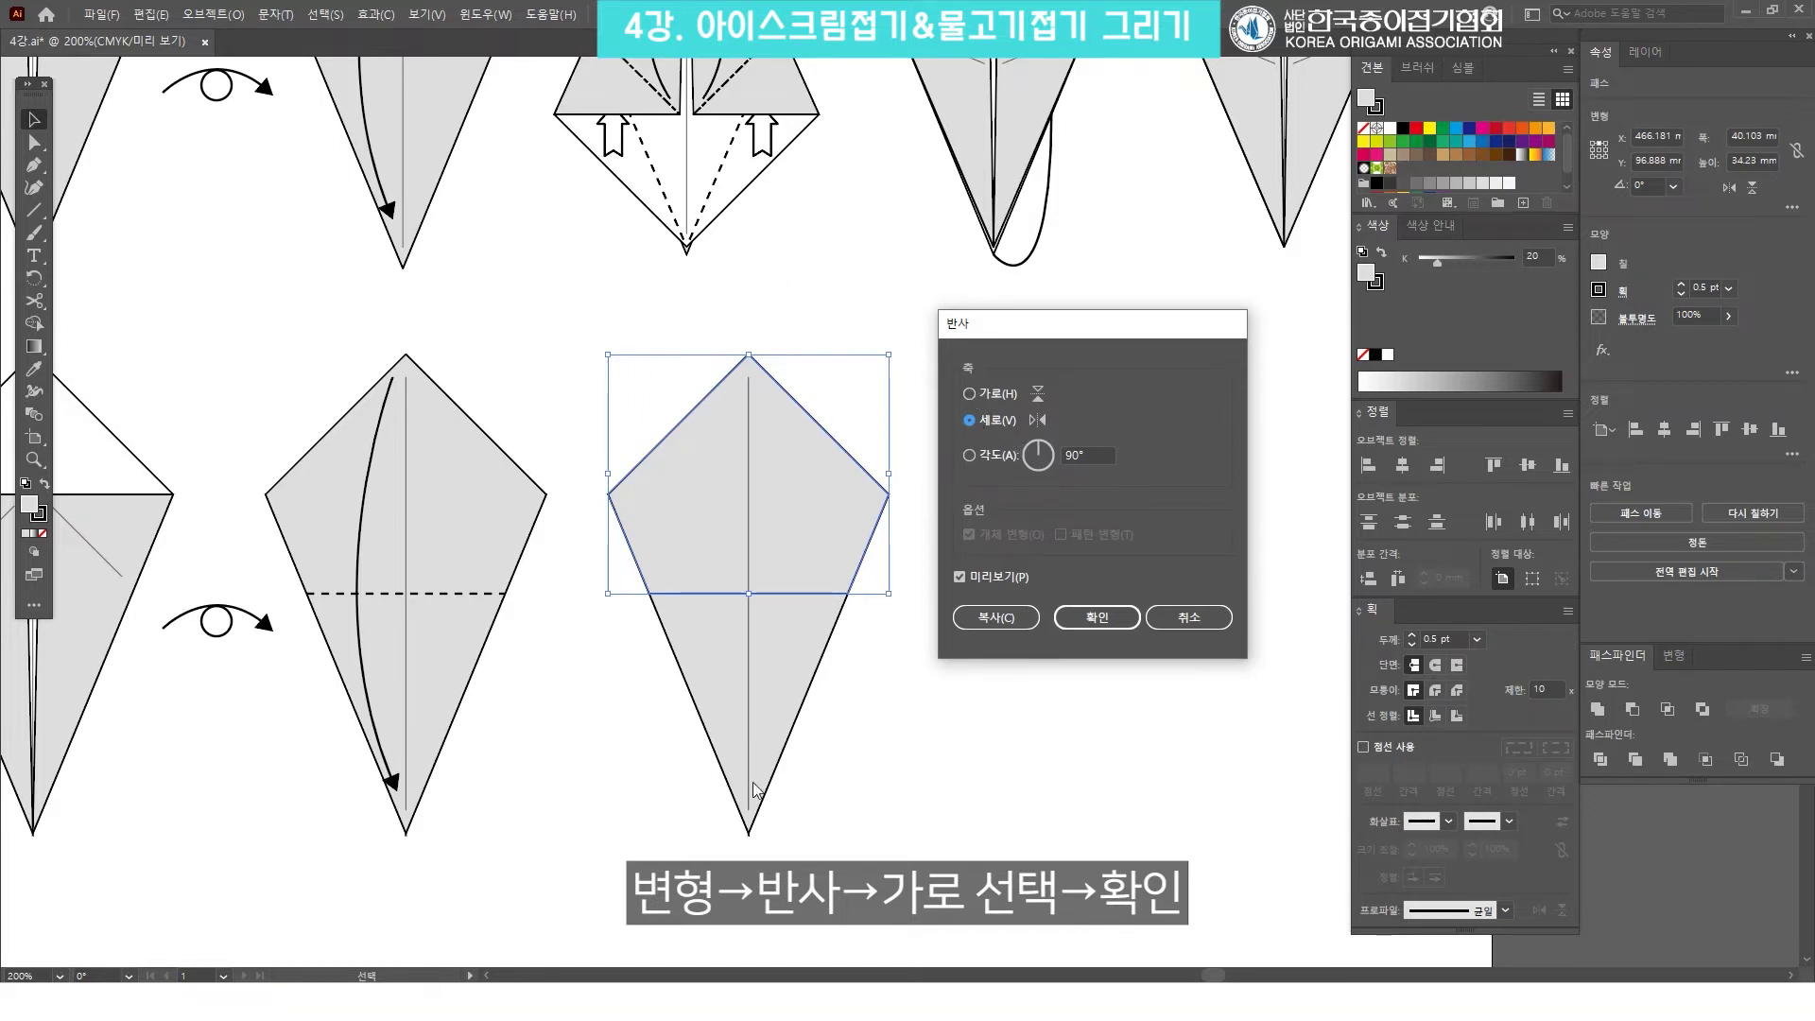
{"action": "left_click", "coordinate": [973, 392]}
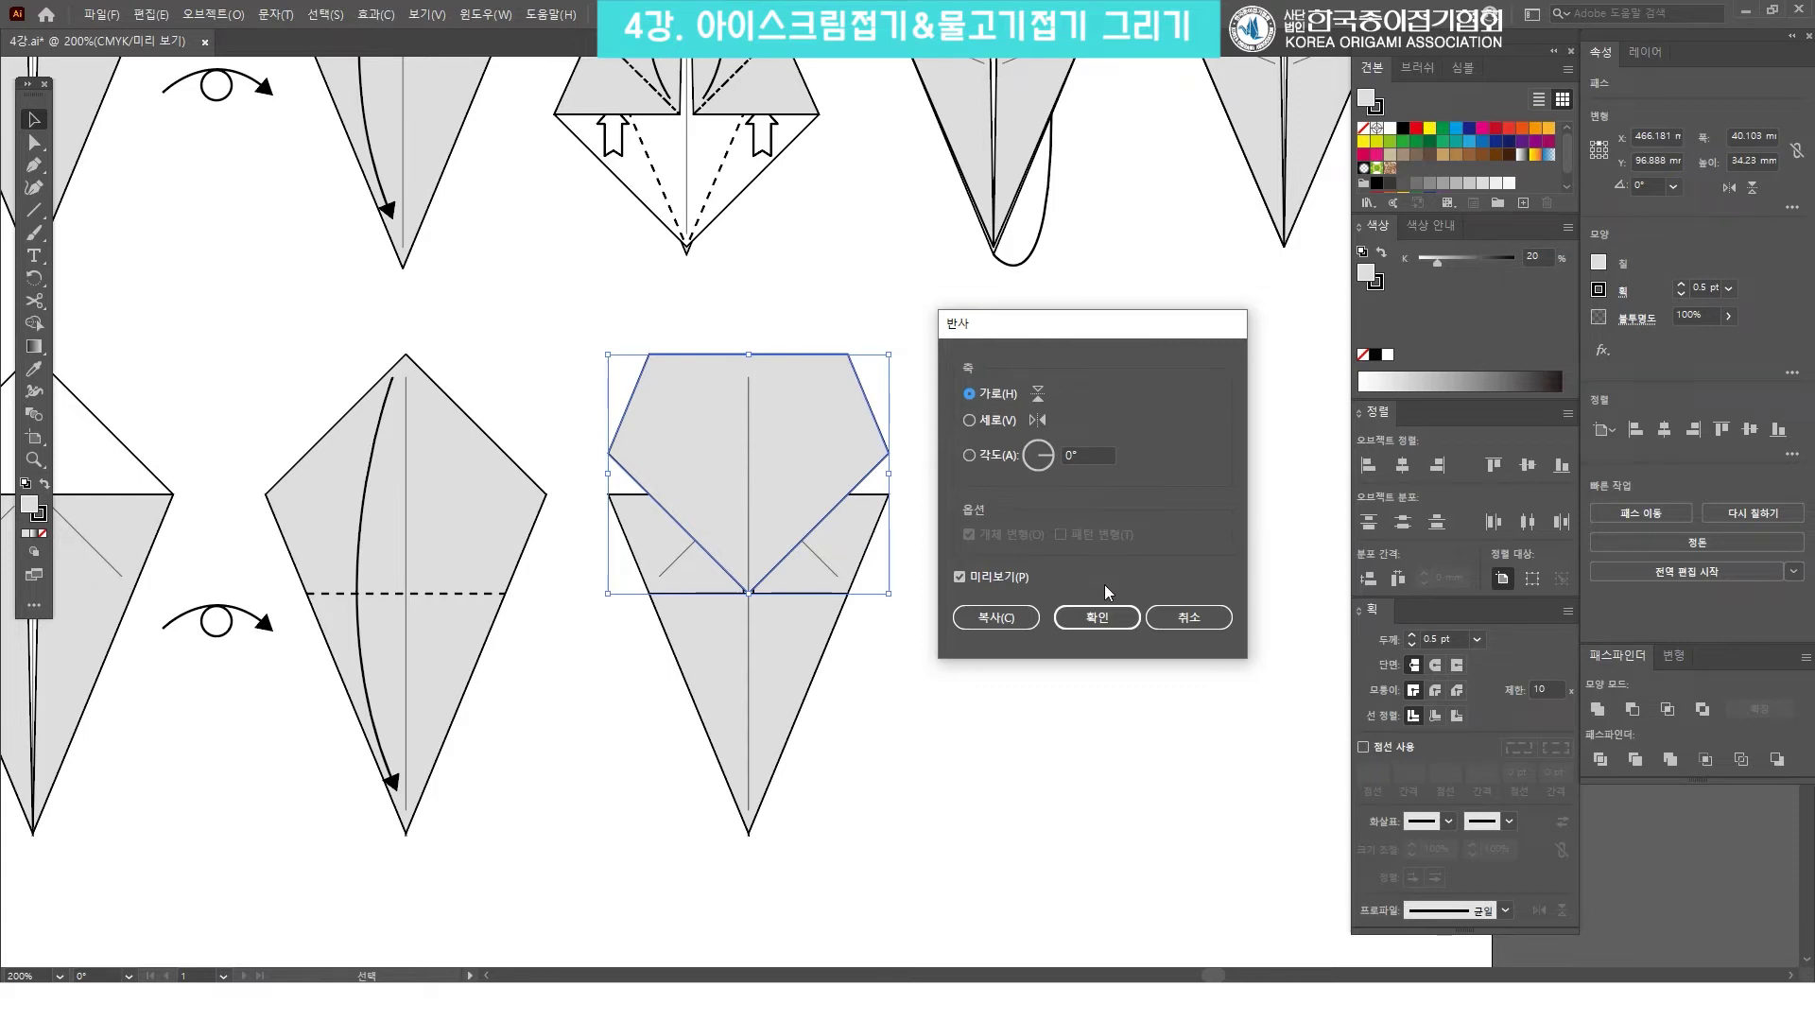
{"action": "left_click", "coordinate": [1104, 616]}
{"action": "left_click", "coordinate": [1104, 615]}
{"action": "left_click_drag", "start_coordinate": [794, 384], "coordinate": [794, 418]}
{"action": "key", "text": "ctrl+z"}
{"action": "left_click", "coordinate": [1065, 365]}
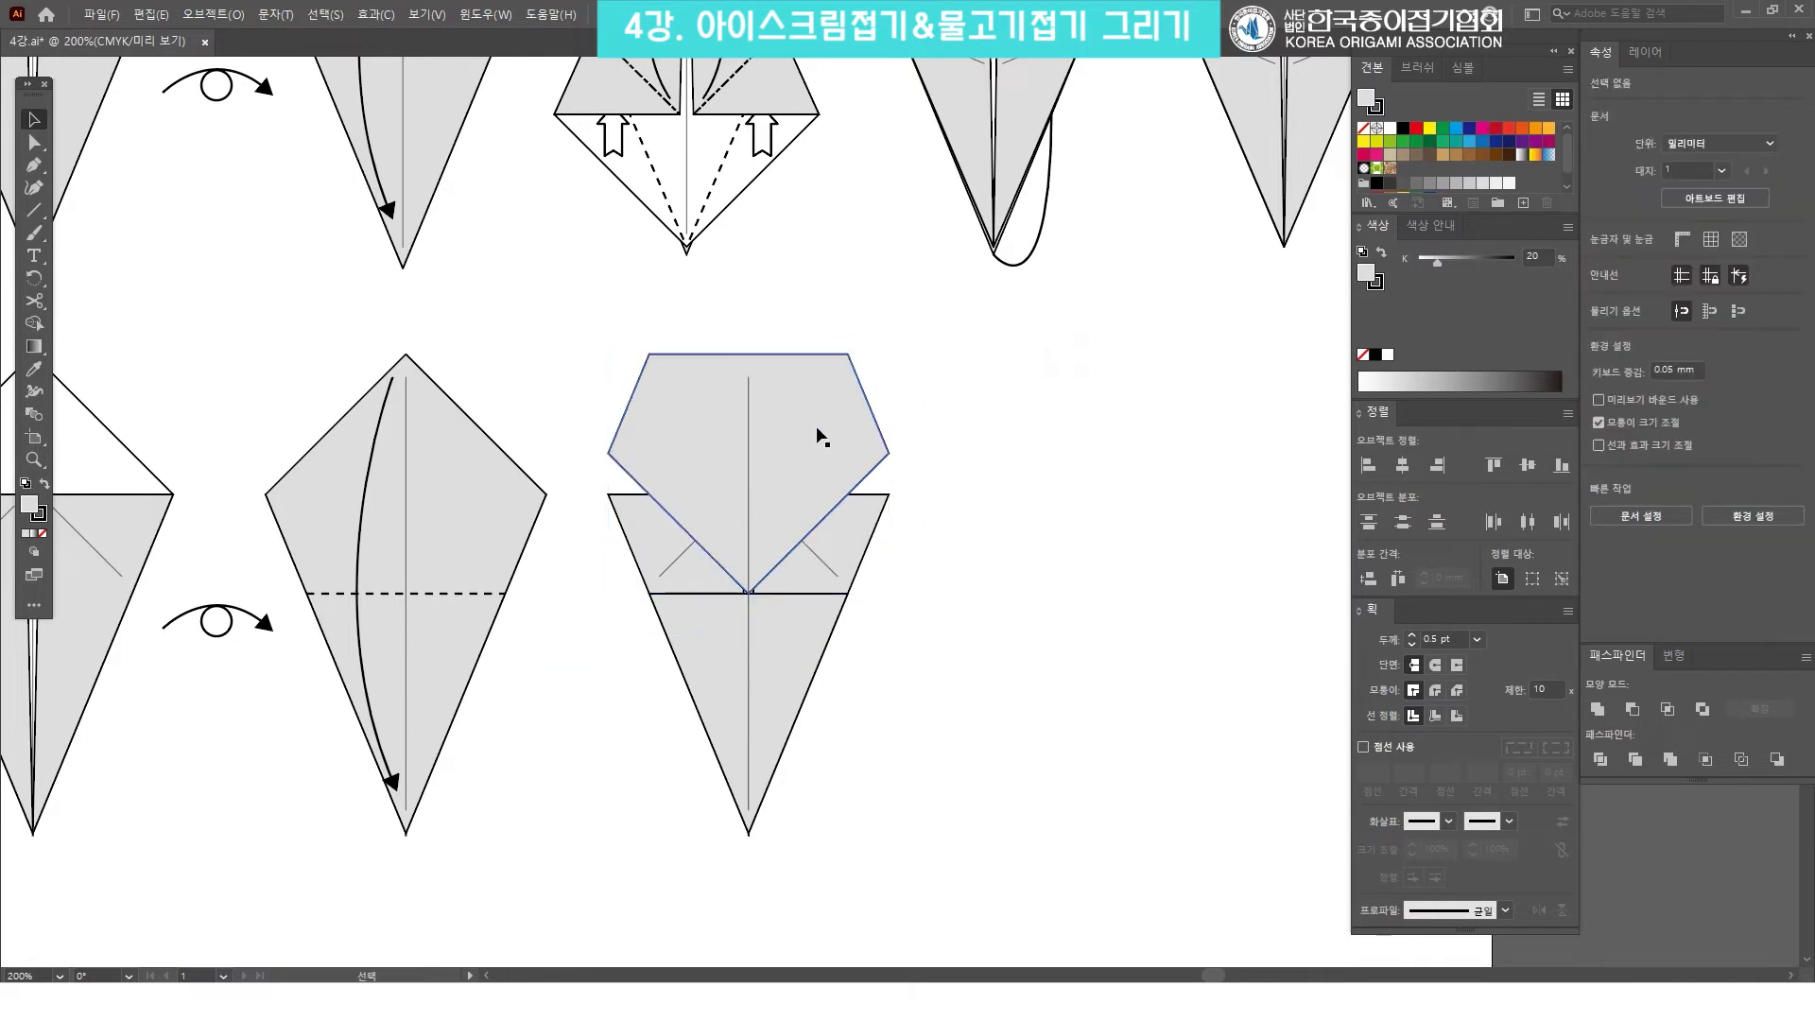
Move the reflected piece straight down so it overlaps the lower half of the kite.
{"action": "left_click", "coordinate": [822, 410]}
{"action": "left_click_drag", "start_coordinate": [802, 378], "coordinate": [712, 756]}
{"action": "left_click", "coordinate": [1028, 719]}
{"action": "scroll", "coordinate": [868, 588], "scroll_direction": "down", "scroll_amount": 3}
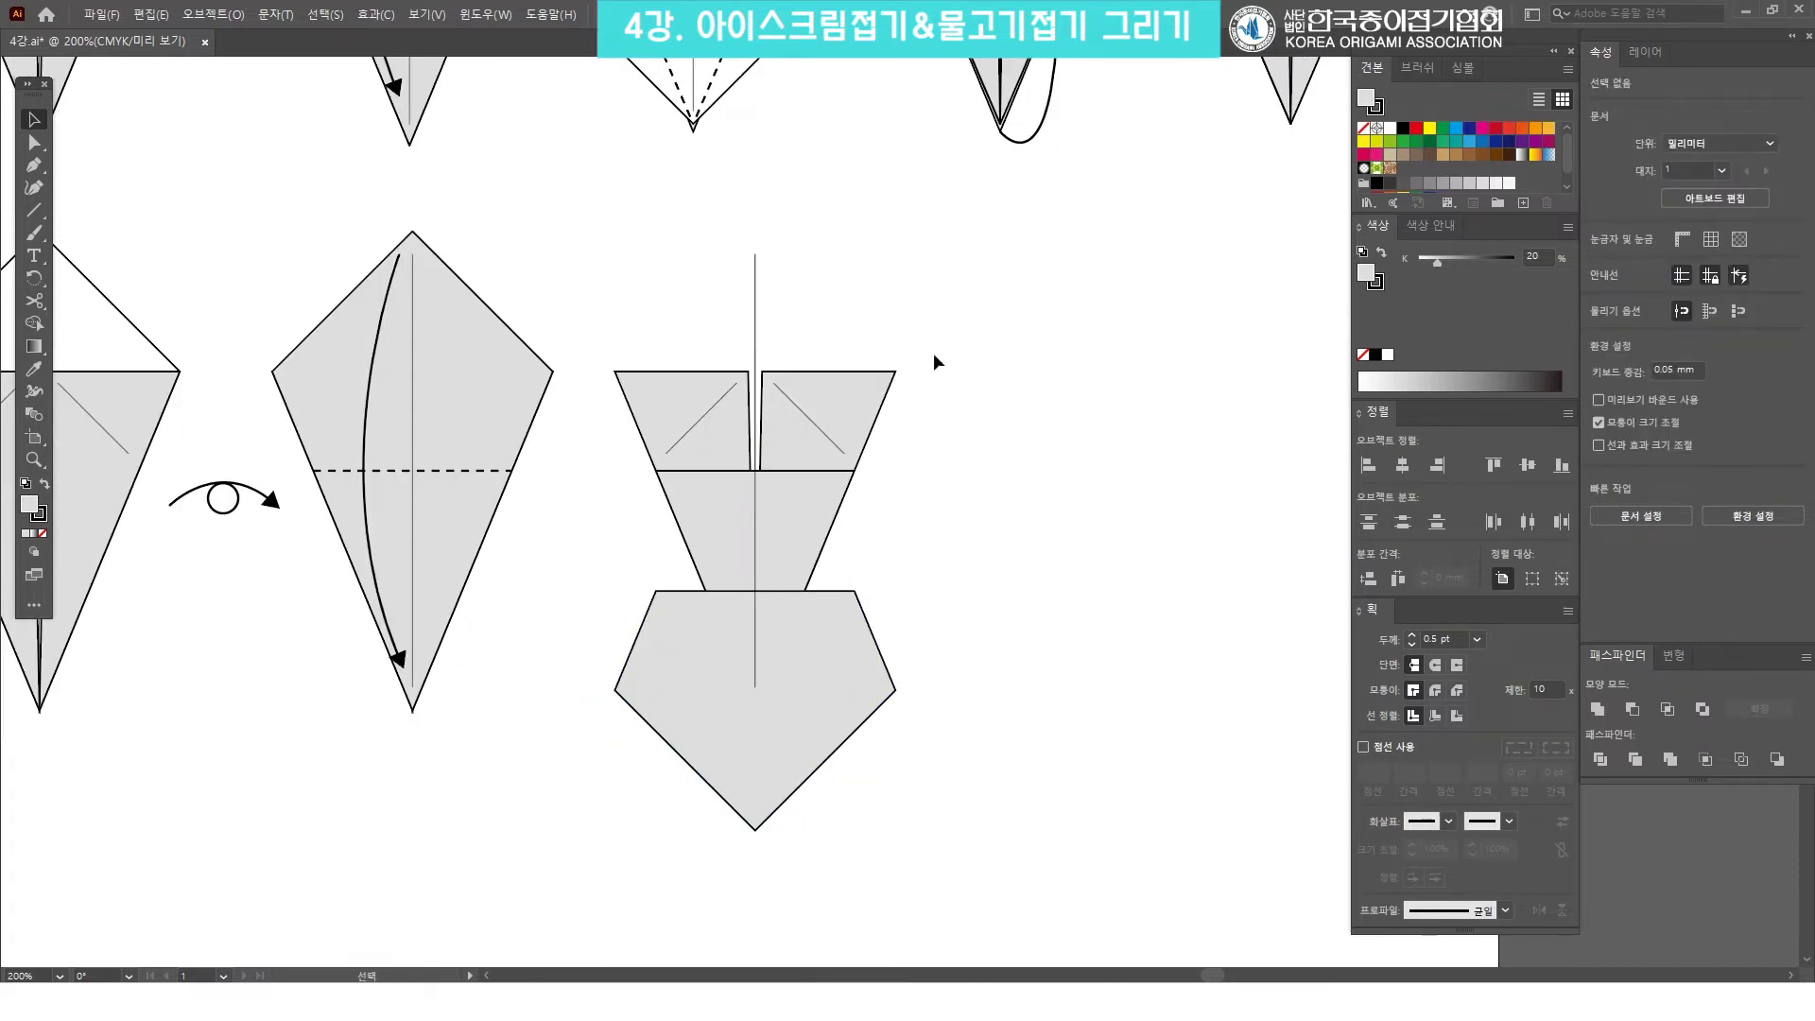
Top-align the reflected piece with the kite's lower piece so its upper edge lies on the fold line.
{"action": "left_click", "coordinate": [836, 628]}
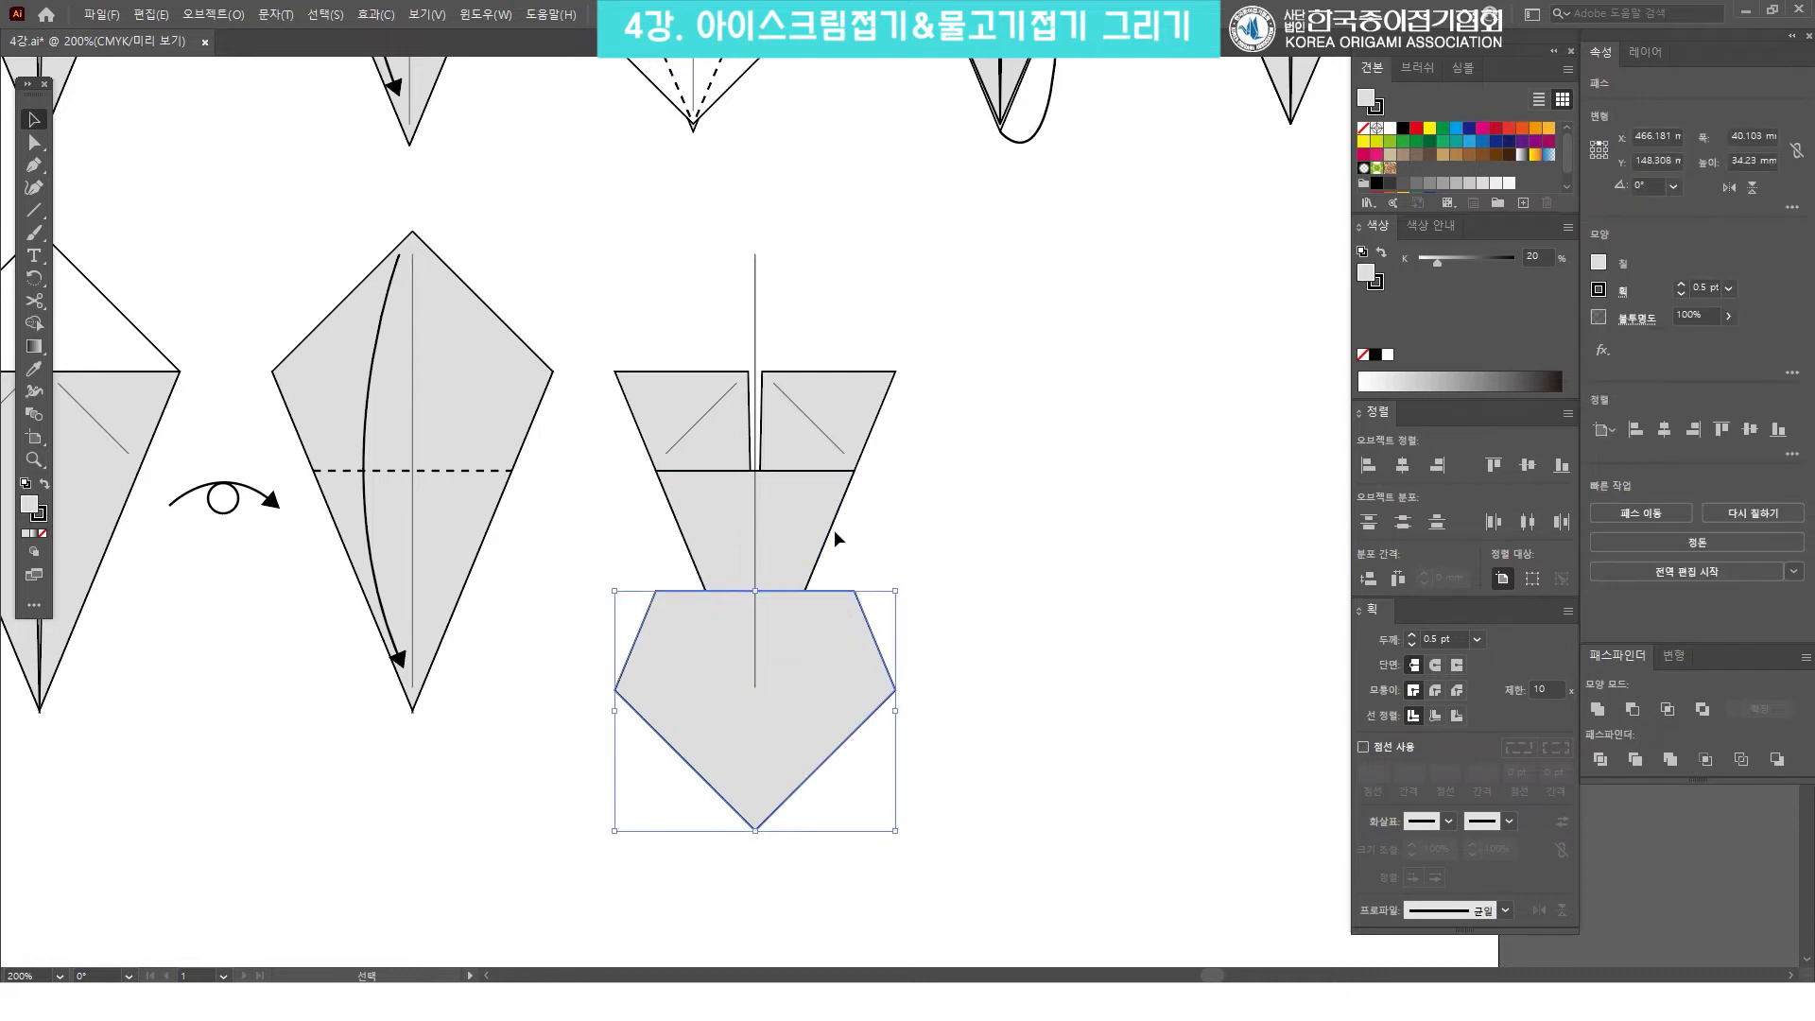
{"action": "left_click", "coordinate": [817, 516], "text": "shift"}
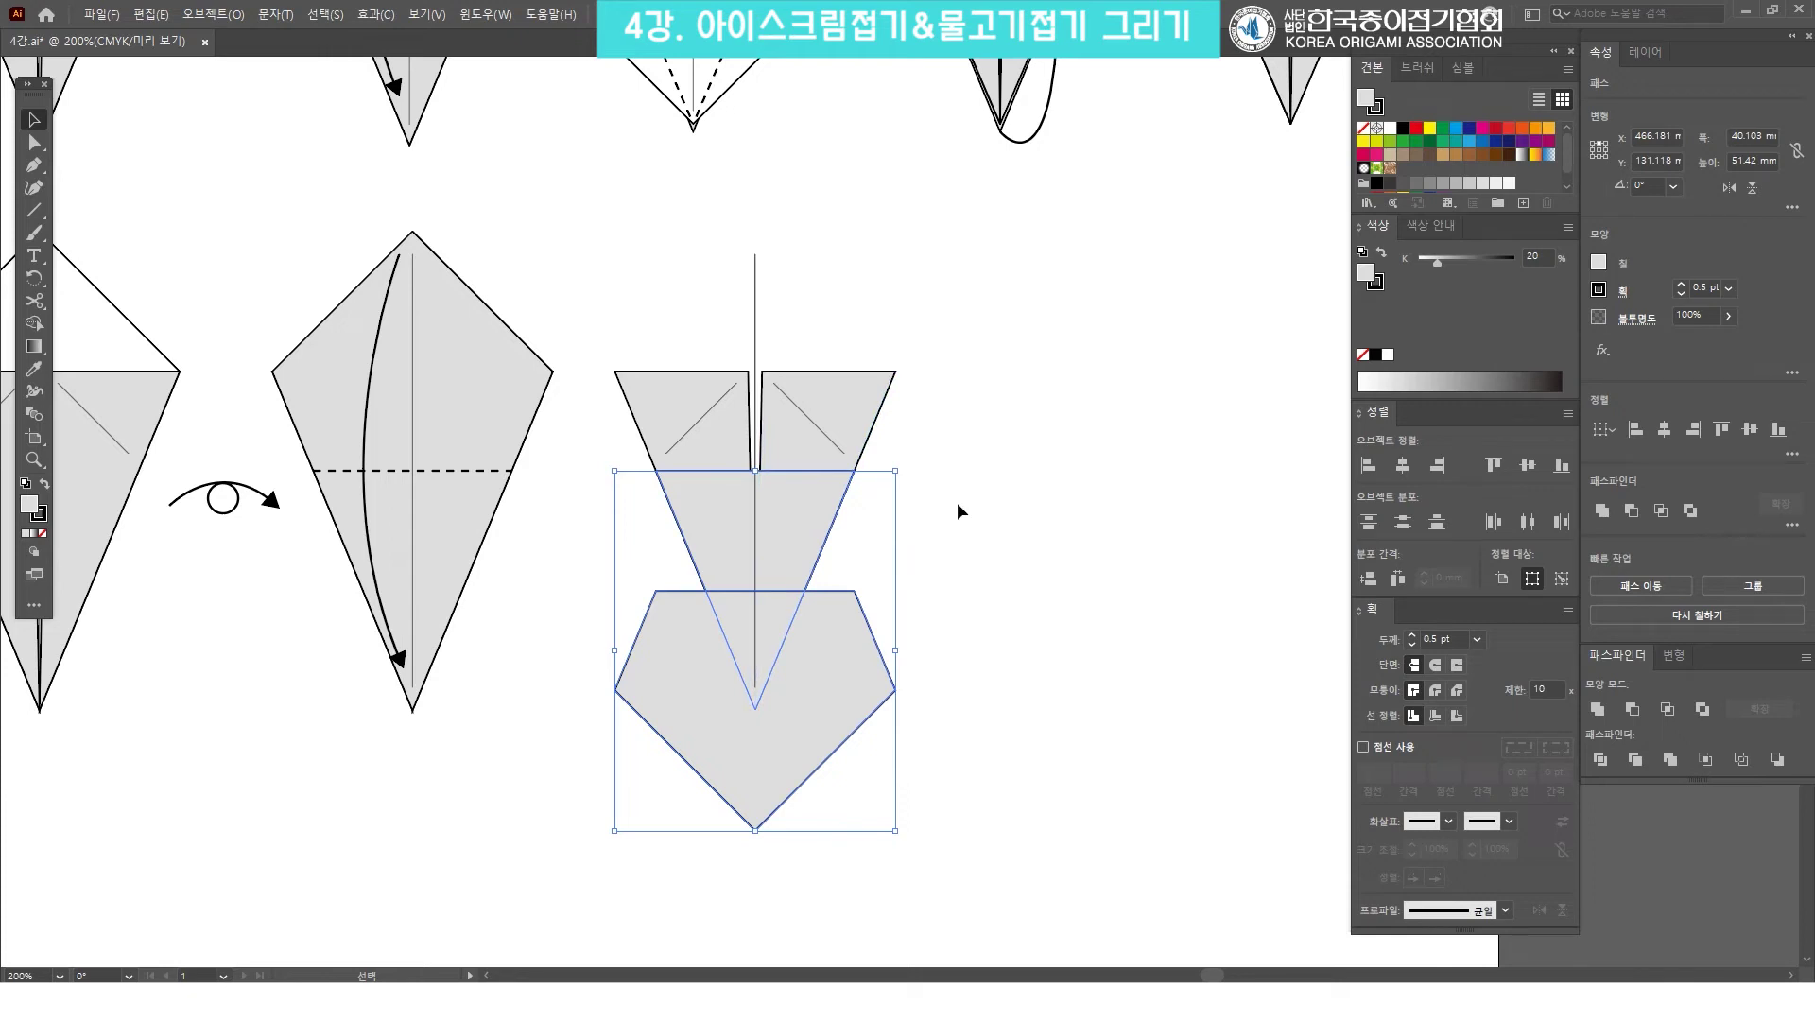
{"action": "left_click", "coordinate": [1489, 476]}
{"action": "left_click", "coordinate": [1148, 505]}
{"action": "scroll", "coordinate": [1147, 505], "scroll_direction": "up", "scroll_amount": 1}
{"action": "left_click", "coordinate": [790, 607]}
{"action": "key", "text": "ctrl+shift+a"}
Nudge the folded-down pentagon's left, right and bottom corner points up by 1 mm each.
{"action": "left_click_drag", "start_coordinate": [797, 598], "coordinate": [742, 459]}
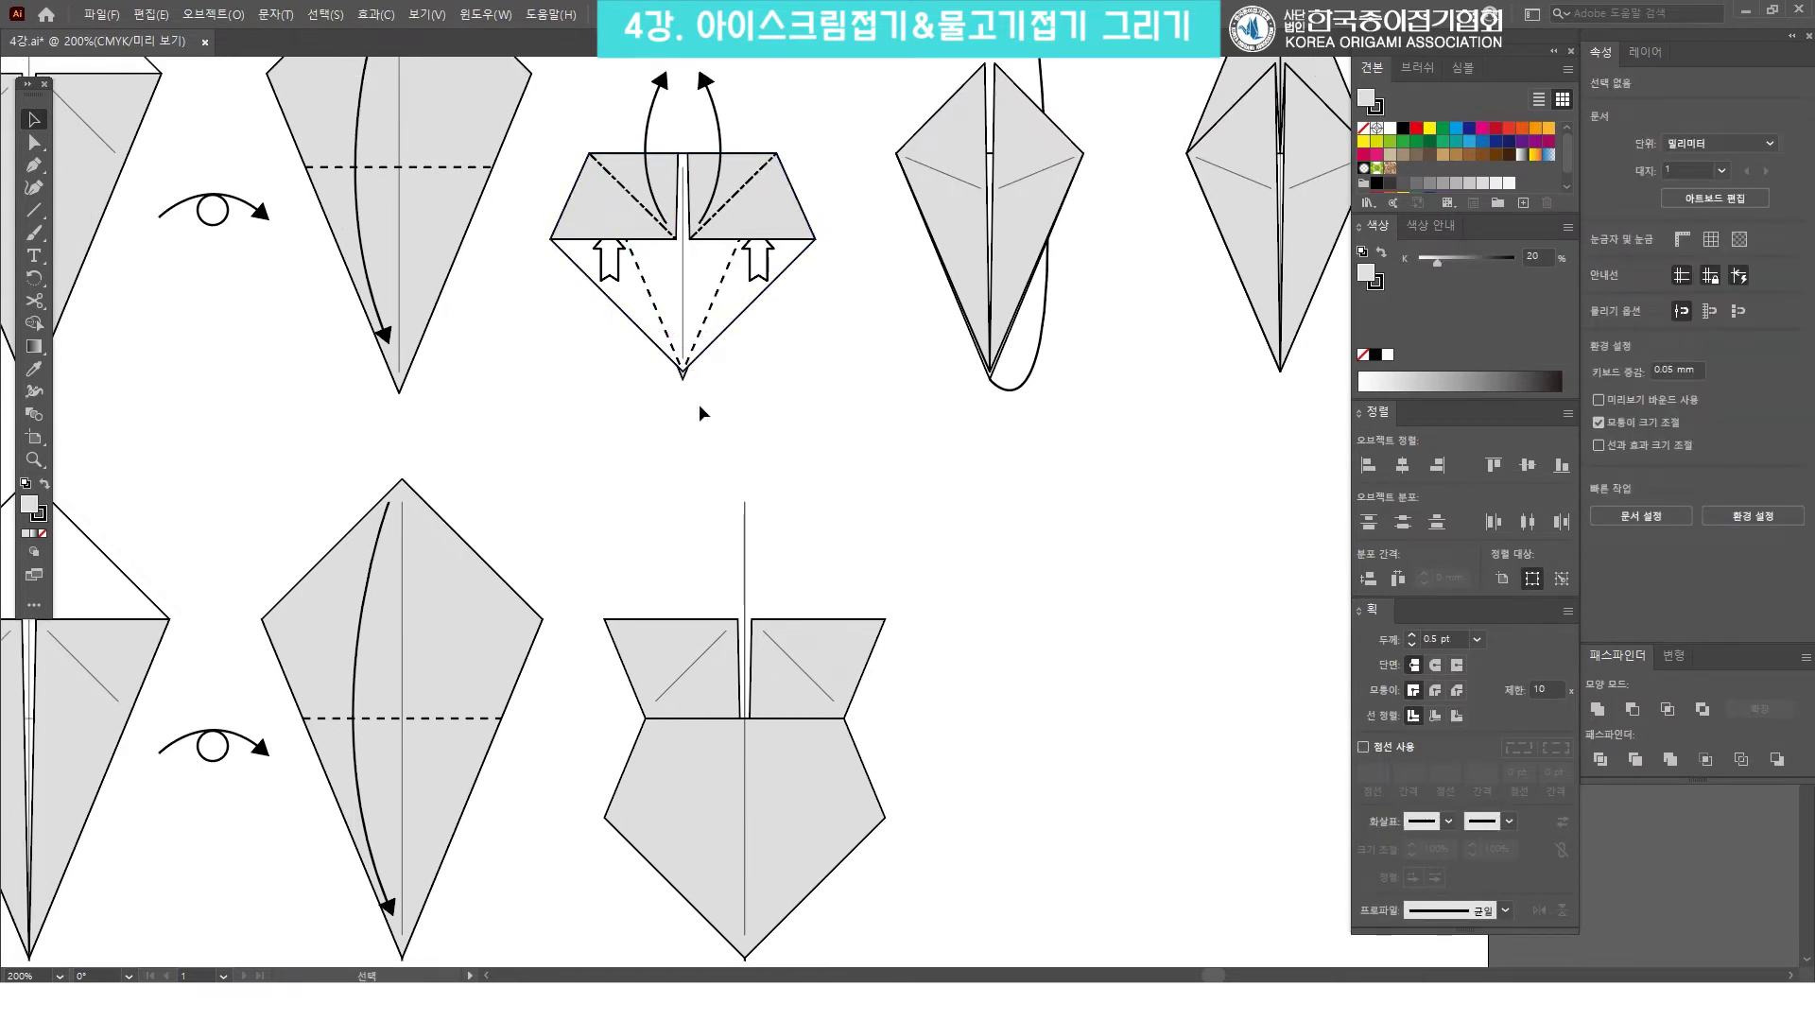
{"action": "scroll", "coordinate": [862, 622], "scroll_direction": "down", "scroll_amount": 3}
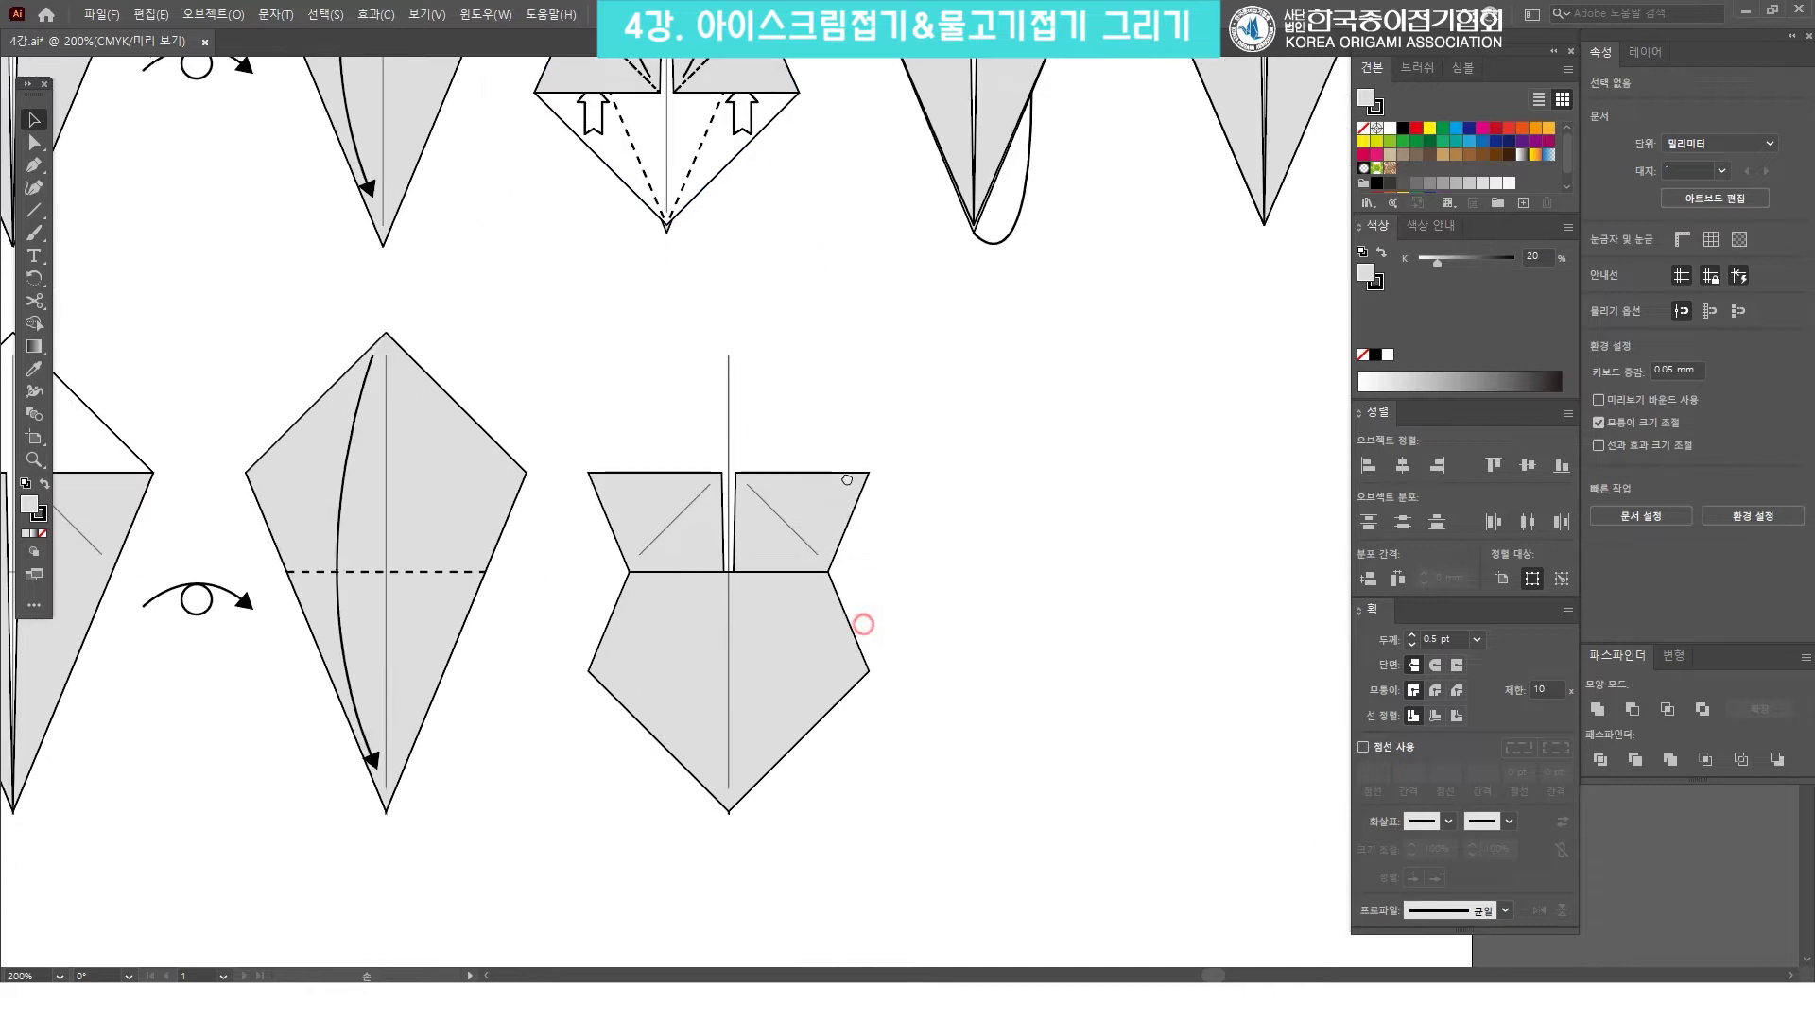
{"action": "left_click", "coordinate": [36, 142]}
{"action": "left_click", "coordinate": [587, 671]}
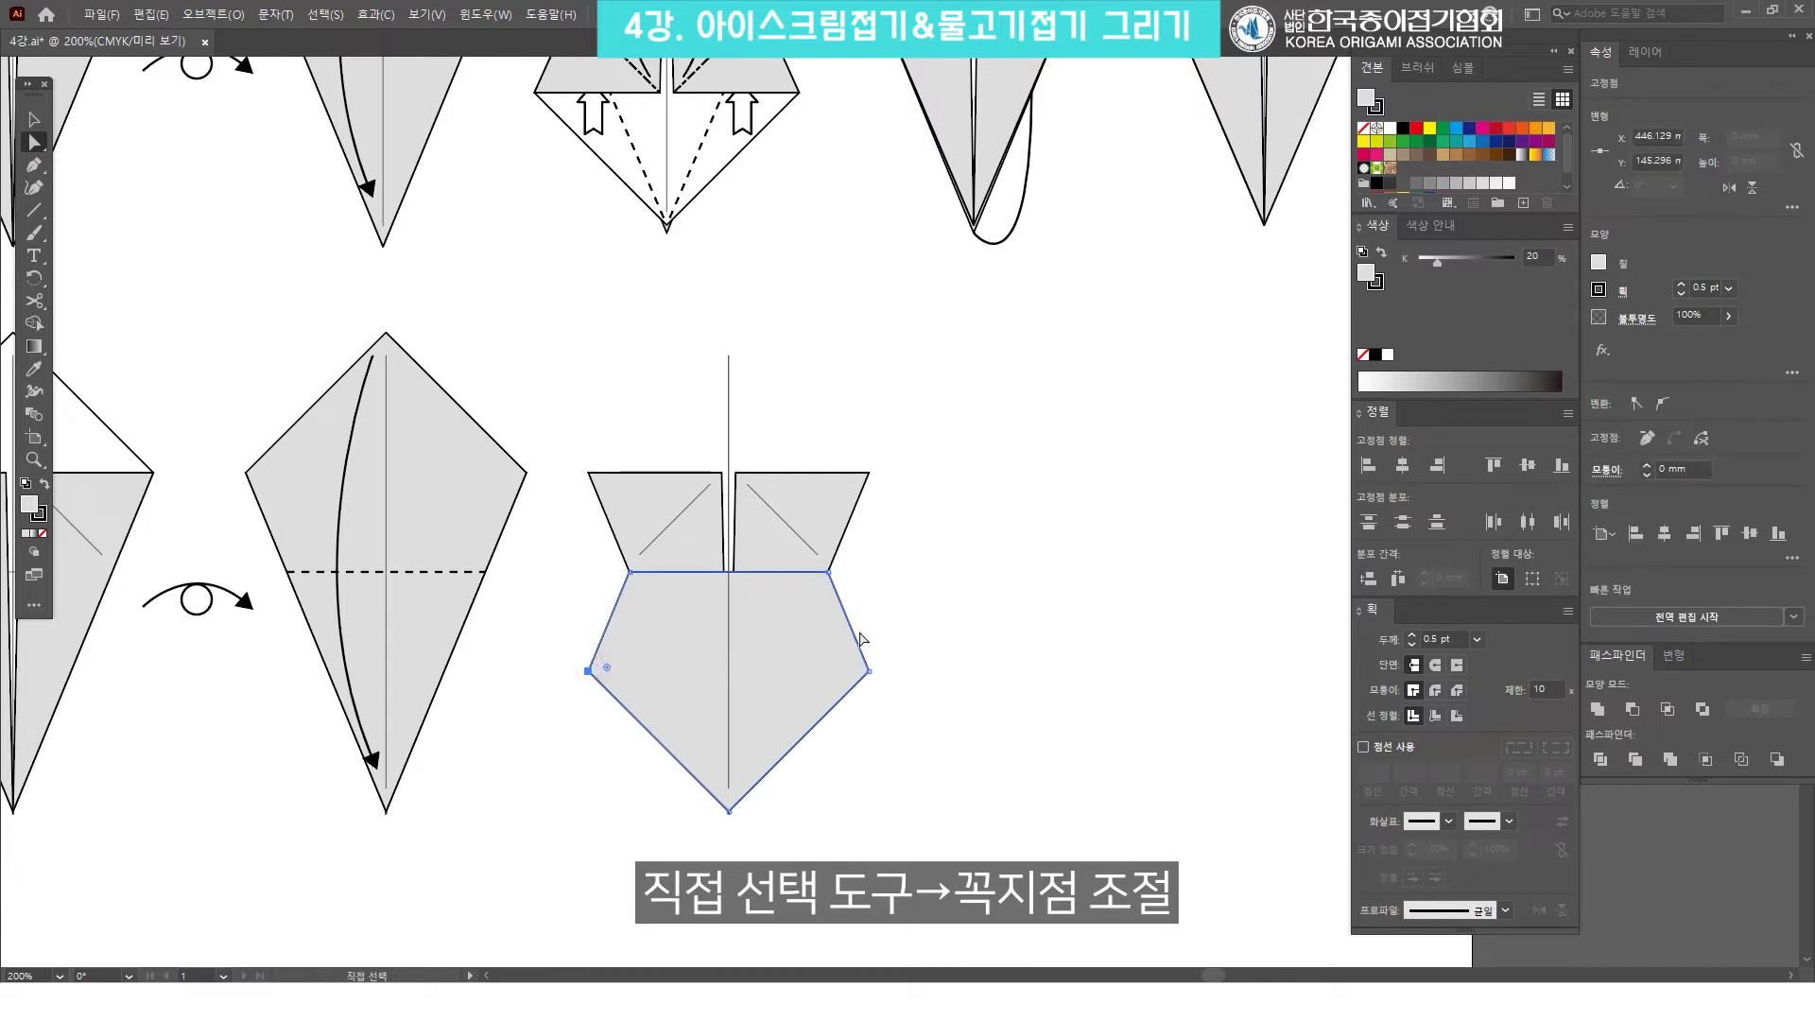
{"action": "key", "text": "Up"}
{"action": "left_click", "coordinate": [870, 669]}
{"action": "key", "text": "Up"}
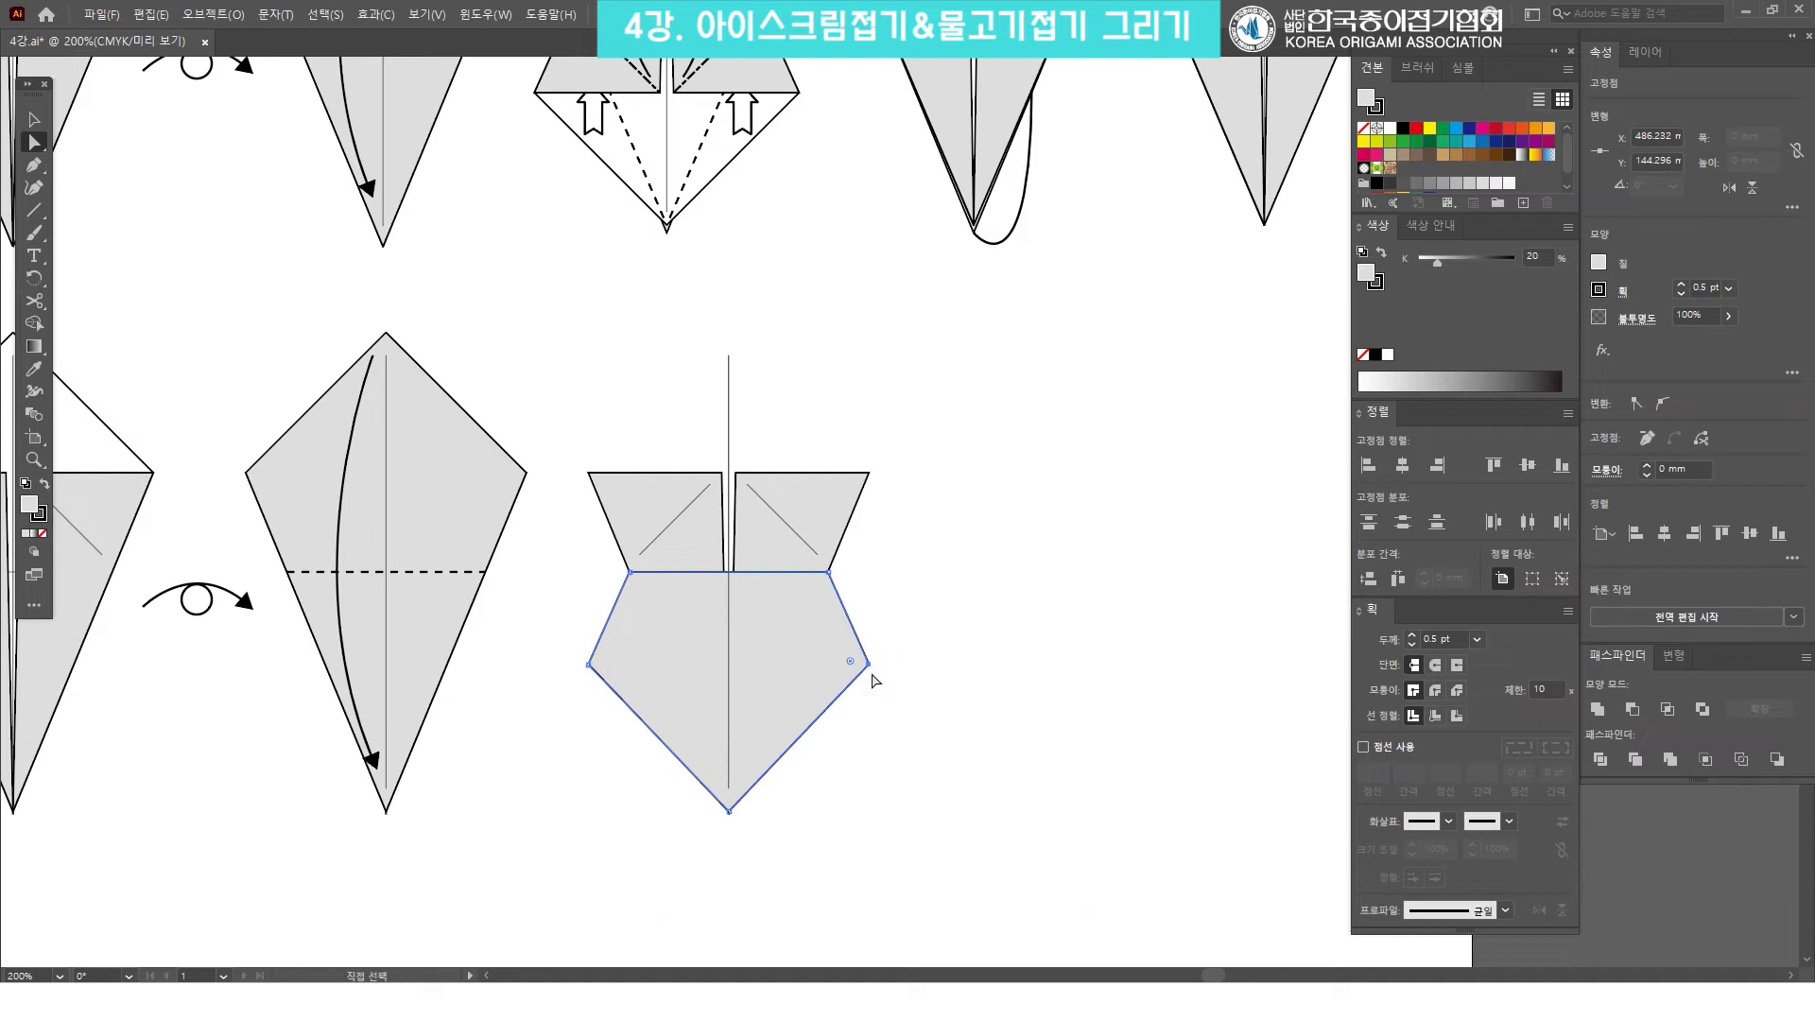
{"action": "left_click", "coordinate": [728, 810]}
{"action": "key", "text": "Up"}
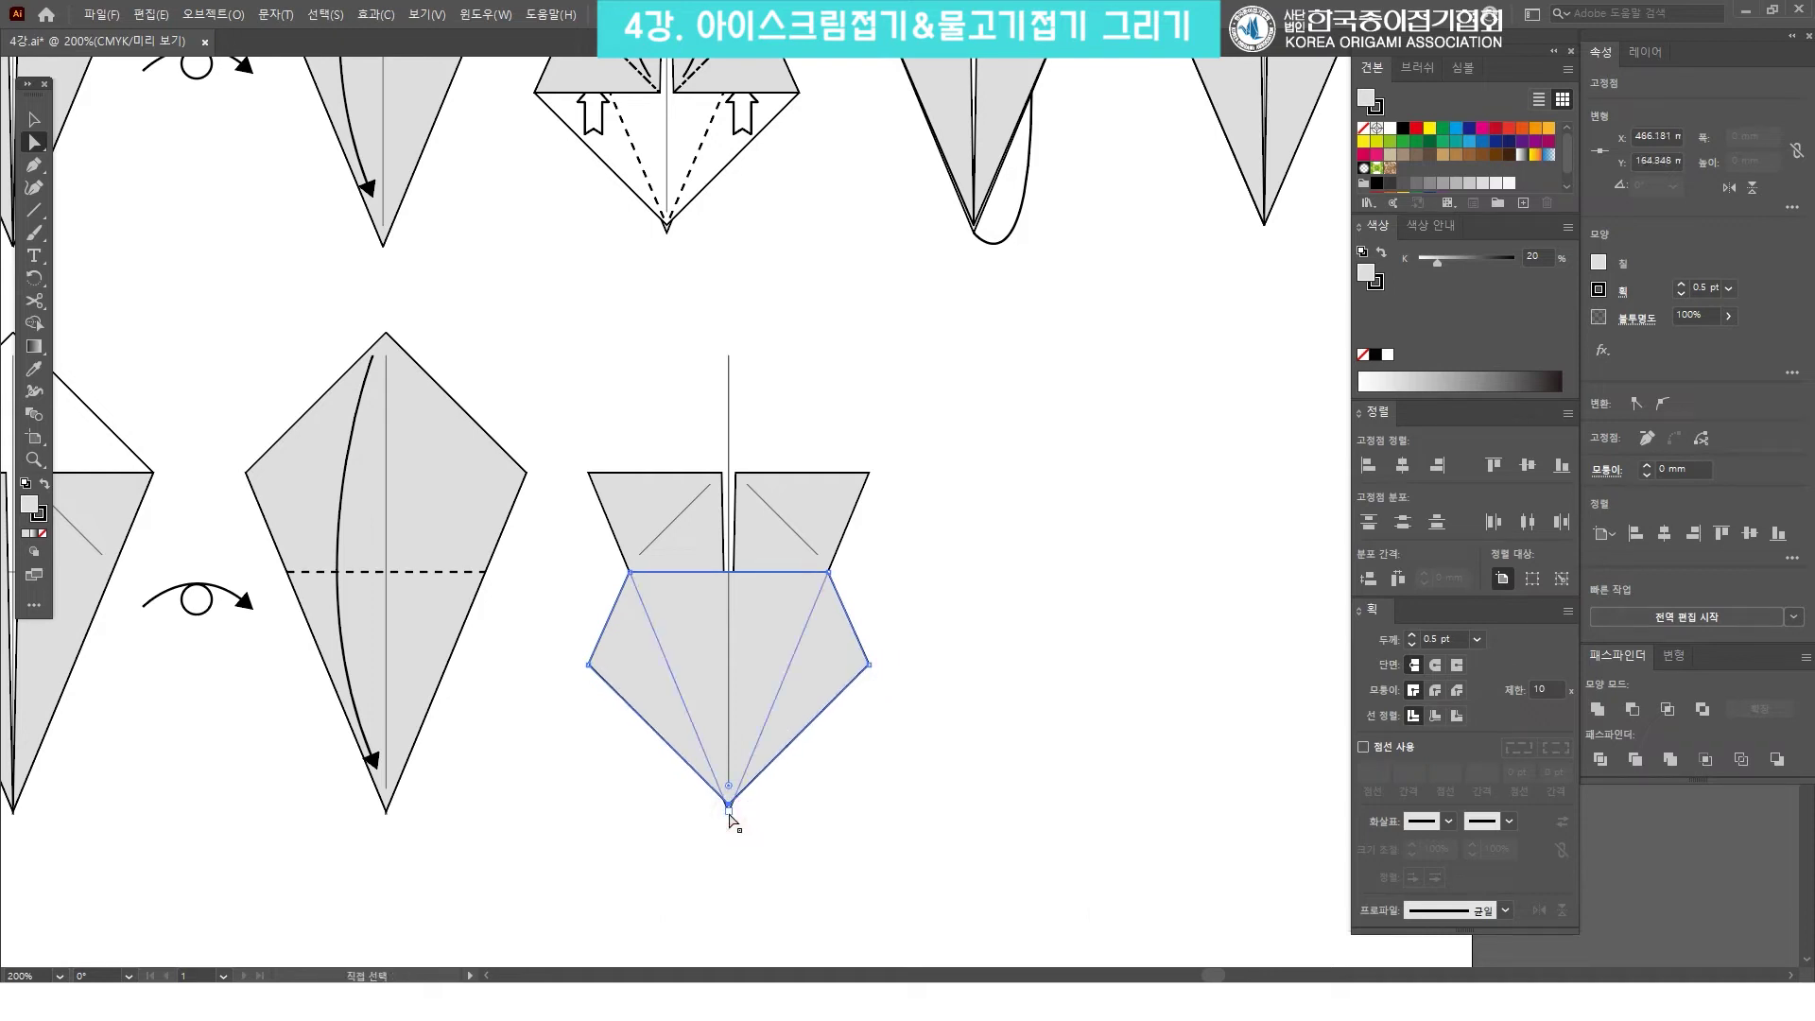
{"action": "left_click", "coordinate": [1025, 662]}
{"action": "key", "text": "v"}
{"action": "left_click", "coordinate": [781, 811]}
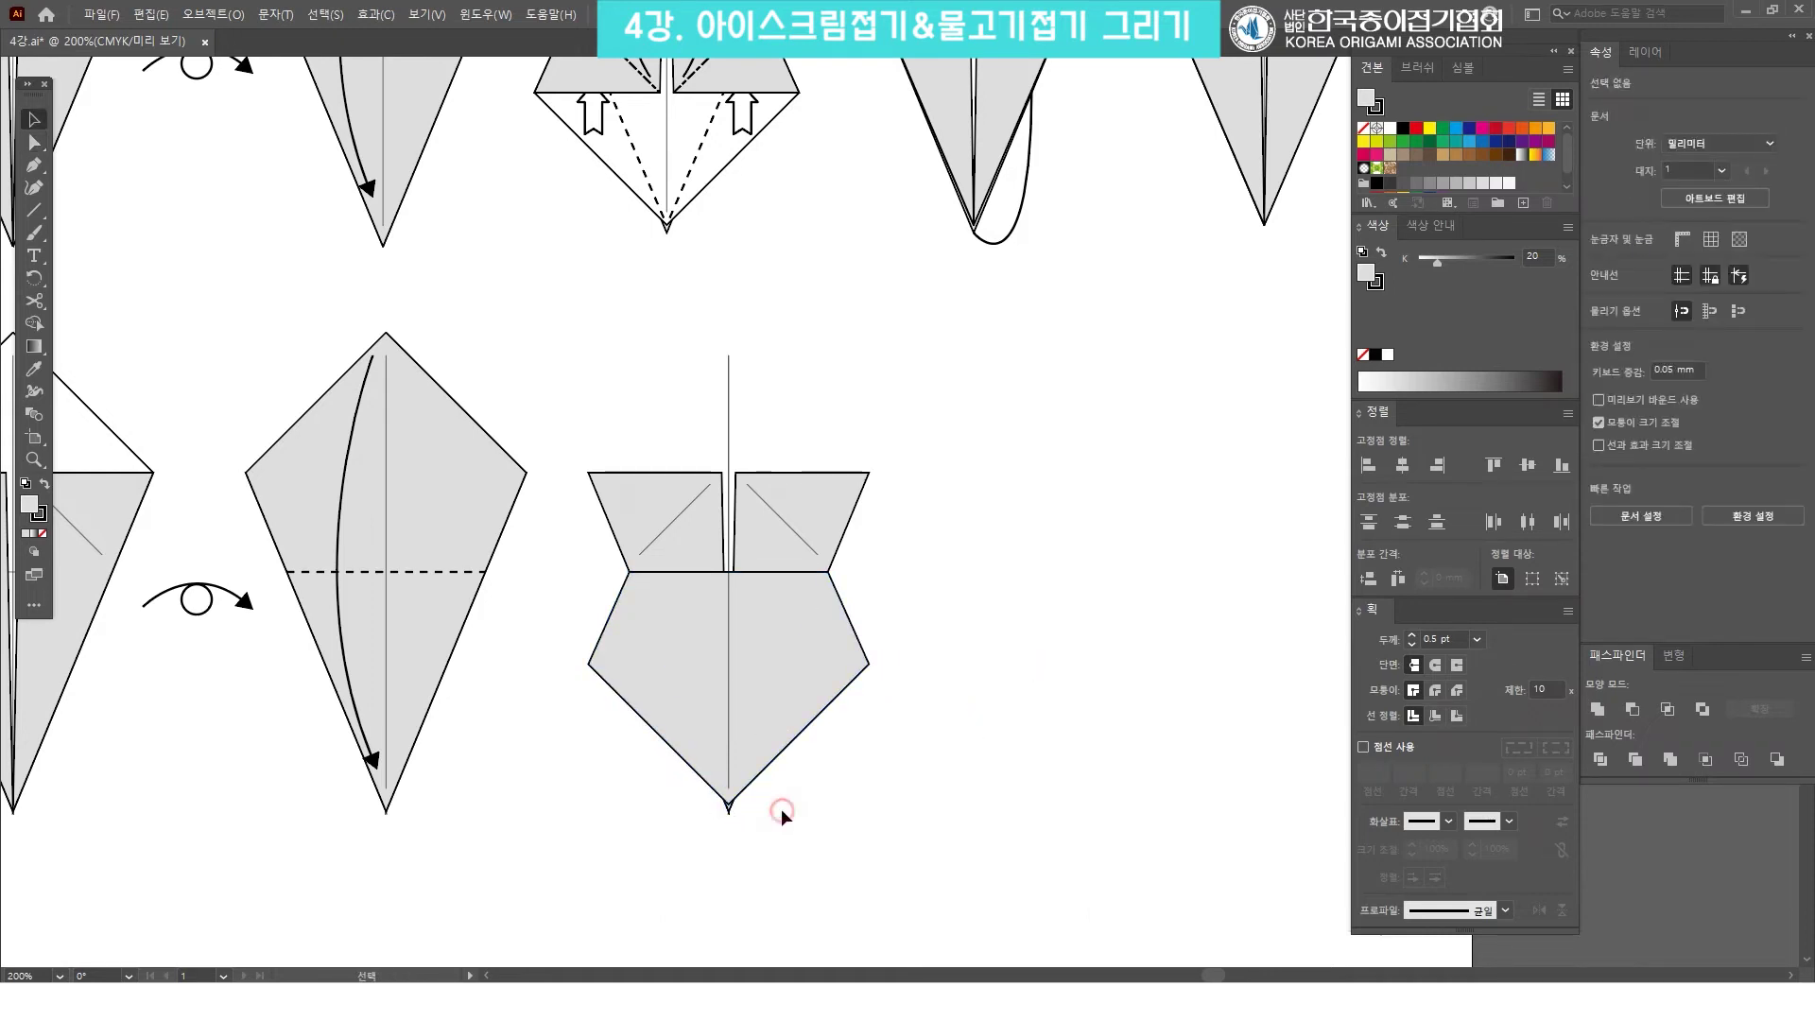
Shorten the vertical crease line from its upper end to just below the fold line, about 29 mm long.
{"action": "left_click", "coordinate": [693, 792]}
{"action": "left_click", "coordinate": [945, 764]}
{"action": "key", "text": "space"}
{"action": "left_click_drag", "start_coordinate": [1047, 673], "coordinate": [1006, 618]}
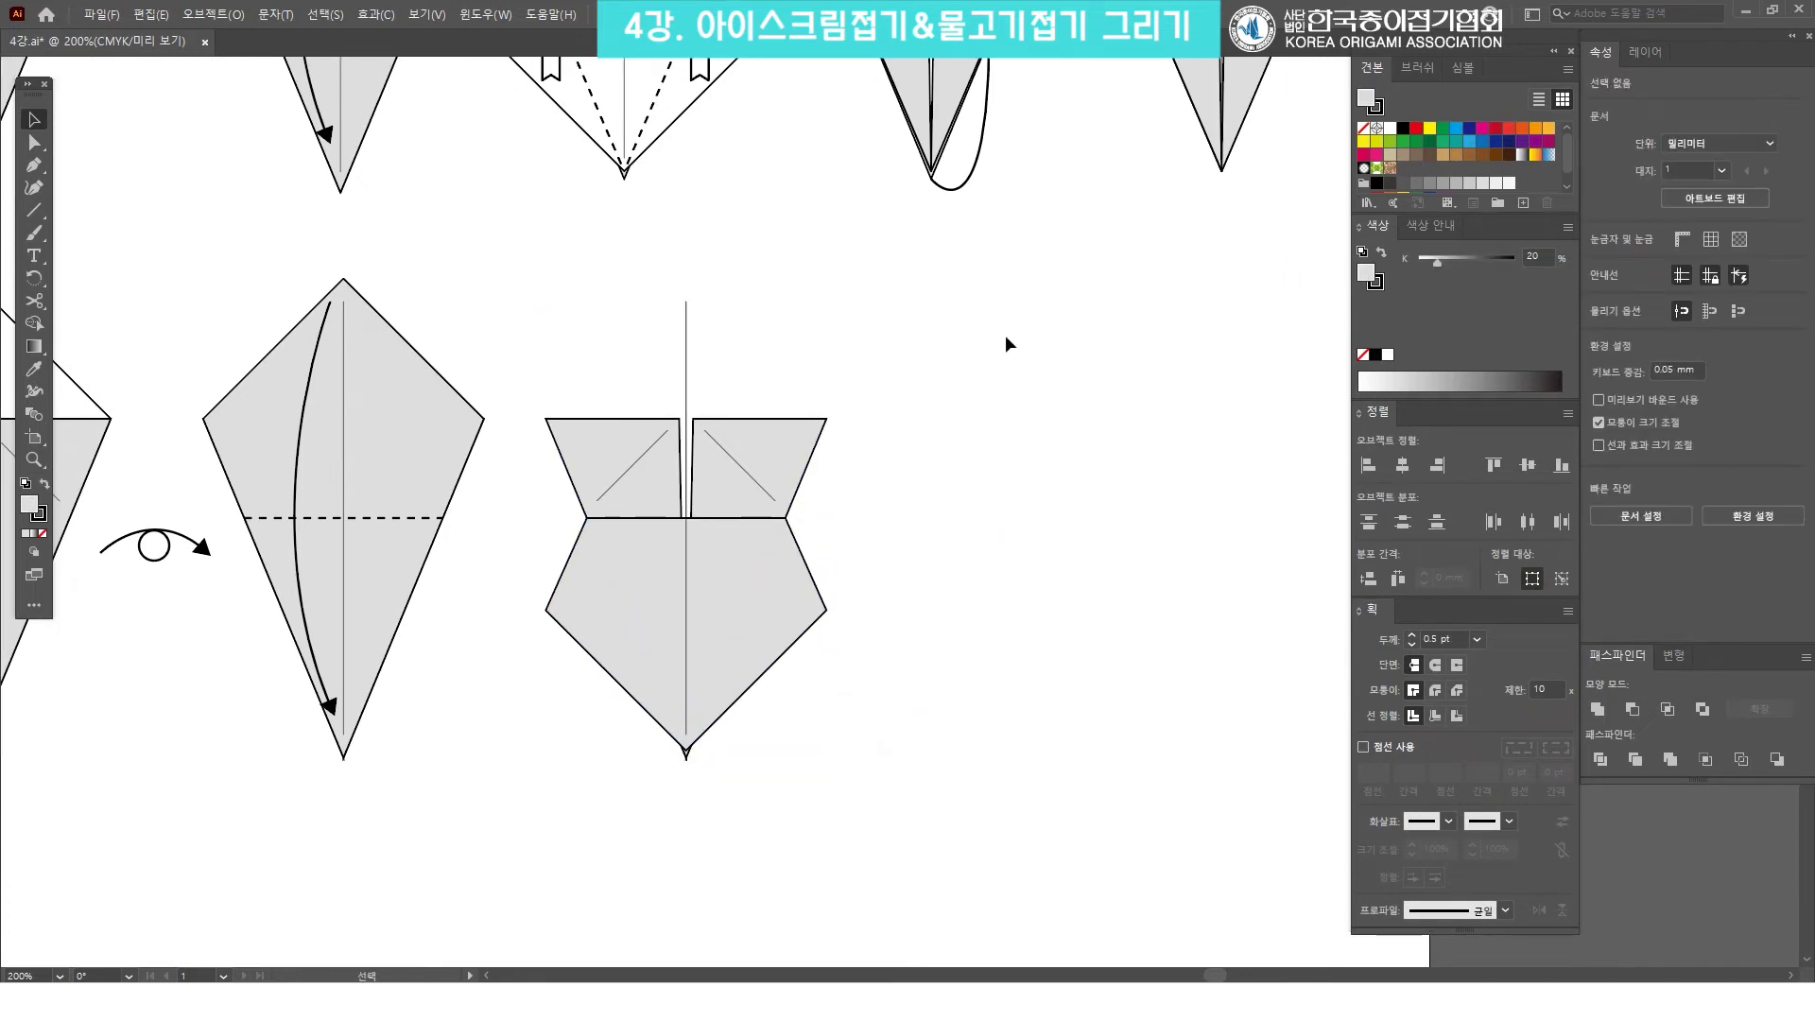
{"action": "left_click", "coordinate": [687, 320]}
{"action": "left_click_drag", "start_coordinate": [687, 300], "coordinate": [687, 534]}
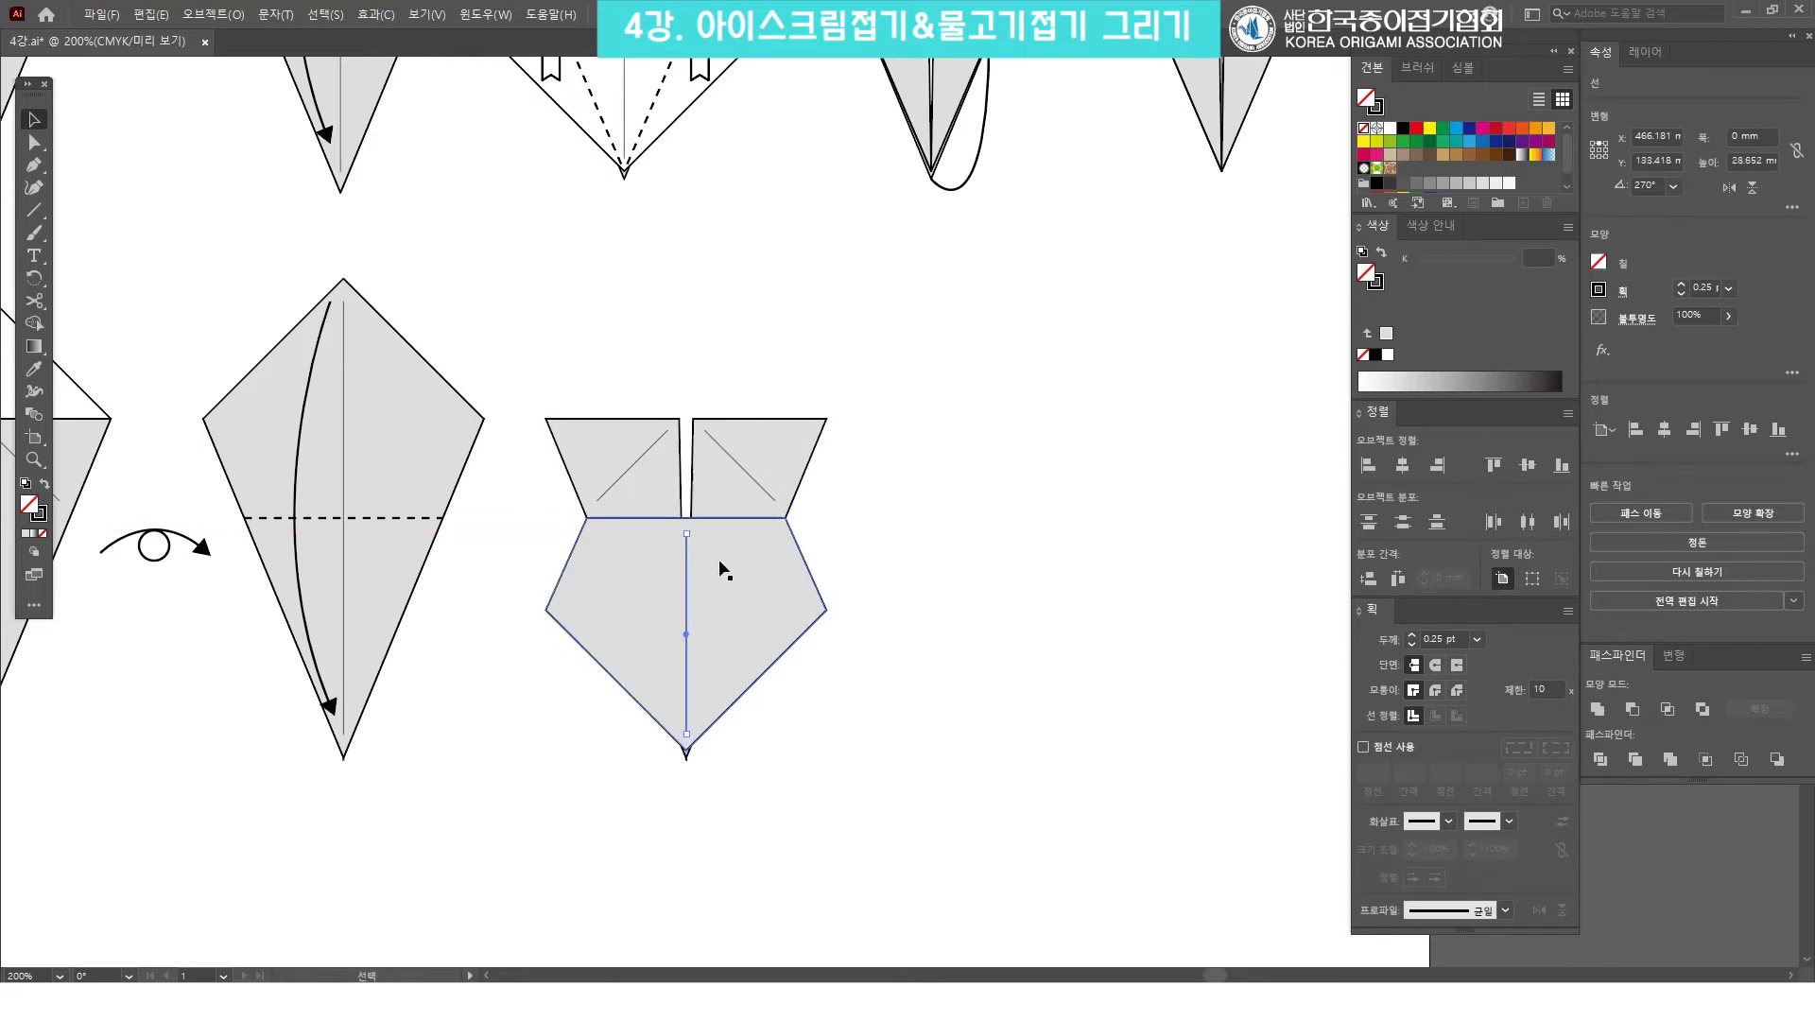
{"action": "left_click", "coordinate": [987, 370]}
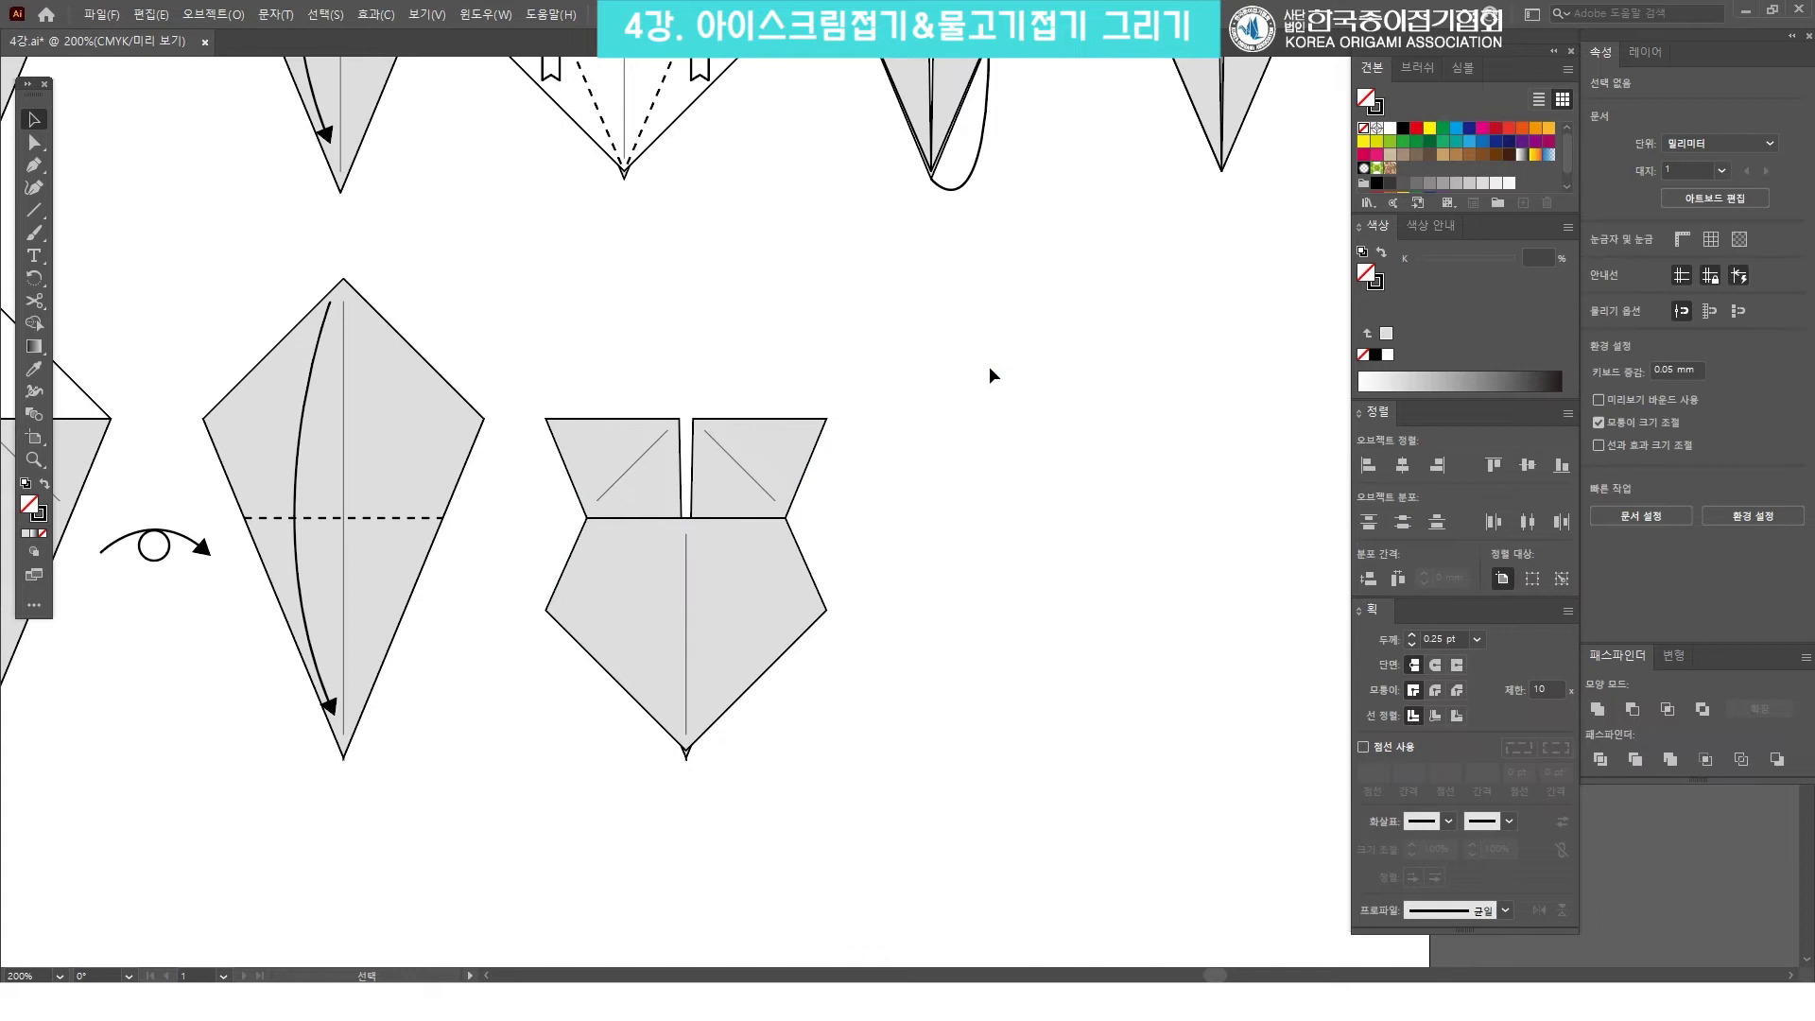
Fill the folded-down pentagon with white.
{"action": "left_click_drag", "start_coordinate": [732, 300], "coordinate": [798, 489]}
{"action": "scroll", "coordinate": [798, 490], "scroll_direction": "down", "scroll_amount": 1}
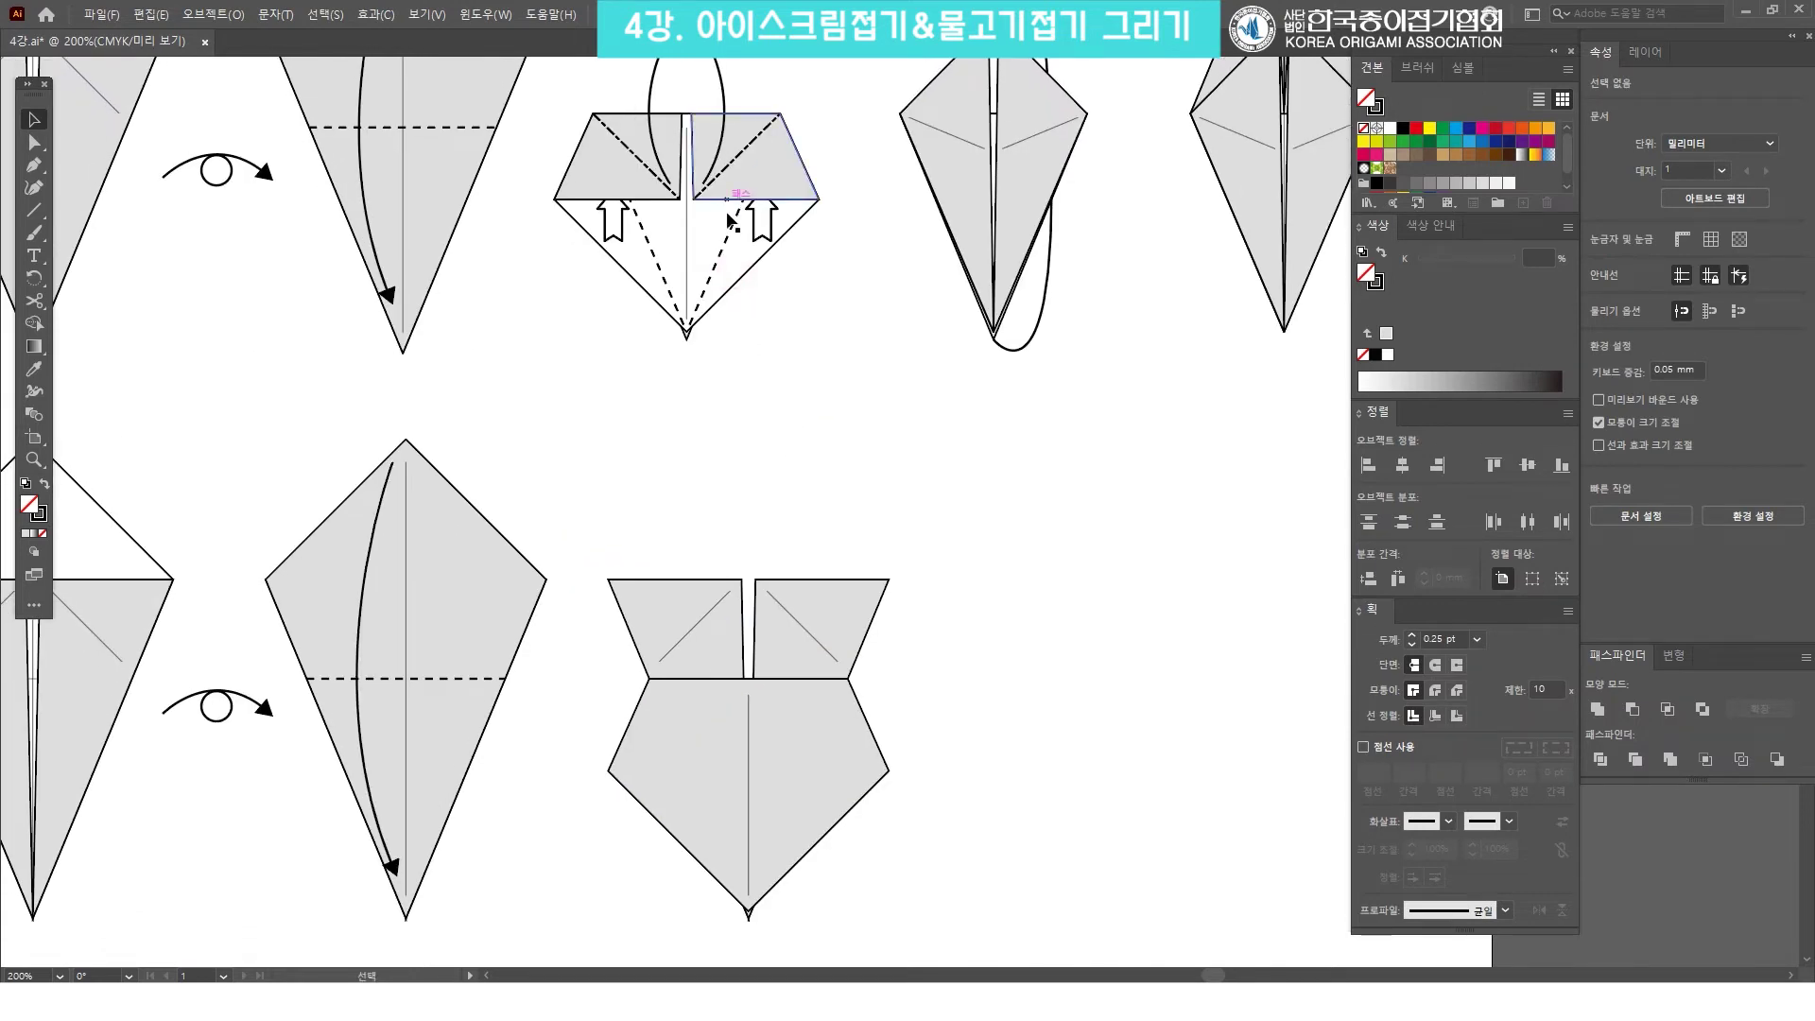
{"action": "left_click", "coordinate": [716, 231]}
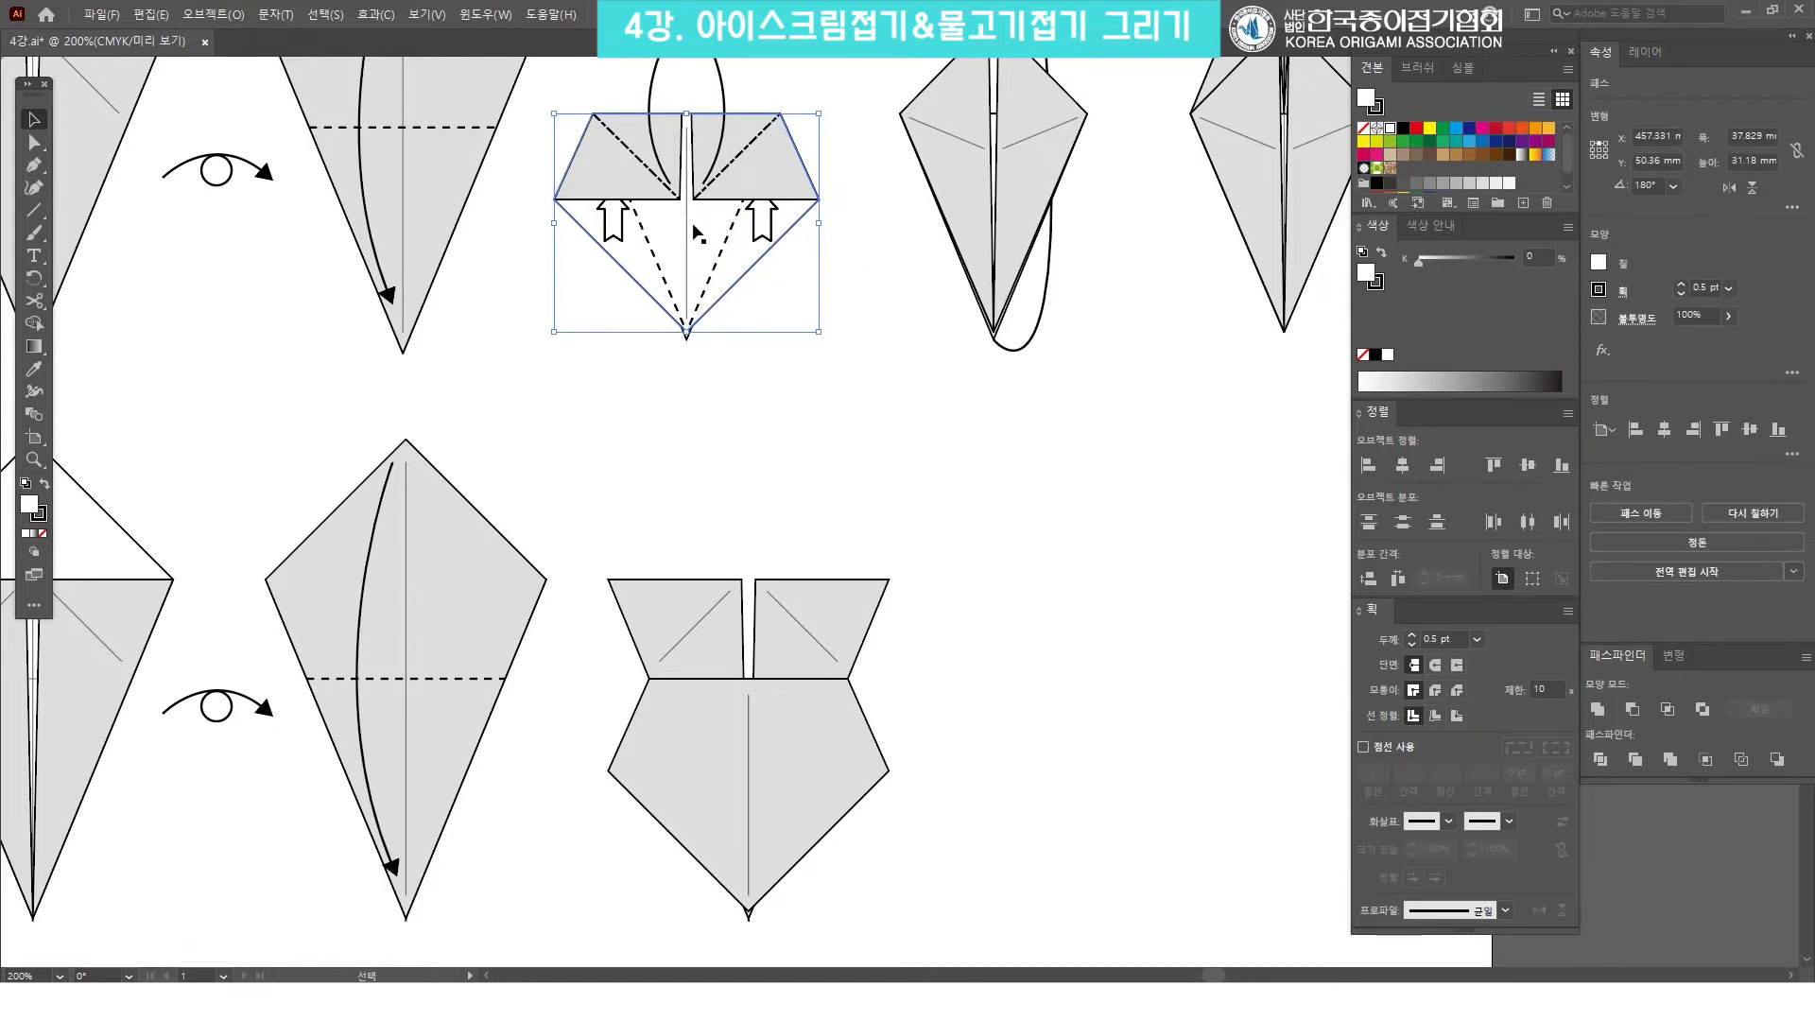
{"action": "scroll", "coordinate": [907, 591], "scroll_direction": "down", "scroll_amount": 2}
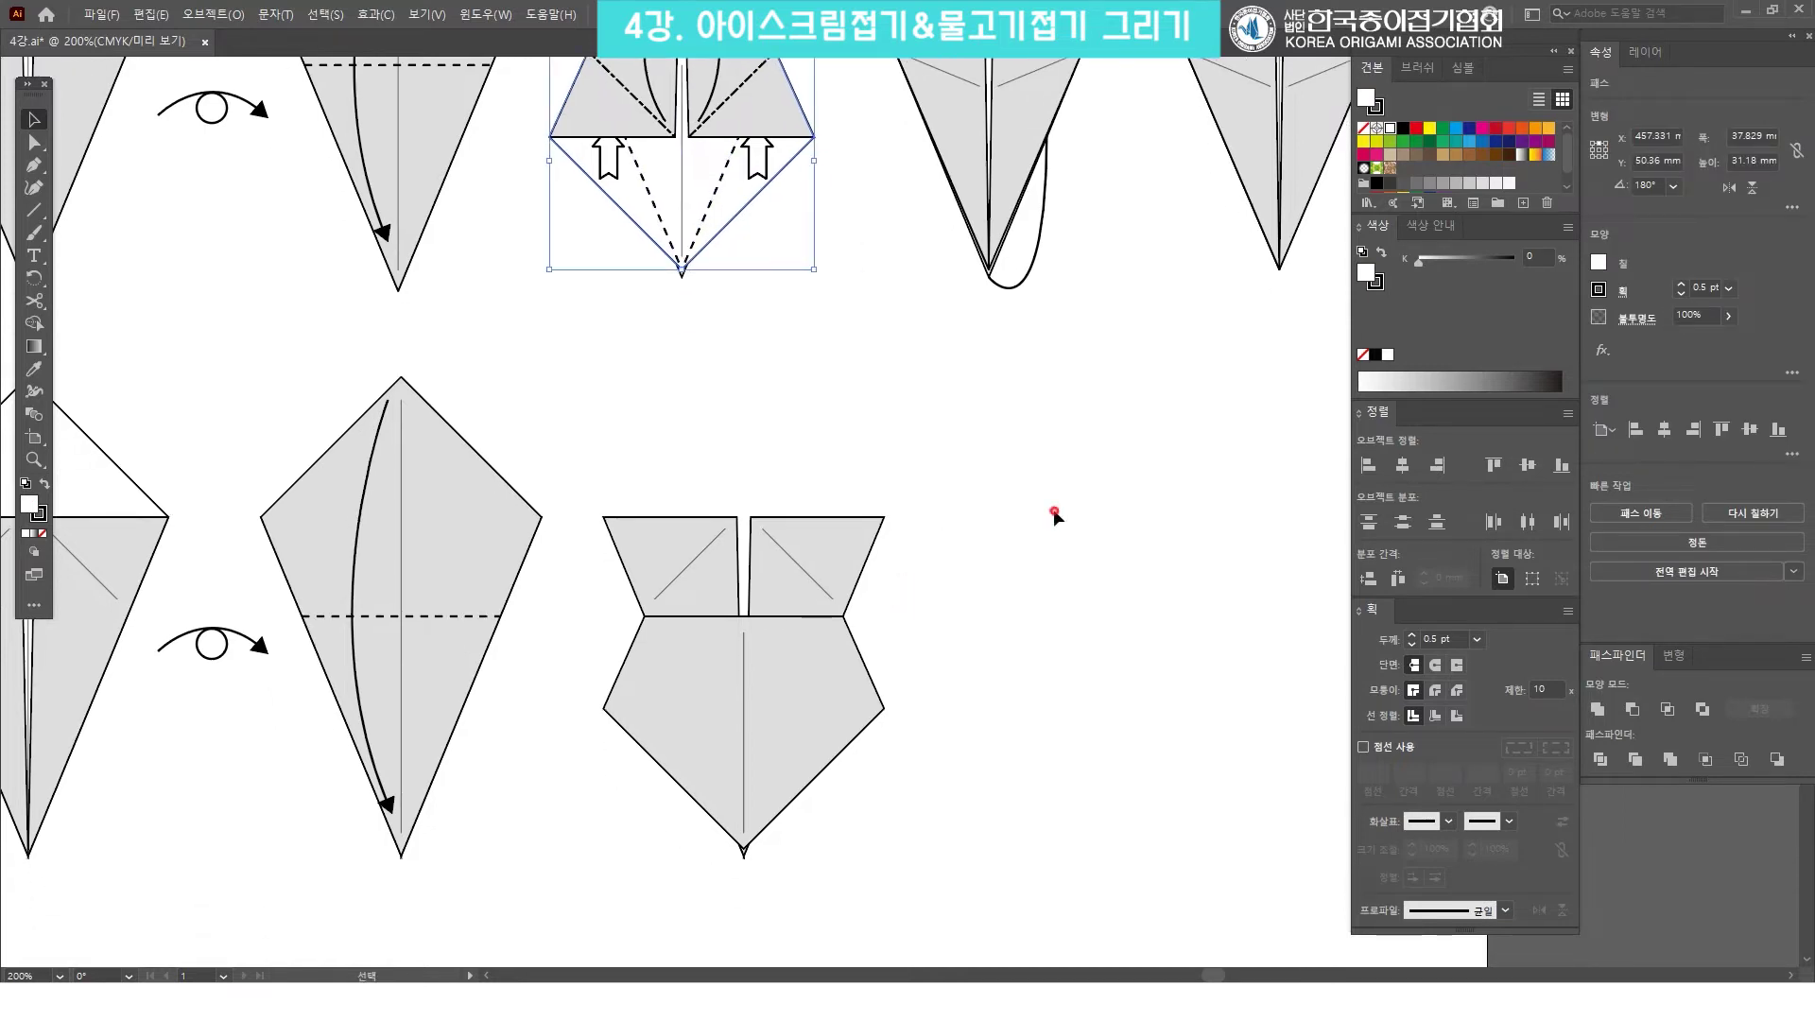
{"action": "left_click", "coordinate": [815, 669]}
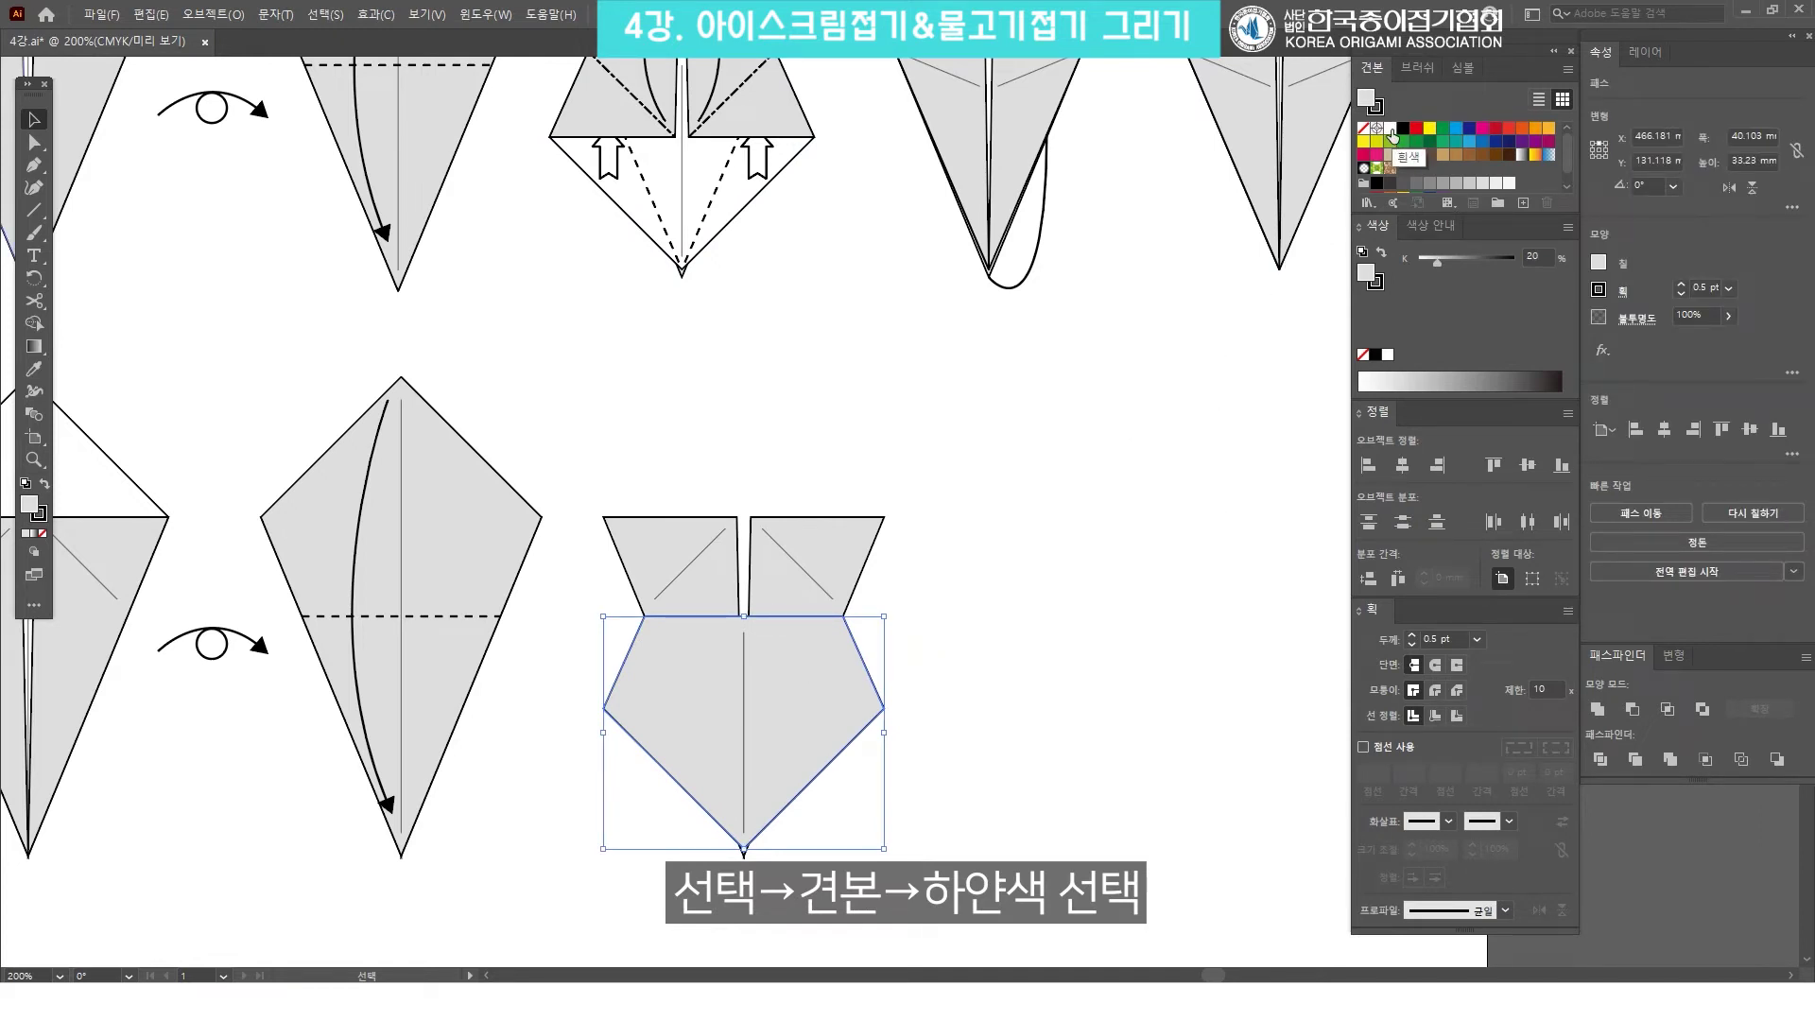
{"action": "left_click", "coordinate": [1389, 128]}
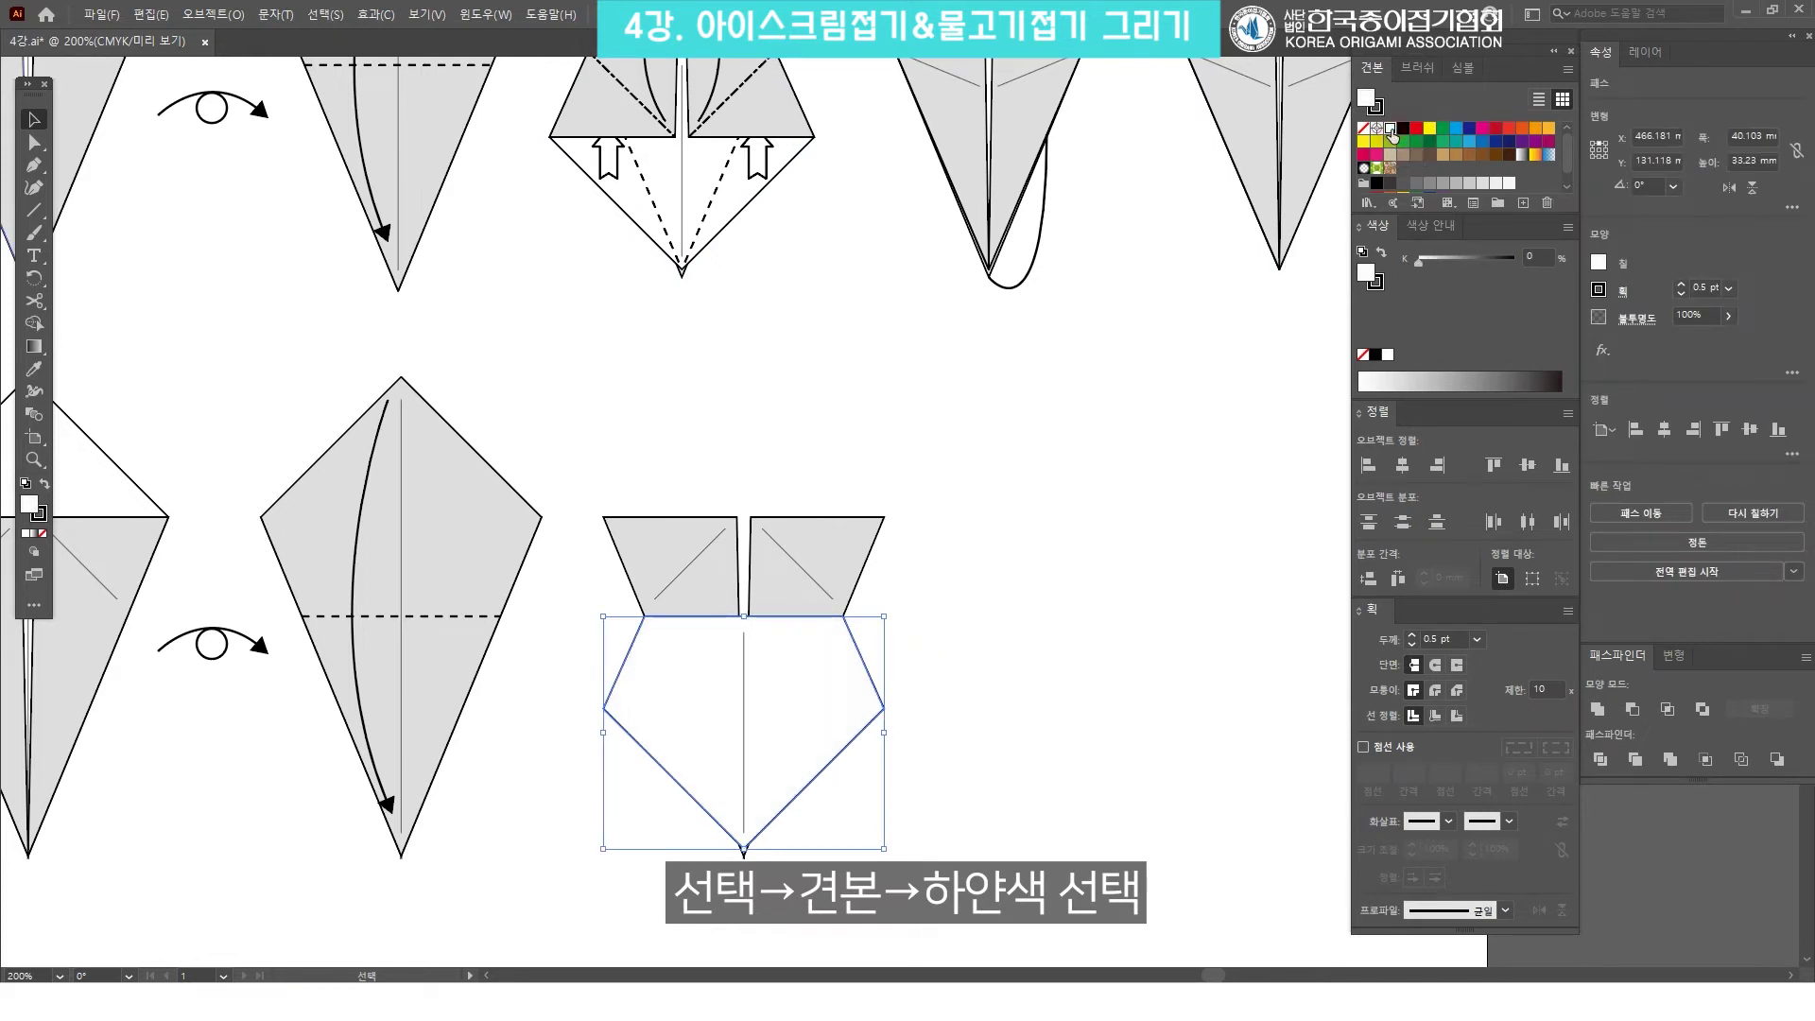
{"action": "left_click", "coordinate": [983, 575]}
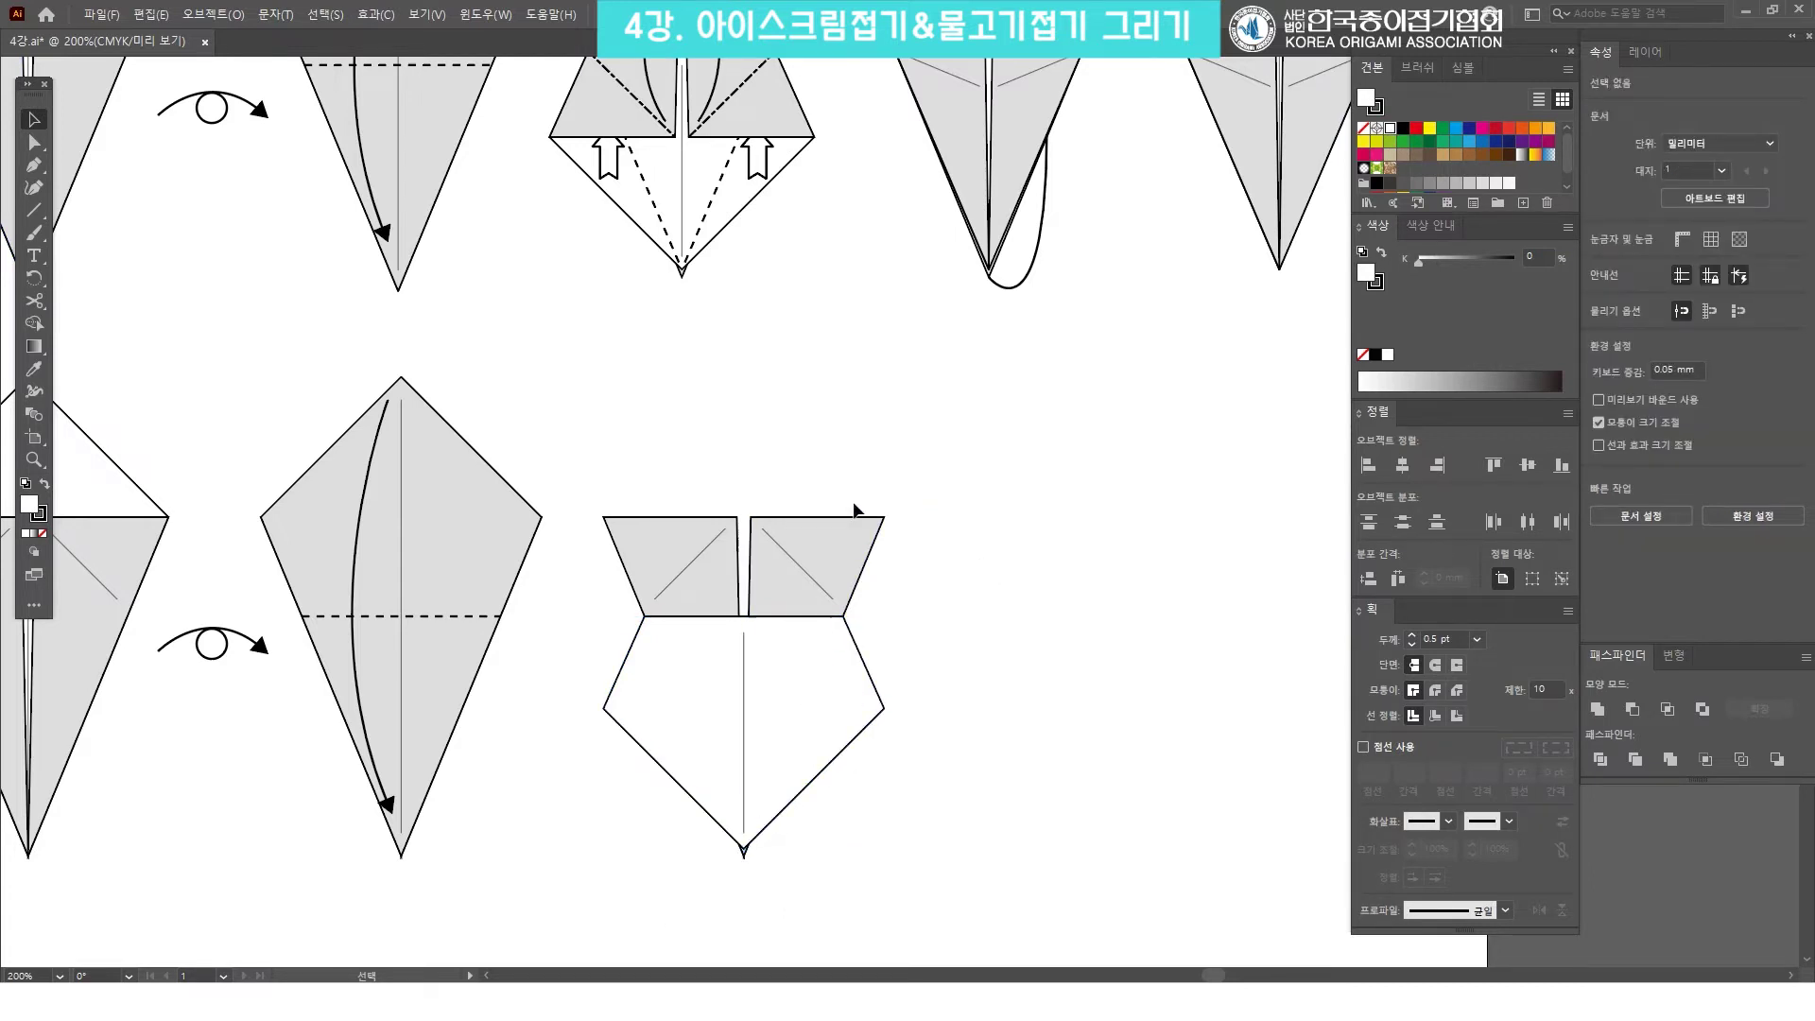
Draw a horizontal line about 75 mm long along the fold line, extending past both sides of the fourth figure.
{"action": "scroll", "coordinate": [848, 508], "scroll_direction": "up", "scroll_amount": 3}
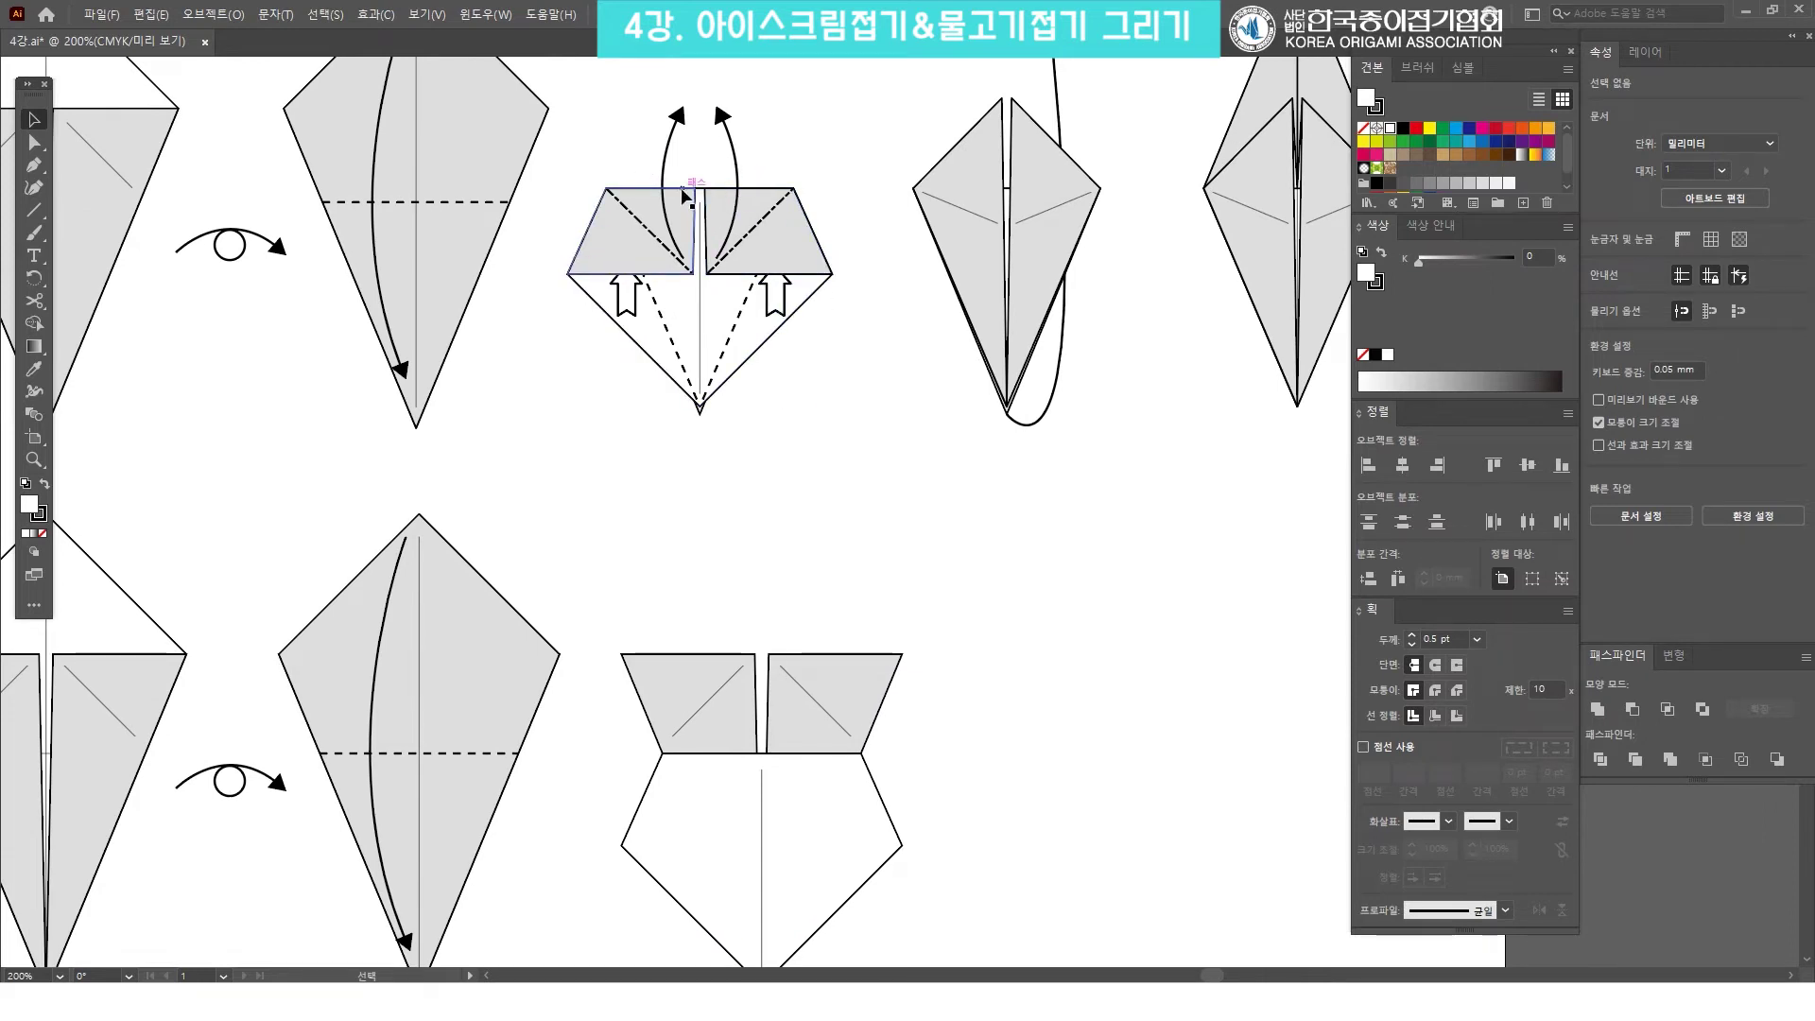
{"action": "left_click_drag", "start_coordinate": [876, 624], "coordinate": [858, 492]}
{"action": "mouse_move", "coordinate": [936, 587]}
{"action": "left_mouse_down"}
{"action": "mouse_move", "coordinate": [615, 502]}
{"action": "mouse_move", "coordinate": [690, 511]}
{"action": "left_mouse_up"}
{"action": "left_click", "coordinate": [773, 446]}
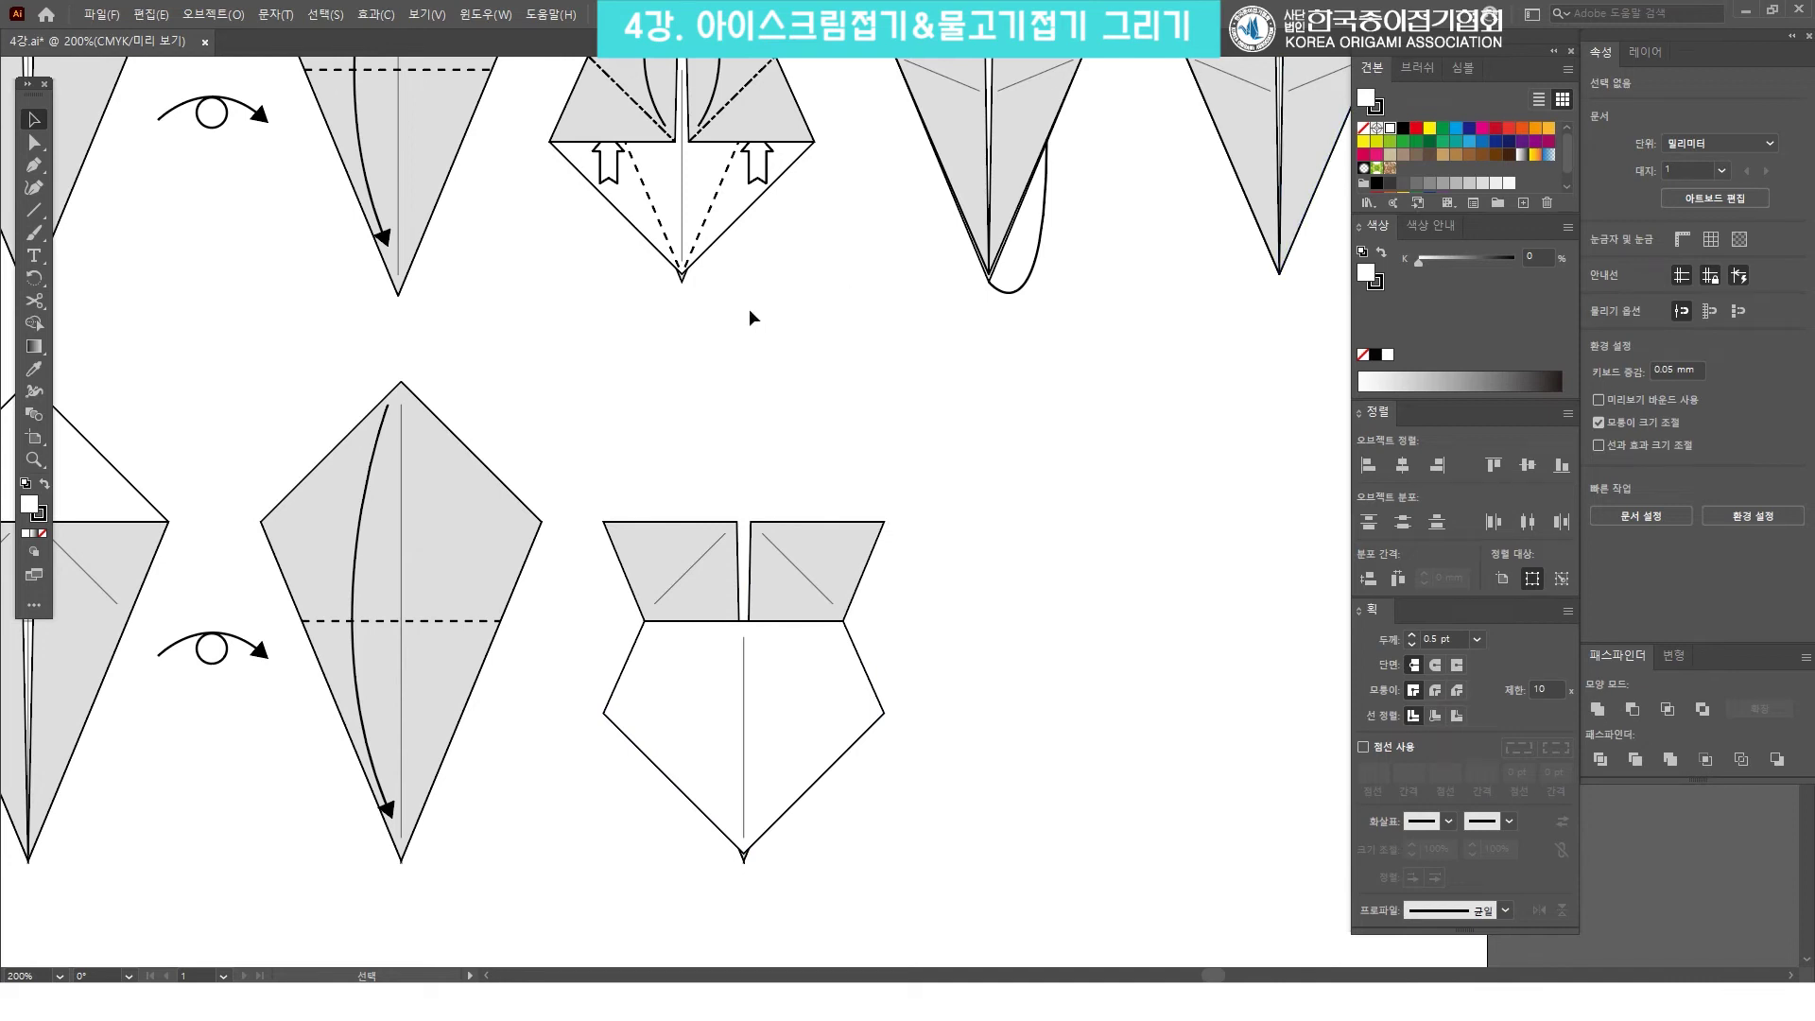
{"action": "left_click", "coordinate": [34, 210]}
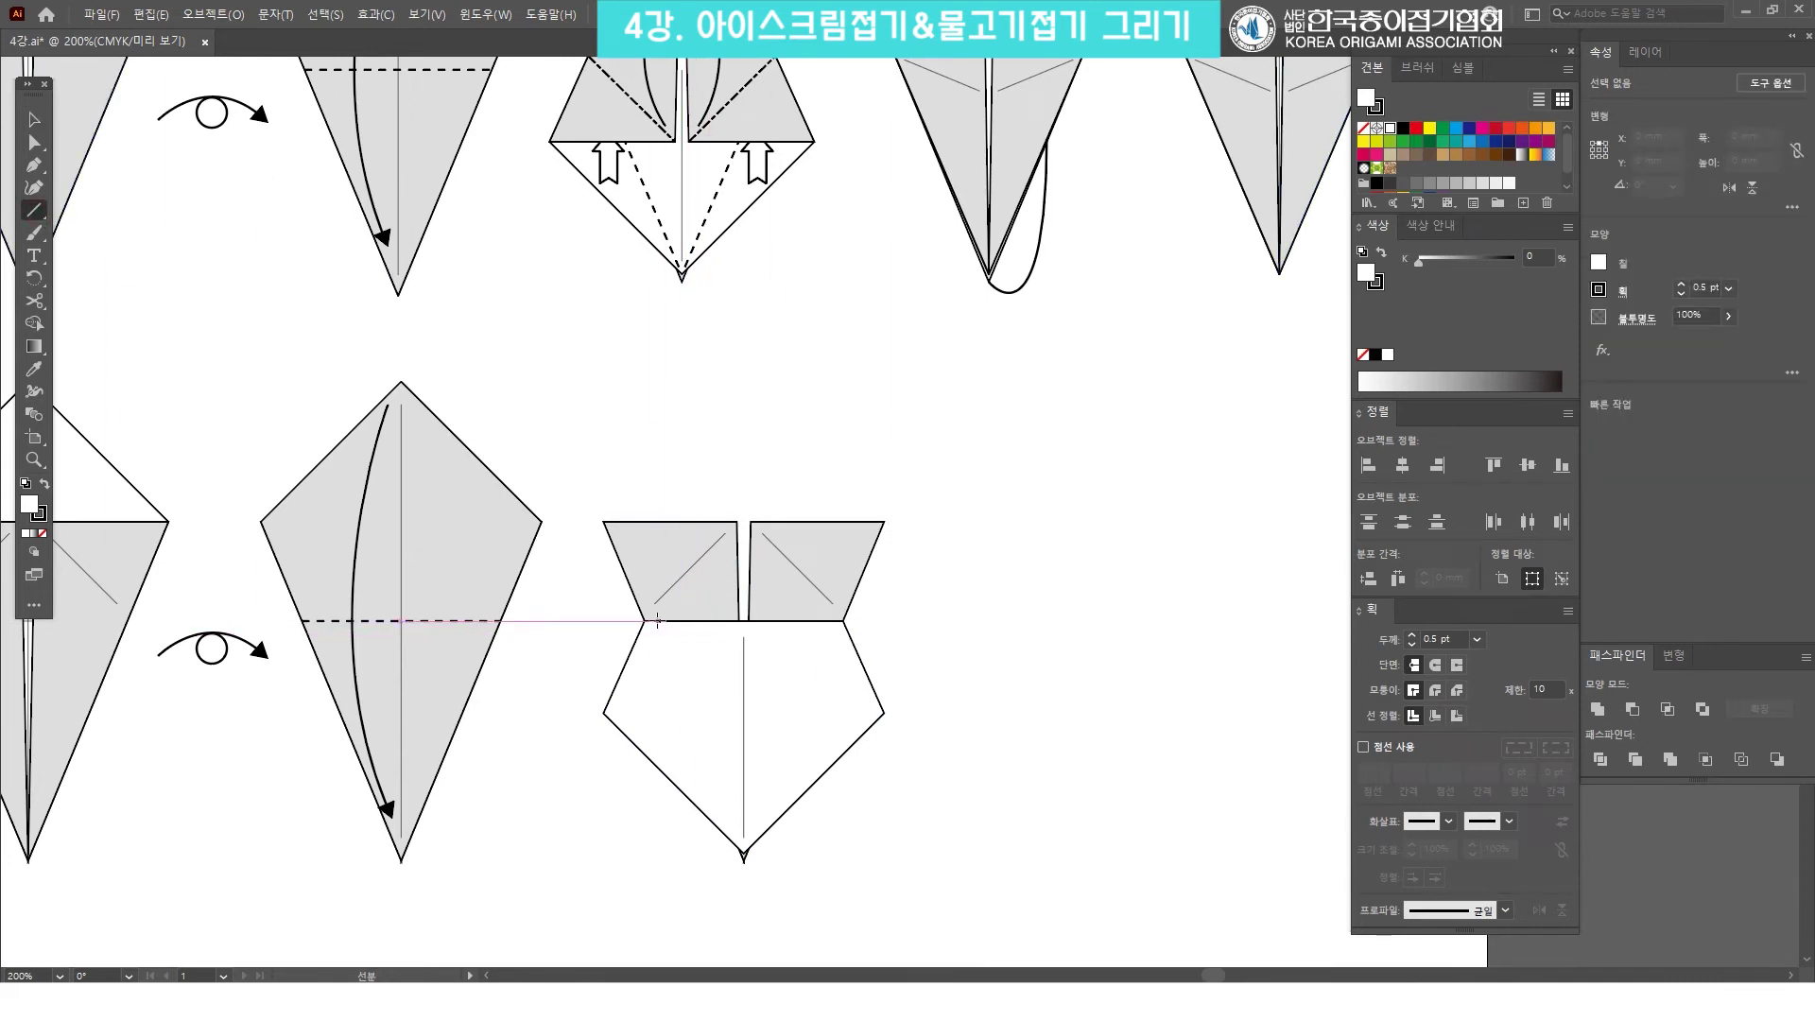
{"action": "left_click_drag", "start_coordinate": [643, 619], "coordinate": [907, 620]}
{"action": "key", "text": "v"}
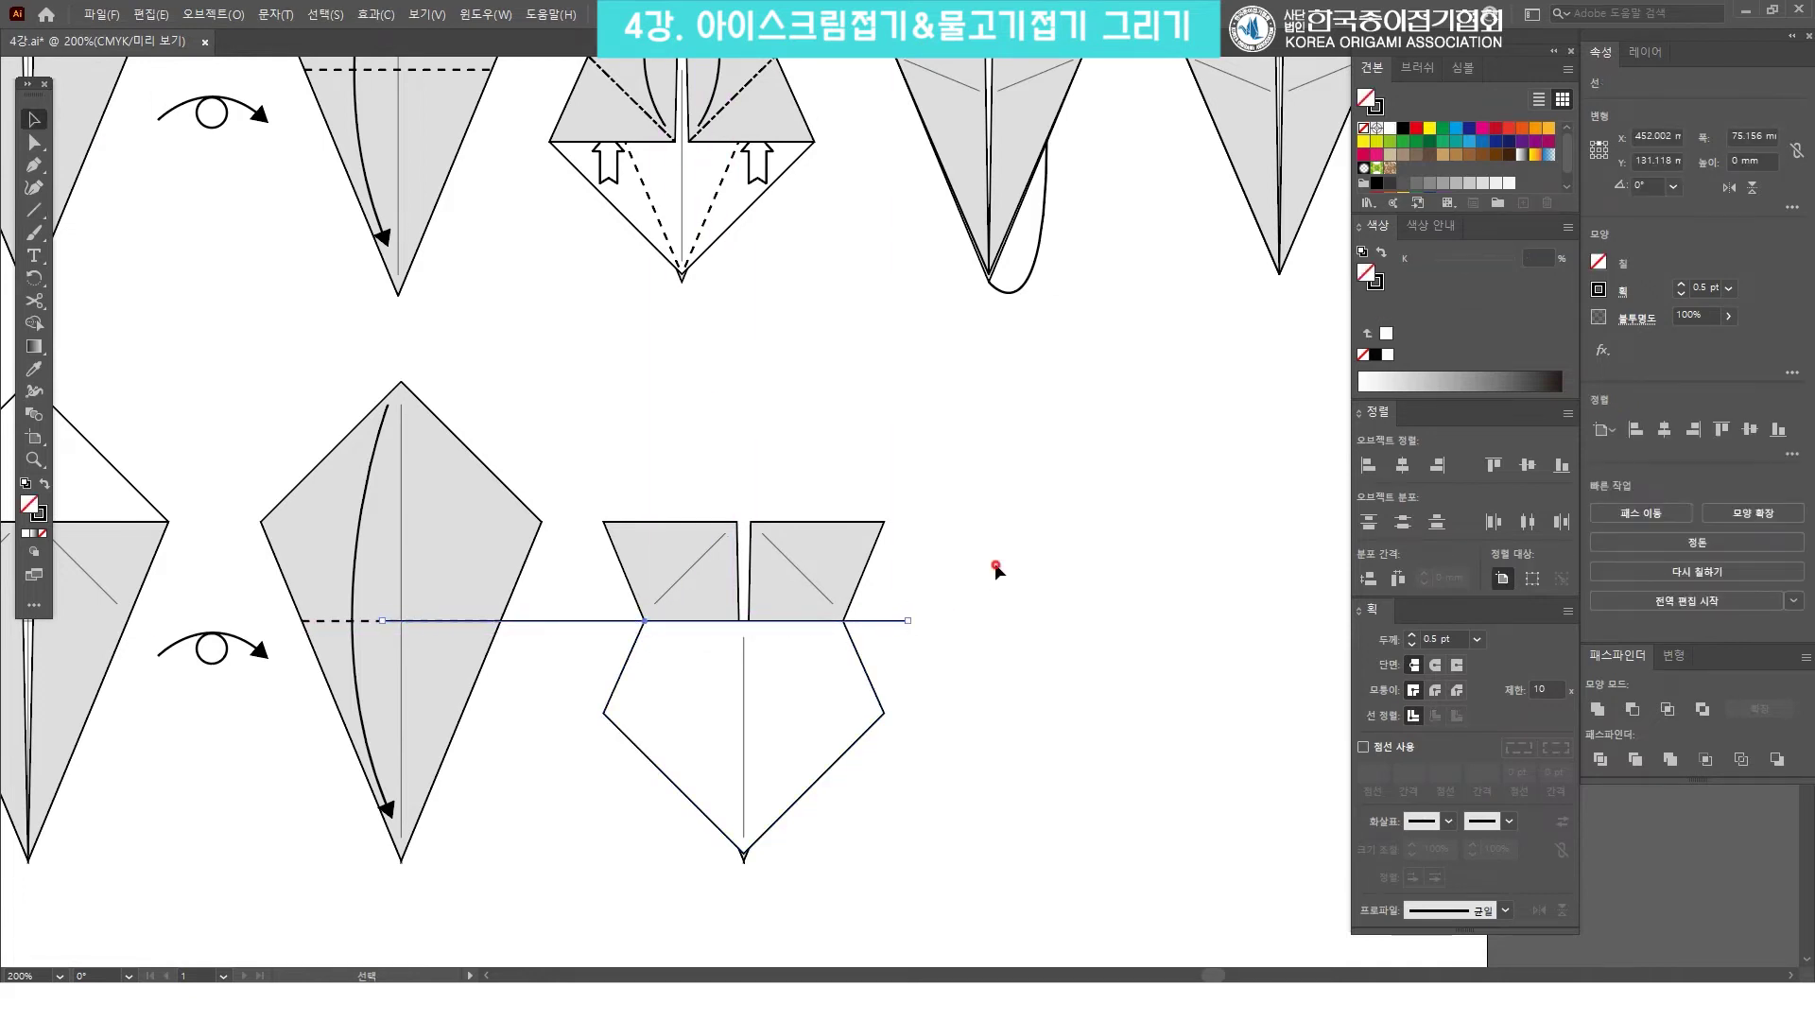
{"action": "left_click", "coordinate": [988, 565]}
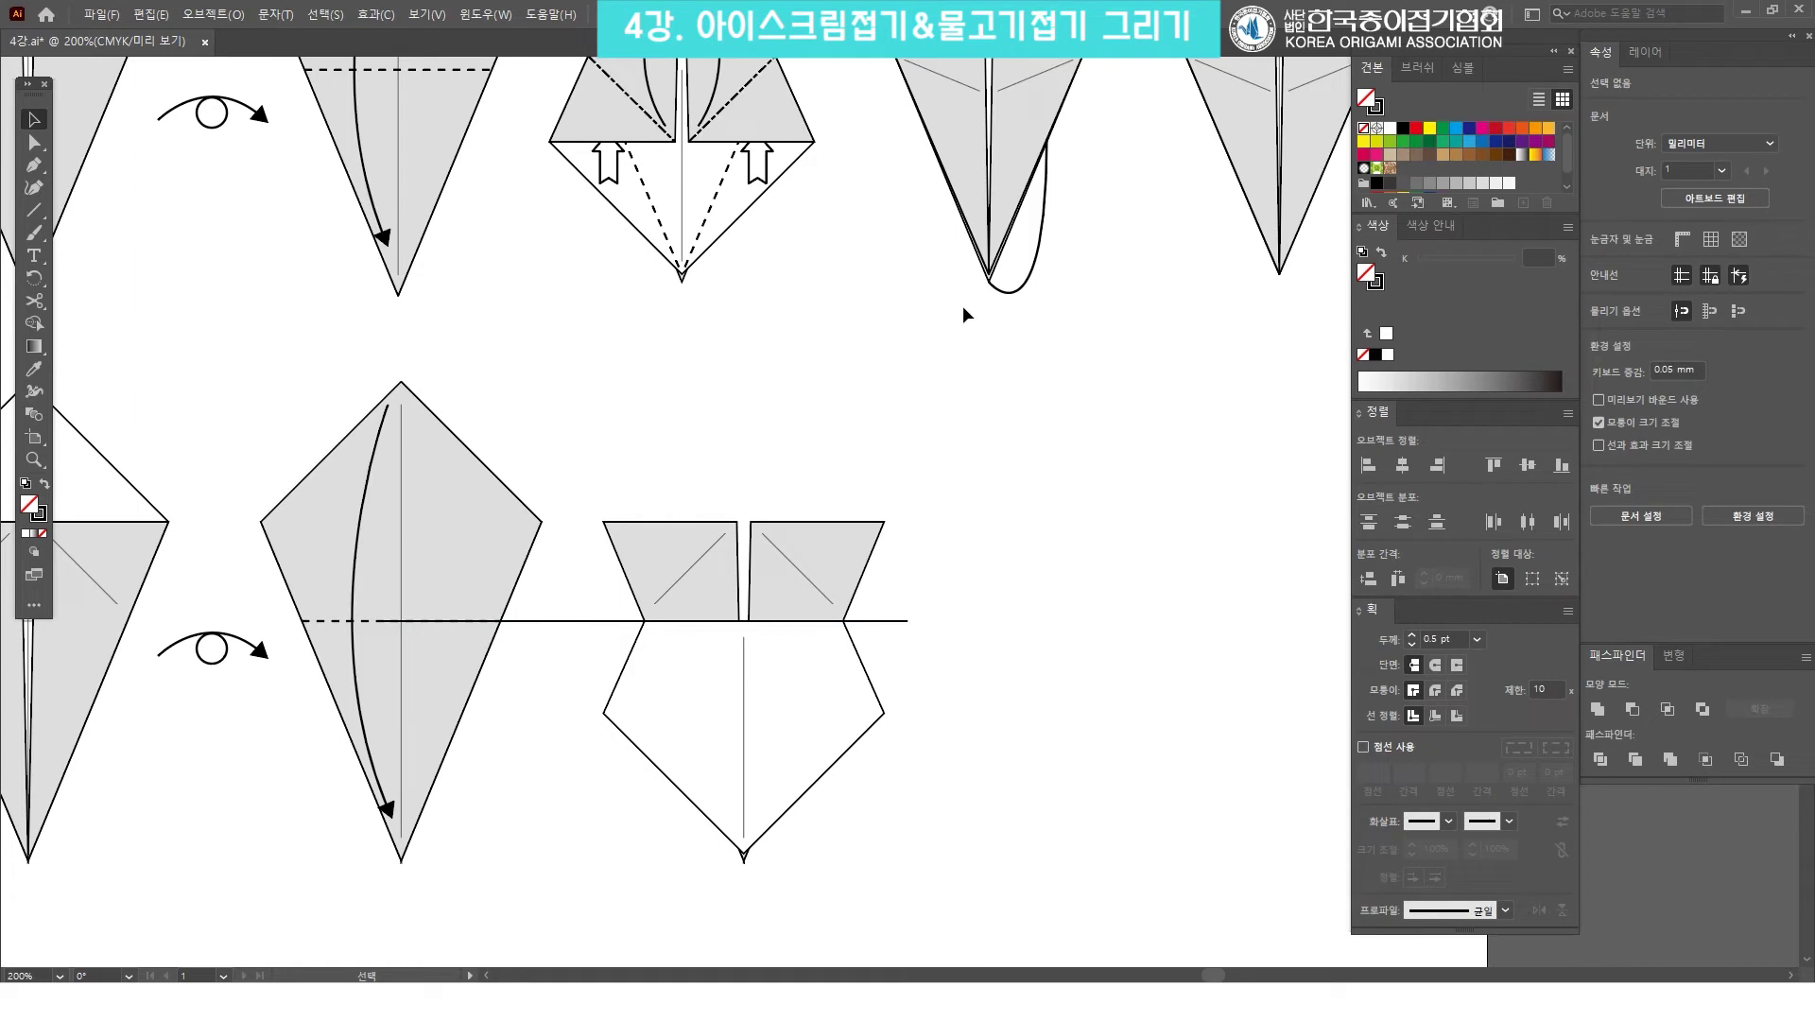
Divide the two rear flaps along the horizontal line with Pathfinder Divide and ungroup the resulting pieces.
{"action": "left_click", "coordinate": [878, 622]}
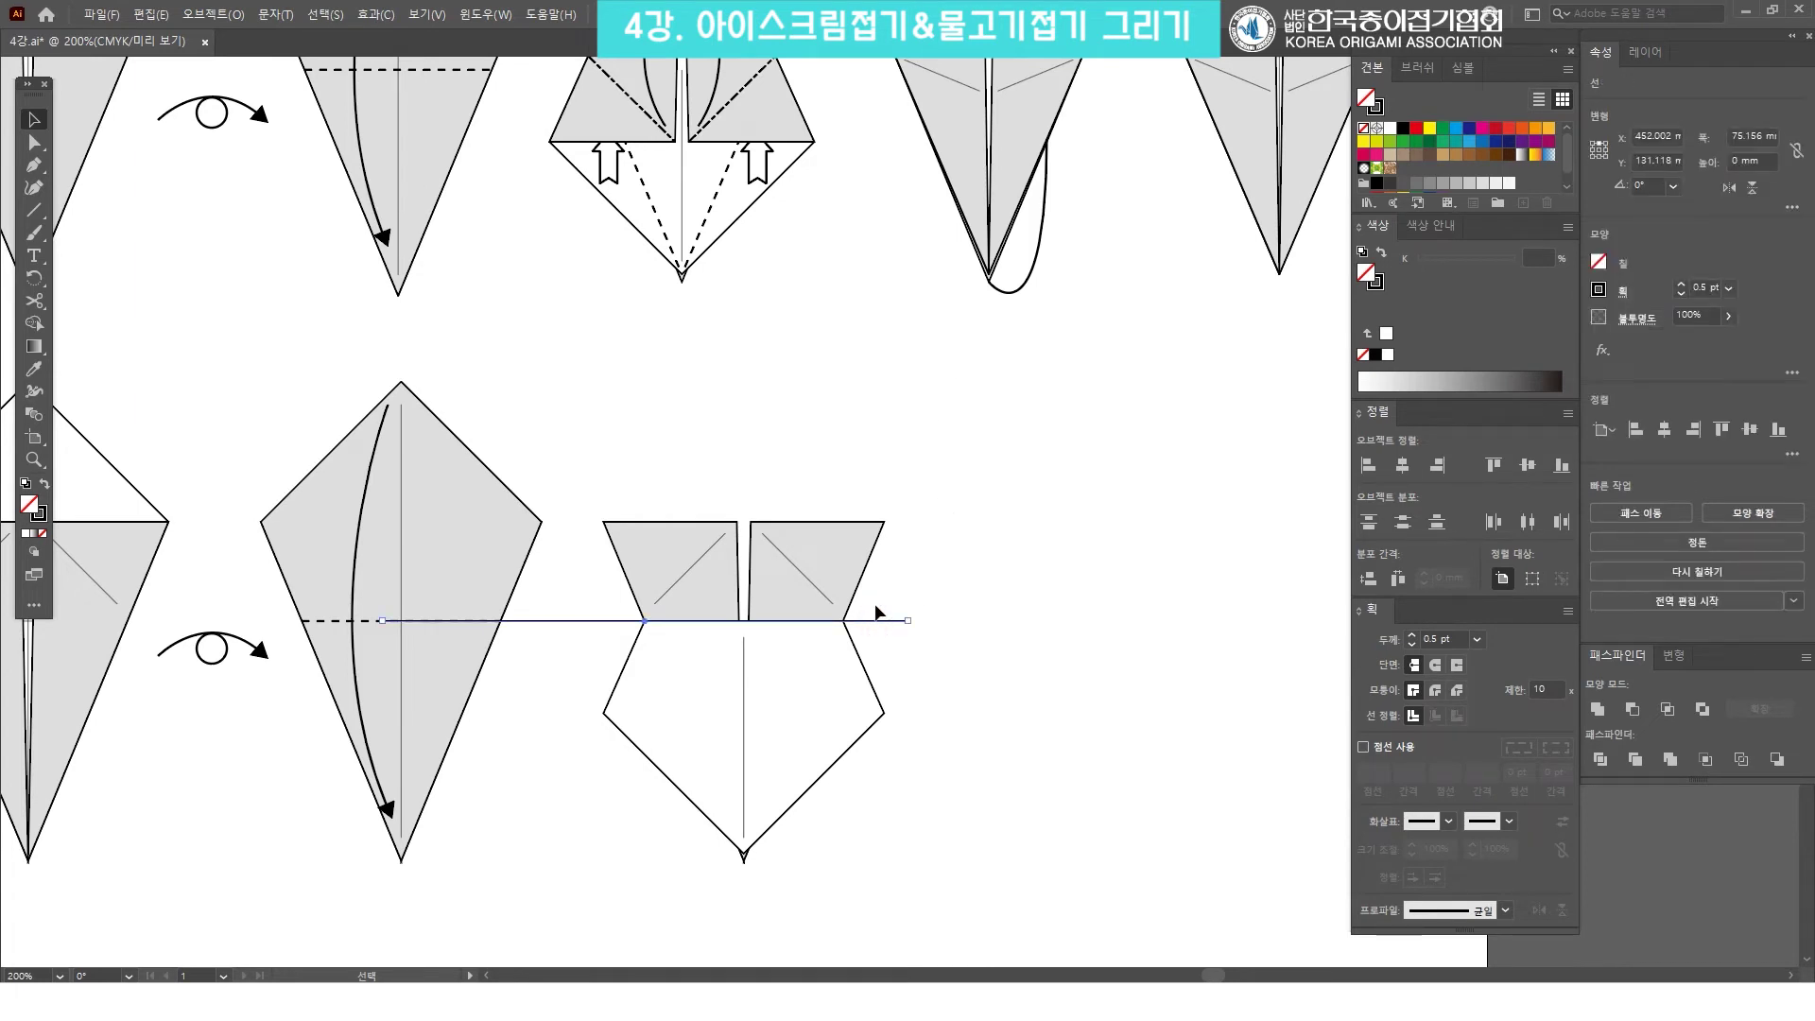
{"action": "left_click", "coordinate": [860, 547], "text": "shift"}
{"action": "left_click", "coordinate": [697, 543], "text": "shift"}
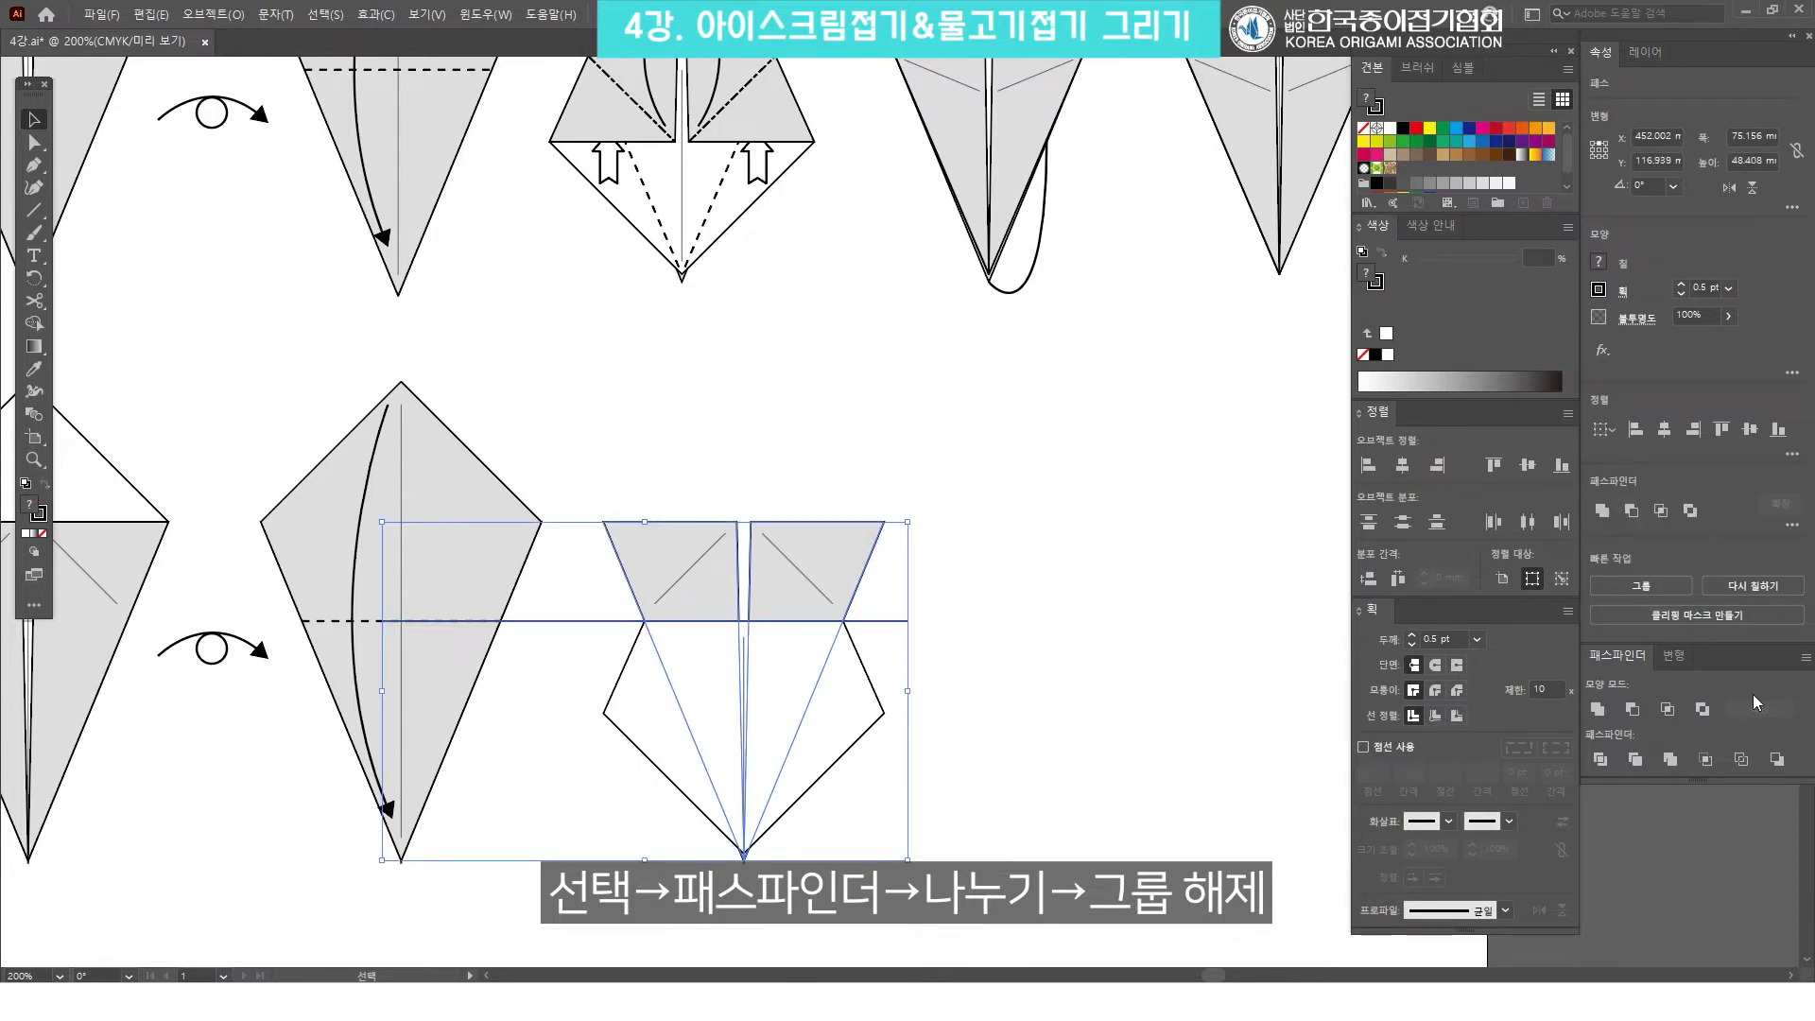
{"action": "left_click", "coordinate": [1607, 764]}
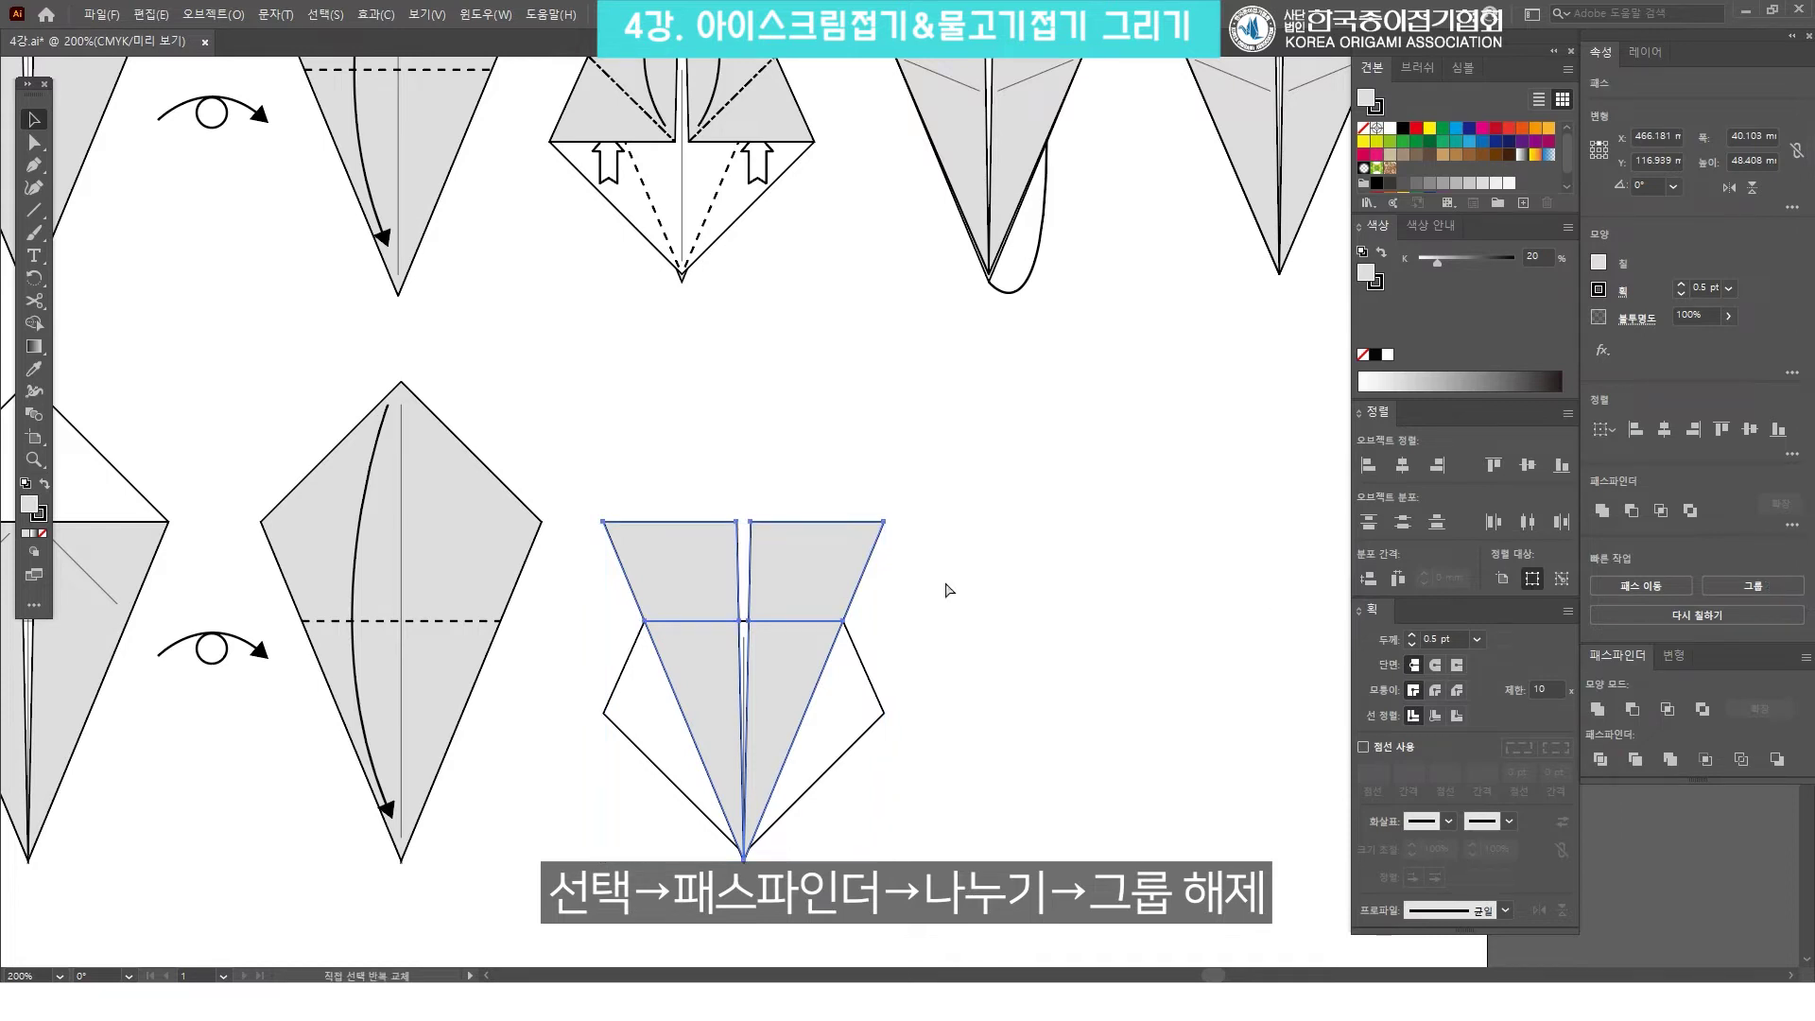
{"action": "left_click", "coordinate": [1030, 567]}
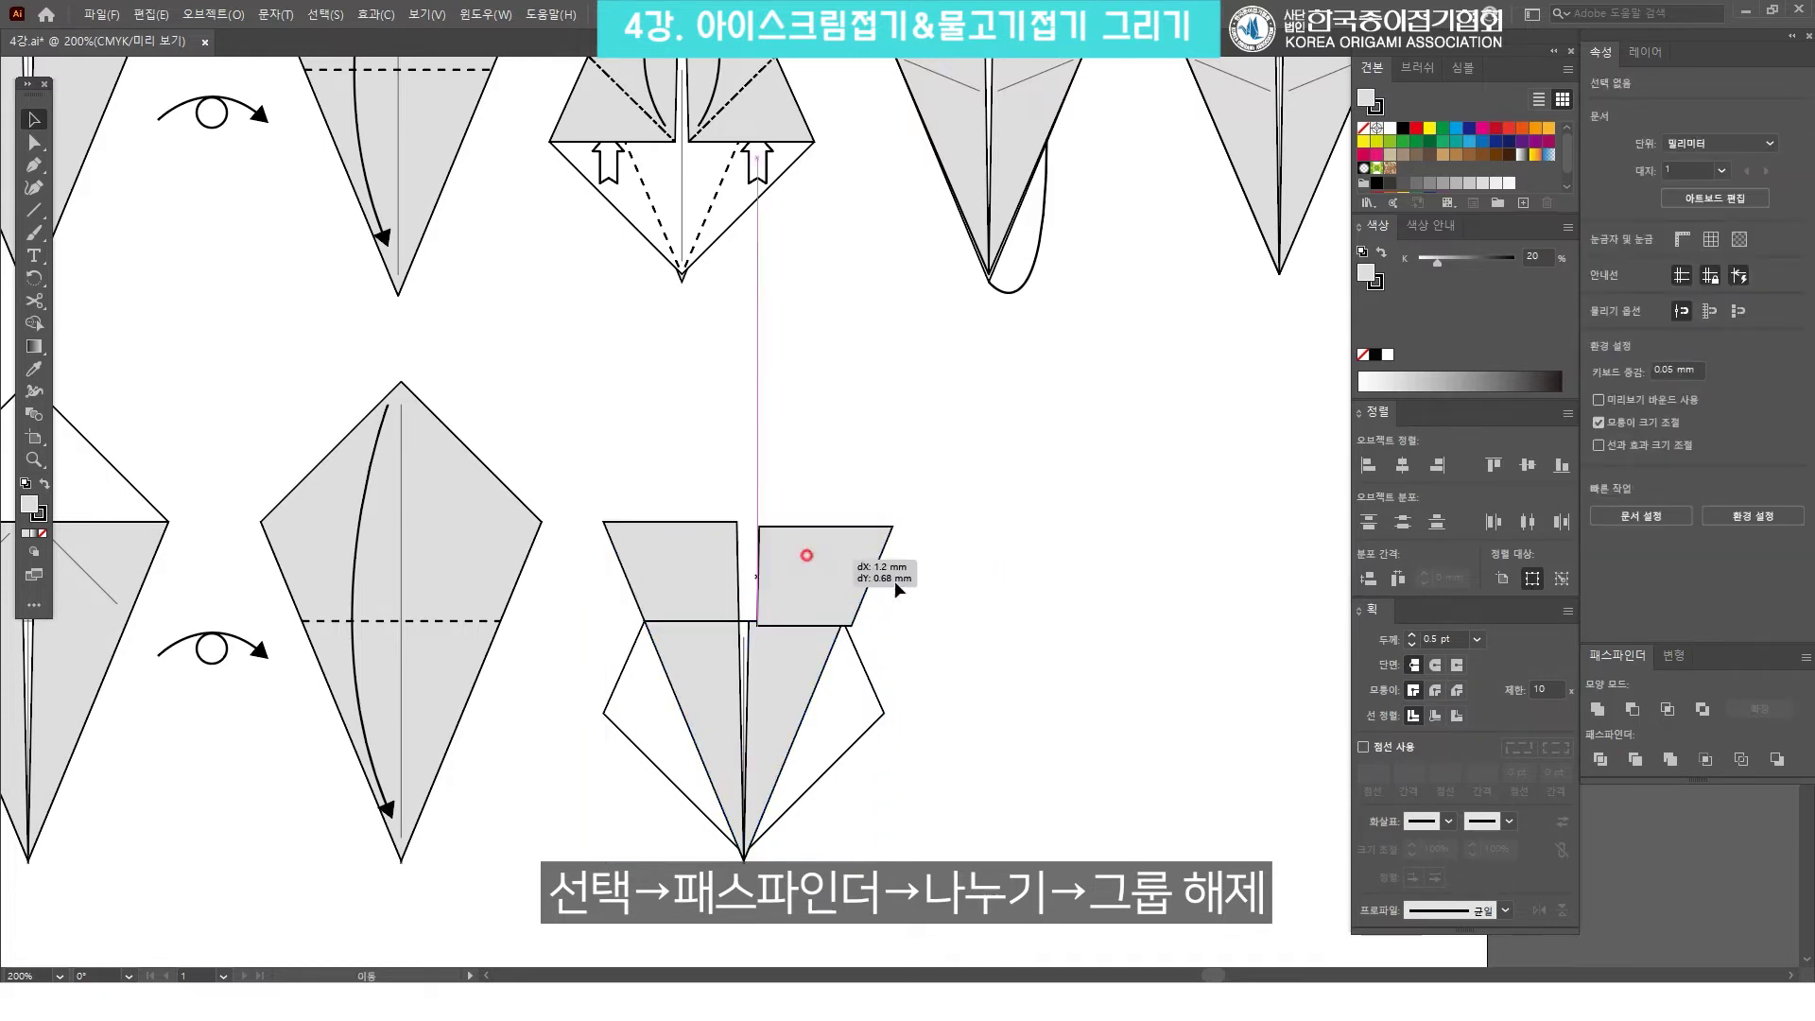
Try moving the right flap's divided upper and lower pieces, undoing each move.
{"action": "left_click_drag", "start_coordinate": [802, 551], "coordinate": [973, 605]}
{"action": "key", "text": "ctrl+z"}
{"action": "left_click_drag", "start_coordinate": [794, 662], "coordinate": [842, 690]}
{"action": "key", "text": "ctrl+z"}
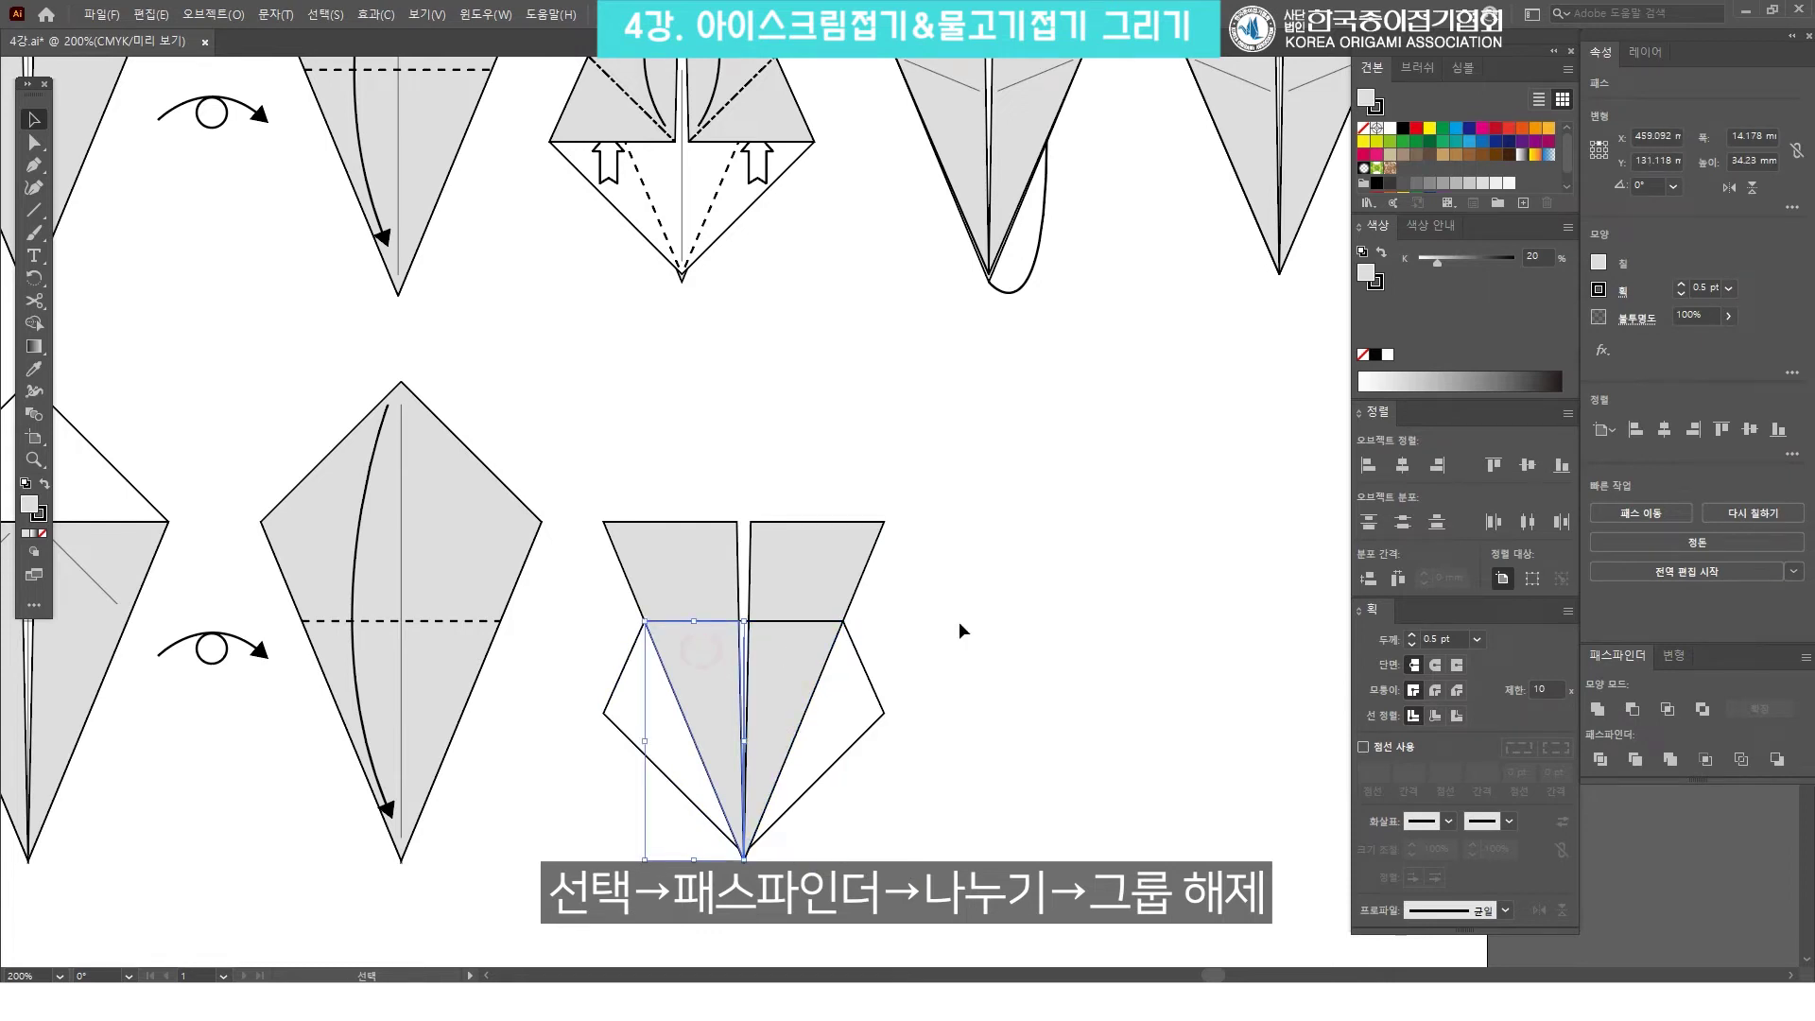
Delete the two lower grey triangles of the divided rear flaps from the fourth figure.
{"action": "left_click", "coordinate": [959, 621]}
{"action": "left_click_drag", "start_coordinate": [1037, 599], "coordinate": [959, 586]}
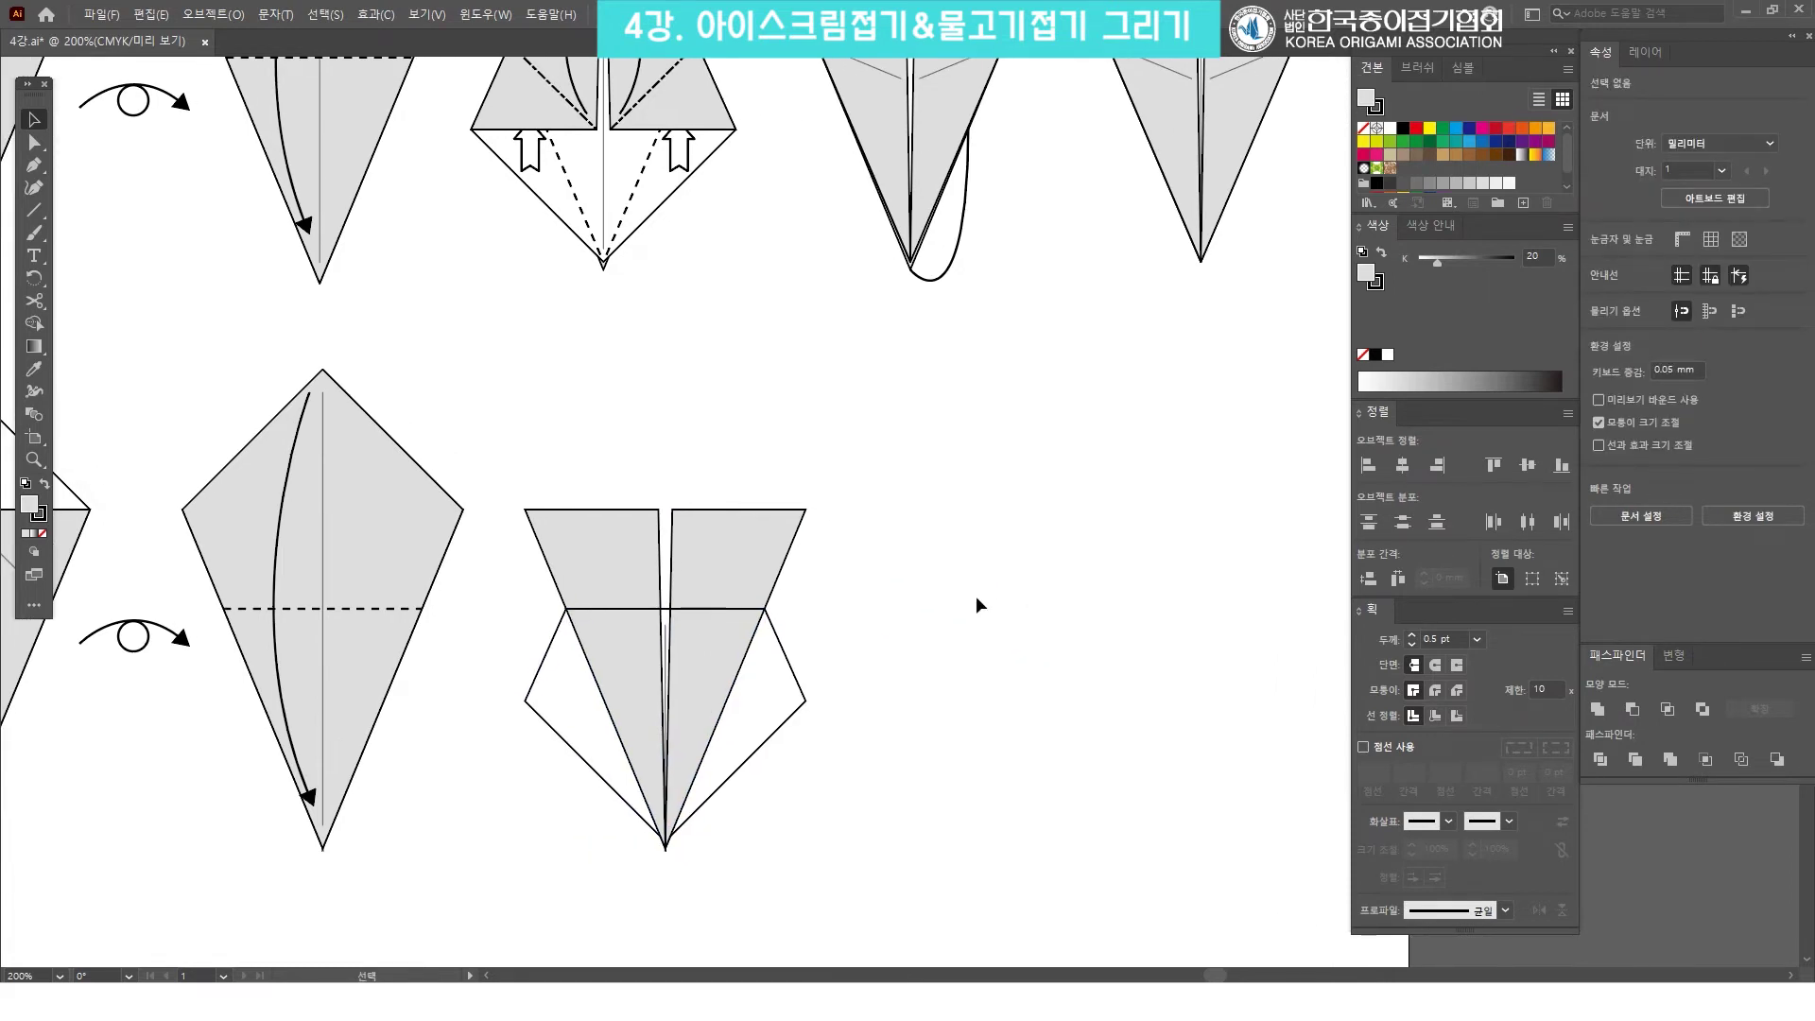
{"action": "left_click", "coordinate": [710, 659]}
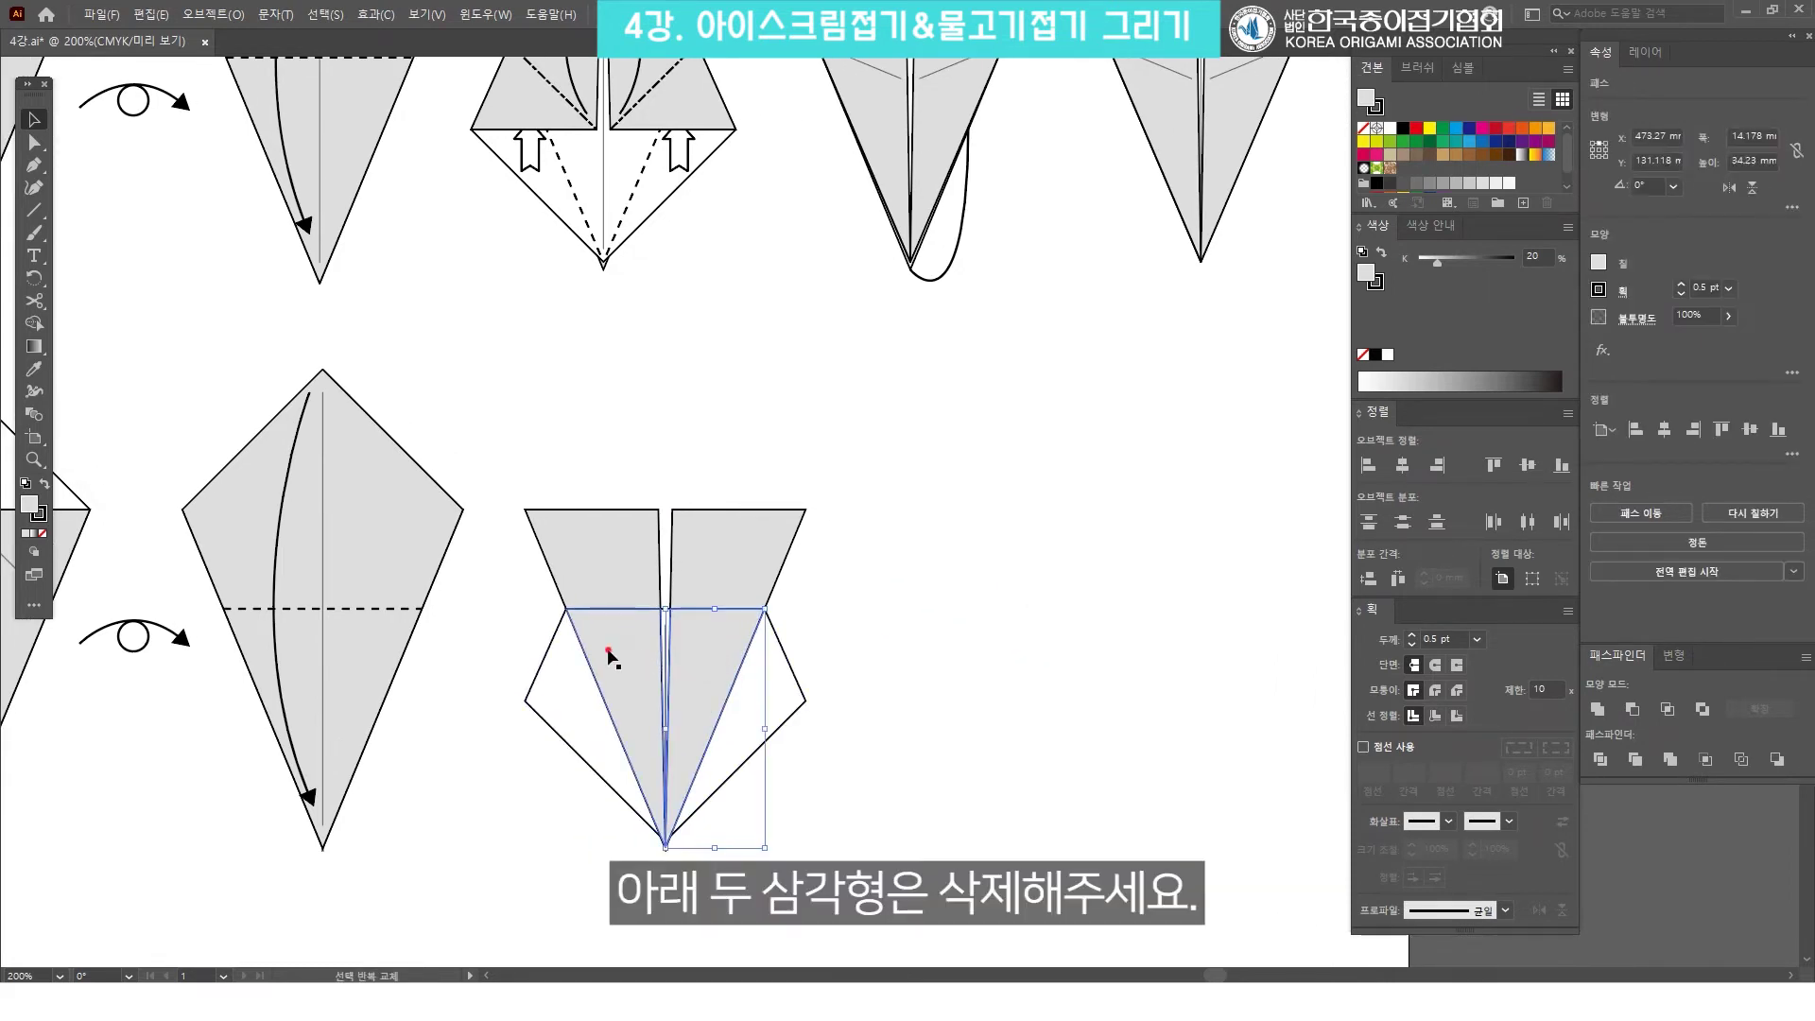
{"action": "left_click", "coordinate": [643, 666], "text": "shift"}
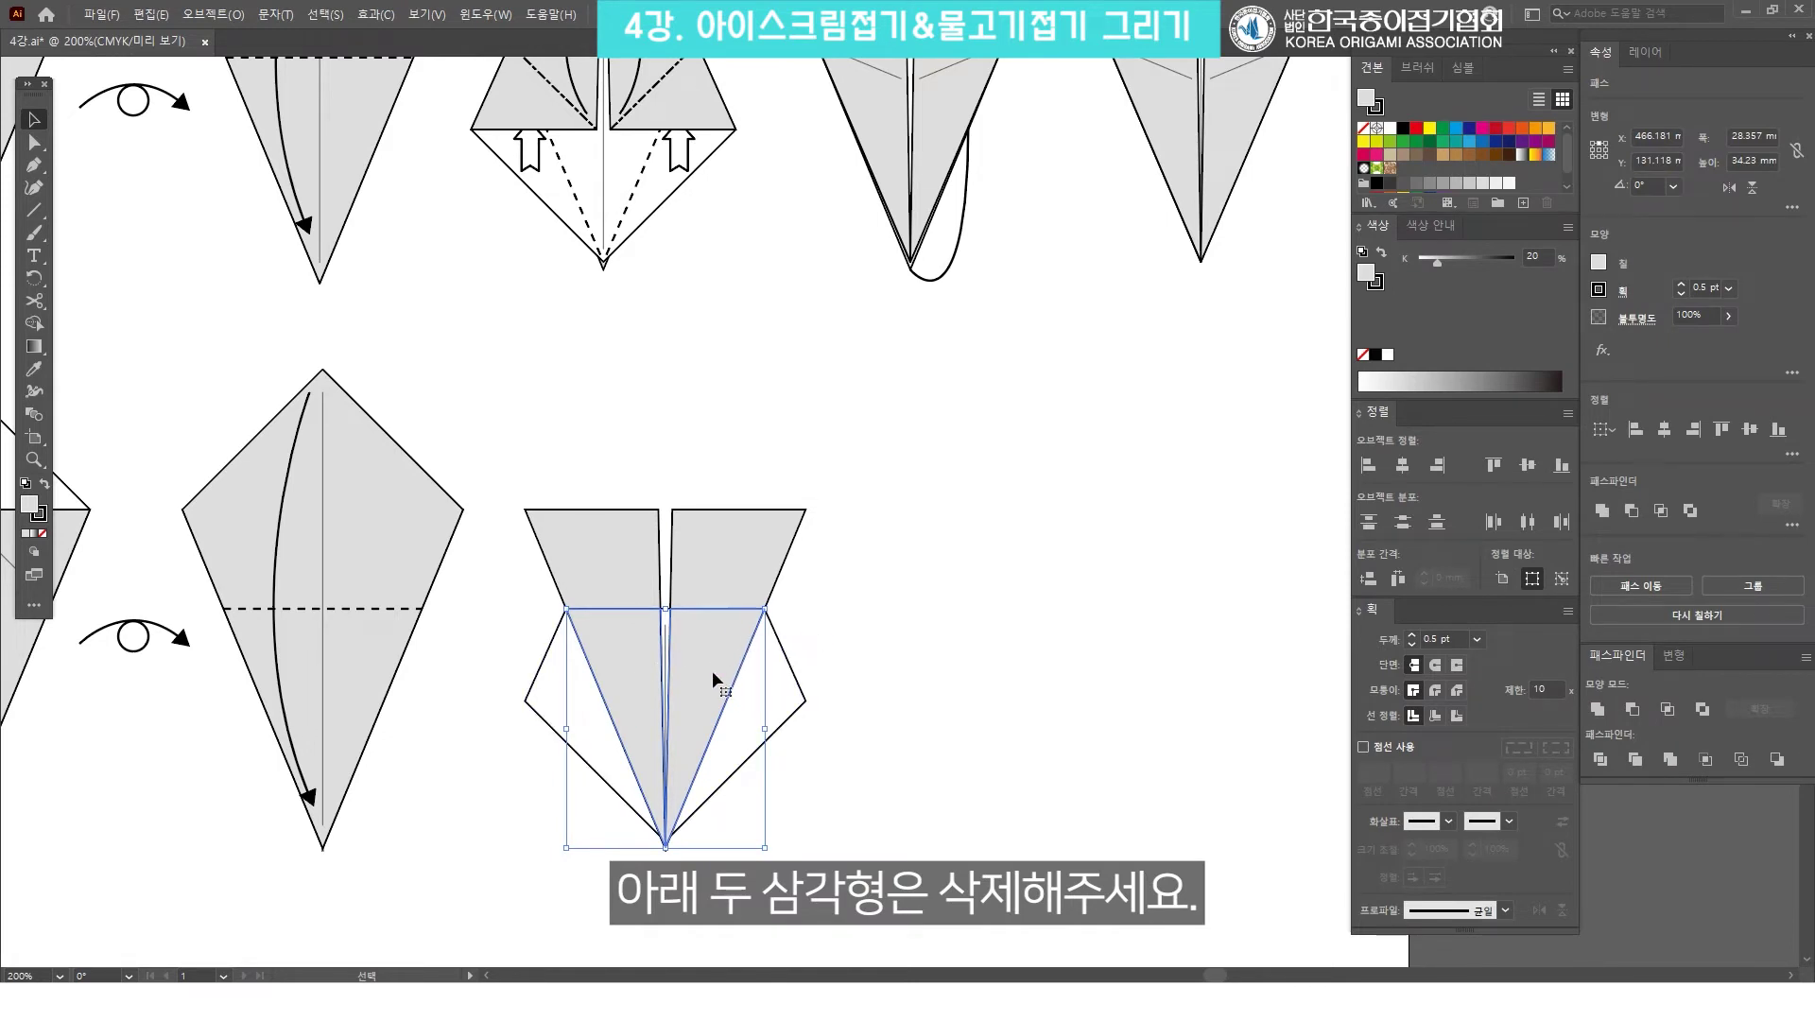
{"action": "key", "text": "Delete"}
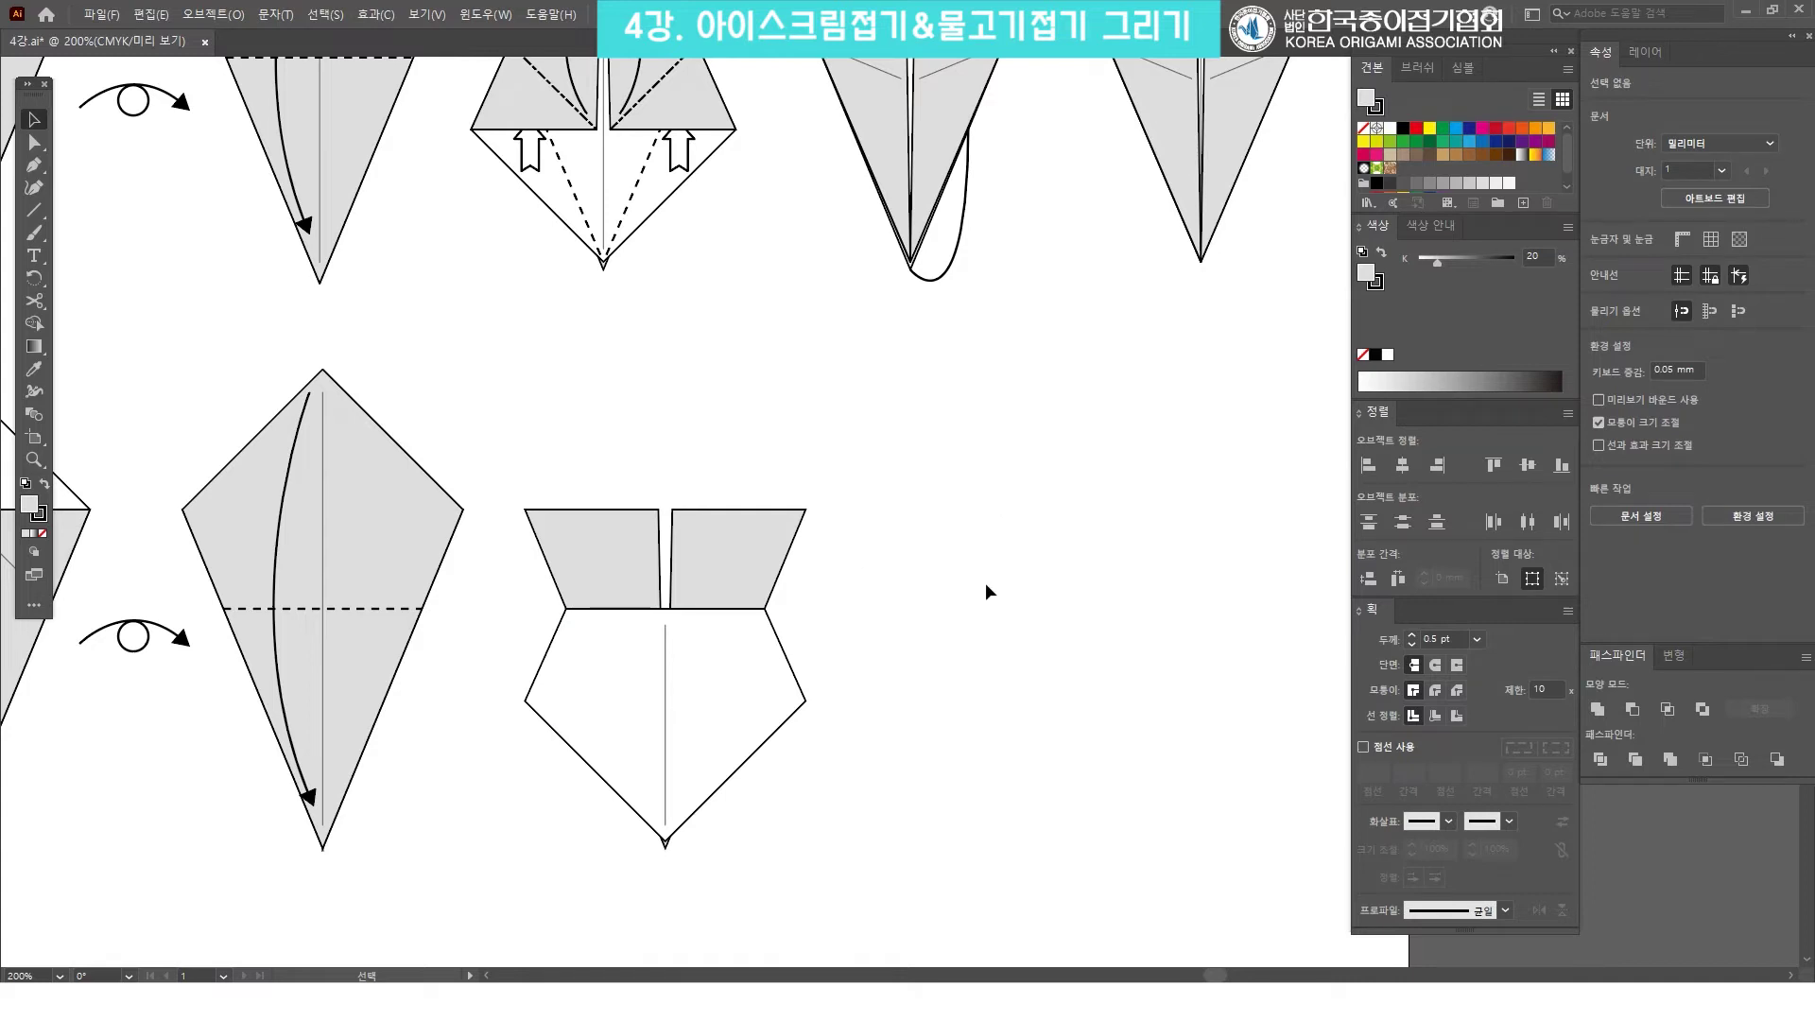
Send the two remaining upper grey flap pieces of the fourth figure to the back, behind their diagonal crease lines.
{"action": "left_click", "coordinate": [718, 547]}
{"action": "left_click", "coordinate": [571, 549]}
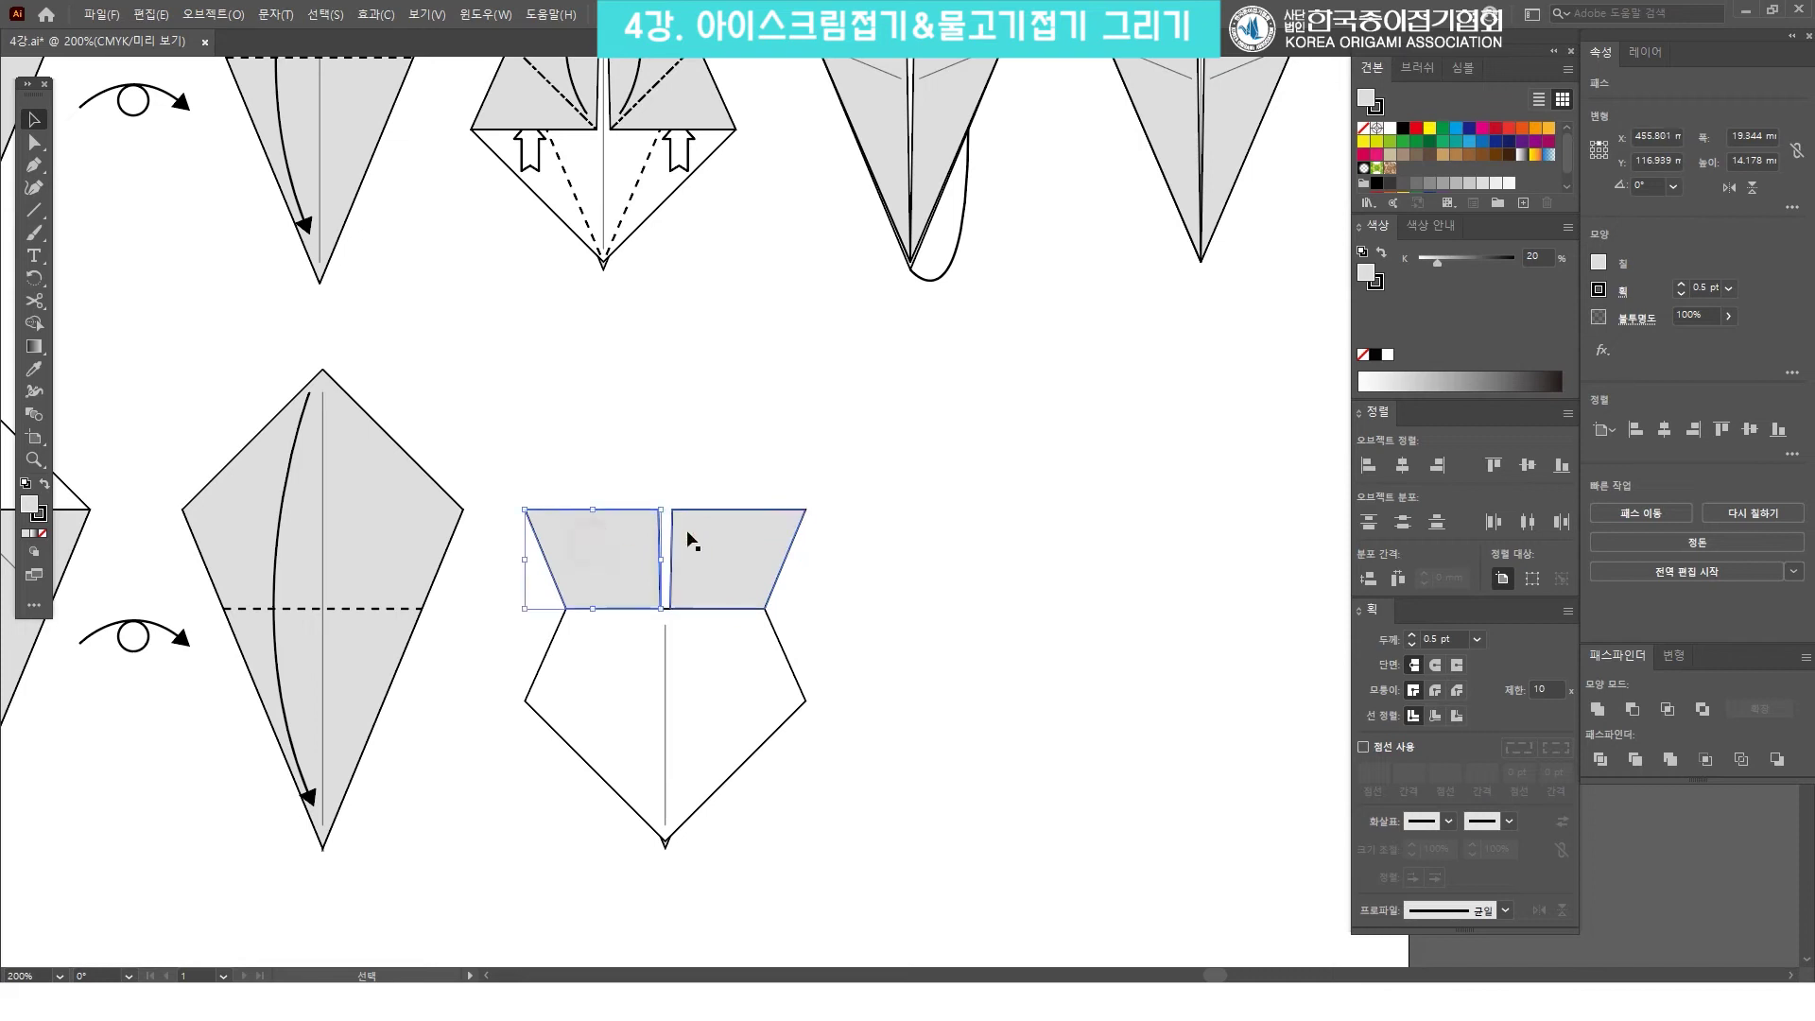
{"action": "left_click", "coordinate": [695, 539], "text": "shift"}
{"action": "left_click_drag", "start_coordinate": [694, 546], "coordinate": [773, 609]}
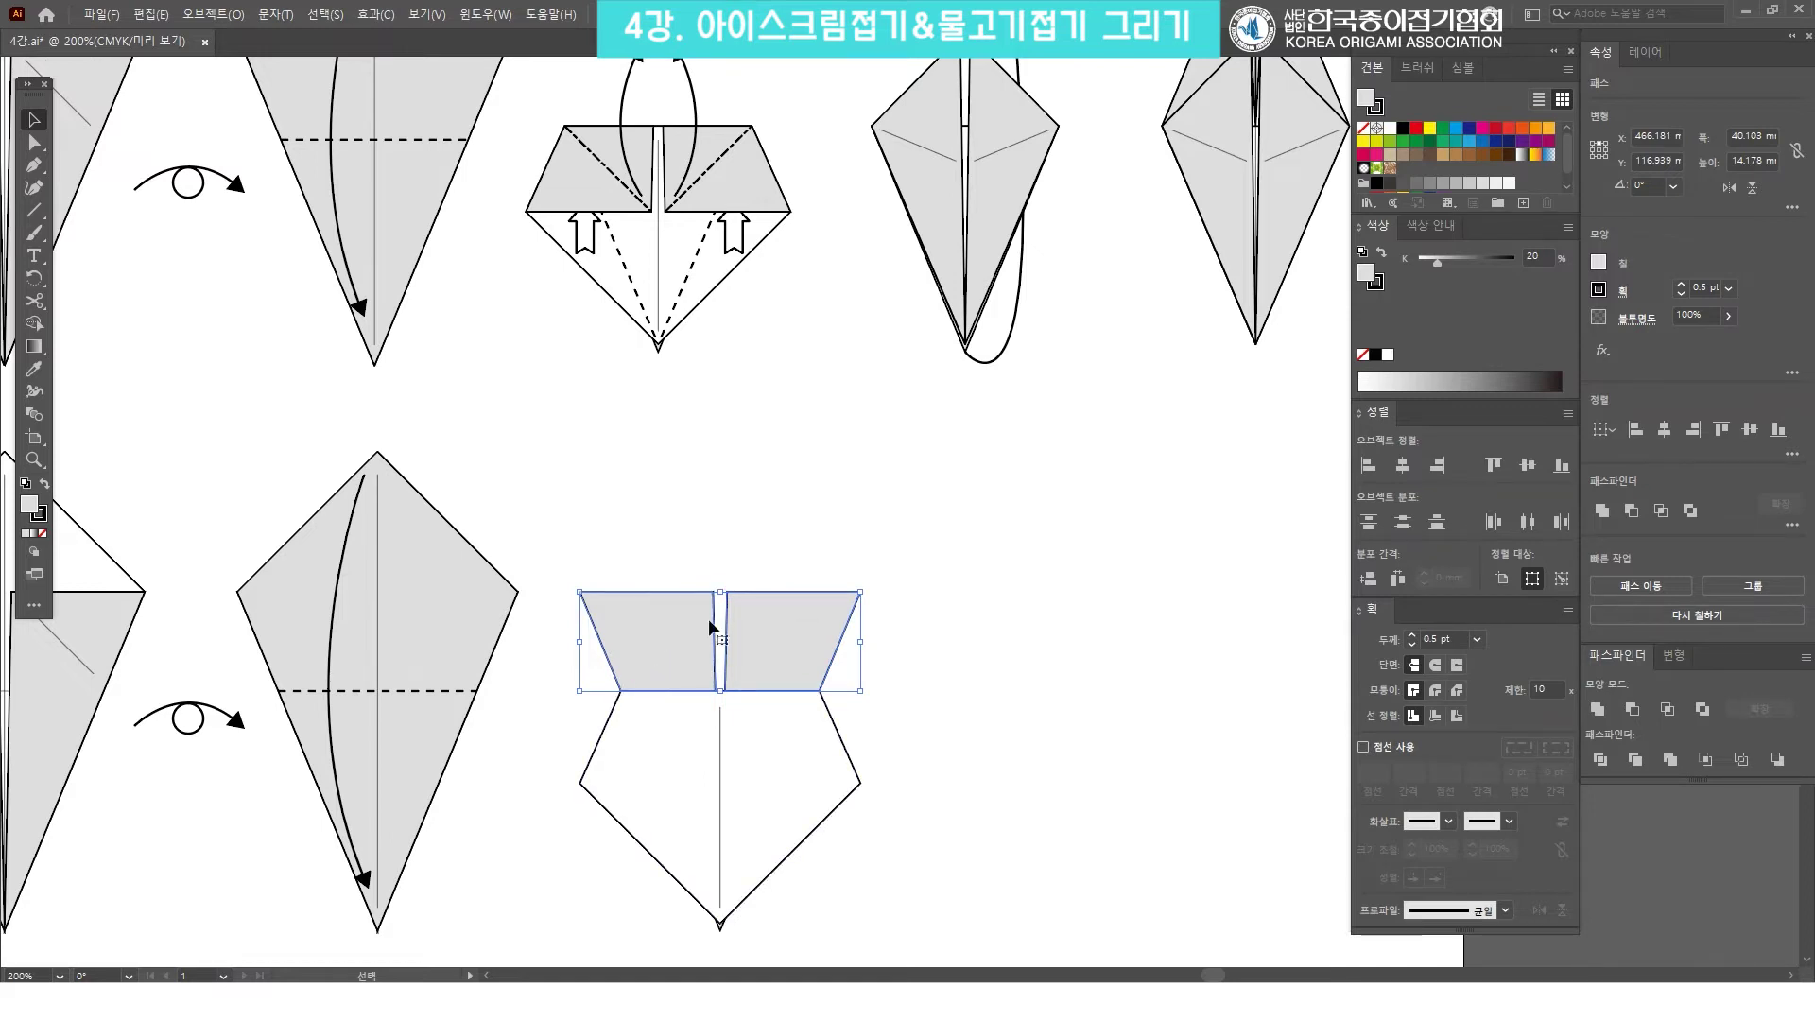
{"action": "right_click", "coordinate": [820, 626]}
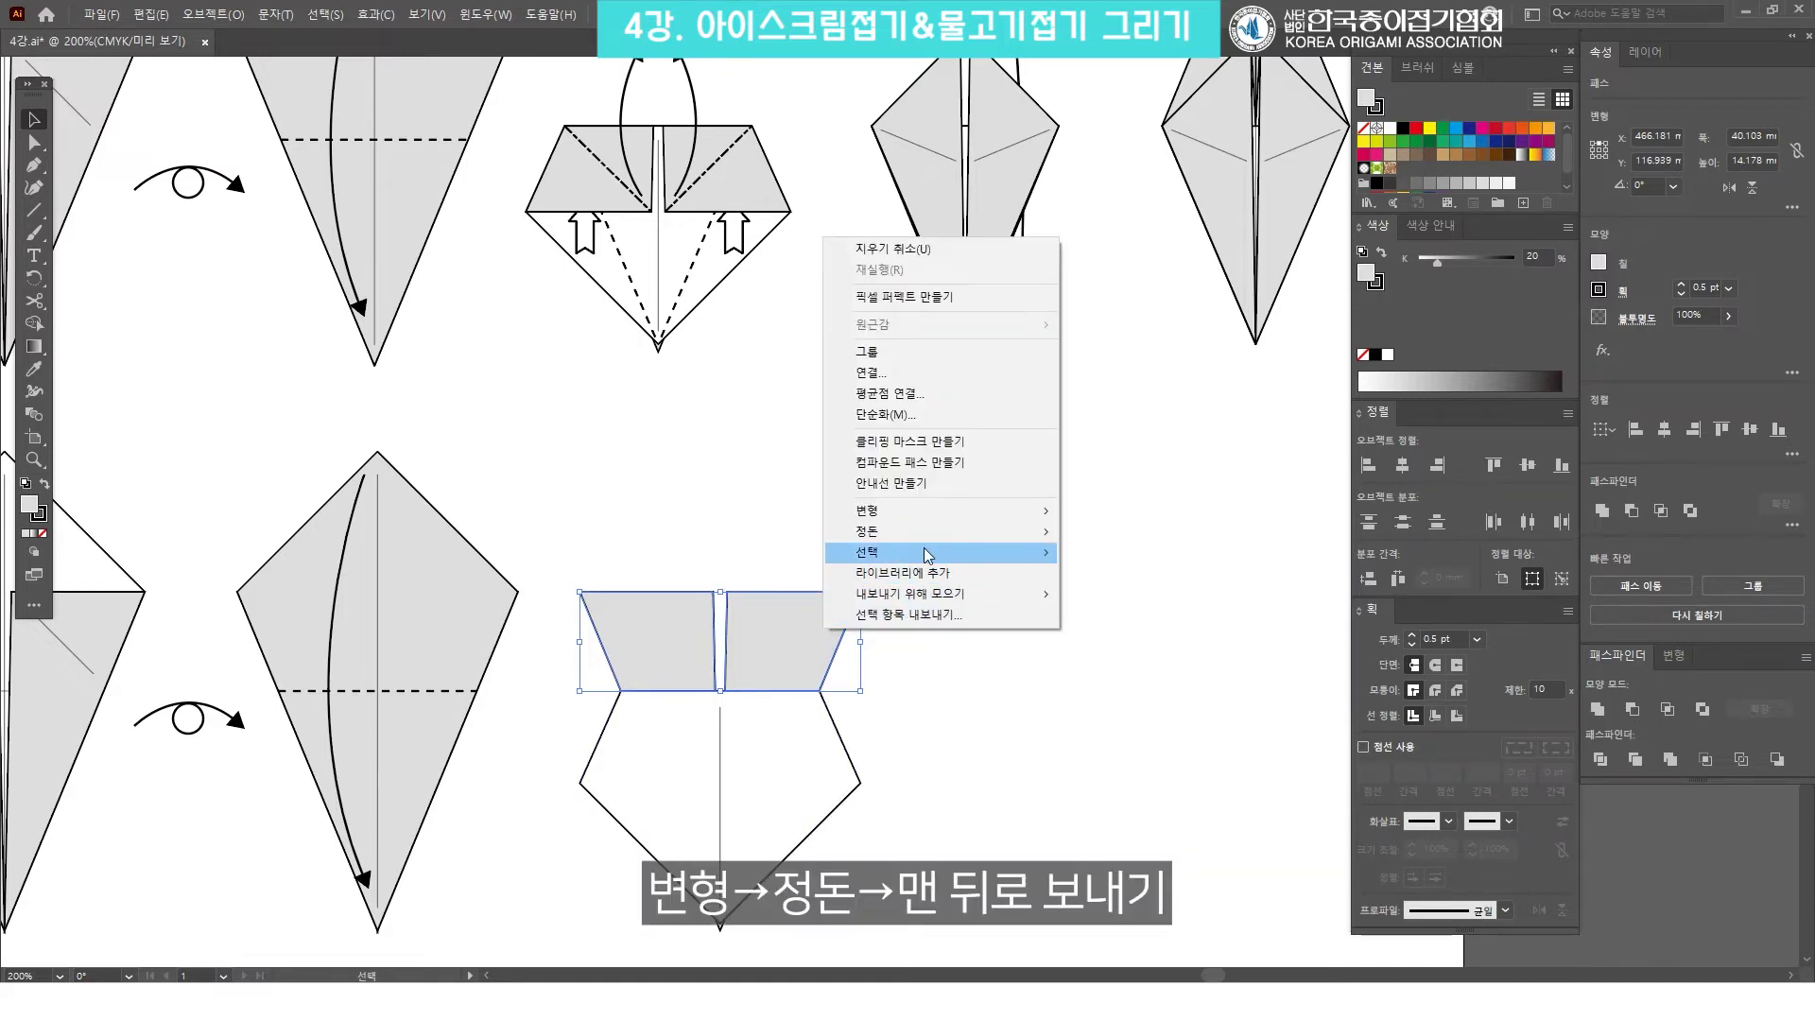
{"action": "mouse_move", "coordinate": [922, 536]}
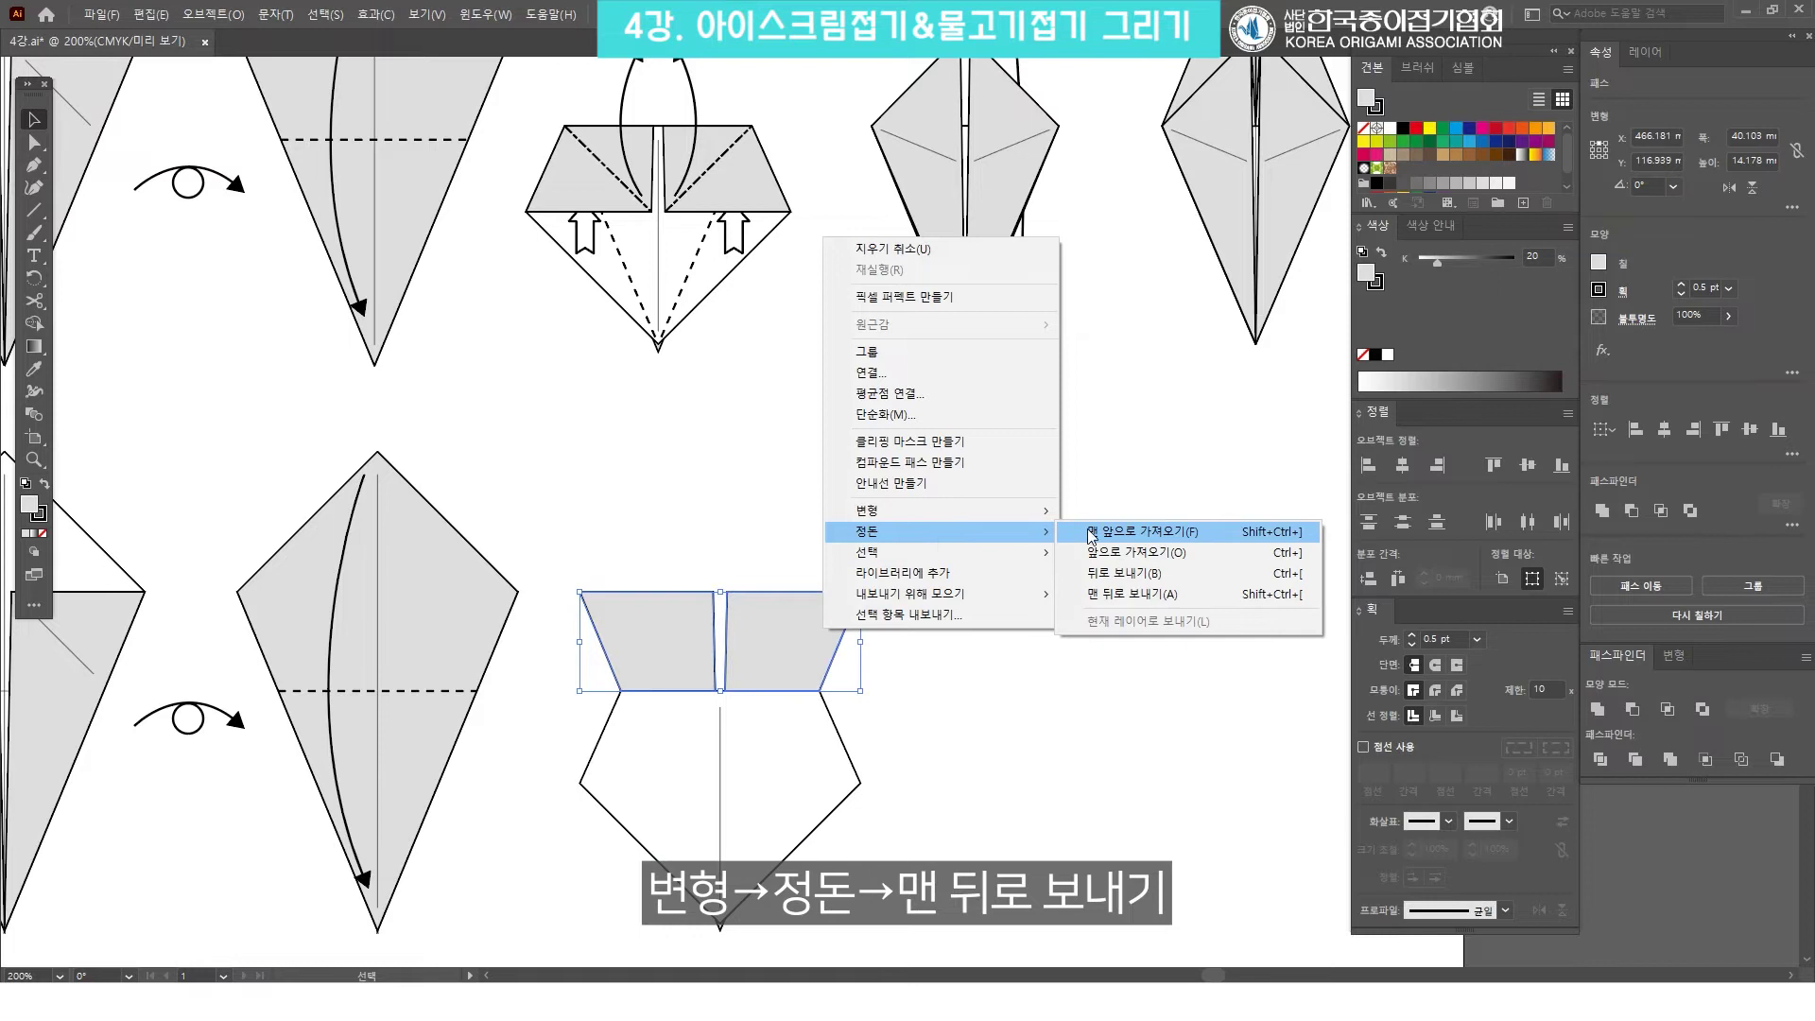
{"action": "left_click", "coordinate": [1113, 596]}
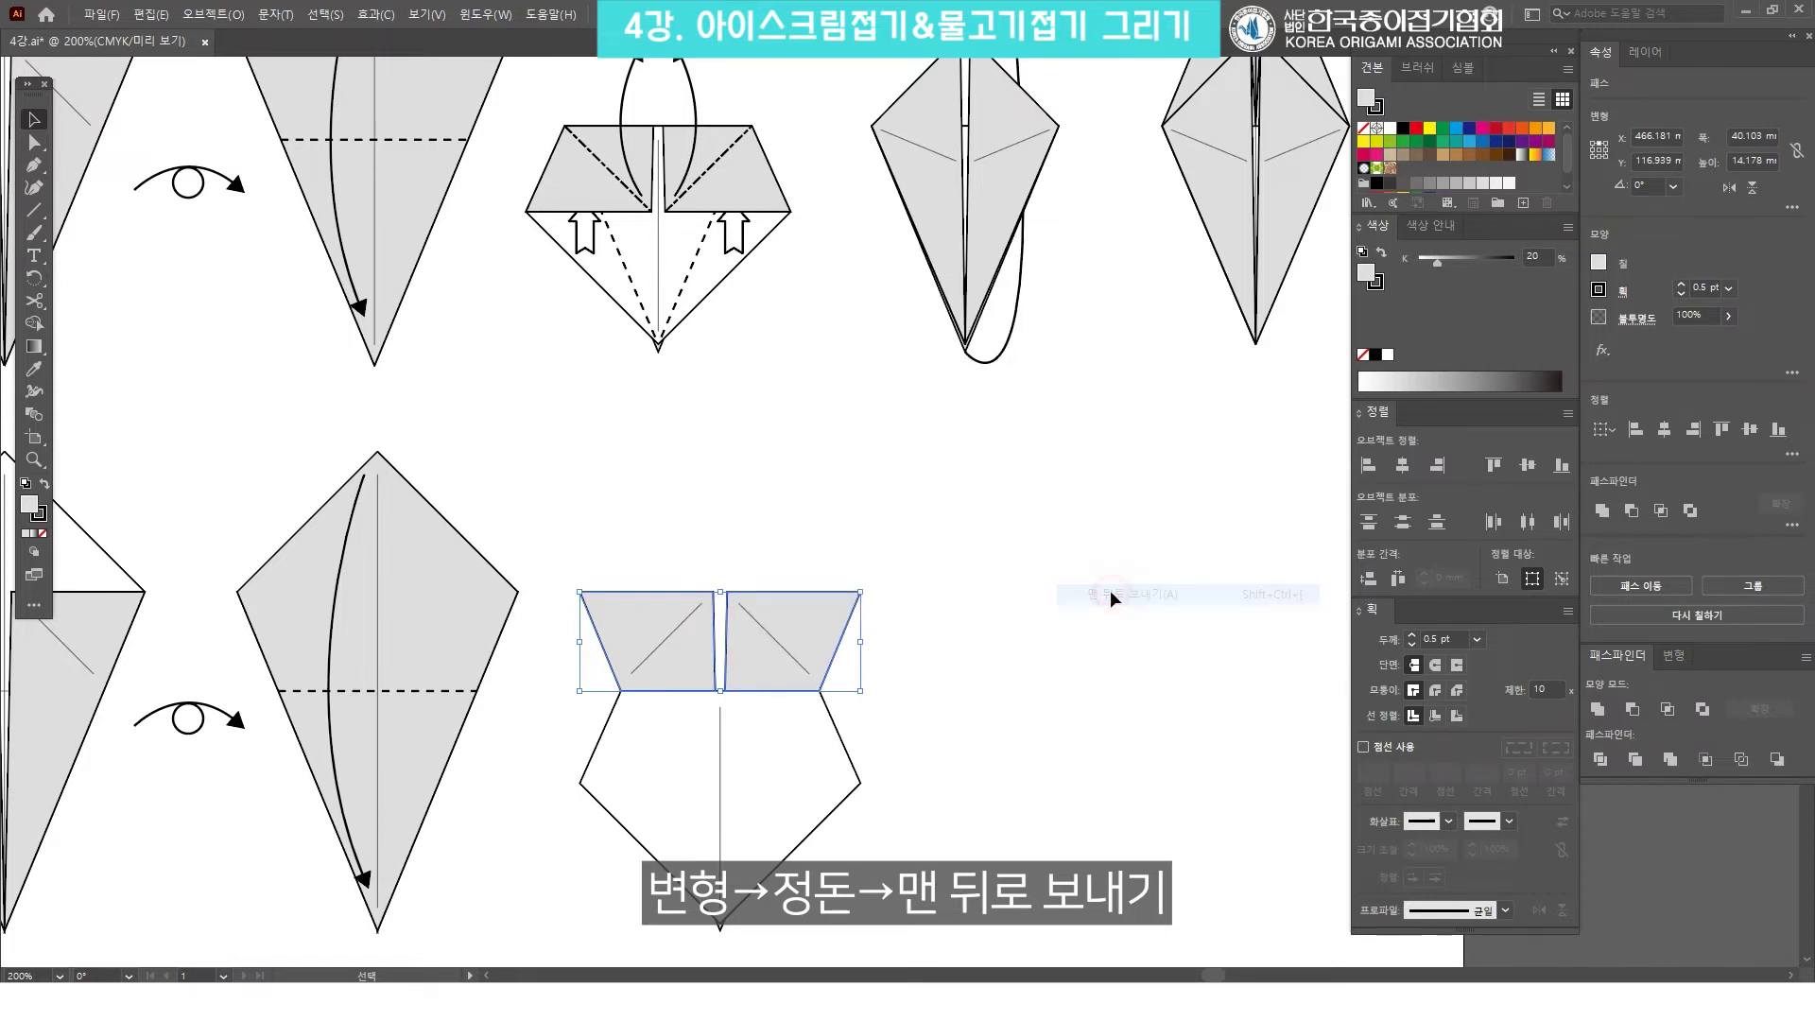
{"action": "key", "text": "Escape"}
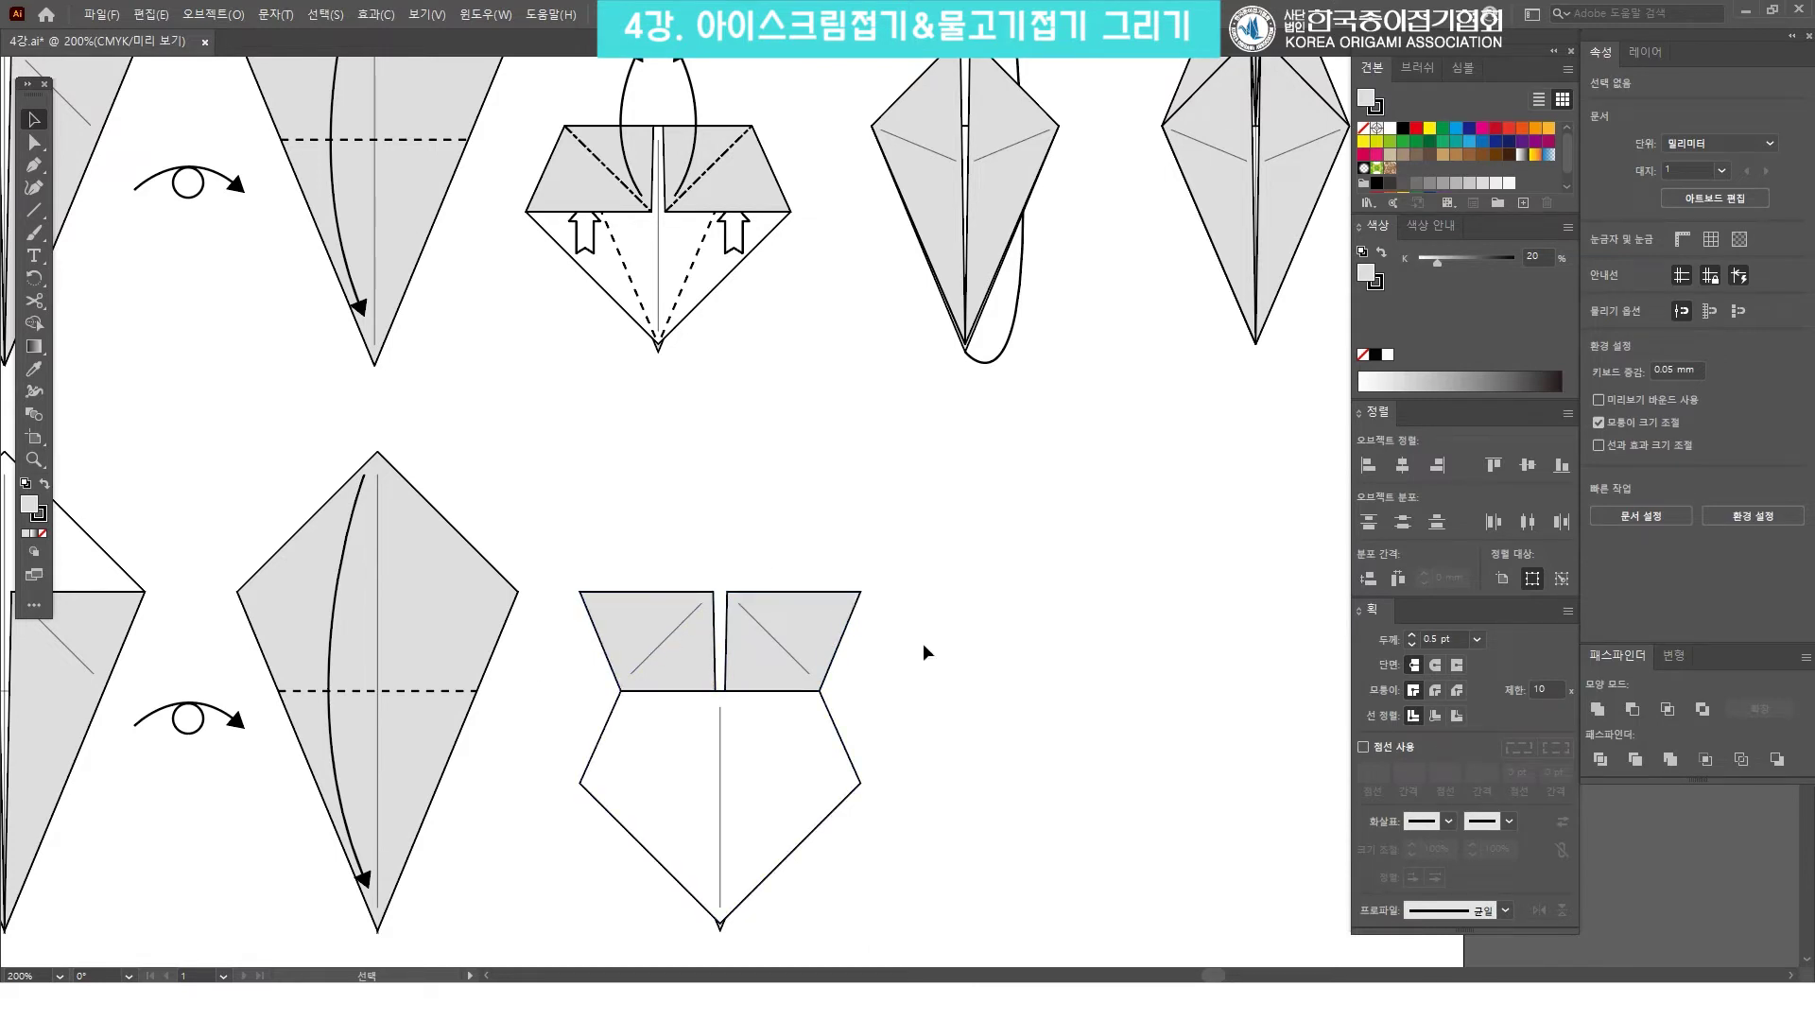
Group the two upper grey flaps together with their diagonal crease lines.
{"action": "left_click_drag", "start_coordinate": [921, 642], "coordinate": [681, 507]}
{"action": "key", "text": "ctrl+z"}
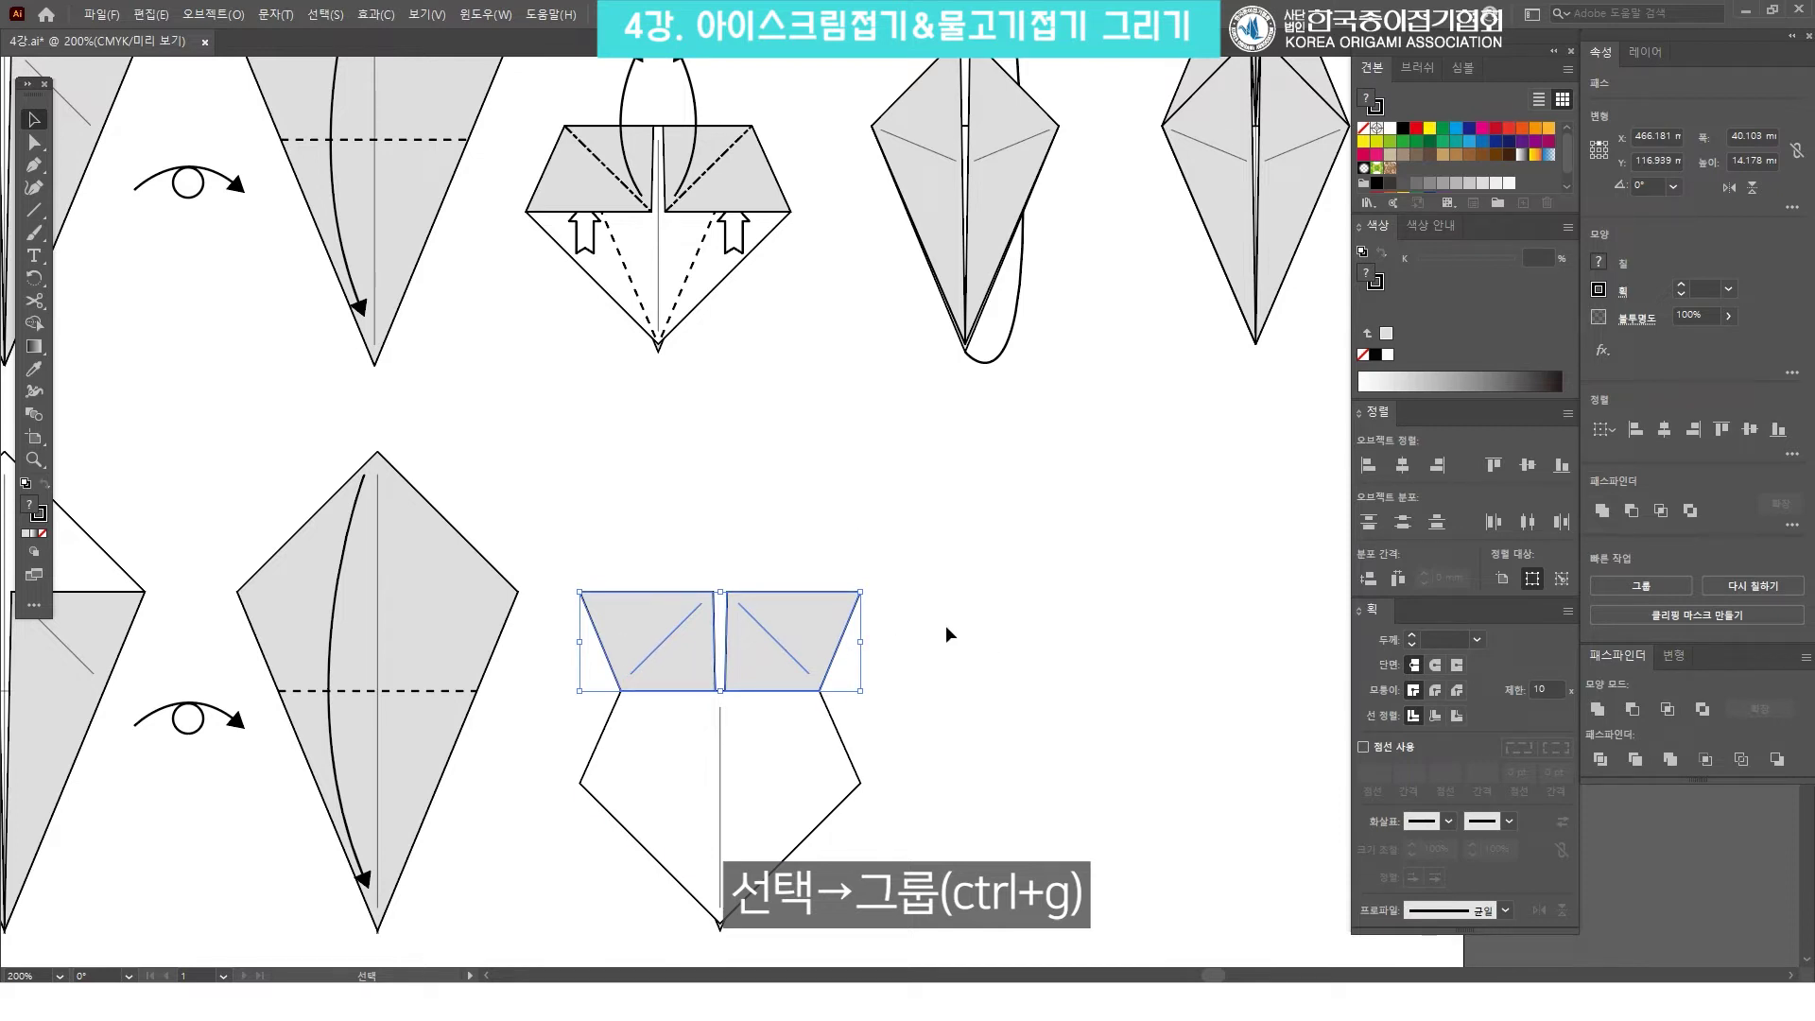
{"action": "right_click", "coordinate": [803, 615]}
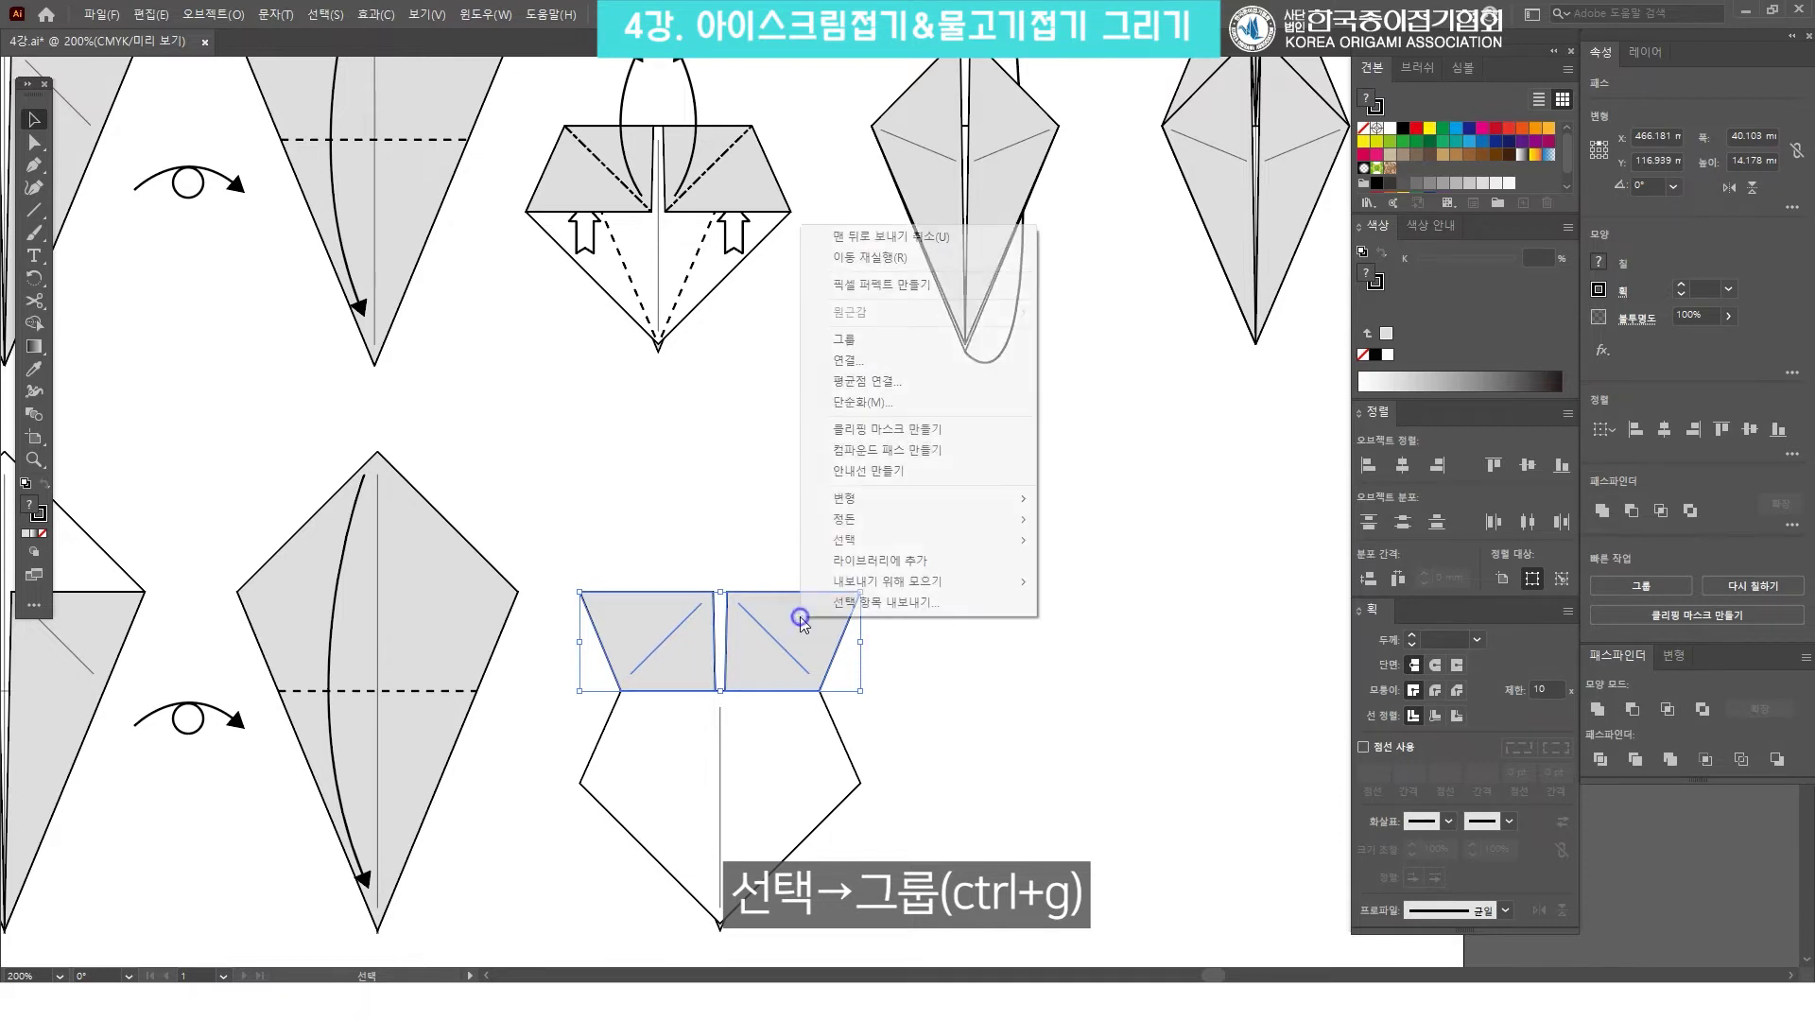
{"action": "left_click", "coordinate": [904, 346]}
{"action": "left_click", "coordinate": [961, 537]}
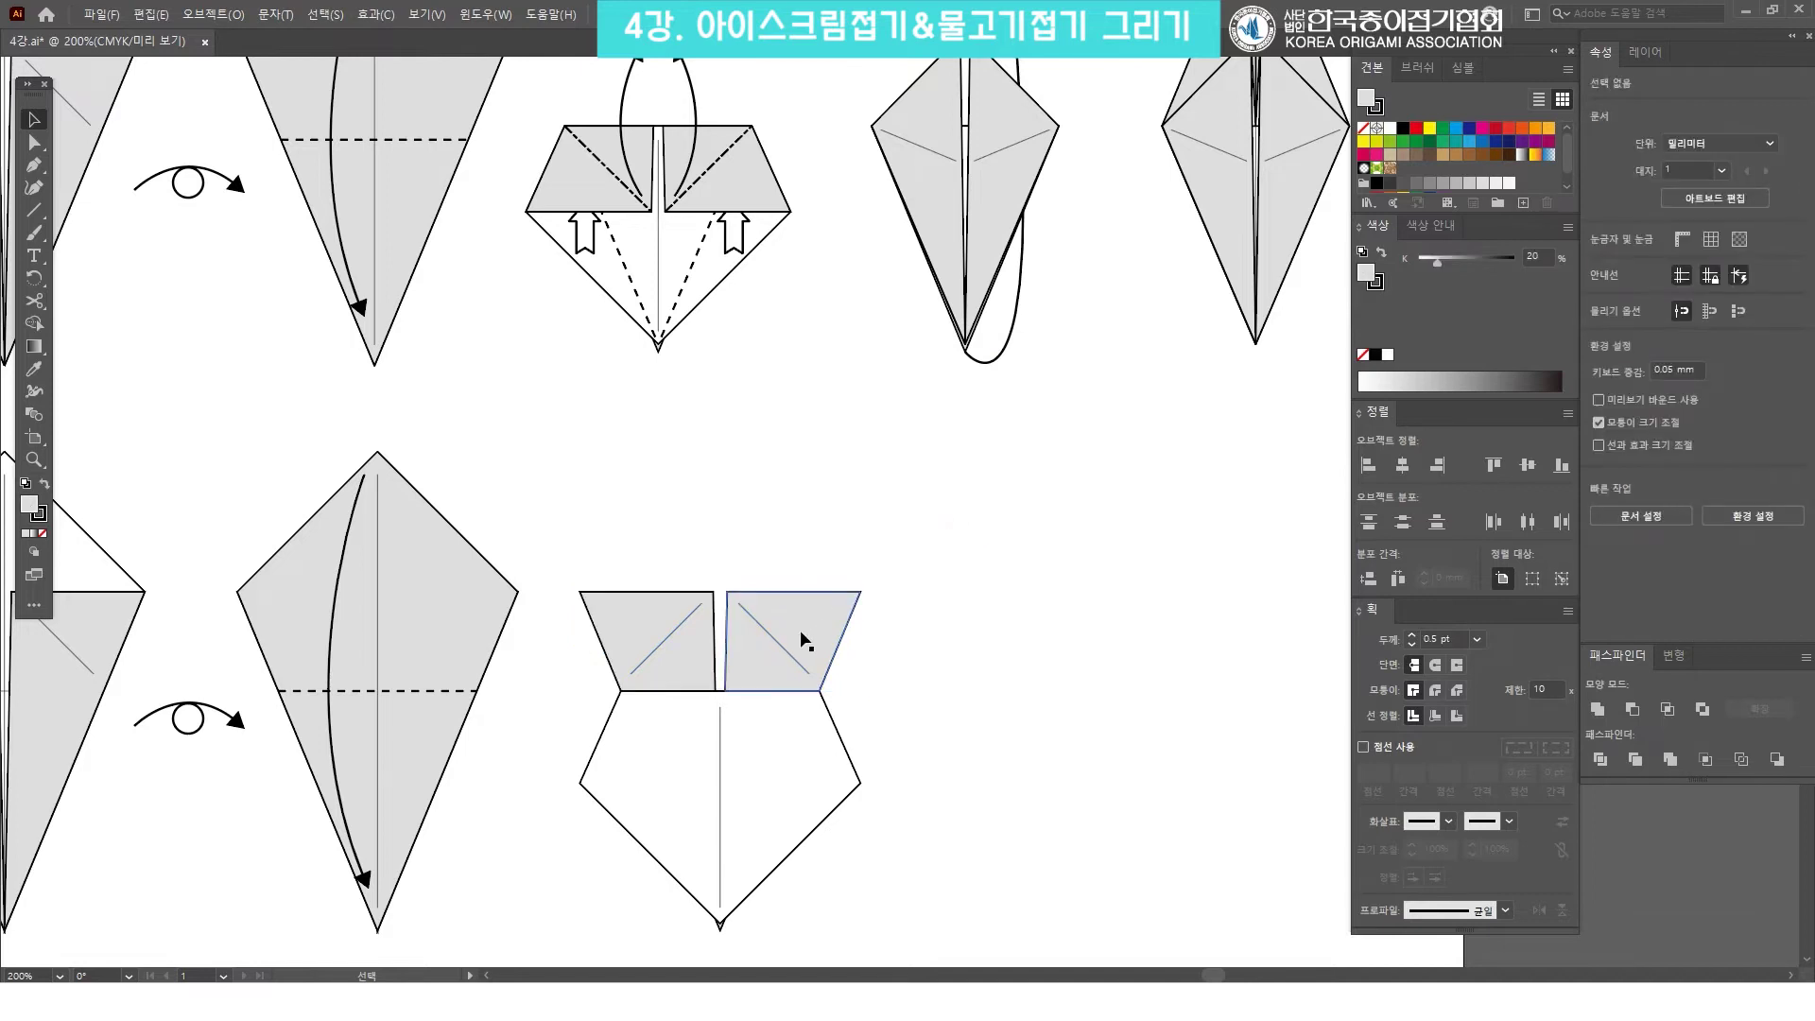
Reflect the grouped upper flaps and crease lines of the fourth figure across the horizontal axis.
{"action": "left_click", "coordinate": [802, 603]}
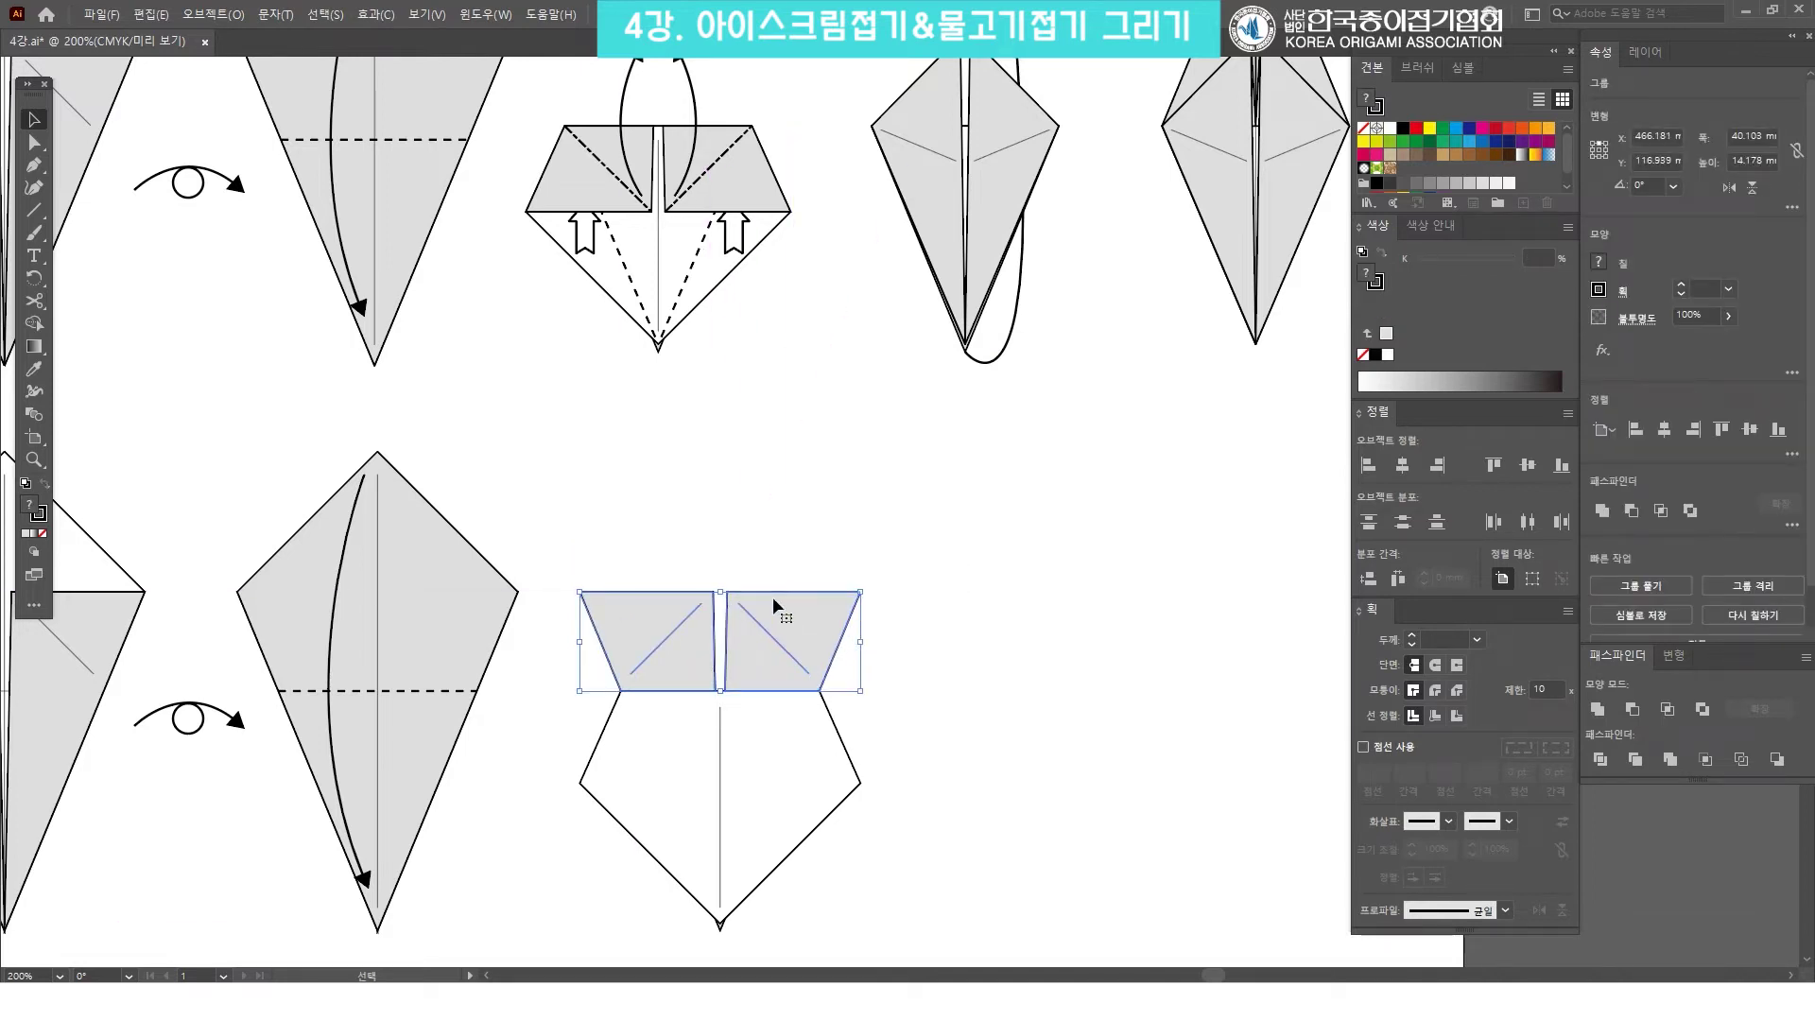
{"action": "right_click", "coordinate": [773, 597]}
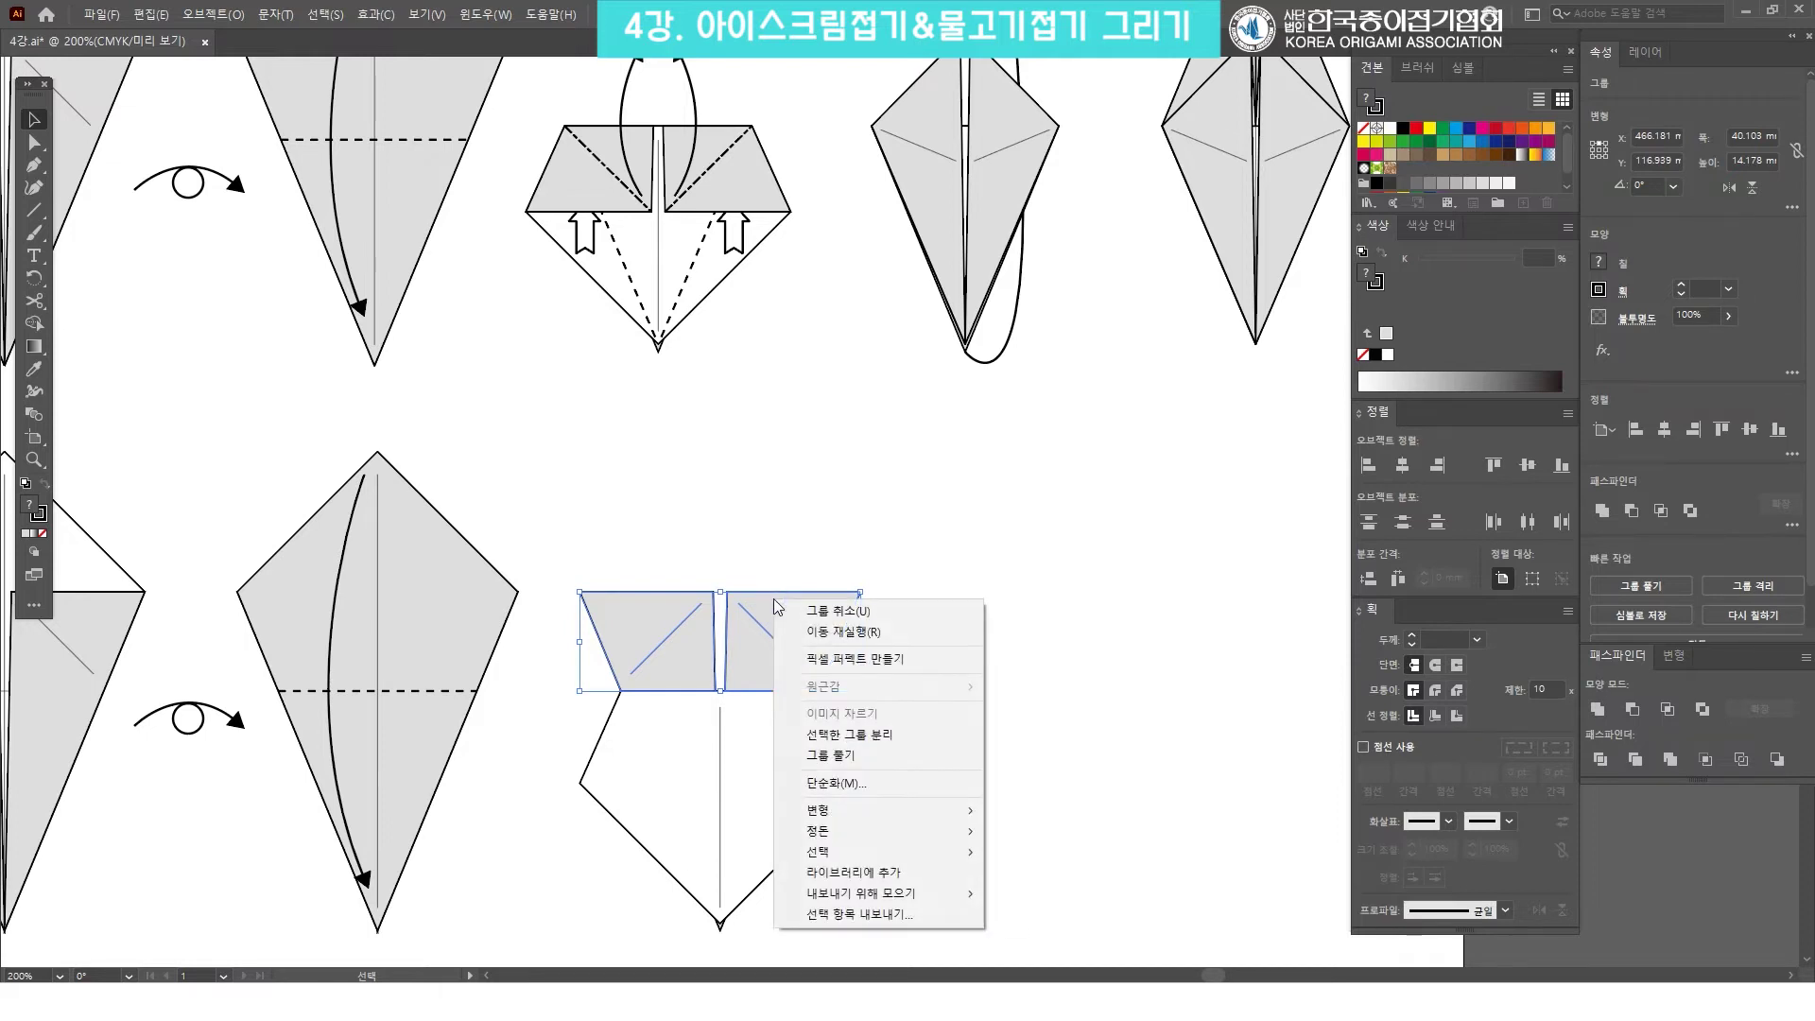
{"action": "mouse_move", "coordinate": [875, 809]}
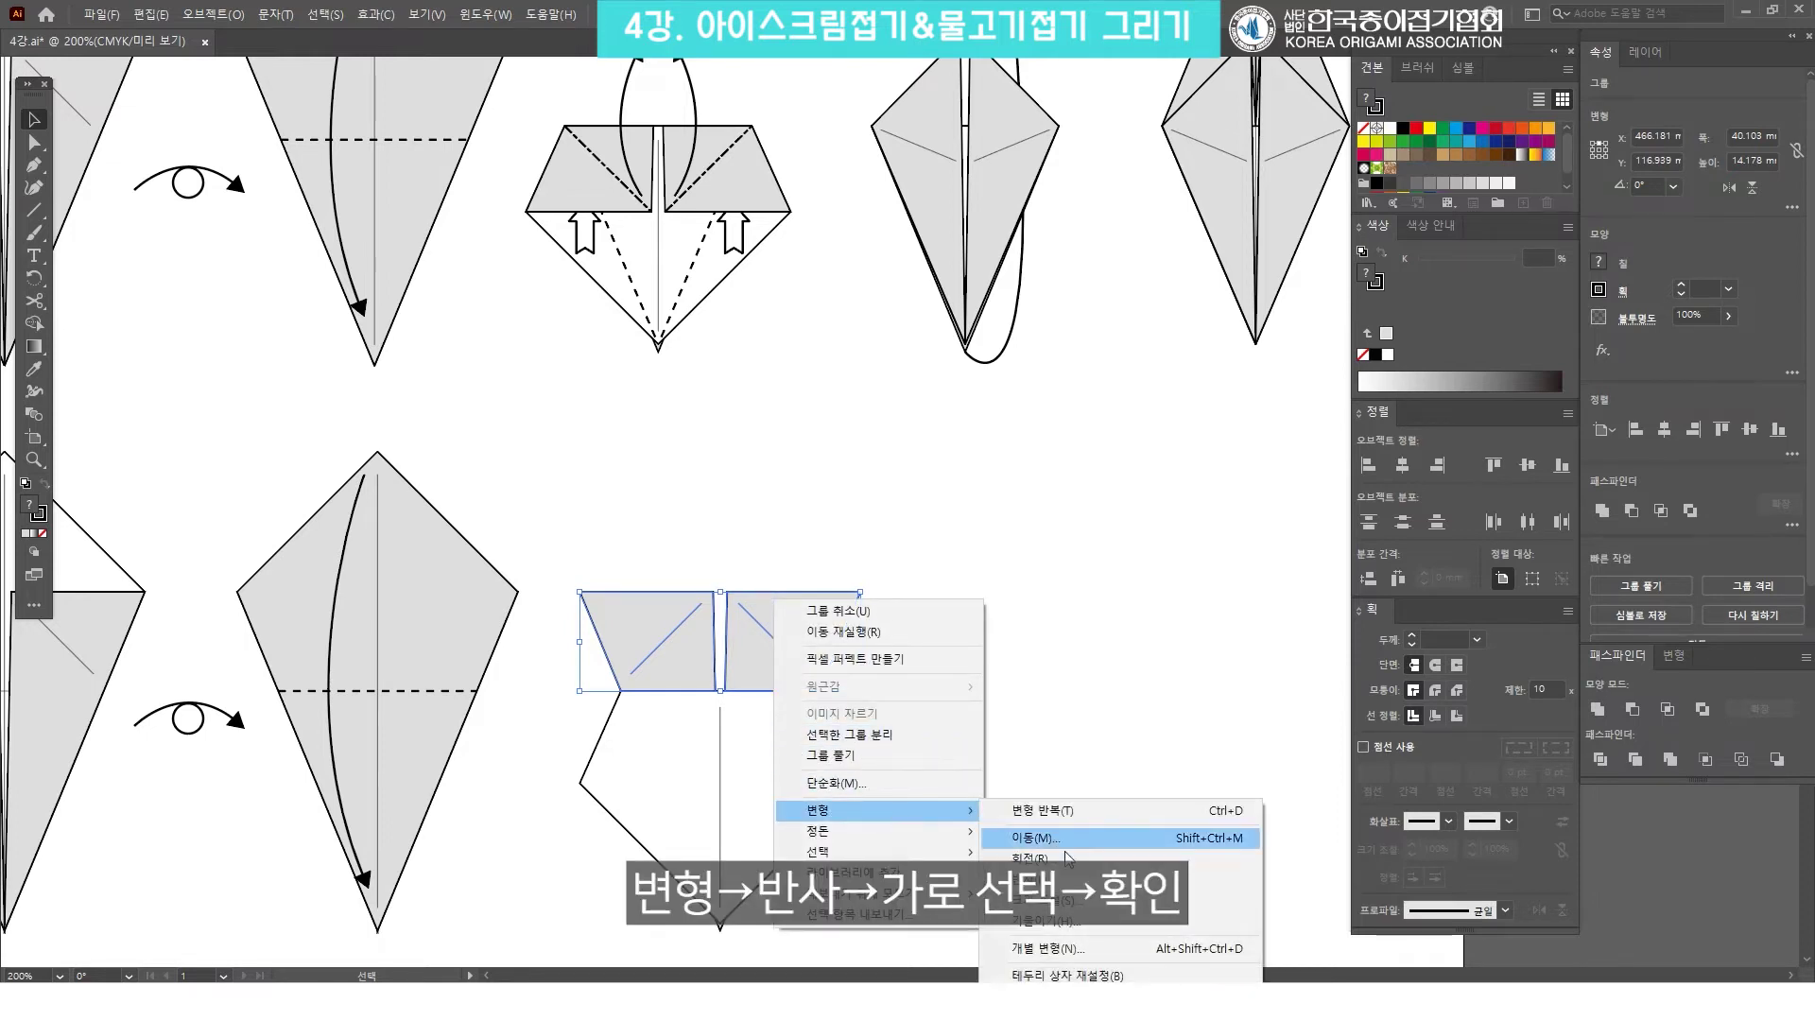
Reflect the grey flap group of the unfinished figure across the horizontal axis.
{"action": "left_click", "coordinate": [1069, 879]}
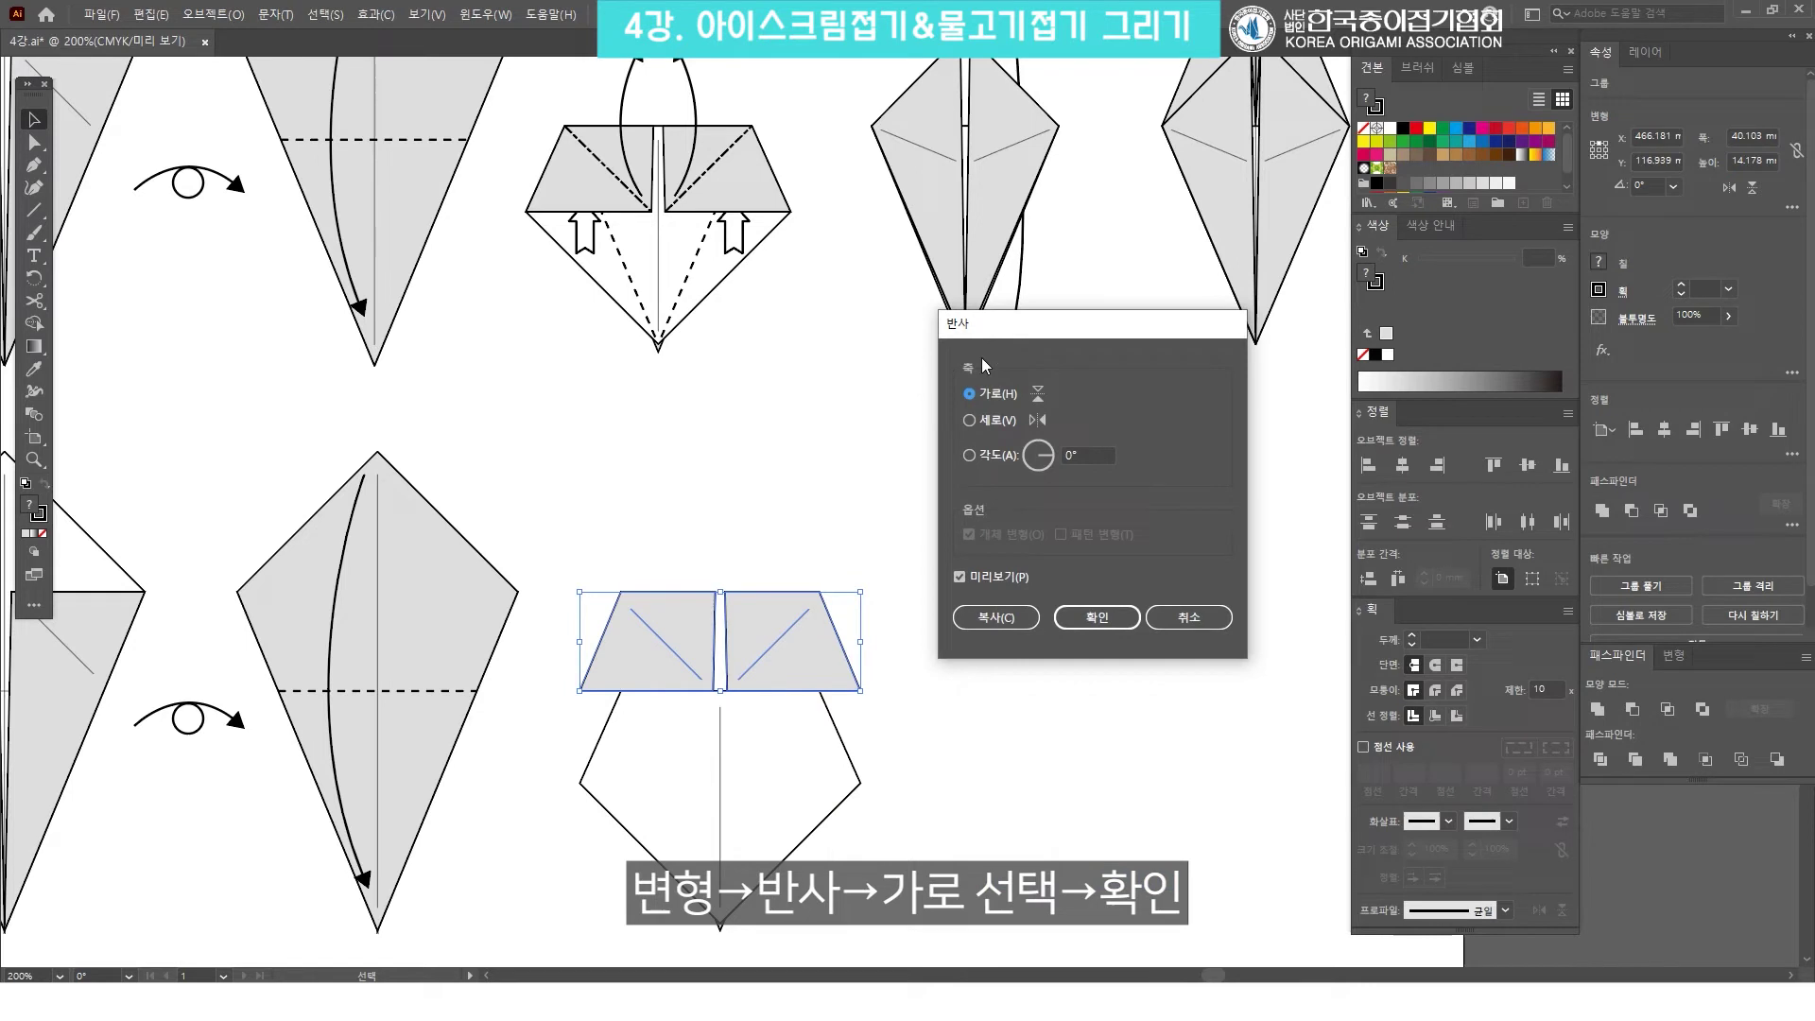
{"action": "left_click", "coordinate": [1098, 616]}
{"action": "left_click", "coordinate": [1030, 572]}
{"action": "scroll", "coordinate": [696, 452], "scroll_direction": "down", "scroll_amount": 5}
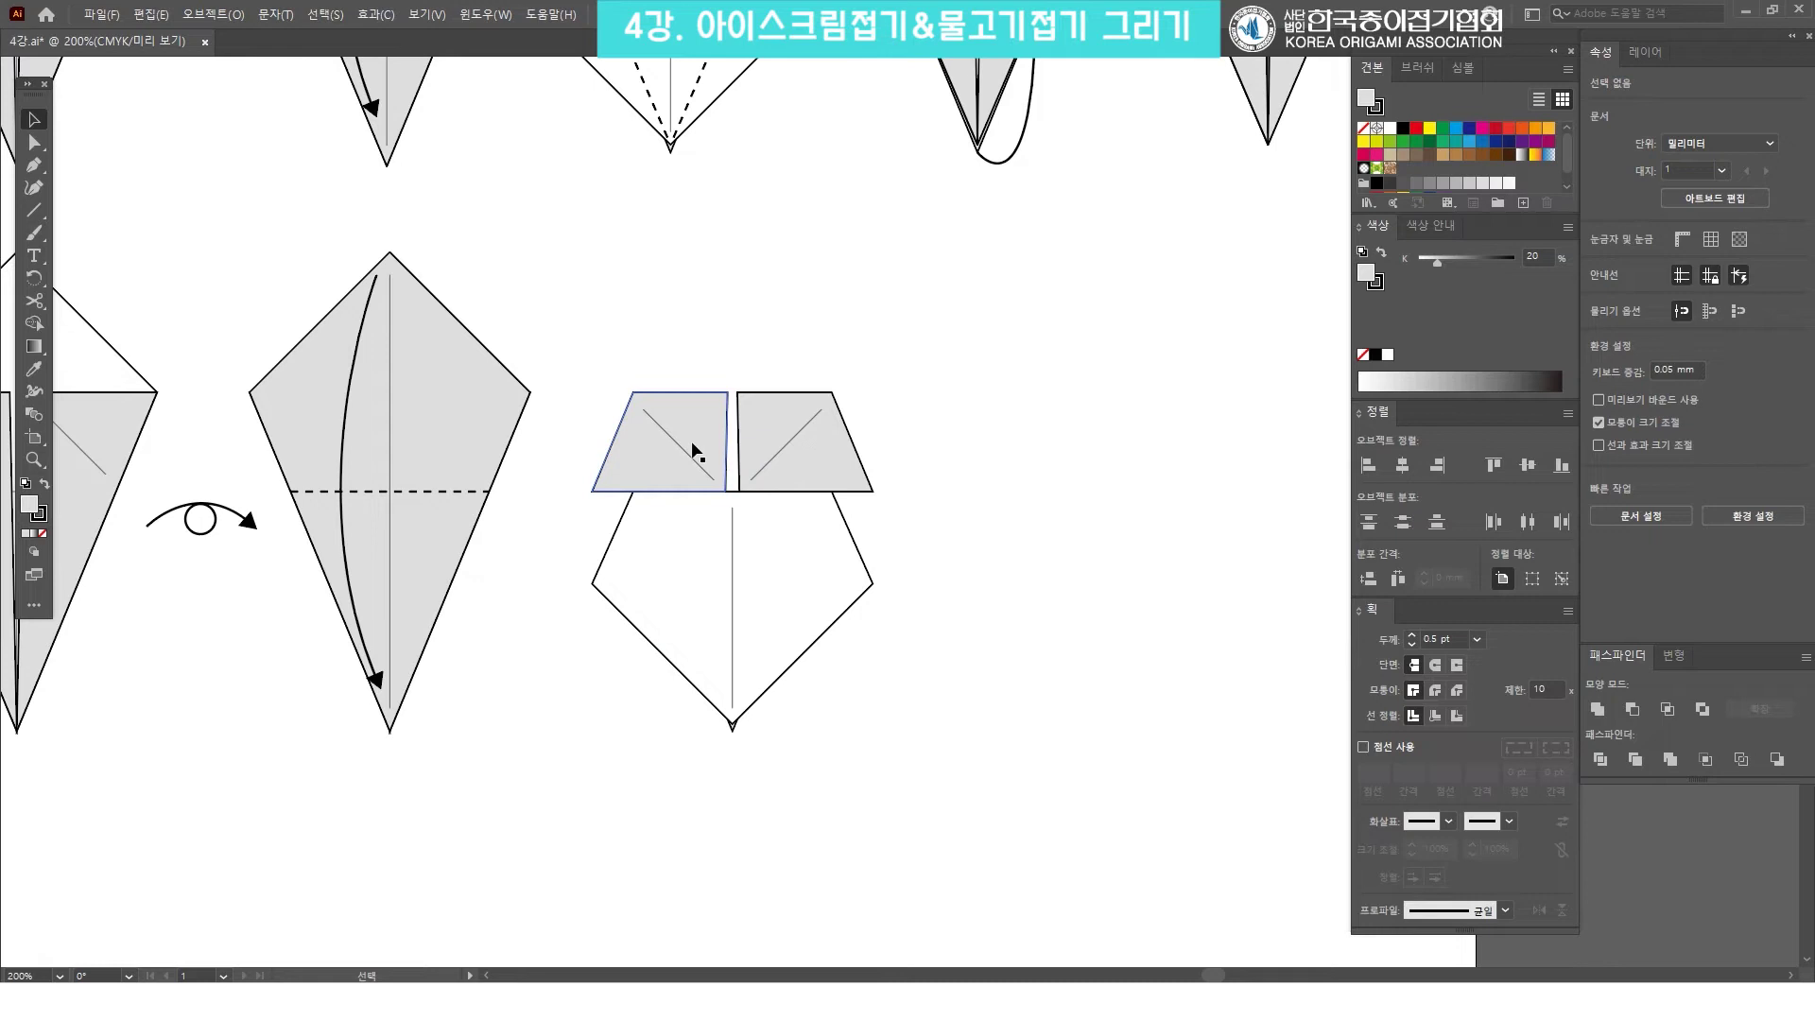
{"action": "left_click_drag", "start_coordinate": [815, 312], "coordinate": [781, 418]}
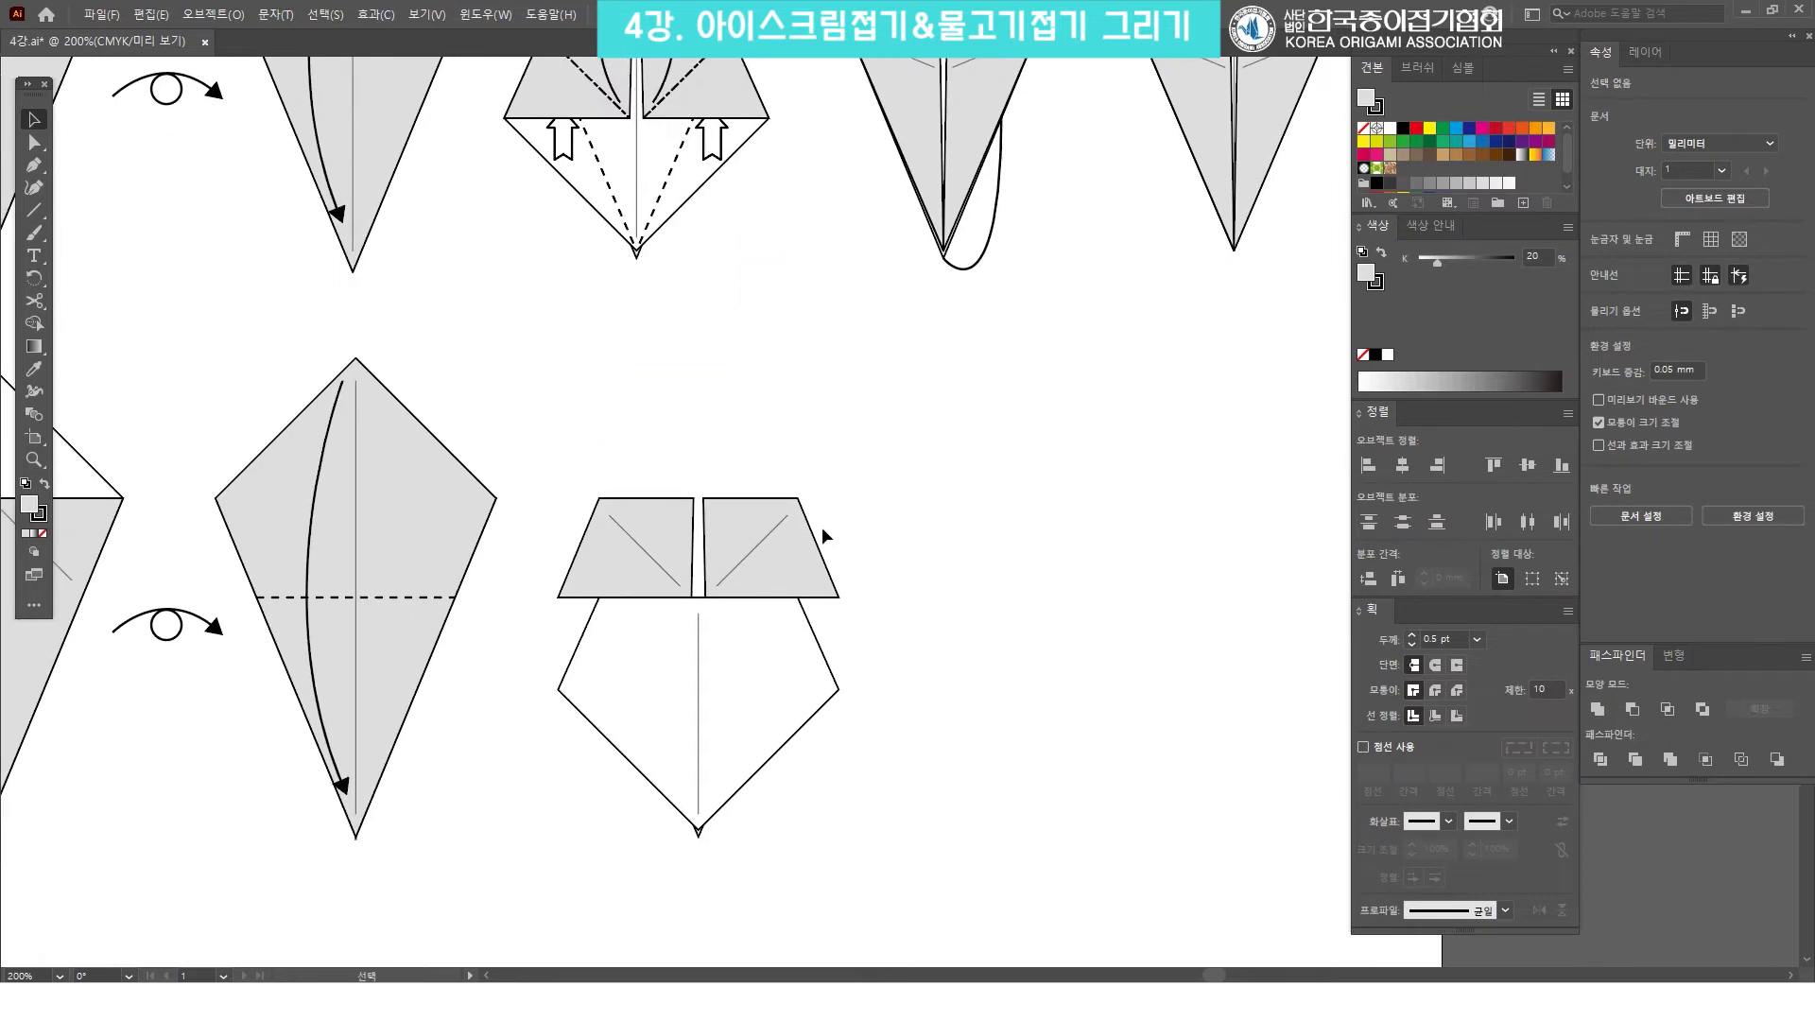
Move the grey flap group straight down over the white body and bring it to the front.
{"action": "left_click", "coordinate": [752, 530]}
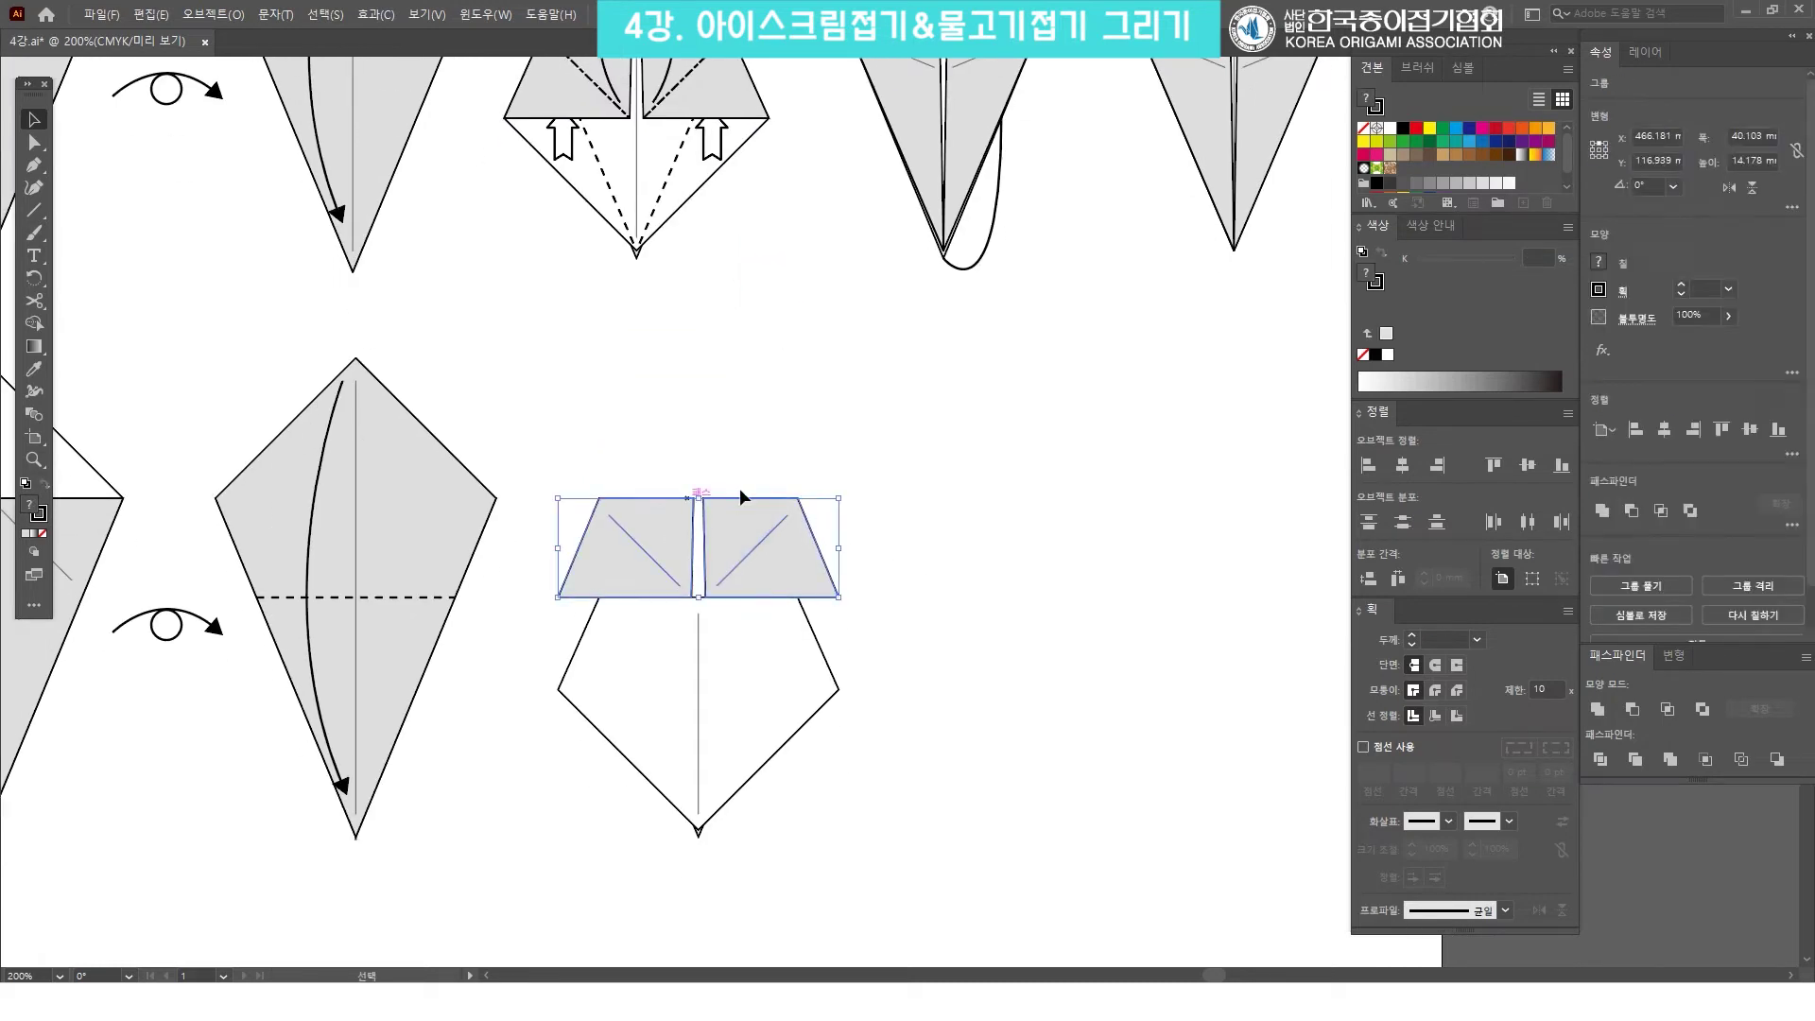
{"action": "left_click_drag", "start_coordinate": [740, 514], "coordinate": [753, 725]}
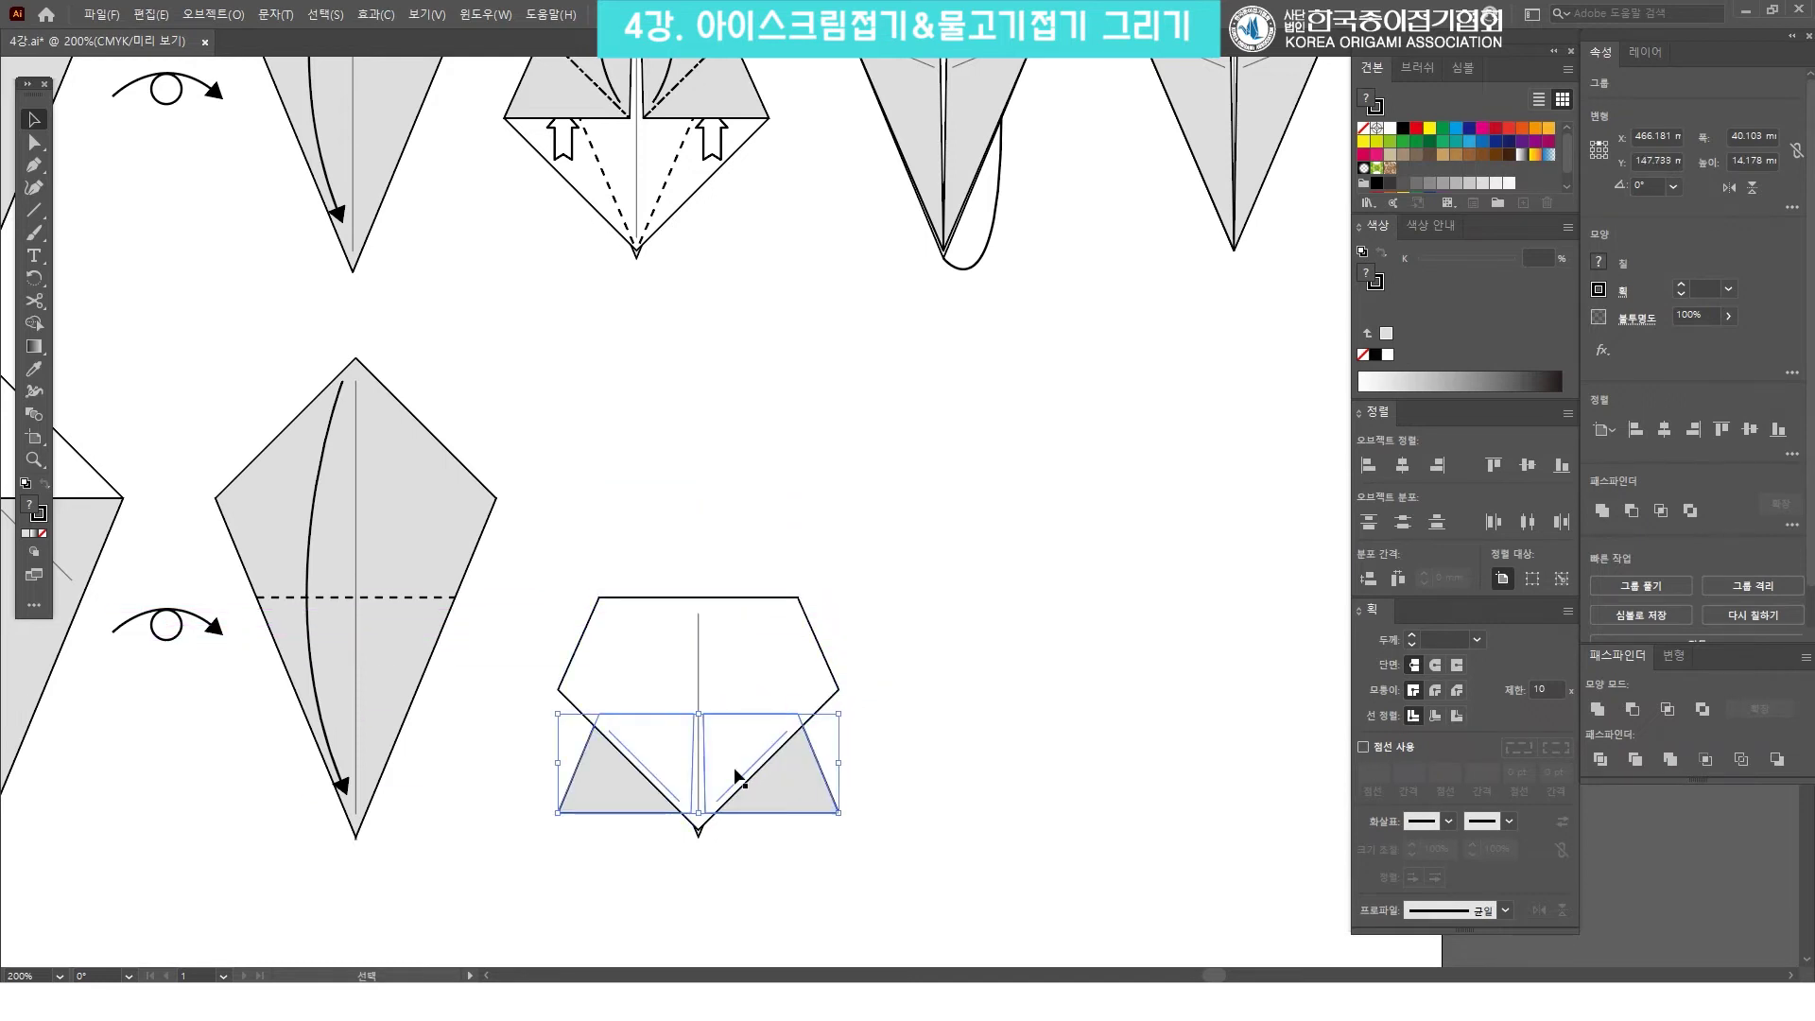
{"action": "left_click", "coordinate": [946, 635]}
{"action": "left_click", "coordinate": [794, 781]}
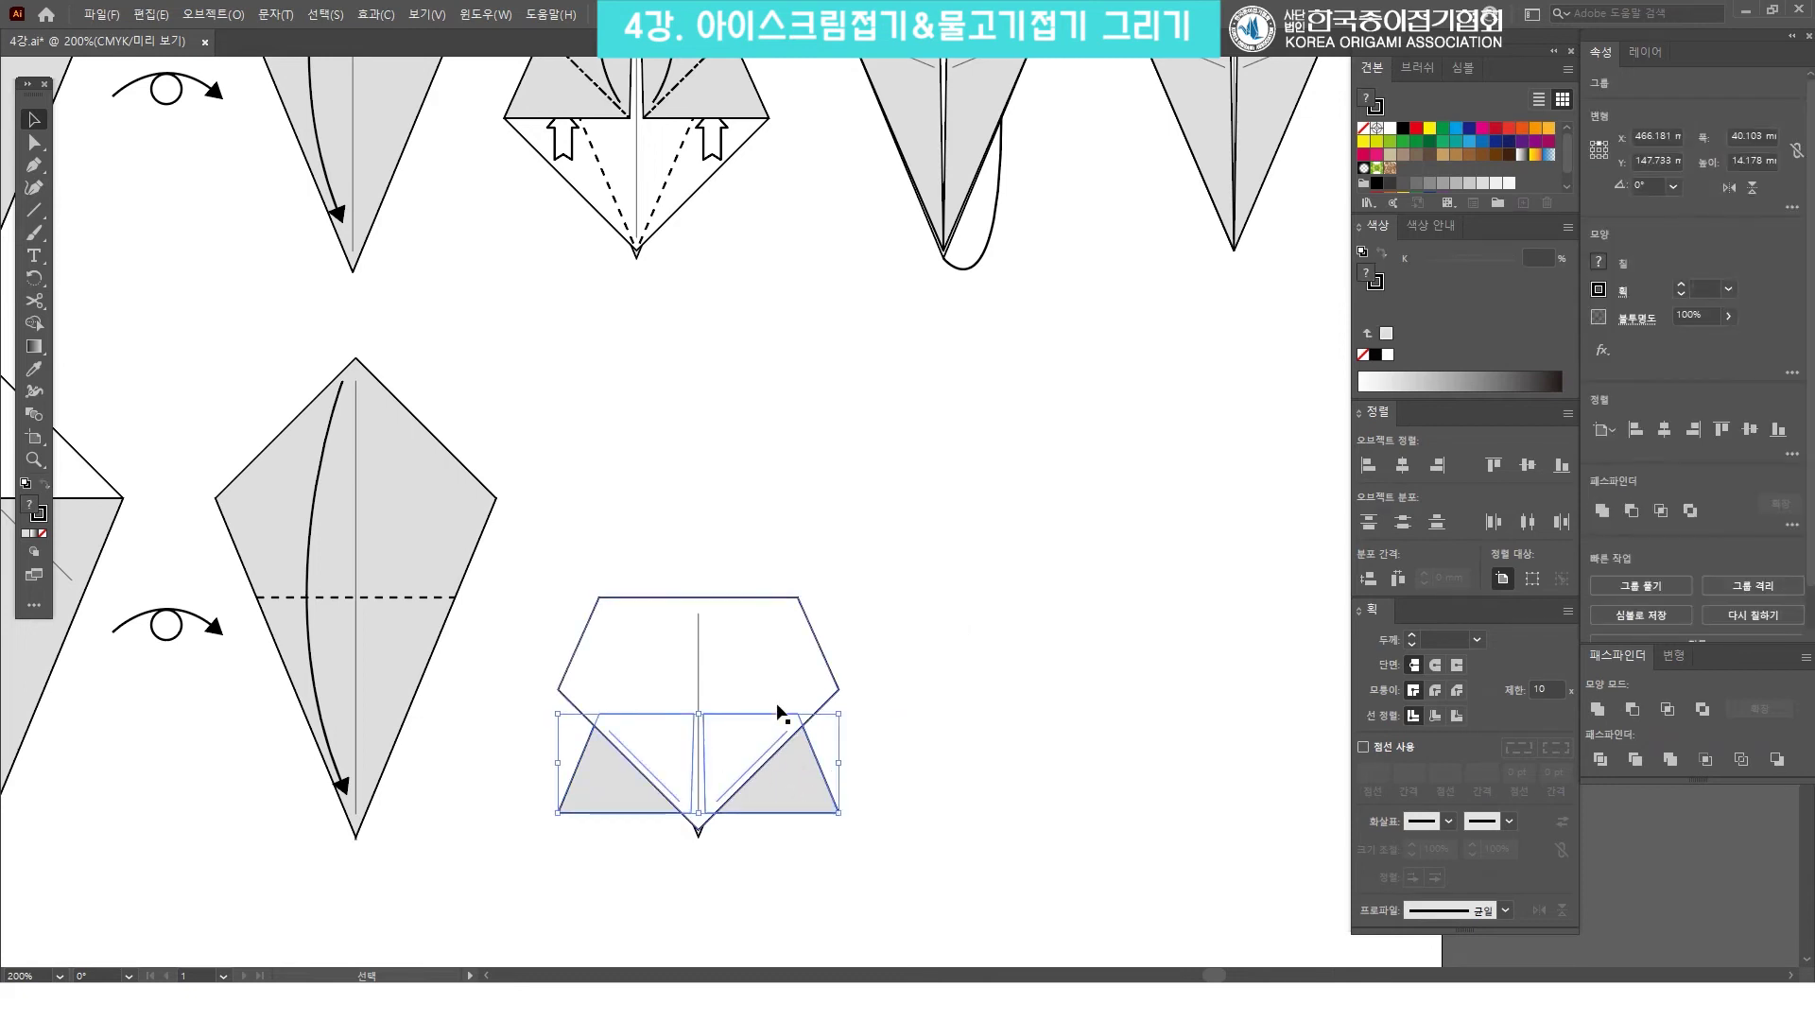
{"action": "right_click", "coordinate": [769, 773]}
{"action": "mouse_move", "coordinate": [900, 652]}
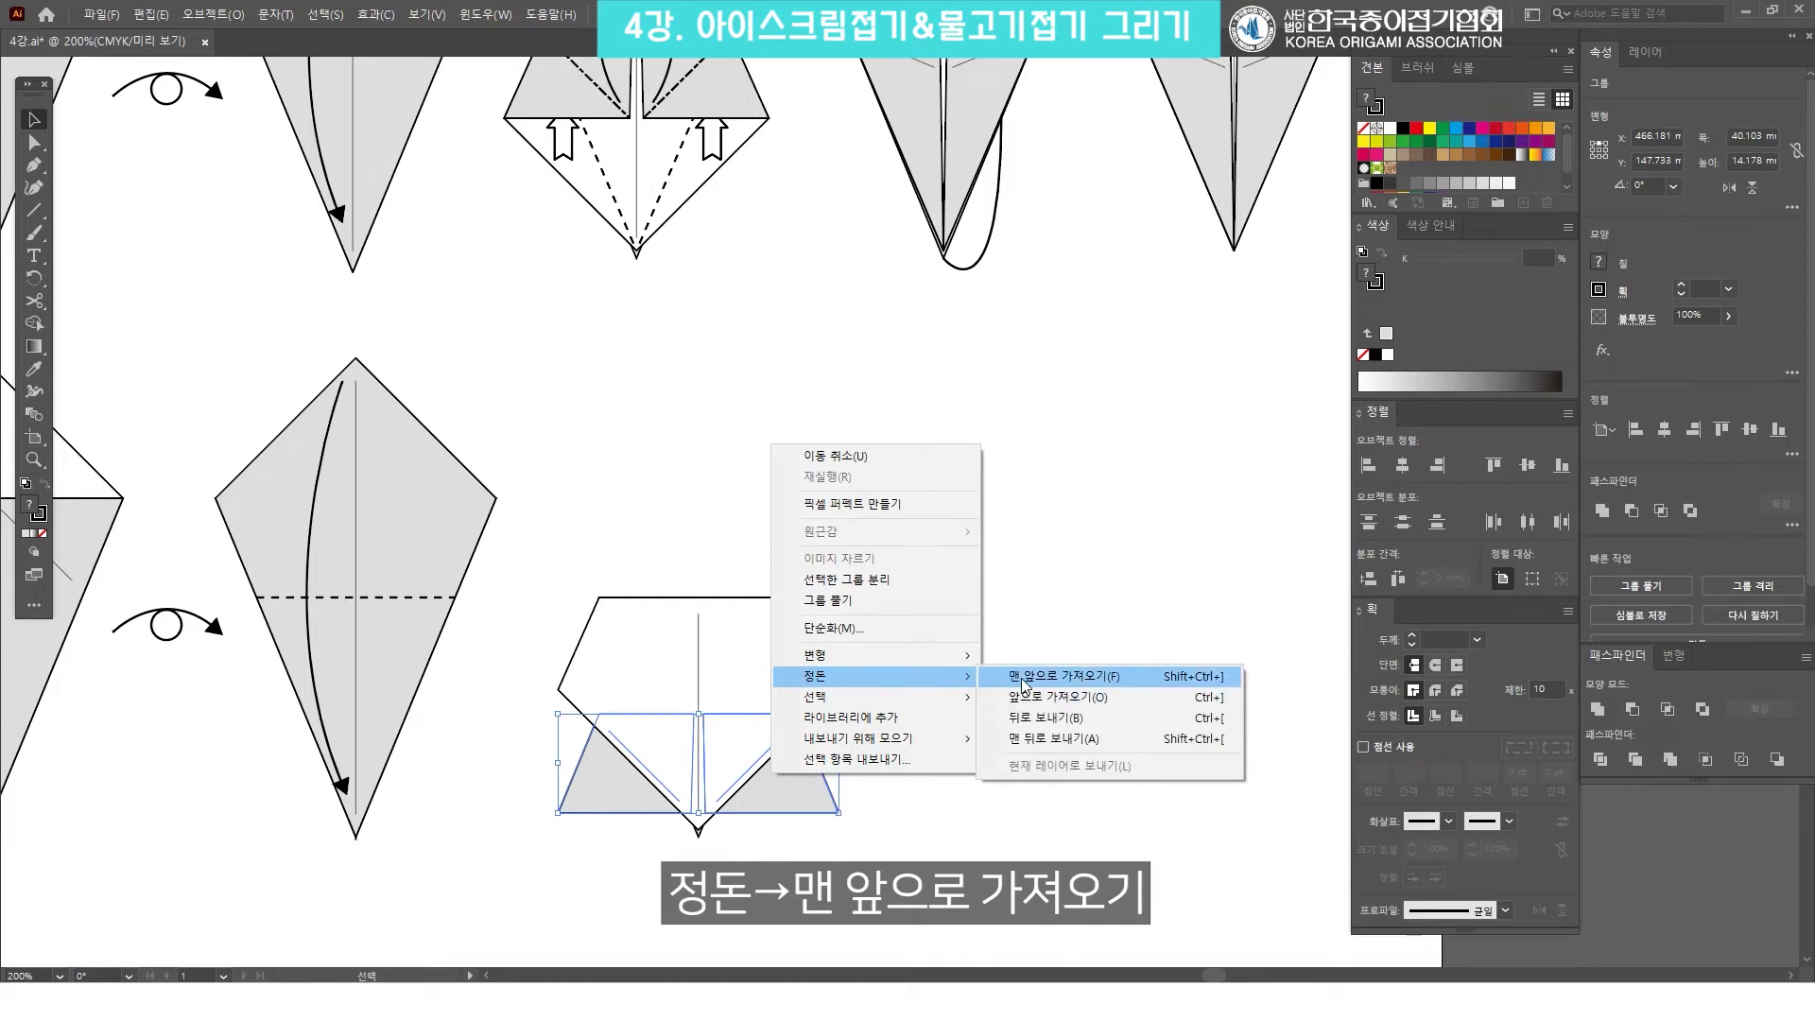
{"action": "left_click", "coordinate": [1021, 678]}
{"action": "left_click", "coordinate": [1019, 677]}
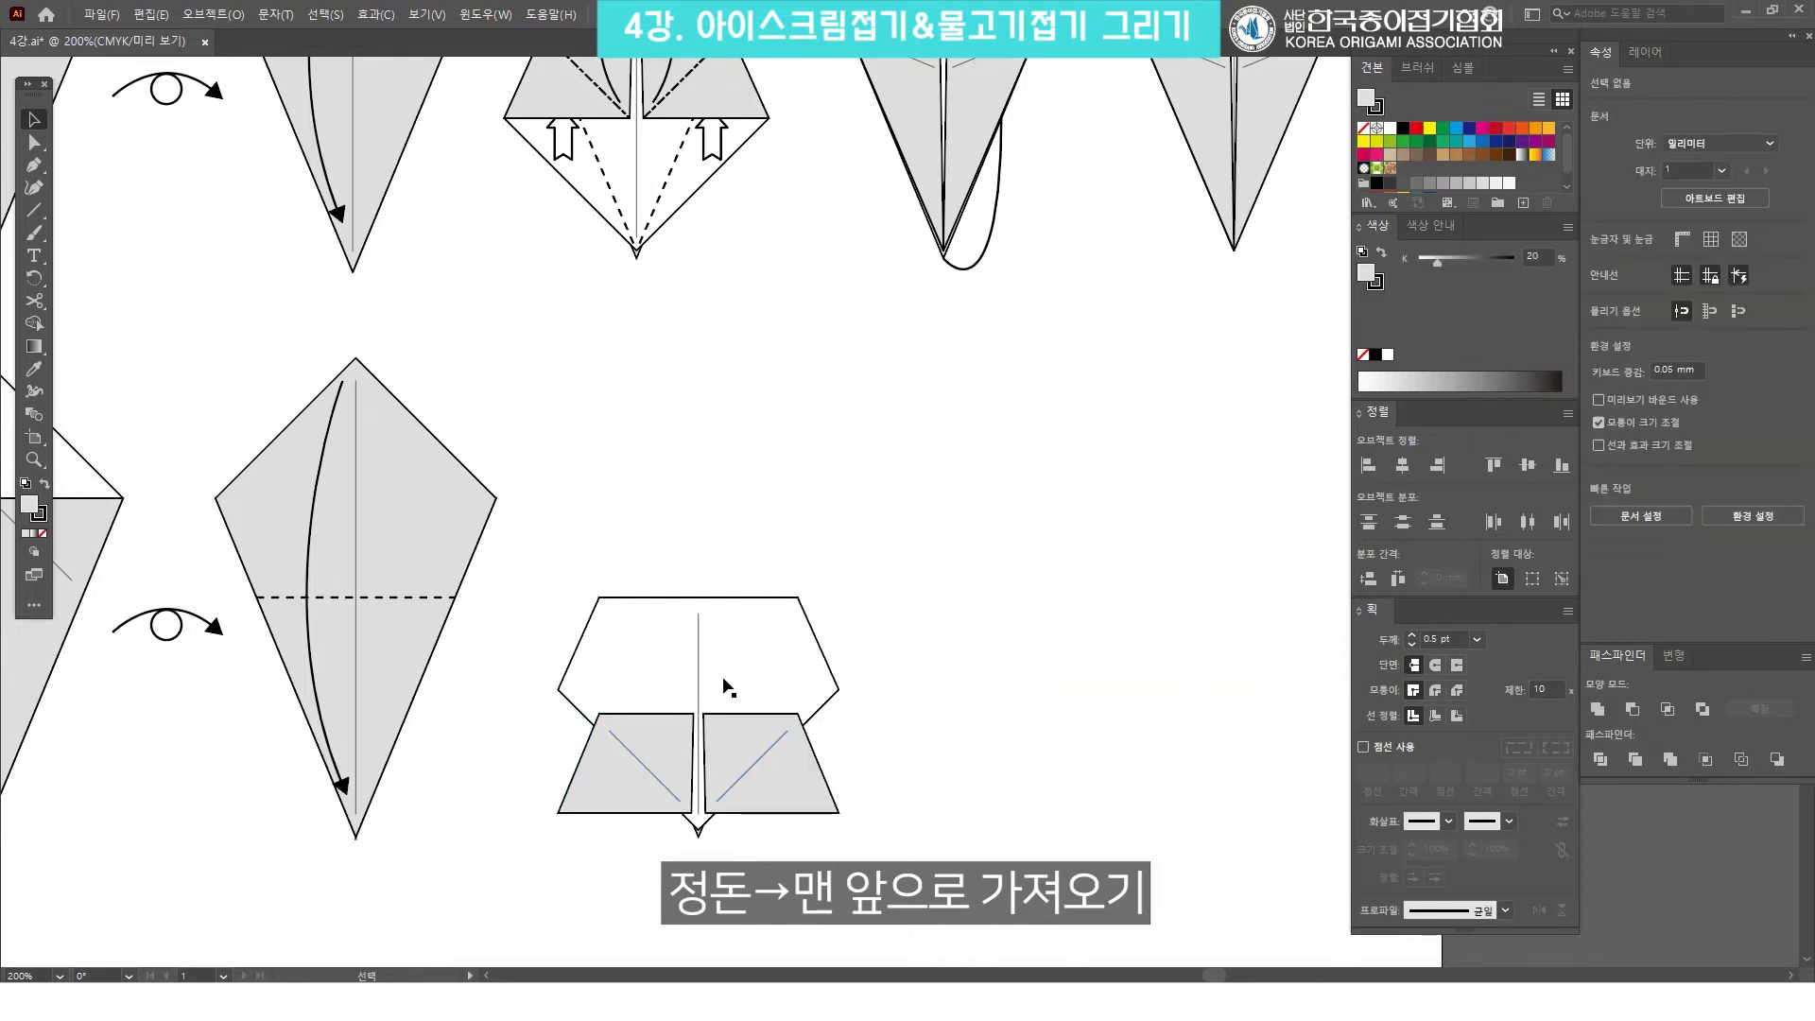
Align the grey flap group and the white body shape along their top edges.
{"action": "left_click_drag", "start_coordinate": [681, 603], "coordinate": [697, 665]}
{"action": "left_click", "coordinate": [784, 804]}
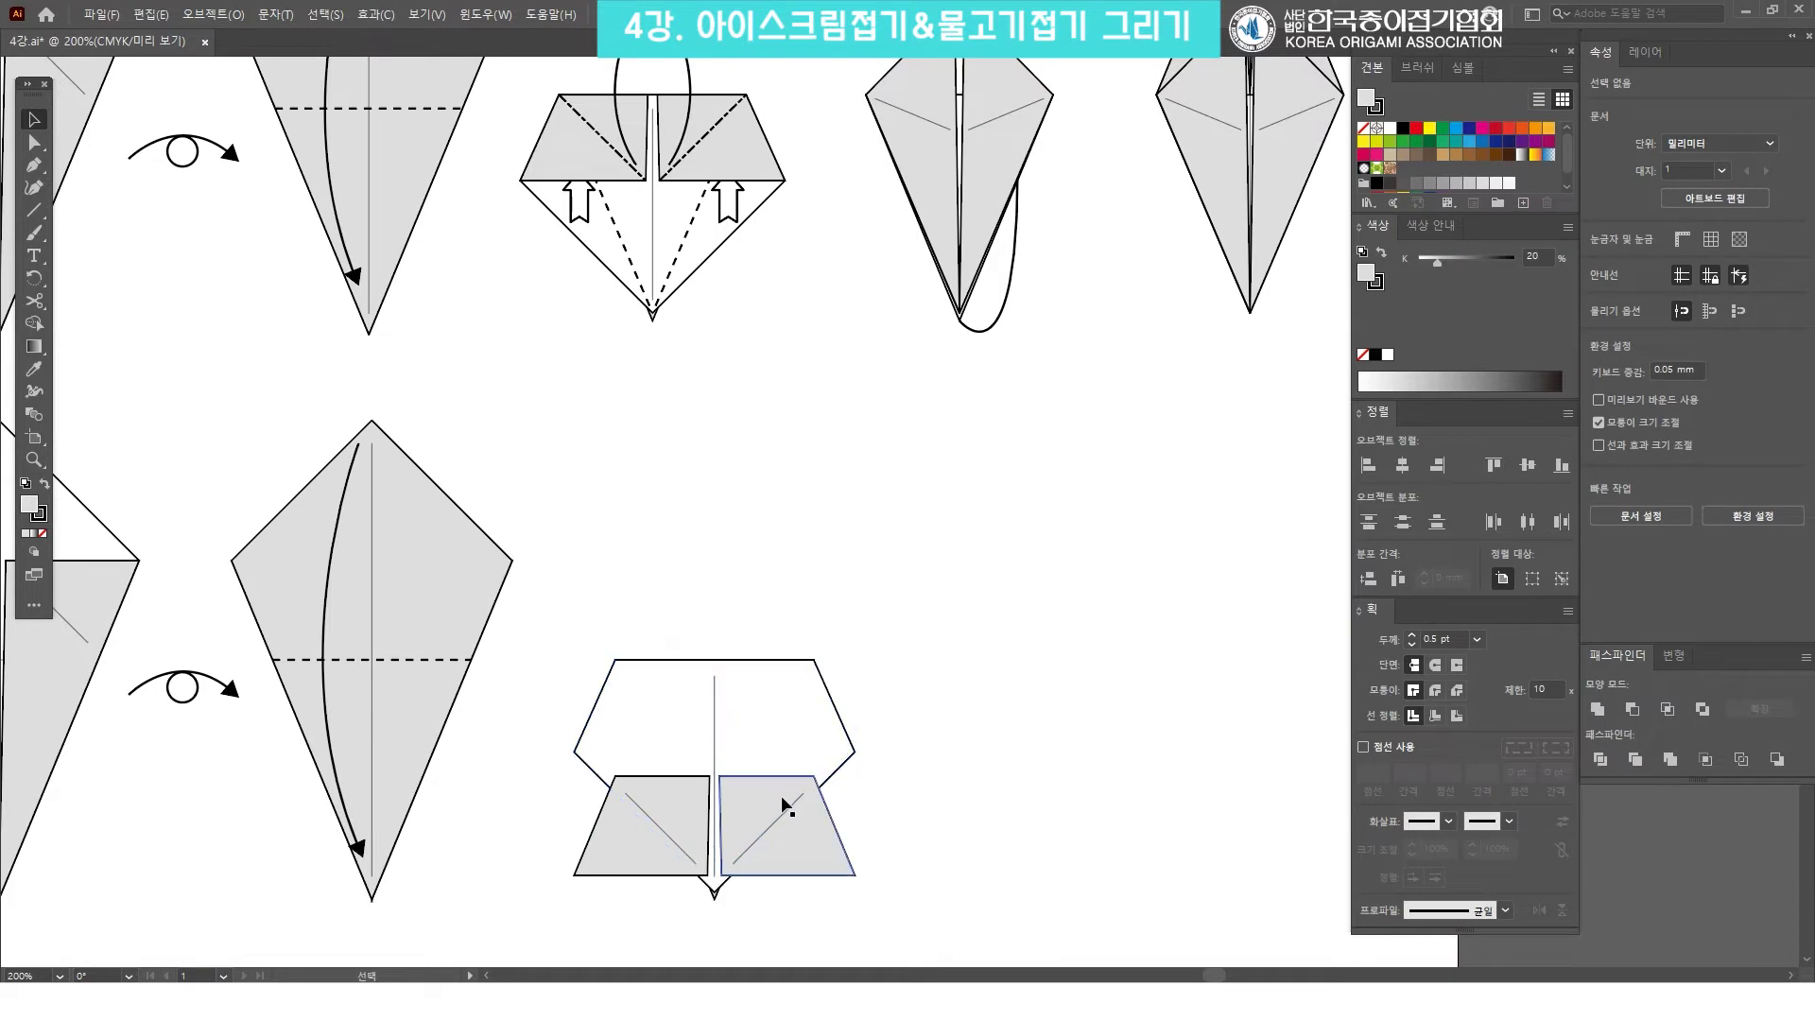
{"action": "left_click_drag", "start_coordinate": [750, 729], "coordinate": [758, 752]}
{"action": "left_click_drag", "start_coordinate": [769, 697], "coordinate": [940, 851]}
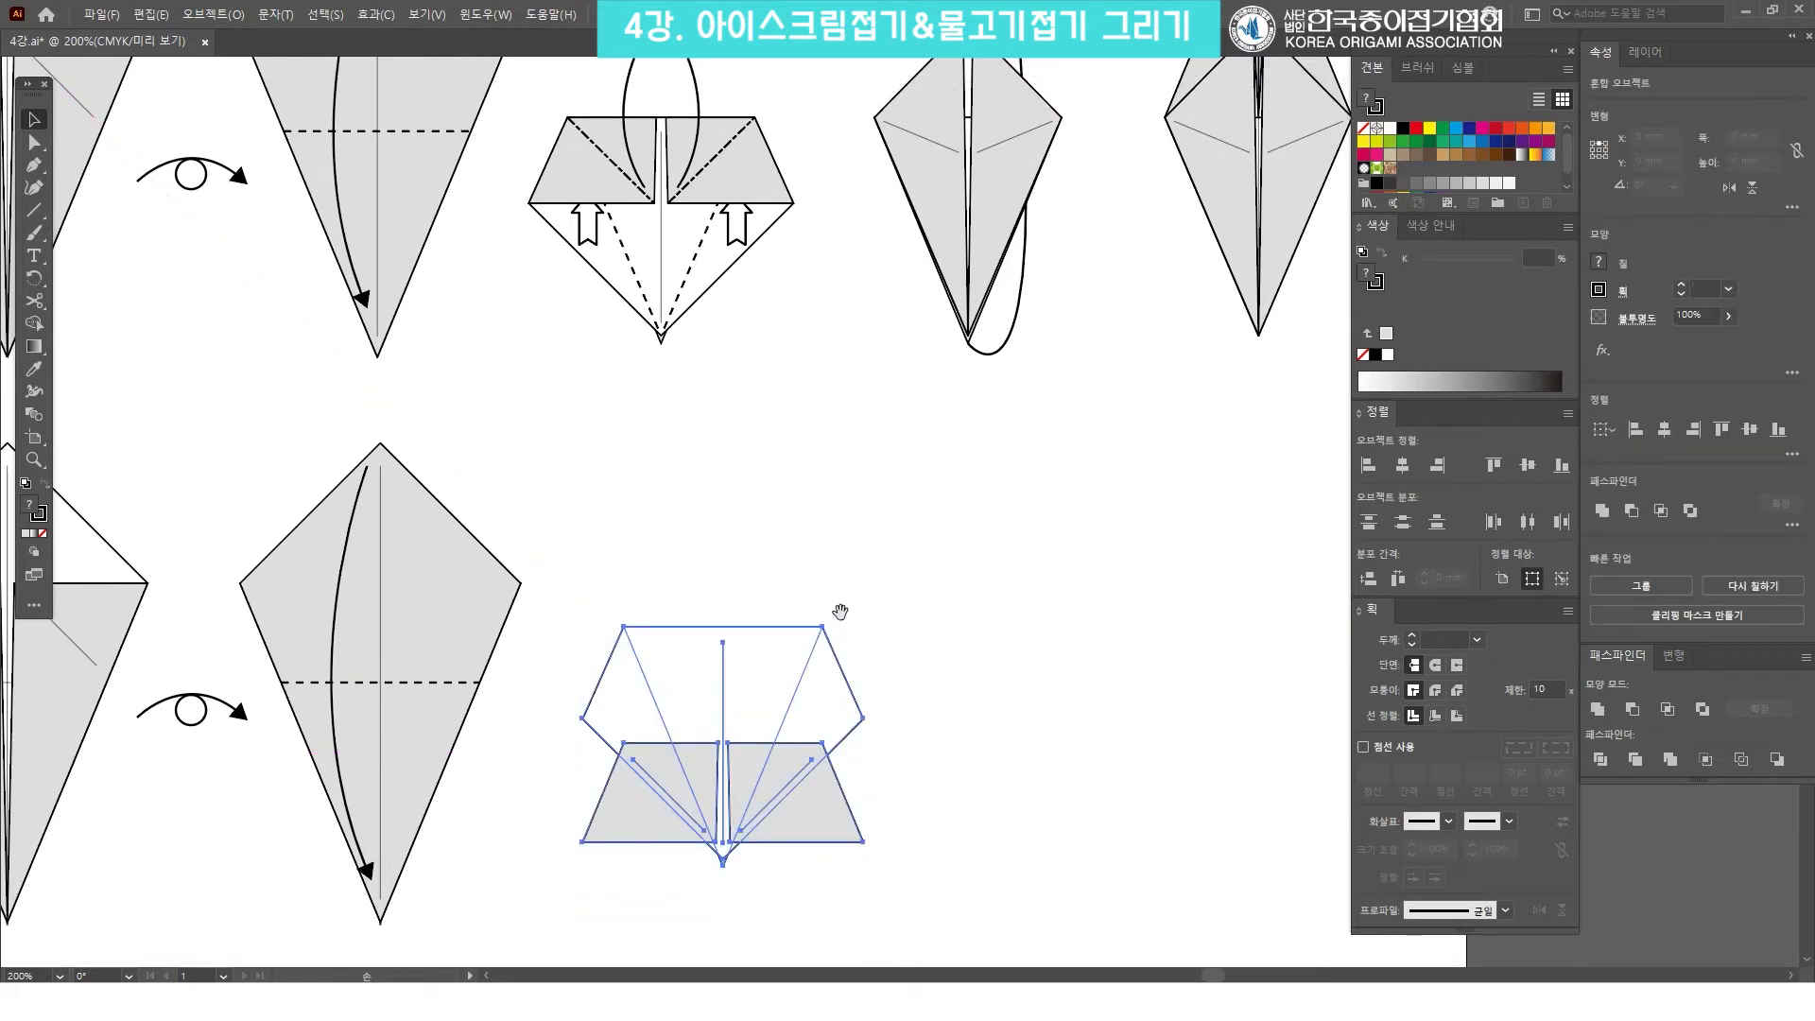
{"action": "left_click_drag", "start_coordinate": [846, 617], "coordinate": [855, 592]}
{"action": "left_click", "coordinate": [988, 553]}
{"action": "left_click", "coordinate": [777, 746]}
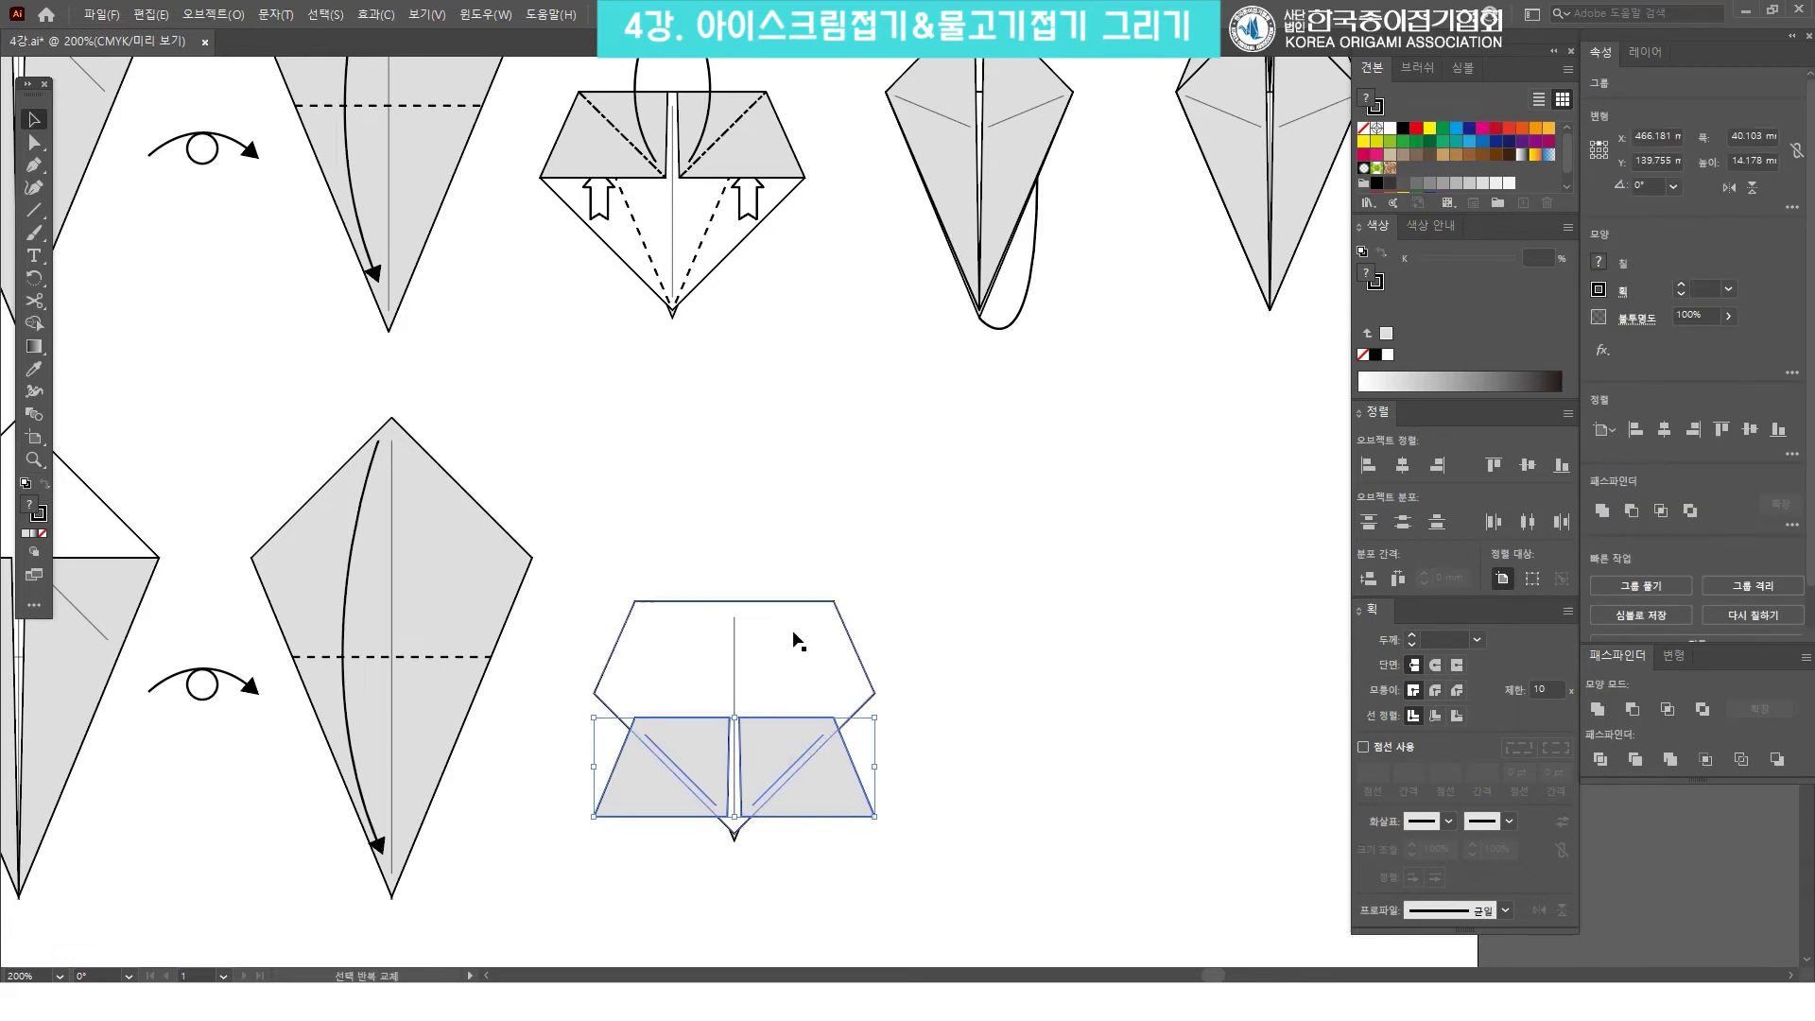
{"action": "left_click", "coordinate": [826, 617], "text": "shift"}
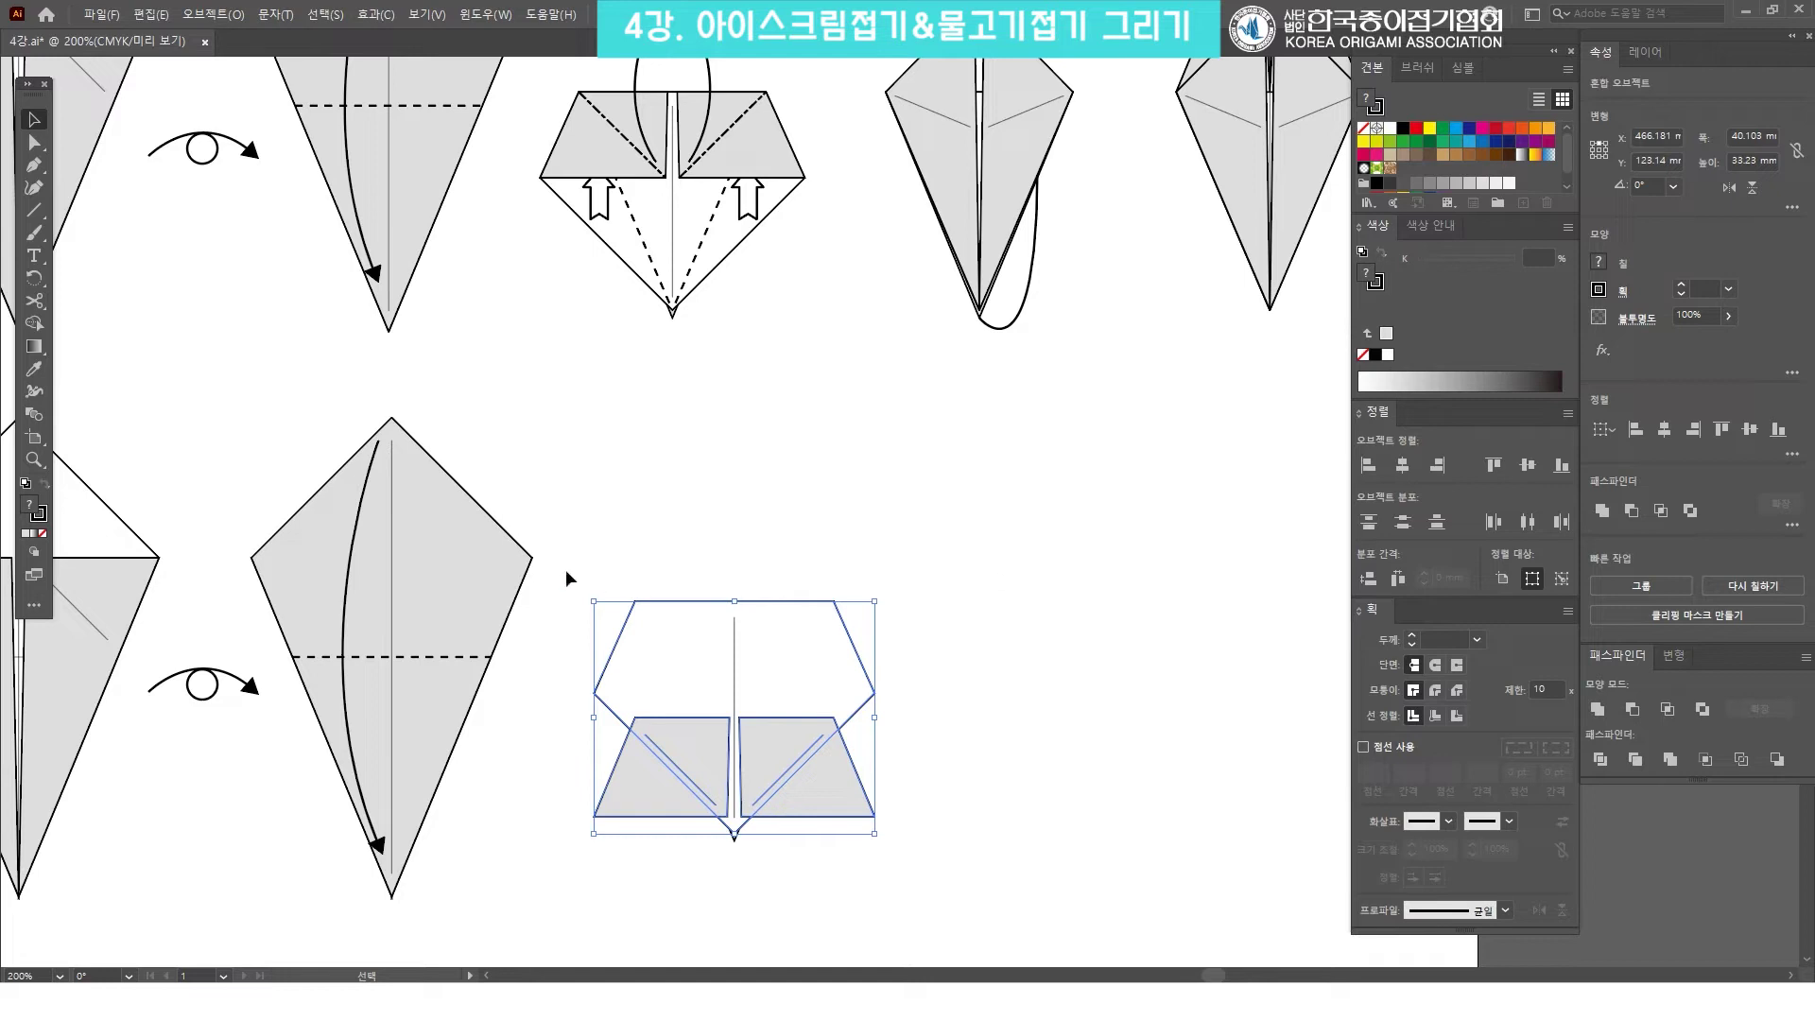
{"action": "left_click", "coordinate": [1492, 465]}
{"action": "left_click", "coordinate": [1005, 553]}
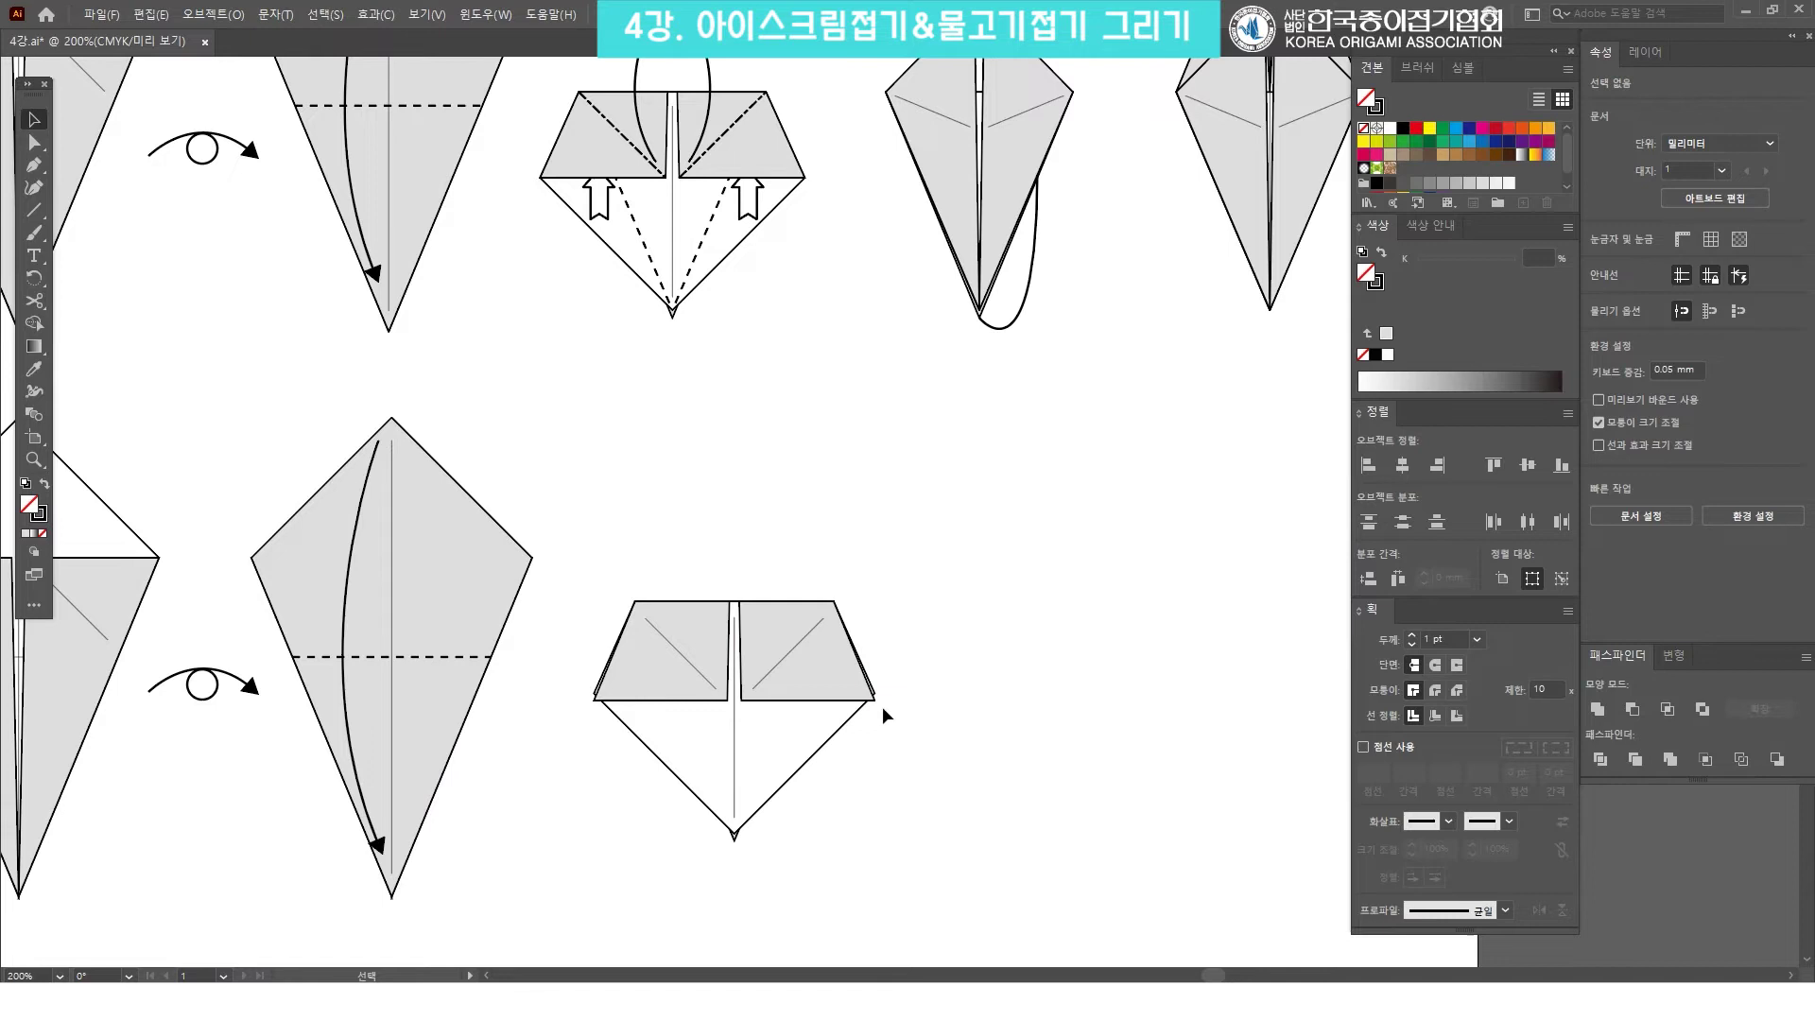
Examine how the flaps' outer lower corners fit against the corners of the white body outline.
{"action": "scroll", "coordinate": [882, 706], "scroll_direction": "up", "scroll_amount": 4}
{"action": "scroll", "coordinate": [898, 662], "scroll_direction": "down", "scroll_amount": 1}
{"action": "left_click_drag", "start_coordinate": [873, 554], "coordinate": [800, 672]}
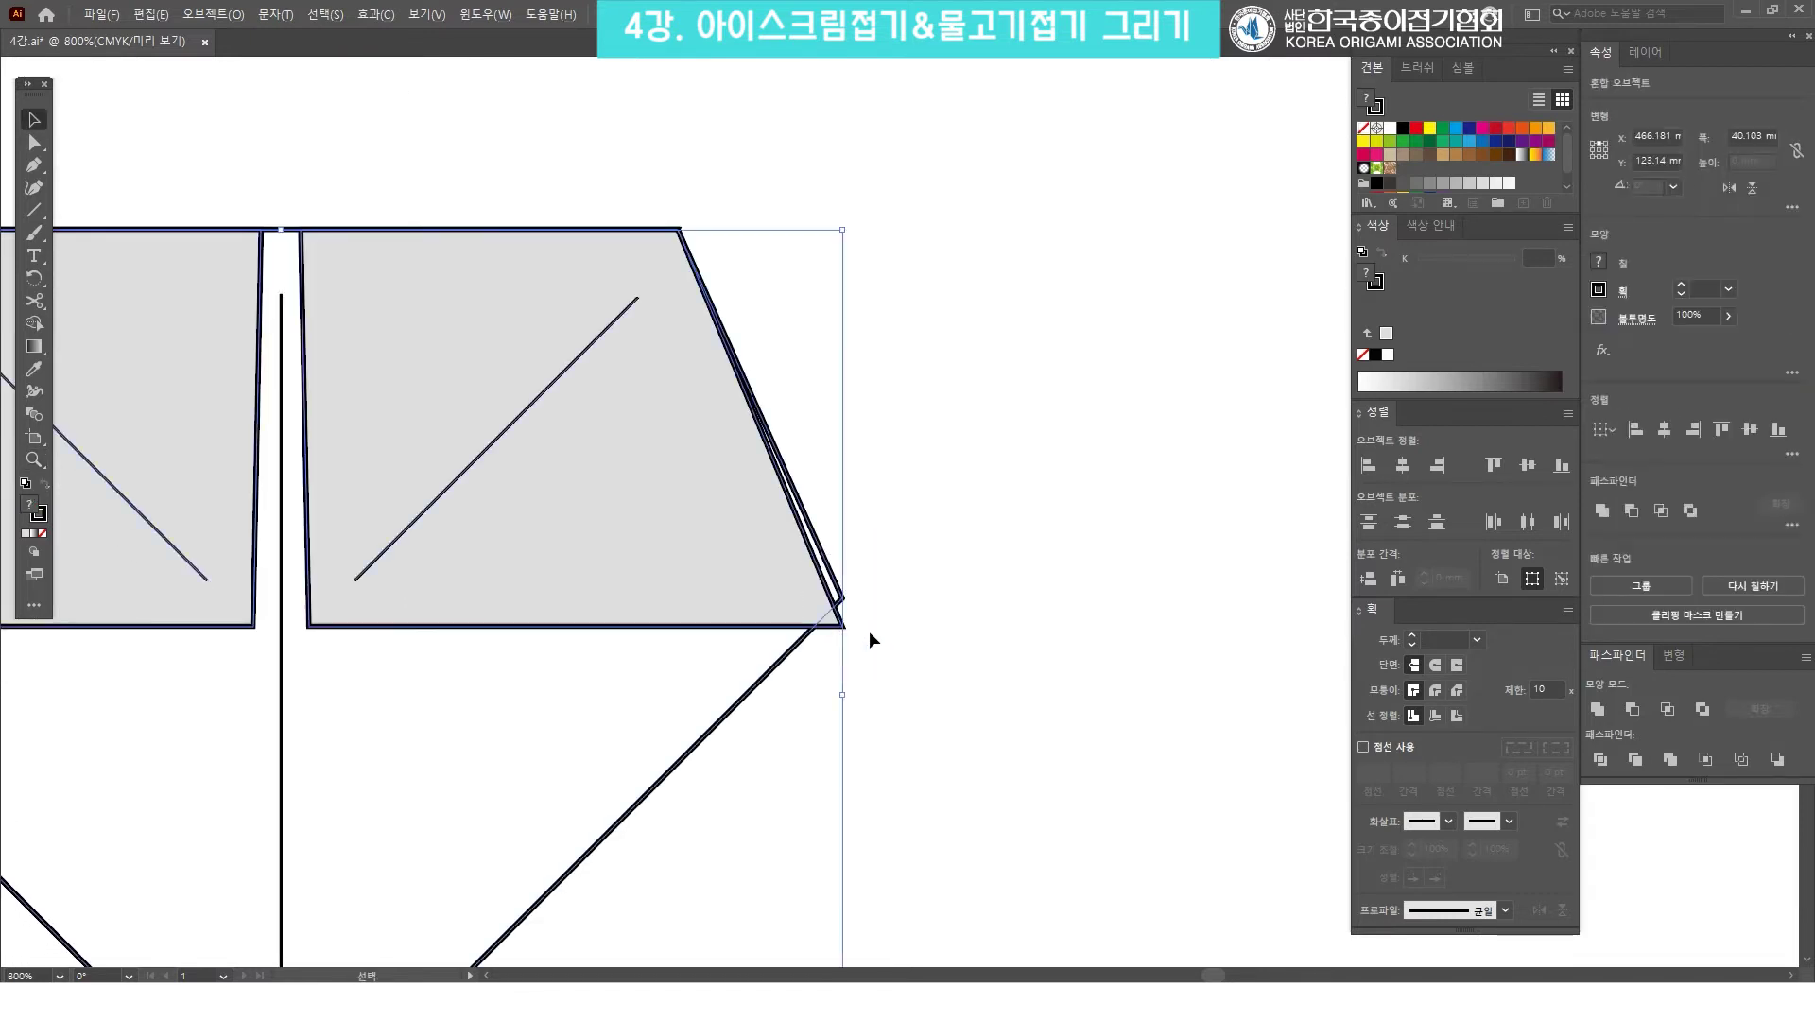
{"action": "scroll", "coordinate": [894, 578], "scroll_direction": "down", "scroll_amount": 2}
{"action": "key", "text": "z"}
{"action": "left_click", "coordinate": [818, 463], "text": "alt"}
{"action": "left_click", "coordinate": [818, 459], "text": "alt"}
{"action": "left_click", "coordinate": [819, 454], "text": "alt"}
{"action": "scroll", "coordinate": [812, 453], "scroll_direction": "up", "scroll_amount": 3}
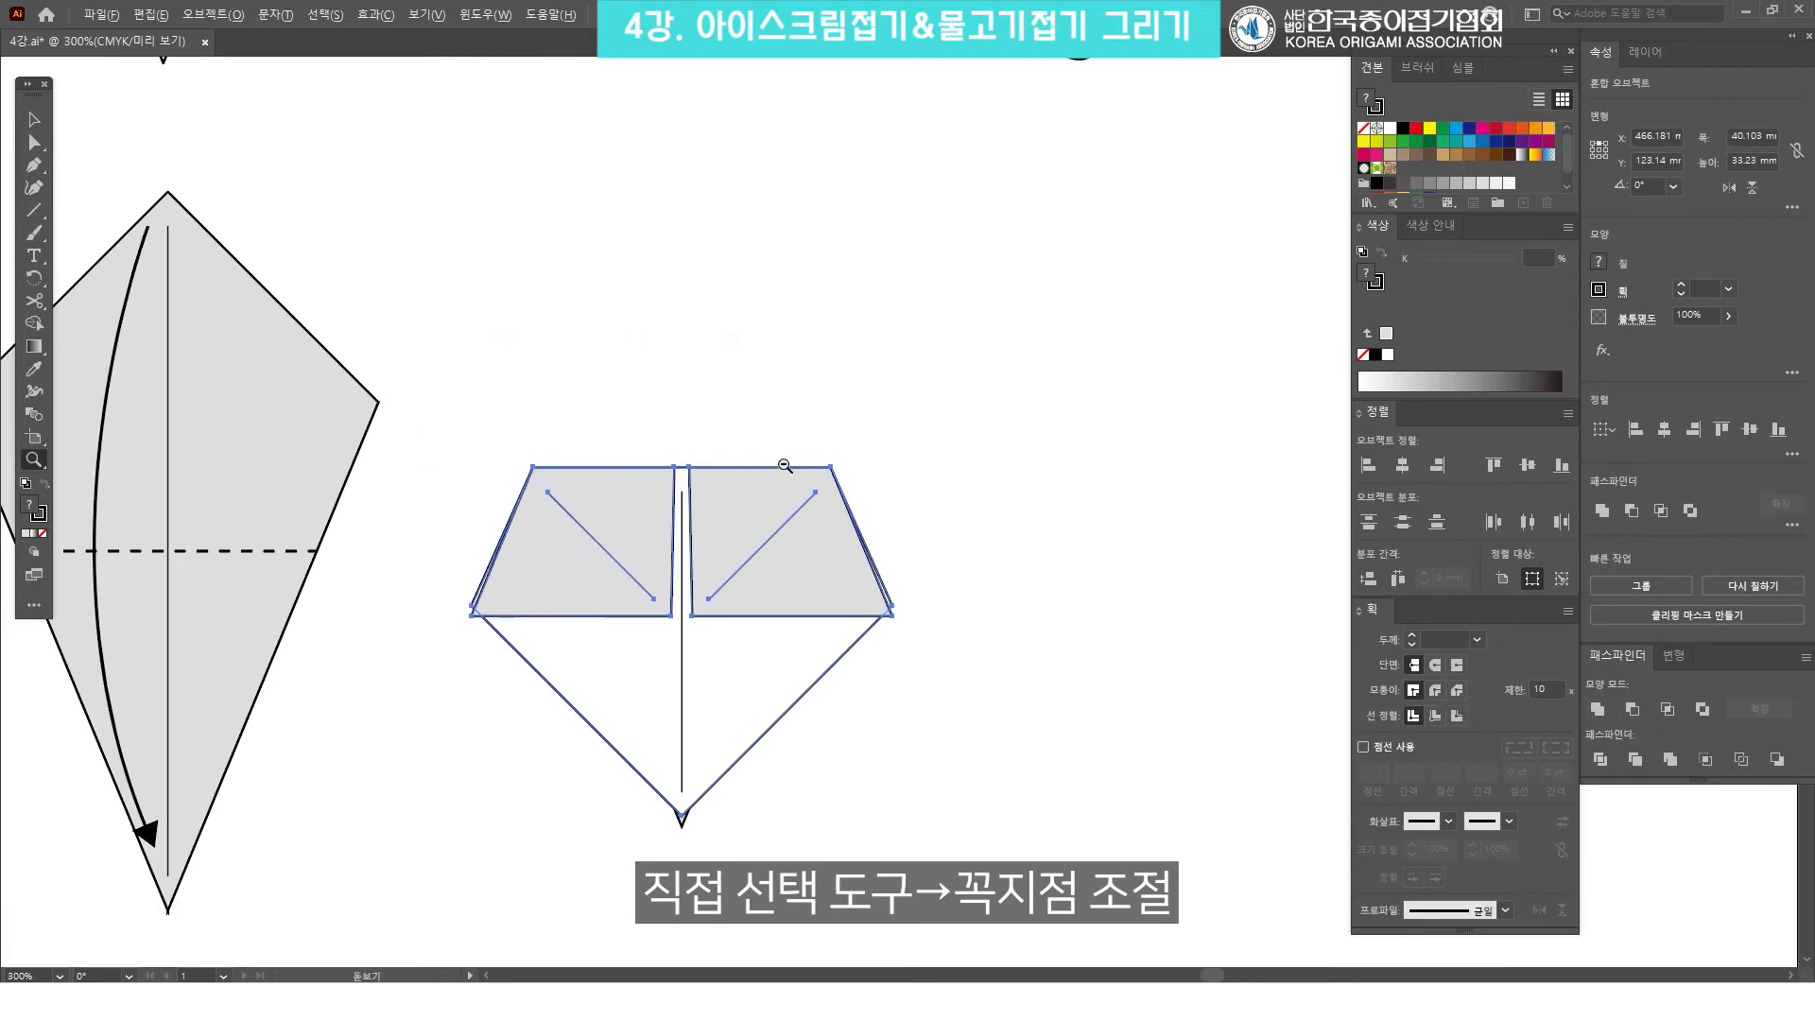
{"action": "left_click", "coordinate": [769, 393], "text": "alt"}
{"action": "key", "text": "v"}
{"action": "left_click", "coordinate": [943, 429]}
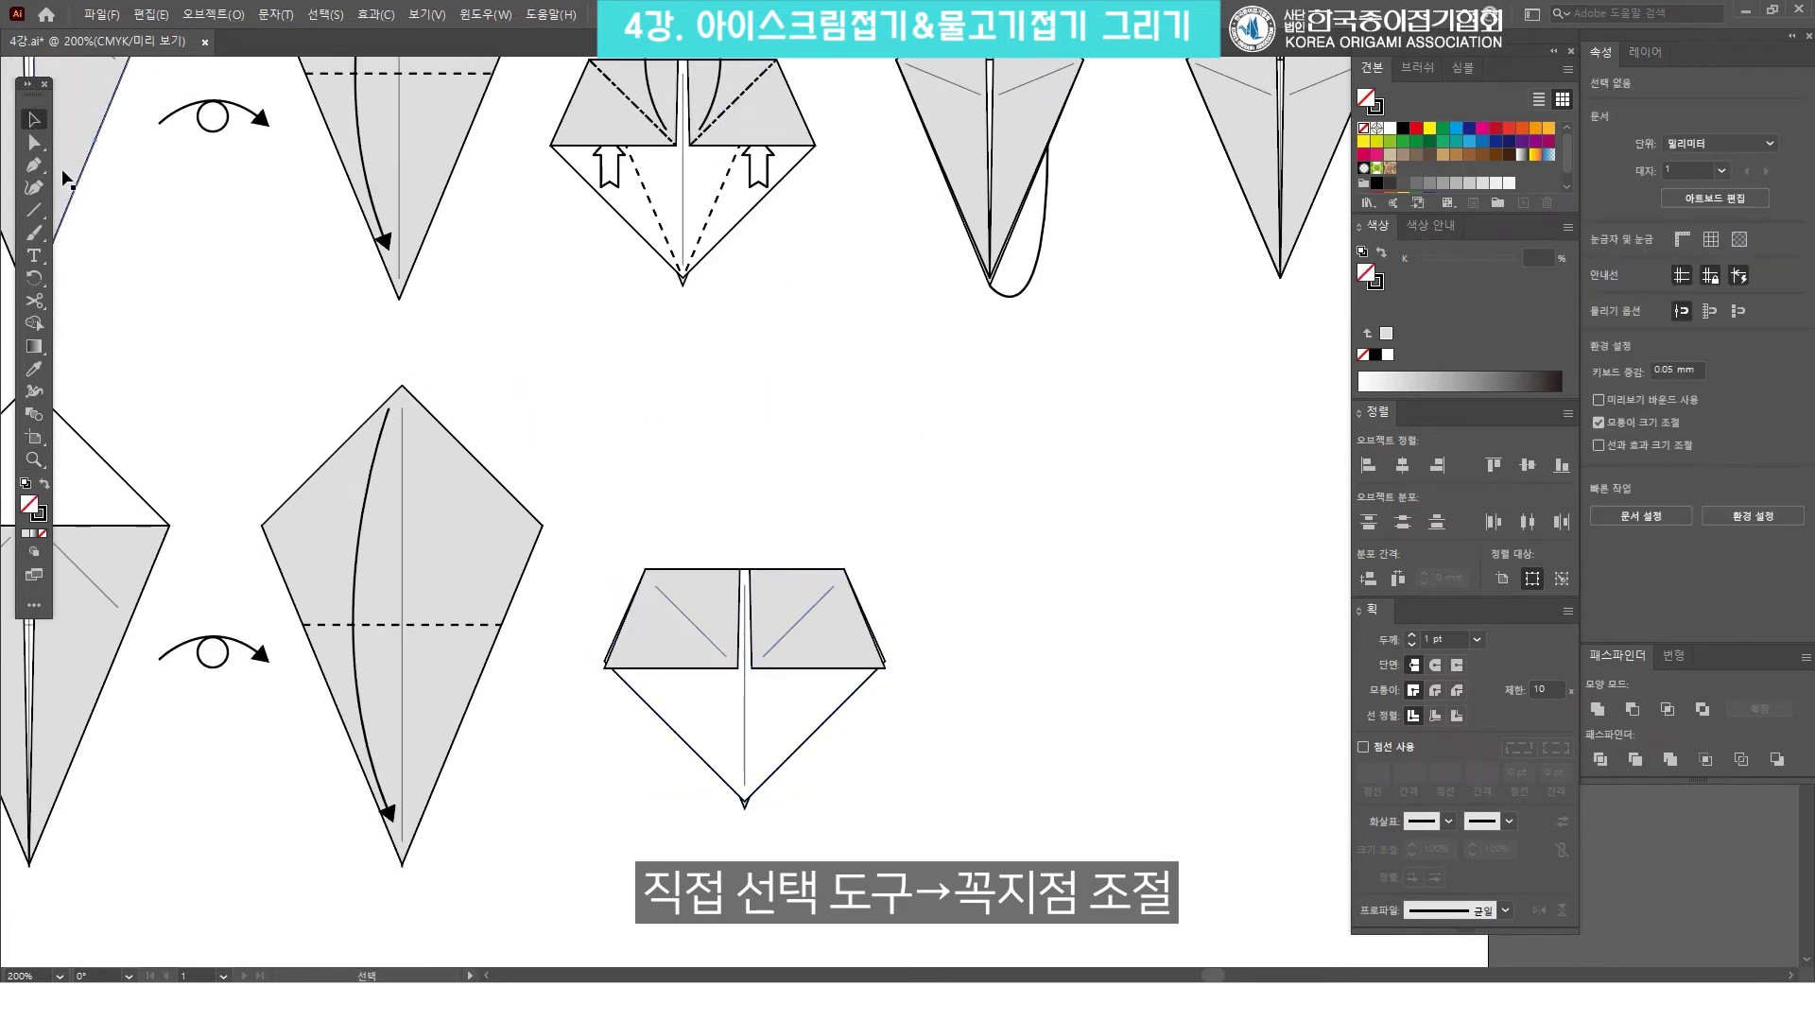
Raise the outer lower anchor points of both grey flaps by 1 mm onto the white body's side corners.
{"action": "left_click", "coordinate": [35, 142]}
{"action": "left_click", "coordinate": [883, 667]}
{"action": "key", "text": "Up"}
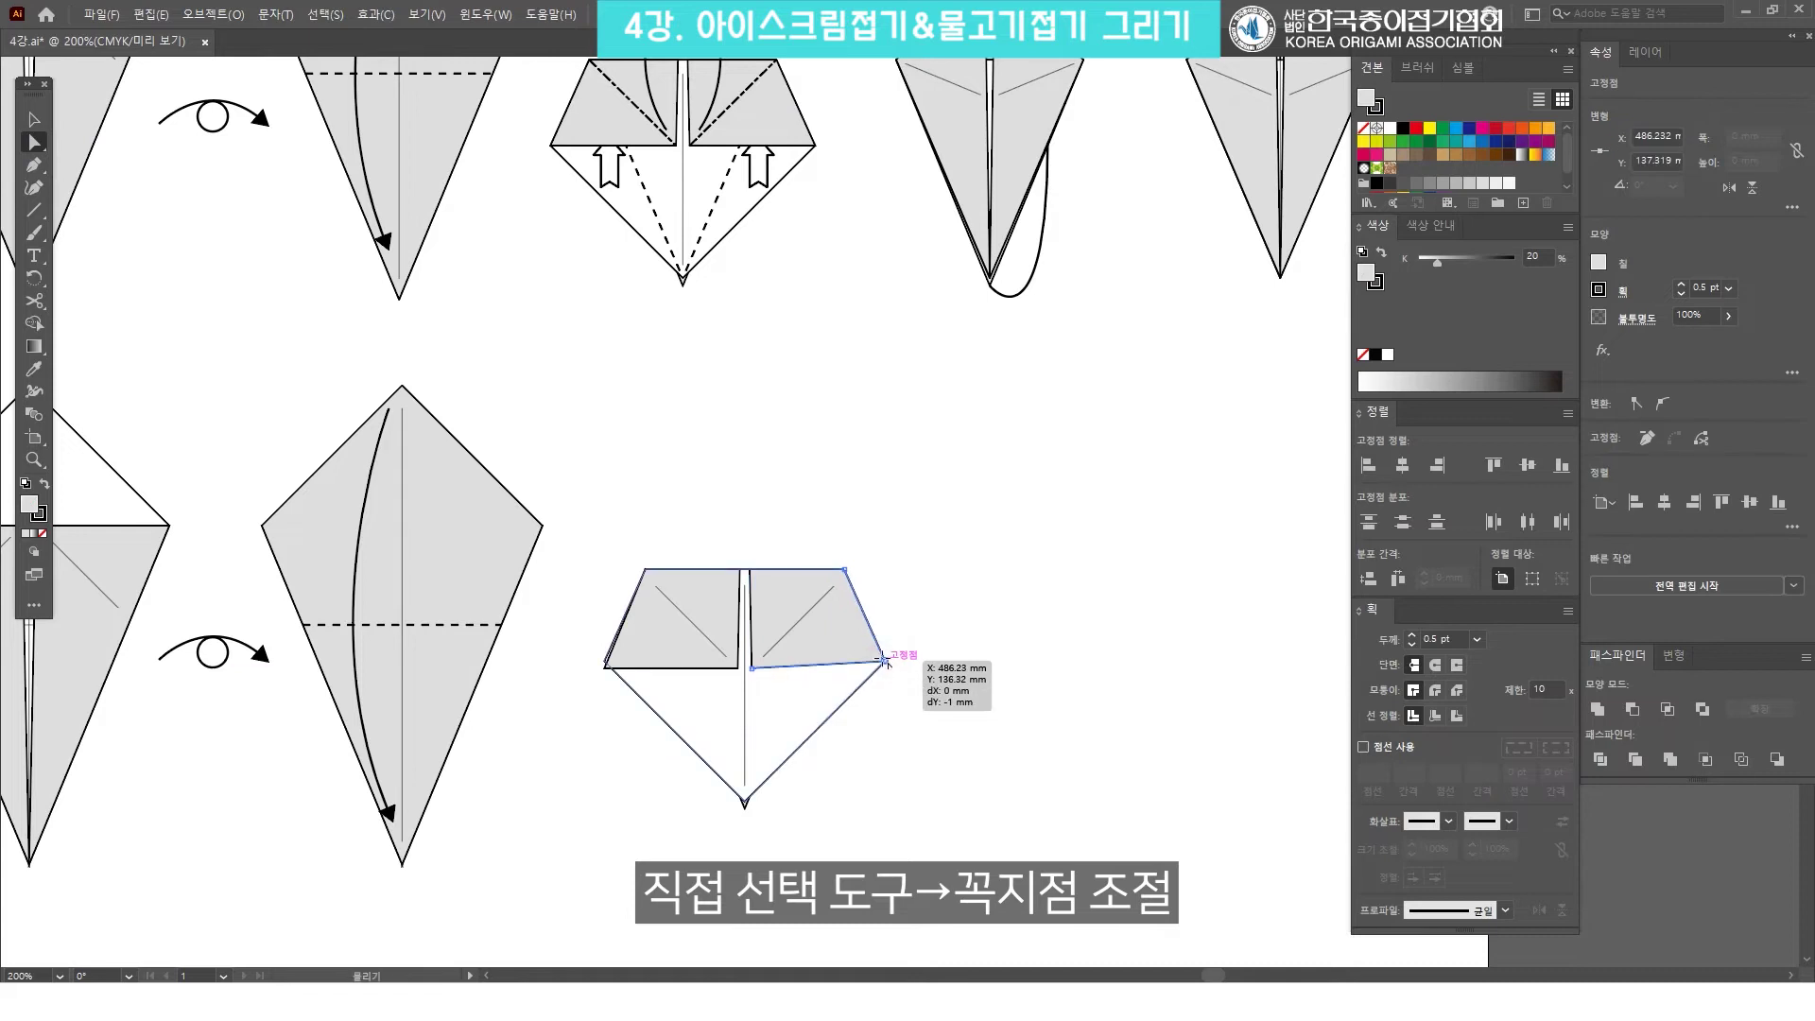
{"action": "left_click", "coordinate": [605, 662]}
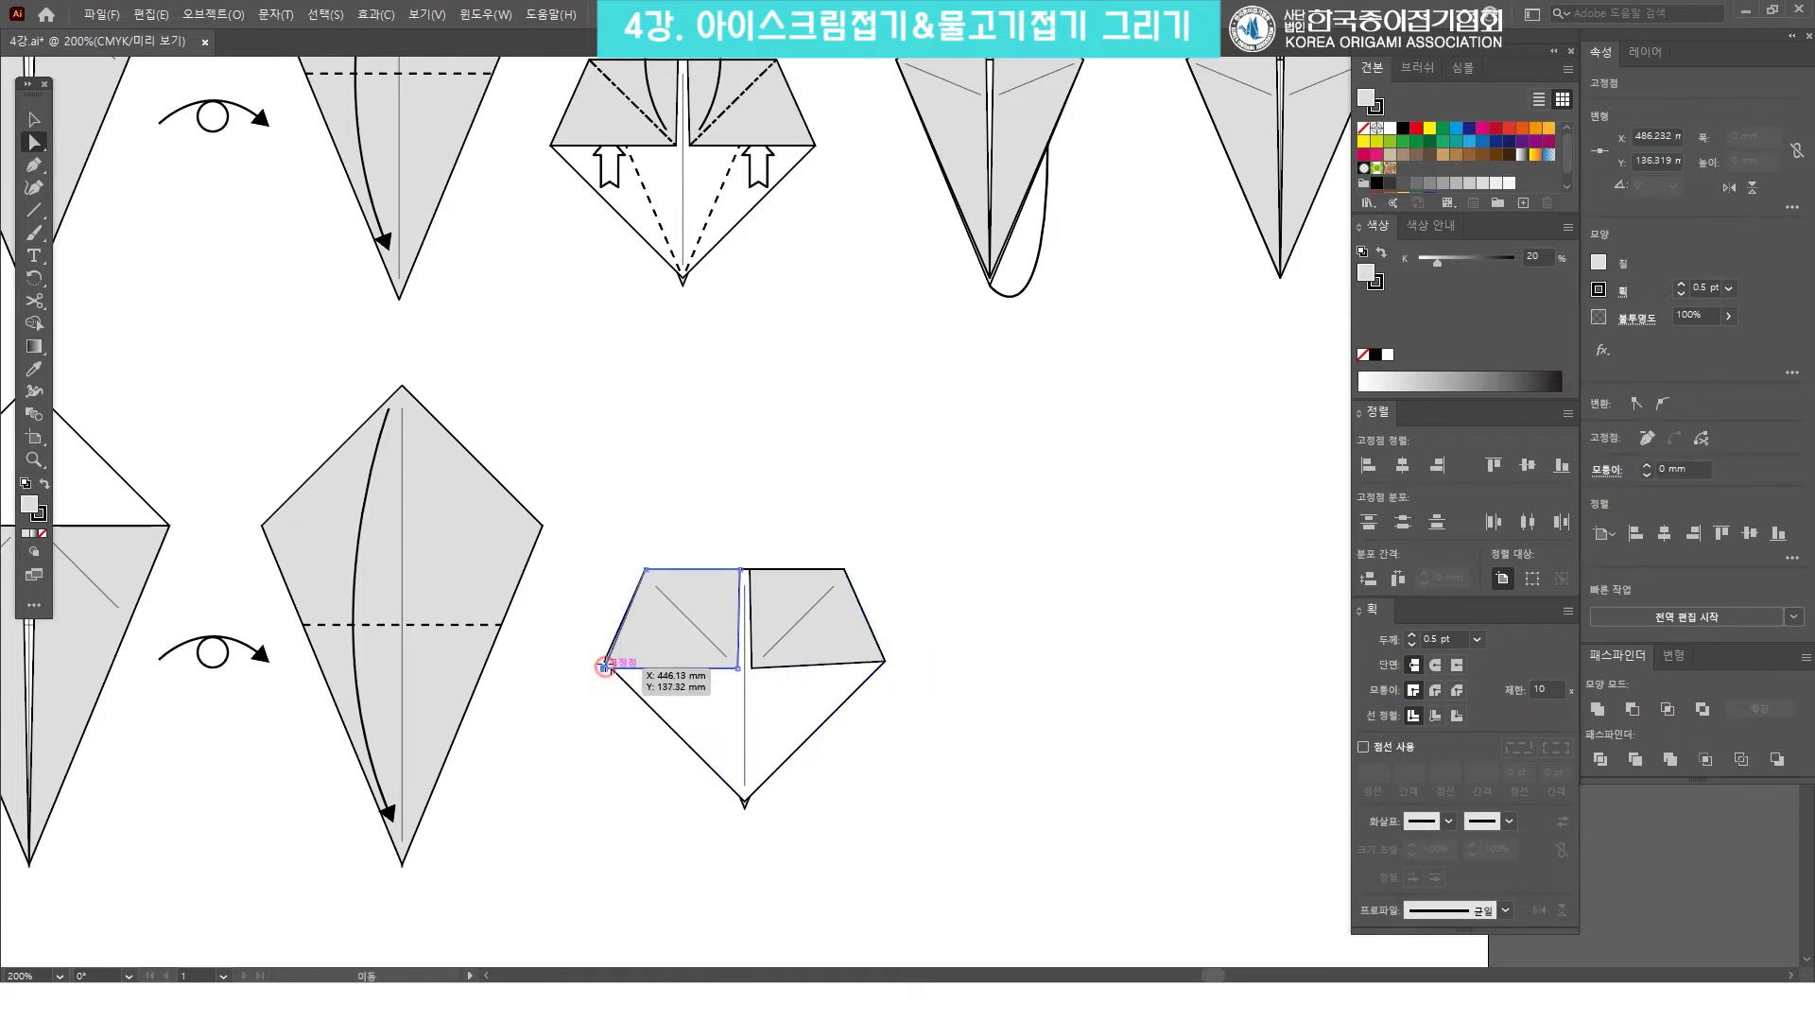
{"action": "left_click", "coordinate": [987, 548]}
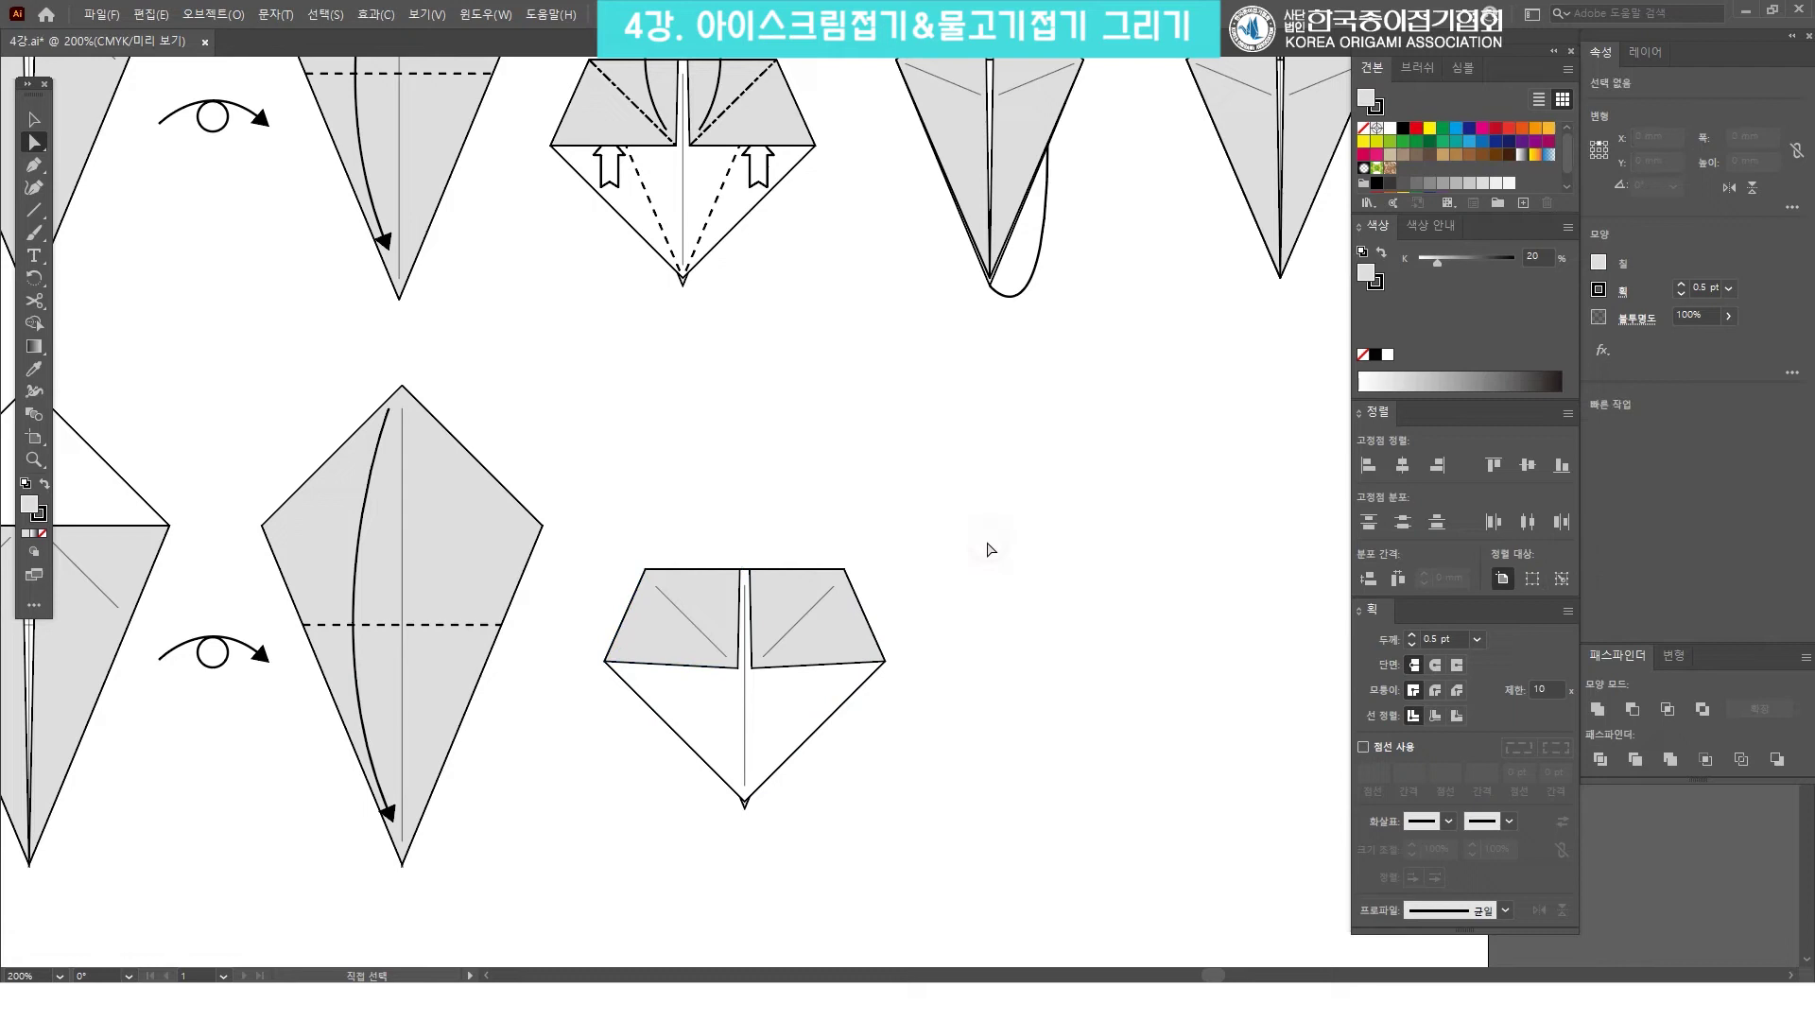
Ungroup the grey flaps and their diagonal crease lines.
{"action": "left_click_drag", "start_coordinate": [830, 737], "coordinate": [773, 679]}
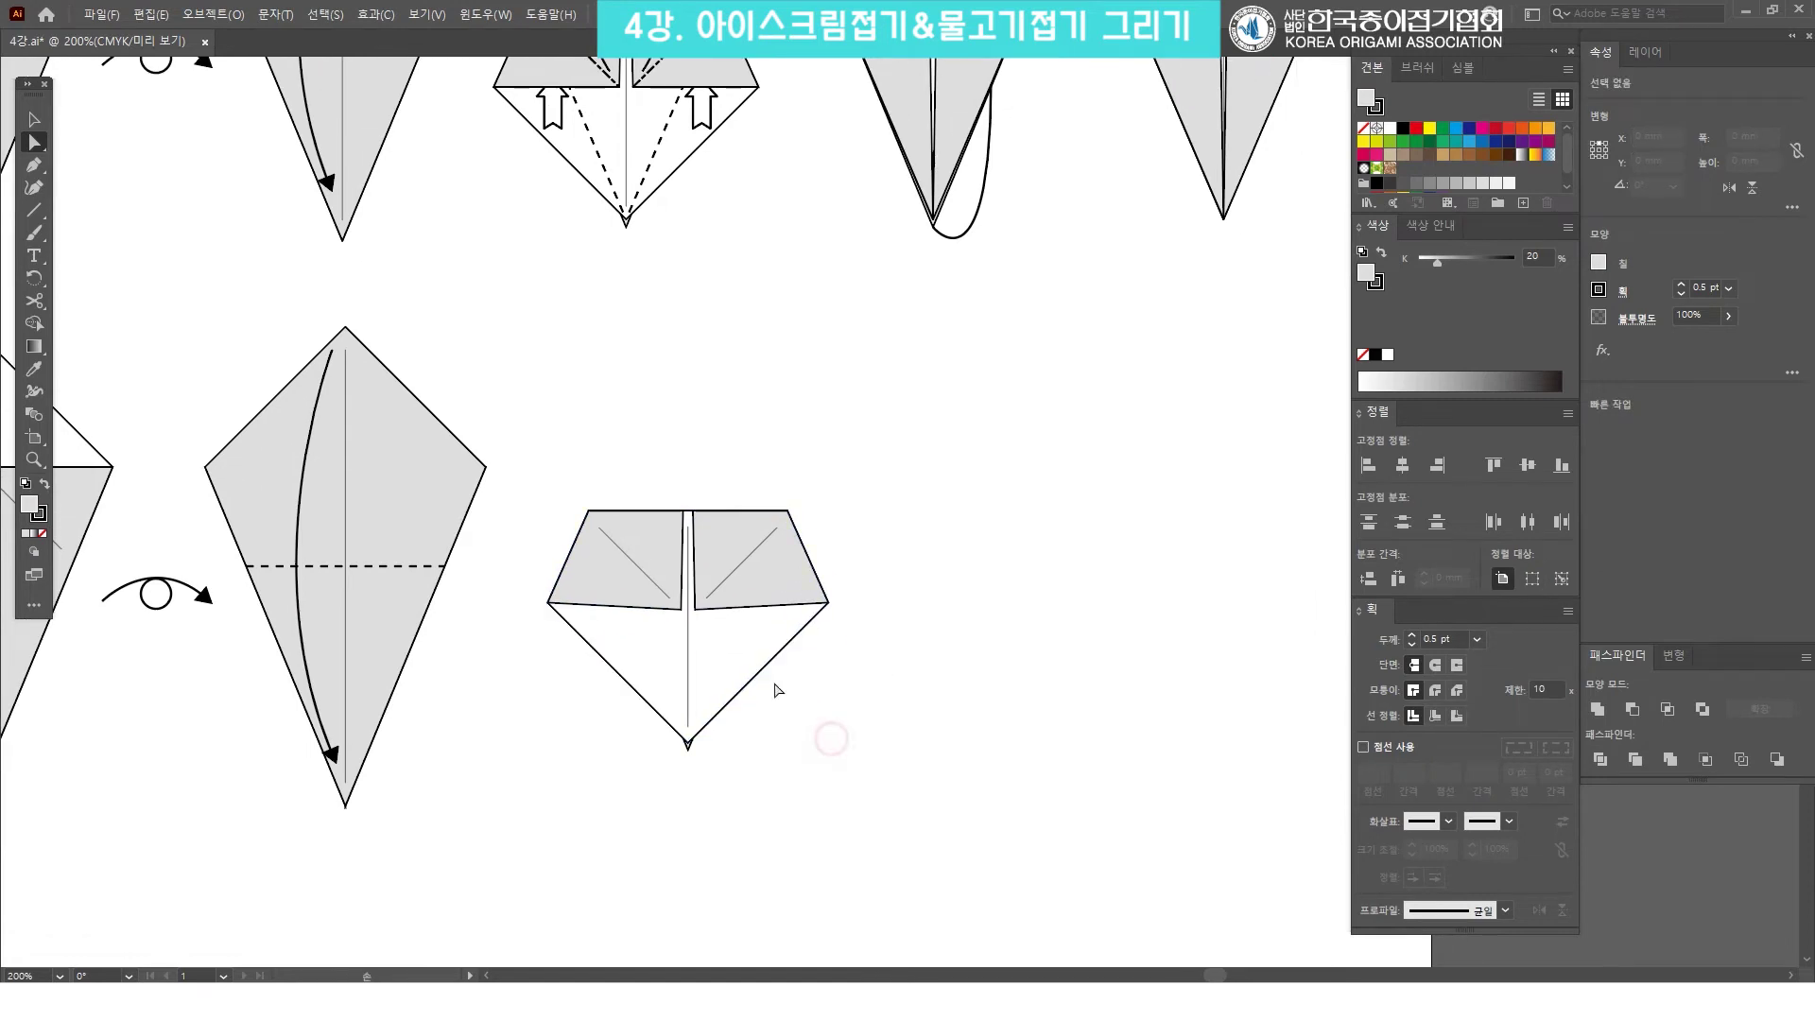
{"action": "key", "text": "v"}
{"action": "scroll", "coordinate": [894, 587], "scroll_direction": "up", "scroll_amount": 2}
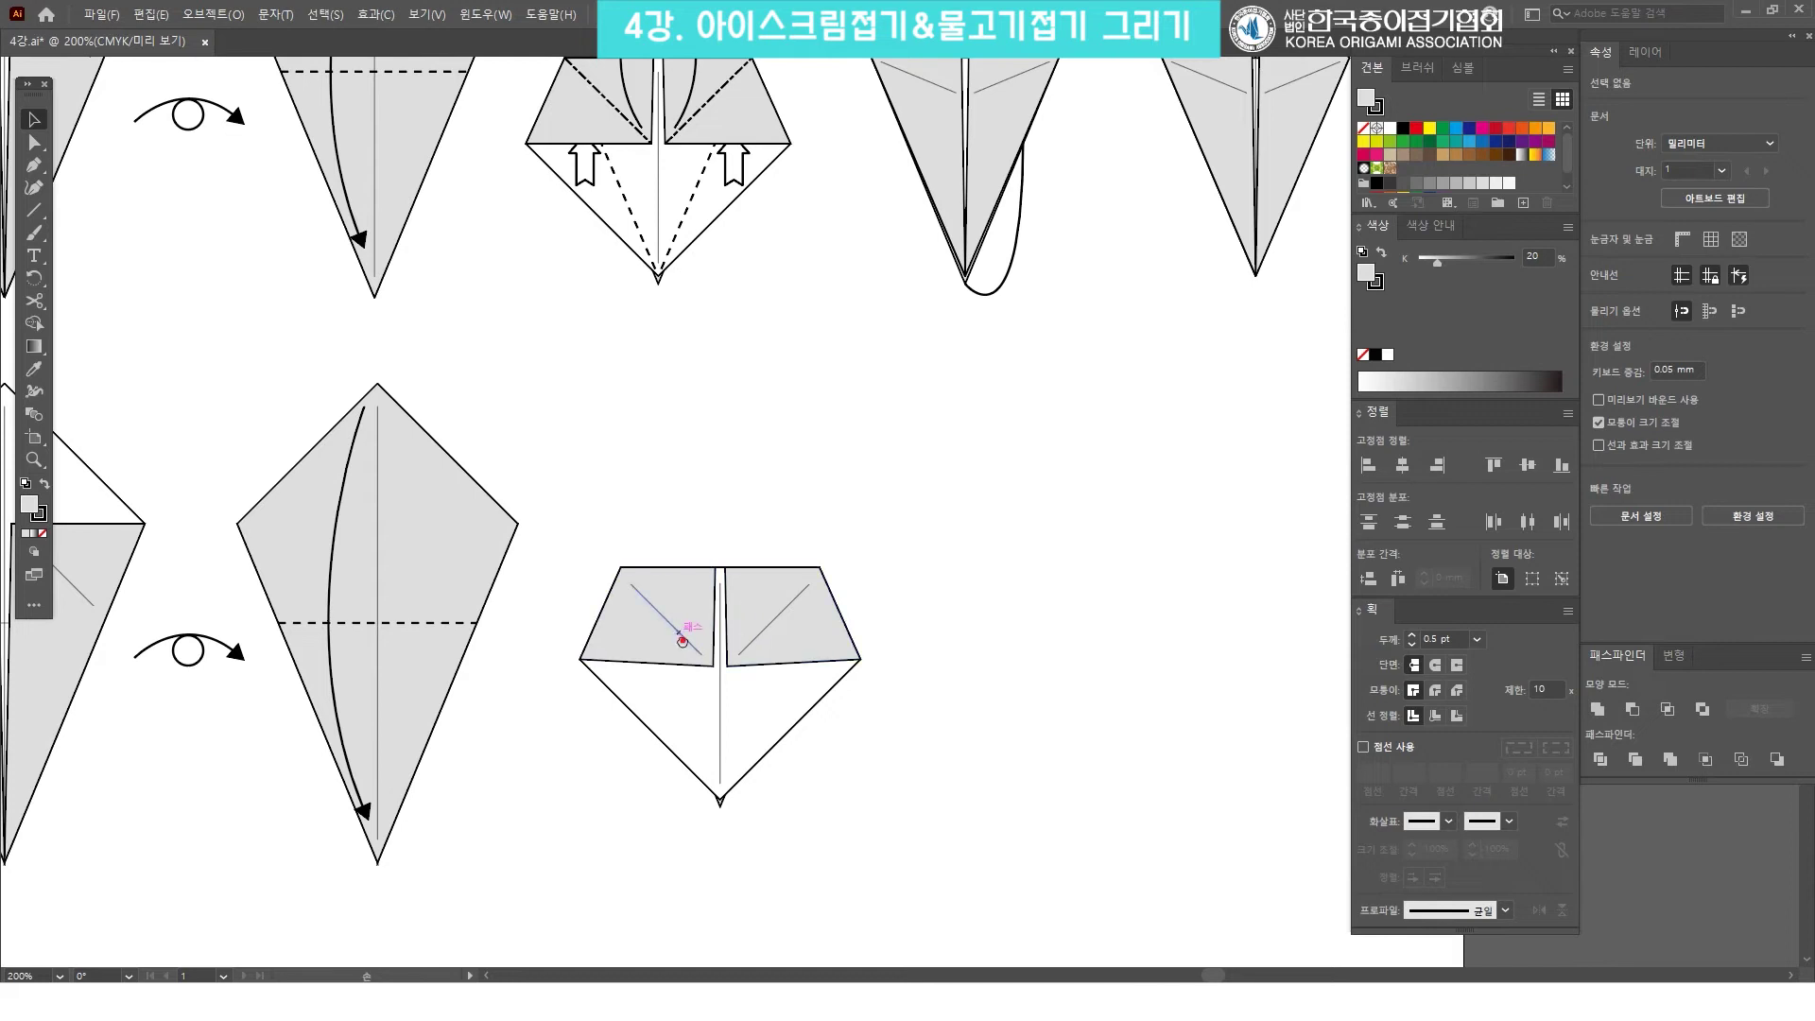
{"action": "scroll", "coordinate": [680, 628], "scroll_direction": "up", "scroll_amount": 1}
{"action": "left_click", "coordinate": [689, 650]}
{"action": "right_click", "coordinate": [701, 608]}
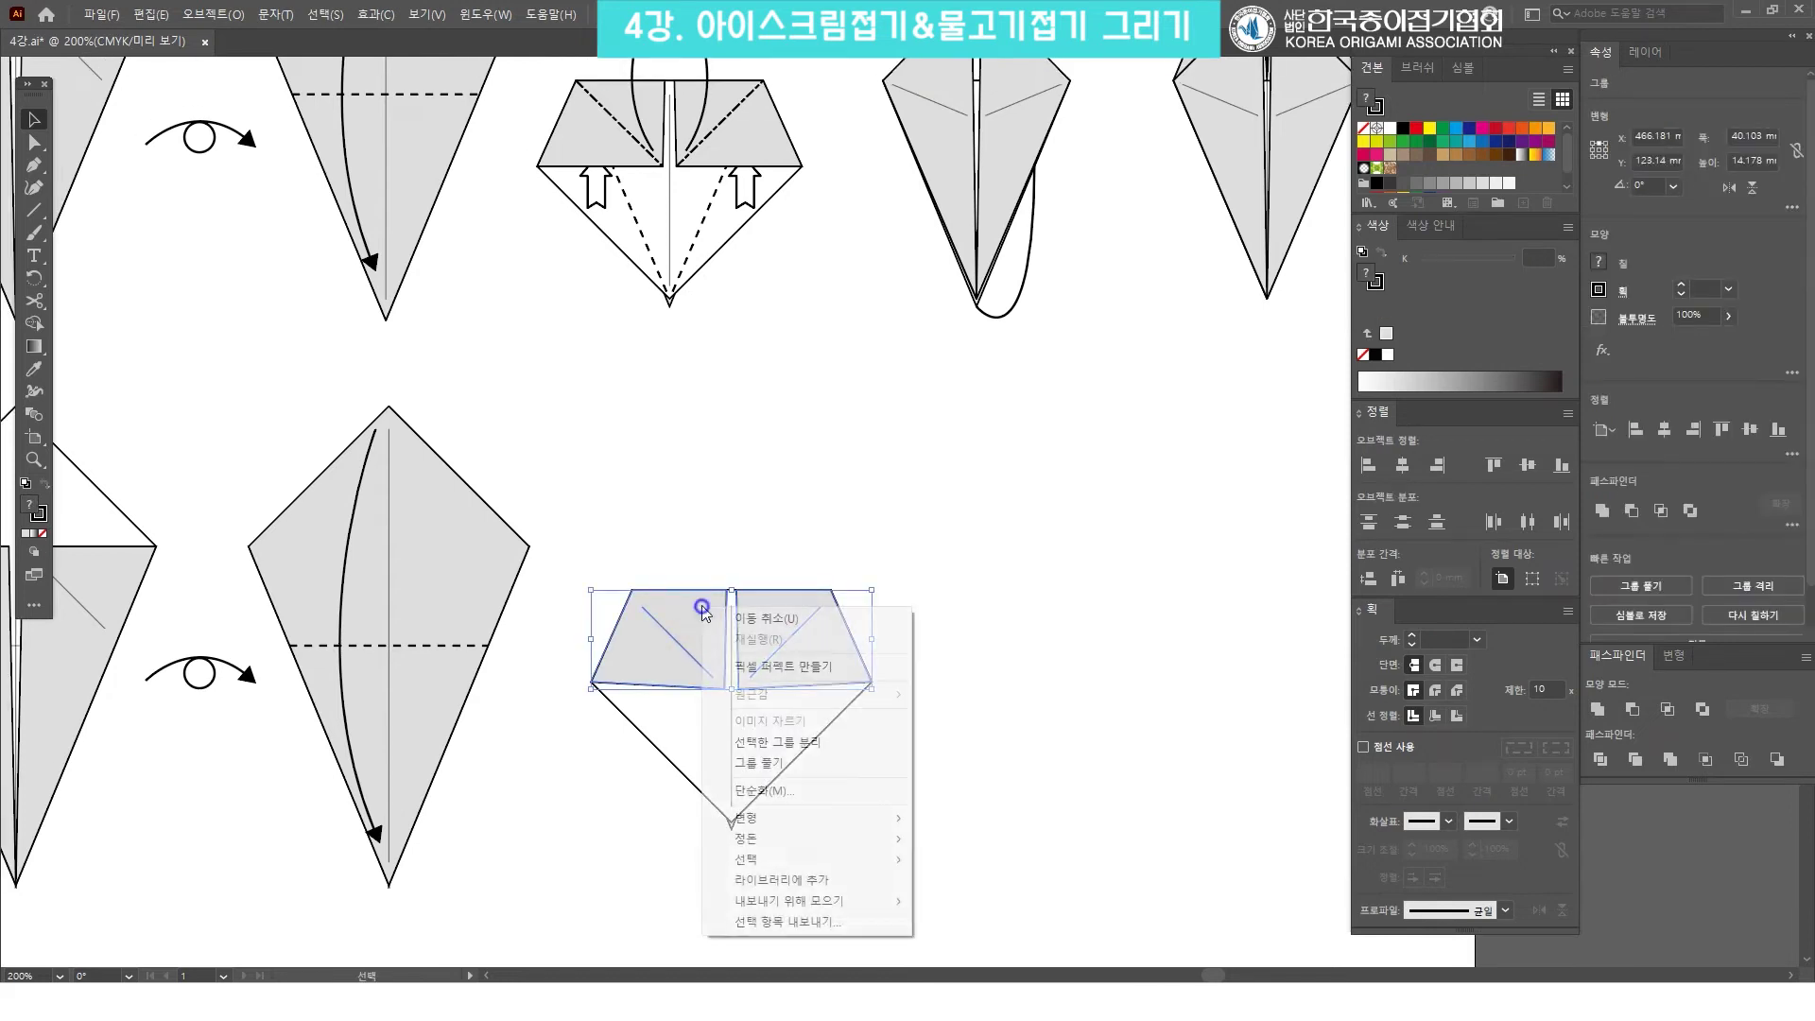
{"action": "left_click", "coordinate": [837, 767]}
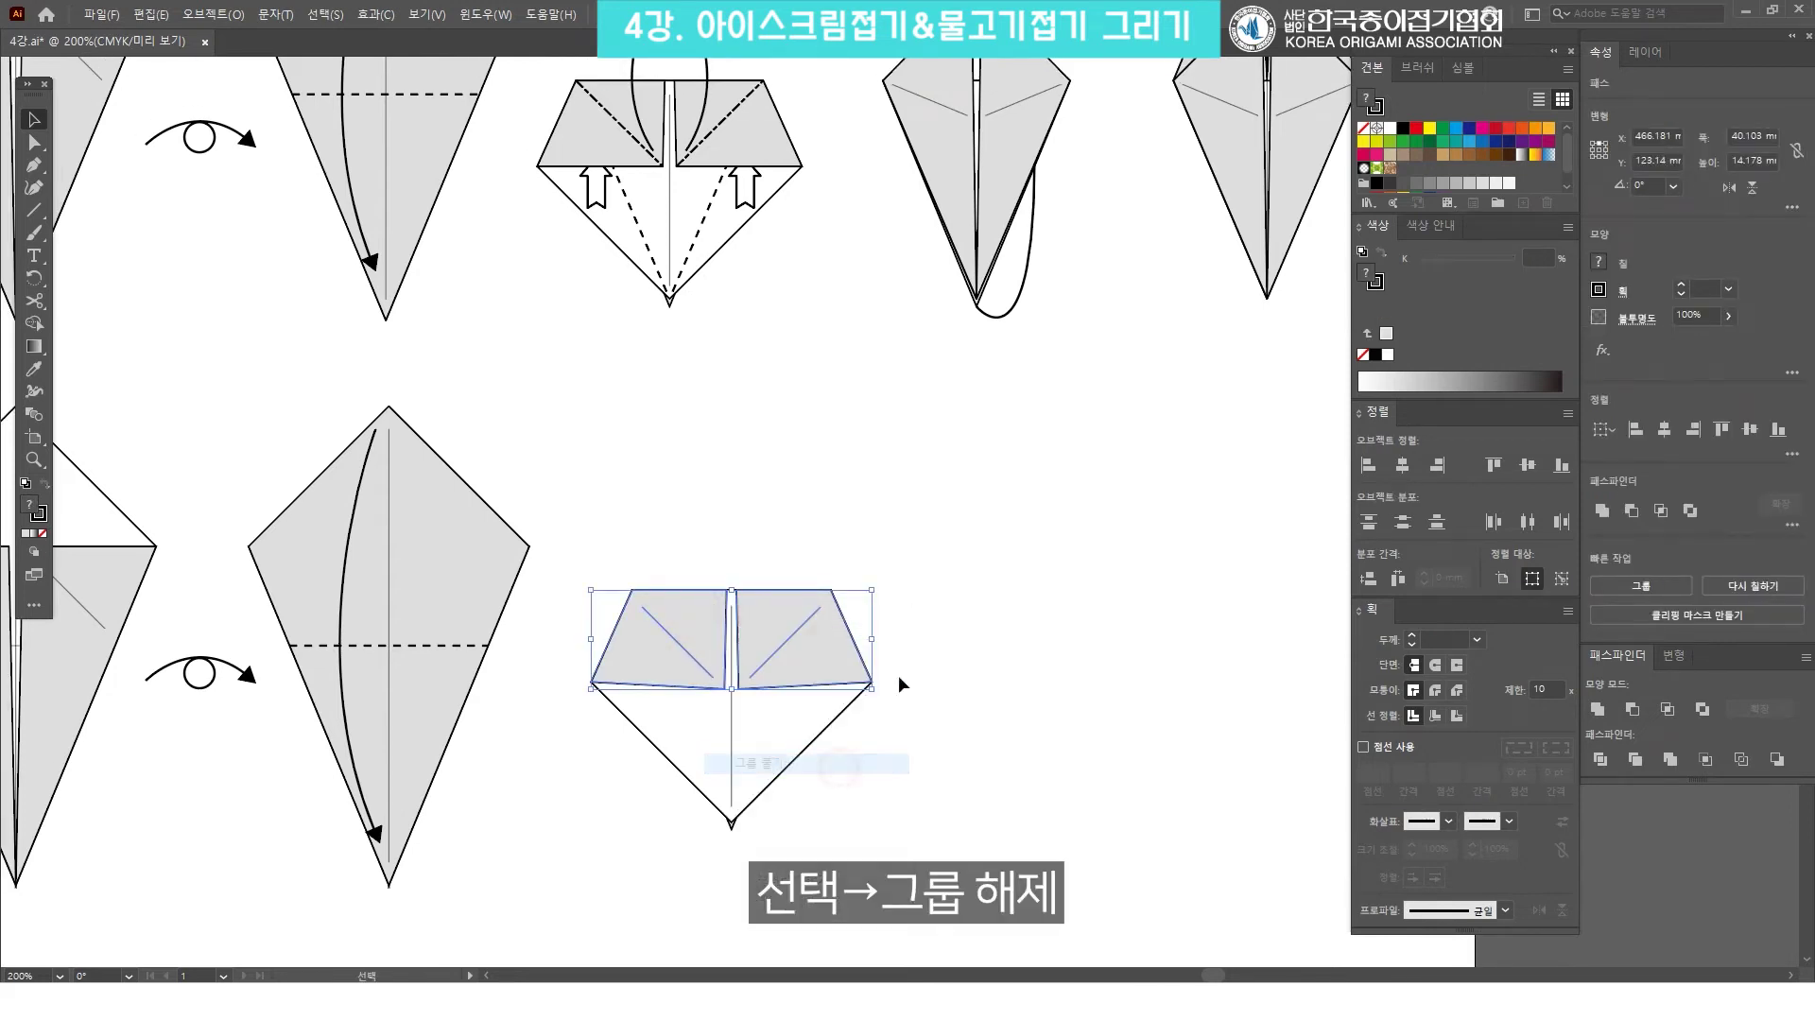
{"action": "left_click", "coordinate": [968, 561]}
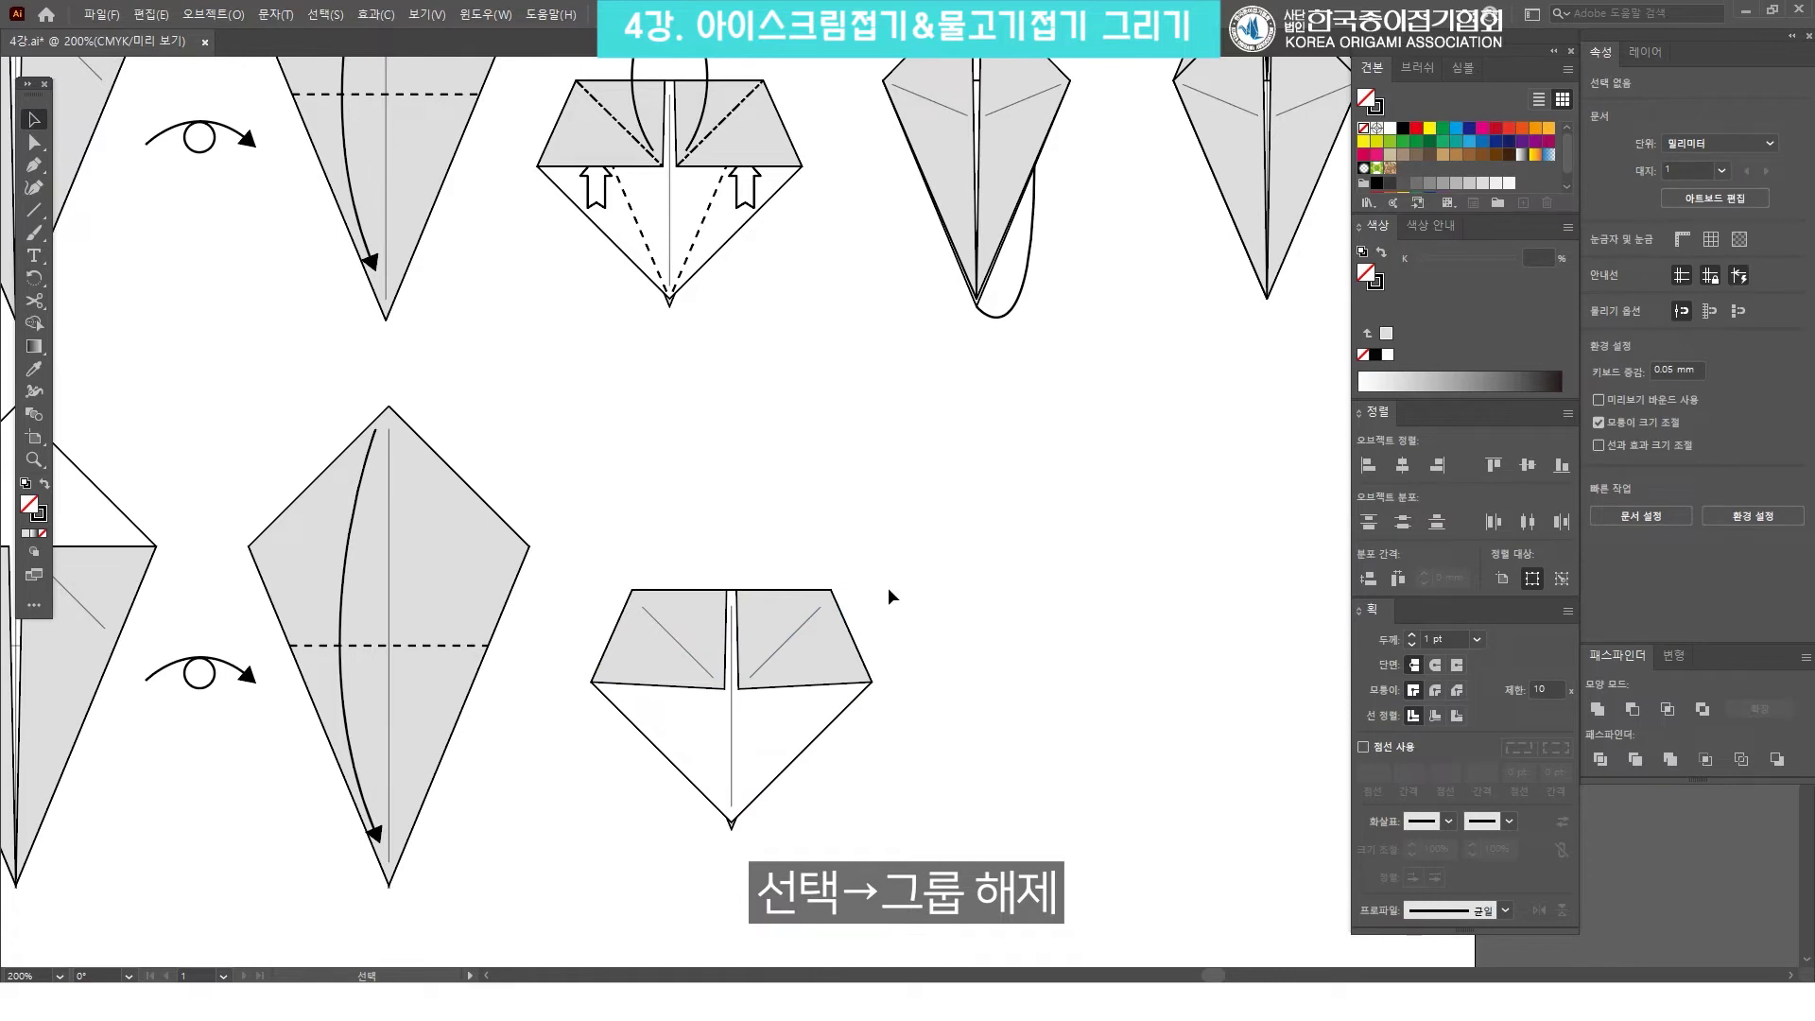
Extend both diagonal crease lines so they run from each flap's upper outer corner to its lower inner corner.
{"action": "left_click_drag", "start_coordinate": [782, 537], "coordinate": [790, 581]}
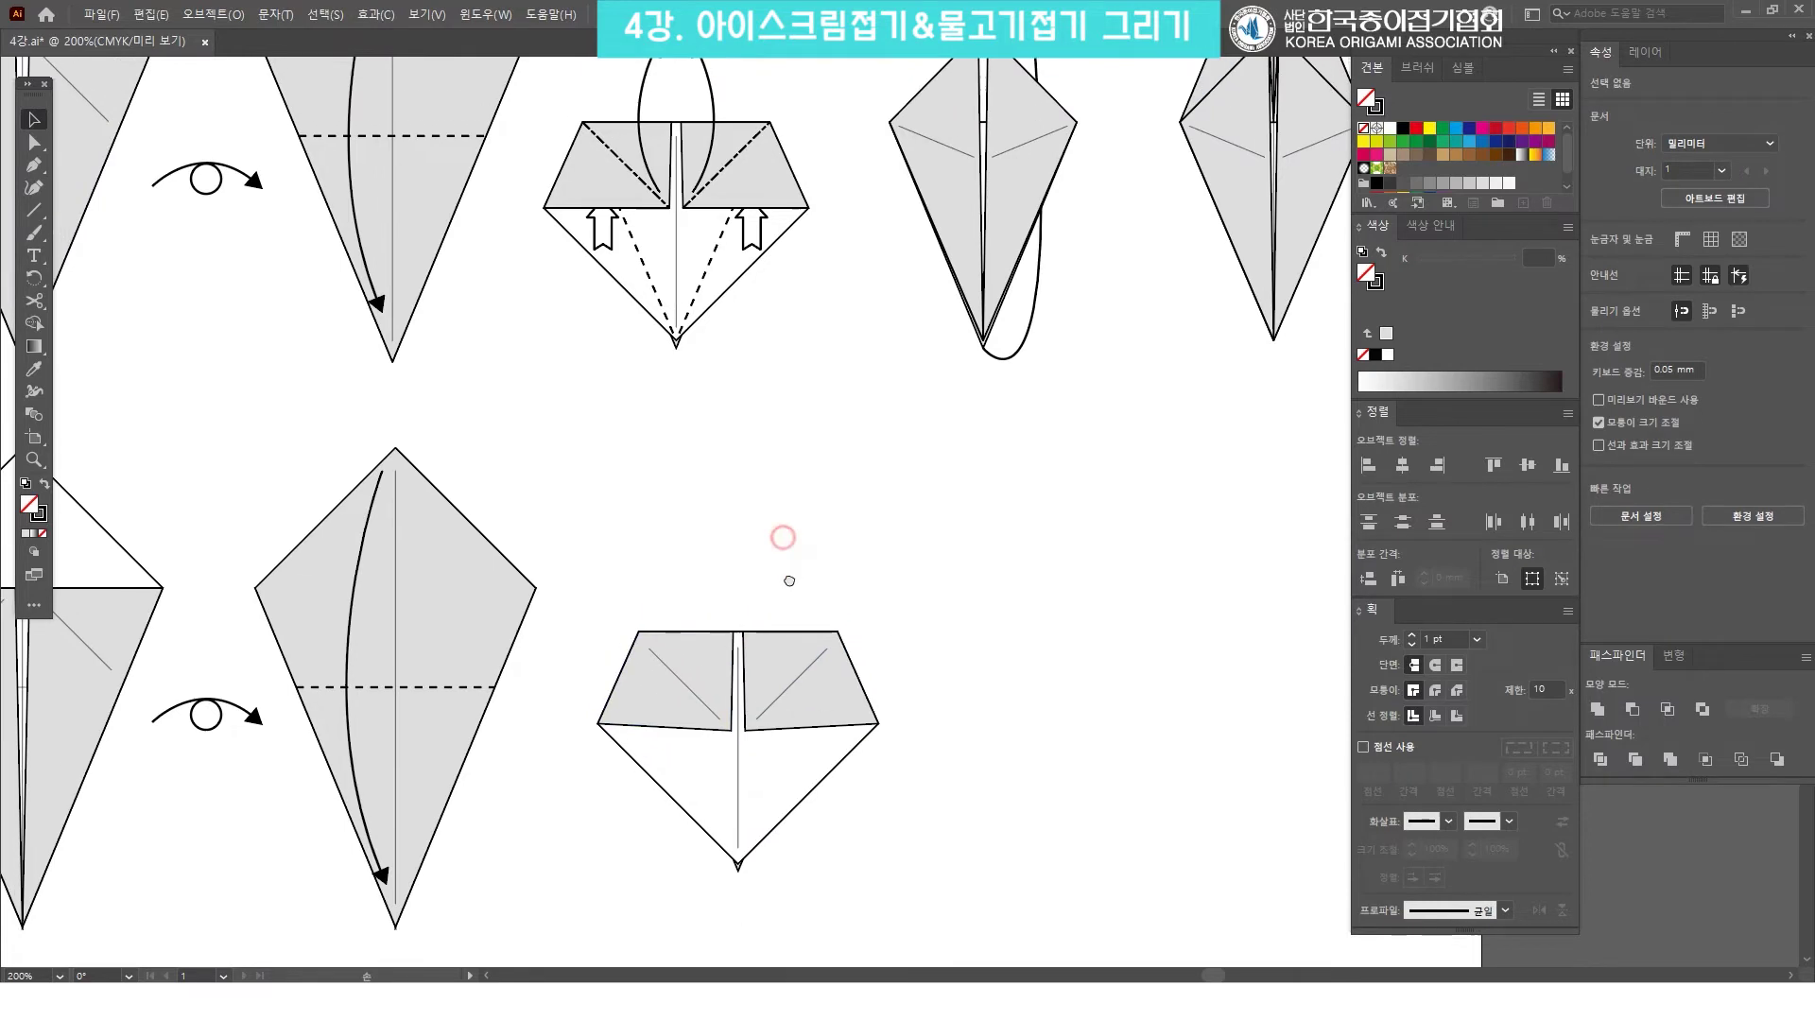
{"action": "left_click", "coordinate": [677, 683]}
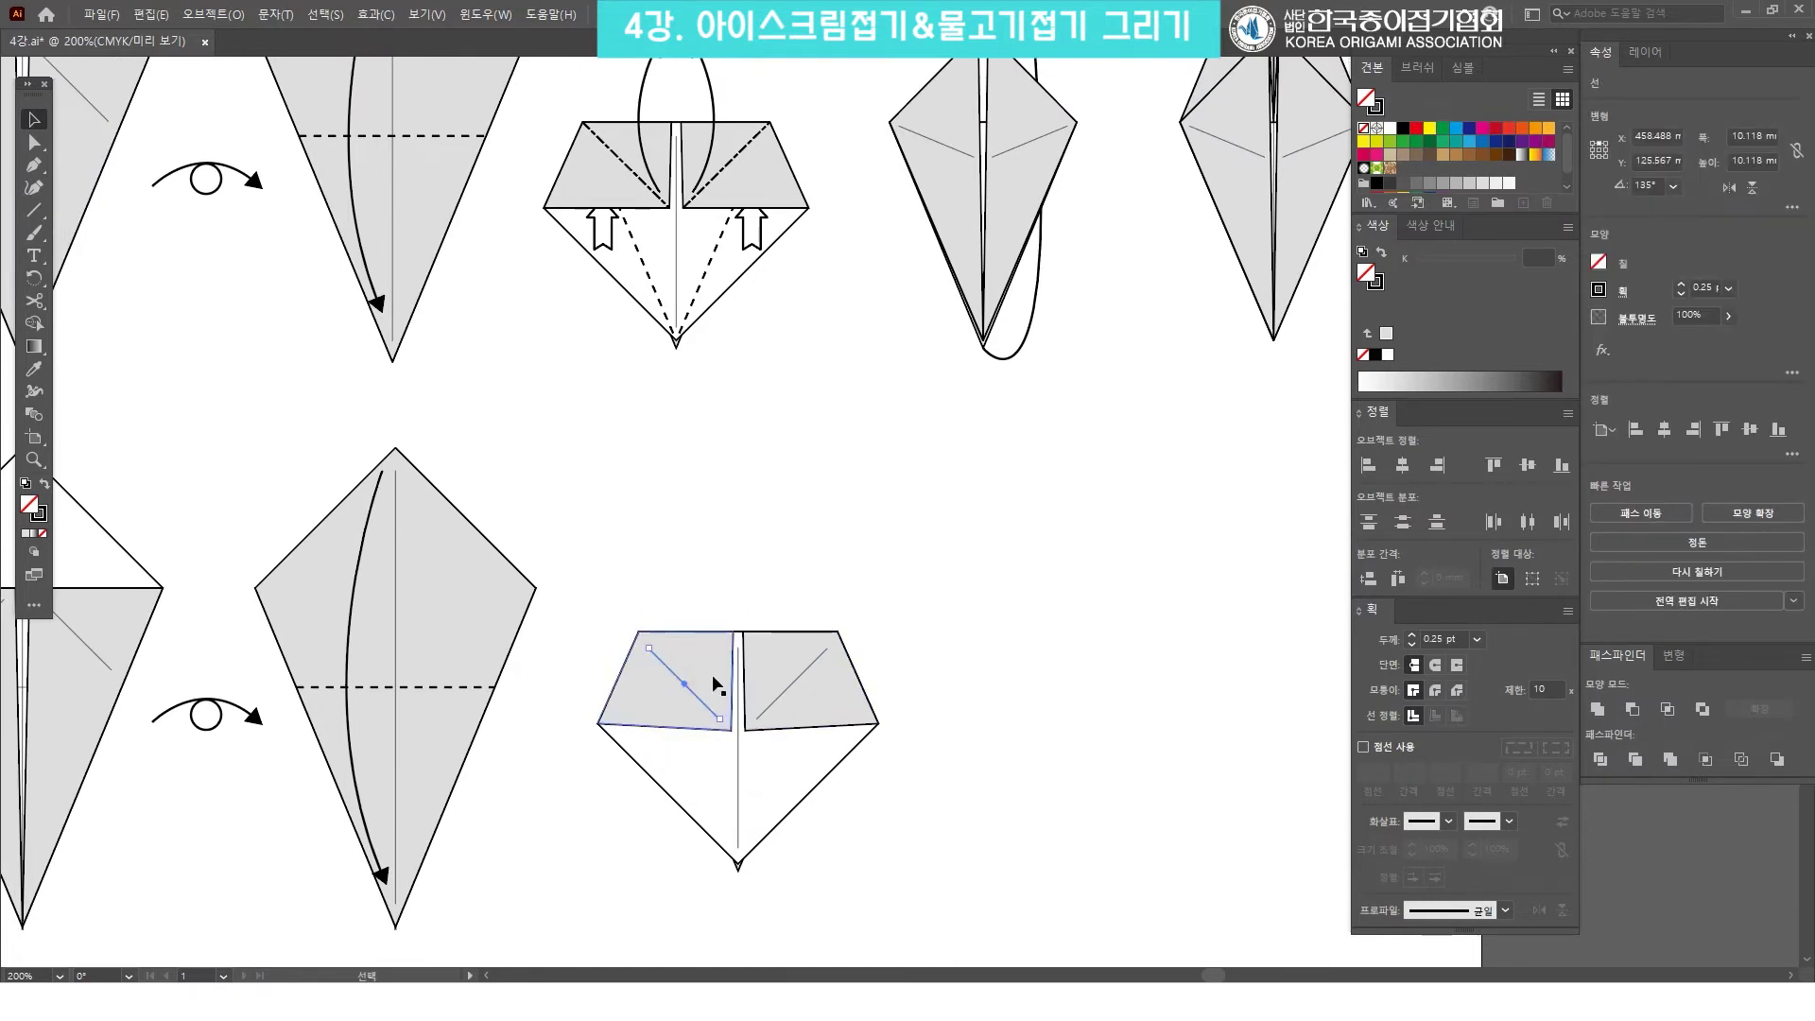
{"action": "left_click_drag", "start_coordinate": [674, 211], "coordinate": [691, 298]}
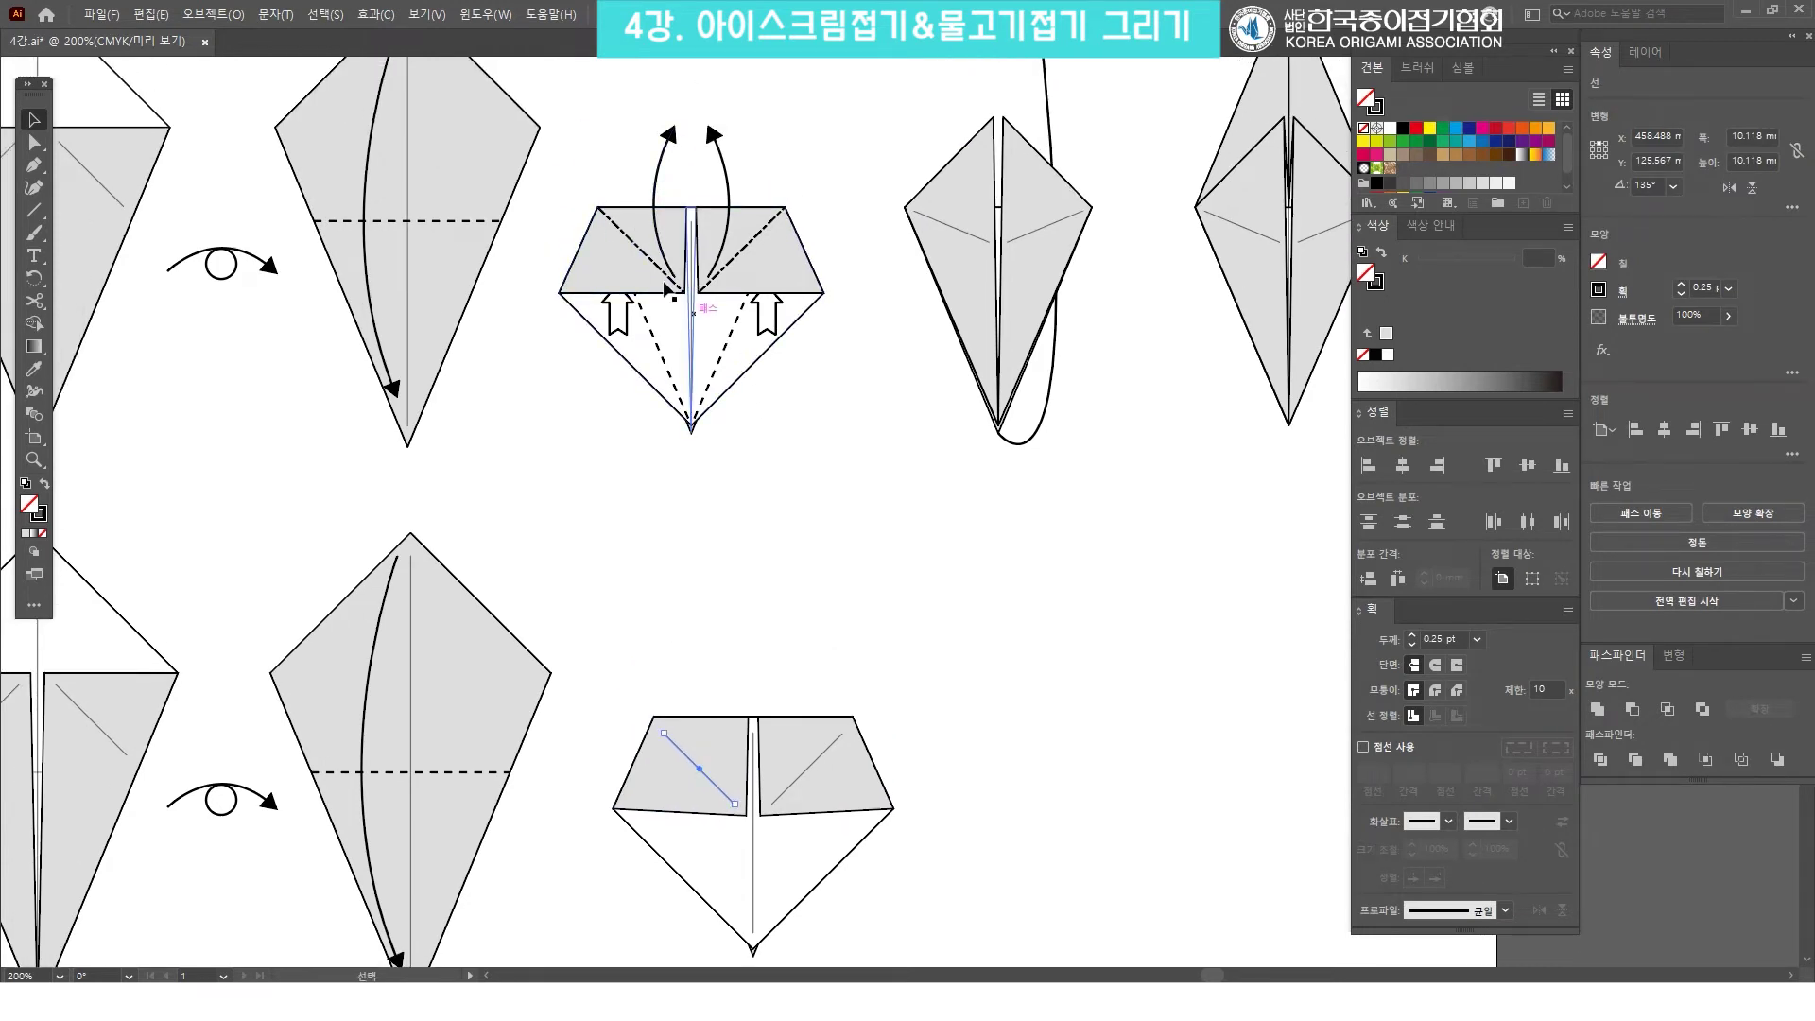
{"action": "left_click_drag", "start_coordinate": [844, 604], "coordinate": [832, 515]}
{"action": "left_click", "coordinate": [916, 492]}
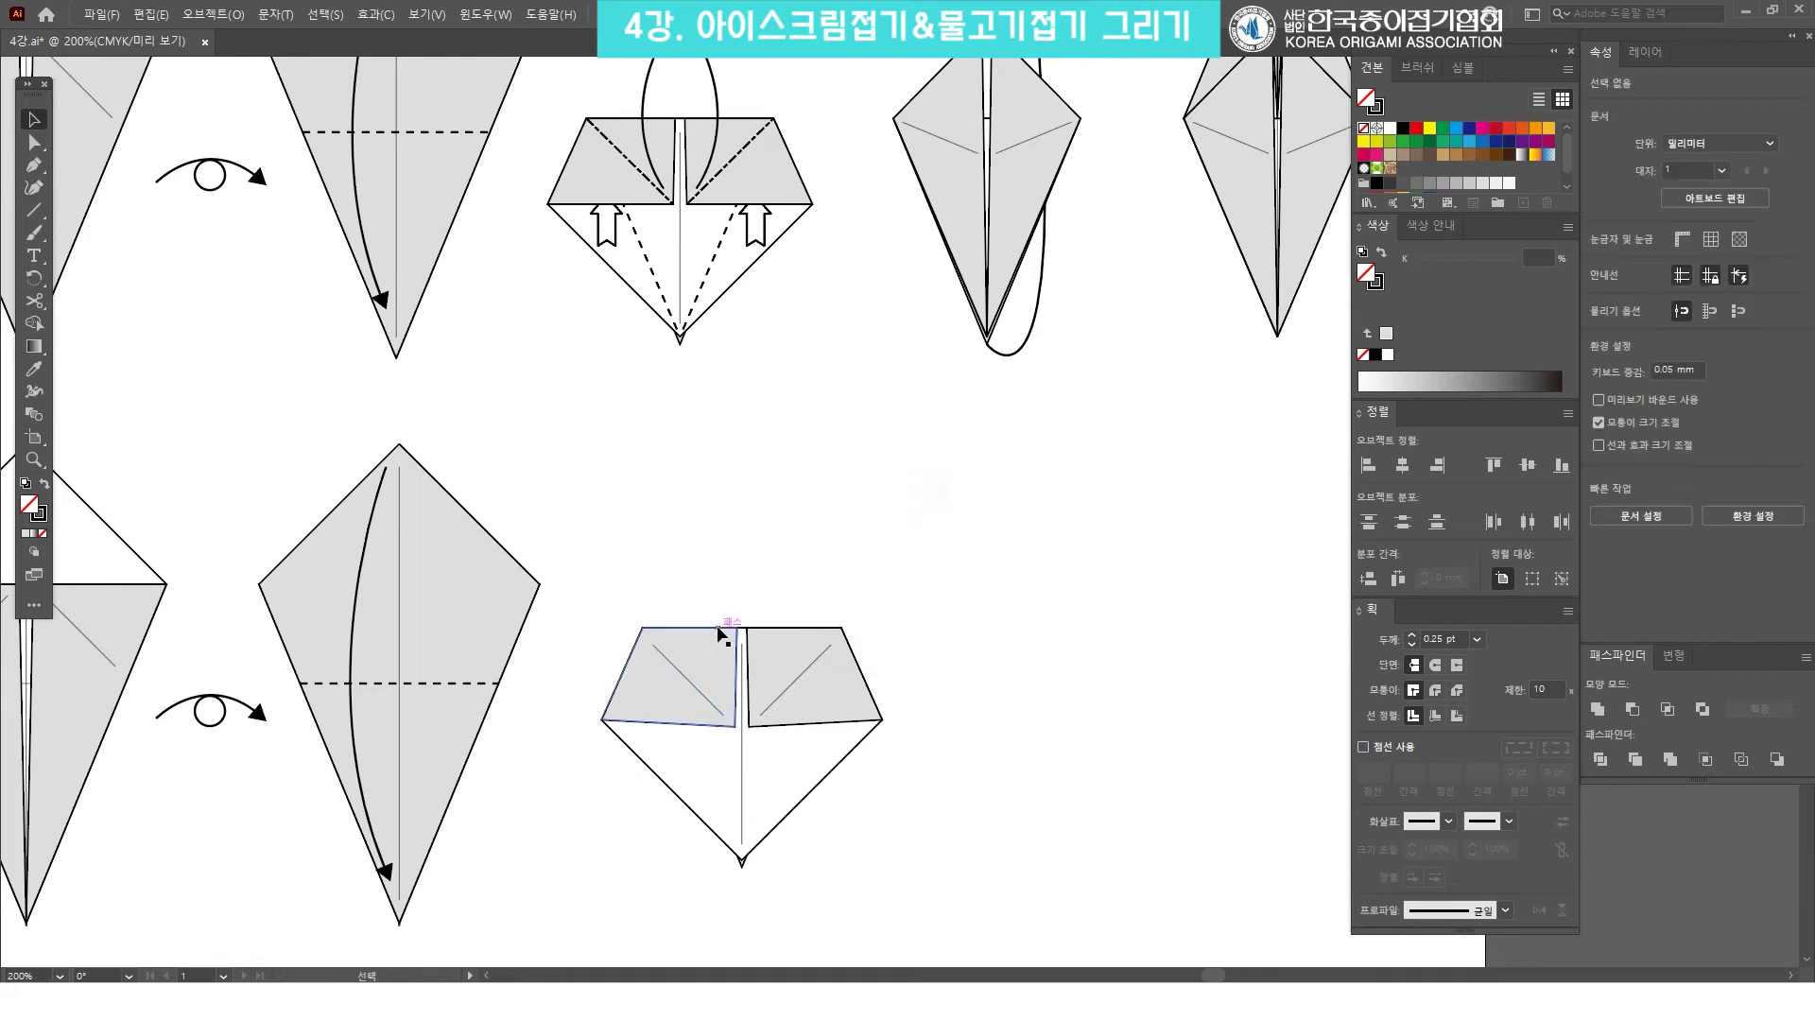
{"action": "key", "text": "a"}
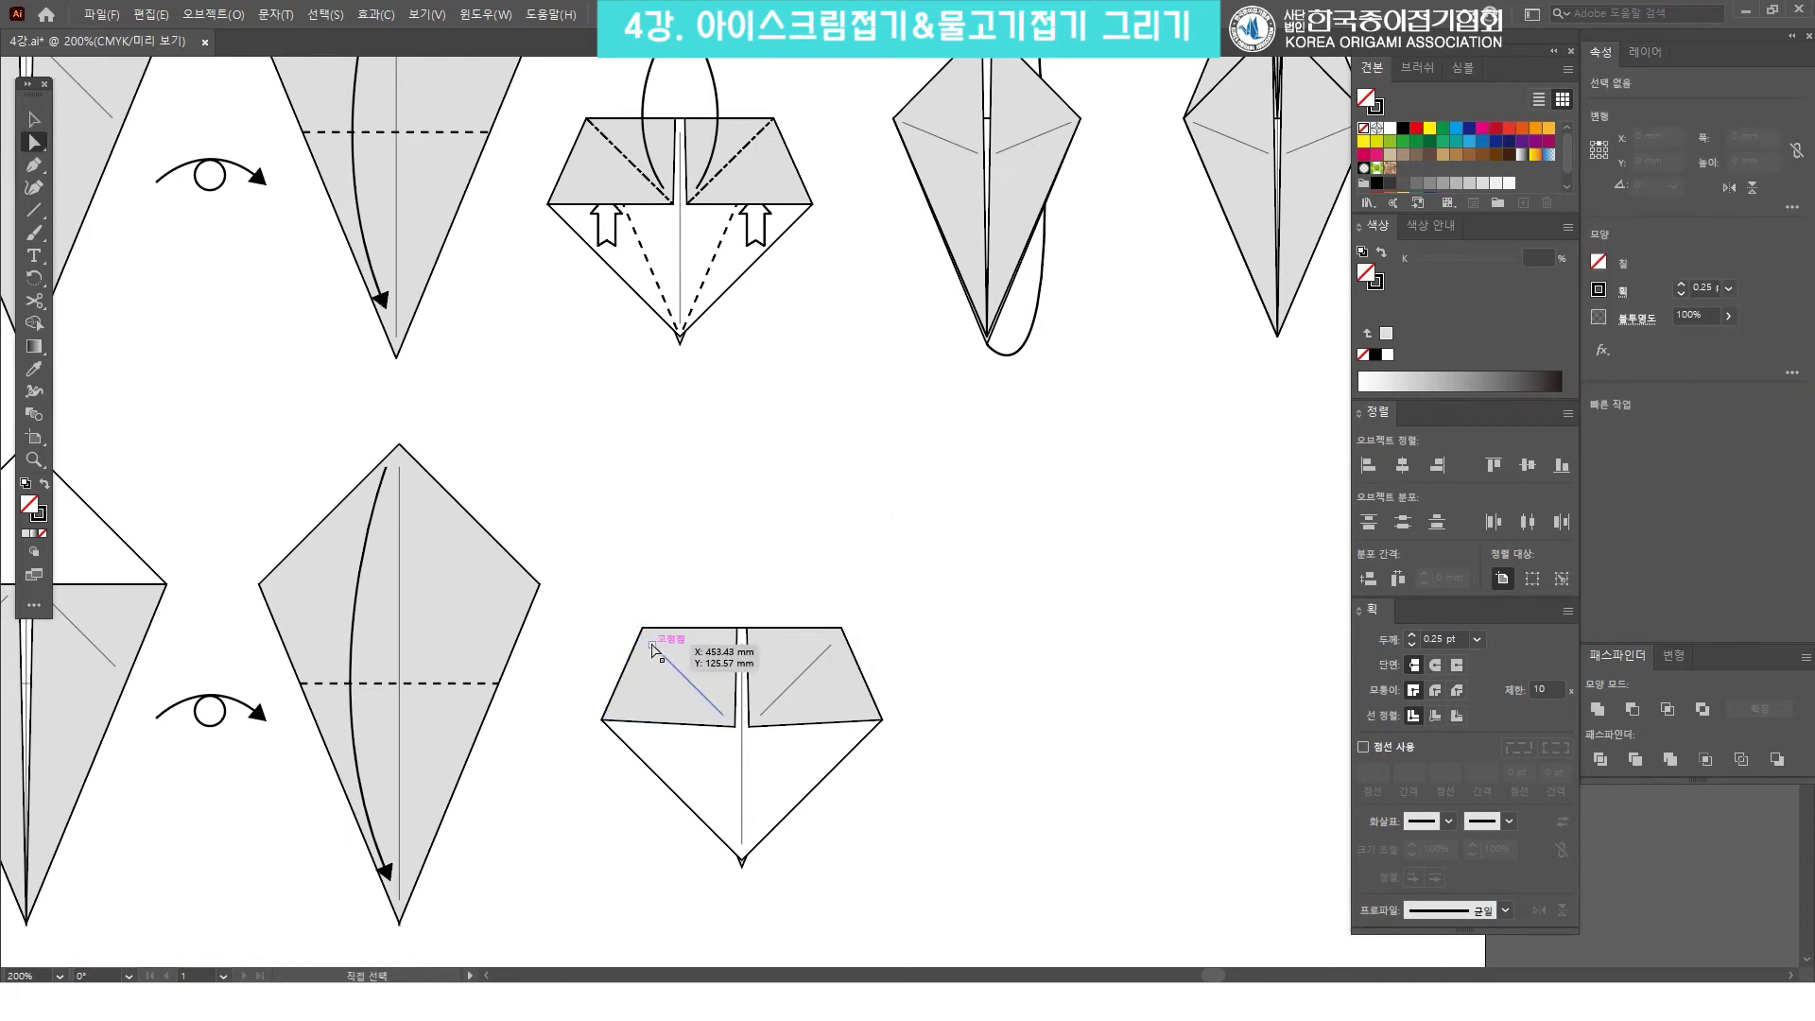
{"action": "left_click_drag", "start_coordinate": [650, 644], "coordinate": [642, 628]}
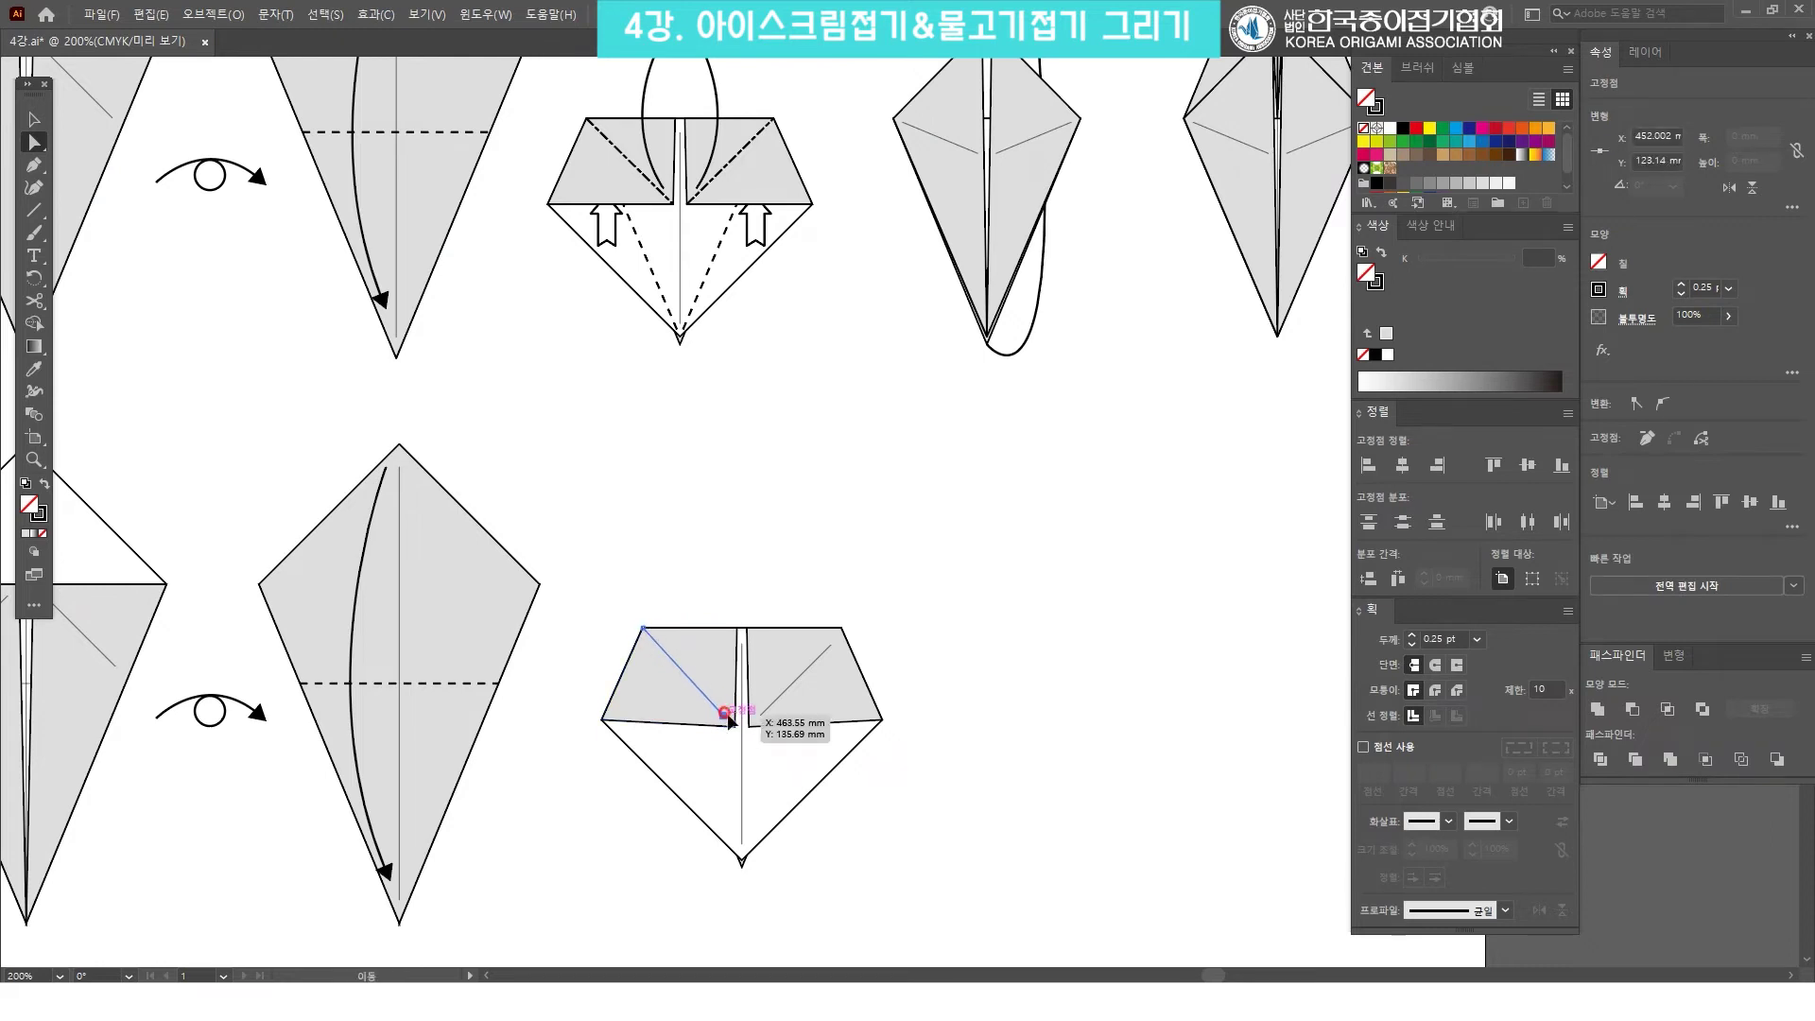
{"action": "left_click_drag", "start_coordinate": [760, 720], "coordinate": [756, 726]}
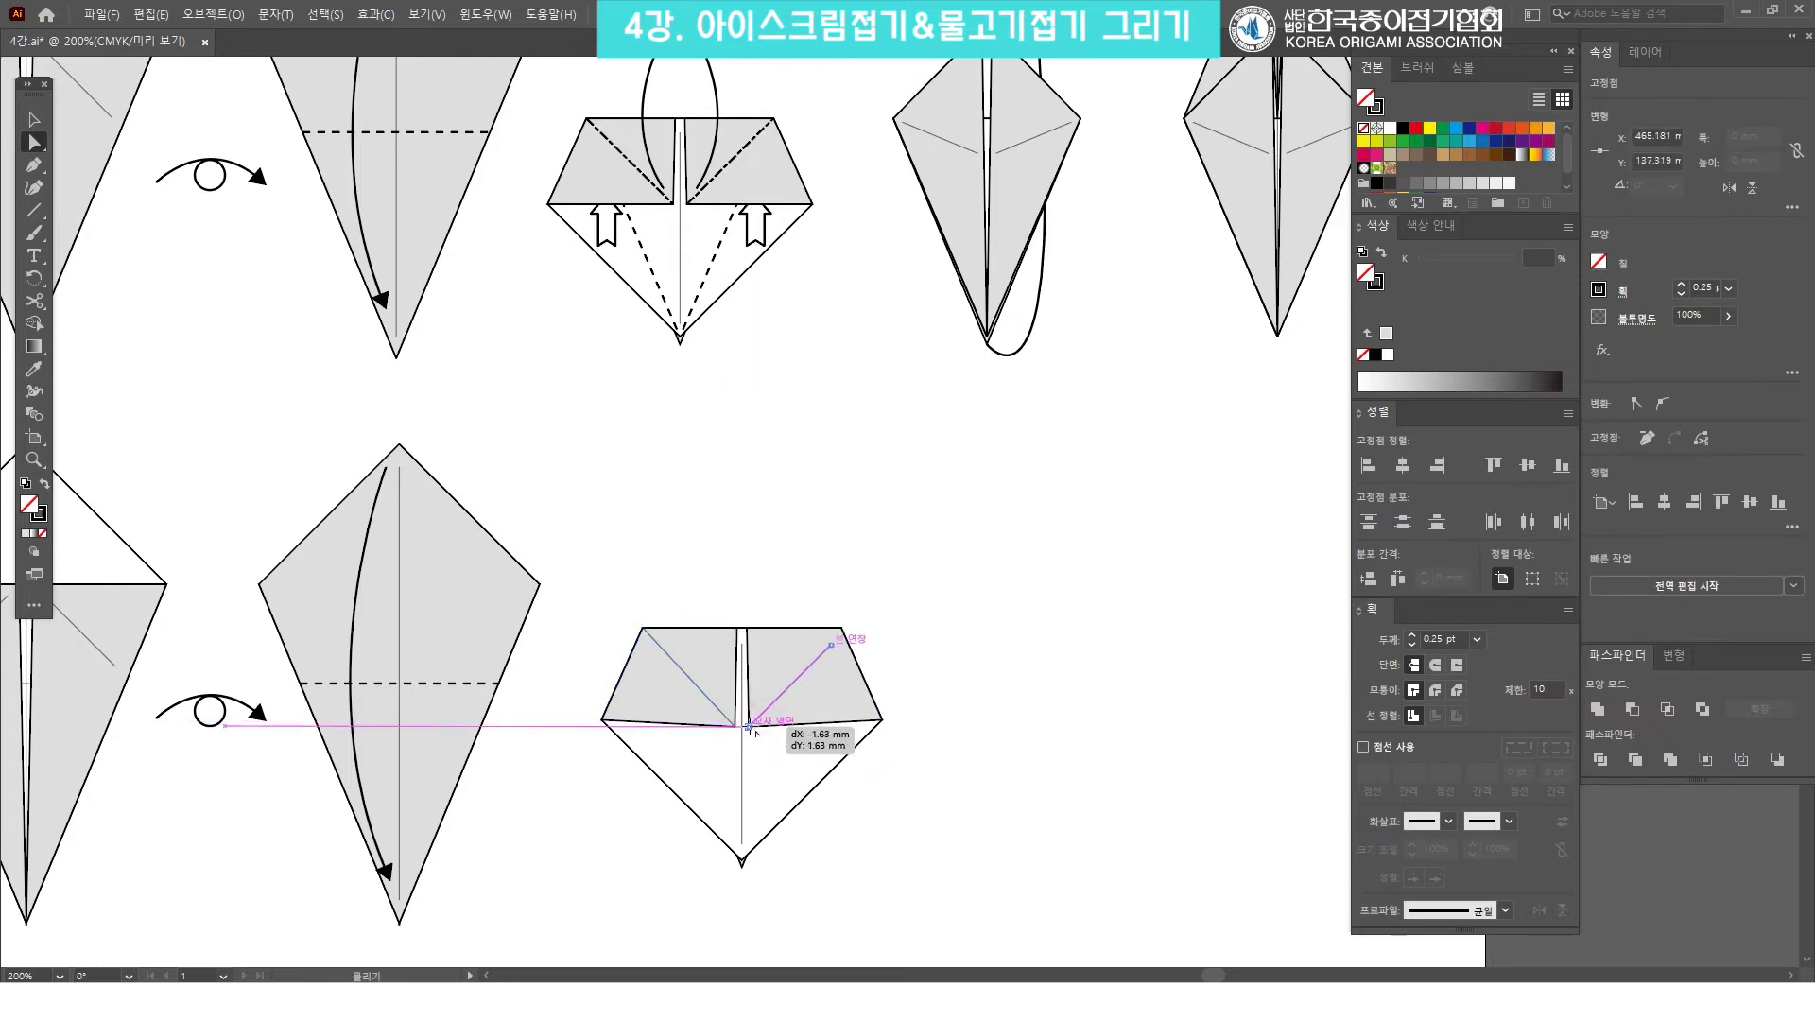
{"action": "left_click_drag", "start_coordinate": [831, 644], "coordinate": [839, 628]}
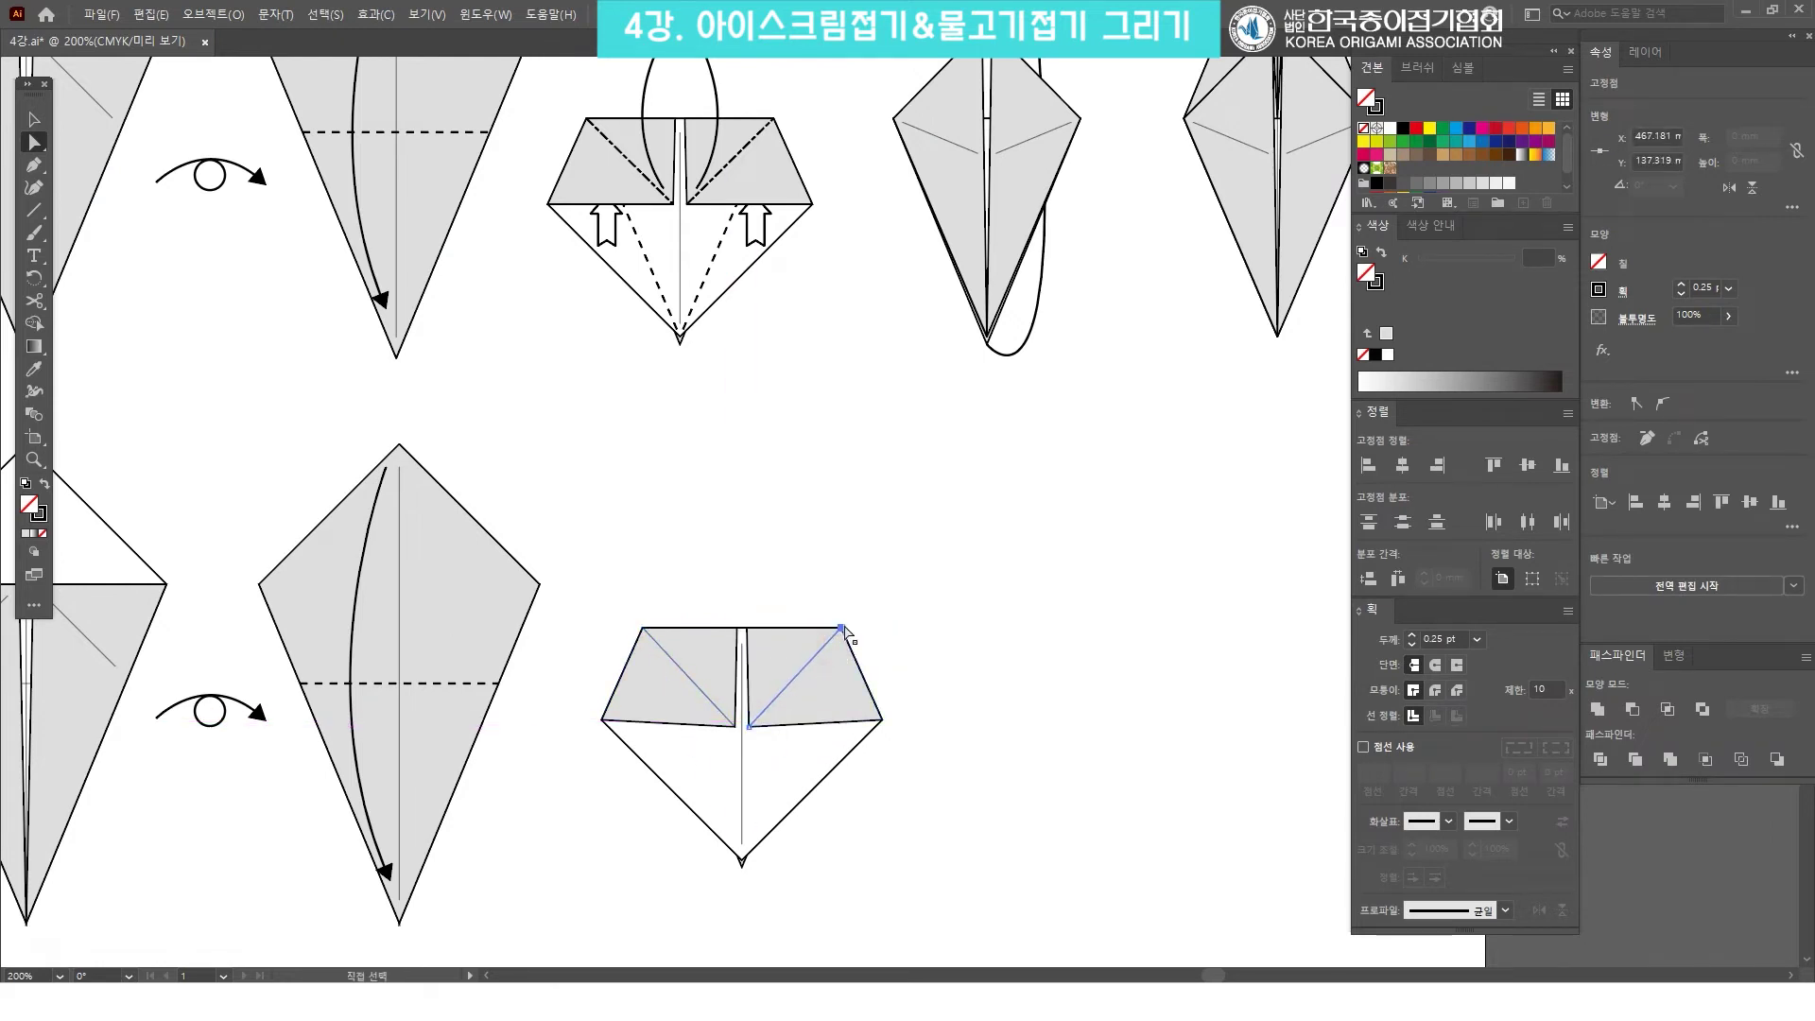
{"action": "left_click", "coordinate": [1045, 564]}
Set the stroke weight of both diagonal crease lines on the grey flaps to 0.75 pt.
{"action": "key", "text": "v"}
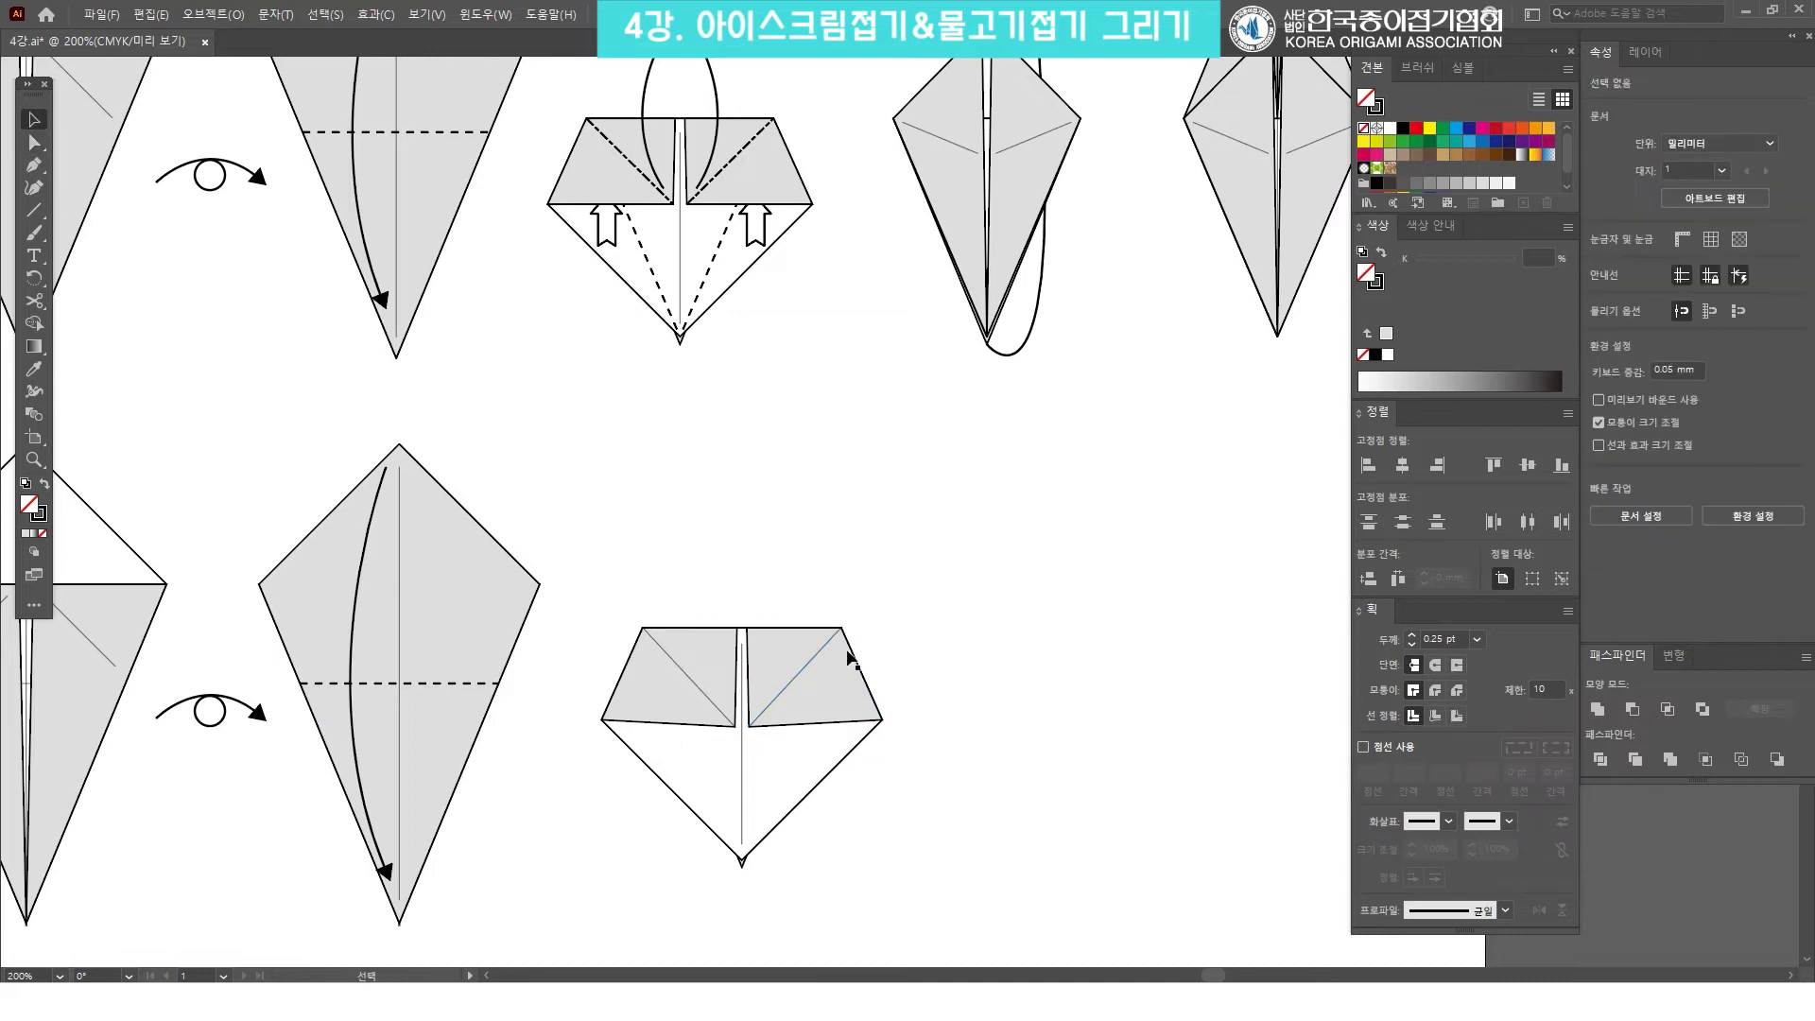
{"action": "left_click", "coordinate": [798, 683]}
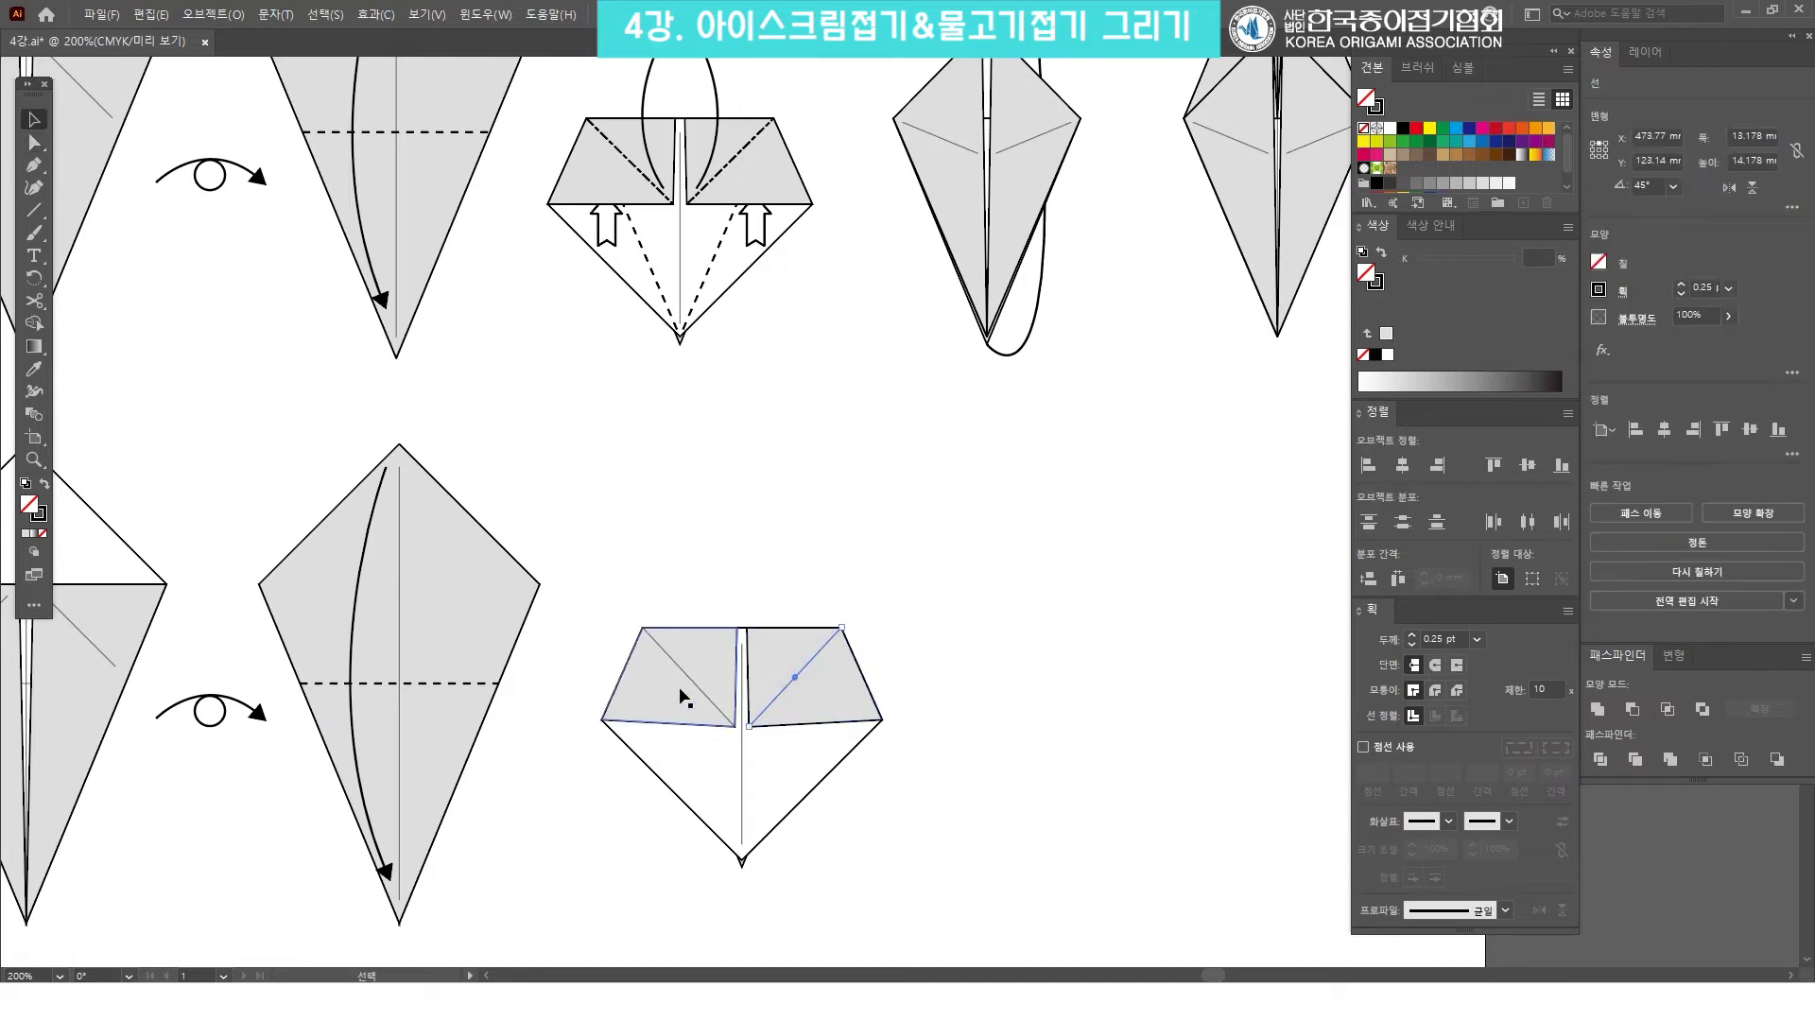
{"action": "left_click", "coordinate": [697, 682], "text": "shift"}
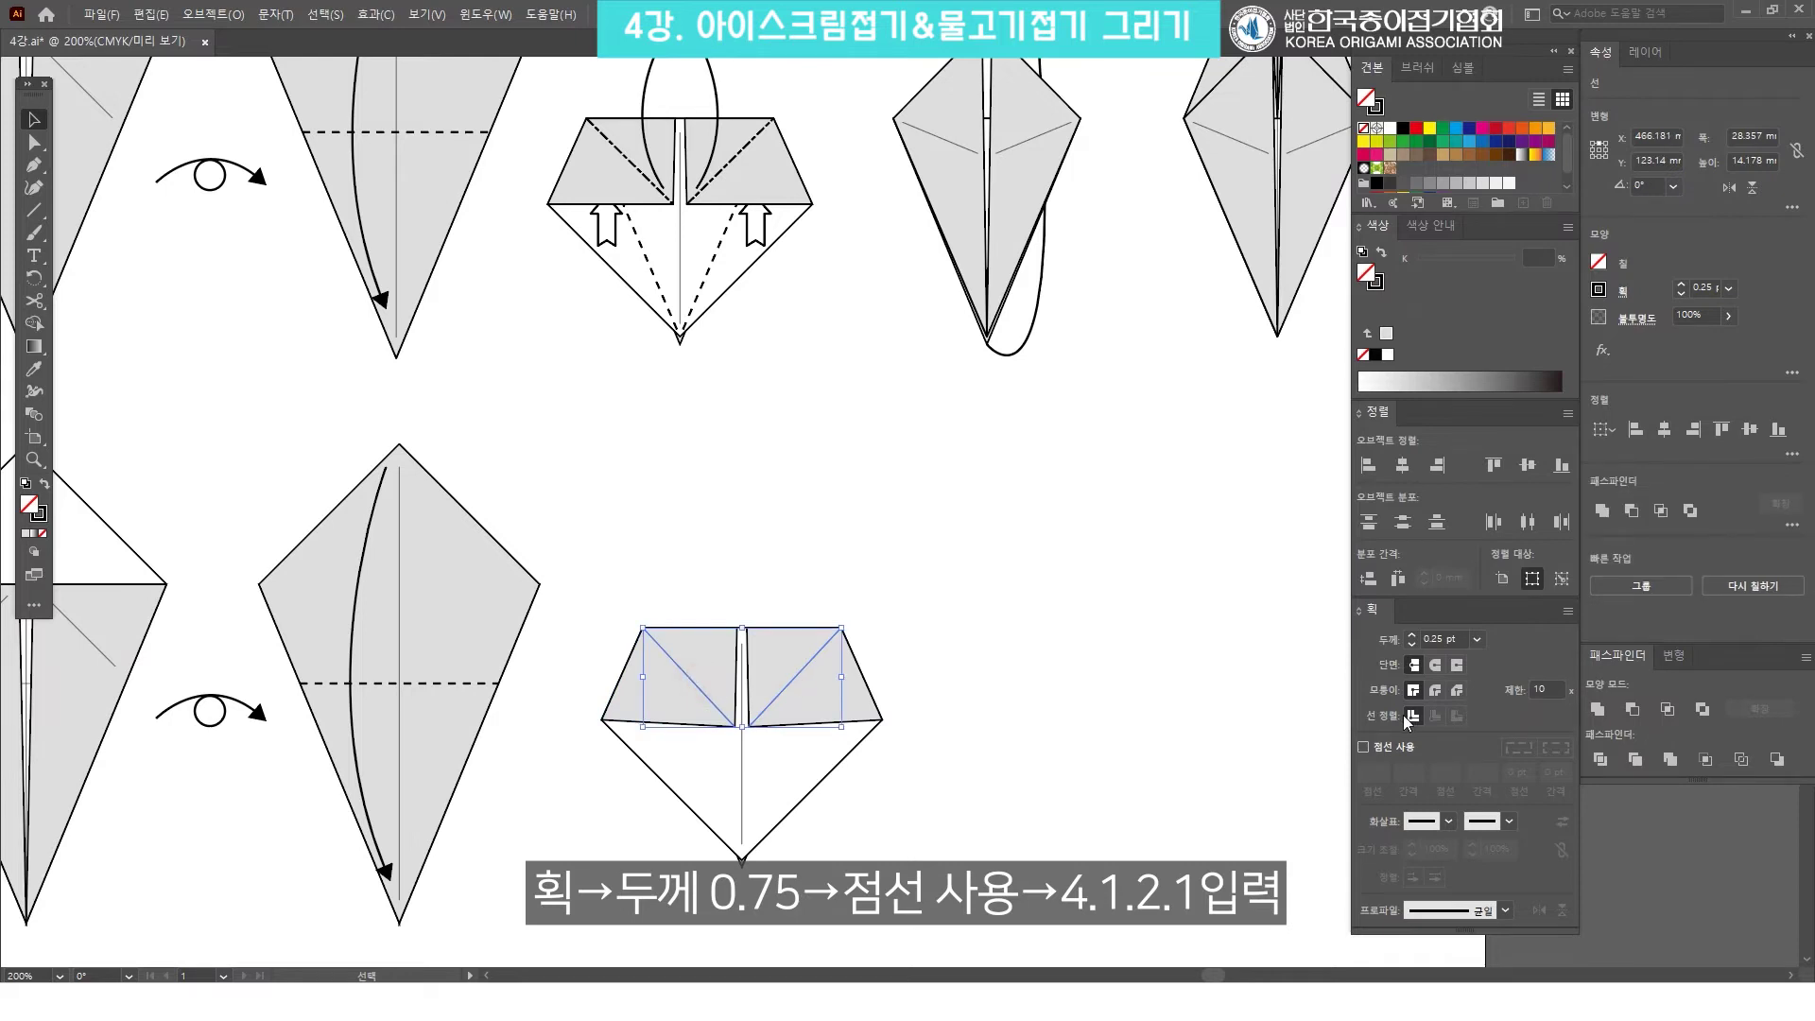
{"action": "left_click", "coordinate": [1474, 640]}
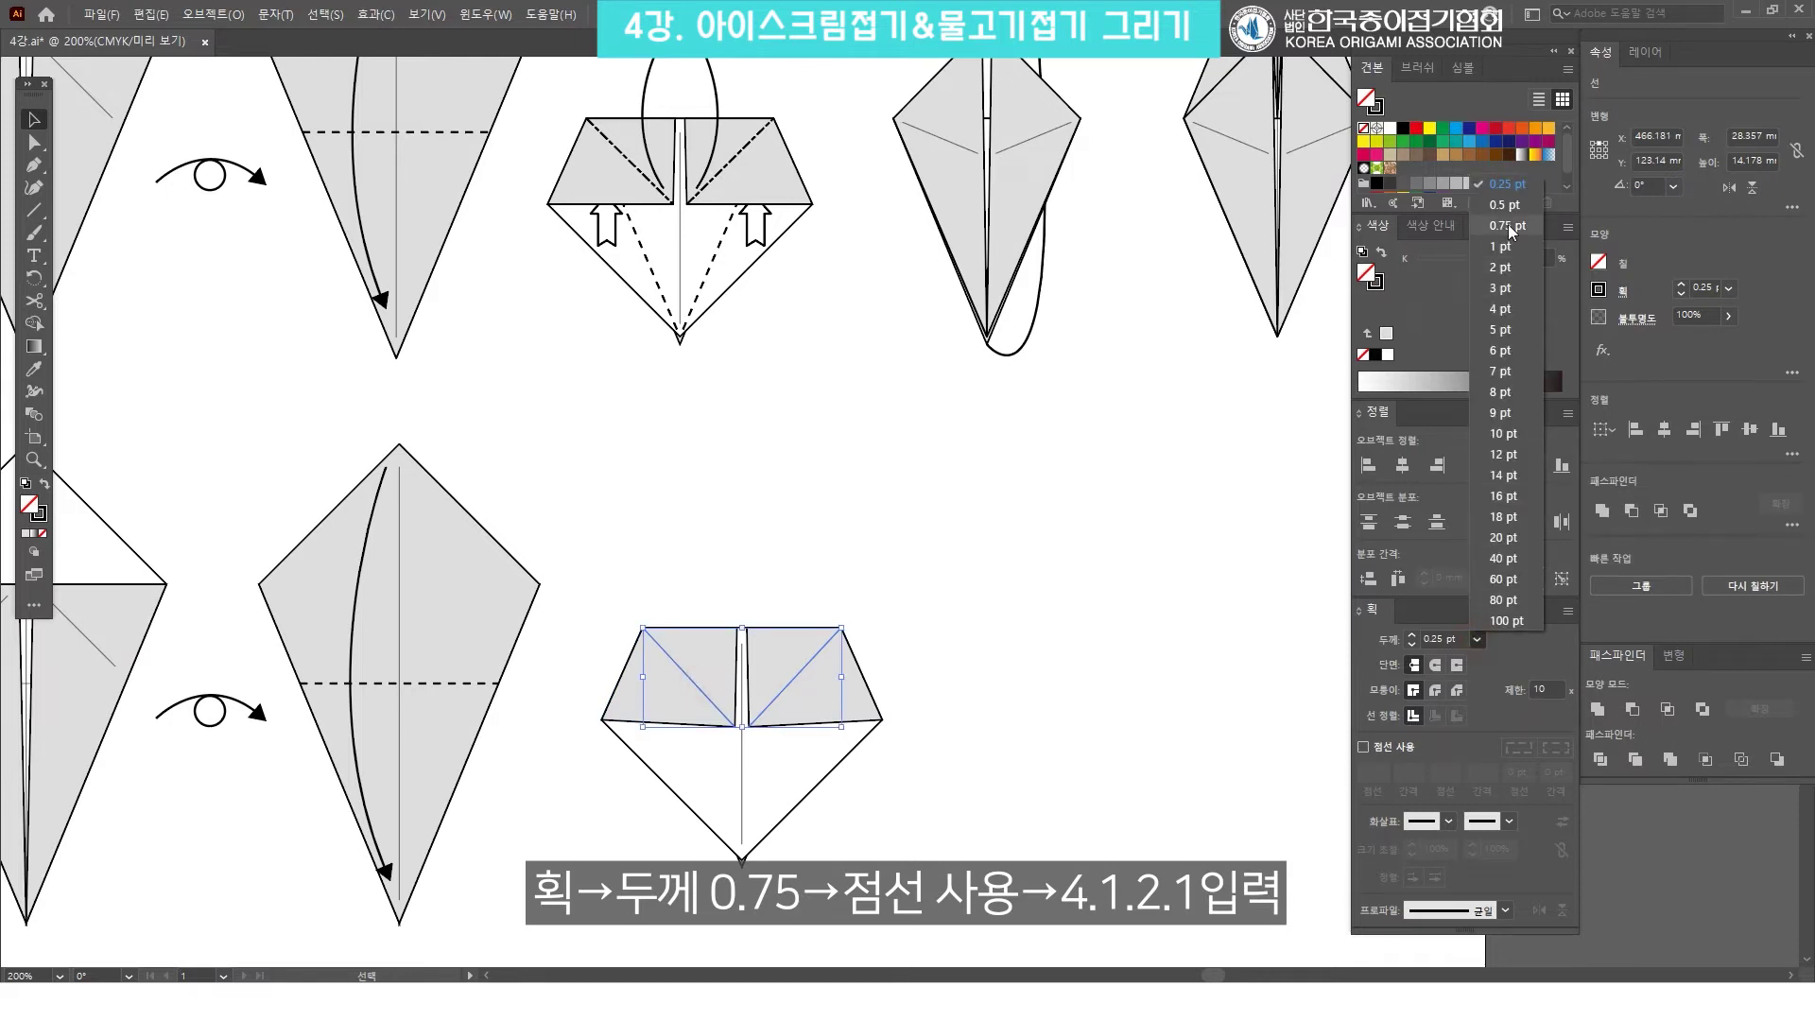
{"action": "left_click", "coordinate": [1494, 224]}
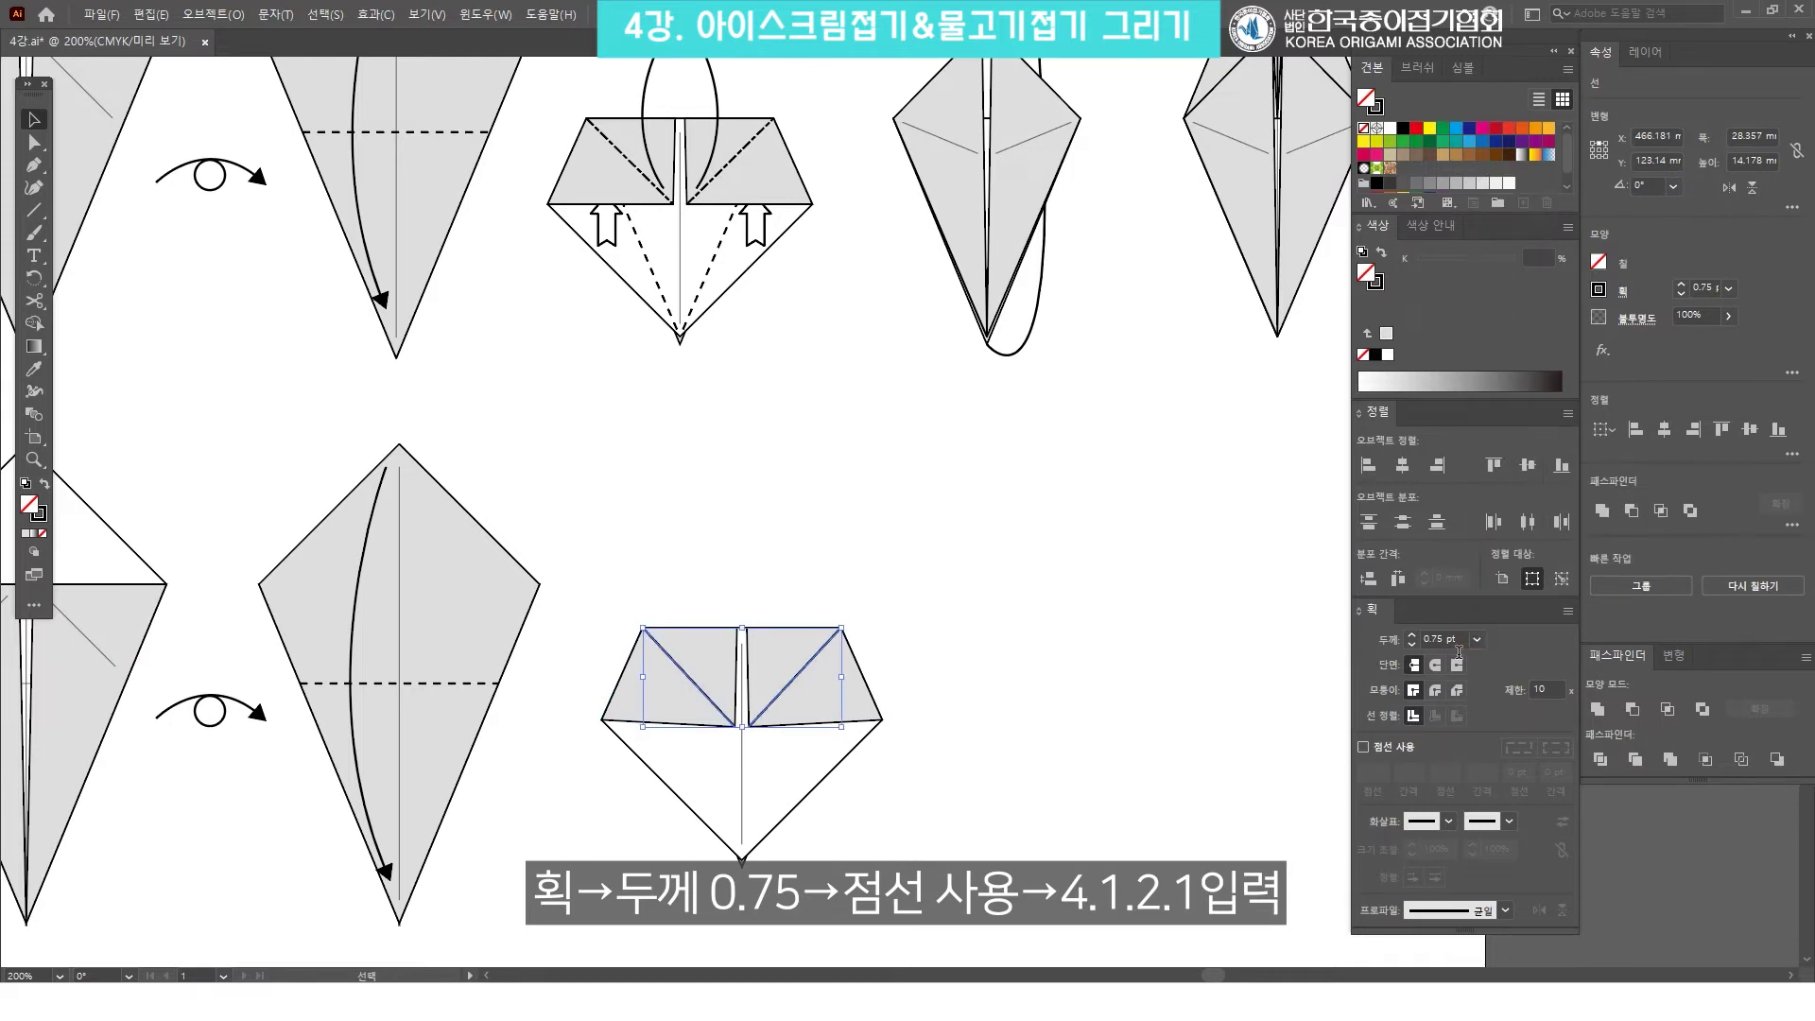
Give the two flap diagonals a mountain-fold dash pattern of 4 pt dash, 1 pt gap, 2 pt dash, 1 pt gap.
{"action": "left_click", "coordinate": [1383, 748]}
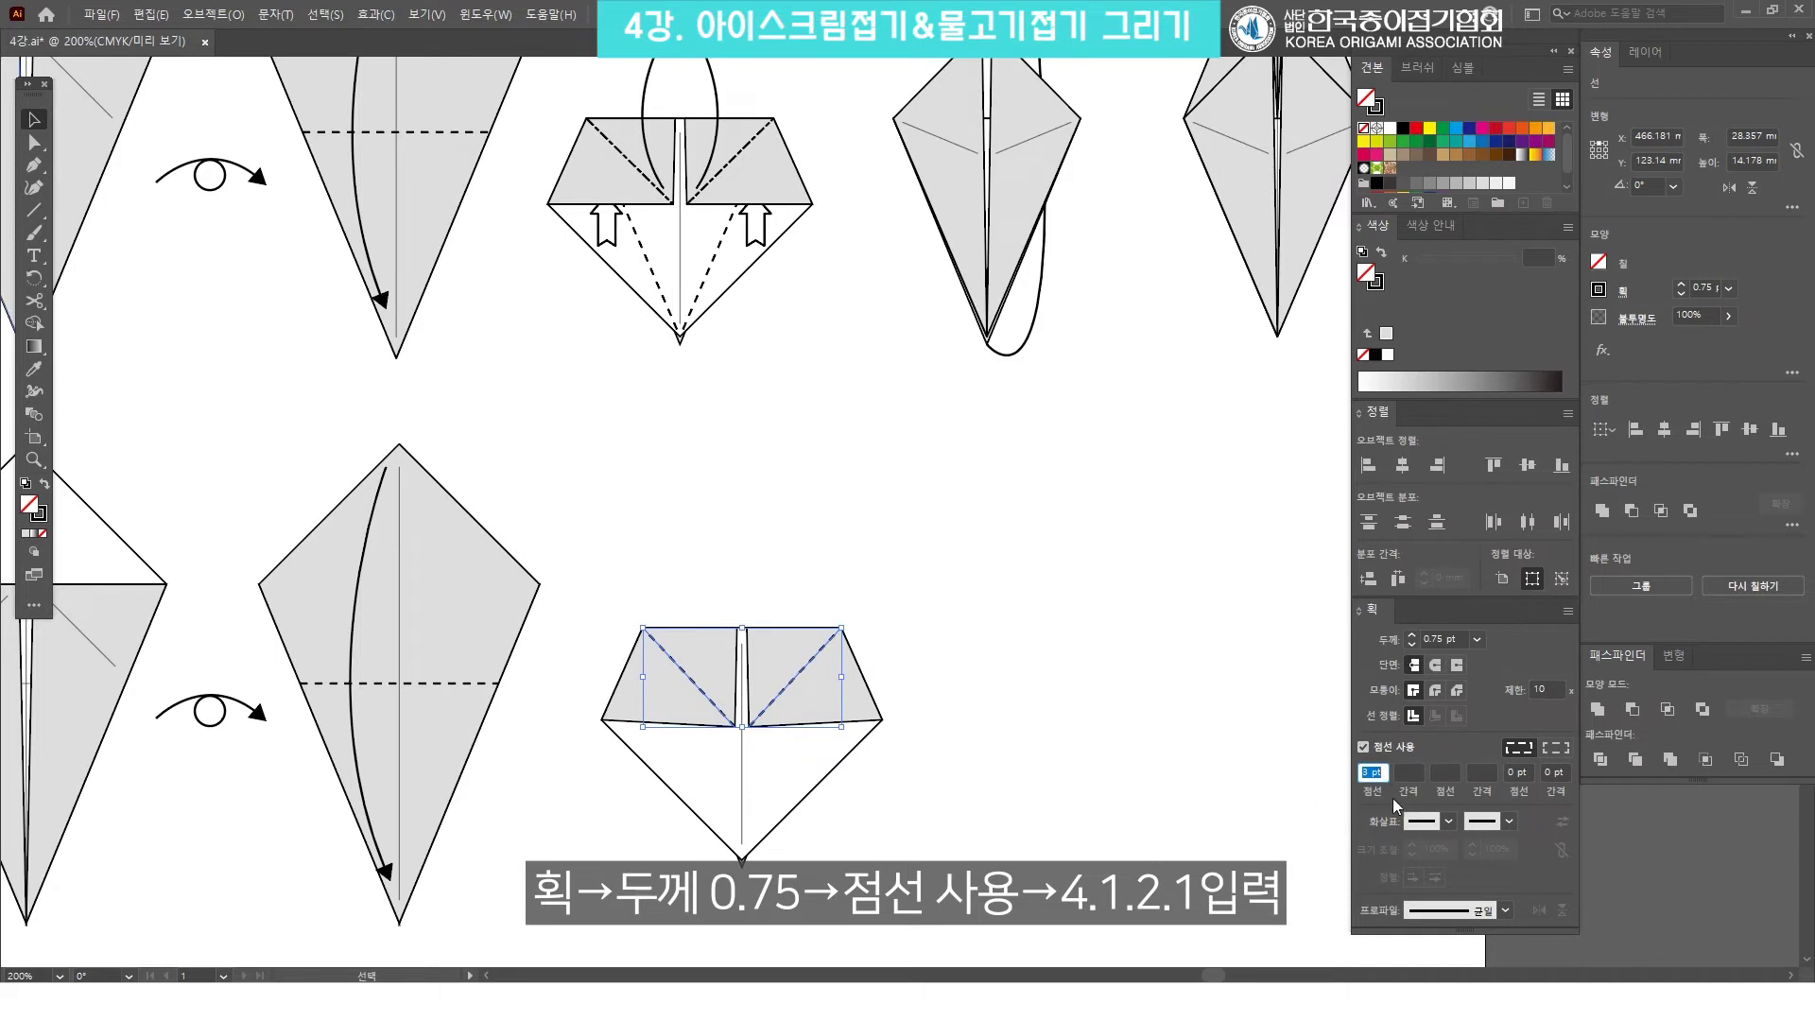
{"action": "type", "text": "4"}
{"action": "left_click", "coordinate": [1409, 772]}
{"action": "type", "text": "1"}
{"action": "left_click", "coordinate": [1445, 772]}
{"action": "type", "text": "2"}
{"action": "left_click", "coordinate": [1490, 773]}
{"action": "type", "text": "1"}
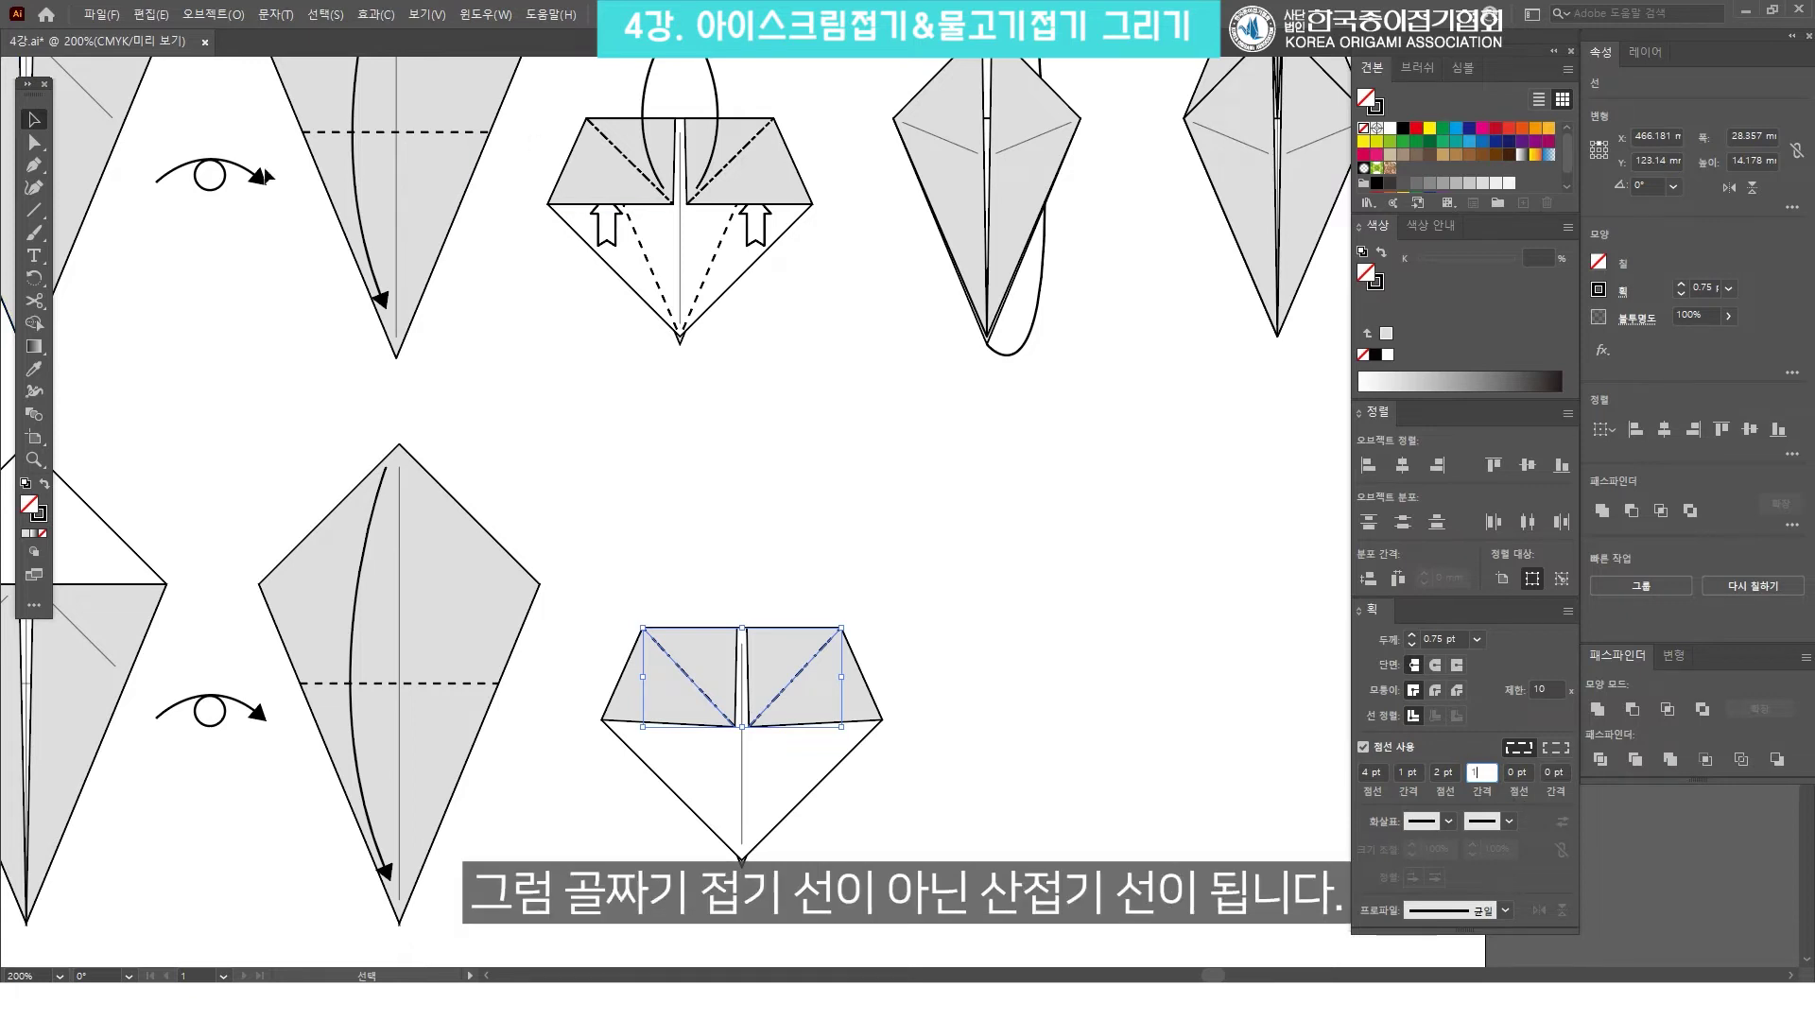
{"action": "key", "text": "Return"}
{"action": "left_click", "coordinate": [968, 544]}
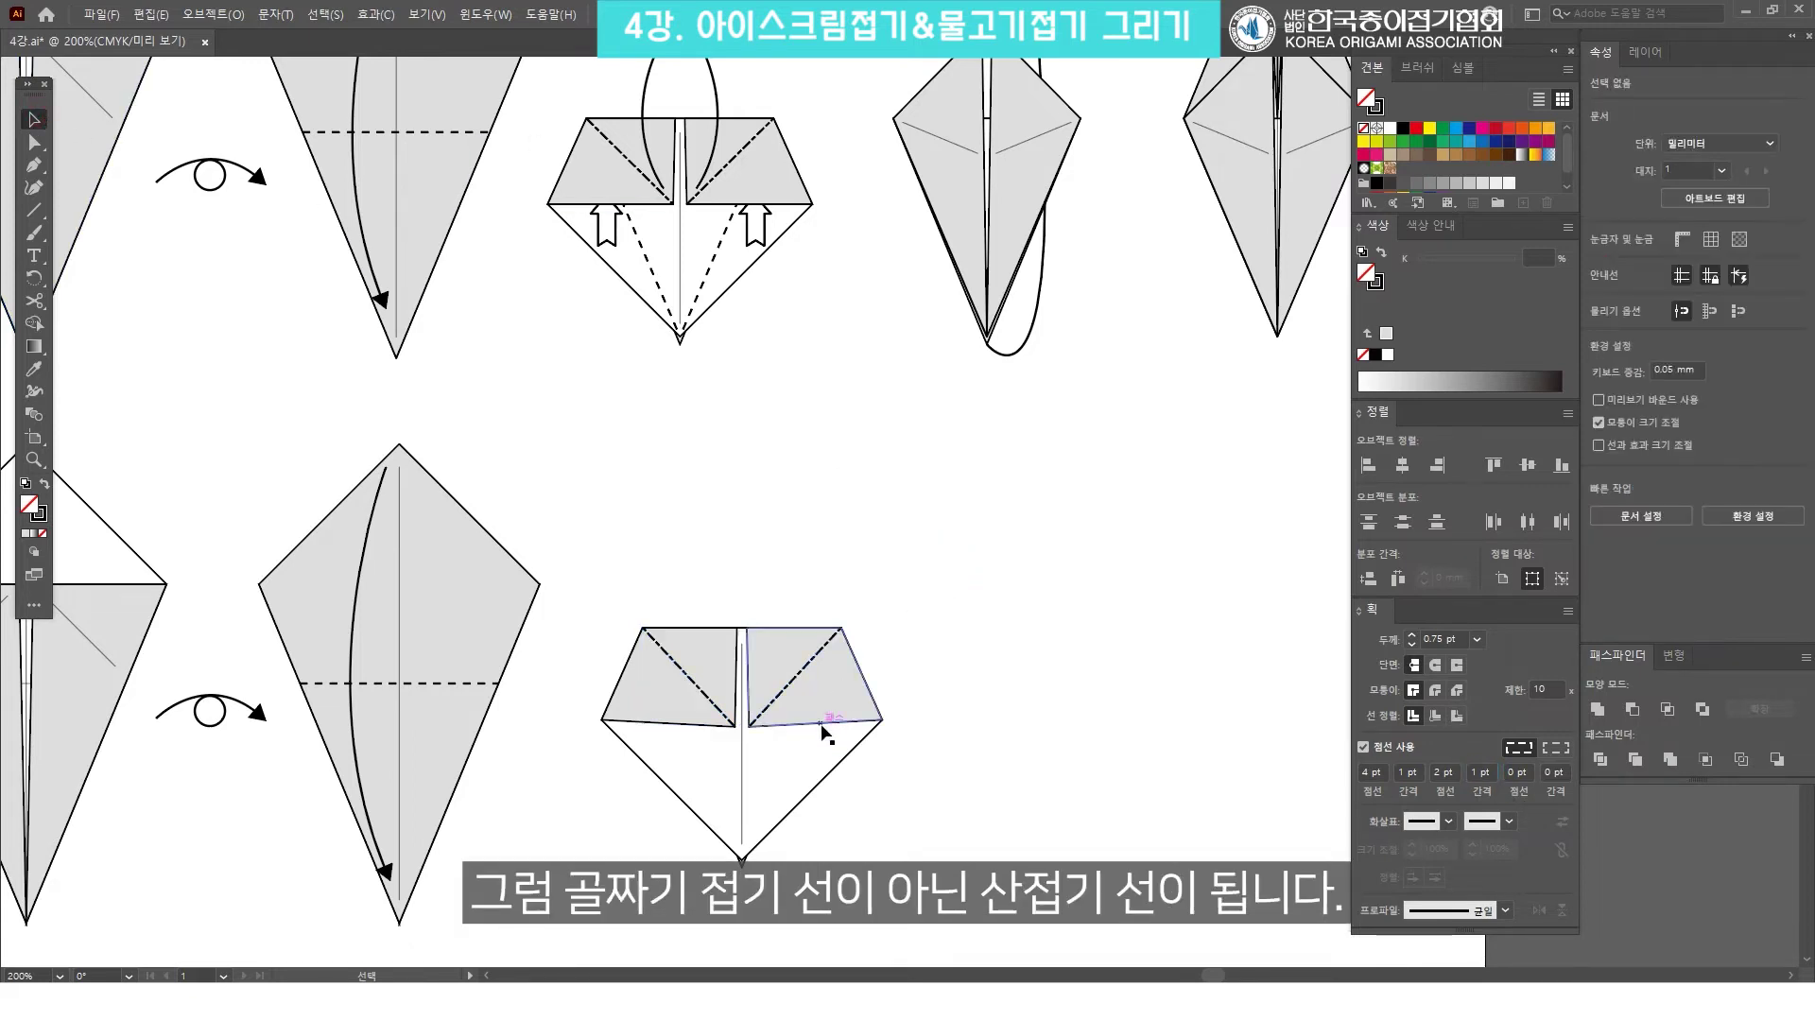
{"action": "left_click_drag", "start_coordinate": [974, 756], "coordinate": [614, 600]}
{"action": "left_click", "coordinate": [953, 603]}
{"action": "left_click_drag", "start_coordinate": [887, 346], "coordinate": [887, 376]}
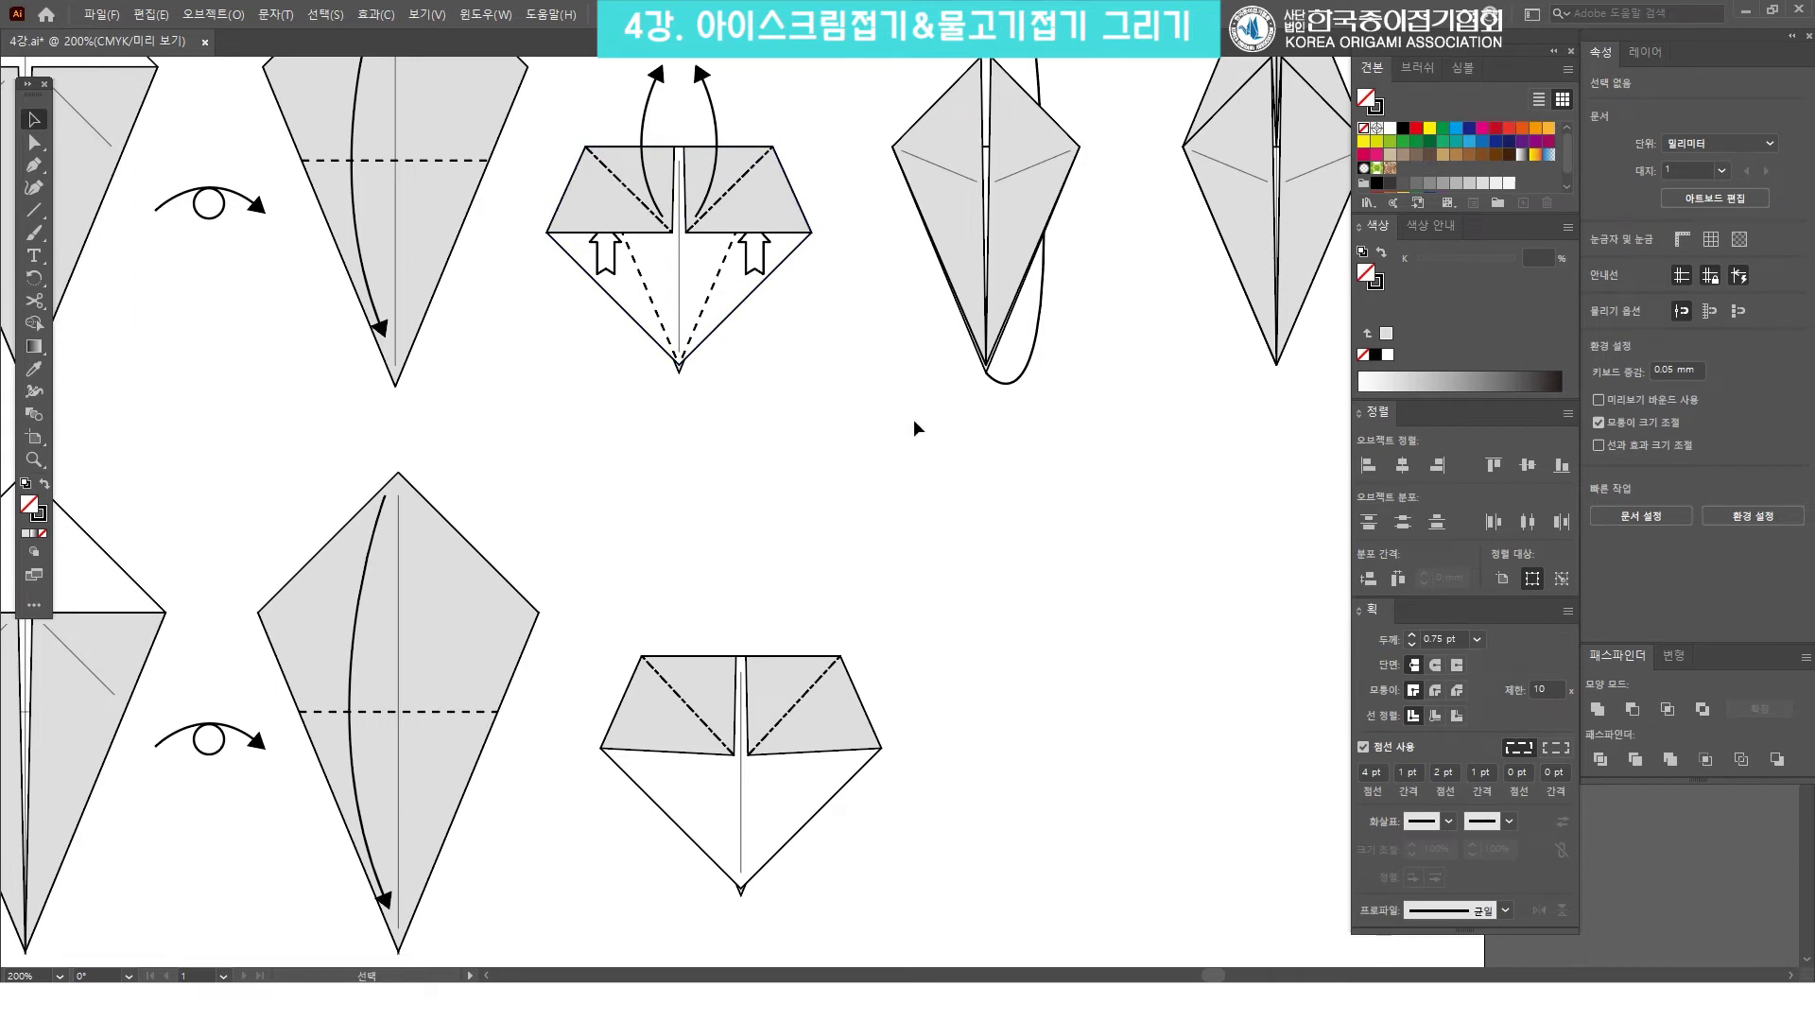
{"action": "scroll", "coordinate": [927, 454], "scroll_direction": "down", "scroll_amount": 3}
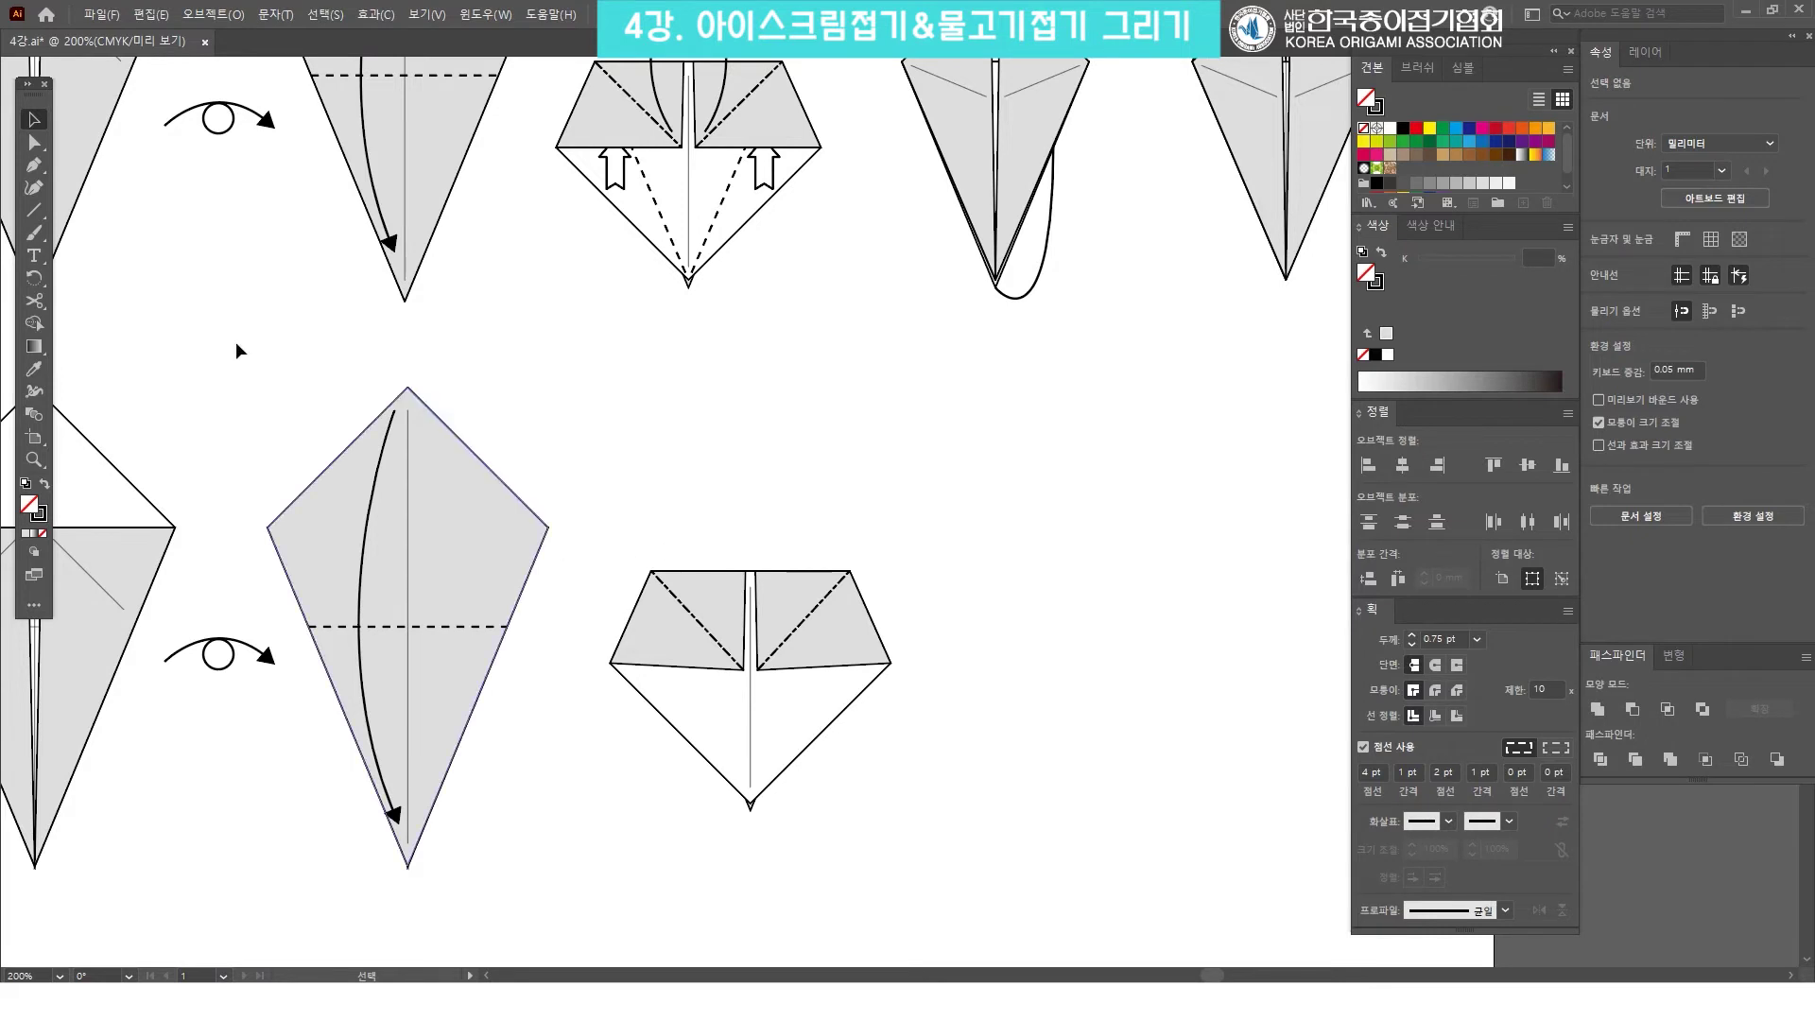
Draw two lines about 33 mm high from the flaps' upper outer corners down to the white body's bottom tip.
{"action": "left_click", "coordinate": [34, 210]}
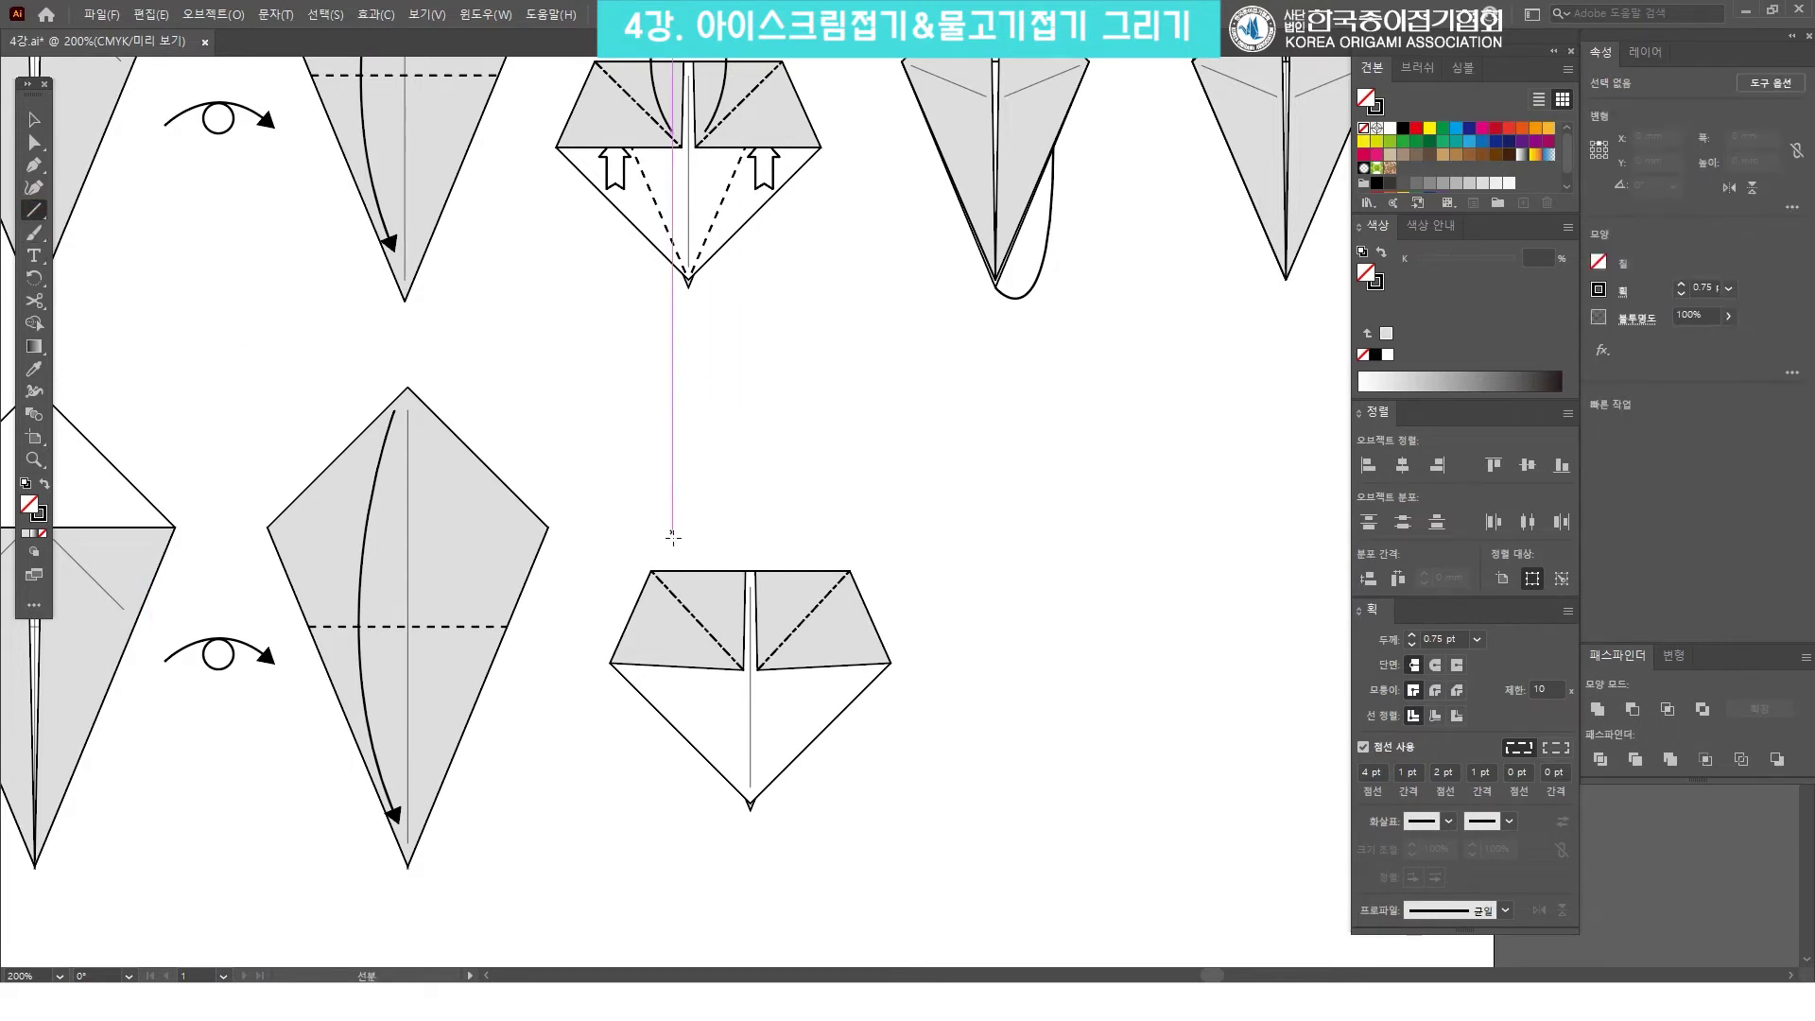
{"action": "left_click_drag", "start_coordinate": [651, 570], "coordinate": [751, 805]}
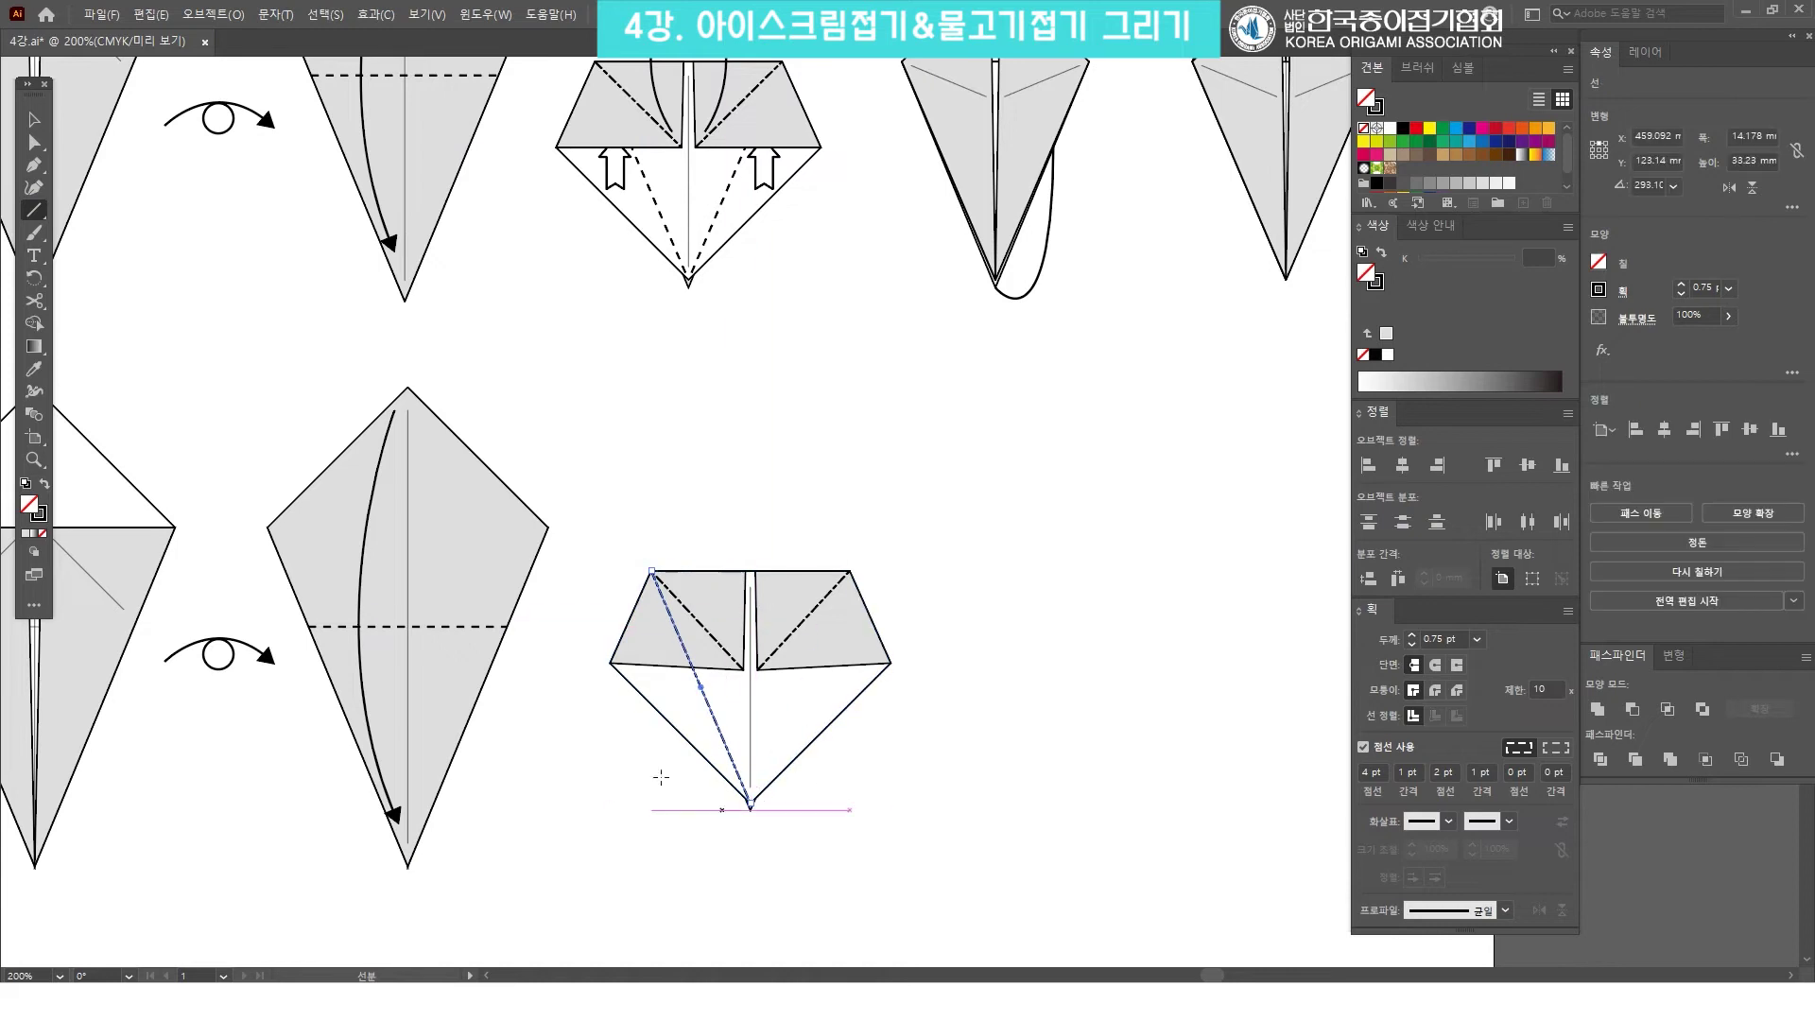
{"action": "key", "text": "v"}
{"action": "left_click", "coordinate": [973, 616]}
{"action": "scroll", "coordinate": [848, 649], "scroll_direction": "up", "scroll_amount": 1}
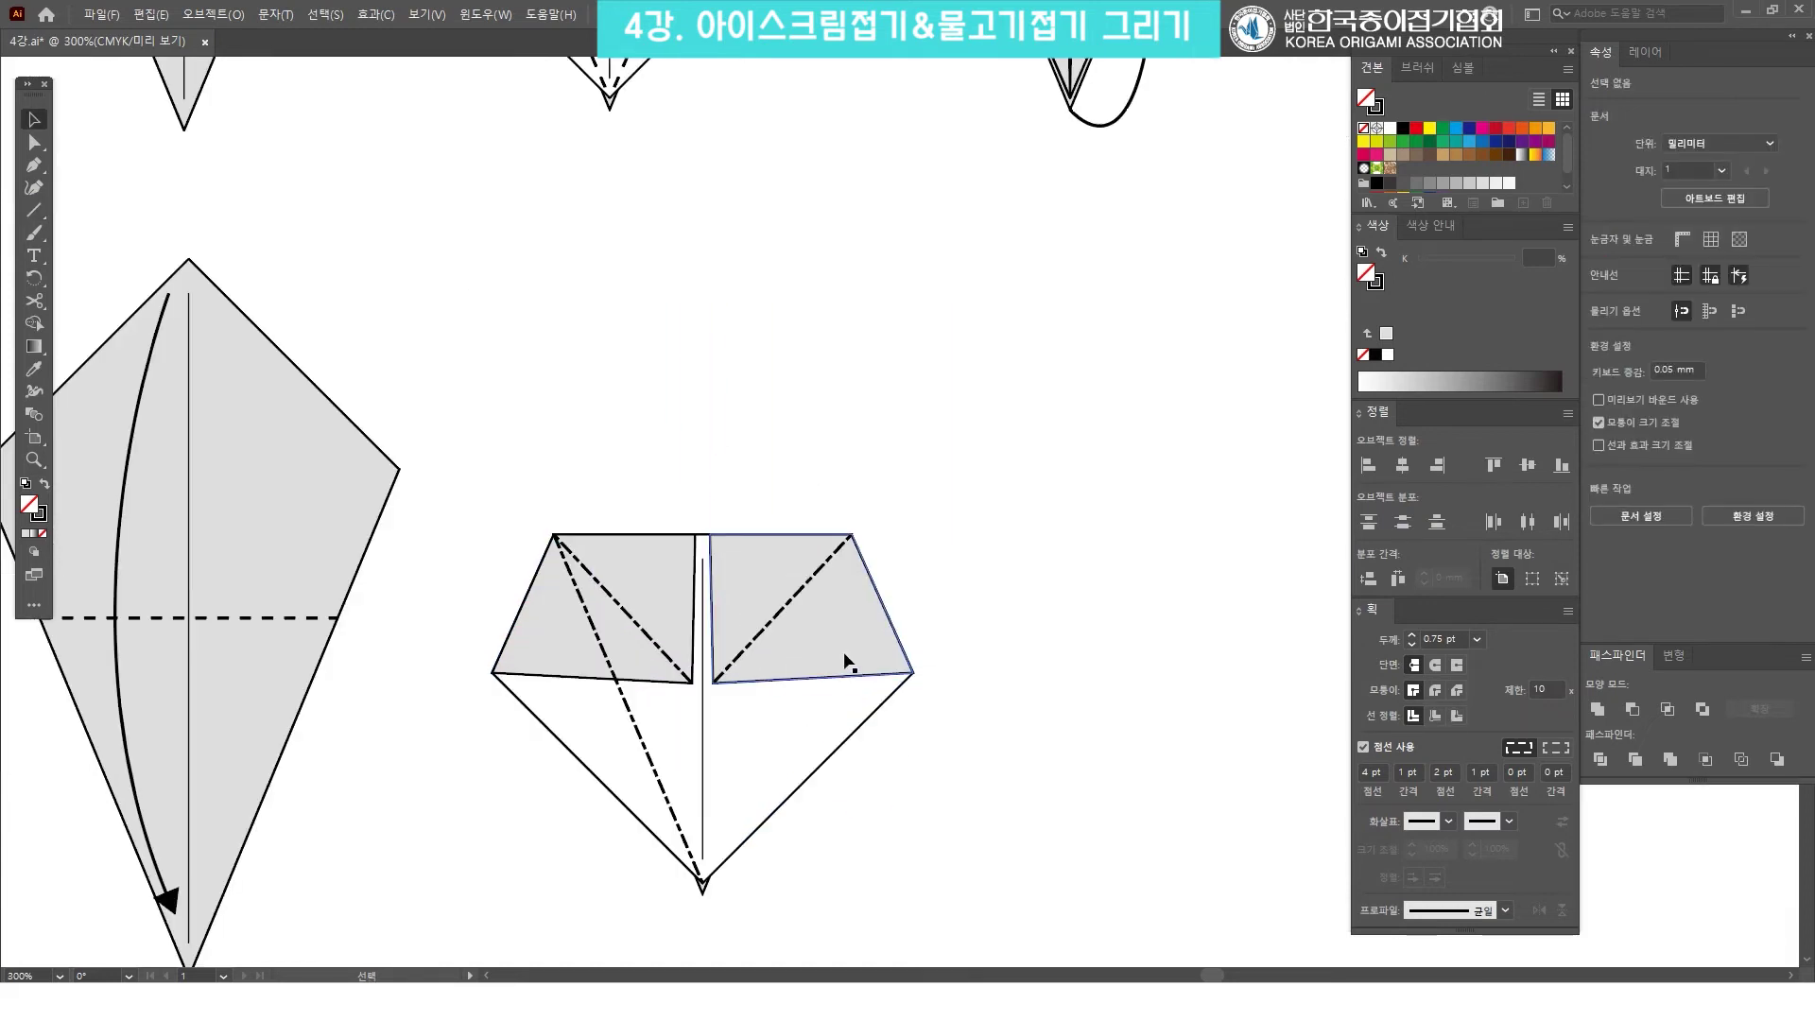
{"action": "key", "text": "backslash"}
{"action": "left_click_drag", "start_coordinate": [831, 412], "coordinate": [682, 757]}
{"action": "key", "text": "v"}
{"action": "left_click", "coordinate": [1024, 564]}
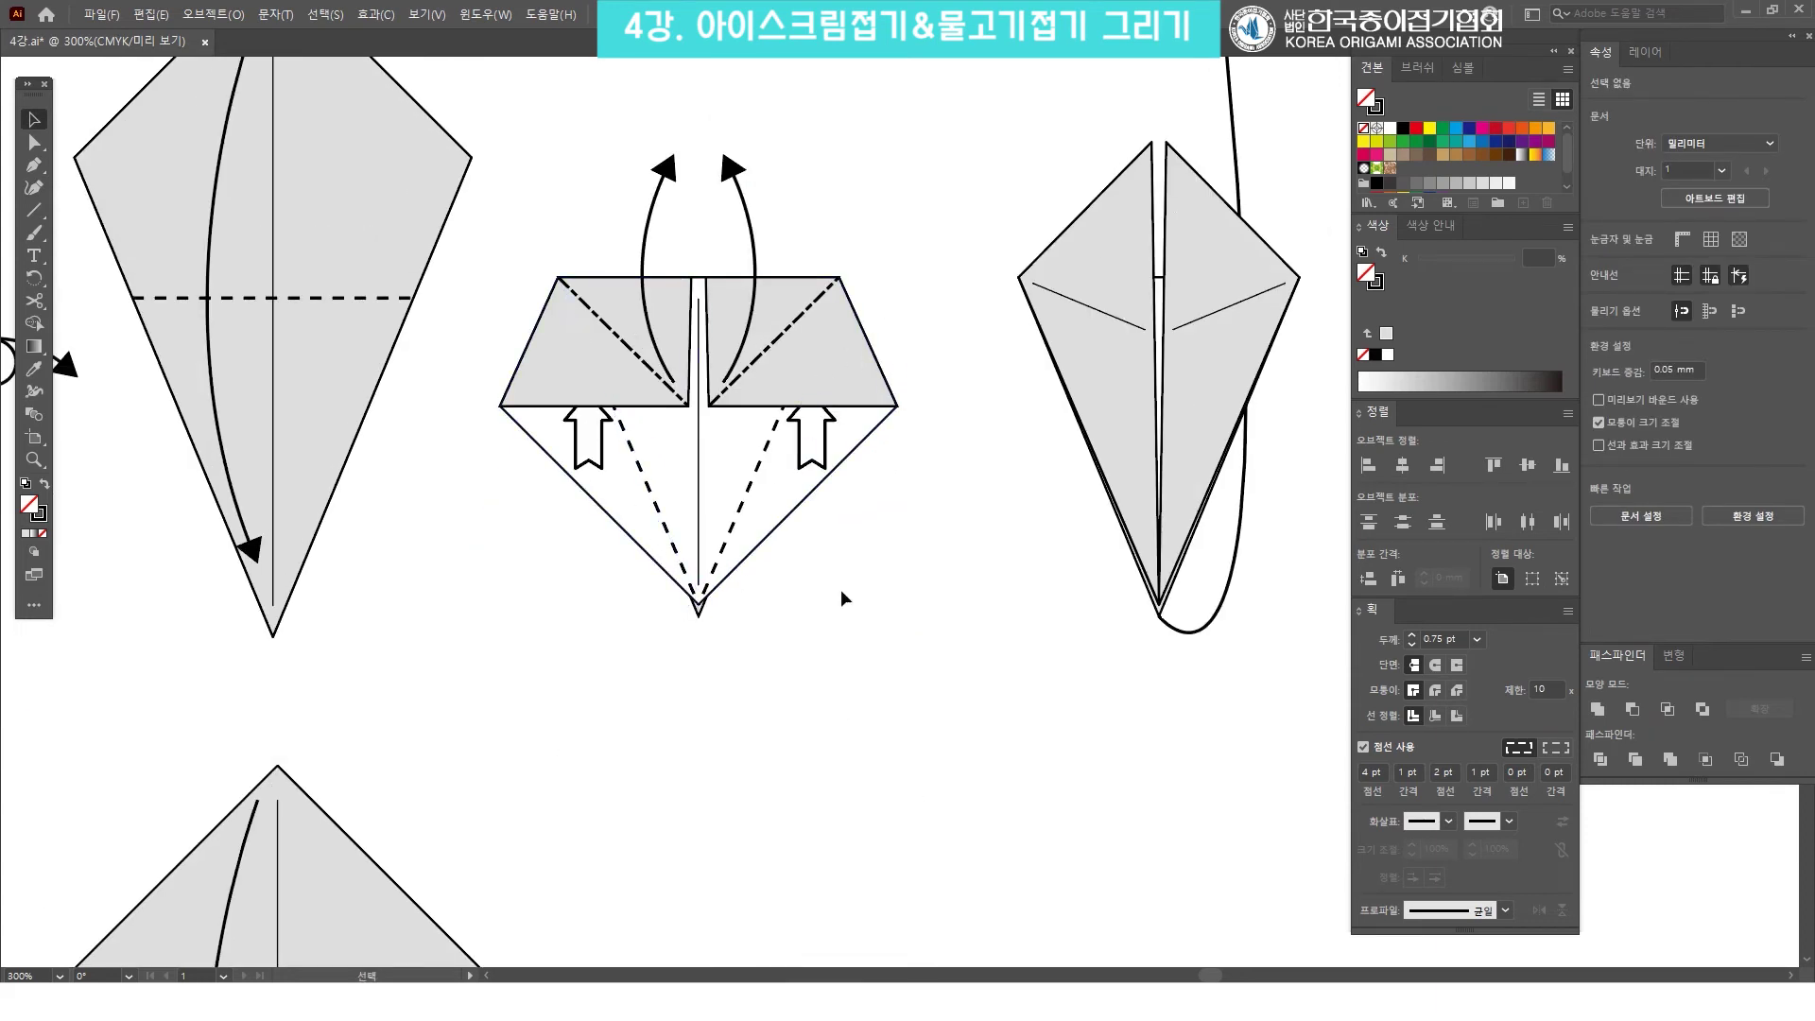
Change the two long fold lines to a plain valley-fold dash of 3 pt, clearing the other dash and gap values.
{"action": "scroll", "coordinate": [822, 563], "scroll_direction": "down", "scroll_amount": 10}
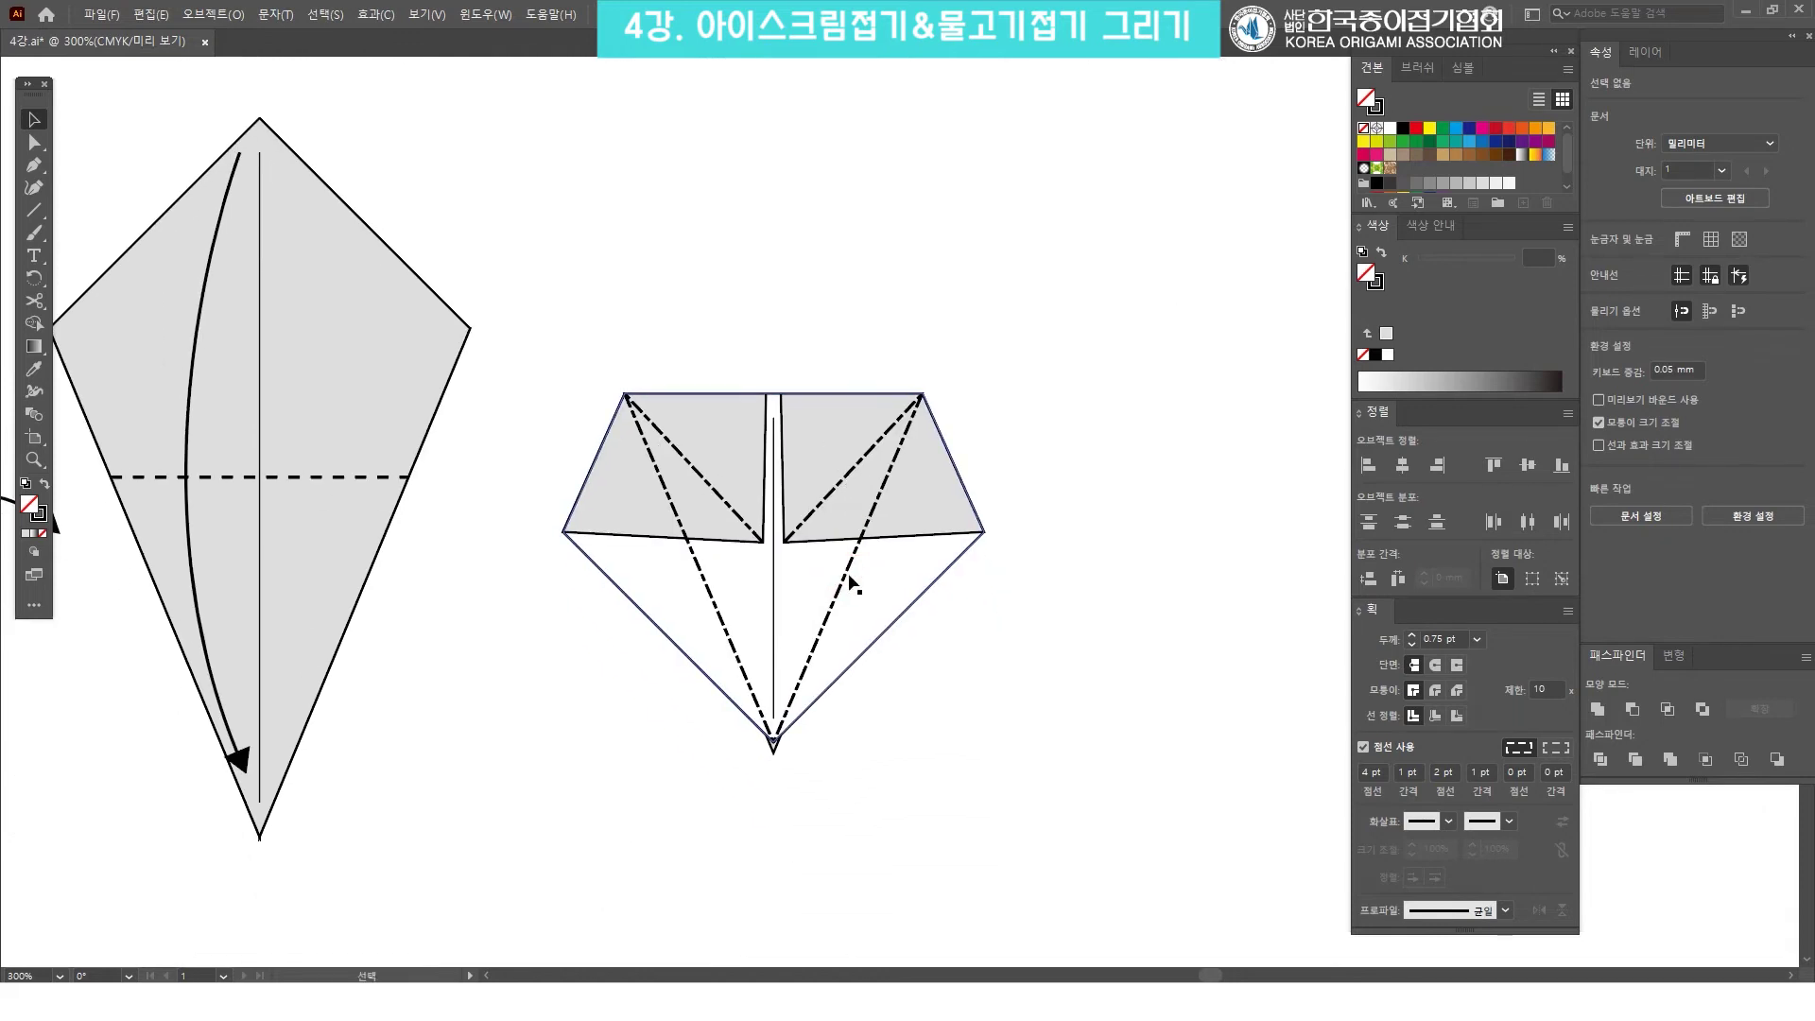
{"action": "left_click", "coordinate": [851, 583]}
{"action": "left_click", "coordinate": [742, 661], "text": "shift"}
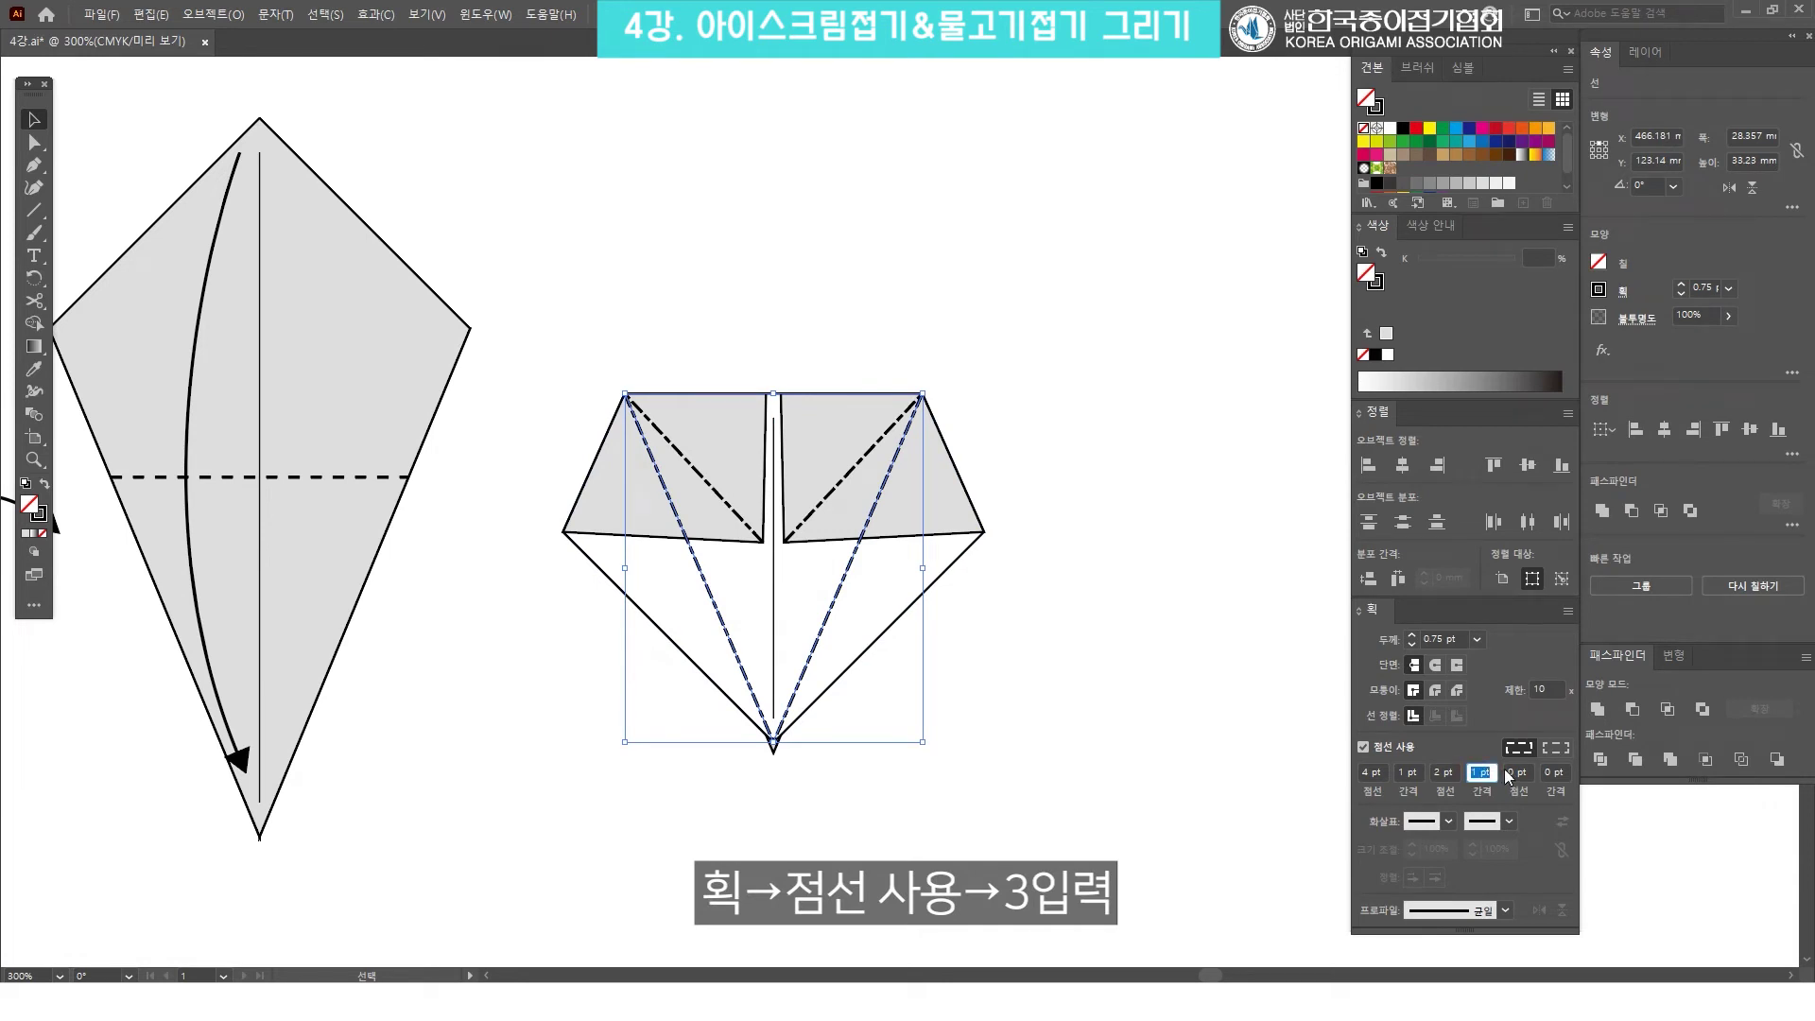
{"action": "left_click", "coordinate": [1445, 773]}
{"action": "key", "text": "BackSpace"}
{"action": "left_click", "coordinate": [1403, 773]}
{"action": "key", "text": "BackSpace"}
{"action": "left_click", "coordinate": [1361, 773]}
{"action": "type", "text": "3"}
{"action": "key", "text": "Return"}
{"action": "left_click", "coordinate": [1117, 571]}
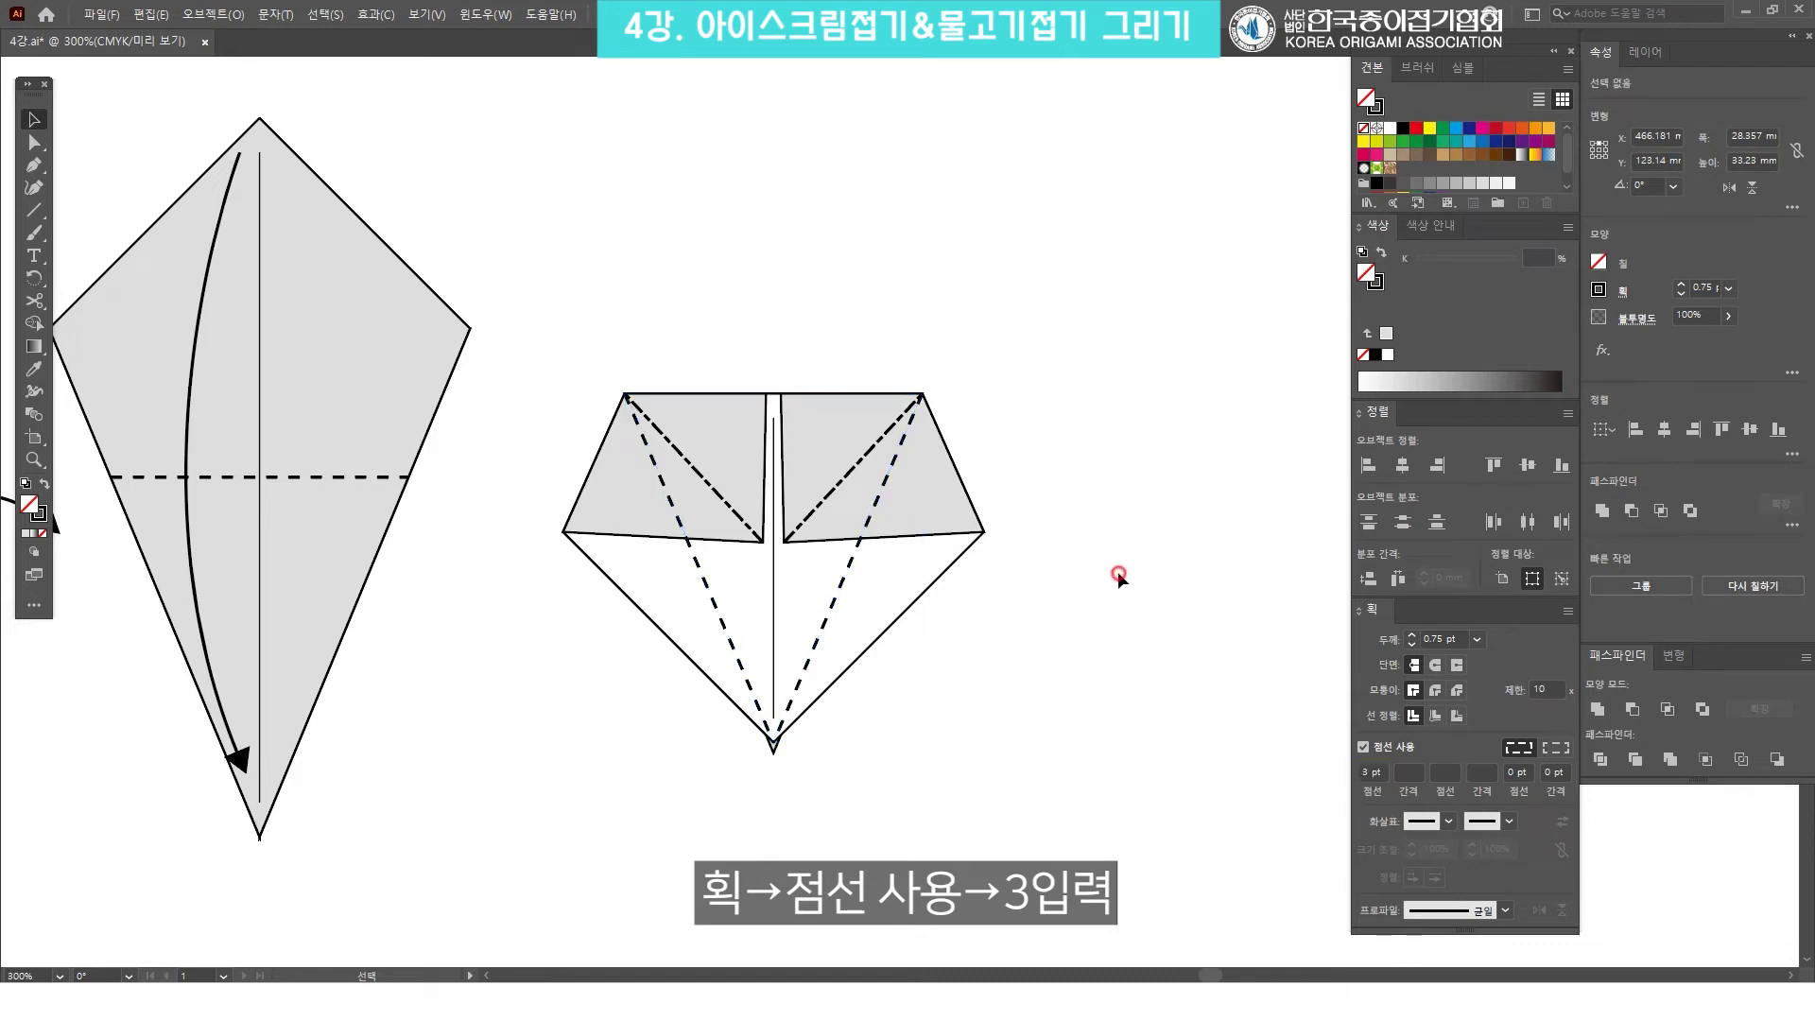
Bring both grey flaps and their diagonal mountain-fold lines to the front, covering the upper part of the long fold lines.
{"action": "key", "text": "z"}
{"action": "left_click", "coordinate": [997, 513], "text": "alt"}
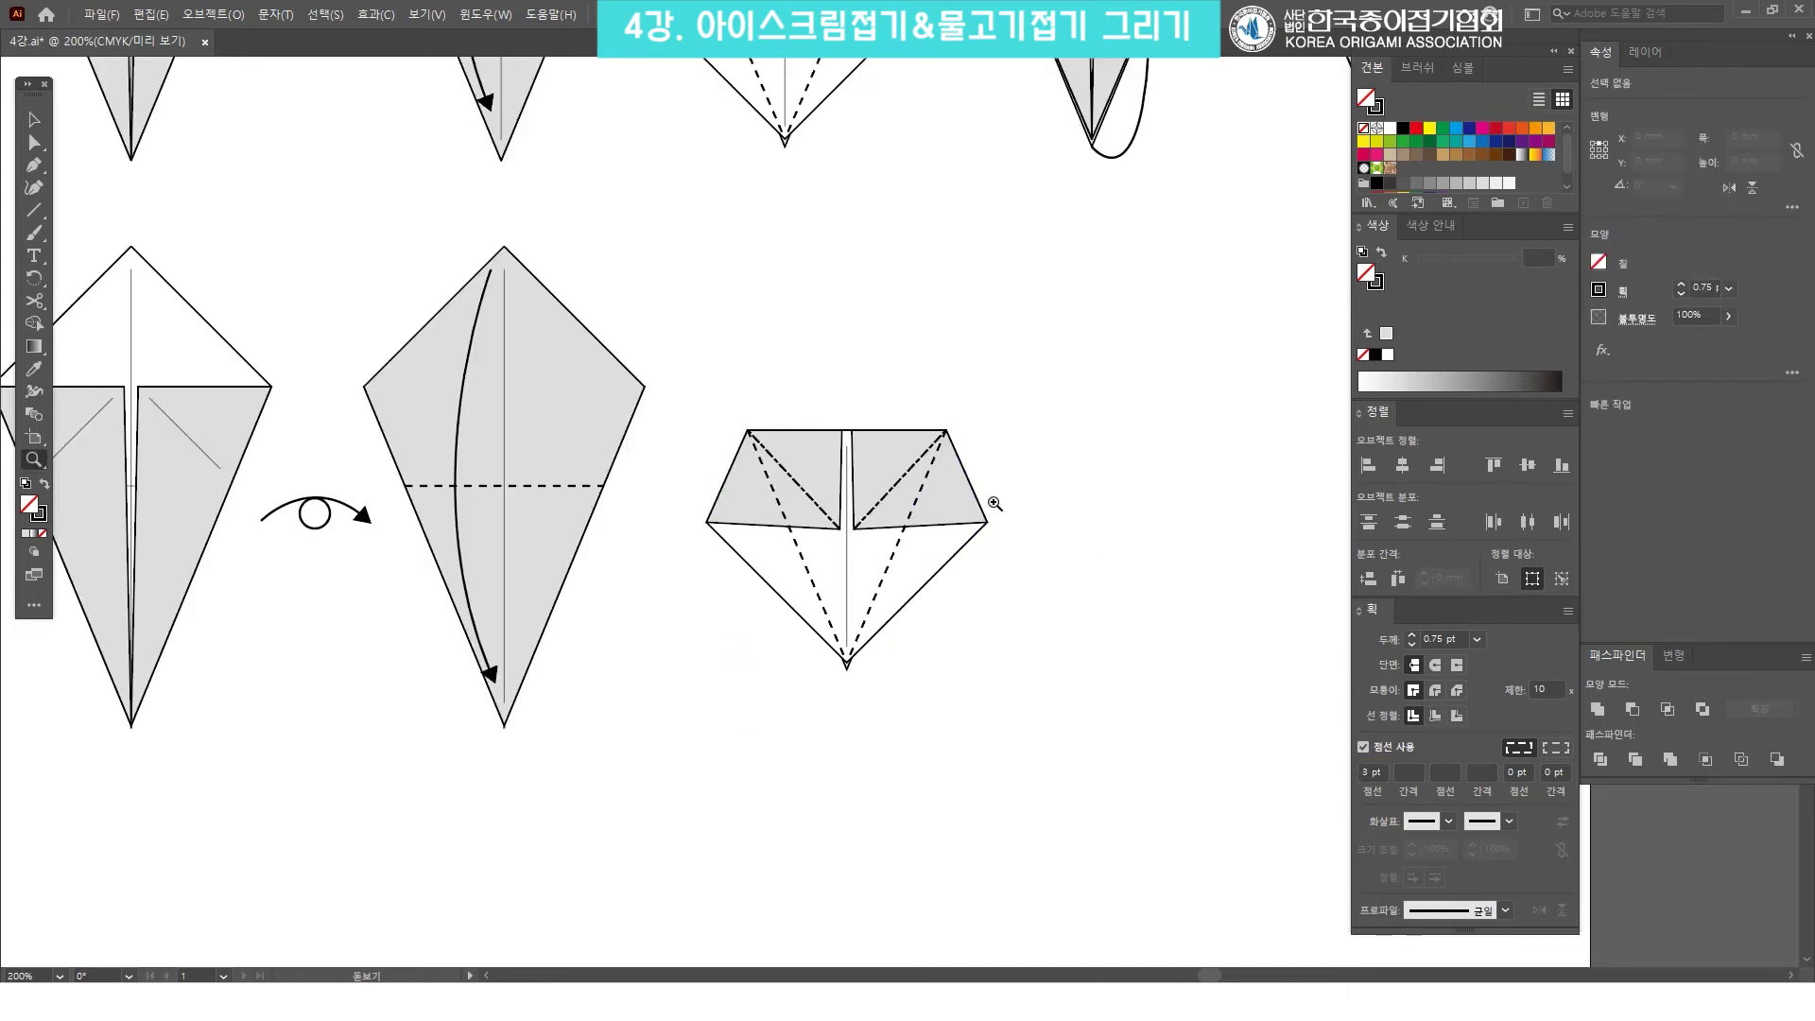
{"action": "key", "text": "v"}
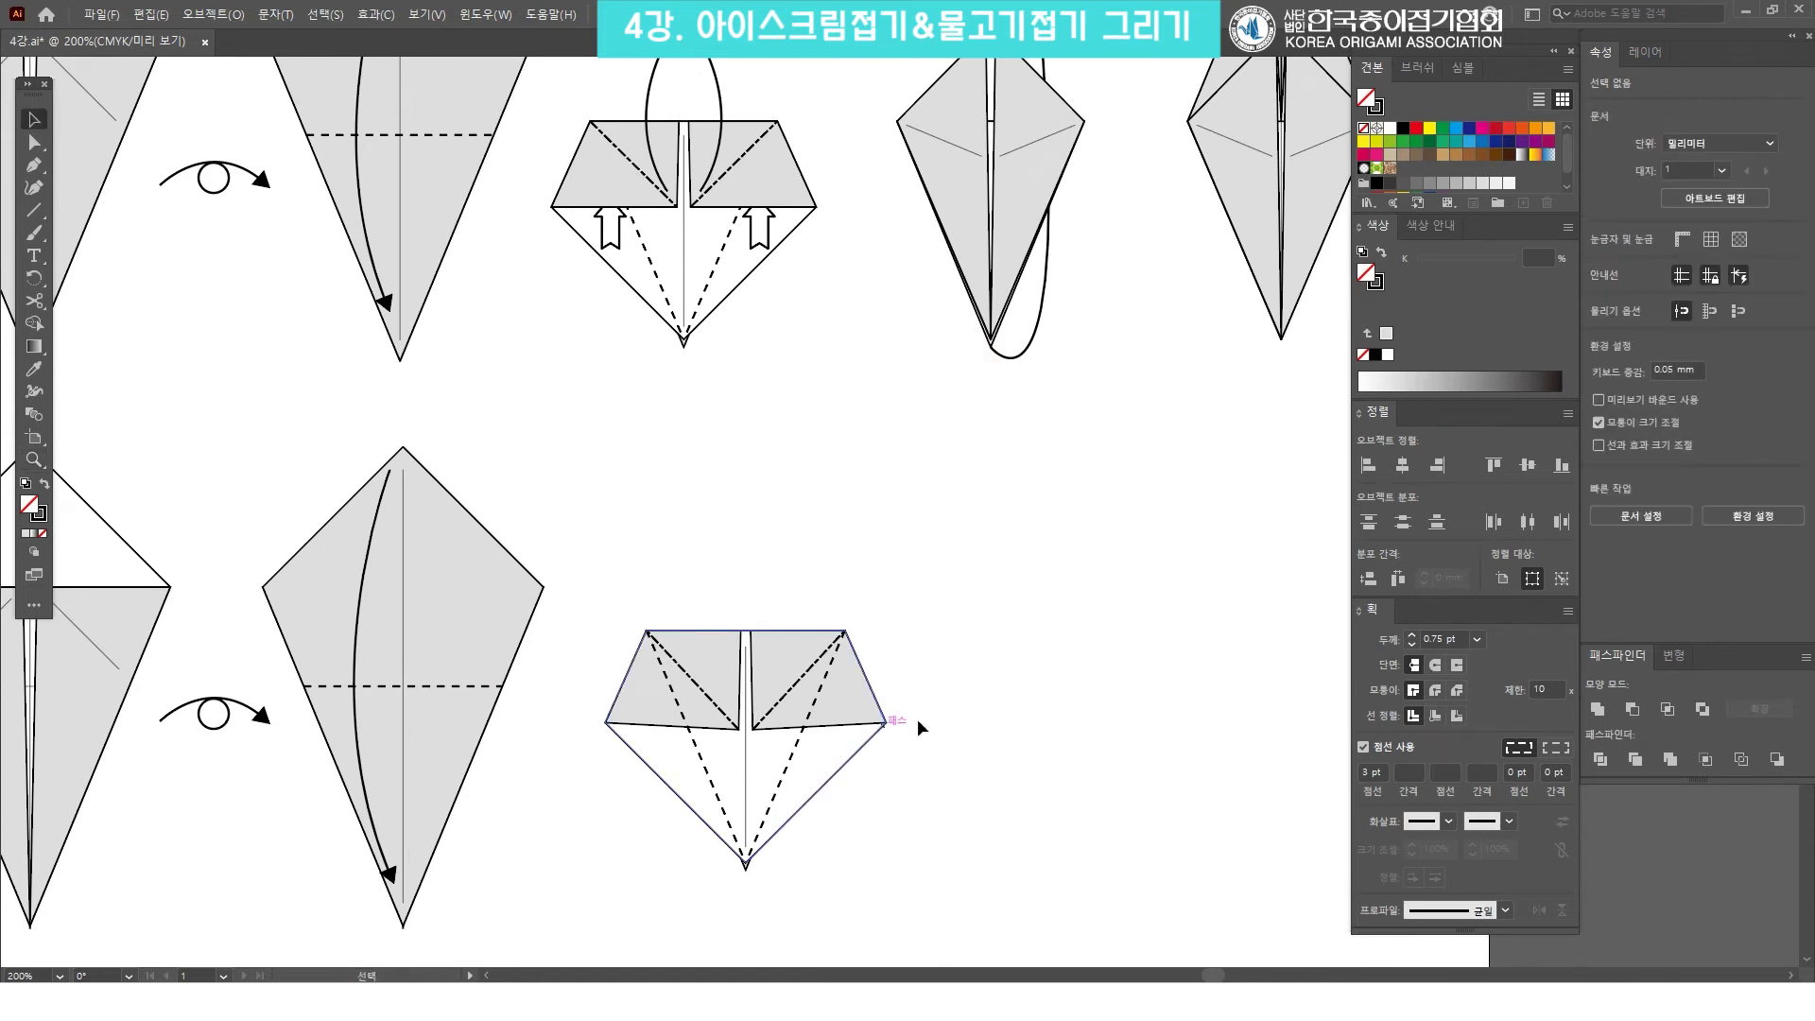
{"action": "left_click_drag", "start_coordinate": [728, 168], "coordinate": [736, 199]}
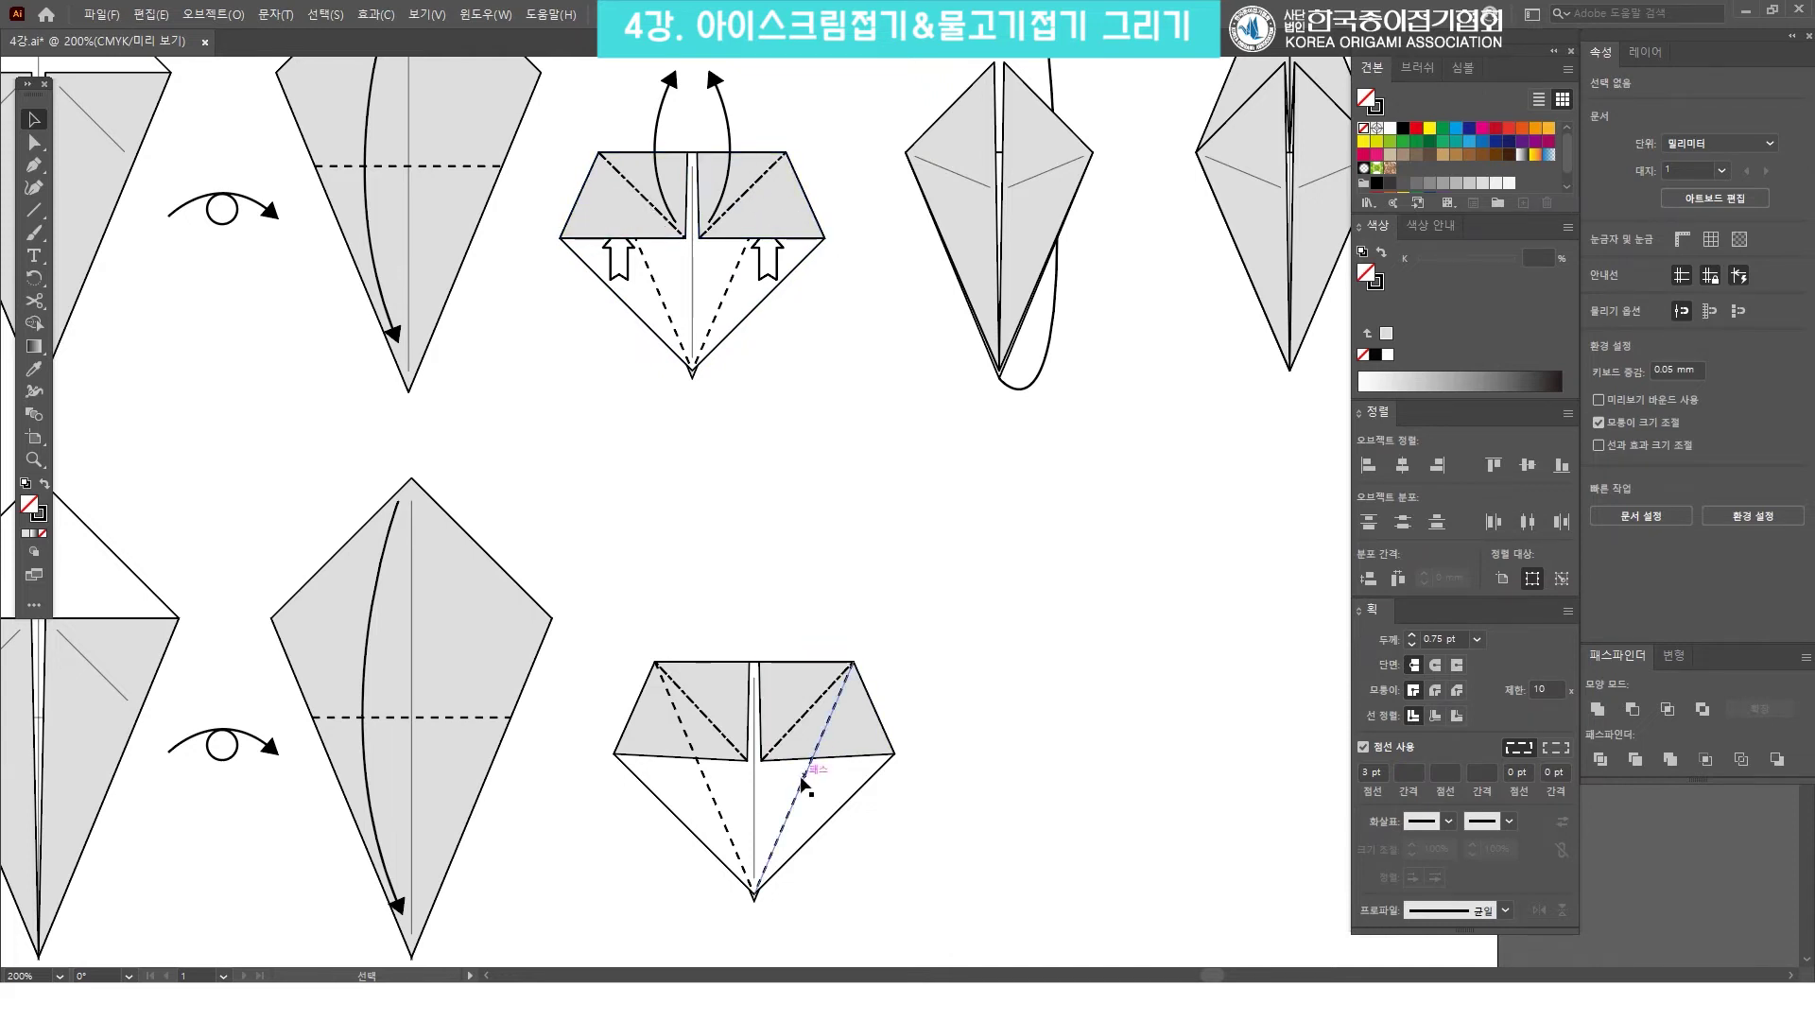
{"action": "left_click", "coordinate": [799, 744]}
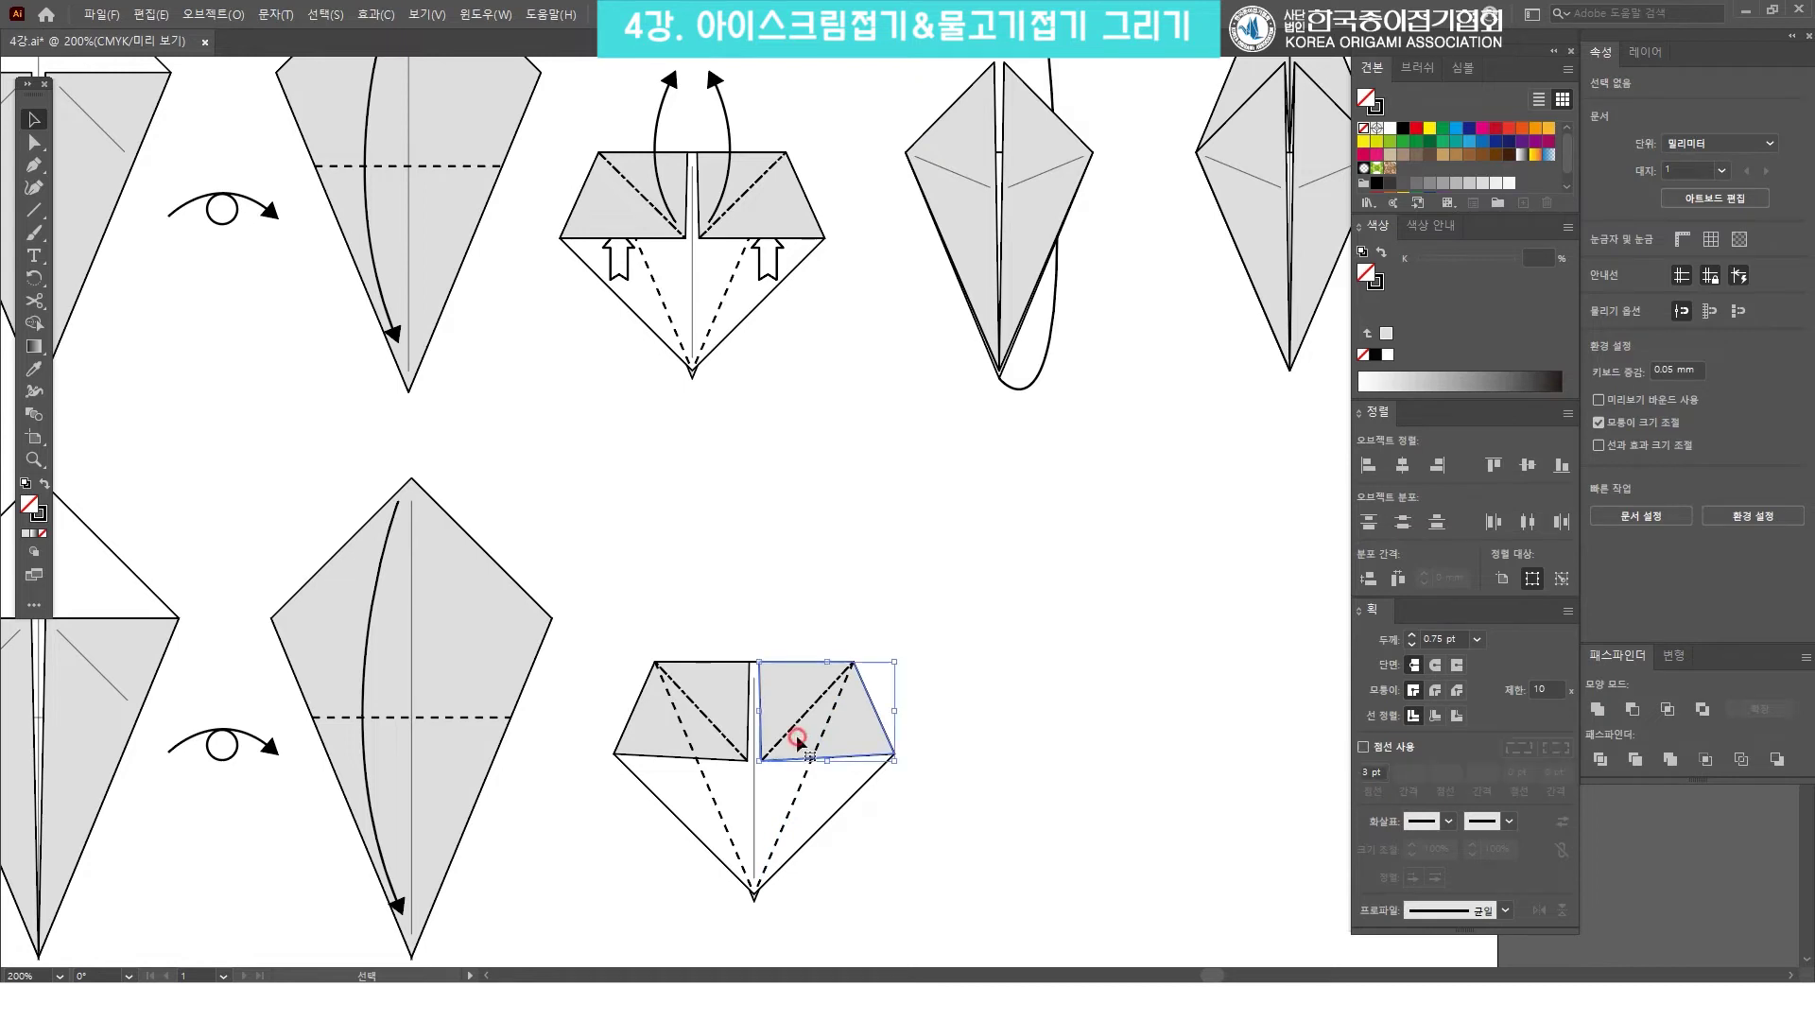
{"action": "left_click", "coordinate": [796, 724], "text": "shift"}
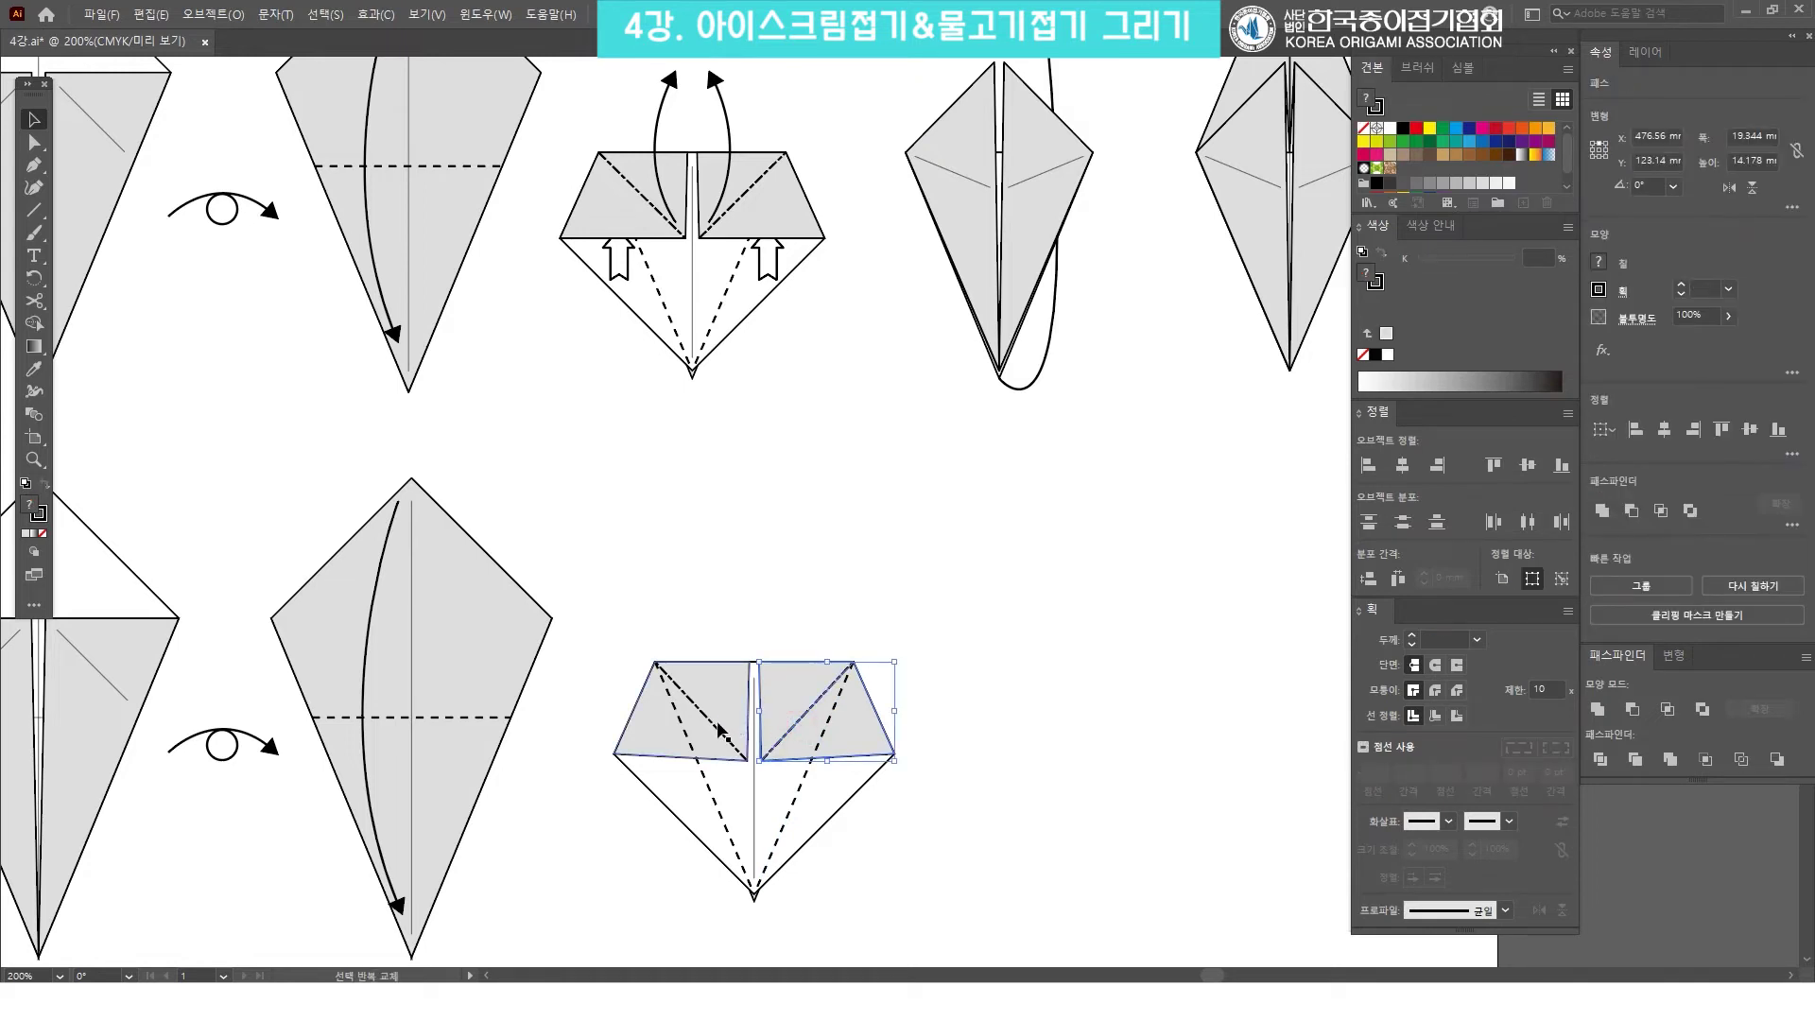
{"action": "left_click_drag", "start_coordinate": [718, 683], "coordinate": [774, 565]}
{"action": "key", "text": "ctrl+z"}
{"action": "right_click", "coordinate": [938, 652]}
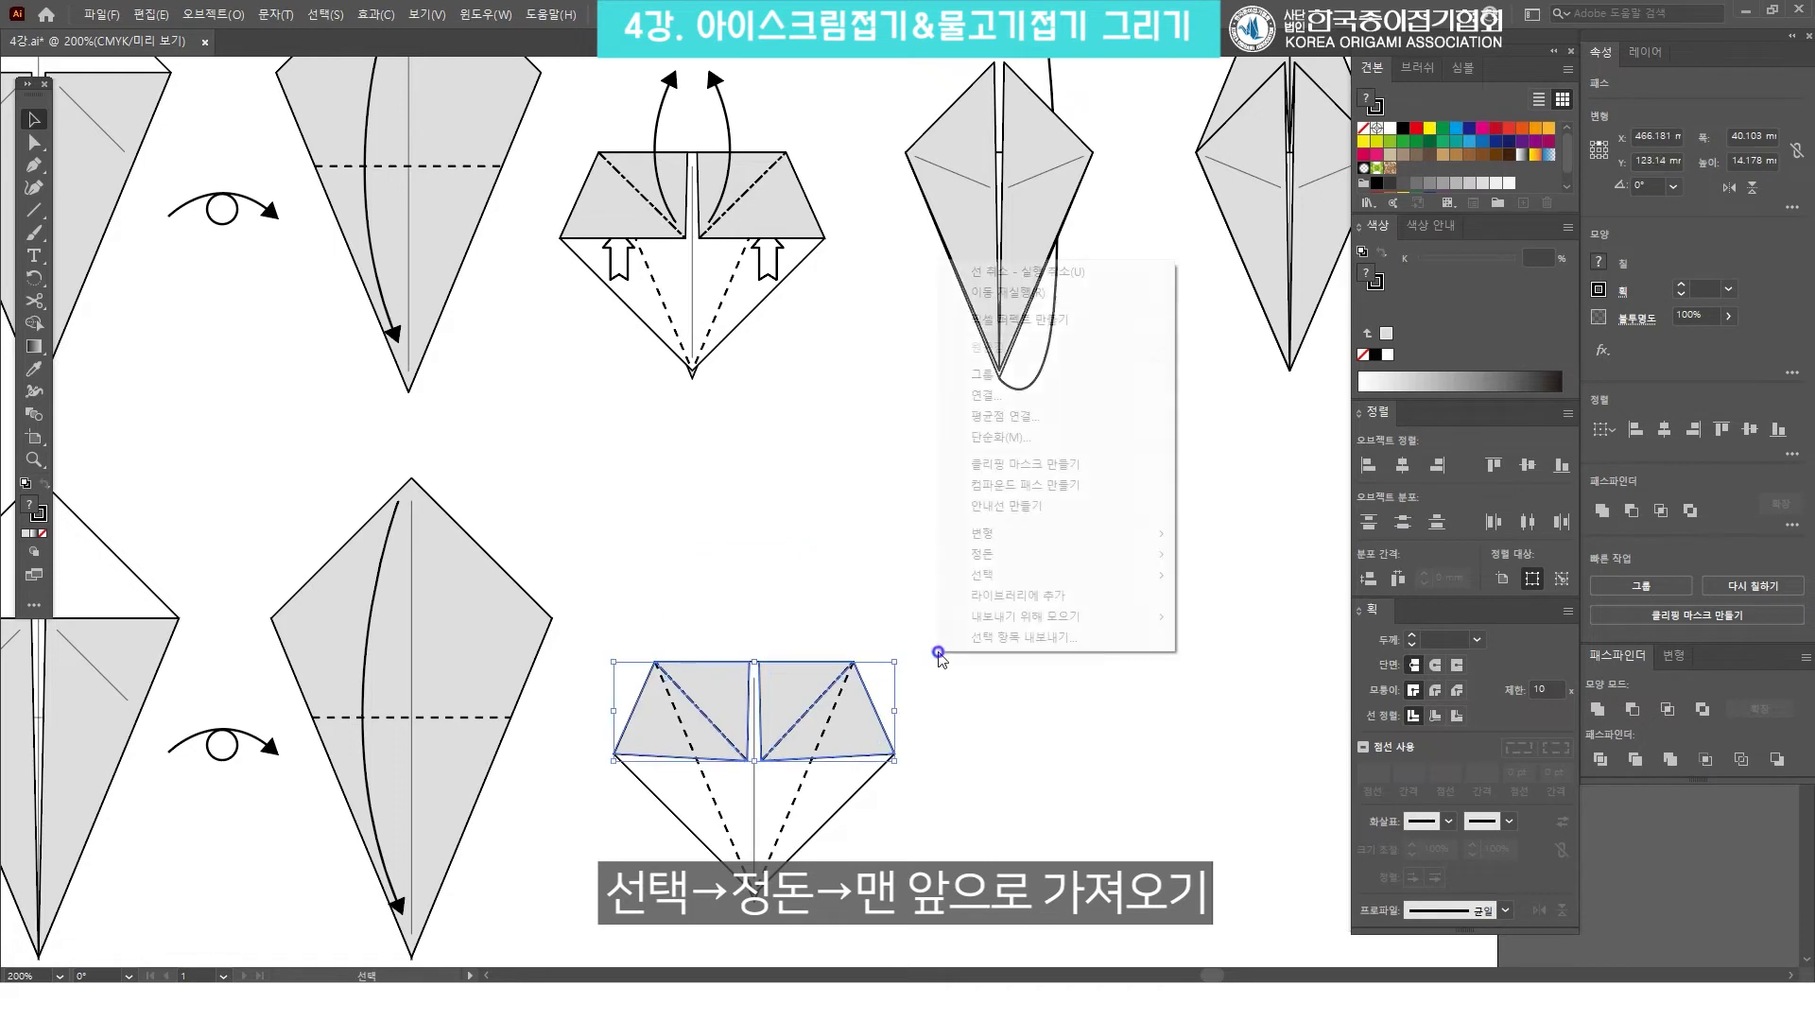
{"action": "mouse_move", "coordinate": [1034, 553]}
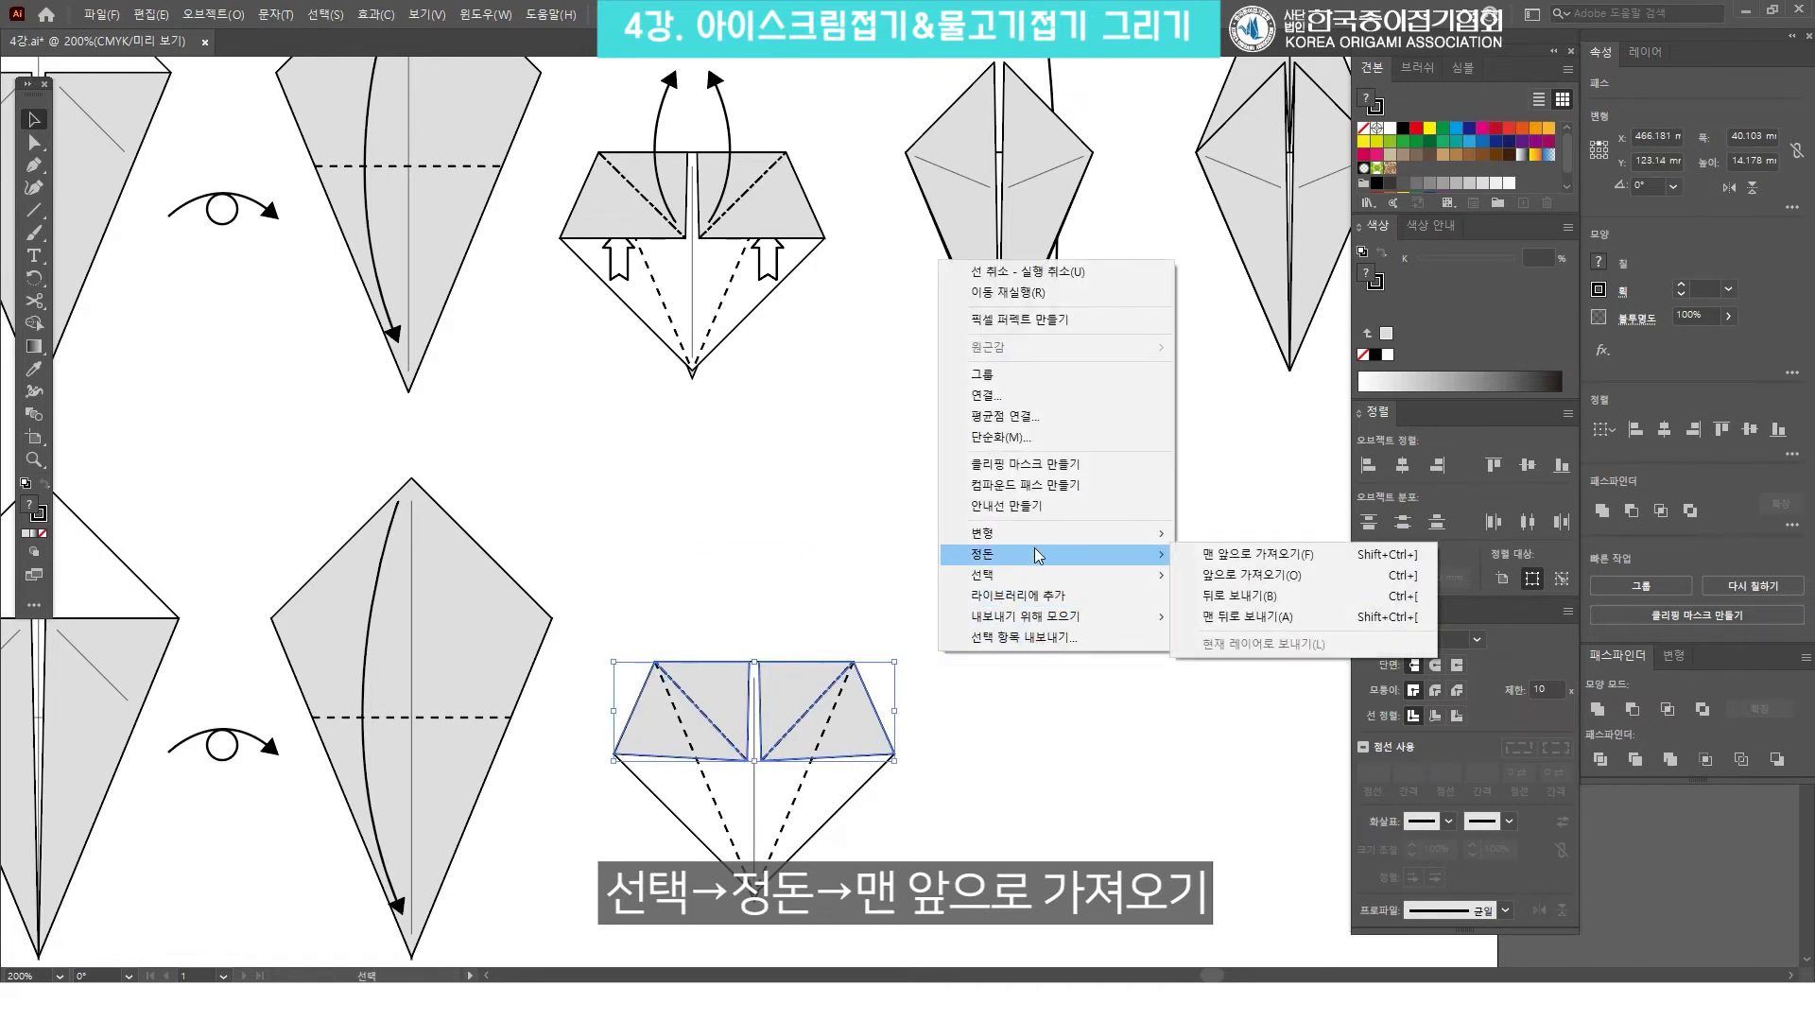
{"action": "left_click", "coordinate": [1234, 553]}
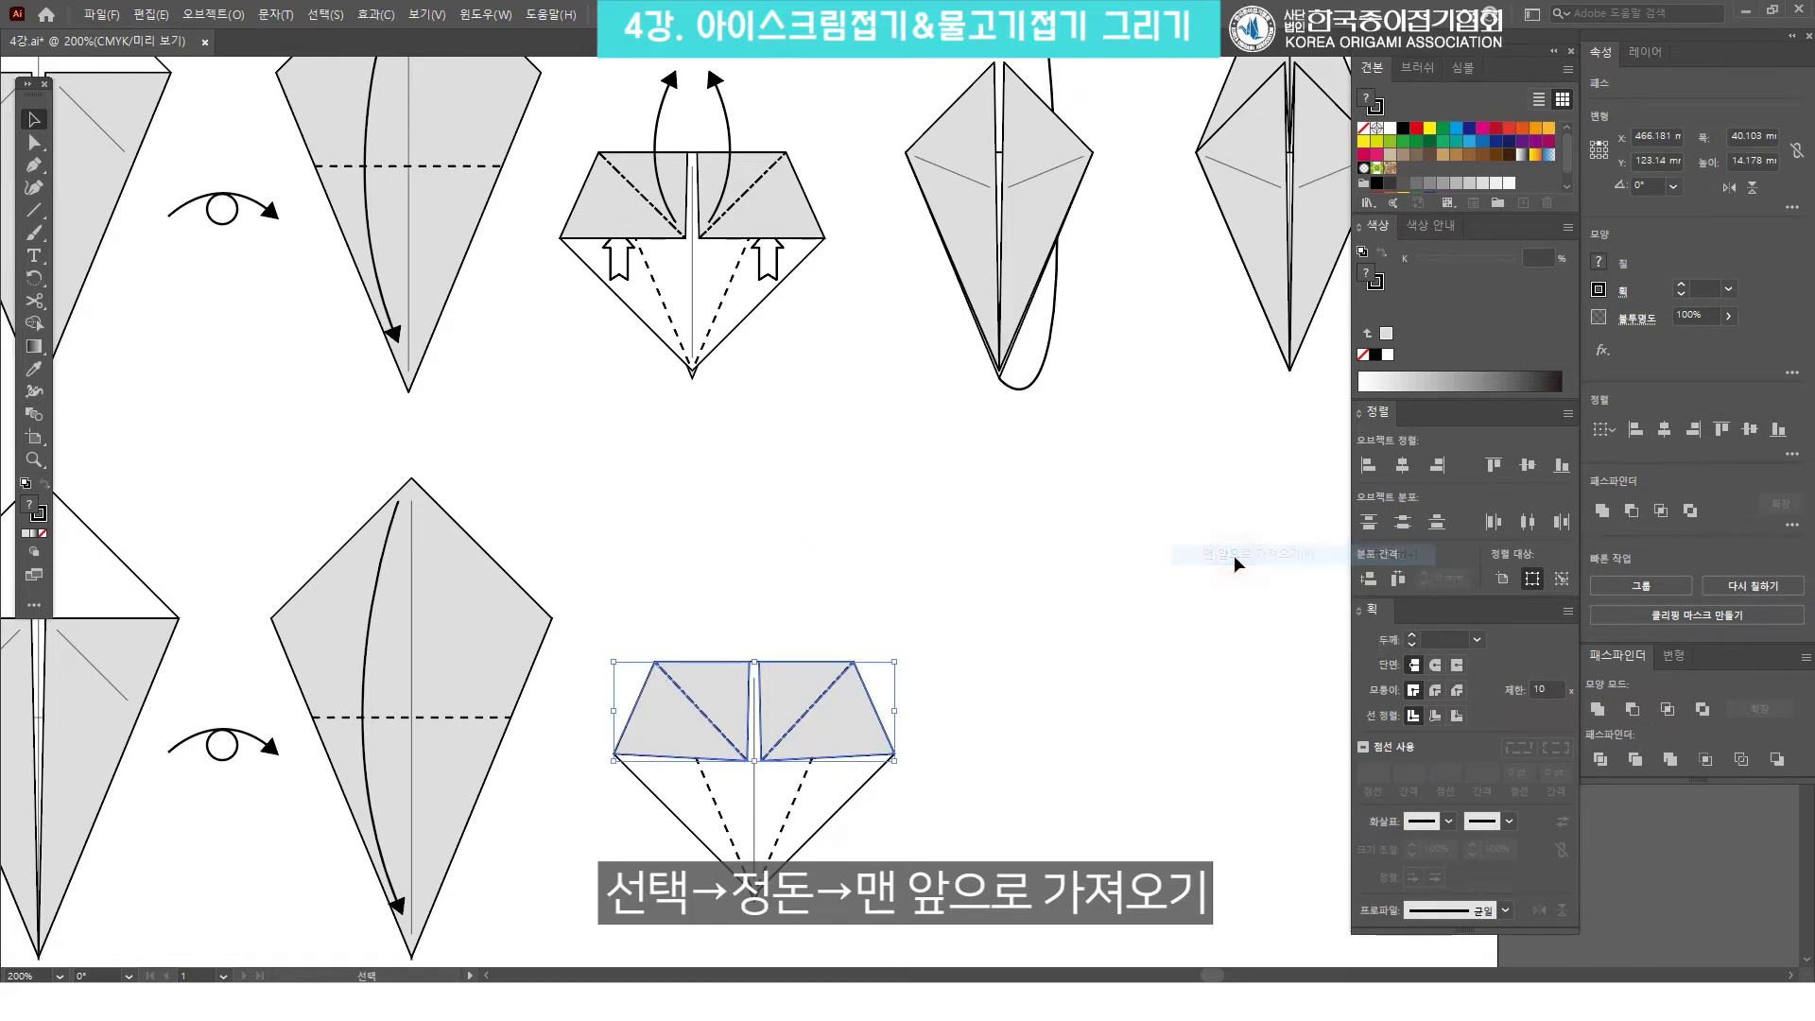
{"action": "left_click", "coordinate": [1086, 625]}
{"action": "left_click_drag", "start_coordinate": [863, 653], "coordinate": [876, 588]}
{"action": "left_click_drag", "start_coordinate": [953, 856], "coordinate": [618, 534]}
{"action": "left_click", "coordinate": [879, 733]}
{"action": "left_click_drag", "start_coordinate": [938, 874], "coordinate": [616, 511]}
{"action": "left_click", "coordinate": [955, 435]}
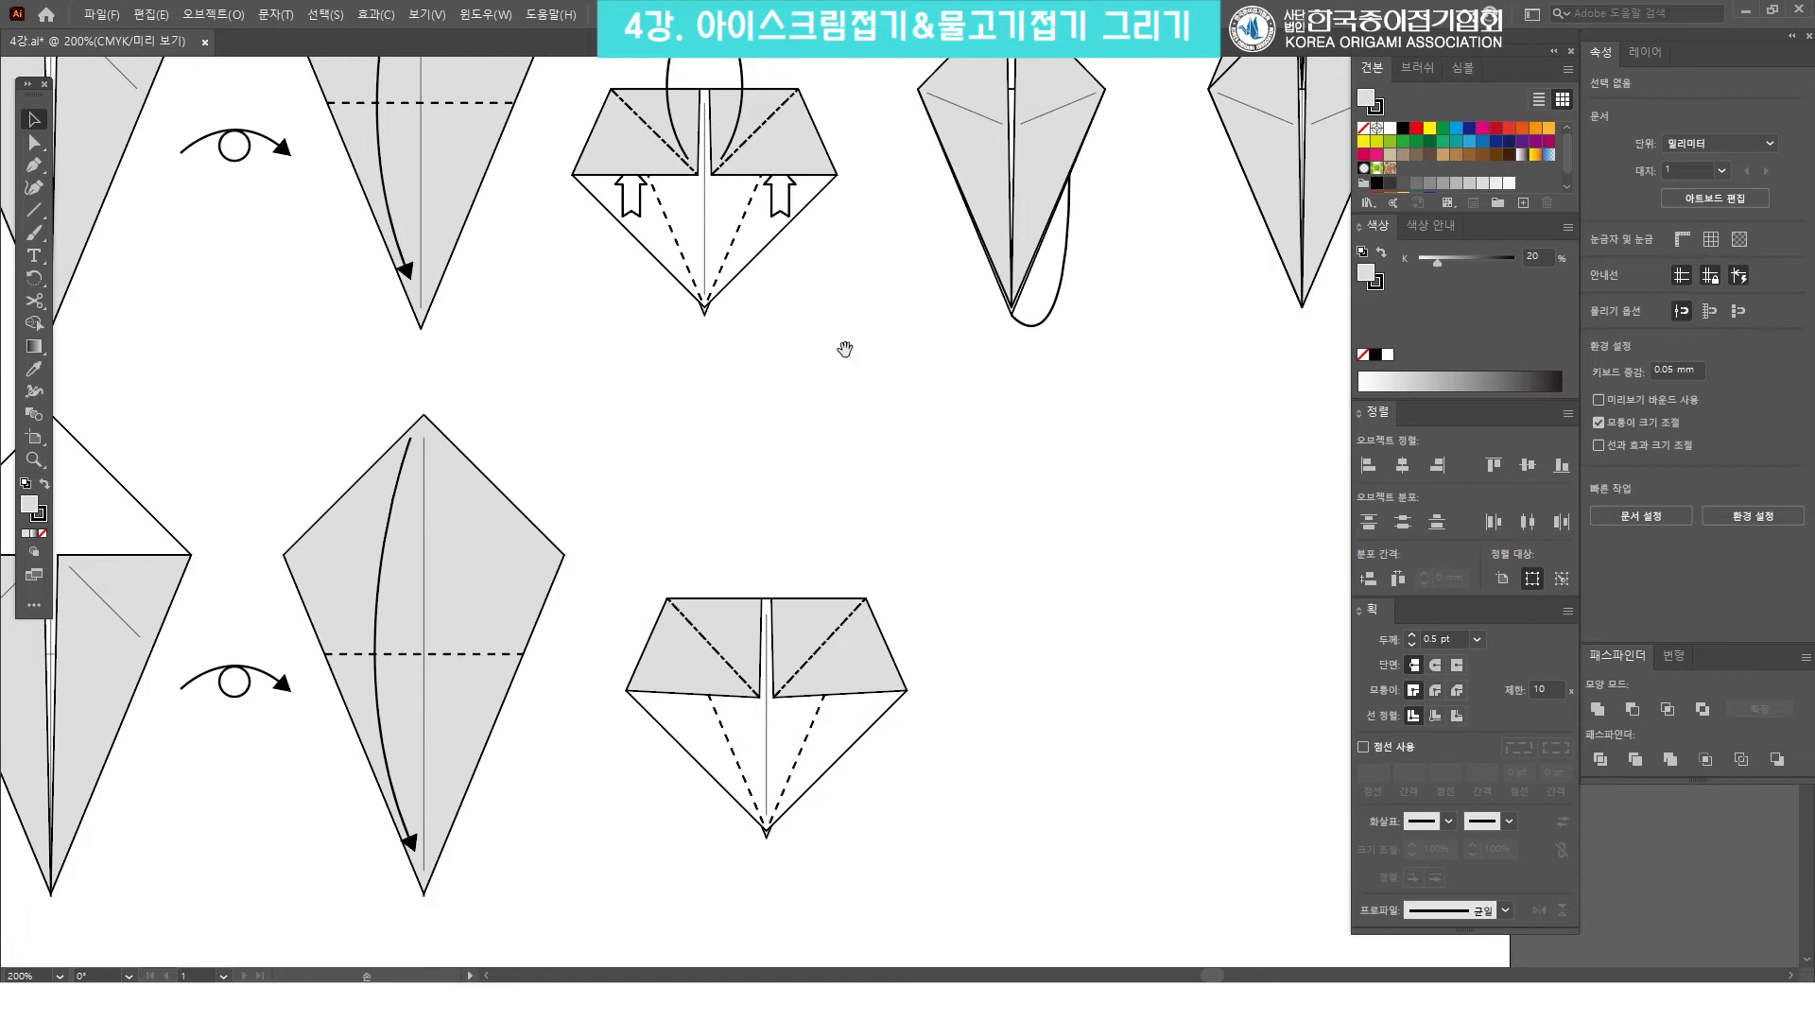
{"action": "left_click_drag", "start_coordinate": [844, 349], "coordinate": [863, 415]}
{"action": "scroll", "coordinate": [884, 360], "scroll_direction": "up", "scroll_amount": 1}
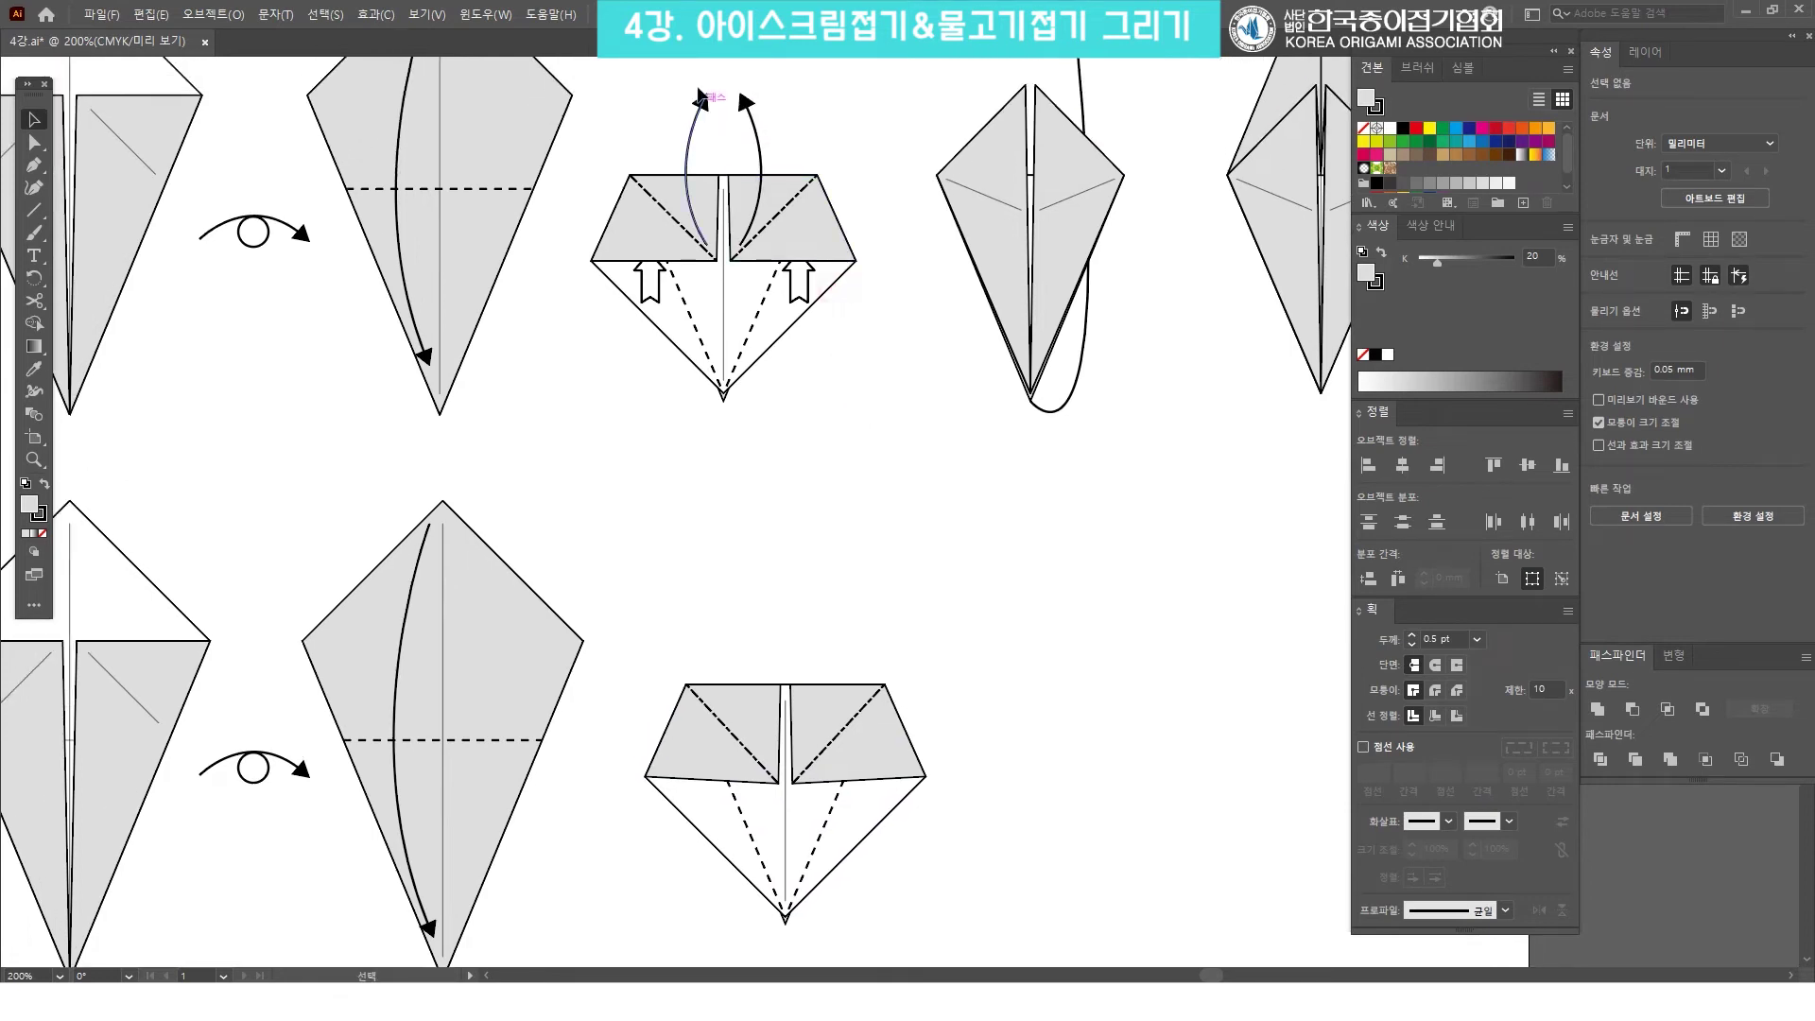
{"action": "left_click", "coordinate": [798, 220]}
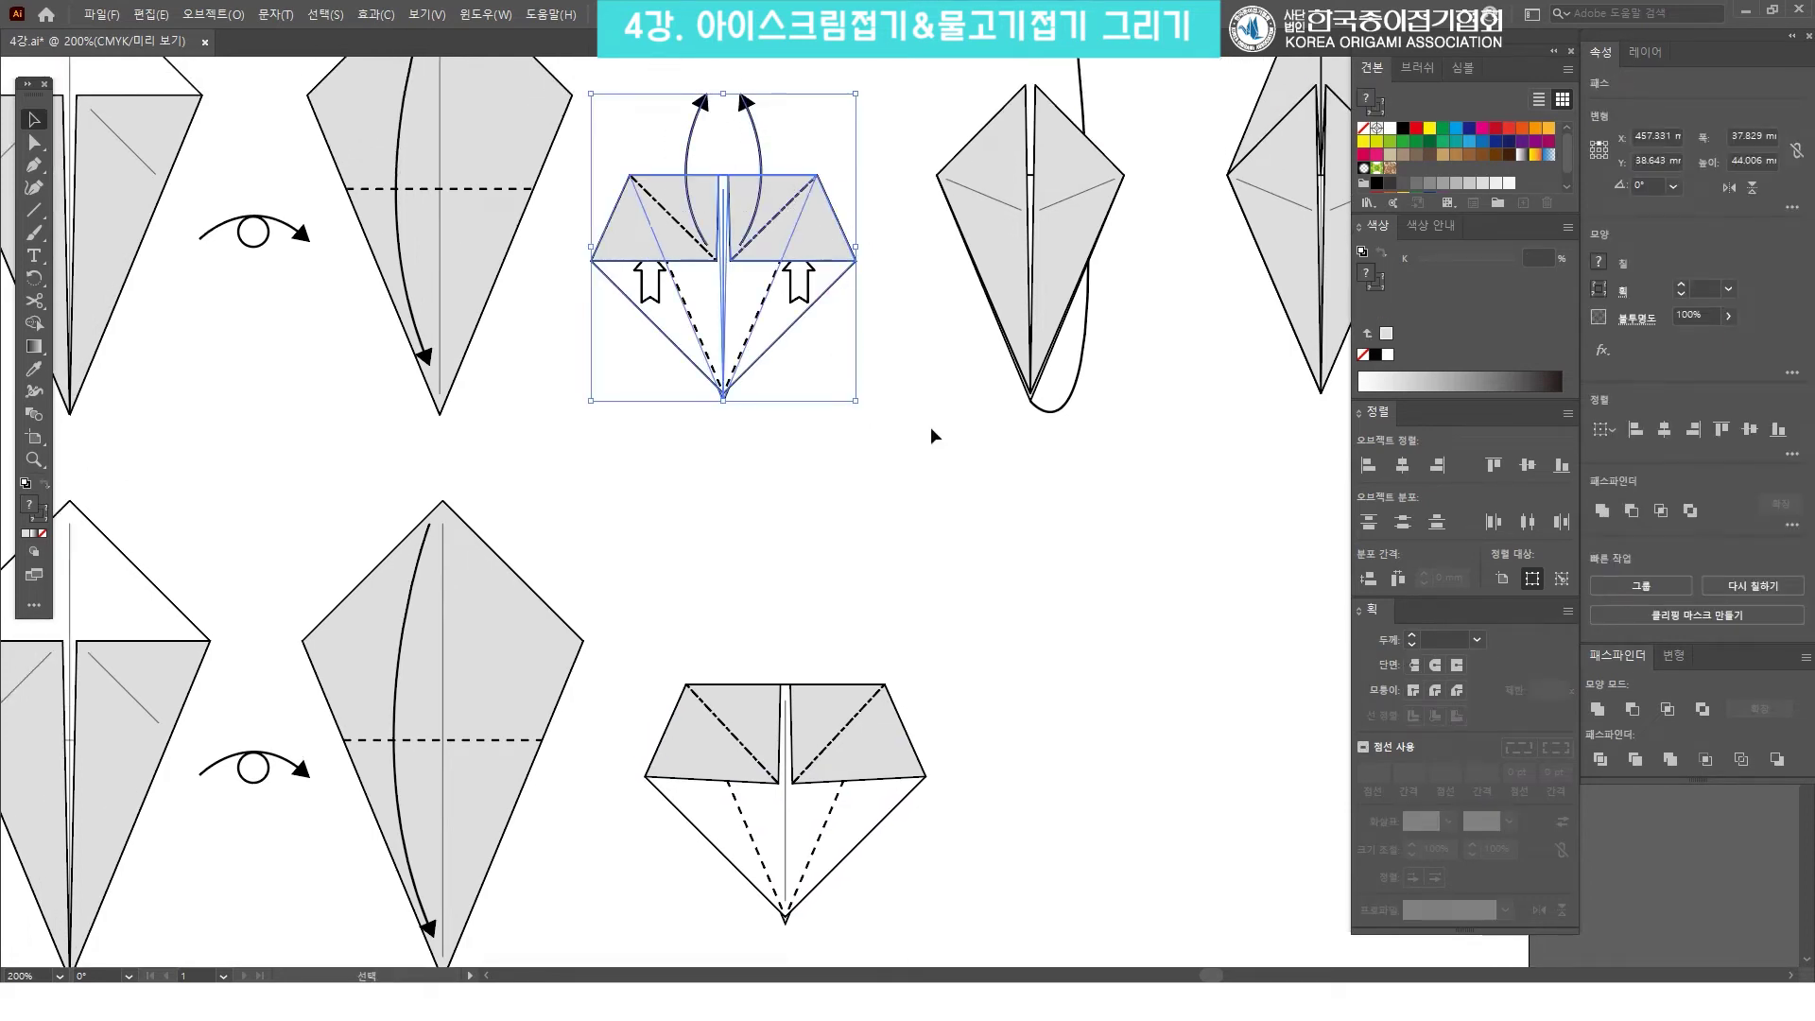
{"action": "left_click_drag", "start_coordinate": [936, 506], "coordinate": [916, 437]}
{"action": "left_click", "coordinate": [1012, 401]}
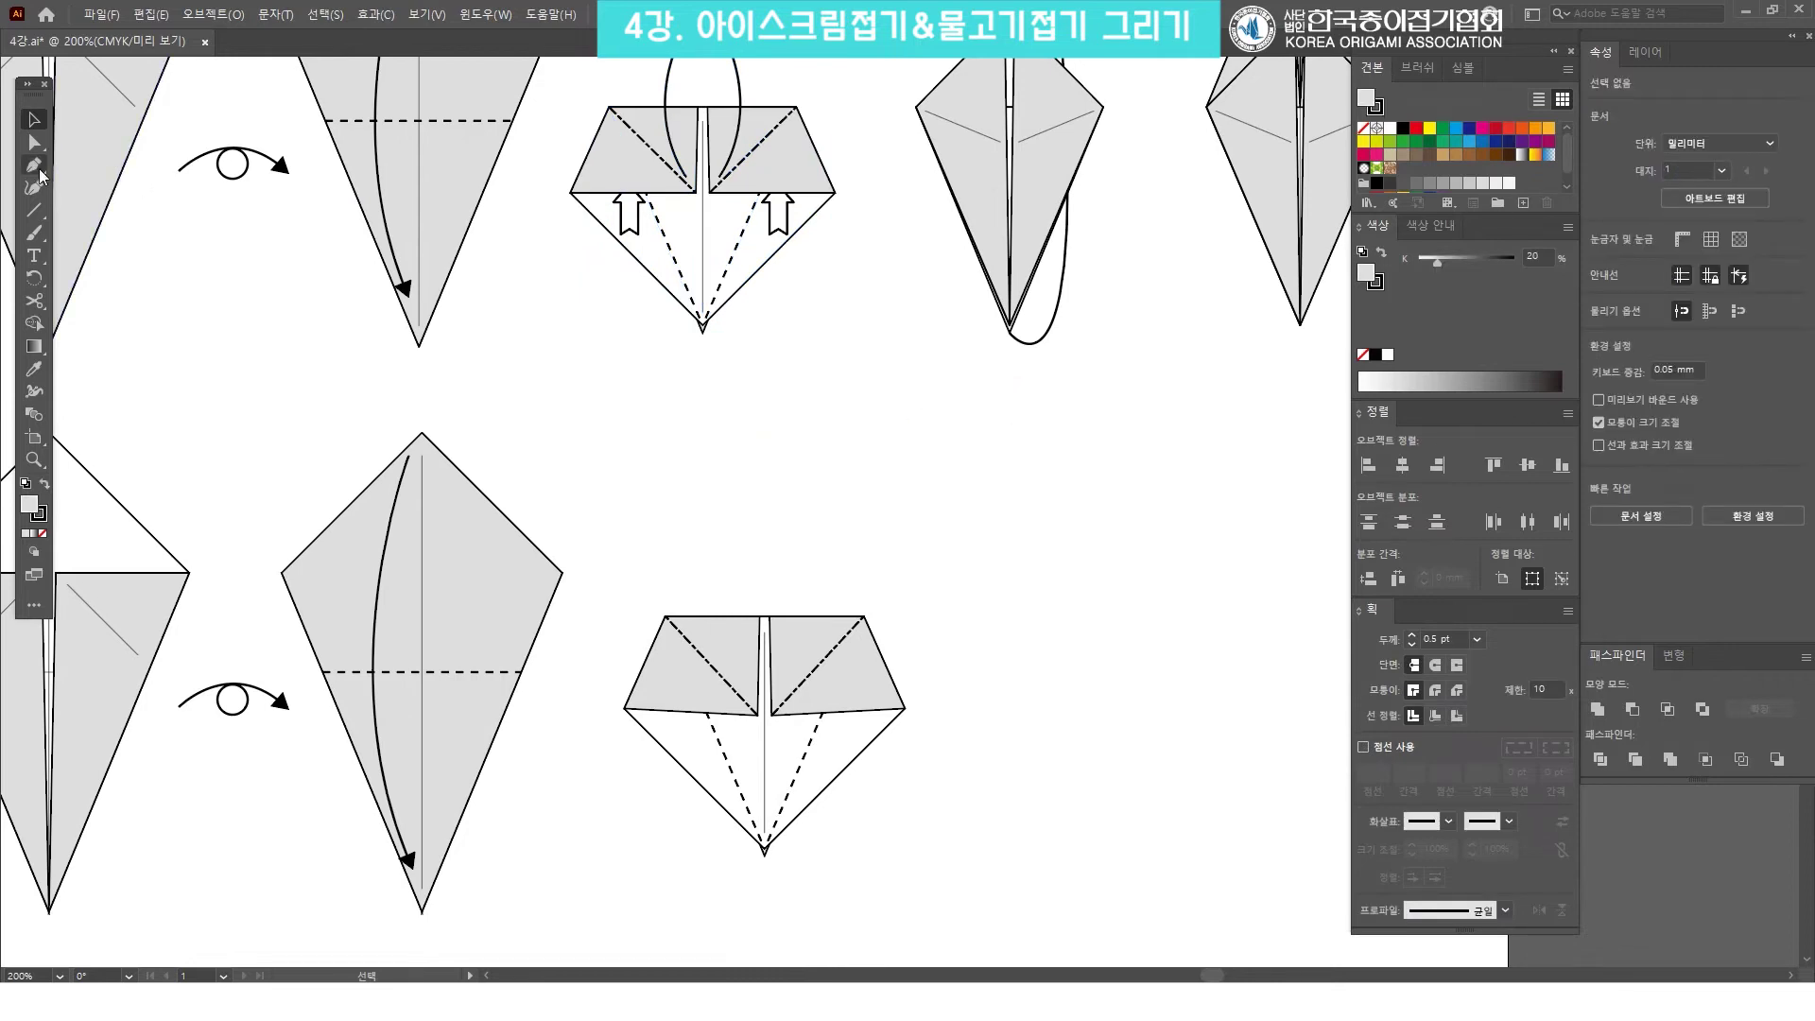
Draw a curved path about 26 mm high and 3.5 mm wide rising from the left flap's lower inner corner to above the figure.
{"action": "left_click", "coordinate": [34, 165]}
{"action": "left_click", "coordinate": [750, 697]}
{"action": "mouse_move", "coordinate": [750, 513]}
{"action": "left_mouse_down"}
{"action": "mouse_move", "coordinate": [811, 405]}
{"action": "mouse_move", "coordinate": [799, 434]}
{"action": "left_mouse_up"}
{"action": "key", "text": "ctrl"}
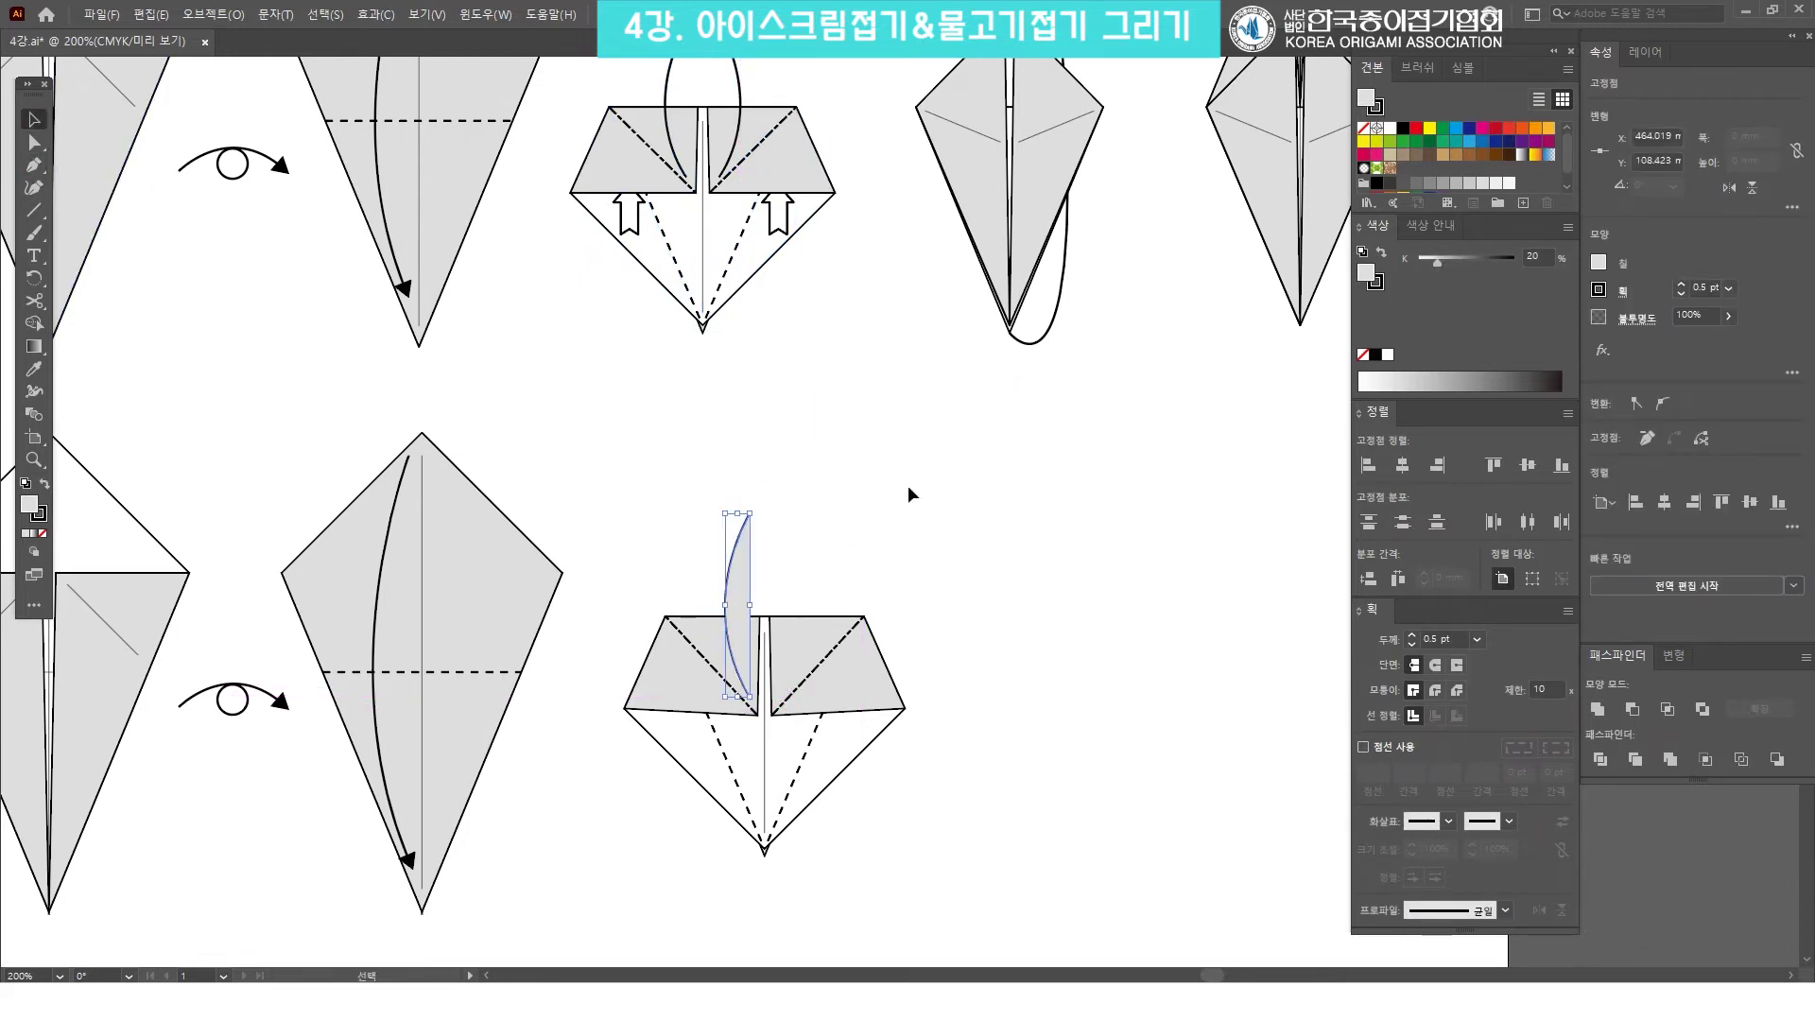
Style the curve as a fold arrow with no fill, a 0.75 pt stroke and a solid triangular arrowhead at its upper end.
{"action": "left_click", "coordinate": [1363, 128]}
{"action": "left_click", "coordinate": [1476, 639]}
{"action": "left_click", "coordinate": [1511, 238]}
{"action": "left_click", "coordinate": [1447, 821]}
{"action": "left_click", "coordinate": [1484, 774]}
Reflect a copy of the curved arrow across the vertical axis and place it symmetrically over the right flap.
{"action": "left_click", "coordinate": [740, 544]}
{"action": "right_click", "coordinate": [739, 541]}
{"action": "mouse_move", "coordinate": [851, 863]}
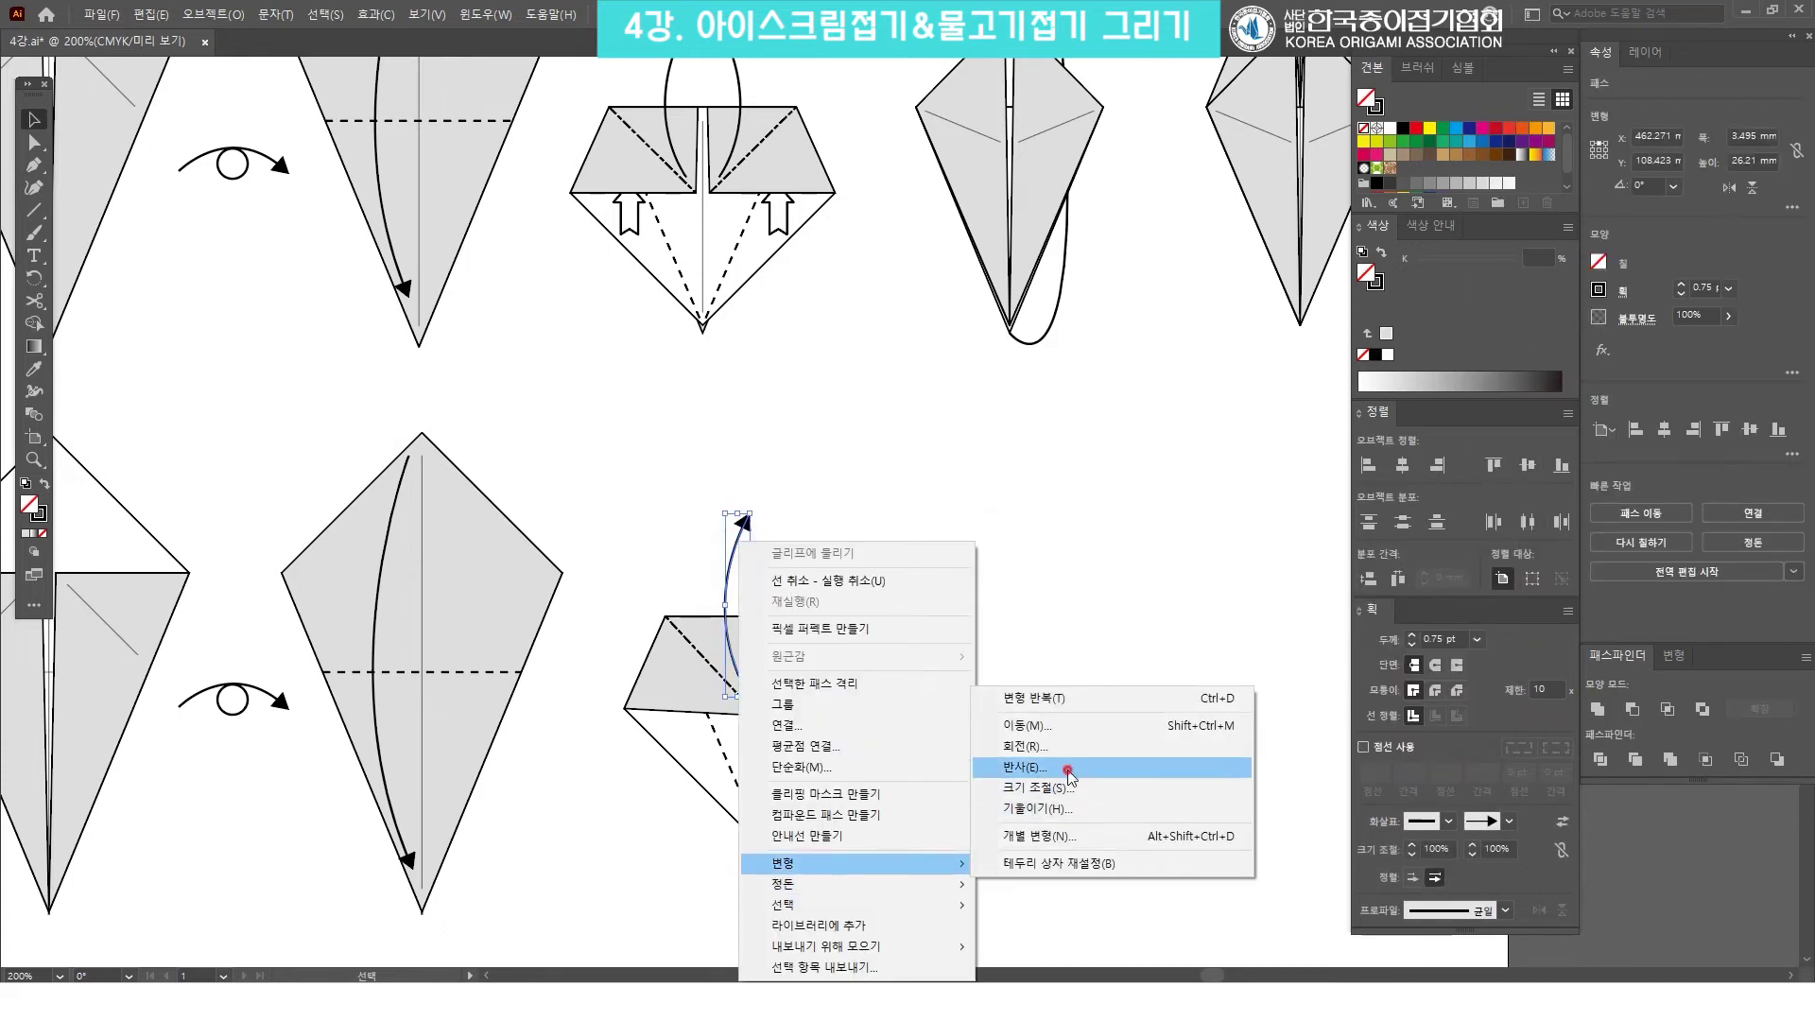
{"action": "left_click", "coordinate": [1039, 766]}
{"action": "left_click", "coordinate": [995, 424]}
{"action": "left_click", "coordinate": [992, 611]}
{"action": "left_click_drag", "start_coordinate": [763, 598], "coordinate": [806, 598]}
{"action": "scroll", "coordinate": [977, 482], "scroll_direction": "up", "scroll_amount": 1}
{"action": "left_click_drag", "start_coordinate": [911, 851], "coordinate": [599, 535]}
{"action": "left_click_drag", "start_coordinate": [699, 665], "coordinate": [671, 669]}
{"action": "left_click", "coordinate": [1033, 636]}
{"action": "left_click_drag", "start_coordinate": [770, 615], "coordinate": [848, 715]}
{"action": "left_click_drag", "start_coordinate": [854, 625], "coordinate": [860, 382]}
{"action": "left_click_drag", "start_coordinate": [771, 546], "coordinate": [771, 567]}
{"action": "left_click_drag", "start_coordinate": [771, 568], "coordinate": [753, 760]}
{"action": "left_click_drag", "start_coordinate": [908, 395], "coordinate": [904, 322]}
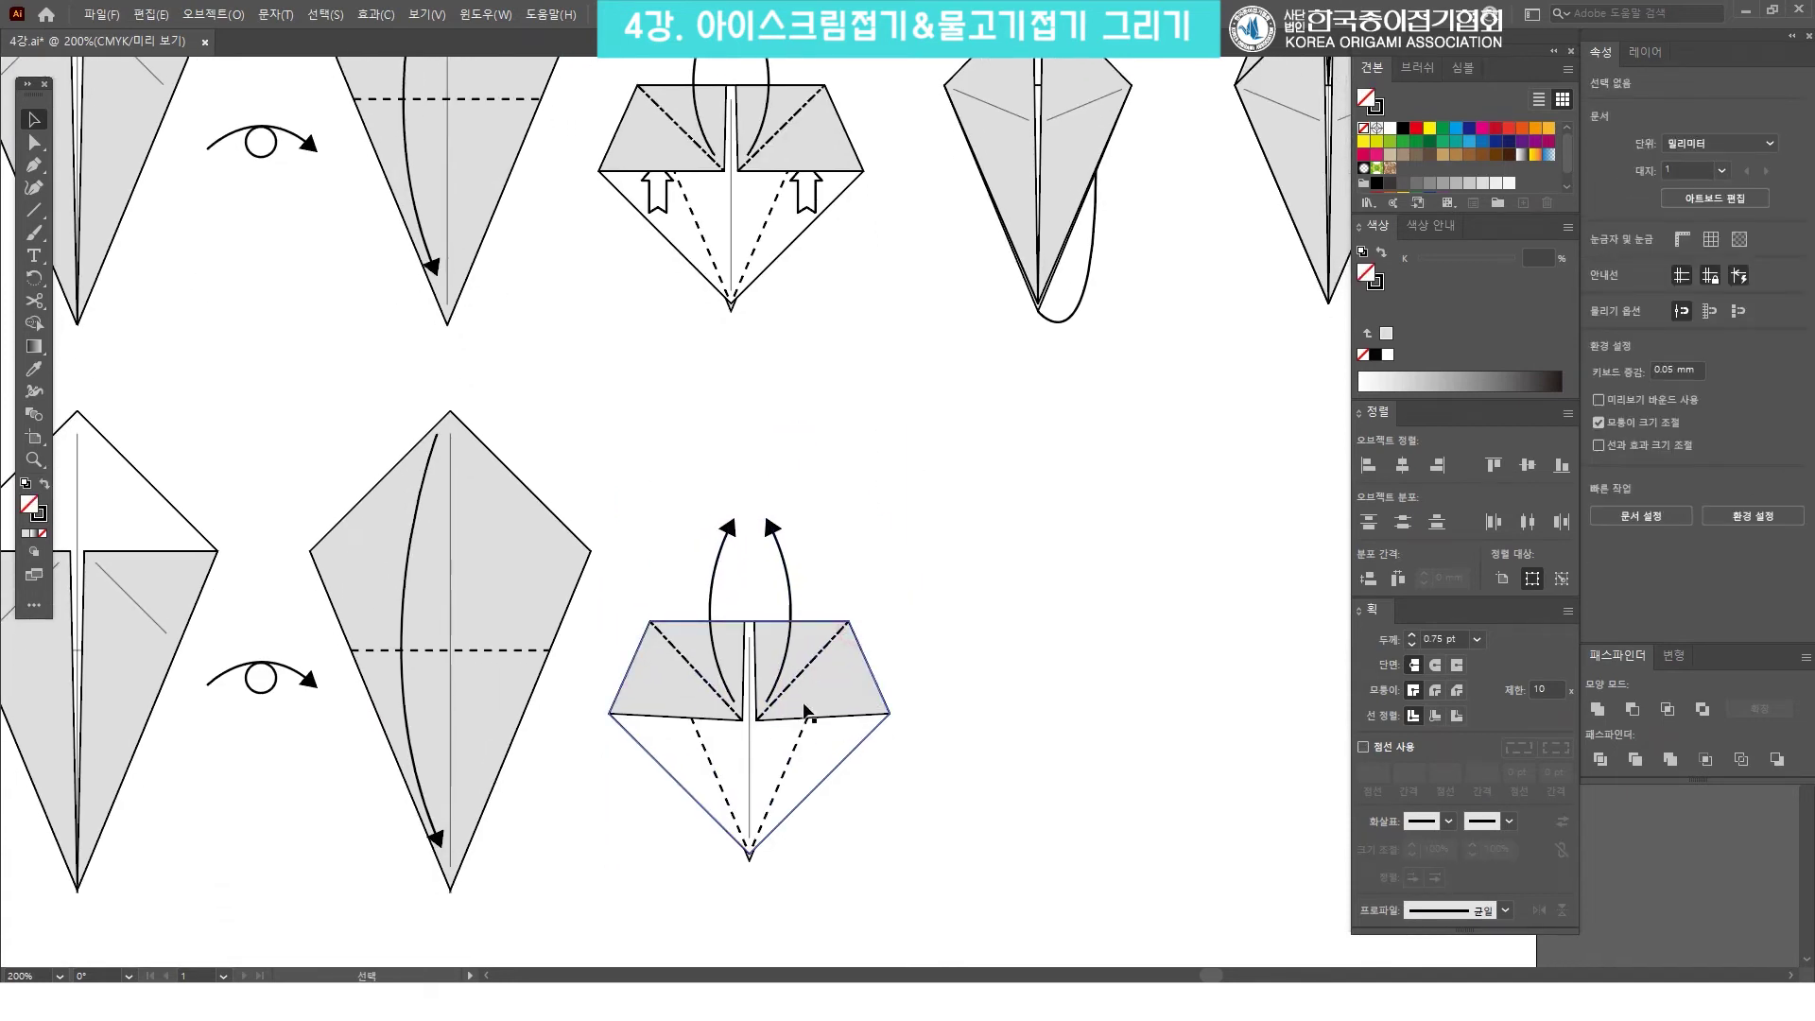
Copy both opening-symbol arrows from the reference figure above onto the new figure, symmetrically along the lower edges of its grey flaps.
{"action": "left_click_drag", "start_coordinate": [805, 561], "coordinate": [806, 648]}
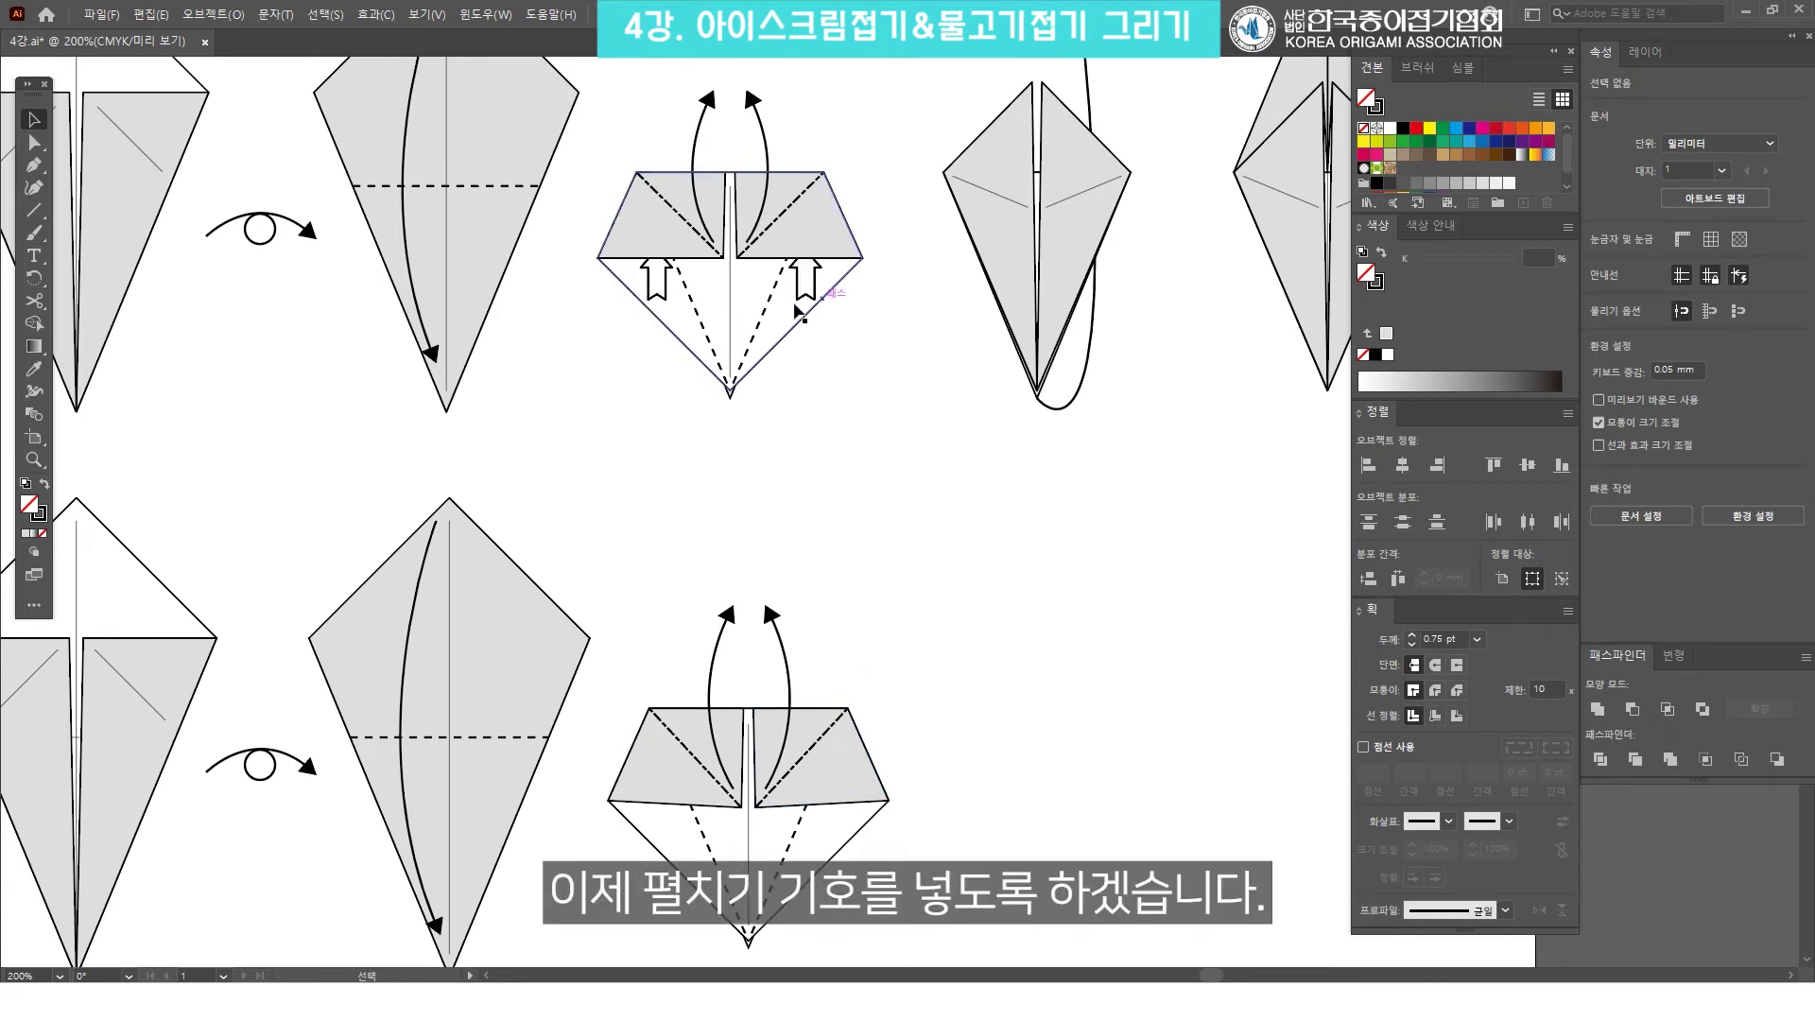
{"action": "left_click", "coordinate": [816, 284]}
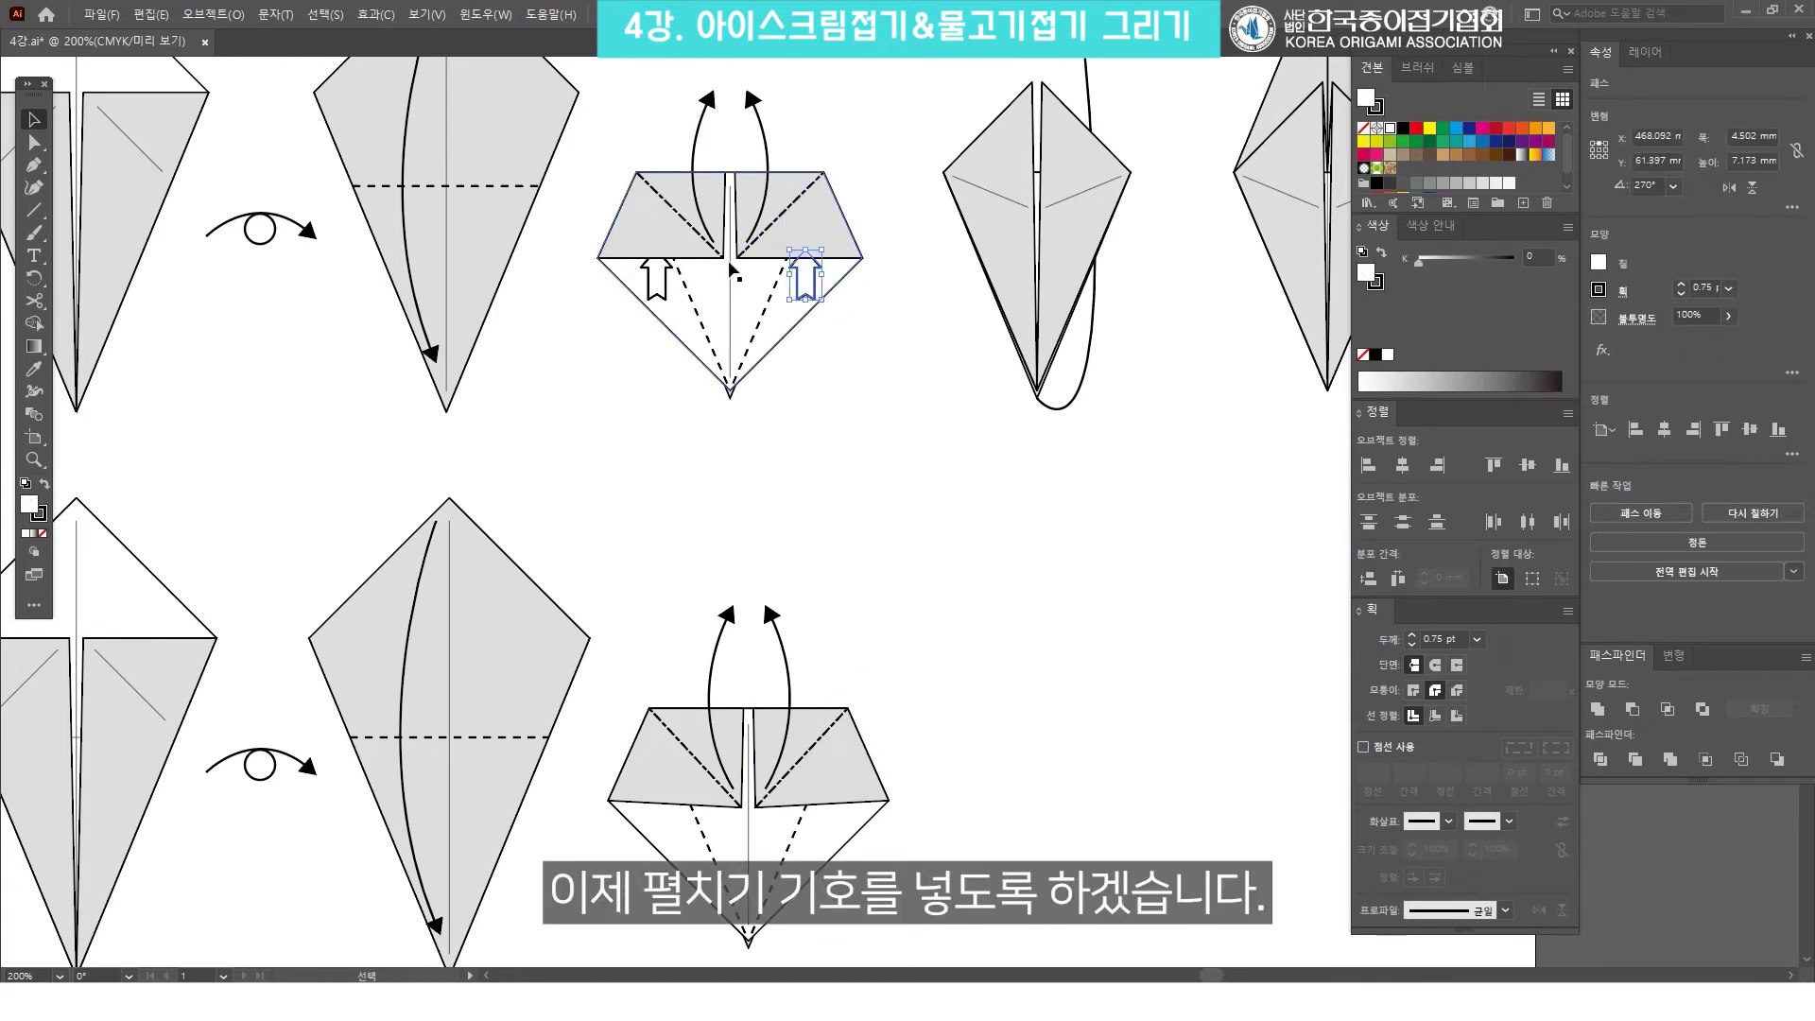
{"action": "left_click", "coordinate": [255, 243]}
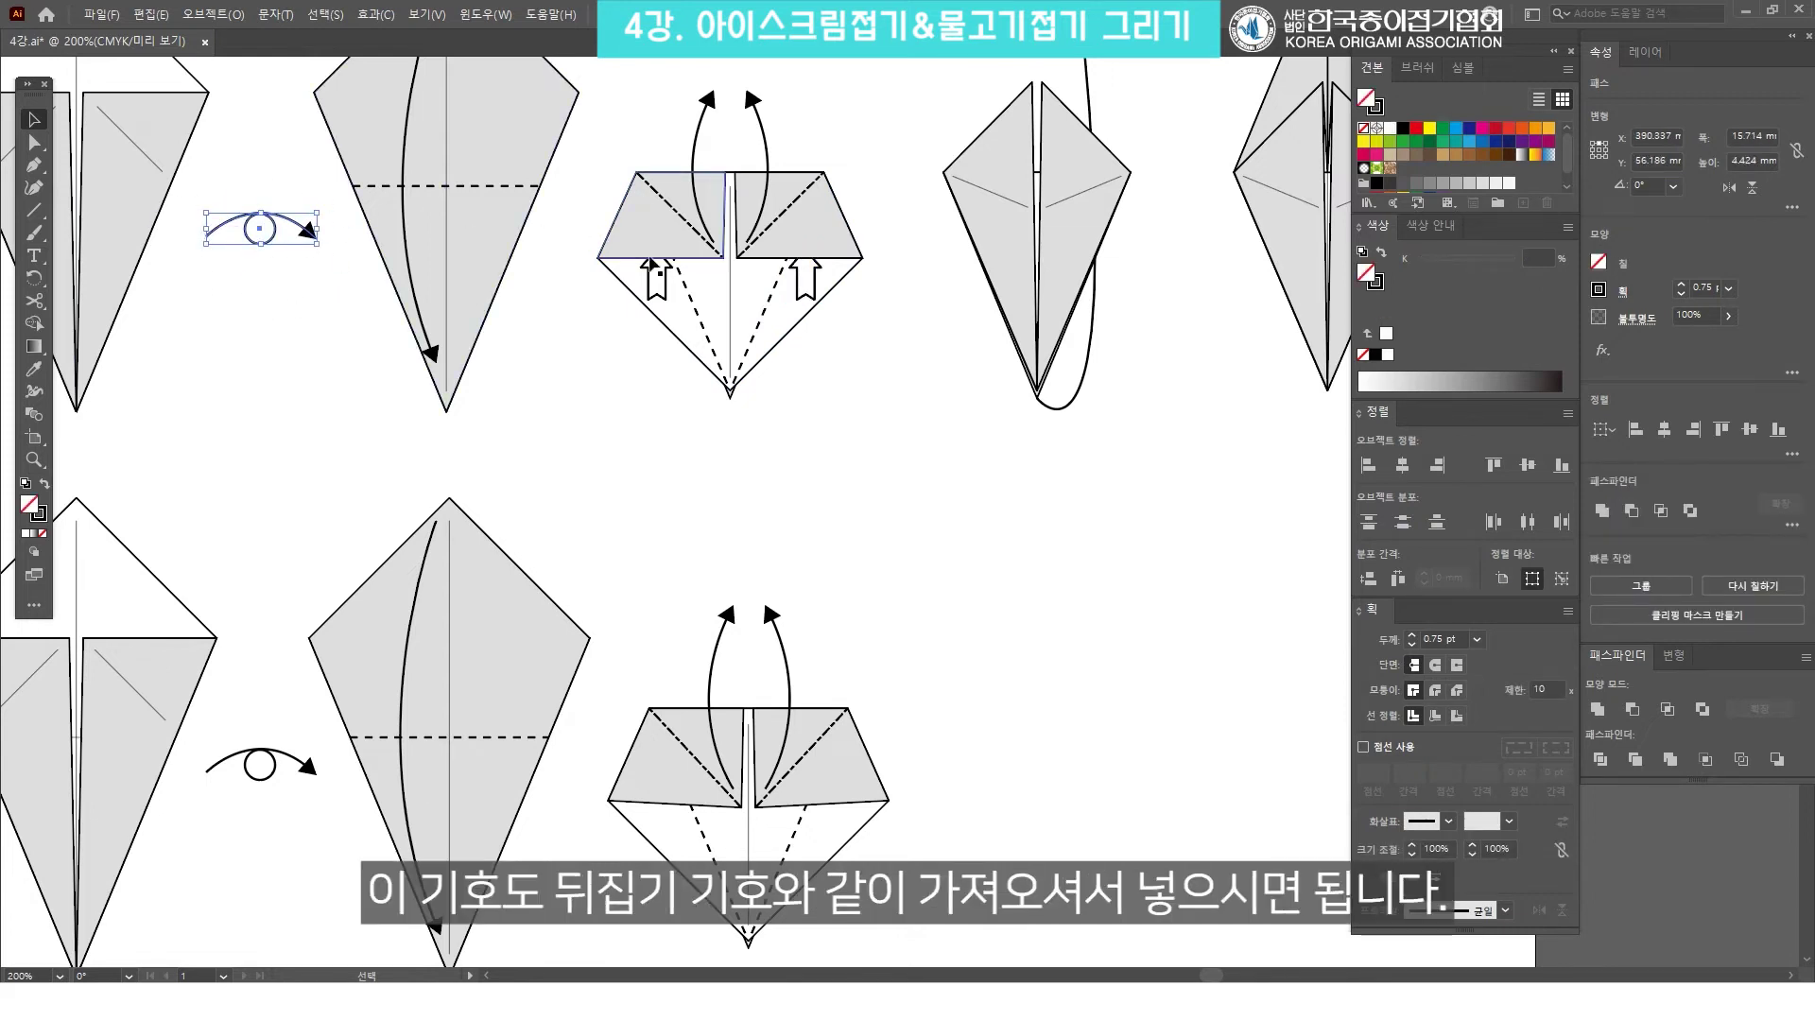
{"action": "left_click", "coordinate": [801, 351]}
{"action": "left_click_drag", "start_coordinate": [801, 350], "coordinate": [791, 300]}
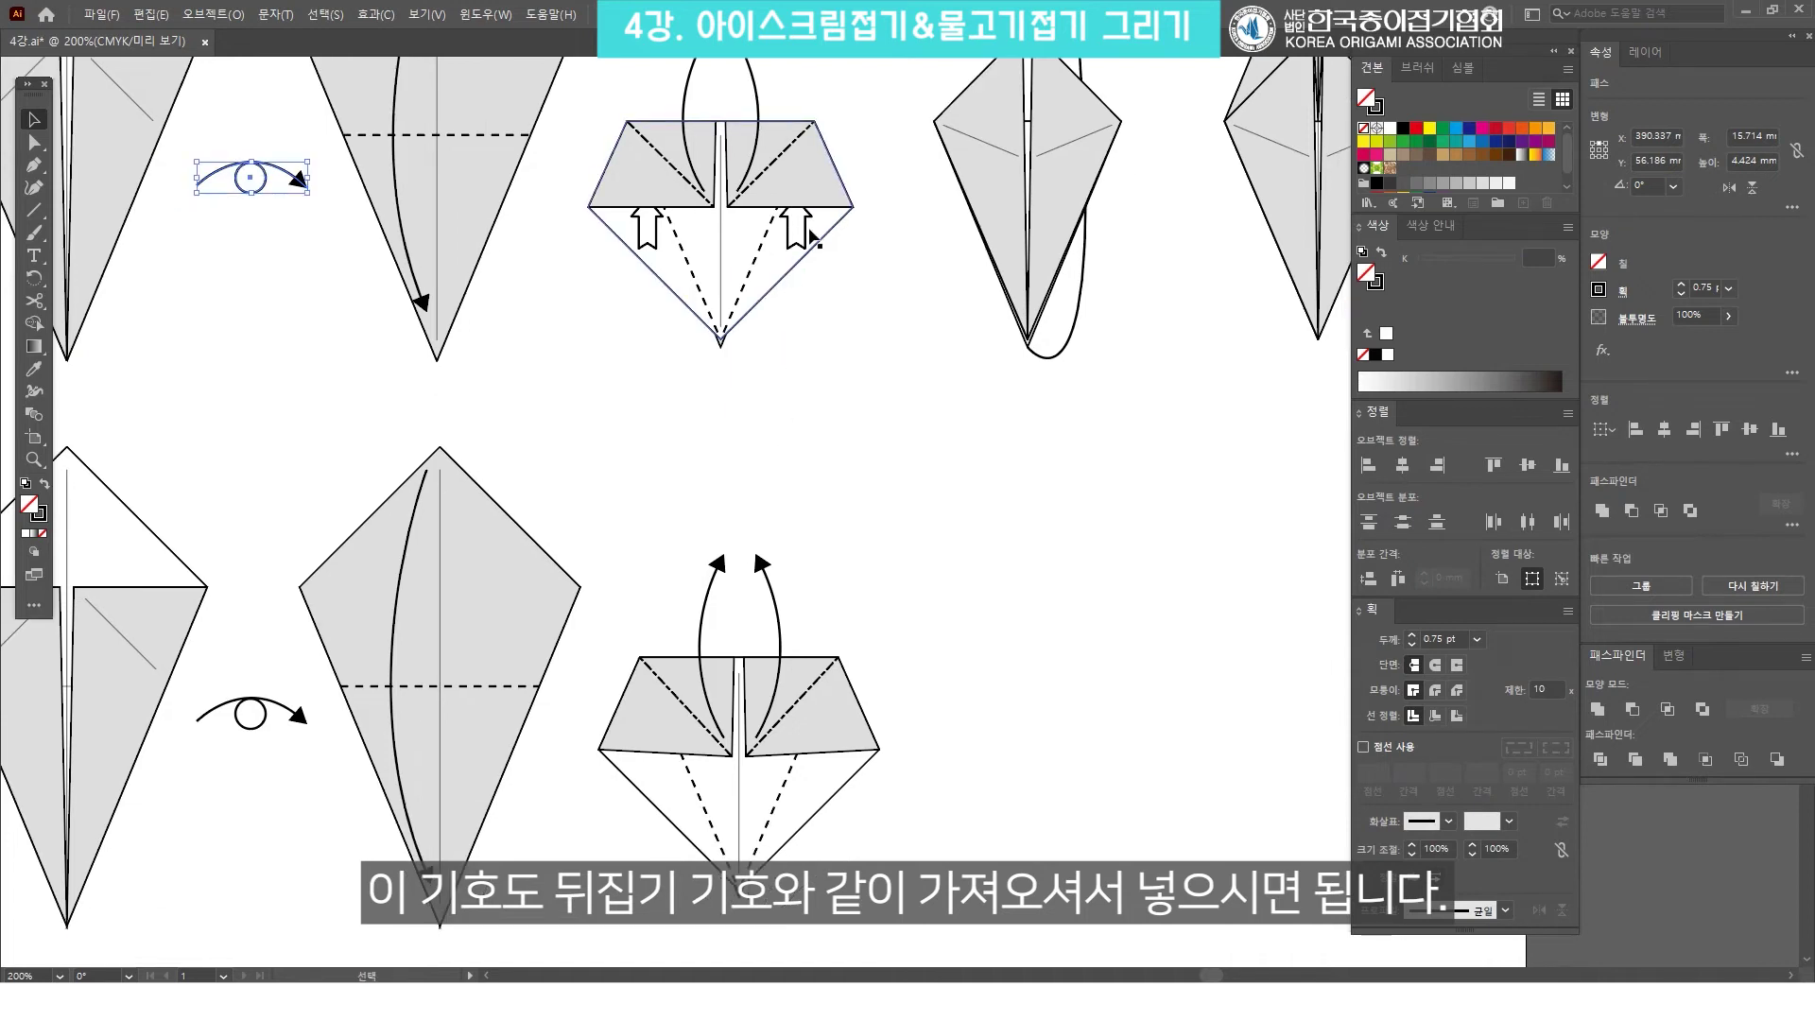
{"action": "left_click", "coordinate": [800, 226]}
{"action": "left_click", "coordinate": [647, 227], "text": "shift"}
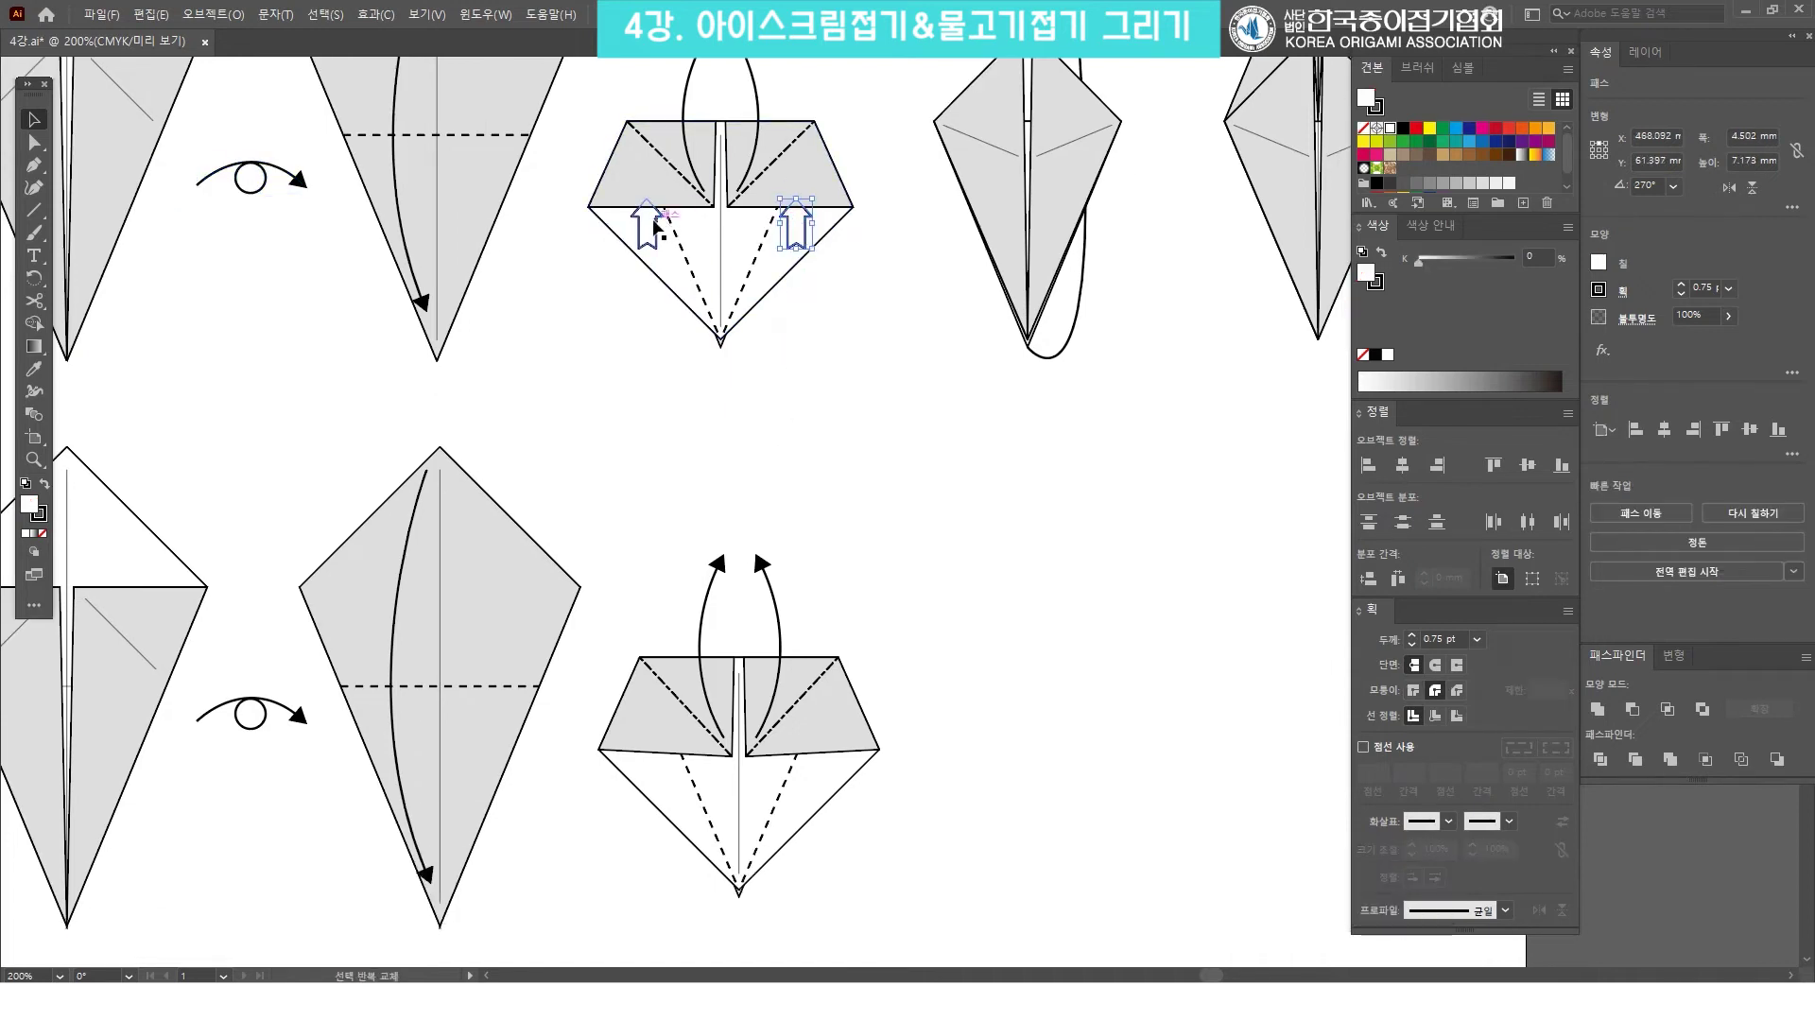
{"action": "left_click_drag", "start_coordinate": [810, 230], "coordinate": [826, 762]}
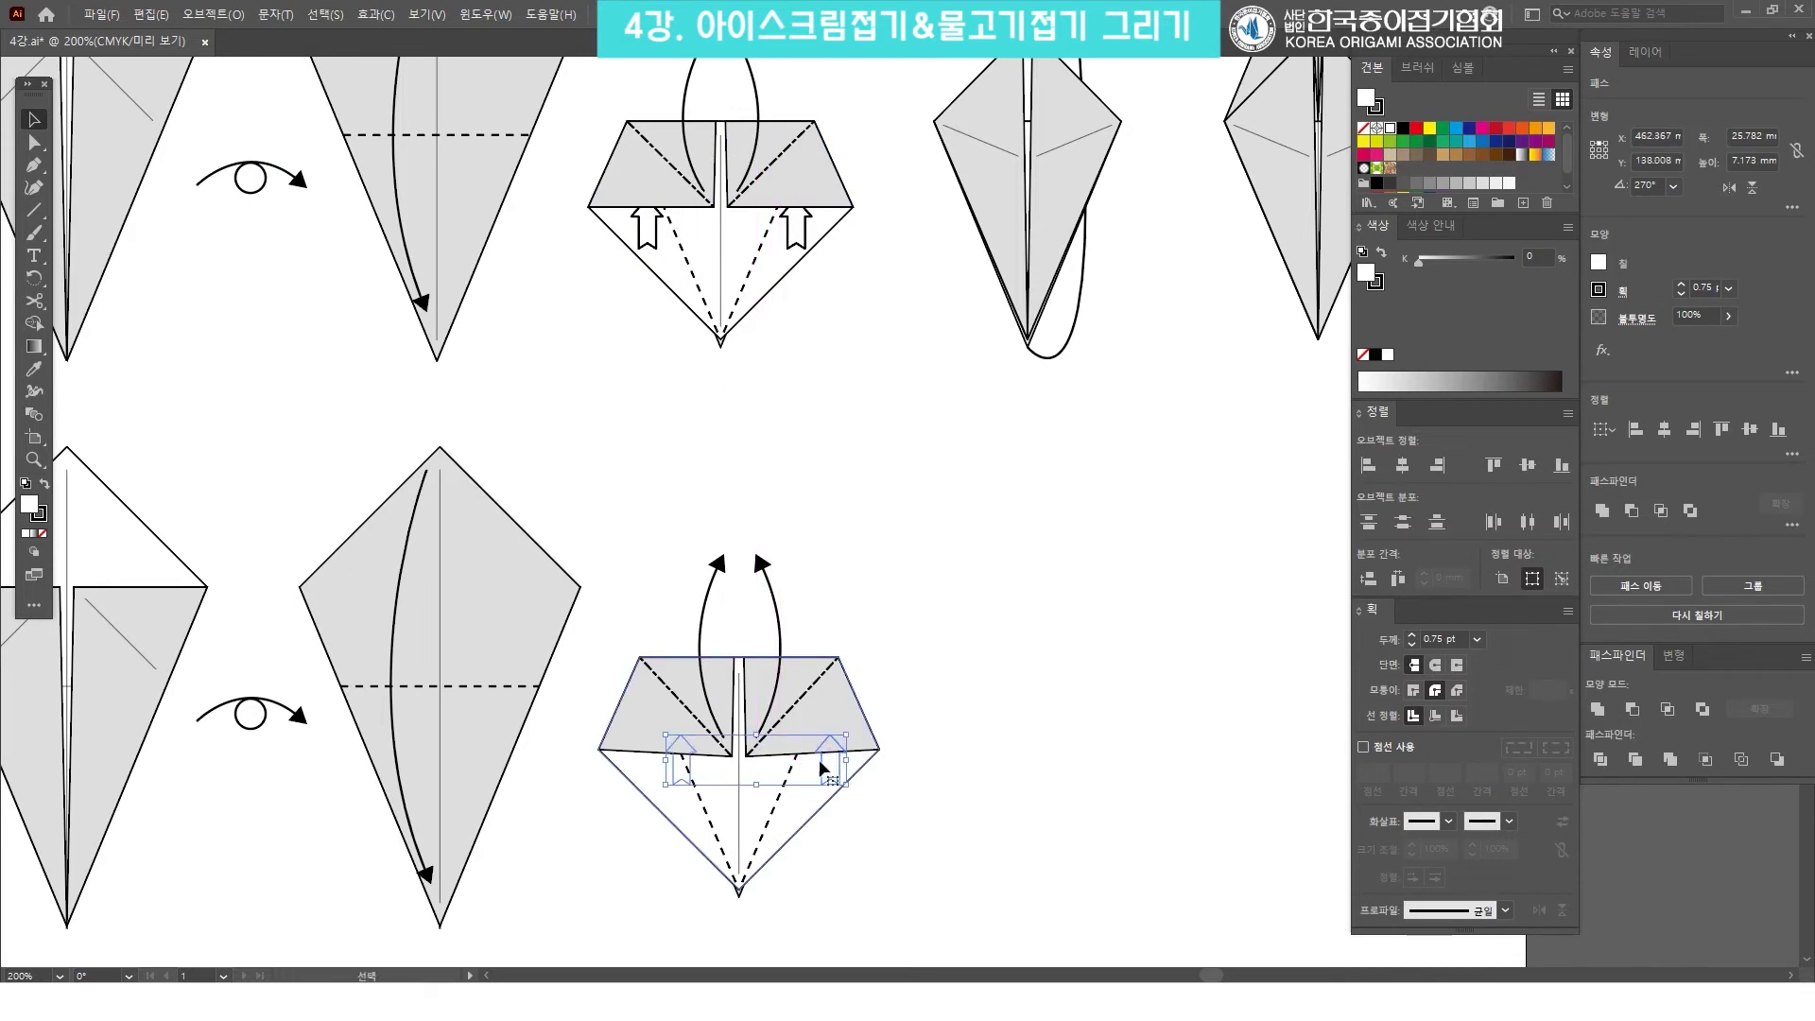
{"action": "scroll", "coordinate": [832, 775], "scroll_direction": "down", "scroll_amount": 2}
{"action": "left_click", "coordinate": [811, 789]}
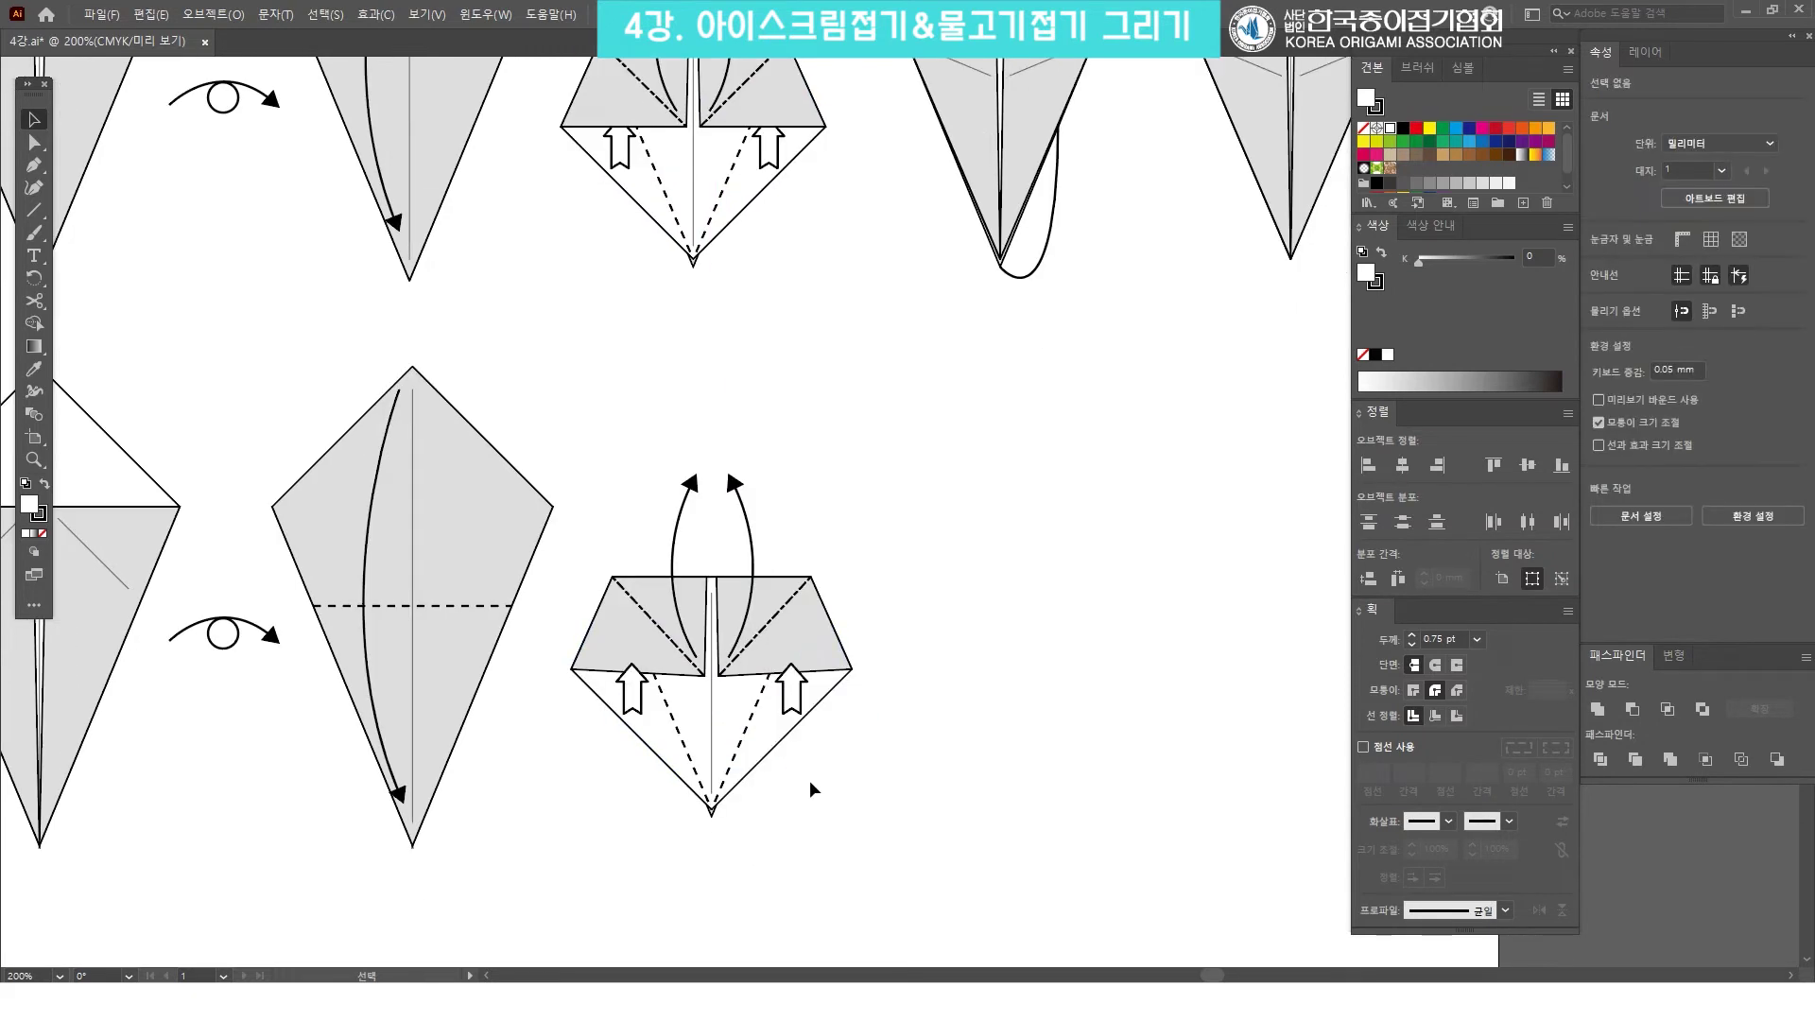
Send both copied opening arrows one level backward in the stacking order.
{"action": "left_click", "coordinate": [794, 694]}
{"action": "left_click", "coordinate": [632, 688], "text": "shift"}
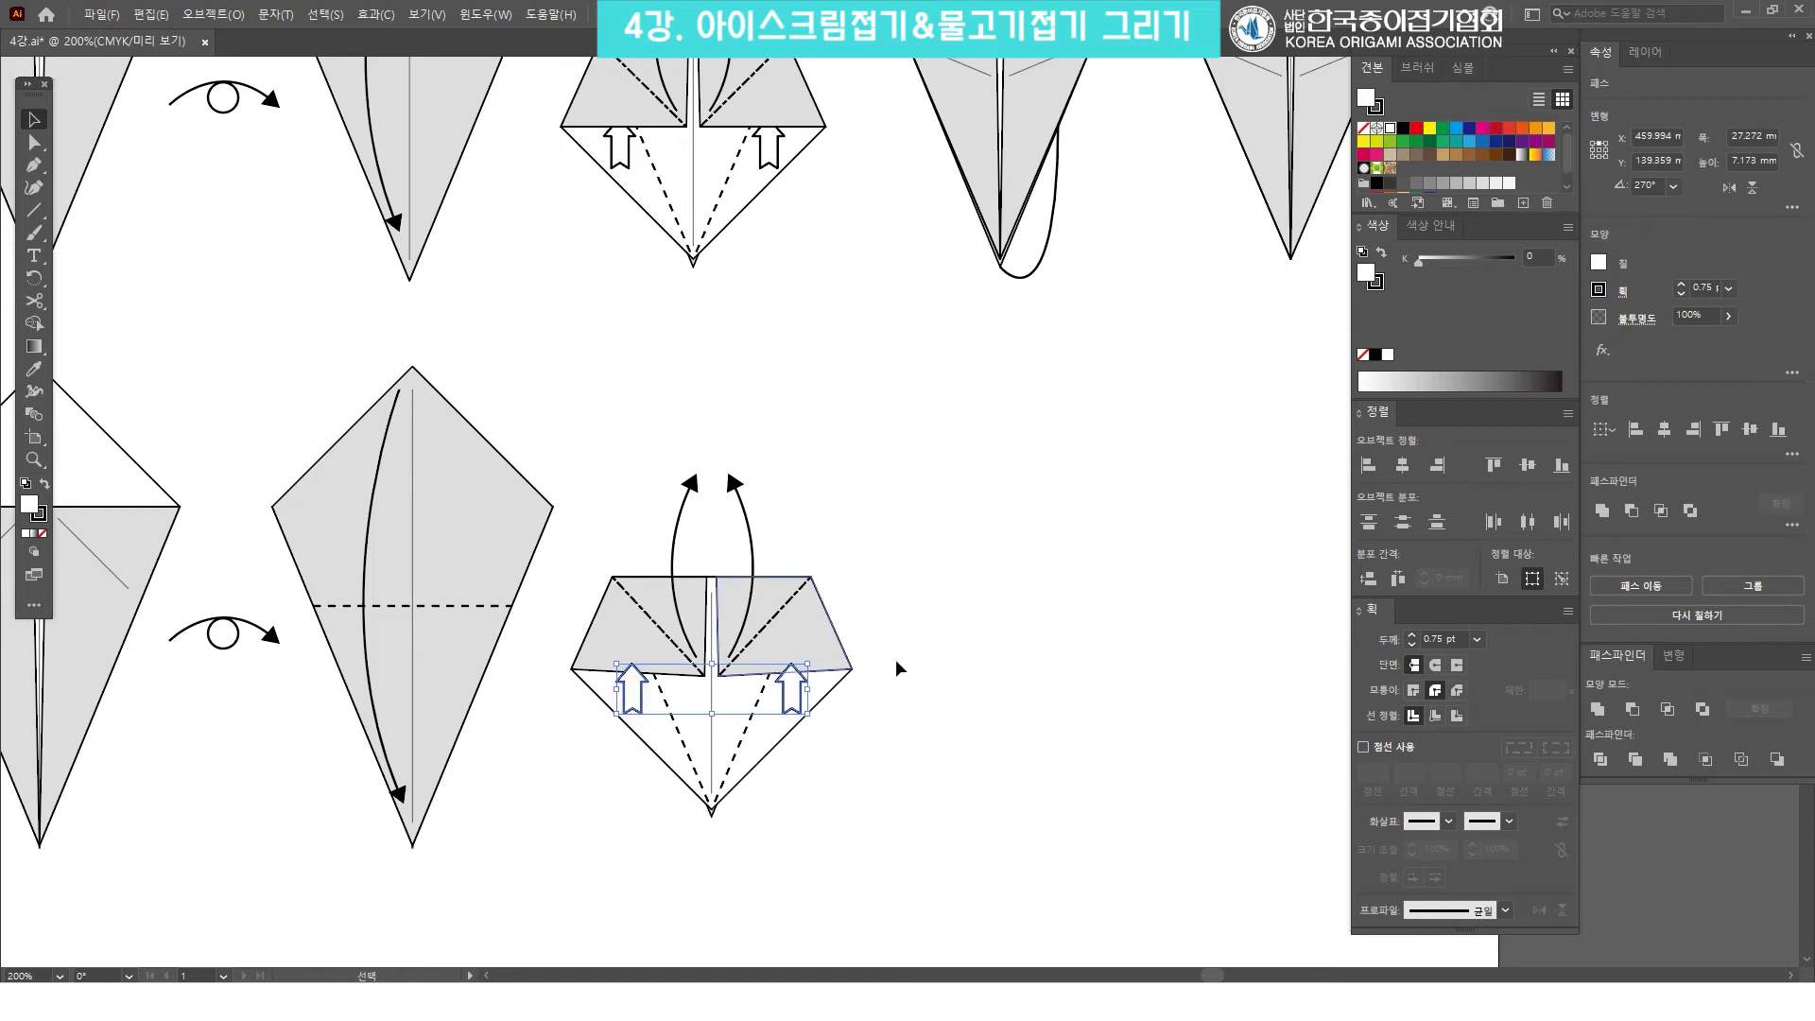
{"action": "scroll", "coordinate": [847, 676], "scroll_direction": "up", "scroll_amount": 1}
{"action": "right_click", "coordinate": [802, 725]}
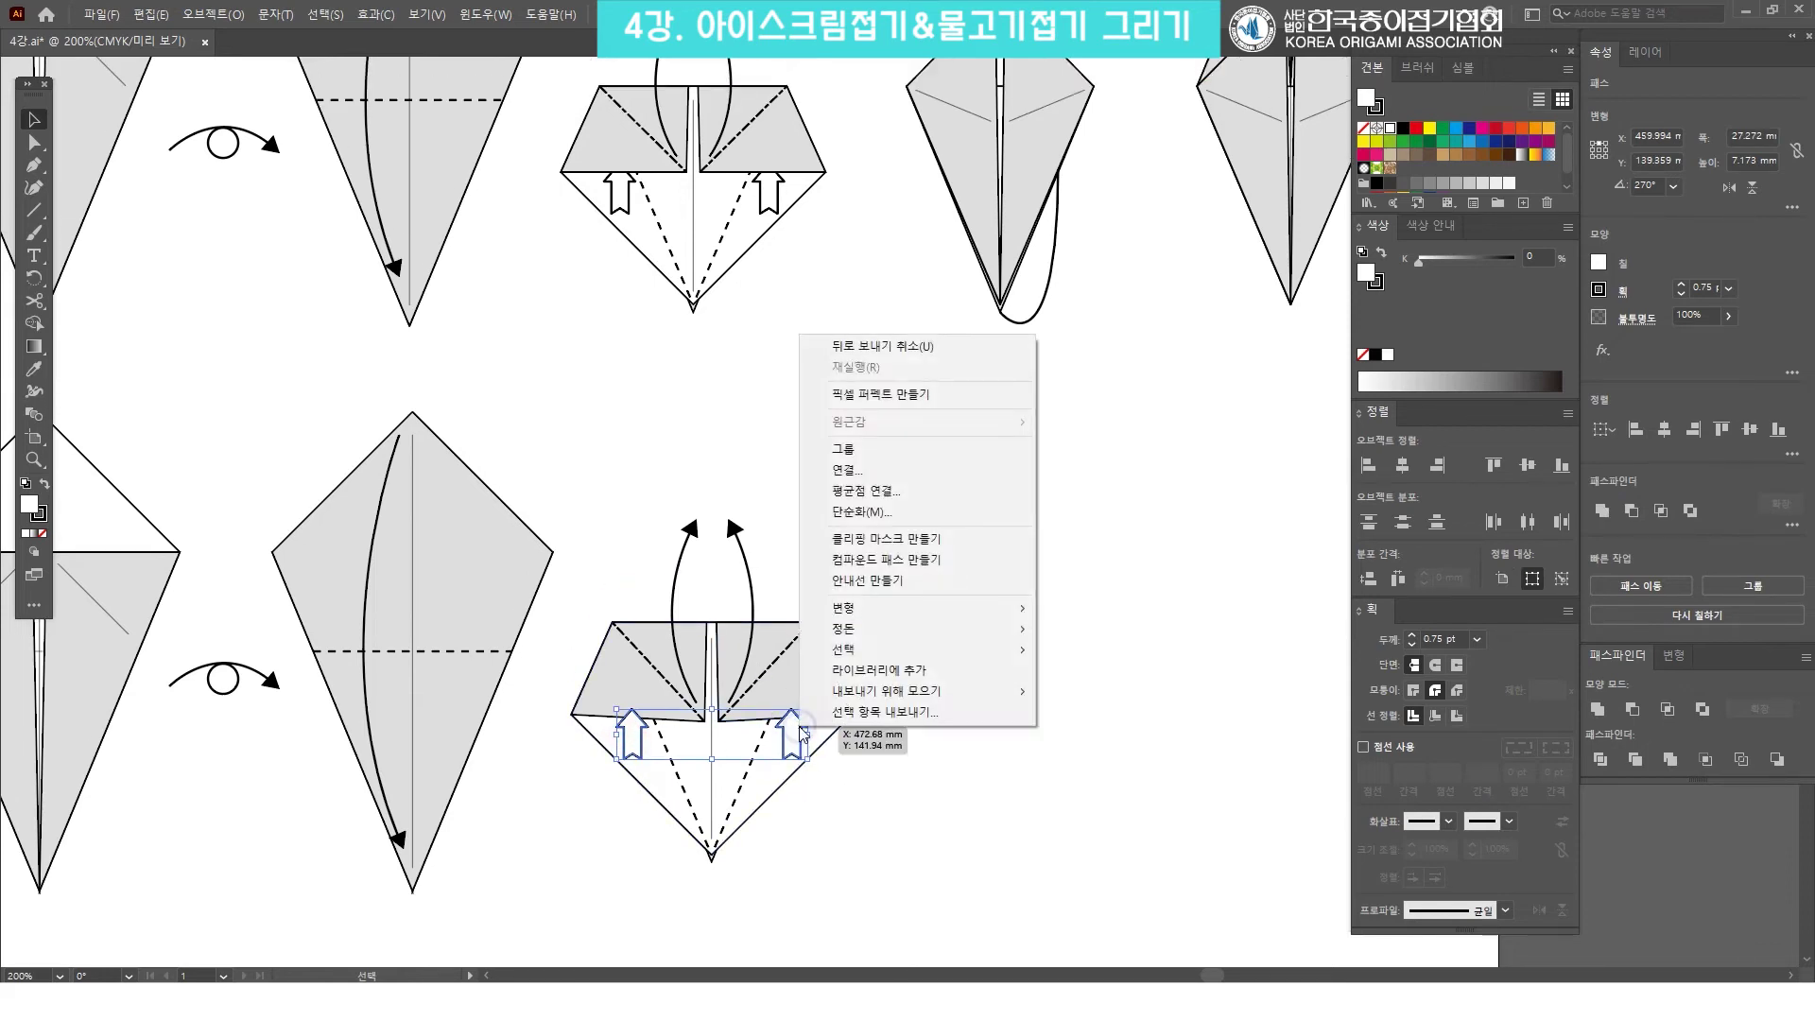
{"action": "mouse_move", "coordinate": [864, 629]}
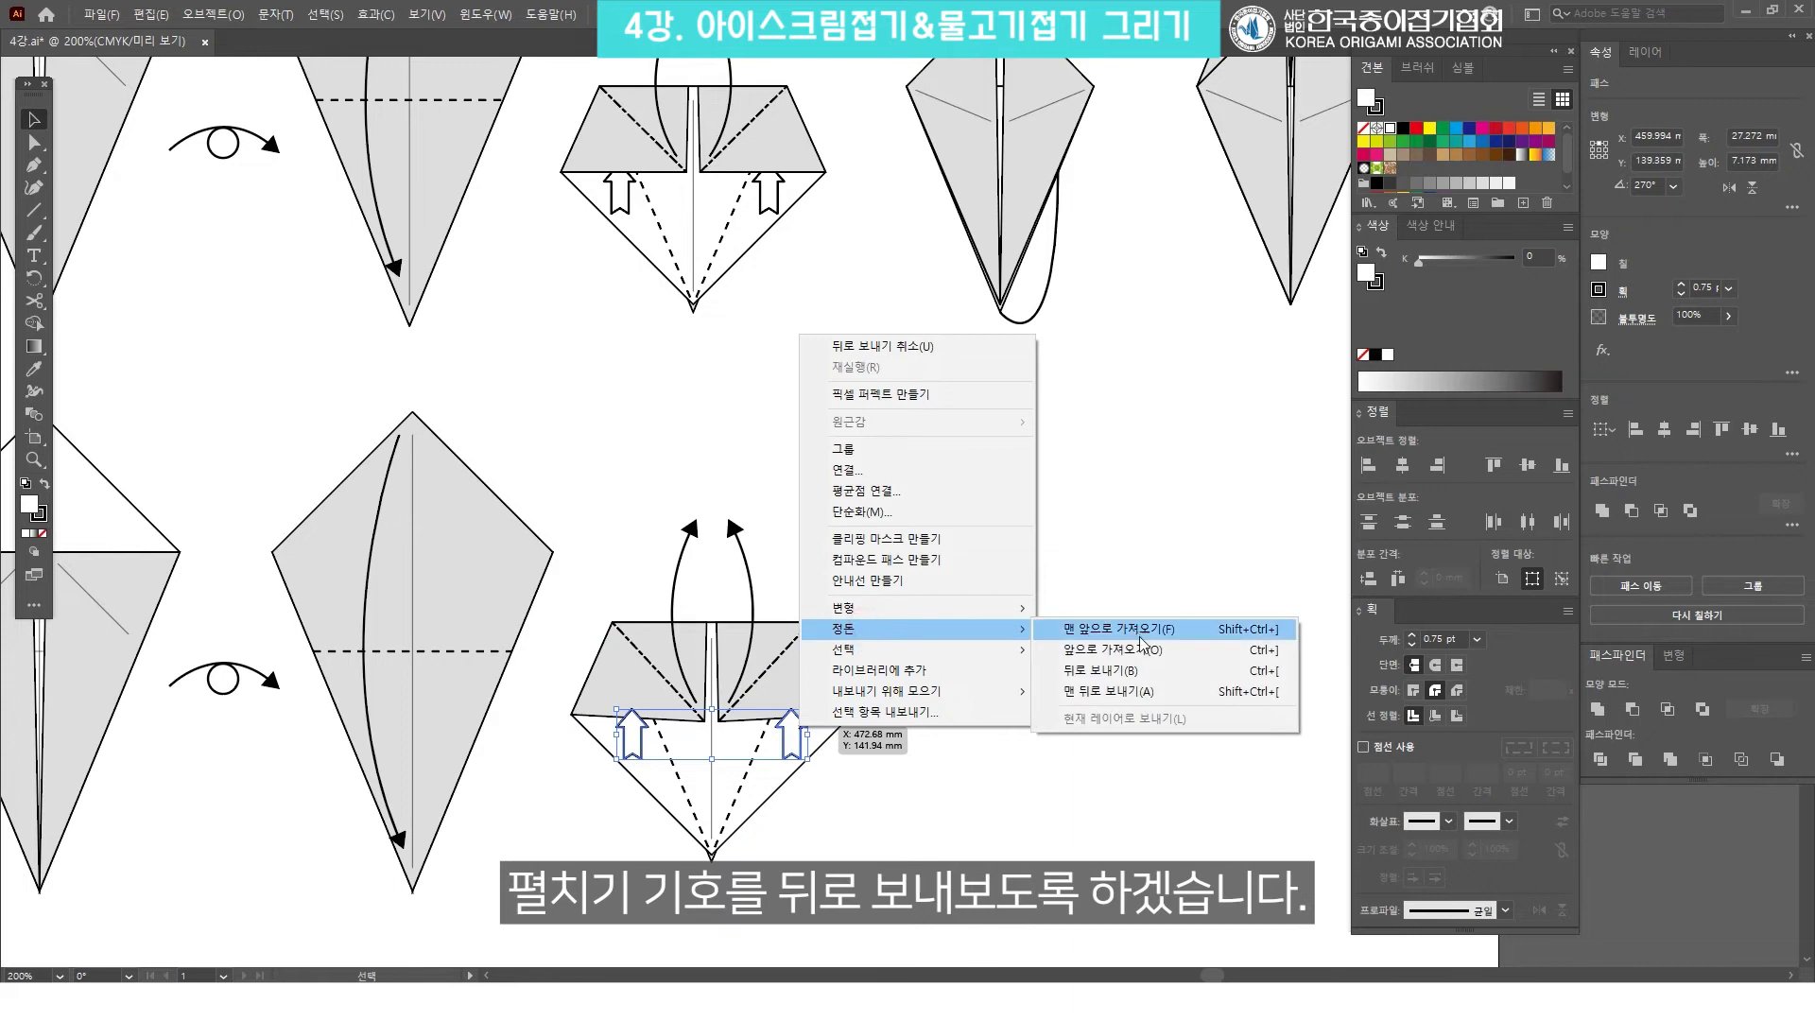
{"action": "left_click", "coordinate": [1124, 673]}
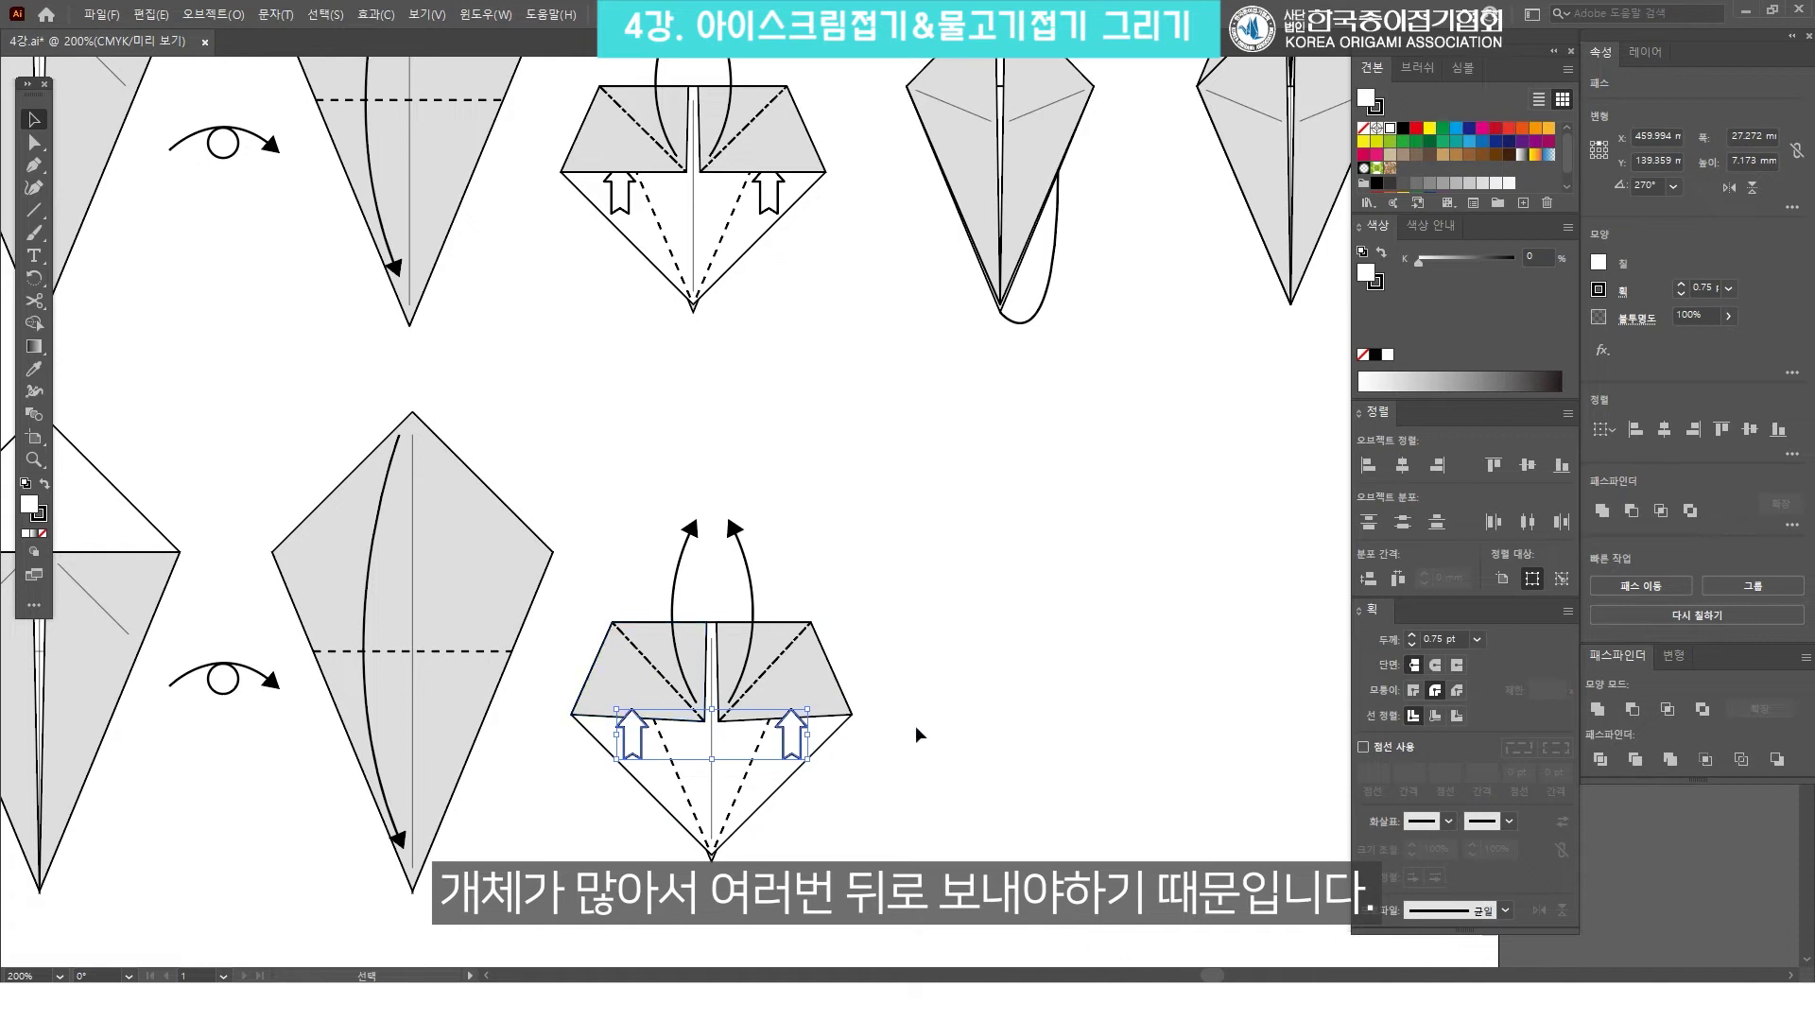
Send both opening arrows backward repeatedly until their tips lie behind the grey flaps but their bodies stay above the white shape.
{"action": "right_click", "coordinate": [793, 744]}
{"action": "mouse_move", "coordinate": [934, 638]}
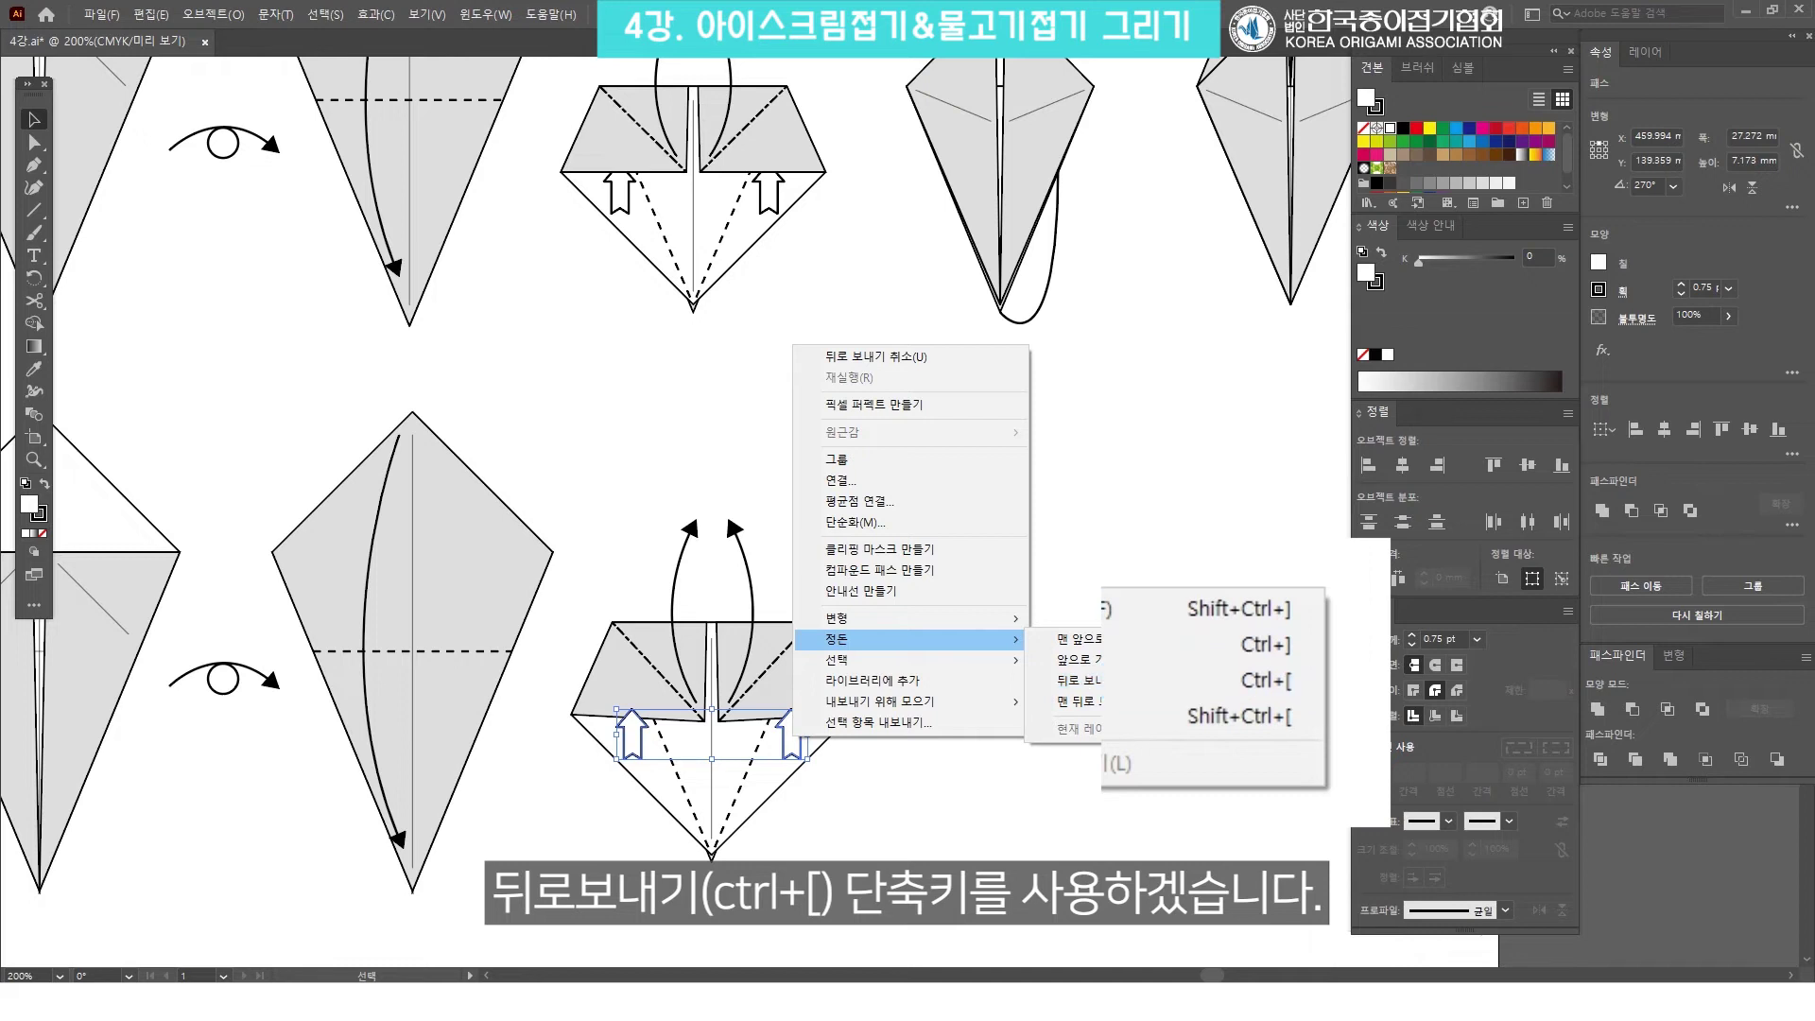
{"action": "left_click", "coordinate": [1250, 517]}
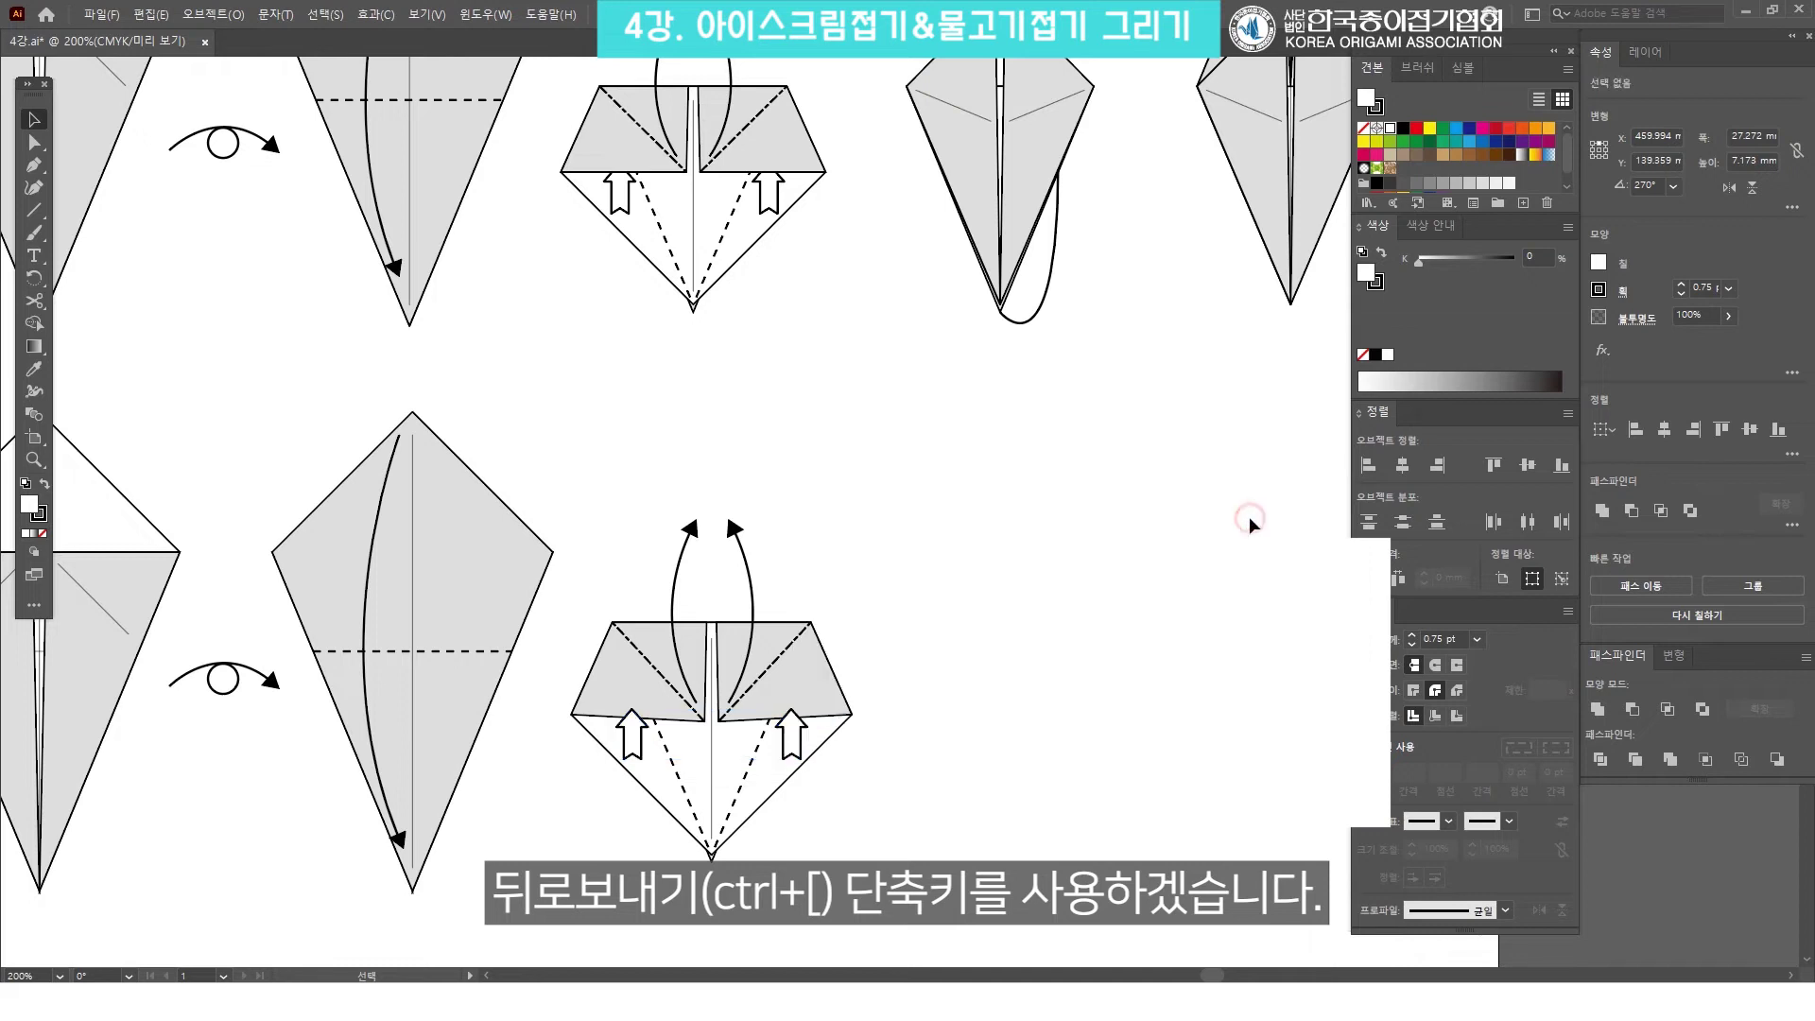
{"action": "left_click", "coordinate": [794, 739]}
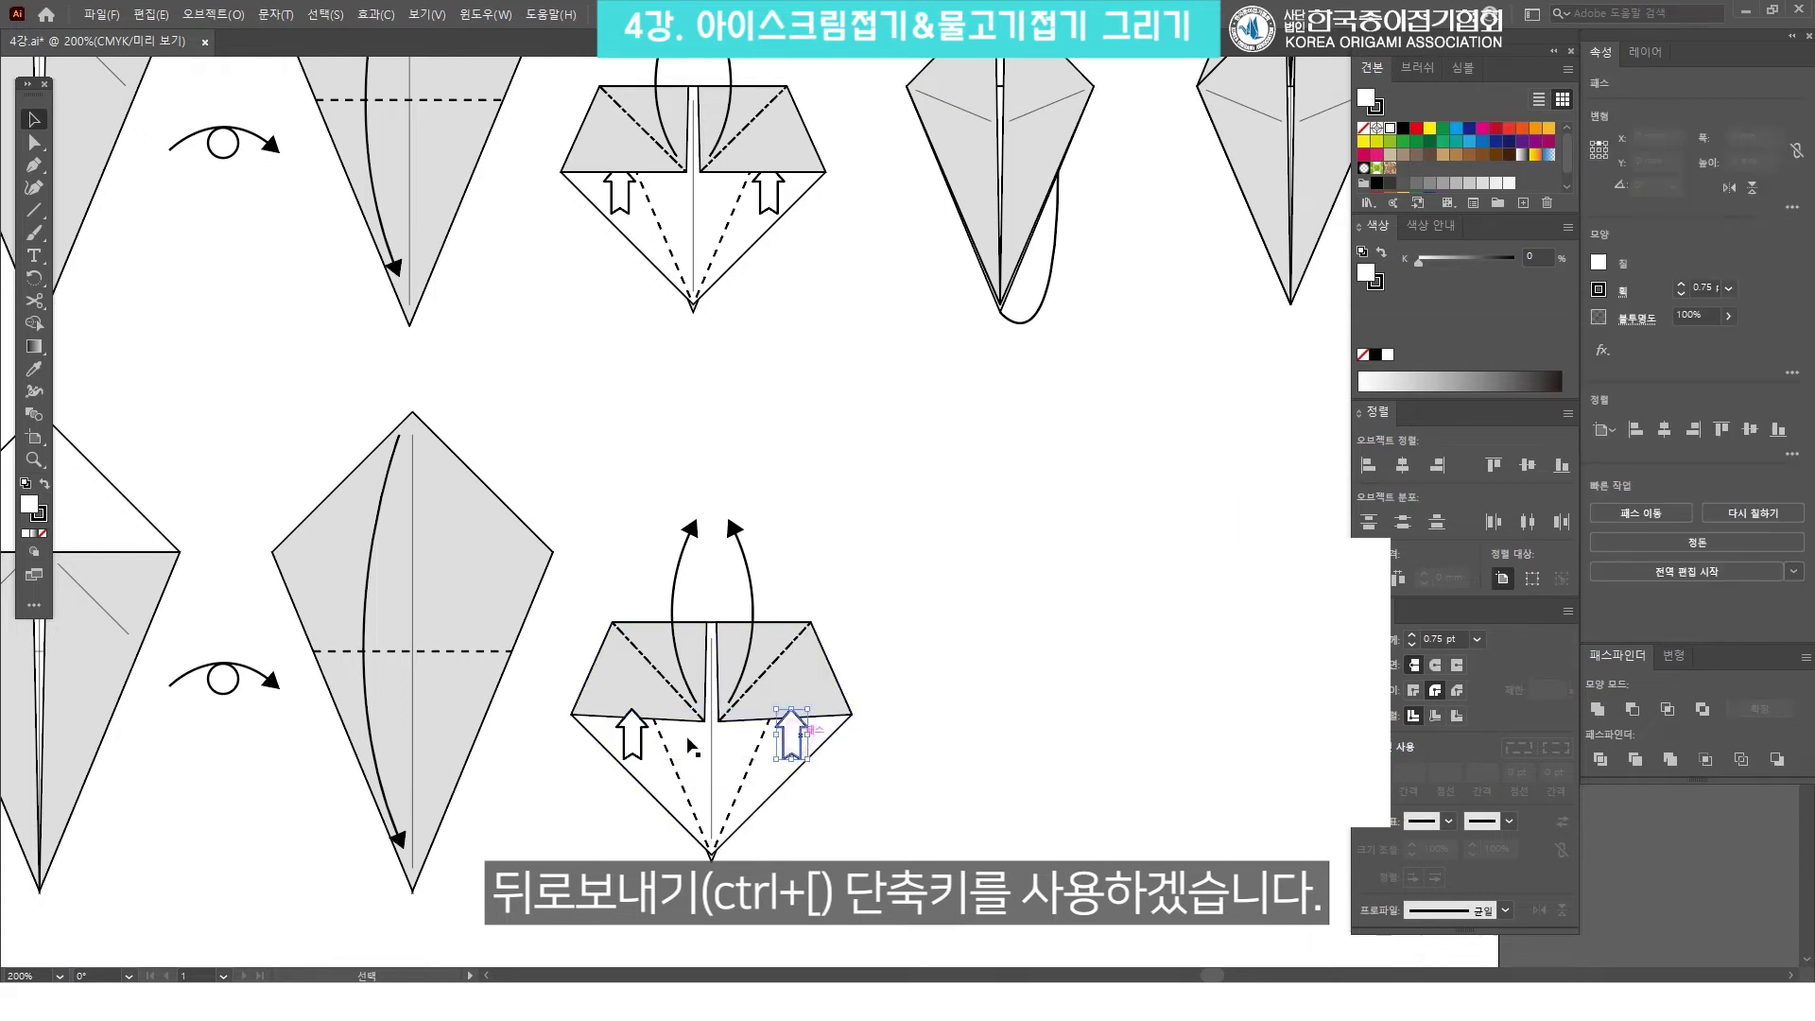
{"action": "left_click", "coordinate": [633, 746], "text": "shift"}
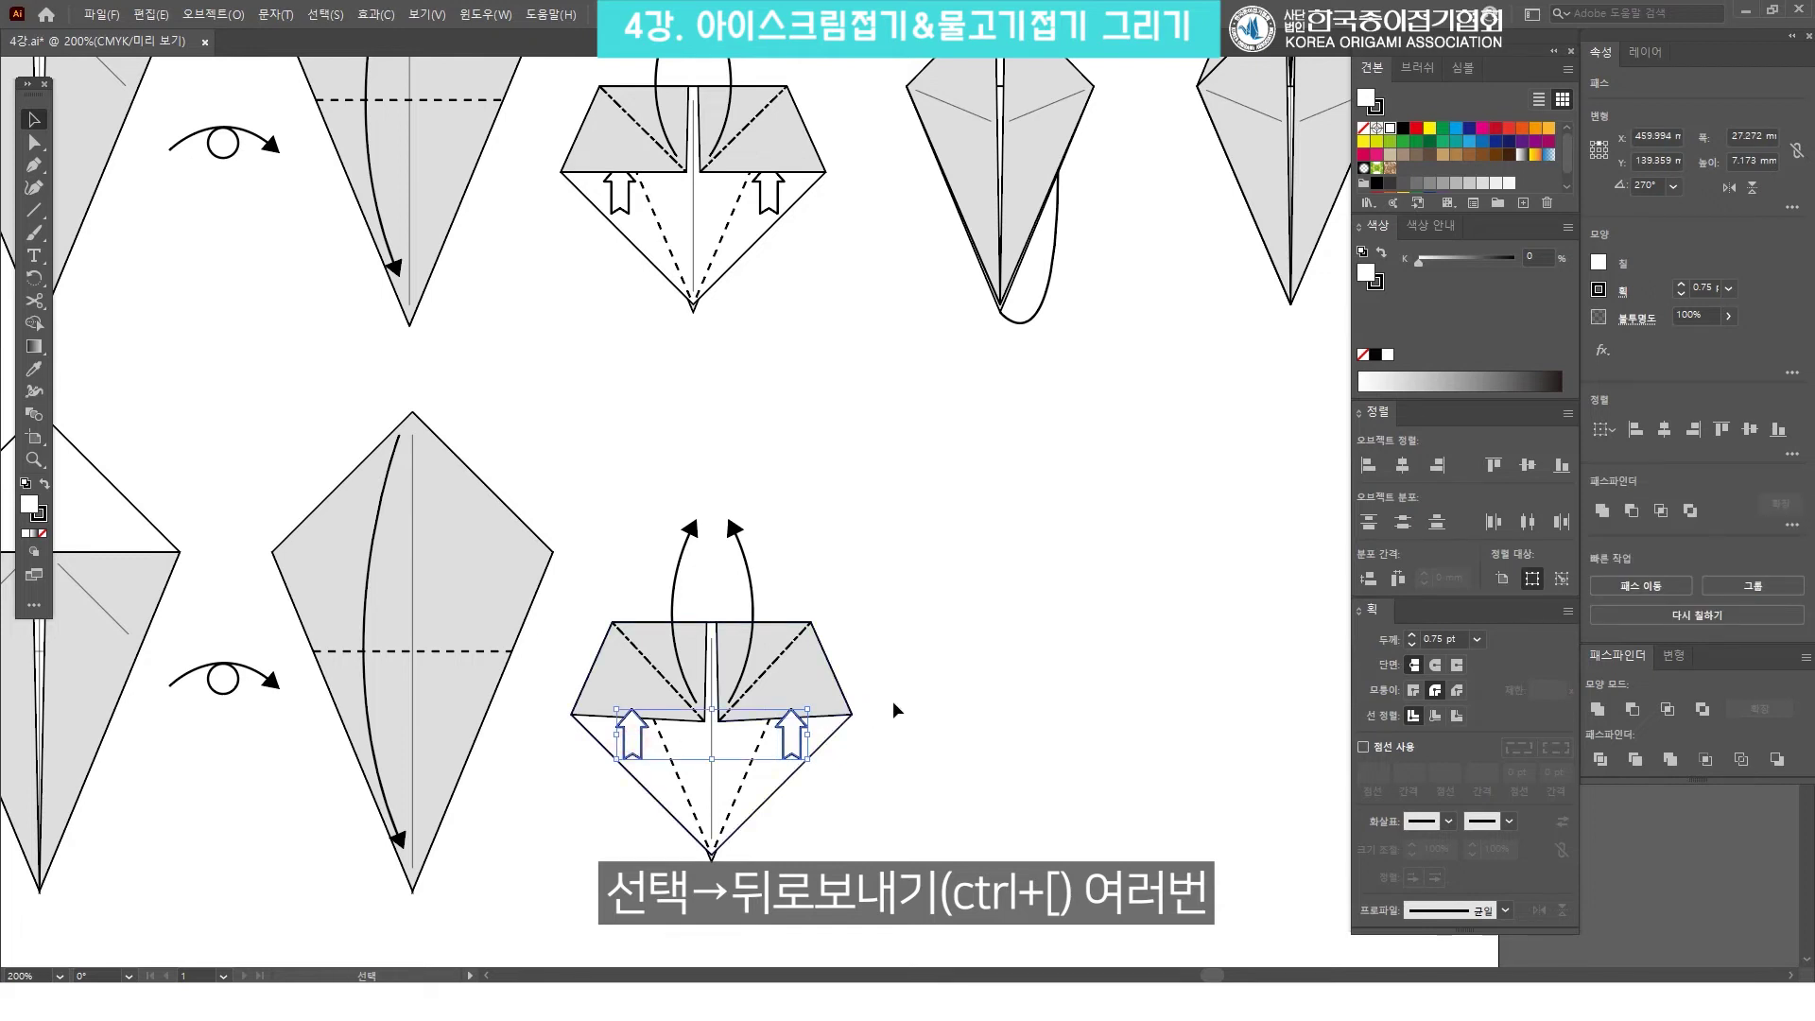
{"action": "key", "text": "a"}
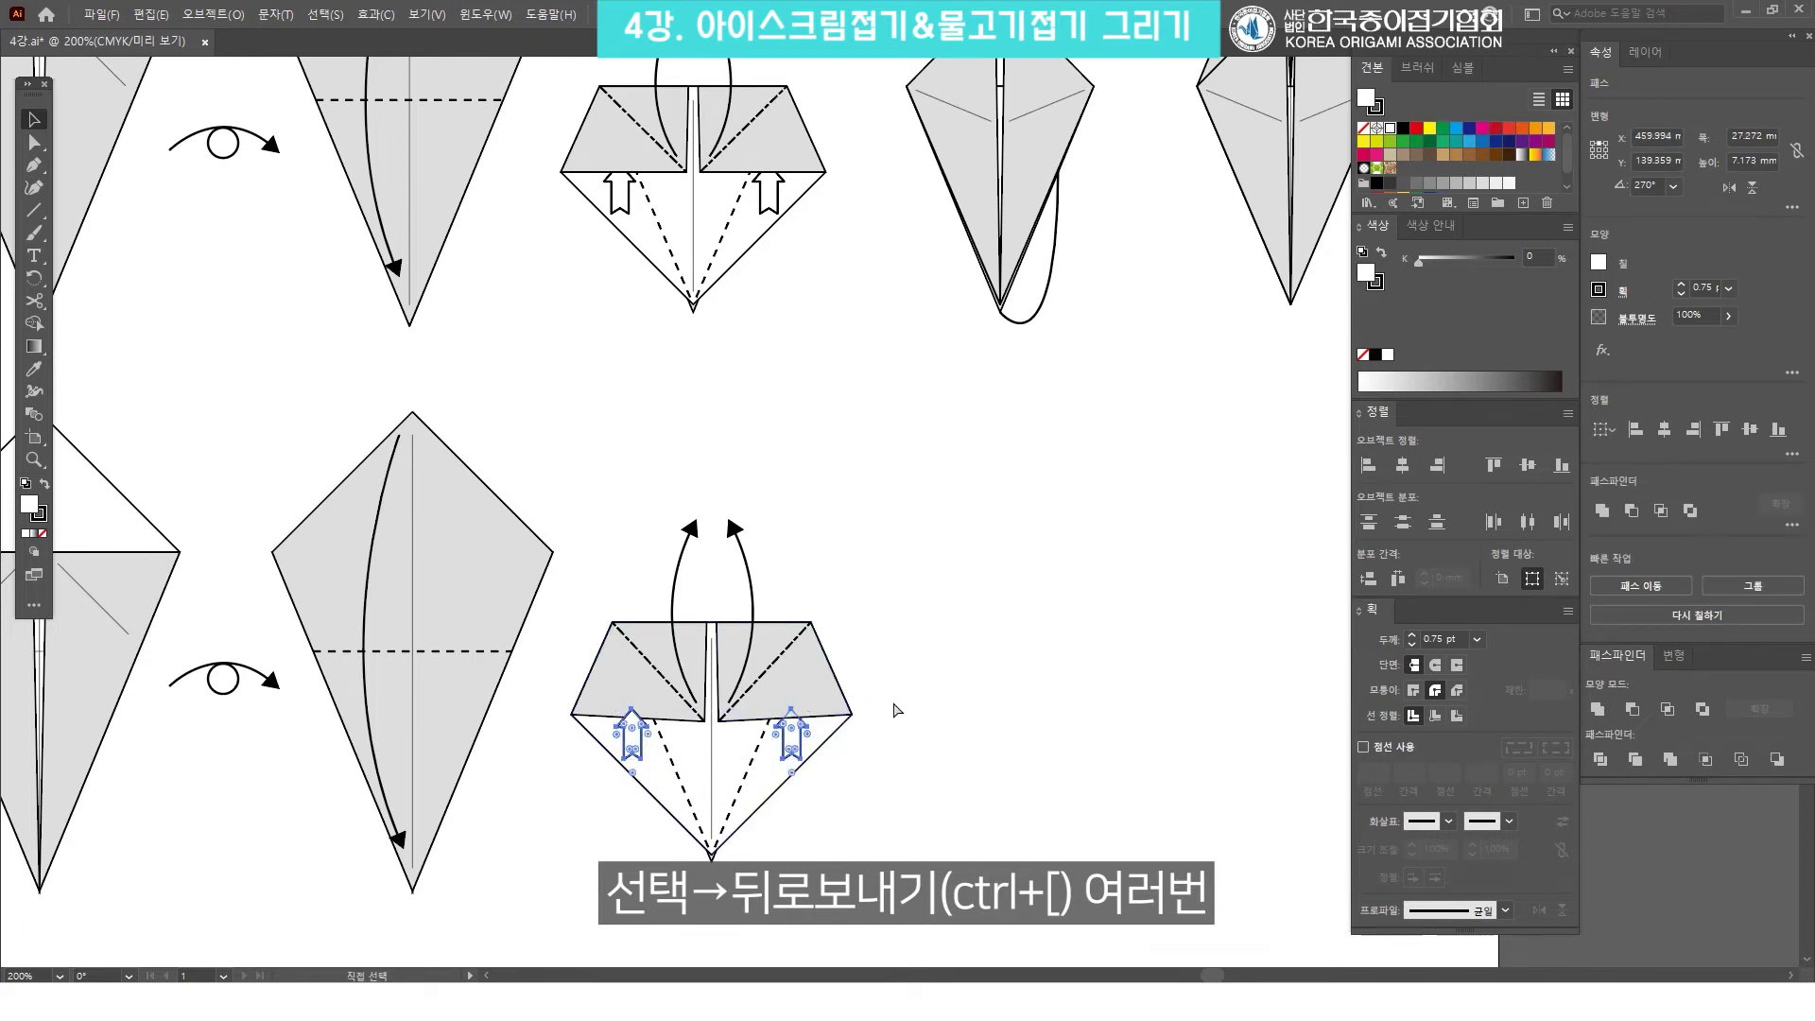
{"action": "key", "text": "v"}
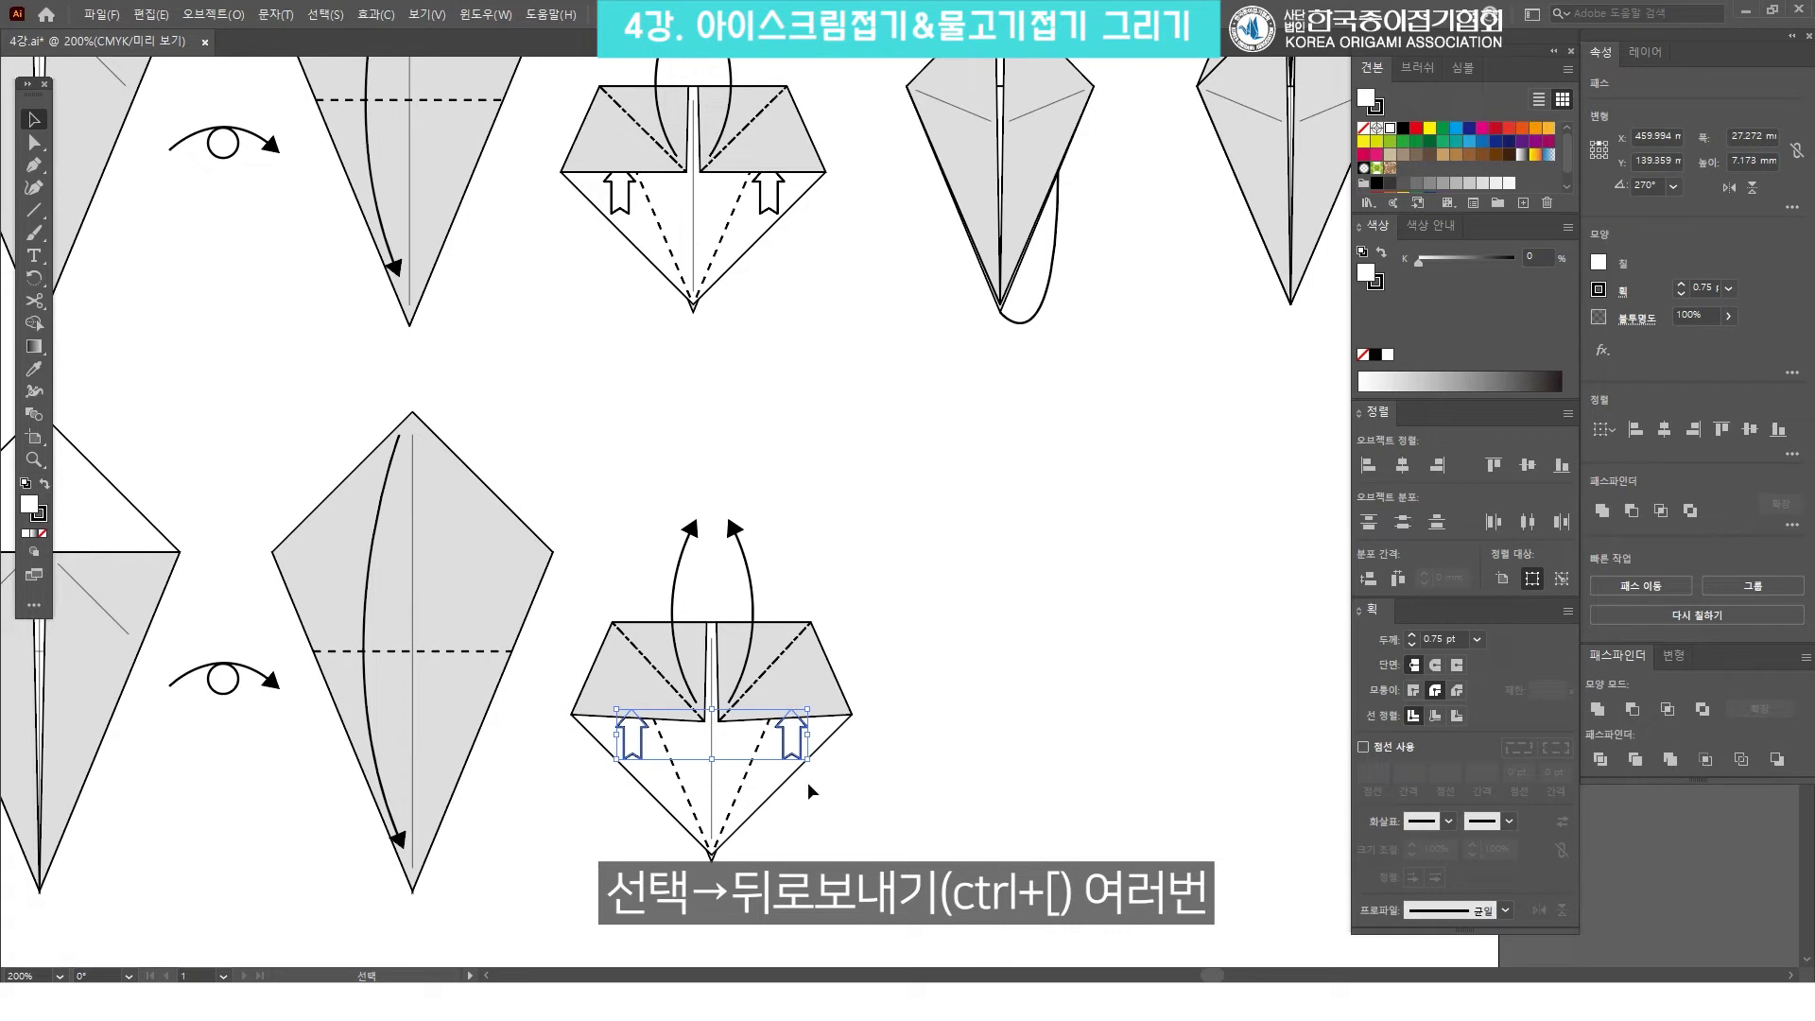
{"action": "left_click", "coordinate": [911, 749]}
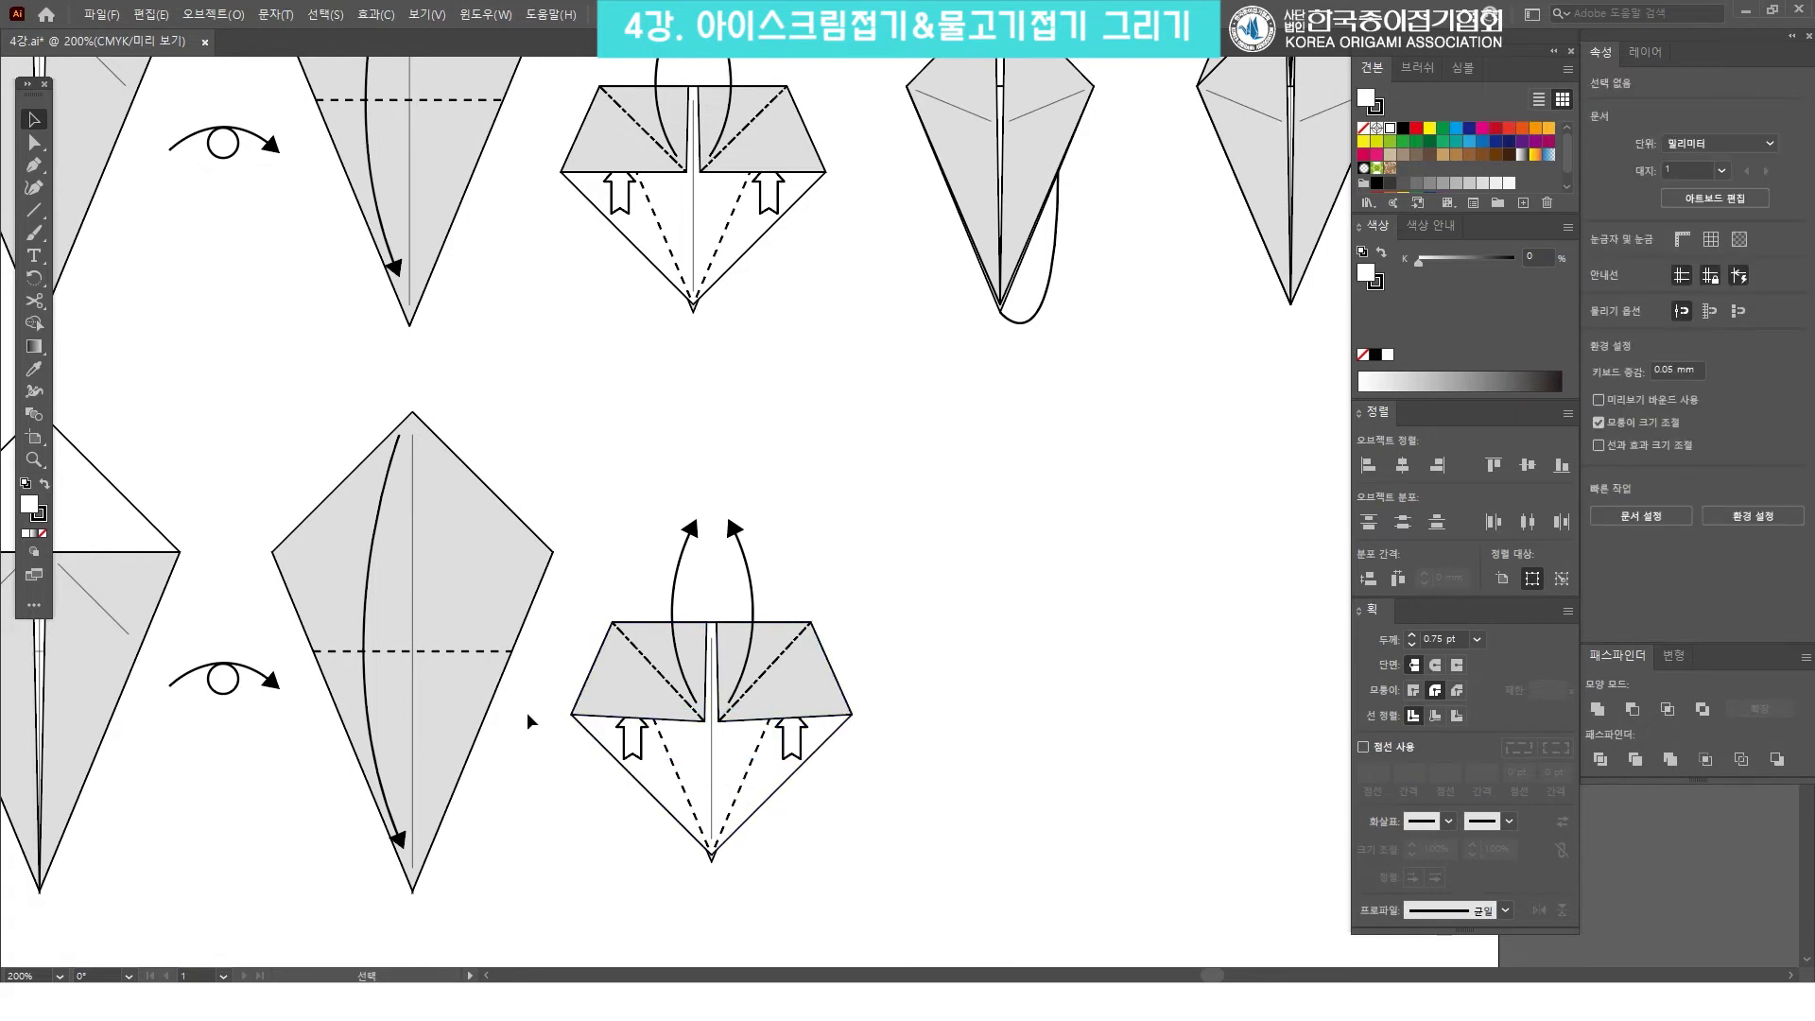
{"action": "left_click", "coordinate": [1018, 661]}
{"action": "left_click_drag", "start_coordinate": [900, 650], "coordinate": [905, 623]}
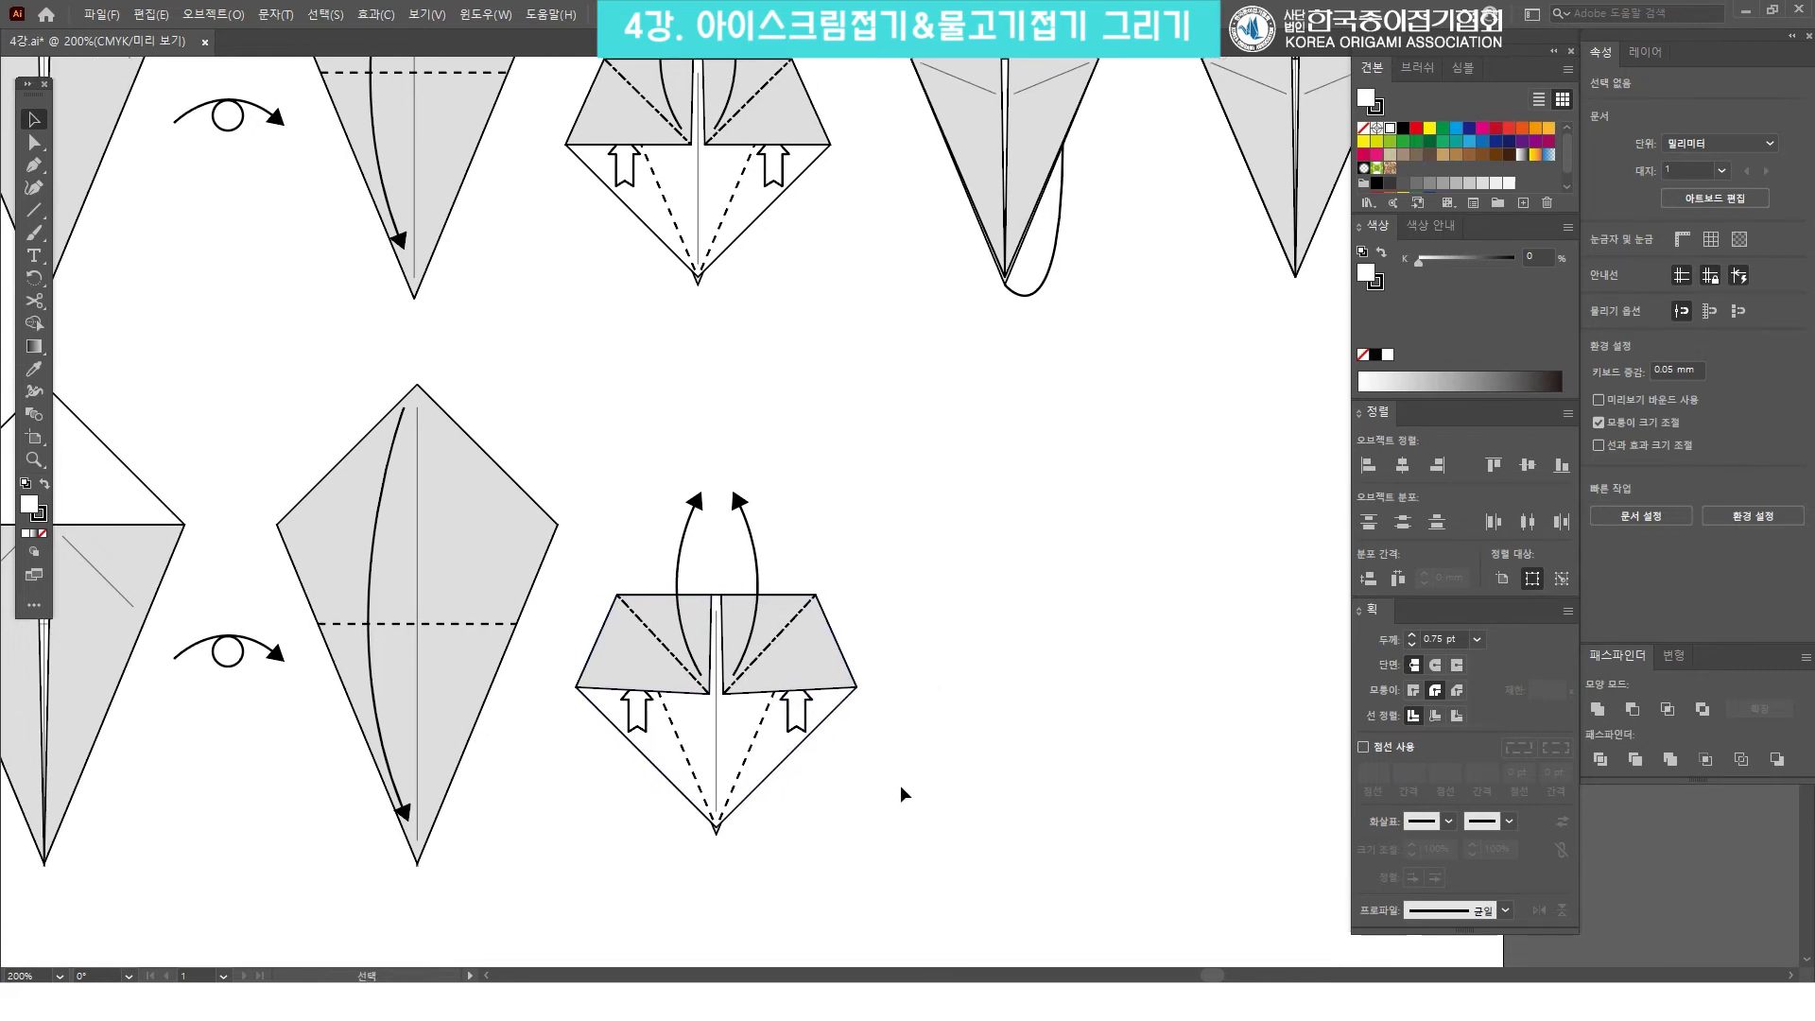
{"action": "left_click_drag", "start_coordinate": [899, 848], "coordinate": [635, 531]}
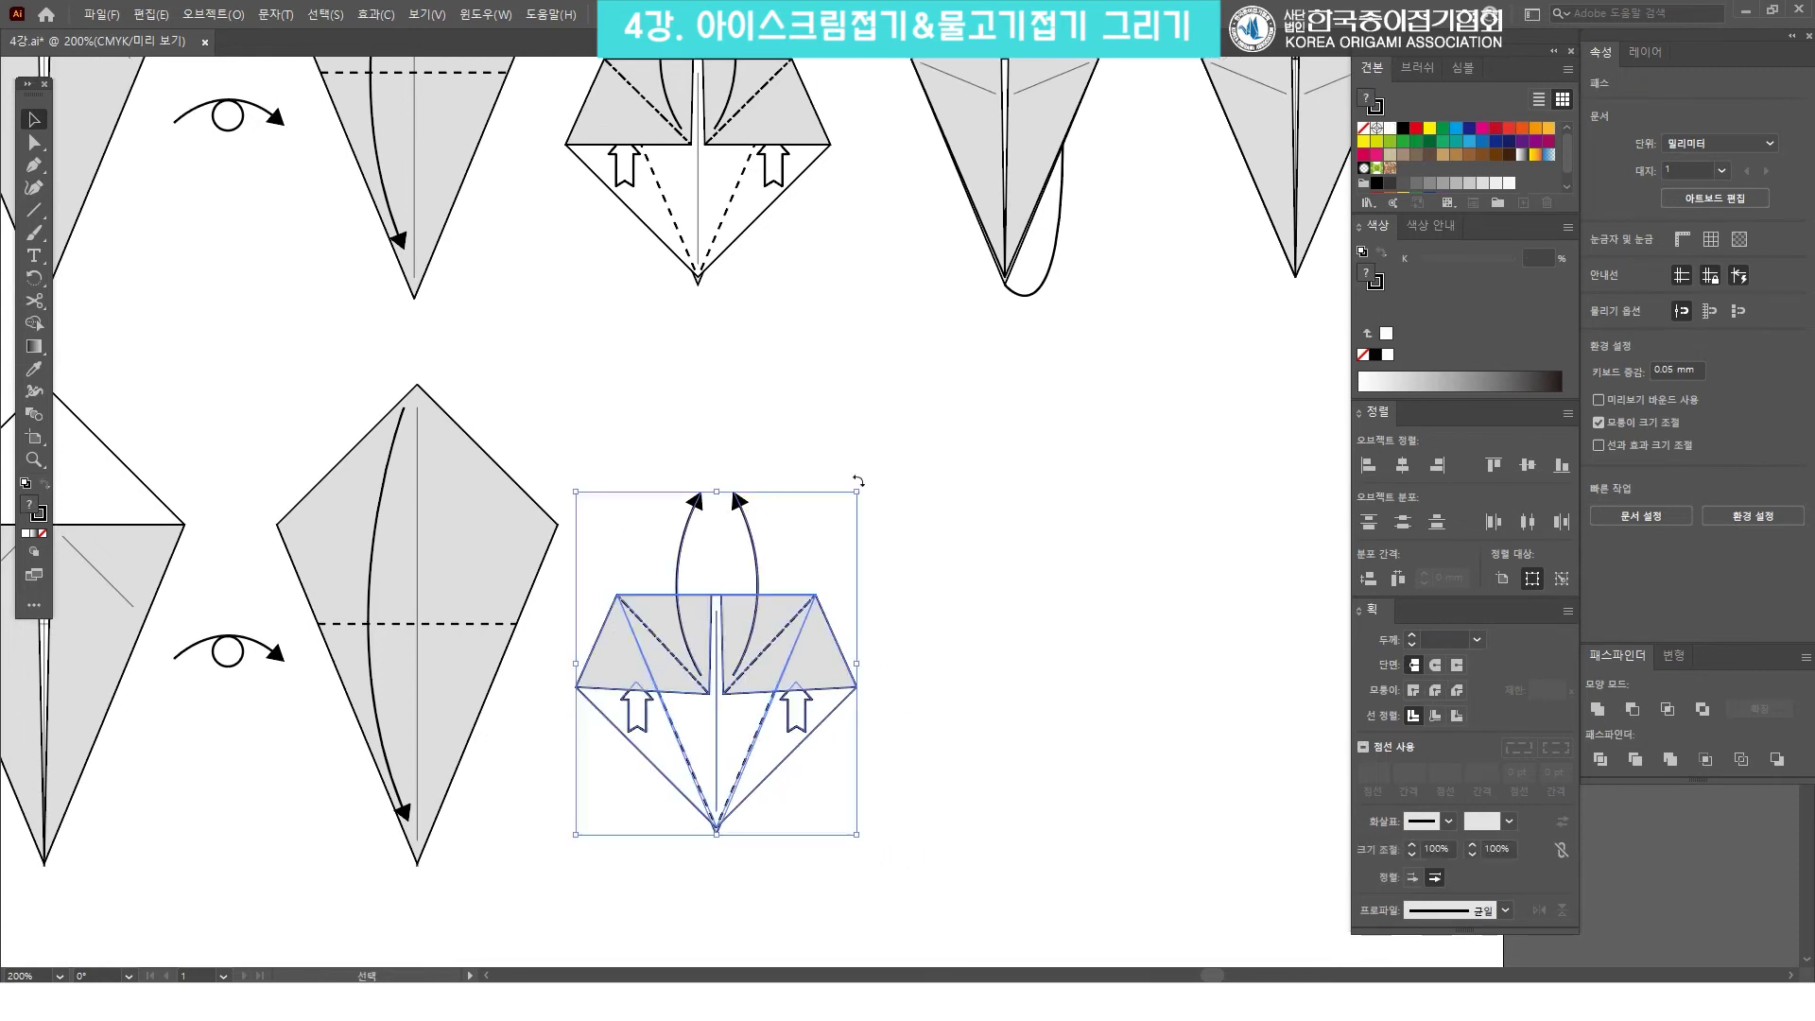
{"action": "left_click", "coordinate": [945, 469]}
{"action": "scroll", "coordinate": [944, 469], "scroll_direction": "up", "scroll_amount": 1}
{"action": "left_click_drag", "start_coordinate": [867, 871], "coordinate": [622, 485]}
{"action": "left_click", "coordinate": [915, 514]}
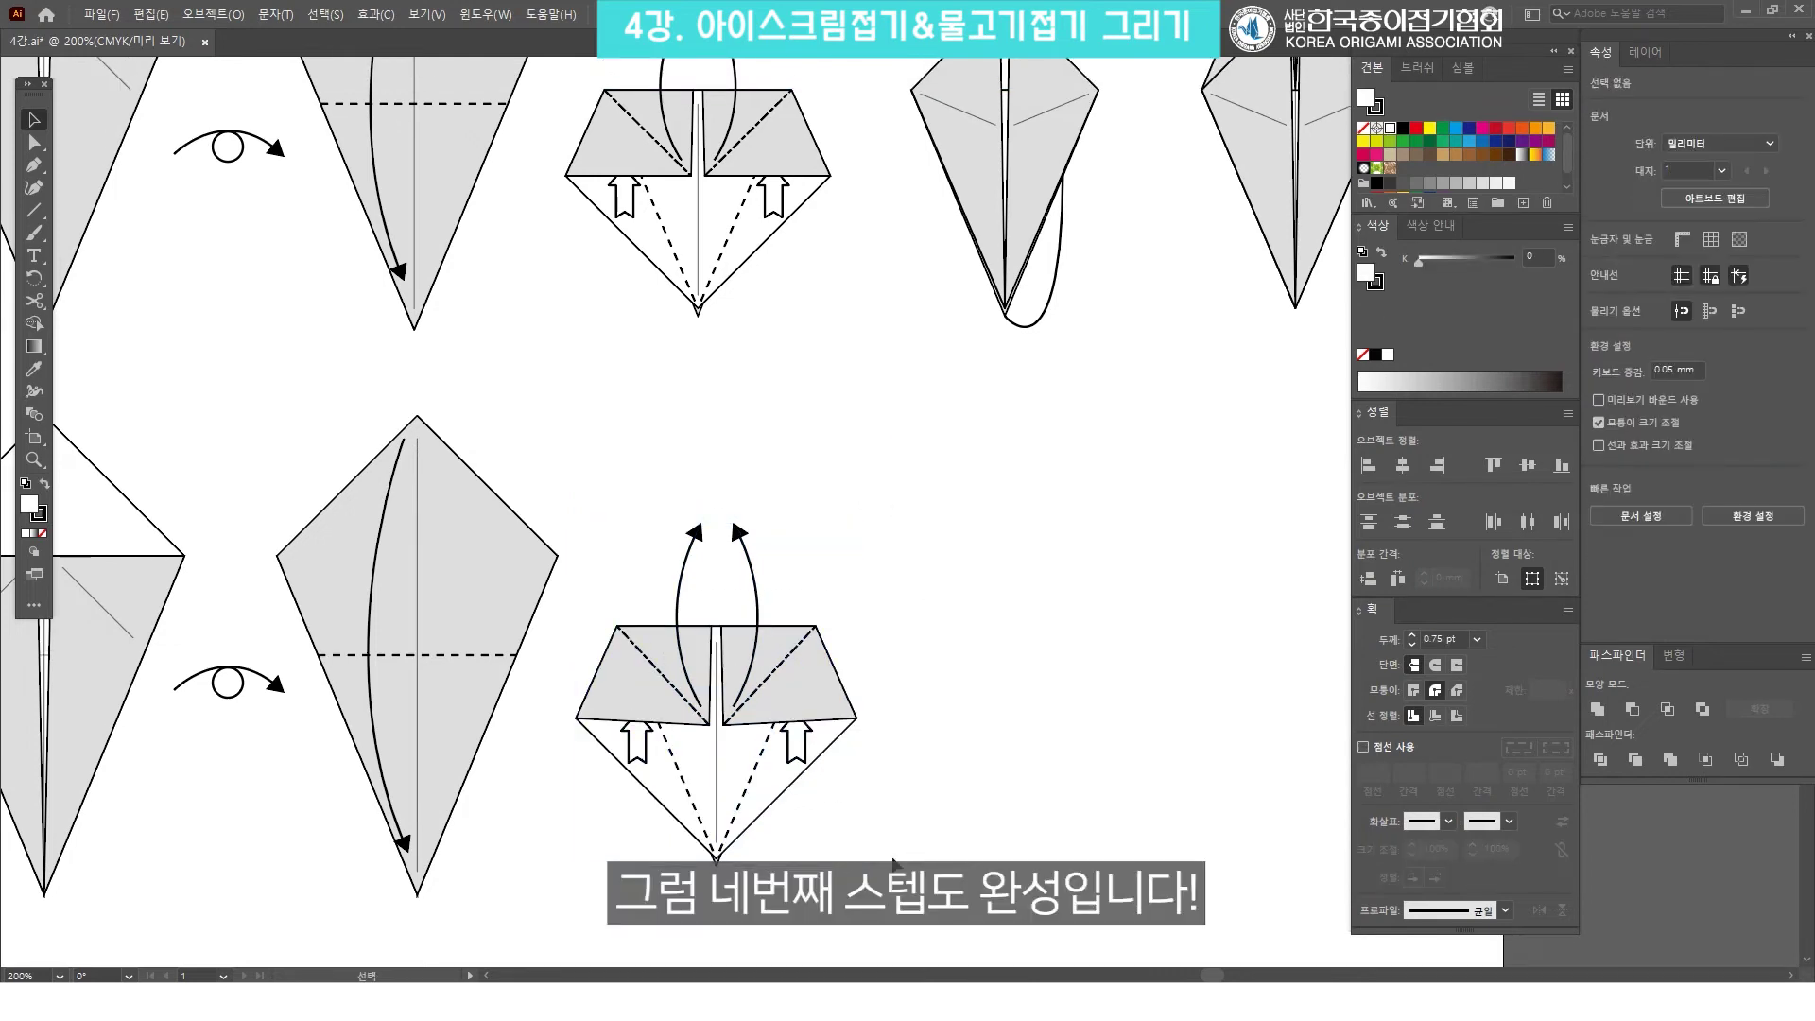
Duplicate the whole finished fourth-step figure horizontally into the empty space beside it as the base for the next step.
{"action": "key", "text": "ctrl+minus"}
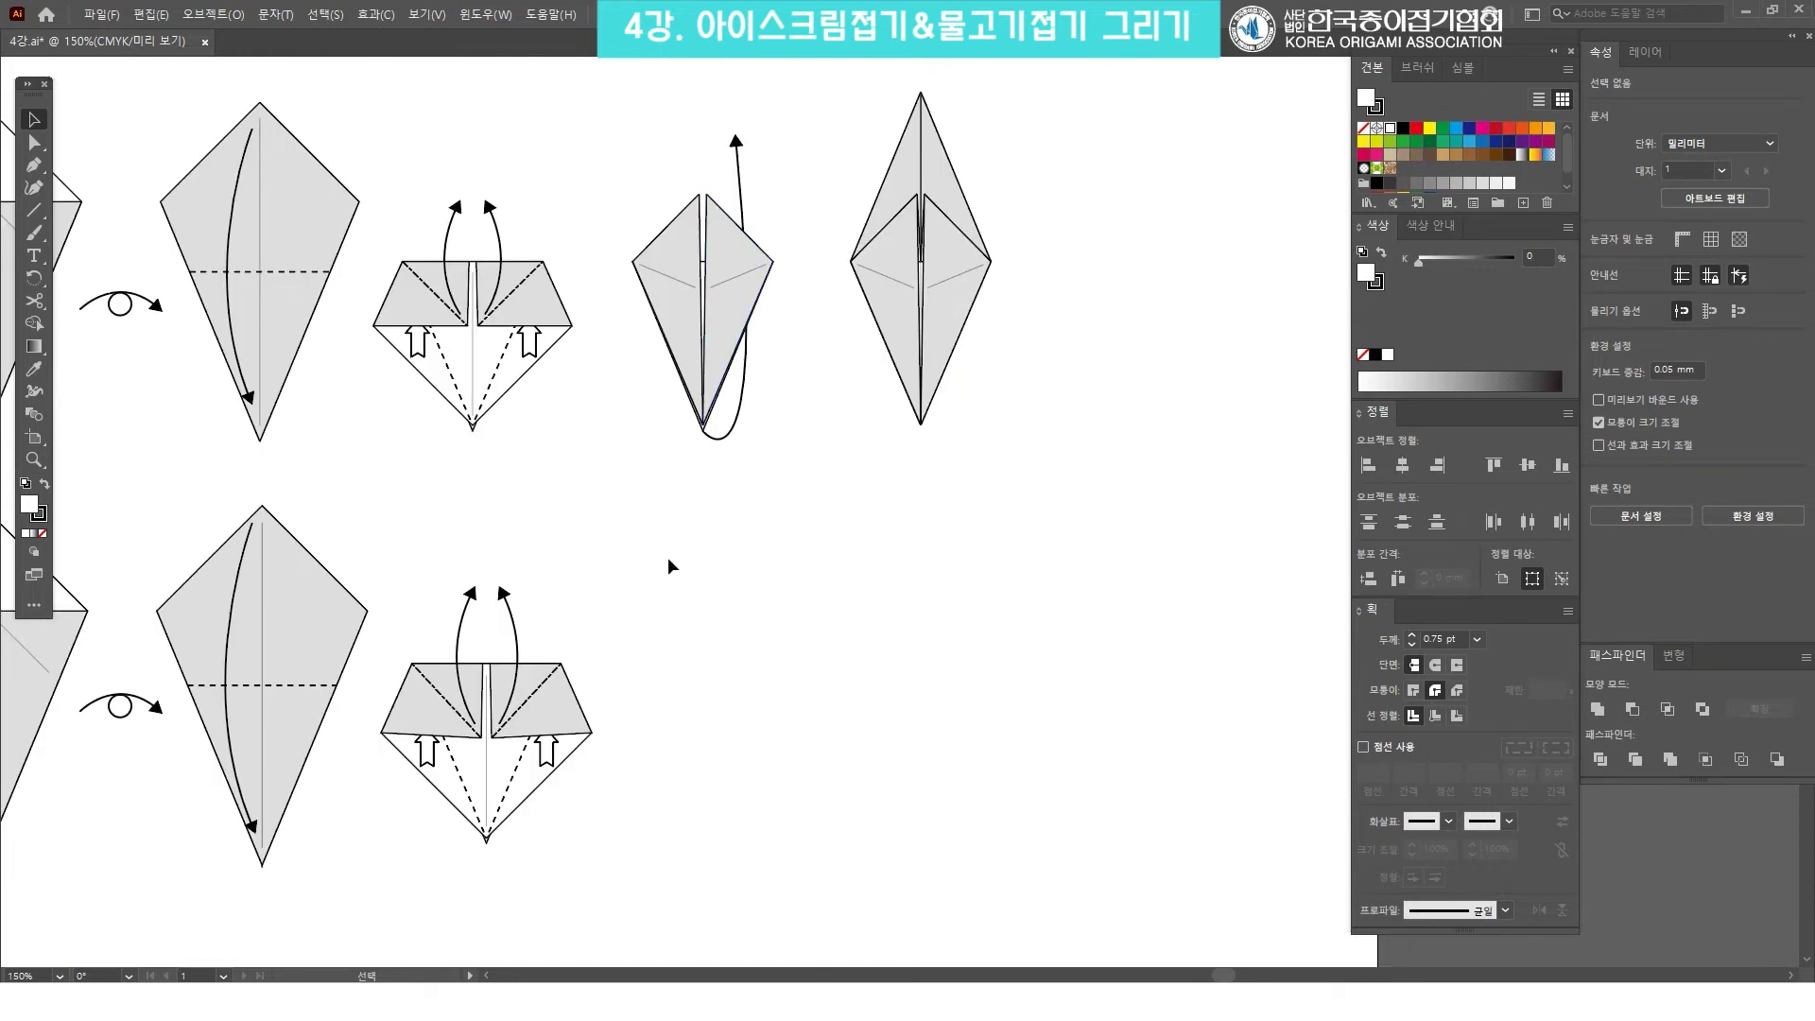
{"action": "left_click_drag", "start_coordinate": [588, 845], "coordinate": [405, 559]}
{"action": "left_click_drag", "start_coordinate": [440, 700], "coordinate": [702, 704]}
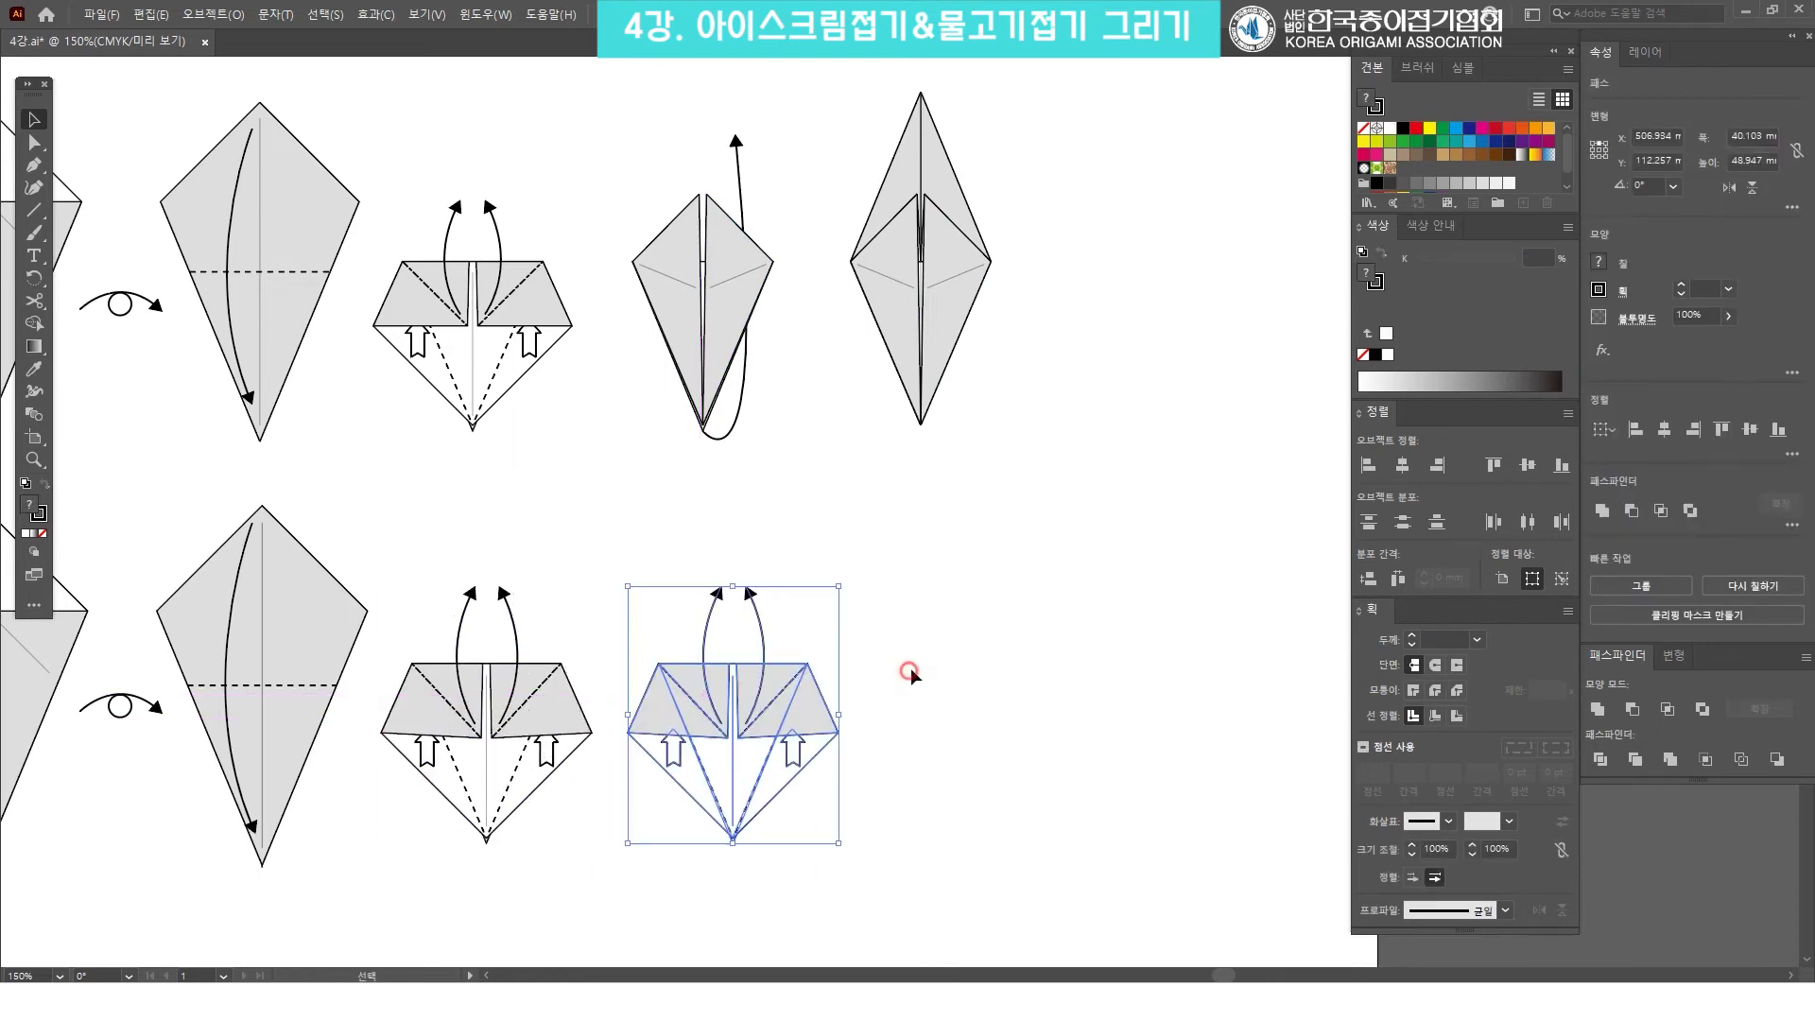
{"action": "left_click", "coordinate": [875, 720]}
{"action": "scroll", "coordinate": [876, 719], "scroll_direction": "down", "scroll_amount": 1}
{"action": "scroll", "coordinate": [879, 653], "scroll_direction": "down", "scroll_amount": 1}
{"action": "scroll", "coordinate": [834, 615], "scroll_direction": "up", "scroll_amount": 1}
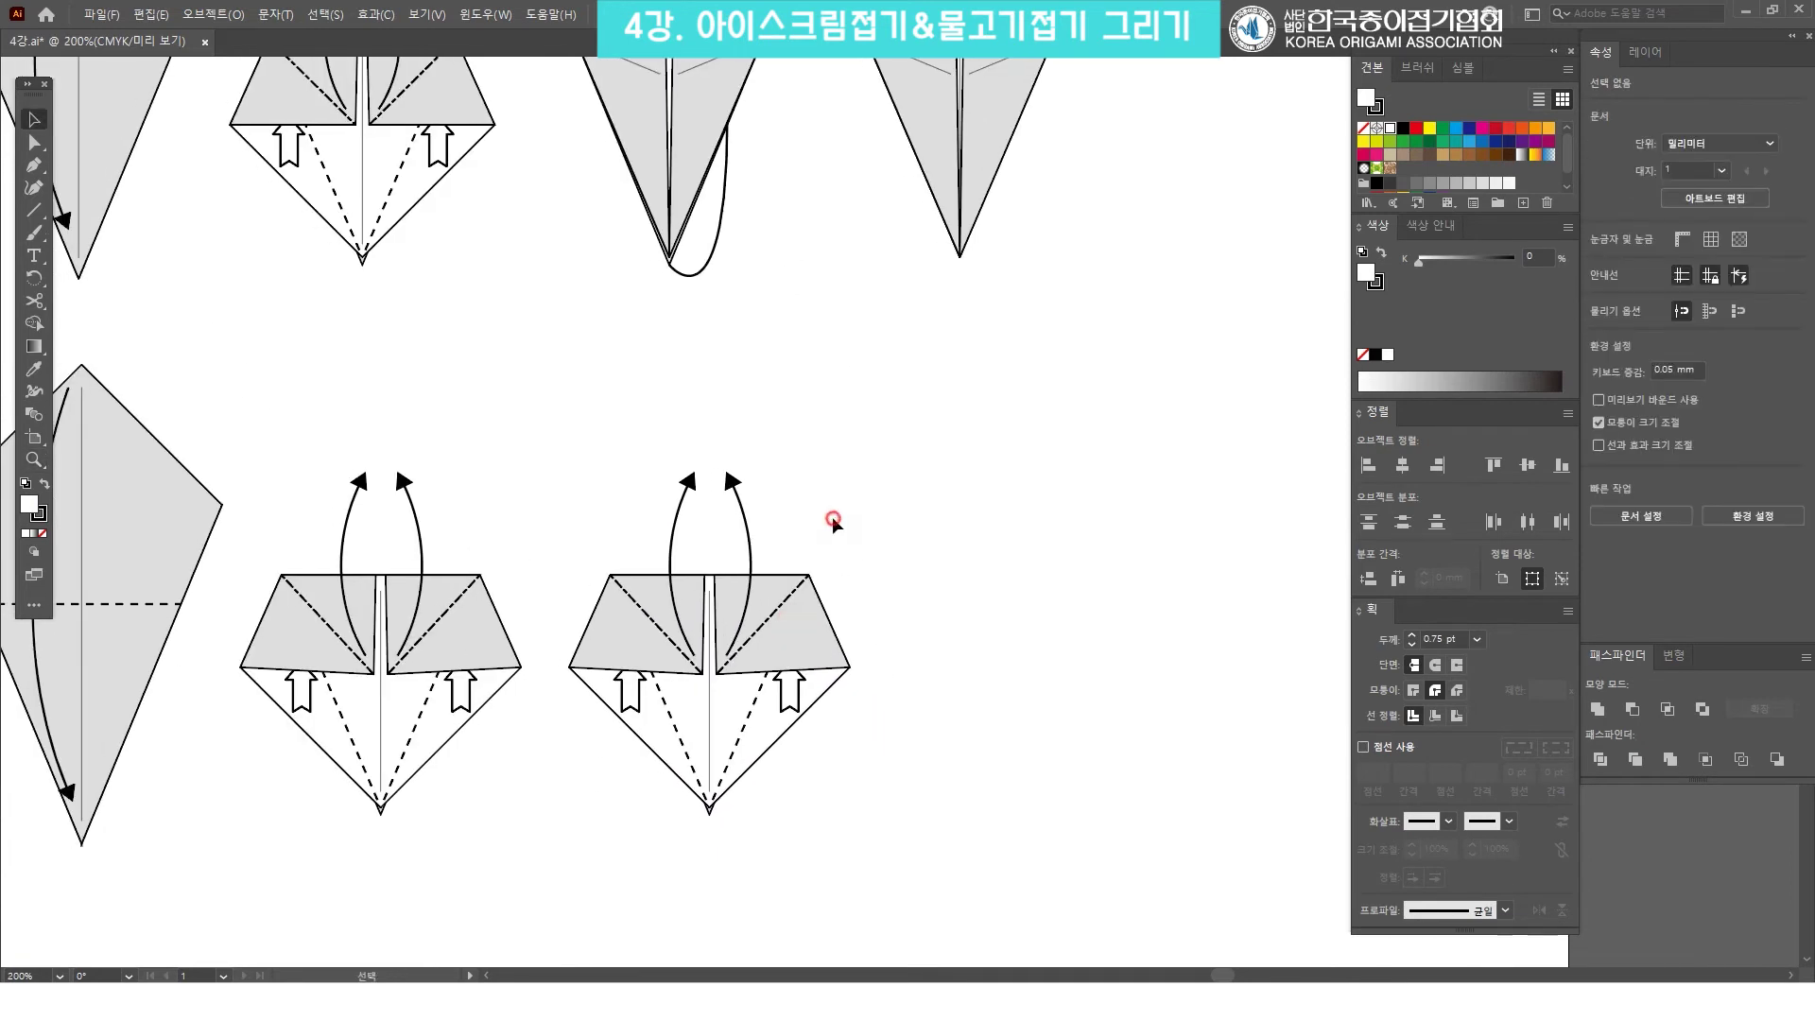
Delete the two curved fold arrows and both opening-symbol arrows from the duplicated figure.
{"action": "left_click", "coordinate": [743, 499]}
{"action": "key", "text": "Delete"}
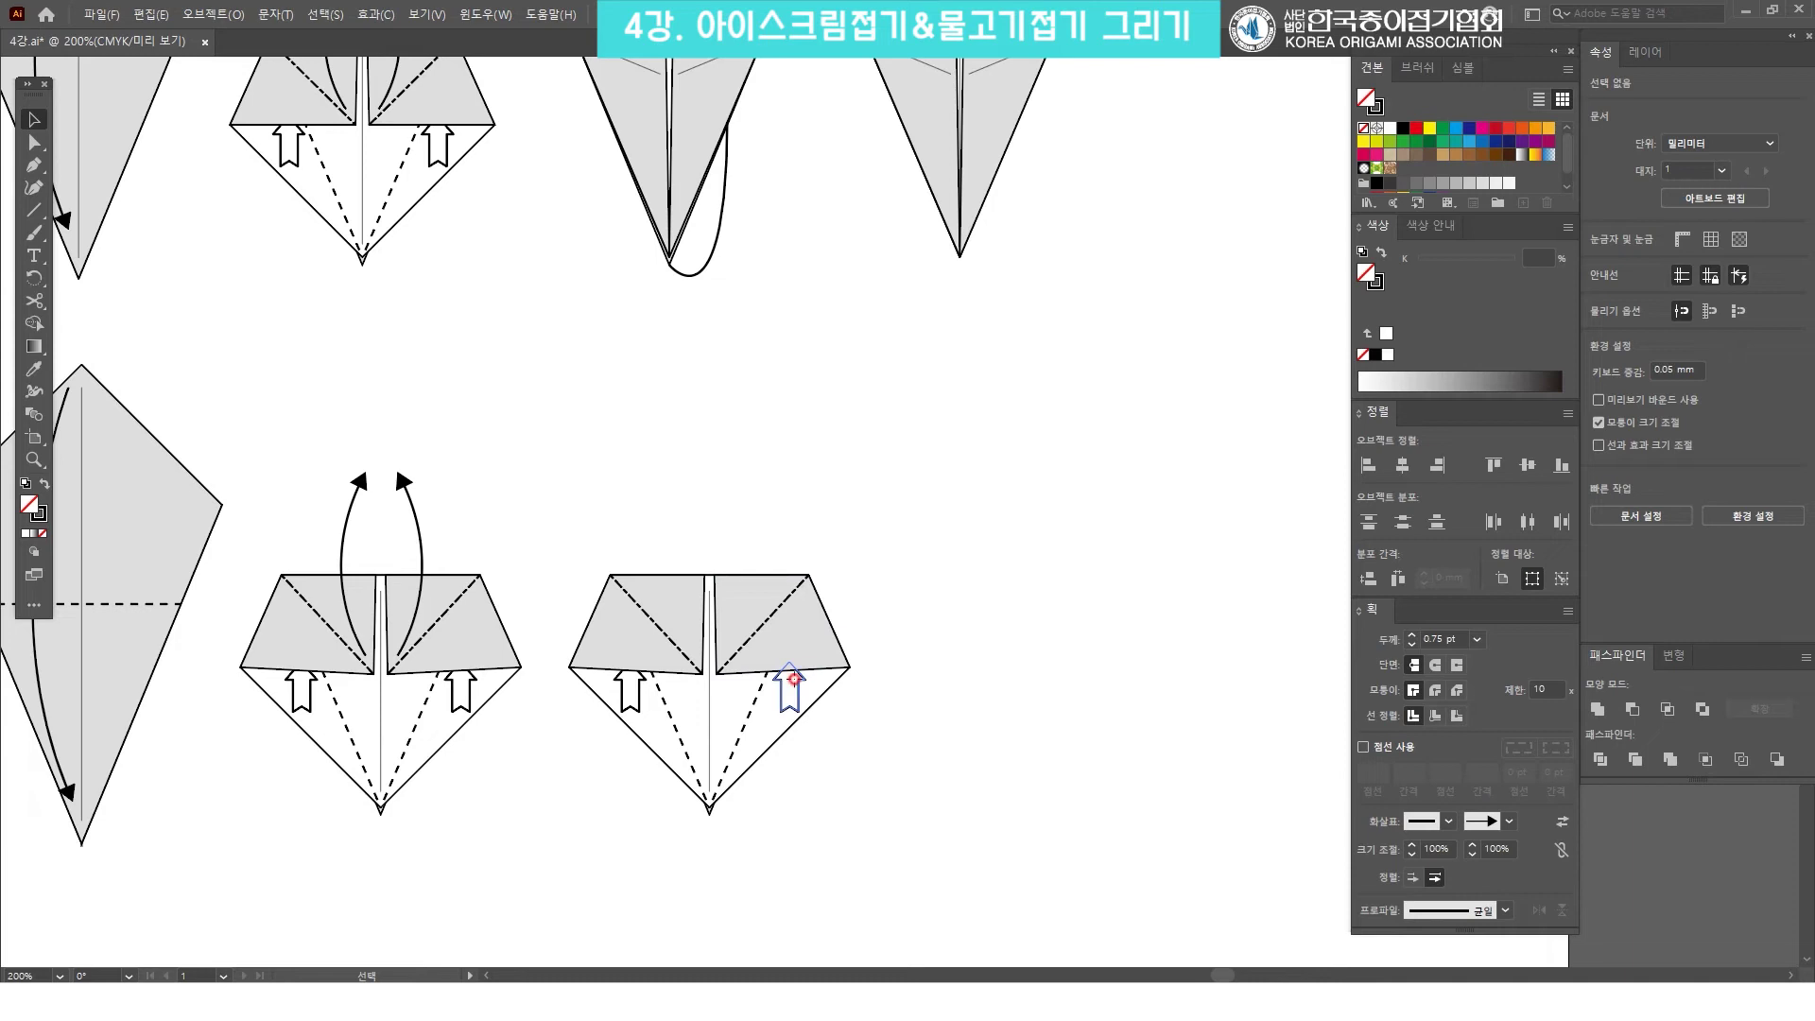
{"action": "left_click", "coordinate": [793, 687]}
{"action": "left_click", "coordinate": [621, 689], "text": "shift"}
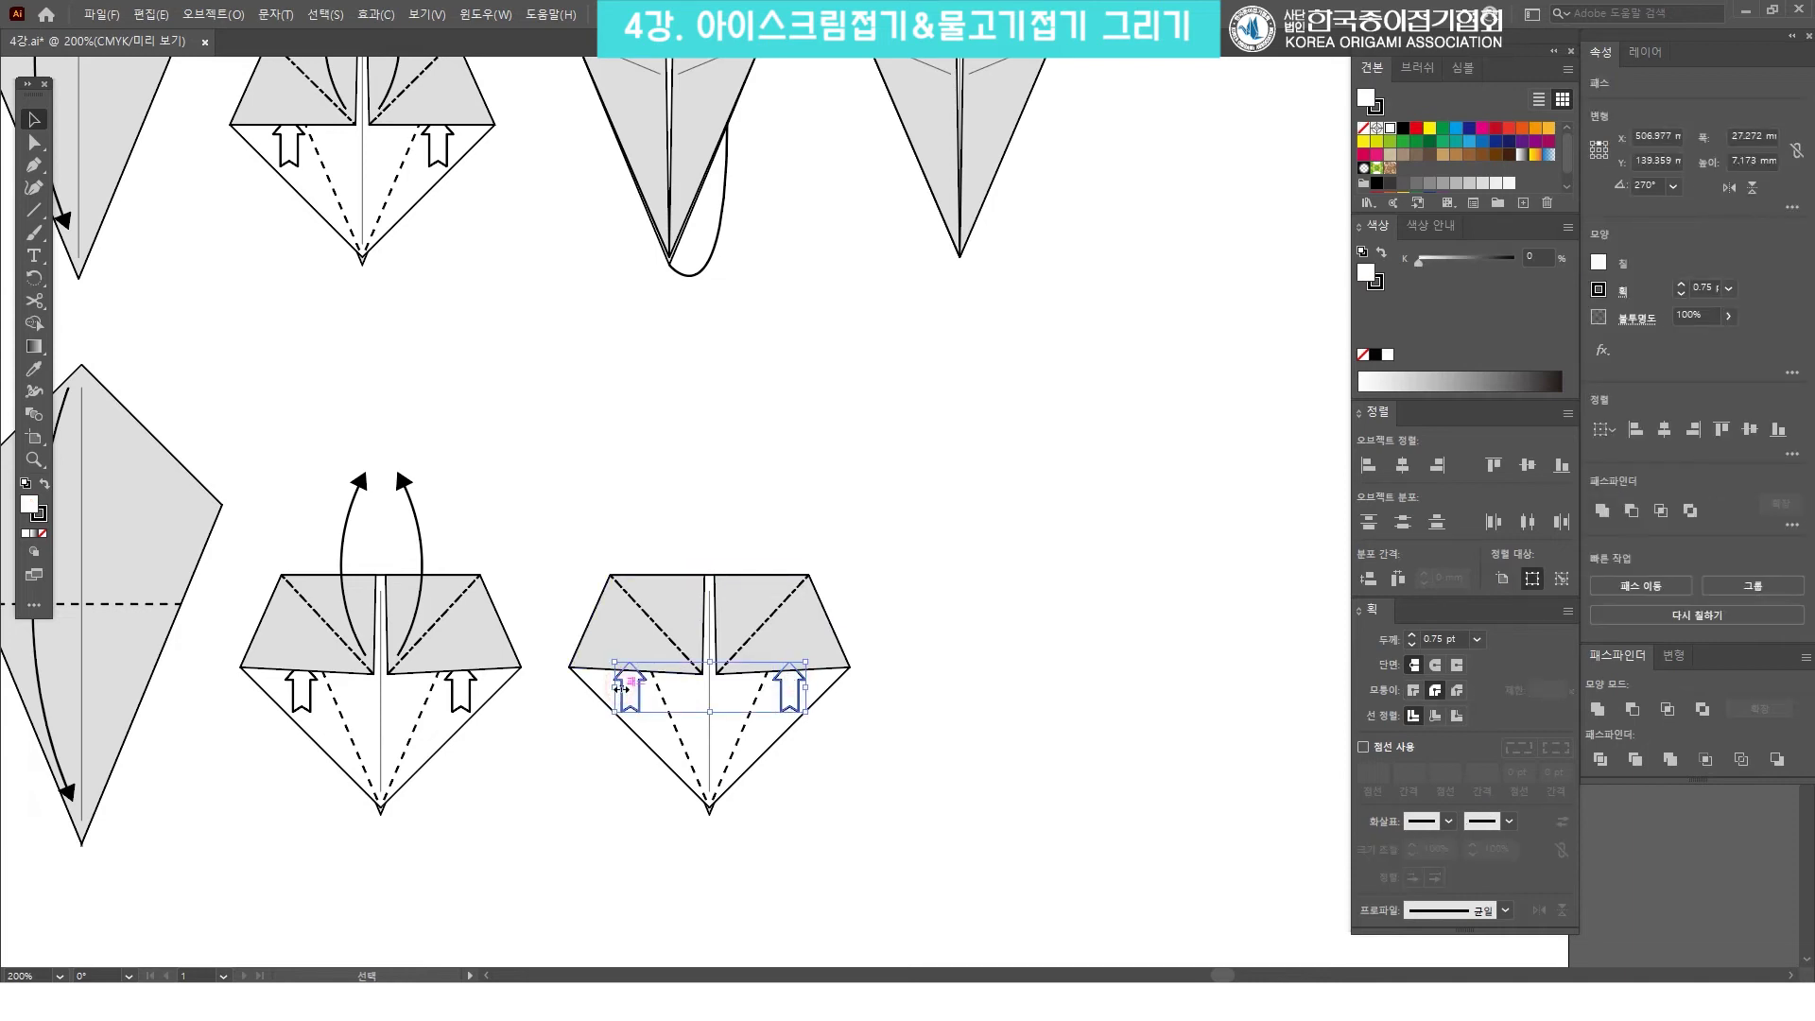
{"action": "key", "text": "Delete"}
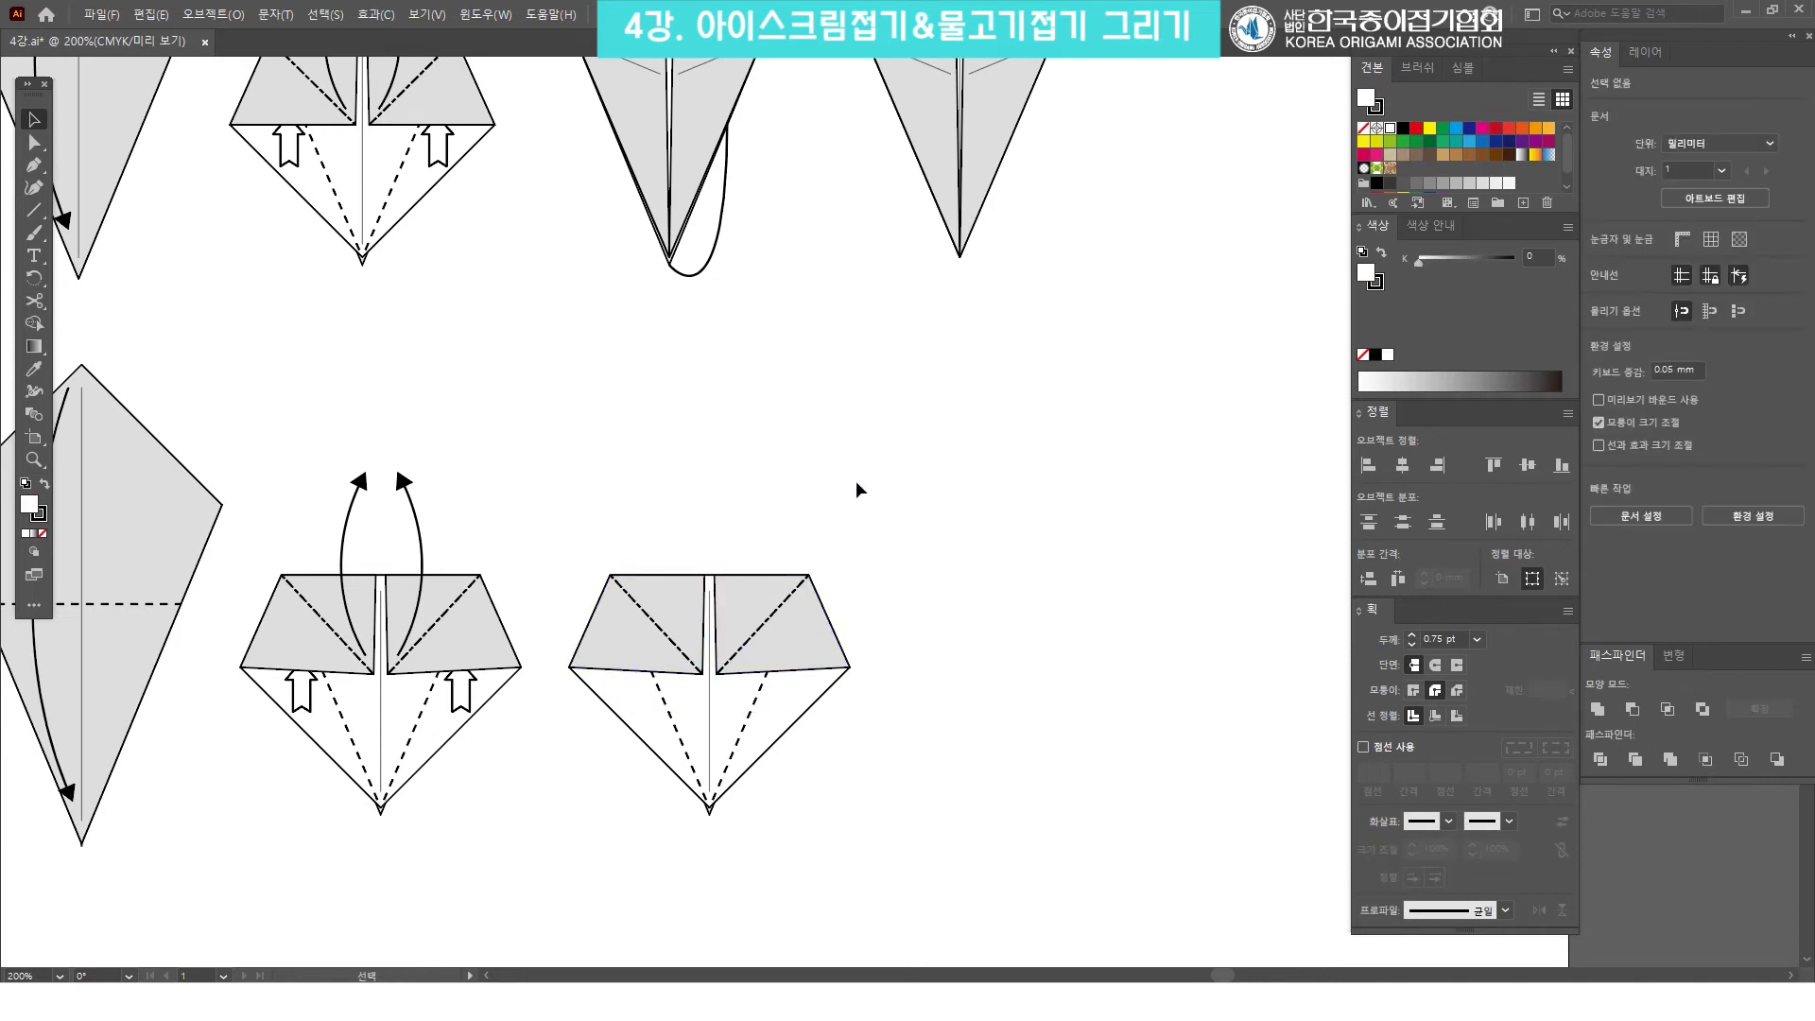
Delete both grey flaps and their diagonal mountain-fold lines from the duplicate, keeping the white outline, centre crease and long dashed lines.
{"action": "left_click_drag", "start_coordinate": [839, 494], "coordinate": [856, 548]}
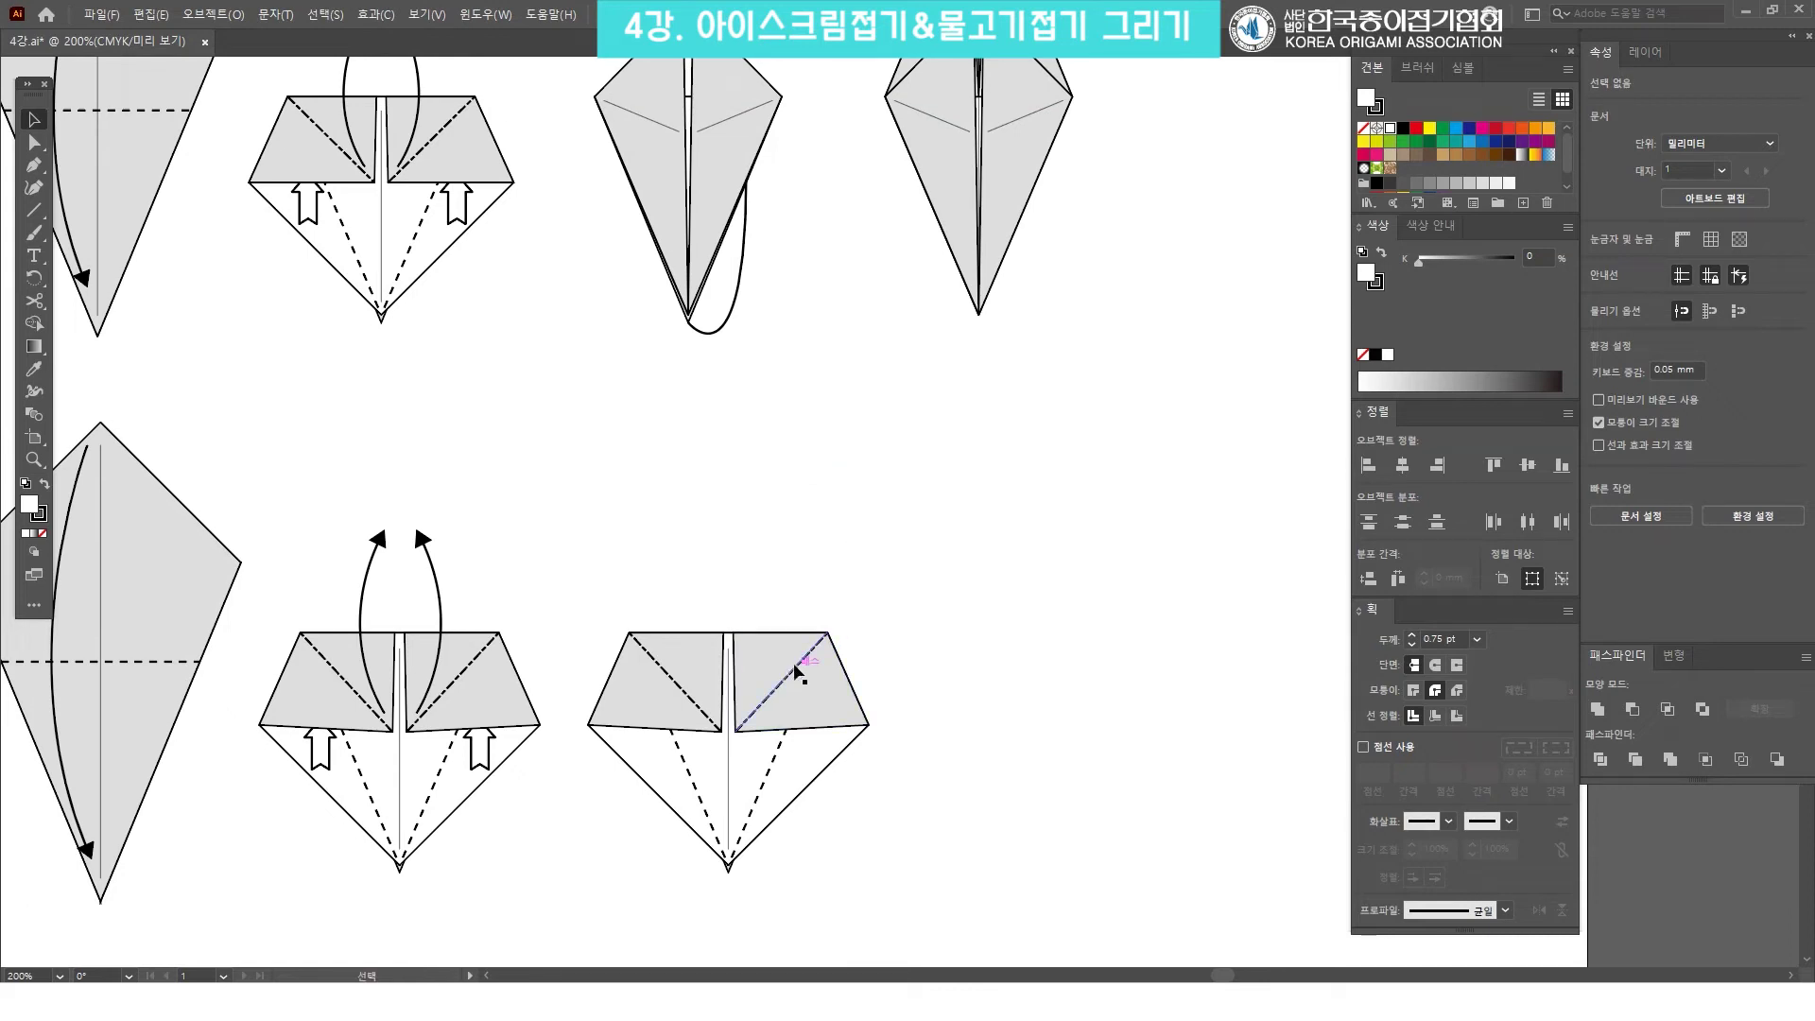
{"action": "left_click", "coordinate": [697, 672]}
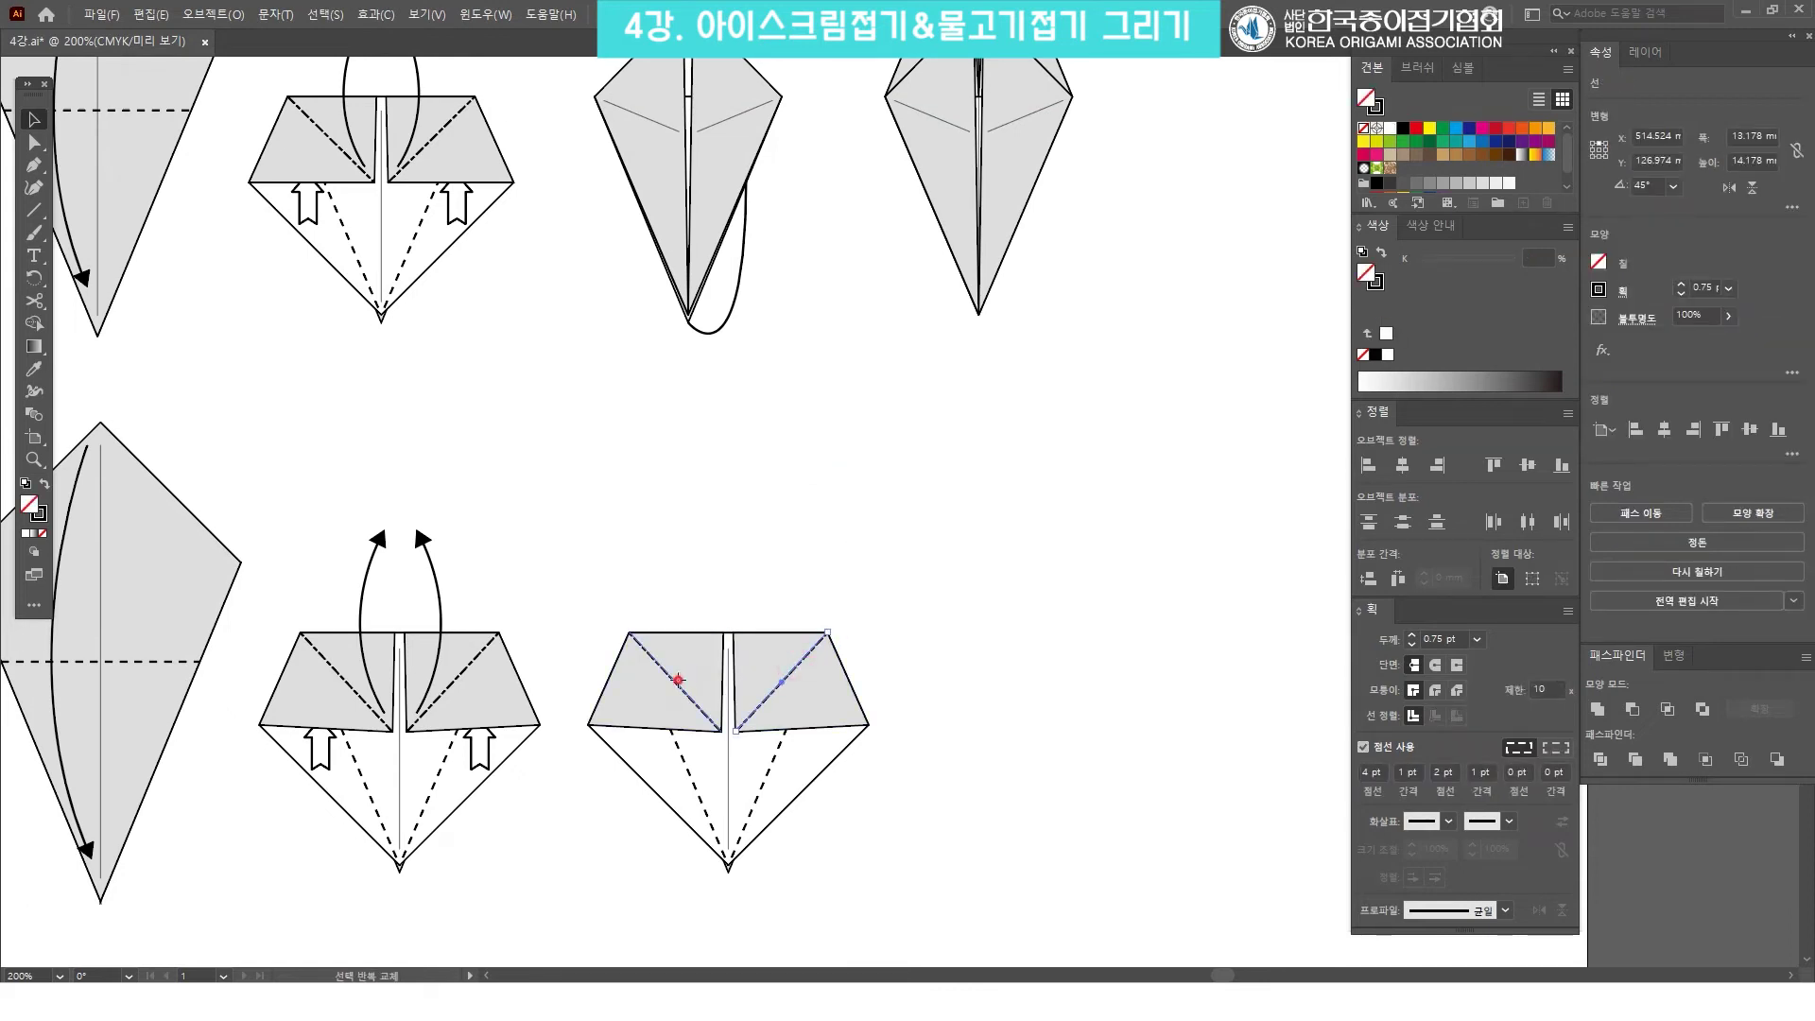
{"action": "left_click", "coordinate": [688, 657], "text": "shift"}
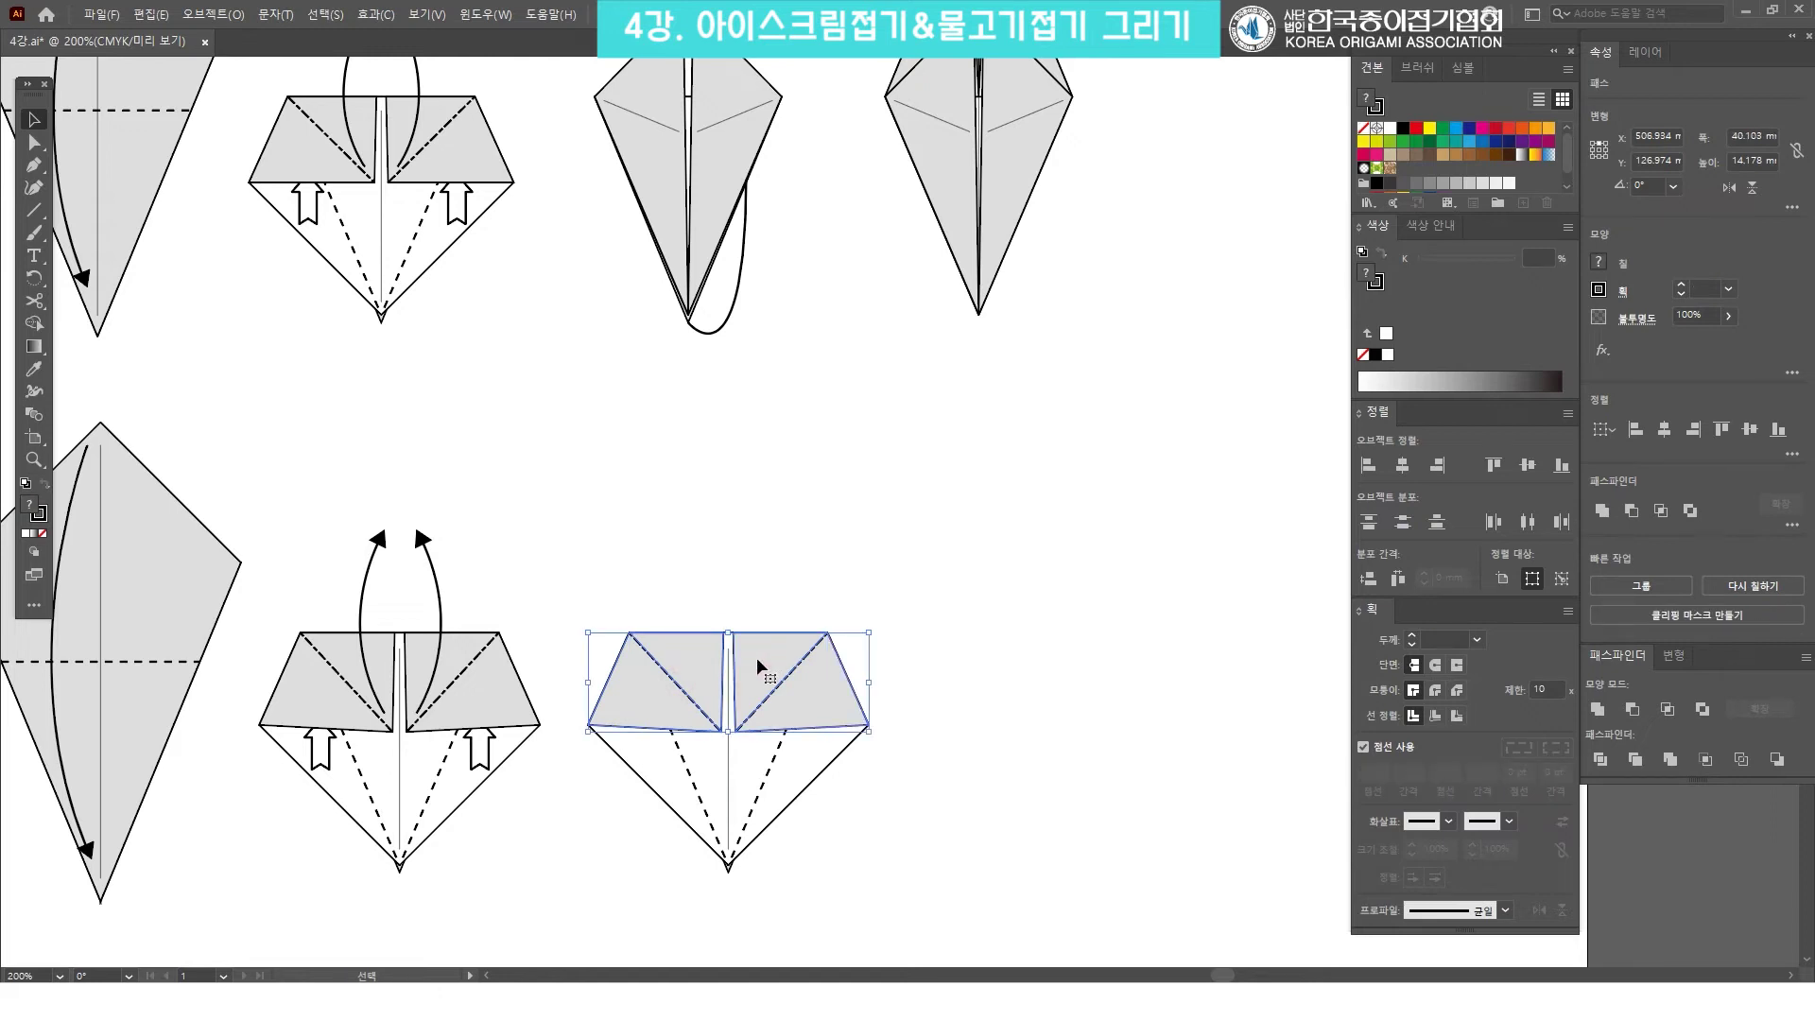
{"action": "key", "text": "Delete"}
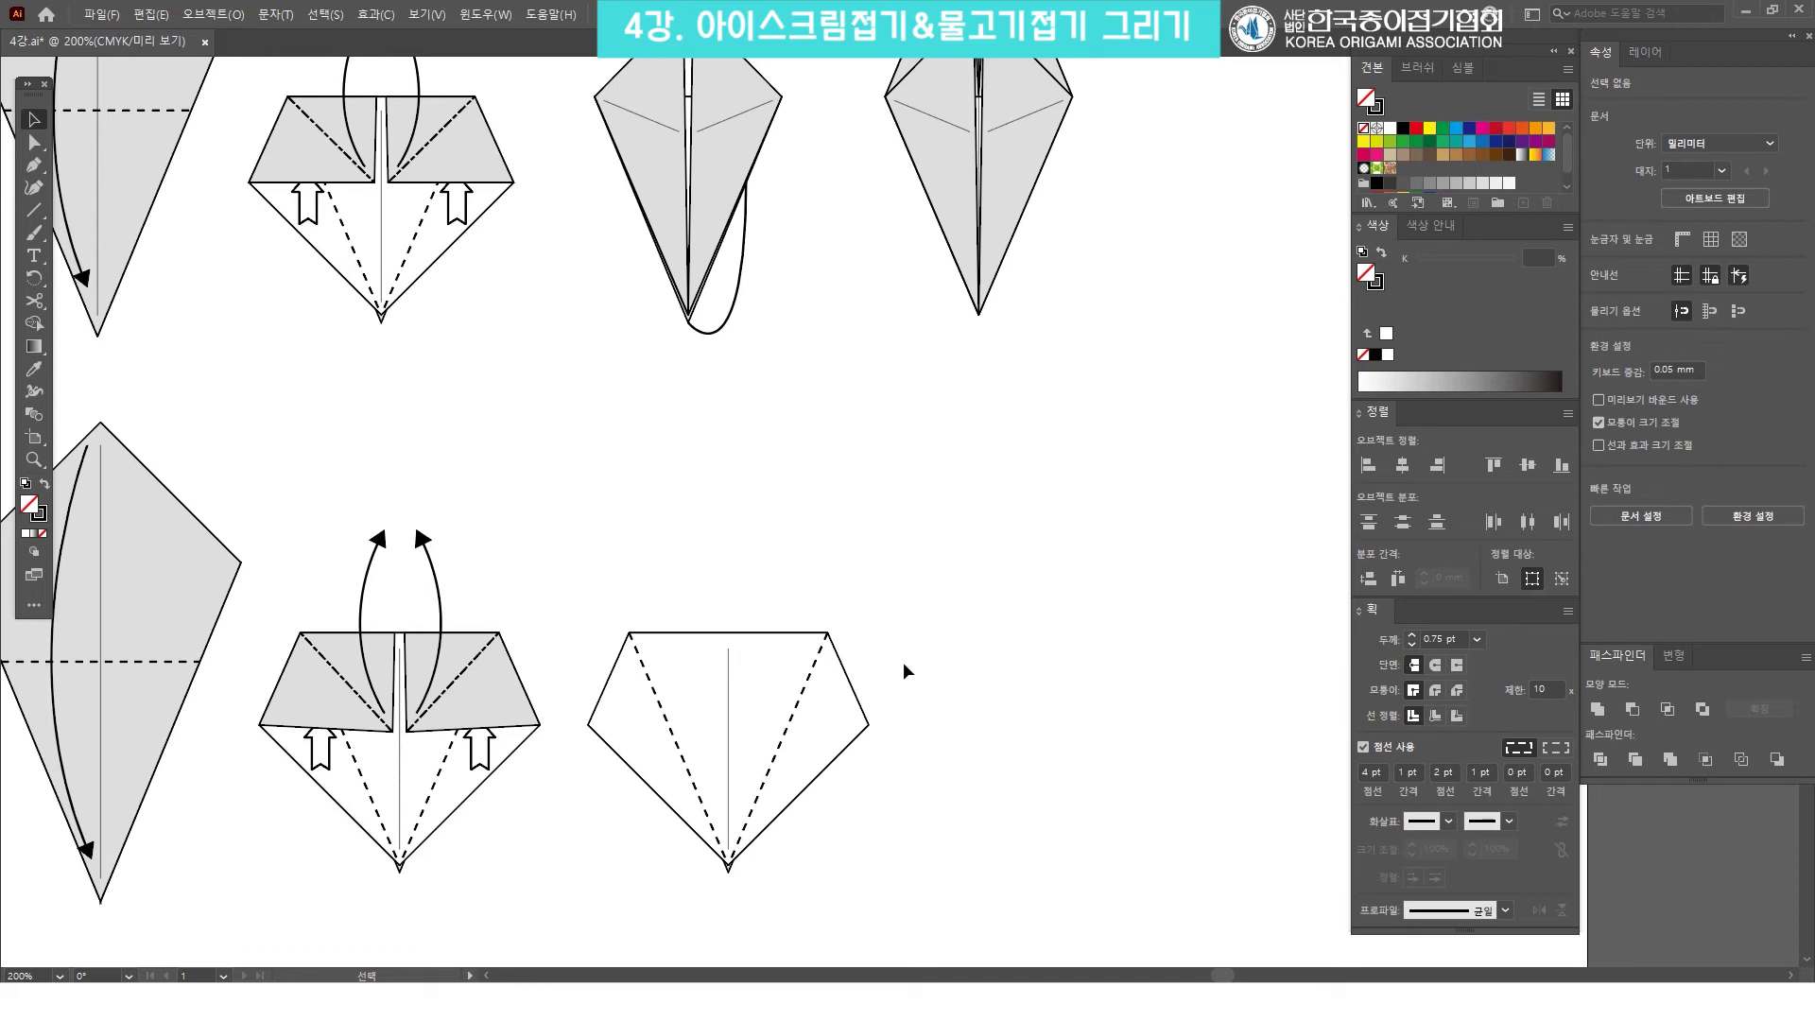
Lengthen both long dashed fold lines from their centres past the outline at both ends, each about 17.9 mm wide and 41.8 mm high.
{"action": "left_click", "coordinate": [806, 683]}
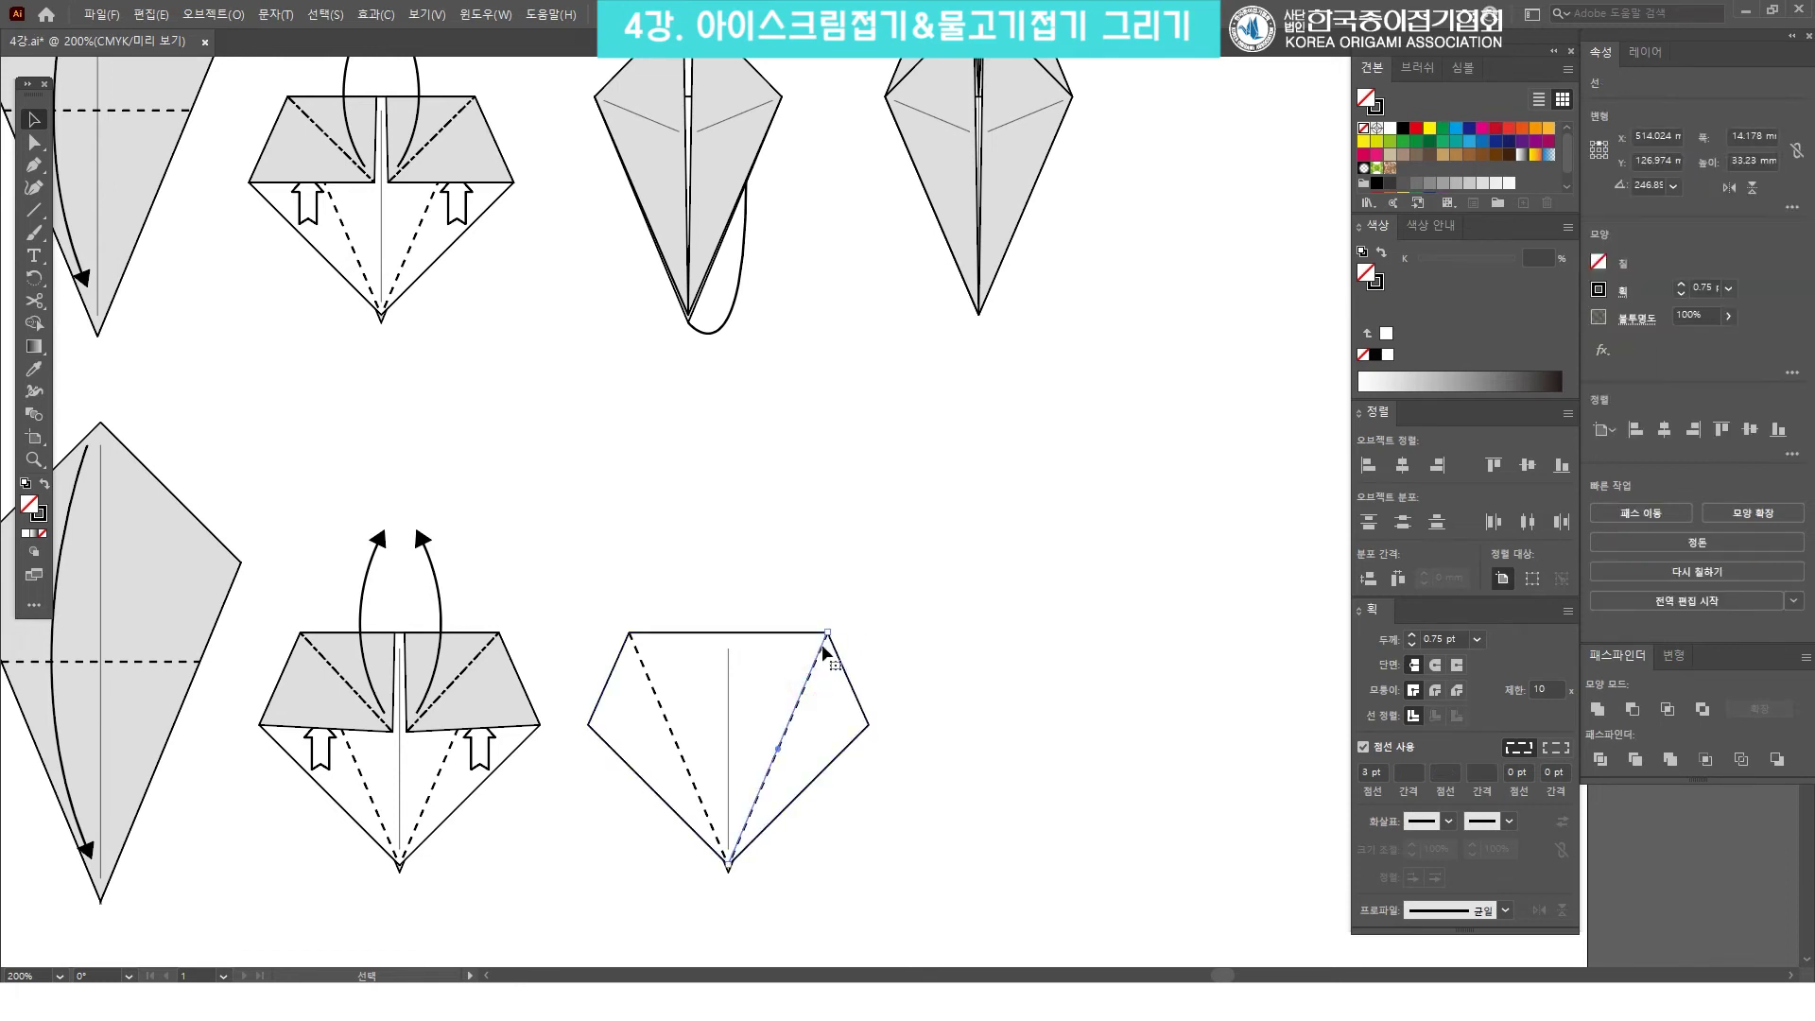
{"action": "left_click_drag", "start_coordinate": [829, 634], "coordinate": [840, 602]}
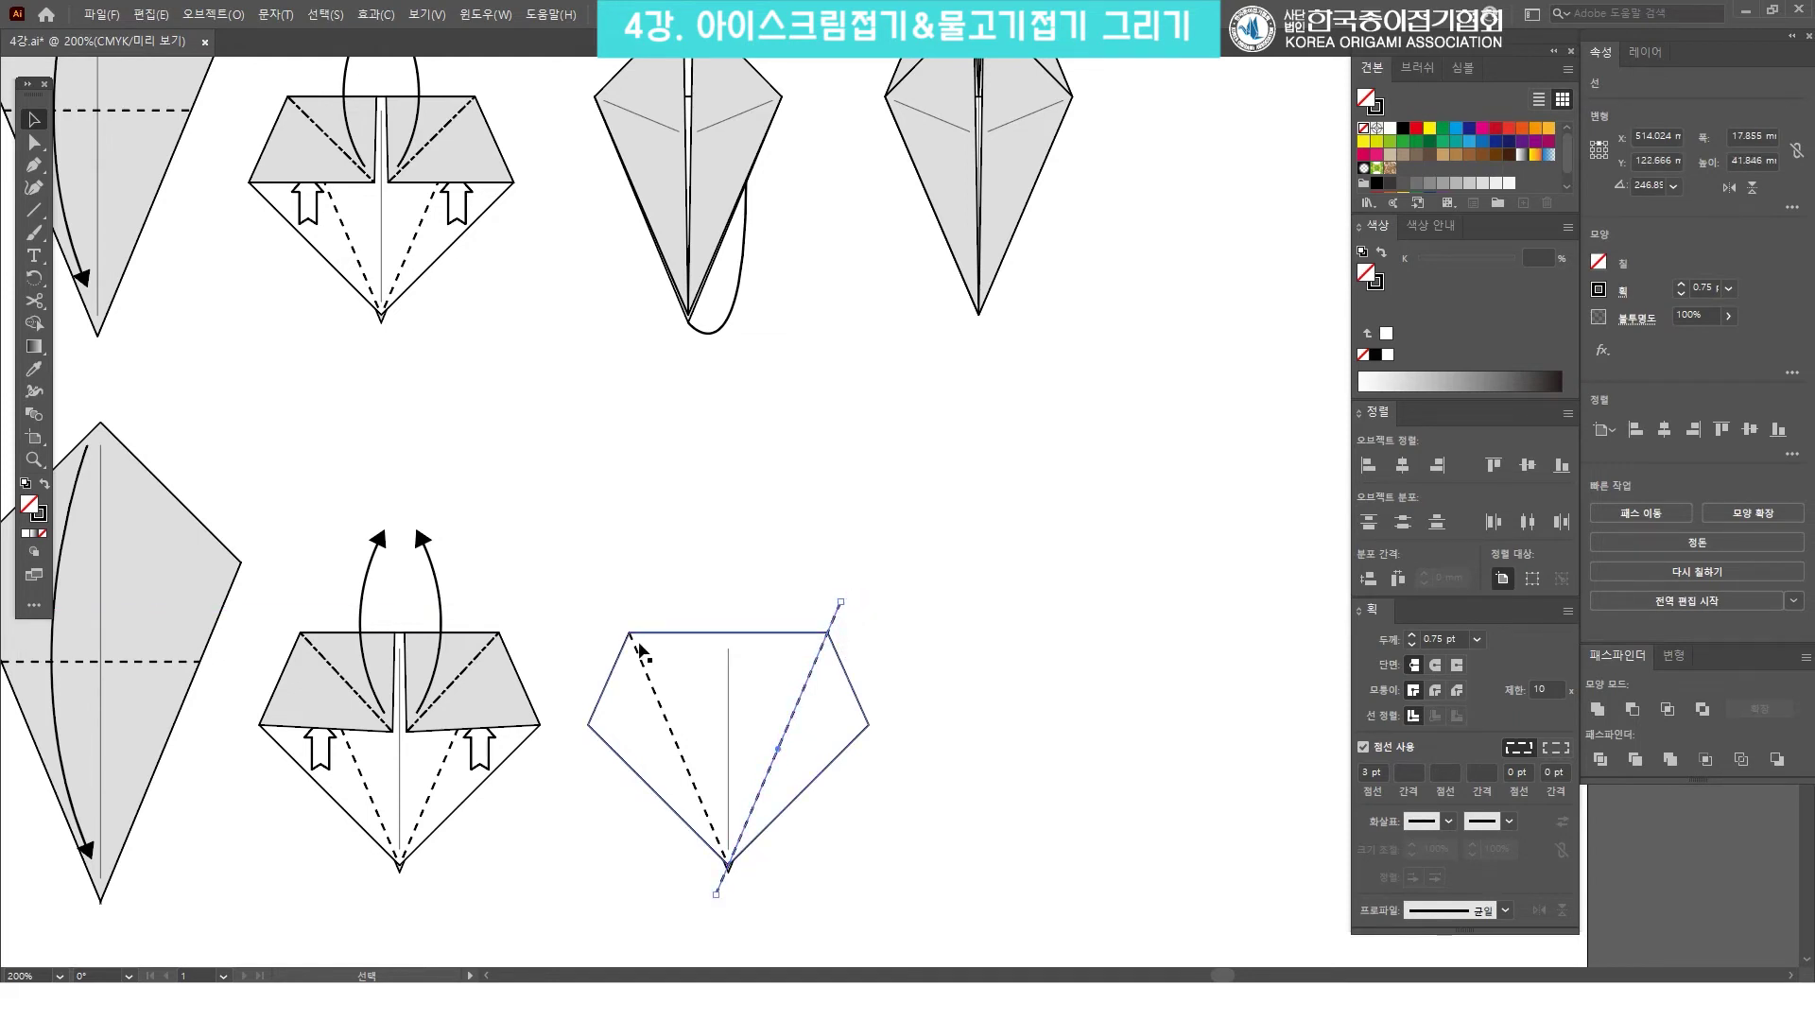
{"action": "left_click", "coordinate": [638, 647]}
{"action": "mouse_move", "coordinate": [632, 636]}
{"action": "left_mouse_down"}
{"action": "mouse_move", "coordinate": [590, 607]}
{"action": "mouse_move", "coordinate": [617, 607]}
{"action": "left_mouse_up"}
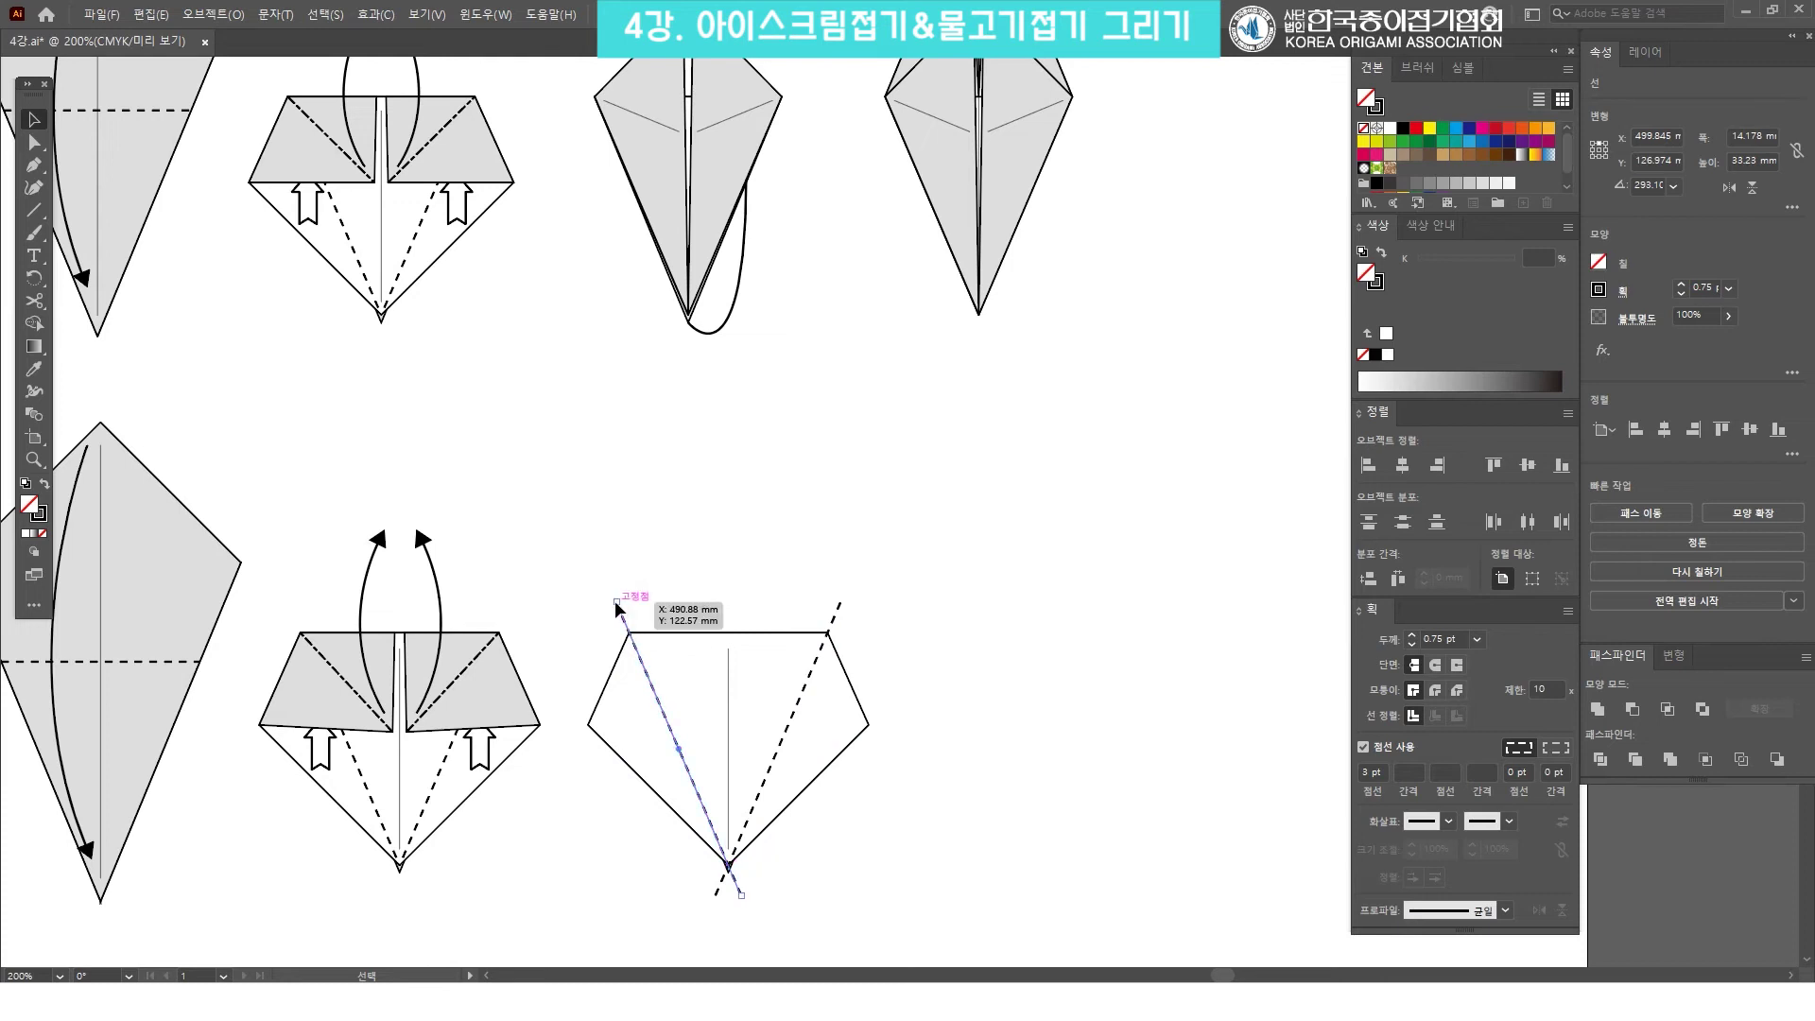
{"action": "left_click", "coordinate": [909, 593]}
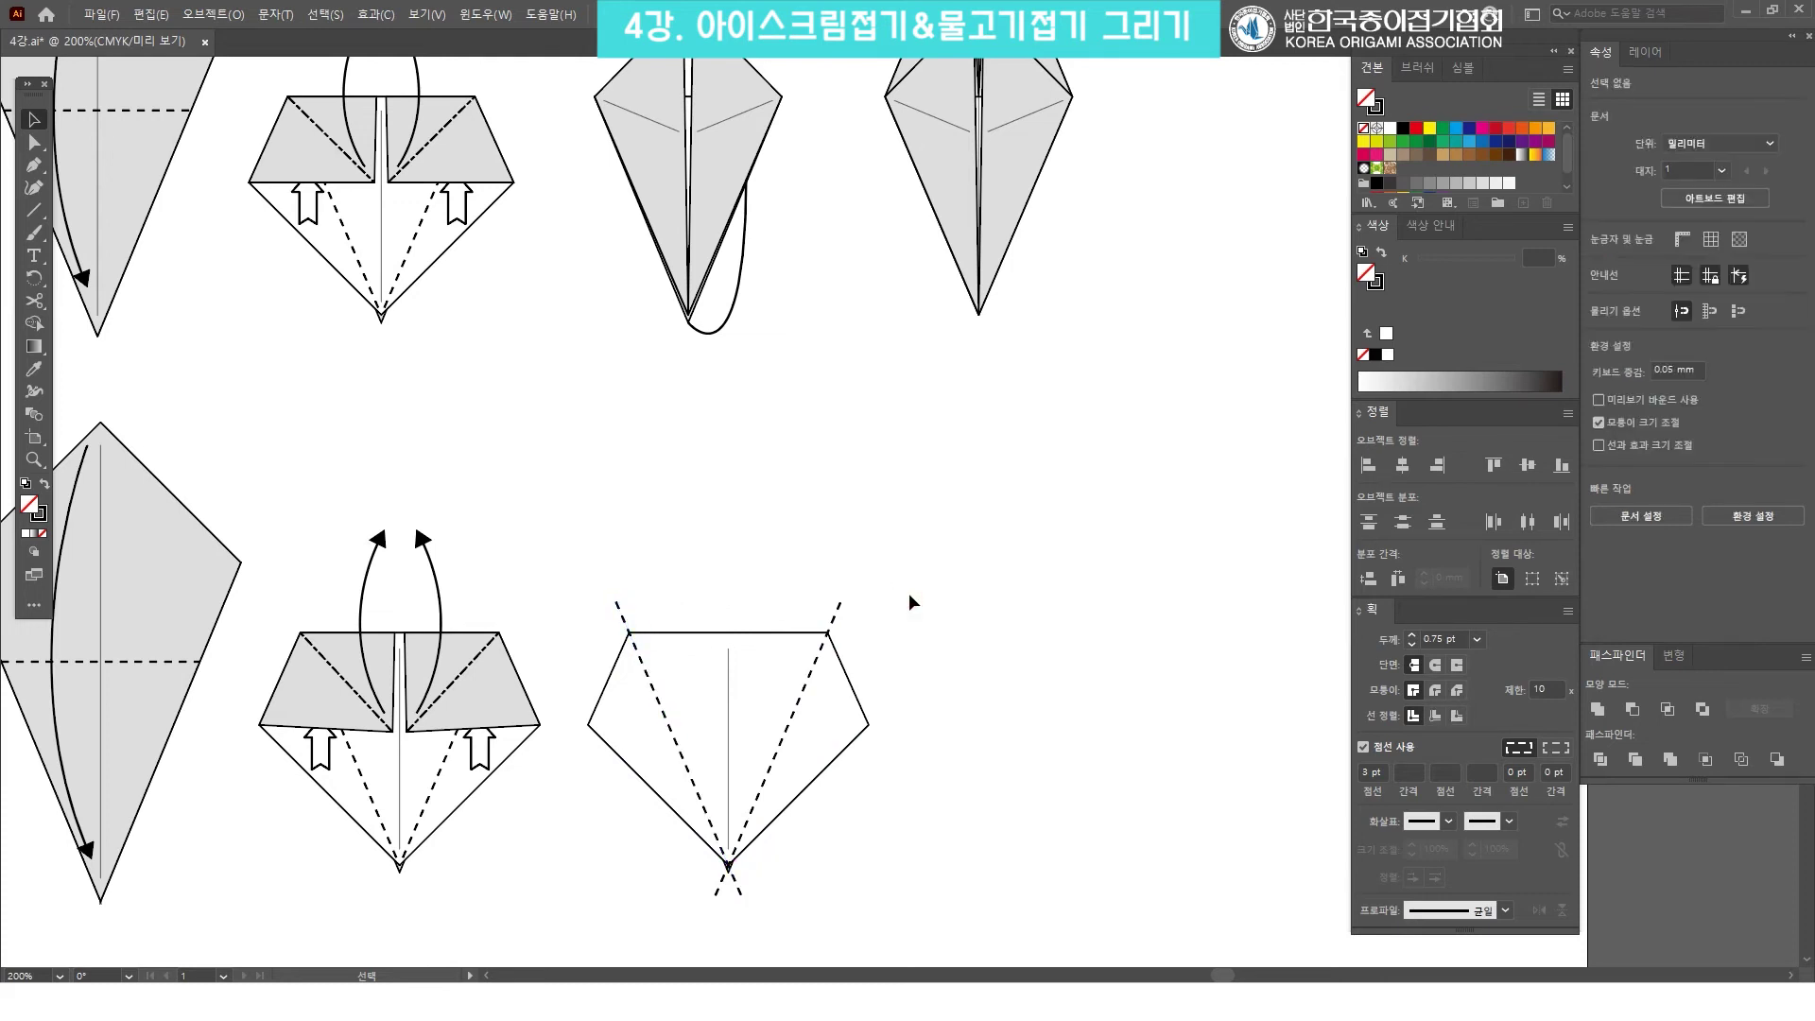
Divide the duplicated white outline along both long dashed fold lines with Pathfinder Divide and ungroup the resulting pieces.
{"action": "left_click", "coordinate": [818, 655]}
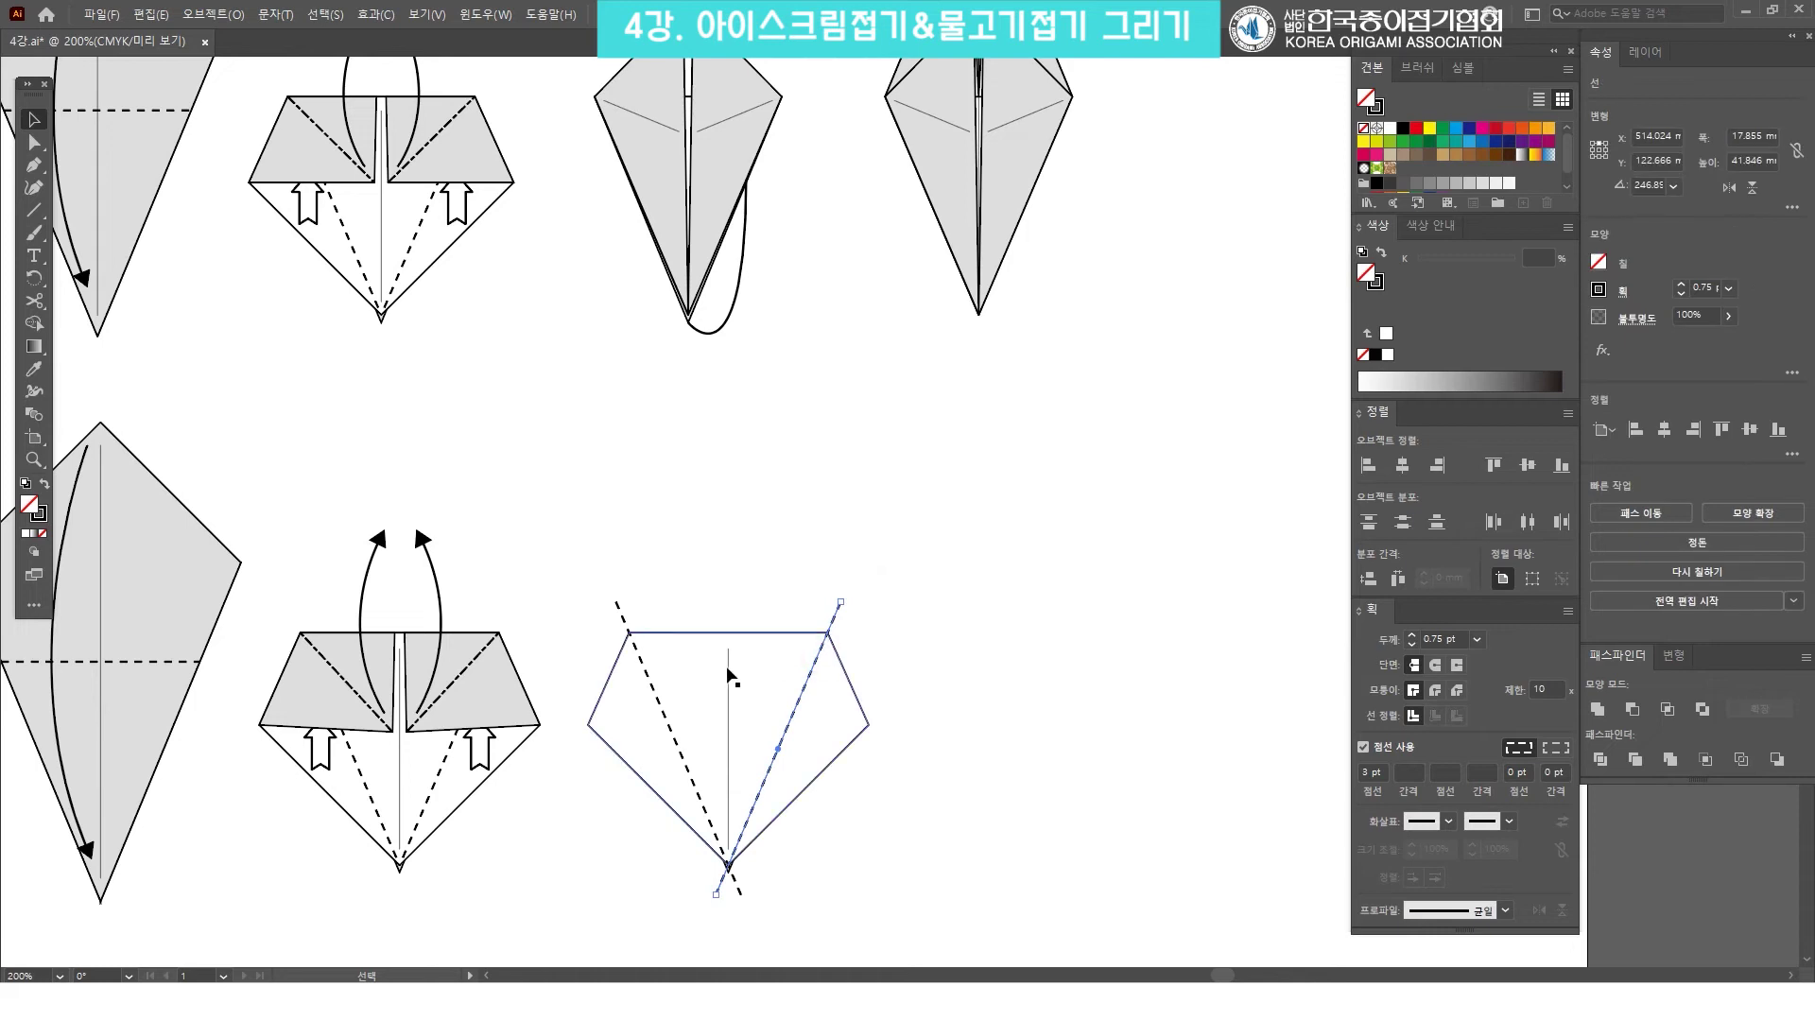
{"action": "left_click", "coordinate": [657, 687], "text": "shift"}
{"action": "left_click", "coordinate": [657, 687], "text": "shift"}
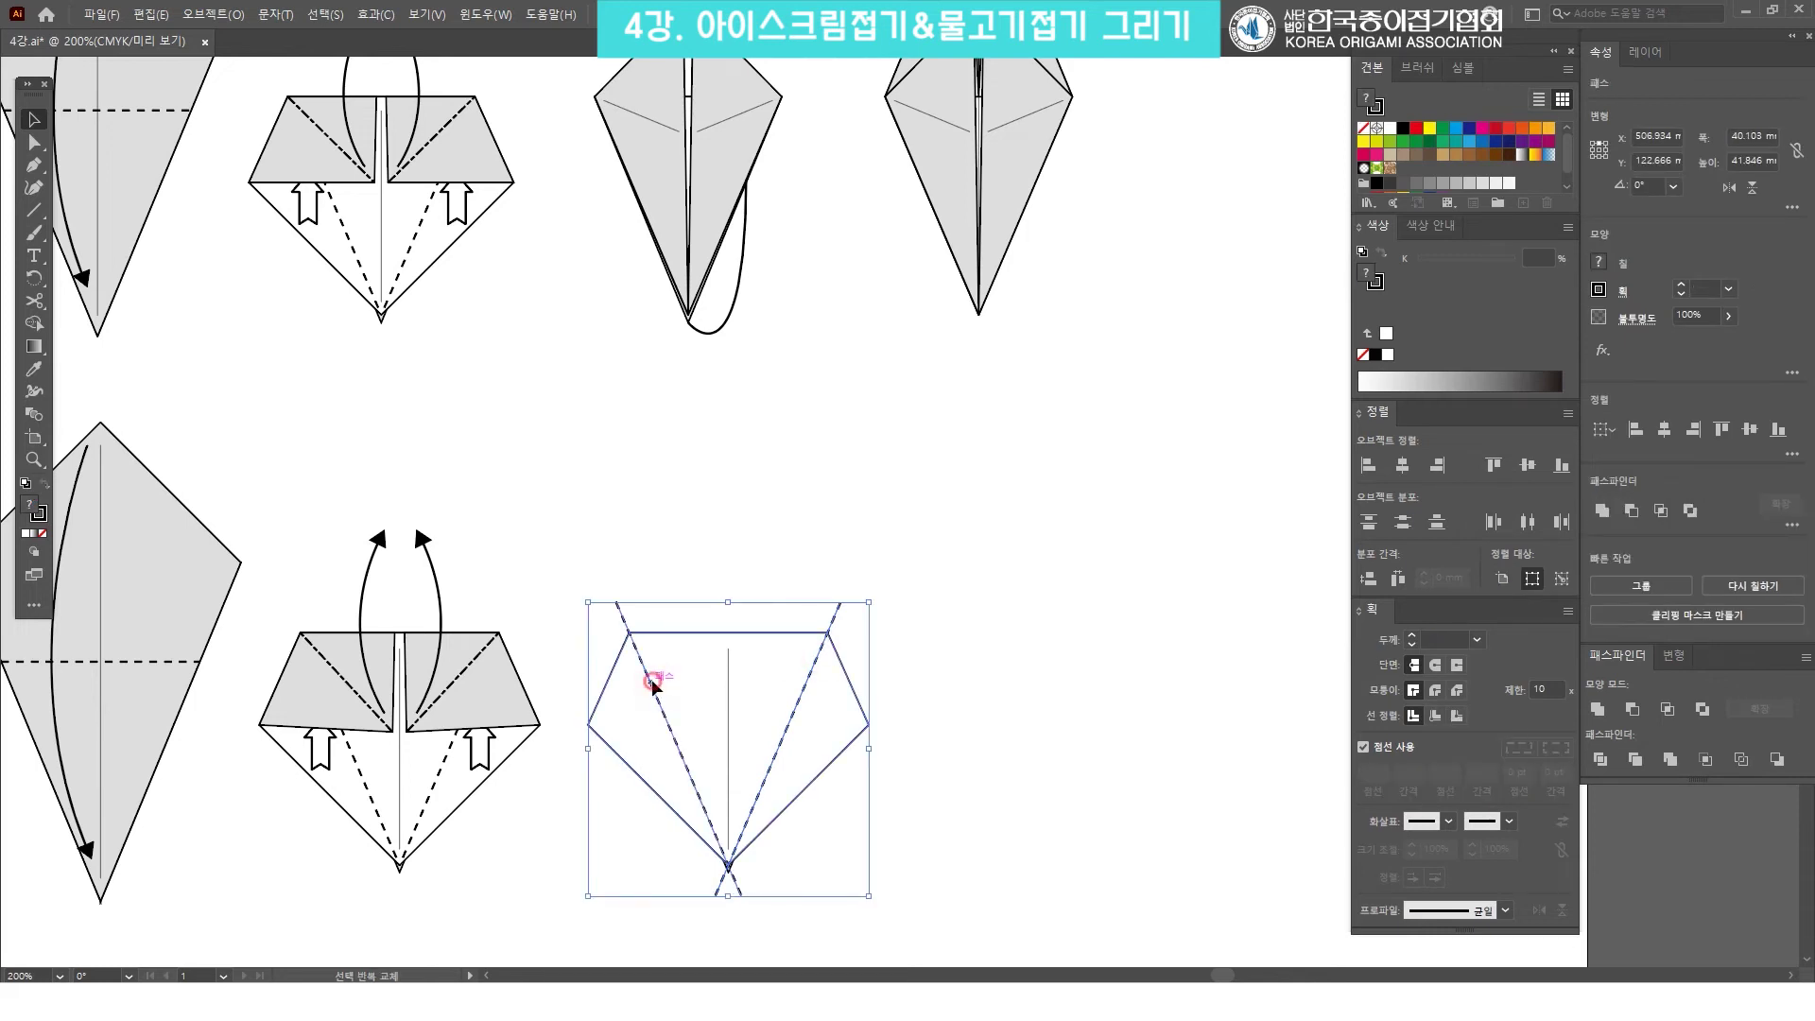
{"action": "left_click", "coordinate": [1600, 760]}
{"action": "key", "text": "ctrl+shift+g"}
{"action": "left_click", "coordinate": [939, 616]}
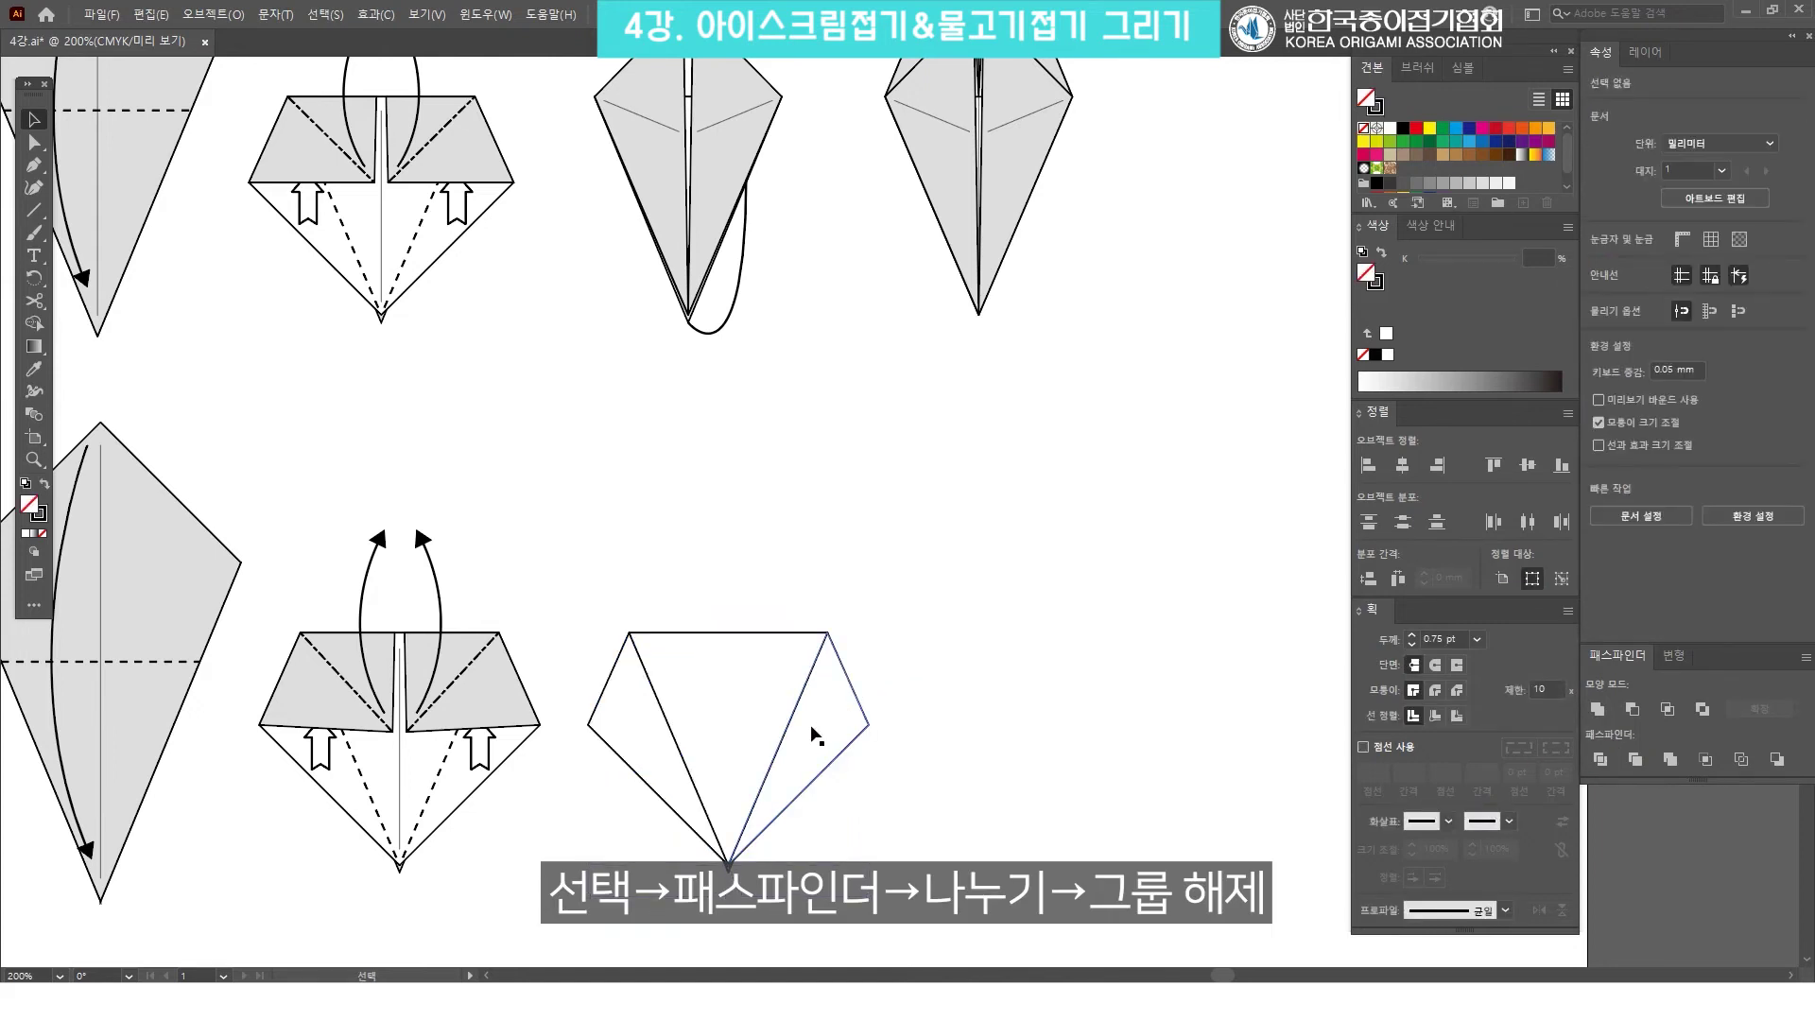
Move the two narrow side pieces outward, away from the central white triangle.
{"action": "left_click_drag", "start_coordinate": [832, 707], "coordinate": [946, 637]}
{"action": "left_click_drag", "start_coordinate": [627, 741], "coordinate": [565, 705]}
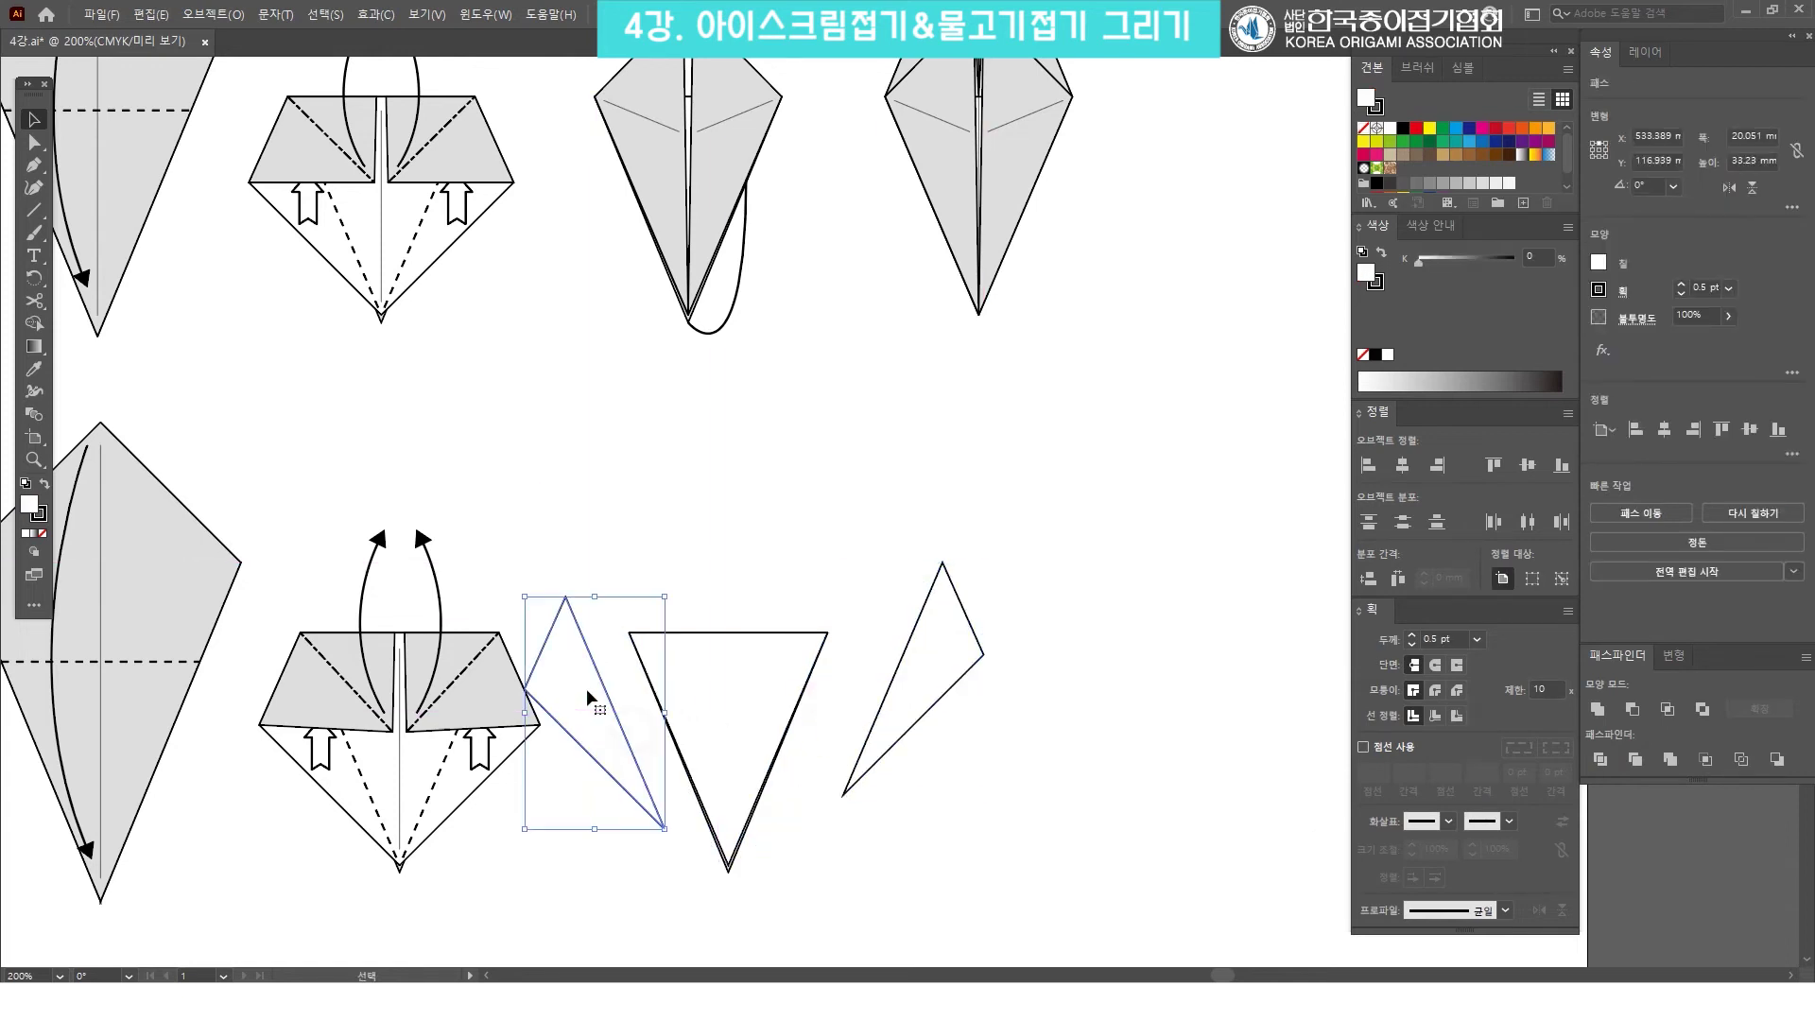
{"action": "left_click", "coordinate": [1091, 543]}
{"action": "left_click_drag", "start_coordinate": [1049, 577], "coordinate": [1060, 591]}
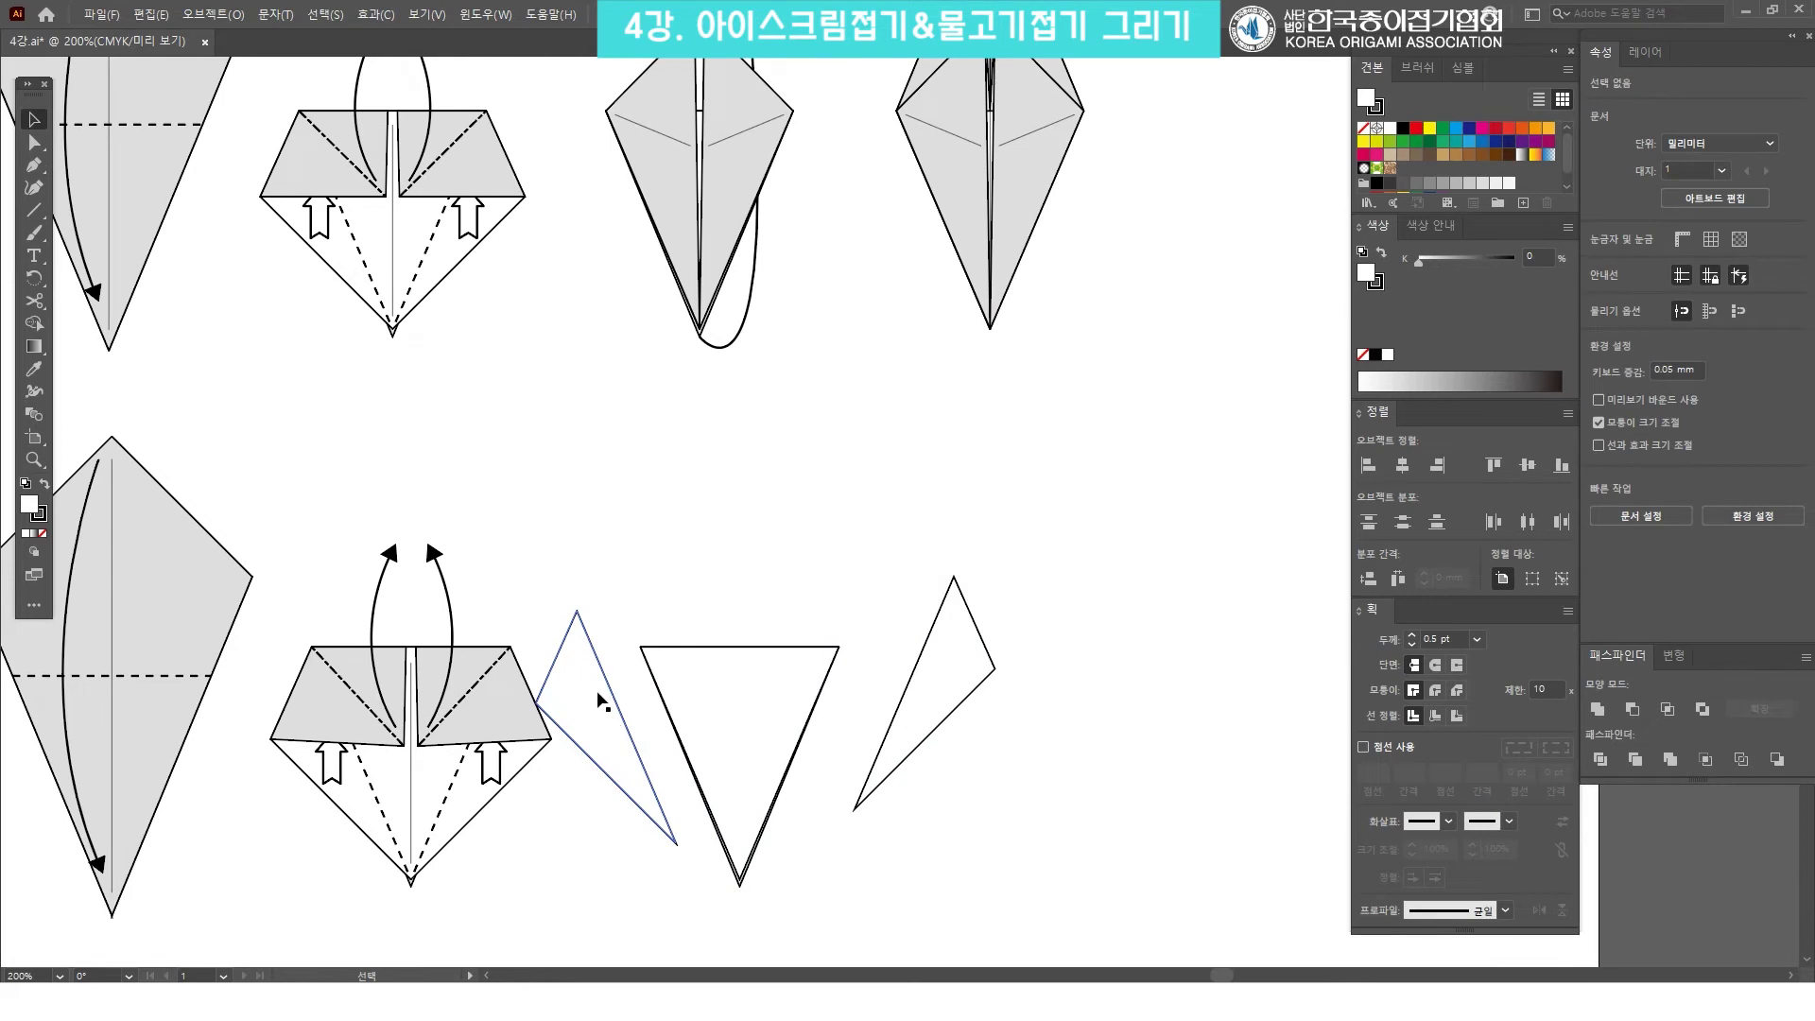
{"action": "left_click_drag", "start_coordinate": [600, 717], "coordinate": [627, 694]}
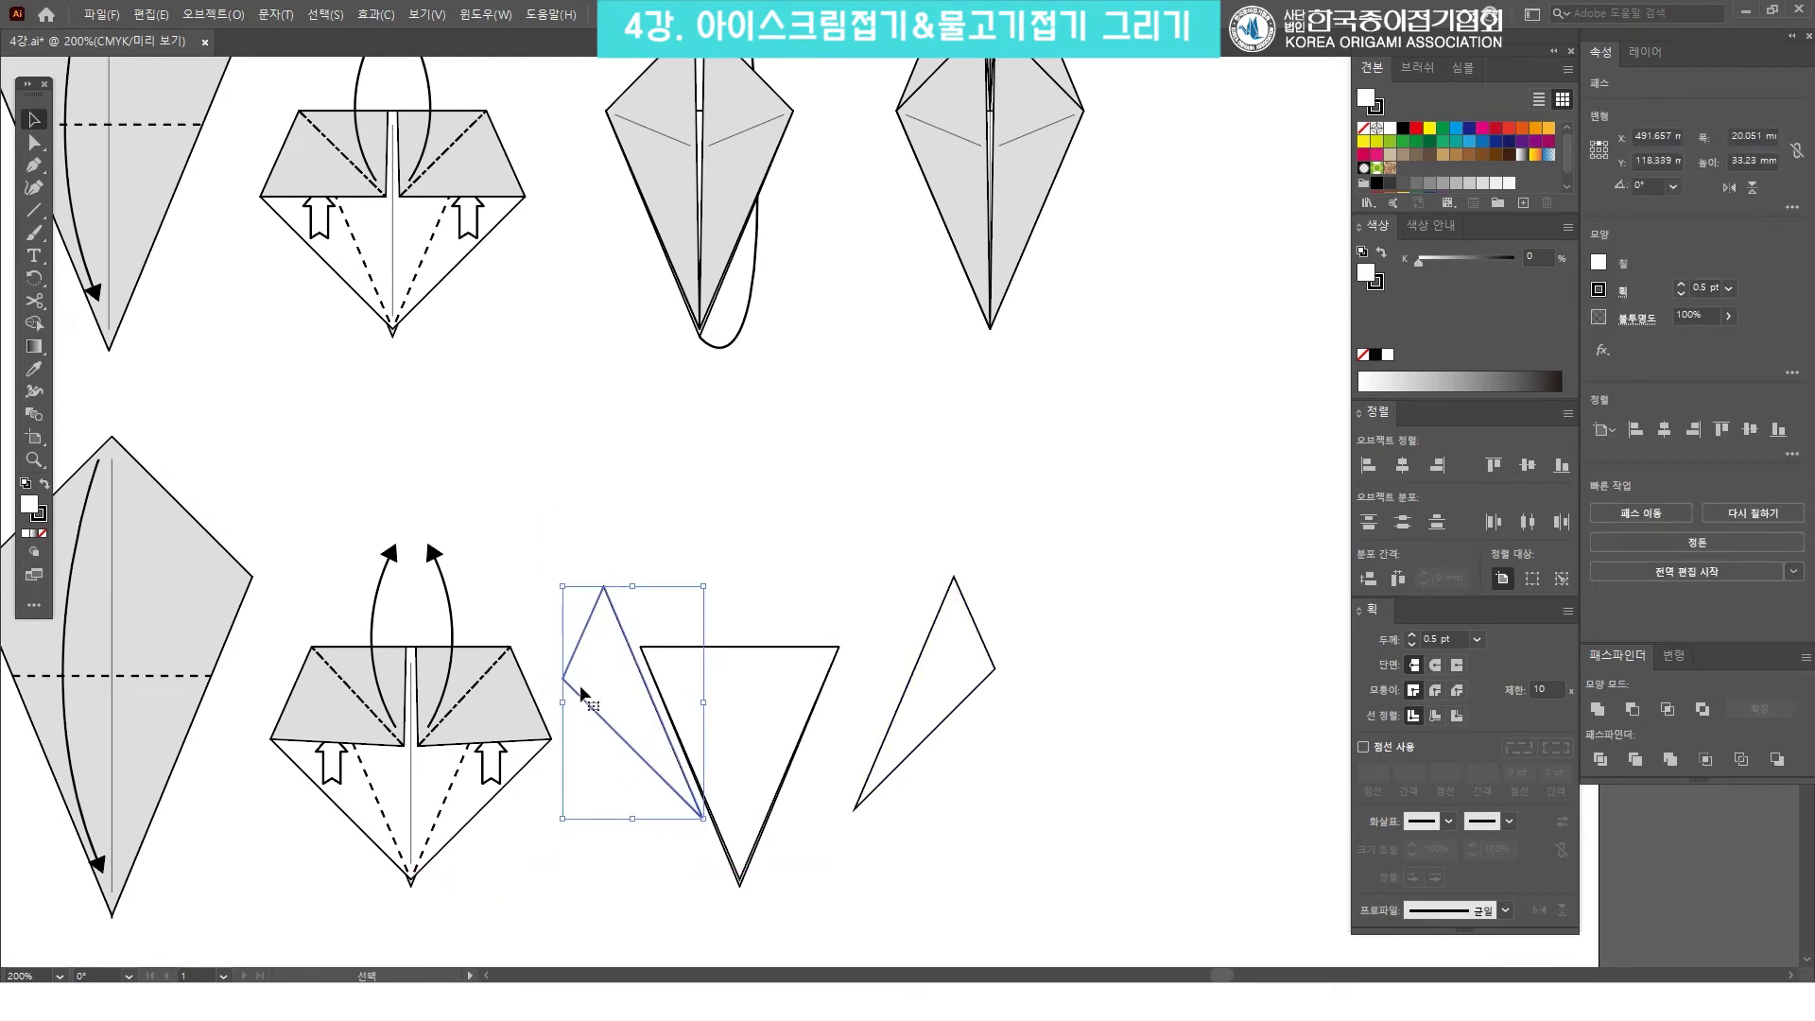
Fill the separated left side piece with the 20% black grey swatch.
{"action": "left_click_drag", "start_coordinate": [645, 479], "coordinate": [626, 627]}
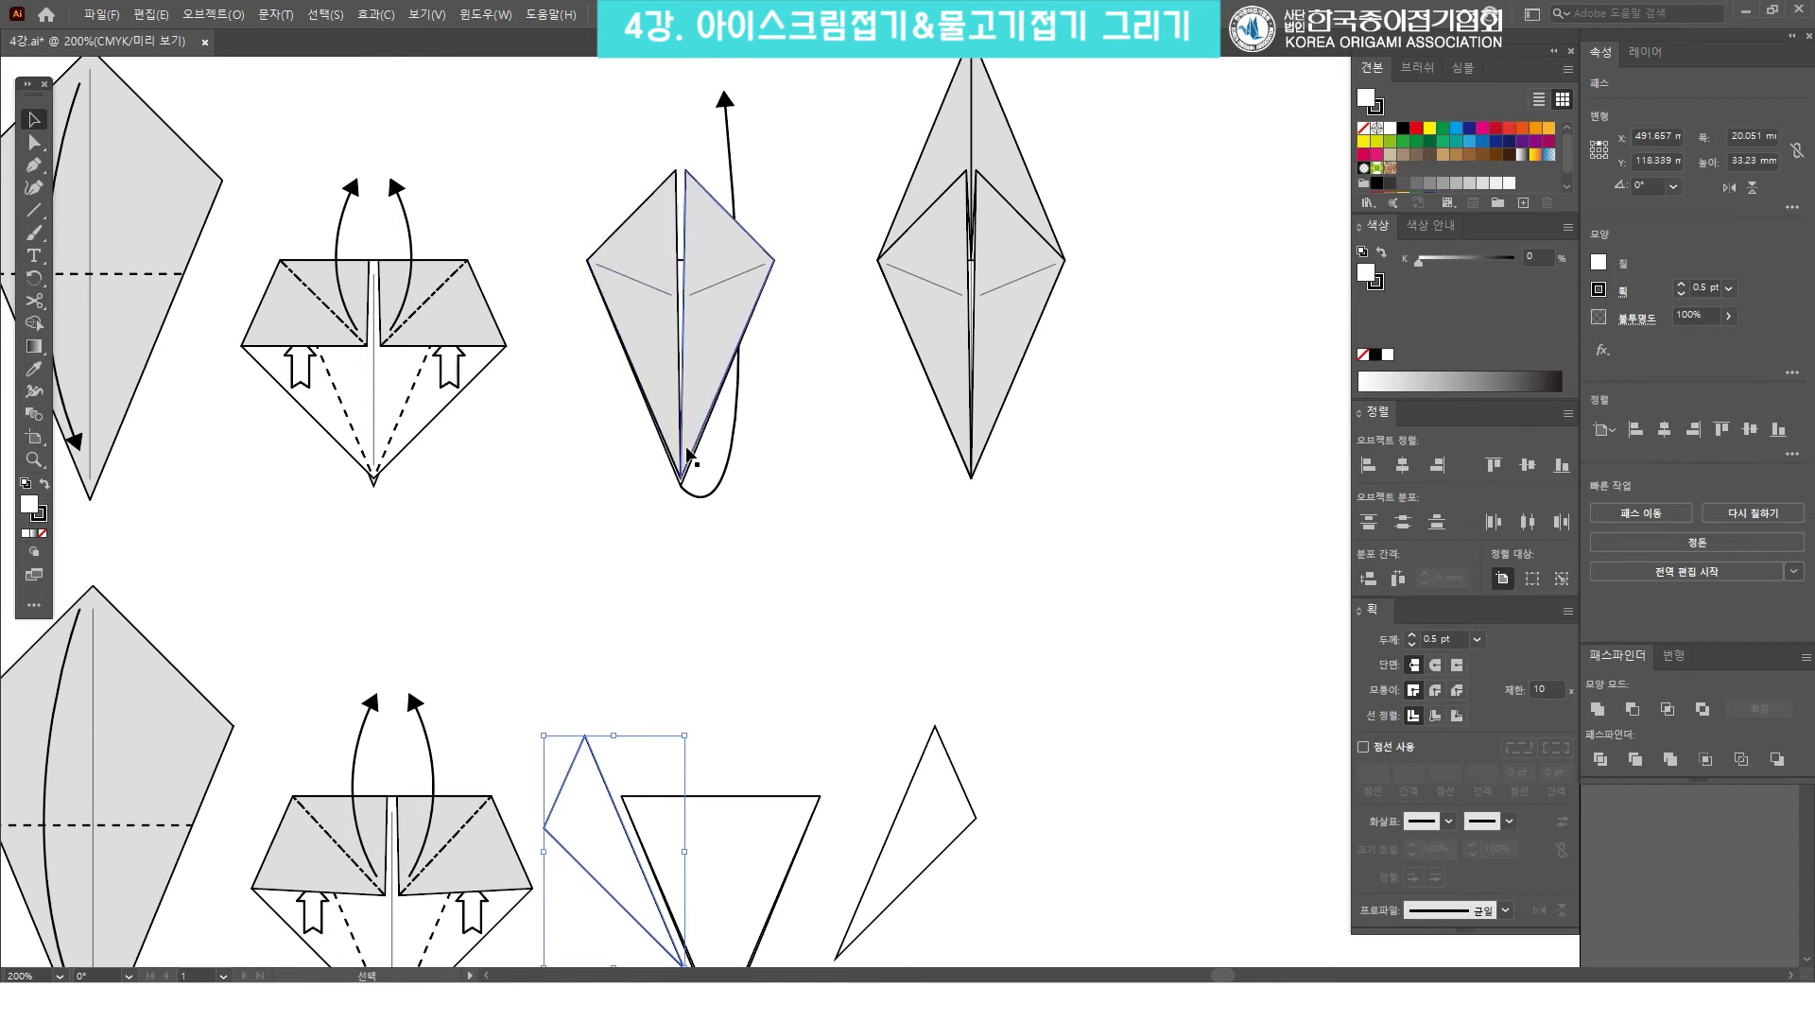
{"action": "left_click_drag", "start_coordinate": [755, 616], "coordinate": [773, 468]}
{"action": "left_click", "coordinate": [792, 526]}
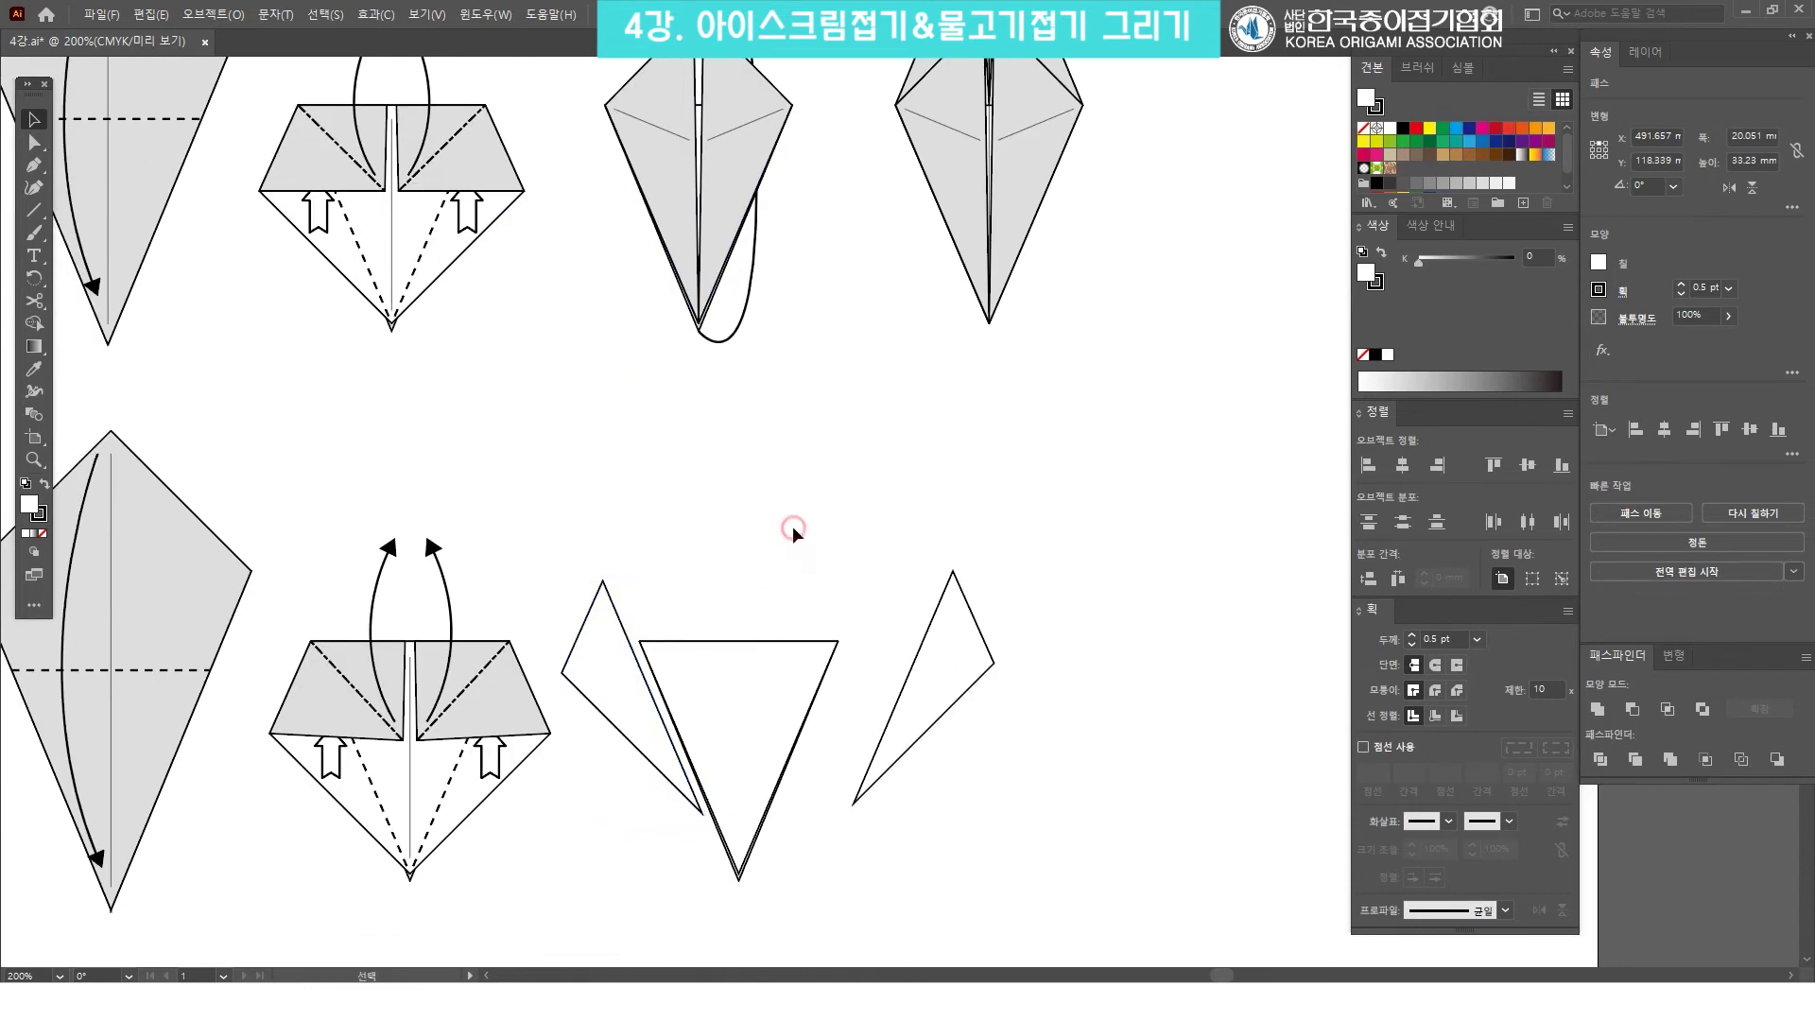
{"action": "left_click", "coordinate": [608, 696]}
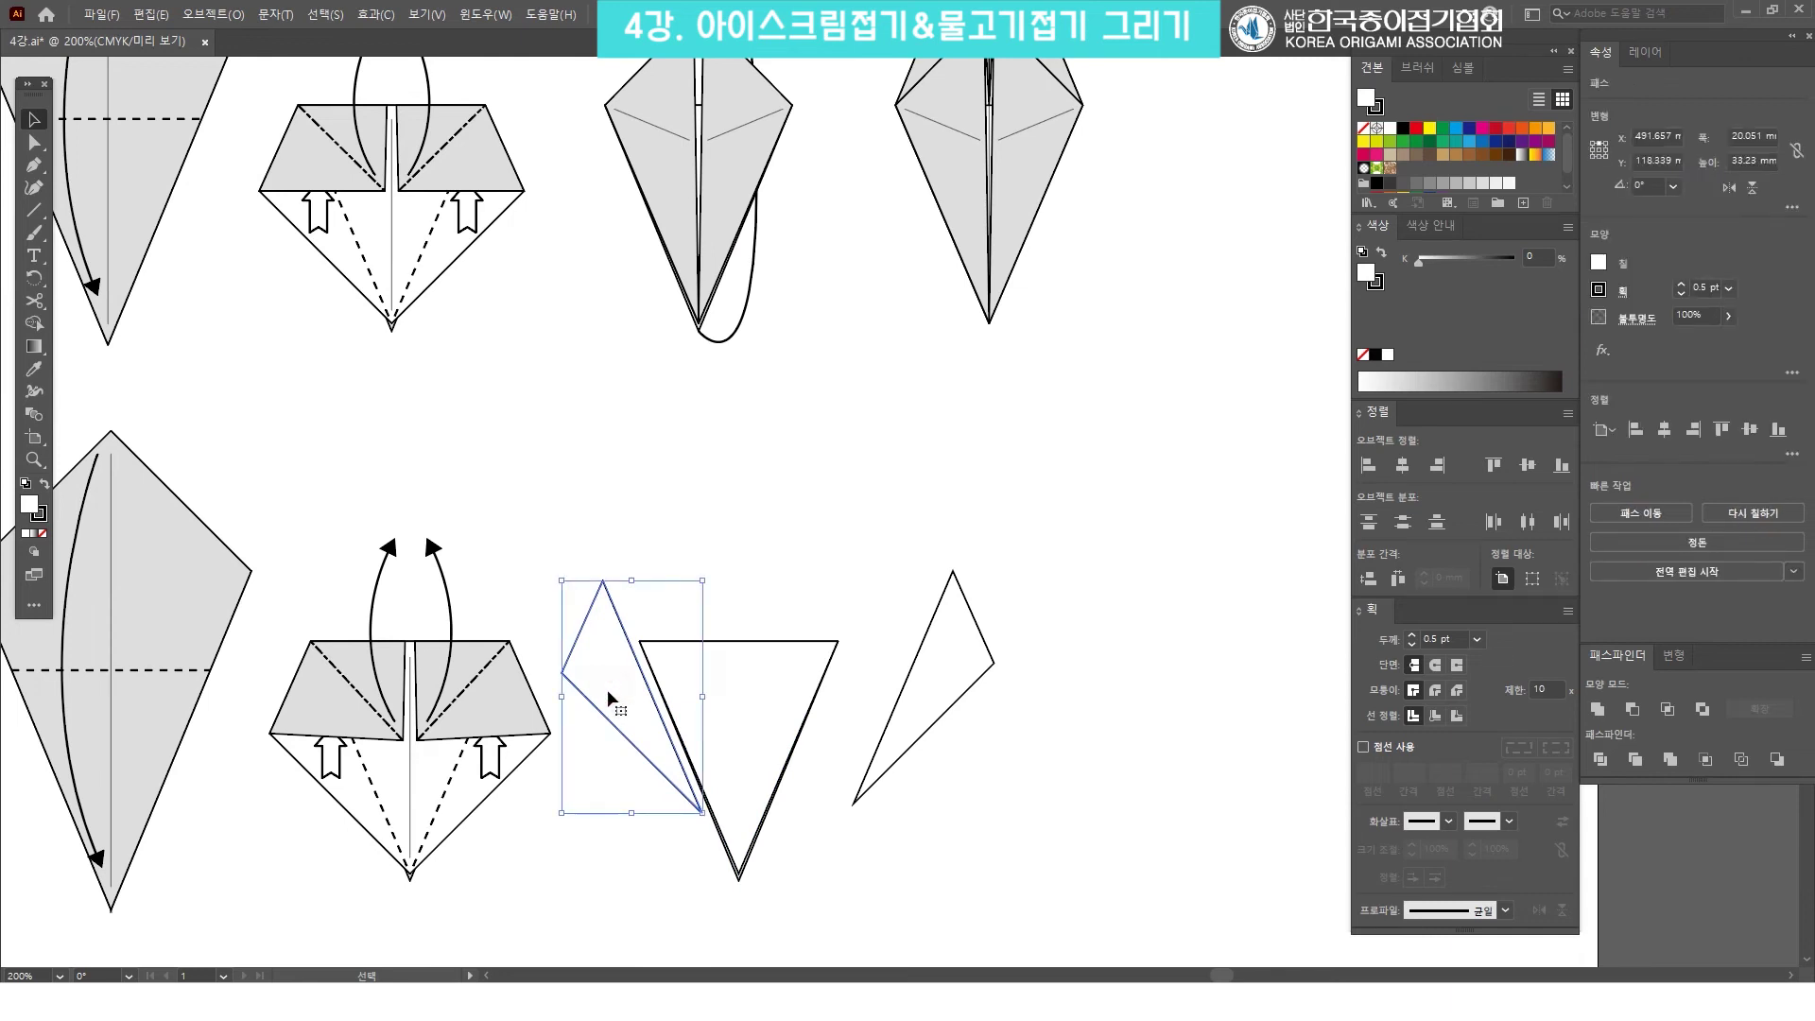
{"action": "left_click", "coordinate": [1486, 183]}
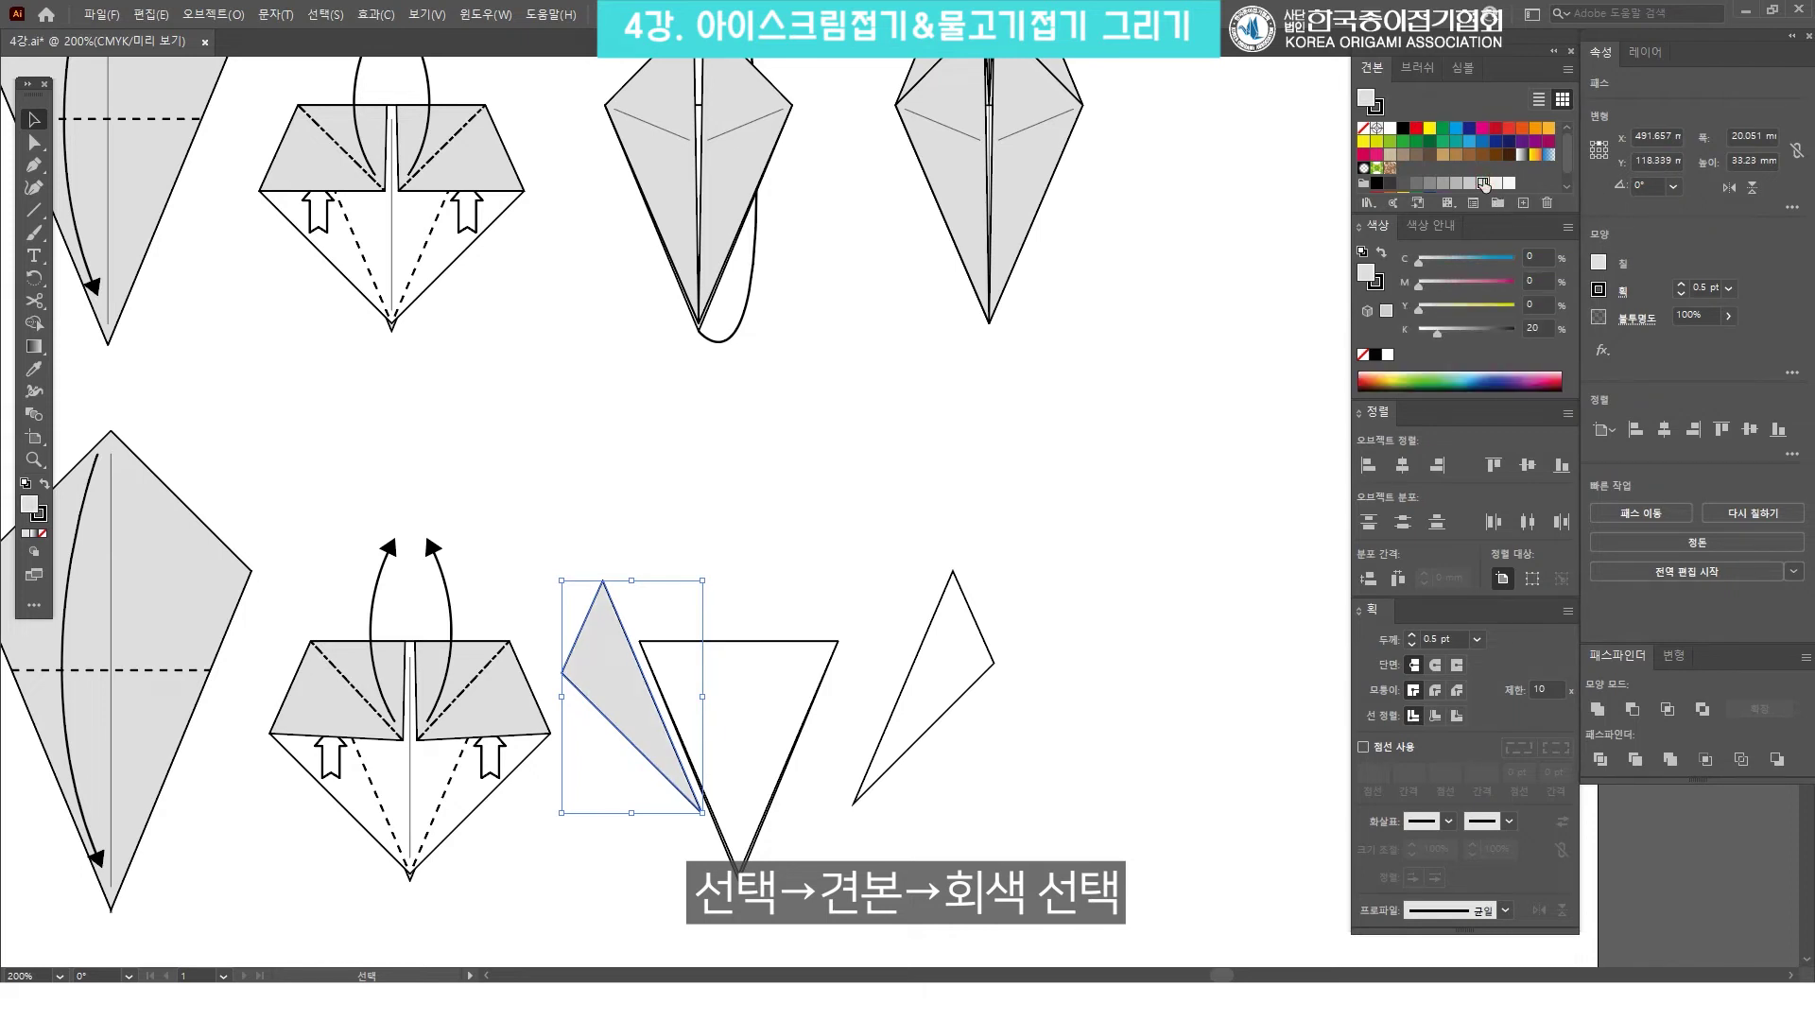
{"action": "left_click", "coordinate": [922, 509]}
Reflect the grey side piece across the vertical axis and move it above the white triangle's upper left corner.
{"action": "left_click", "coordinate": [609, 676]}
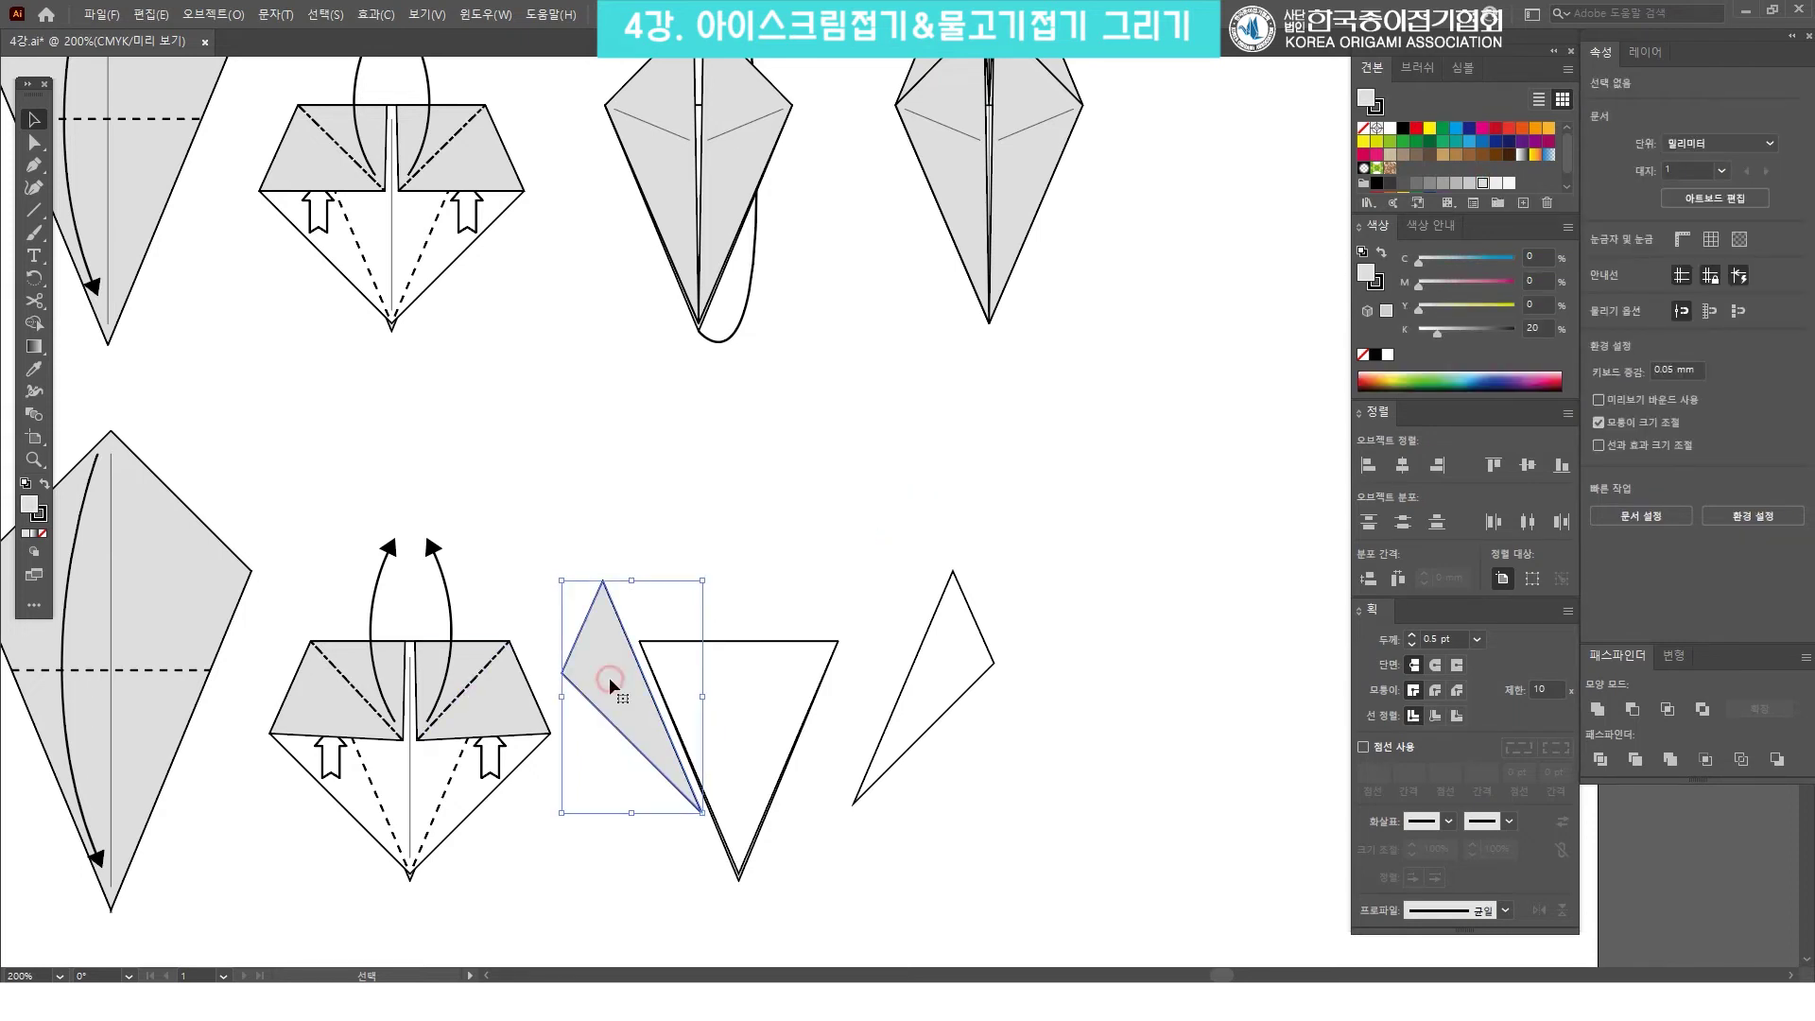
{"action": "right_click", "coordinate": [609, 678]}
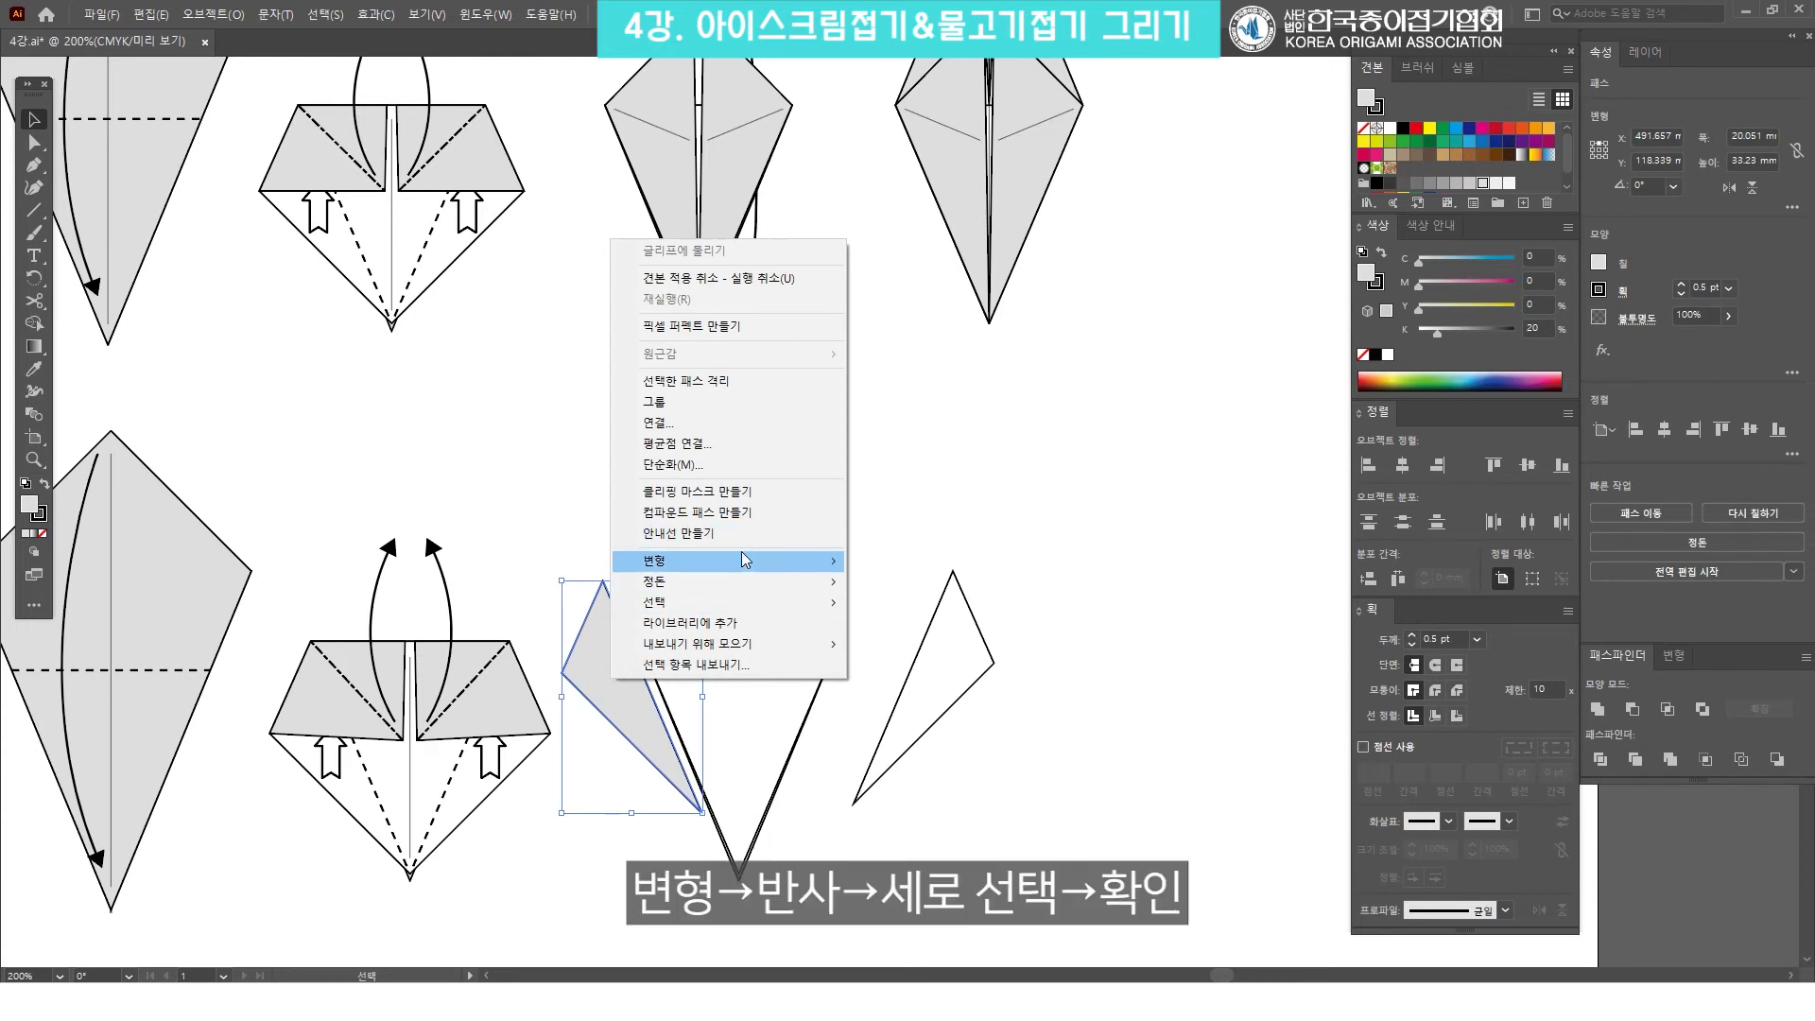
{"action": "mouse_move", "coordinate": [741, 556]}
{"action": "left_click", "coordinate": [900, 629]}
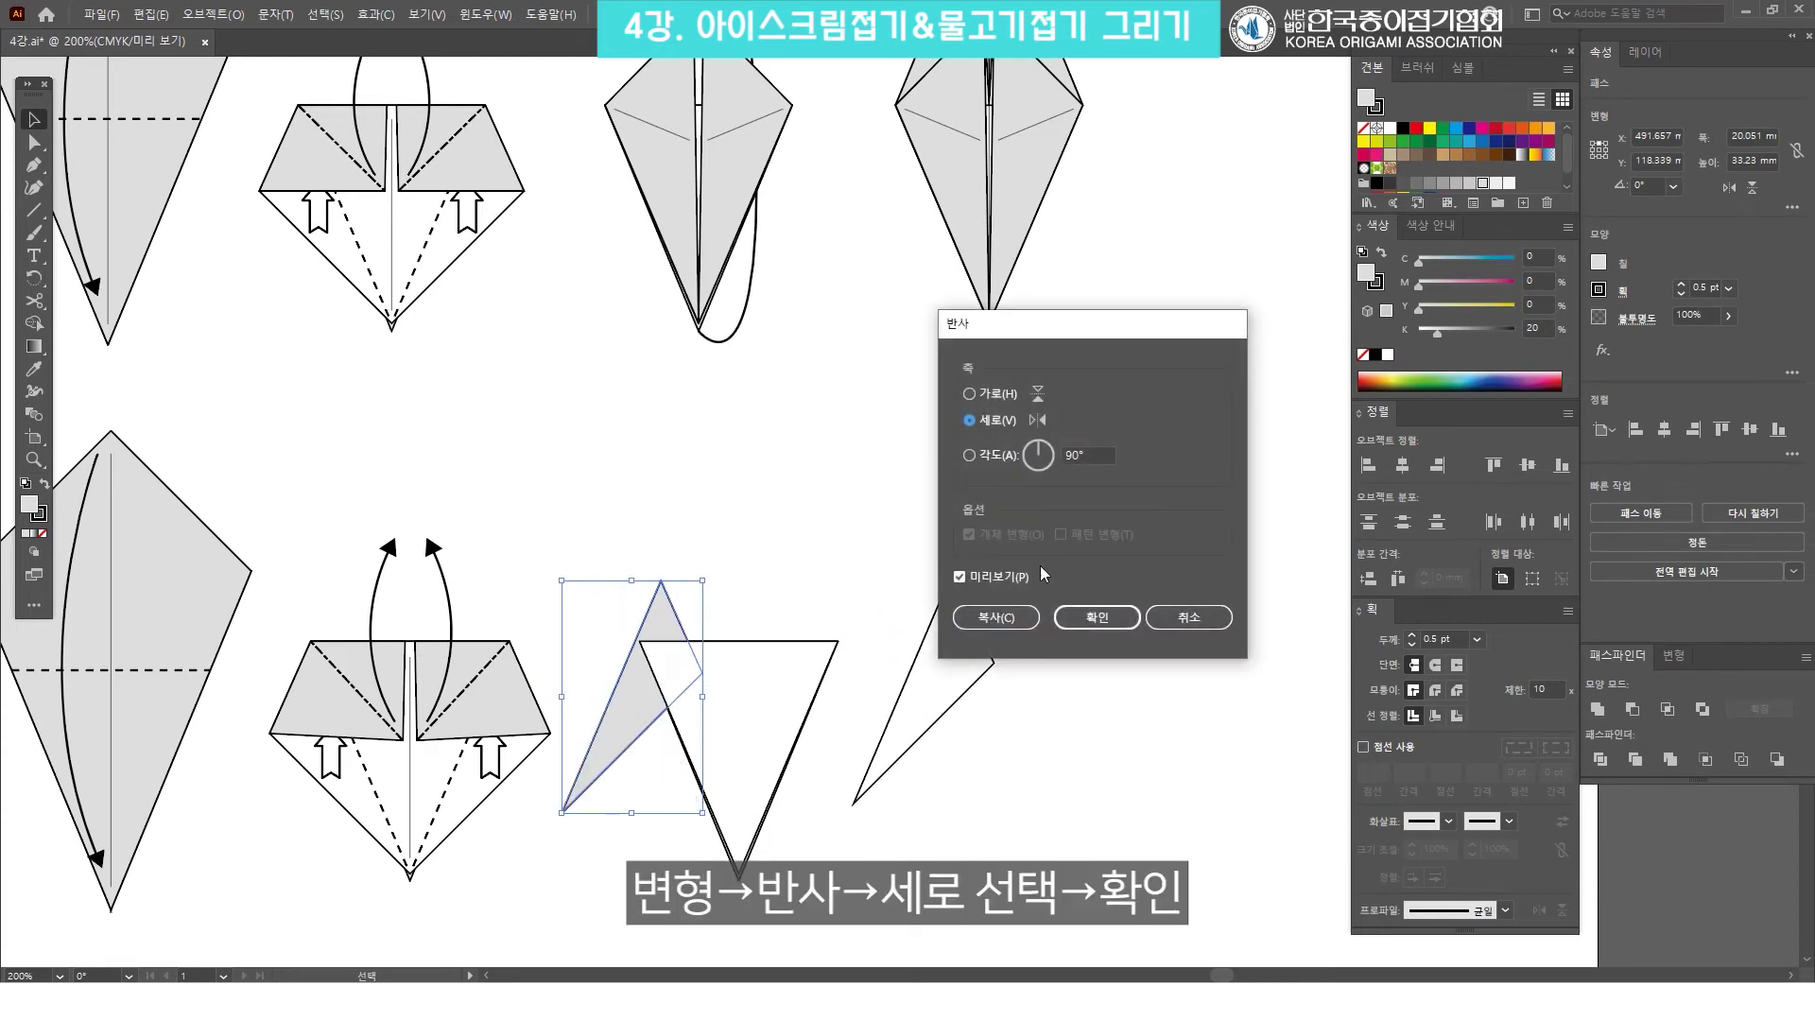
{"action": "left_click", "coordinate": [1069, 615]}
{"action": "left_click", "coordinate": [855, 535]}
{"action": "left_click_drag", "start_coordinate": [629, 696], "coordinate": [618, 561]}
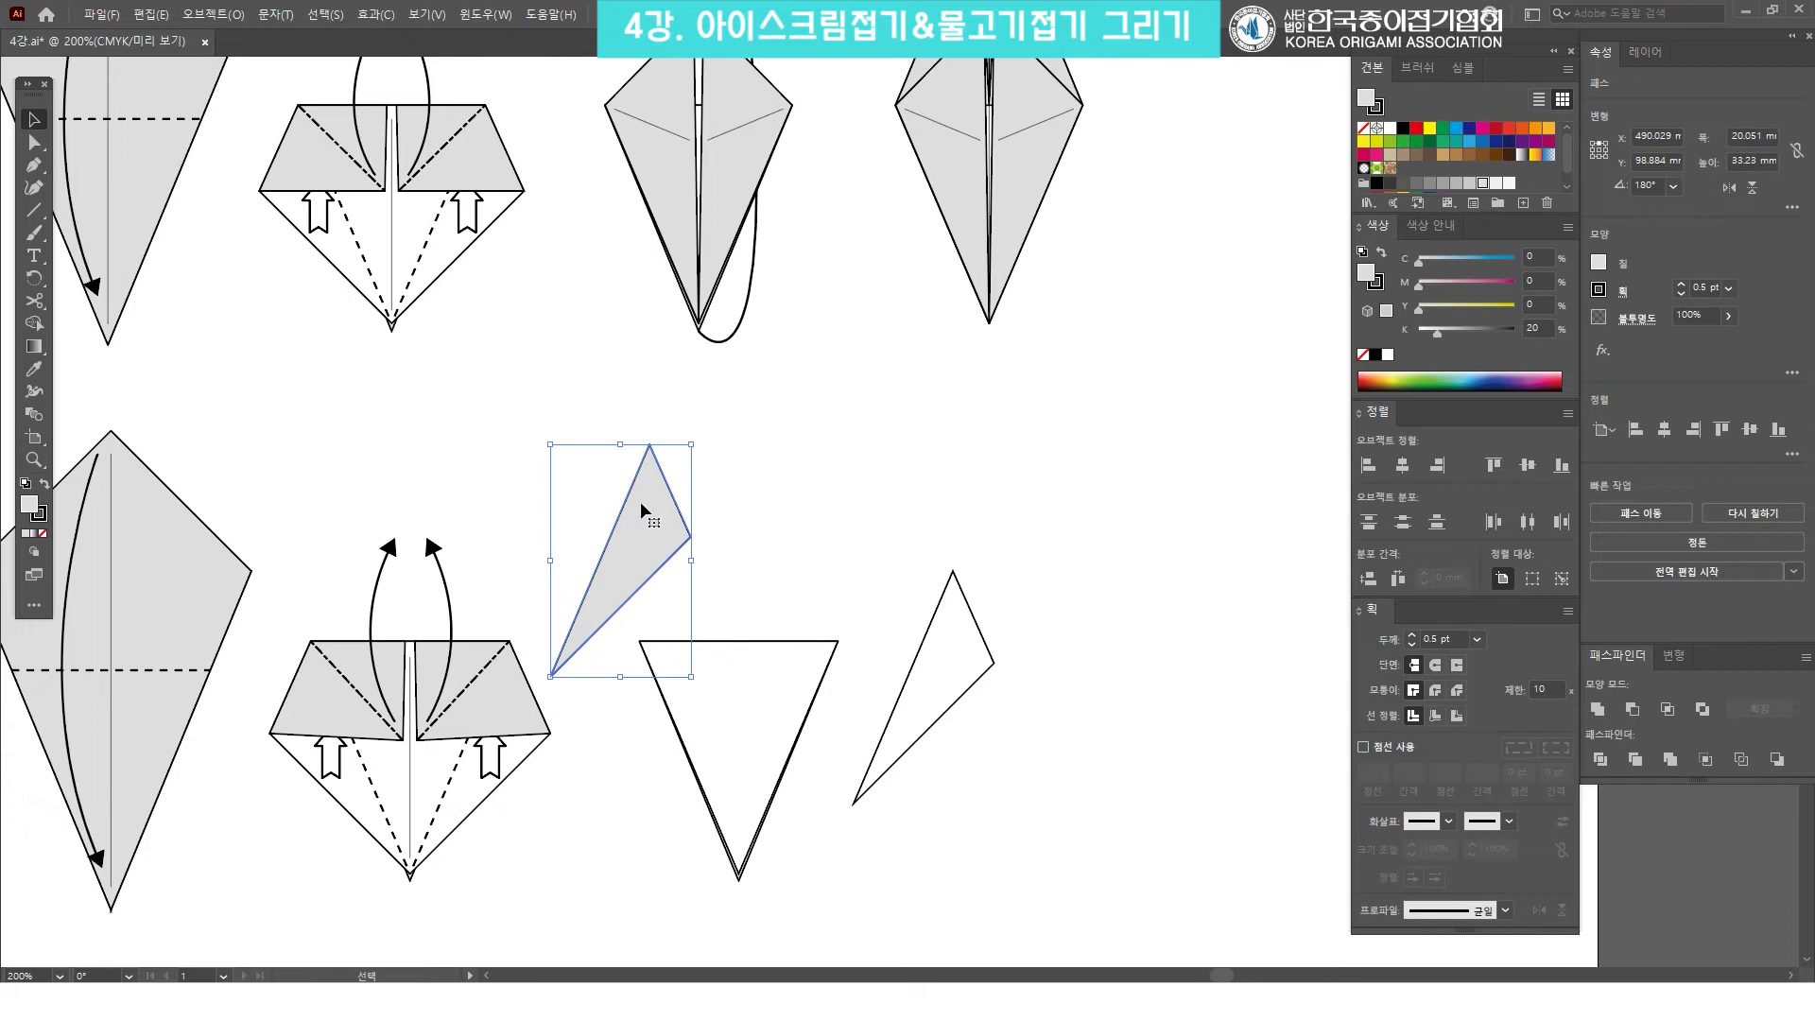
{"action": "left_click_drag", "start_coordinate": [646, 508], "coordinate": [678, 503]}
Rotate the reflected grey piece by 45° so its short inner edge stands upright.
{"action": "right_click", "coordinate": [667, 529]}
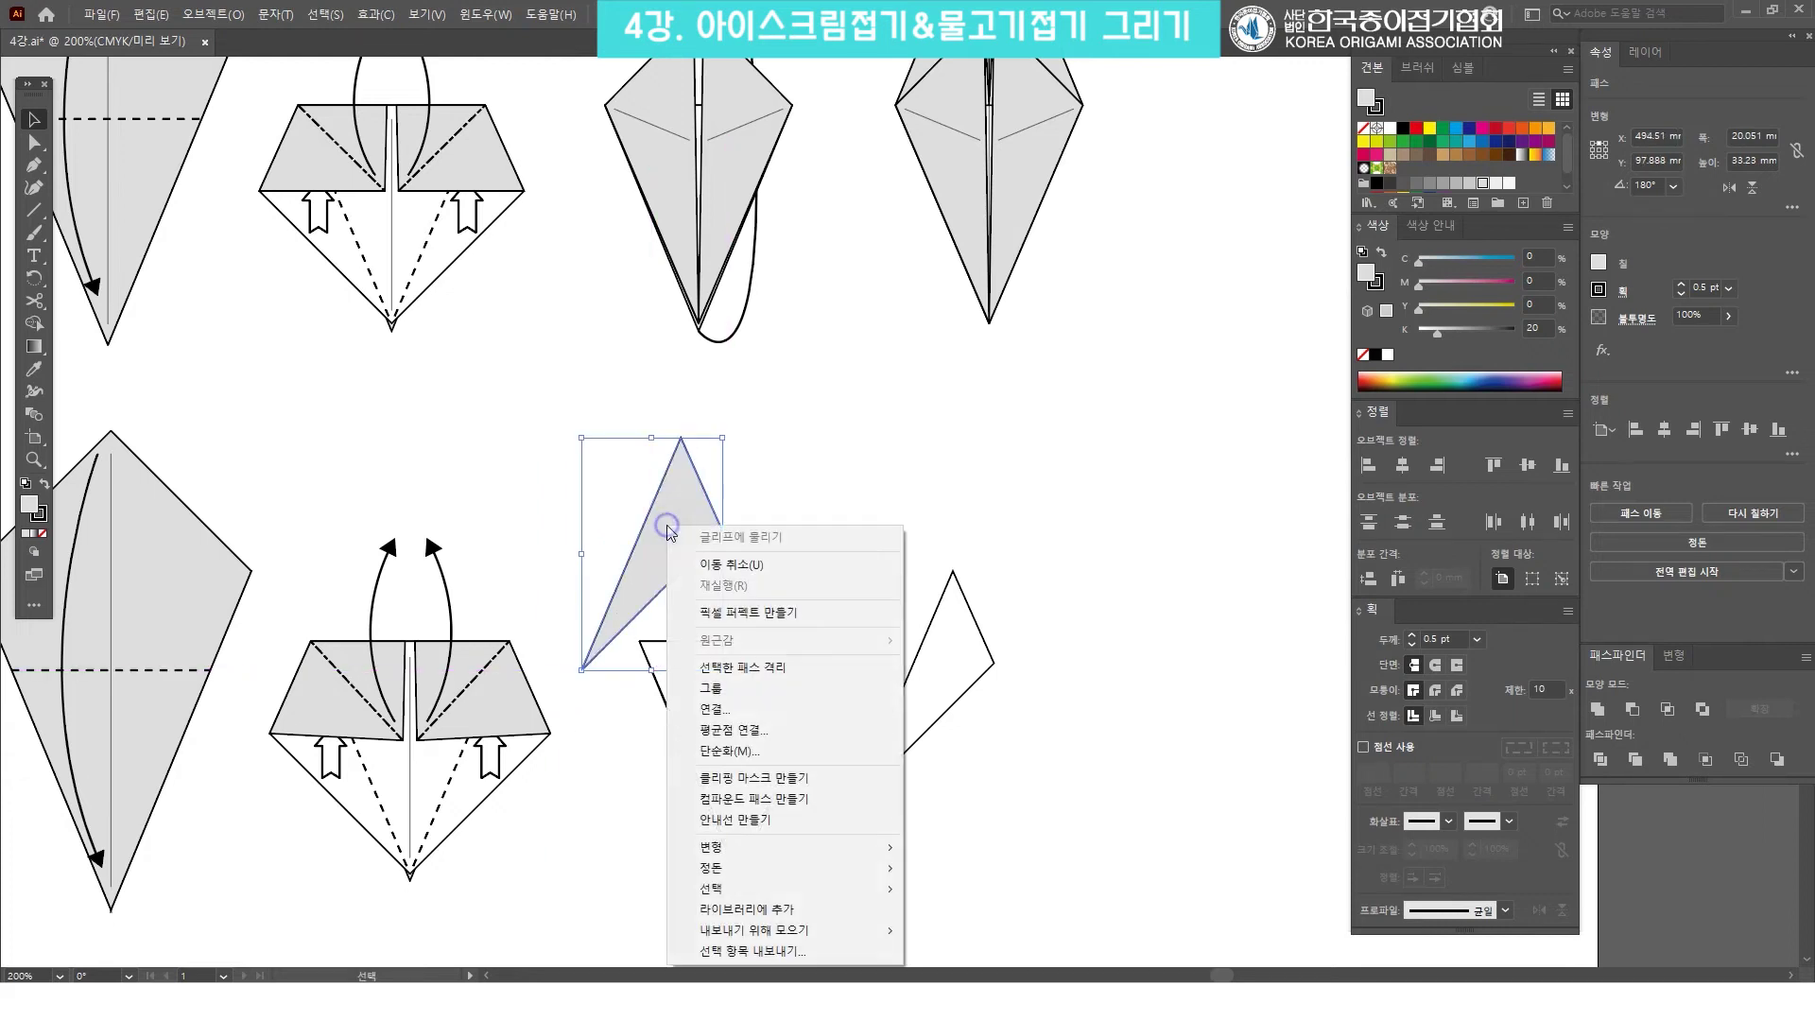
{"action": "mouse_move", "coordinate": [769, 843]}
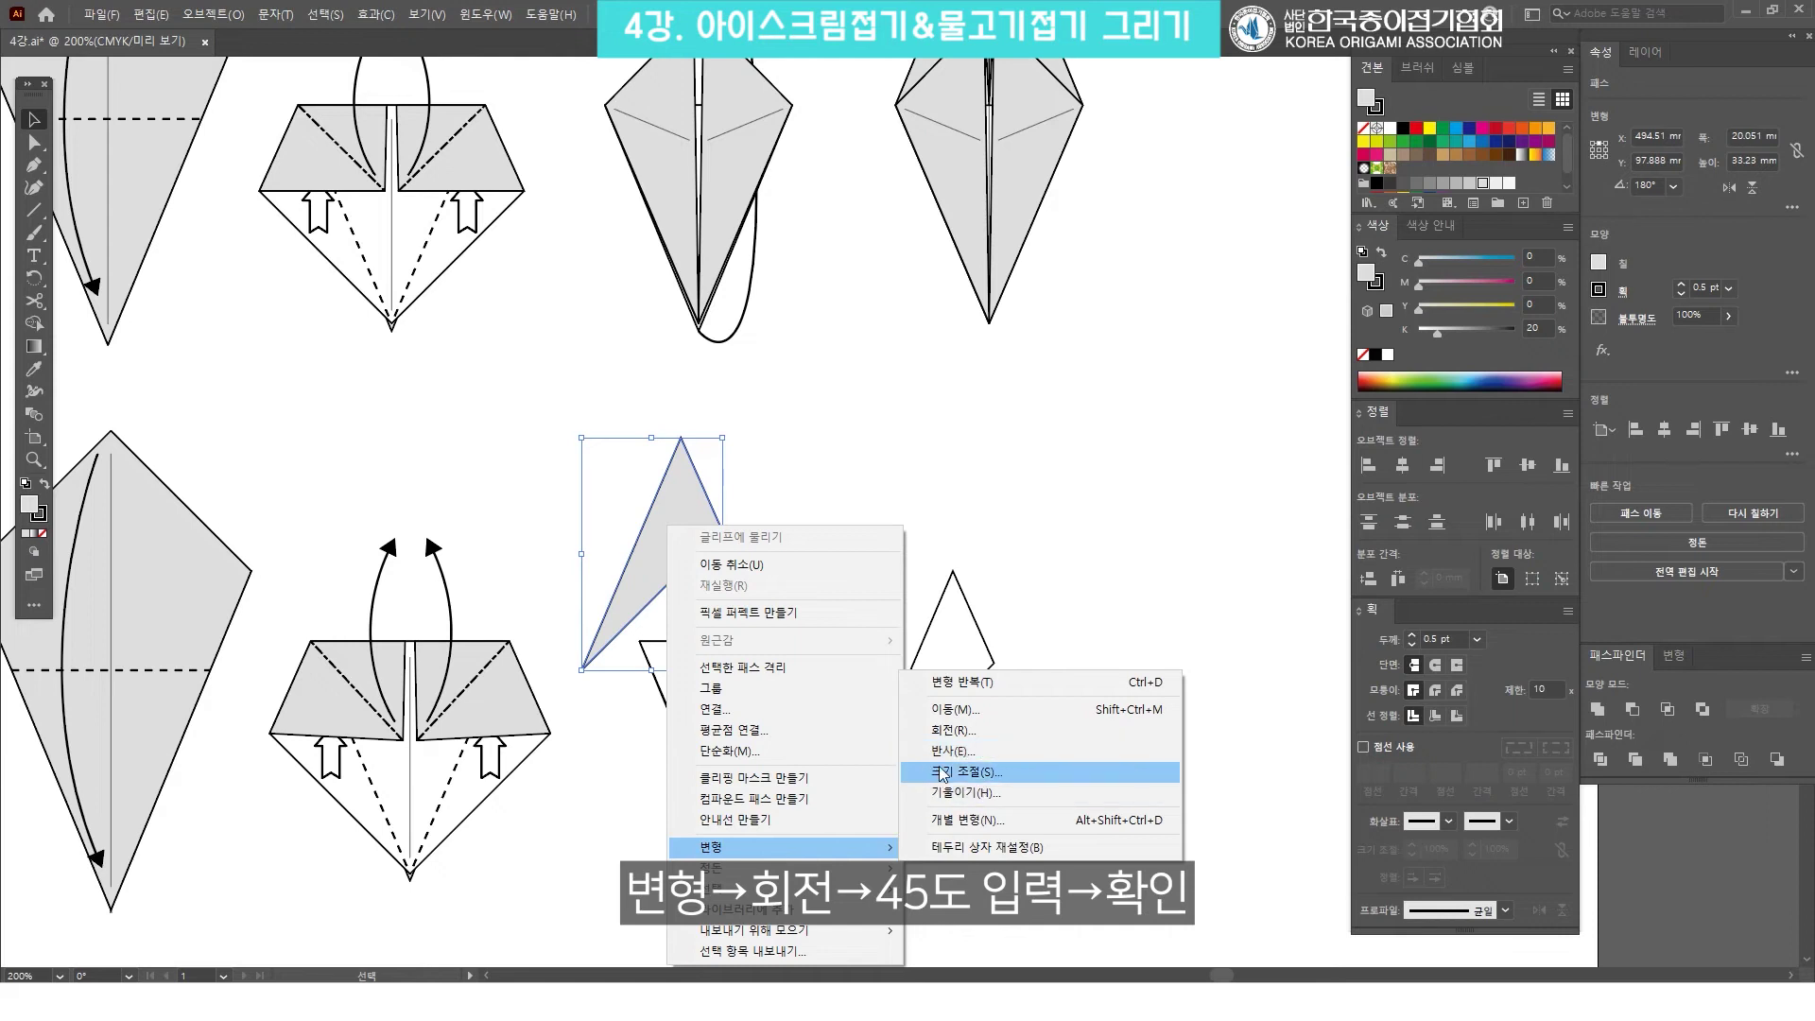
{"action": "left_click", "coordinate": [965, 743]}
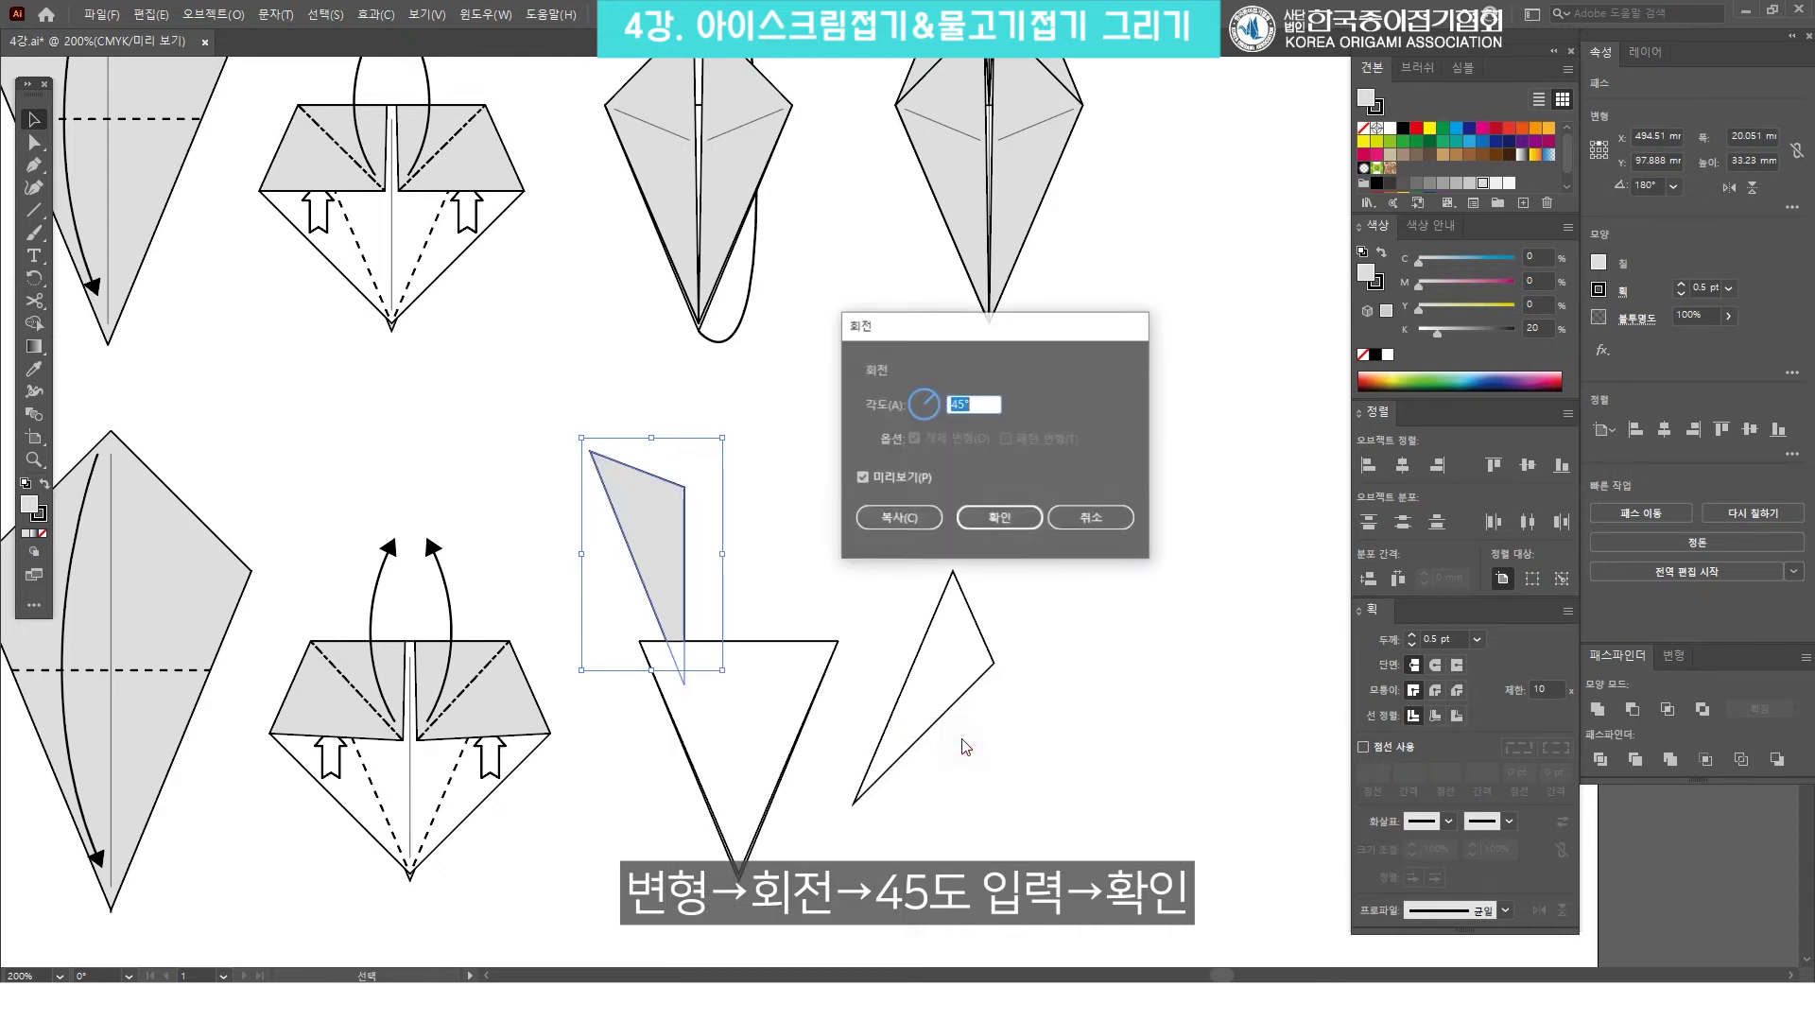
{"action": "left_click", "coordinate": [989, 522]}
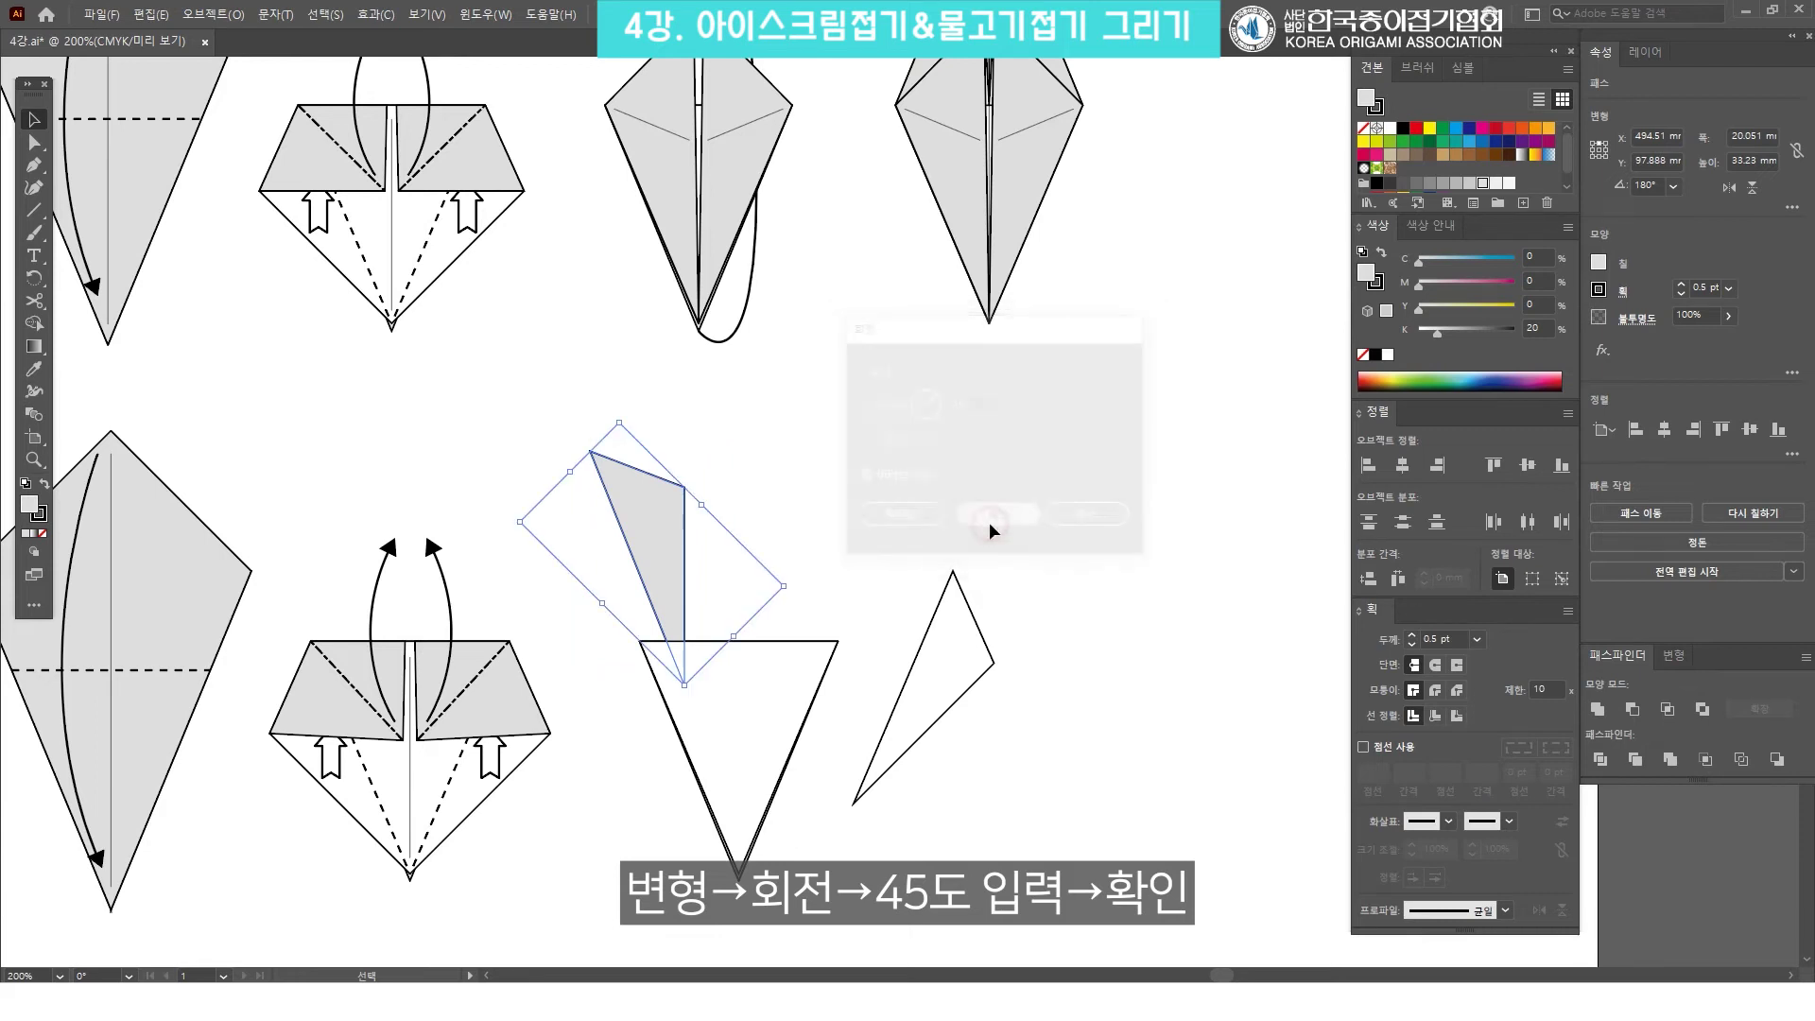
{"action": "left_click", "coordinate": [1069, 505]}
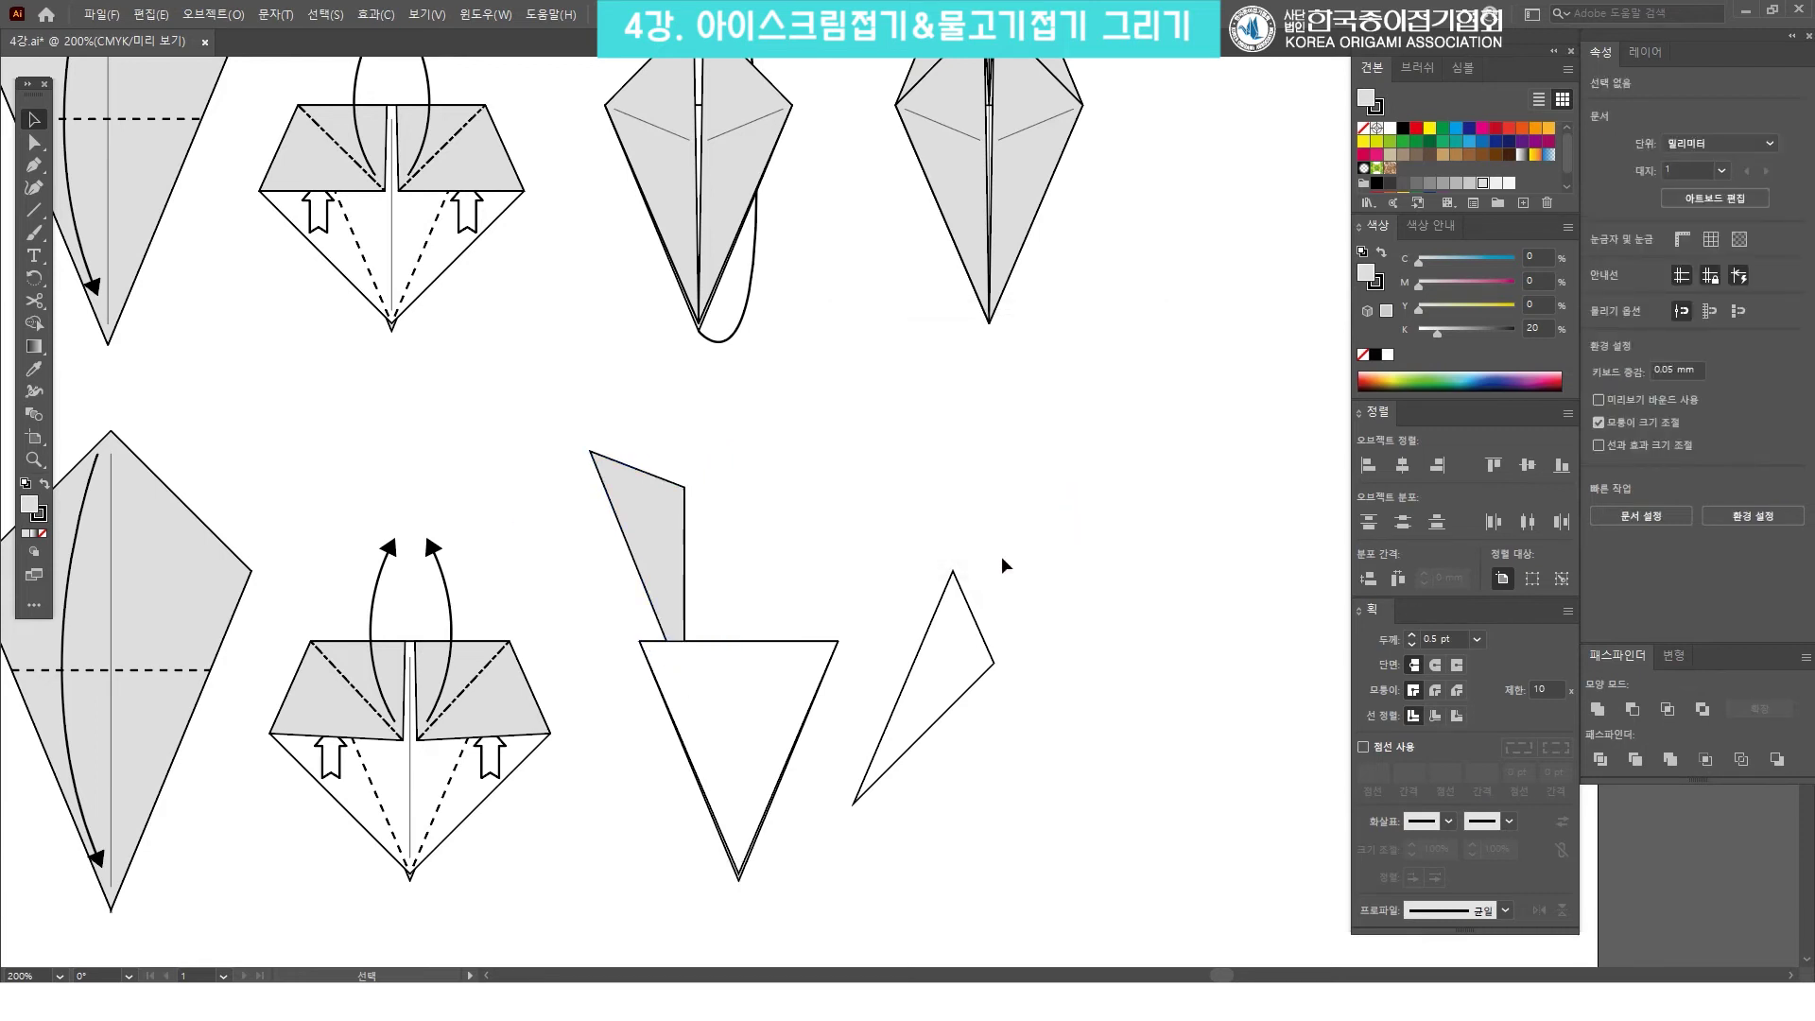
Delete the leftover white side piece to the right of the central triangle.
{"action": "left_click", "coordinate": [959, 627]}
{"action": "key", "text": "Delete"}
{"action": "left_click_drag", "start_coordinate": [831, 620], "coordinate": [851, 582]}
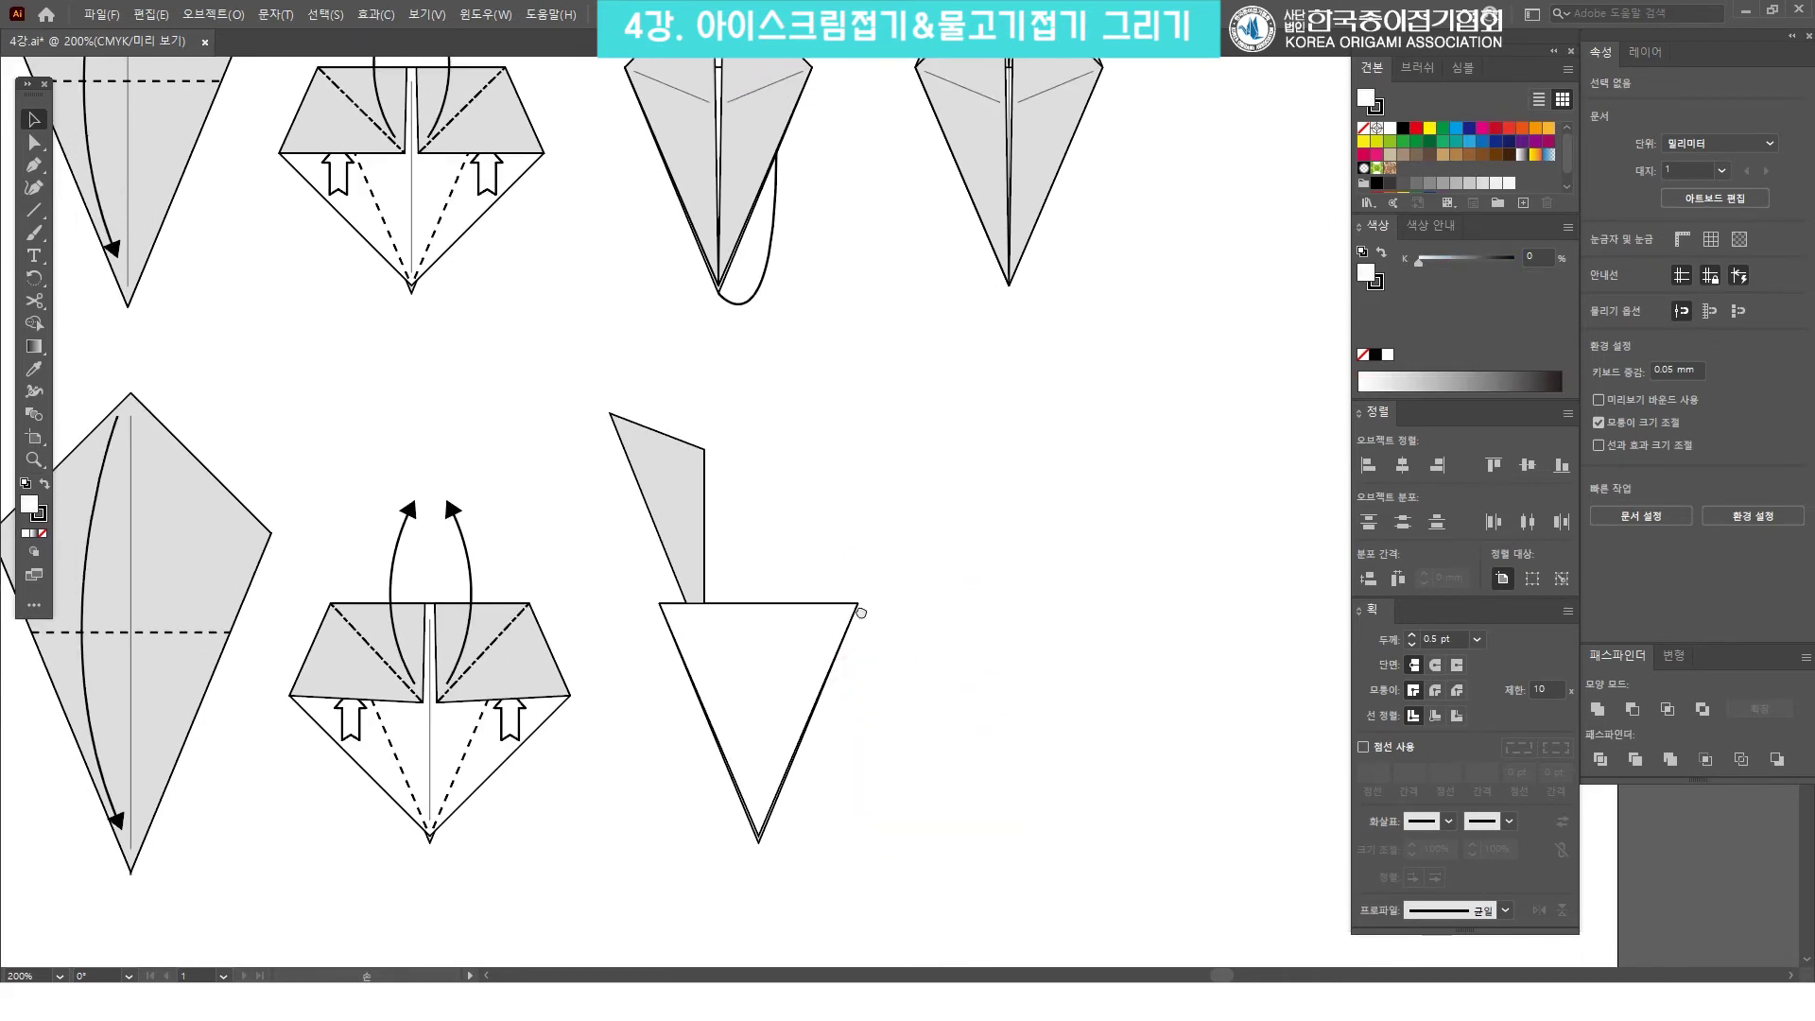
{"action": "left_click_drag", "start_coordinate": [917, 510], "coordinate": [913, 532]}
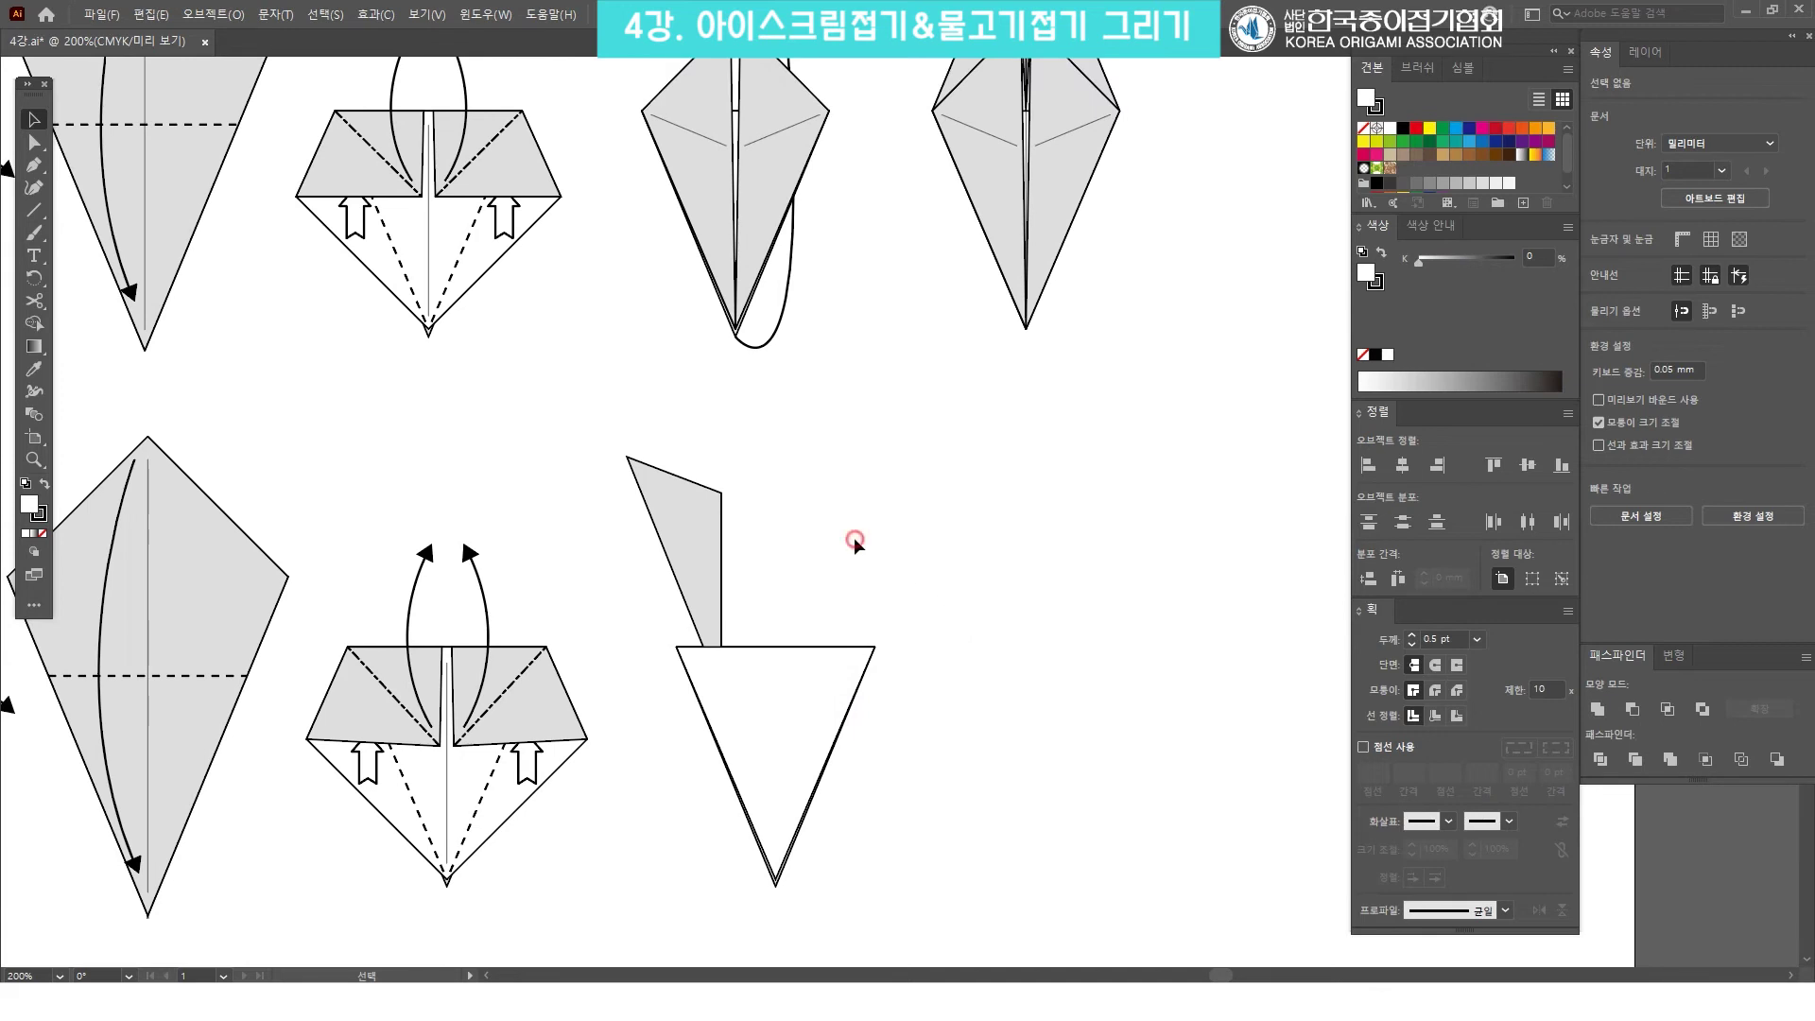
Bring the rotated grey flap to the front of the stacking order, above the white triangle.
{"action": "left_click", "coordinate": [659, 514]}
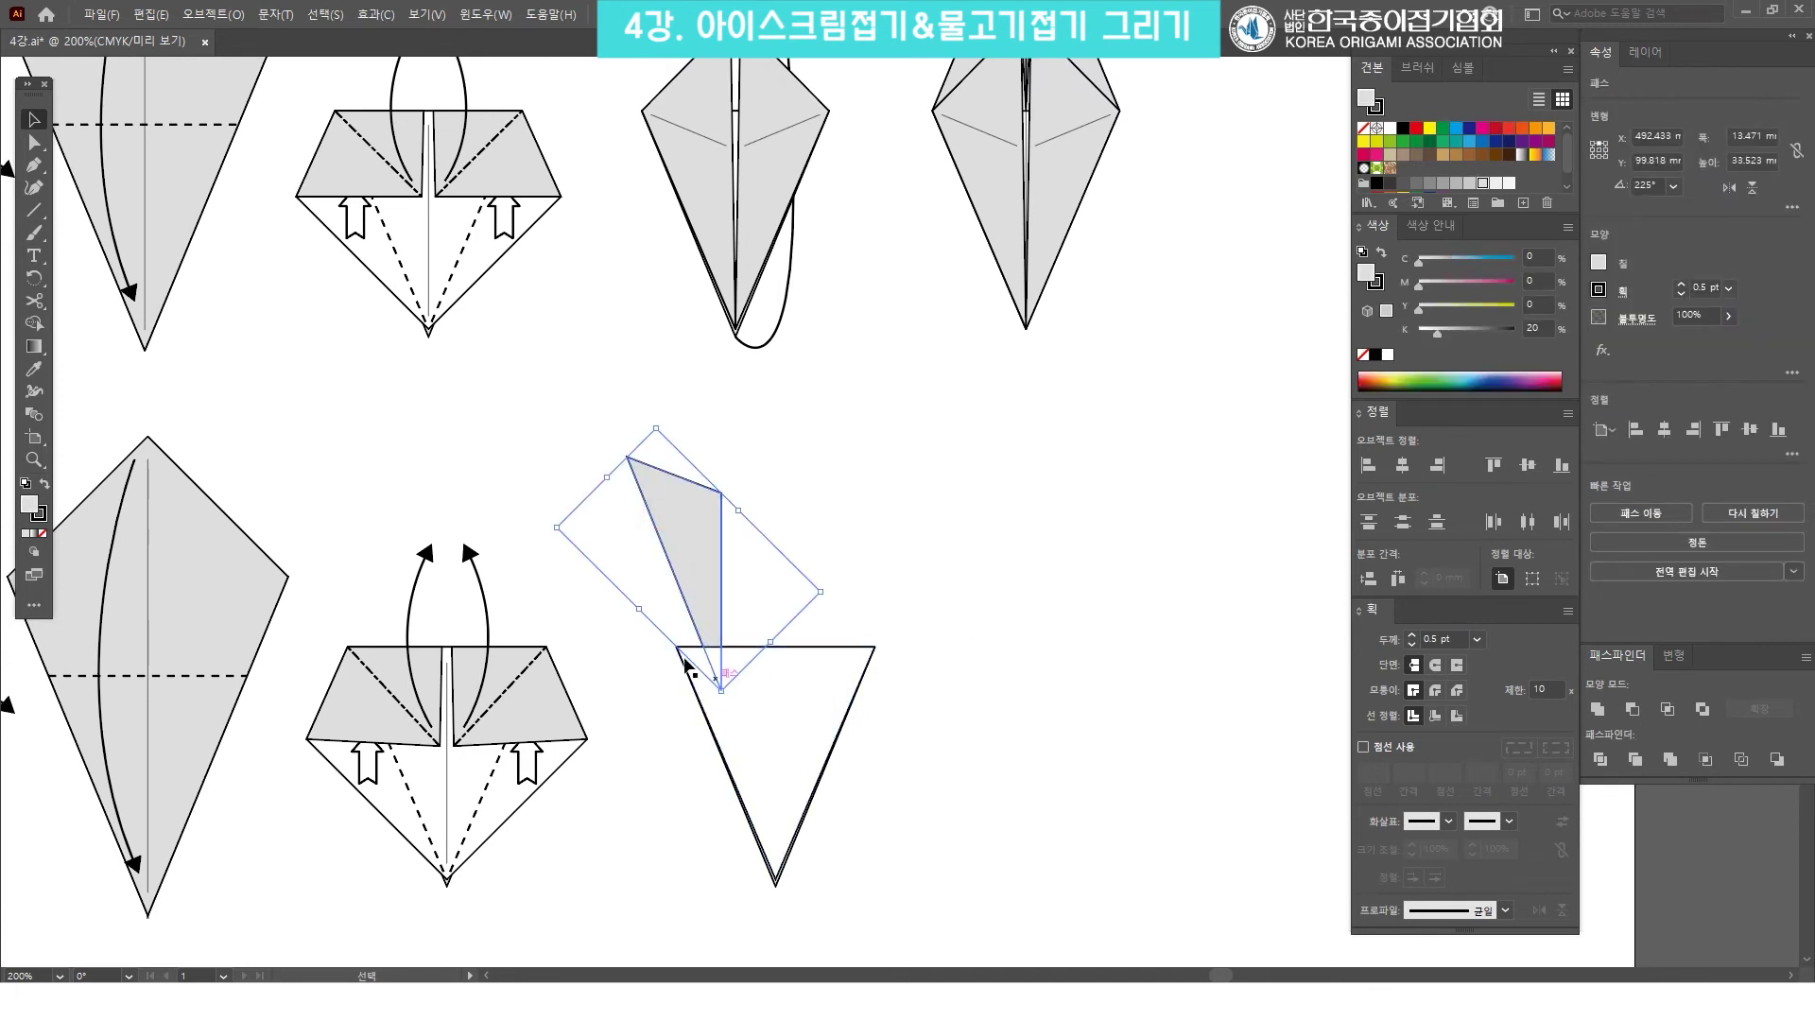
{"action": "right_click", "coordinate": [706, 546]}
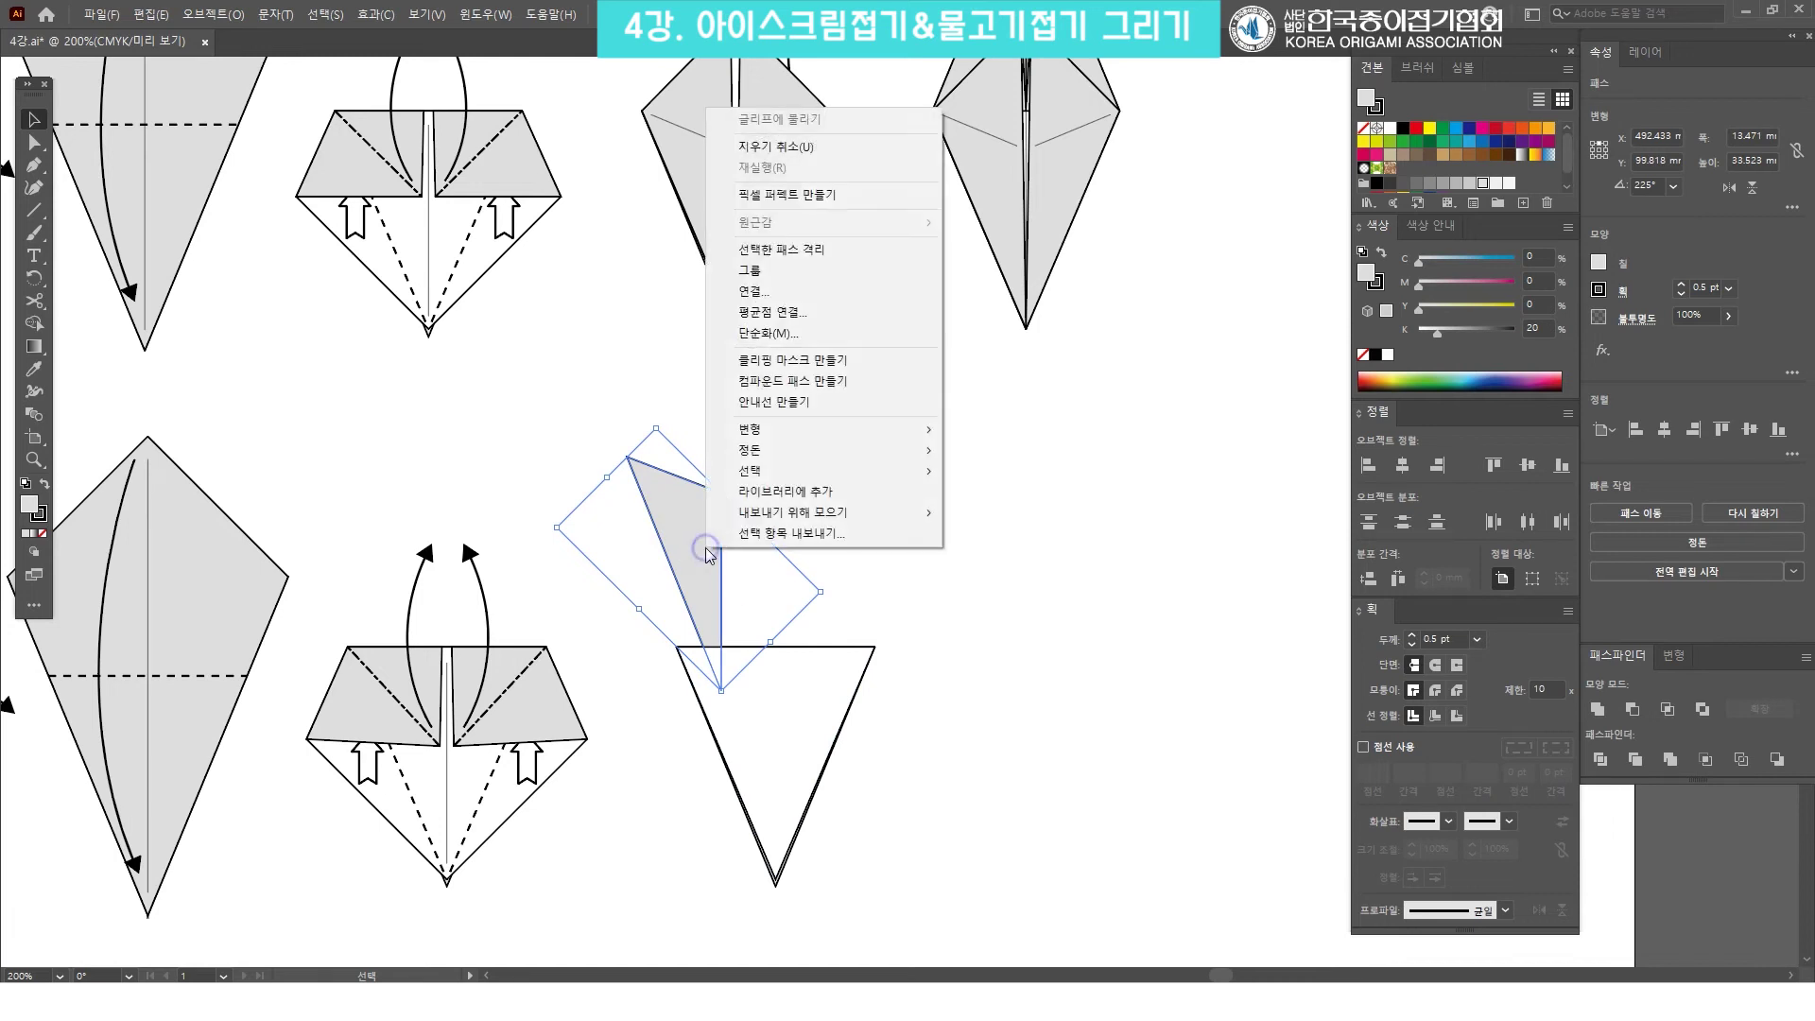
{"action": "mouse_move", "coordinate": [766, 460]}
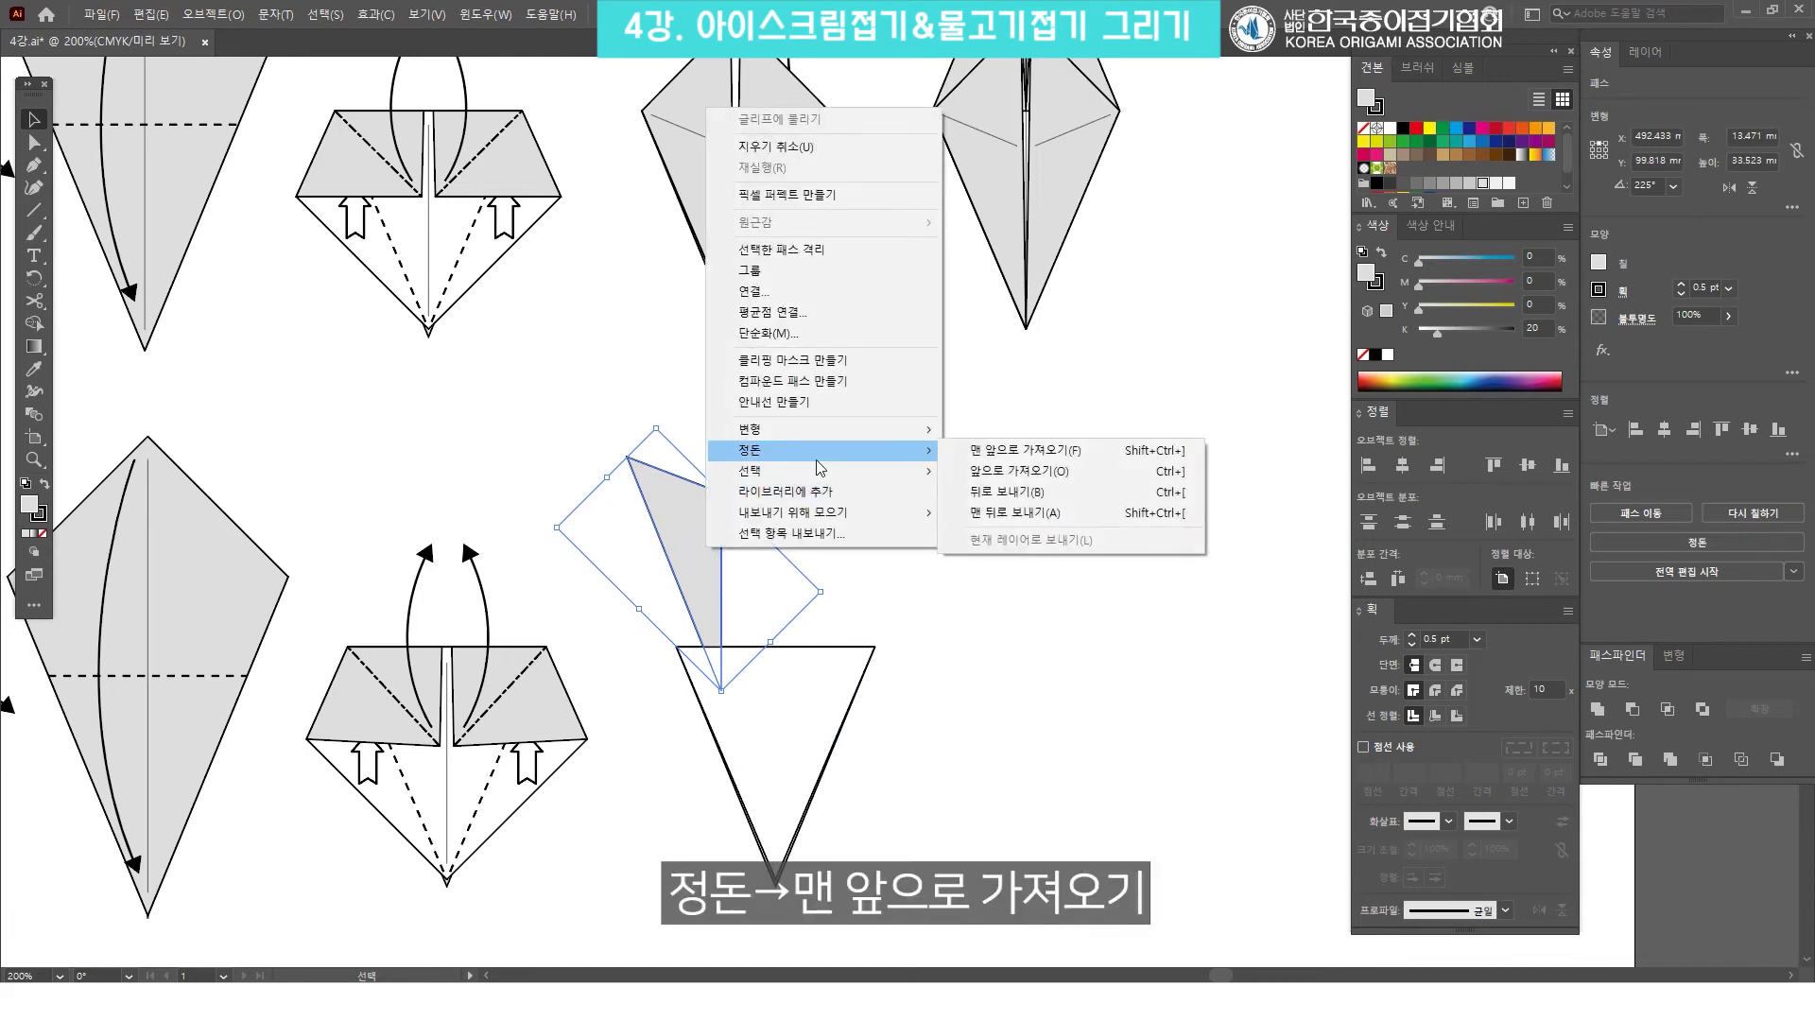
{"action": "left_click", "coordinate": [985, 453]}
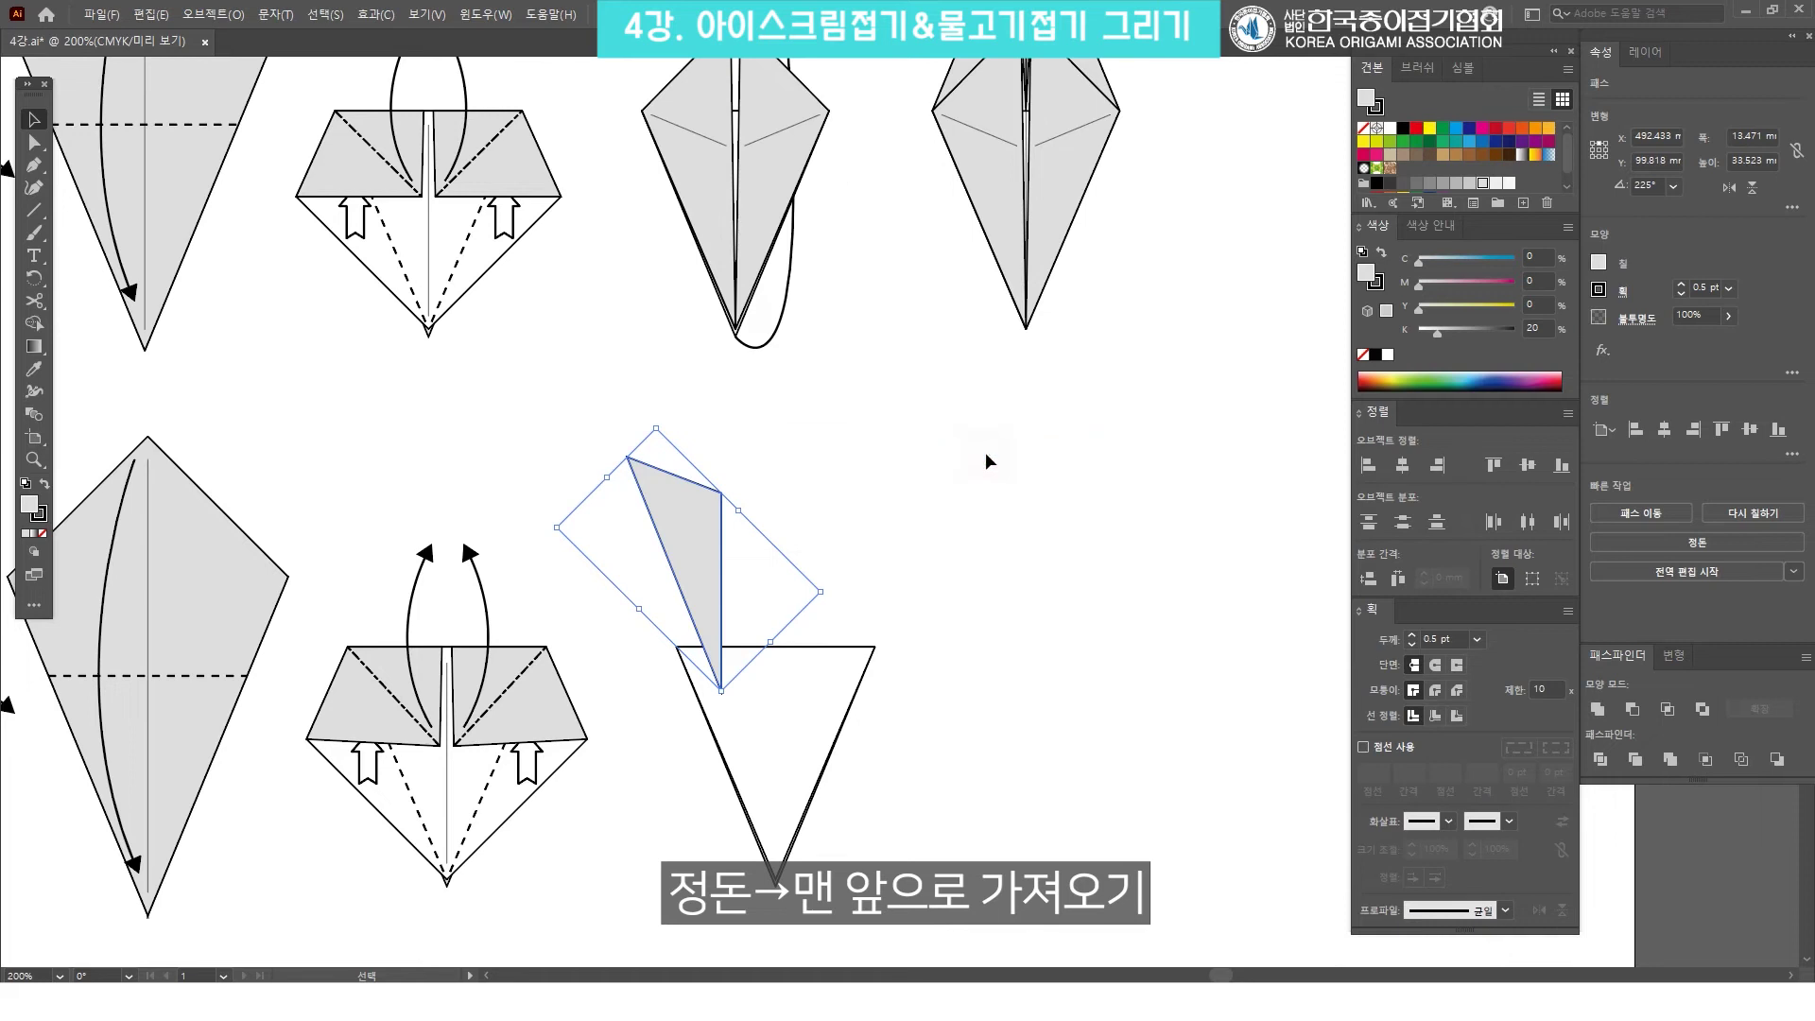
{"action": "left_click", "coordinate": [842, 518]}
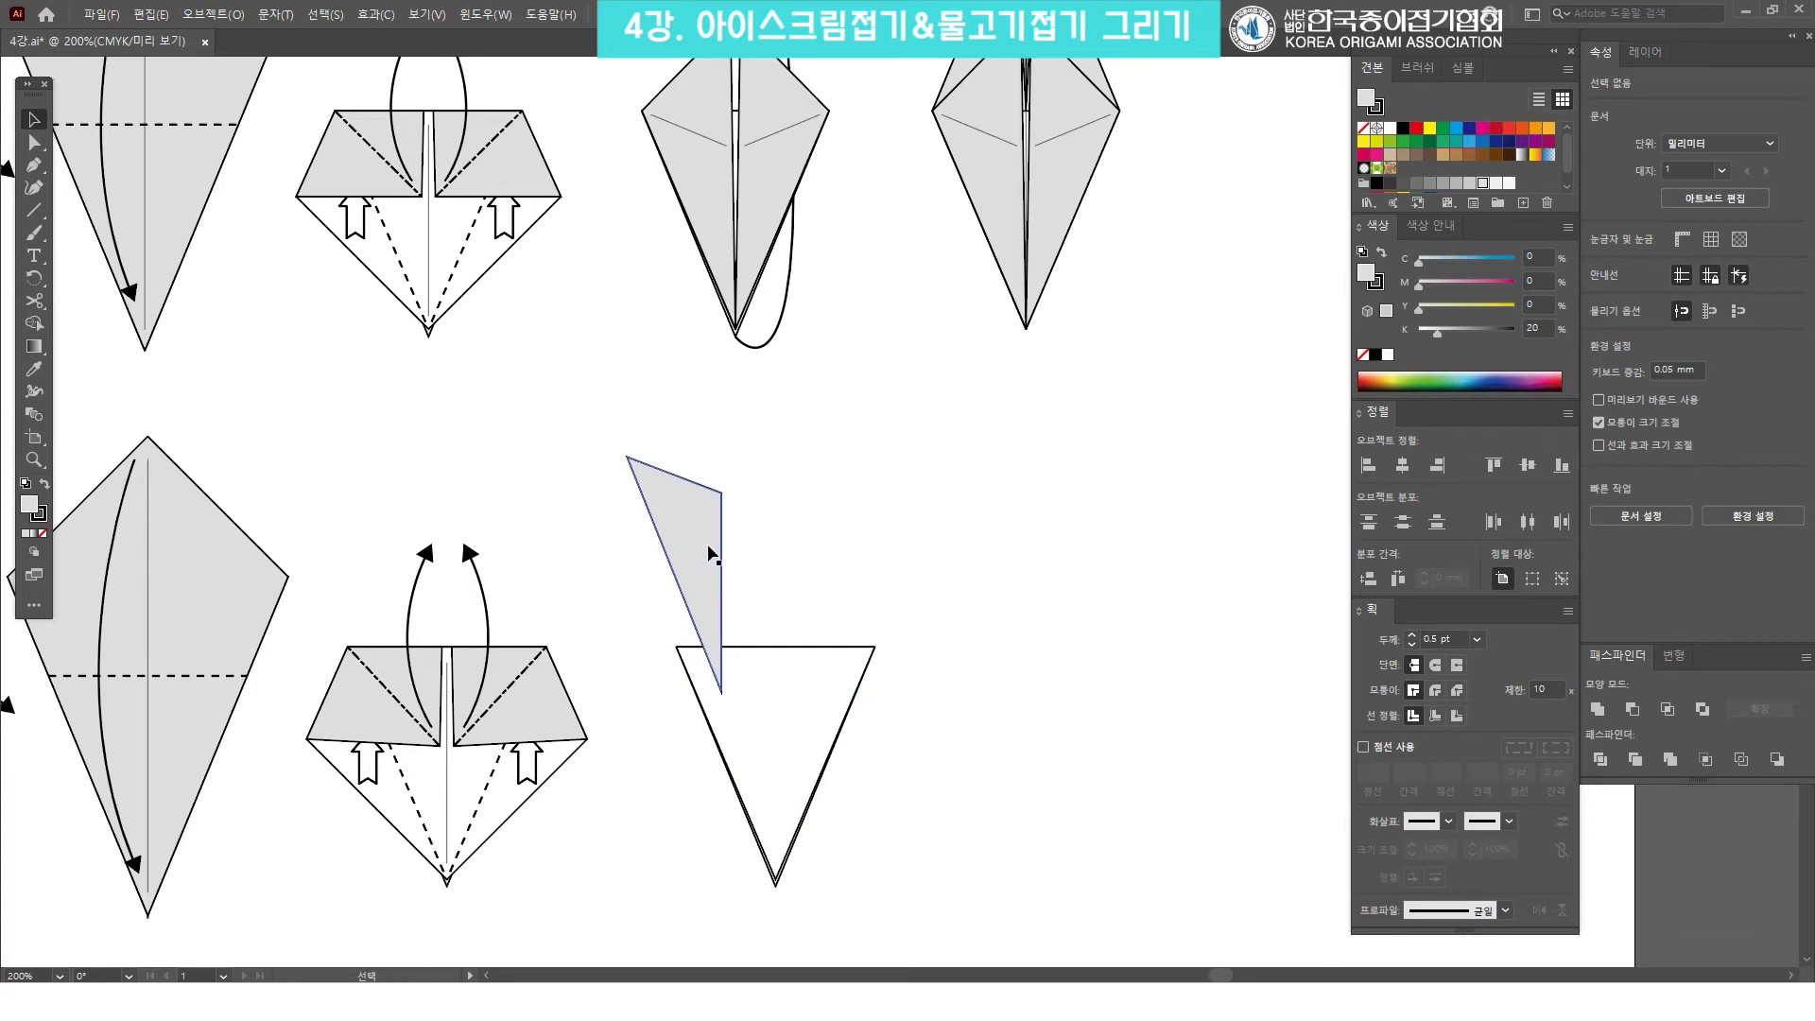
Align the grey flap and the white triangle by their left edges horizontally and their bottom edges vertically.
{"action": "left_click_drag", "start_coordinate": [707, 550], "coordinate": [846, 537]}
{"action": "left_click", "coordinate": [954, 580]}
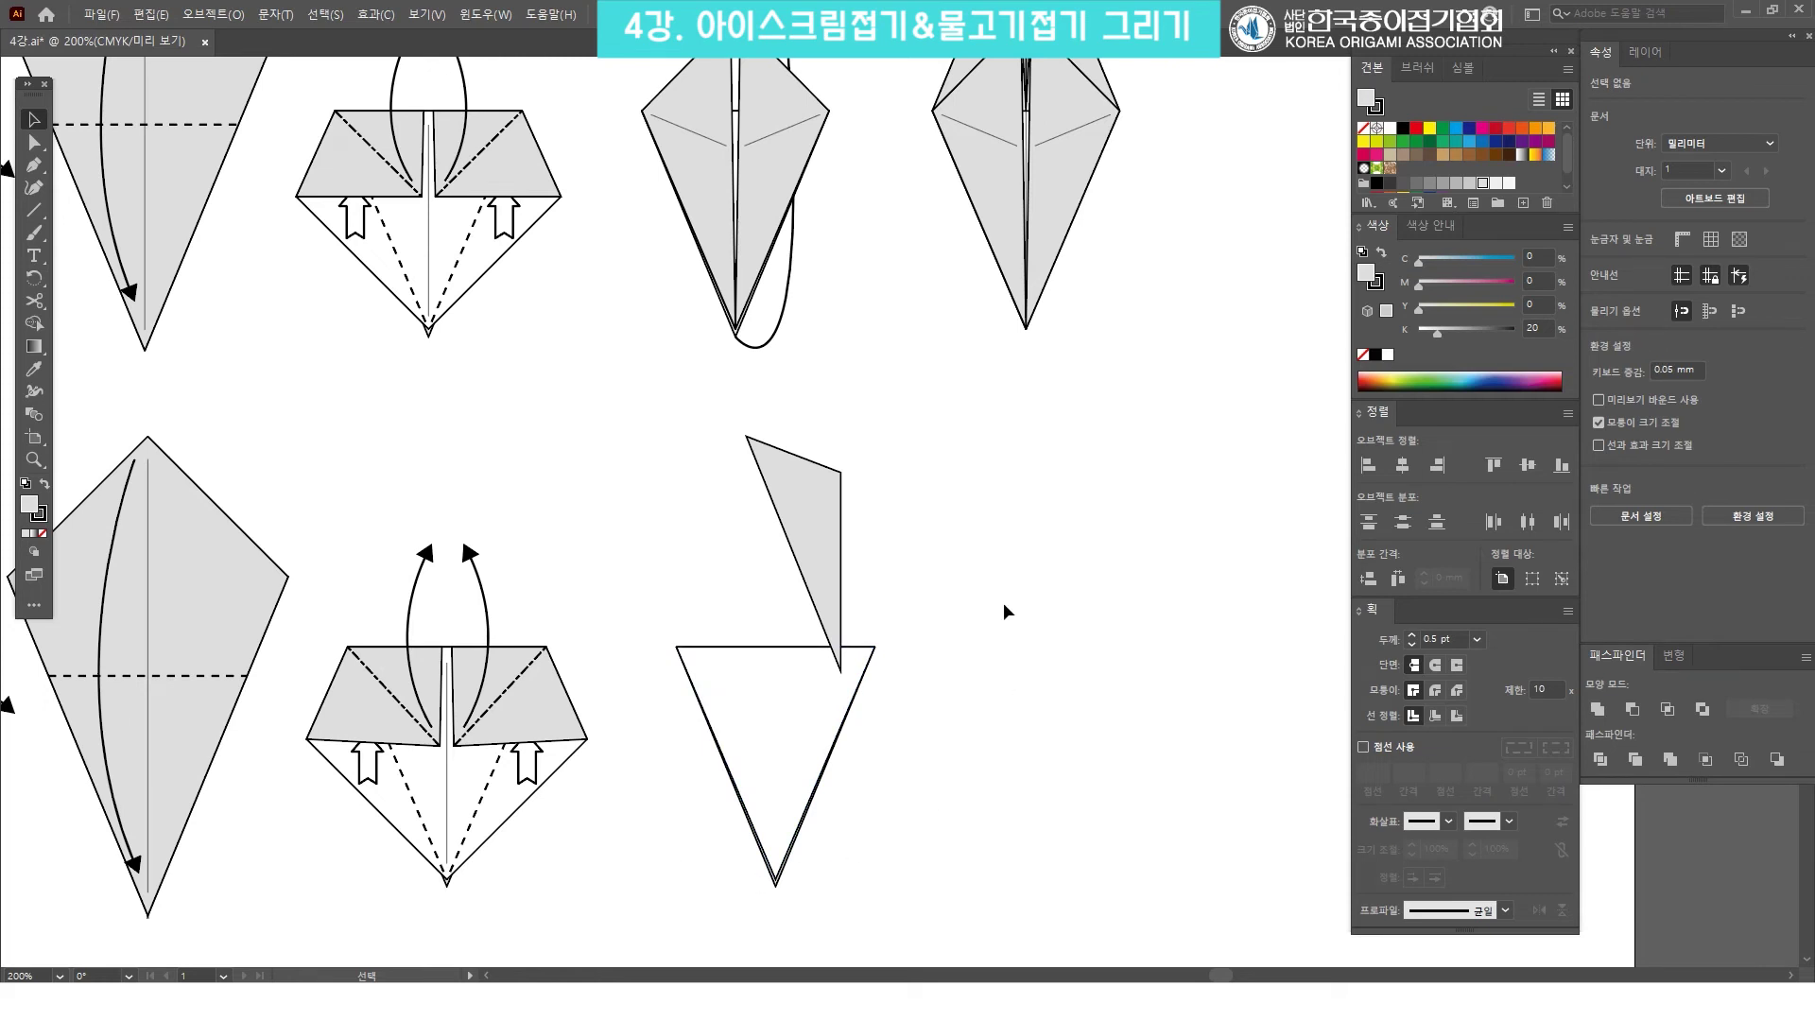
{"action": "left_click", "coordinate": [827, 496]}
{"action": "left_click", "coordinate": [768, 687], "text": "shift"}
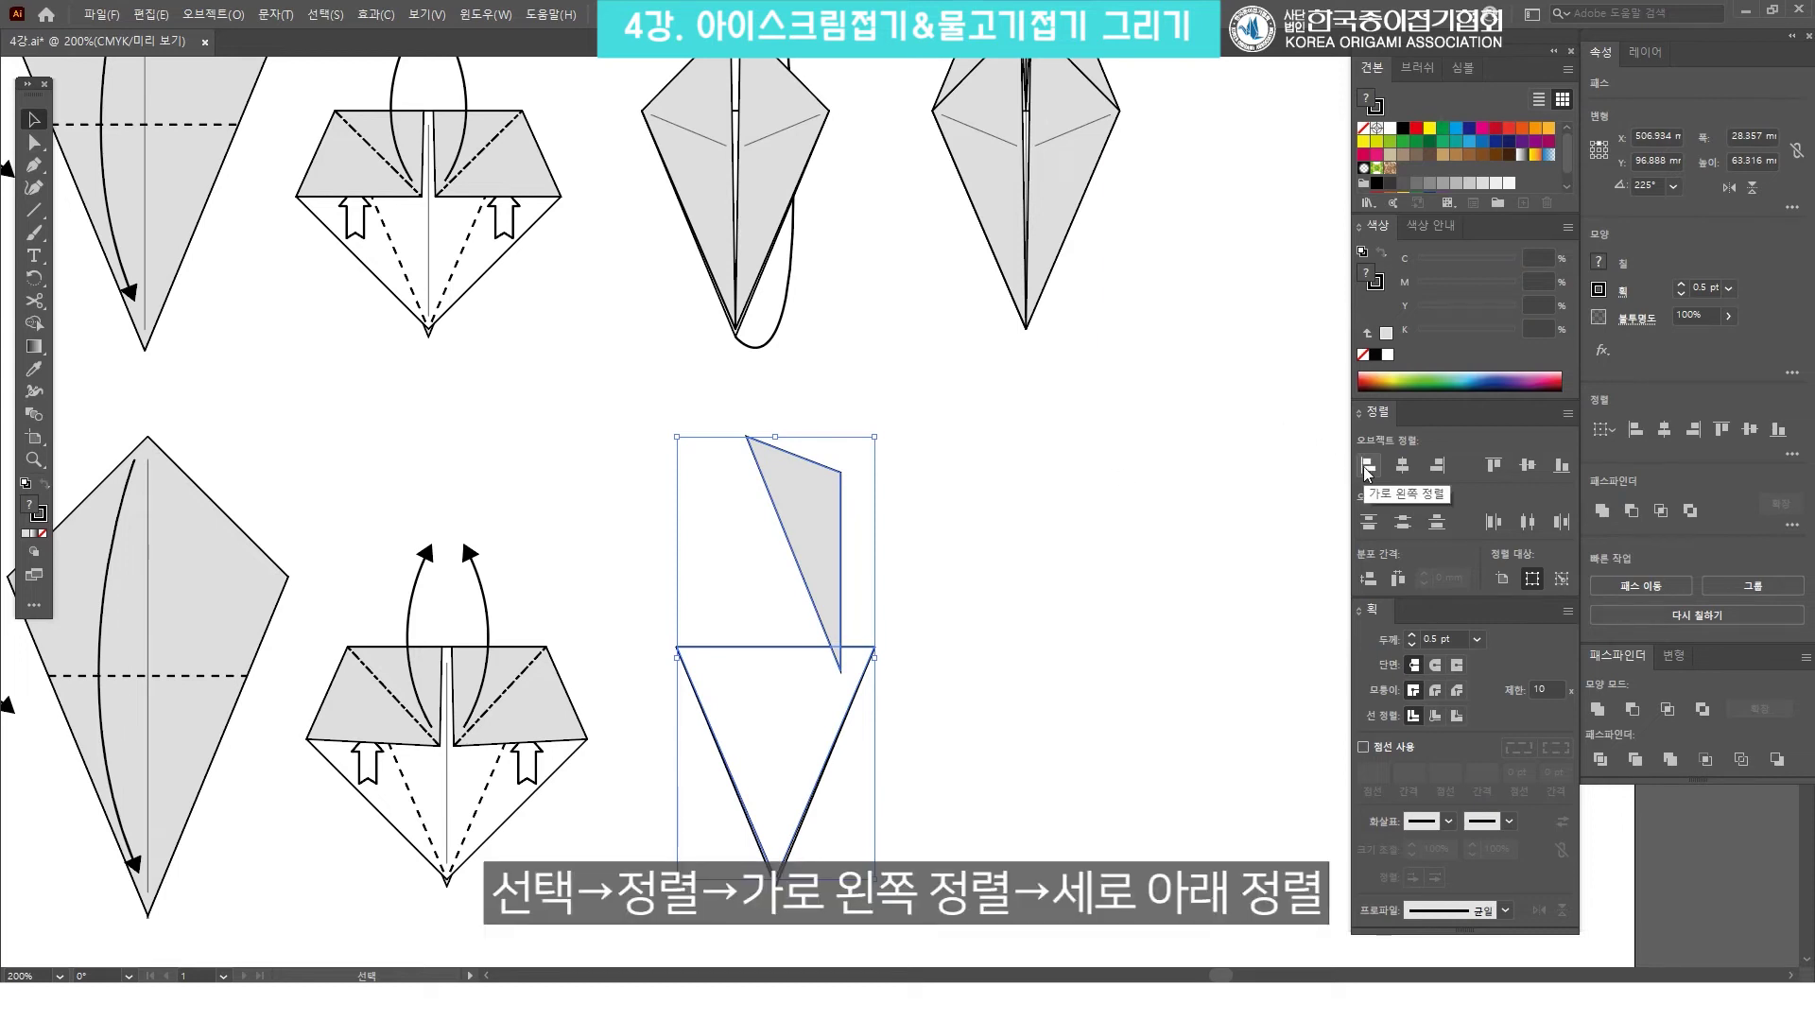
{"action": "left_click", "coordinate": [1366, 469]}
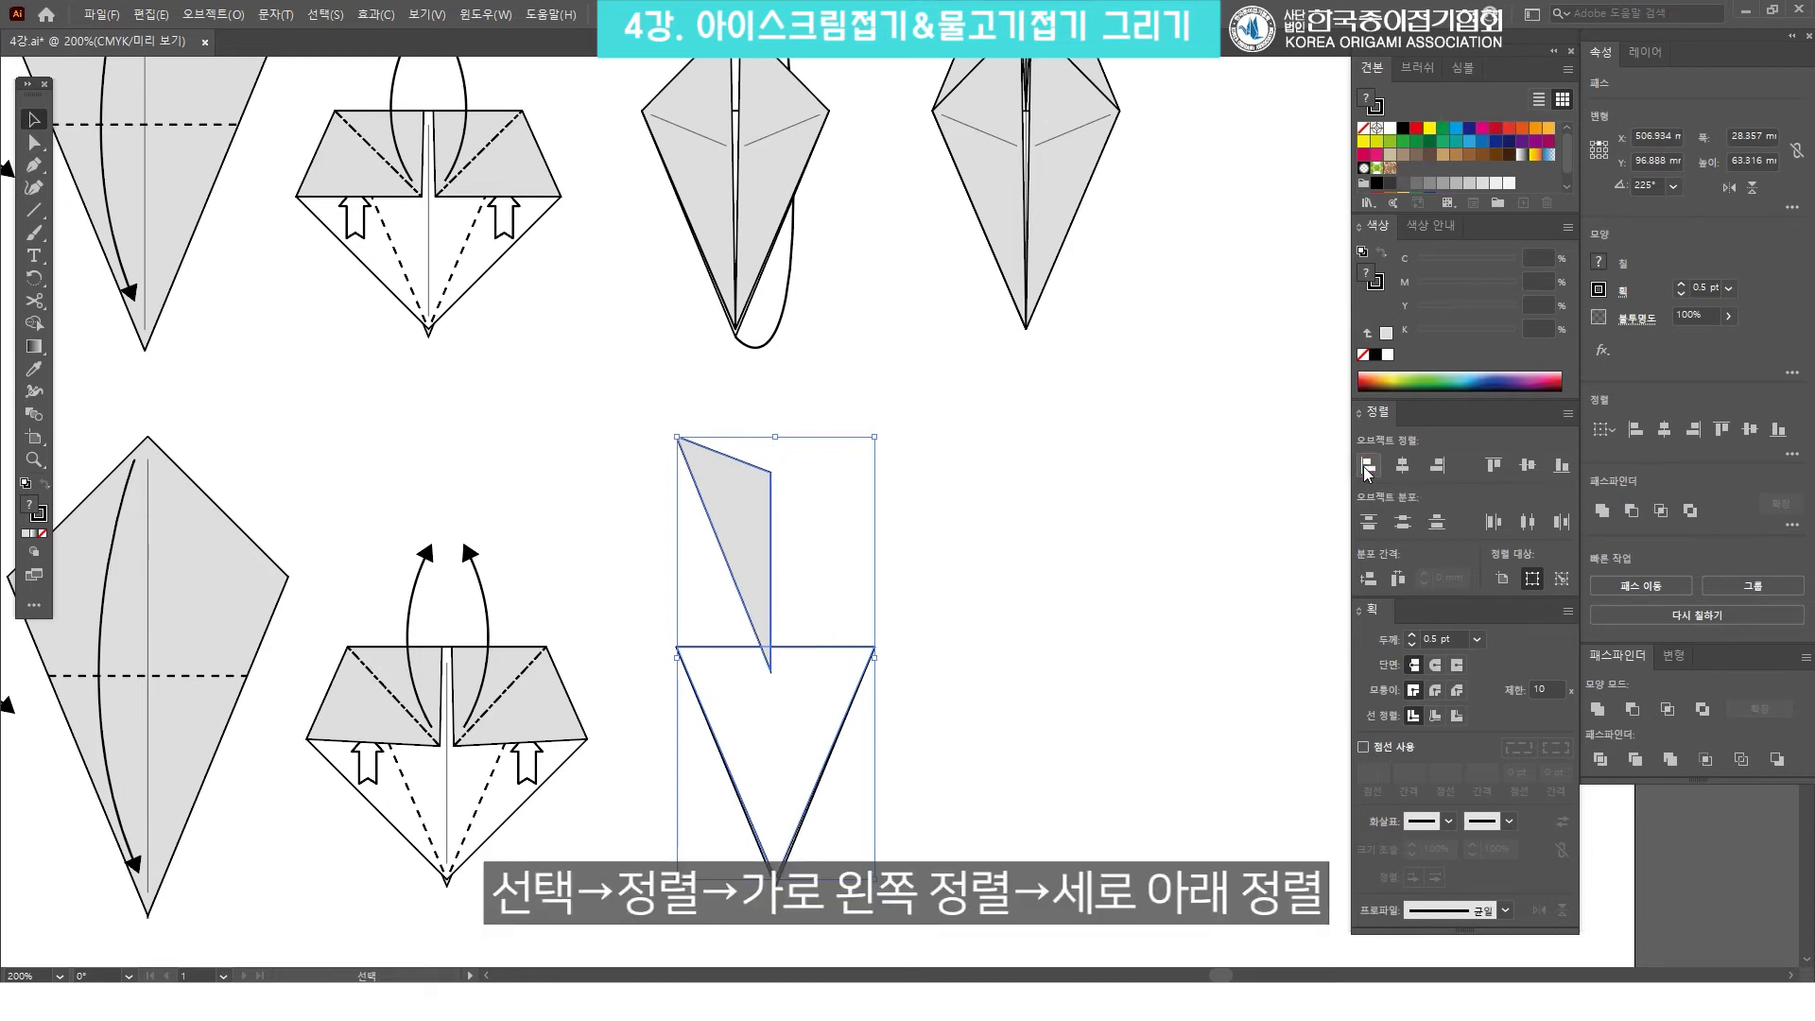
{"action": "left_click", "coordinate": [1556, 469]}
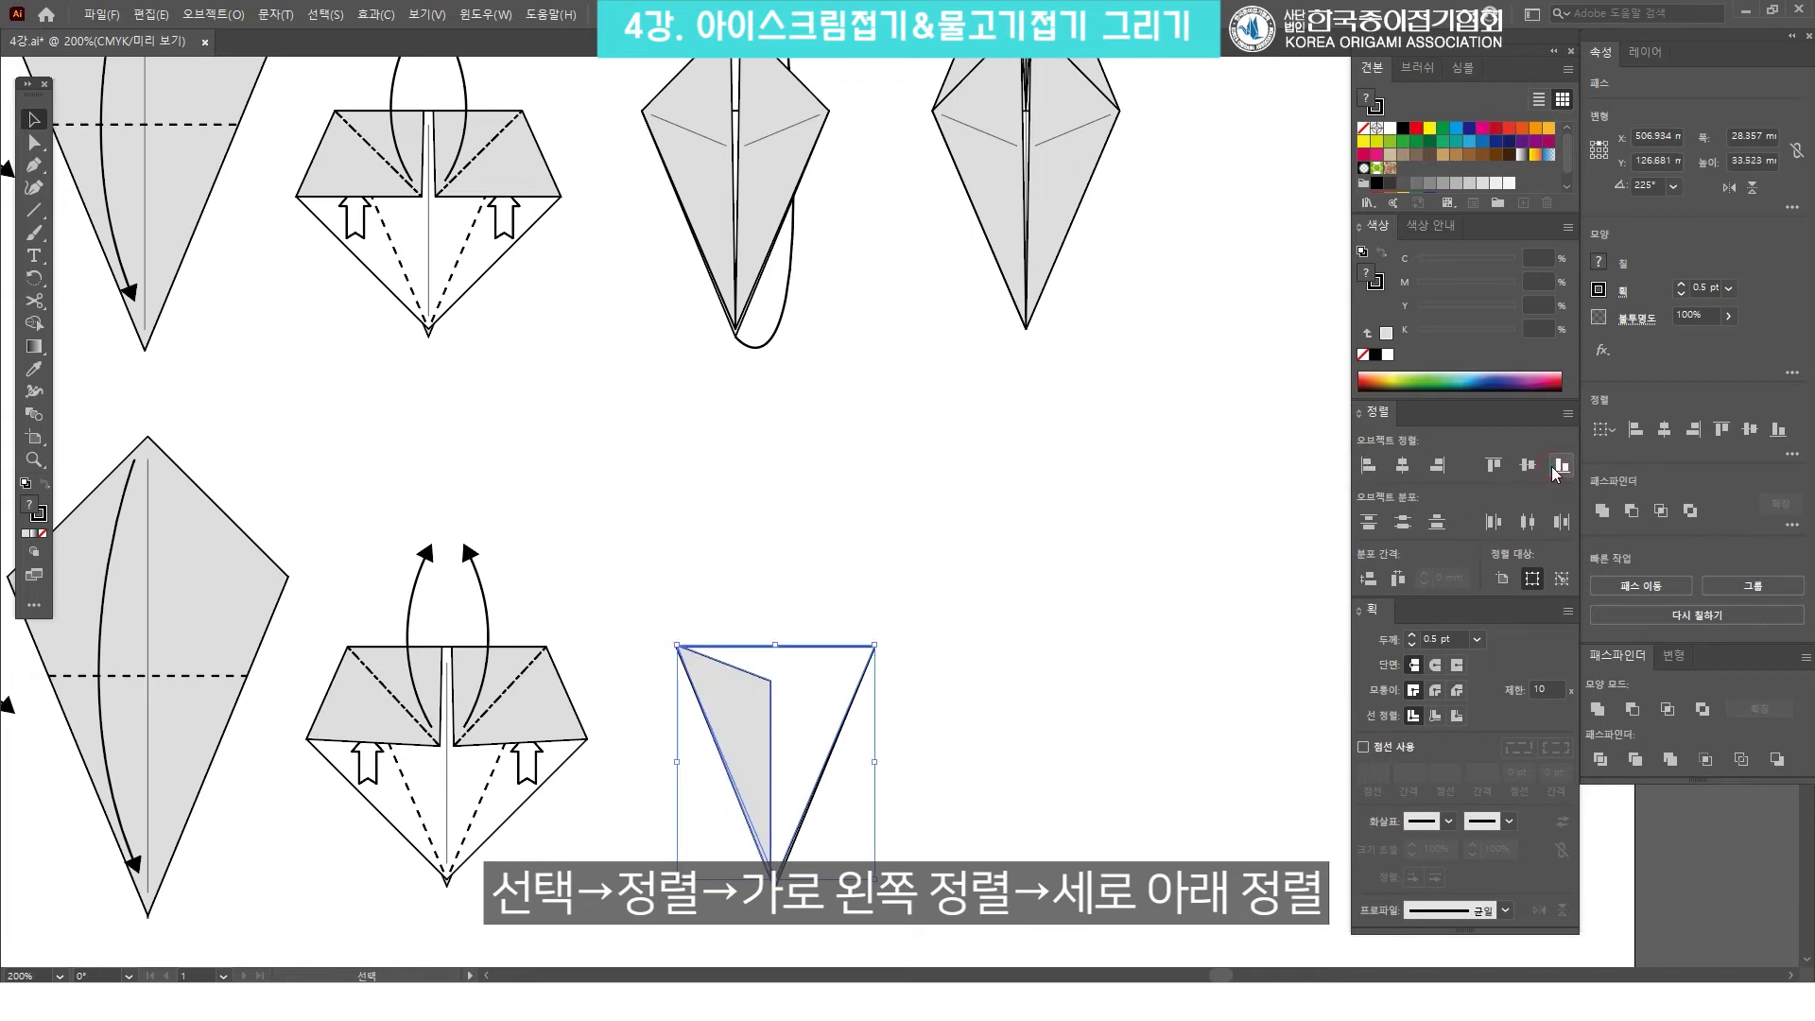
{"action": "left_click", "coordinate": [1027, 546]}
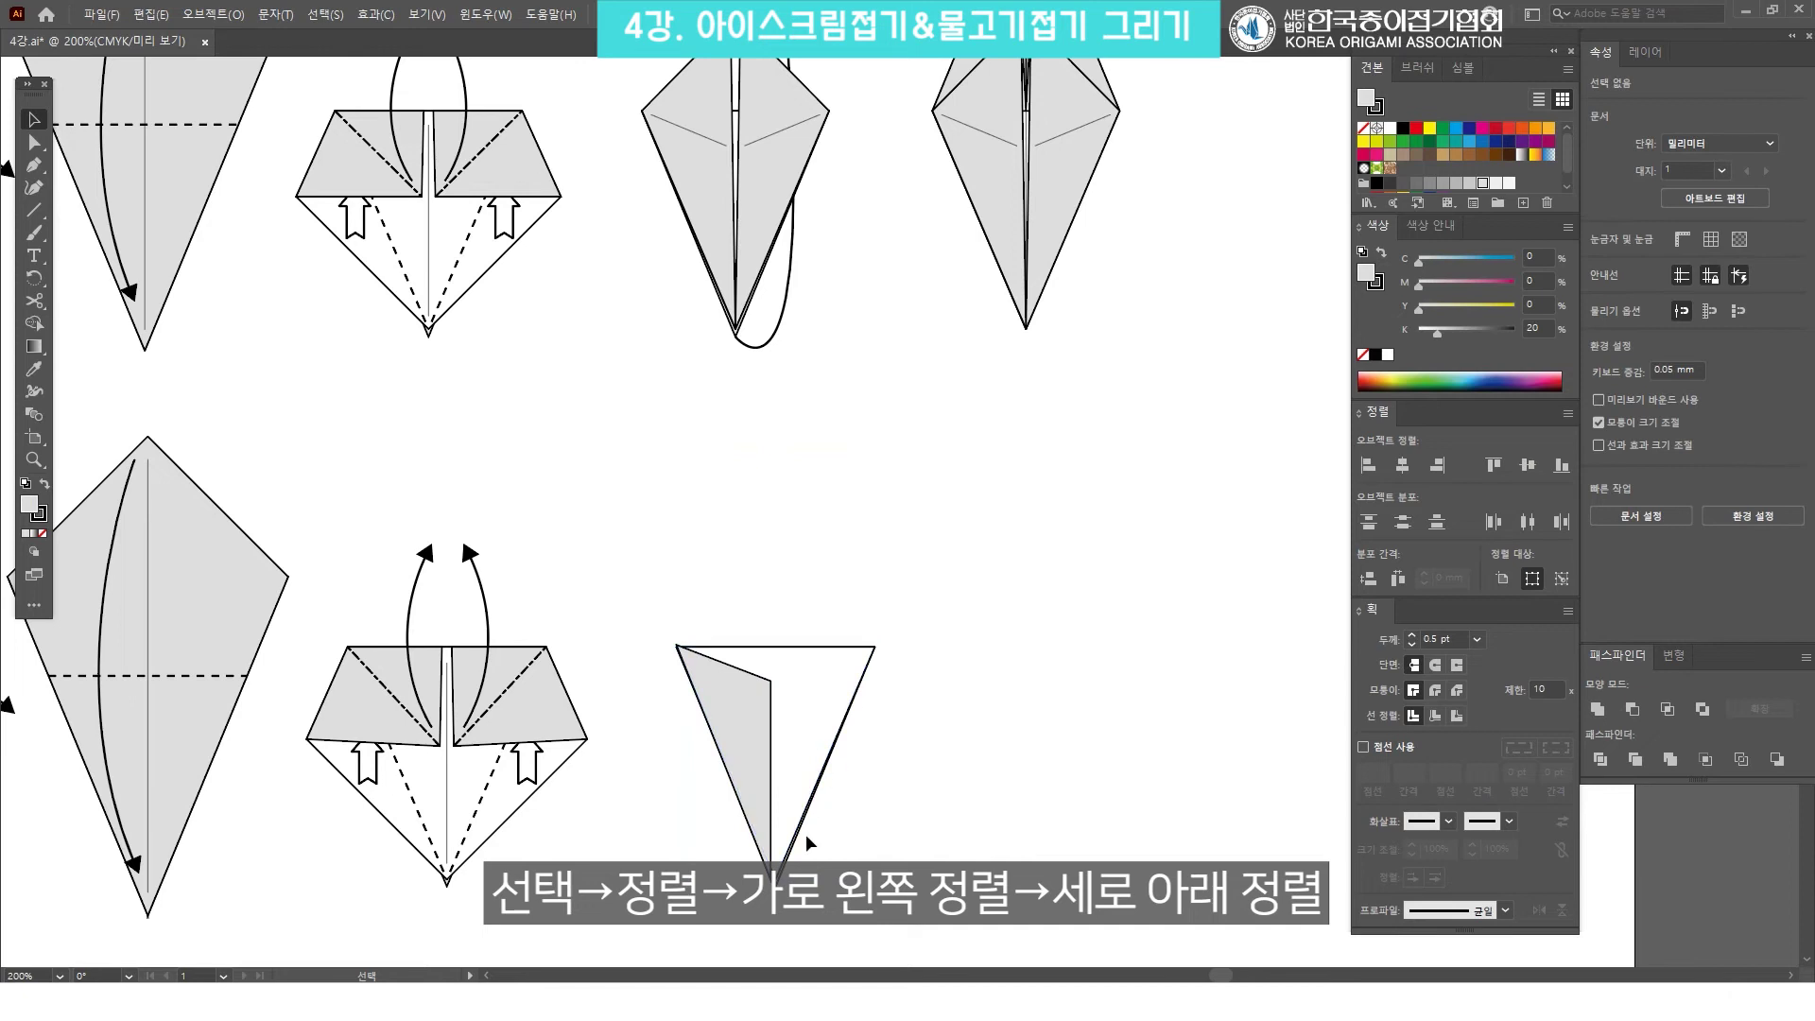
Move the grey flap's bottom tip and upper outer corner onto the matching corners of the white triangle with Direct Selection.
{"action": "key", "text": "z"}
{"action": "left_click", "coordinate": [806, 855]}
{"action": "left_click", "coordinate": [771, 633]}
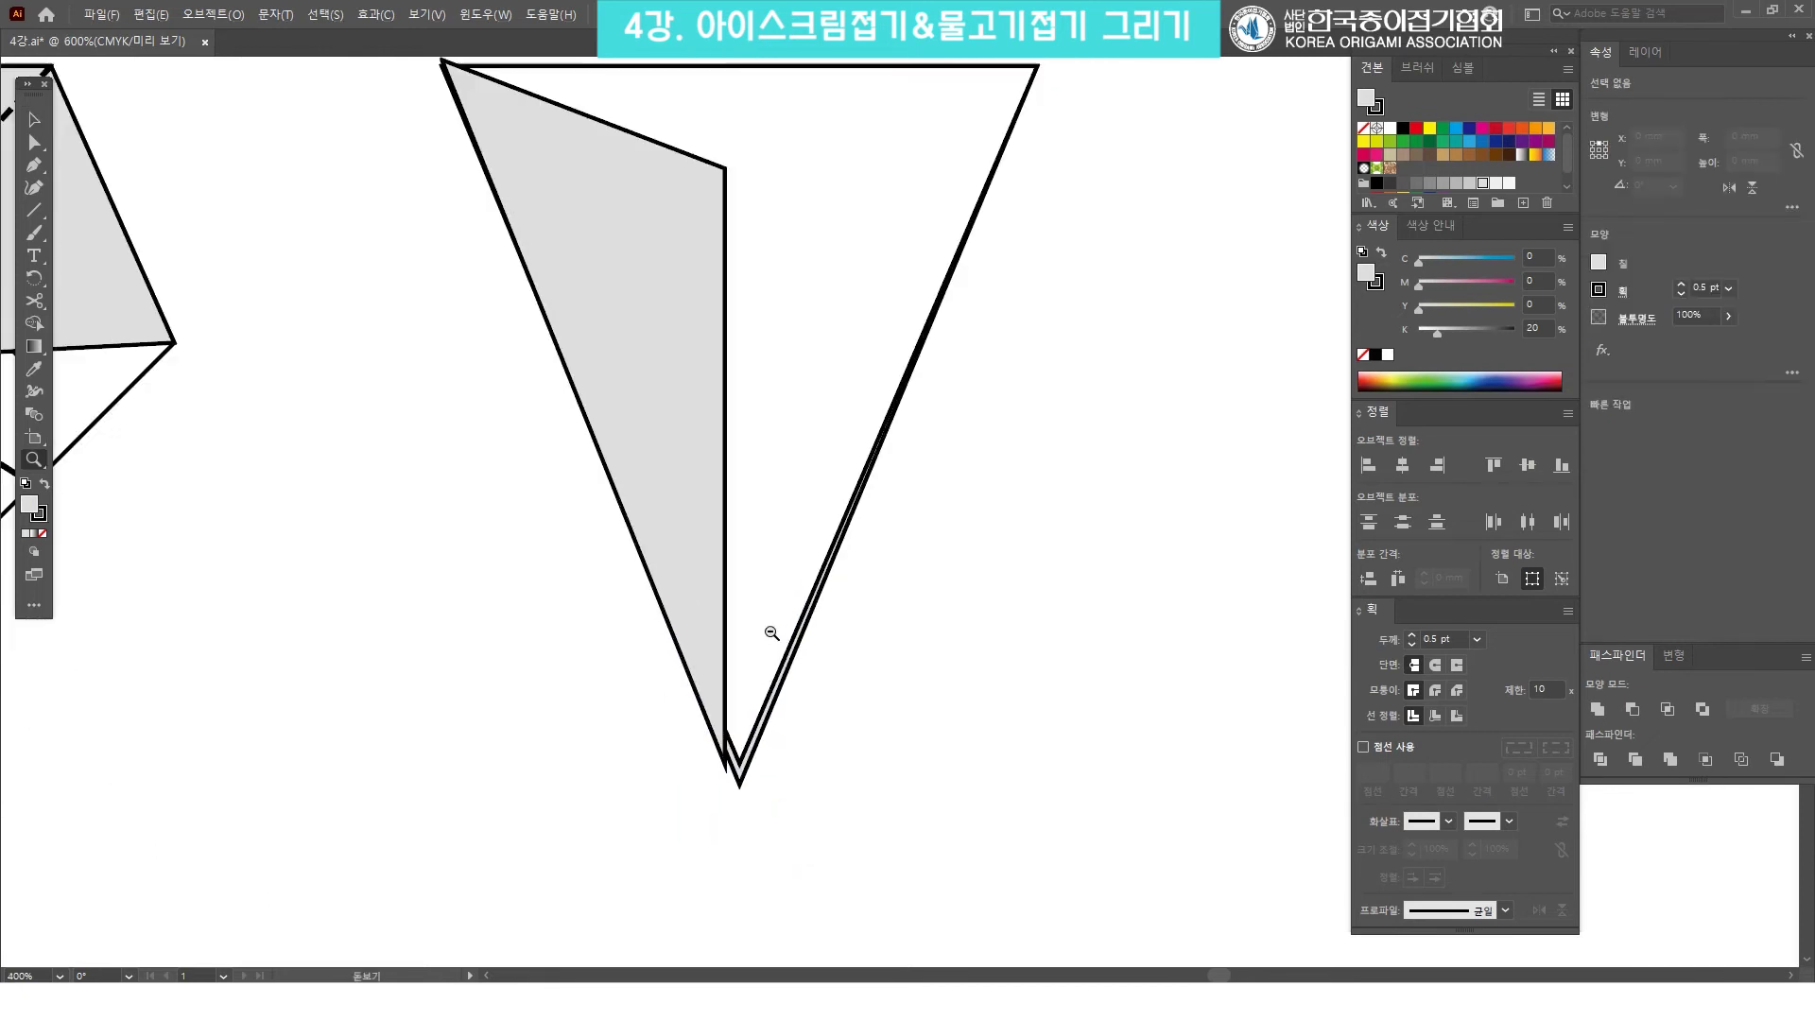
{"action": "key", "text": "v"}
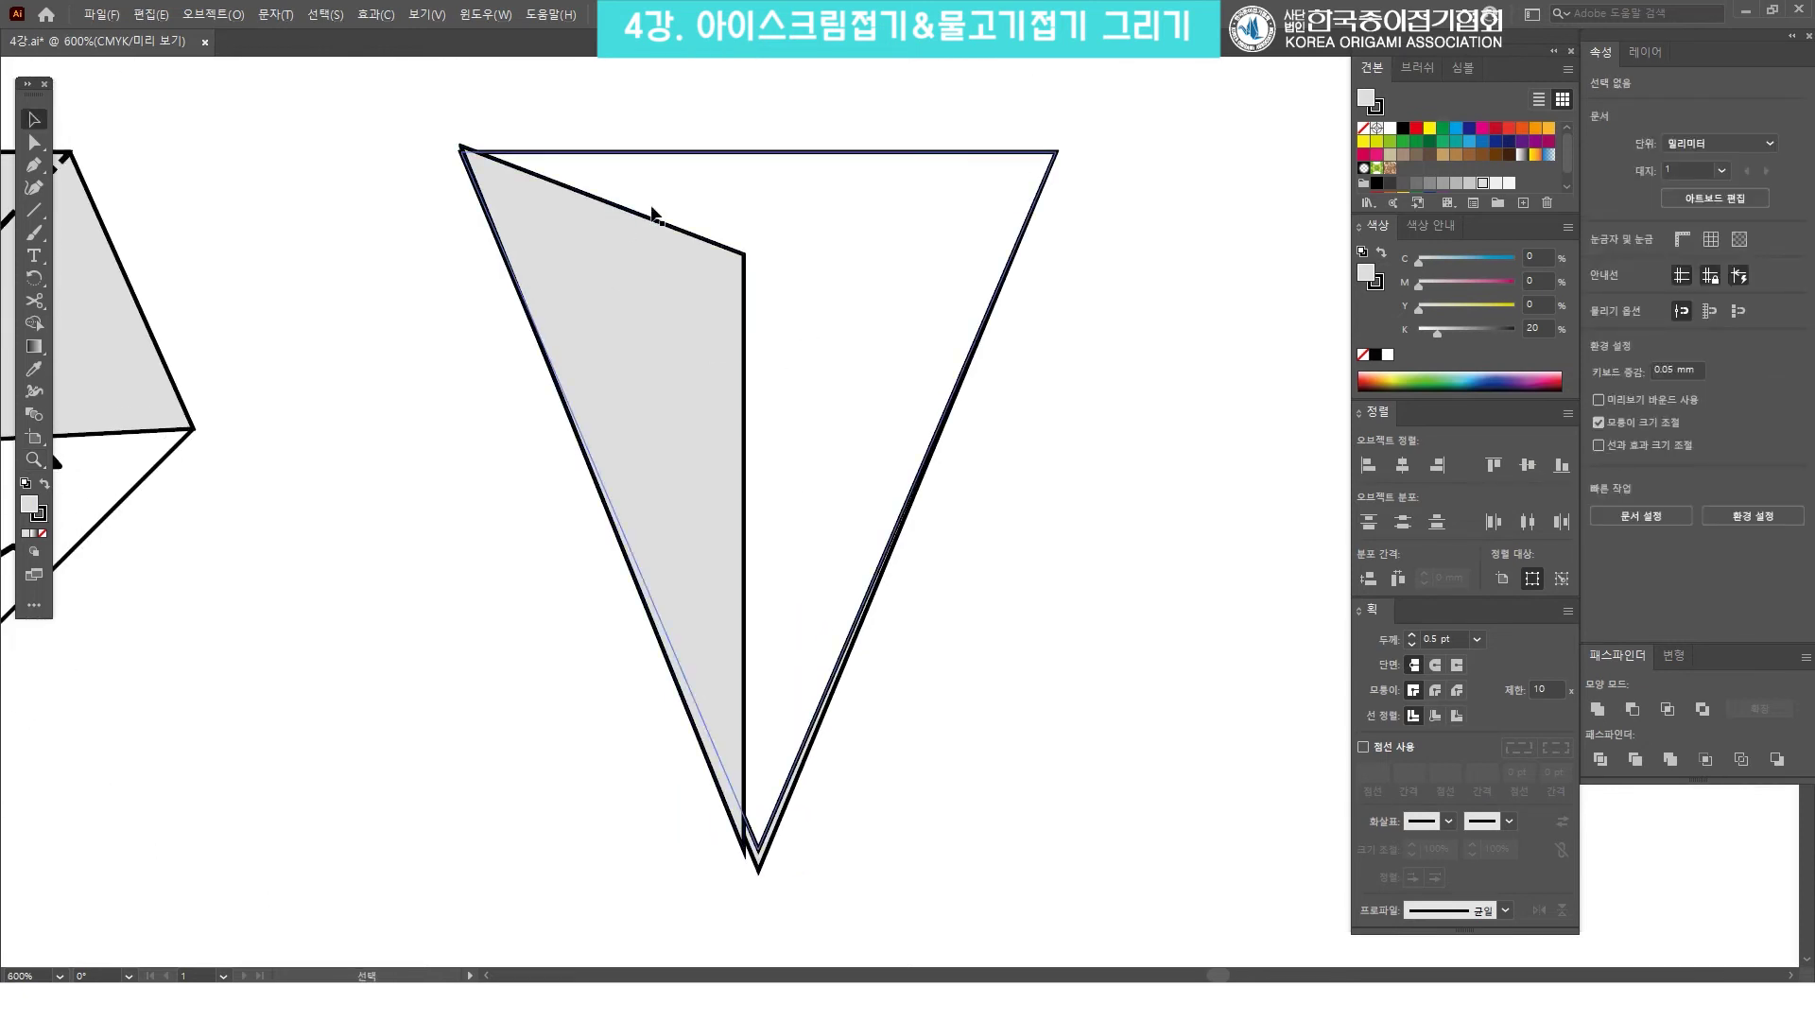
{"action": "key", "text": "ctrl+minus"}
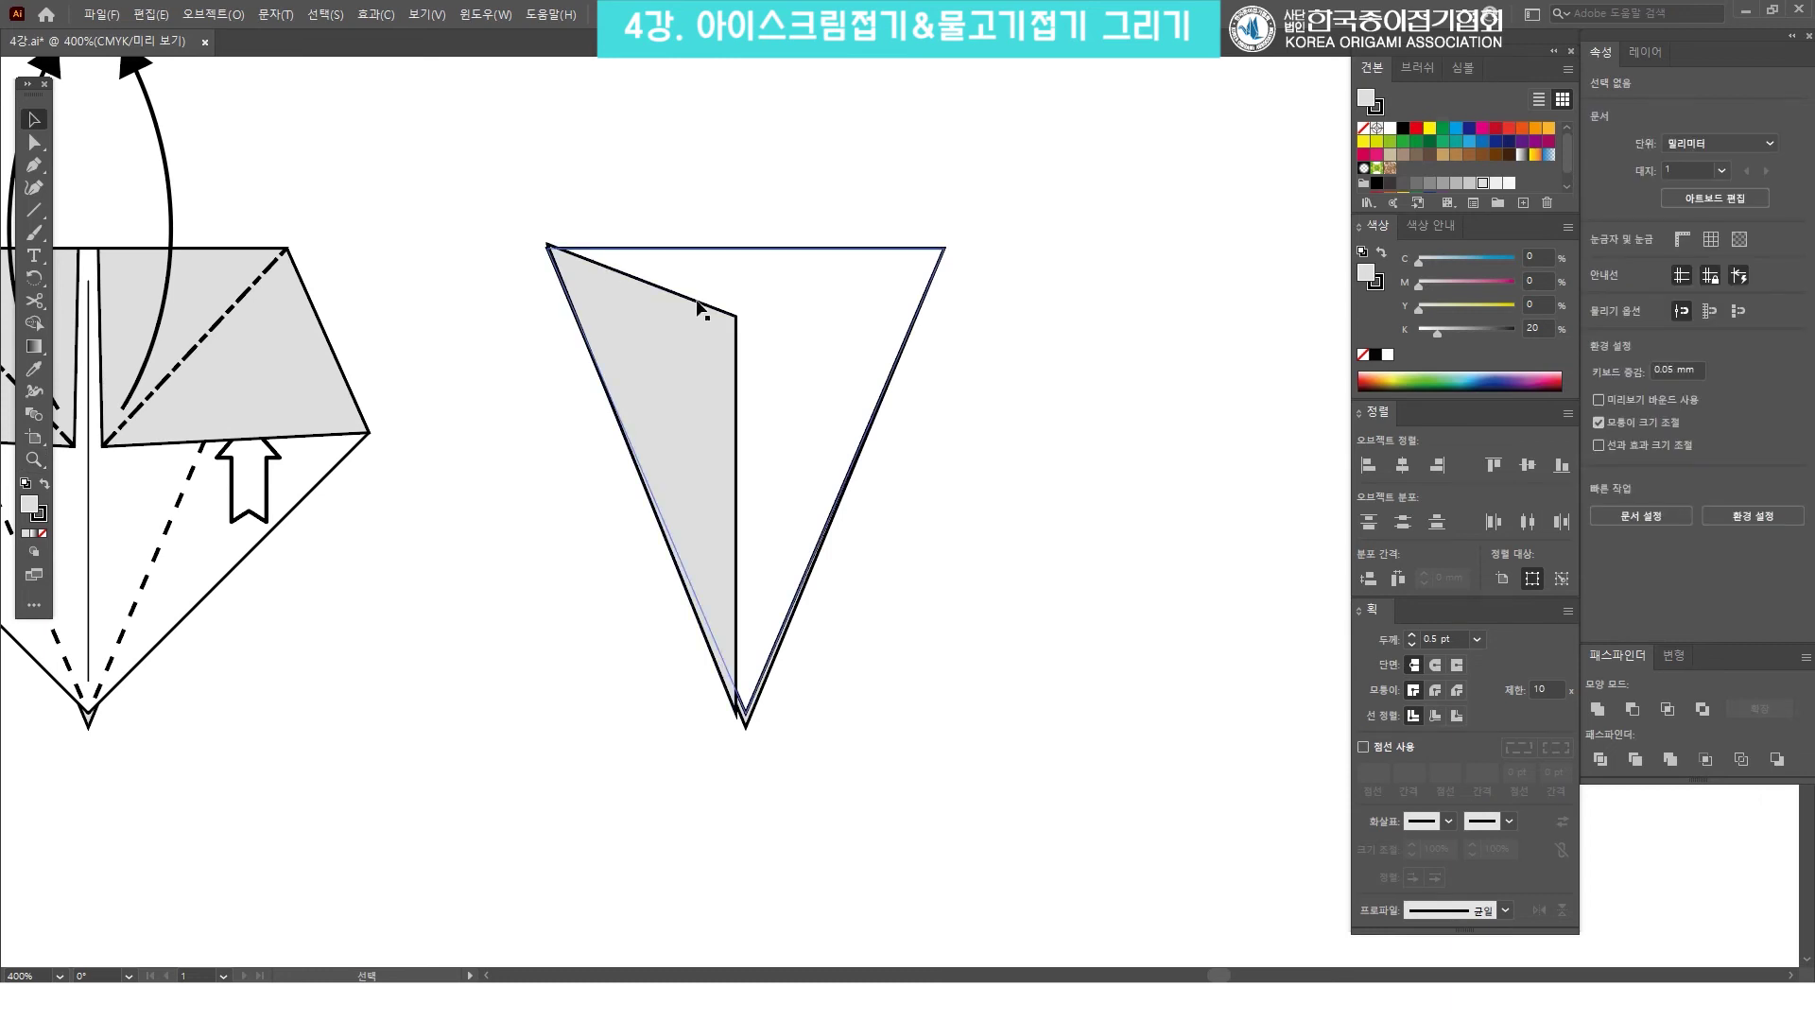
{"action": "key", "text": "a"}
{"action": "left_click_drag", "start_coordinate": [739, 715], "coordinate": [747, 715]}
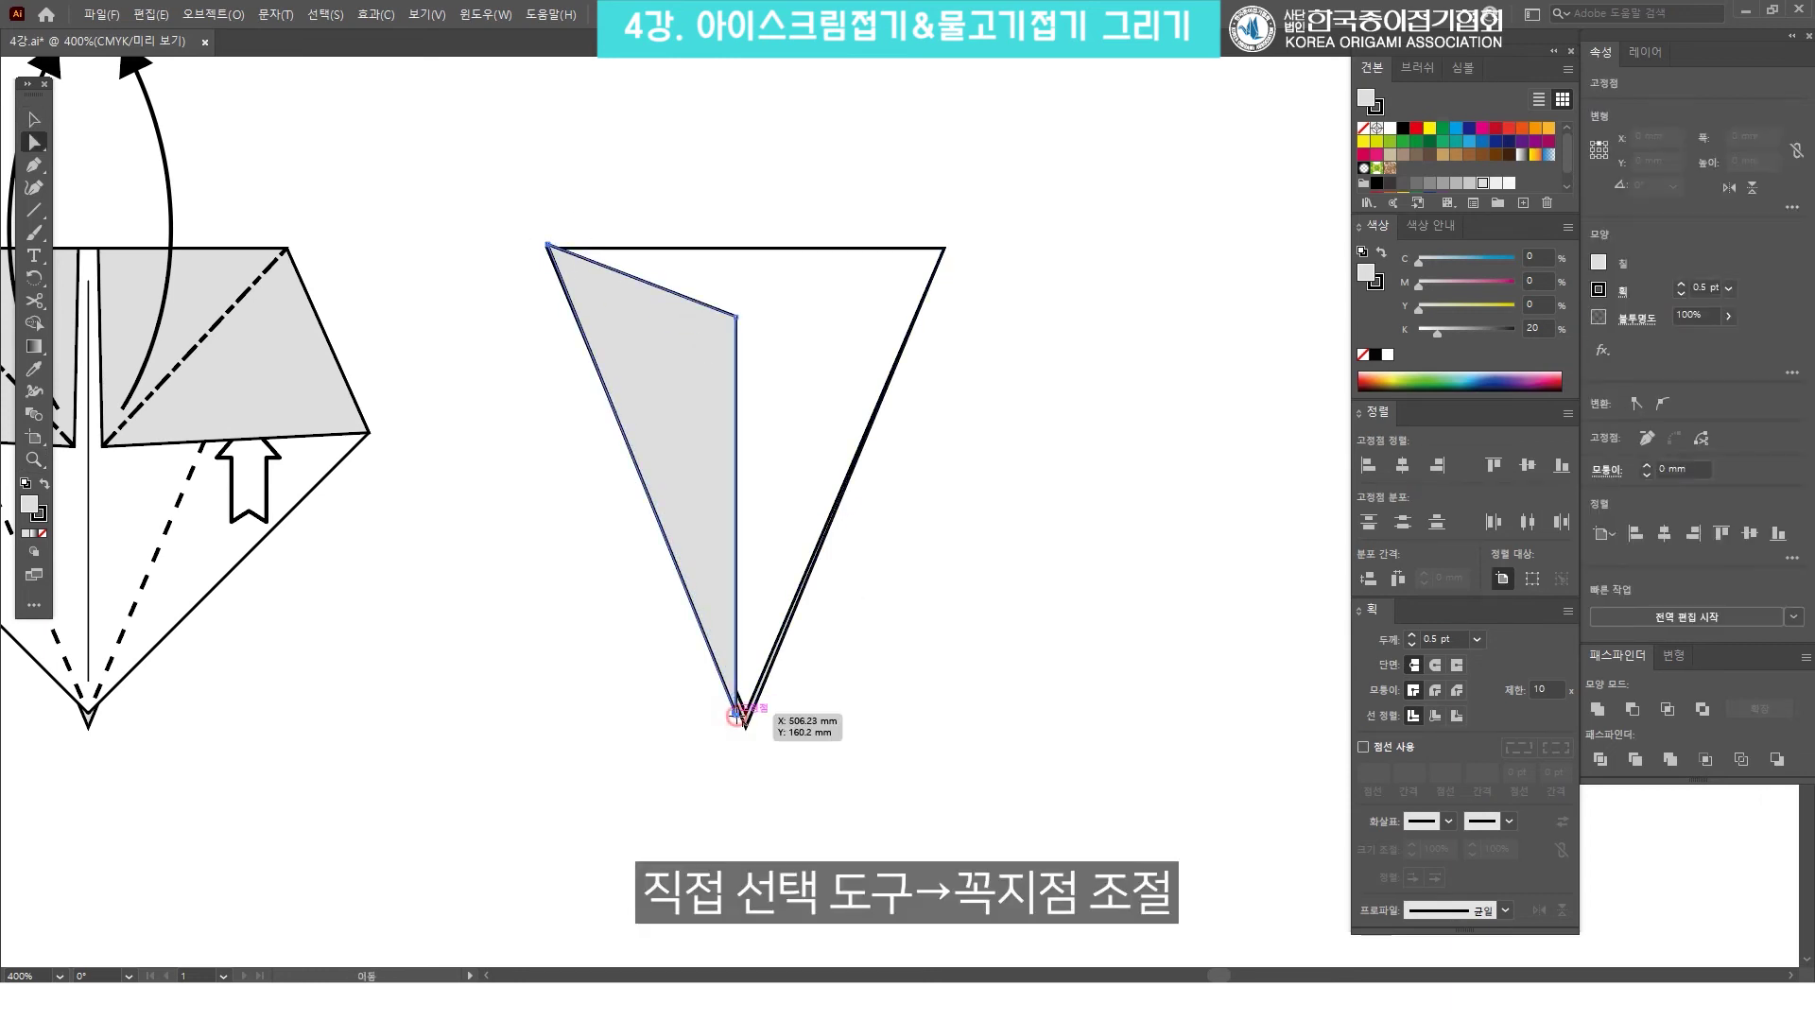
{"action": "left_click_drag", "start_coordinate": [549, 247], "coordinate": [545, 253]}
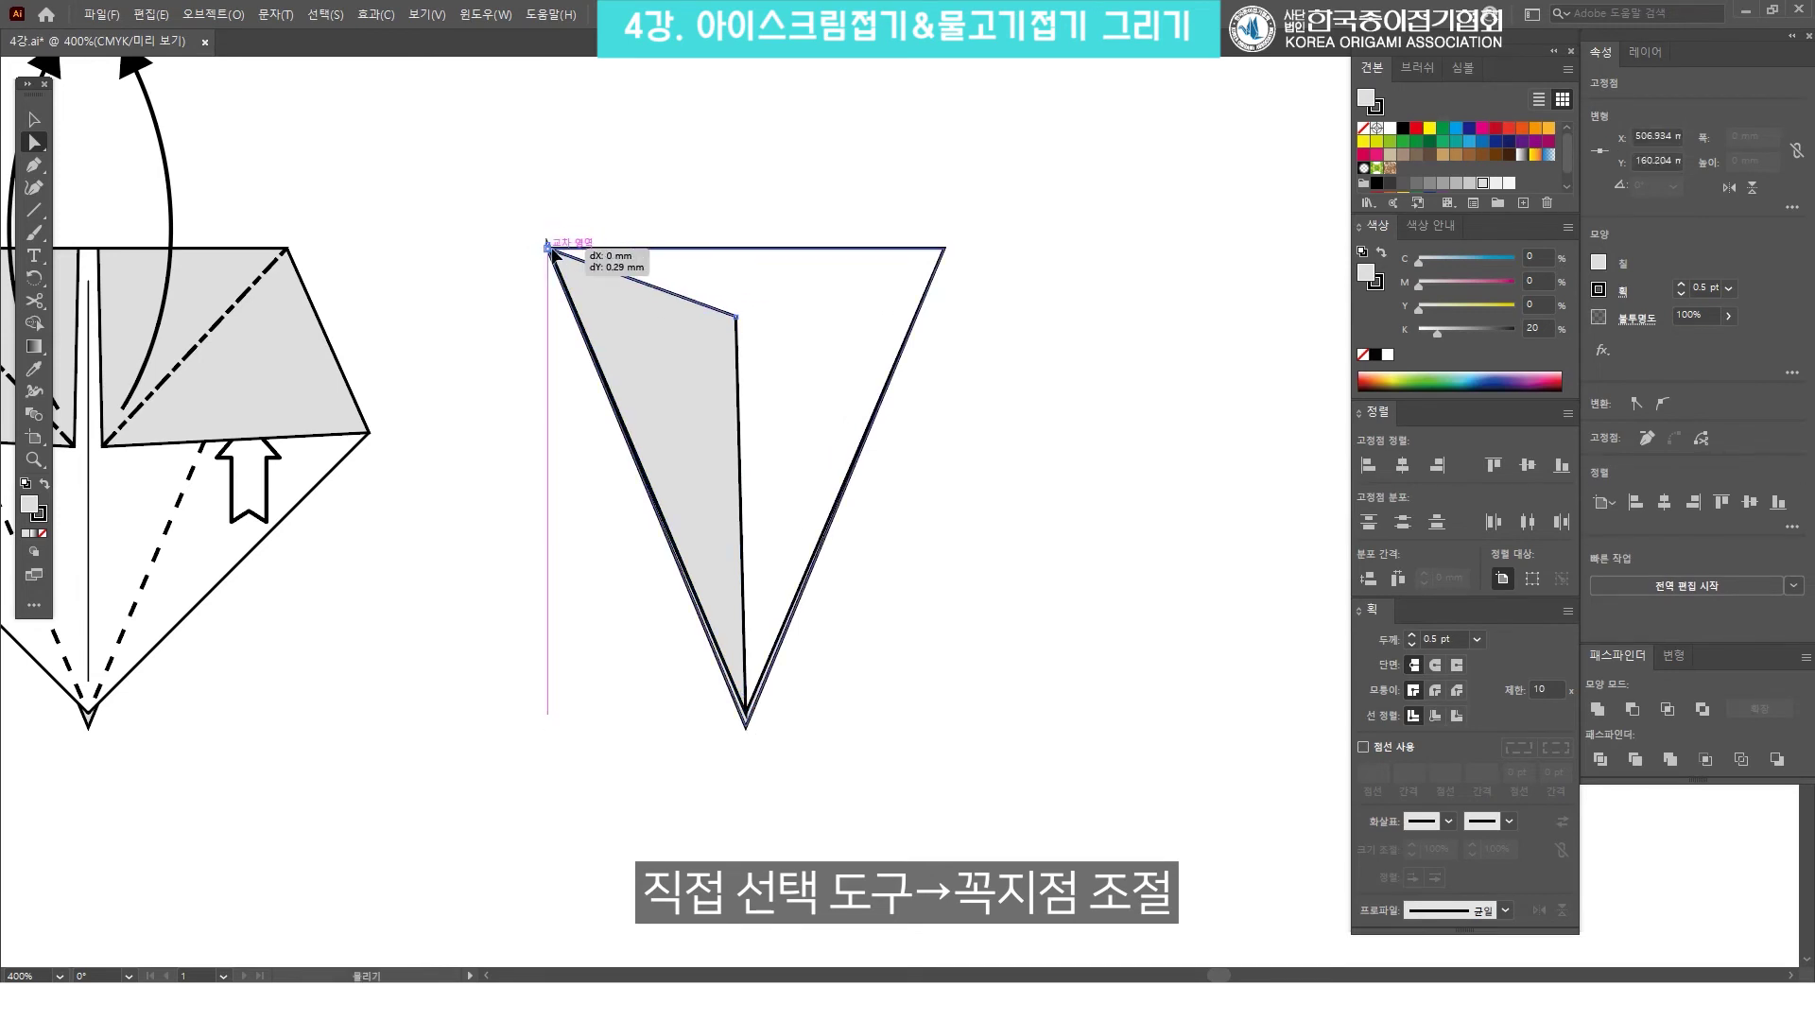
Move the grey flap's inner corner up above the white triangle, directly over the bottom tip, so its inner edge stands vertical.
{"action": "key", "text": "ctrl+minus"}
{"action": "key", "text": "v"}
{"action": "left_click_drag", "start_coordinate": [871, 905], "coordinate": [594, 616]}
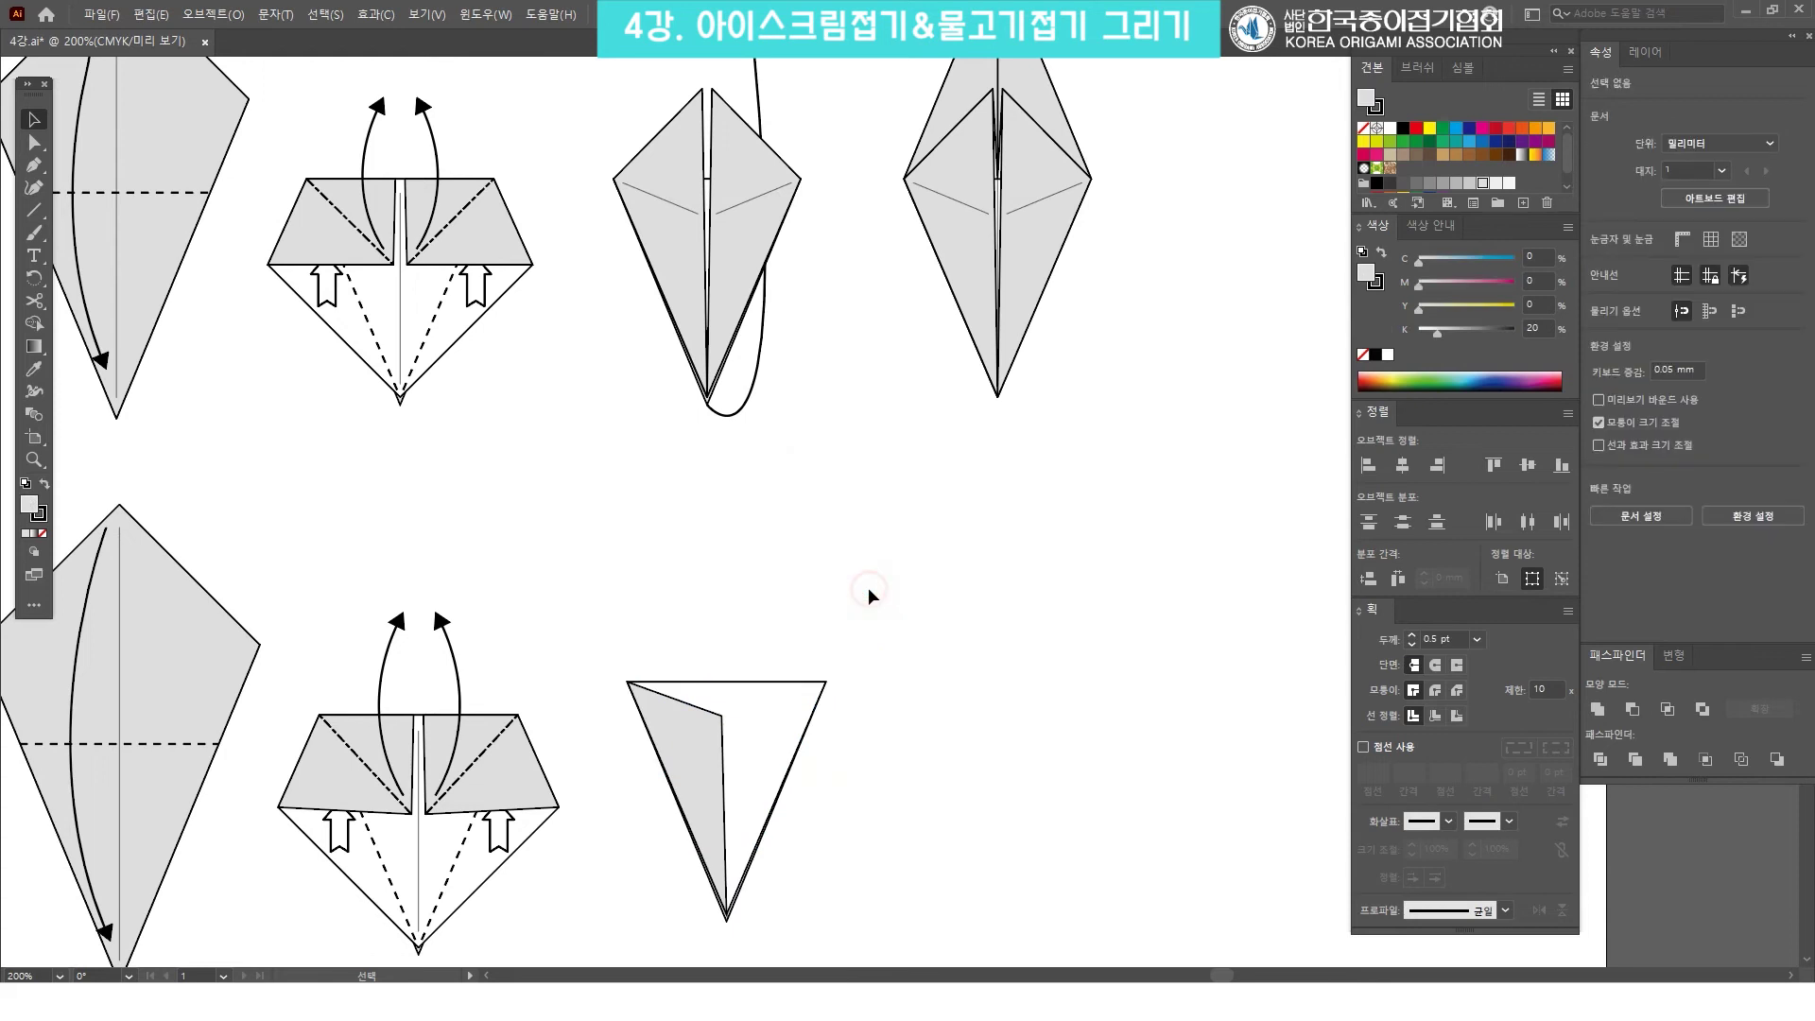
{"action": "left_click", "coordinate": [724, 720]}
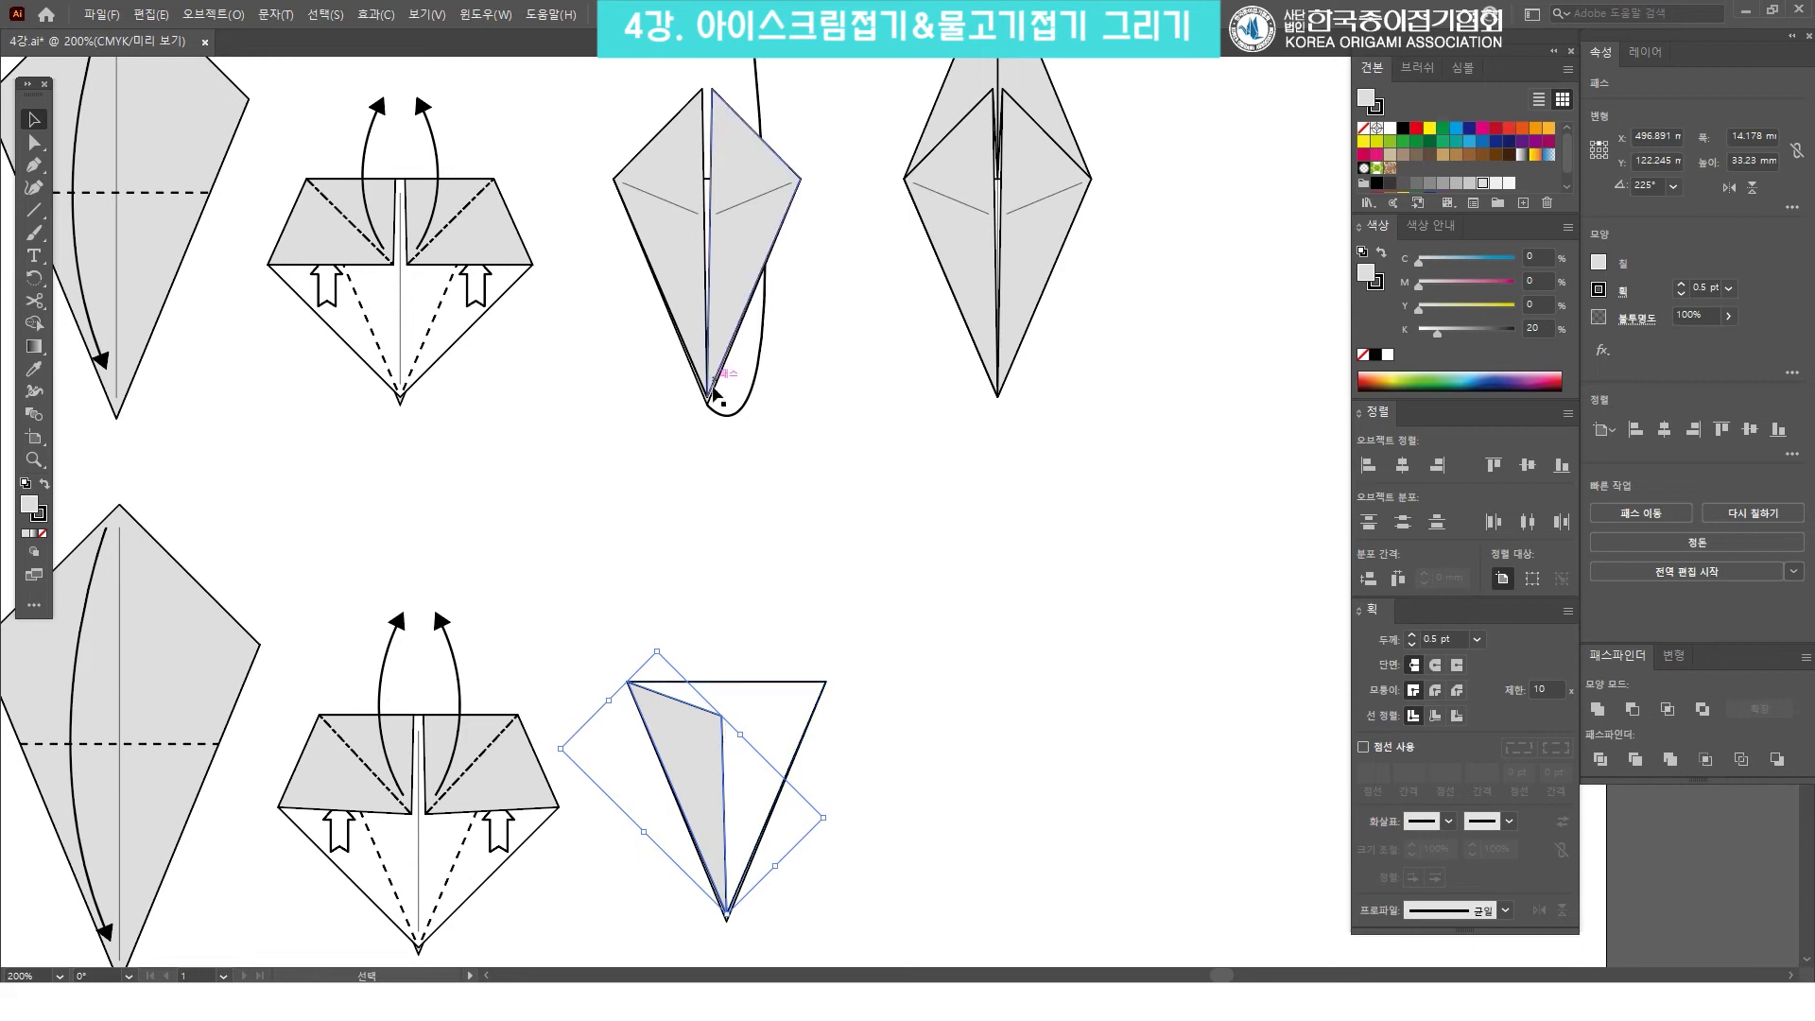
{"action": "left_click", "coordinate": [925, 503]}
{"action": "left_click", "coordinate": [725, 742]}
{"action": "key", "text": "a"}
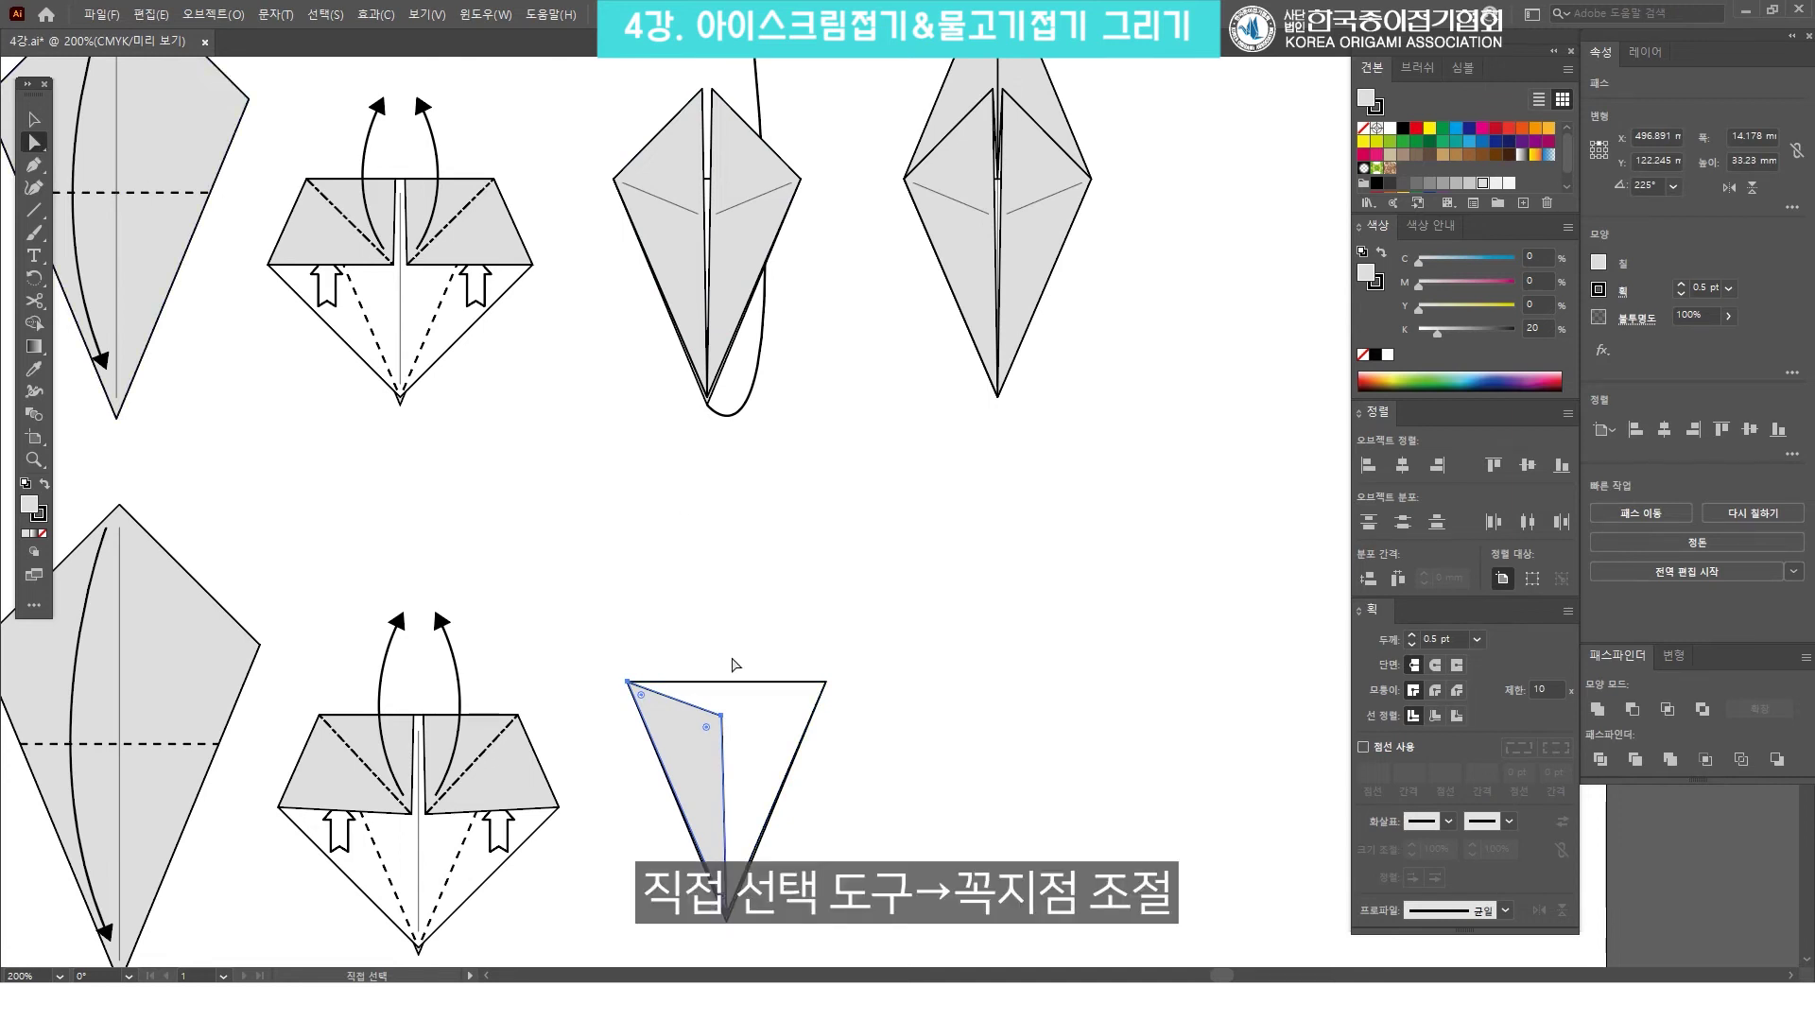
{"action": "left_click", "coordinate": [721, 716]}
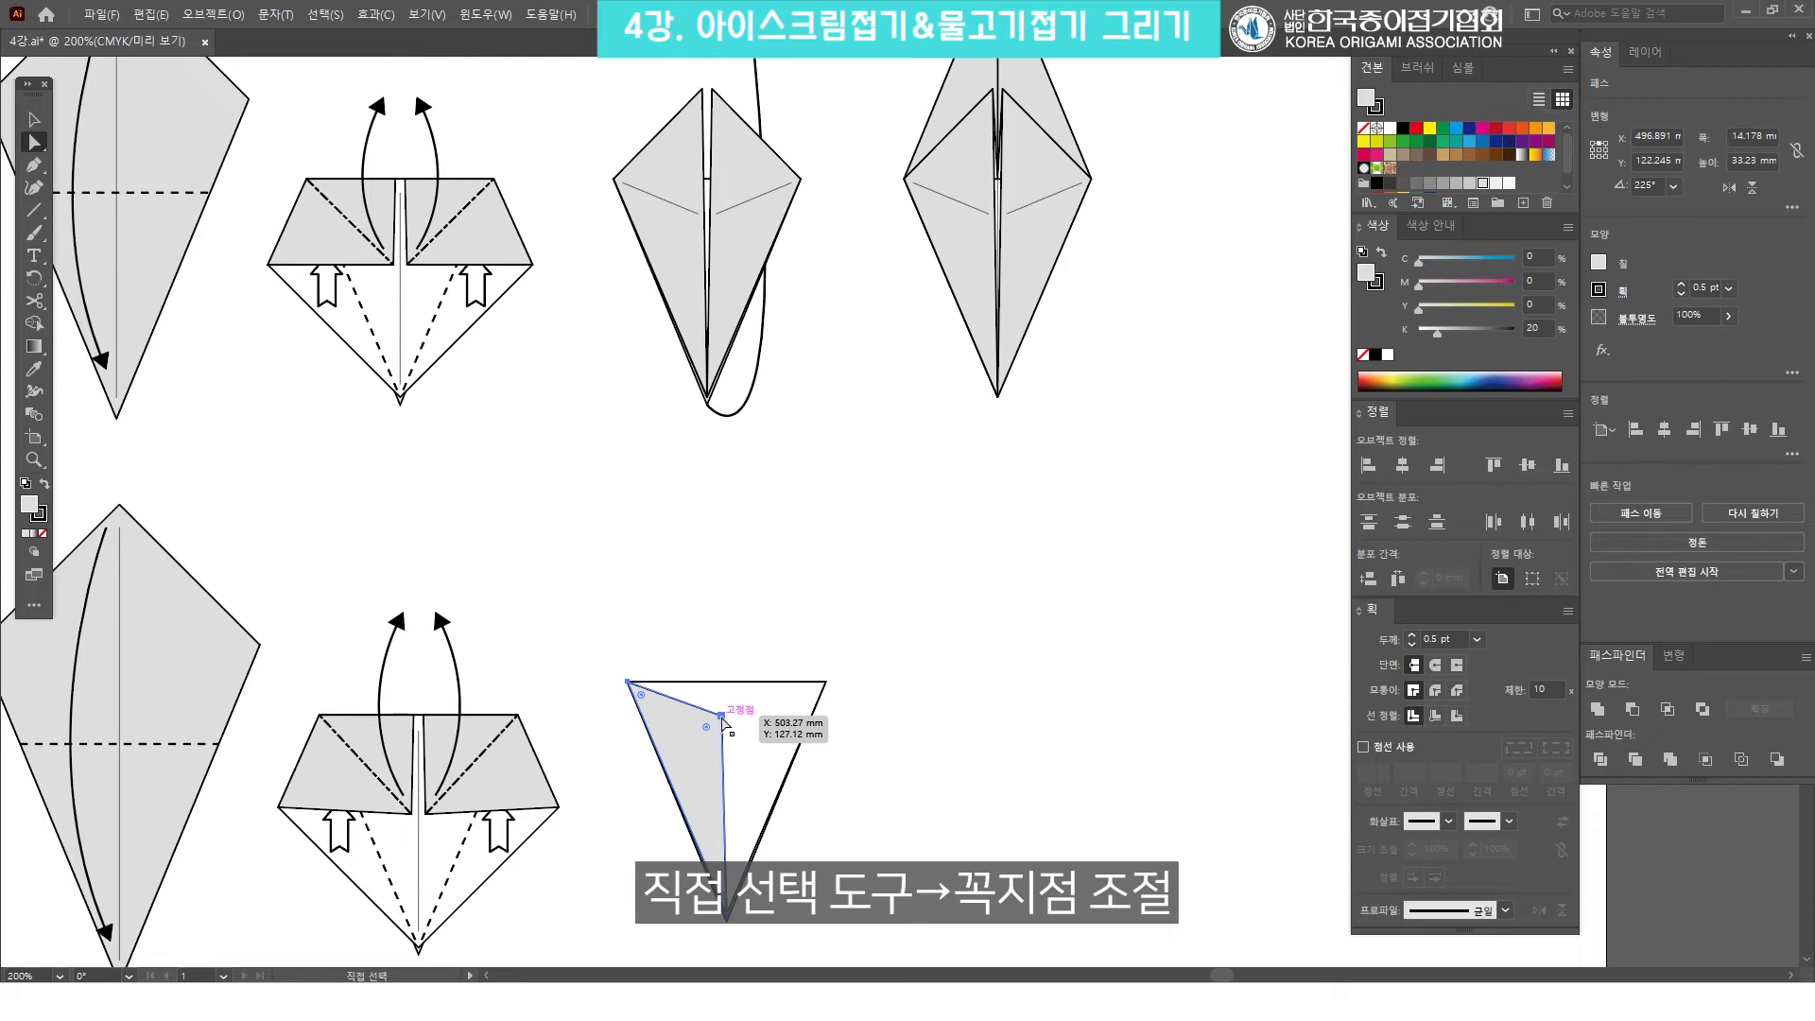
{"action": "left_click_drag", "start_coordinate": [721, 716], "coordinate": [726, 565]}
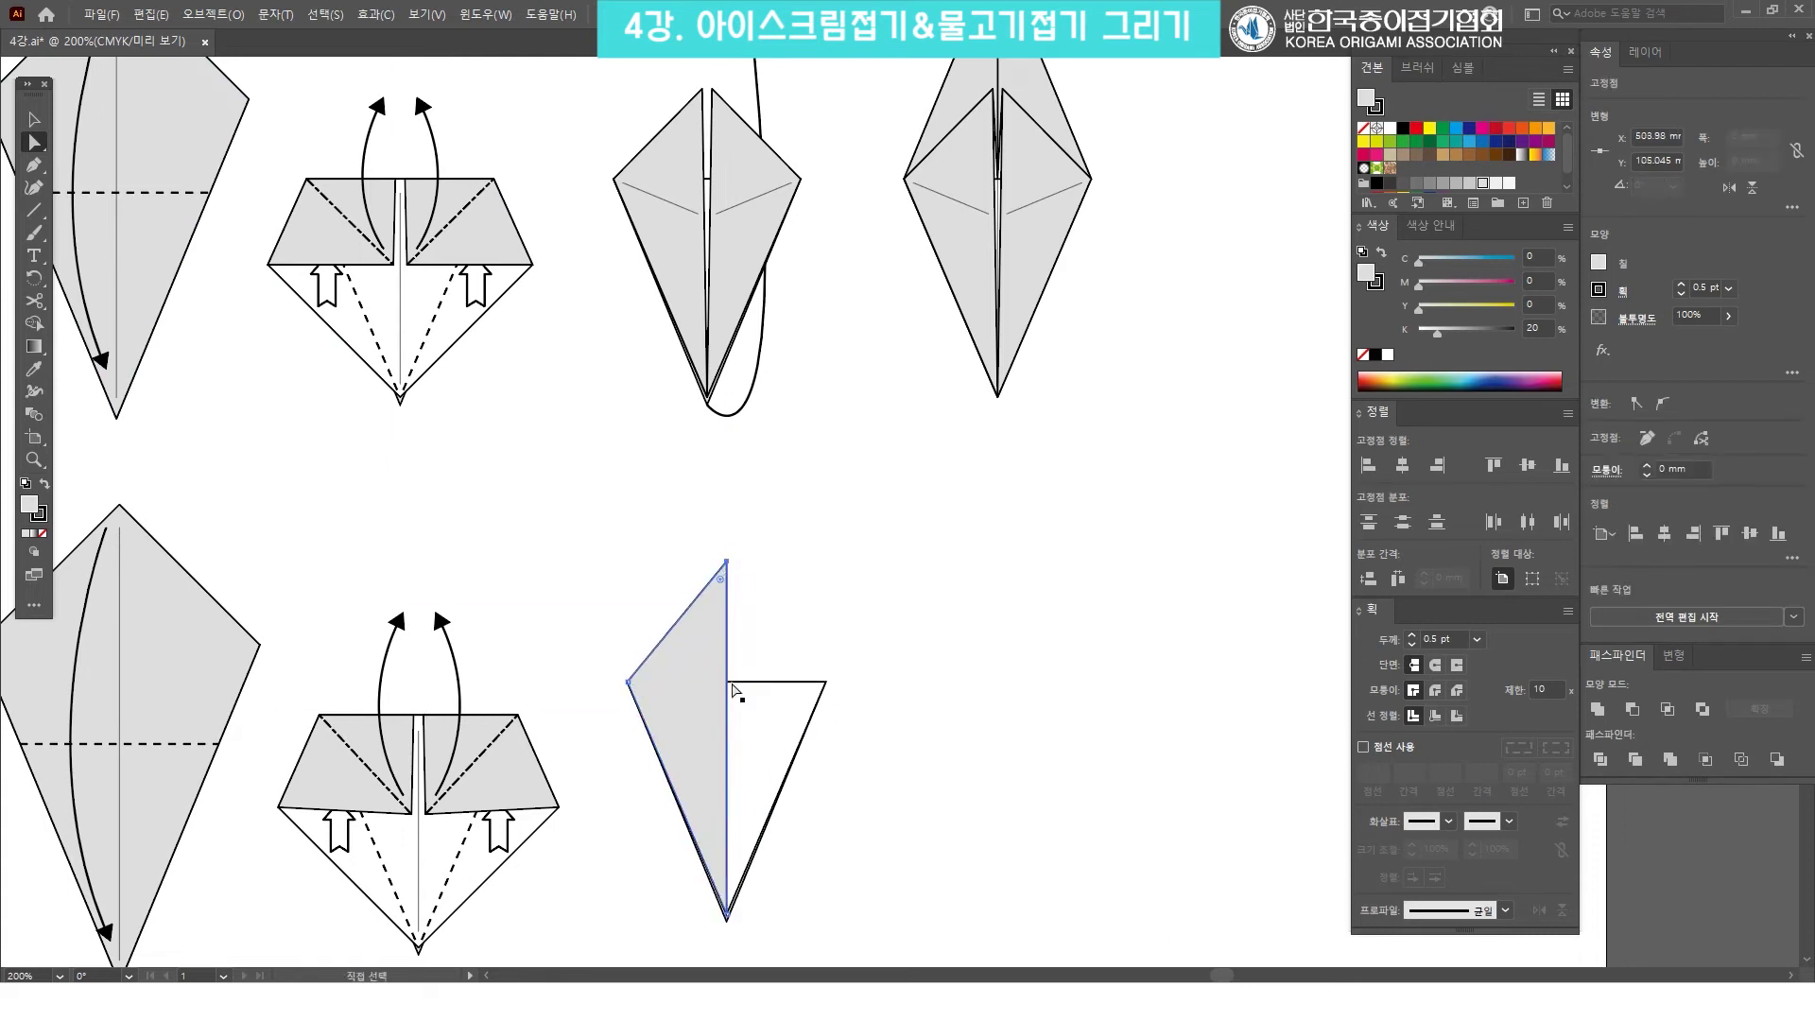
{"action": "left_click", "coordinate": [772, 565]}
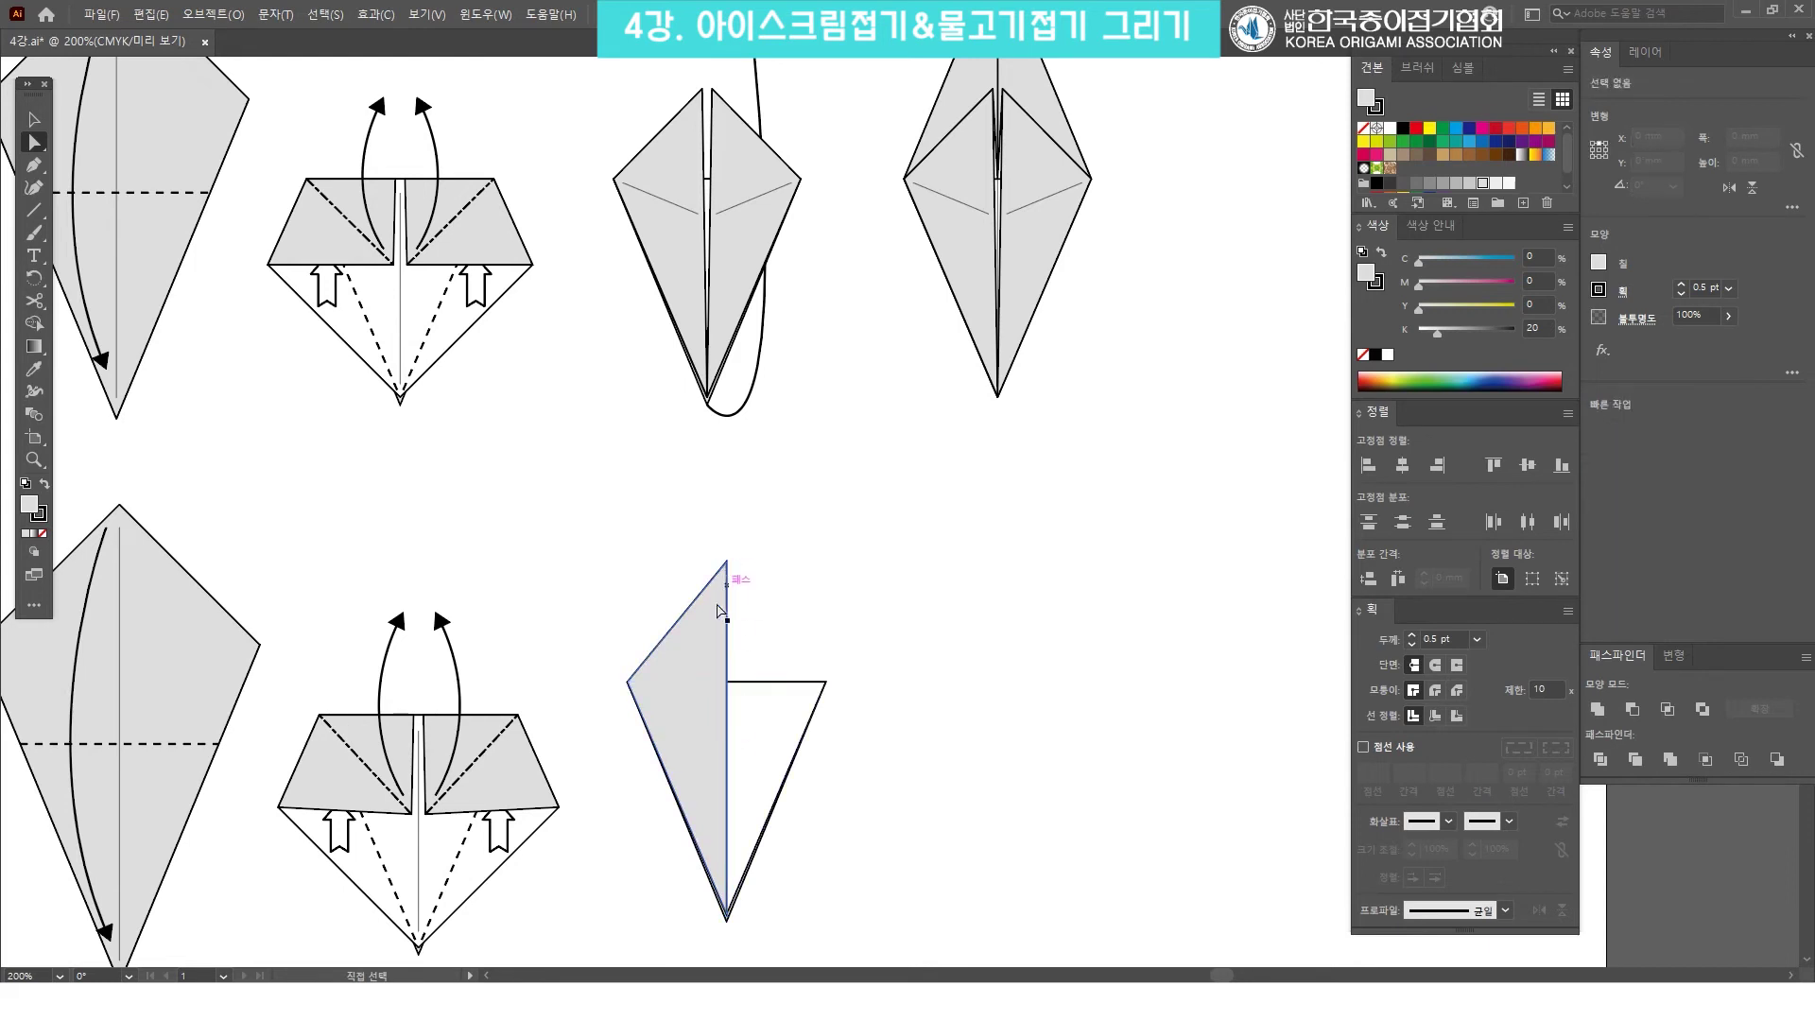
Draw a 45° guide line, about 19 mm wide and high, rising from the grey flap's outer corner past its inner edge.
{"action": "scroll", "coordinate": [777, 280], "scroll_direction": "up", "scroll_amount": 1}
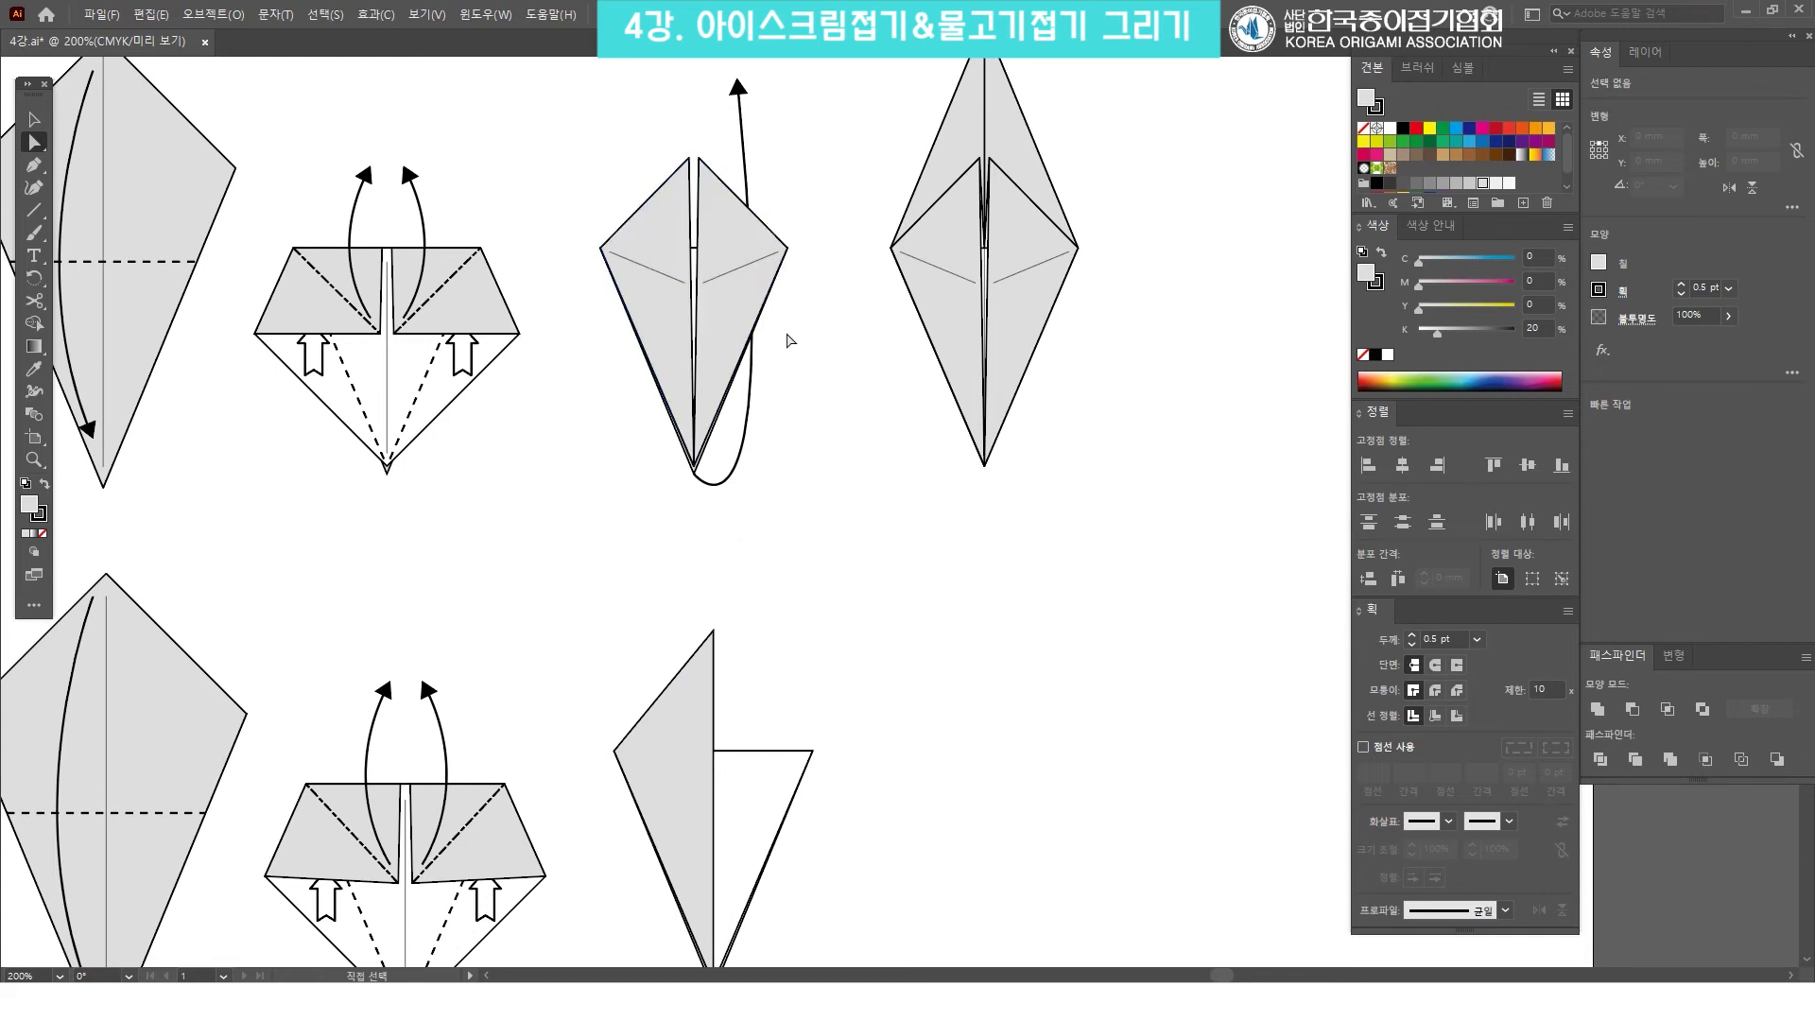
{"action": "left_click_drag", "start_coordinate": [729, 567], "coordinate": [744, 420]}
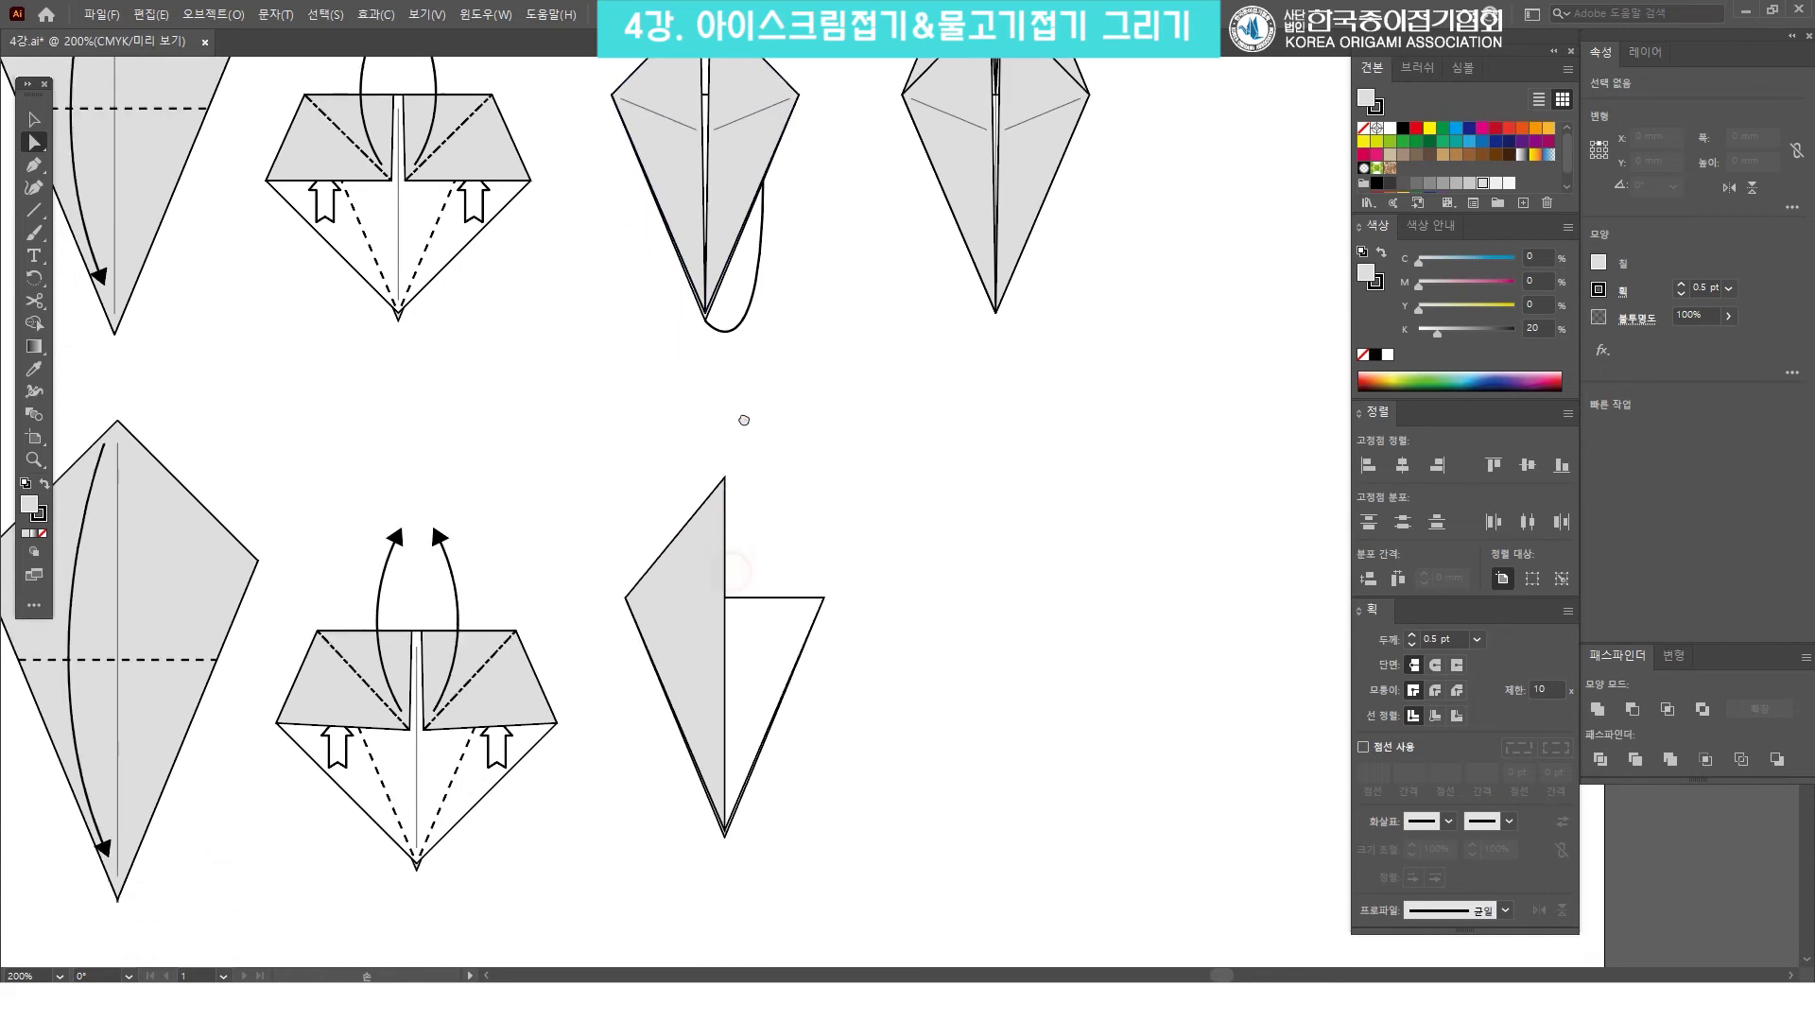
{"action": "left_click", "coordinate": [34, 214]}
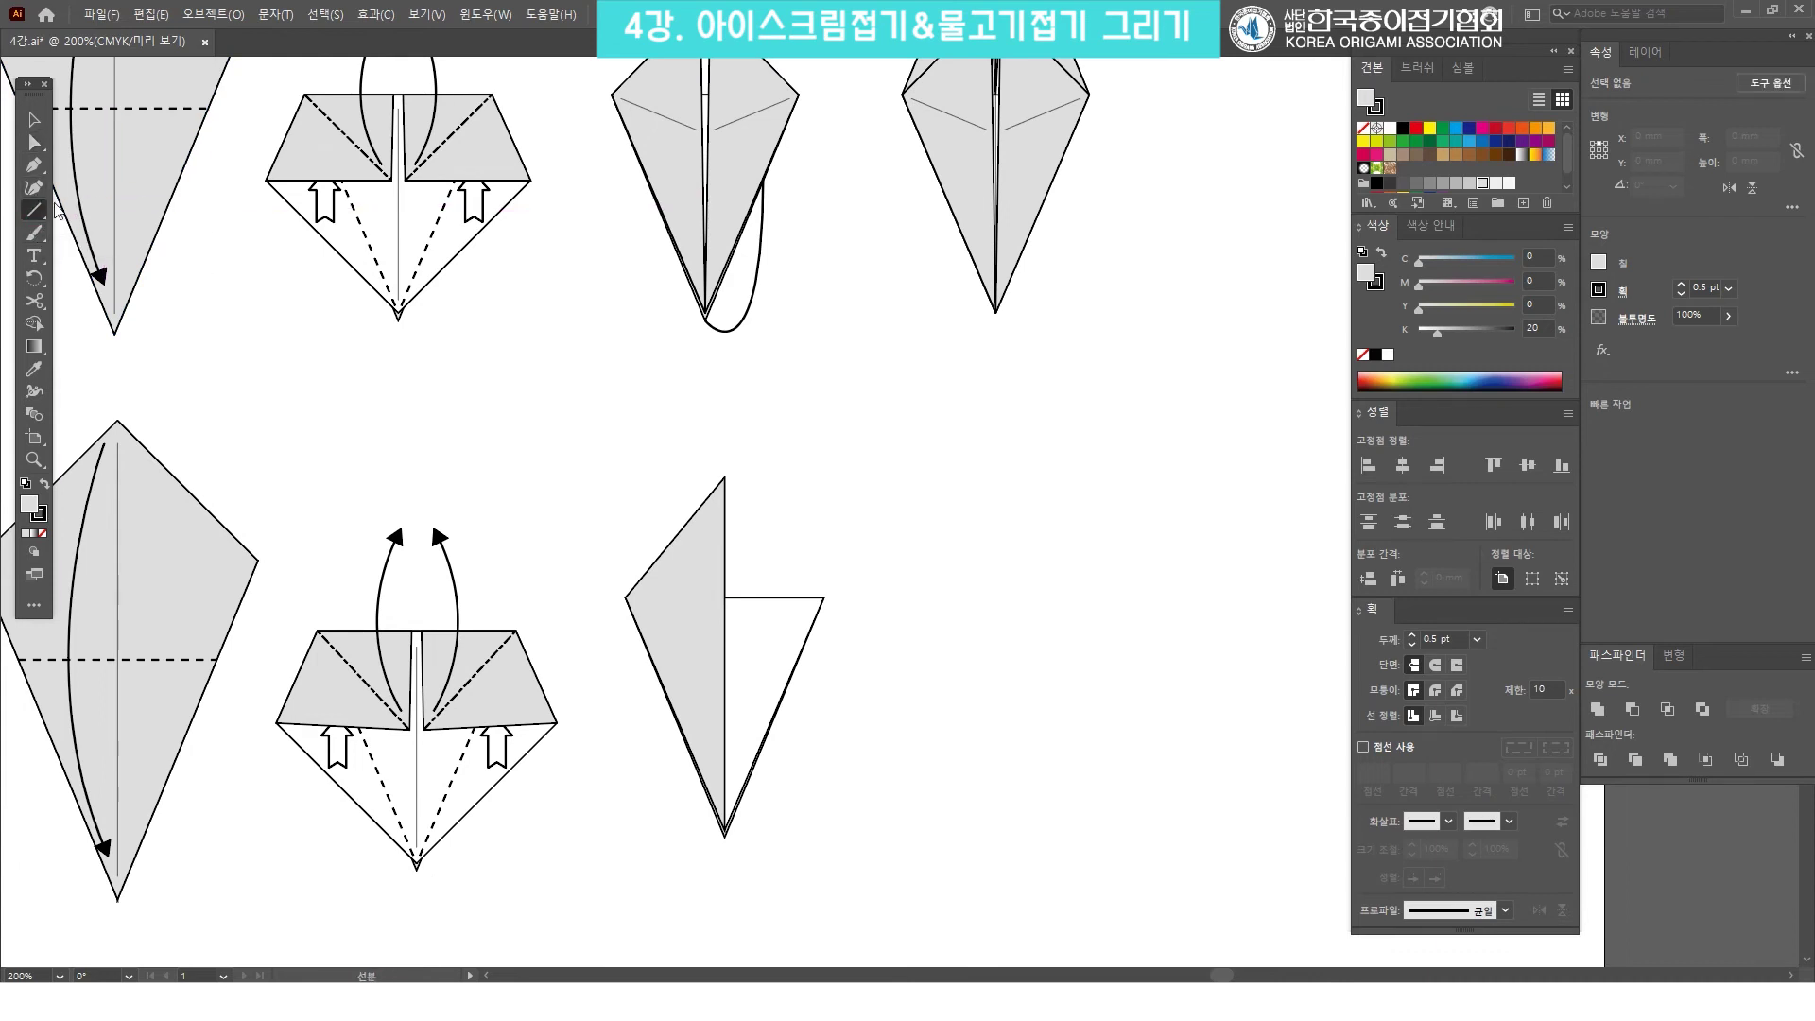
{"action": "left_click_drag", "start_coordinate": [625, 596], "coordinate": [781, 487]}
{"action": "key", "text": "a"}
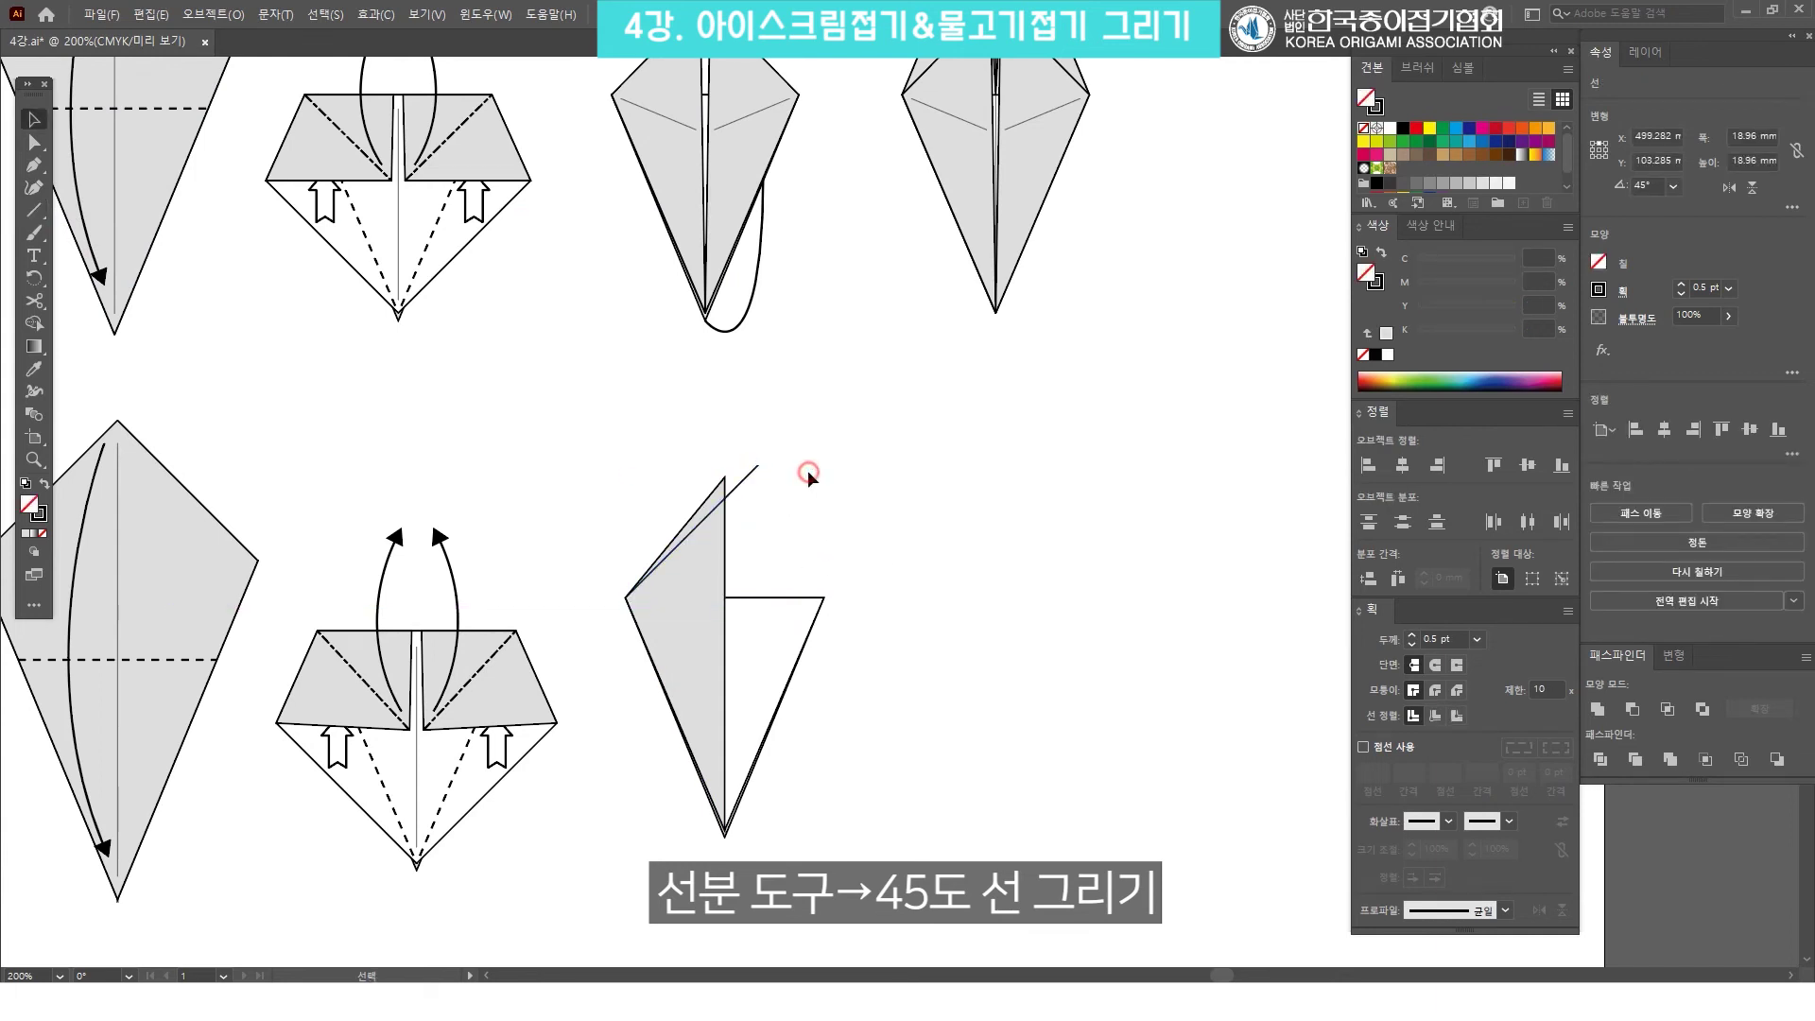
{"action": "left_click", "coordinate": [807, 469]}
Move the grey flap's peak down onto the 45° guide line, just short of the centre axis, and delete the guide line.
{"action": "scroll", "coordinate": [740, 504], "scroll_direction": "up", "scroll_amount": 2}
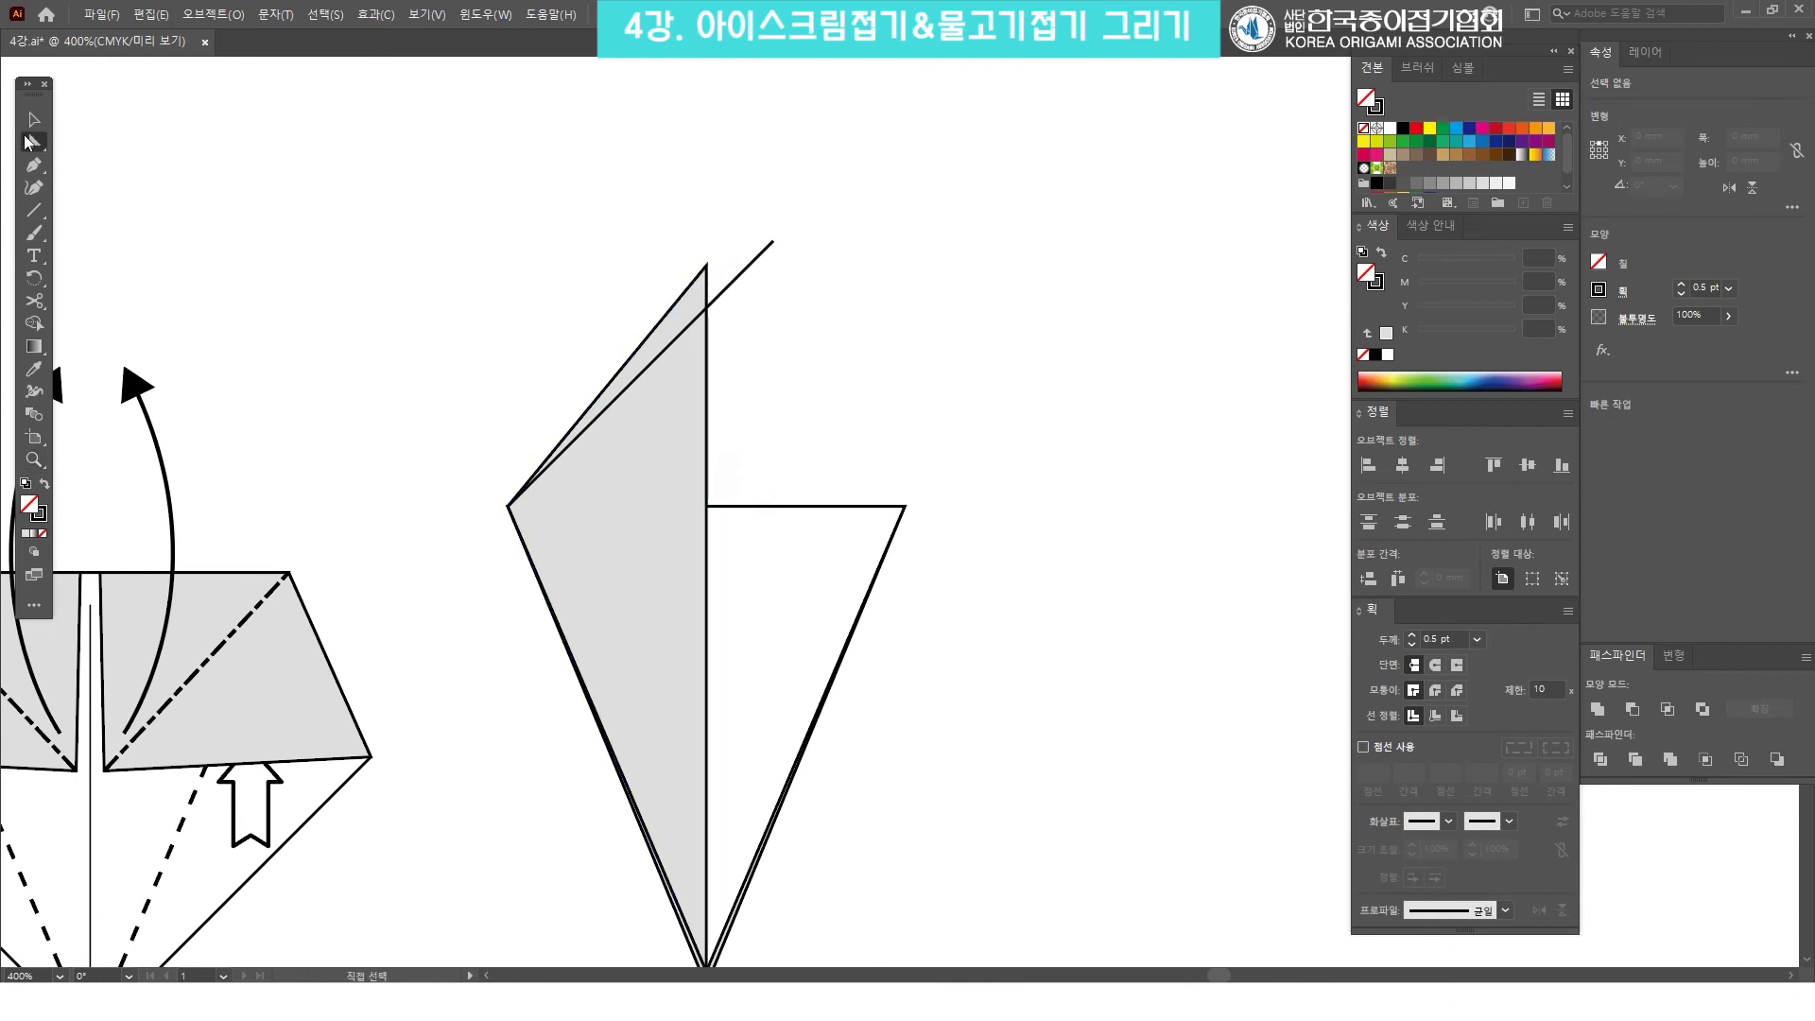
{"action": "left_click_drag", "start_coordinate": [706, 266], "coordinate": [701, 320]}
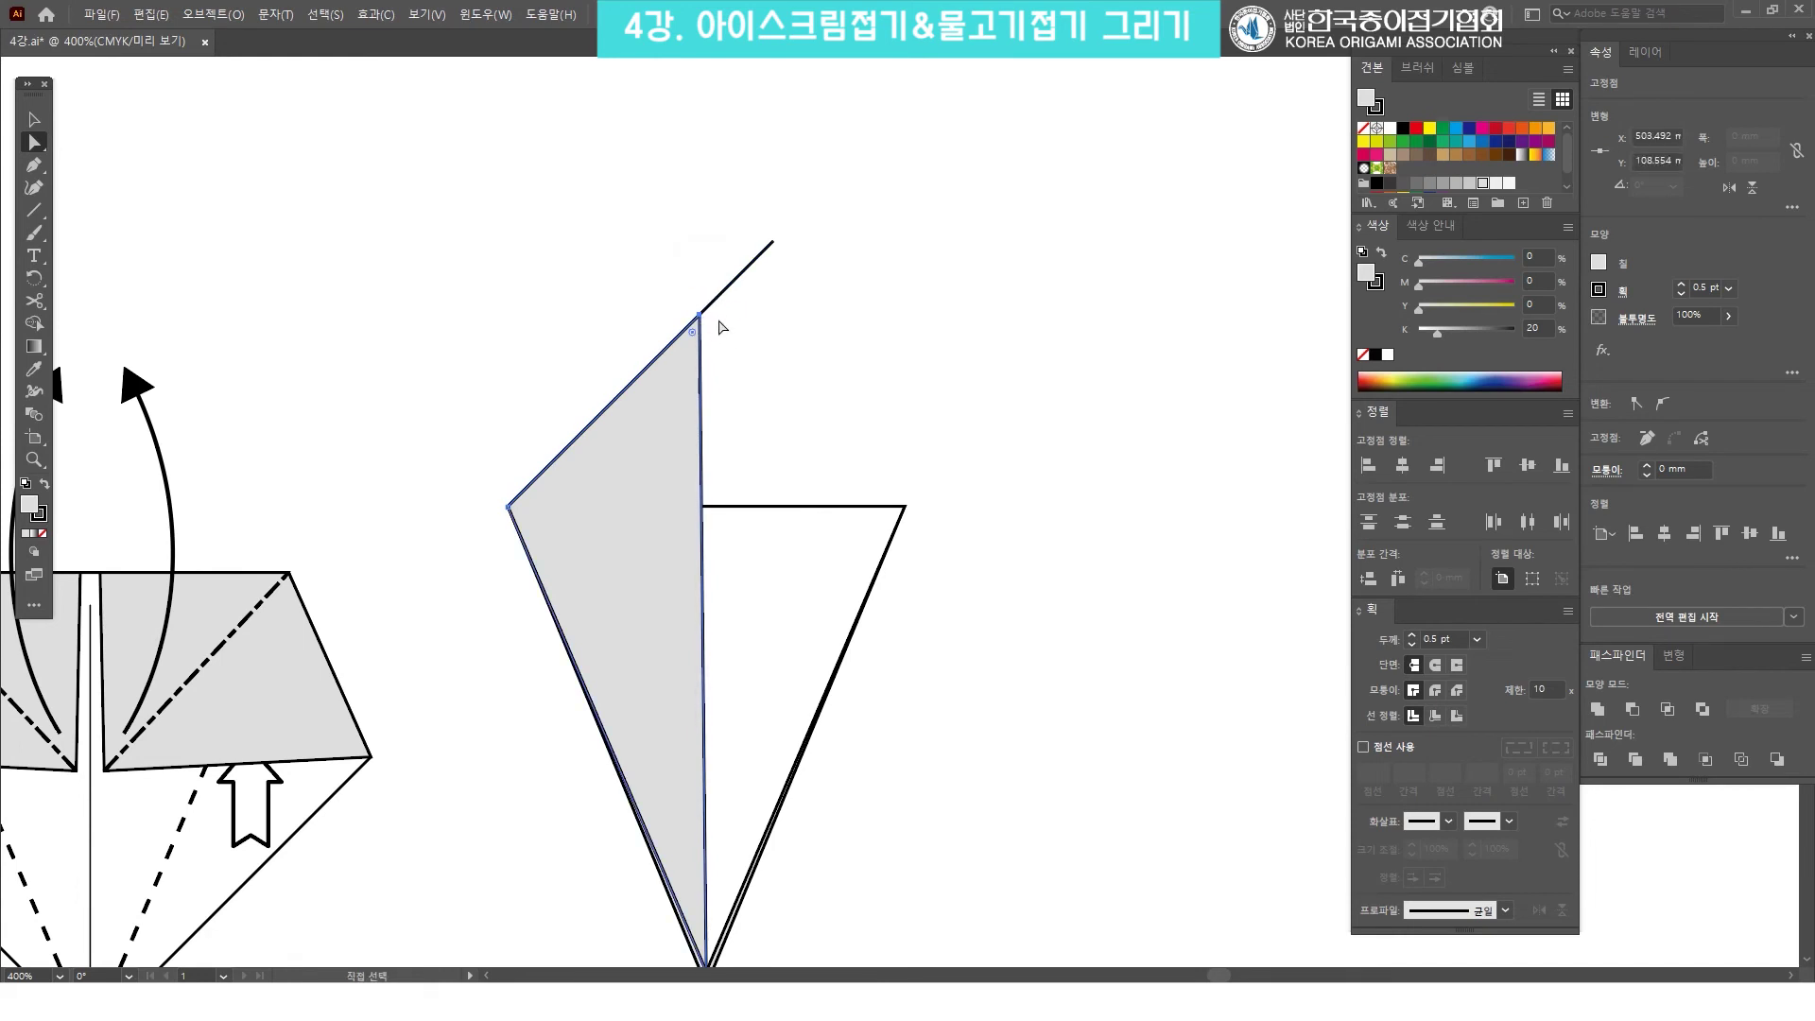
{"action": "left_click", "coordinate": [773, 296]}
{"action": "left_click", "coordinate": [732, 294]}
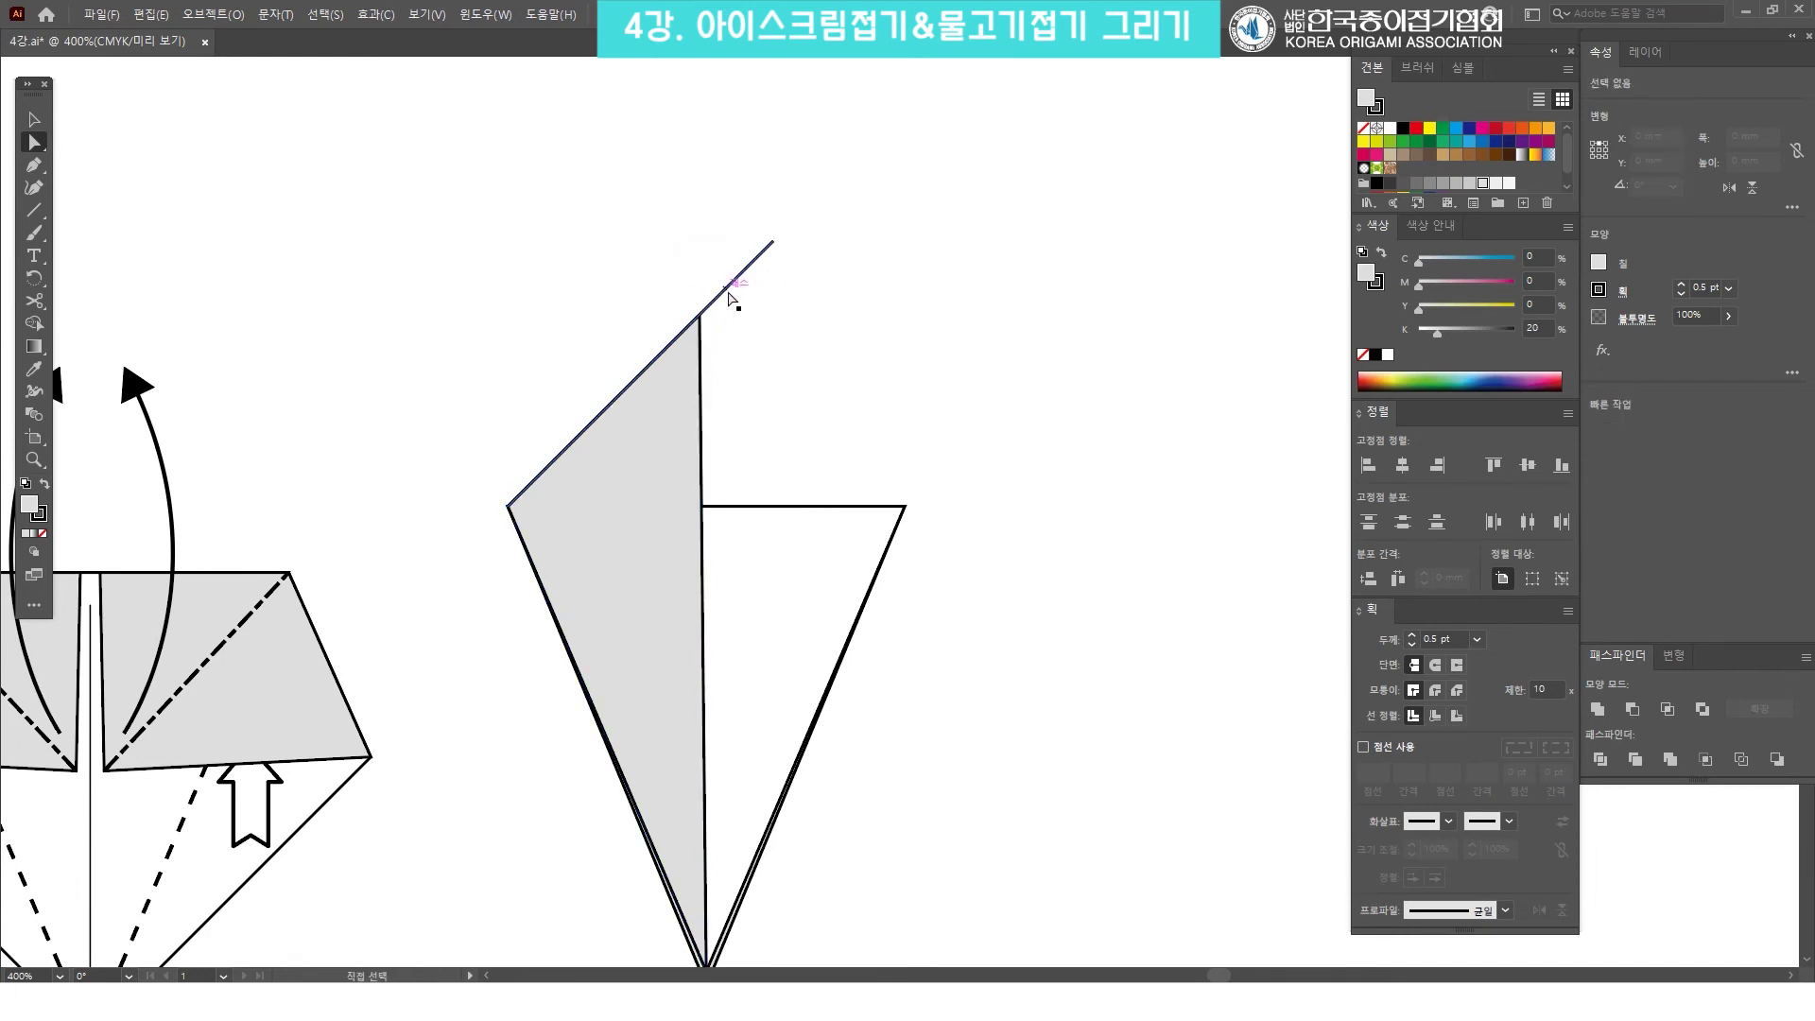
{"action": "key", "text": "Delete"}
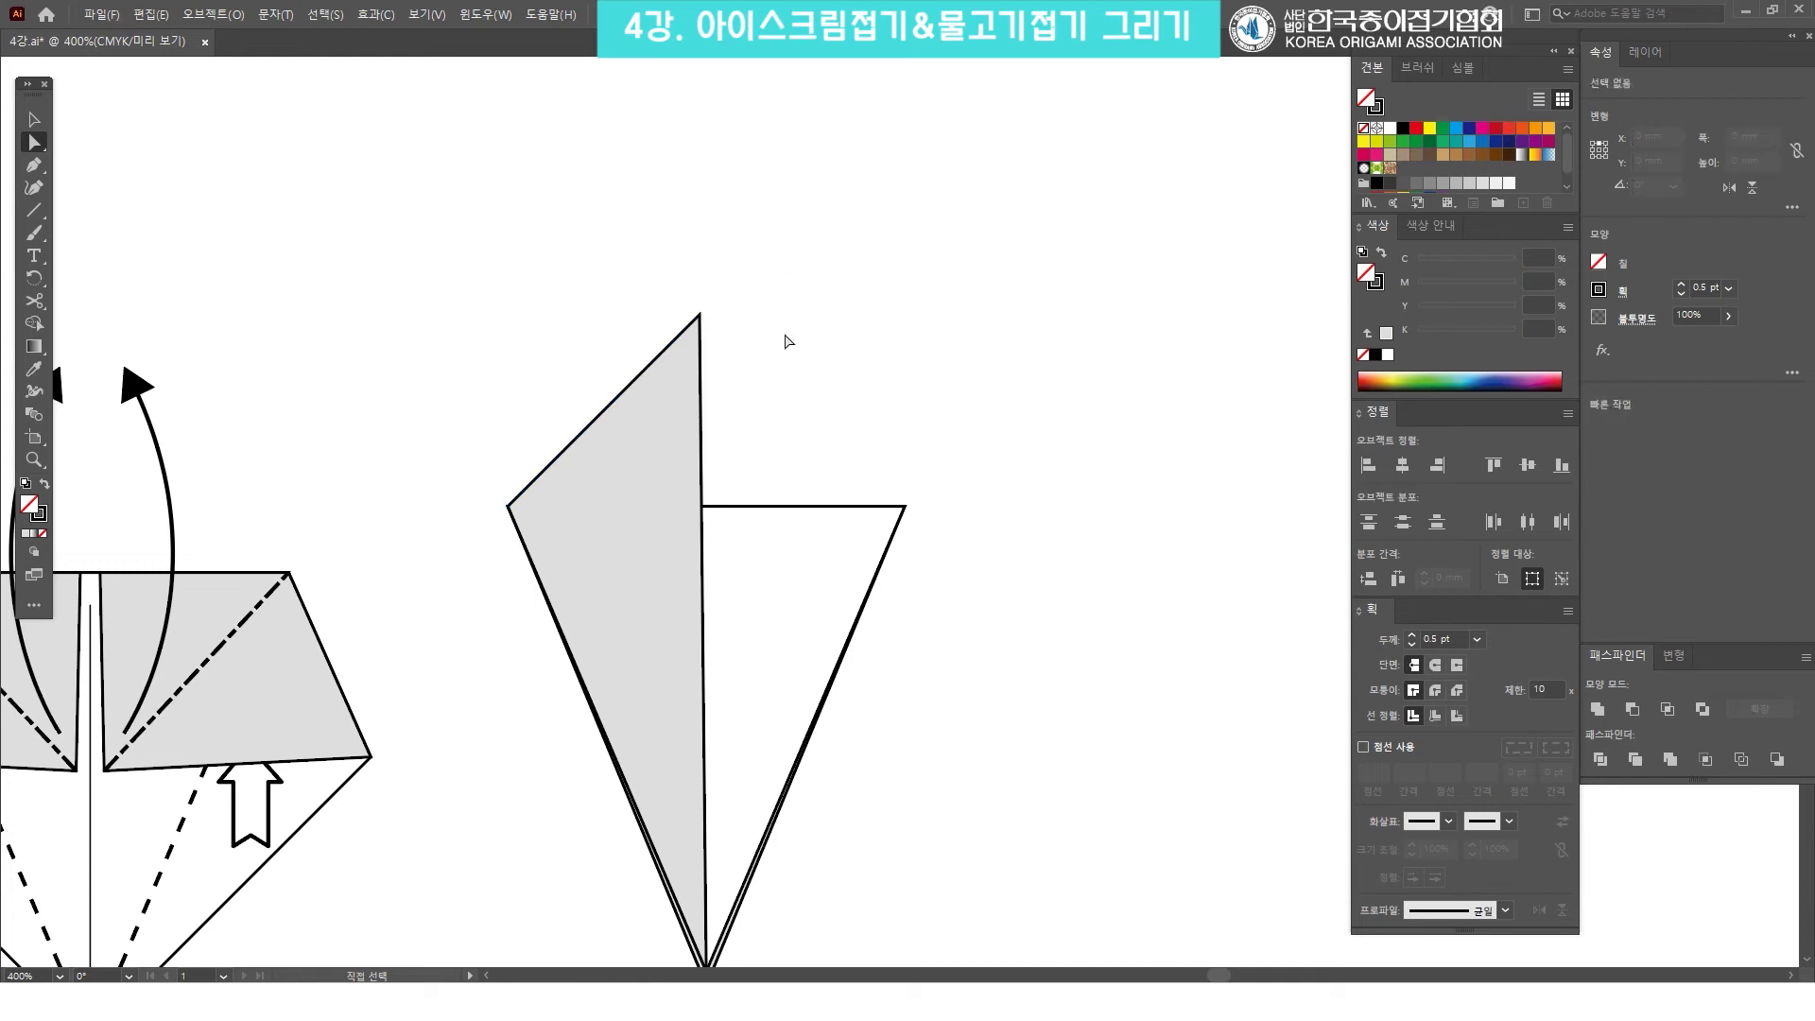
Make a mirrored copy of the grey flap by reflecting it across the vertical axis.
{"action": "key", "text": "z"}
{"action": "left_click", "coordinate": [786, 377], "text": "alt"}
{"action": "left_click", "coordinate": [786, 376], "text": "alt"}
{"action": "left_click_drag", "start_coordinate": [785, 376], "coordinate": [811, 505]}
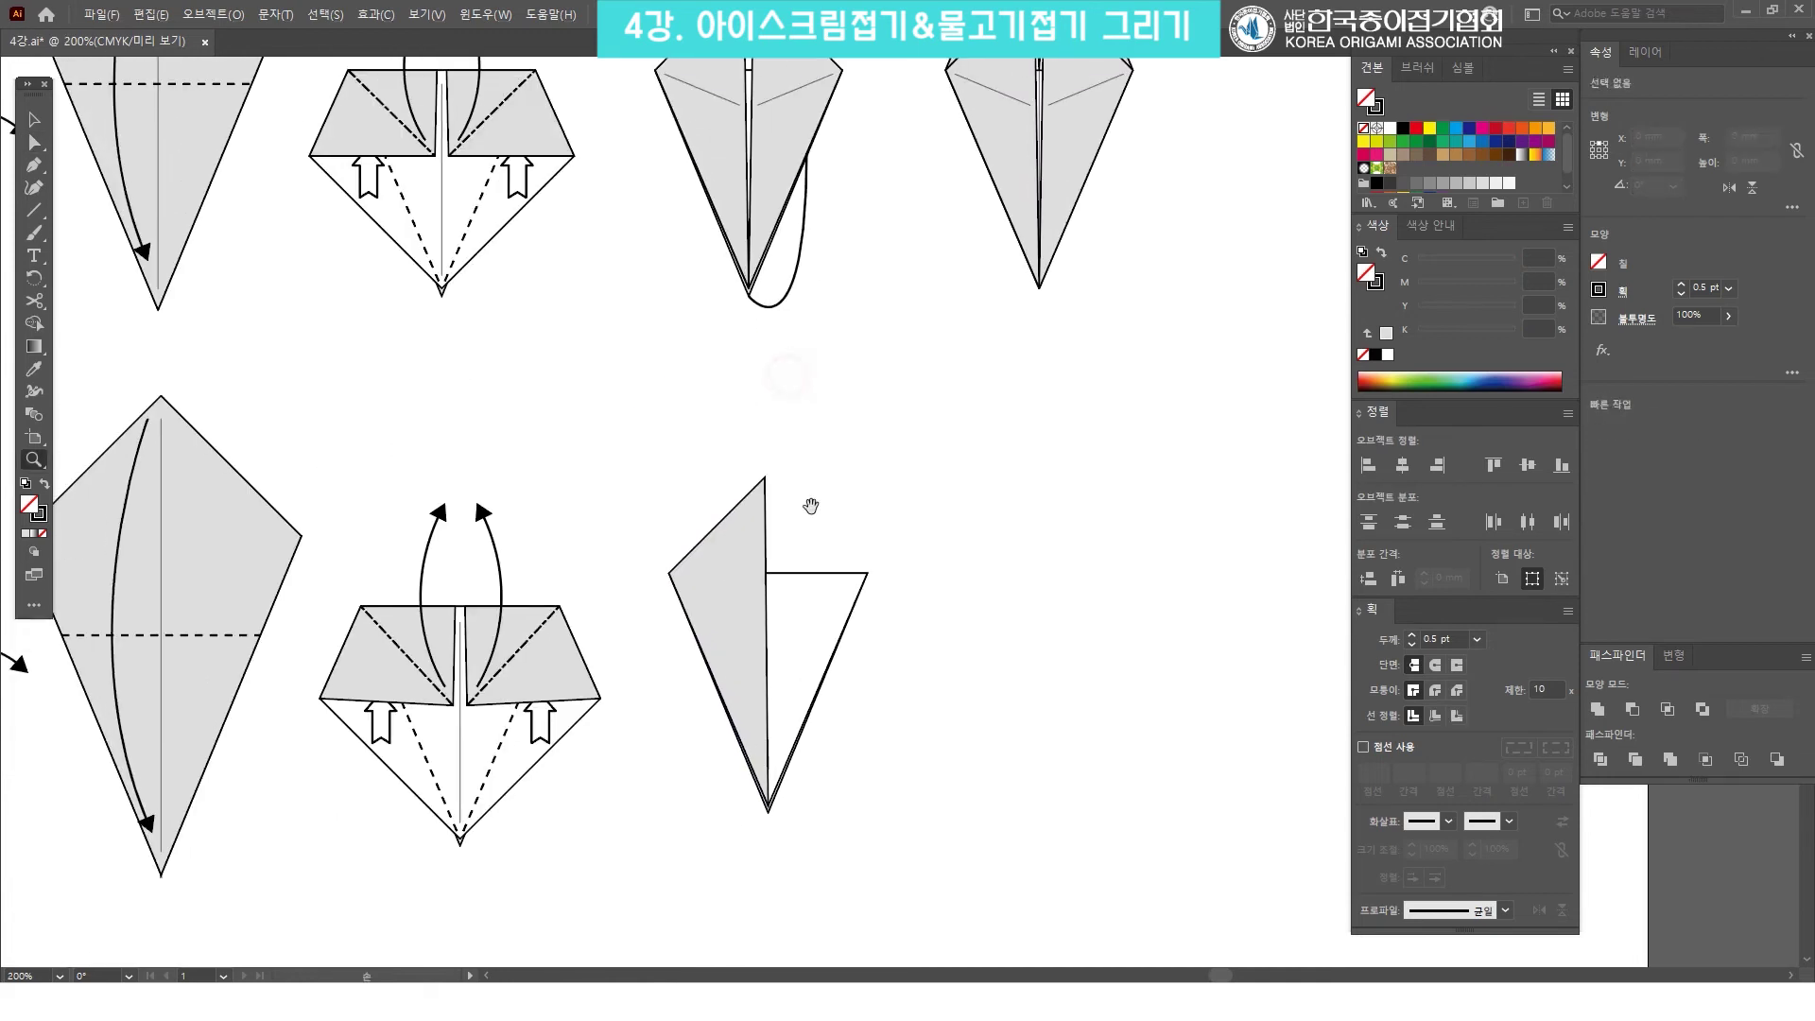
{"action": "scroll", "coordinate": [811, 506], "scroll_direction": "up", "scroll_amount": 2}
{"action": "key", "text": "v"}
{"action": "scroll", "coordinate": [915, 482], "scroll_direction": "right", "scroll_amount": 1}
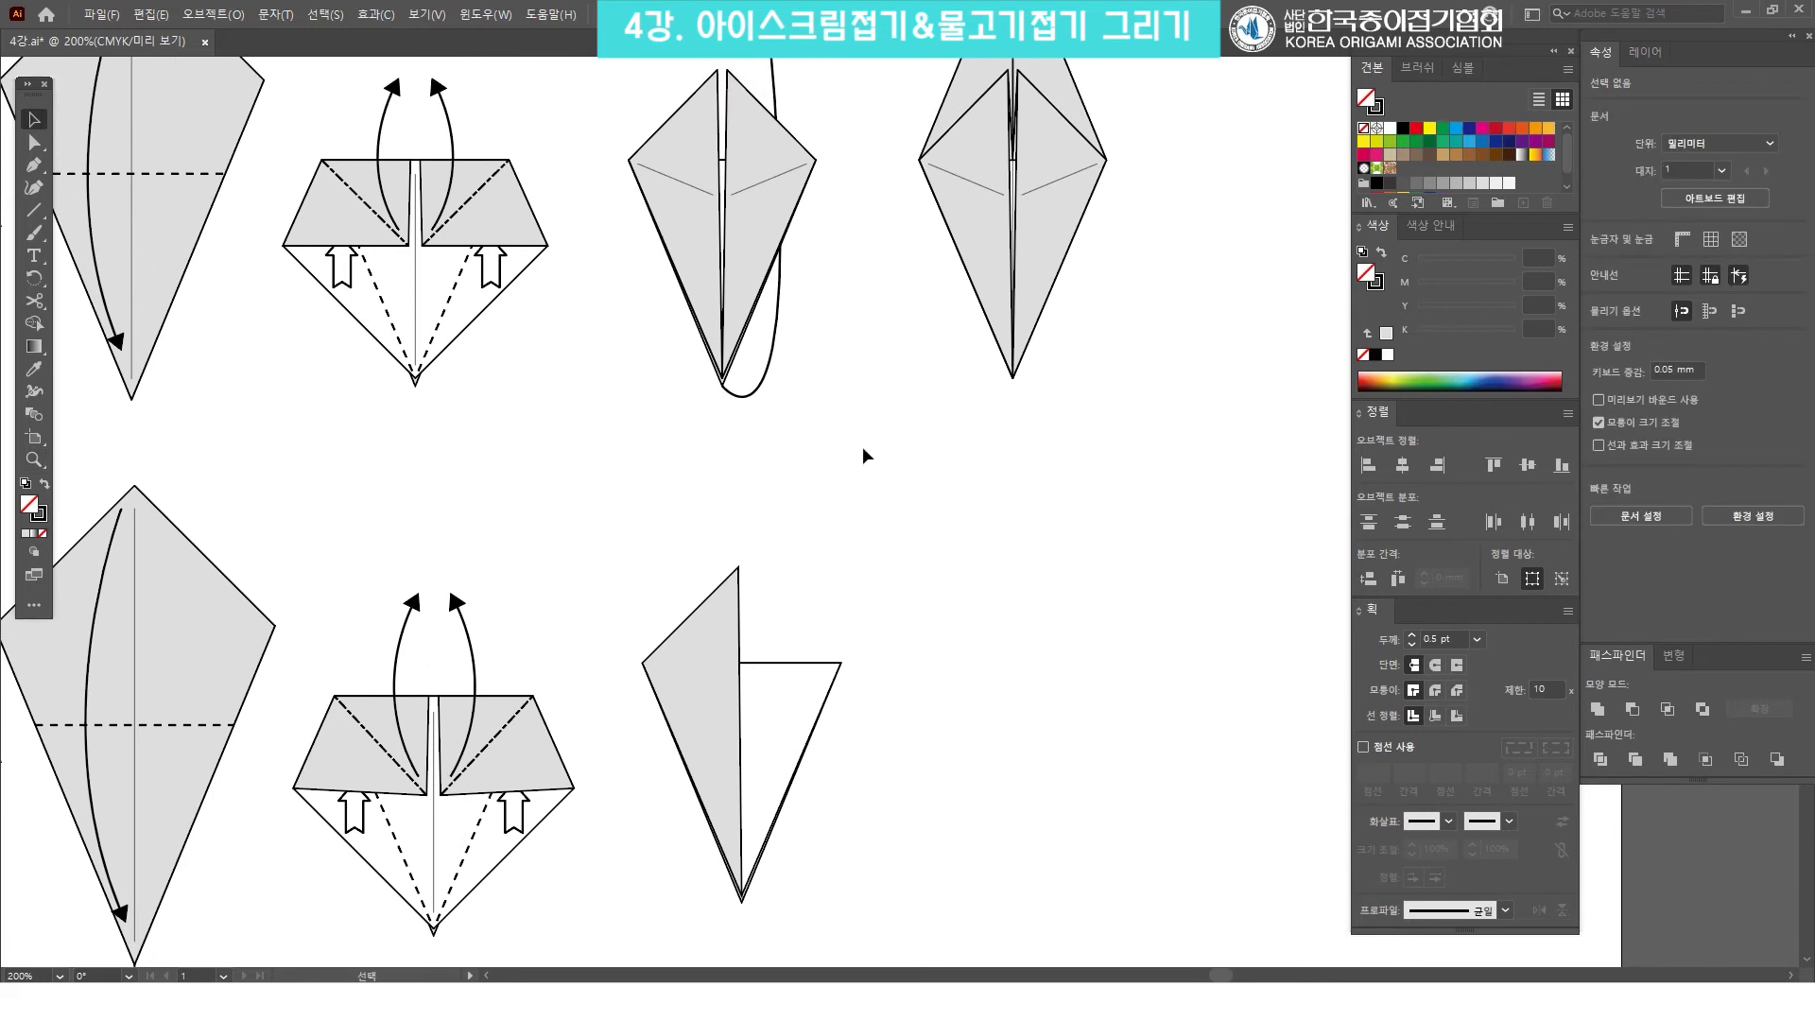
{"action": "left_click", "coordinate": [716, 640]}
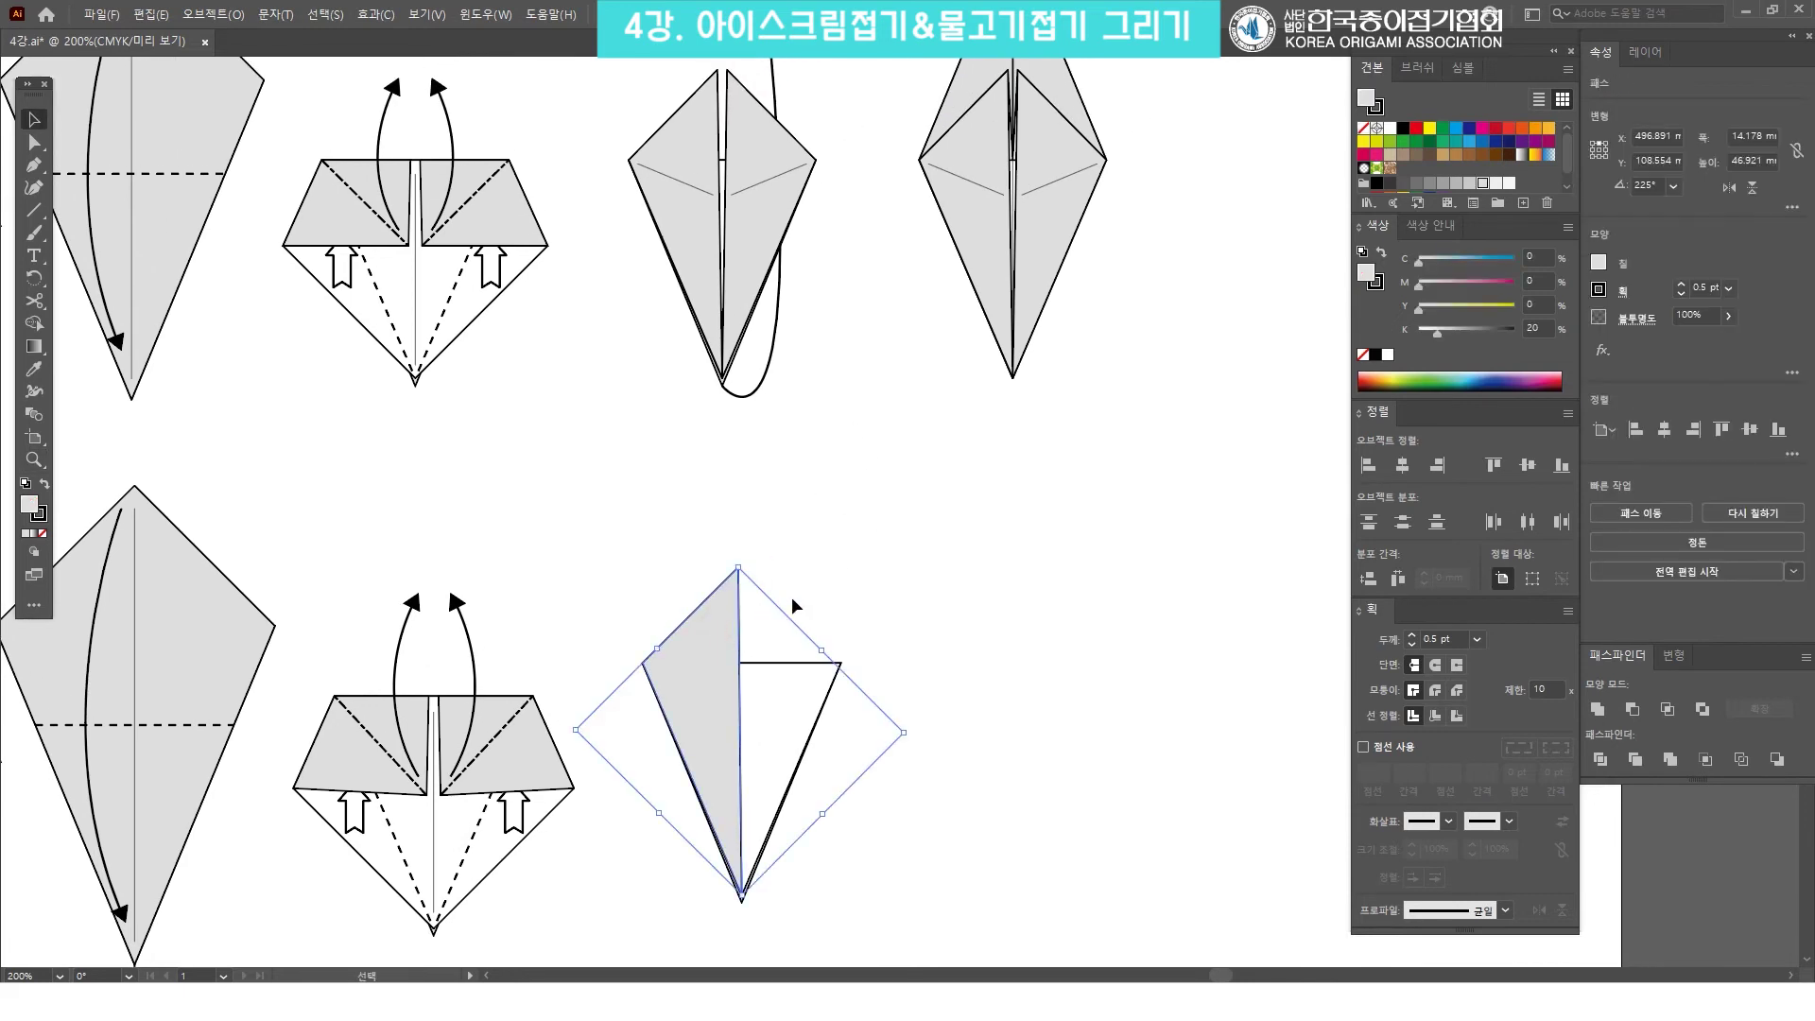
{"action": "right_click", "coordinate": [711, 625]}
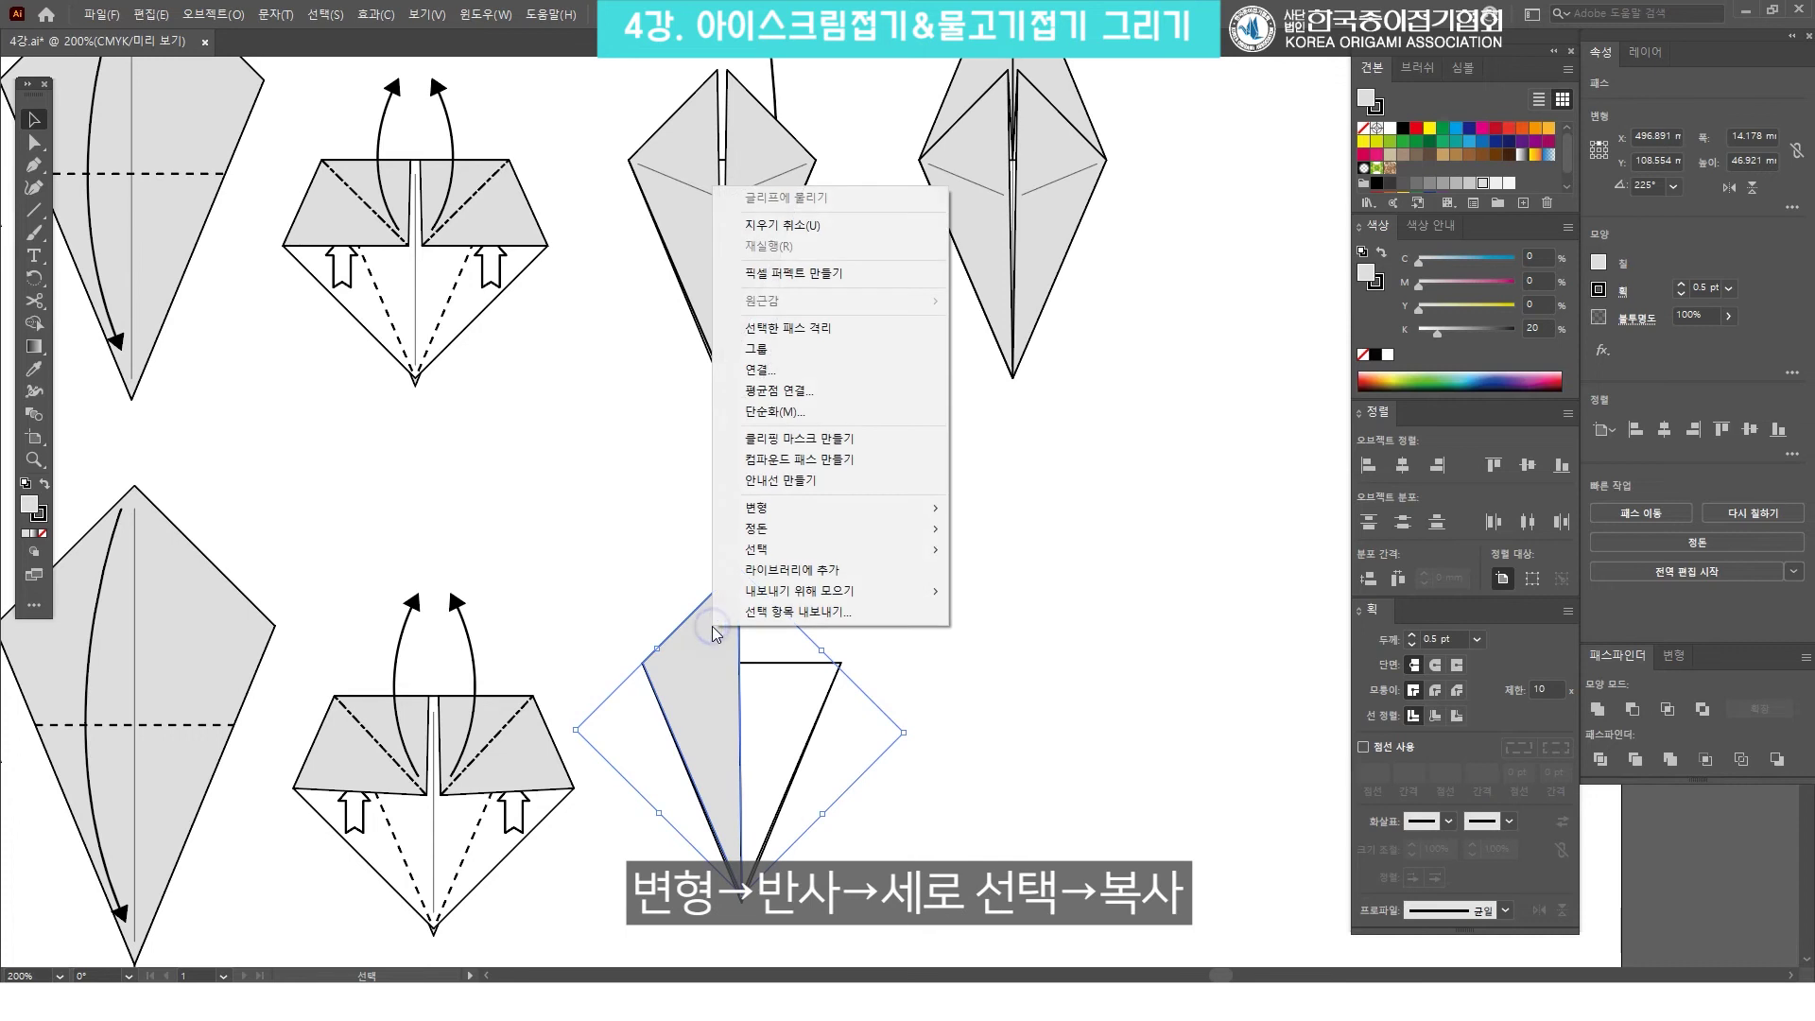
{"action": "mouse_move", "coordinate": [813, 505]}
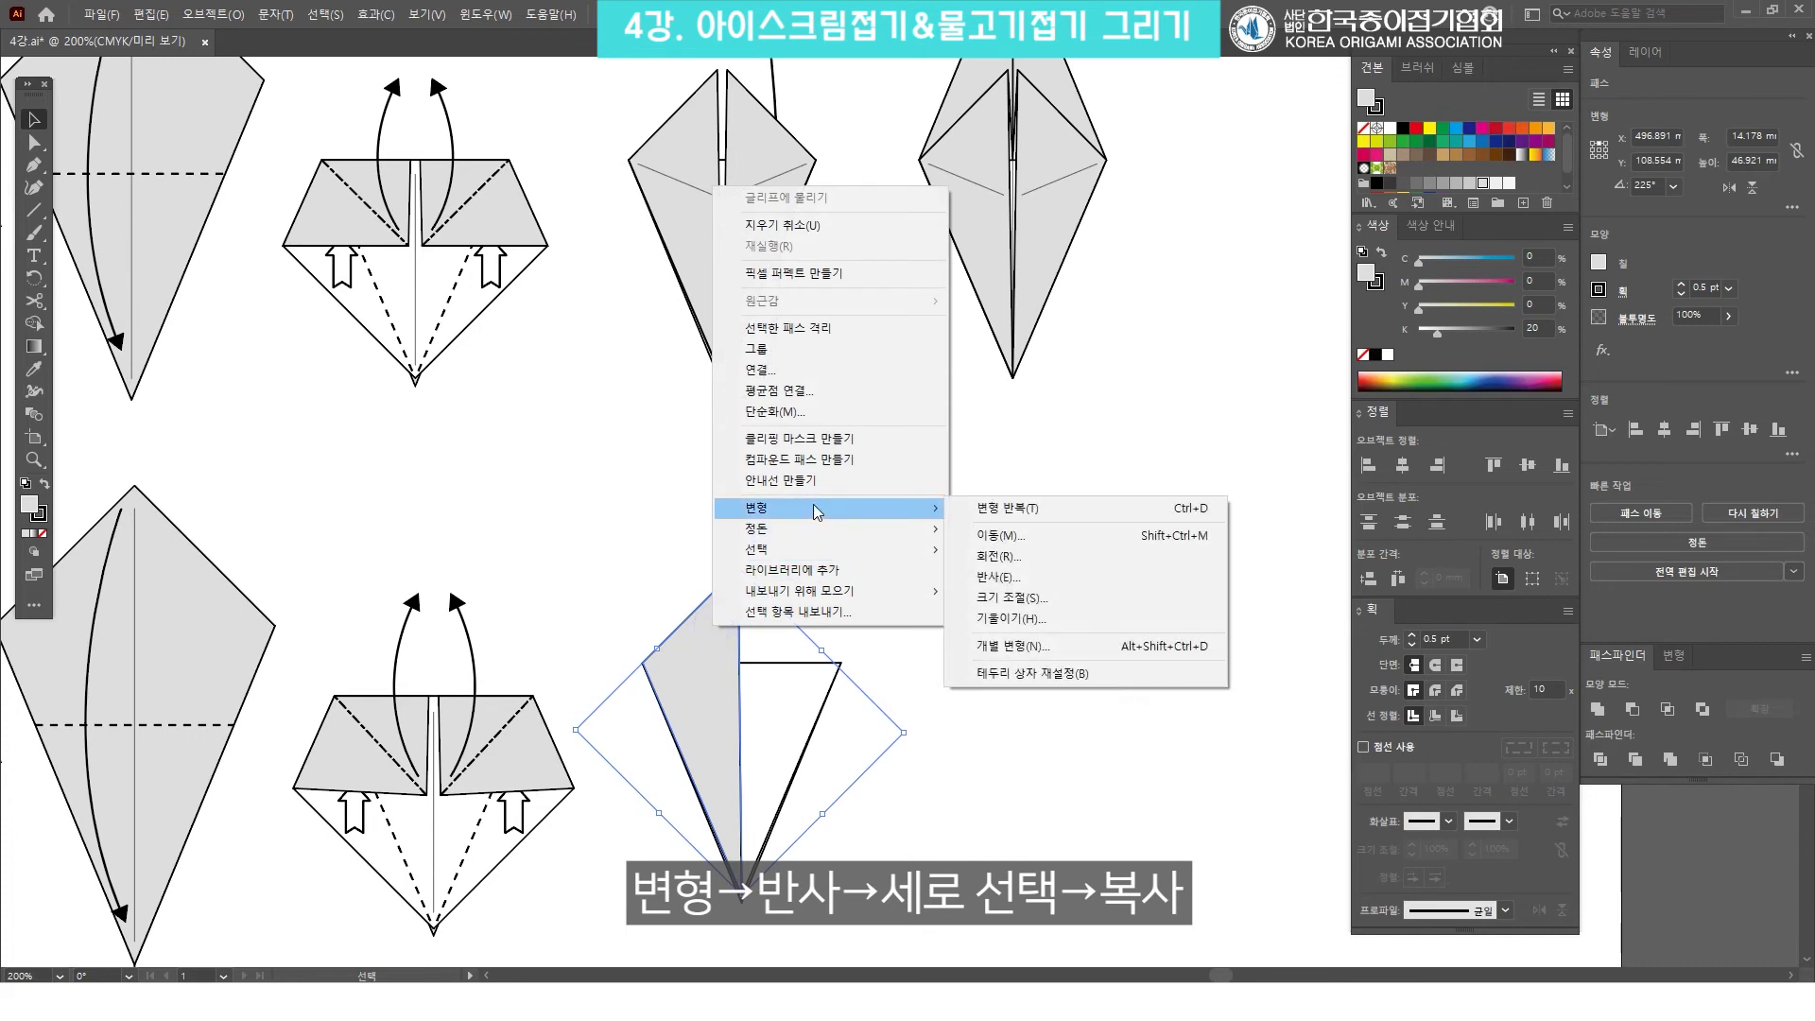
{"action": "left_click", "coordinate": [1053, 584]}
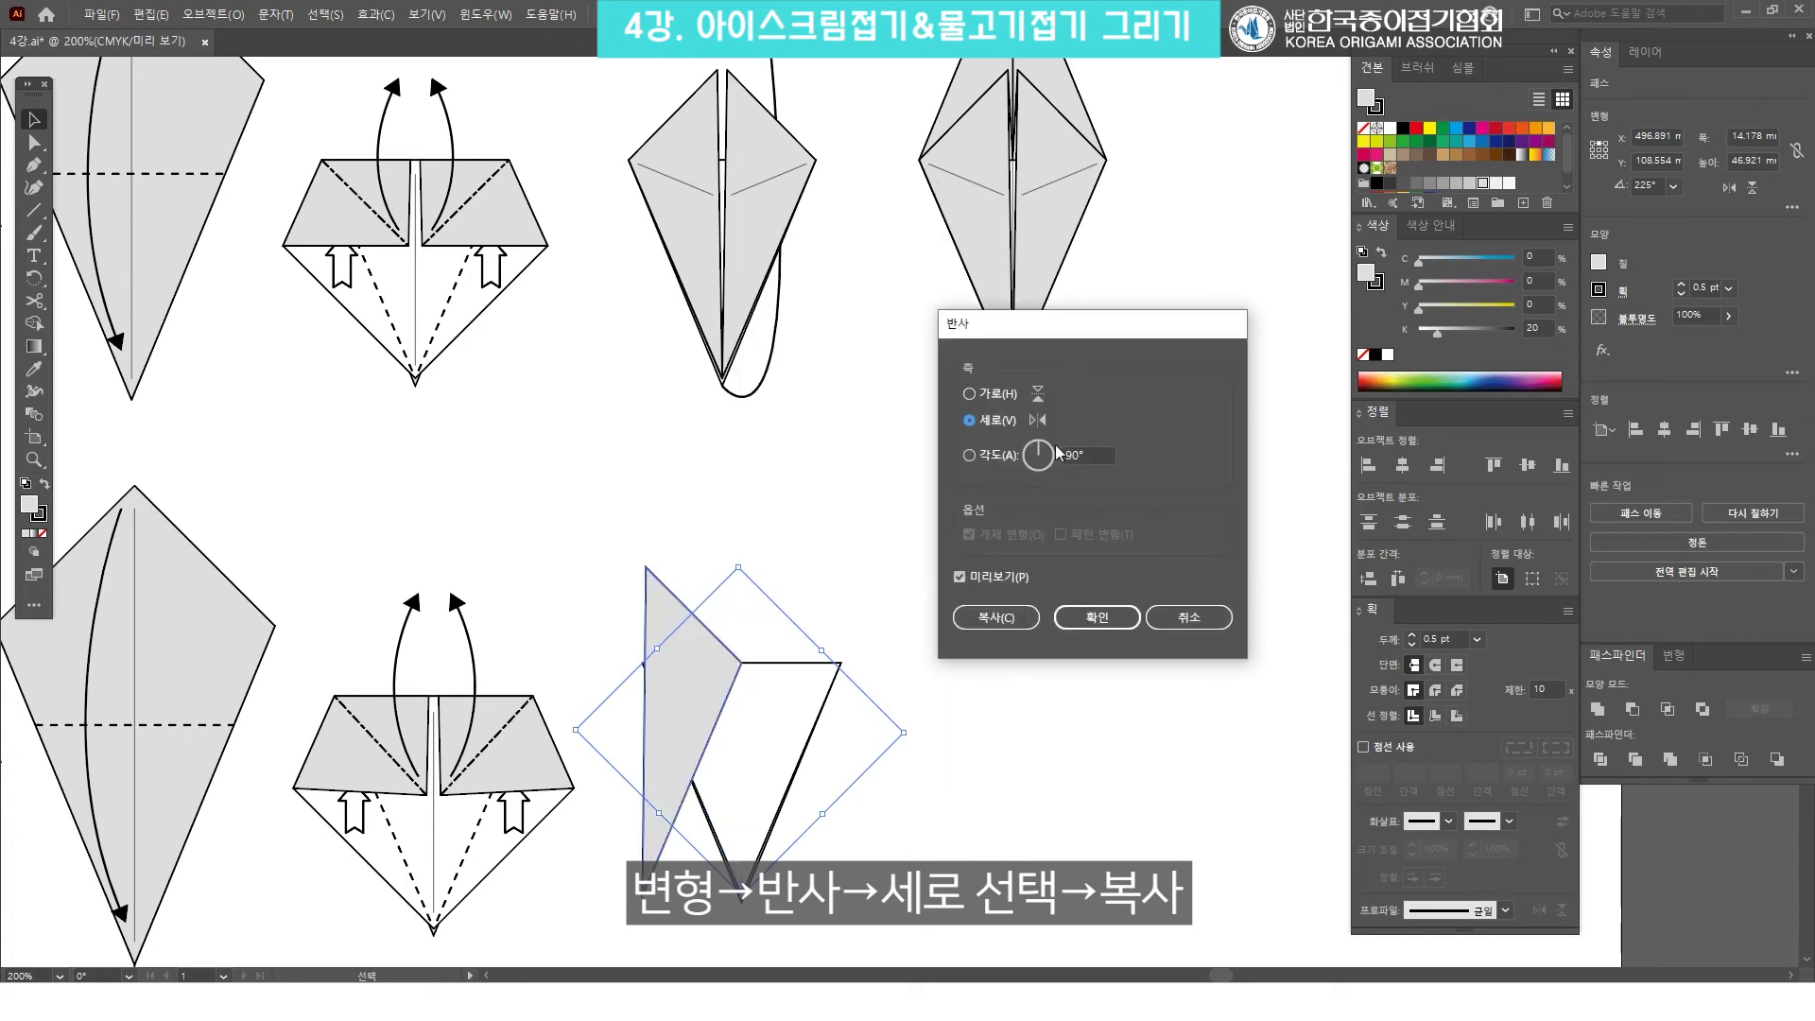
{"action": "left_click", "coordinate": [996, 619]}
{"action": "left_click", "coordinate": [974, 522]}
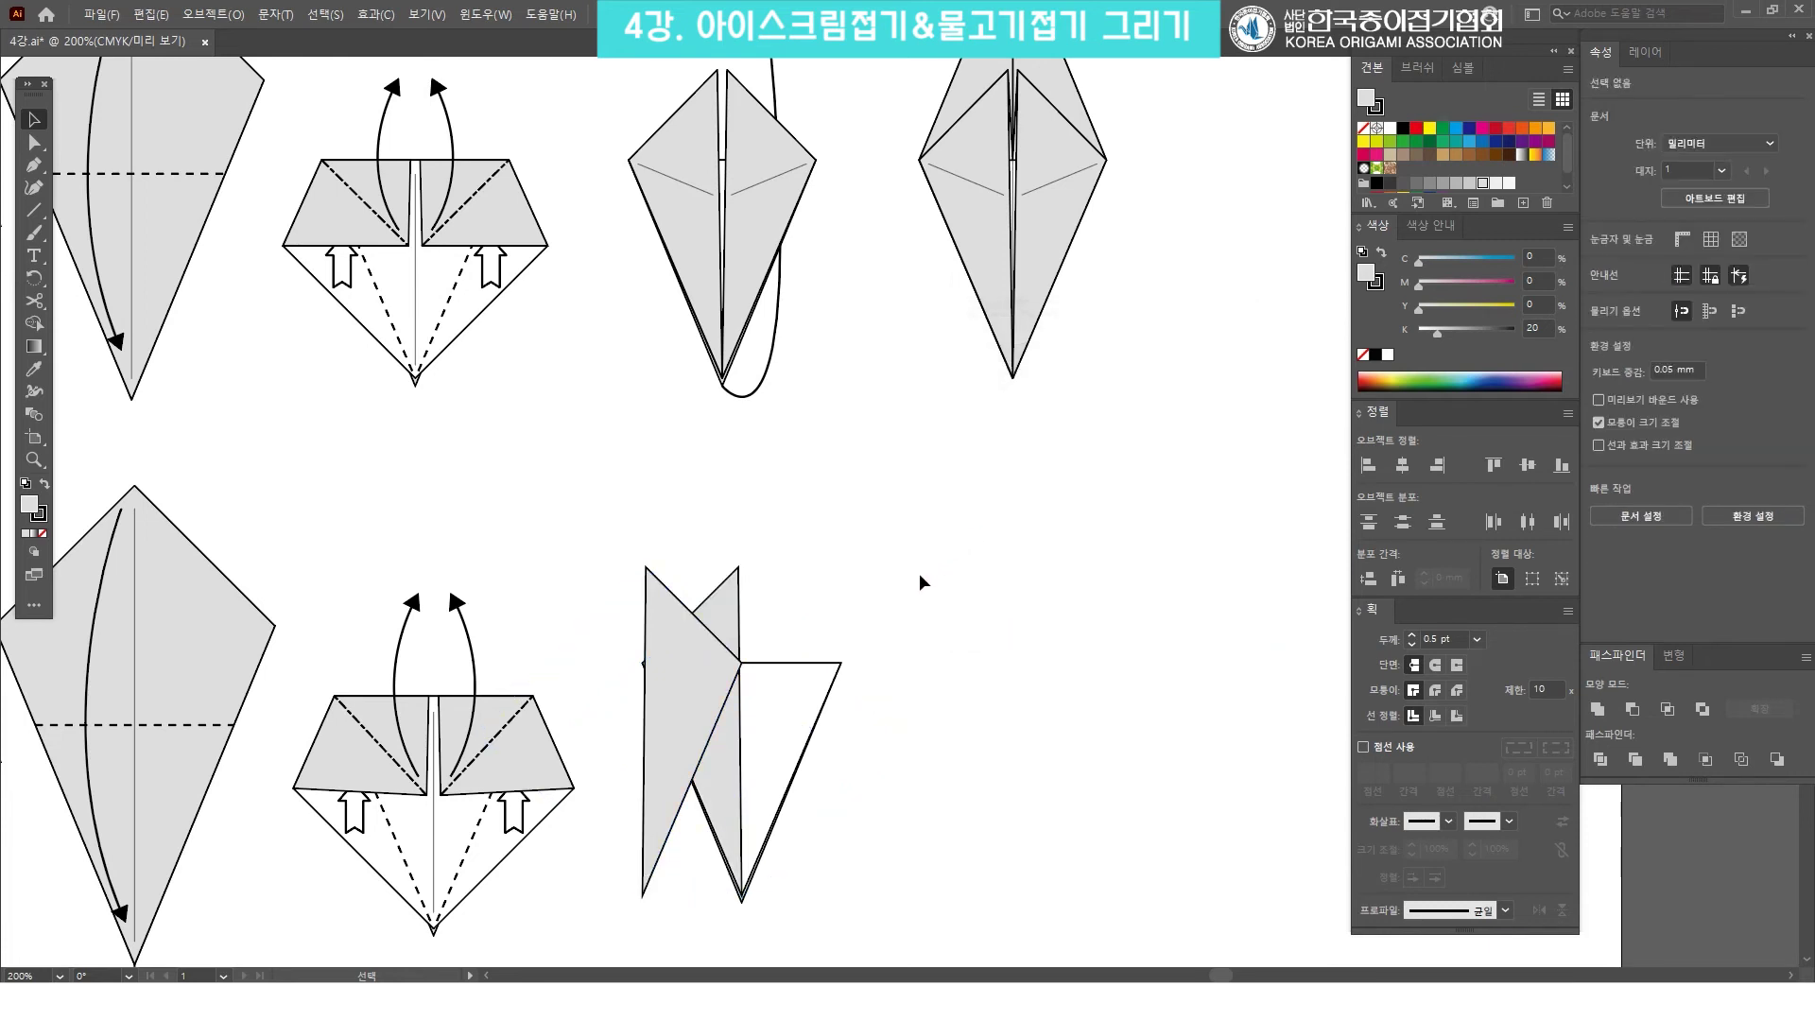
Align the mirrored grey flap with the white triangle by their right edges horizontally.
{"action": "left_click", "coordinate": [777, 751]}
{"action": "left_click", "coordinate": [1007, 616]}
{"action": "left_click", "coordinate": [699, 657]}
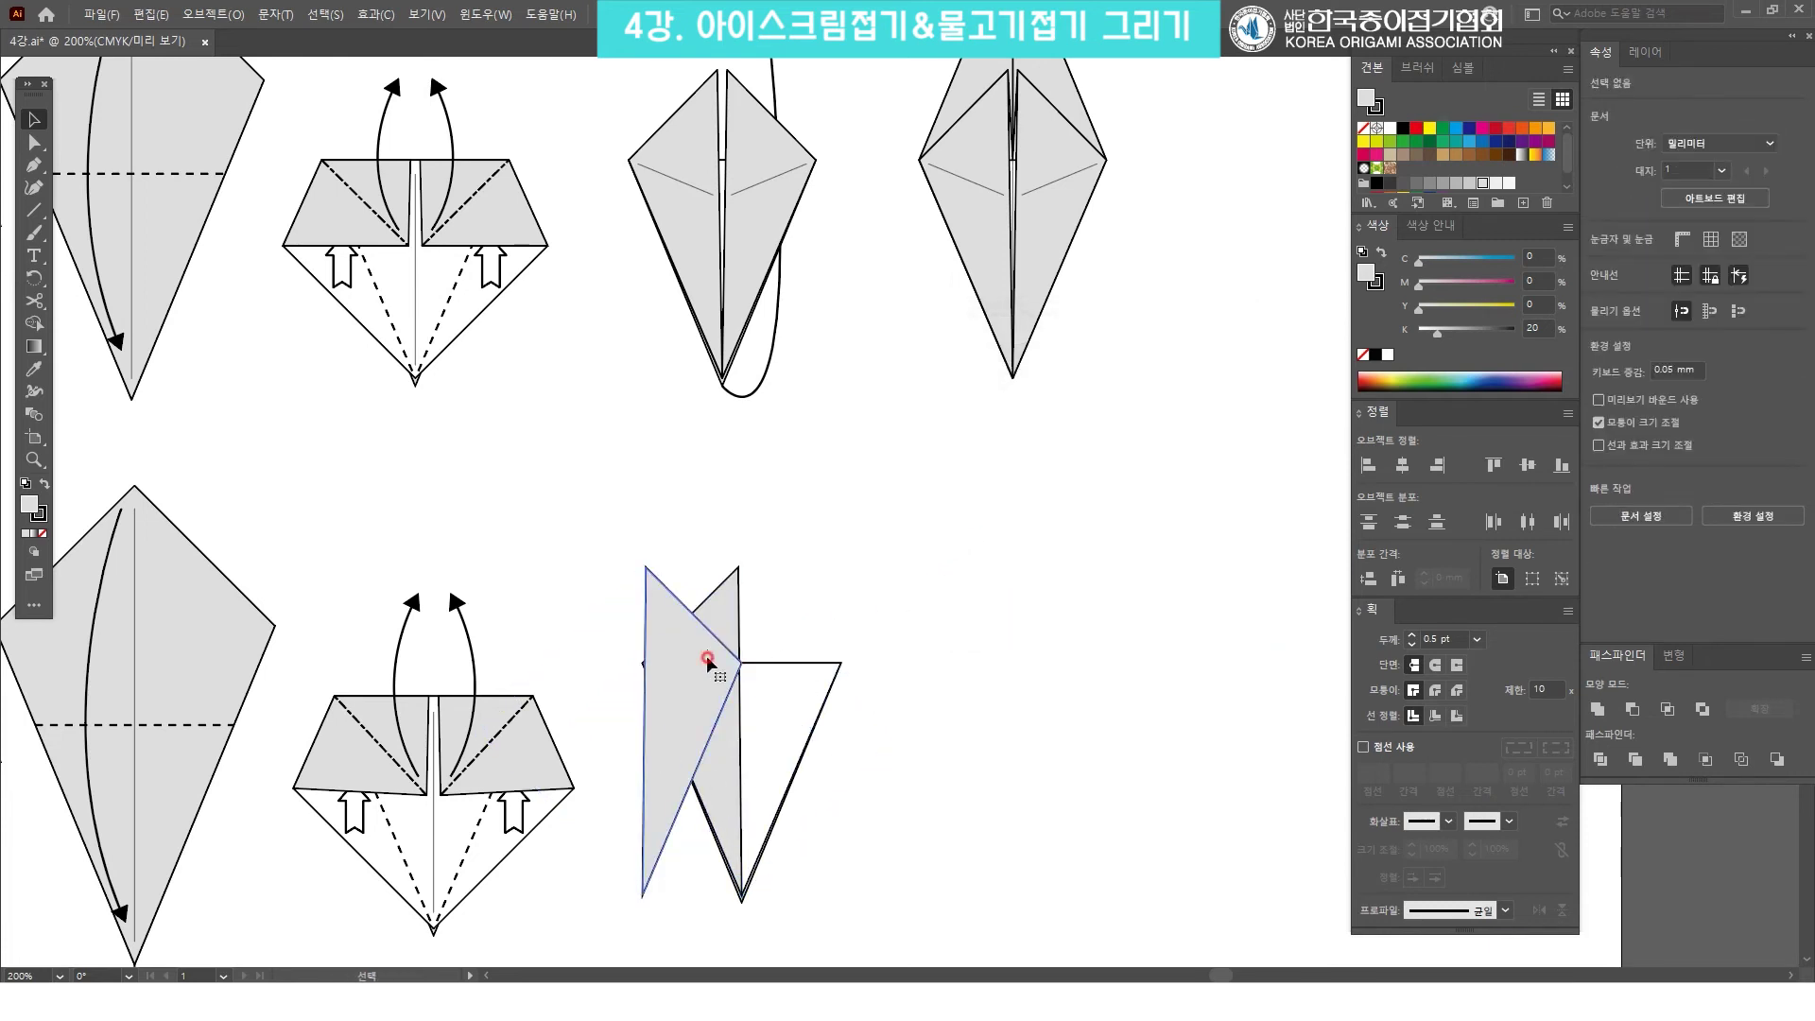
{"action": "left_click", "coordinate": [813, 683], "text": "shift"}
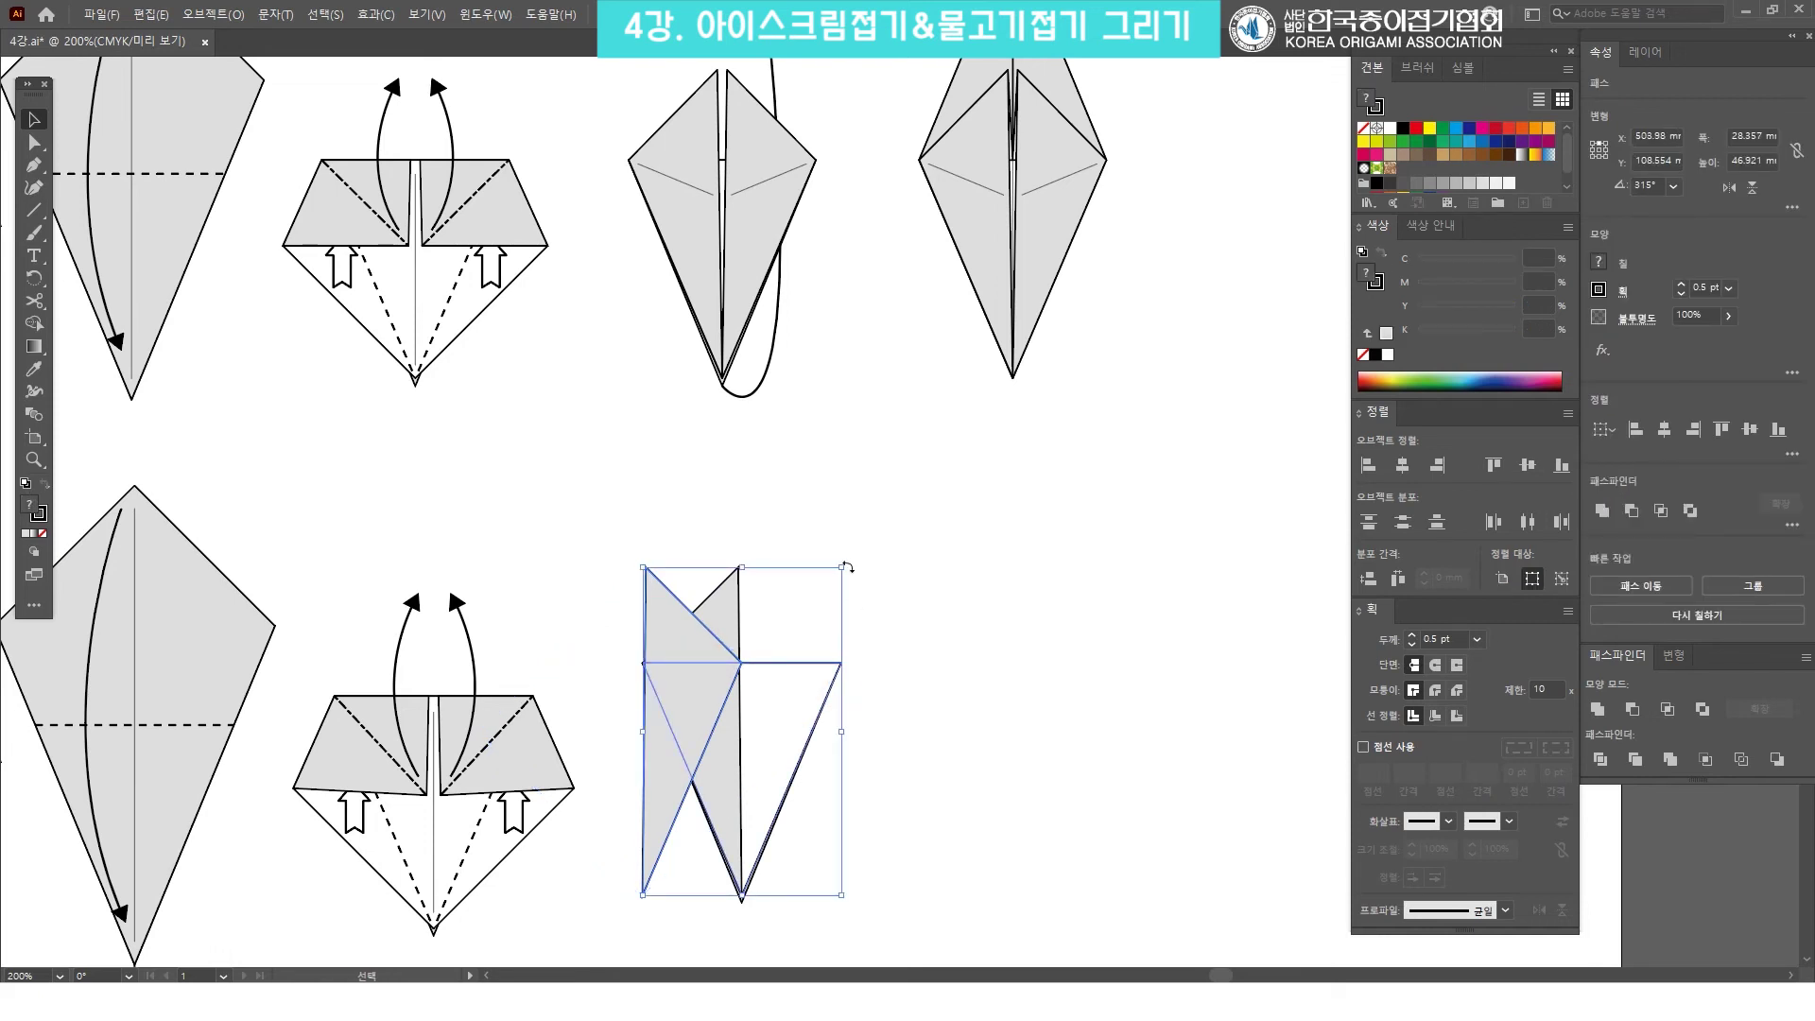
{"action": "left_click", "coordinate": [1437, 465]}
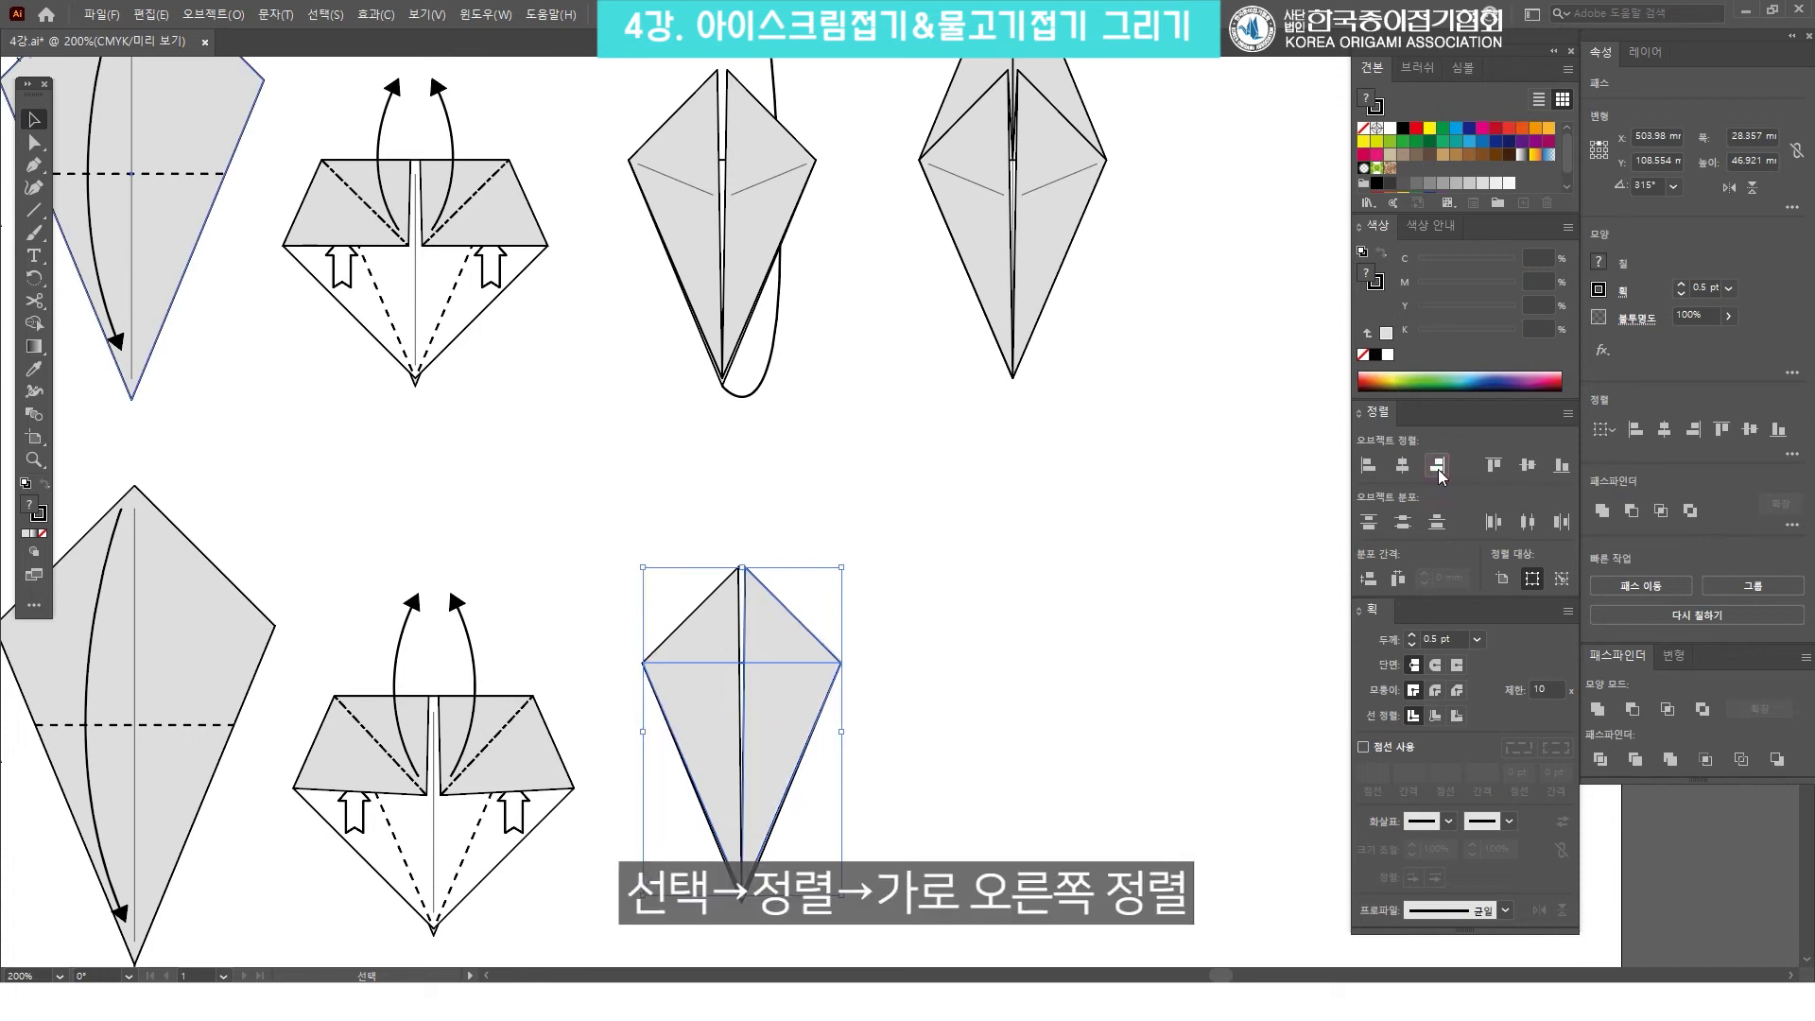
{"action": "left_click", "coordinate": [938, 557]}
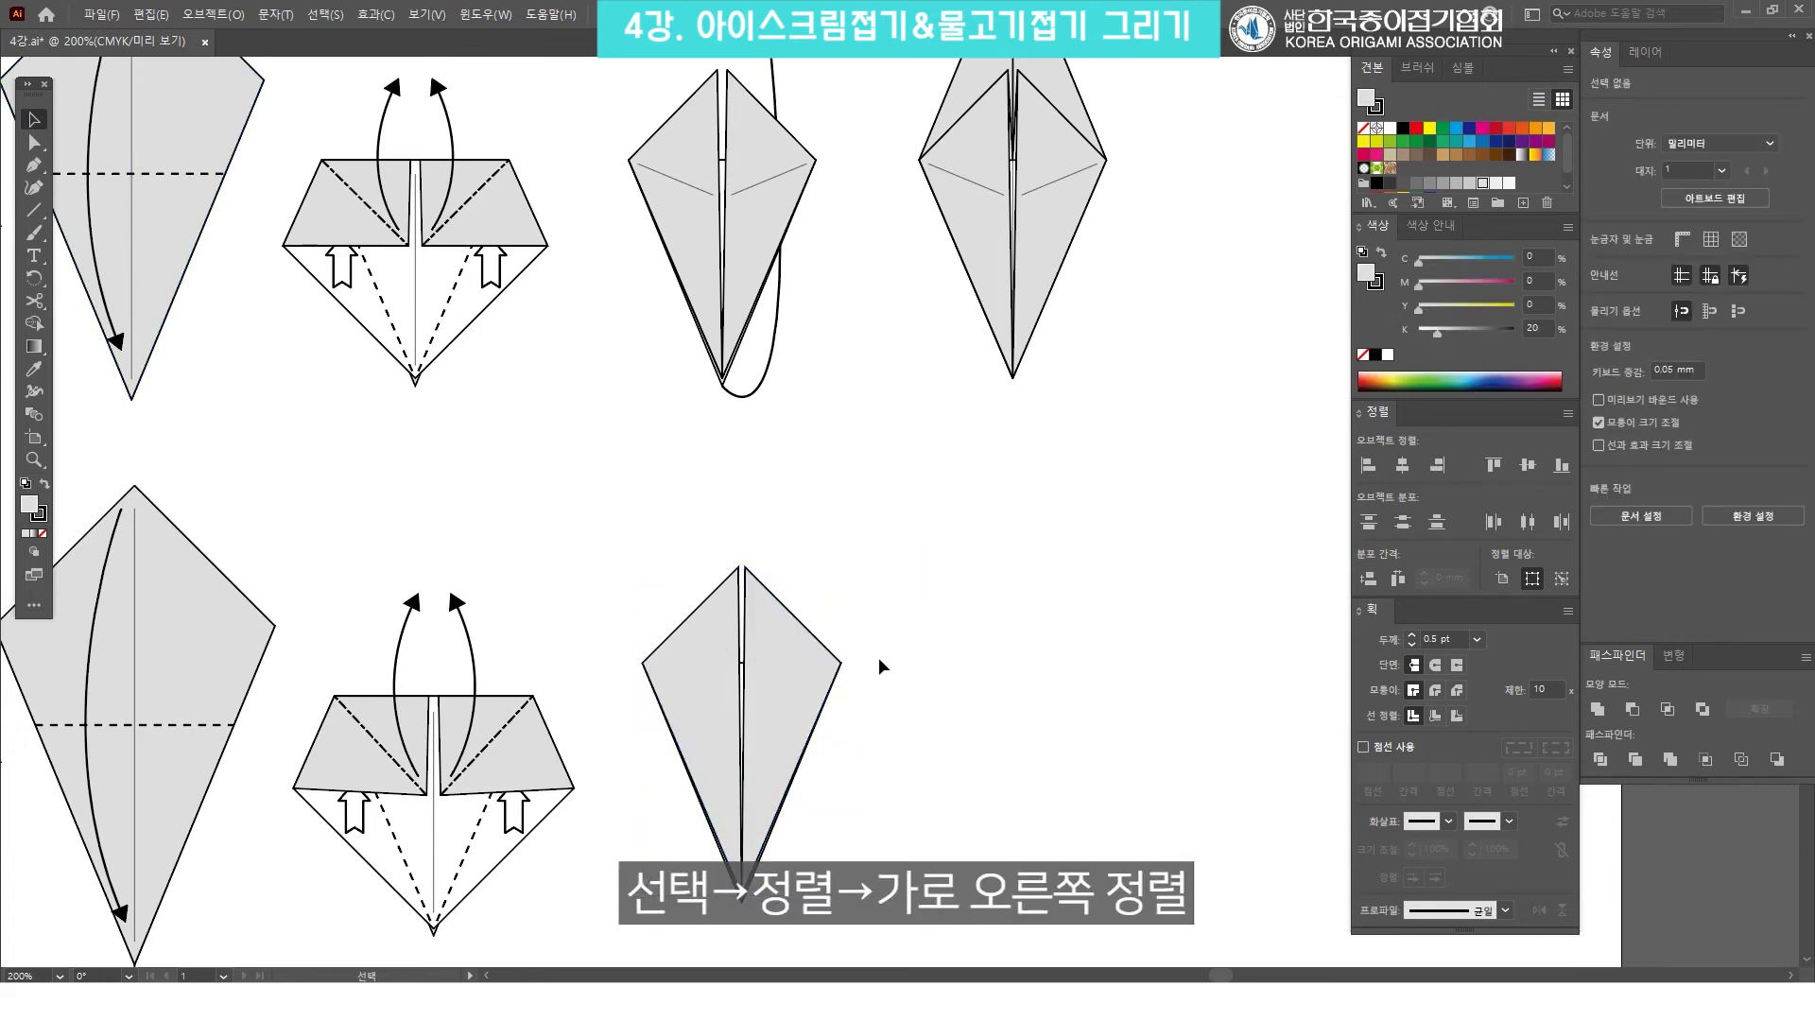
Draw a horizontal line across the left grey flap, from its outer corner to the centre gap.
{"action": "left_click_drag", "start_coordinate": [884, 865], "coordinate": [679, 486]}
{"action": "left_click", "coordinate": [866, 491]}
{"action": "scroll", "coordinate": [791, 277], "scroll_direction": "up", "scroll_amount": 1}
{"action": "left_click_drag", "start_coordinate": [769, 405], "coordinate": [692, 243]}
{"action": "scroll", "coordinate": [851, 586], "scroll_direction": "down", "scroll_amount": 1}
{"action": "left_click_drag", "start_coordinate": [865, 620], "coordinate": [896, 475]}
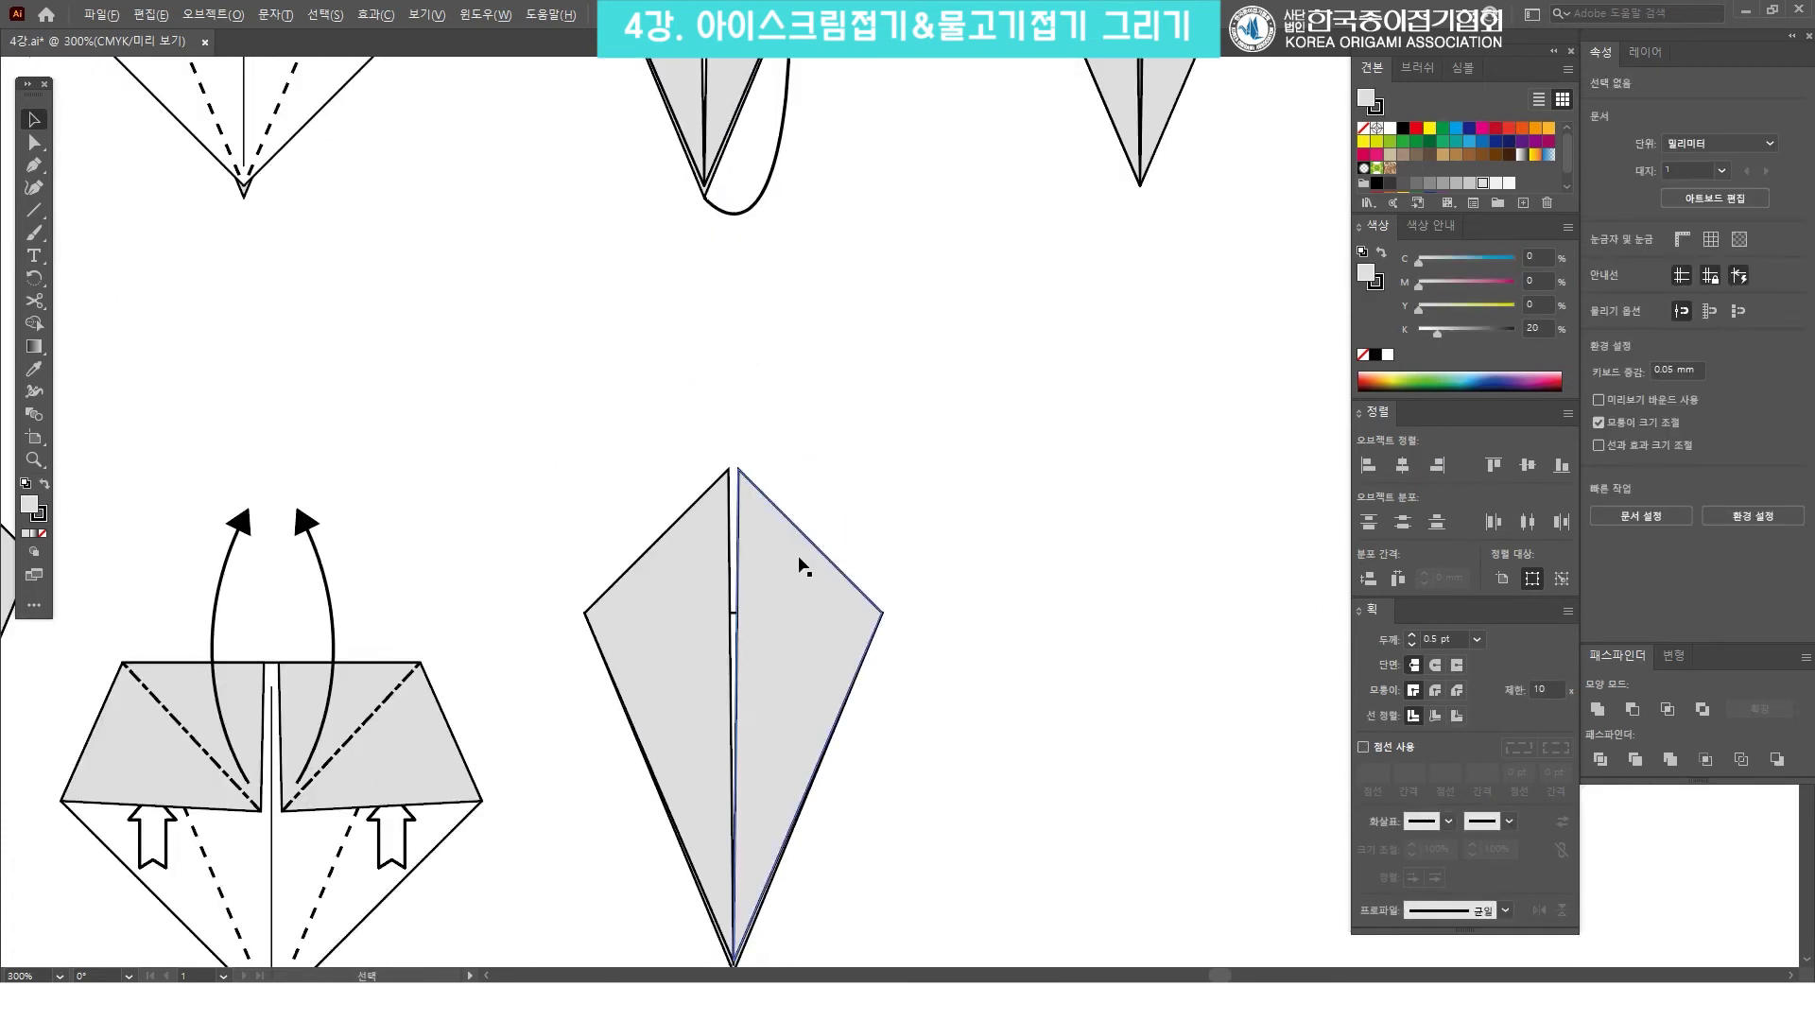
{"action": "scroll", "coordinate": [799, 564], "scroll_direction": "up", "scroll_amount": 1}
{"action": "left_click_drag", "start_coordinate": [803, 600], "coordinate": [680, 417]}
{"action": "scroll", "coordinate": [567, 473], "scroll_direction": "left", "scroll_amount": 1}
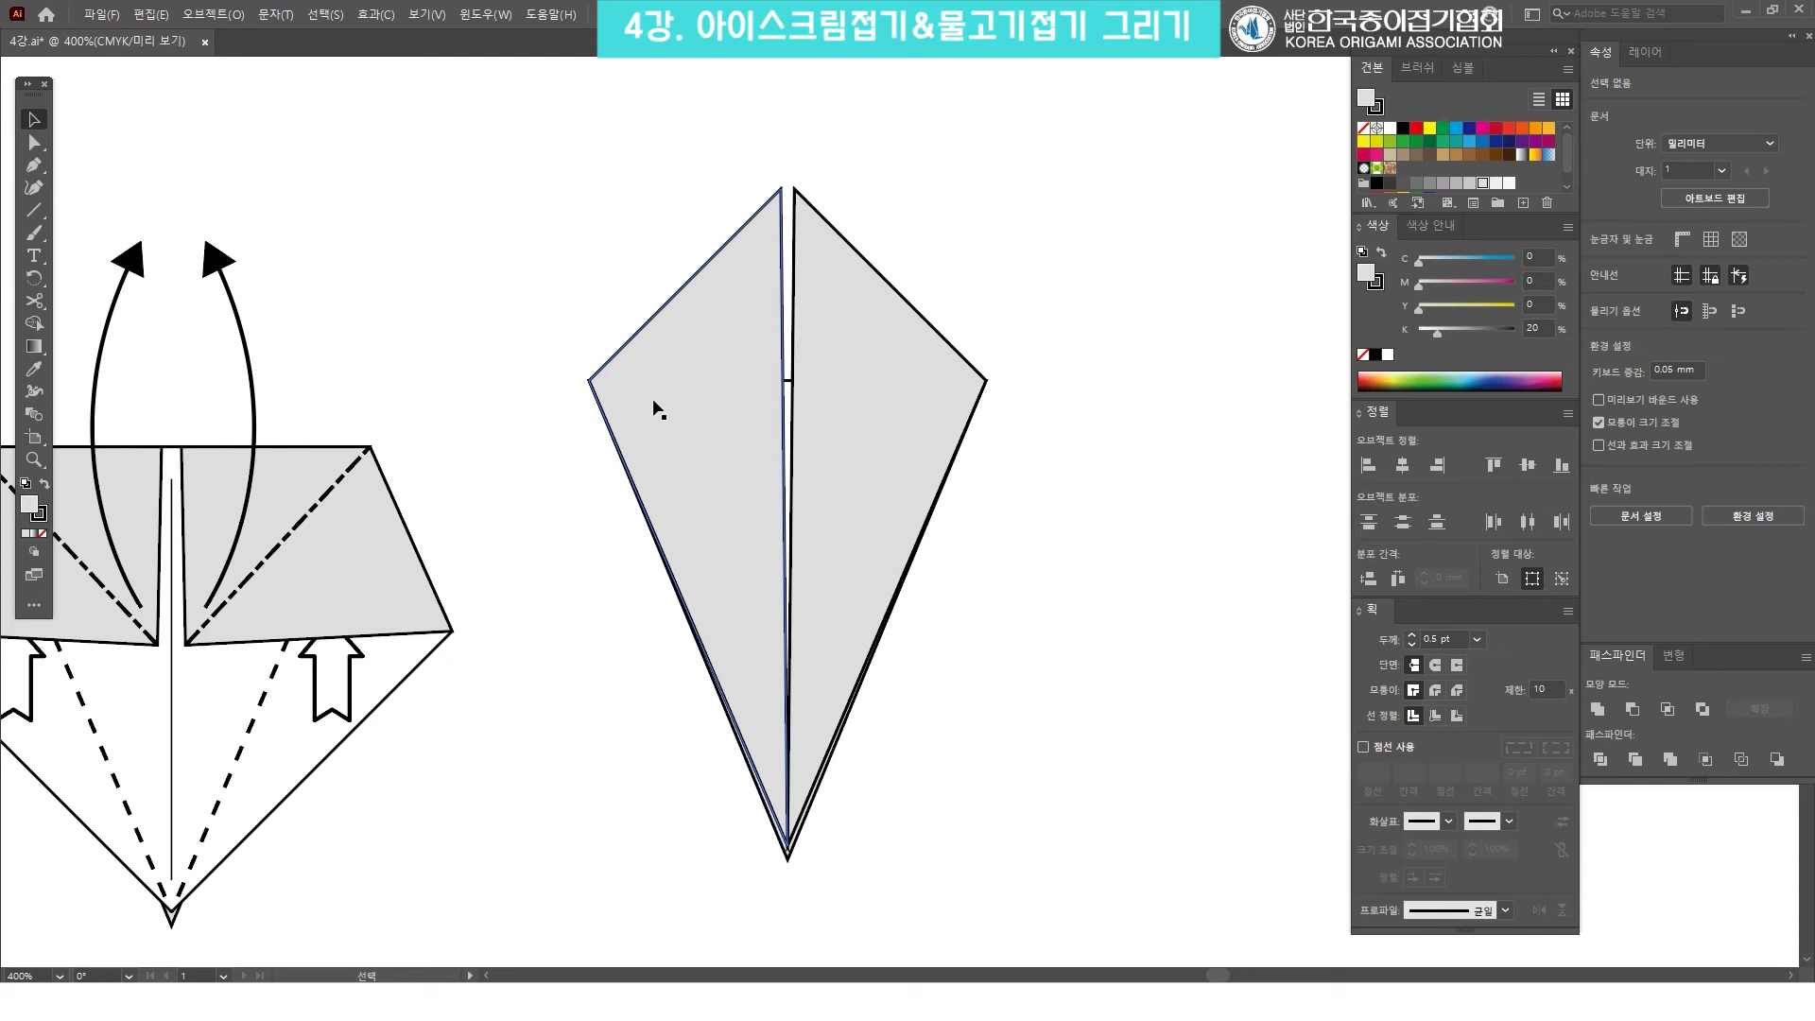
{"action": "left_click", "coordinate": [966, 198]}
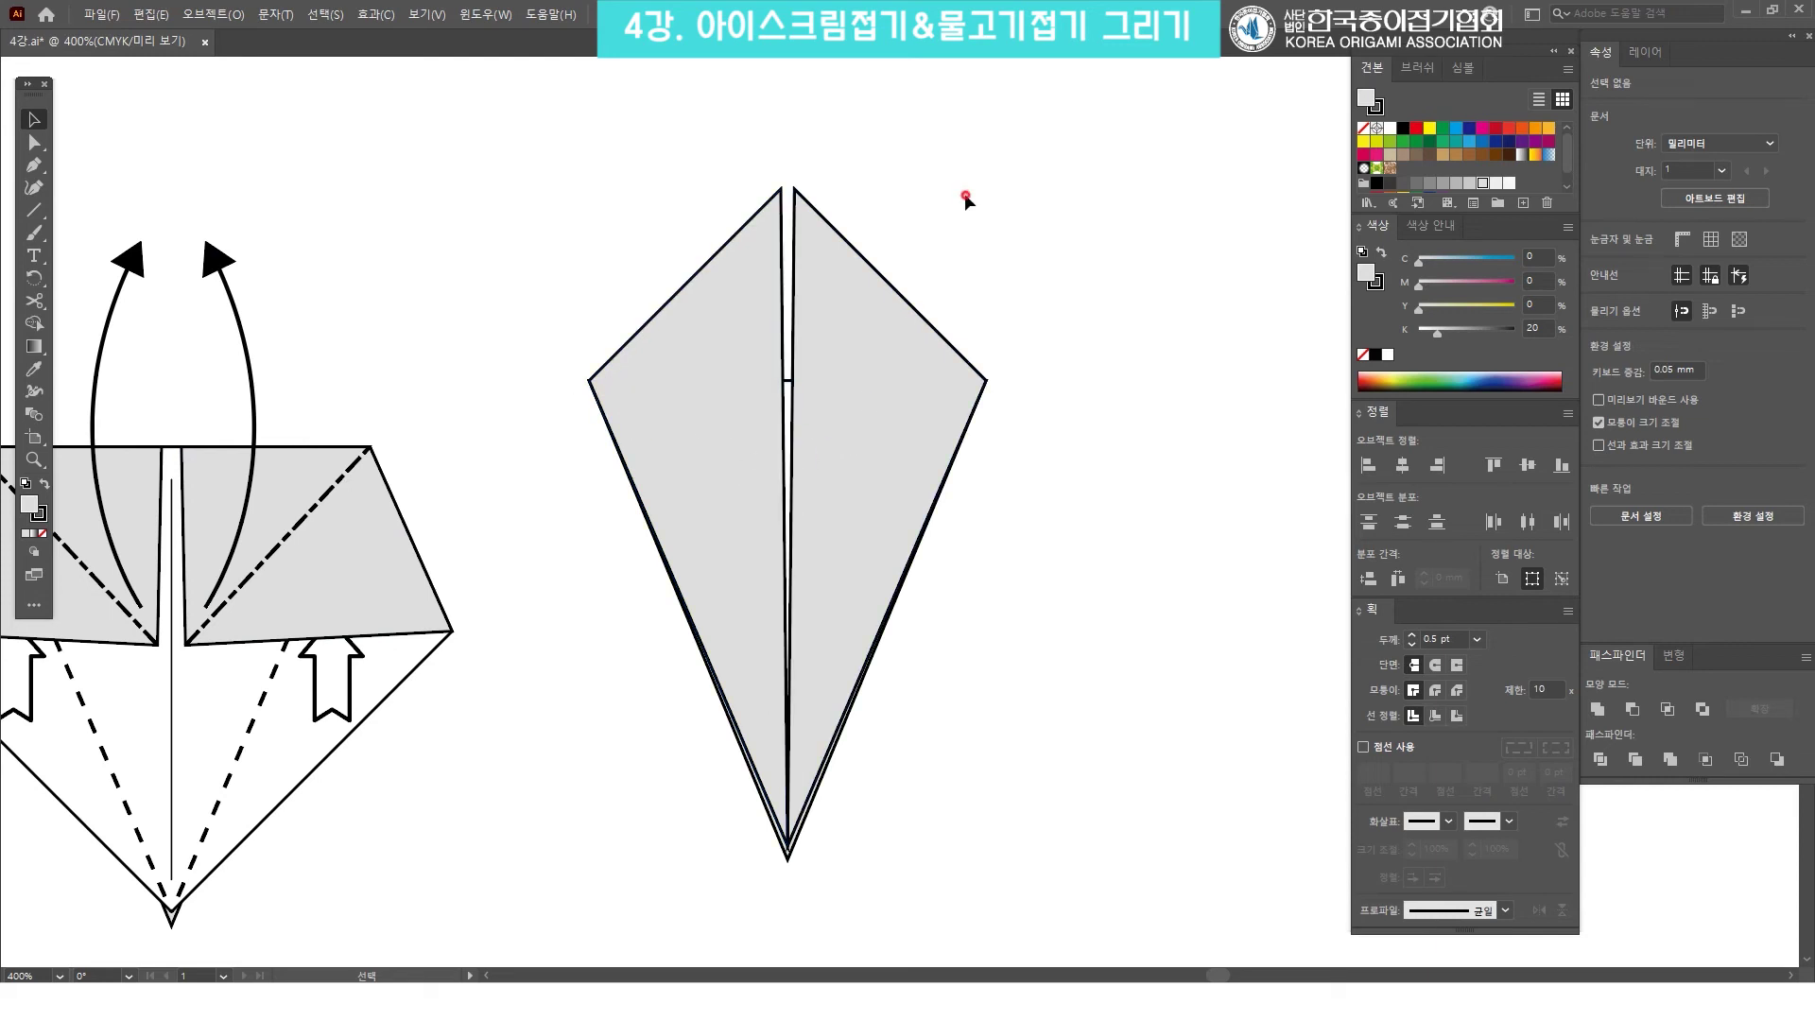
{"action": "key", "text": "v"}
{"action": "left_click", "coordinate": [788, 567]}
{"action": "left_click", "coordinate": [369, 210]}
{"action": "left_click", "coordinate": [34, 210]}
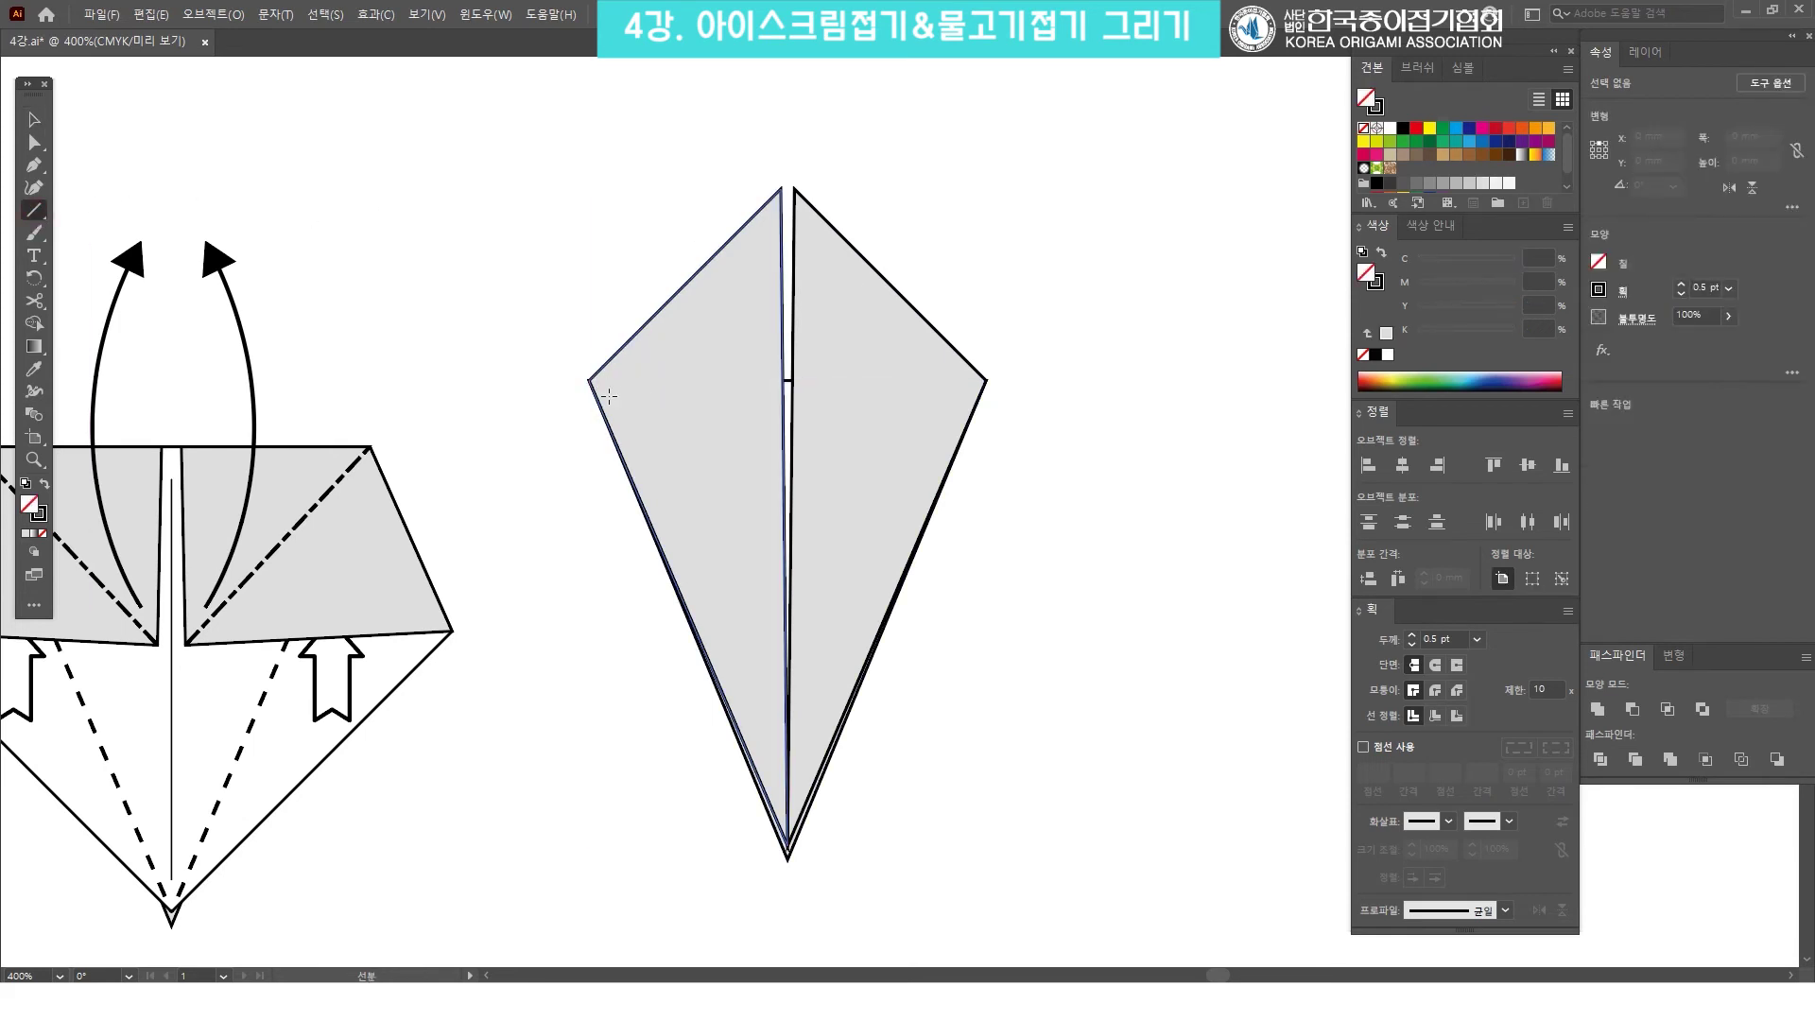
{"action": "left_click_drag", "start_coordinate": [590, 381], "coordinate": [787, 380]}
{"action": "key", "text": "v"}
{"action": "left_click", "coordinate": [1053, 243]}
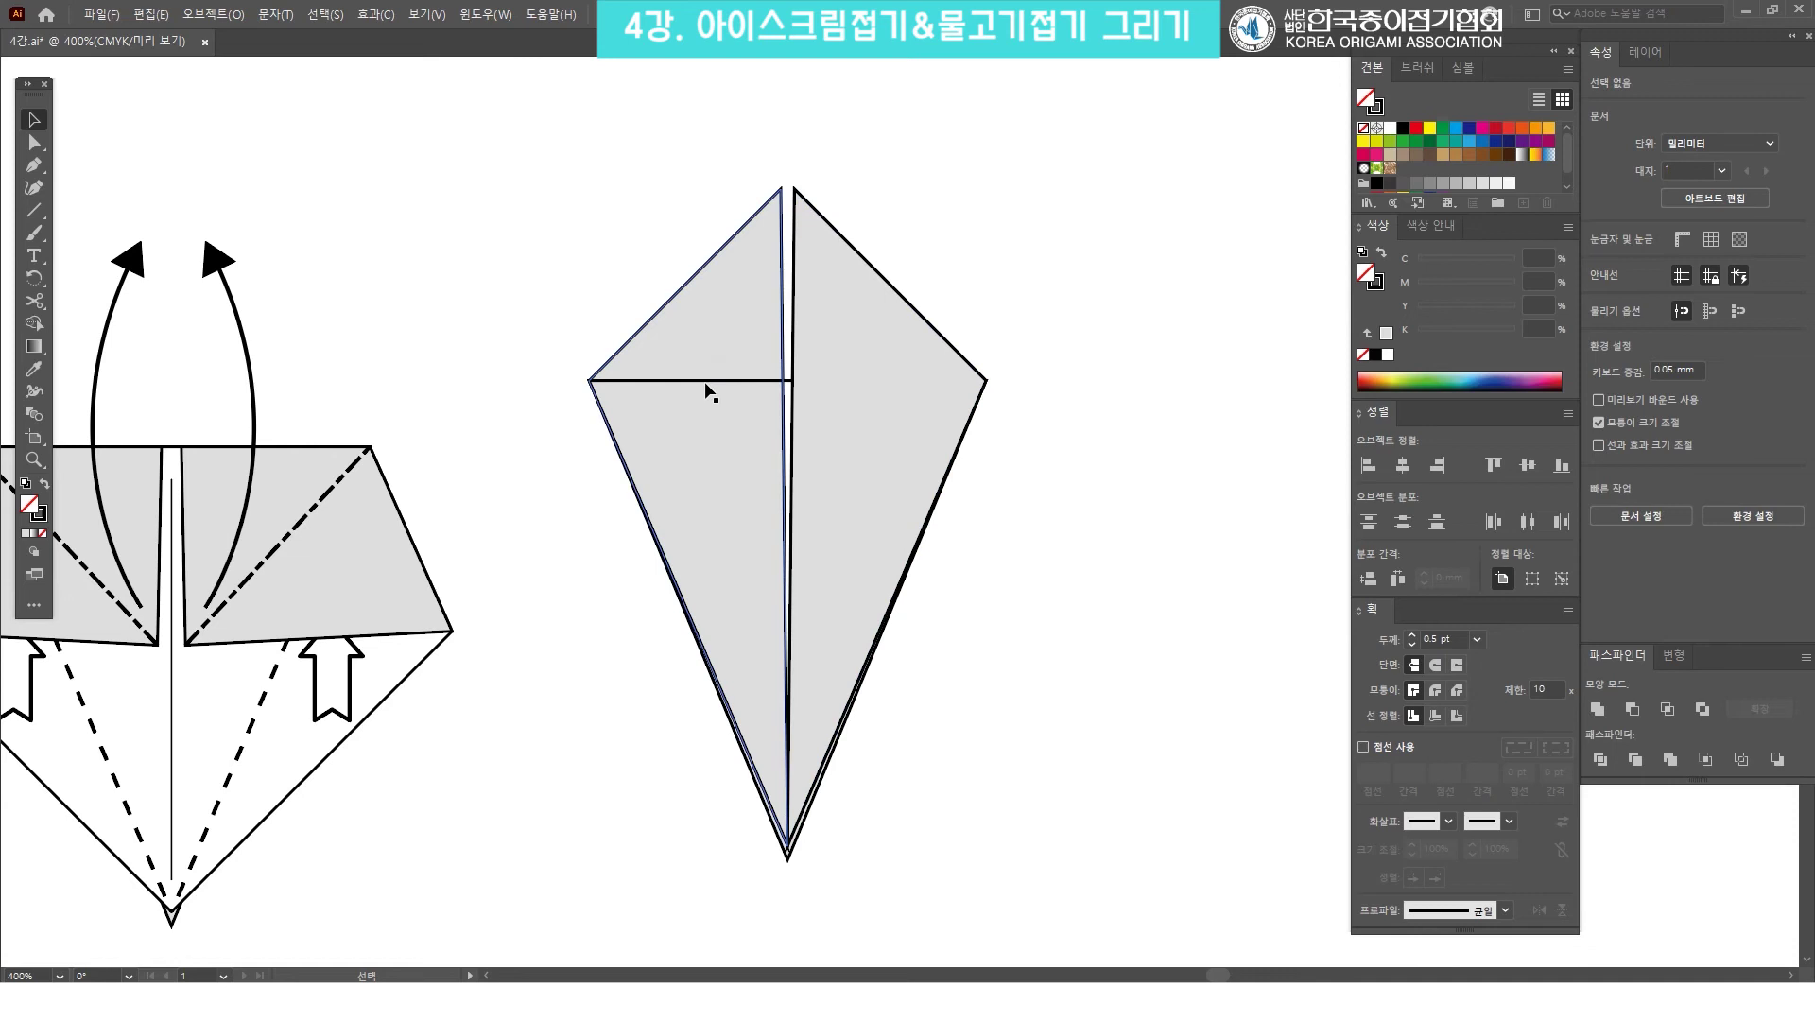
Make a copy of the left flap's horizontal line rotated by -22.5°.
{"action": "left_click", "coordinate": [686, 378]}
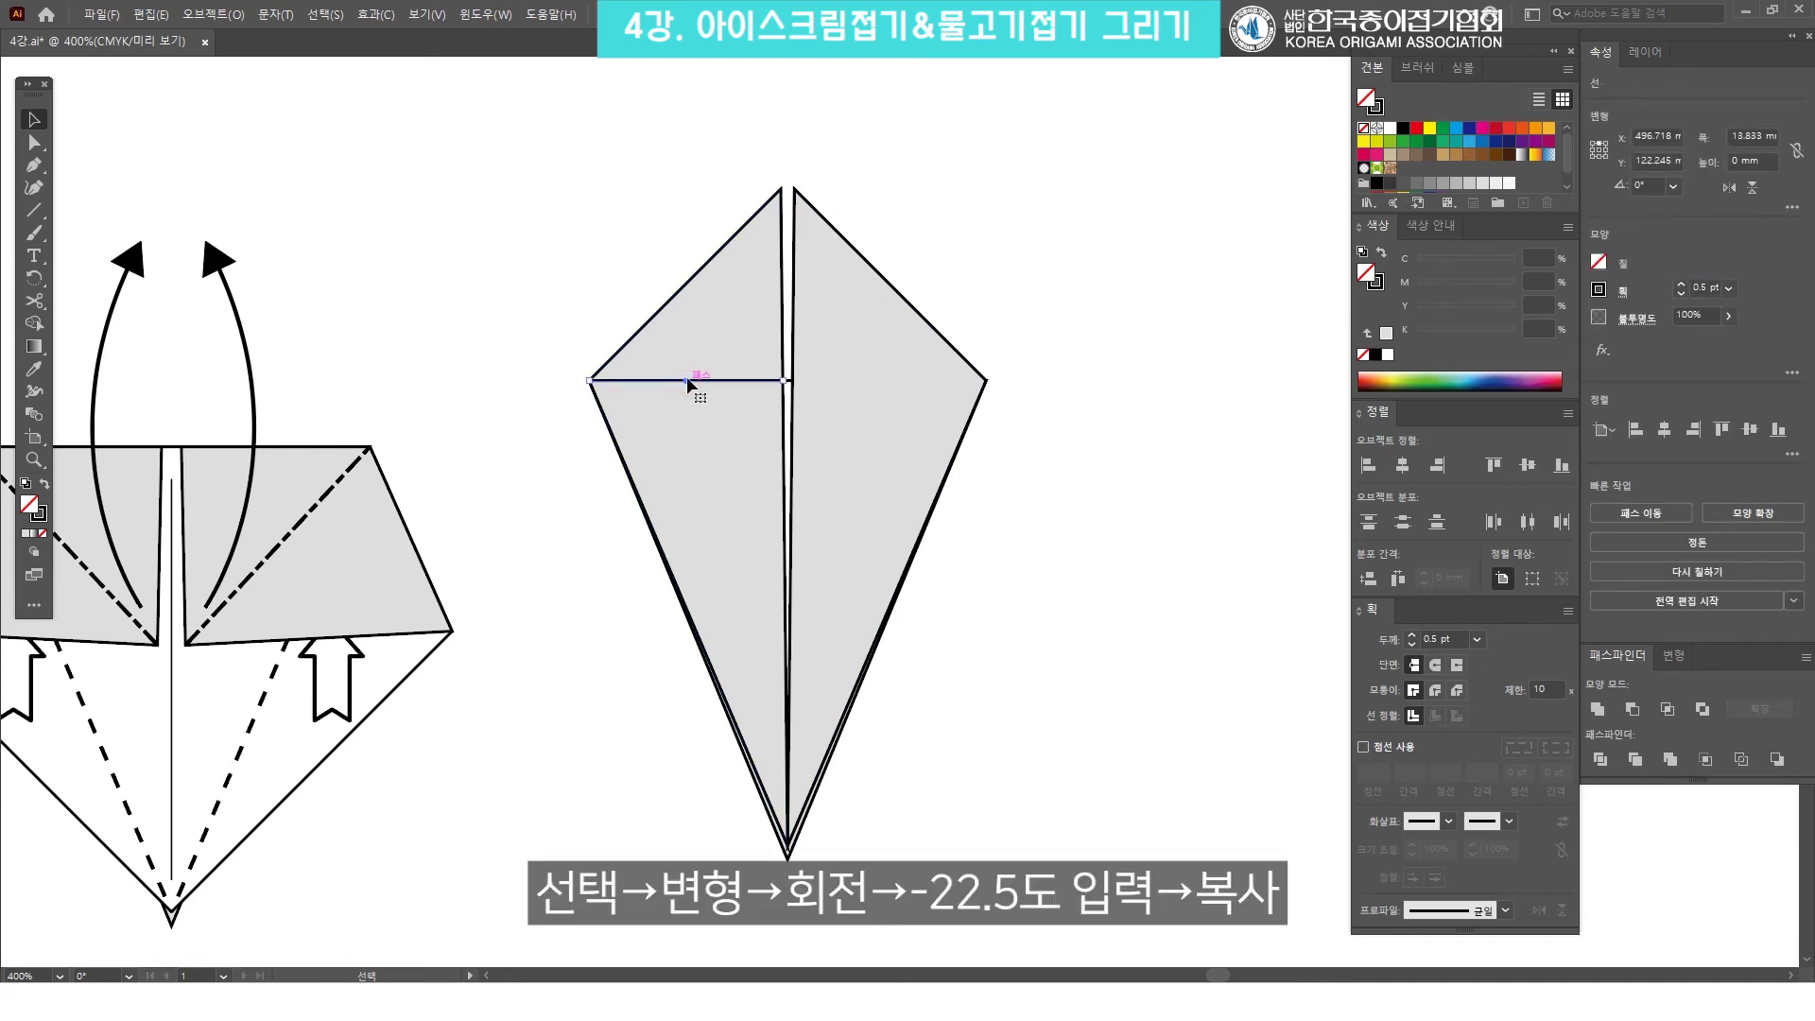
{"action": "right_click", "coordinate": [714, 382]}
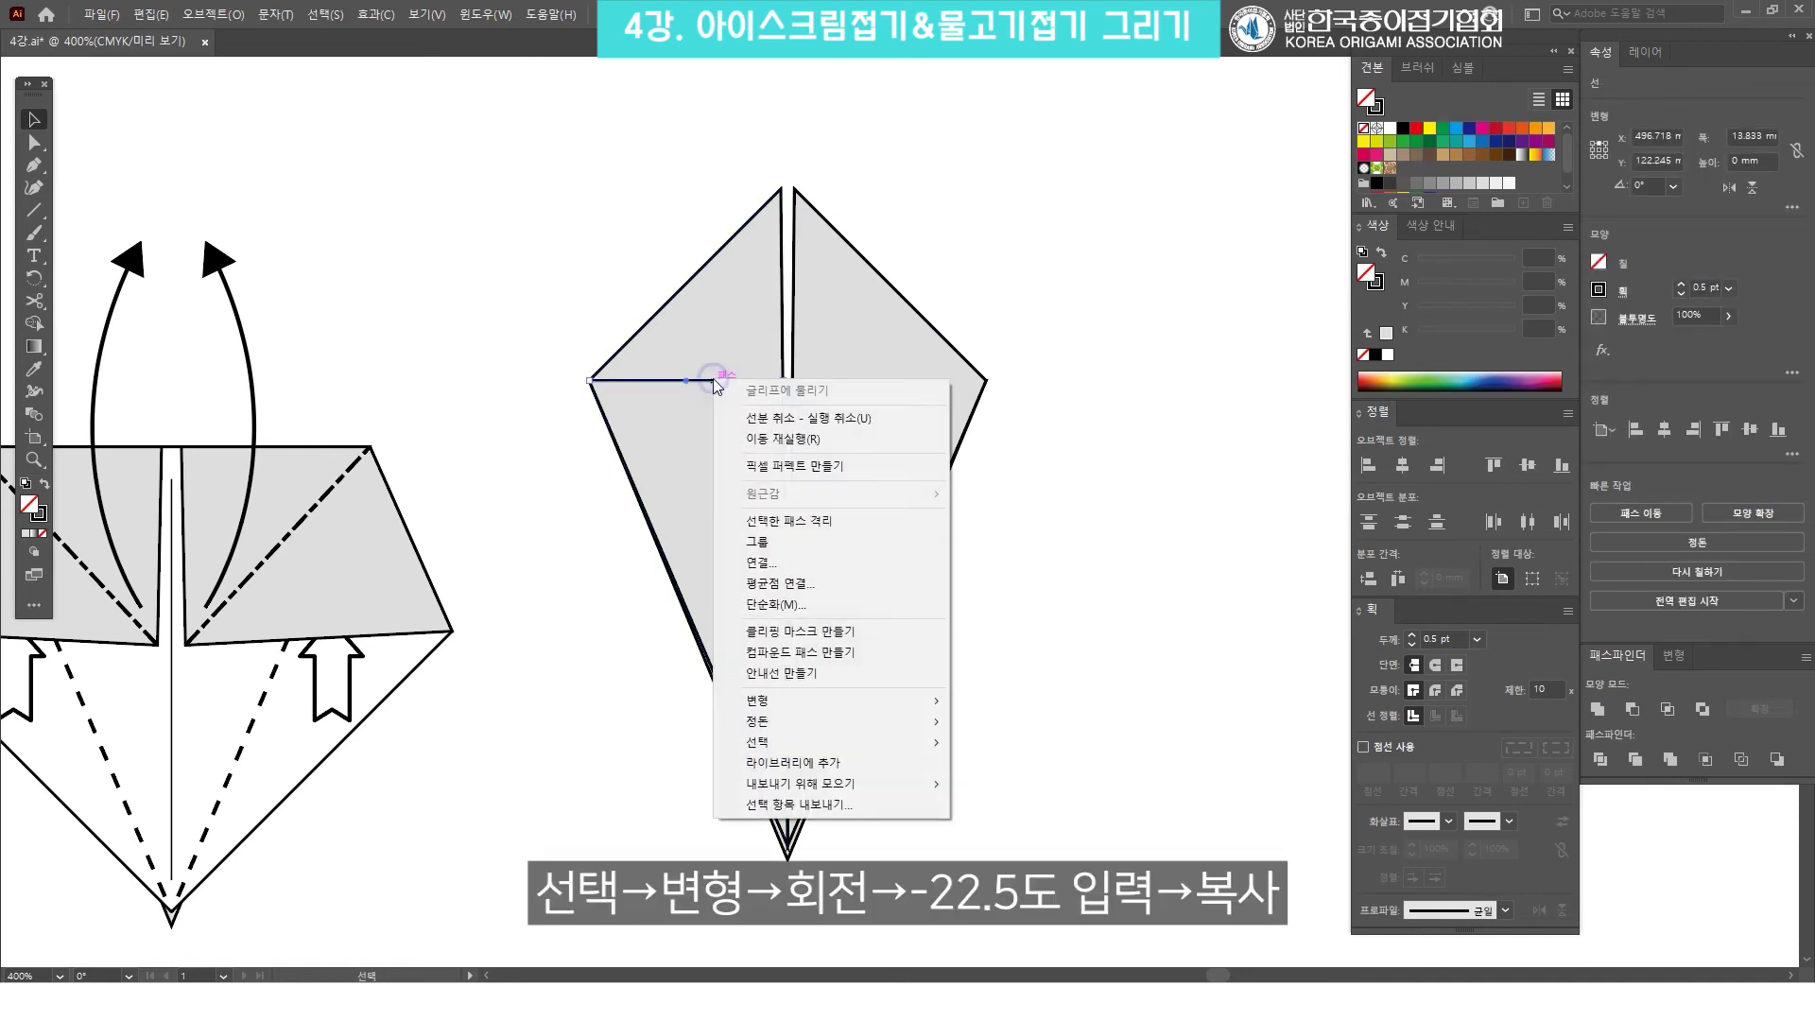
{"action": "mouse_move", "coordinate": [810, 698]}
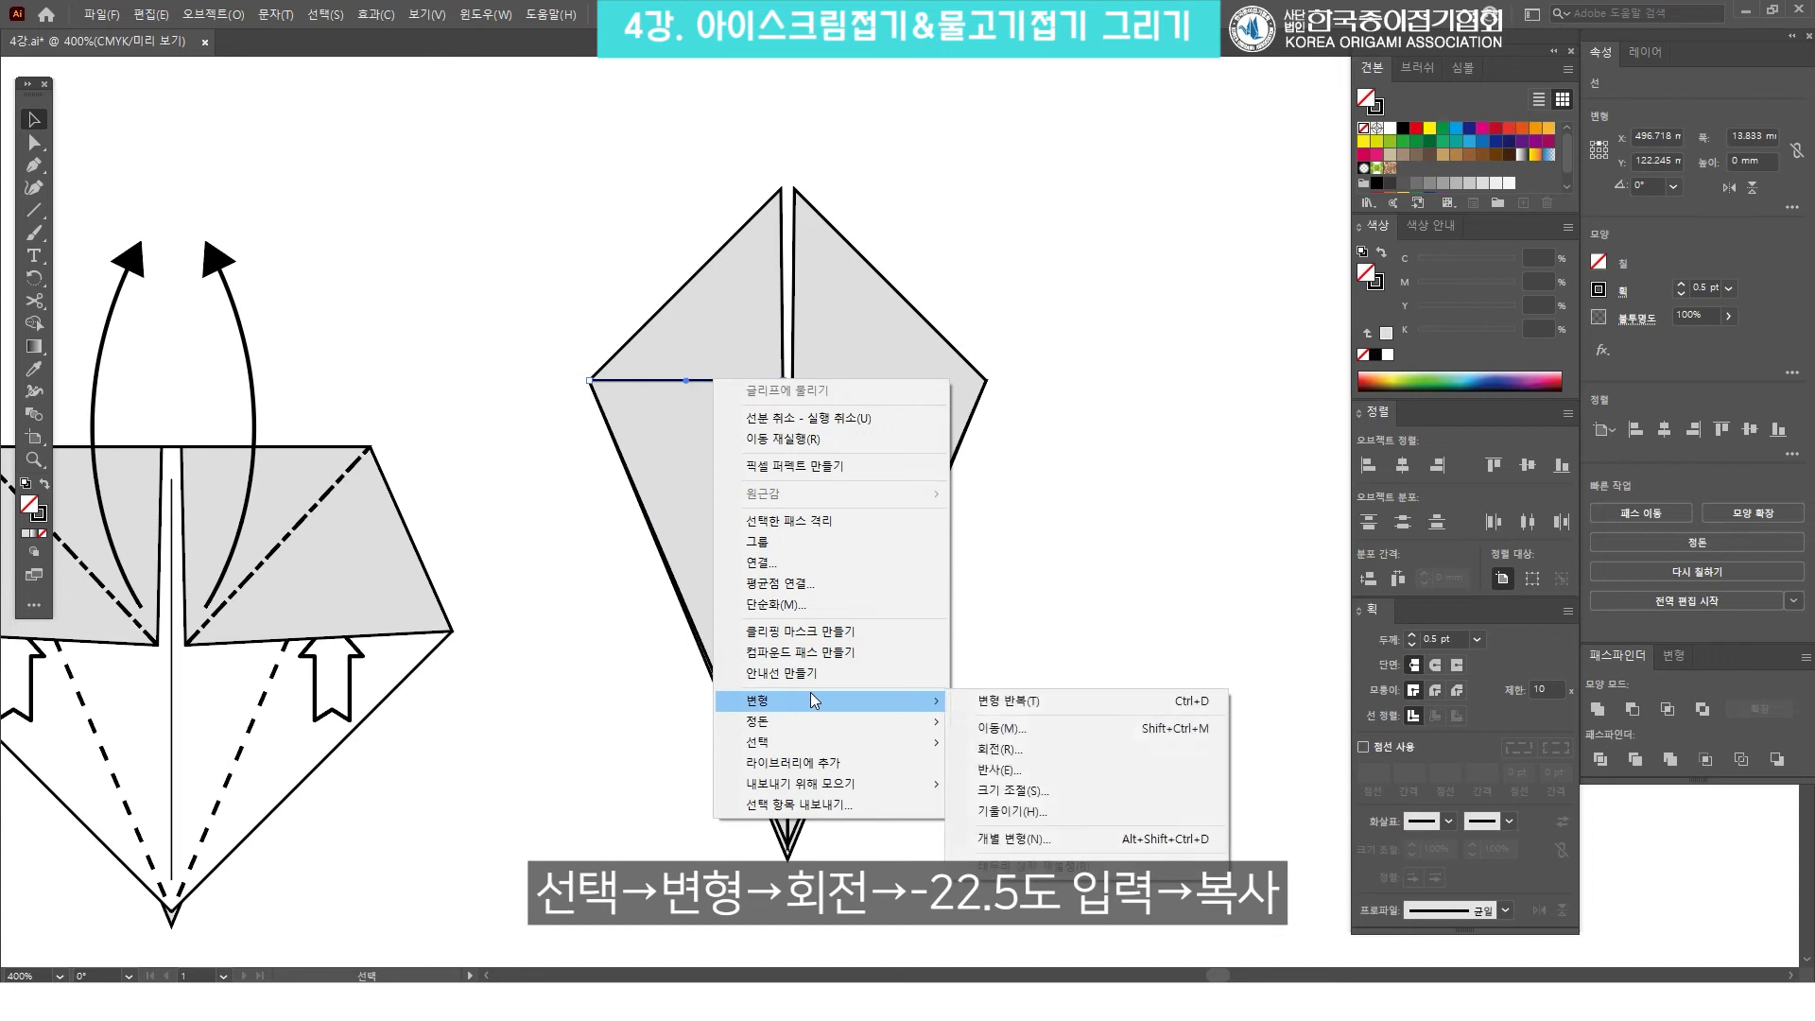
{"action": "left_click", "coordinate": [990, 749]}
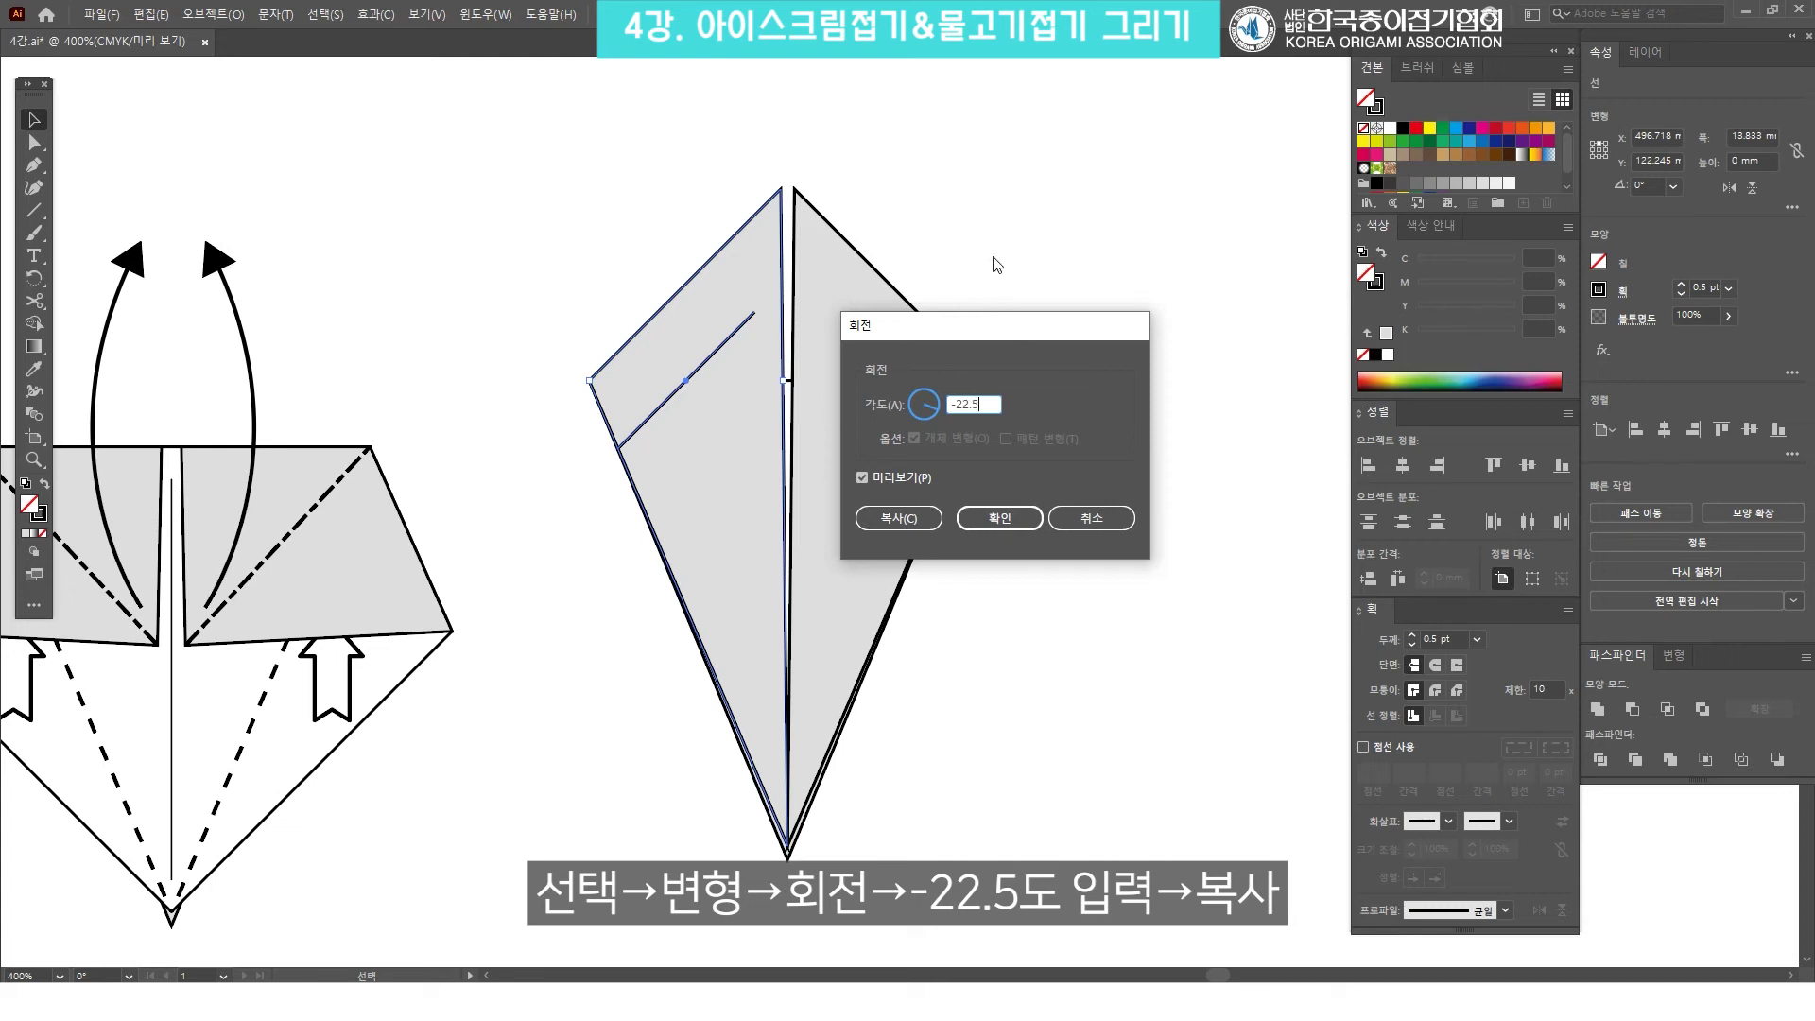
{"action": "left_click", "coordinate": [896, 518]}
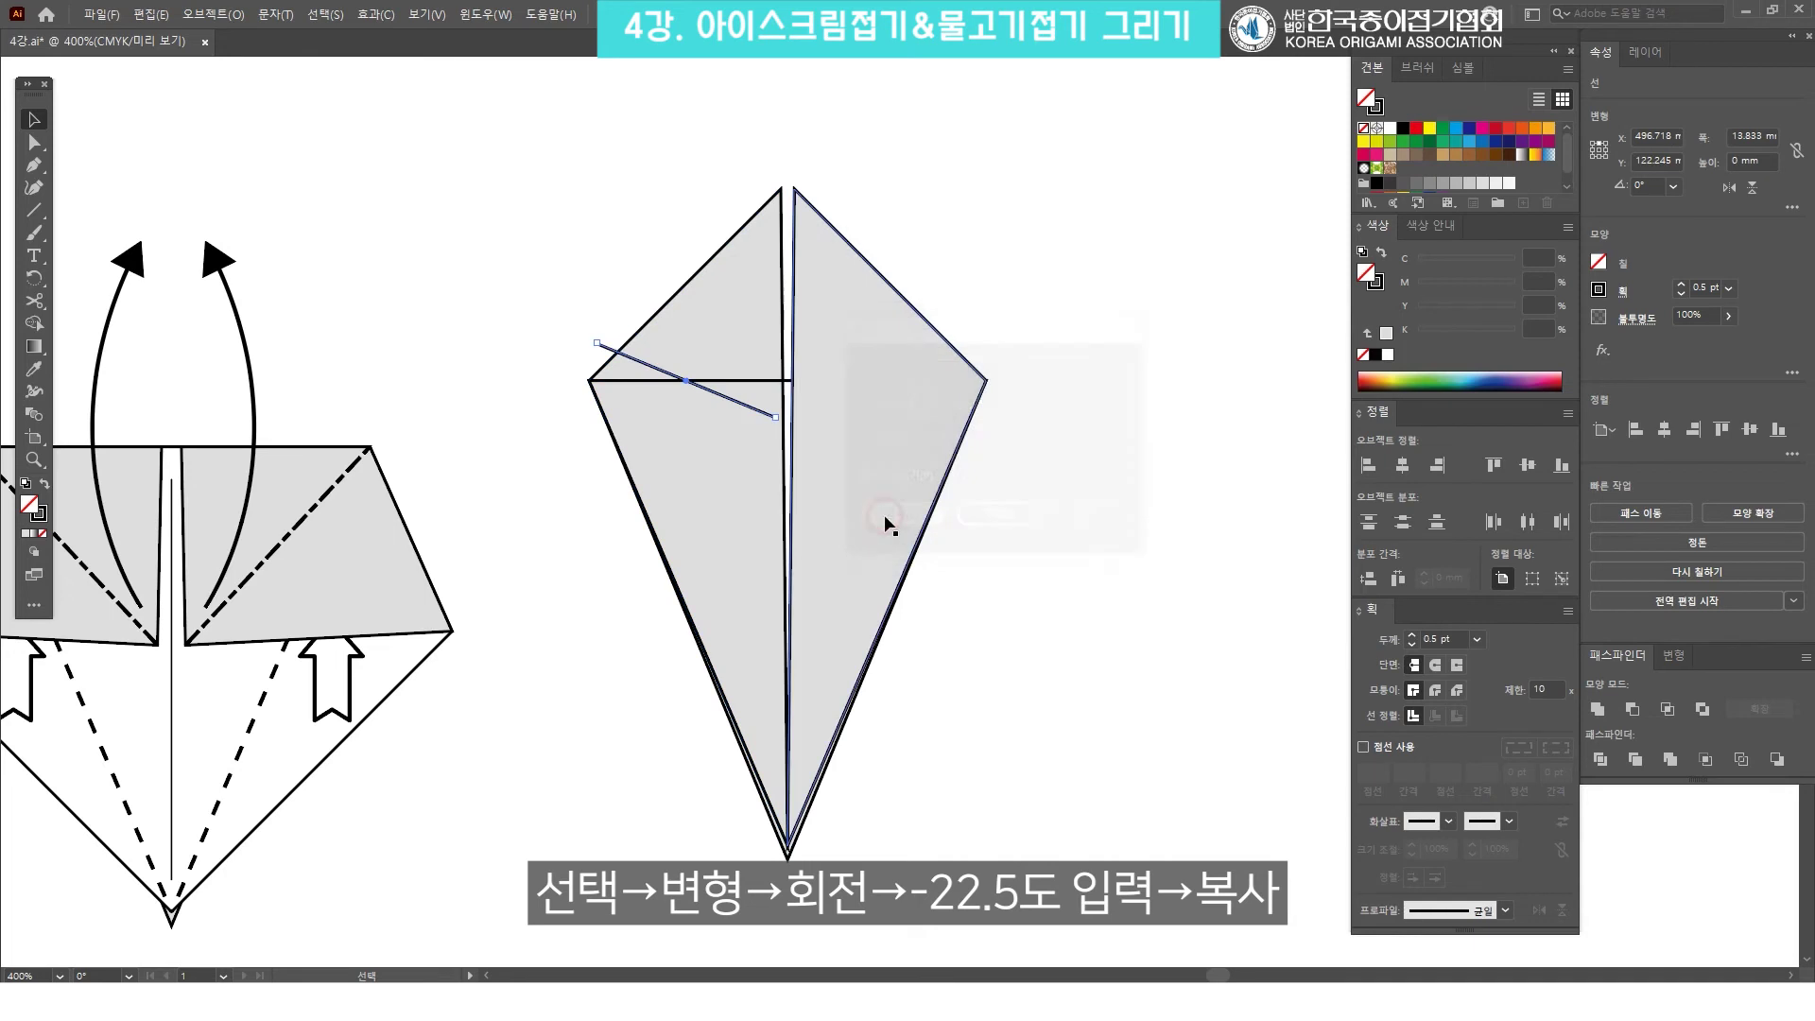
{"action": "left_click", "coordinate": [1075, 197]}
Align the rotated copy with the horizontal line by their upper and left edges, and delete the horizontal line.
{"action": "left_click_drag", "start_coordinate": [655, 370], "coordinate": [746, 474]}
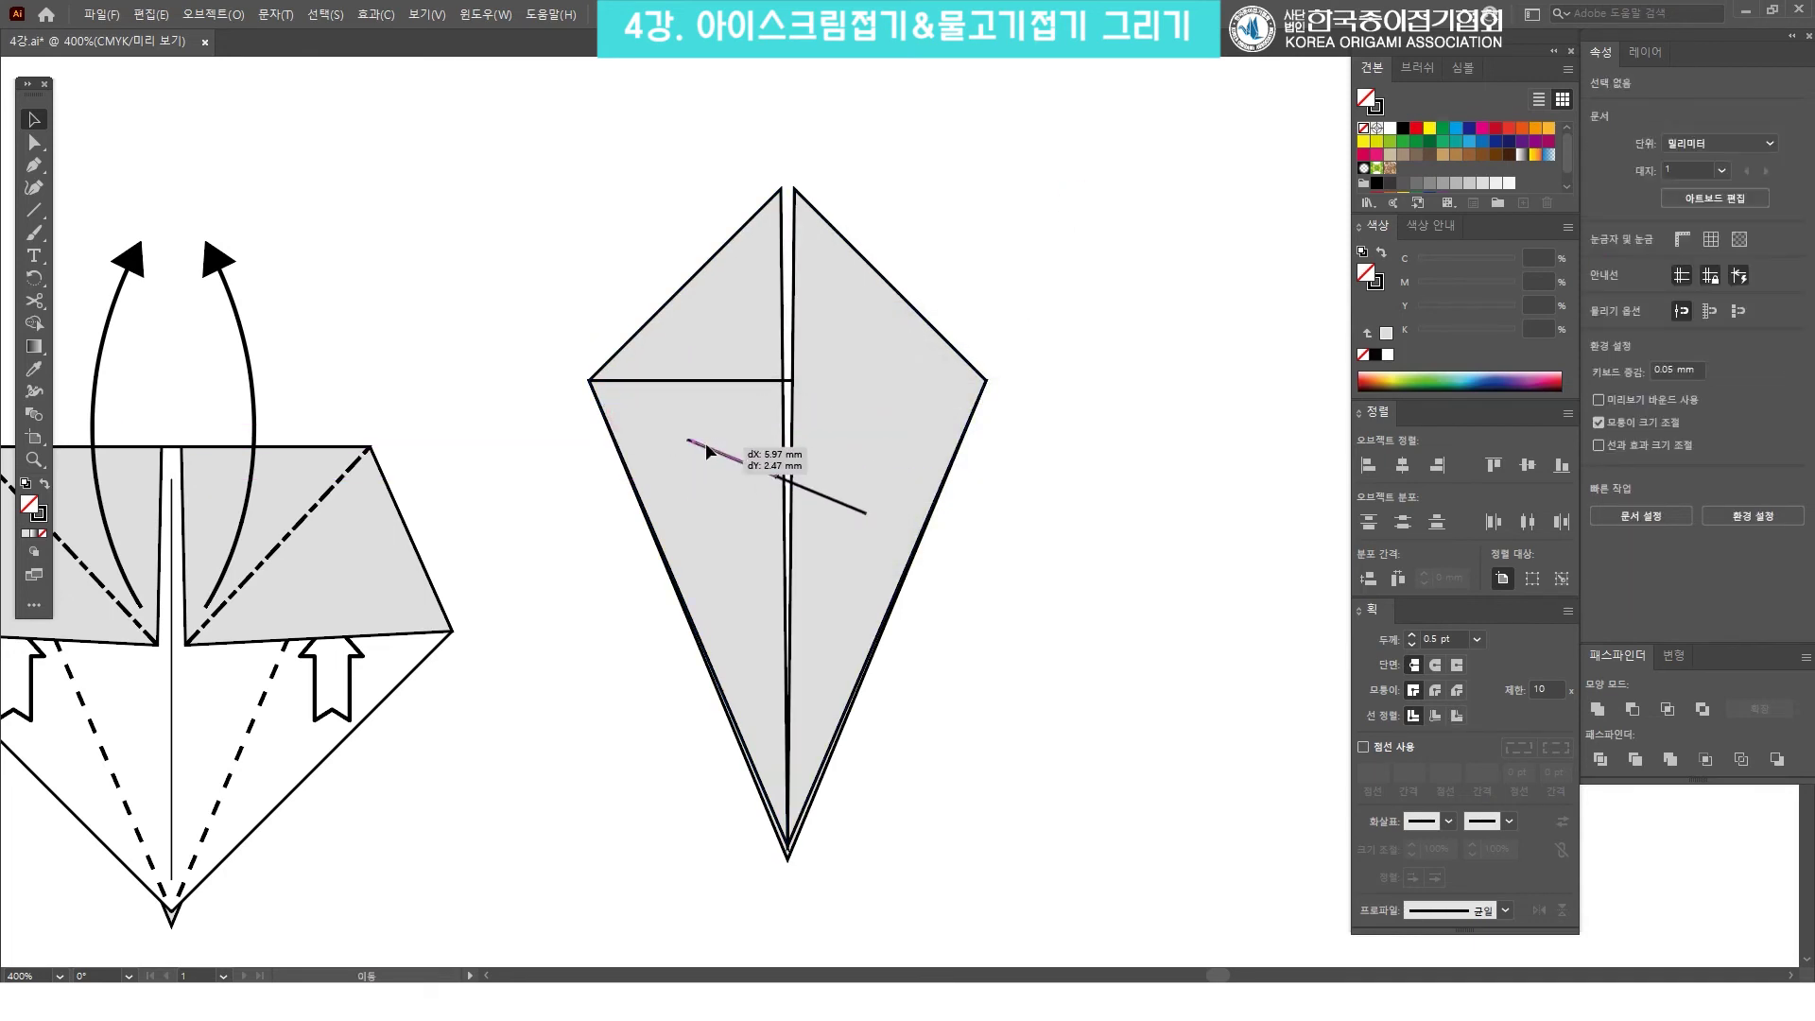
{"action": "left_click", "coordinate": [1116, 349]}
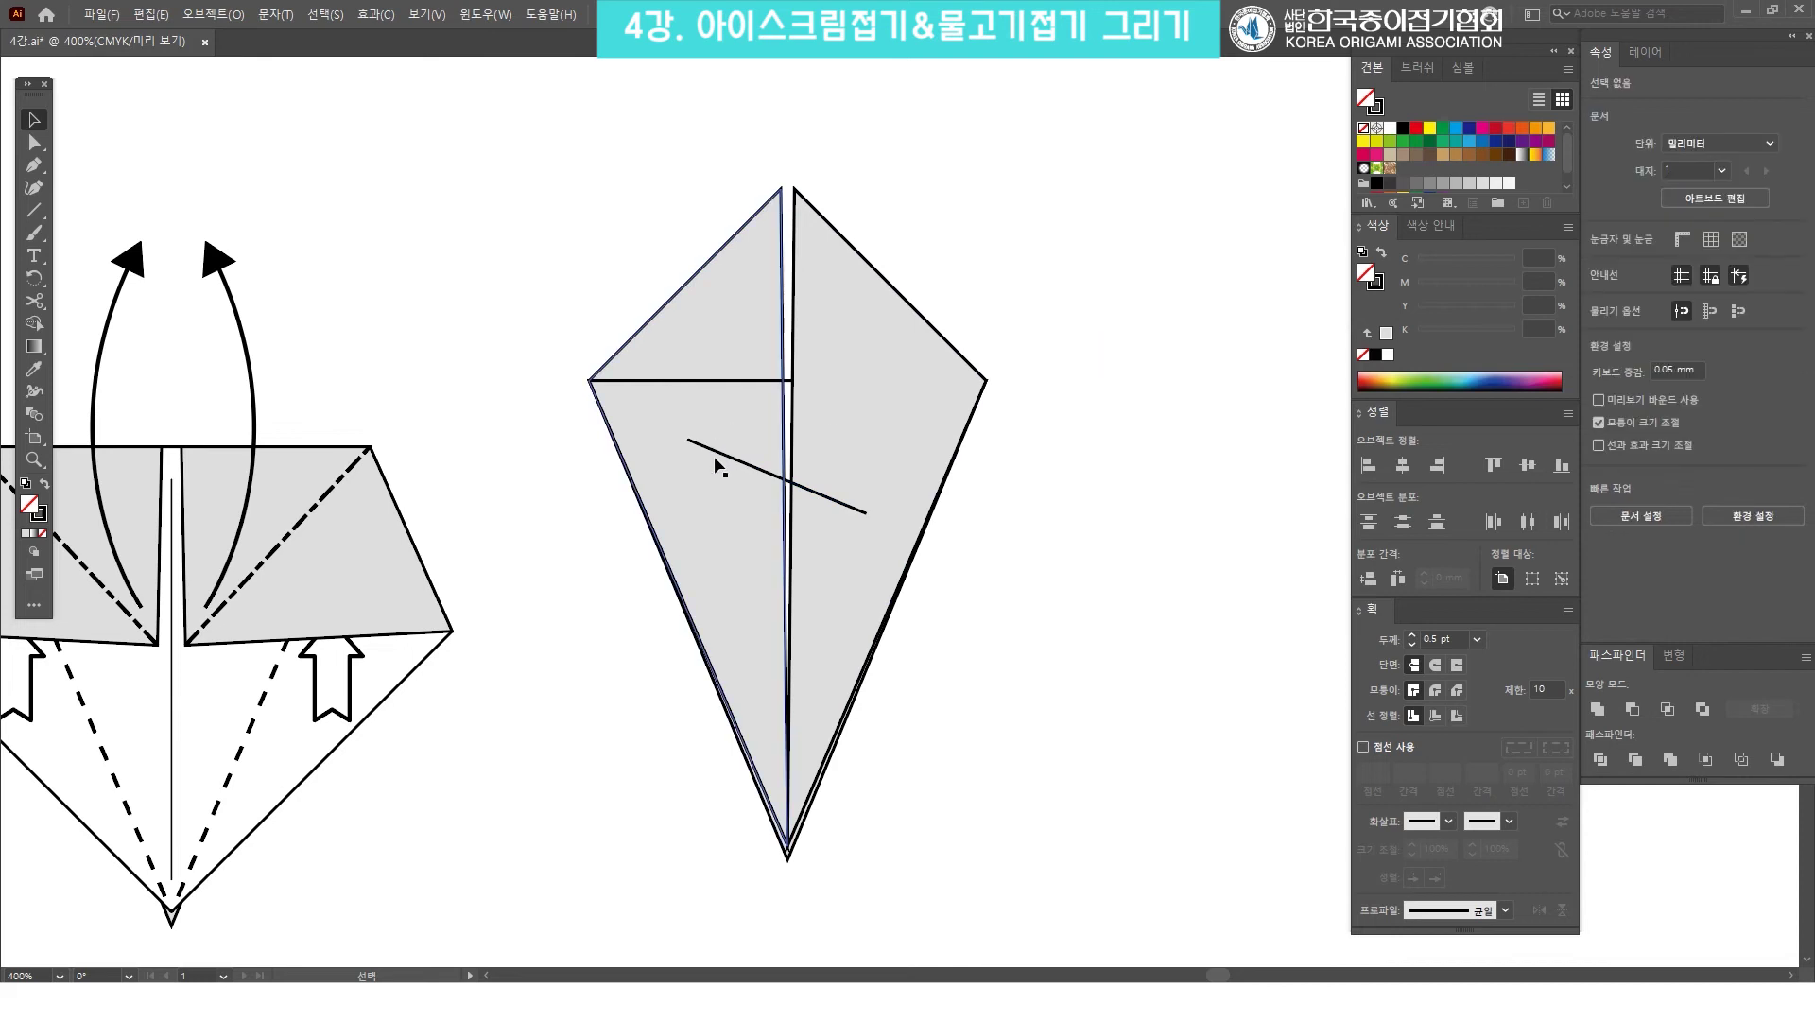
{"action": "left_click", "coordinate": [722, 458]}
{"action": "left_click", "coordinate": [689, 379], "text": "shift"}
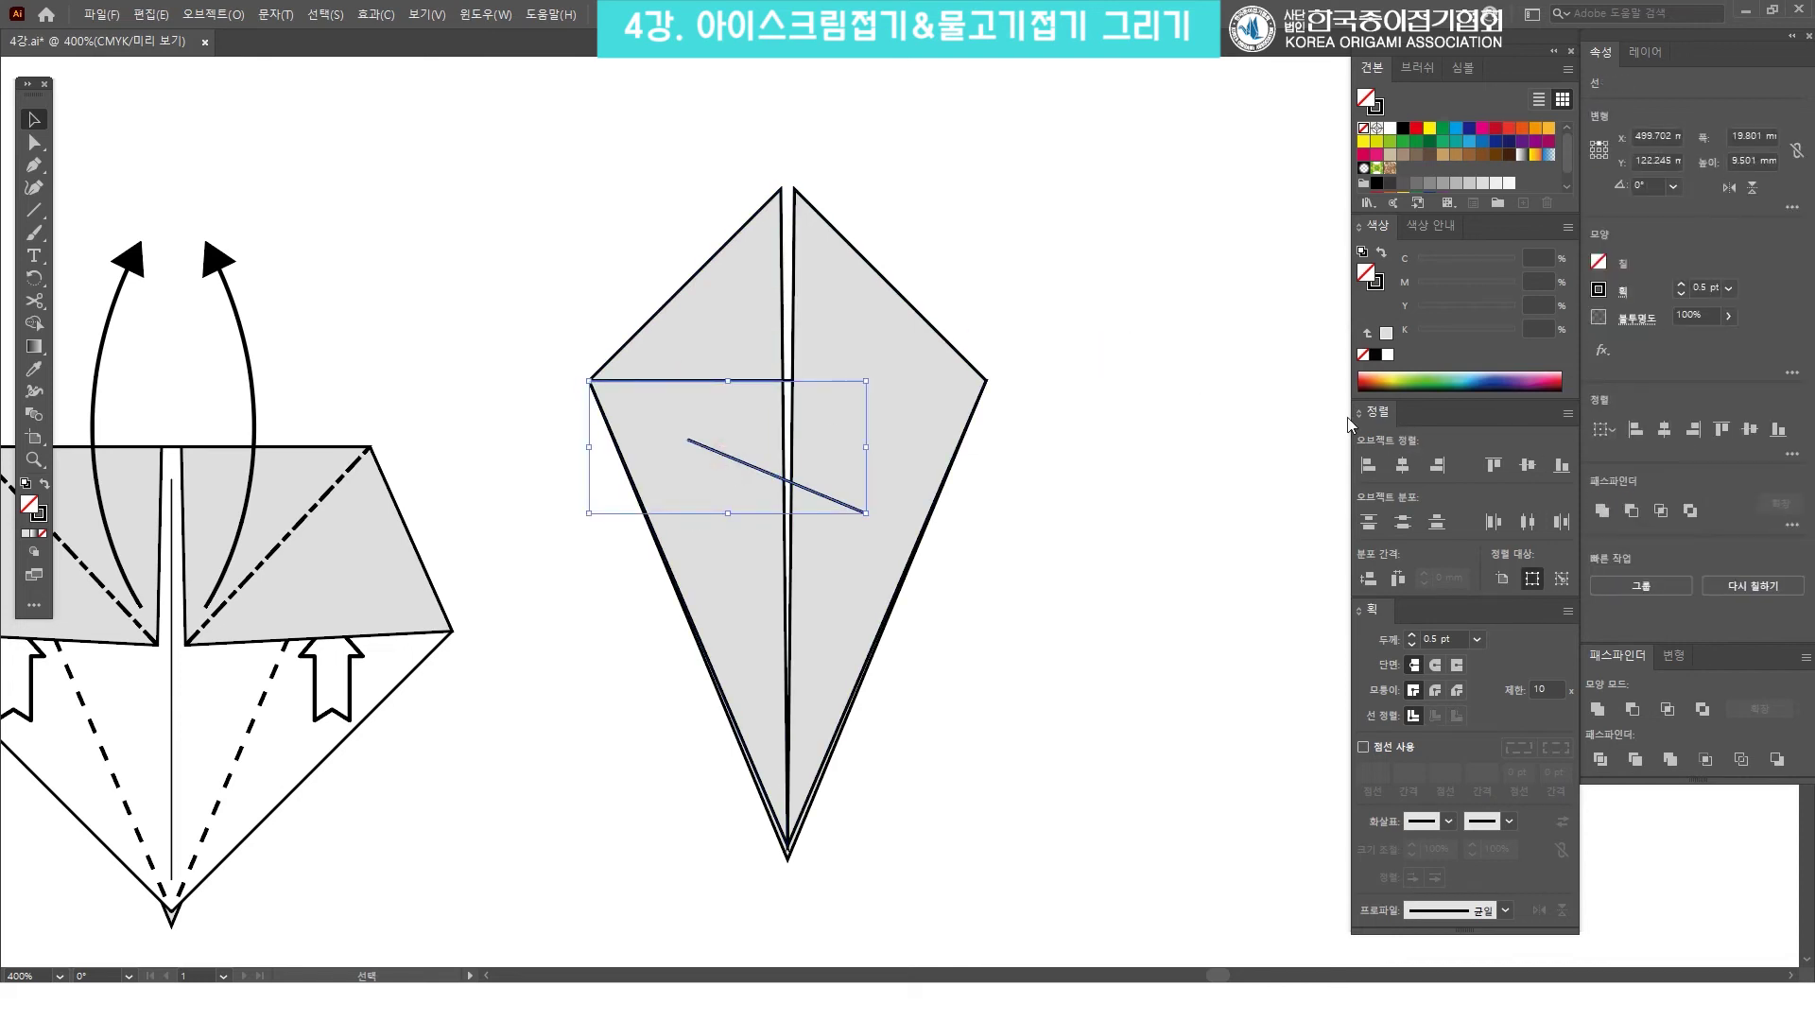
{"action": "left_click", "coordinate": [1496, 466]}
{"action": "left_click", "coordinate": [1366, 466]}
{"action": "left_click", "coordinate": [1109, 416]}
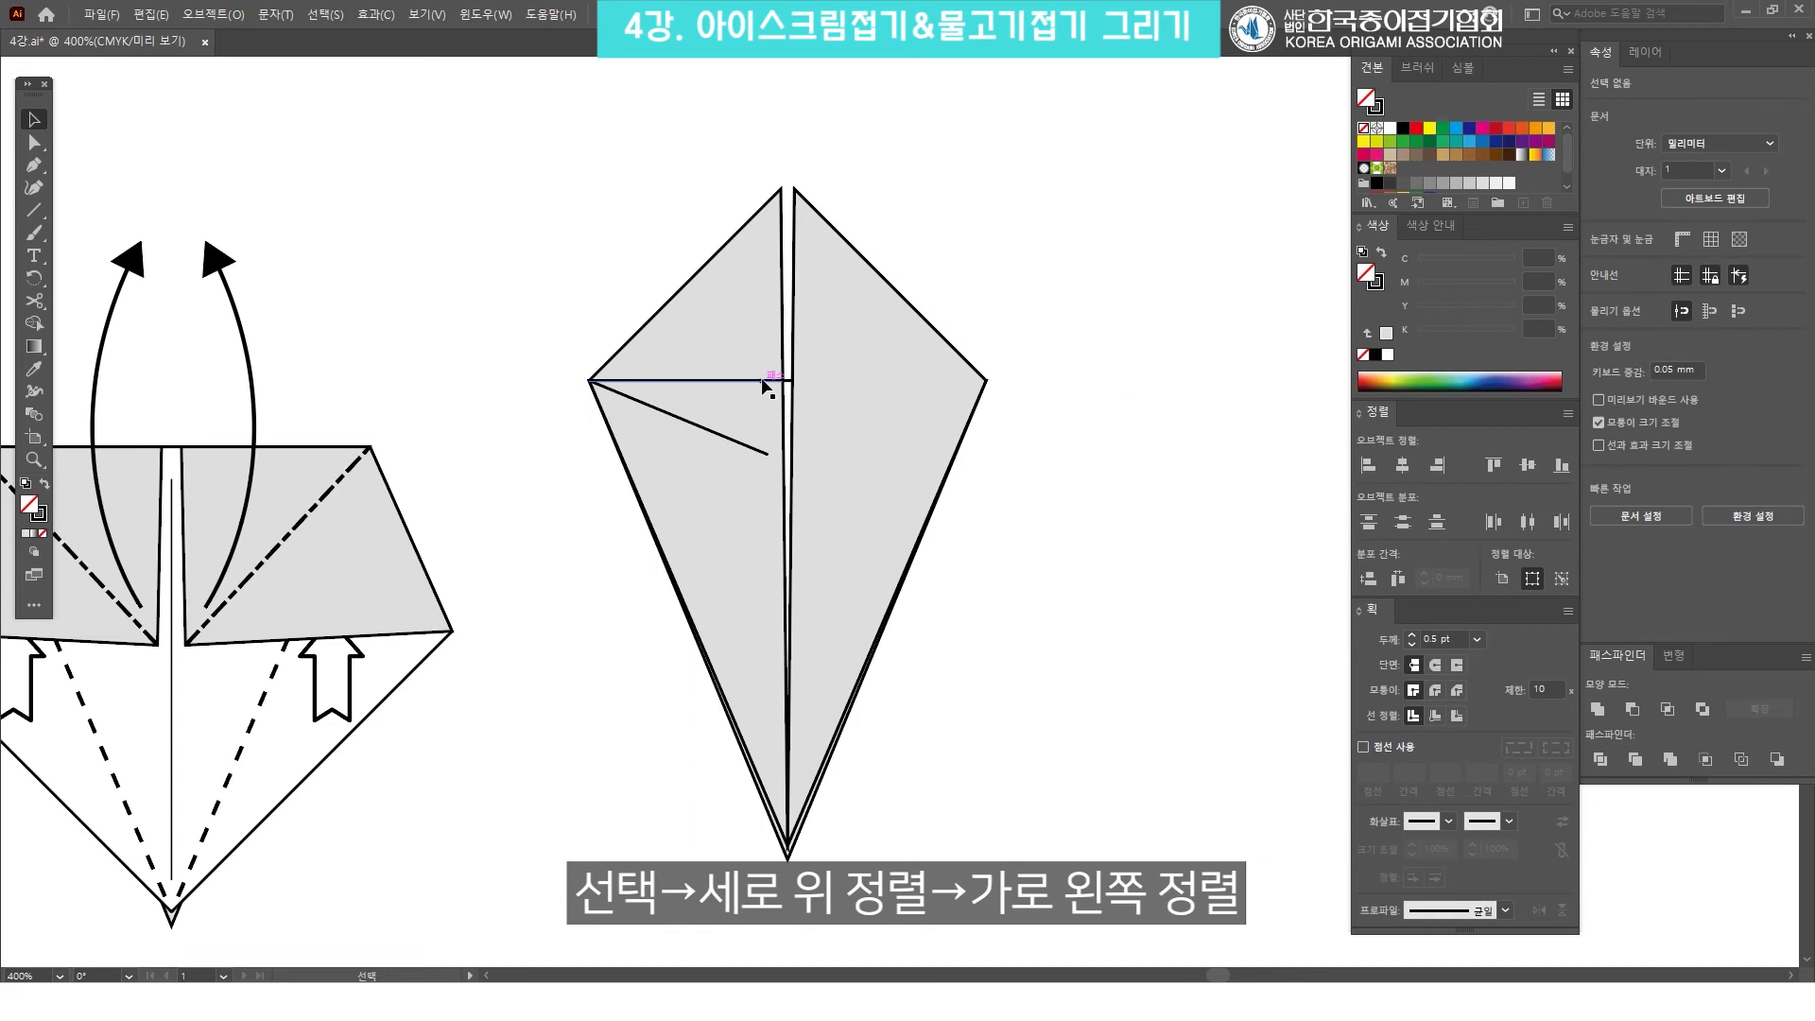
{"action": "left_click", "coordinate": [749, 380]}
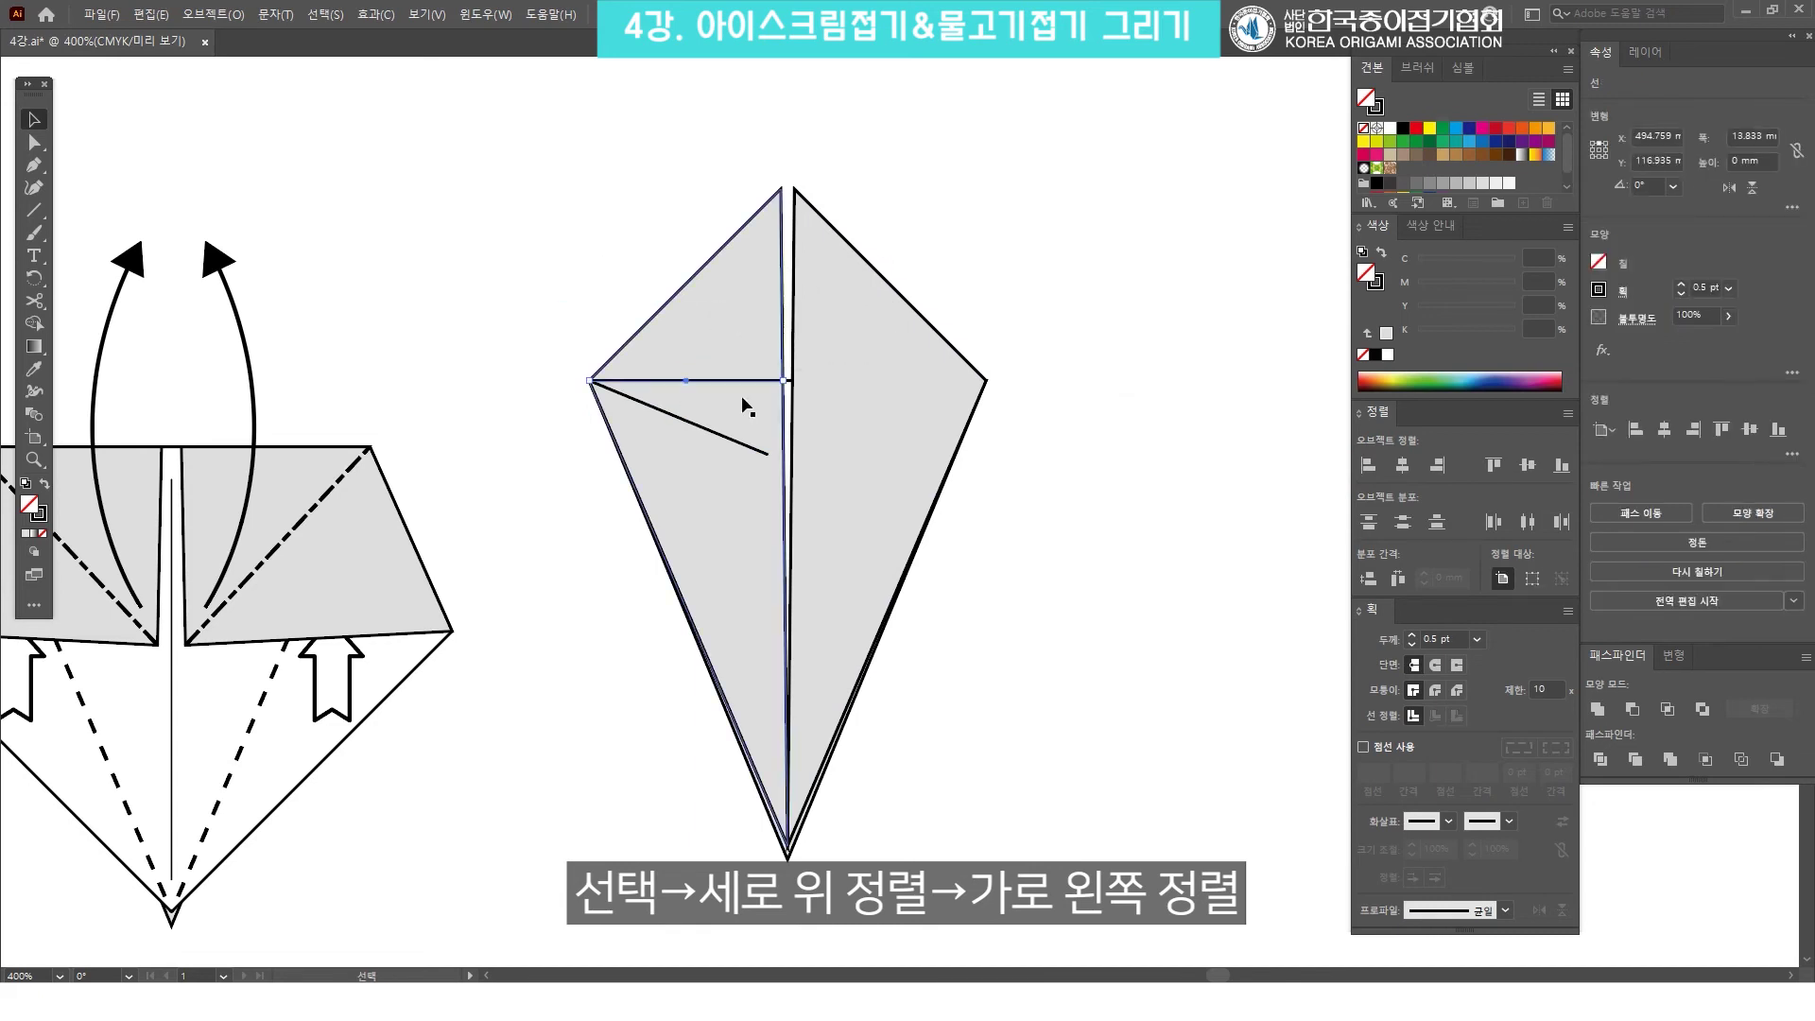
{"action": "left_click", "coordinate": [921, 280]}
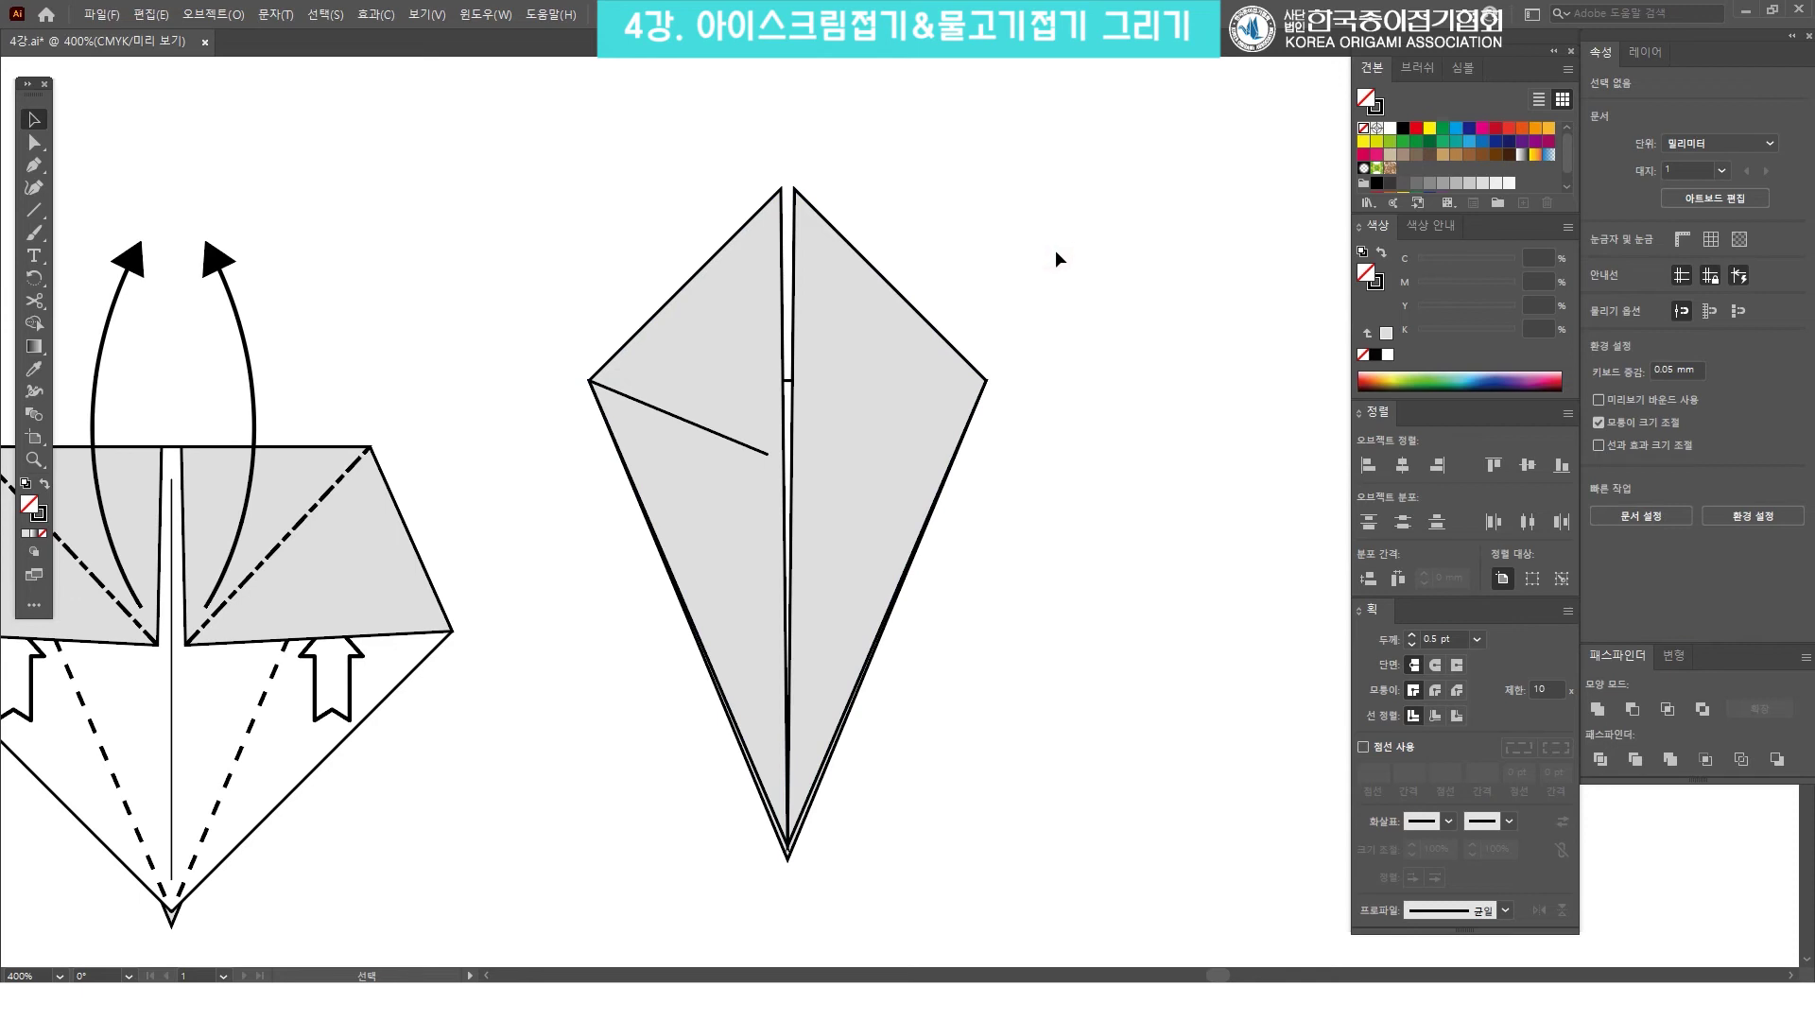
Shorten the slanted crease so it starts just inside the left flap's outer corner, and set its stroke weight to 0.25 pt.
{"action": "left_click_drag", "start_coordinate": [794, 389], "coordinate": [826, 415]}
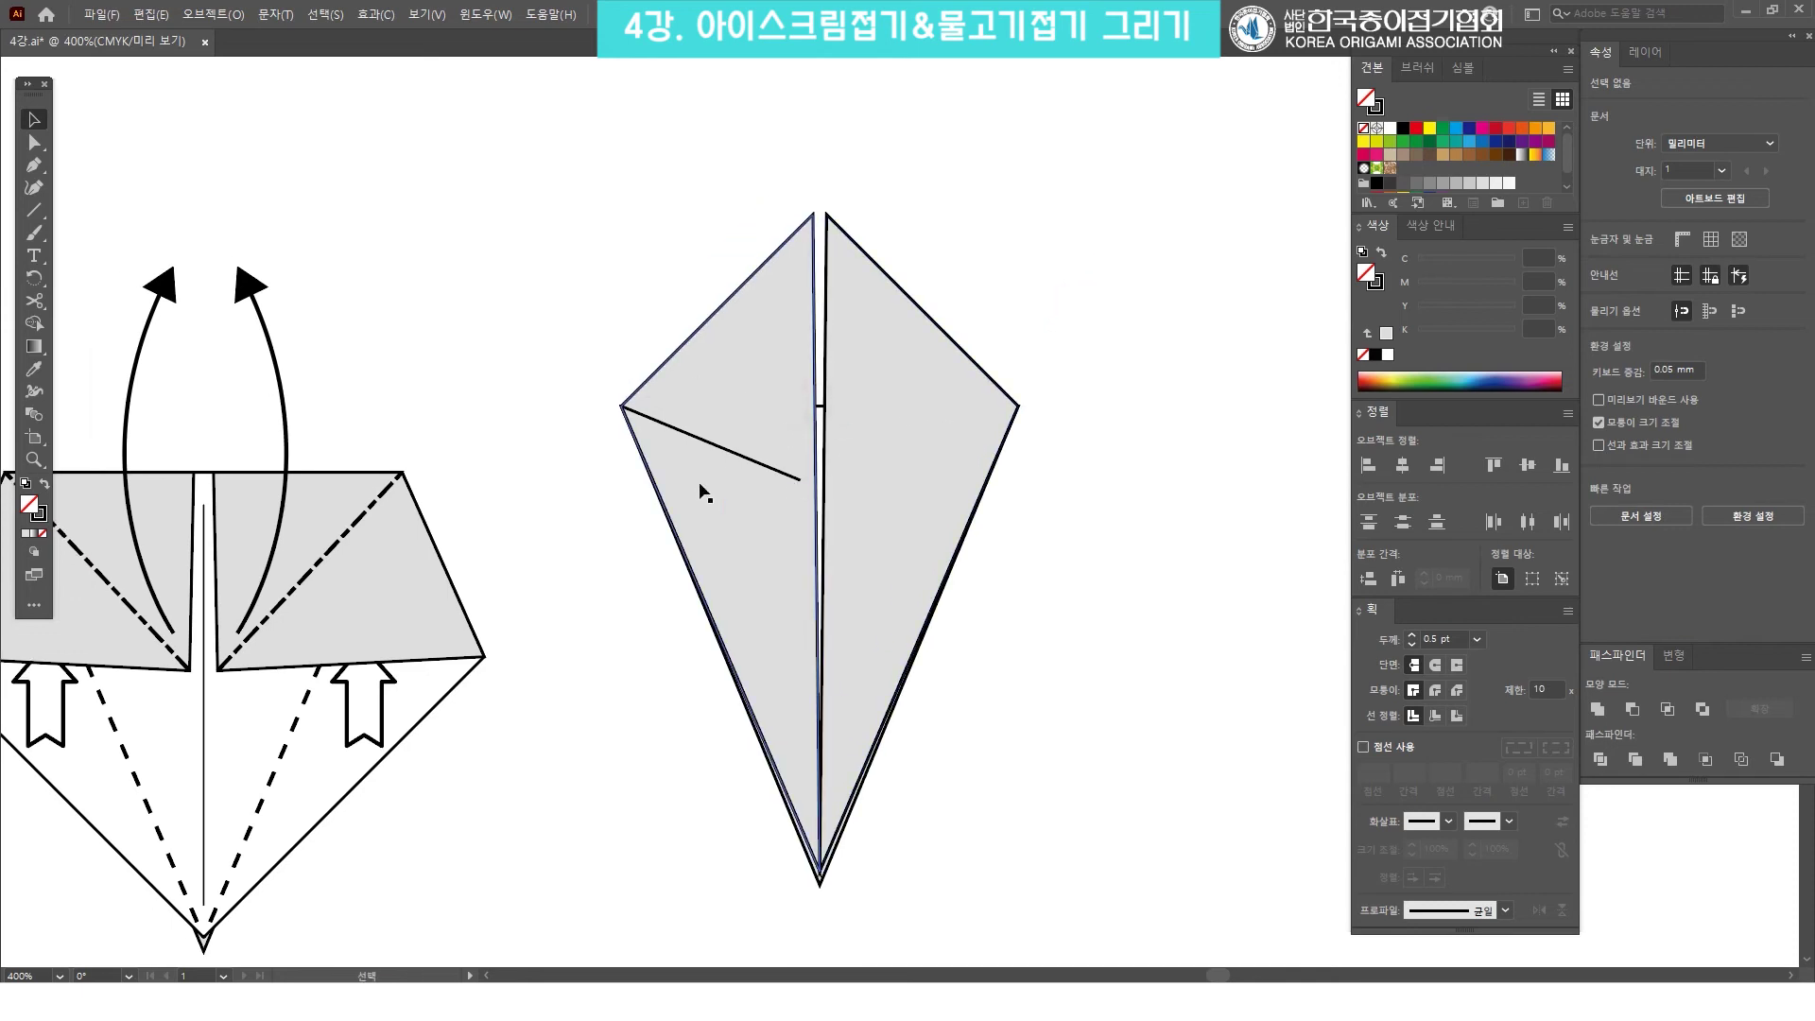
{"action": "left_click", "coordinate": [648, 416]}
{"action": "left_click", "coordinate": [662, 423]}
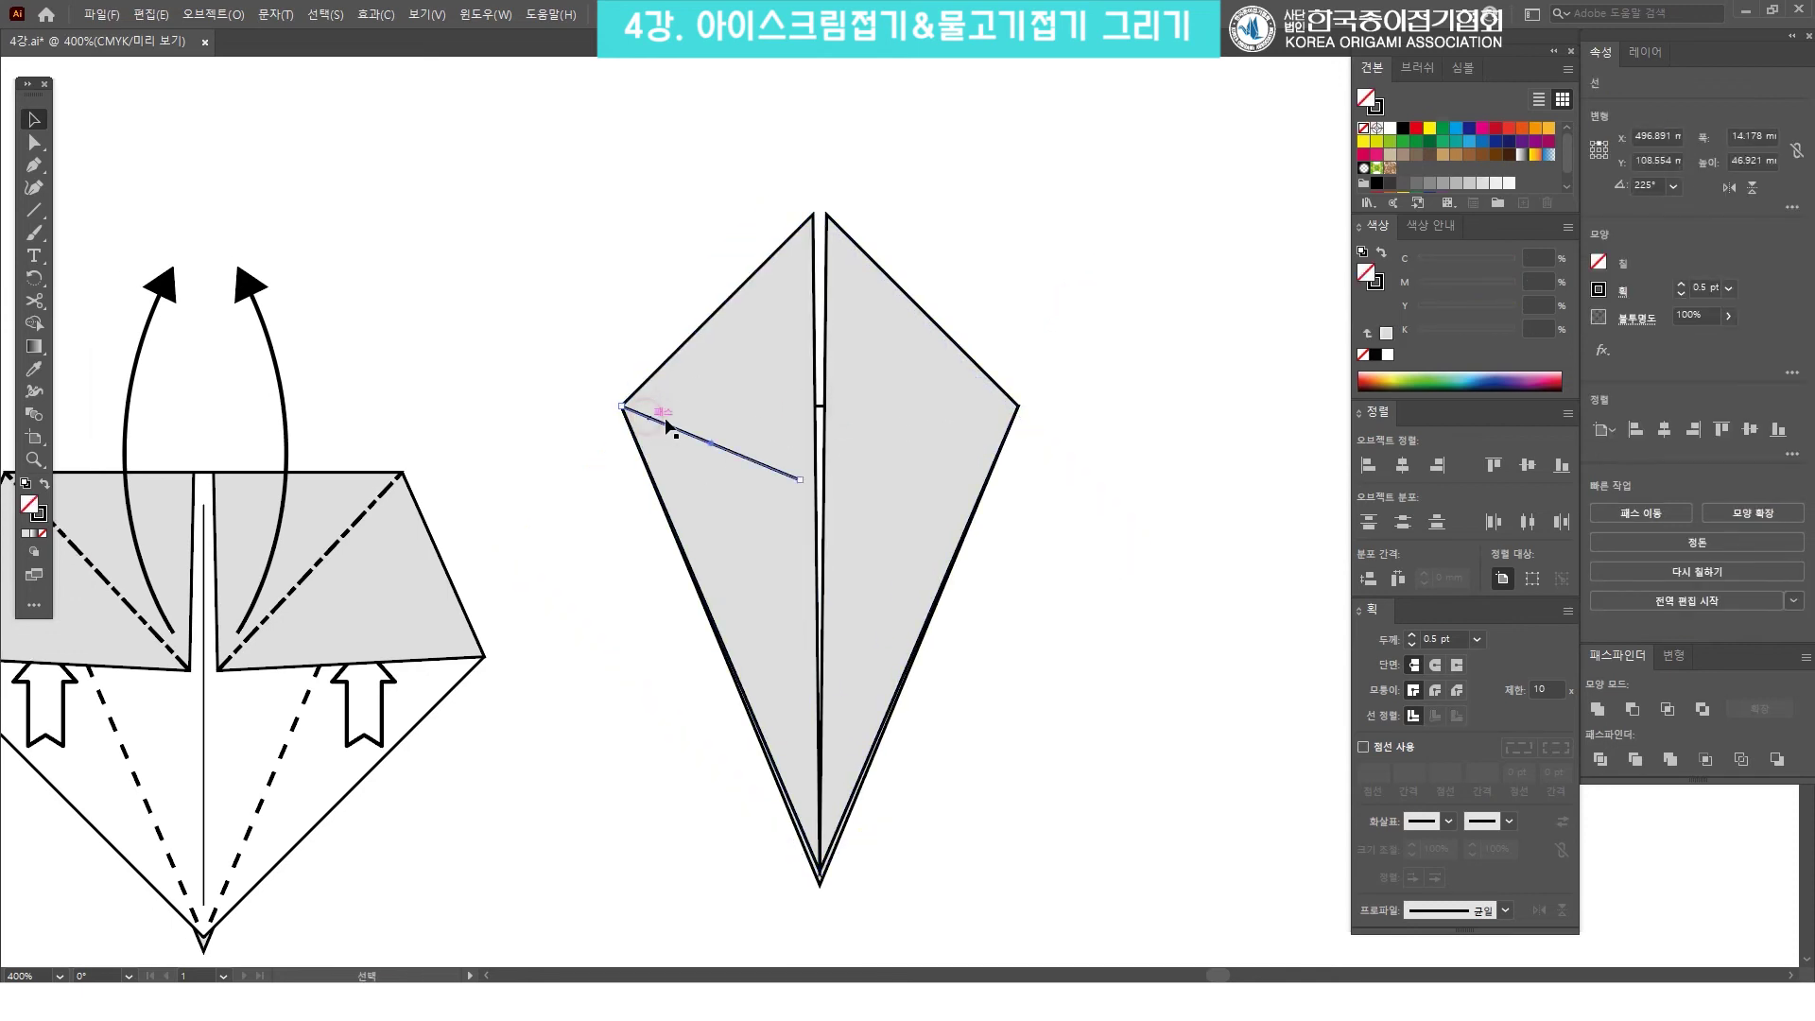
{"action": "left_click_drag", "start_coordinate": [622, 407], "coordinate": [645, 415]}
{"action": "left_click", "coordinate": [1477, 640]}
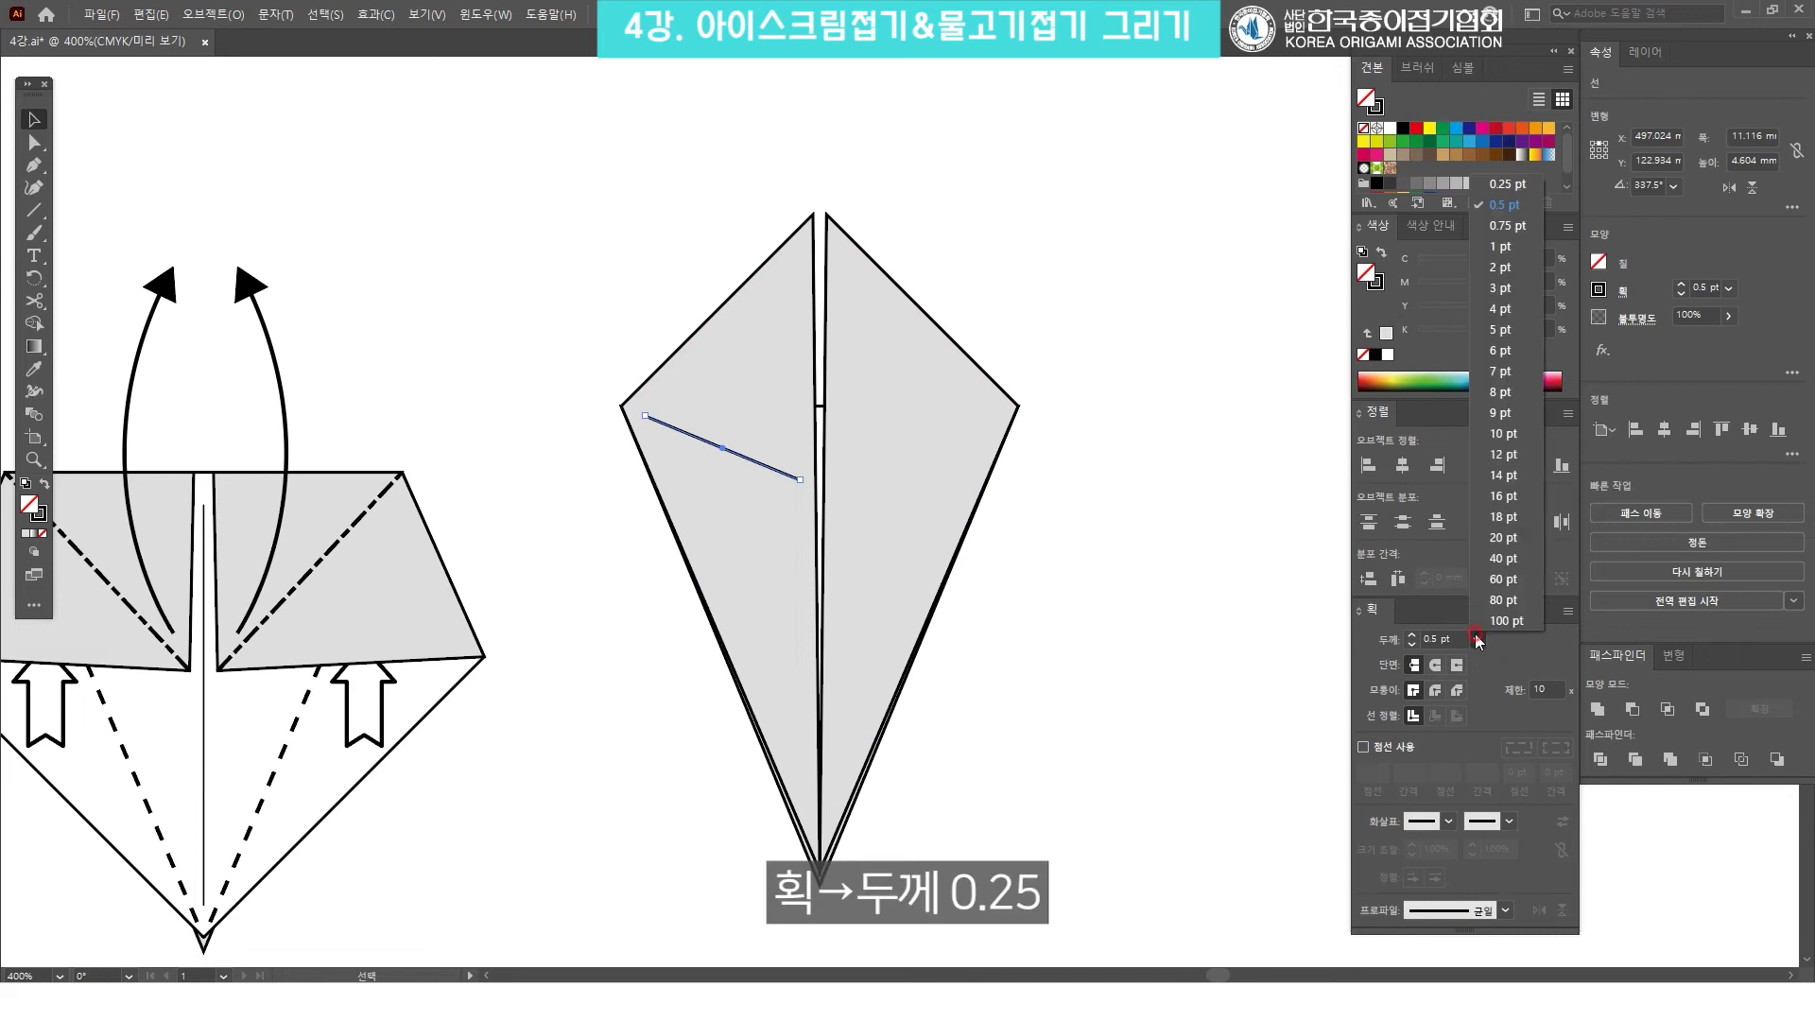
{"action": "left_click", "coordinate": [1503, 185]}
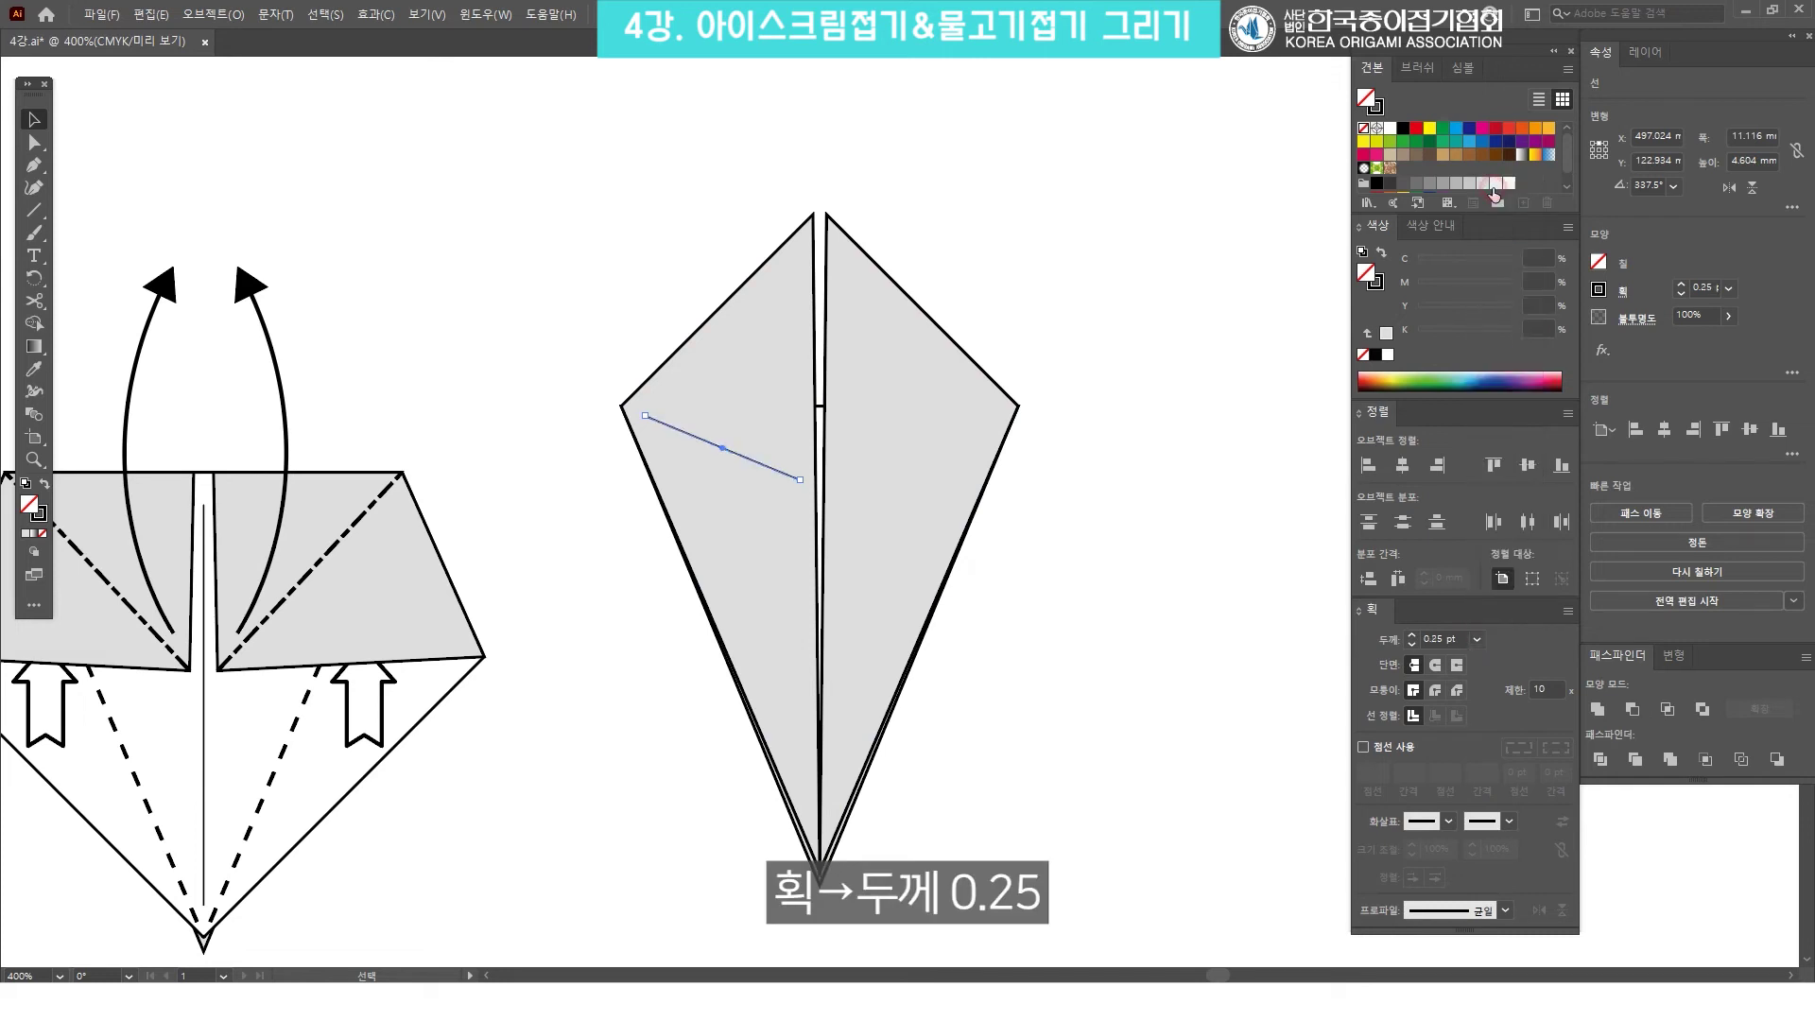
{"action": "left_click", "coordinate": [1040, 260]}
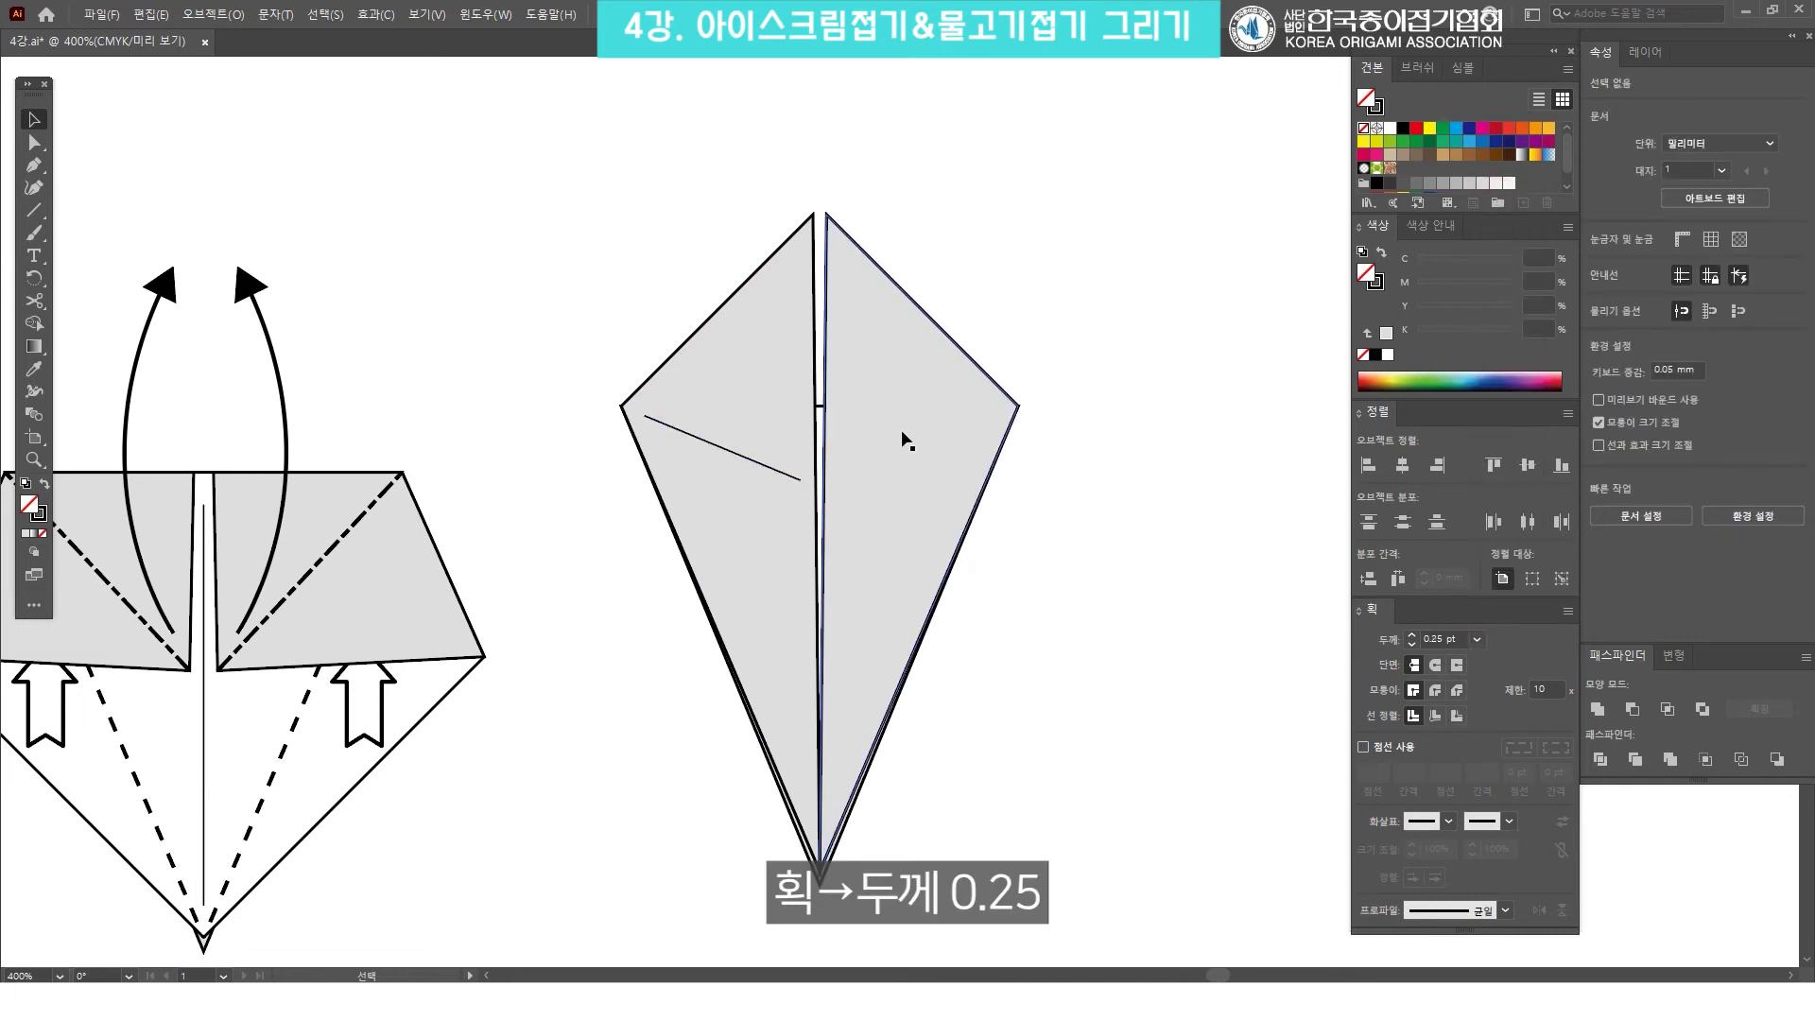
Make a mirrored copy of the slanted crease across the vertical axis and move it onto the right flap.
{"action": "left_click", "coordinate": [783, 479]}
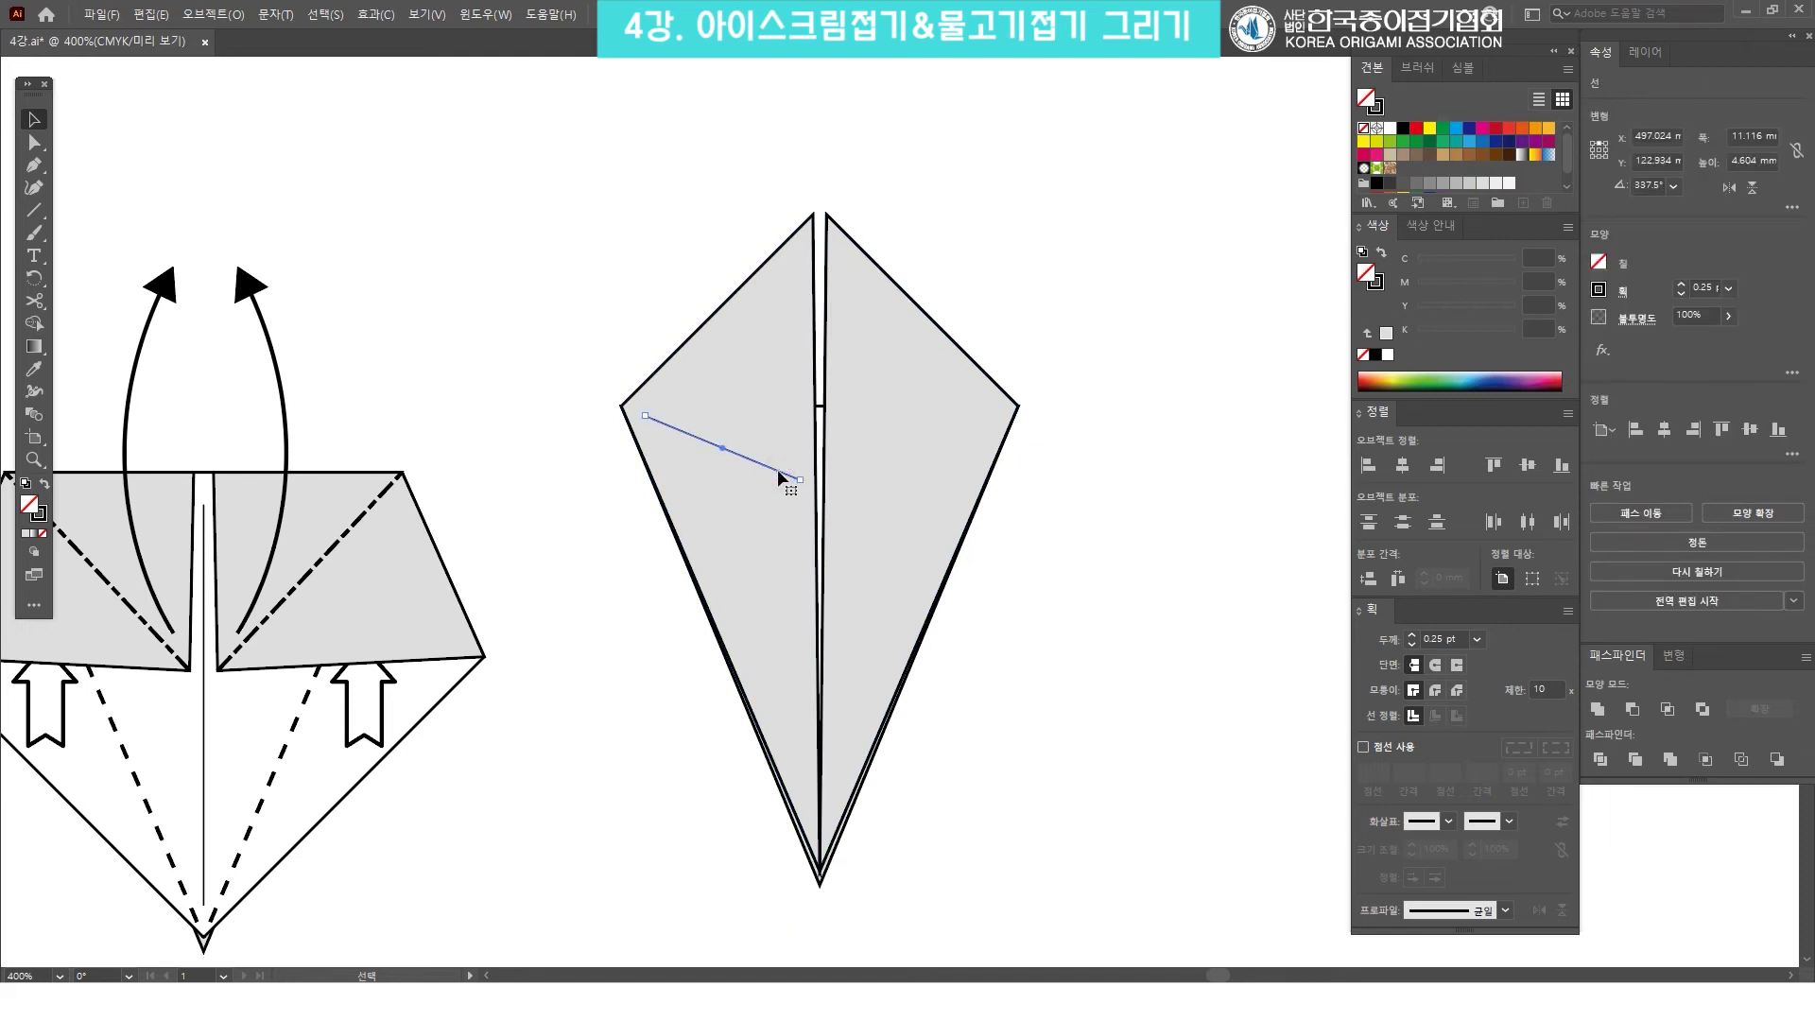
{"action": "right_click", "coordinate": [785, 452]}
{"action": "mouse_move", "coordinate": [873, 773]}
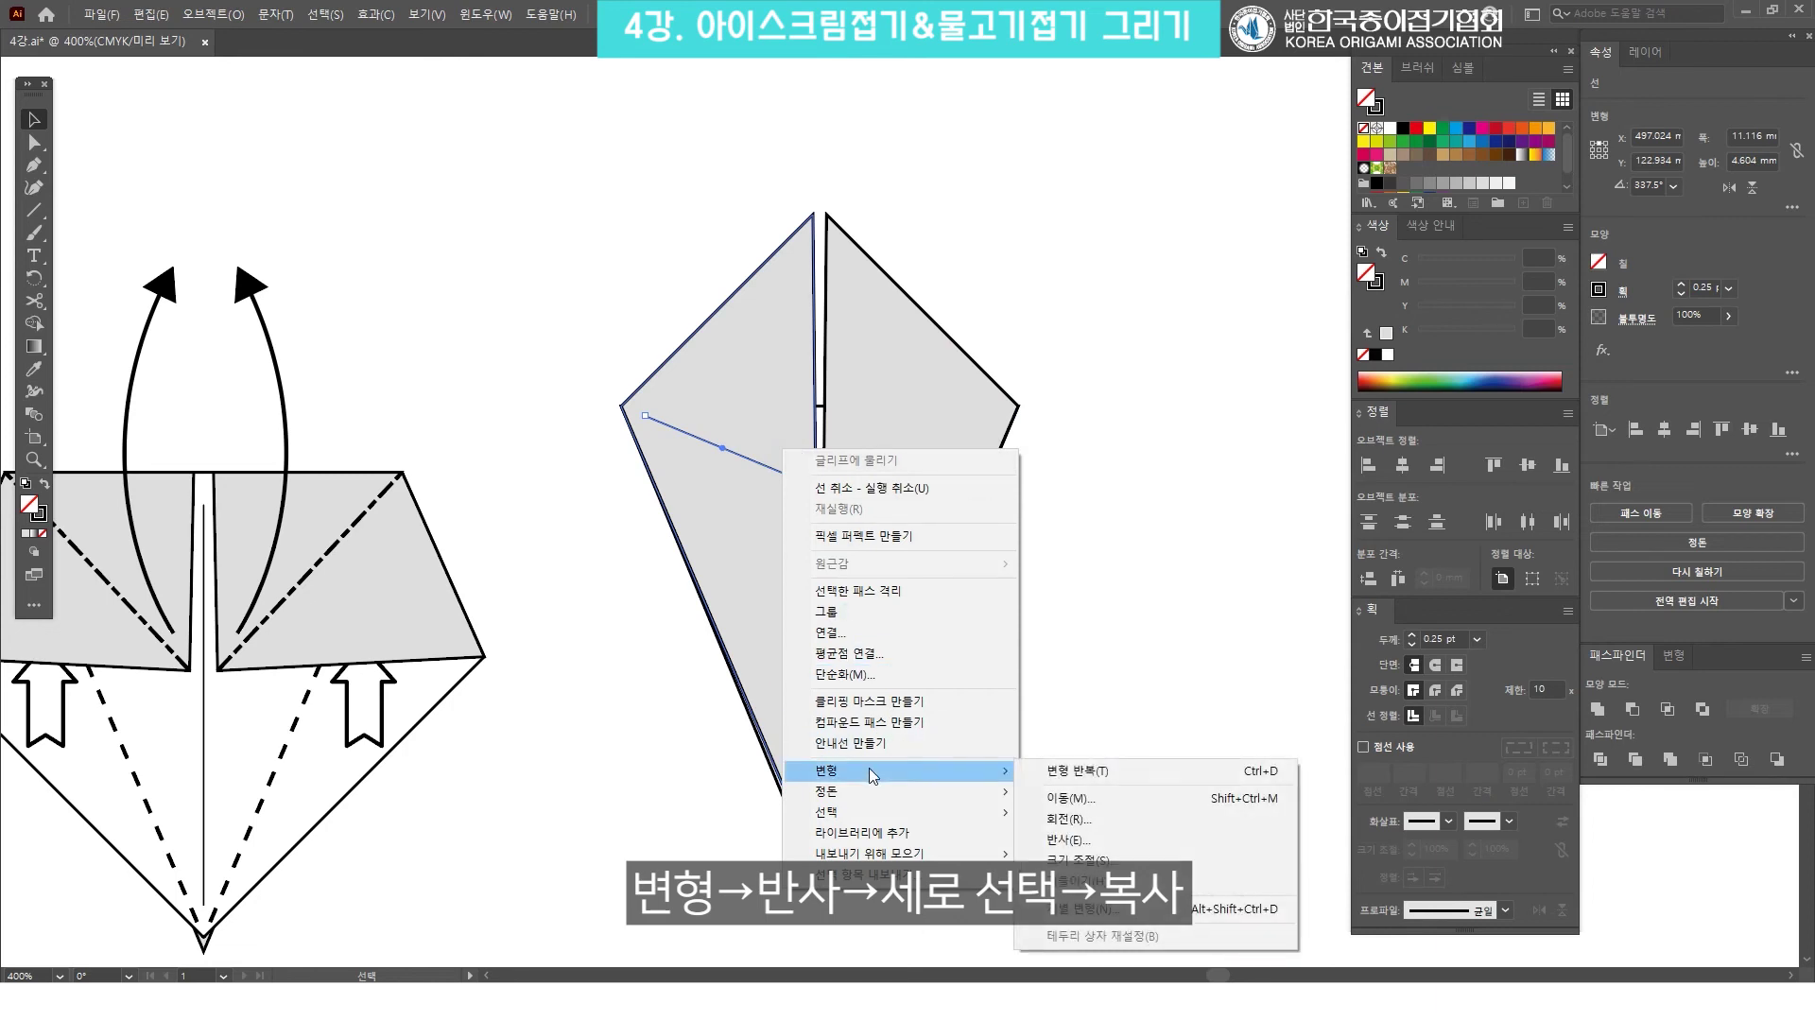
{"action": "left_click", "coordinate": [1084, 841]}
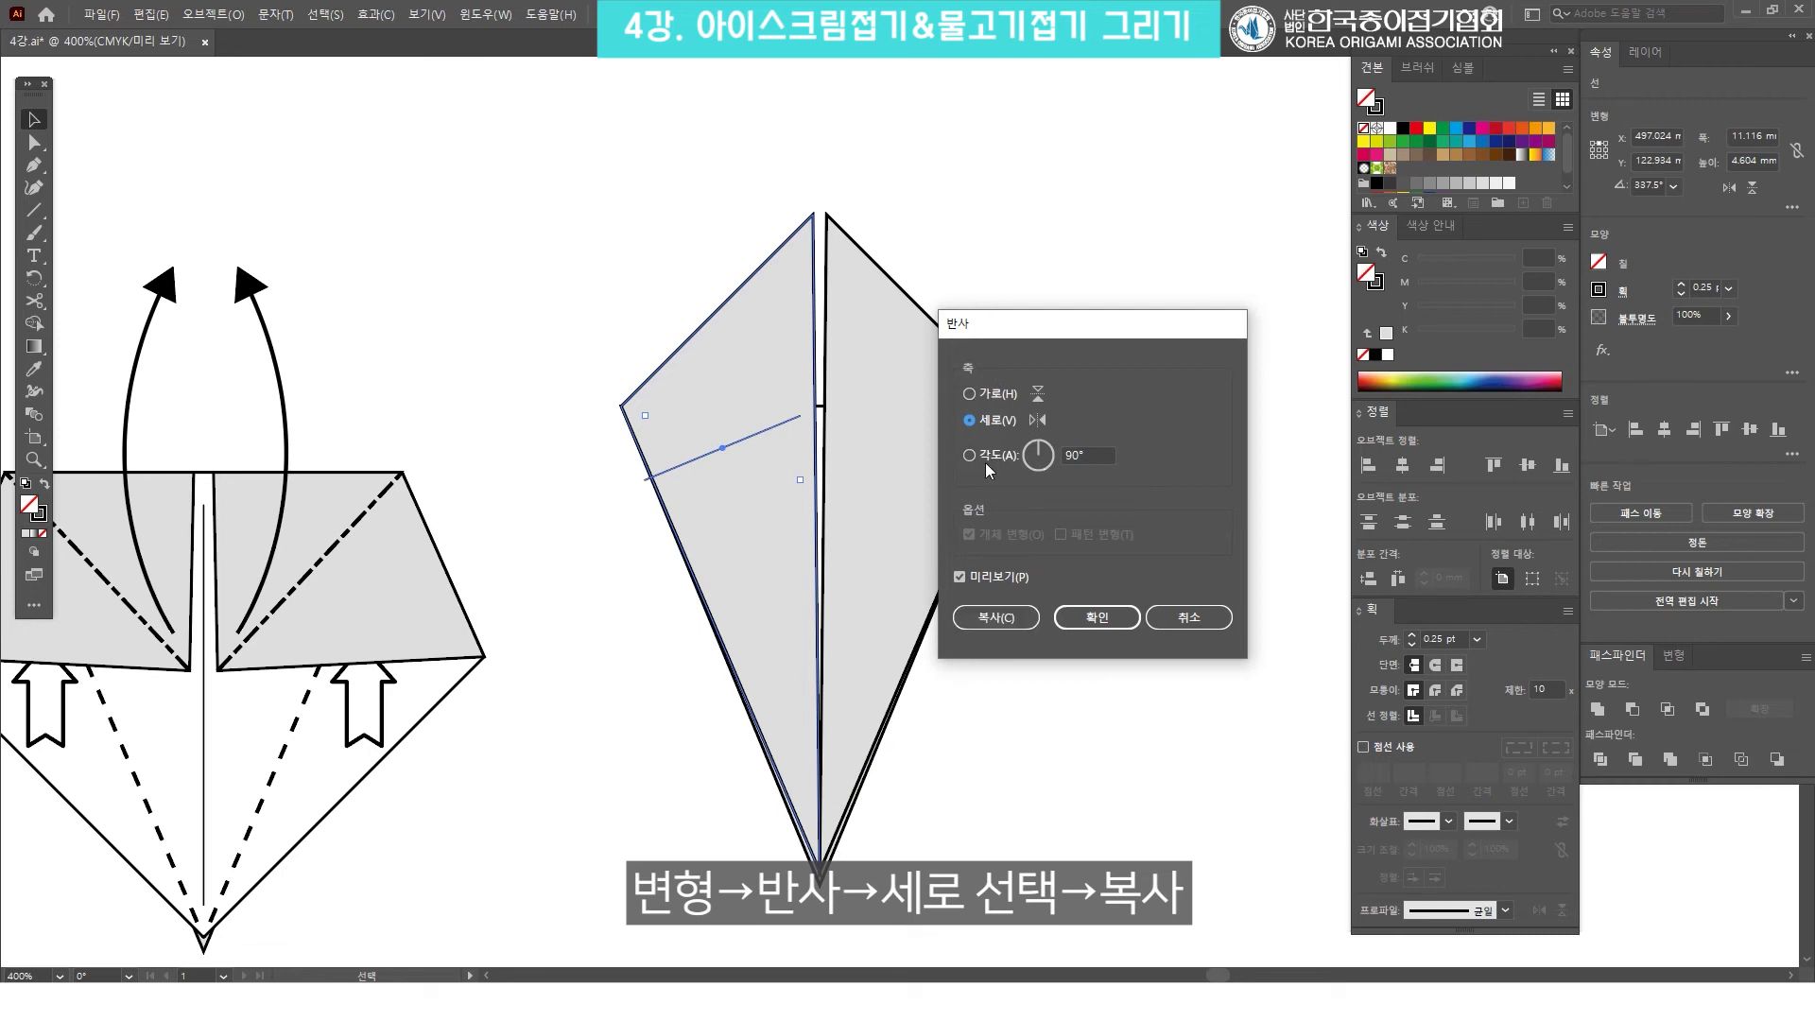
{"action": "left_click", "coordinate": [996, 617]}
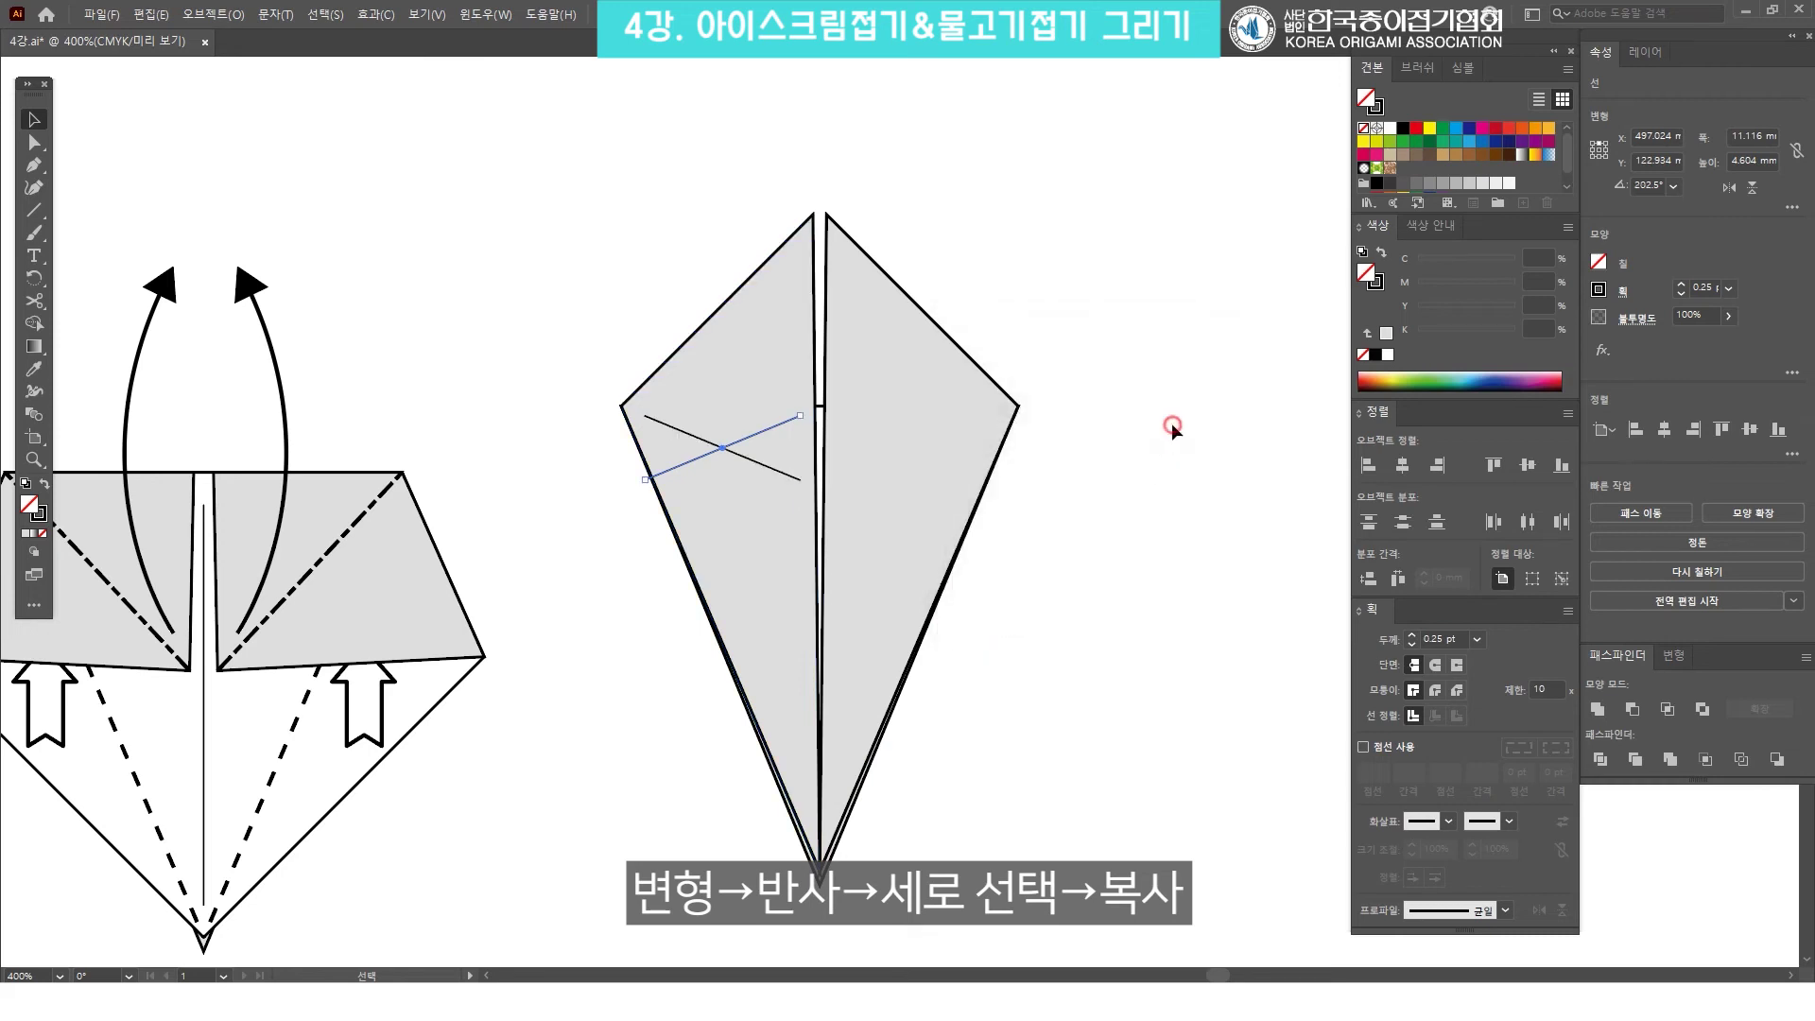
{"action": "left_click_drag", "start_coordinate": [689, 459], "coordinate": [875, 458]}
{"action": "left_click", "coordinate": [1078, 357]}
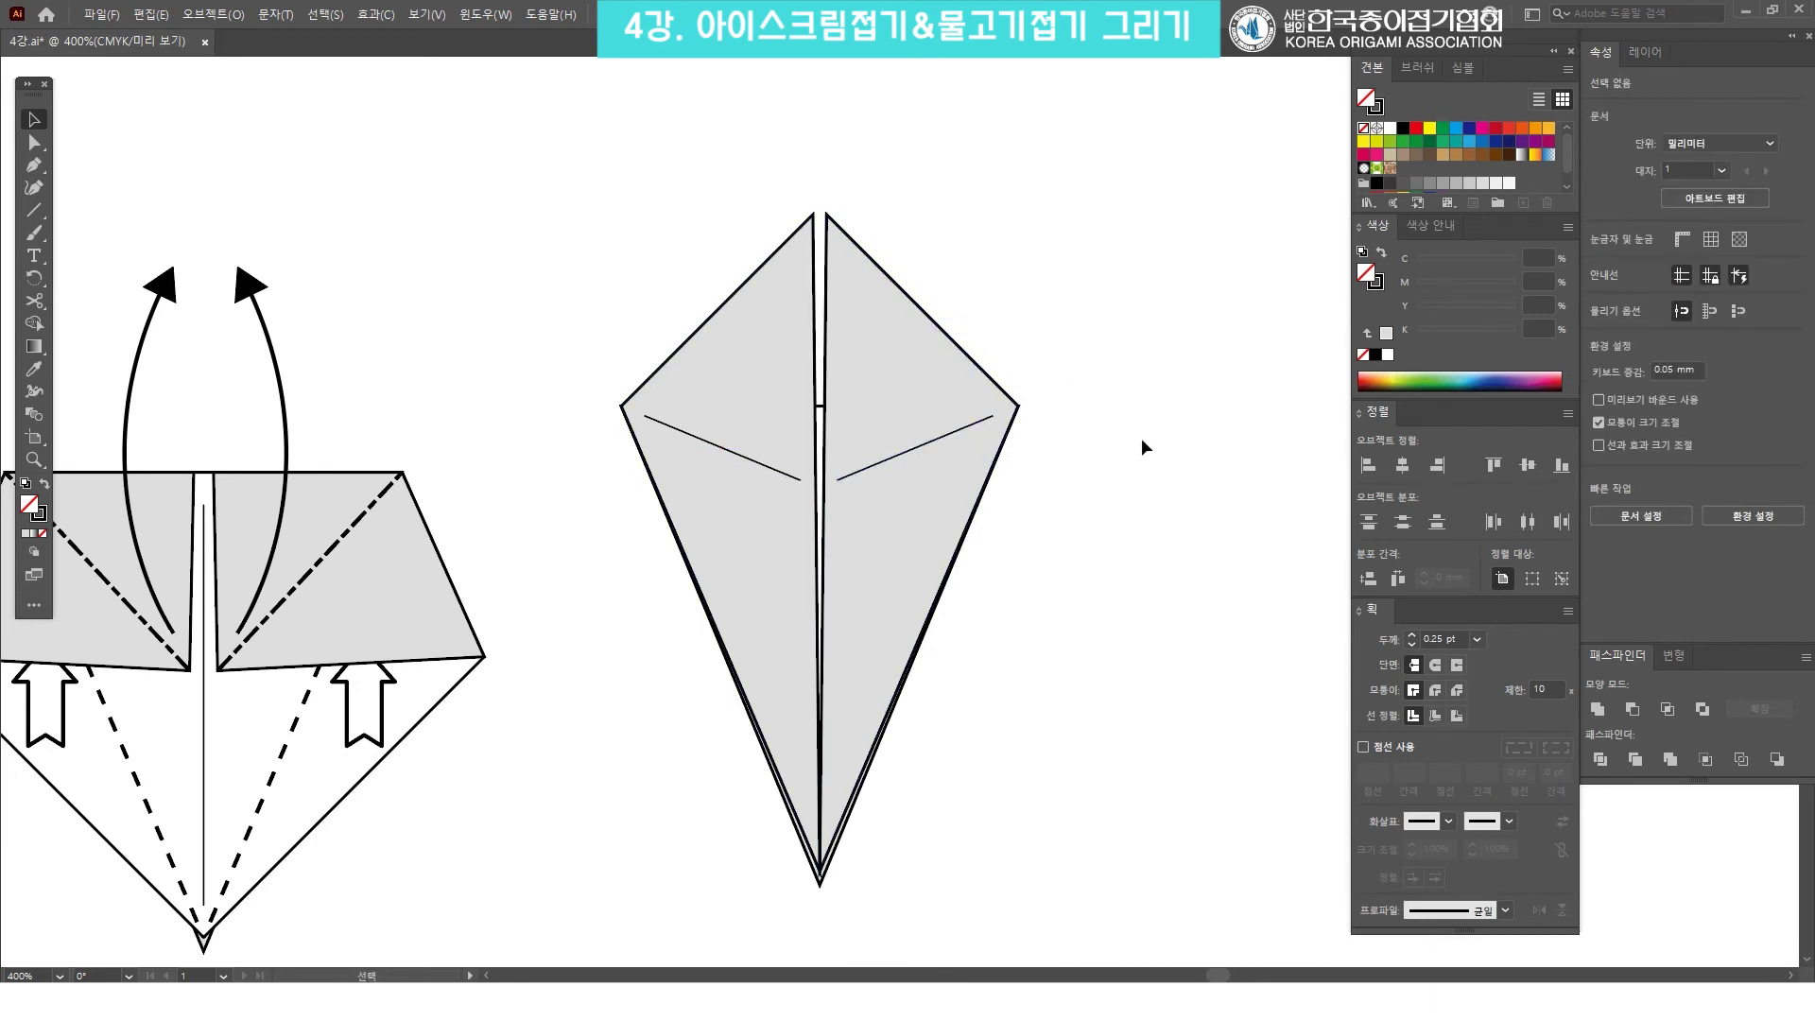
Draw a curved path about 70 mm tall with the Pen tool, from the fifth figure's bottom tip to above its peak.
{"action": "key", "text": "z"}
{"action": "left_click_drag", "start_coordinate": [1073, 433], "coordinate": [929, 428]}
{"action": "left_click", "coordinate": [929, 427]}
{"action": "left_click", "coordinate": [881, 455]}
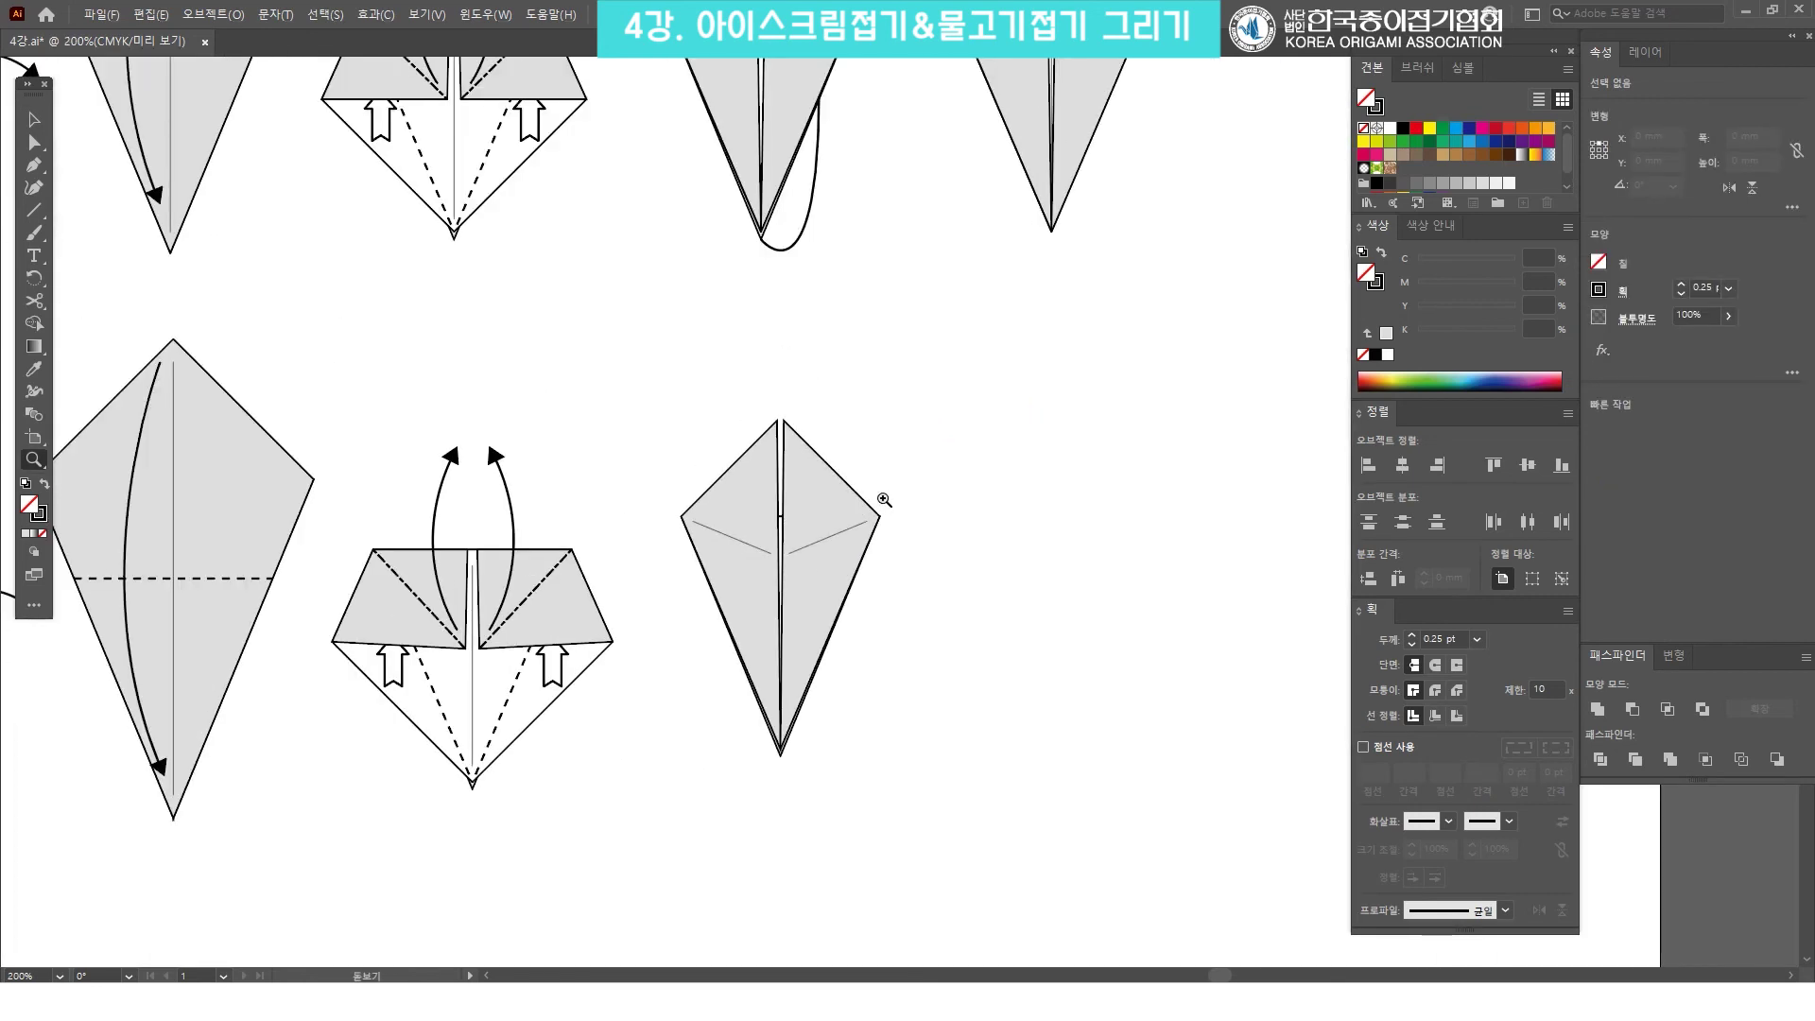
{"action": "key", "text": "v"}
{"action": "left_click", "coordinate": [983, 498]}
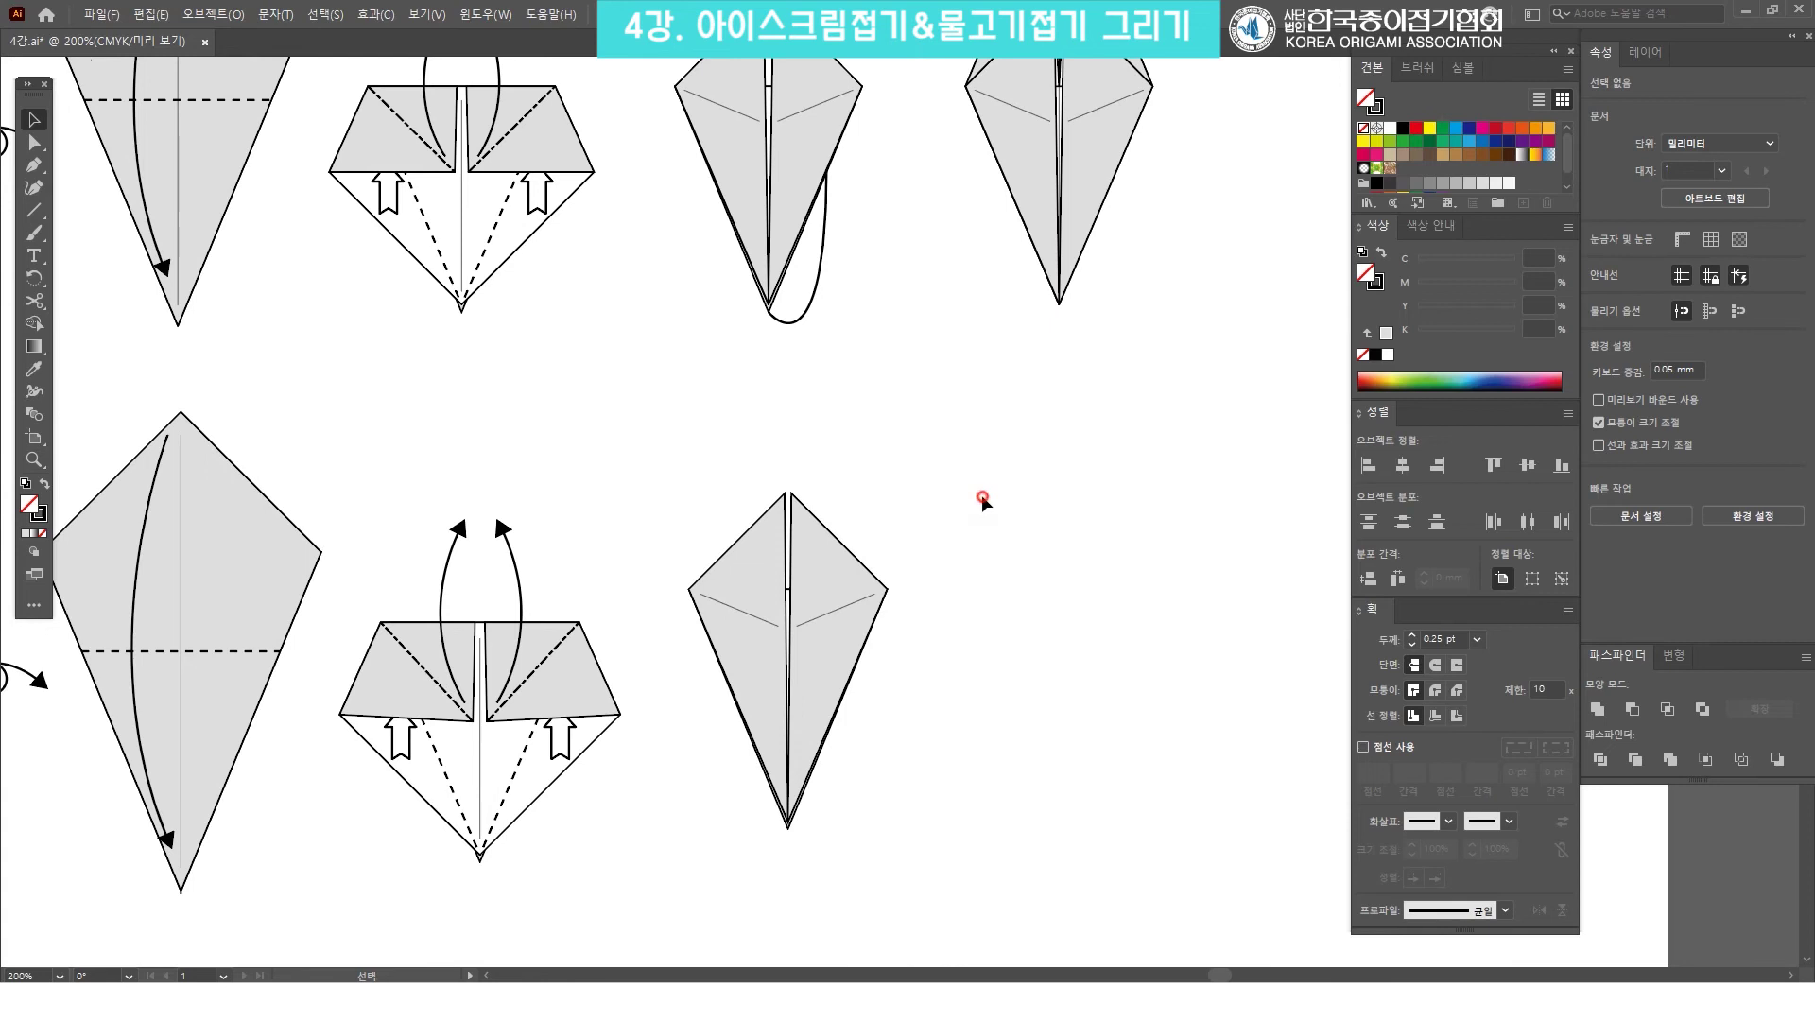
{"action": "scroll", "coordinate": [926, 461], "scroll_direction": "up", "scroll_amount": 3}
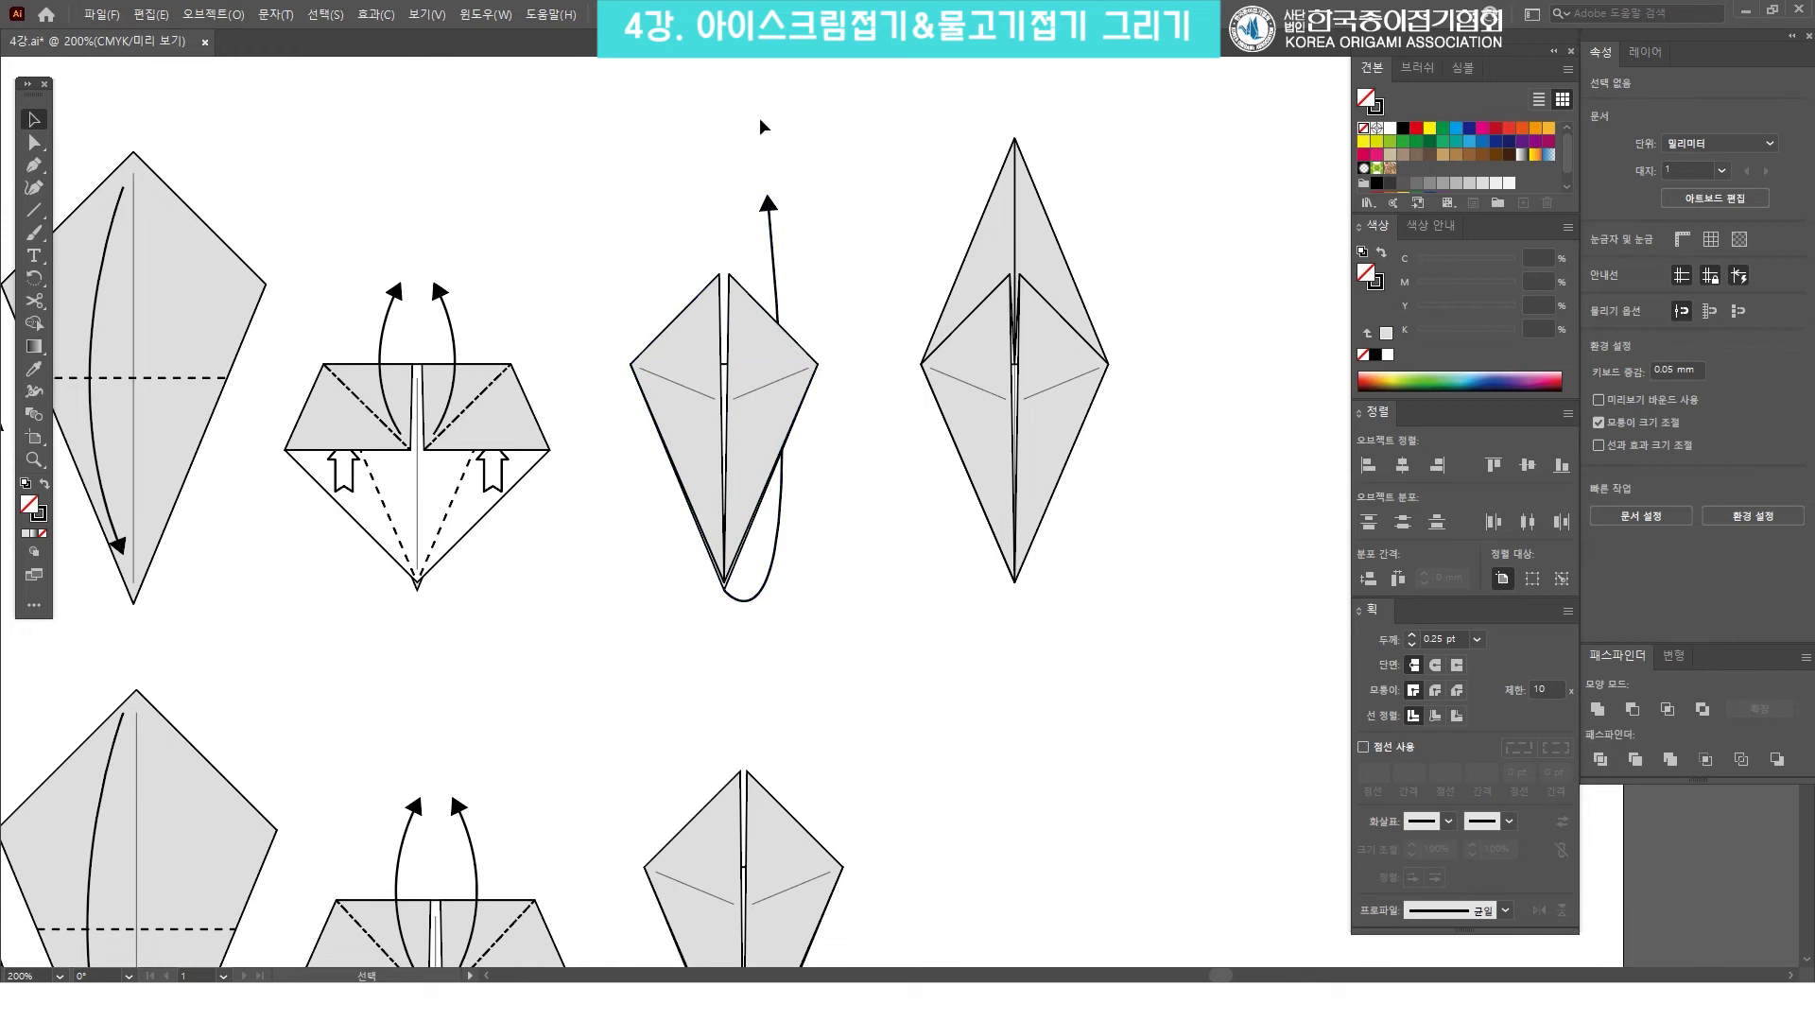
{"action": "scroll", "coordinate": [758, 118], "scroll_direction": "down", "scroll_amount": 3}
{"action": "left_click", "coordinate": [41, 172]}
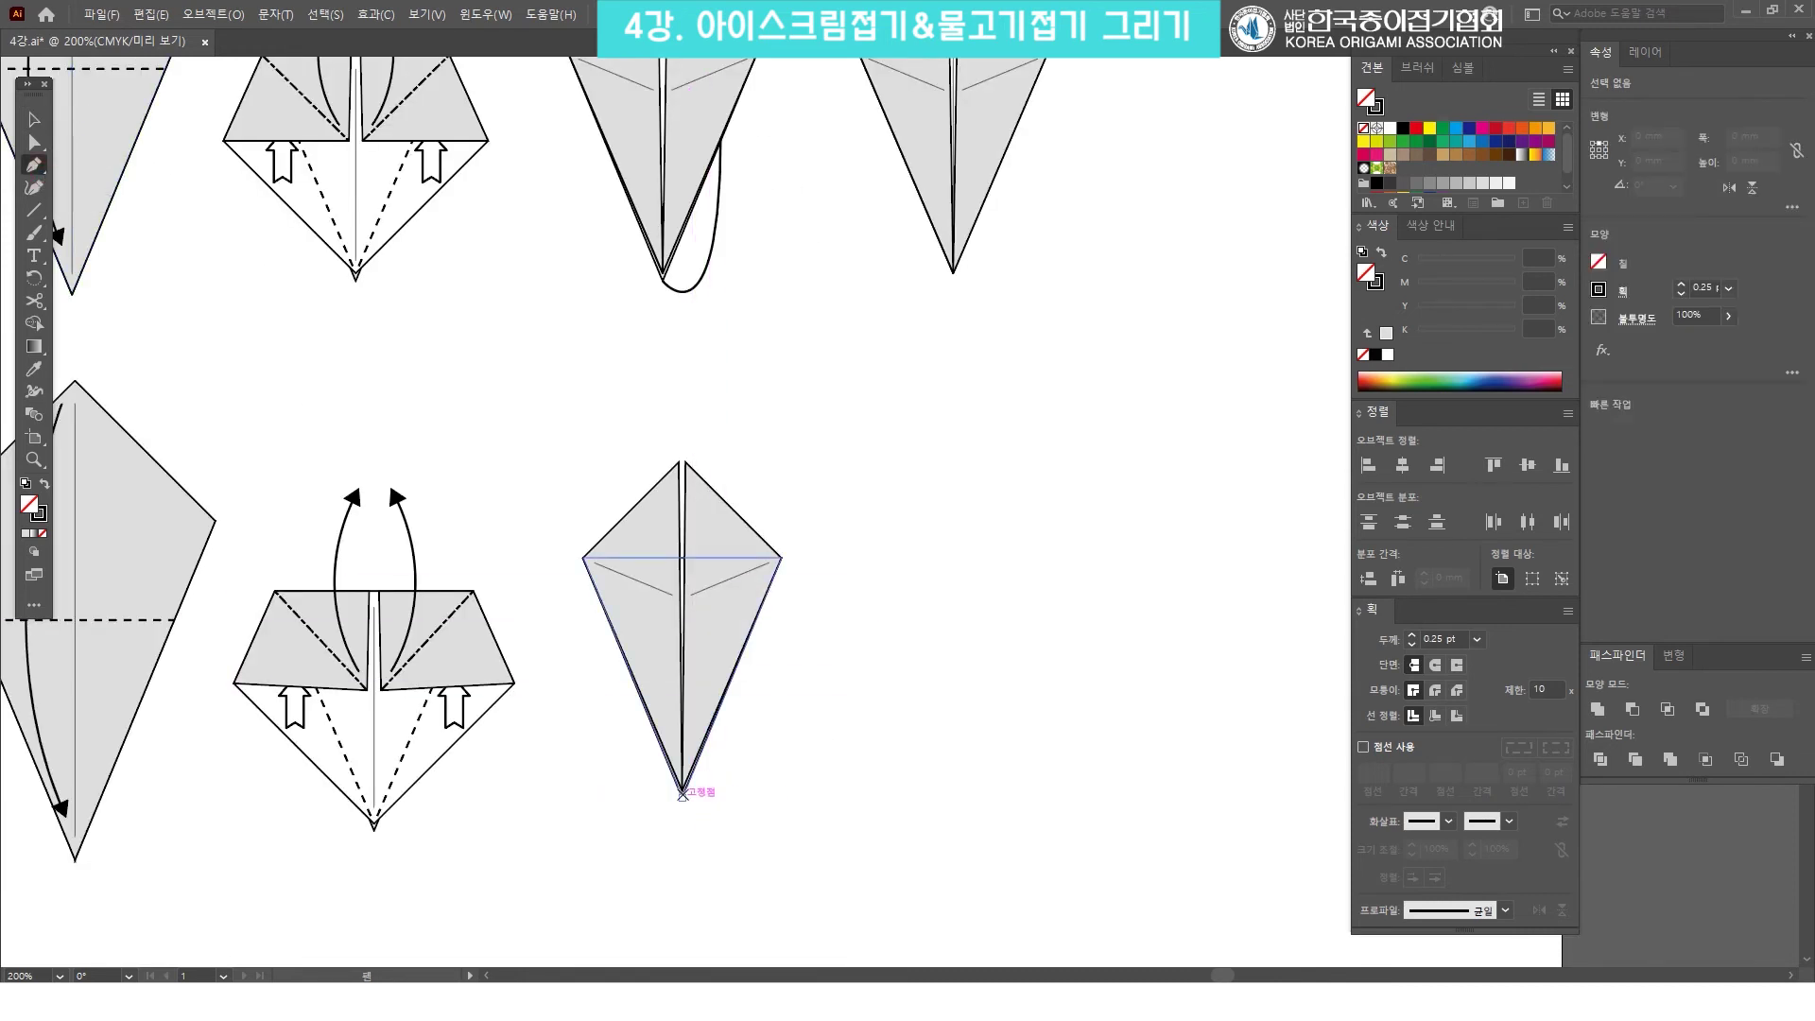
{"action": "left_click", "coordinate": [683, 794]}
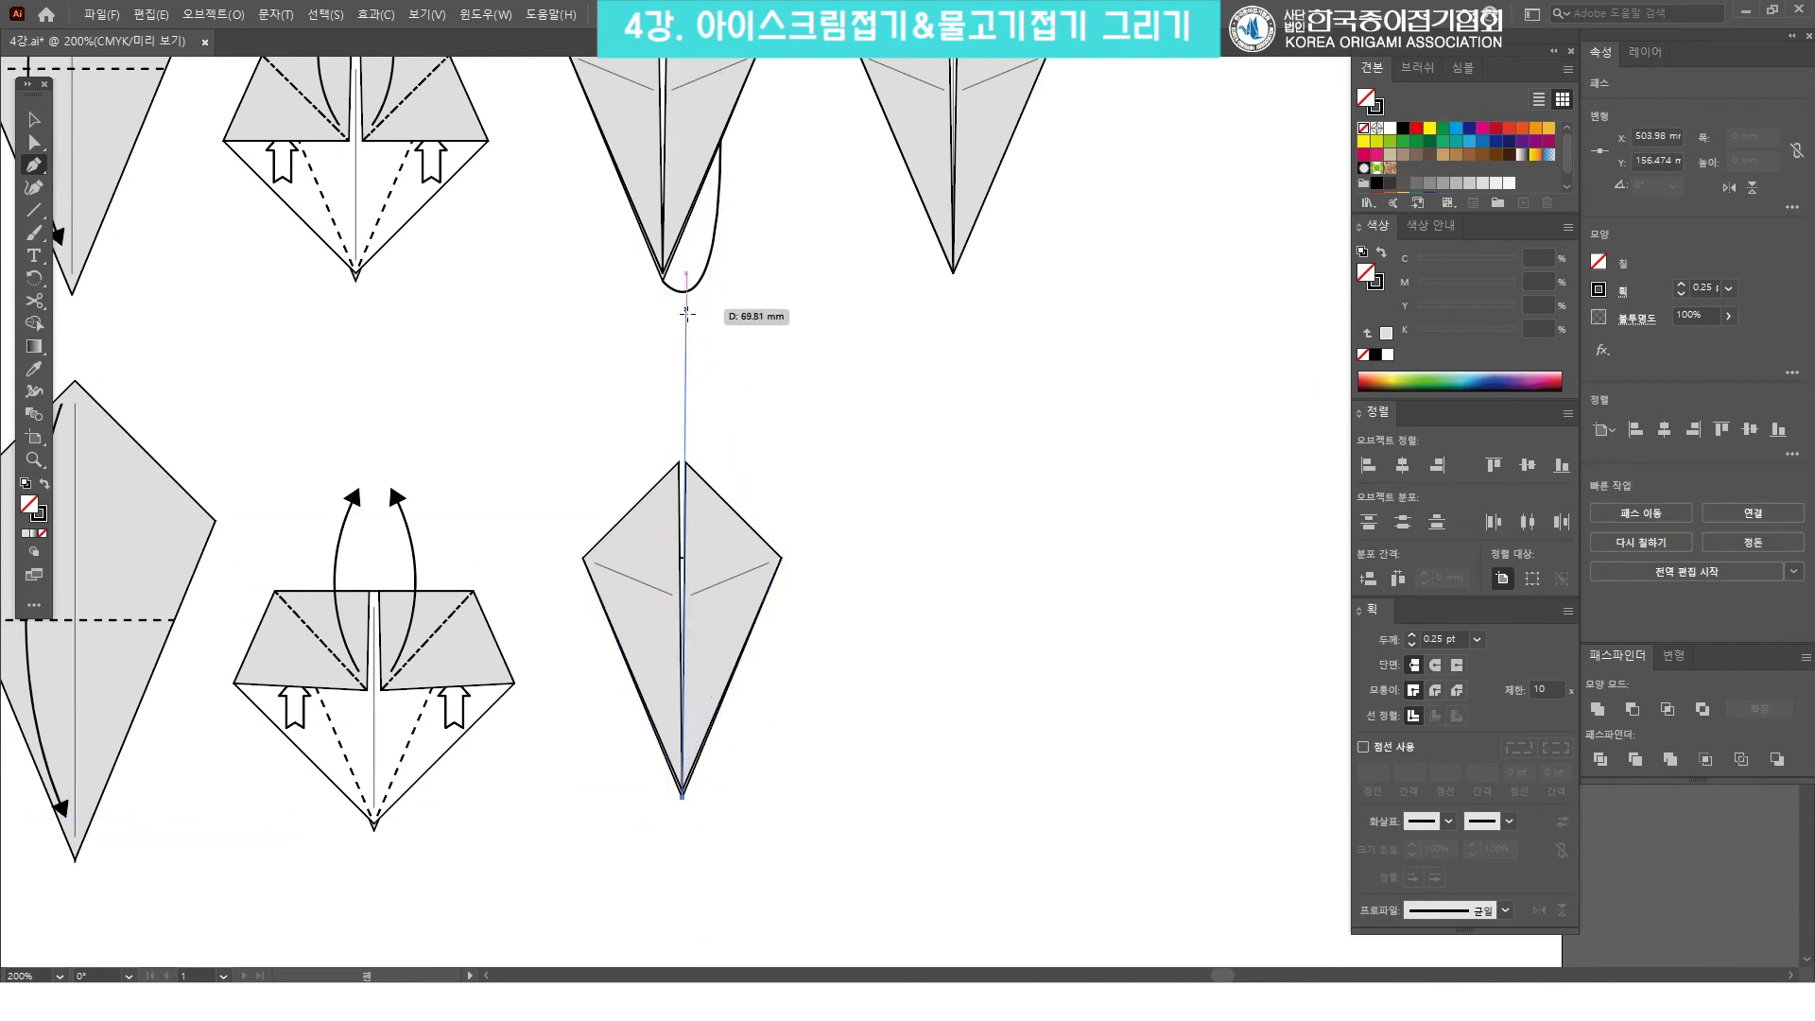
{"action": "left_click_drag", "start_coordinate": [698, 305], "coordinate": [673, 99]}
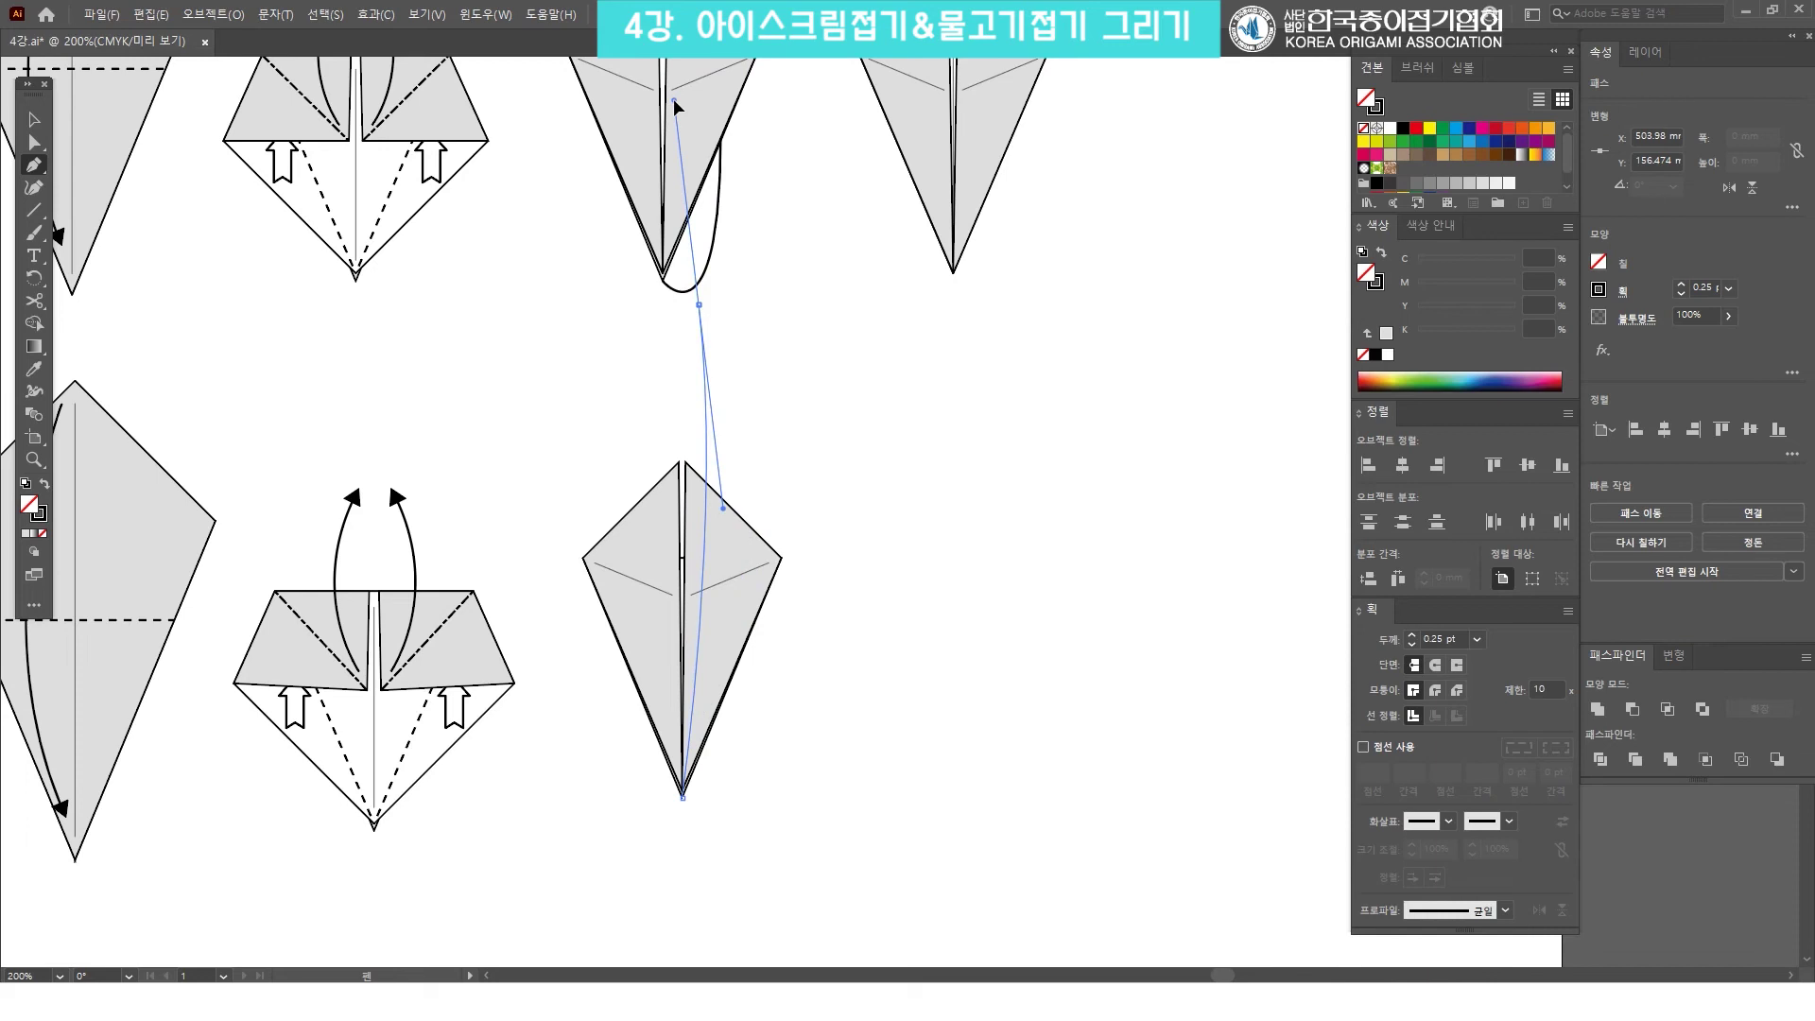
{"action": "key", "text": "a"}
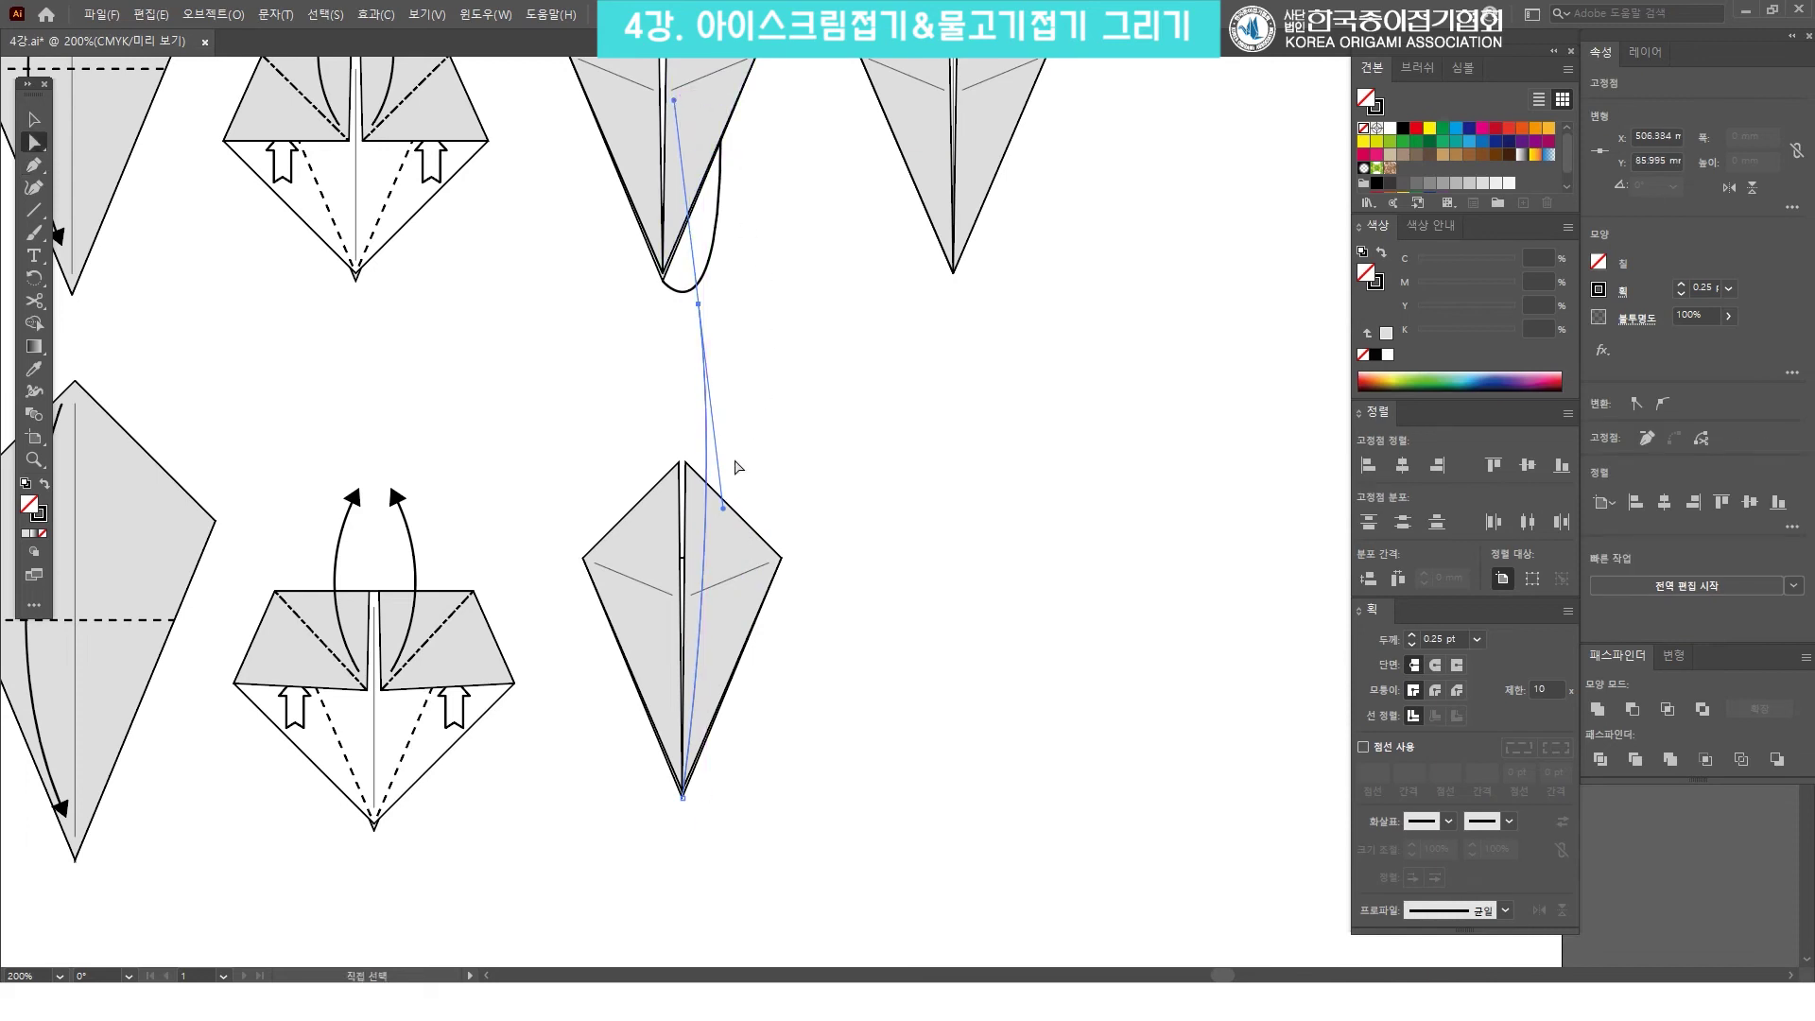
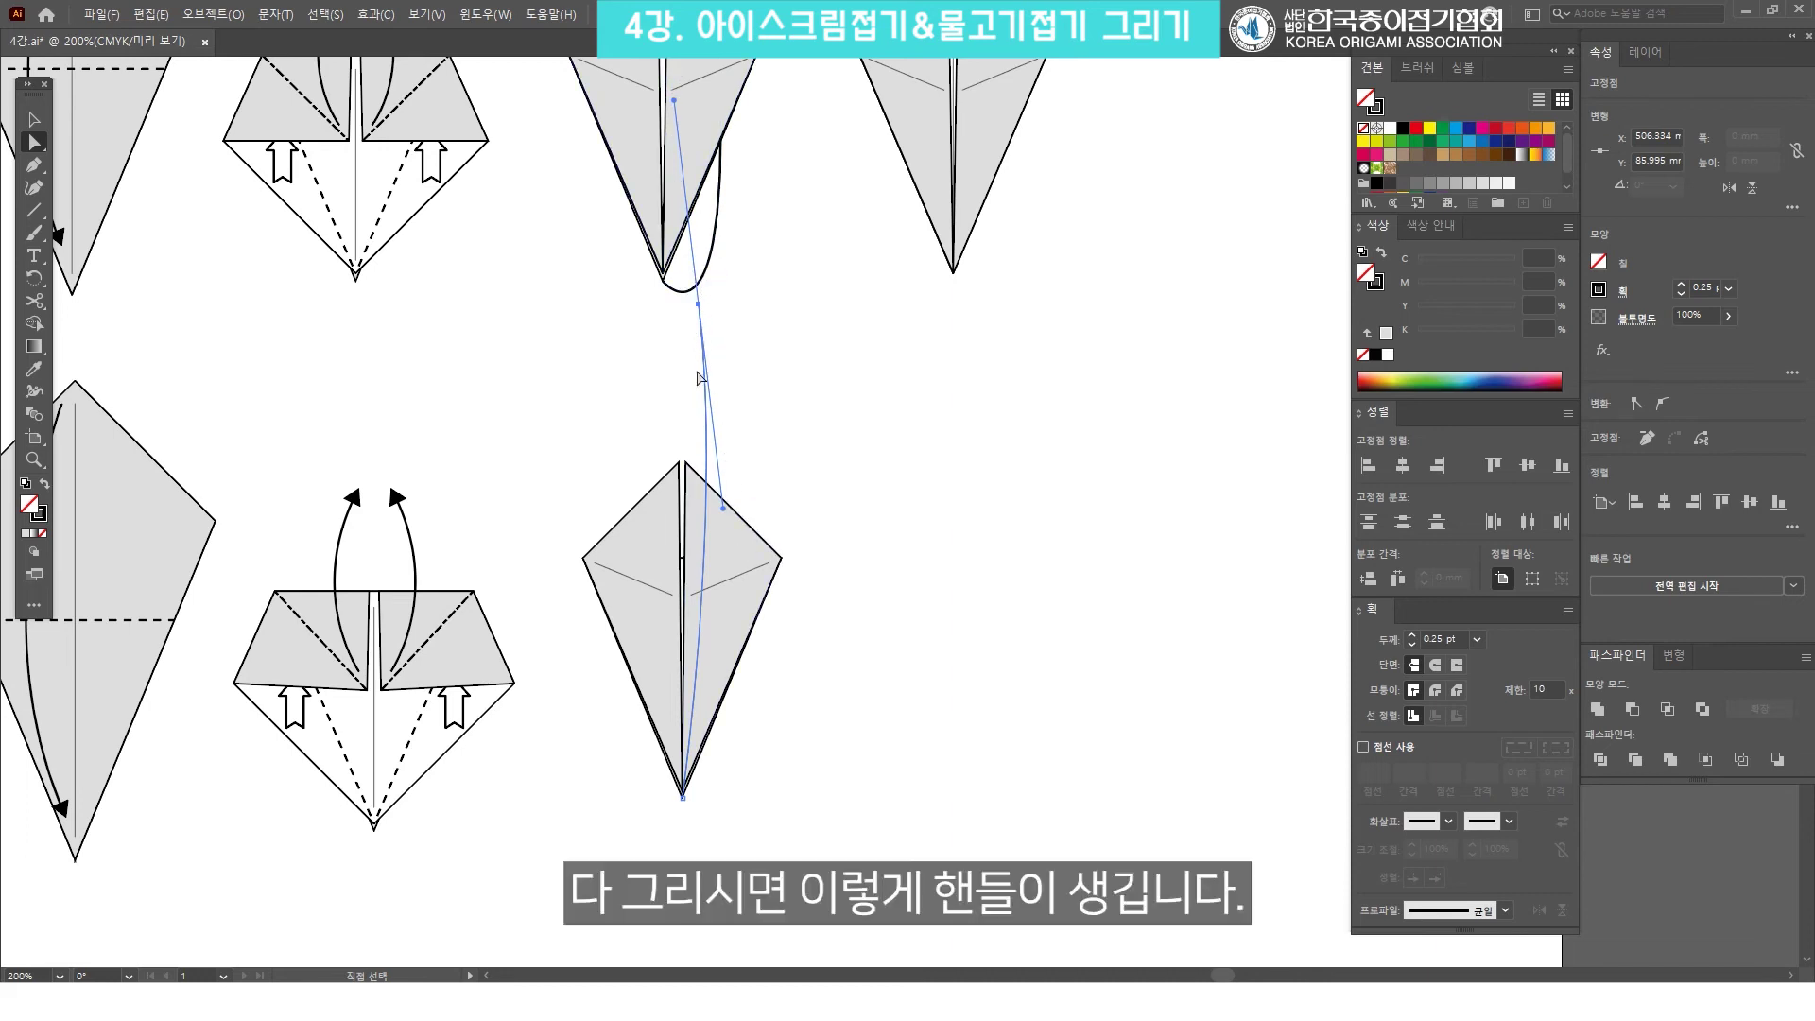
Reshape the curve with its direction handle so it loops below the bottom tip and rises steeply through the right flap.
{"action": "left_click_drag", "start_coordinate": [724, 513], "coordinate": [879, 643]}
{"action": "scroll", "coordinate": [742, 340], "scroll_direction": "up", "scroll_amount": 3}
{"action": "key", "text": "v"}
{"action": "left_click", "coordinate": [735, 486]}
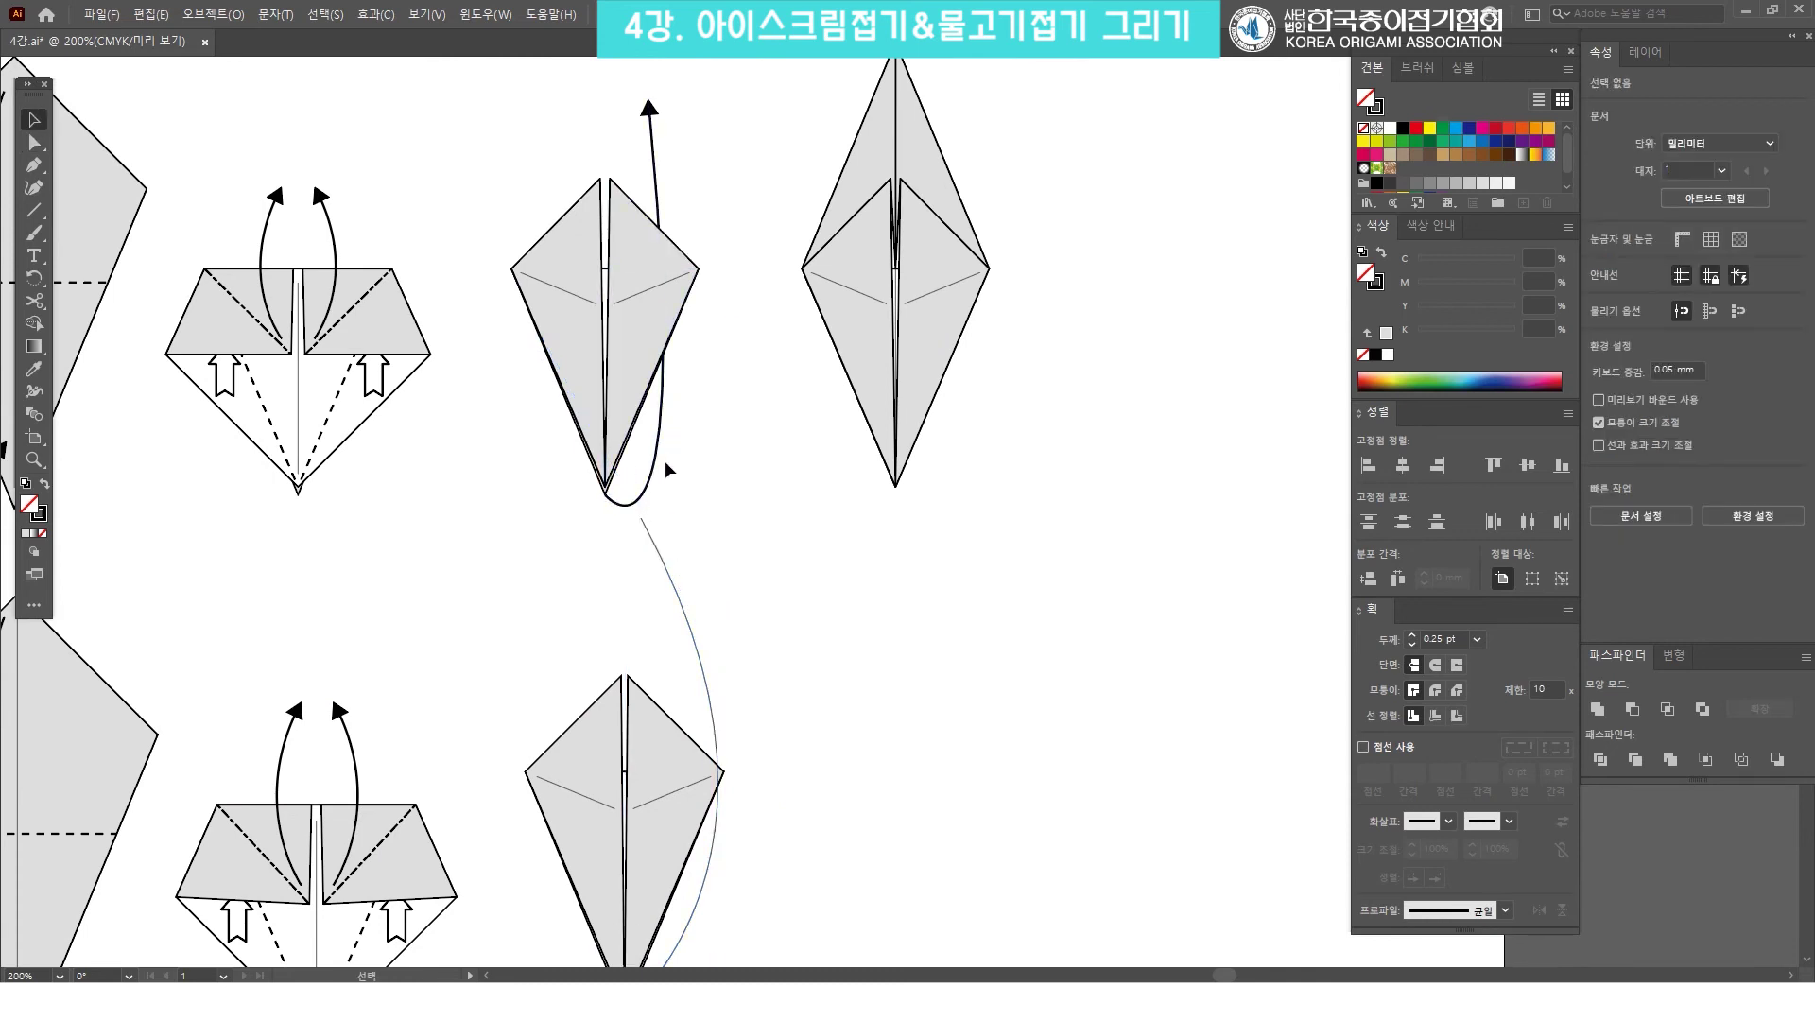
{"action": "scroll", "coordinate": [702, 568], "scroll_direction": "down", "scroll_amount": 3}
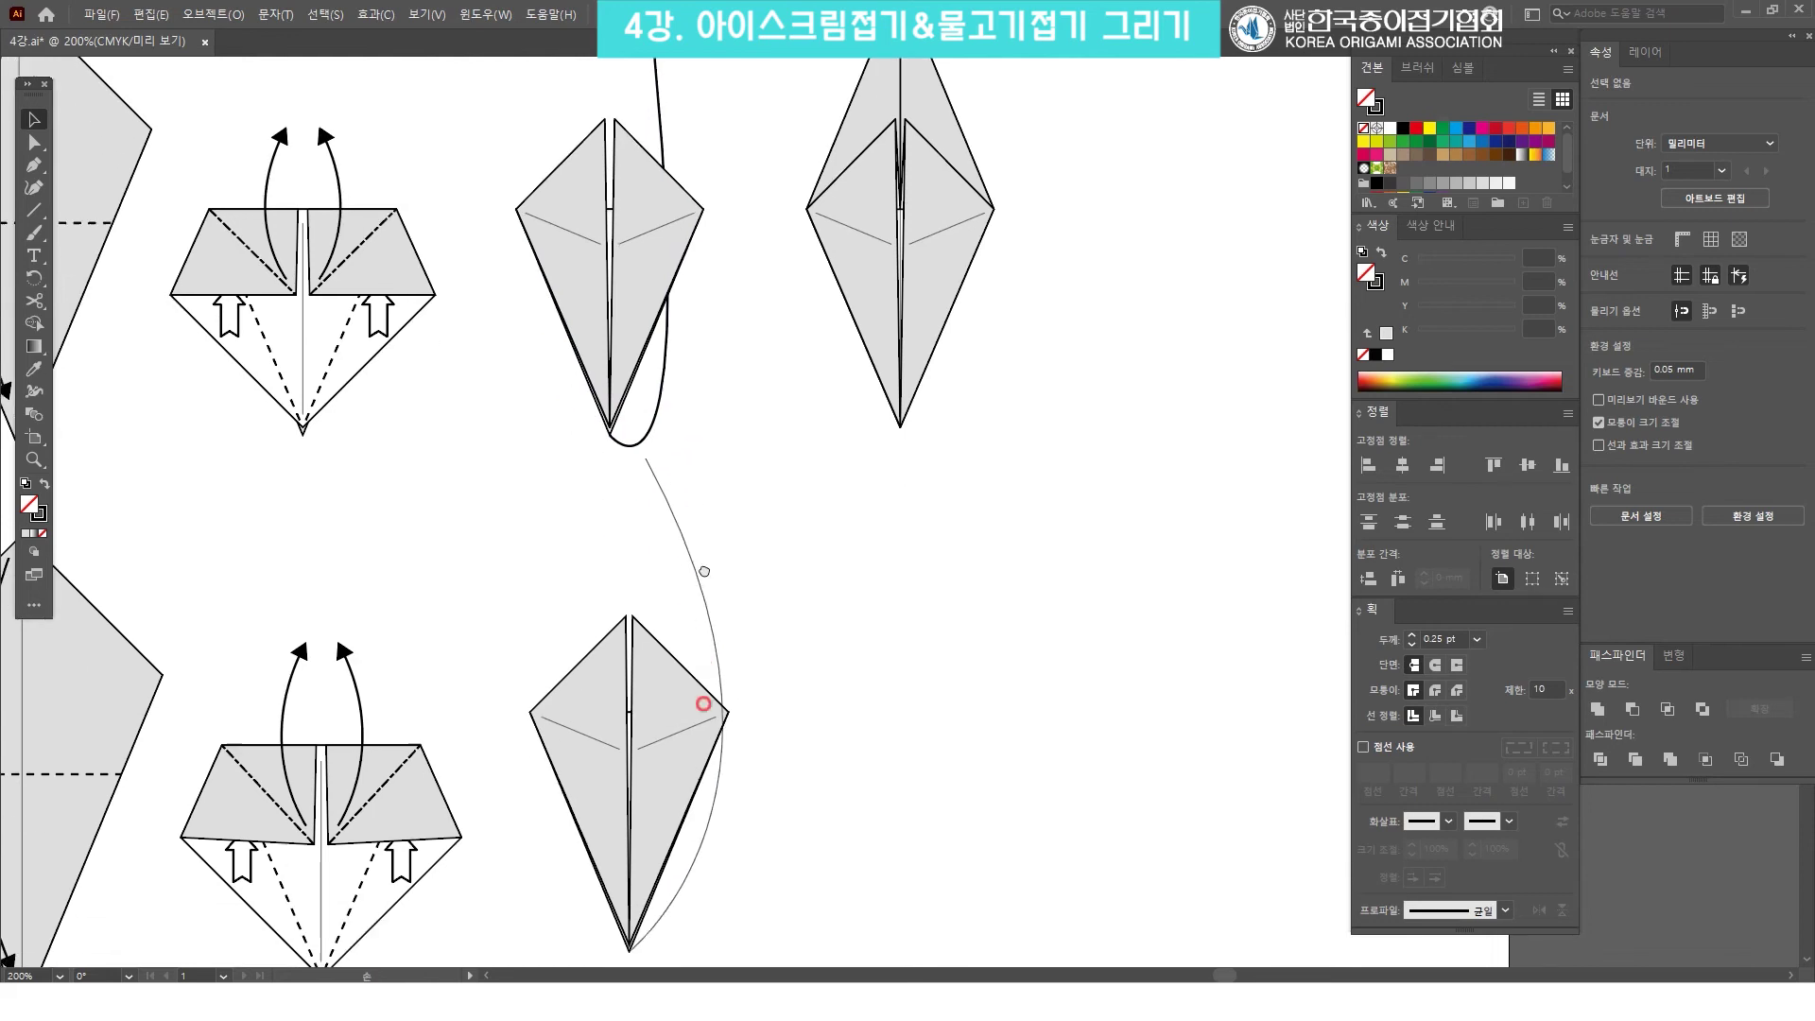
{"action": "key", "text": "a"}
{"action": "left_click", "coordinate": [737, 585]}
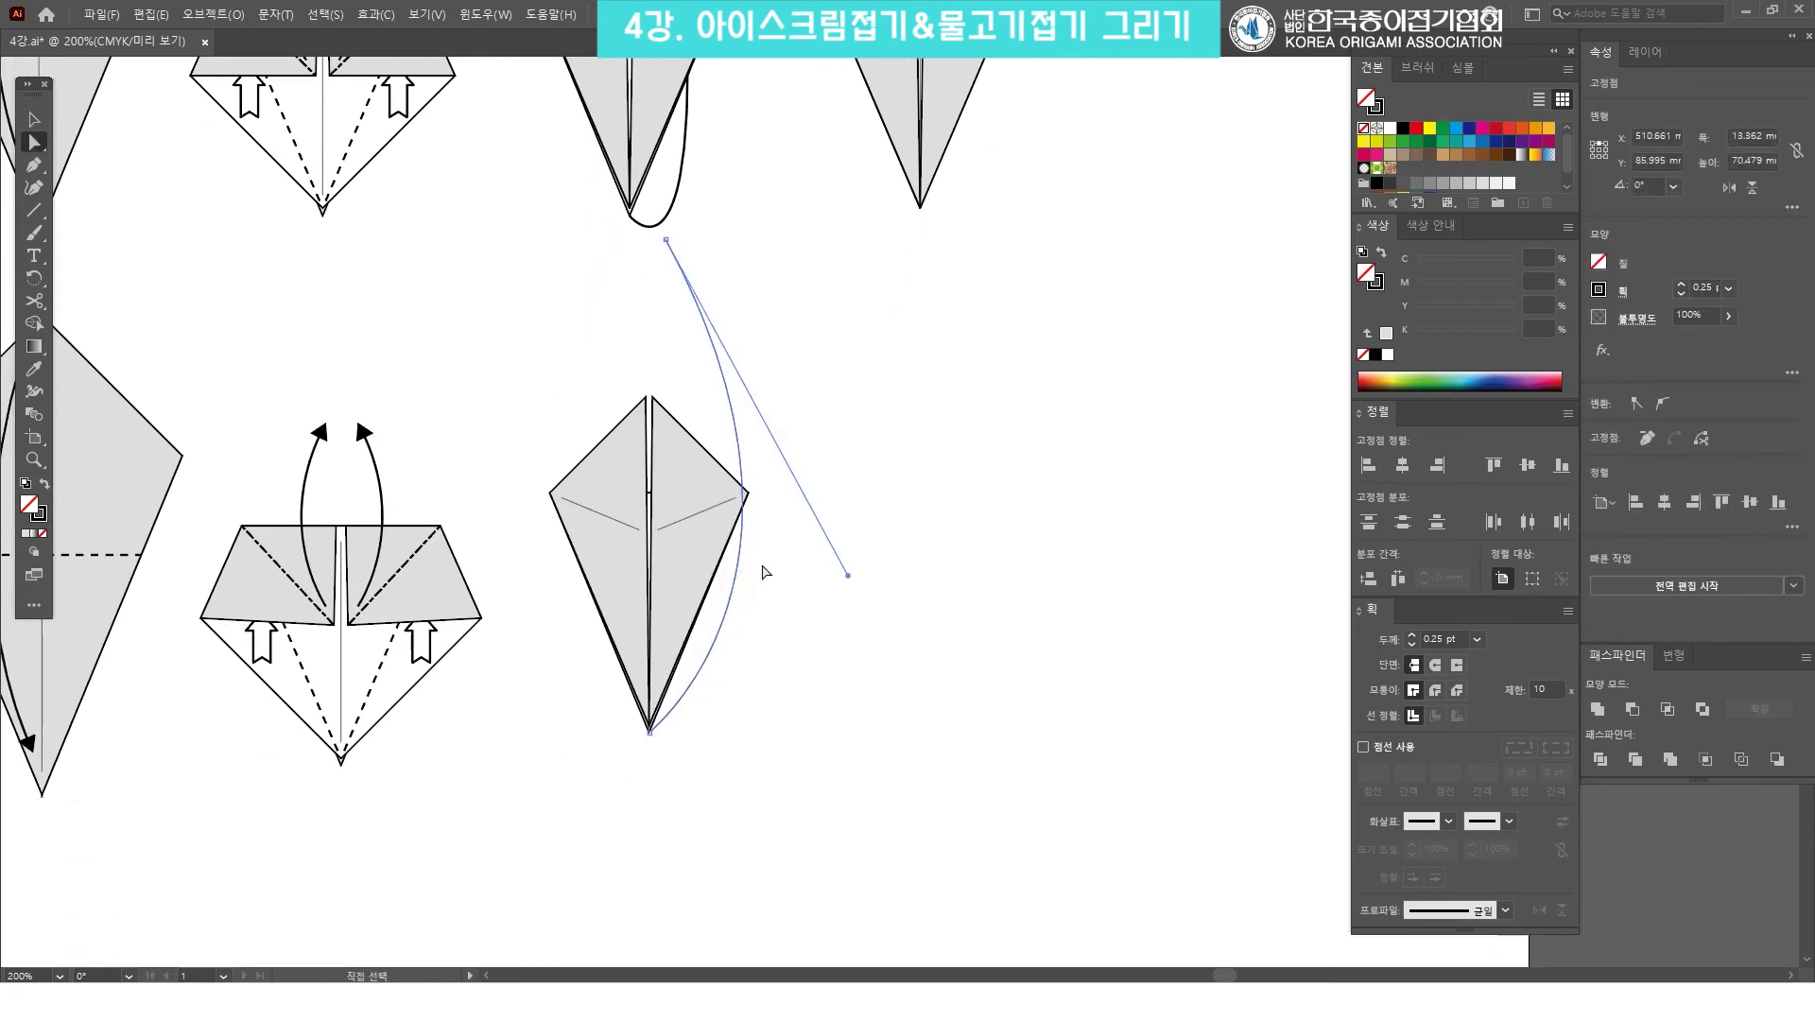
{"action": "left_click", "coordinate": [847, 574]}
{"action": "left_click_drag", "start_coordinate": [847, 573], "coordinate": [769, 887]}
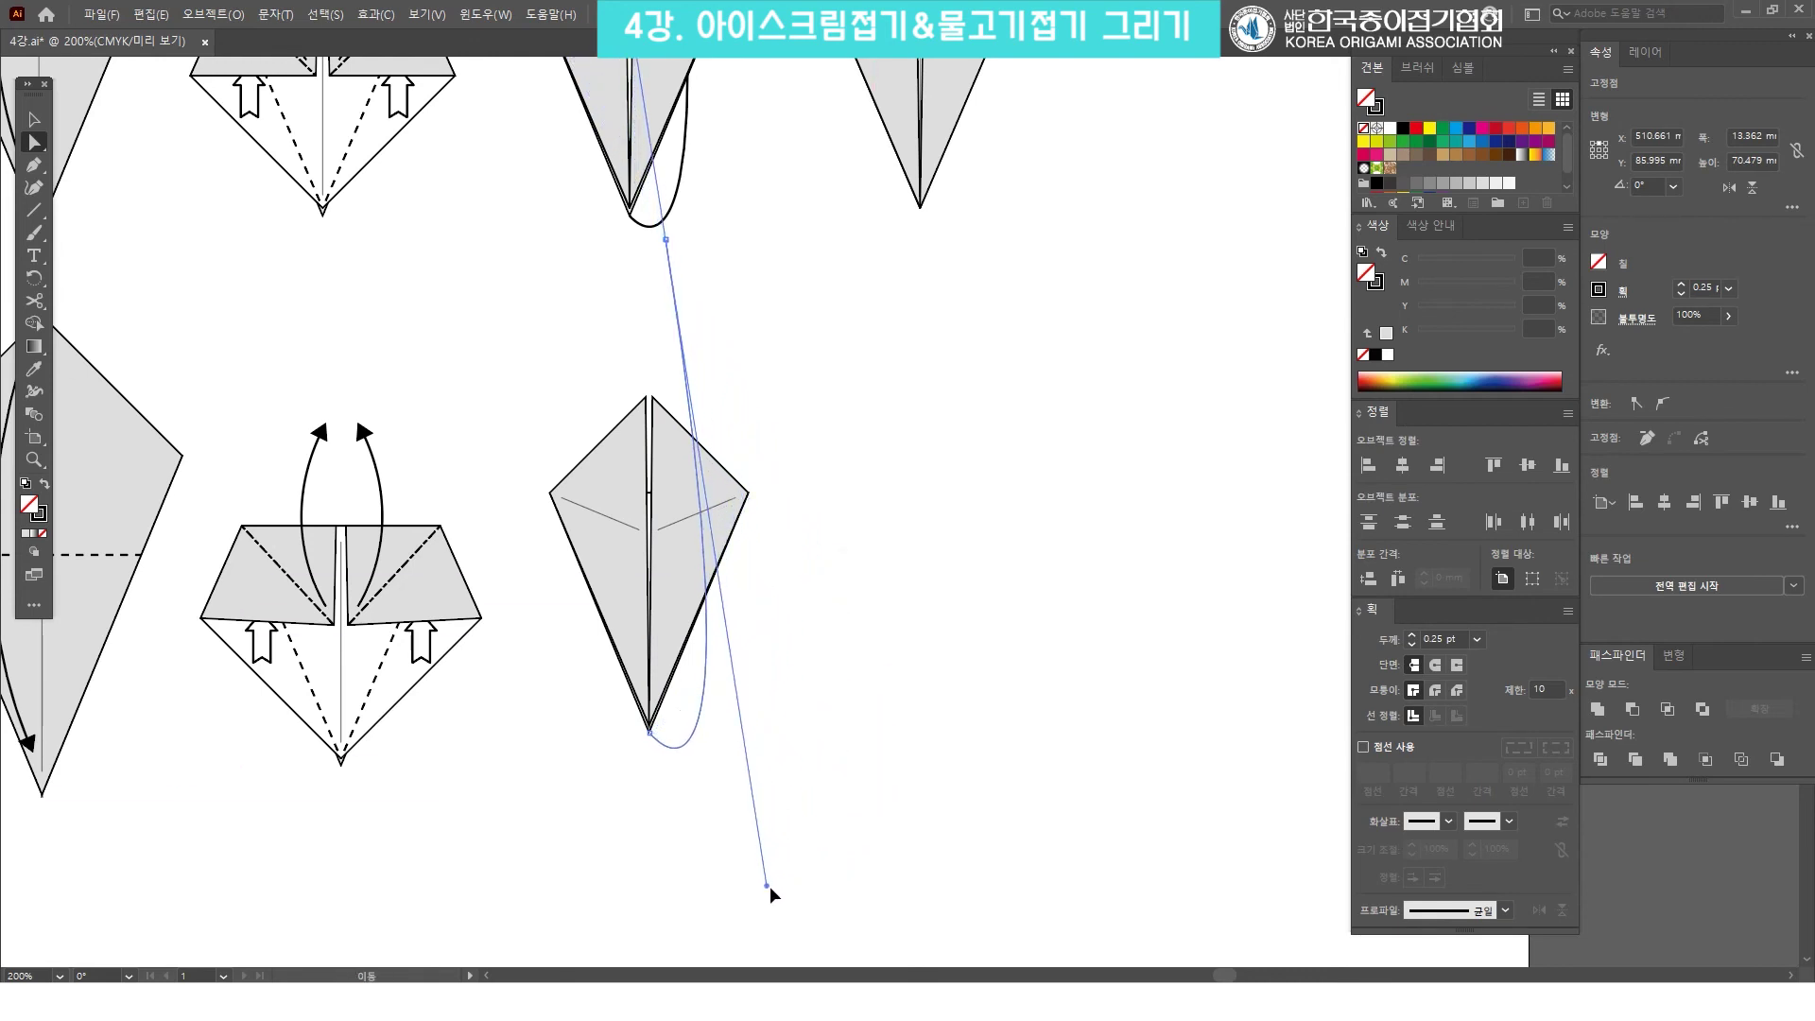
{"action": "key", "text": "v"}
{"action": "left_click", "coordinate": [898, 665]}
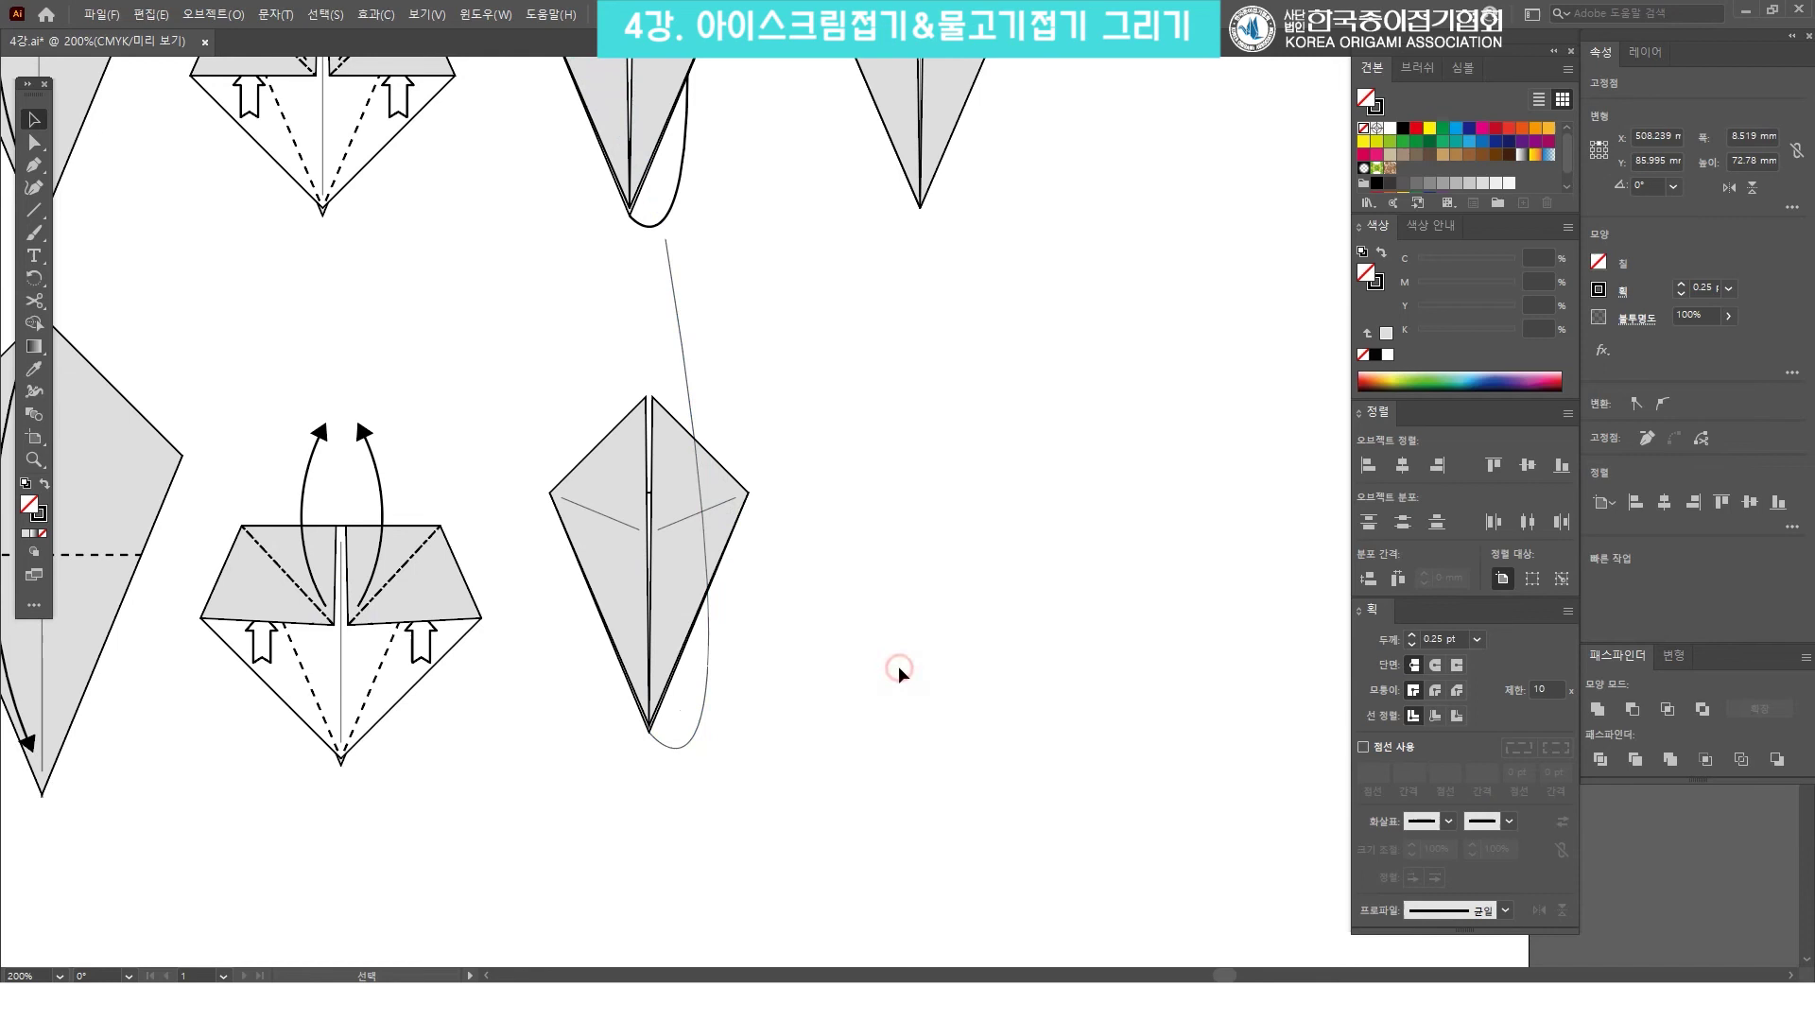
Set the looping curve's stroke weight to 0.75 pt and add arrowhead 7 (화살표 7) to its upper end.
{"action": "left_click", "coordinate": [700, 729]}
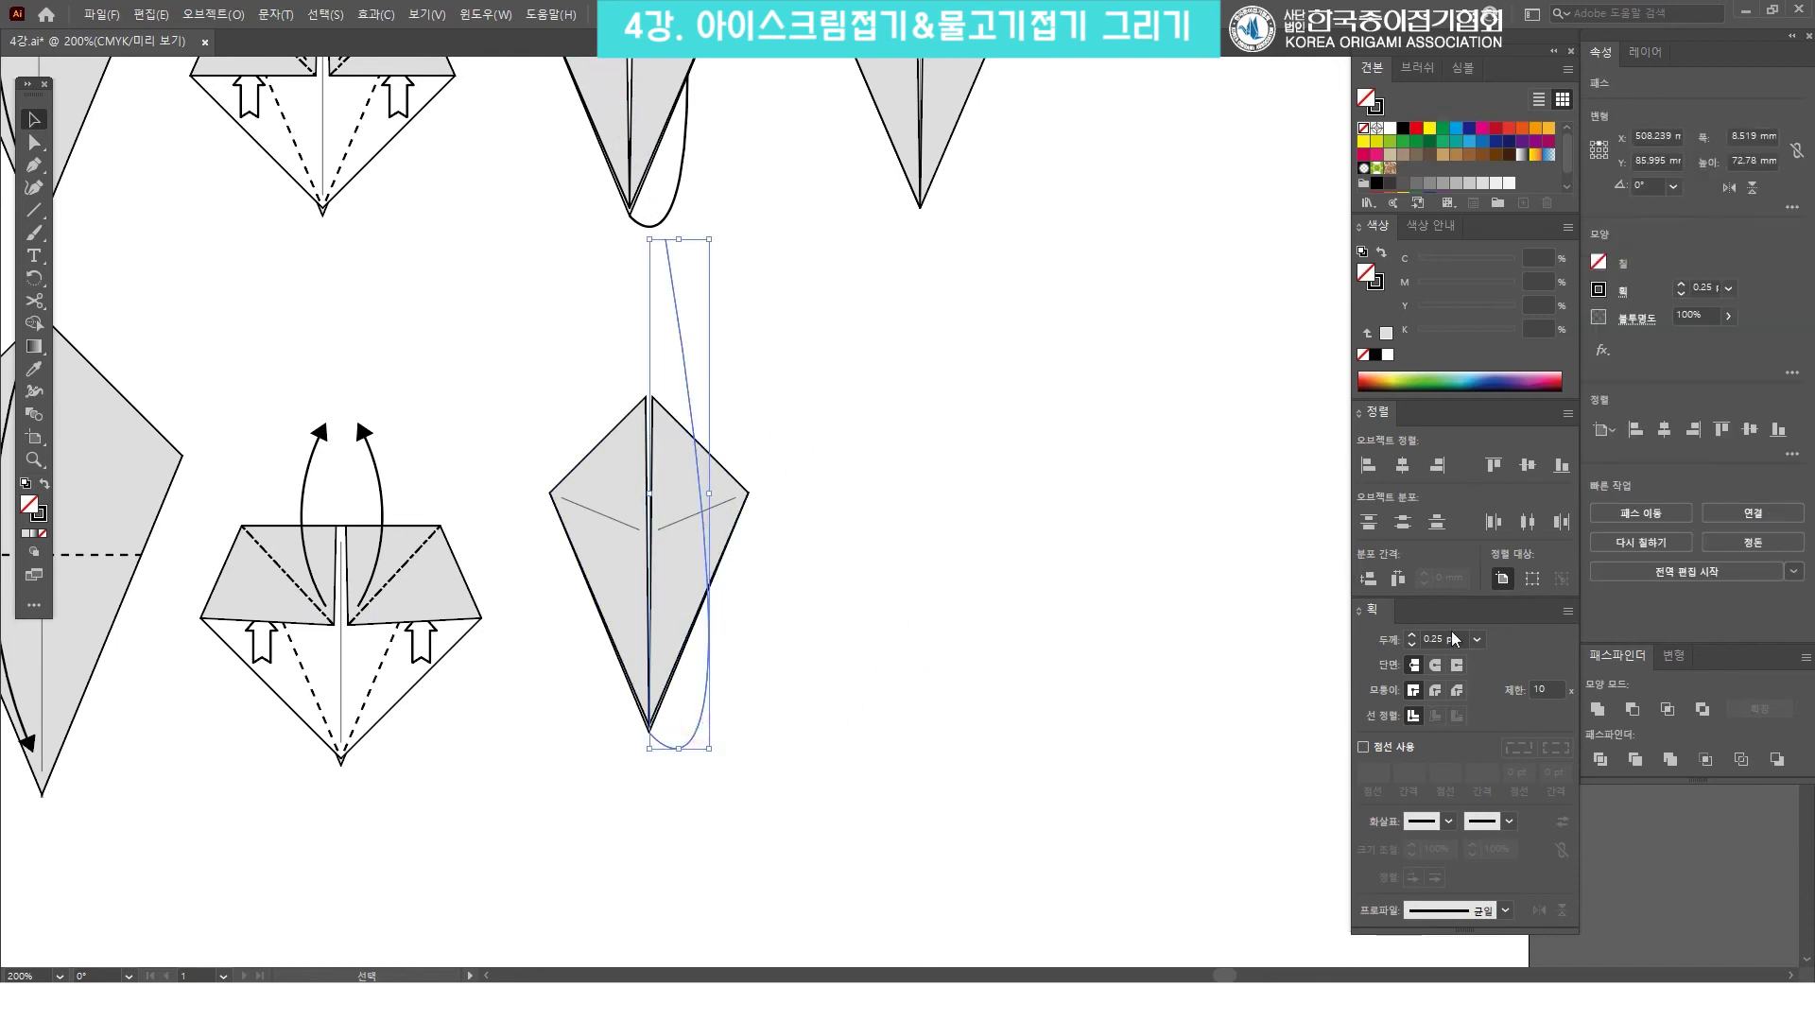
{"action": "left_click", "coordinate": [1480, 644]}
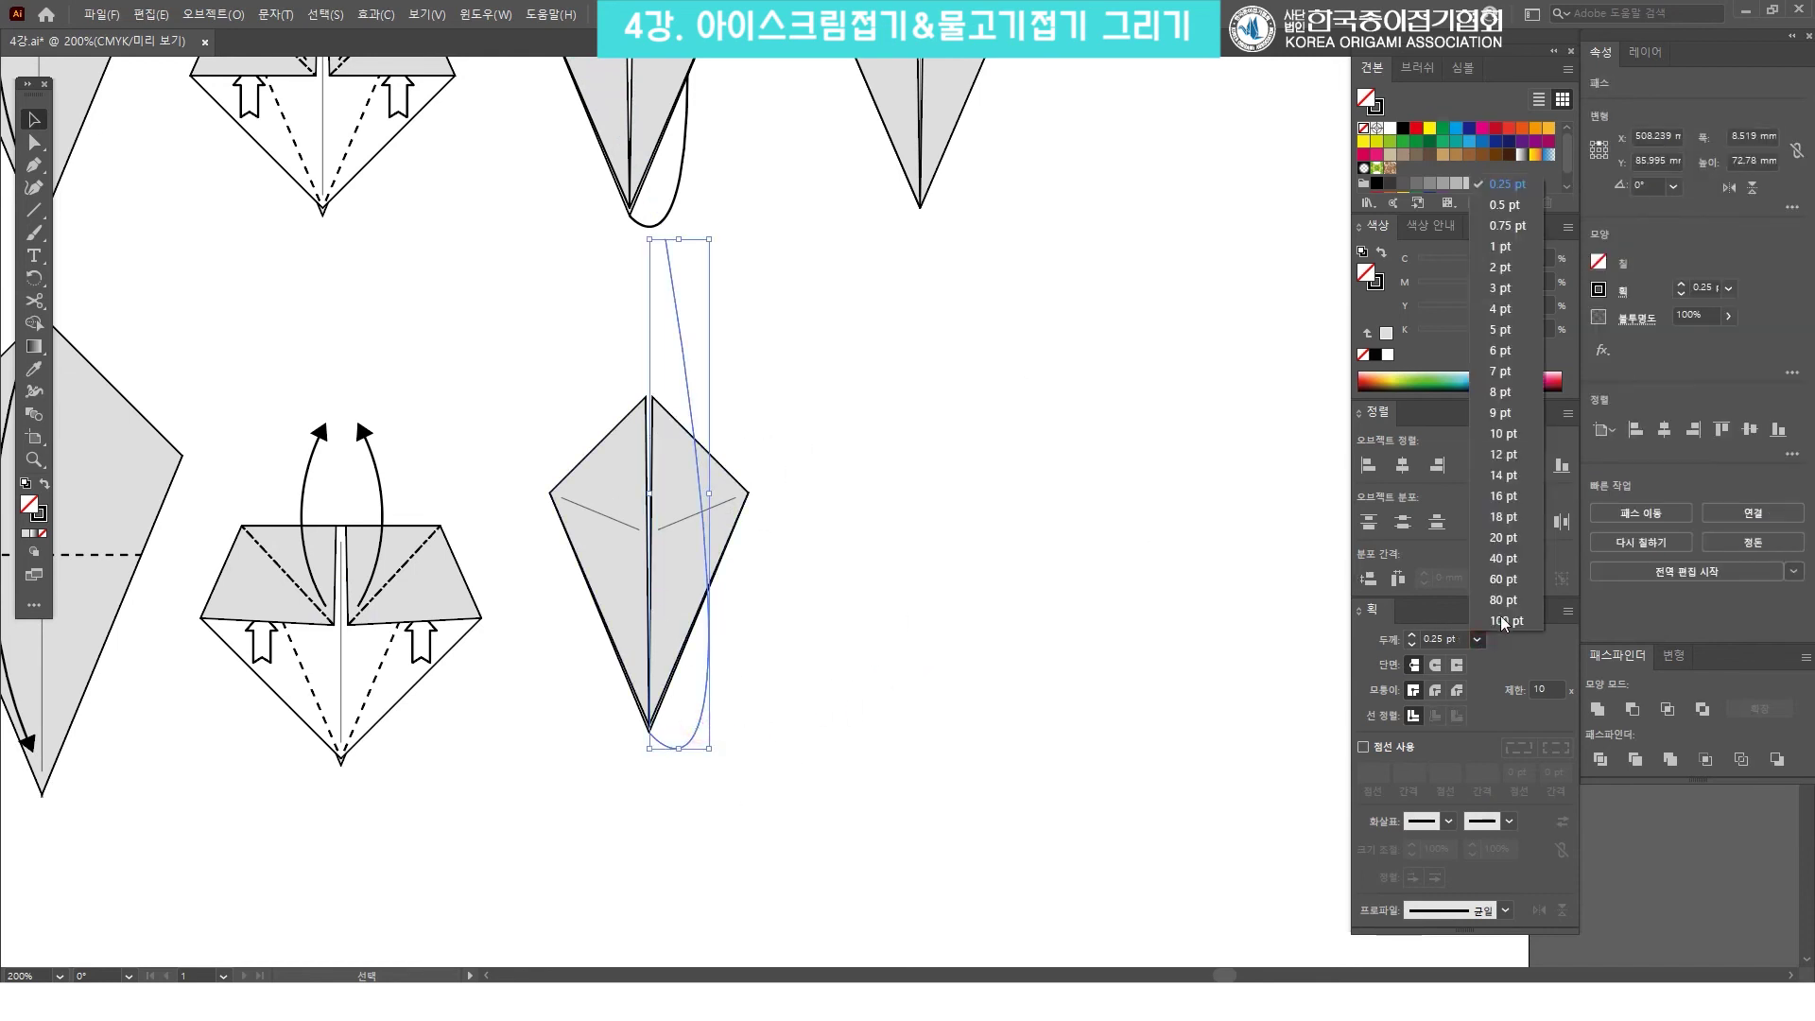
{"action": "left_click", "coordinate": [1535, 219]}
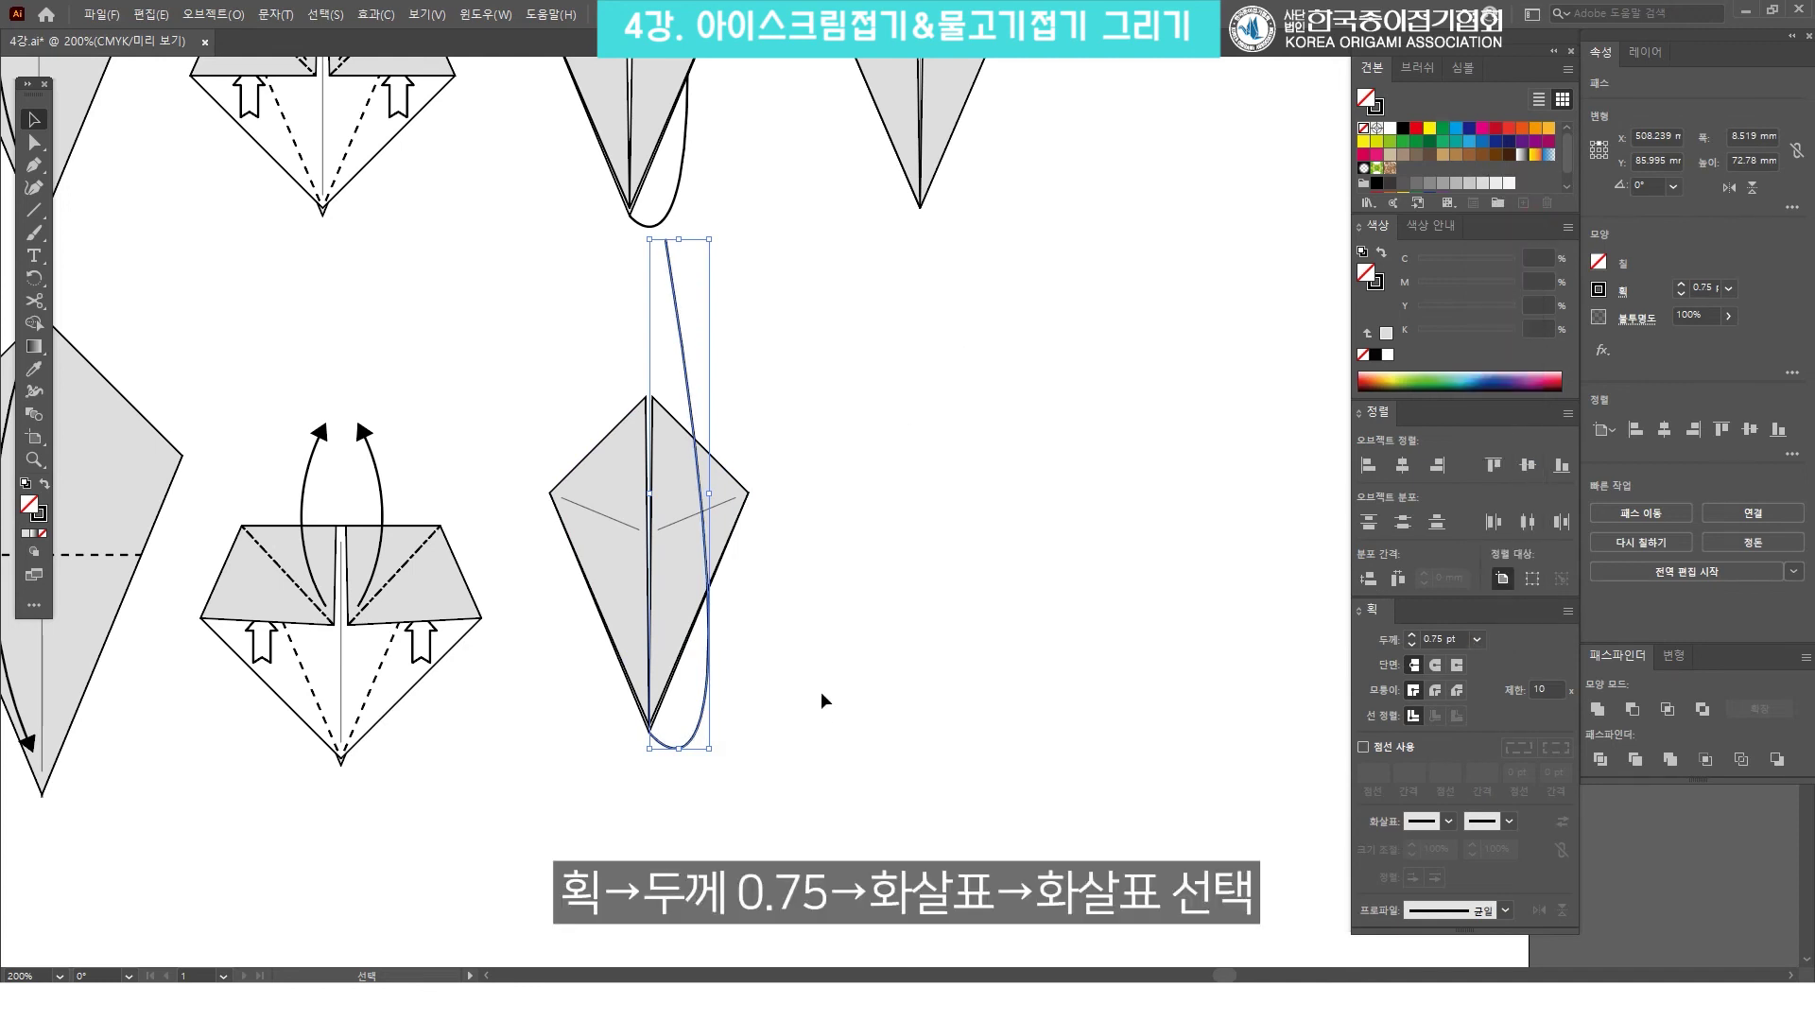
{"action": "left_click_drag", "start_coordinate": [607, 365], "coordinate": [614, 431]}
{"action": "left_click", "coordinate": [899, 449]}
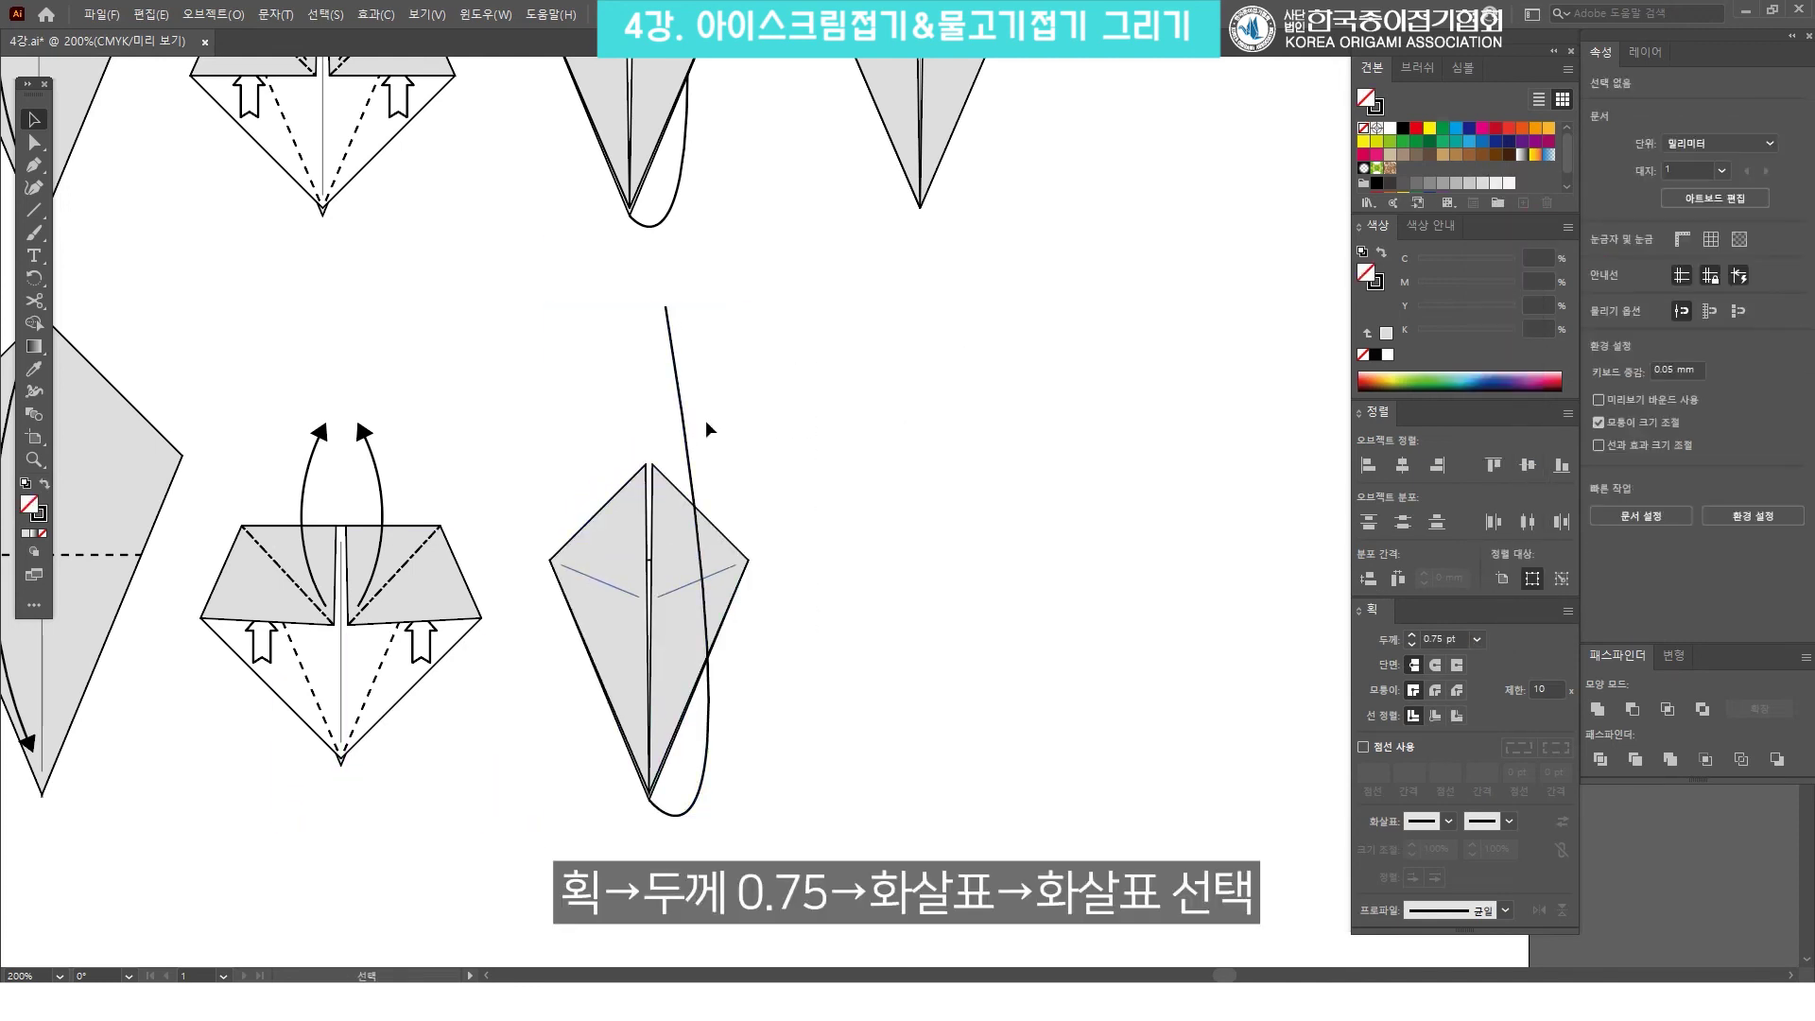
{"action": "left_click", "coordinate": [674, 421]}
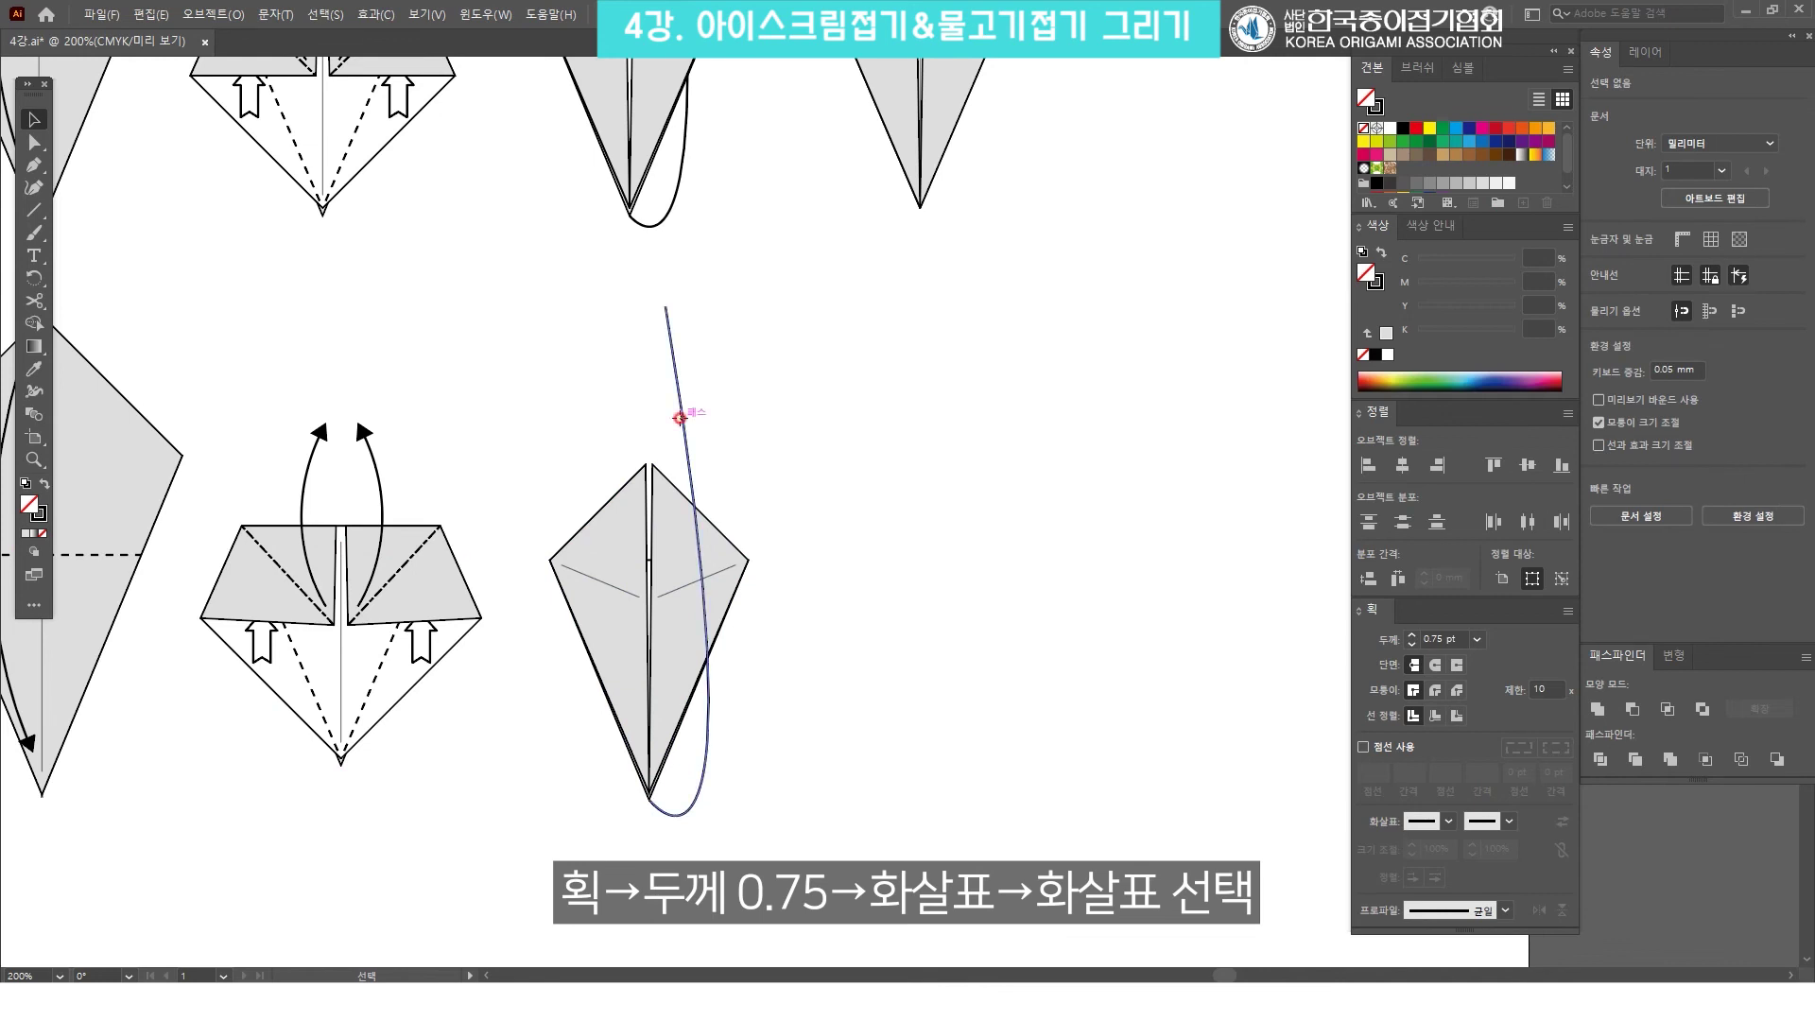
{"action": "left_click", "coordinate": [1506, 821]}
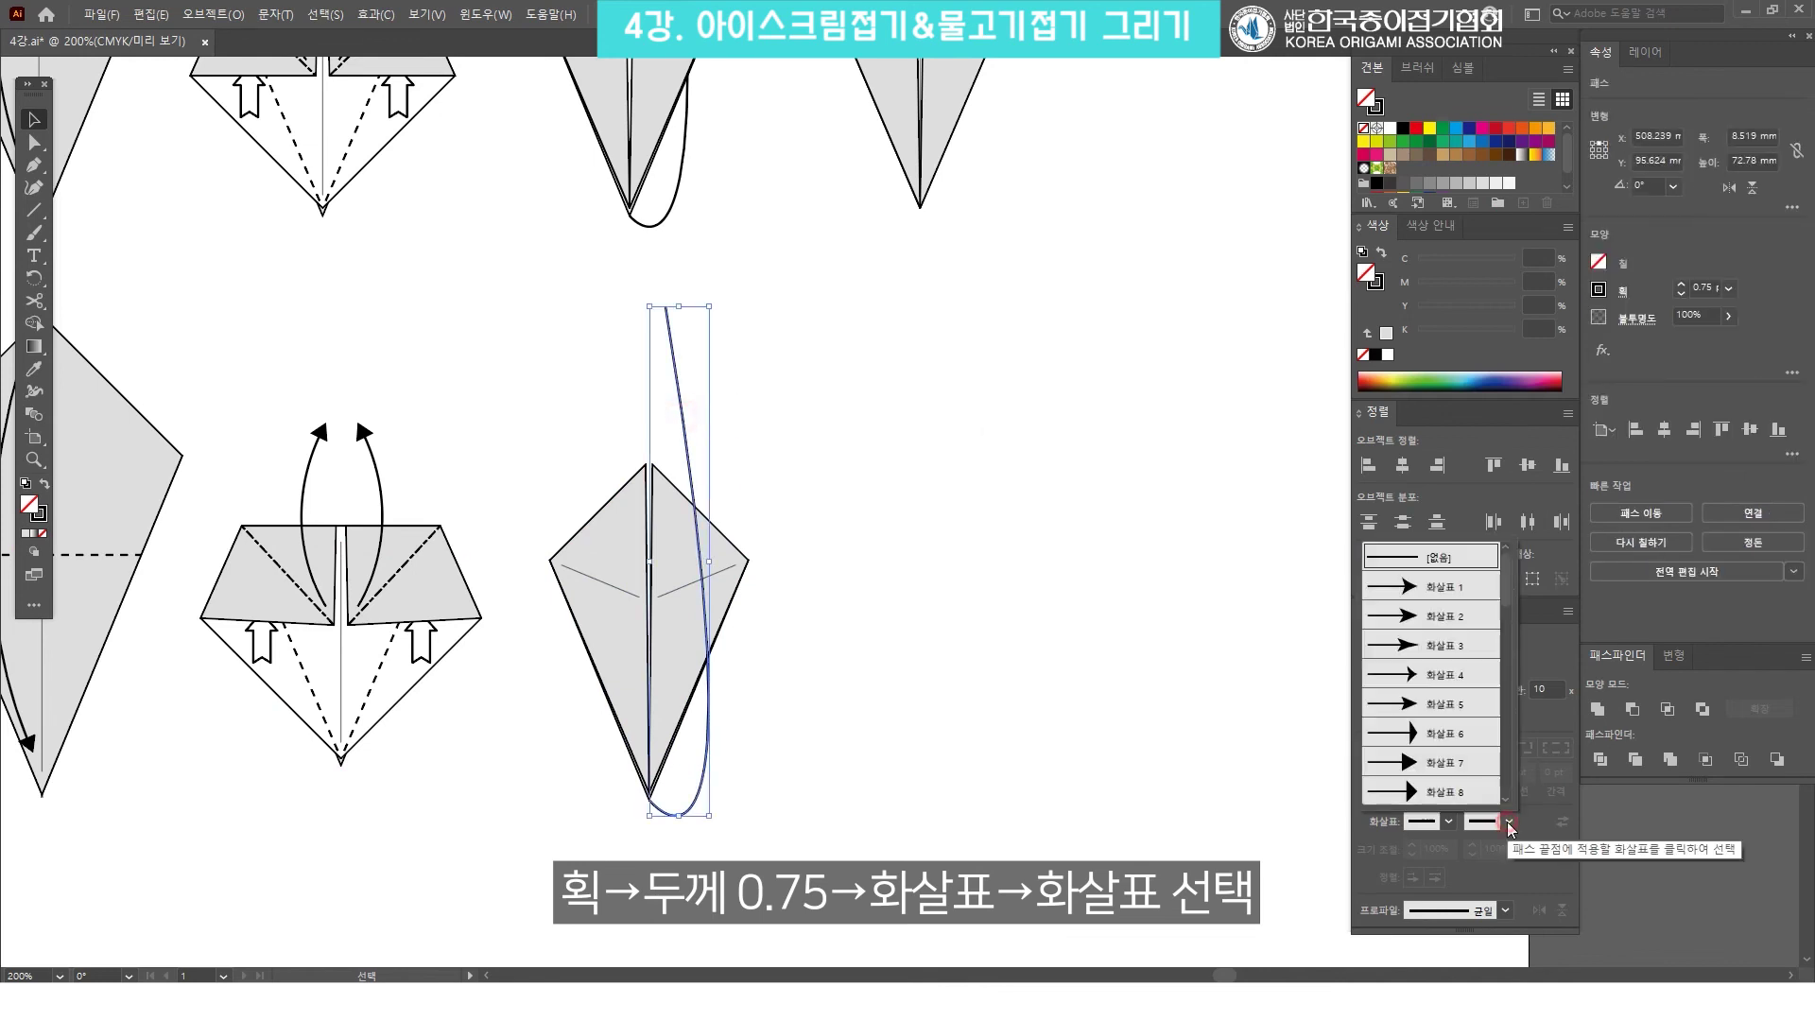
{"action": "left_click", "coordinate": [1460, 768]}
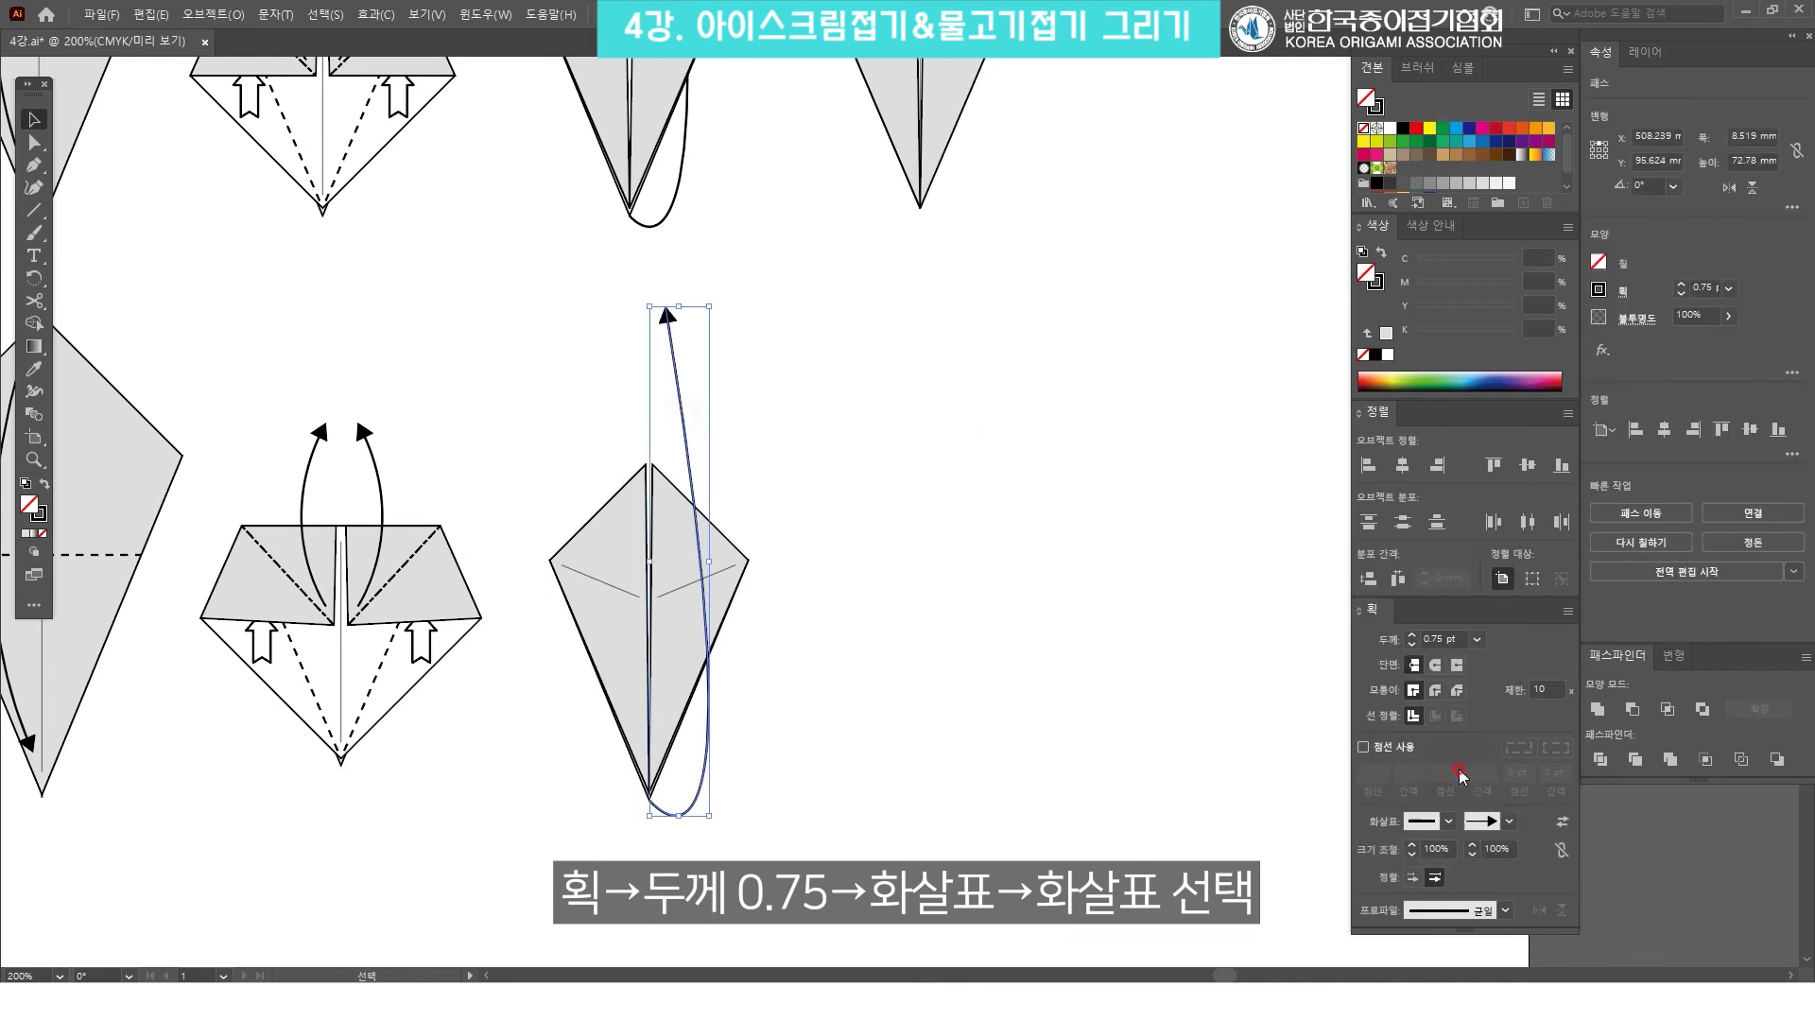
{"action": "left_click", "coordinate": [979, 404]}
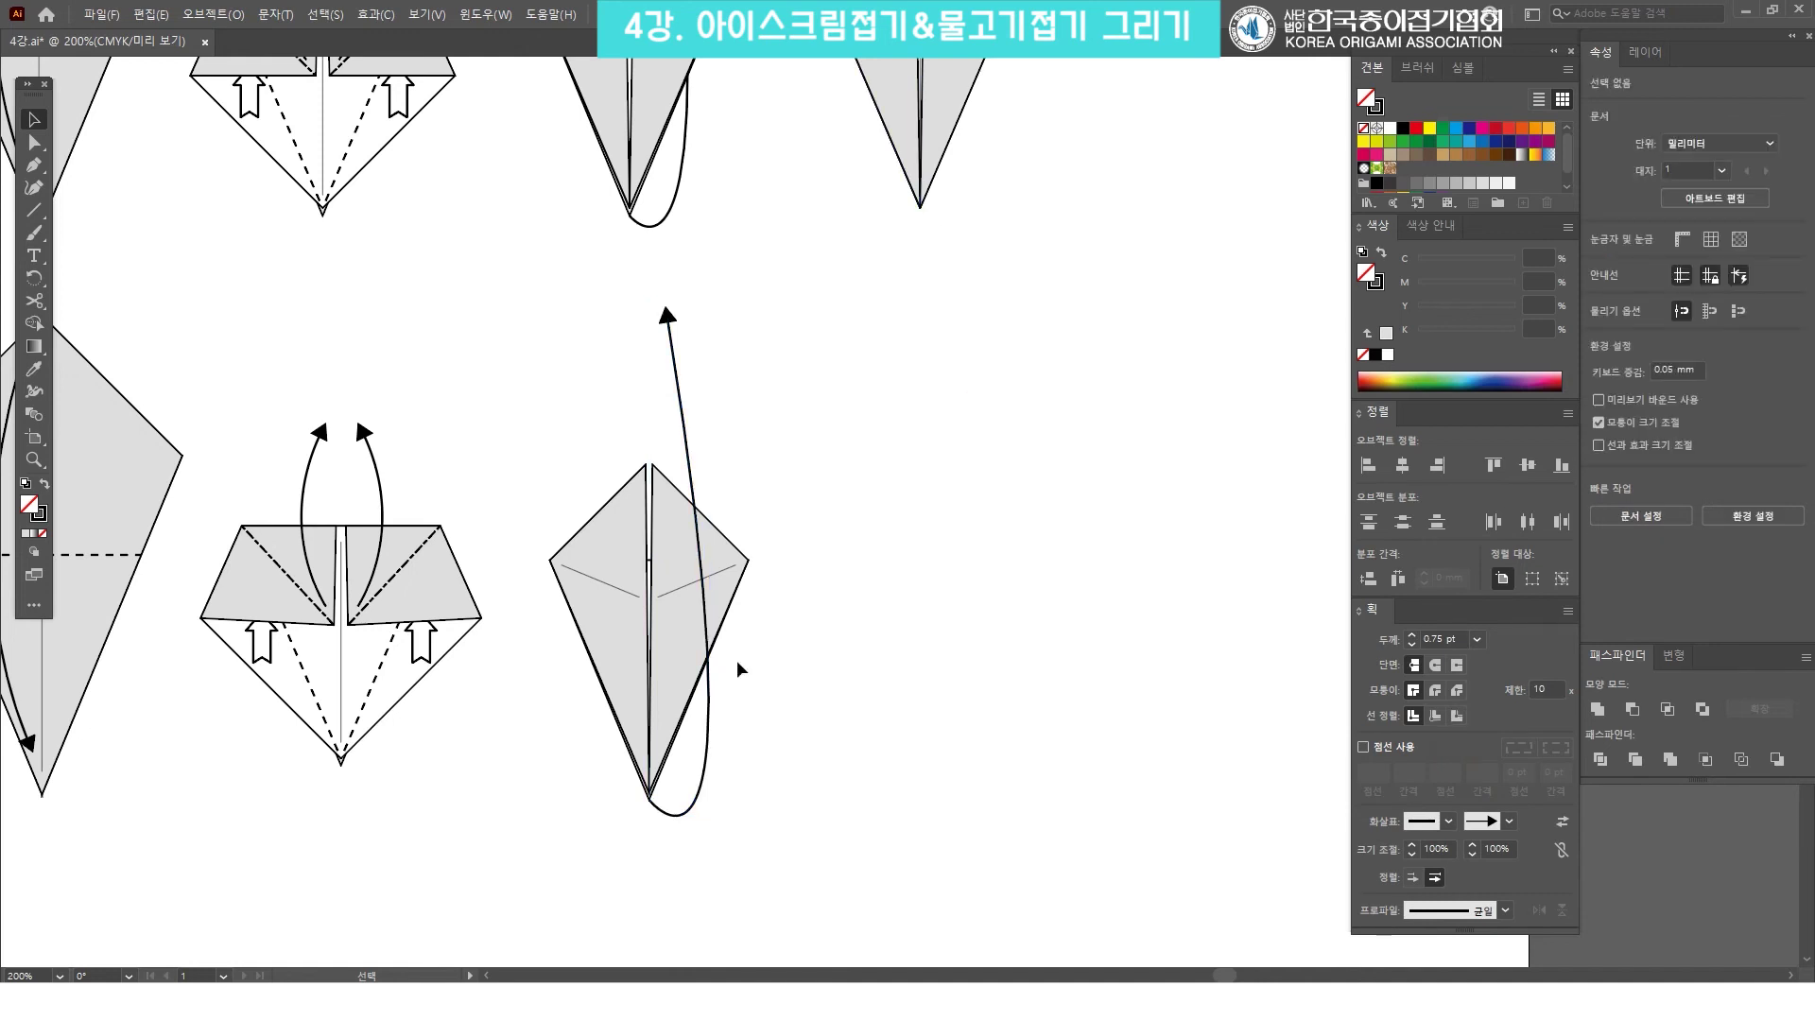
Send the looping arrow to the back so it passes behind the fifth figure's flaps.
{"action": "scroll", "coordinate": [742, 473], "scroll_direction": "down", "scroll_amount": 5}
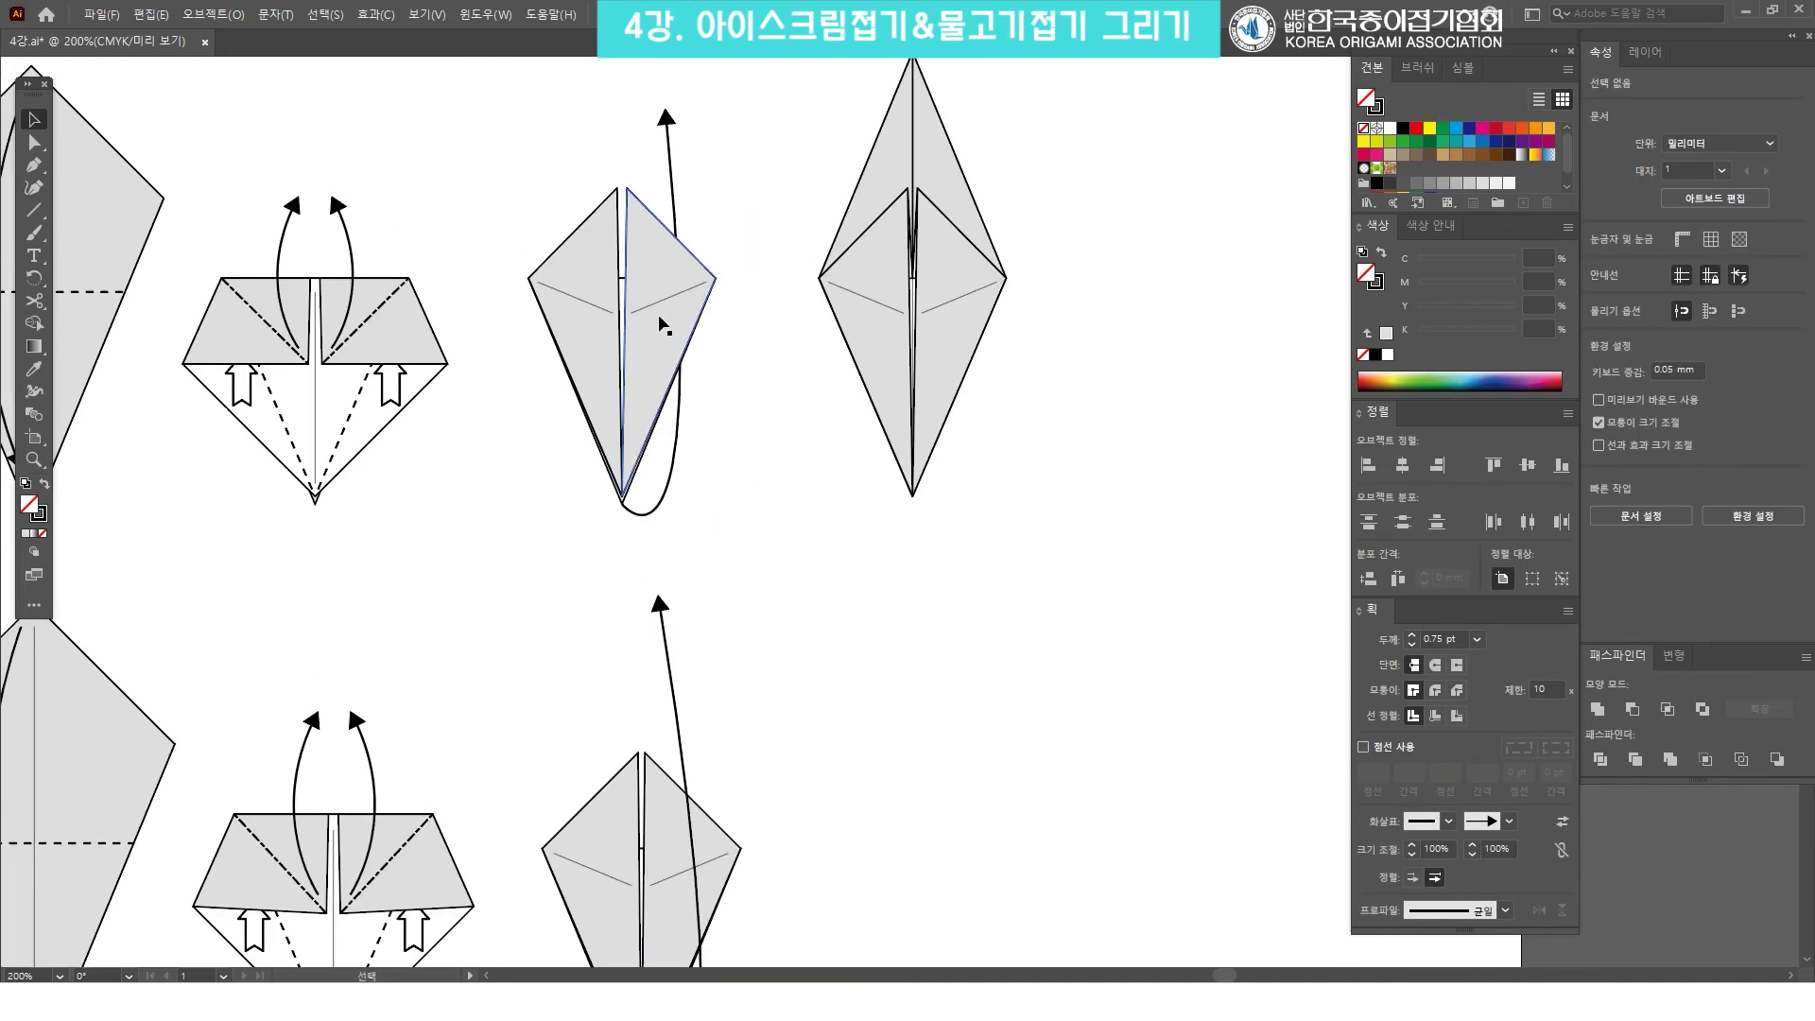
{"action": "scroll", "coordinate": [669, 507], "scroll_direction": "up", "scroll_amount": 3}
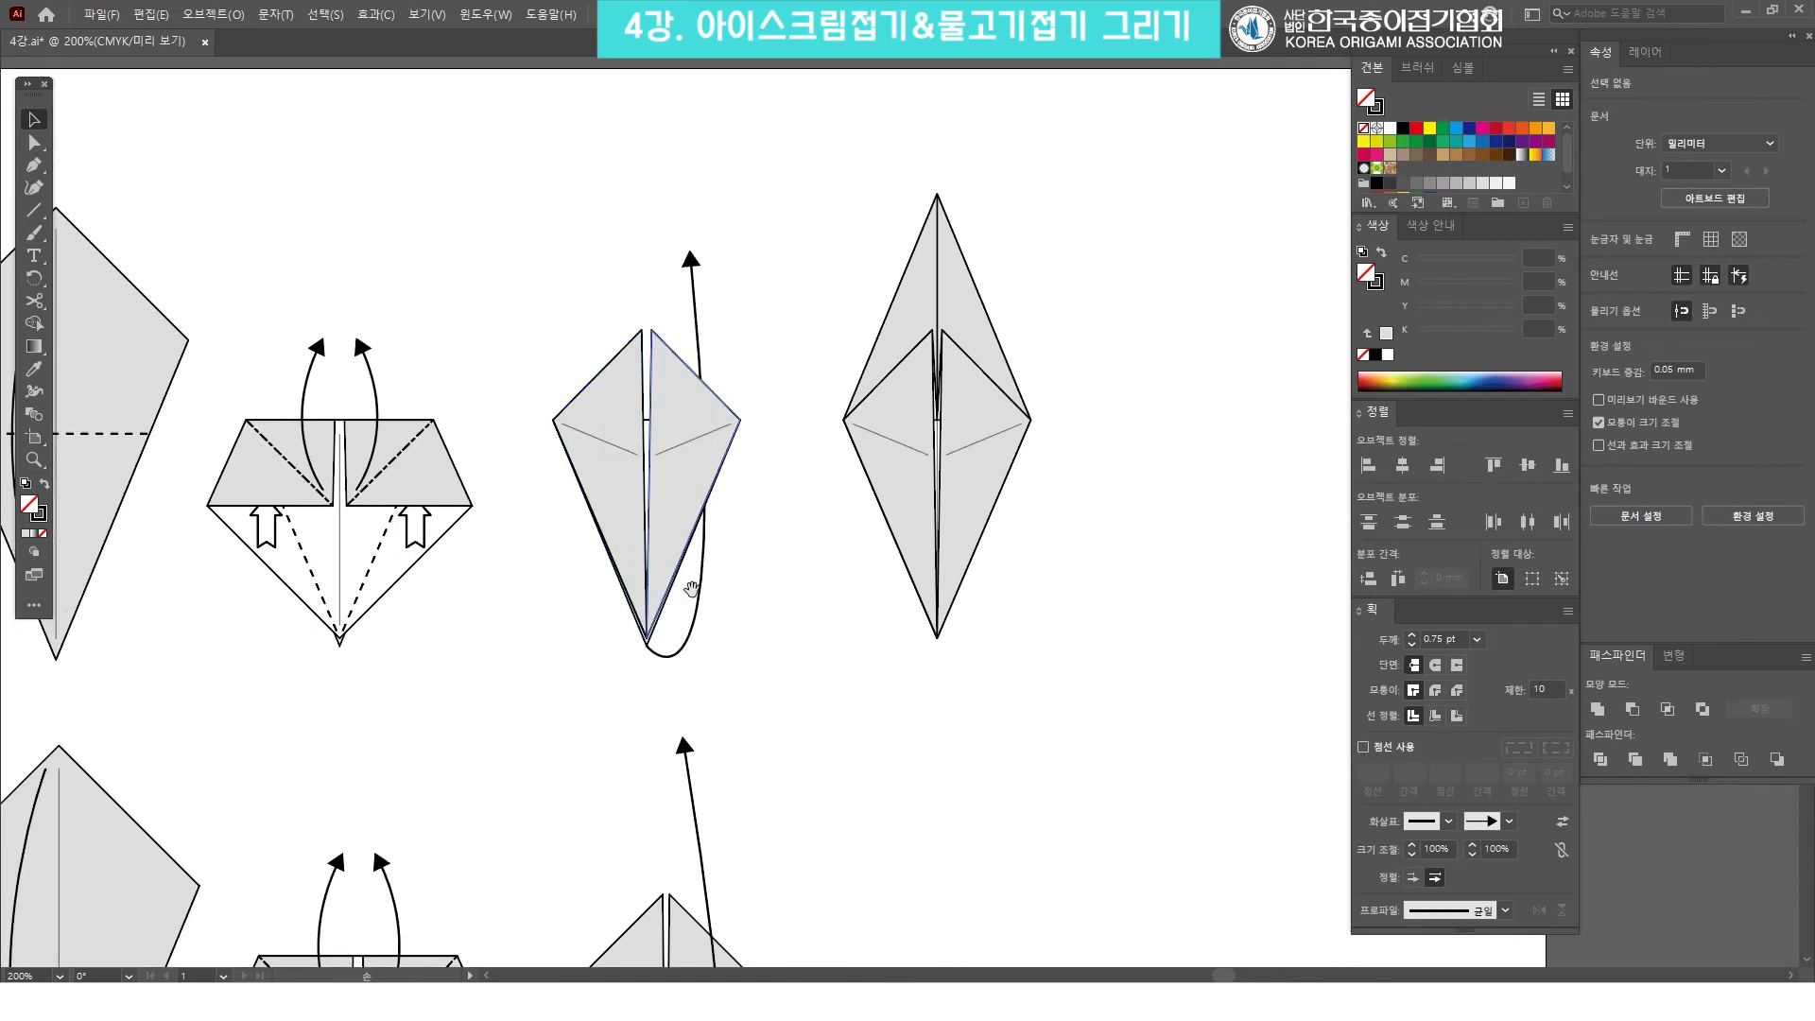
{"action": "scroll", "coordinate": [689, 590], "scroll_direction": "down", "scroll_amount": 8}
{"action": "left_click", "coordinate": [693, 454]}
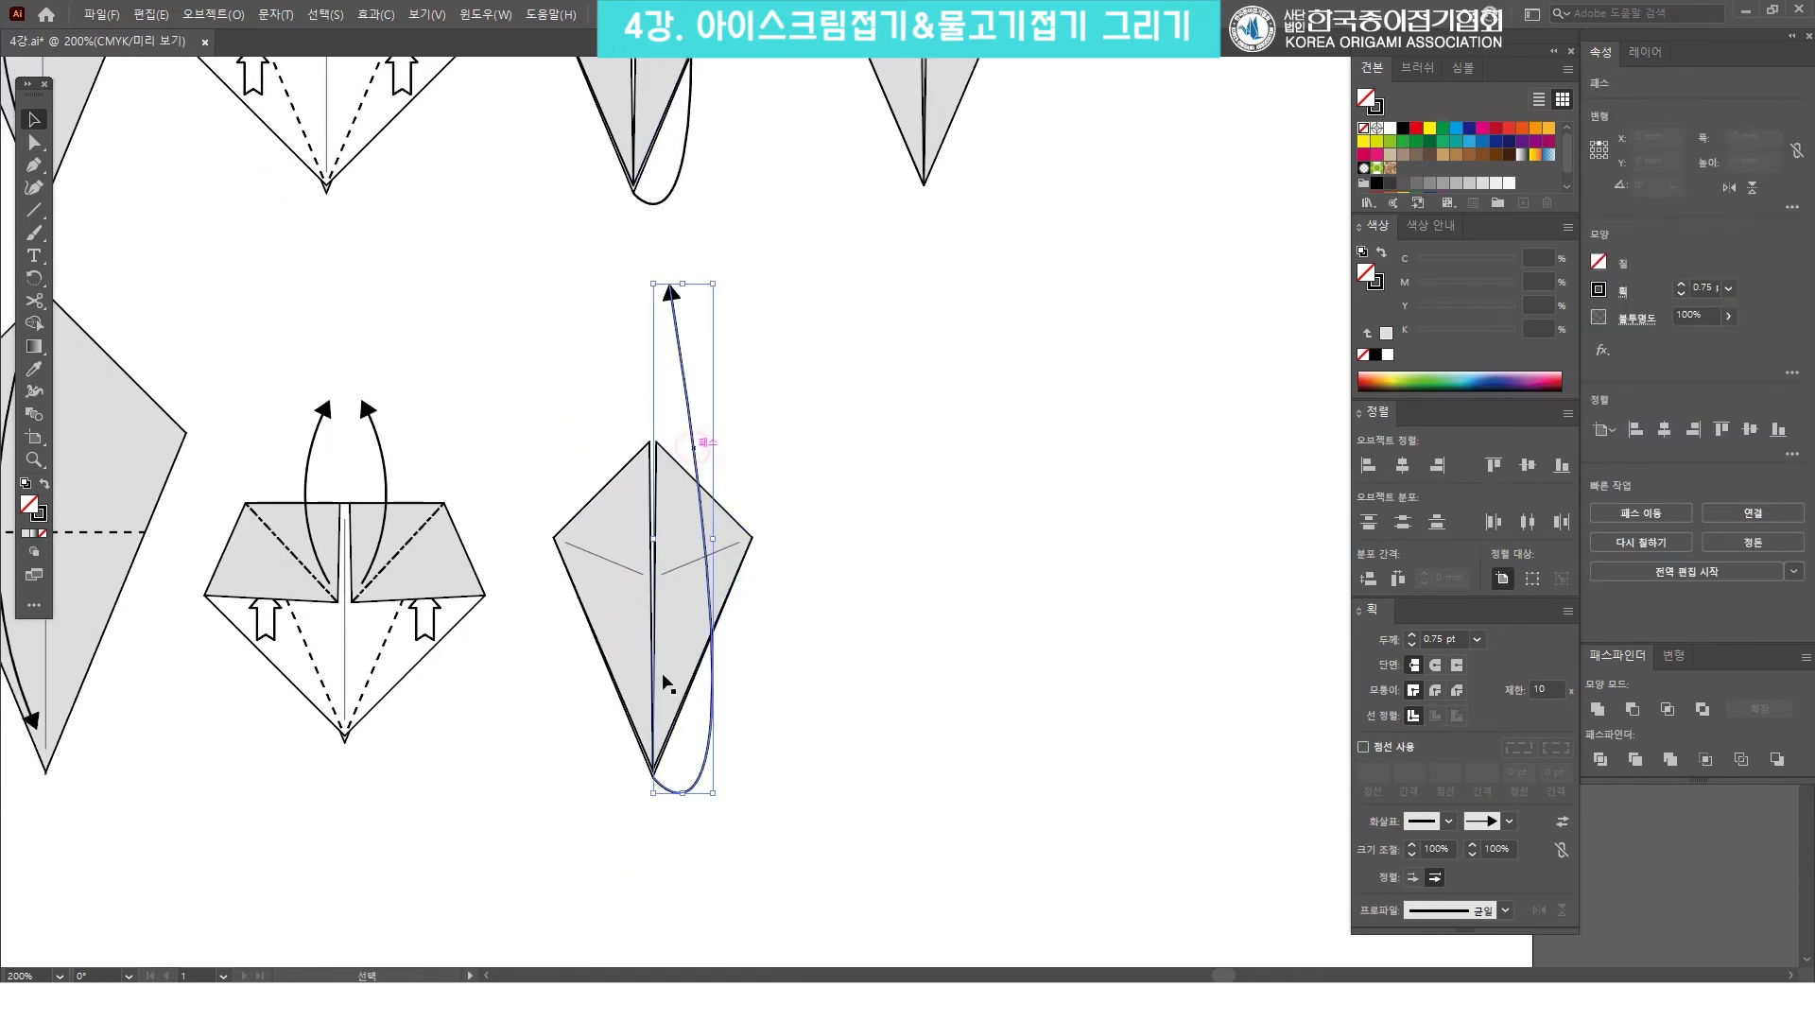
{"action": "left_click", "coordinate": [732, 654]}
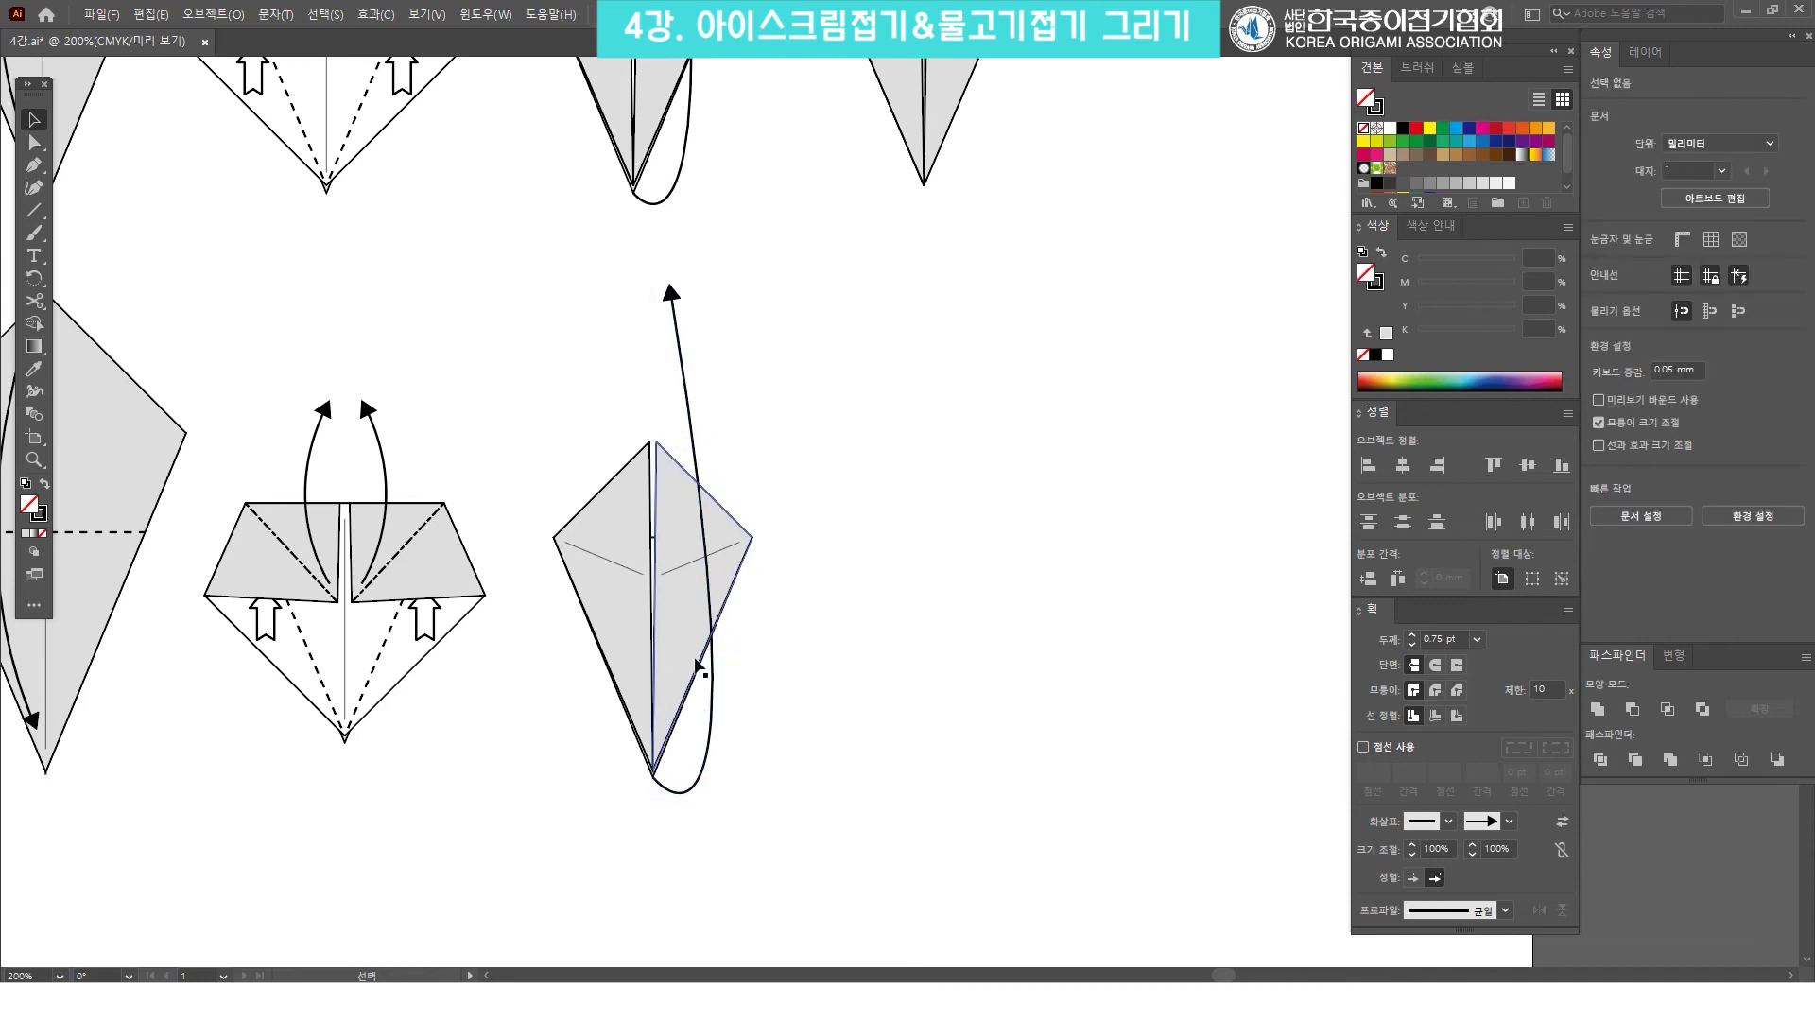
{"action": "left_click", "coordinate": [712, 667]}
{"action": "right_click", "coordinate": [712, 668]}
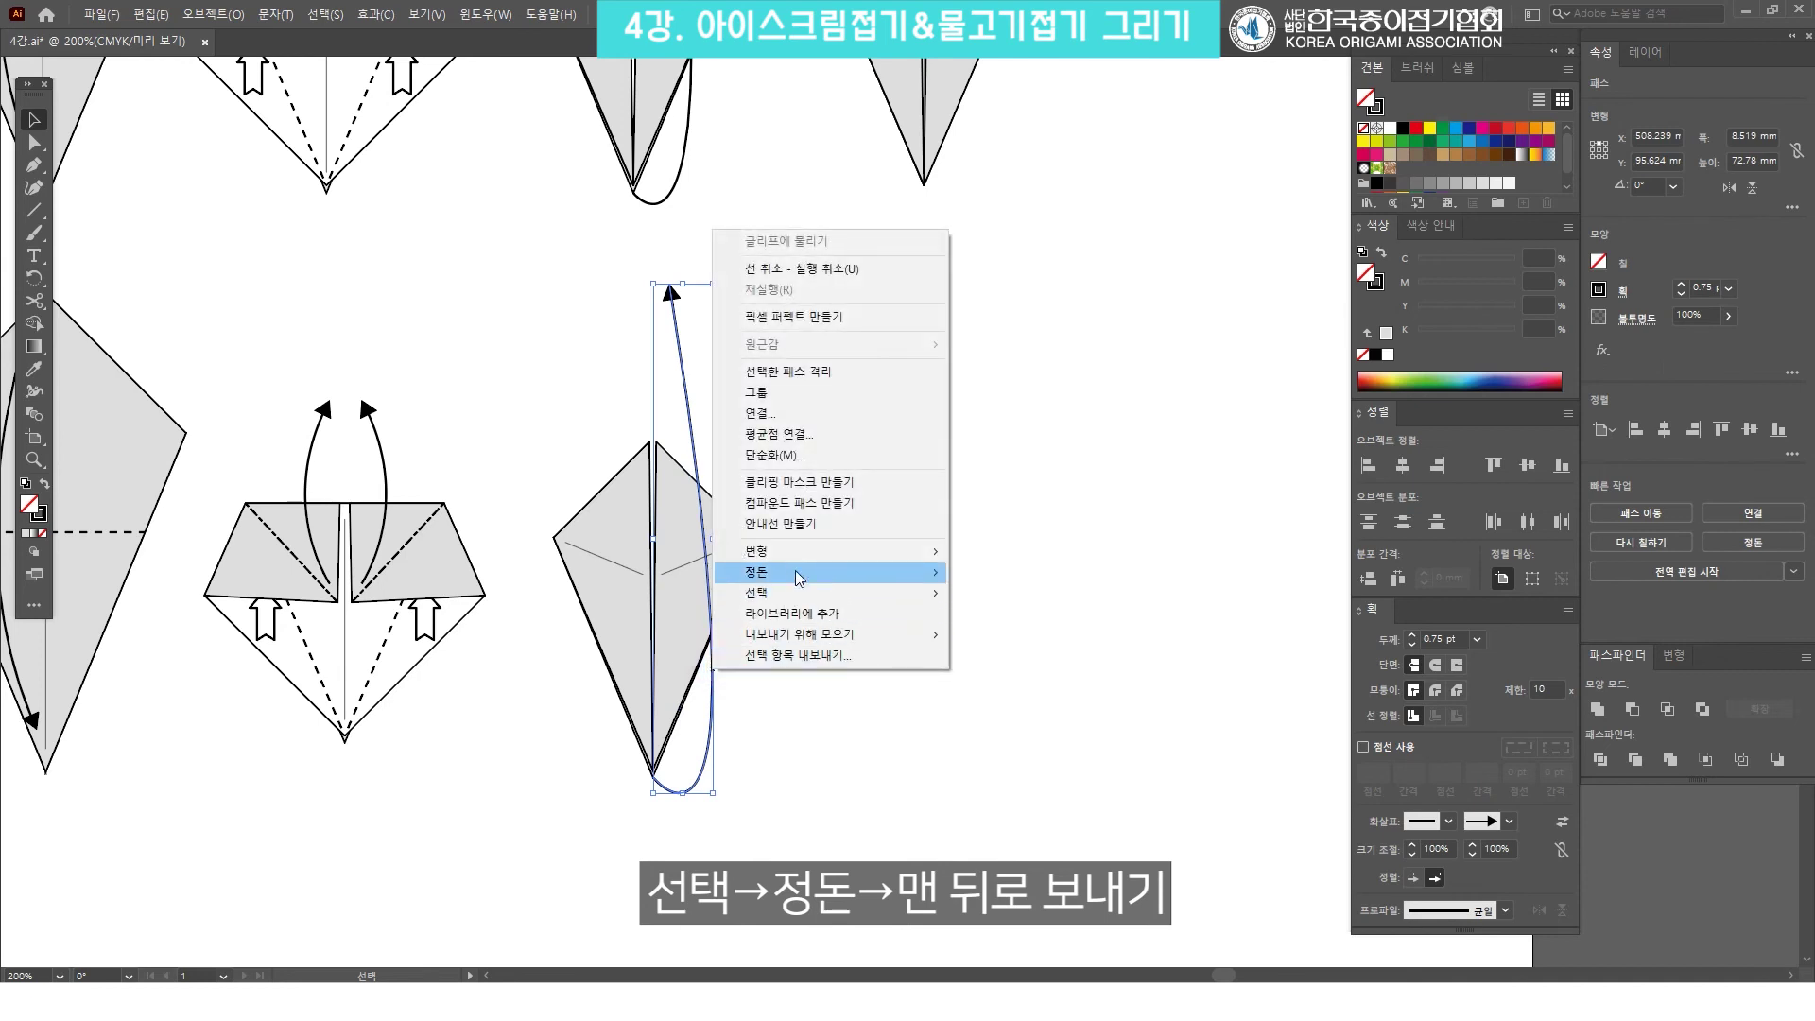
{"action": "mouse_move", "coordinate": [796, 571]}
{"action": "left_click", "coordinate": [1017, 636]}
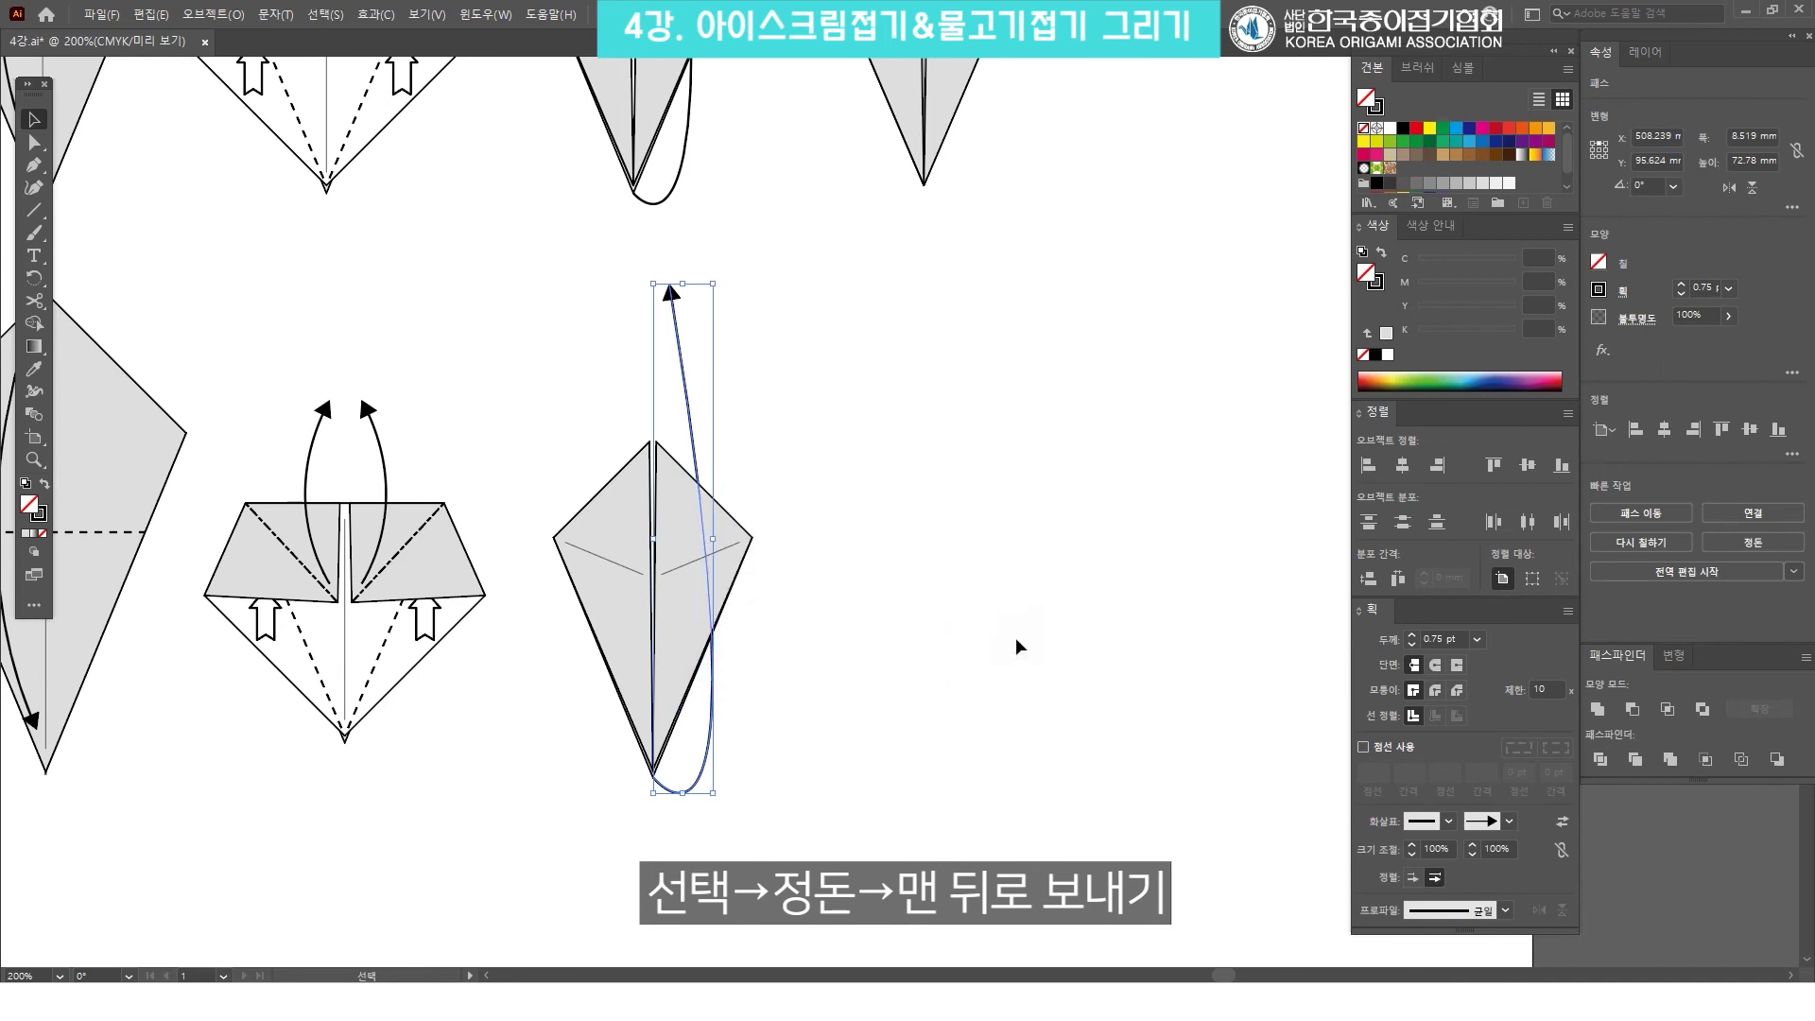
{"action": "left_click", "coordinate": [1040, 515]}
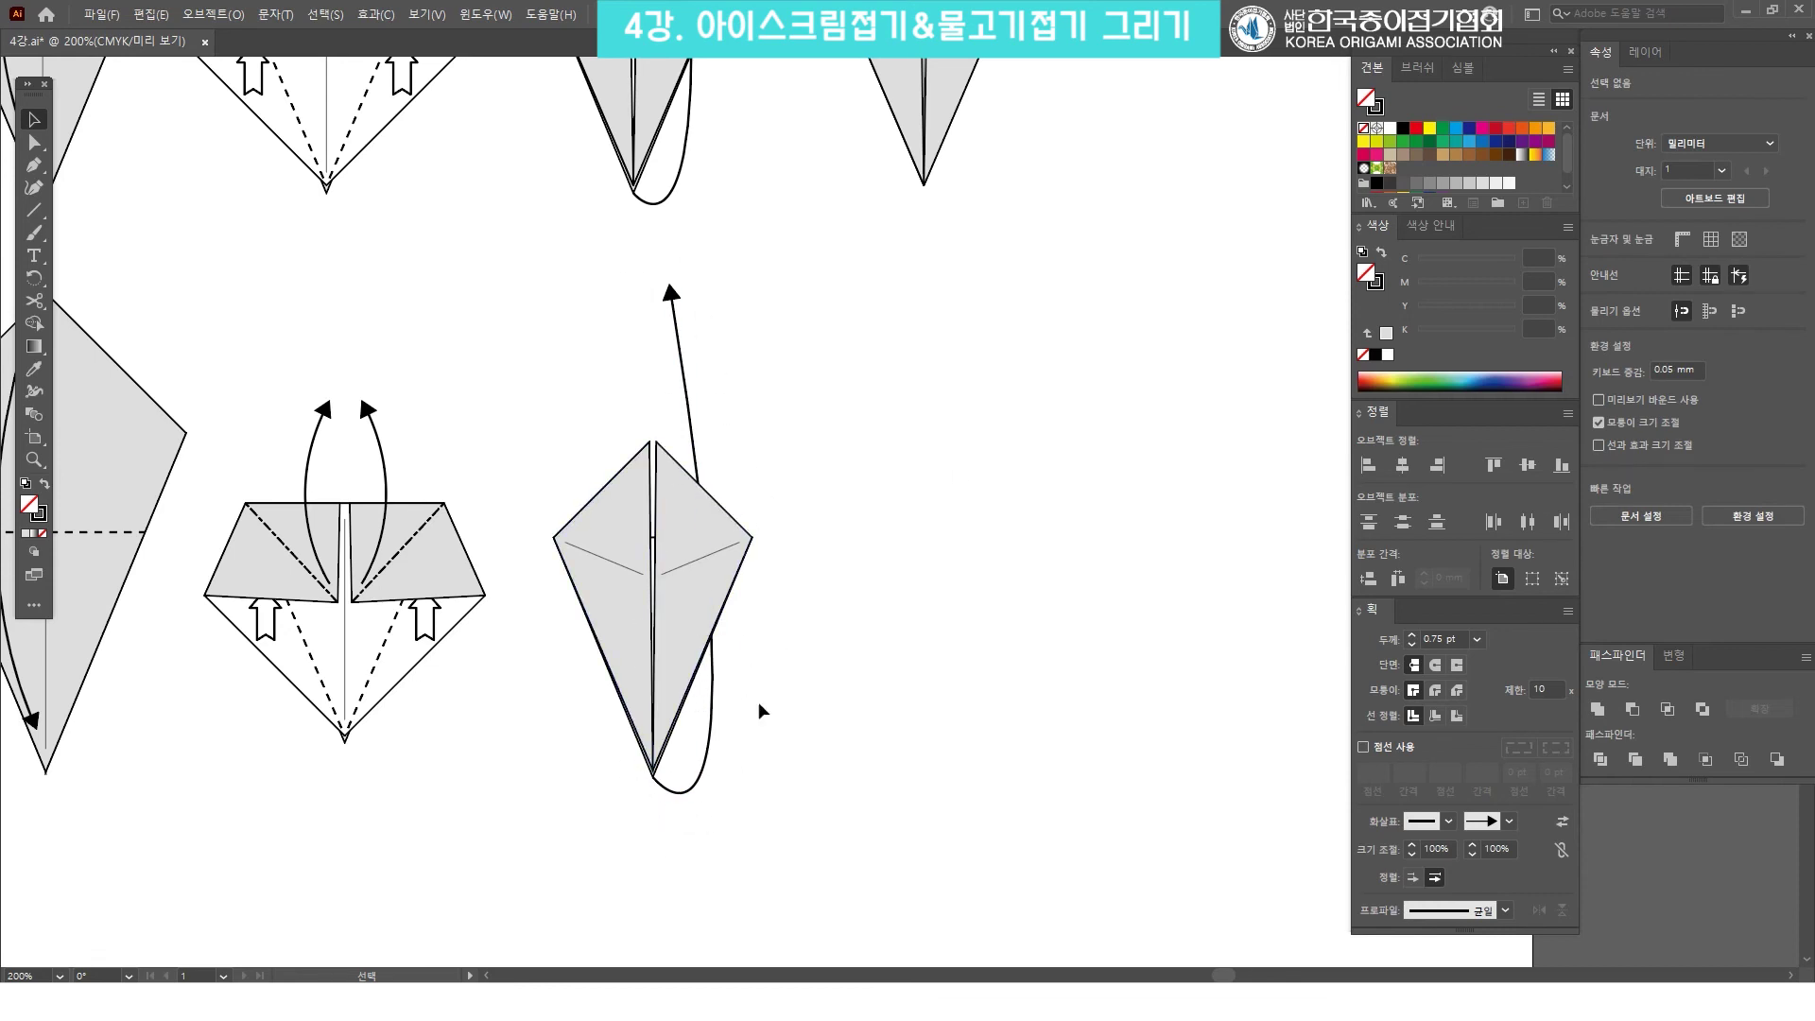
Duplicate the fifth figure to the right, beneath the sixth reference figure, and delete the looping arrow from the copy.
{"action": "key", "text": "z"}
{"action": "left_click", "coordinate": [913, 455], "text": "alt"}
{"action": "left_click", "coordinate": [867, 433], "text": "alt"}
{"action": "left_click", "coordinate": [851, 510]}
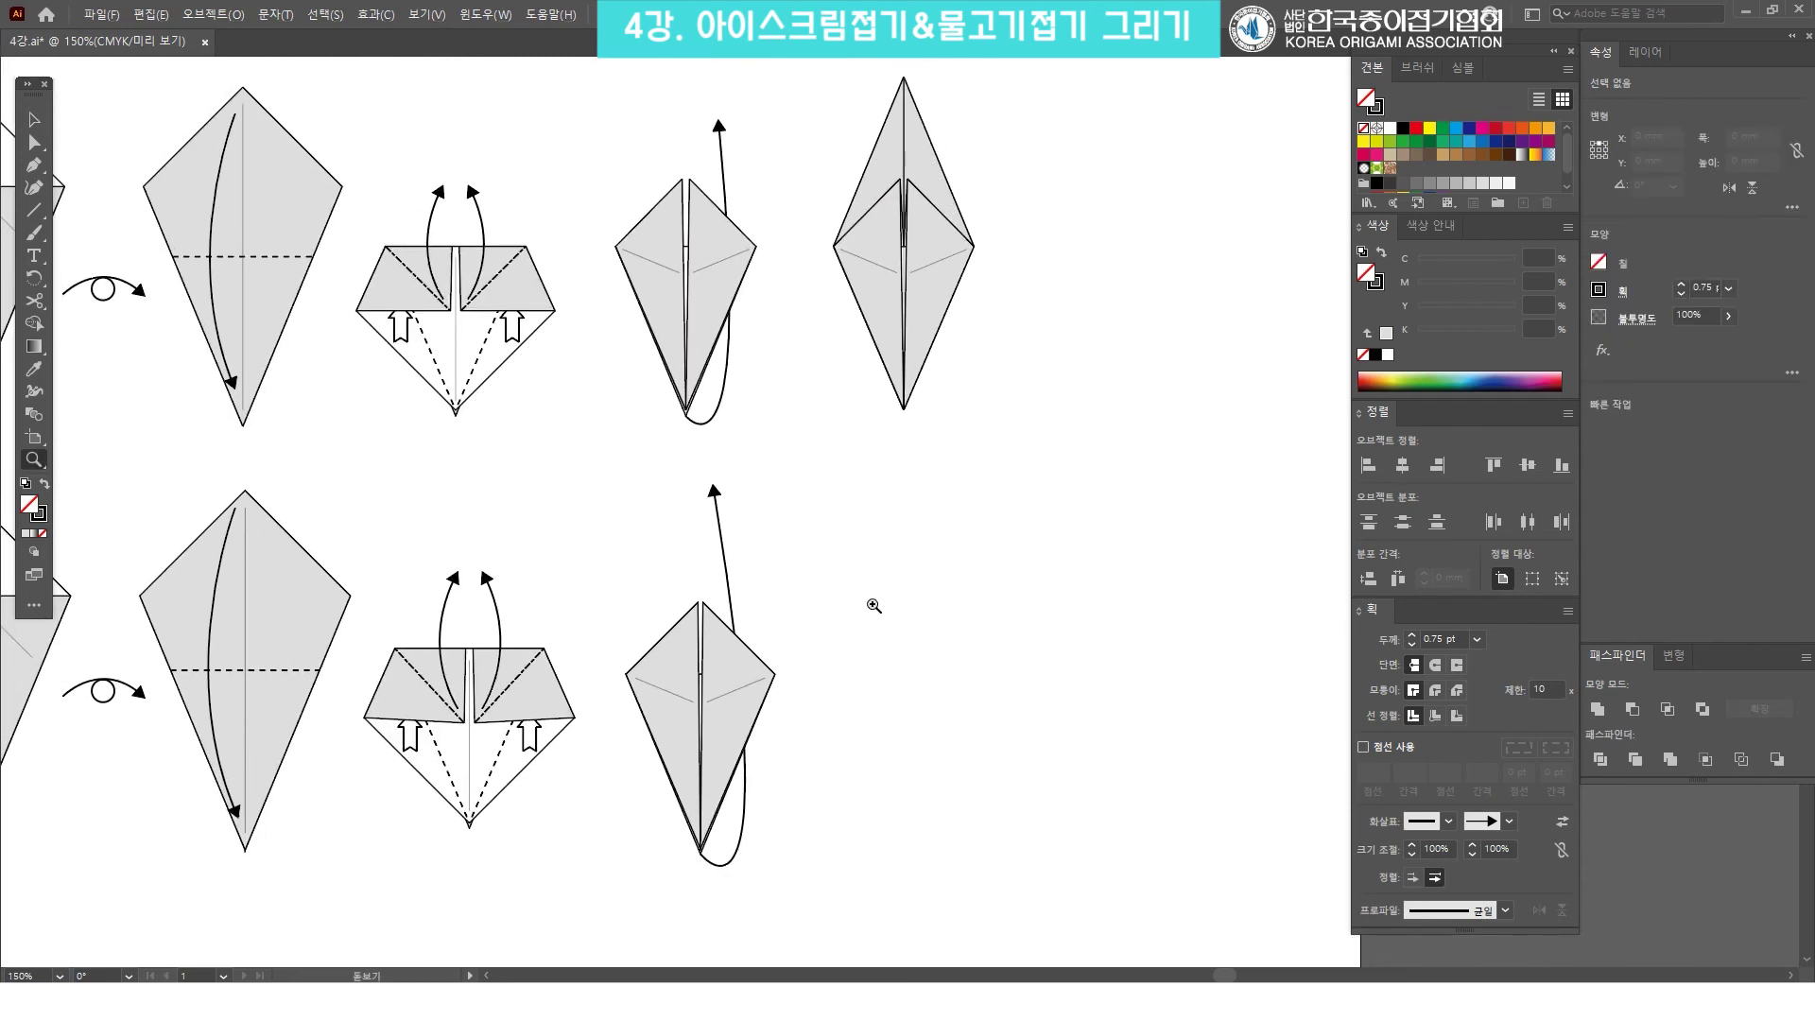
{"action": "key", "text": "v"}
{"action": "left_click_drag", "start_coordinate": [1024, 607], "coordinate": [989, 609]}
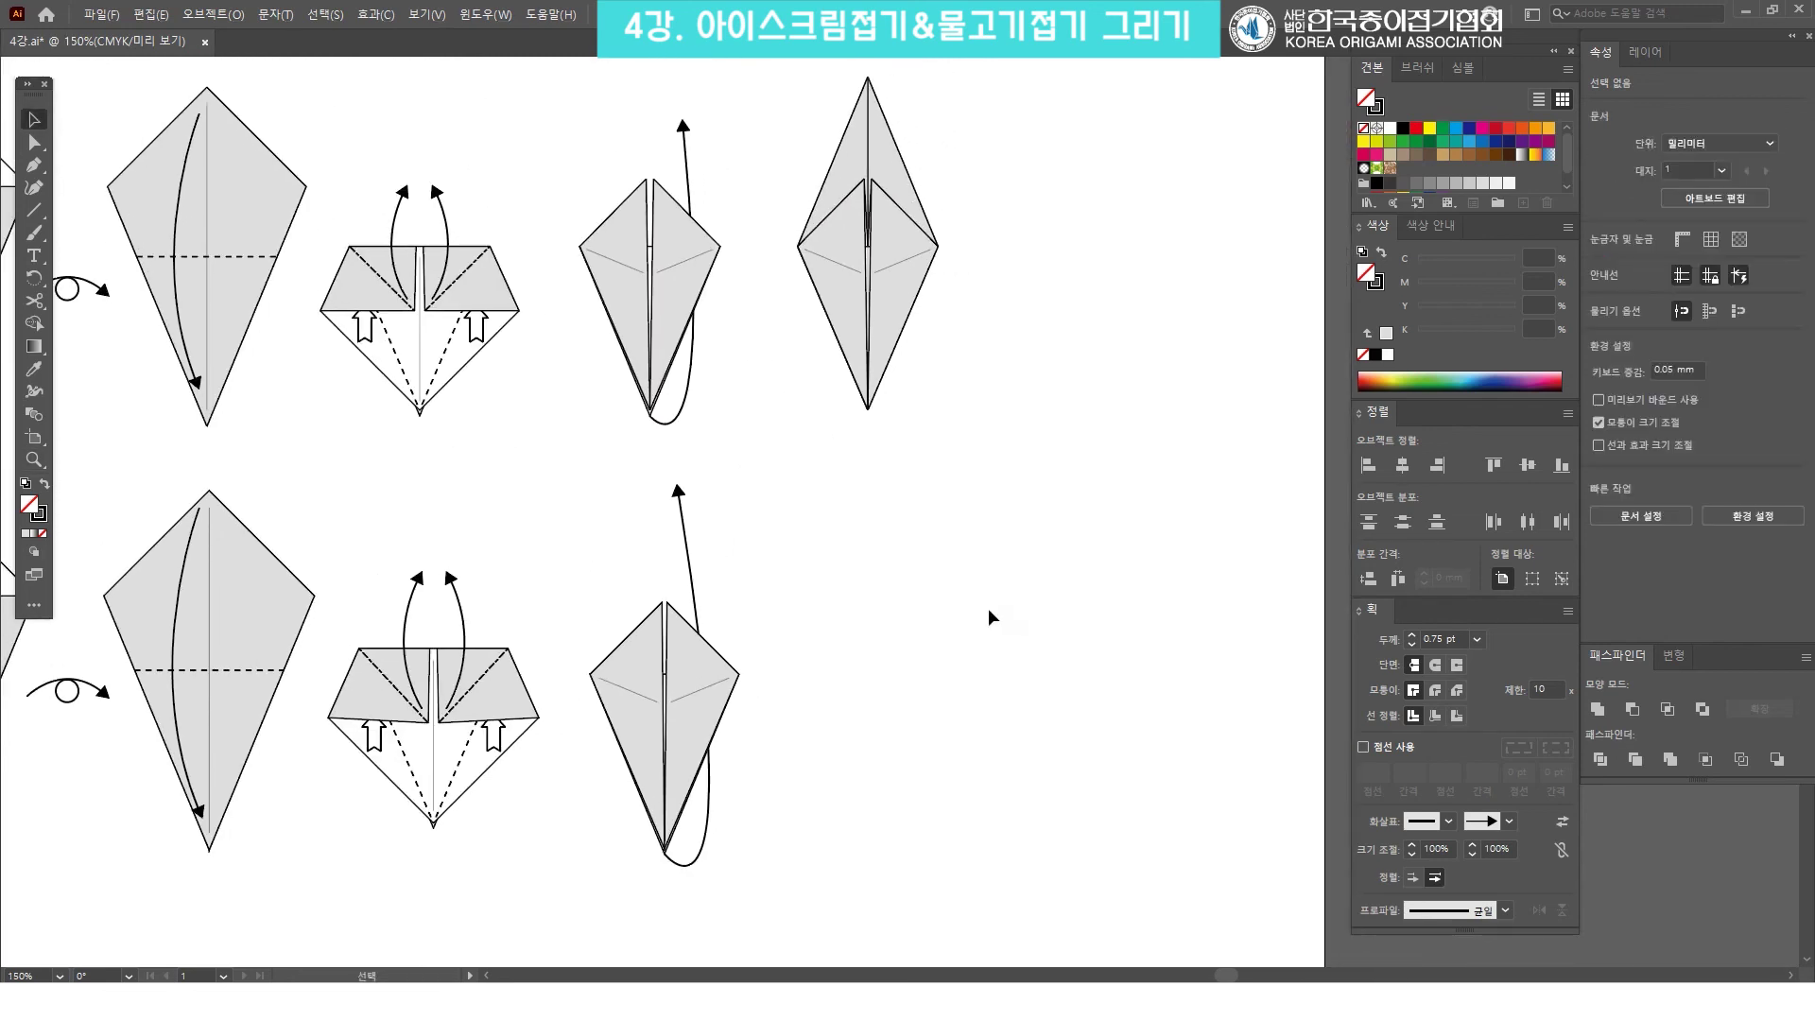
{"action": "left_click_drag", "start_coordinate": [993, 428], "coordinate": [810, 147]}
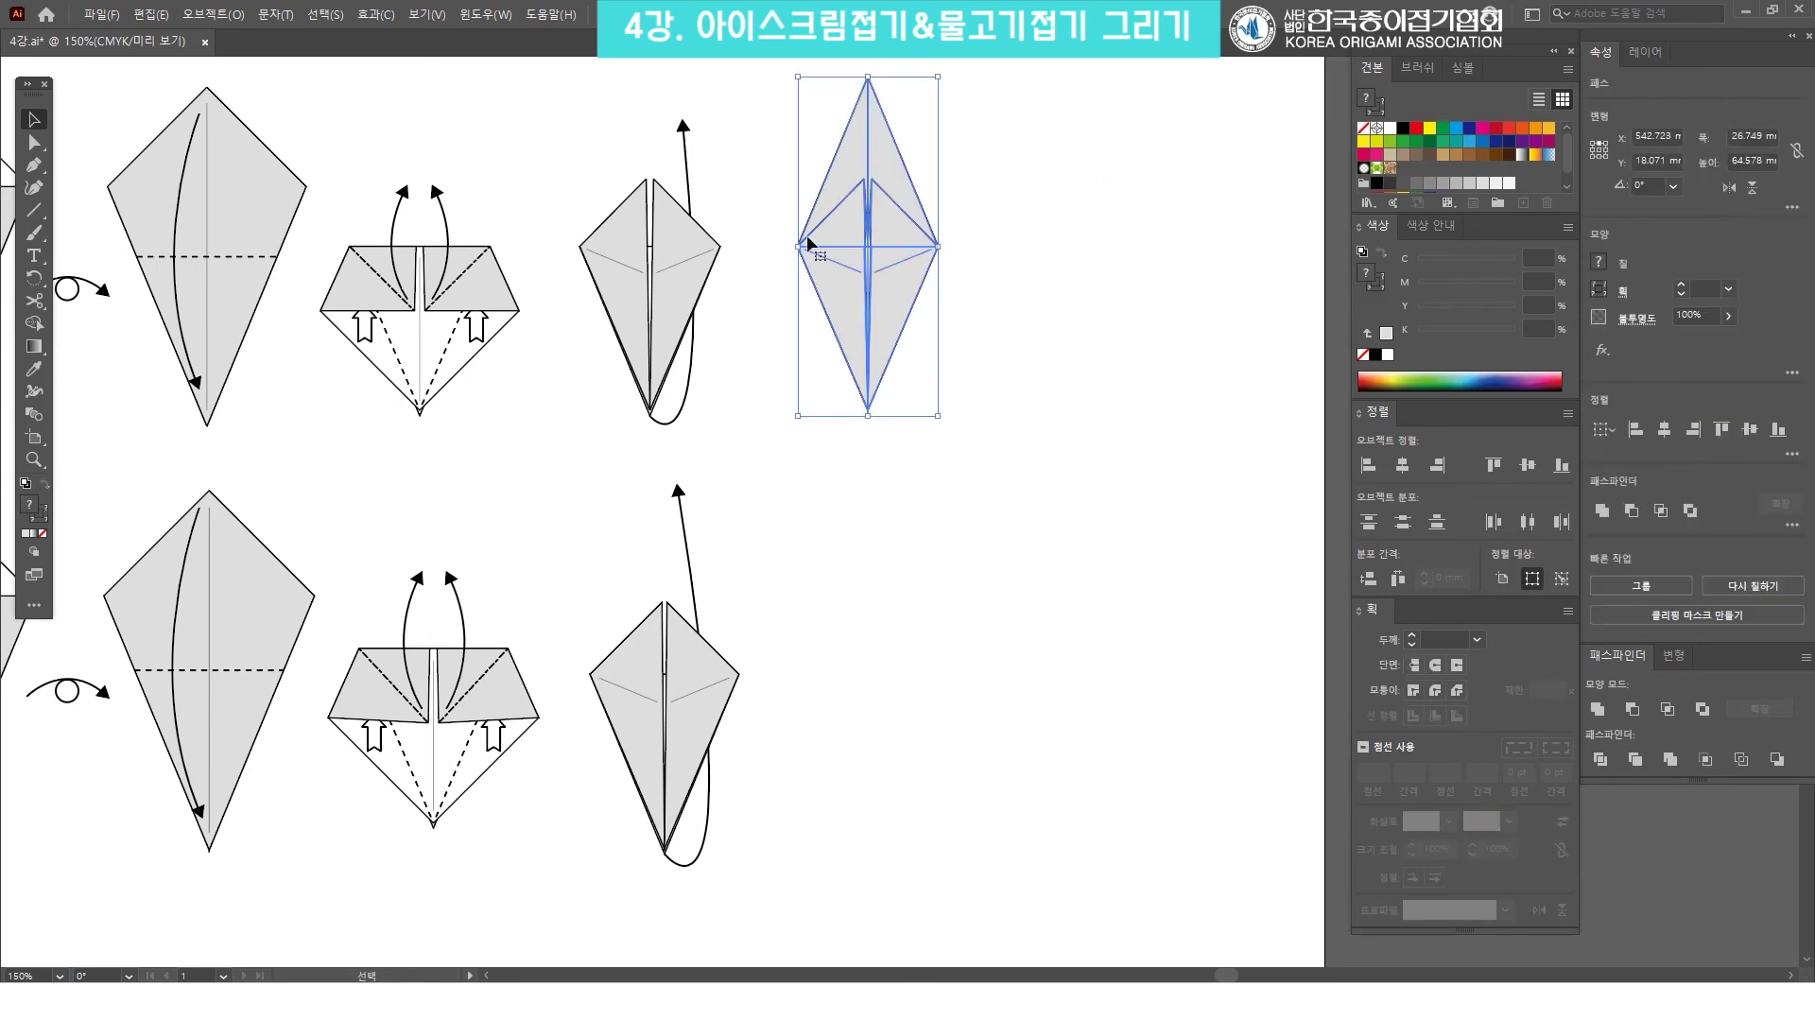
{"action": "left_click", "coordinate": [1076, 407]}
{"action": "left_click_drag", "start_coordinate": [749, 842], "coordinate": [872, 692]}
{"action": "left_click", "coordinate": [1132, 663]}
{"action": "scroll", "coordinate": [960, 600], "scroll_direction": "right", "scroll_amount": 1}
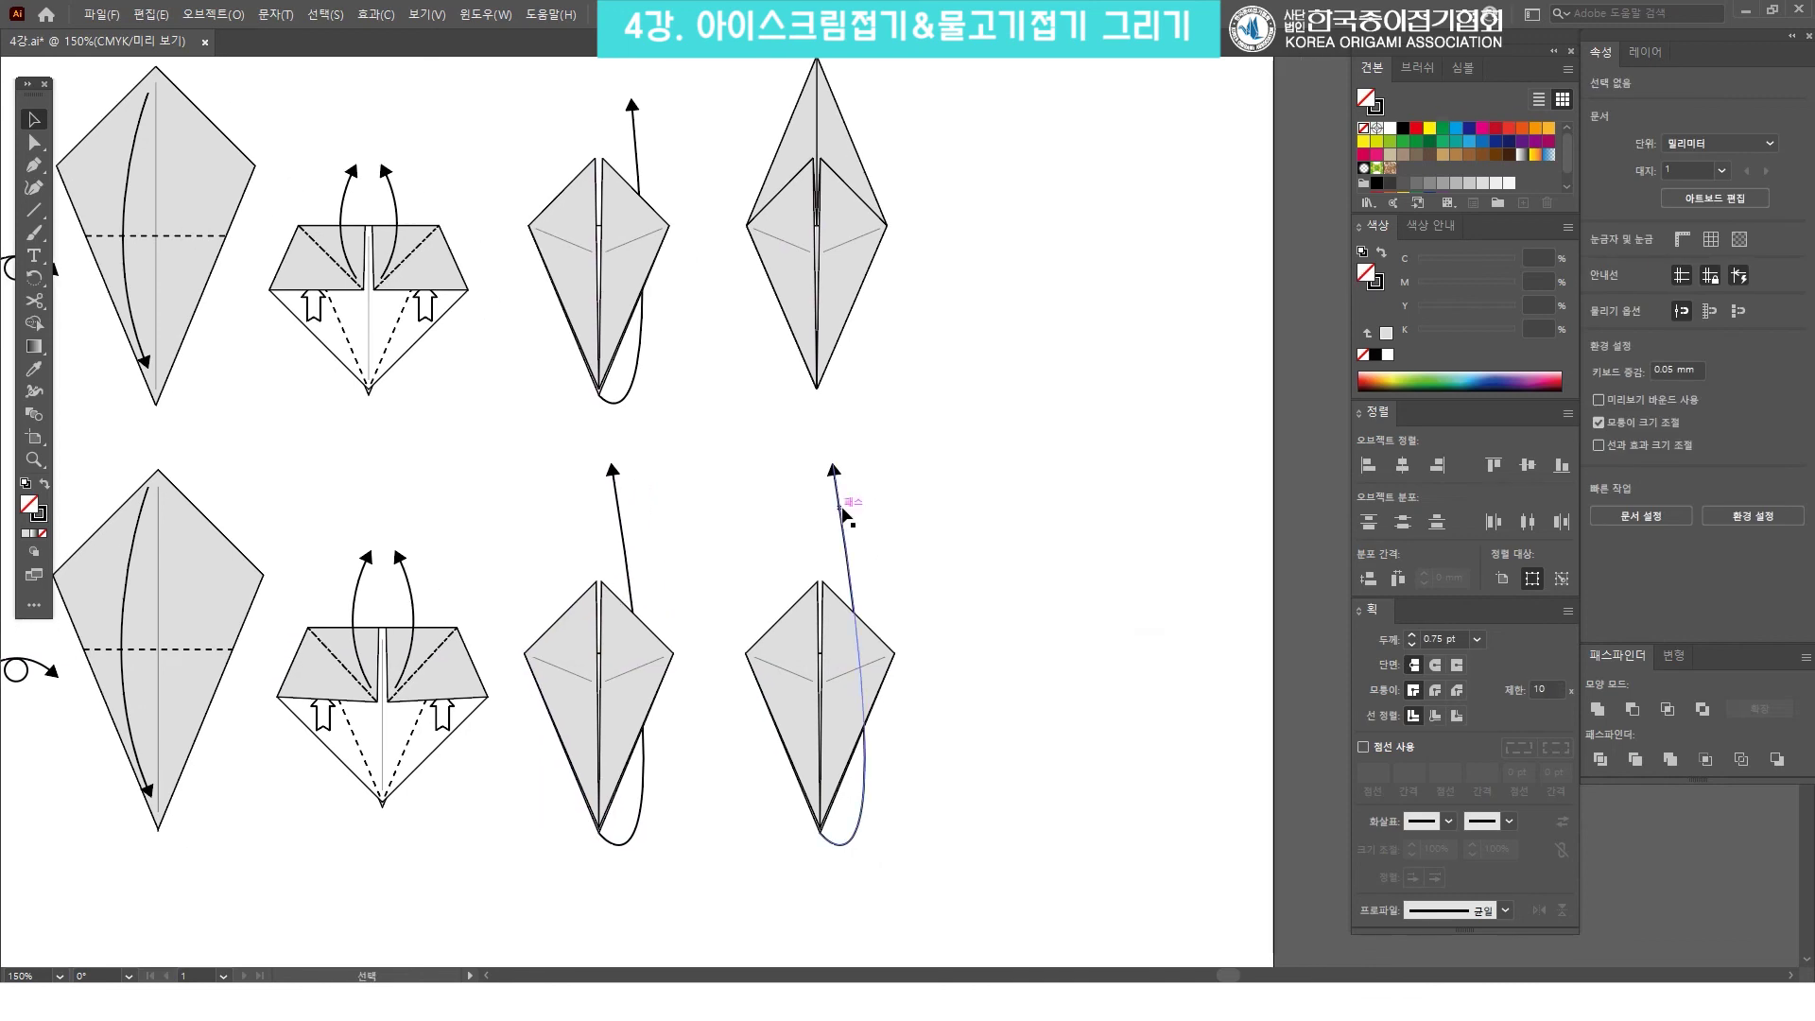
{"action": "left_click", "coordinate": [843, 507]}
{"action": "key", "text": "Delete"}
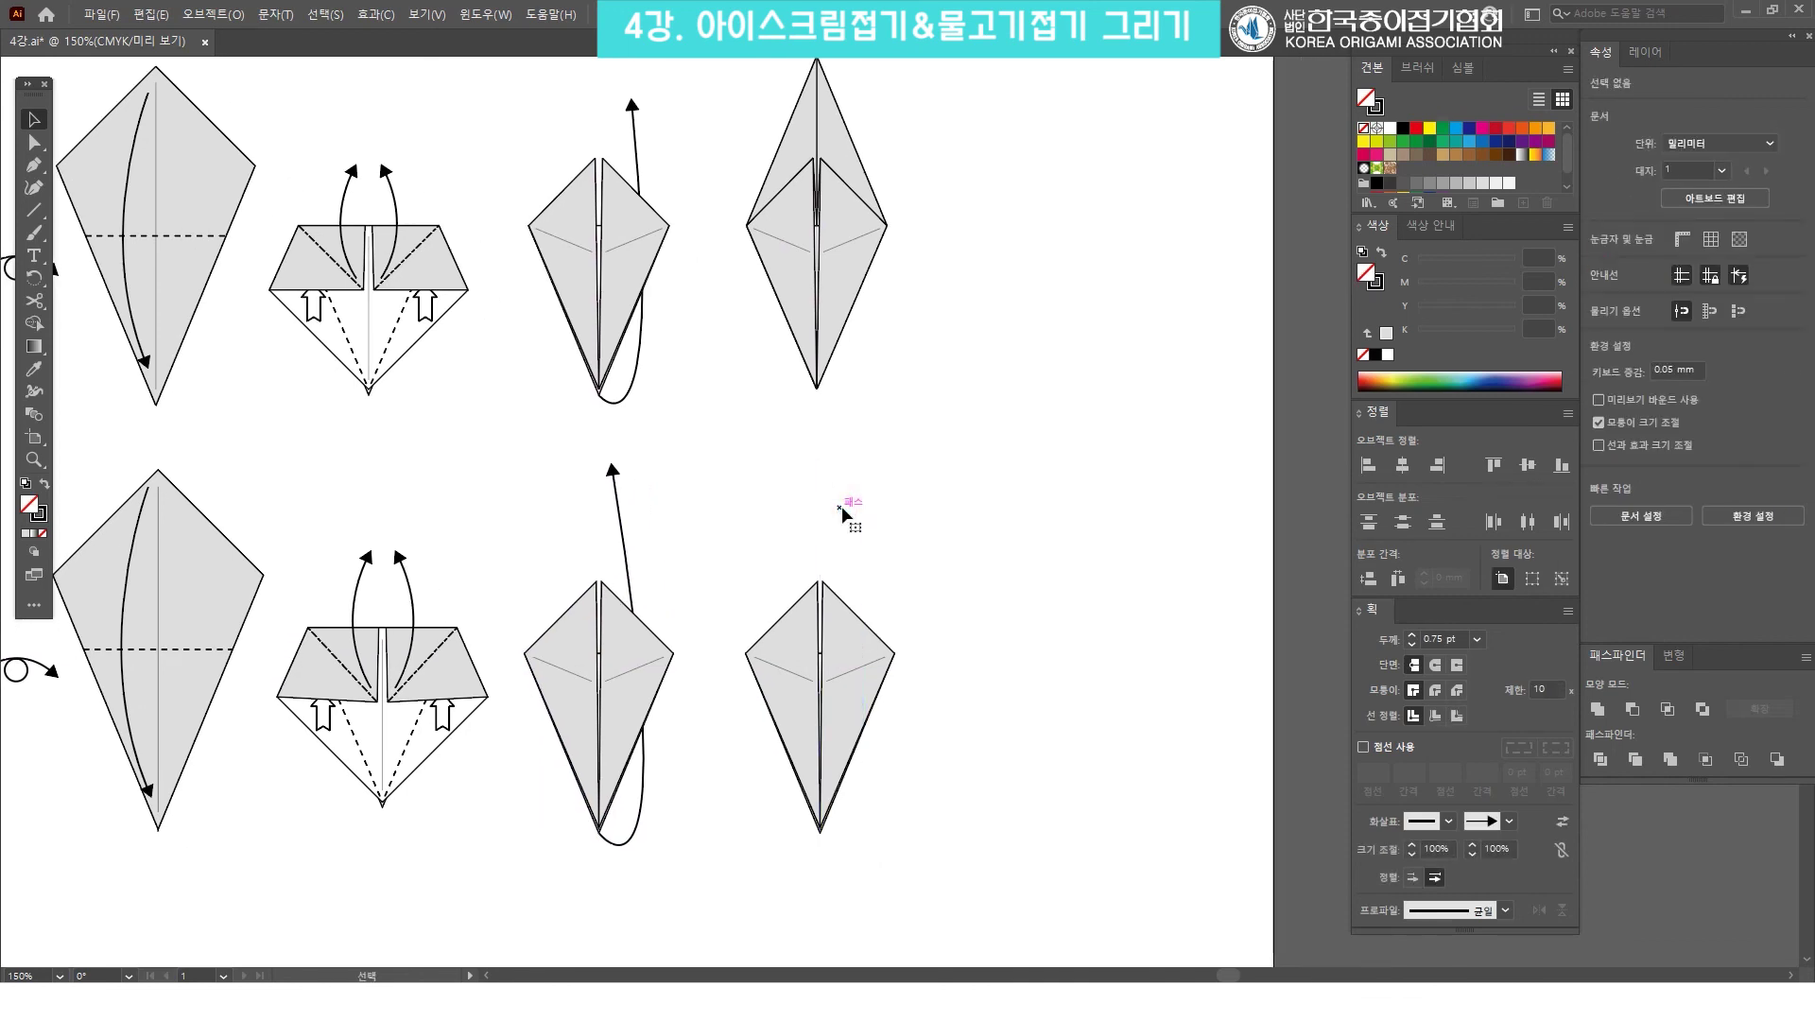
Move the gray back triangle out of the copied figure, to the right of its flaps.
{"action": "key", "text": "ctrl+space"}
{"action": "mouse_move", "coordinate": [892, 689]}
{"action": "left_mouse_down"}
{"action": "mouse_move", "coordinate": [854, 725]}
{"action": "mouse_move", "coordinate": [1027, 560]}
{"action": "left_mouse_up"}
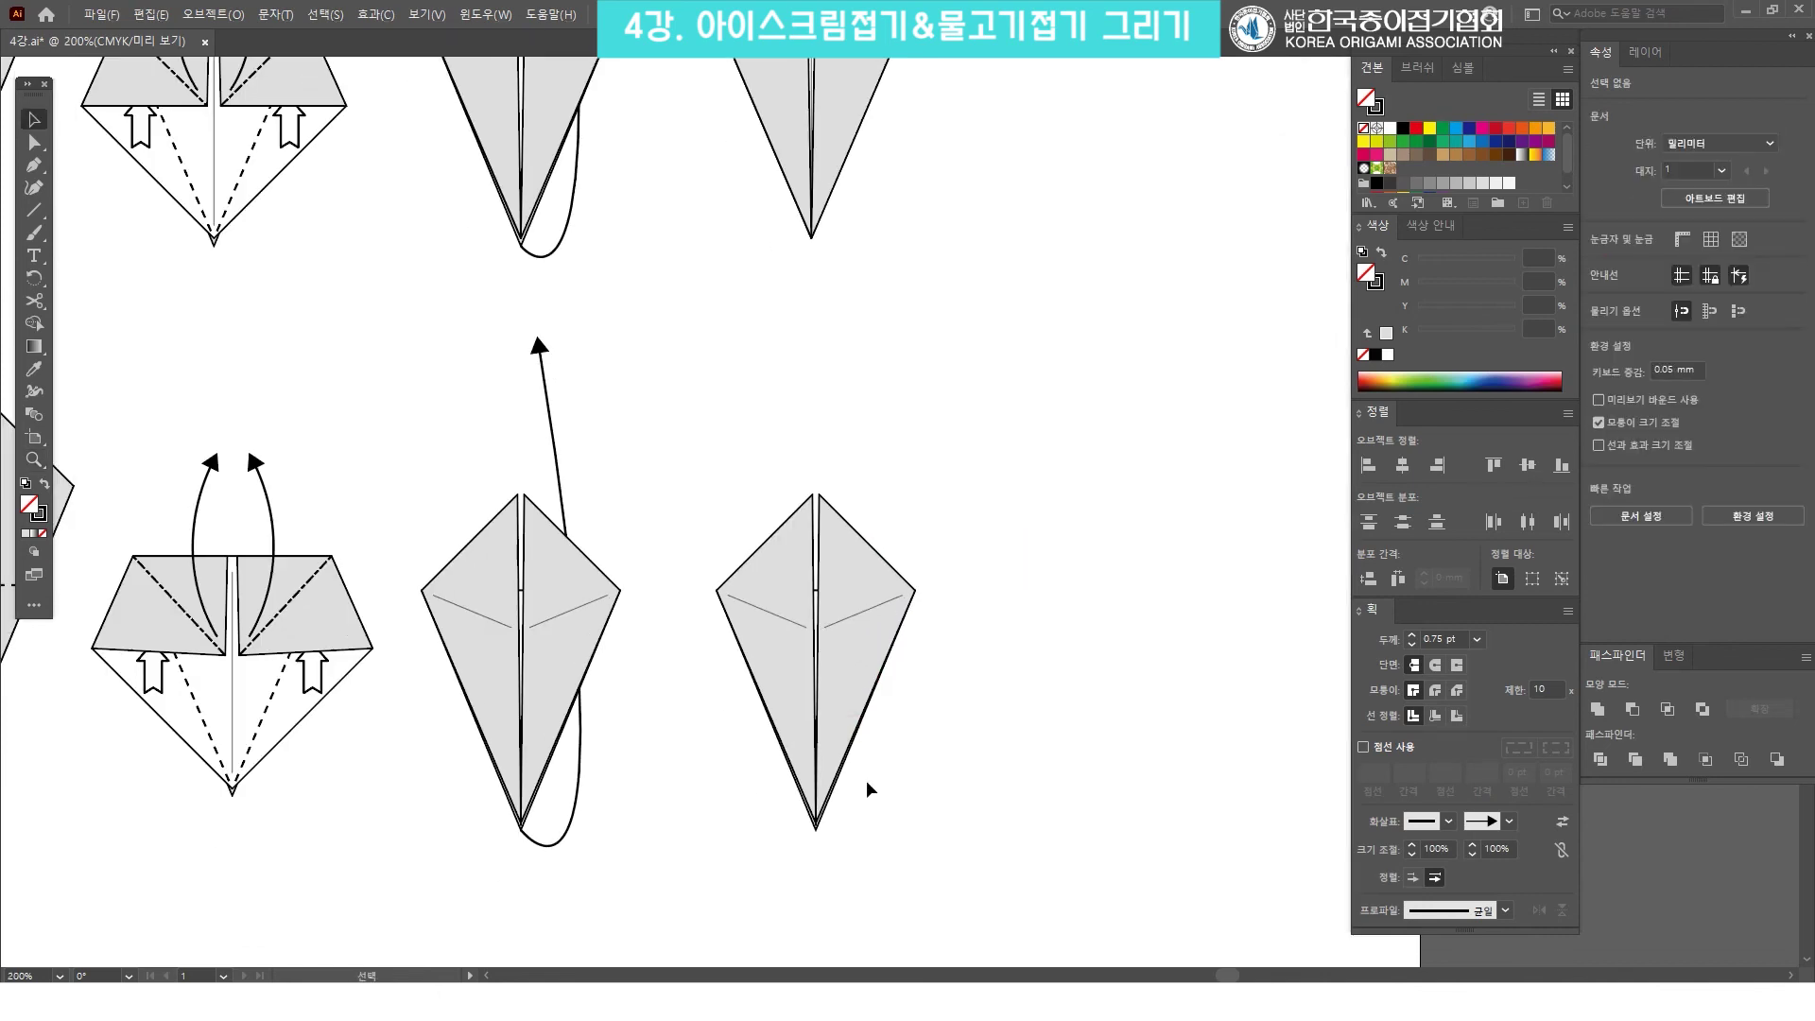
{"action": "scroll", "coordinate": [840, 811], "scroll_direction": "up", "scroll_amount": 1}
{"action": "key", "text": "ctrl+space"}
{"action": "left_click", "coordinate": [830, 826]}
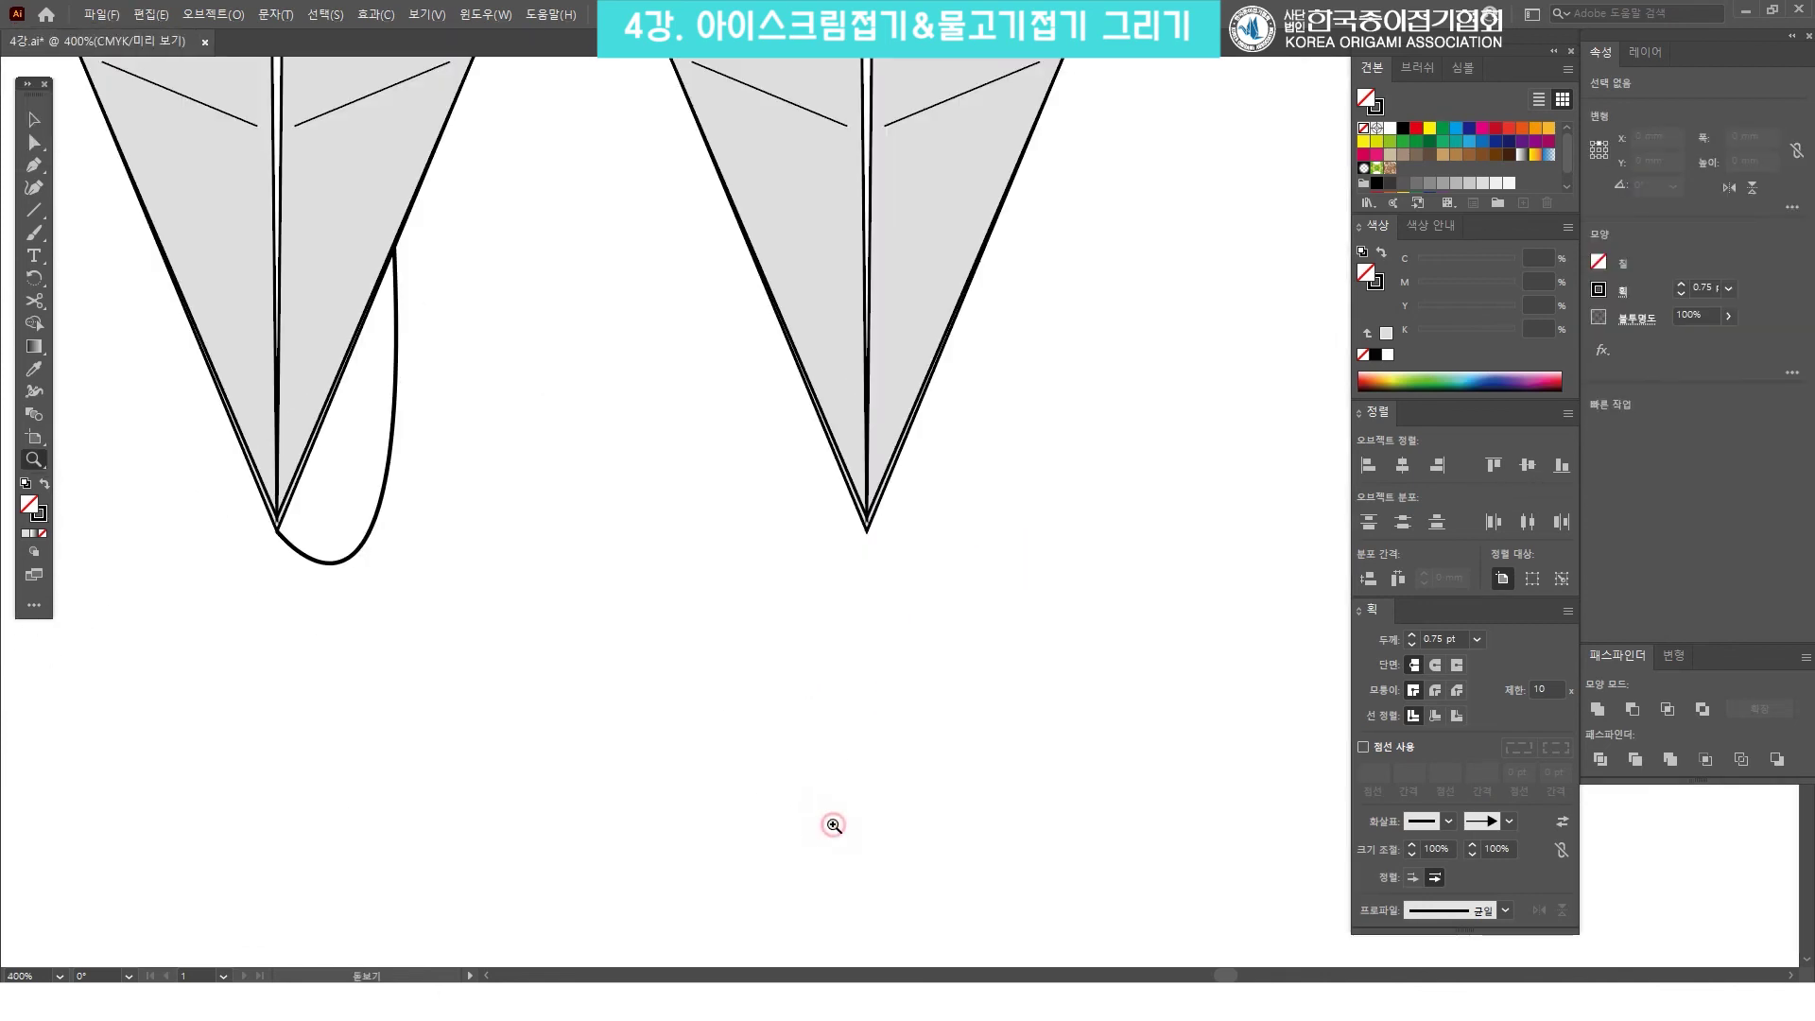
{"action": "left_click_drag", "start_coordinate": [961, 438], "coordinate": [869, 790]}
{"action": "left_click_drag", "start_coordinate": [806, 904], "coordinate": [911, 741]}
{"action": "key", "text": "ctrl+z"}
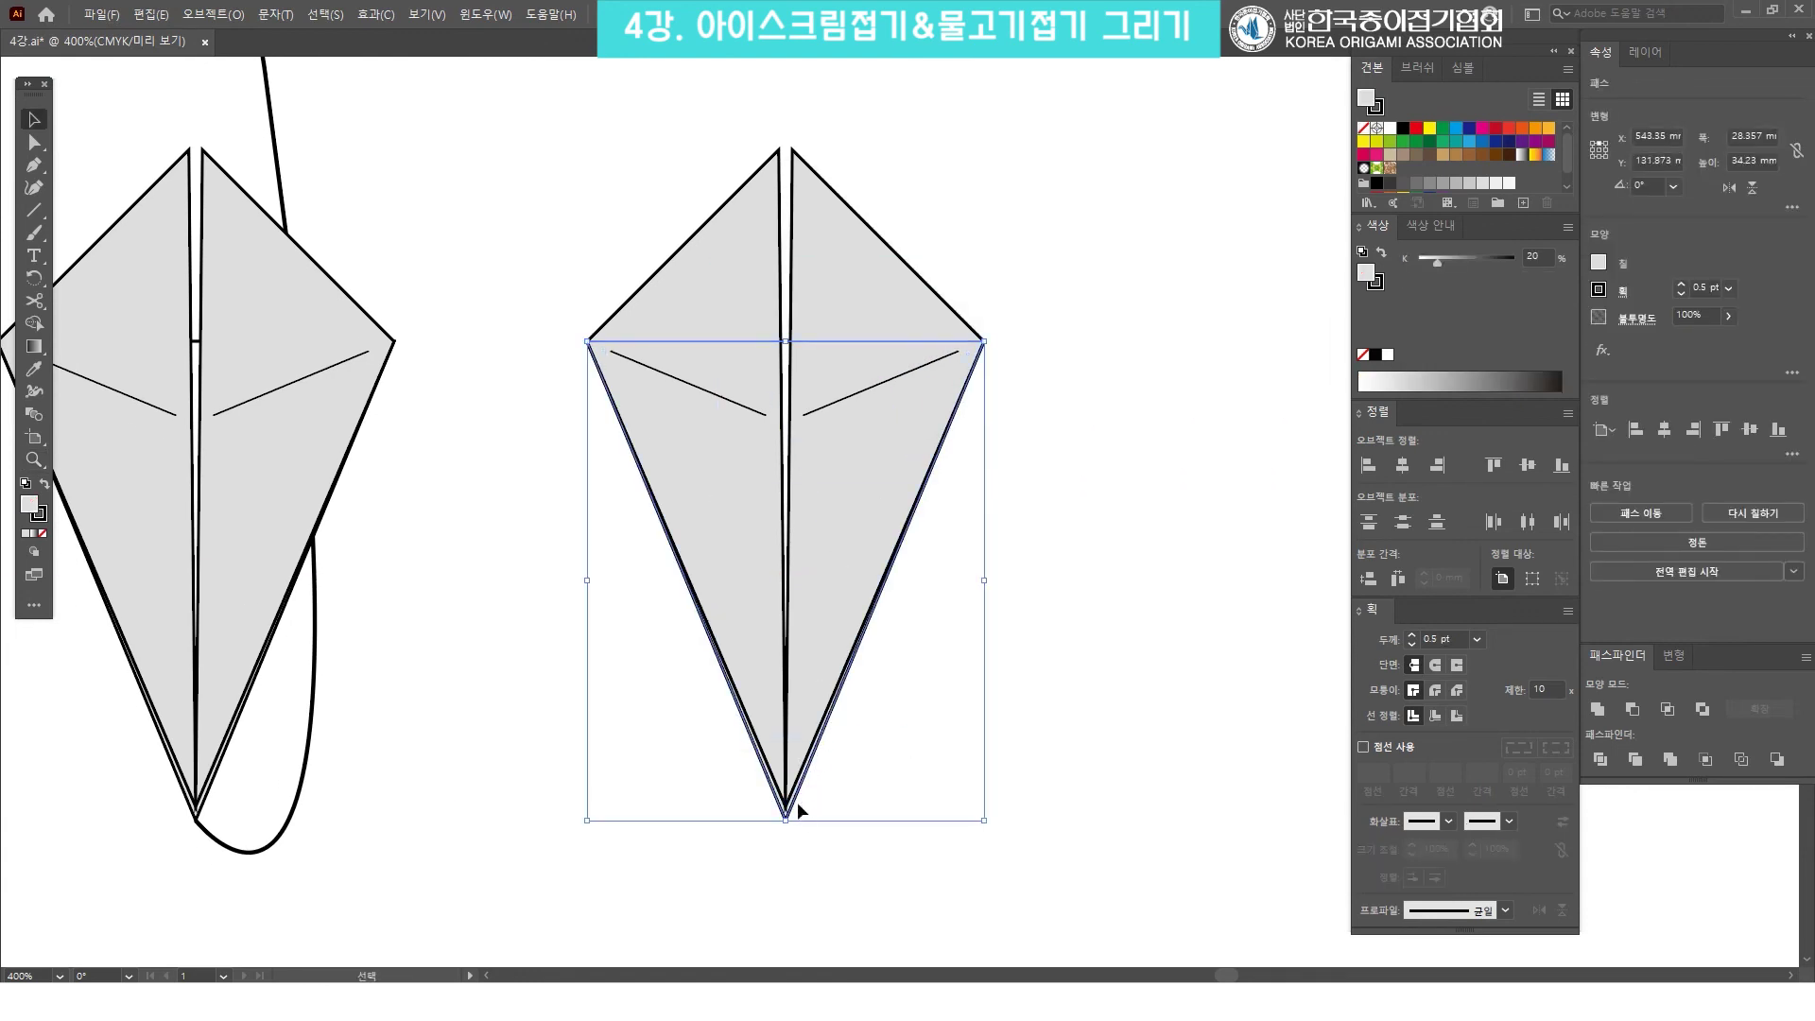
{"action": "left_click_drag", "start_coordinate": [795, 794], "coordinate": [1044, 778]}
{"action": "left_click_drag", "start_coordinate": [1125, 571], "coordinate": [1086, 507]}
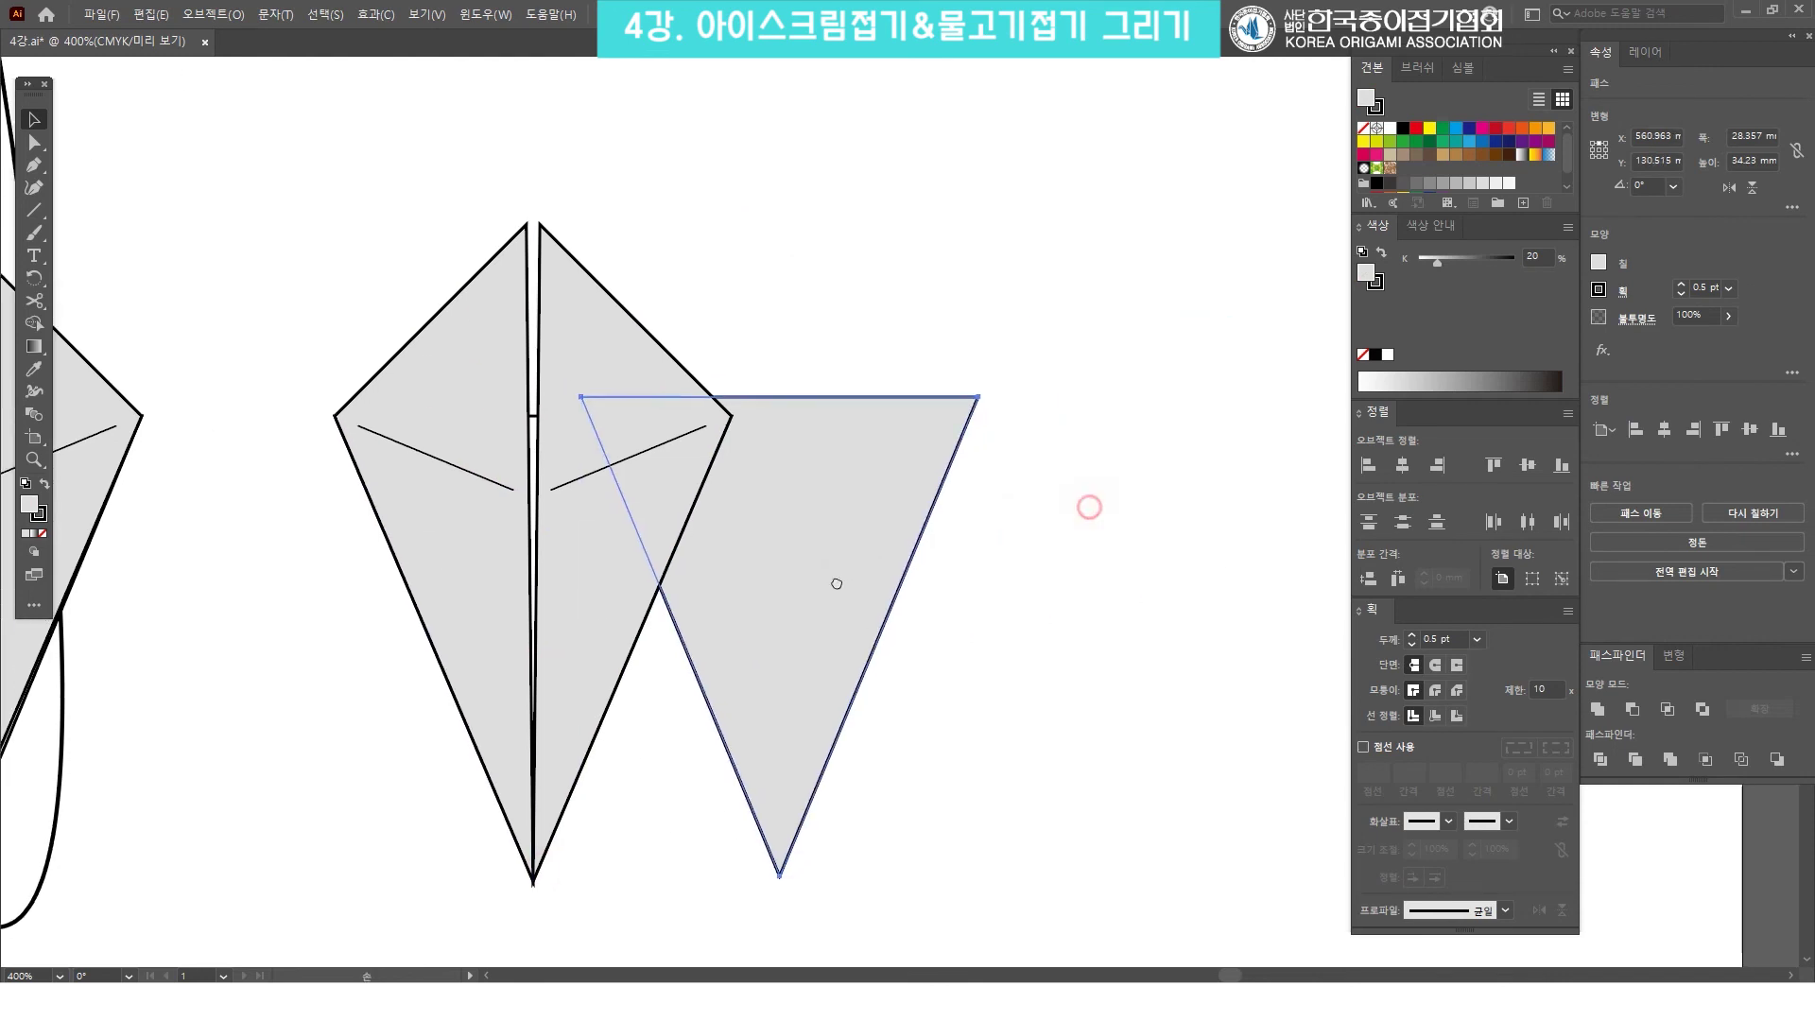
Rotate the separated gray triangle by 180° so it points upward.
{"action": "key", "text": "ctrl+minus"}
{"action": "left_click_drag", "start_coordinate": [875, 741], "coordinate": [870, 502]}
{"action": "scroll", "coordinate": [782, 194], "scroll_direction": "up", "scroll_amount": 8}
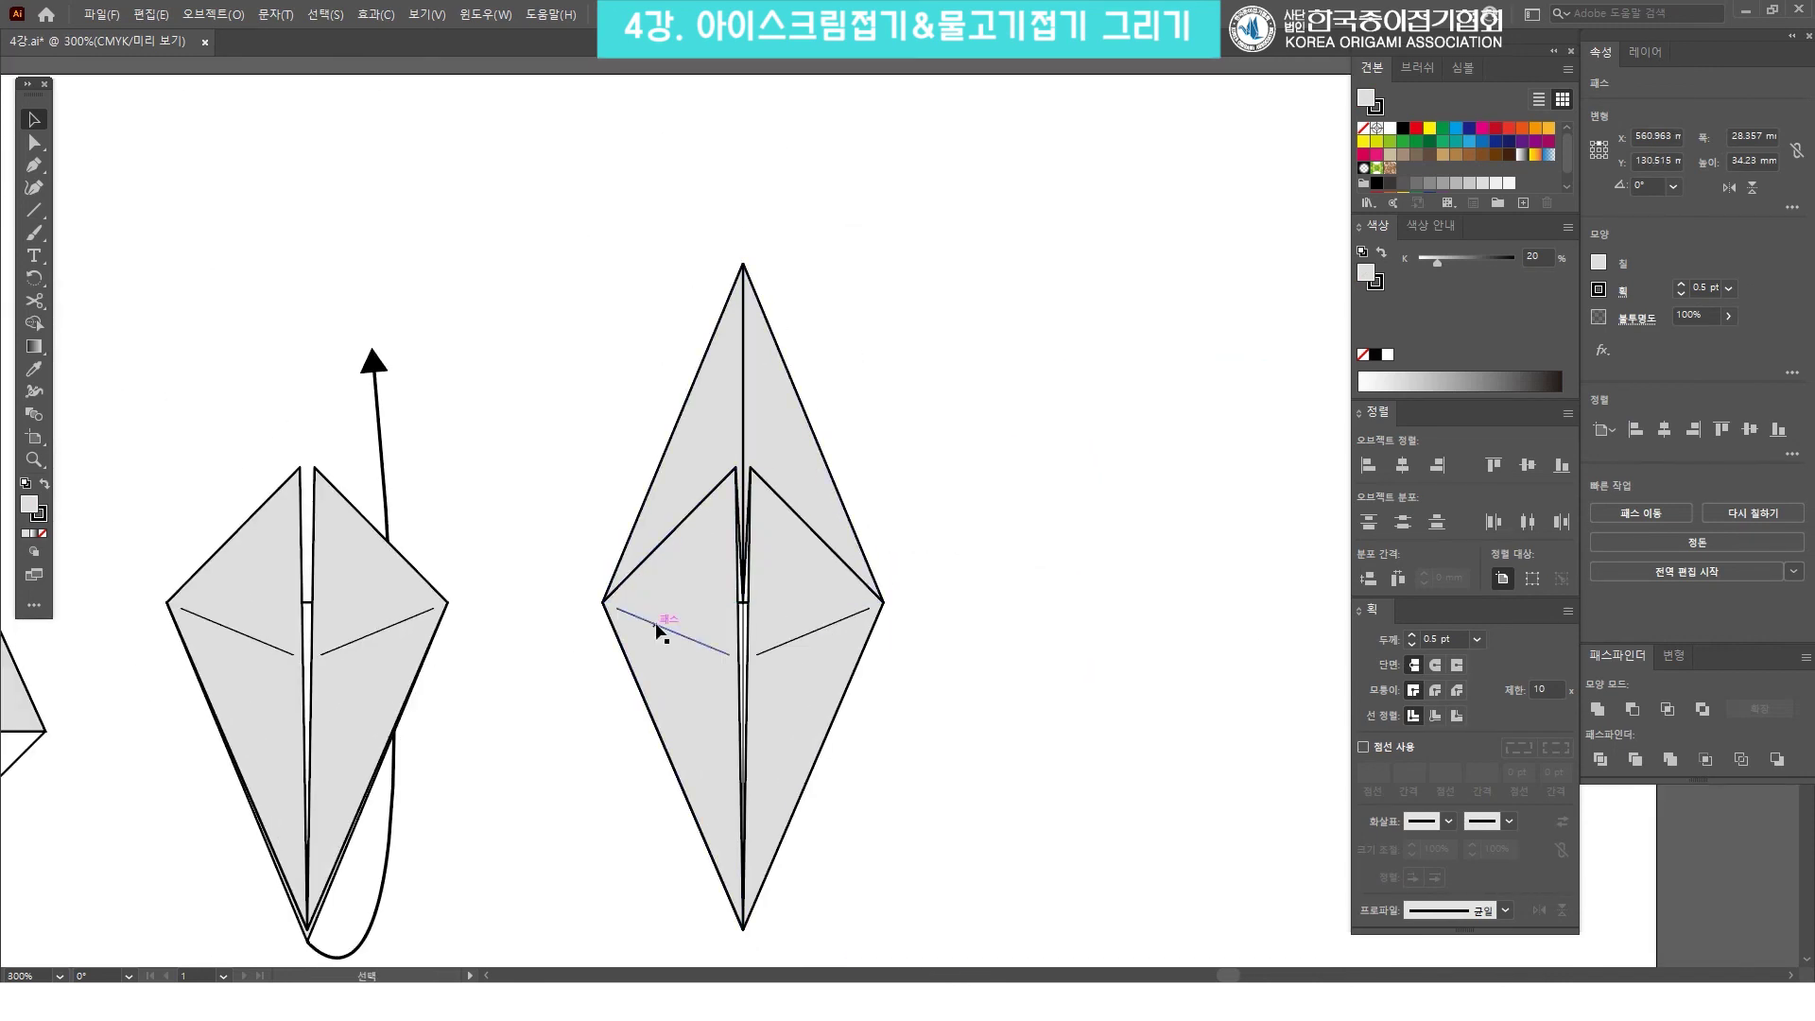
{"action": "scroll", "coordinate": [945, 738], "scroll_direction": "down", "scroll_amount": 8}
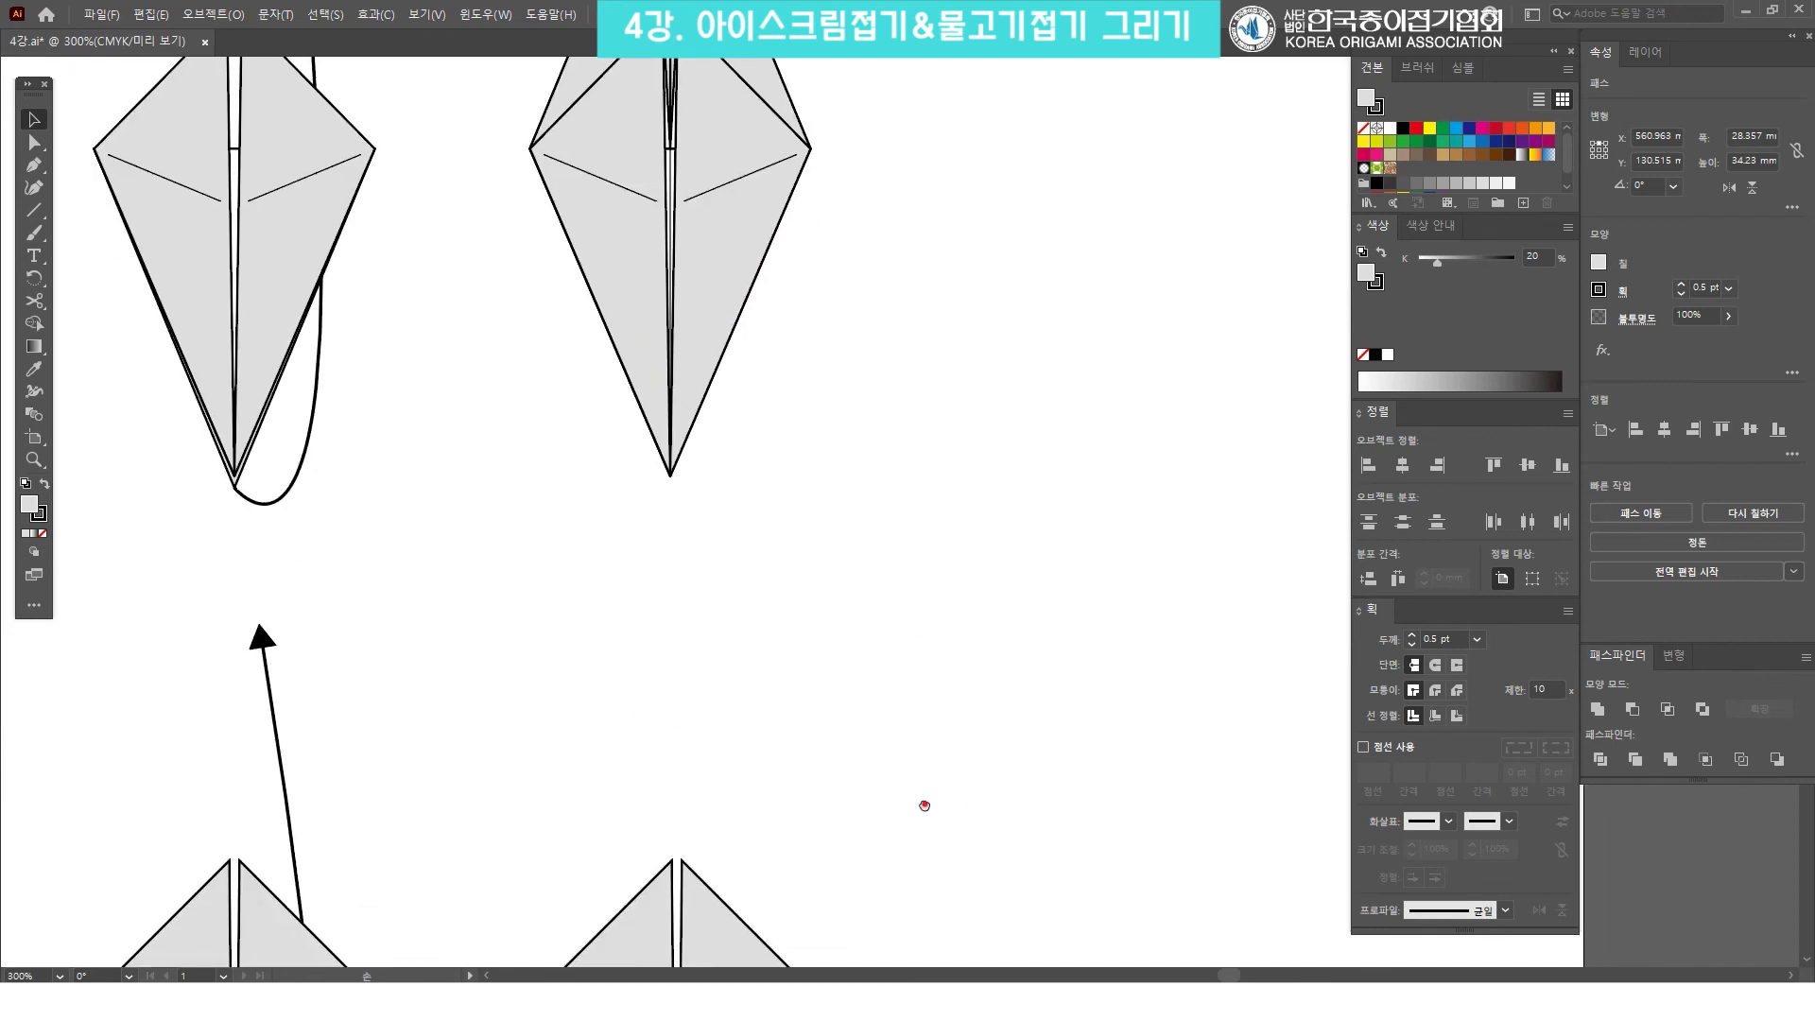
{"action": "right_click", "coordinate": [870, 500]}
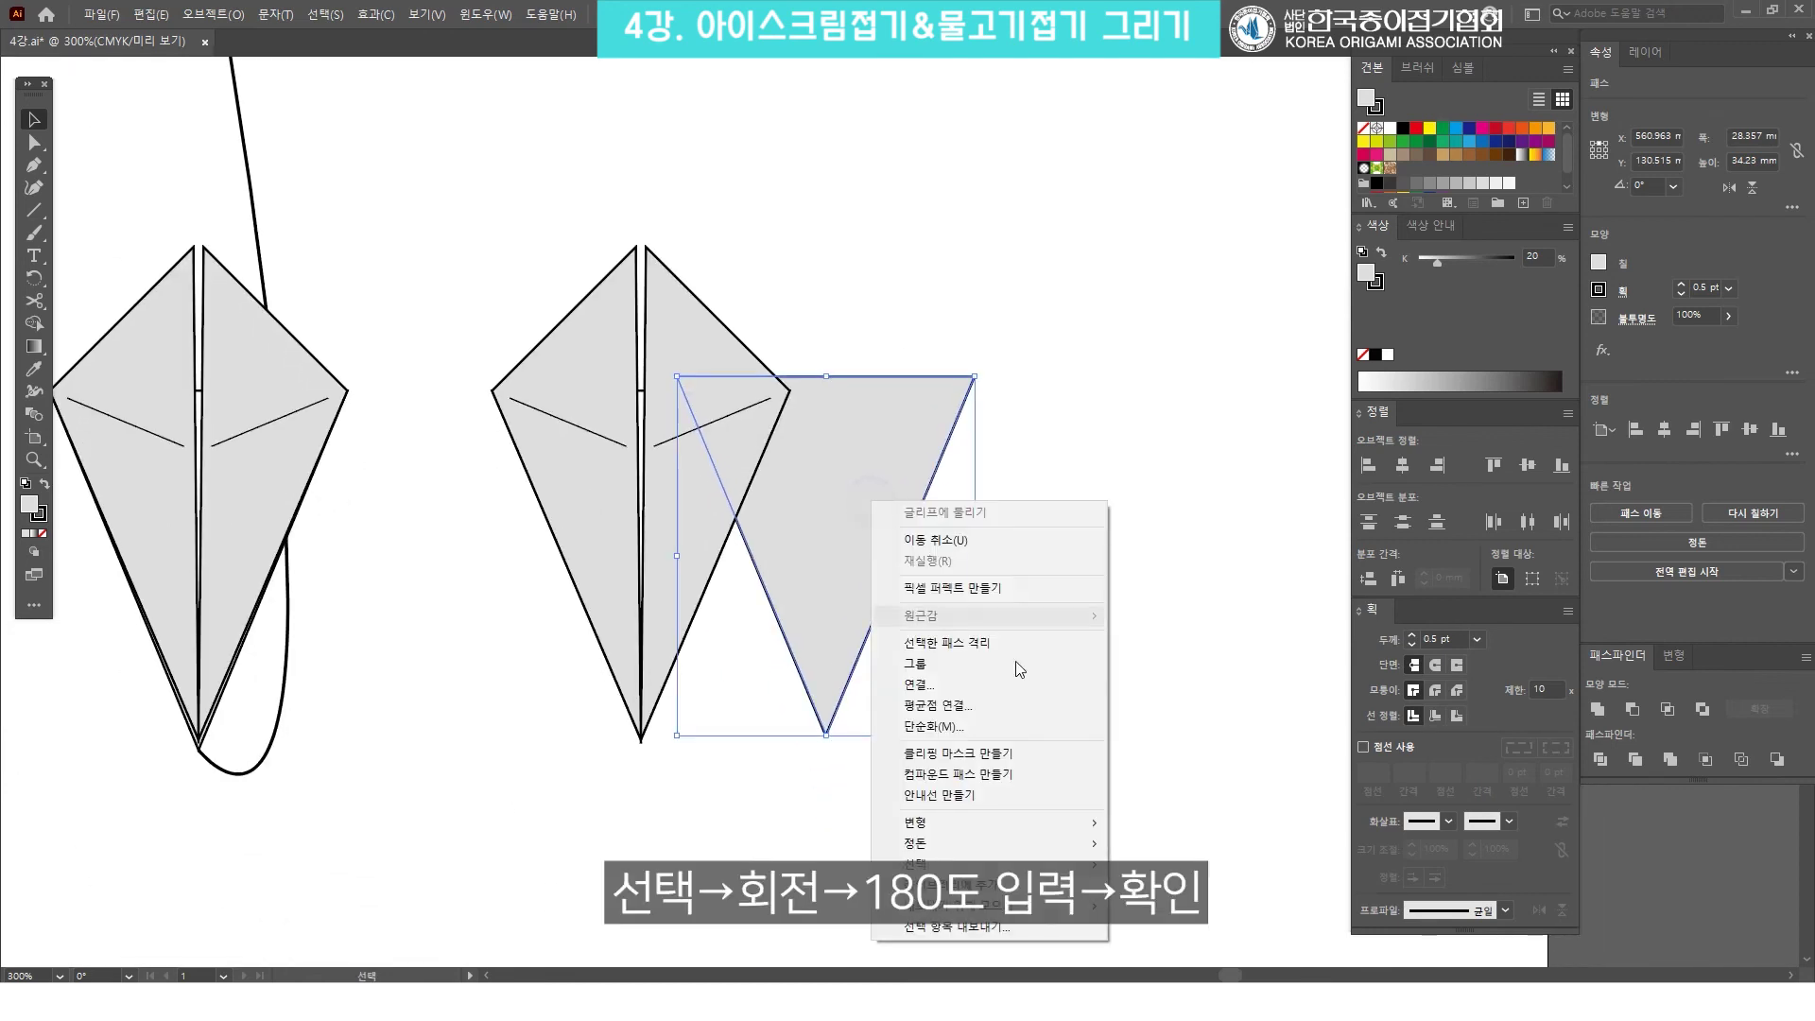
{"action": "mouse_move", "coordinate": [1001, 818]}
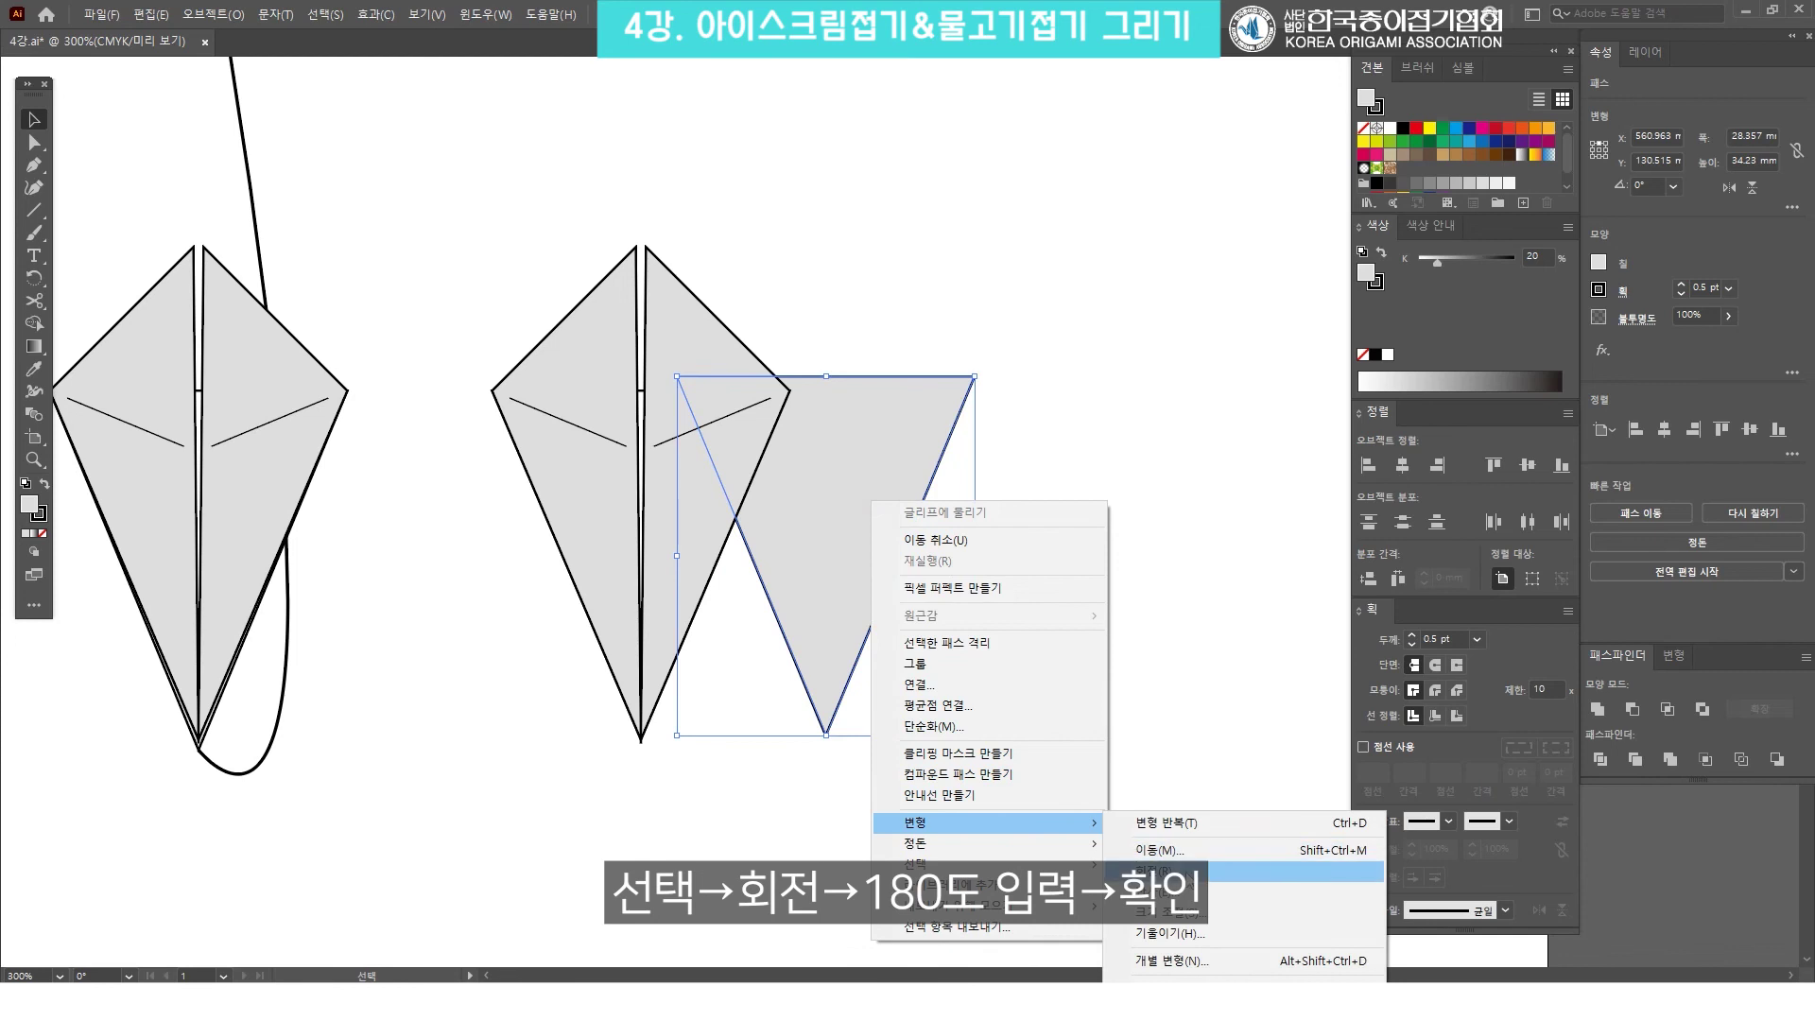
{"action": "left_click", "coordinate": [1186, 871]}
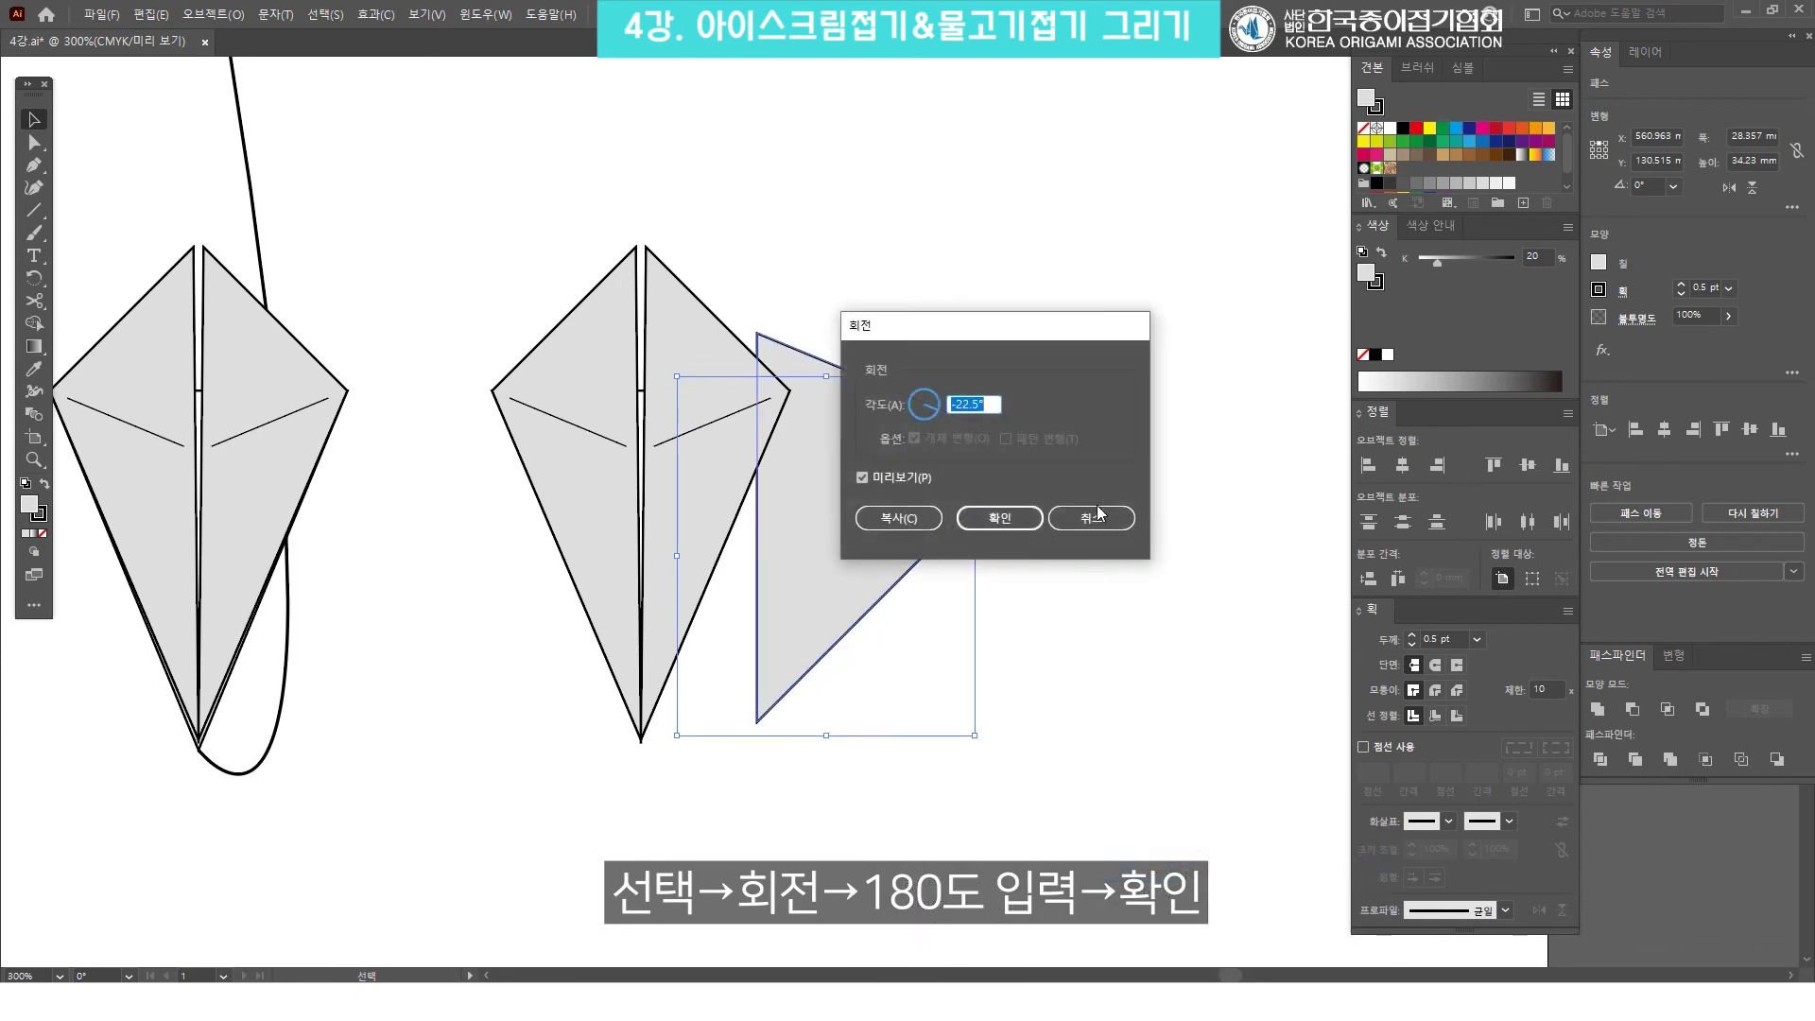
{"action": "type", "text": "180"}
{"action": "key", "text": "Return"}
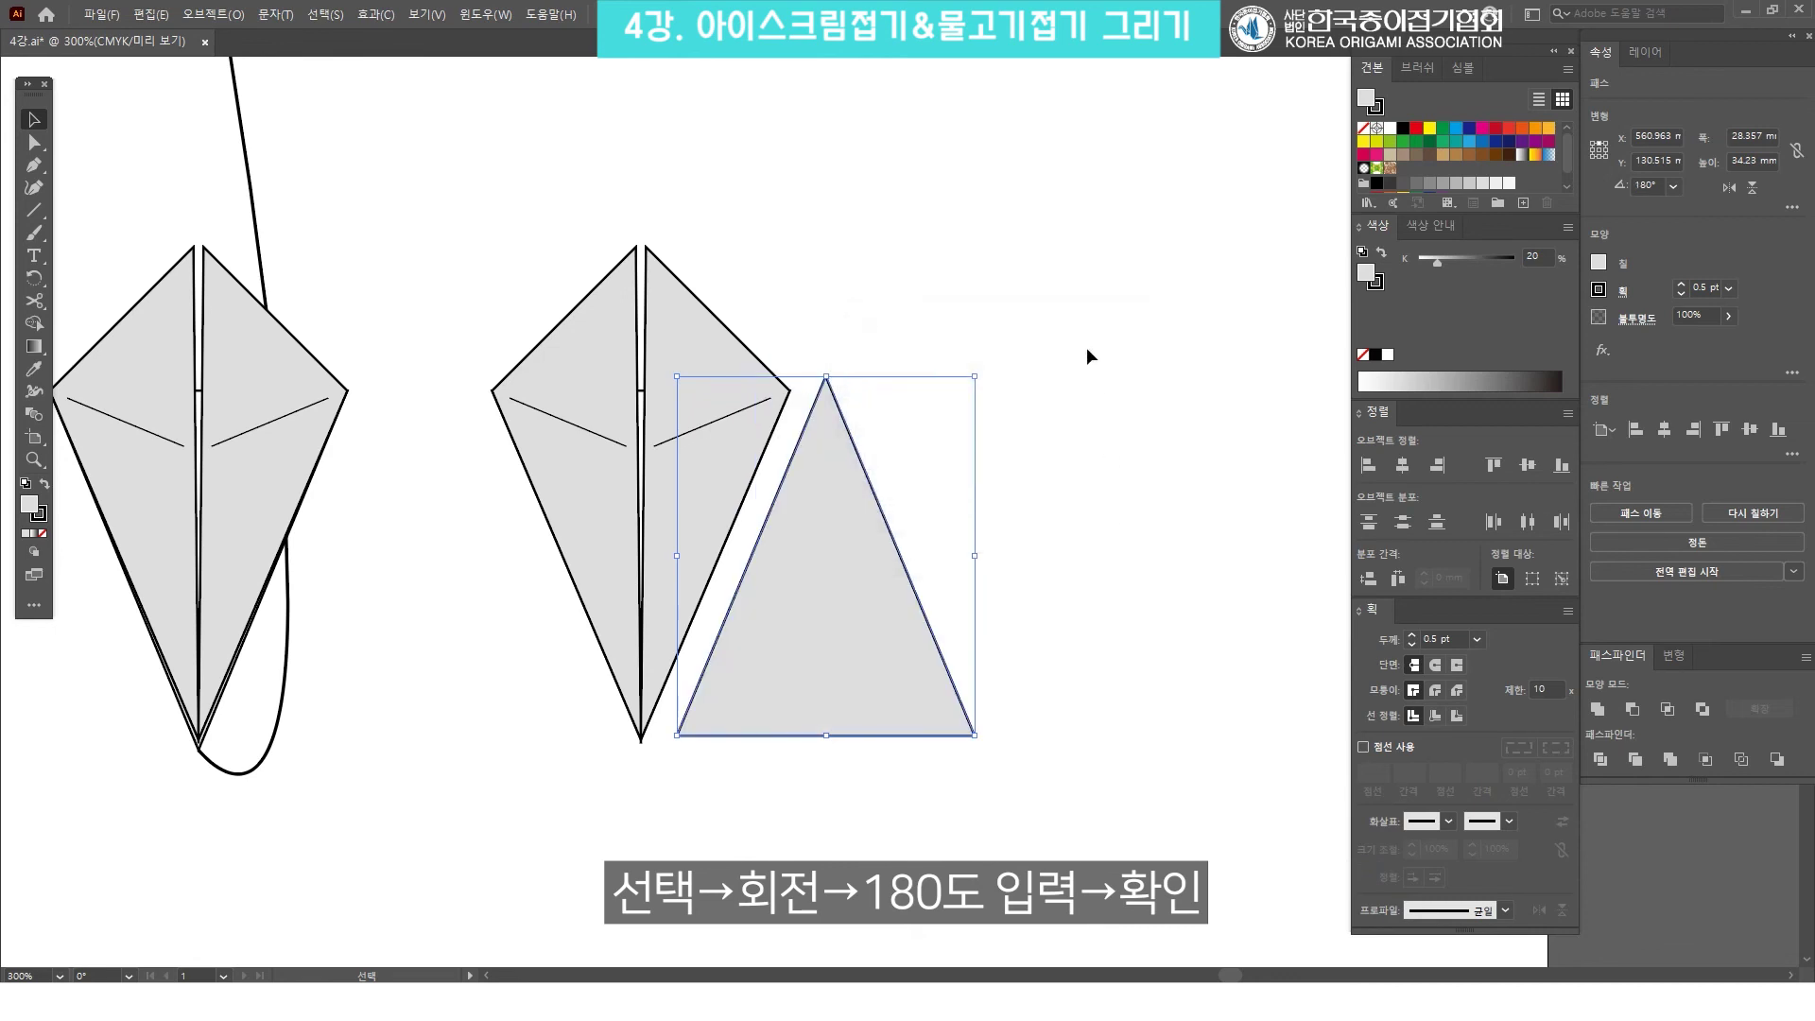
{"action": "left_click", "coordinate": [1072, 444]}
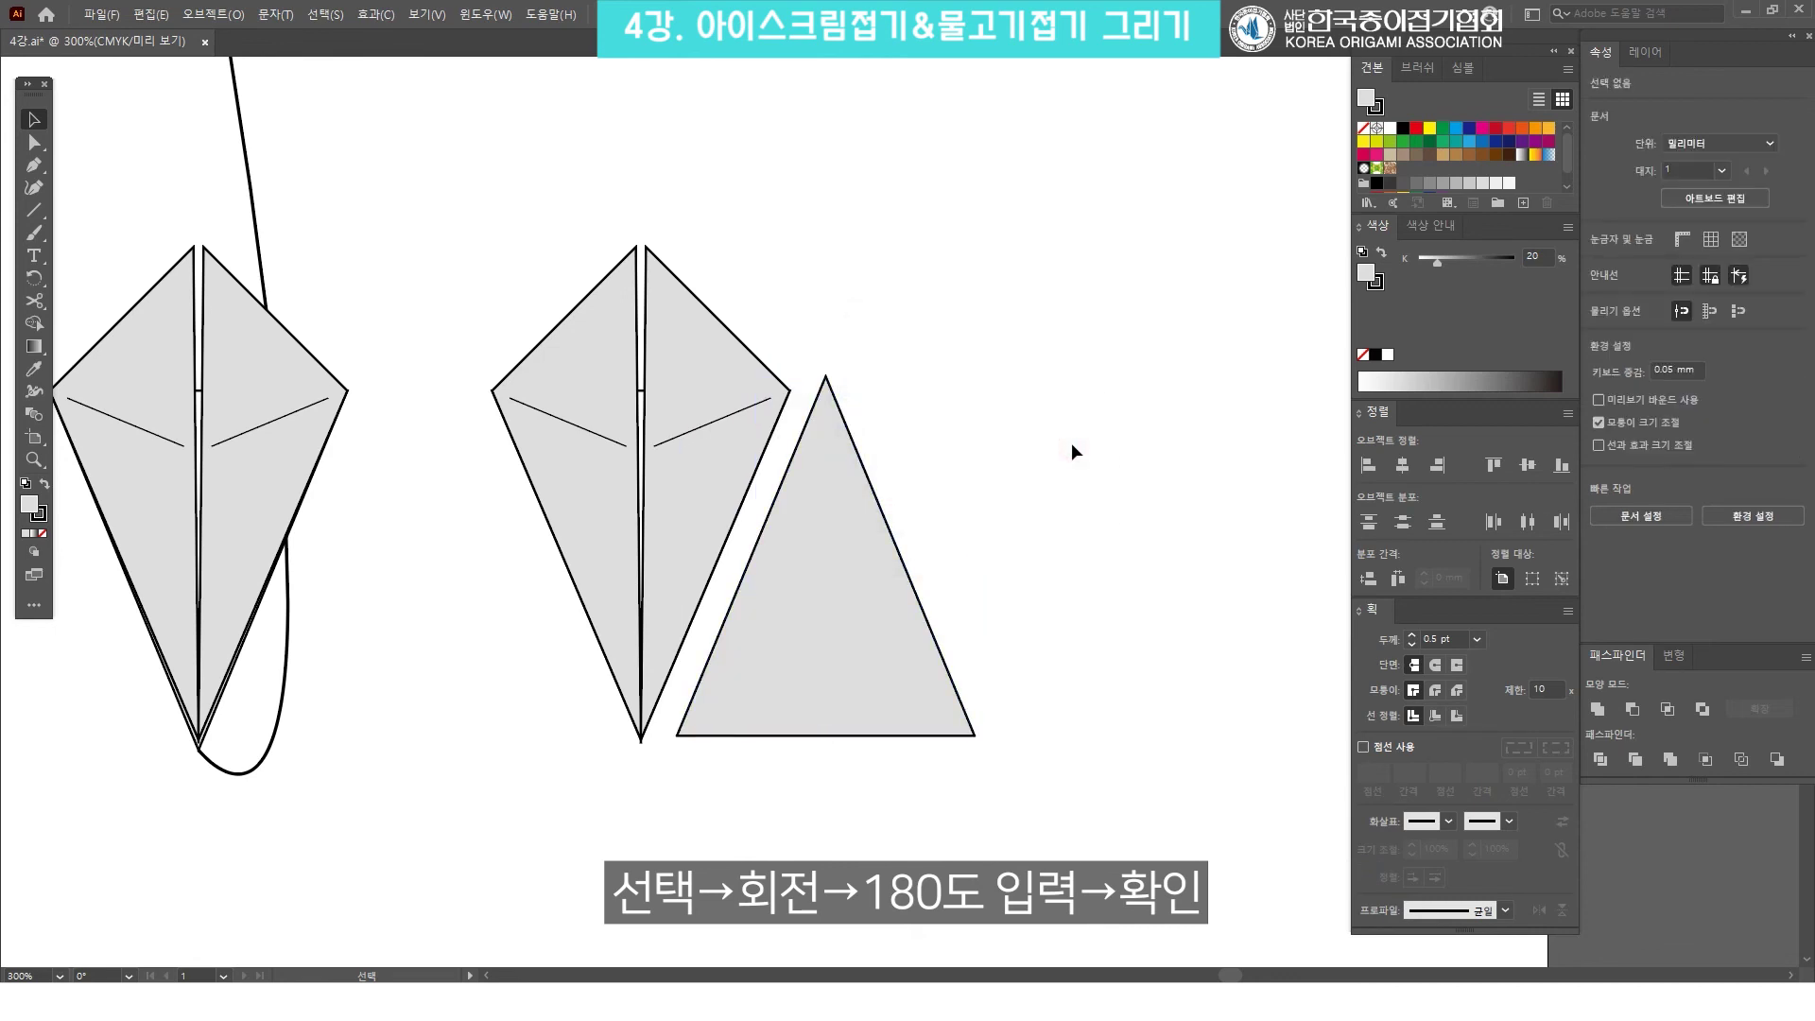
Move the rotated triangle up into the empty area above and to the right of the copied figure.
{"action": "left_click_drag", "start_coordinate": [879, 534], "coordinate": [895, 724]}
{"action": "left_click", "coordinate": [841, 795]}
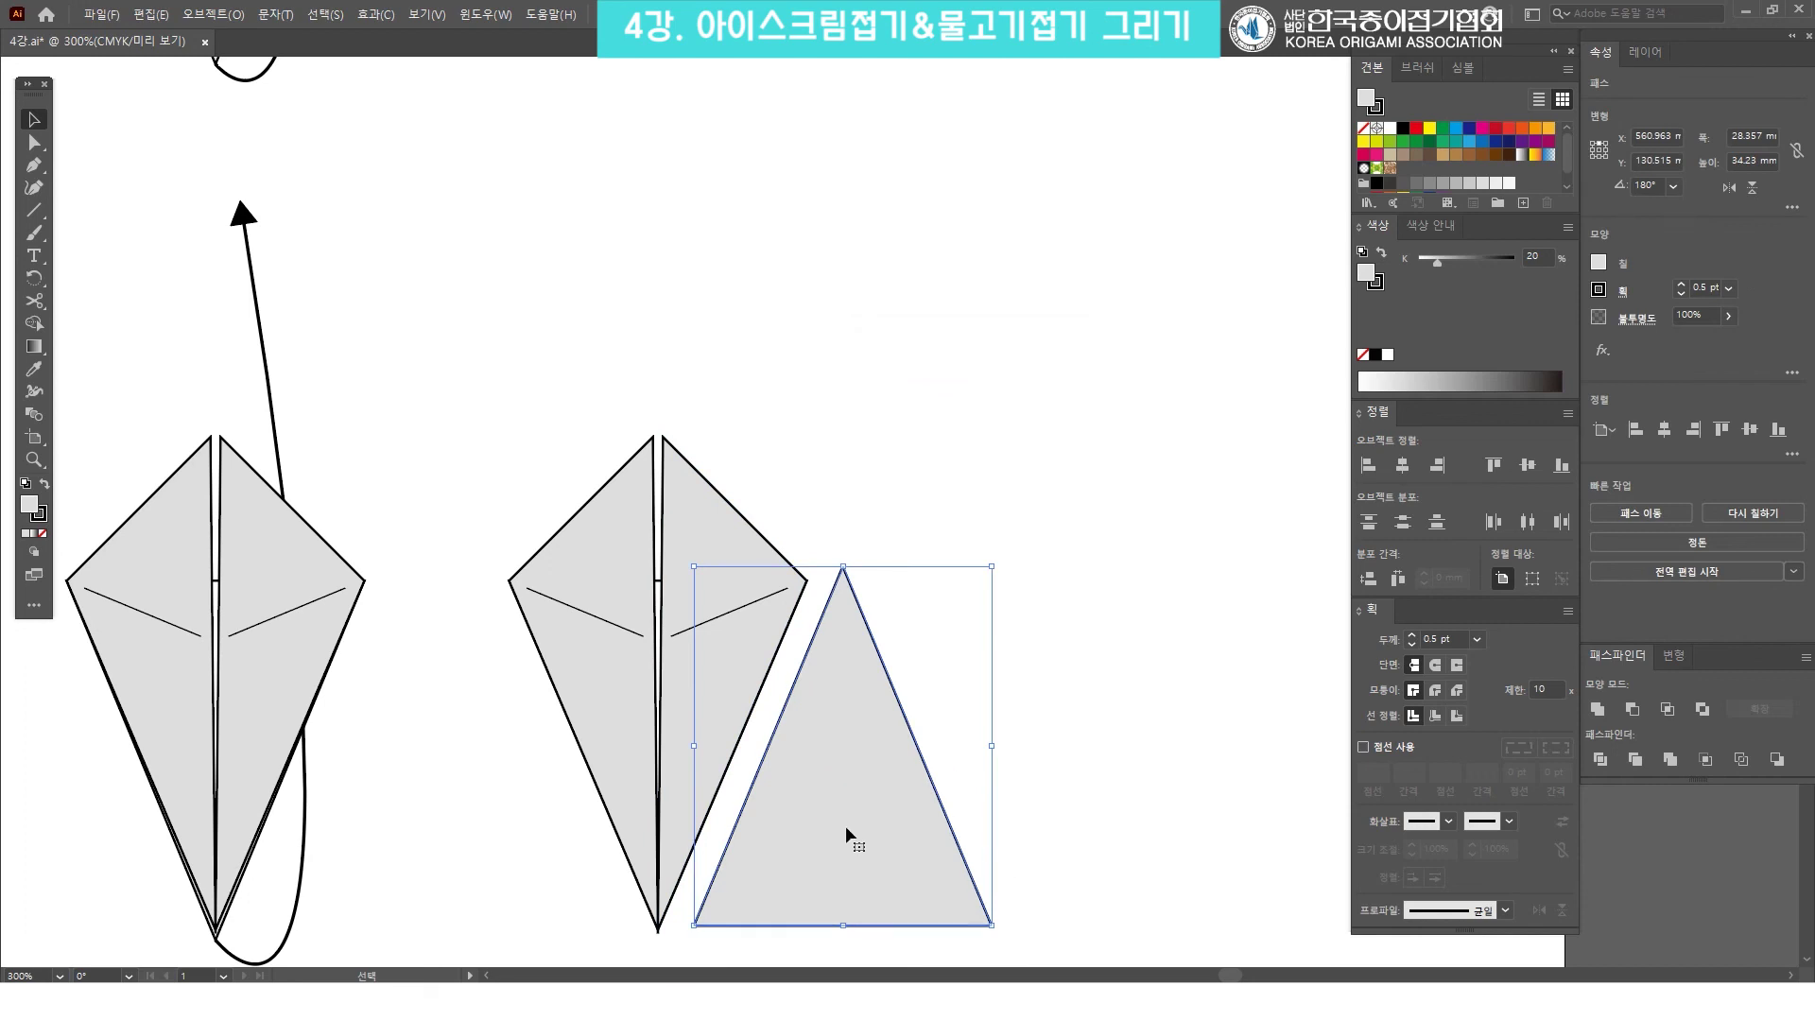
{"action": "left_click_drag", "start_coordinate": [848, 806], "coordinate": [952, 421]}
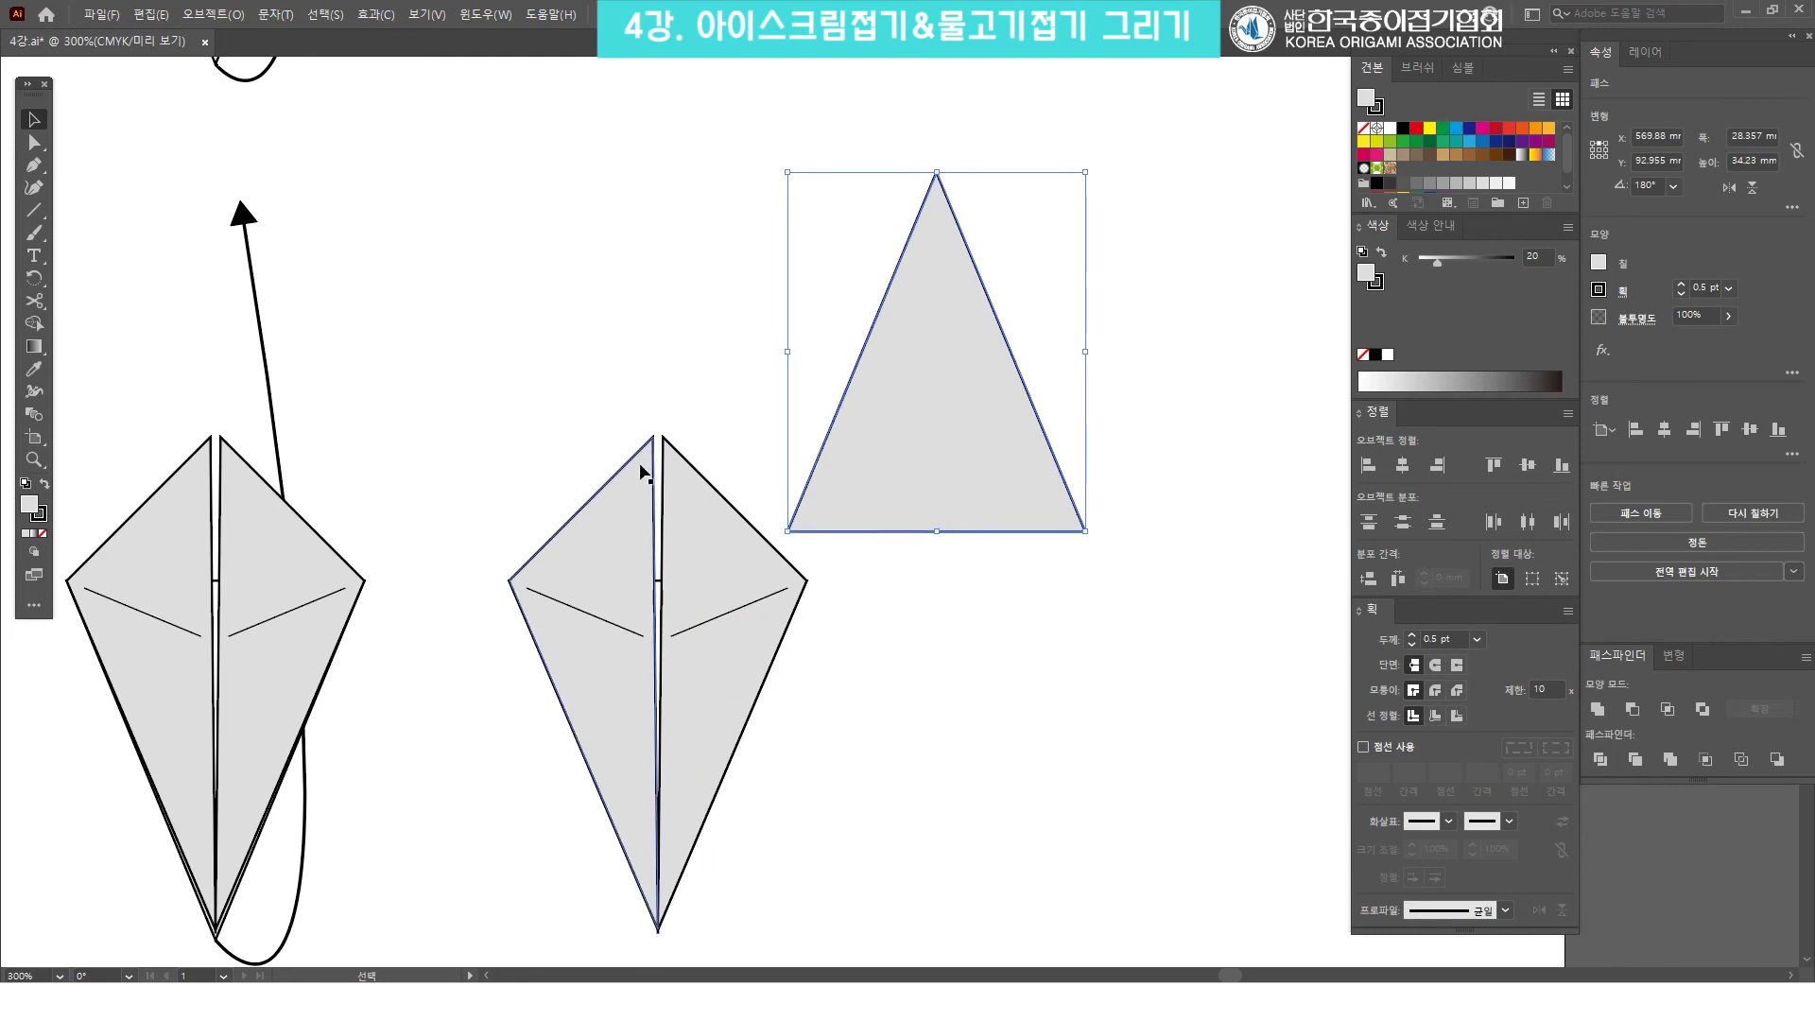
Draw a horizontal line about 9.9 mm long from the copied figure's left corner toward its centre with the Line Segment tool.
{"action": "left_click", "coordinate": [37, 210]}
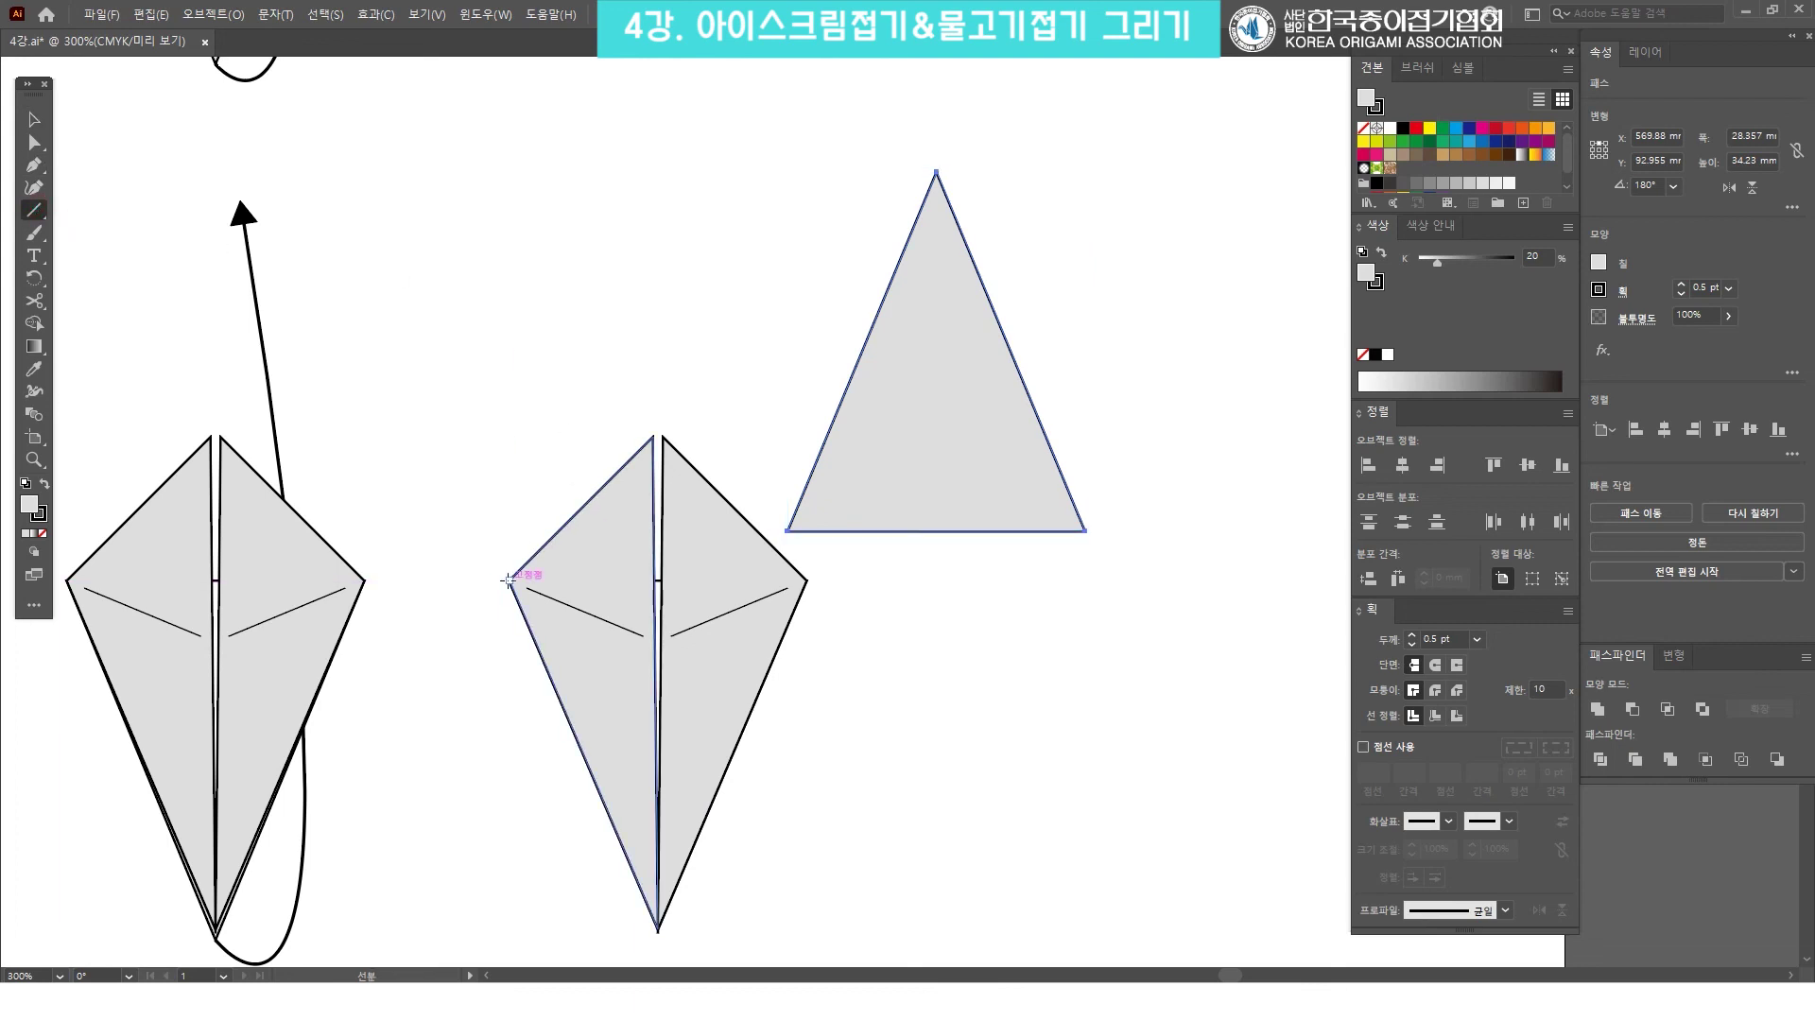
{"action": "left_click_drag", "start_coordinate": [508, 580], "coordinate": [613, 579]}
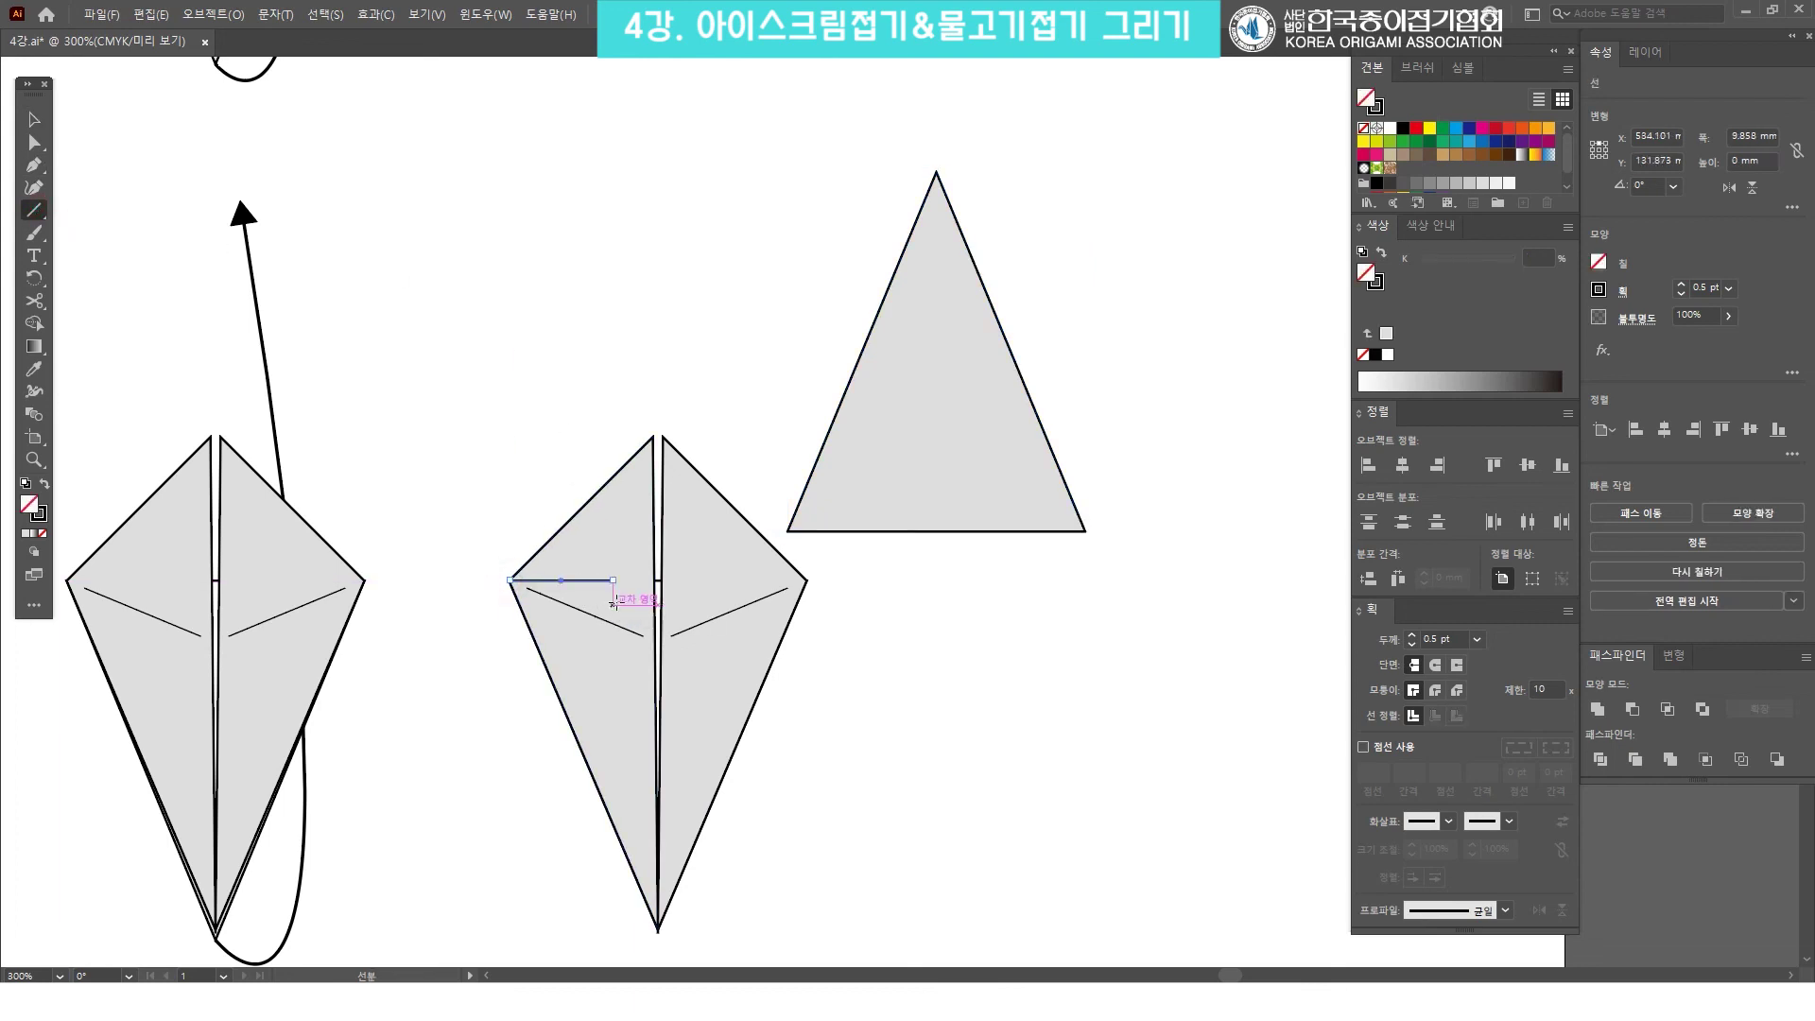
Align the upward gray triangle with the horizontal helper line by their bottom edges and left edges.
{"action": "key", "text": "v"}
{"action": "left_click", "coordinate": [945, 615]}
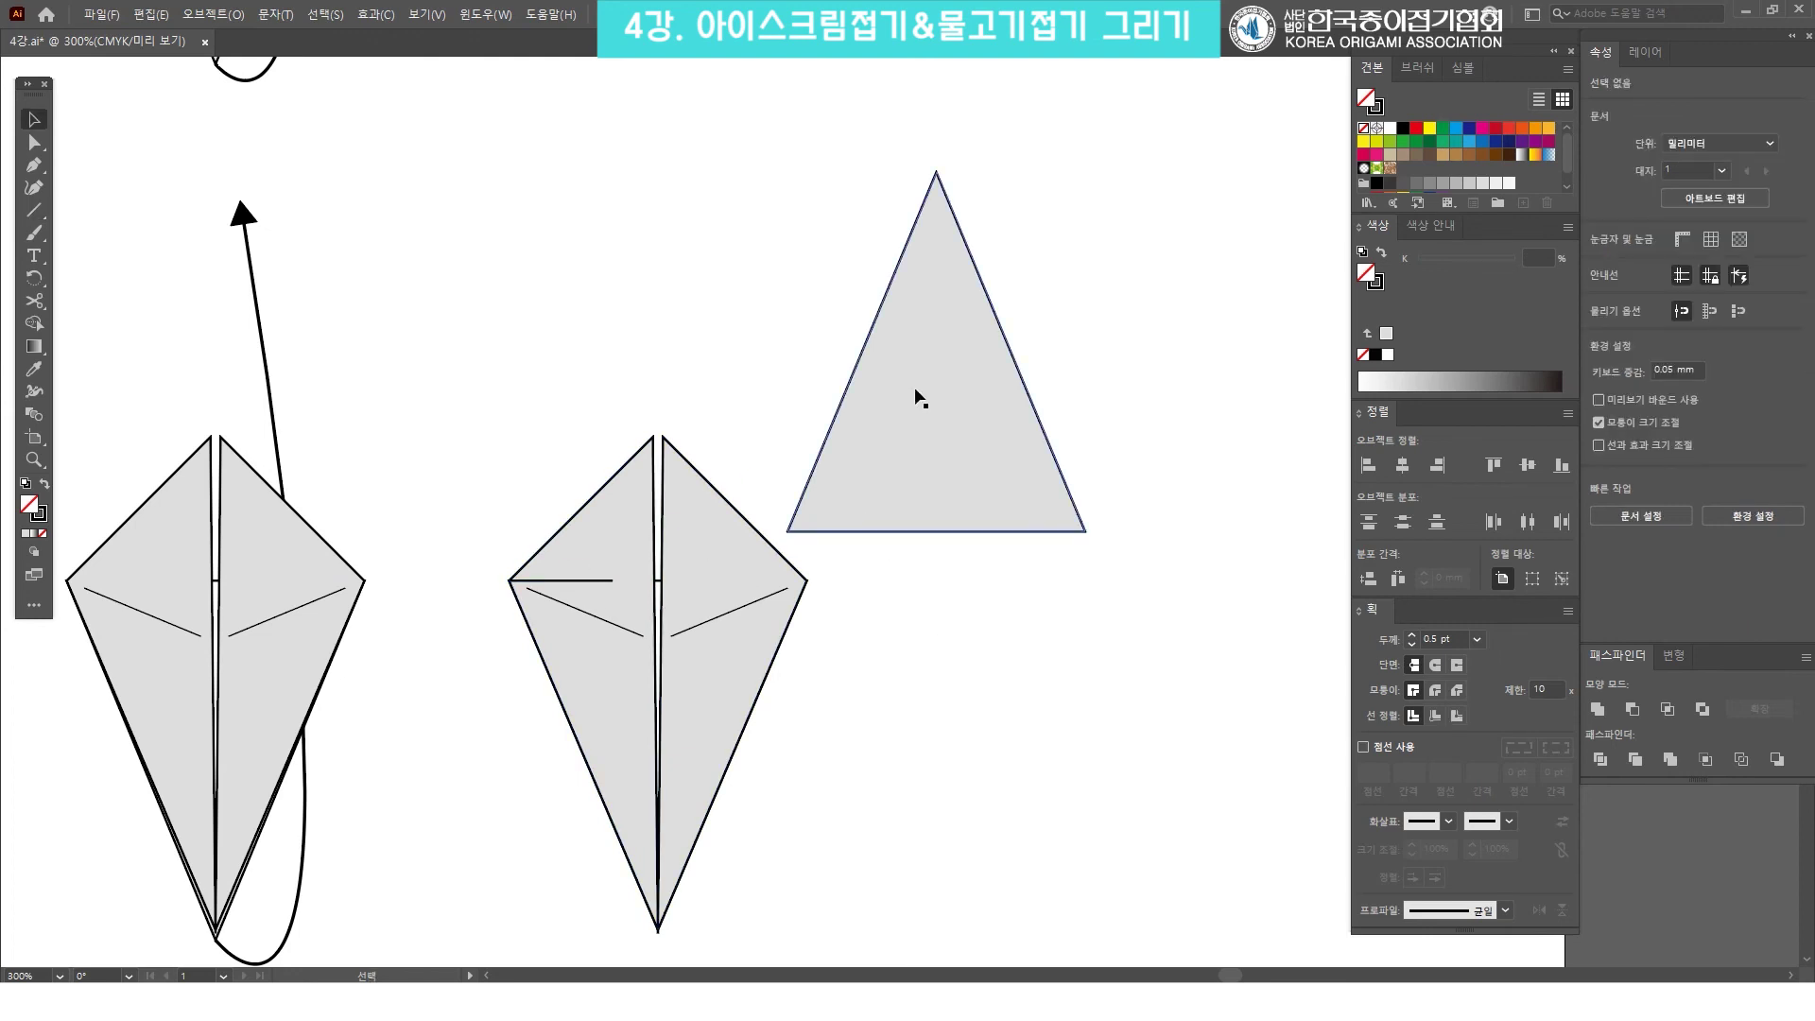
{"action": "left_click", "coordinate": [586, 580]}
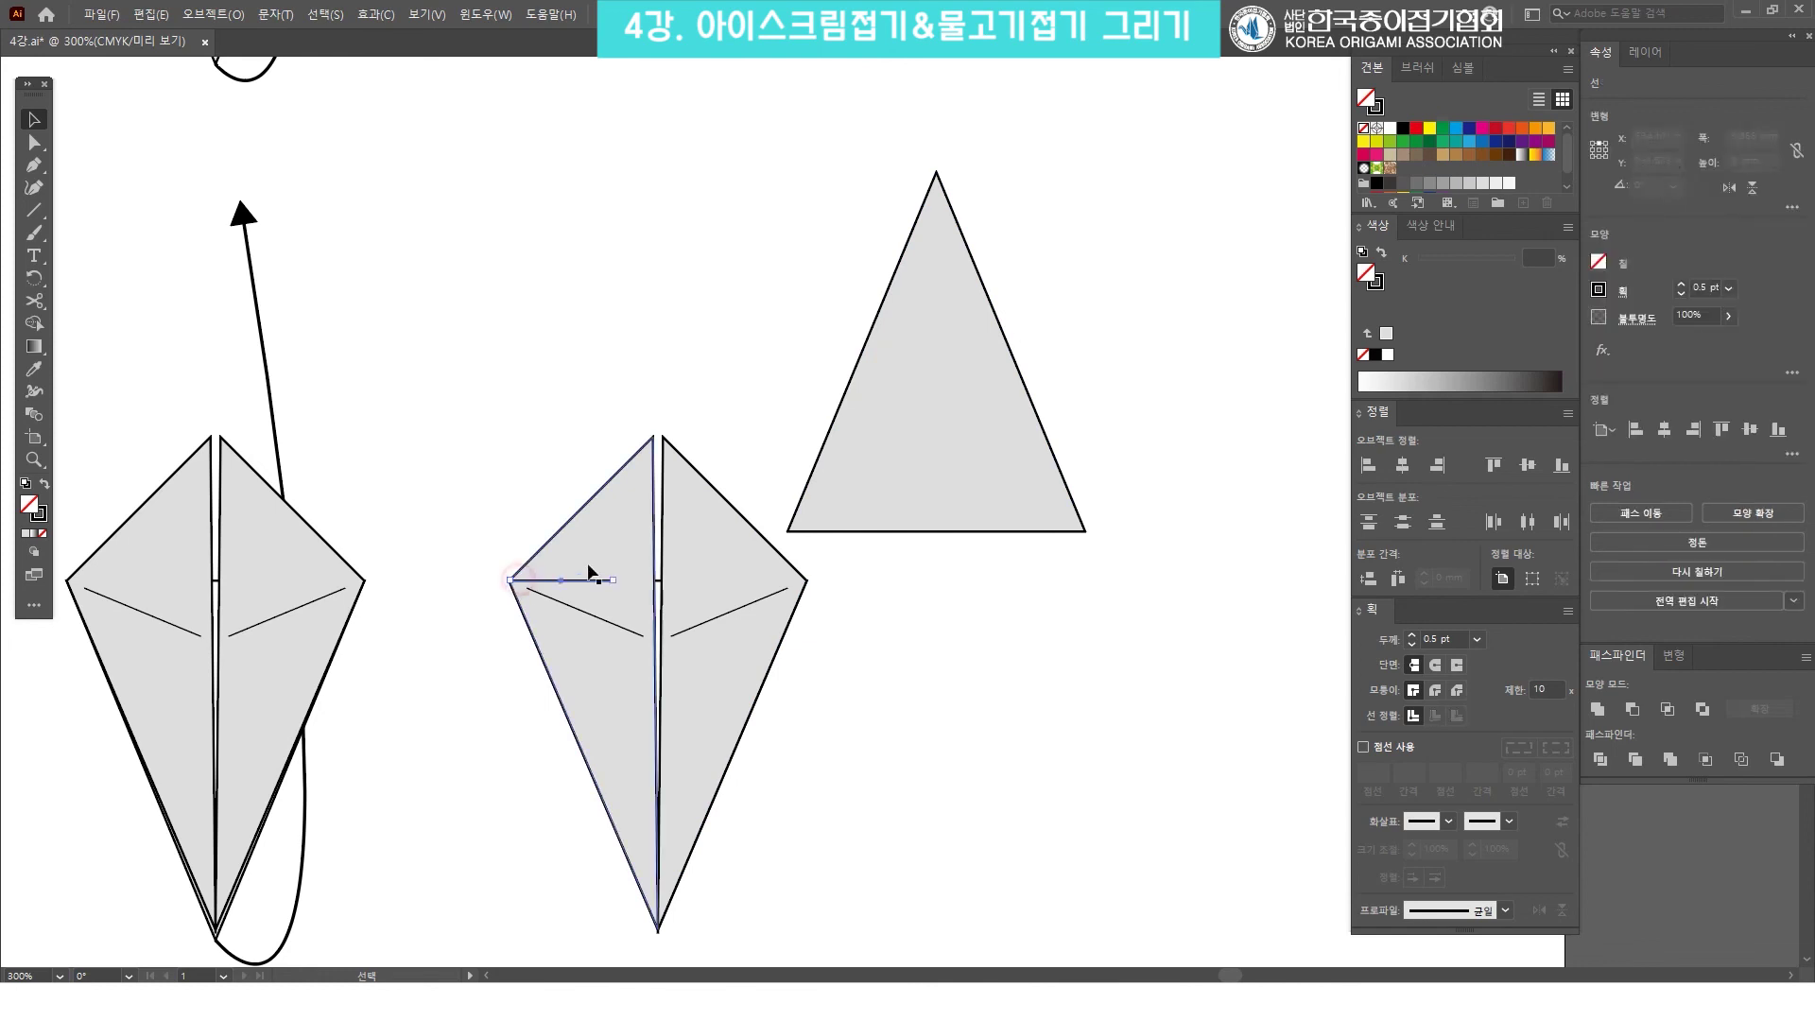
{"action": "left_click", "coordinate": [865, 465], "text": "shift"}
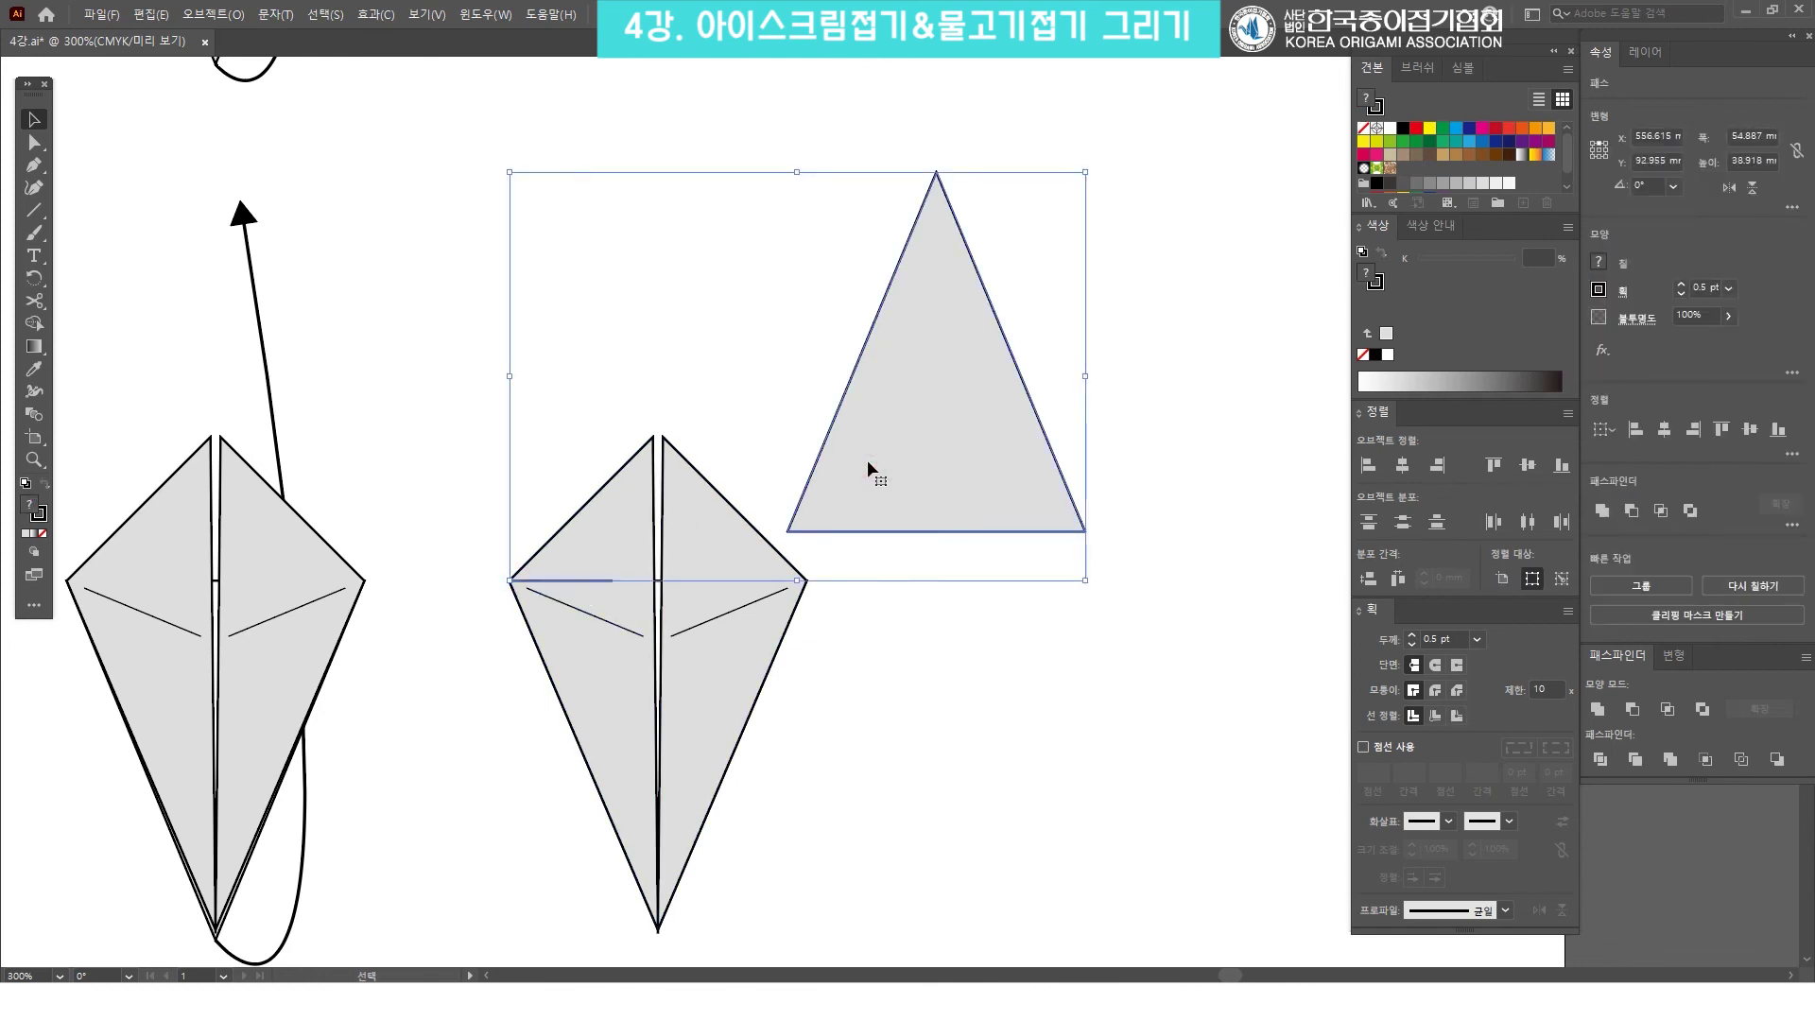
{"action": "left_click", "coordinate": [1561, 465]}
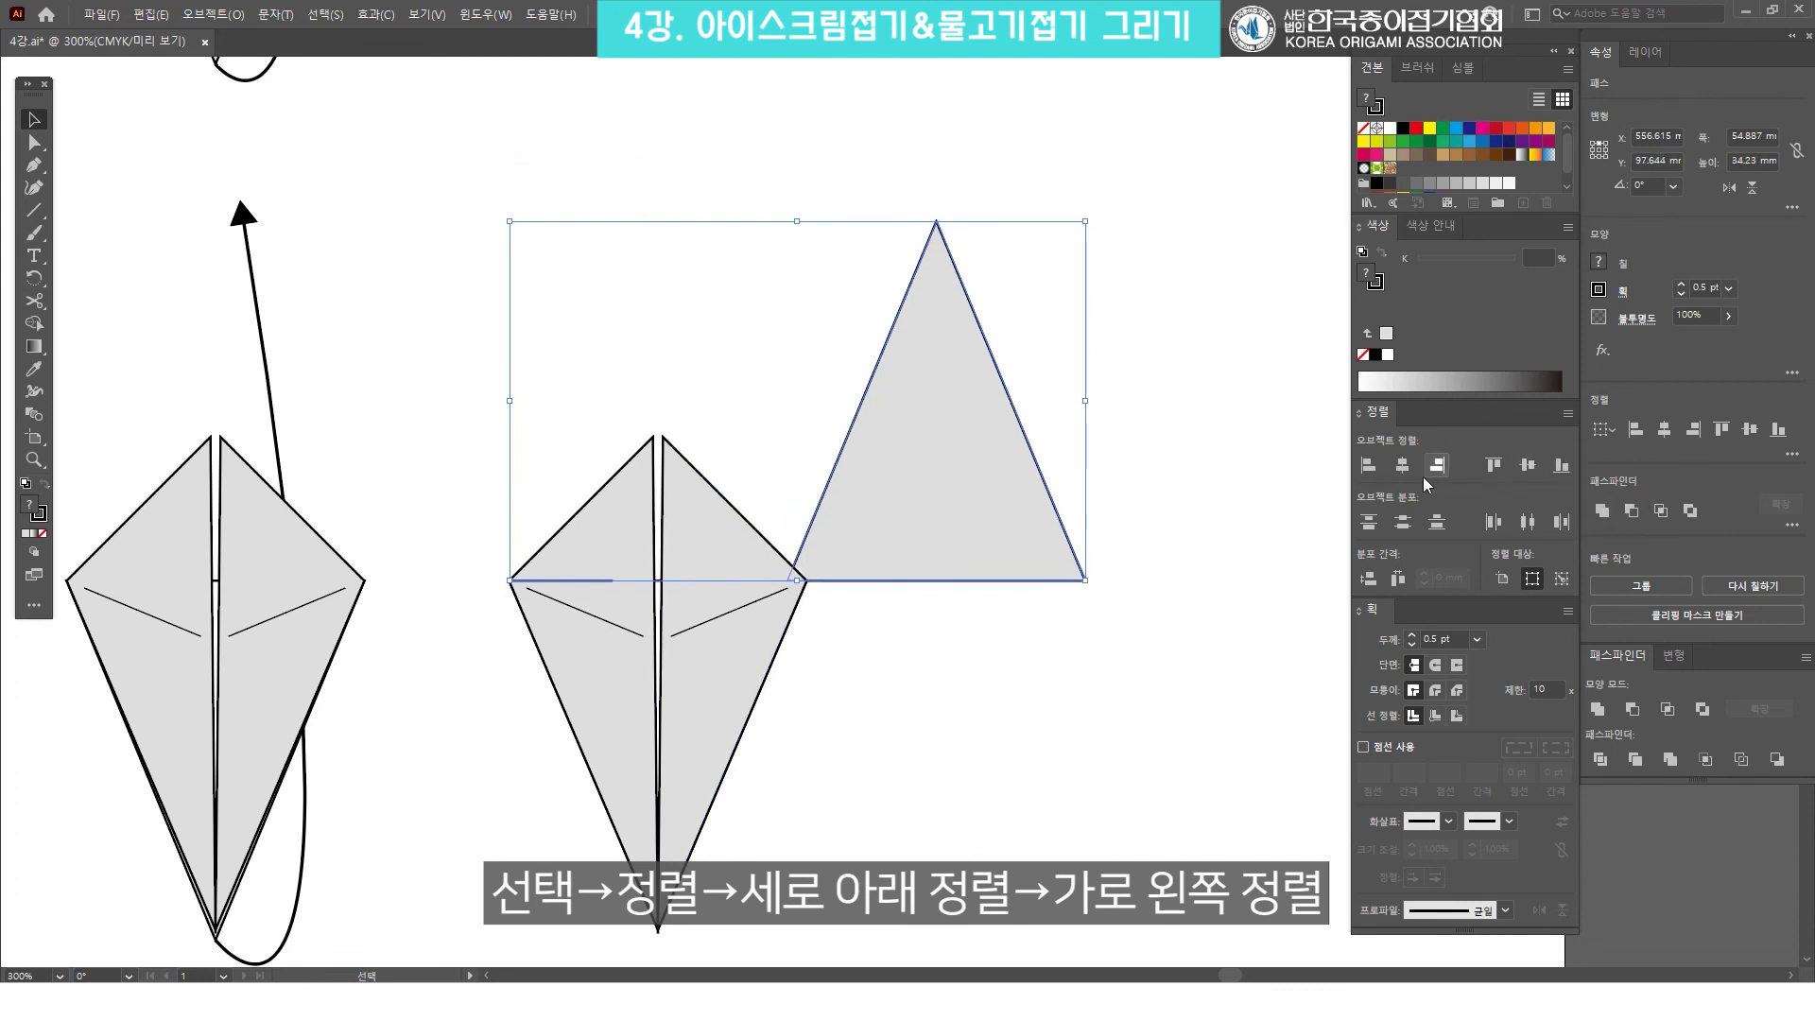
{"action": "left_click", "coordinate": [1367, 469]}
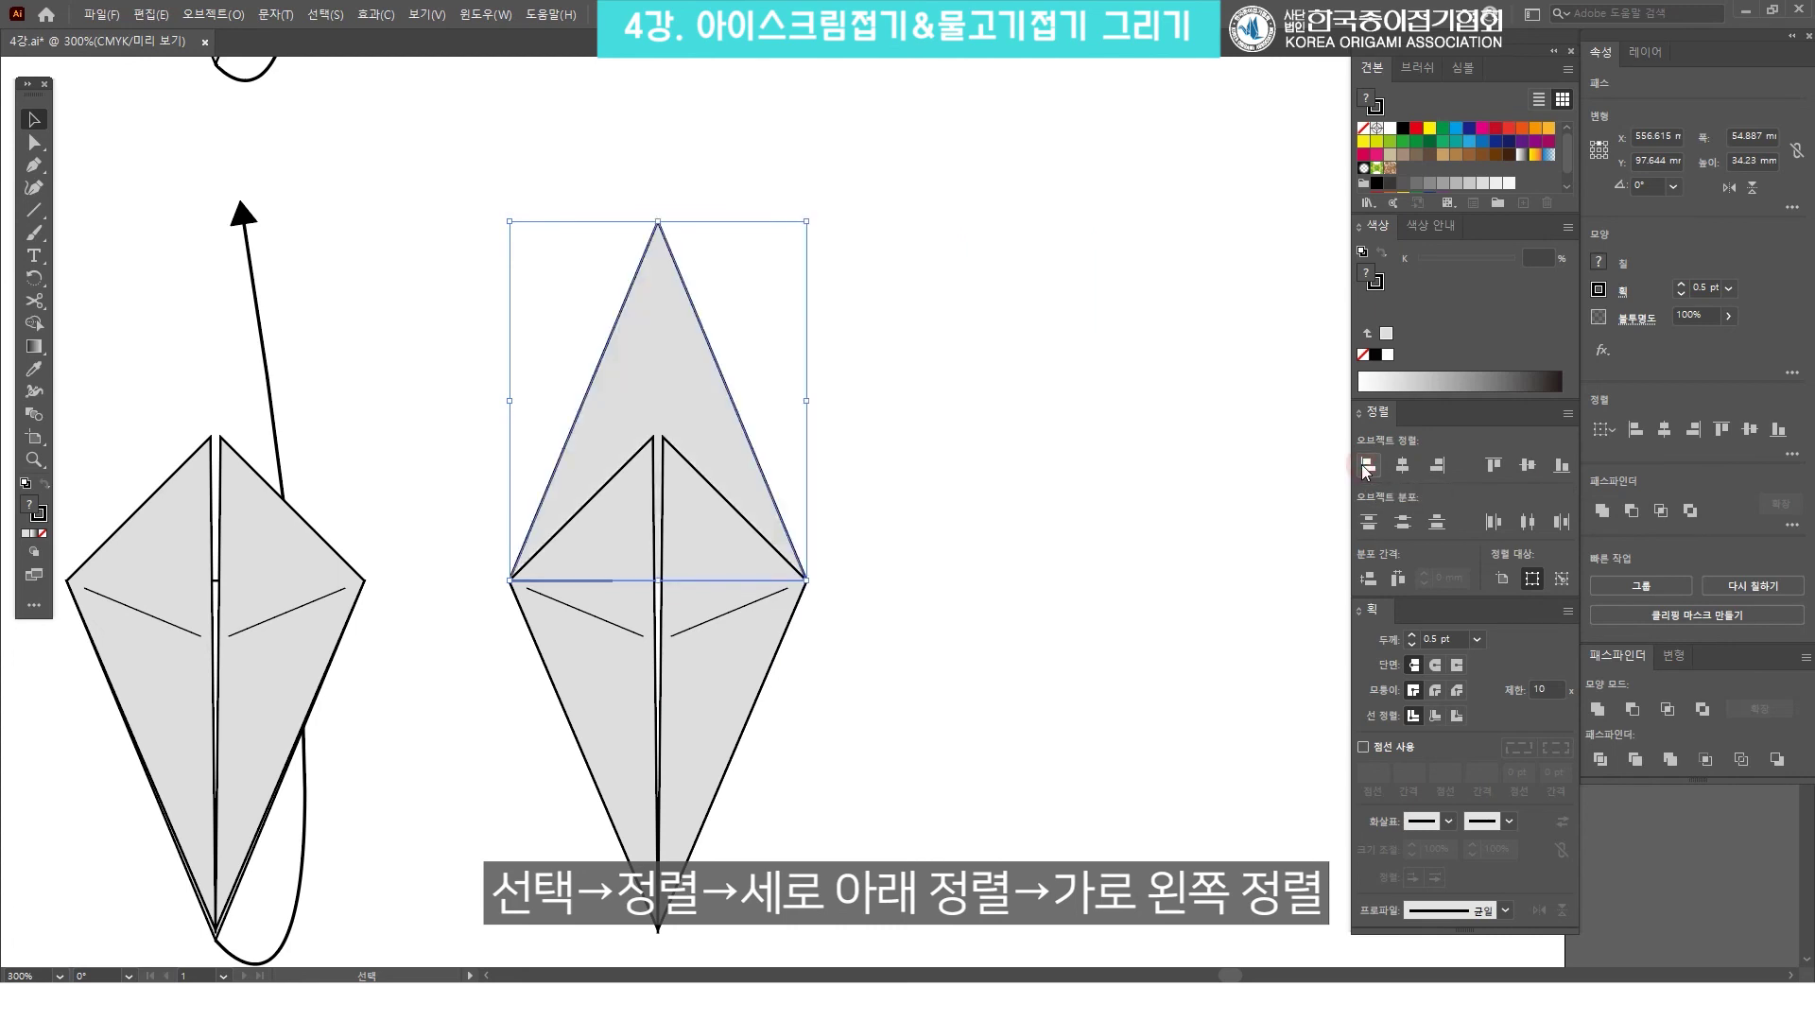
{"action": "left_click", "coordinate": [895, 388]}
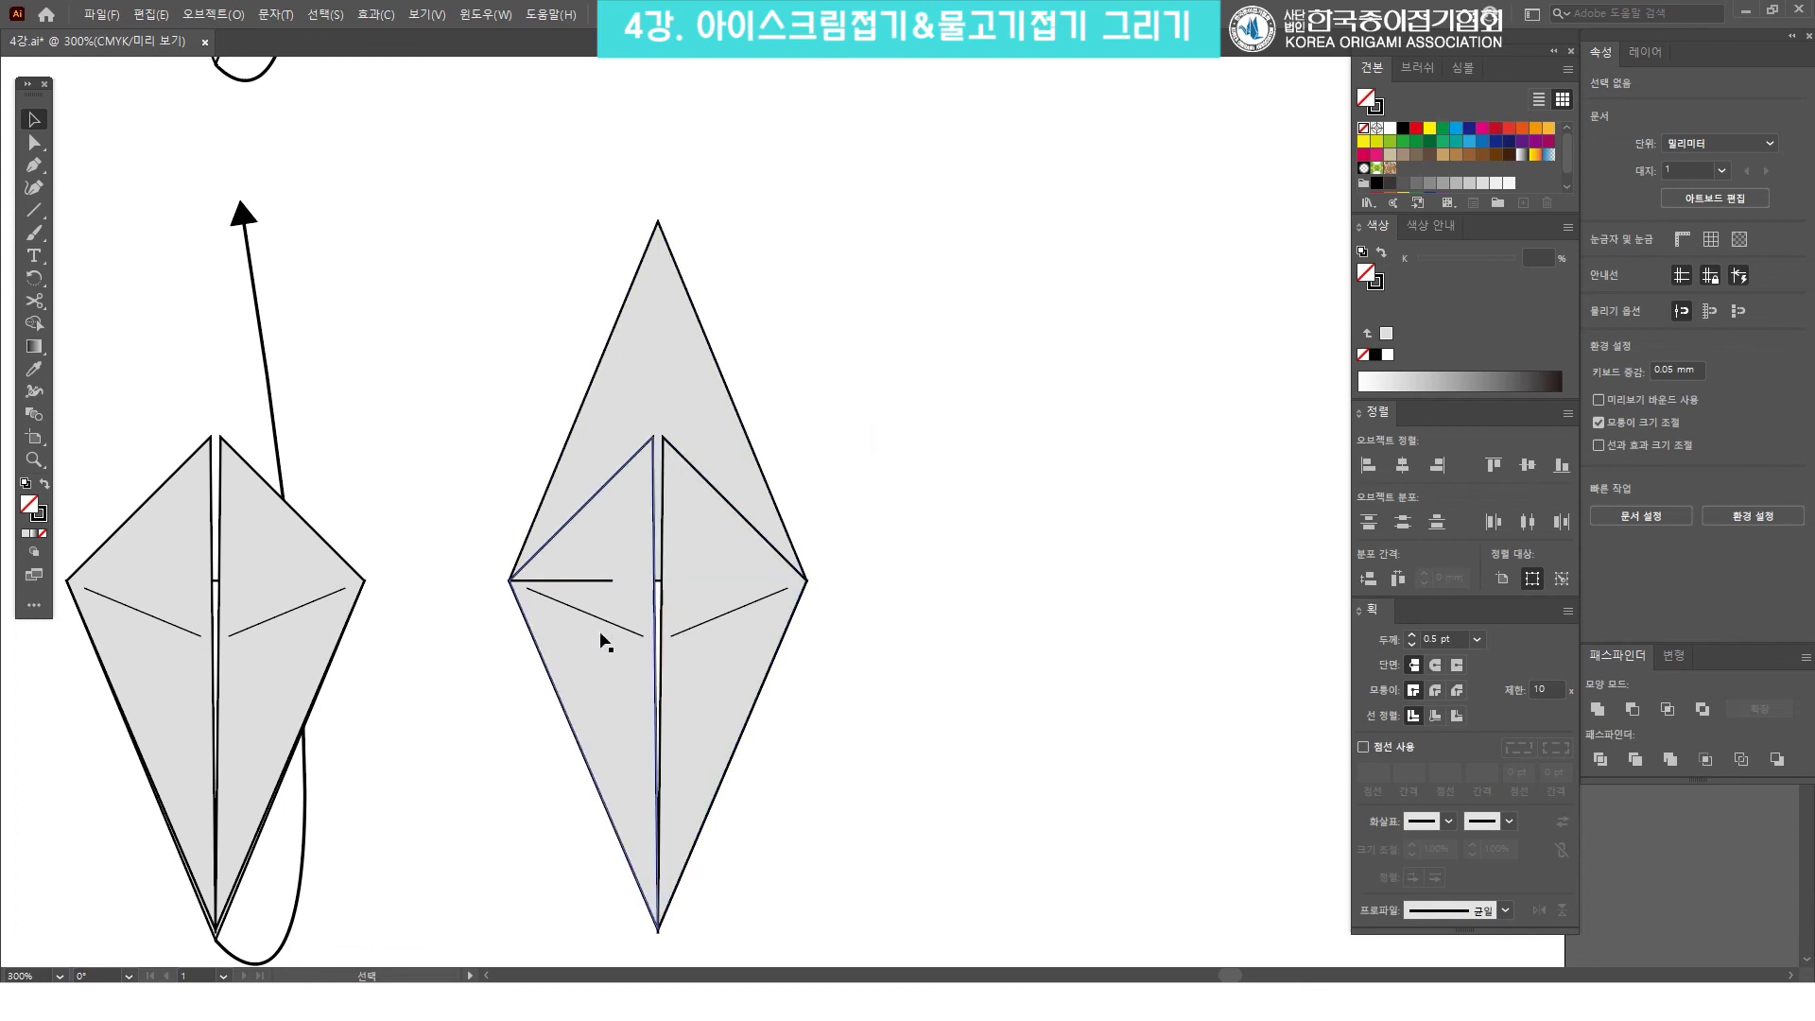
Delete the horizontal helper line from the copied figure.
{"action": "left_click", "coordinate": [590, 580]}
{"action": "left_click", "coordinate": [590, 579], "text": "ctrl"}
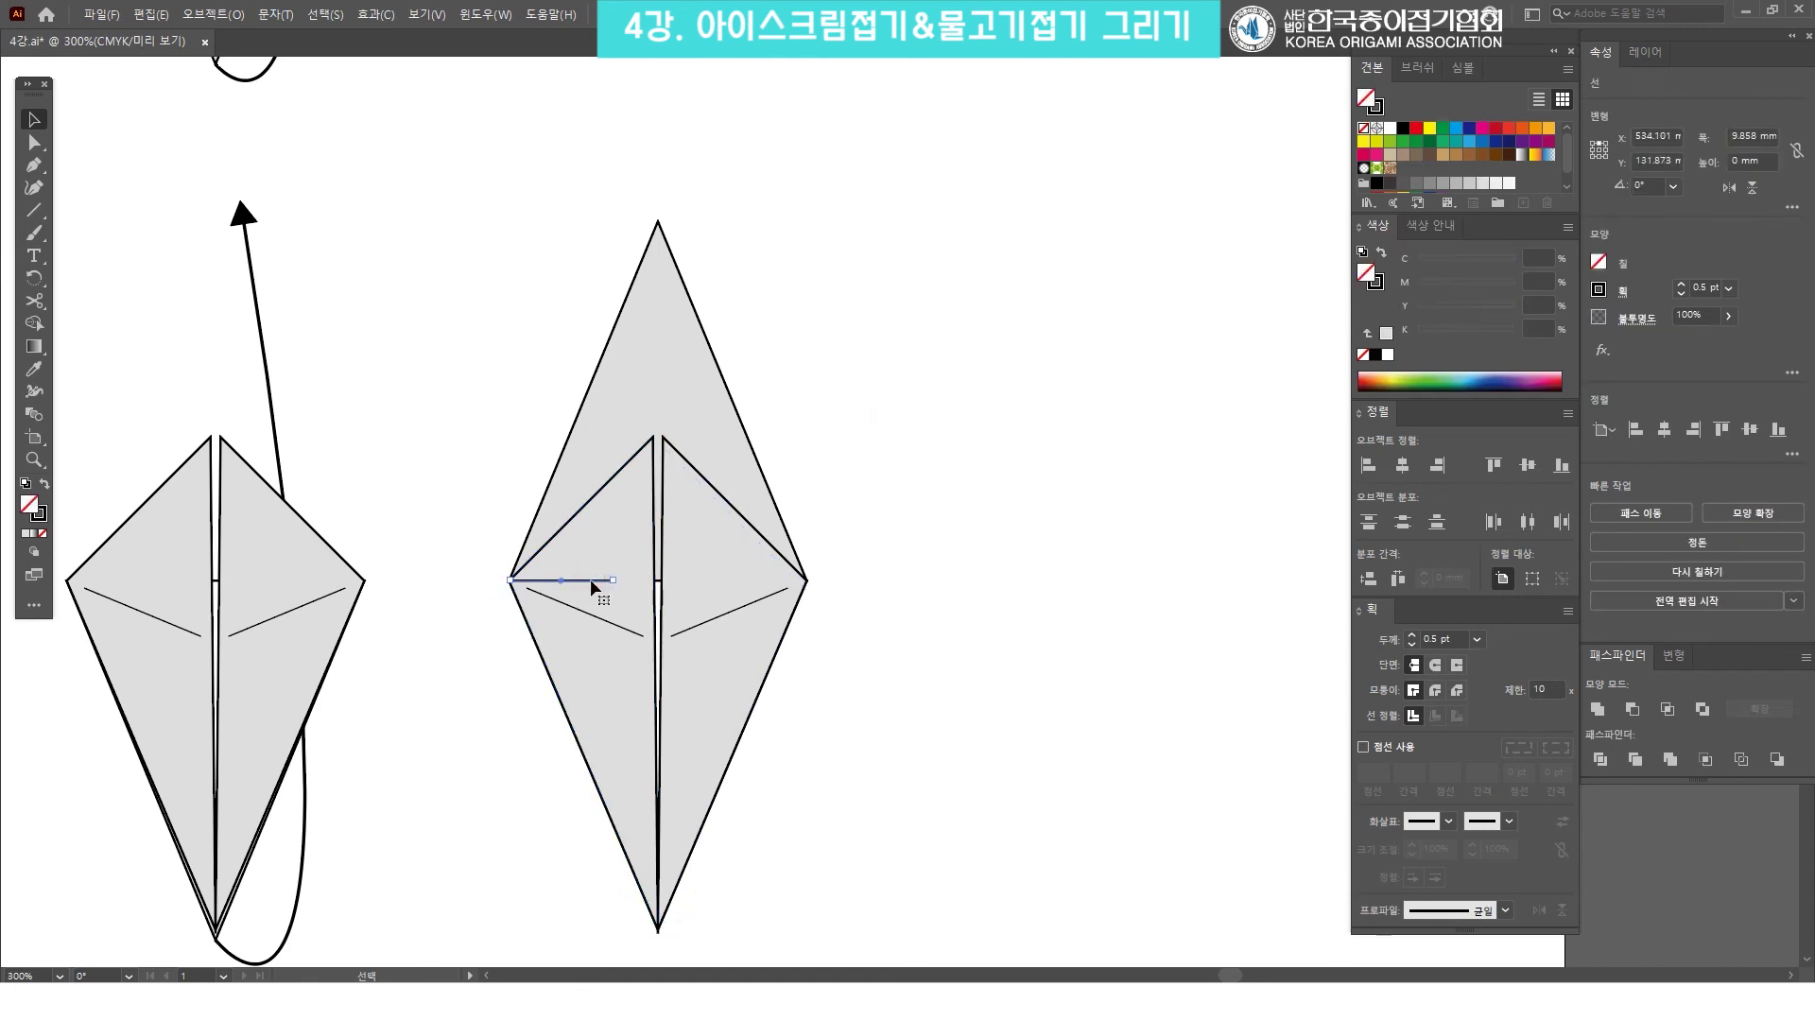
{"action": "key", "text": "ctrl+shift+a"}
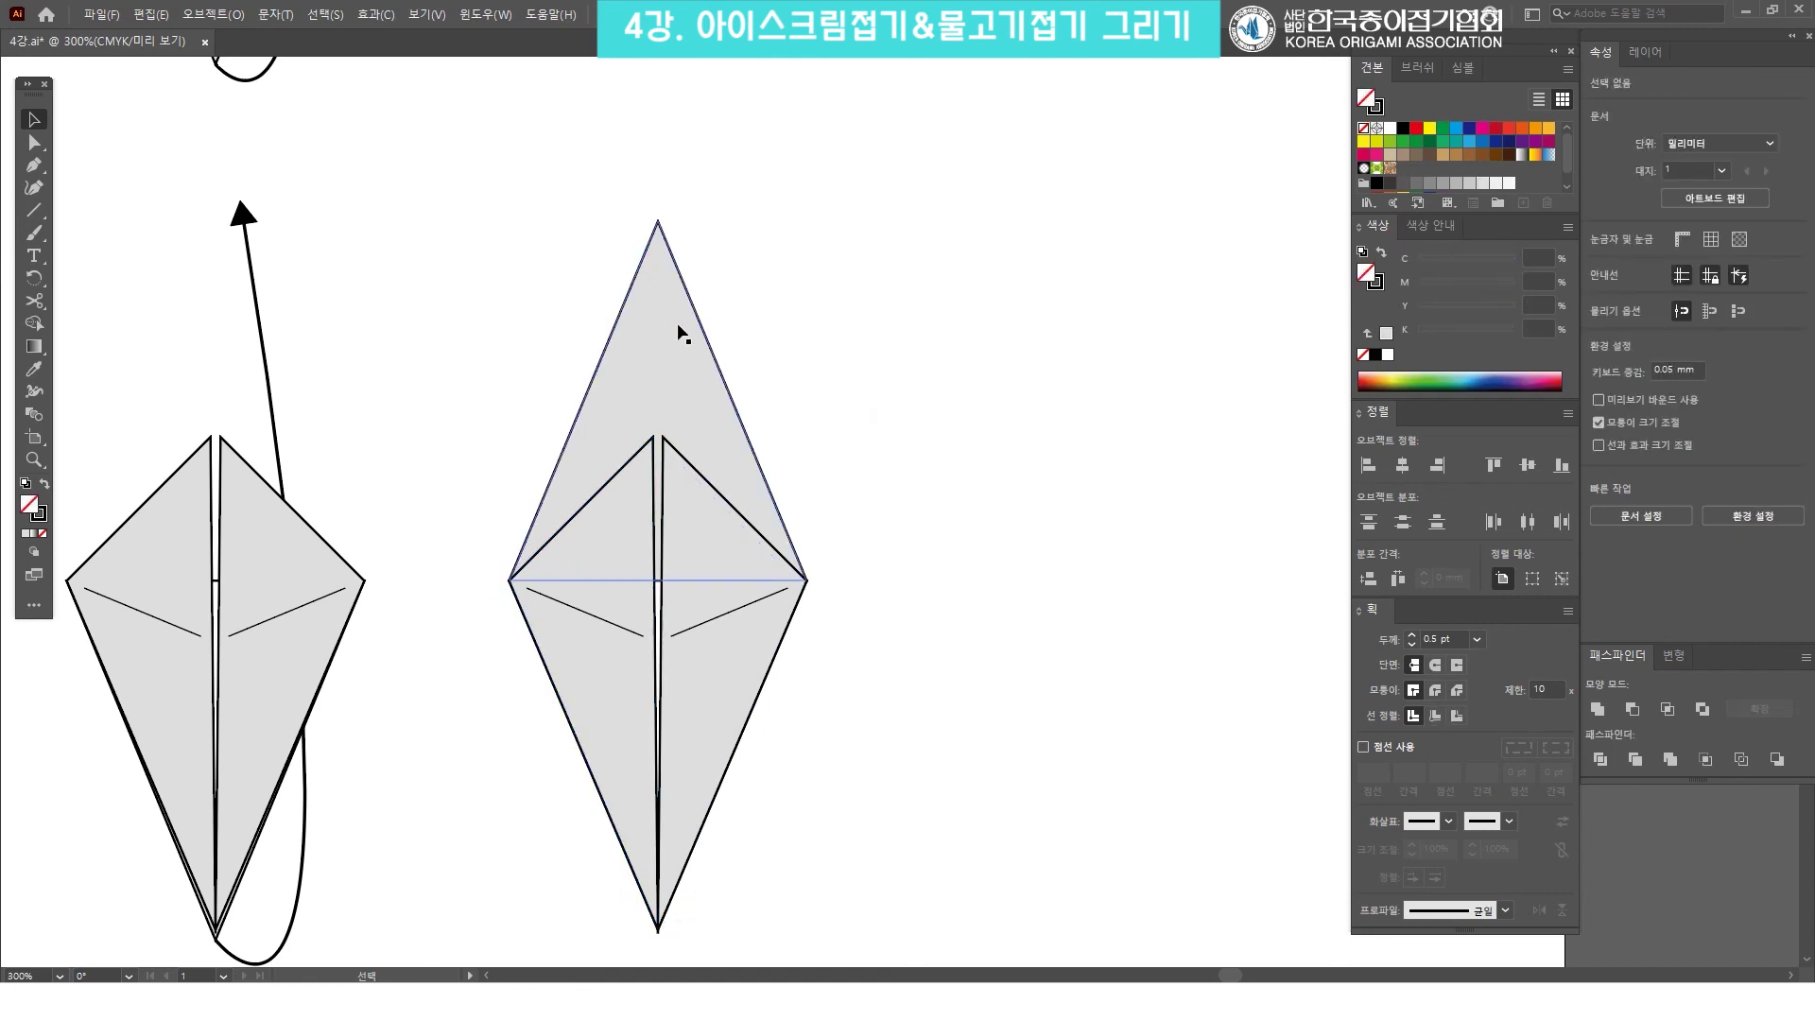
Unite the upward gray triangle with the back shape behind the flaps into one shape using Pathfinder.
{"action": "left_click", "coordinate": [624, 407]}
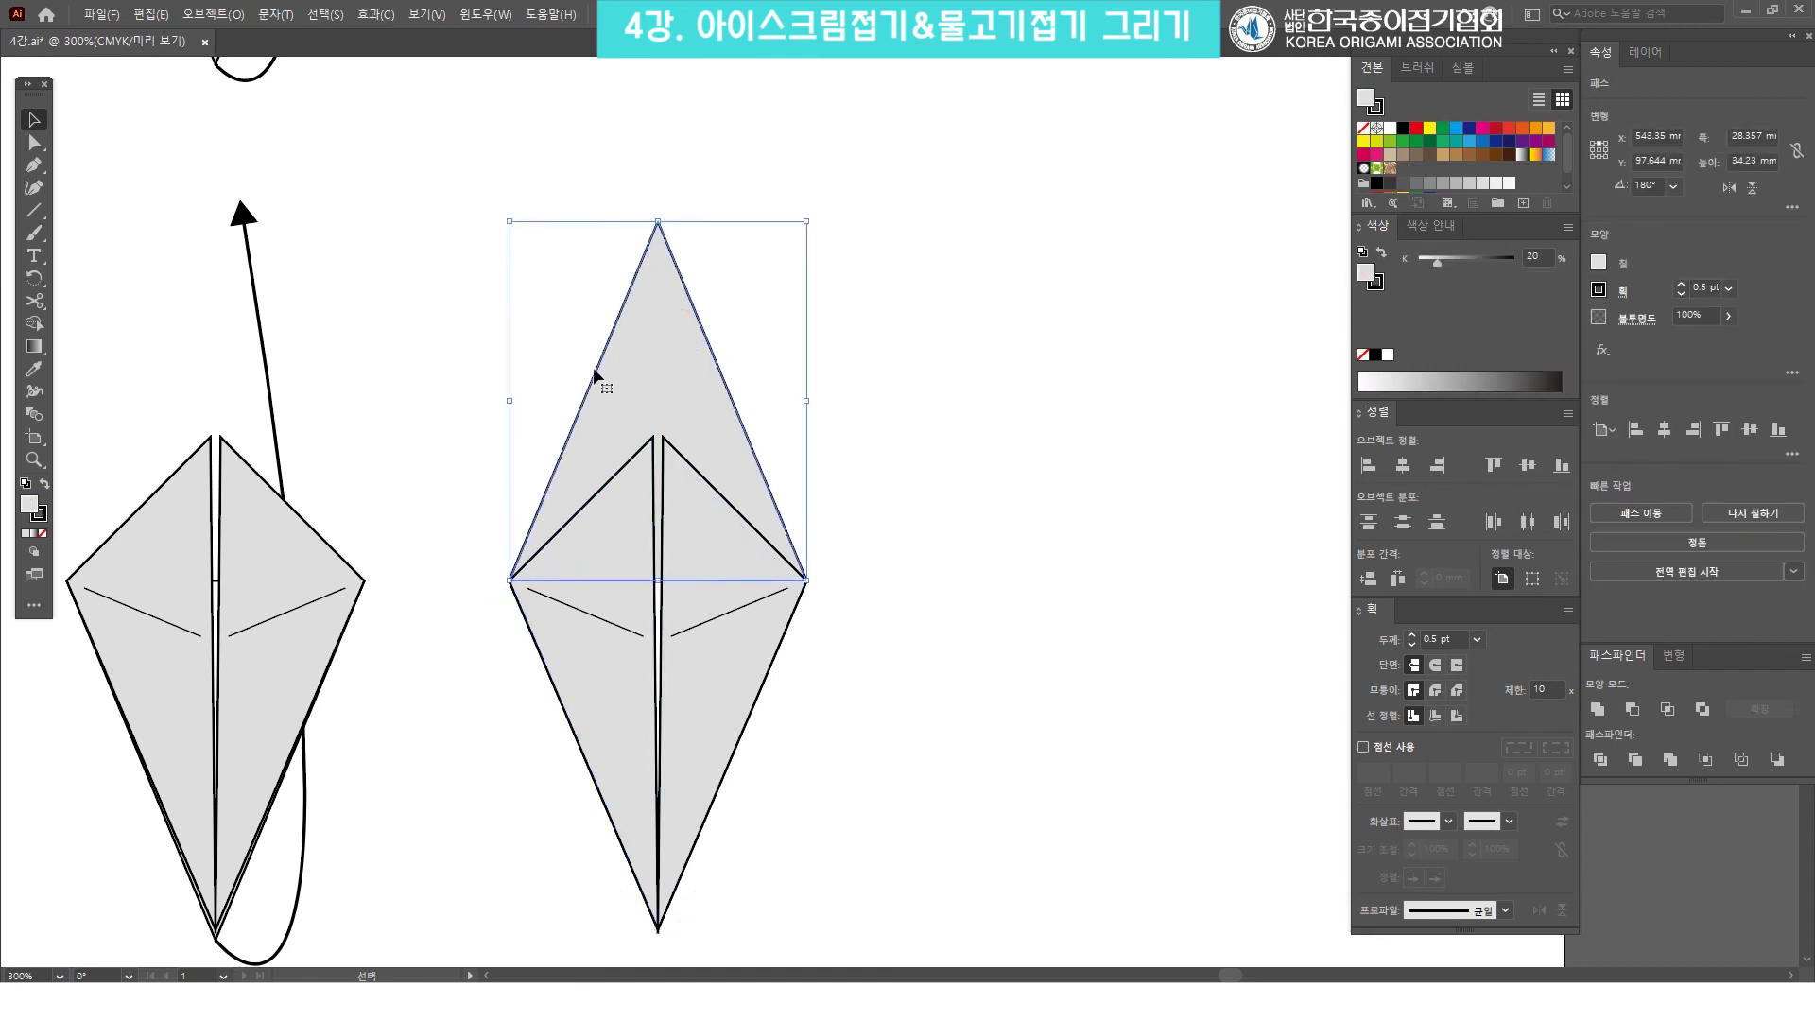
{"action": "key", "text": "z"}
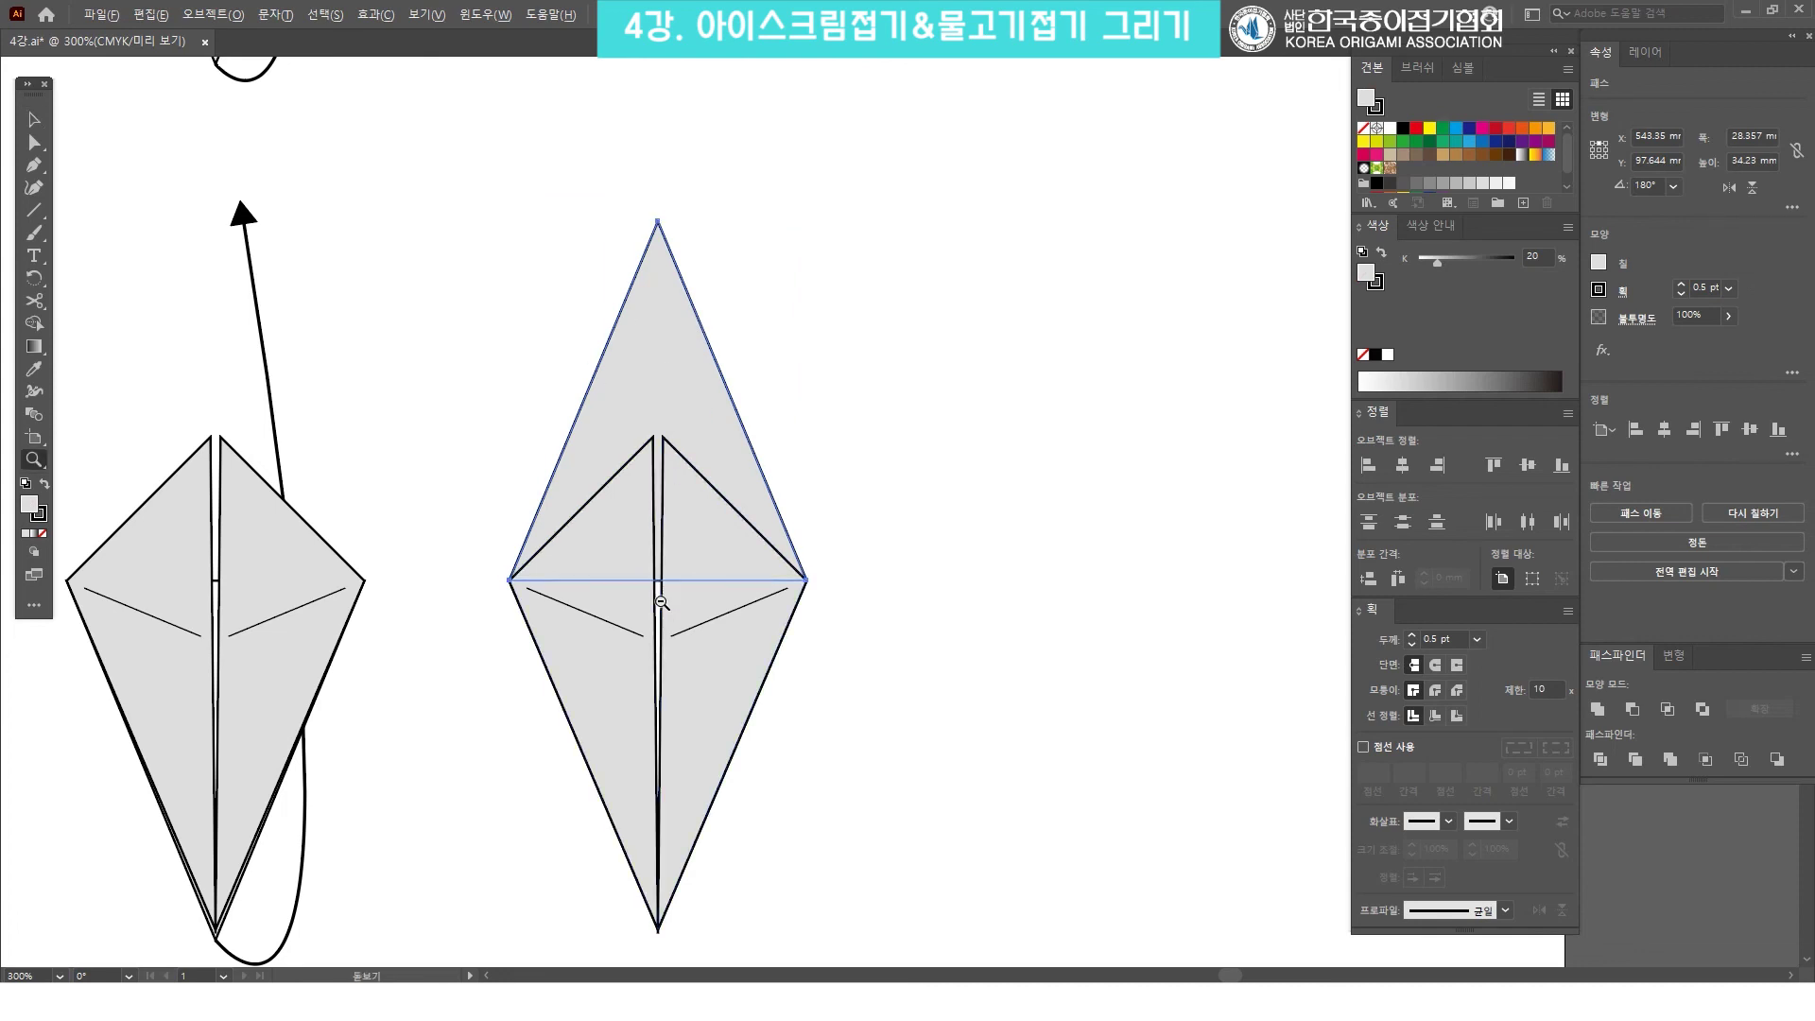
{"action": "left_click", "coordinate": [662, 605]}
{"action": "key", "text": "v"}
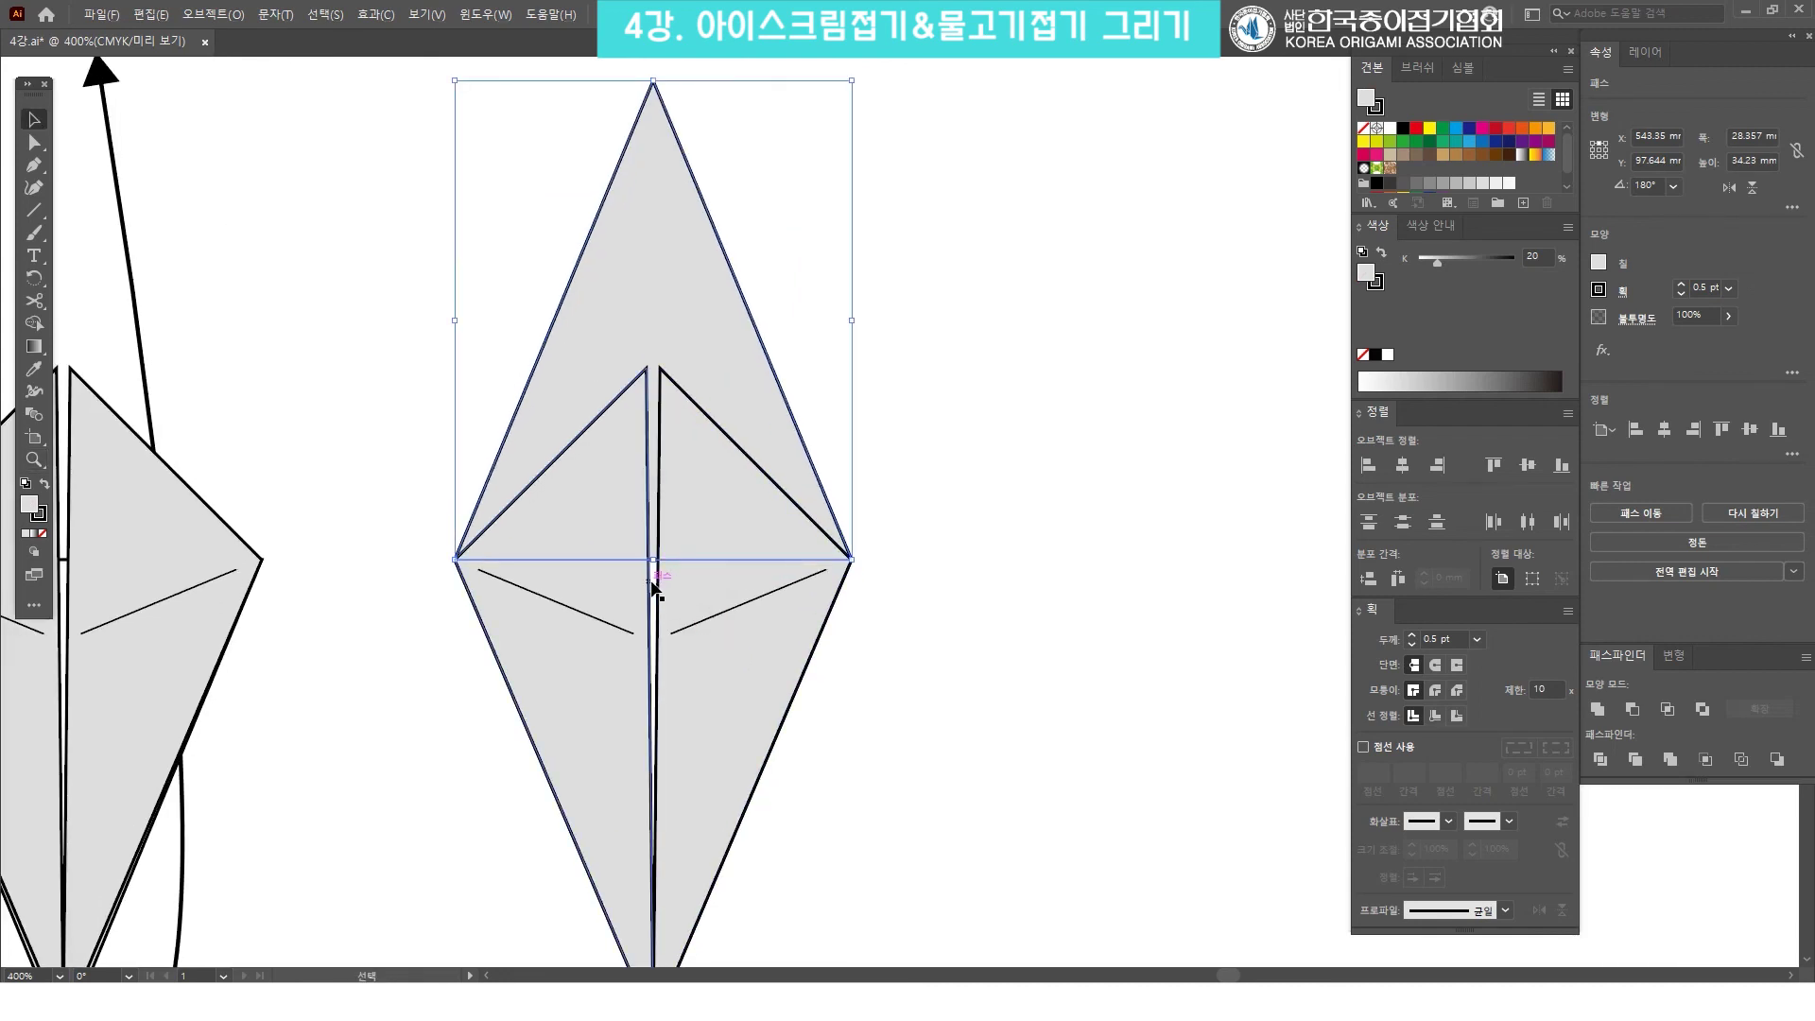
{"action": "left_click_drag", "start_coordinate": [650, 578], "coordinate": [754, 503]}
{"action": "left_click", "coordinate": [1007, 449]}
{"action": "left_click", "coordinate": [697, 610]}
{"action": "left_click", "coordinate": [757, 371], "text": "shift"}
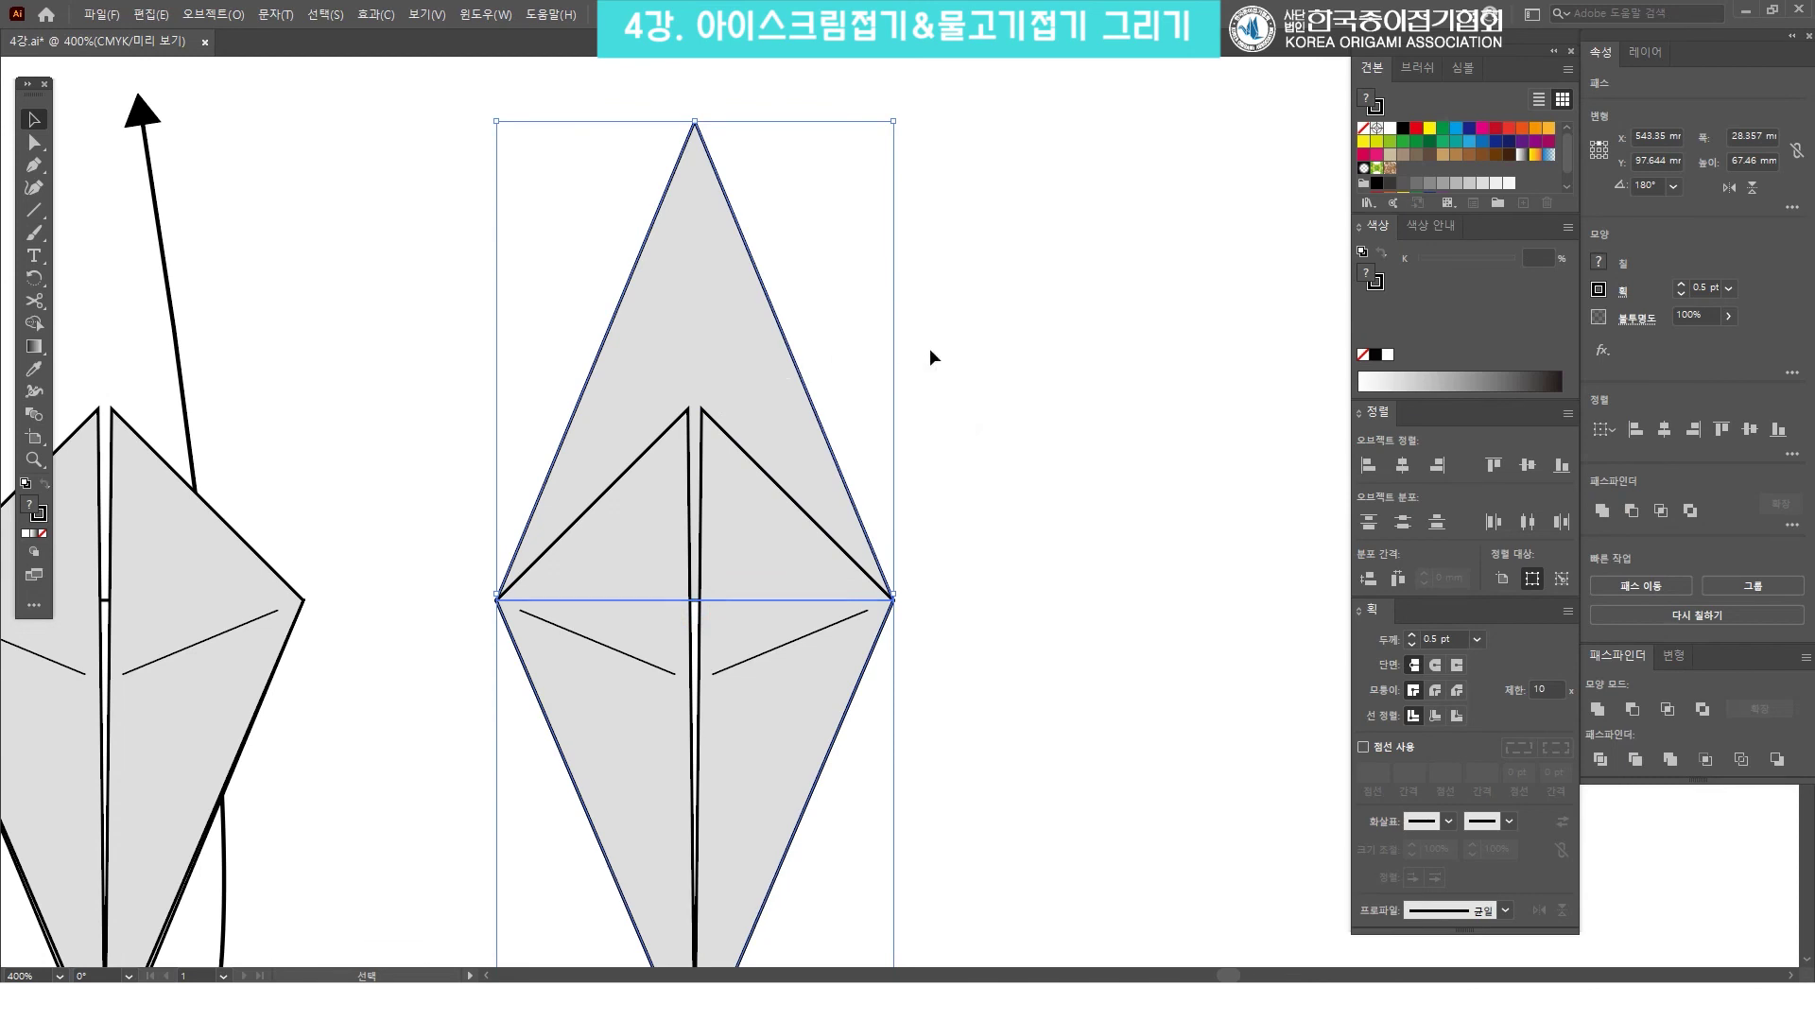
{"action": "left_click", "coordinate": [1596, 708]}
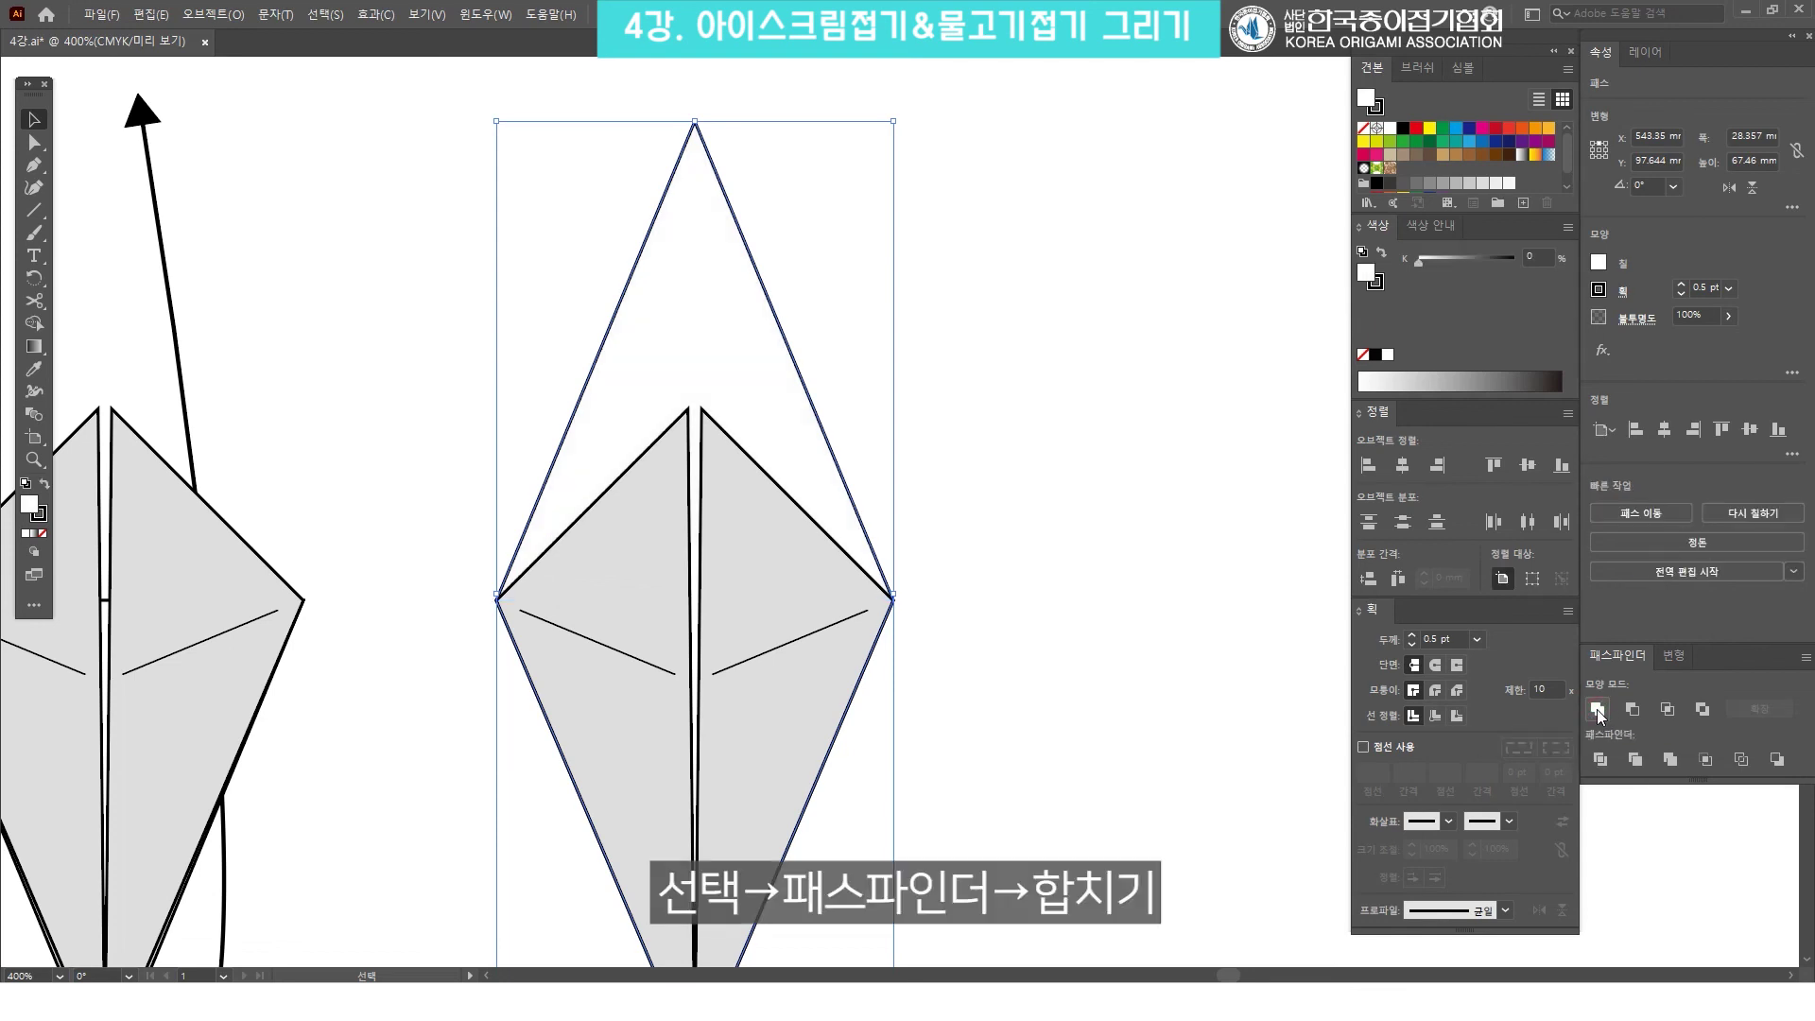
{"action": "left_click", "coordinate": [1023, 542]}
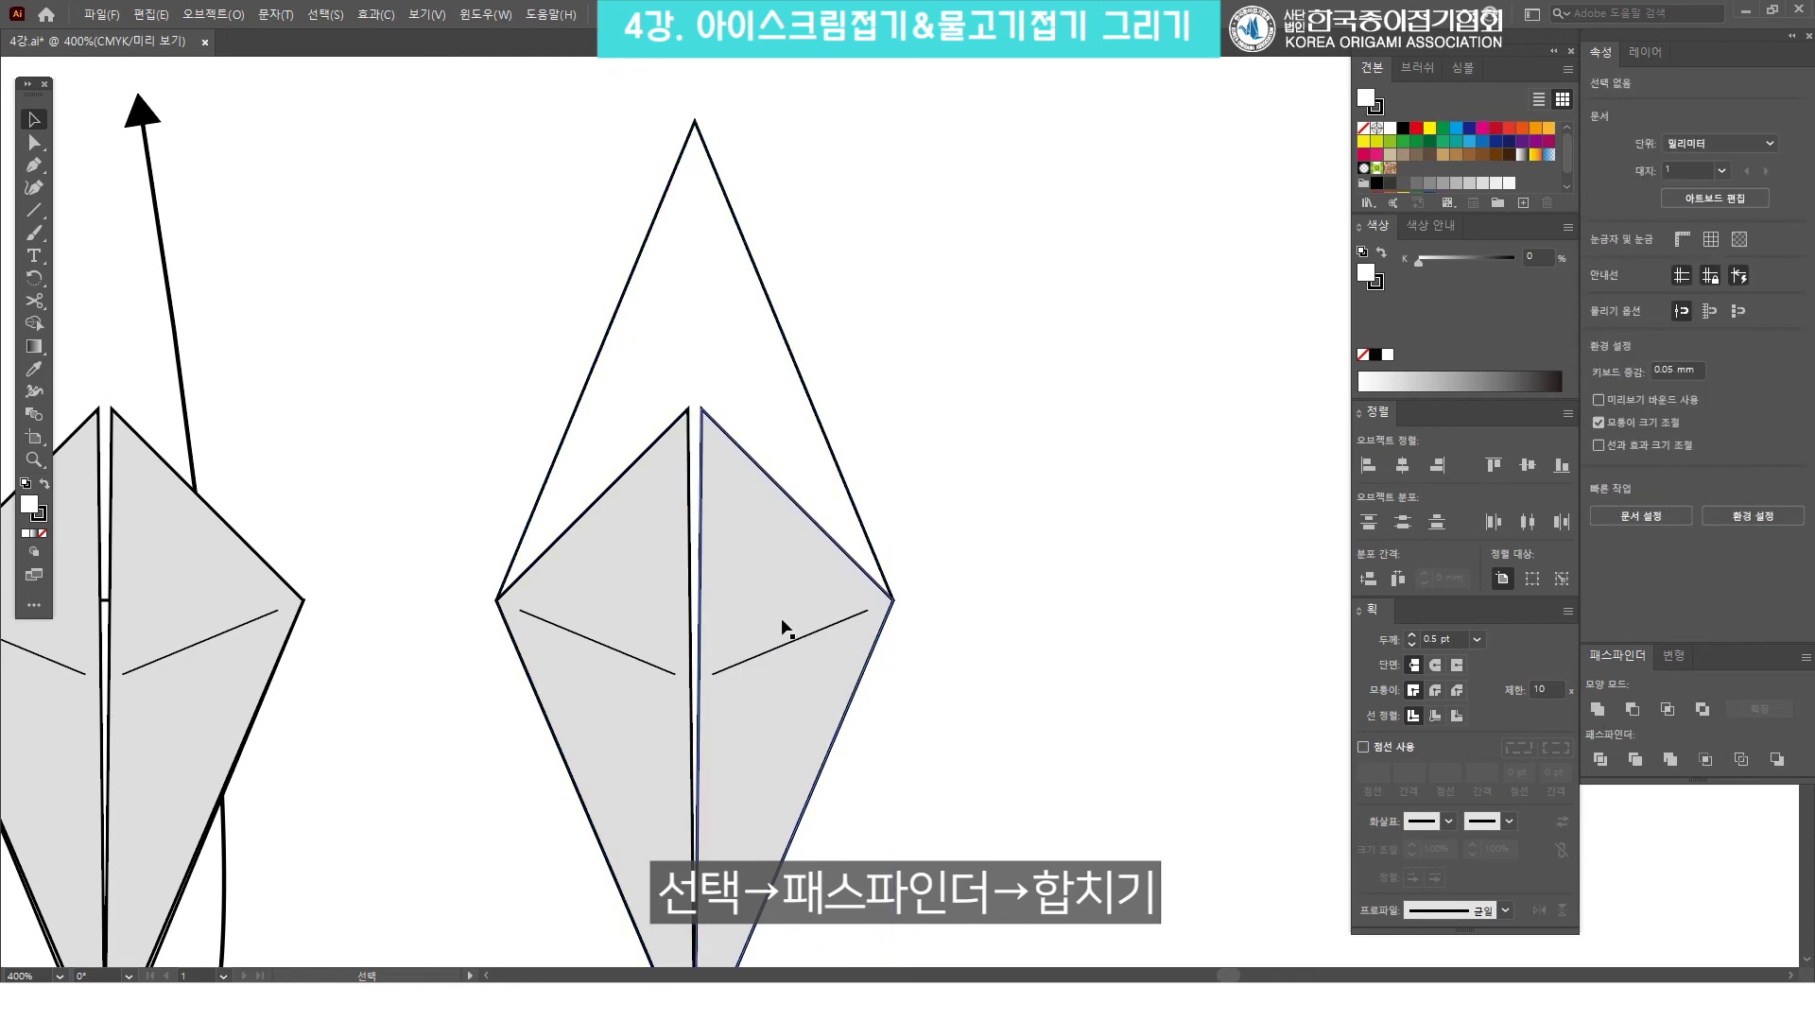
{"action": "key", "text": "ctrl+z"}
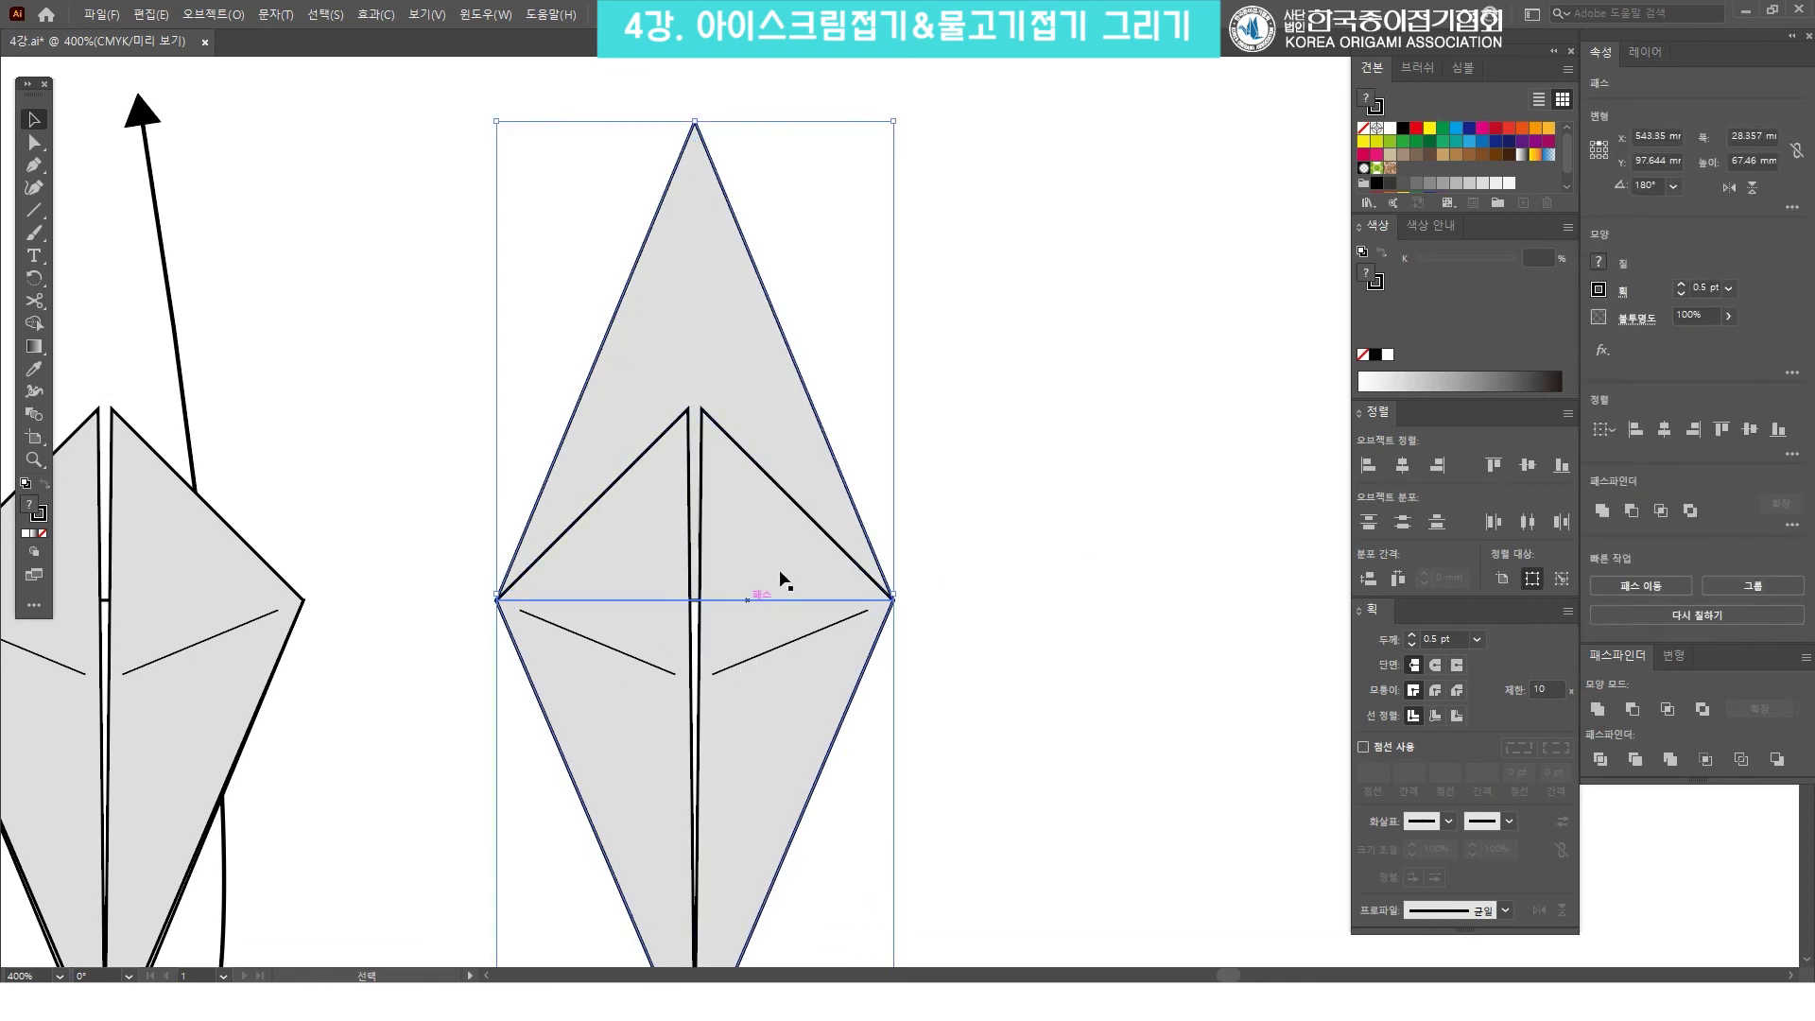
{"action": "key", "text": "ctrl+z"}
{"action": "key", "text": "ctrl+z"}
{"action": "key", "text": "ctrl+z"}
{"action": "key", "text": "ctrl+z"}
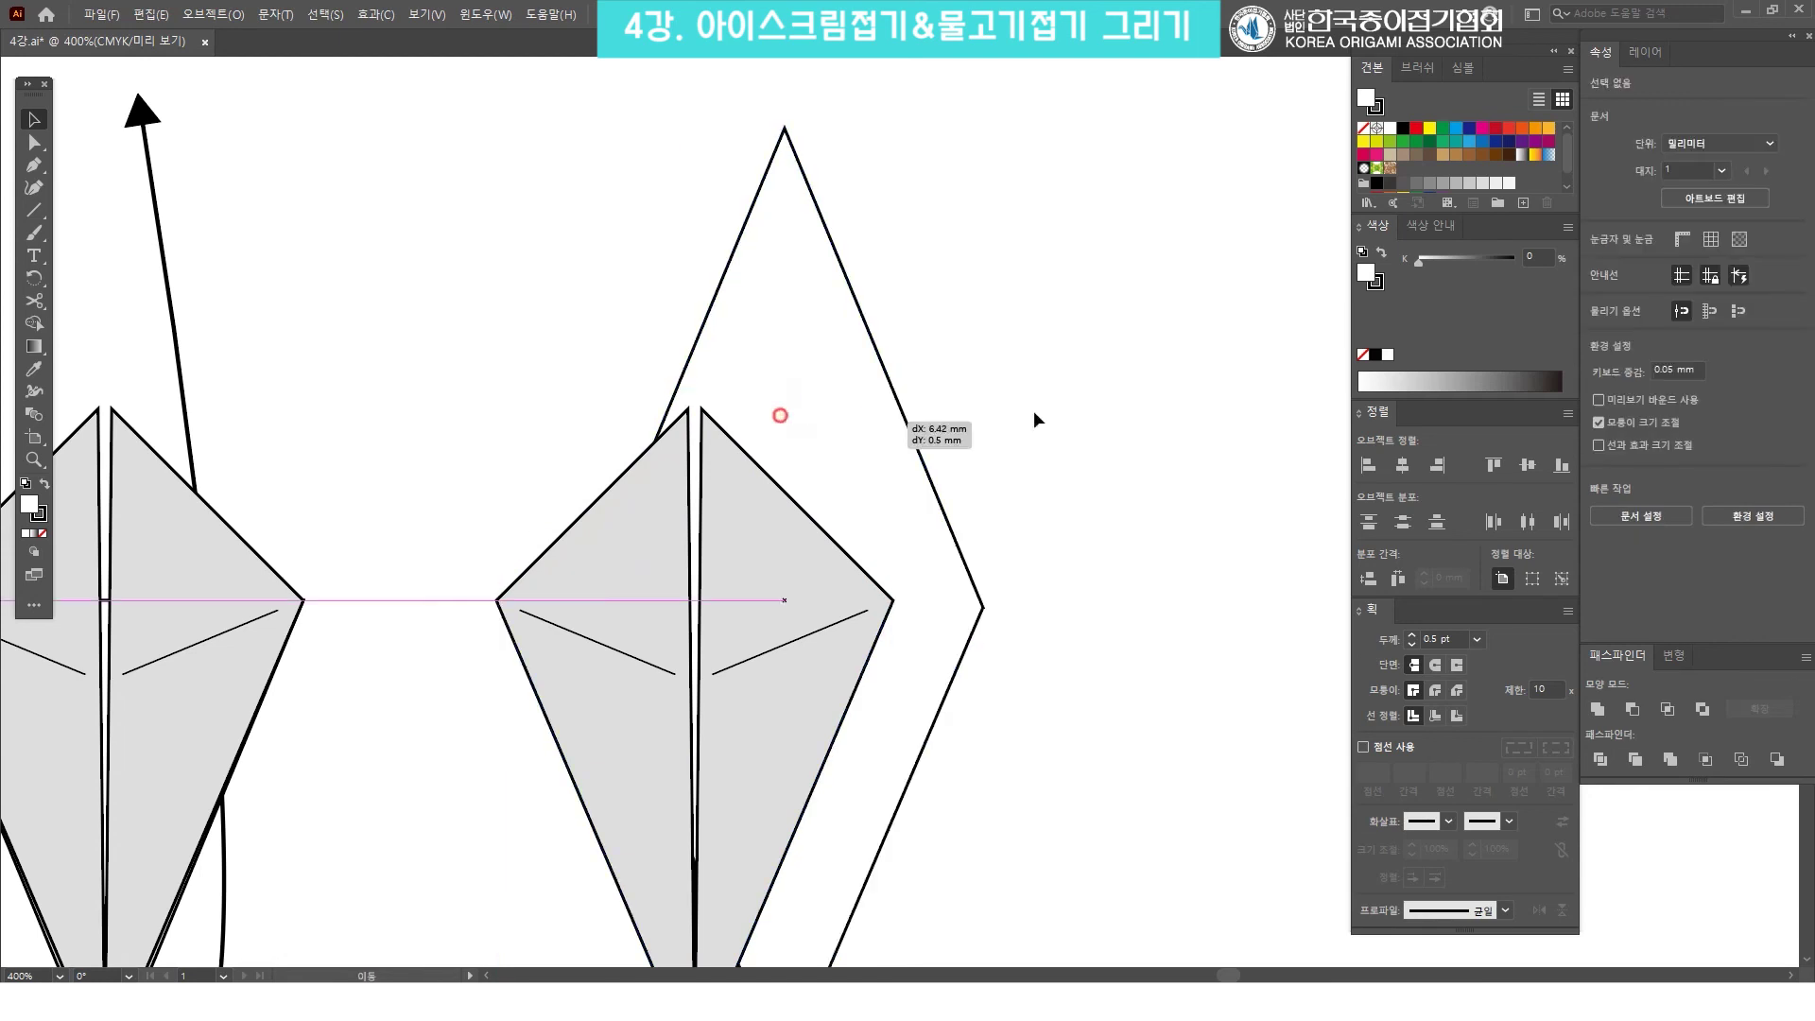
{"action": "left_click", "coordinate": [1108, 417]}
Examine how the raised flaps are built in the finished figure above the copied one.
{"action": "scroll", "coordinate": [723, 430], "scroll_direction": "down", "scroll_amount": 1}
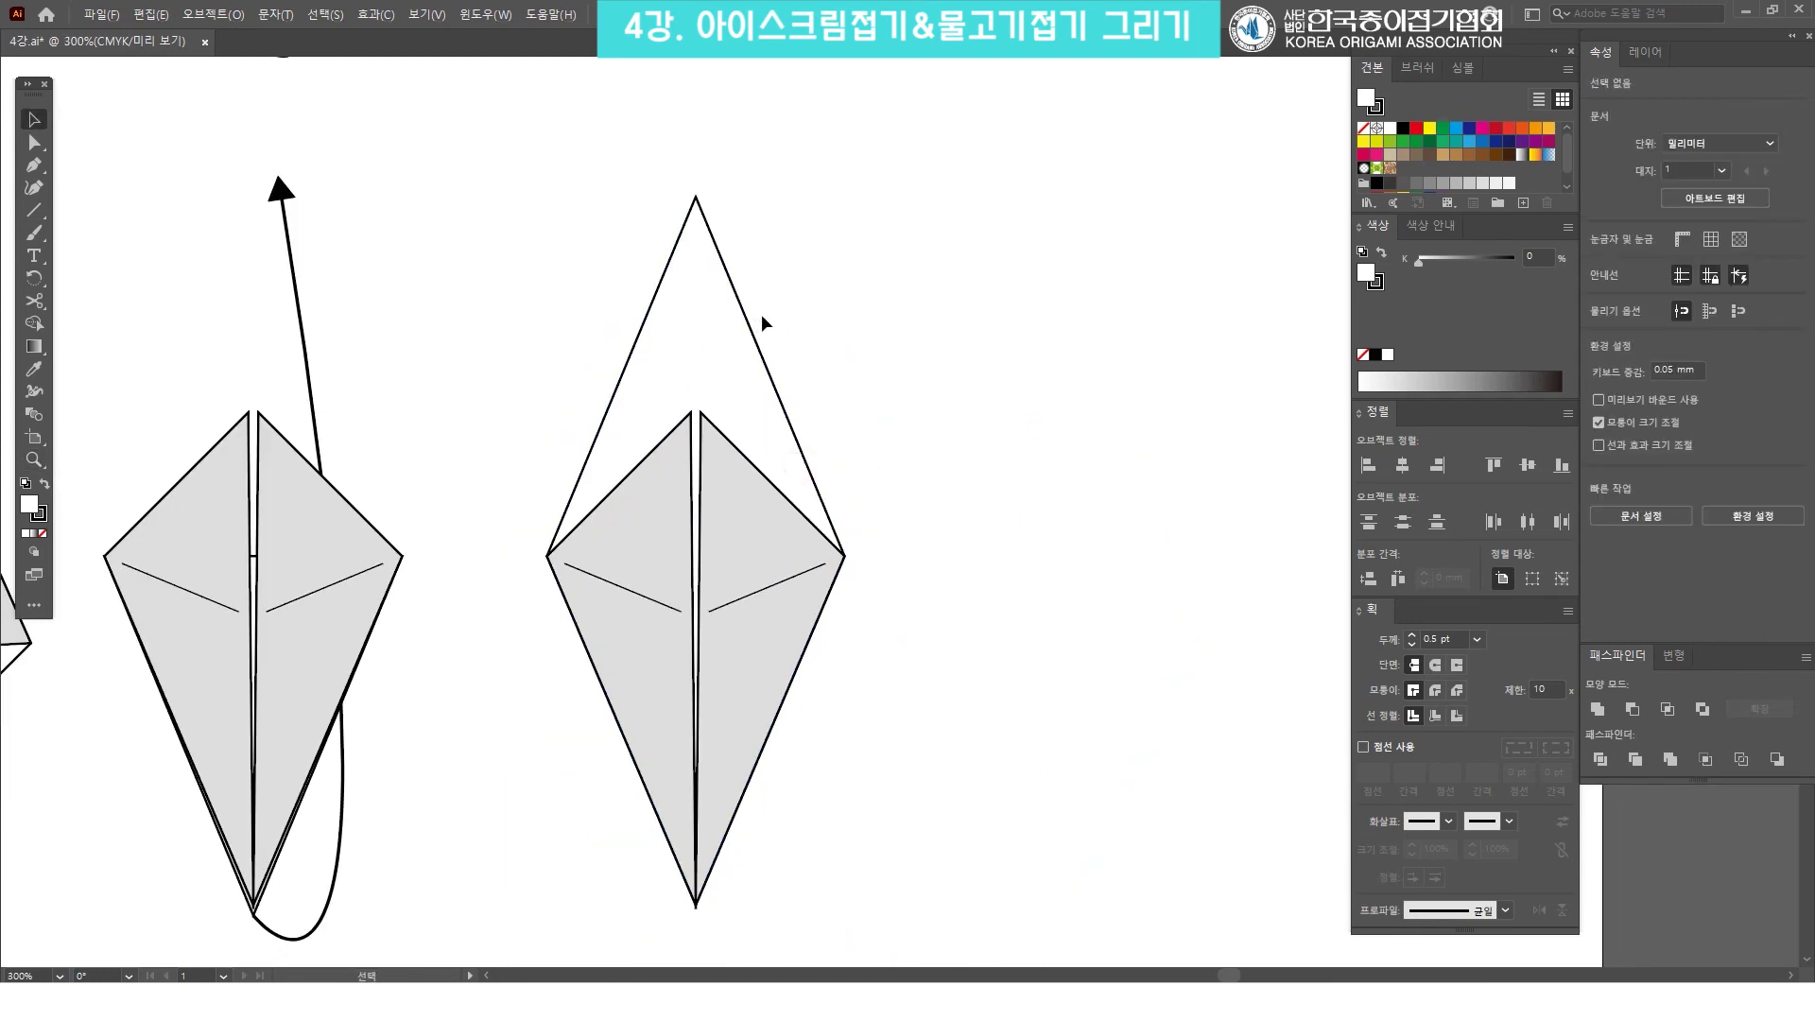
{"action": "left_click_drag", "start_coordinate": [715, 282], "coordinate": [736, 414]}
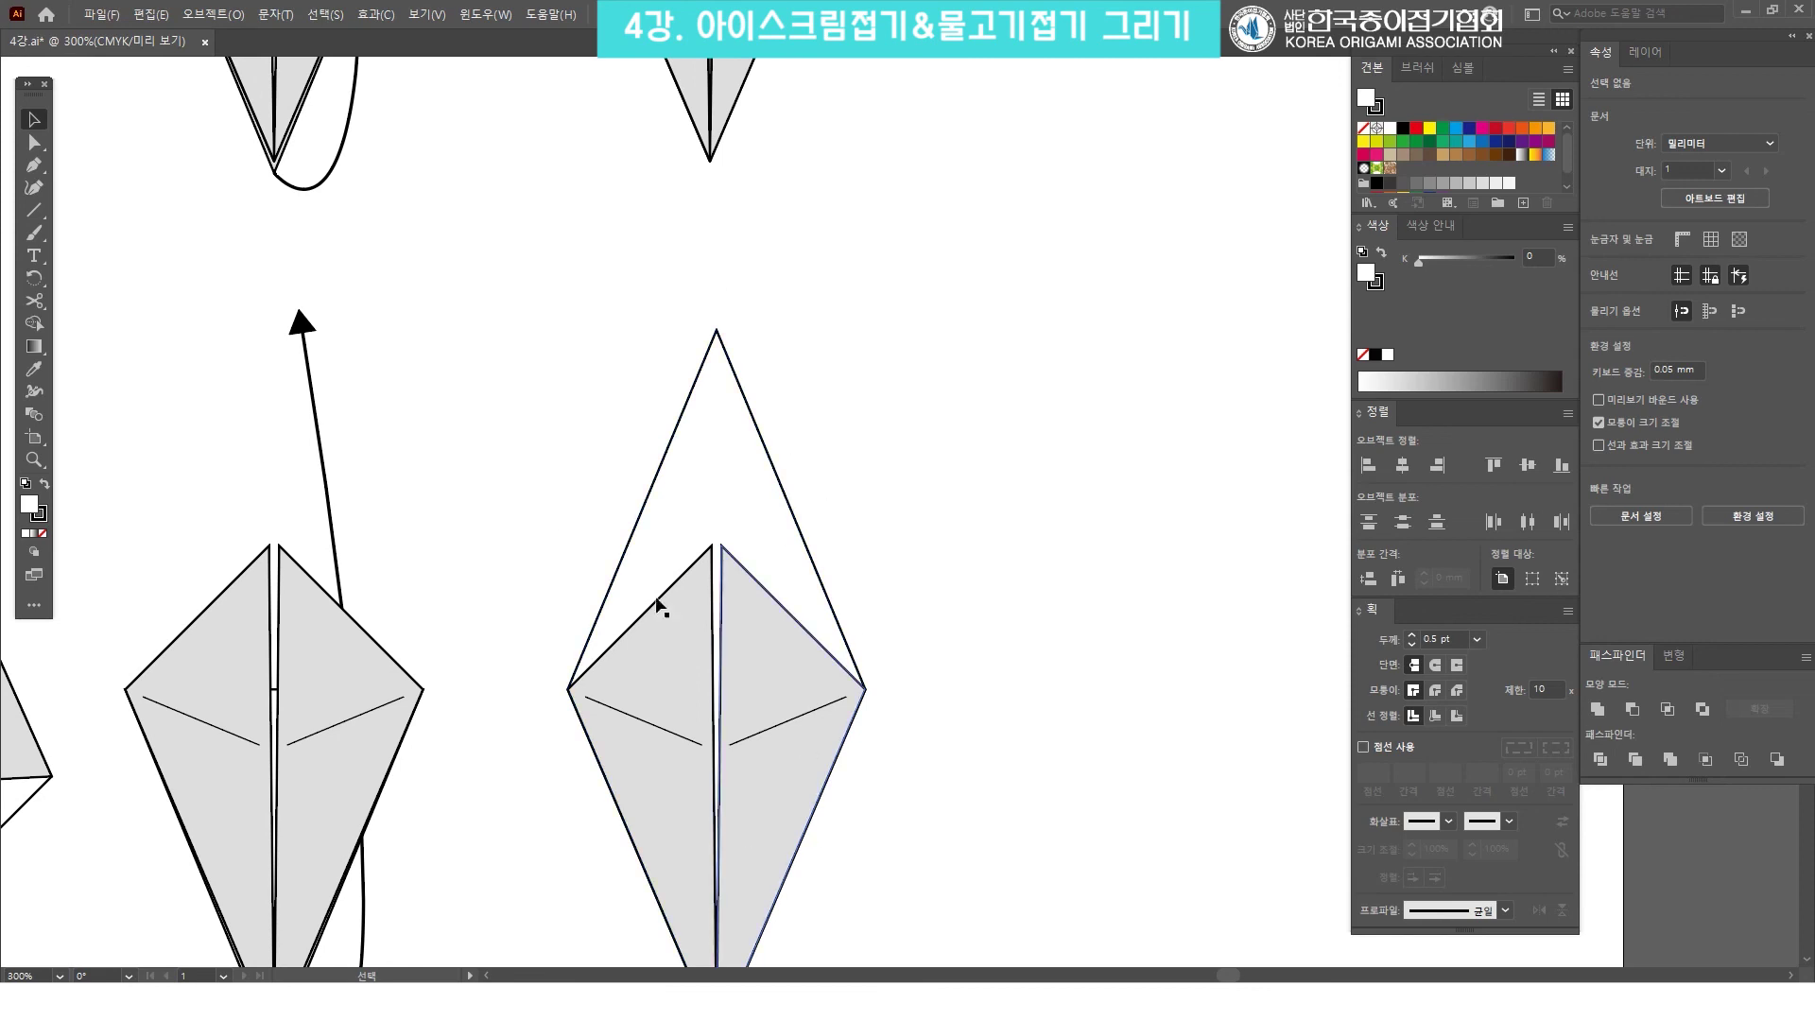
{"action": "left_click_drag", "start_coordinate": [746, 150], "coordinate": [733, 417]}
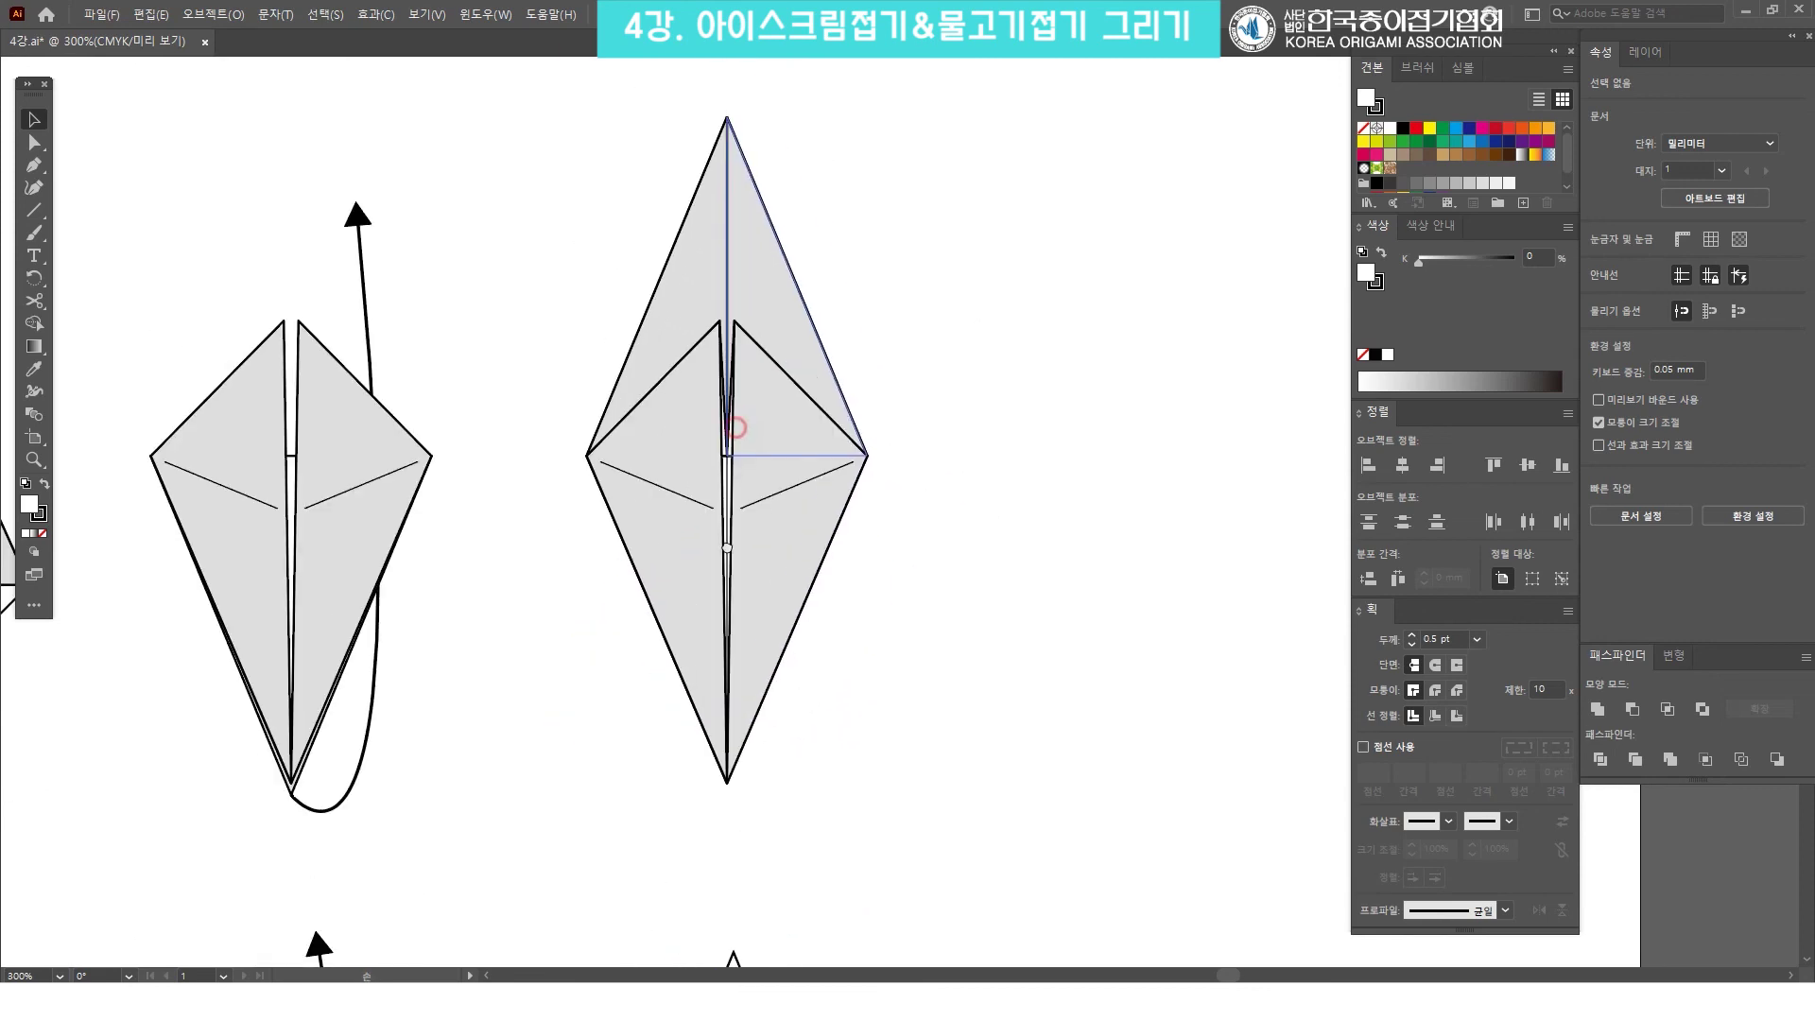
{"action": "left_click", "coordinate": [710, 288]}
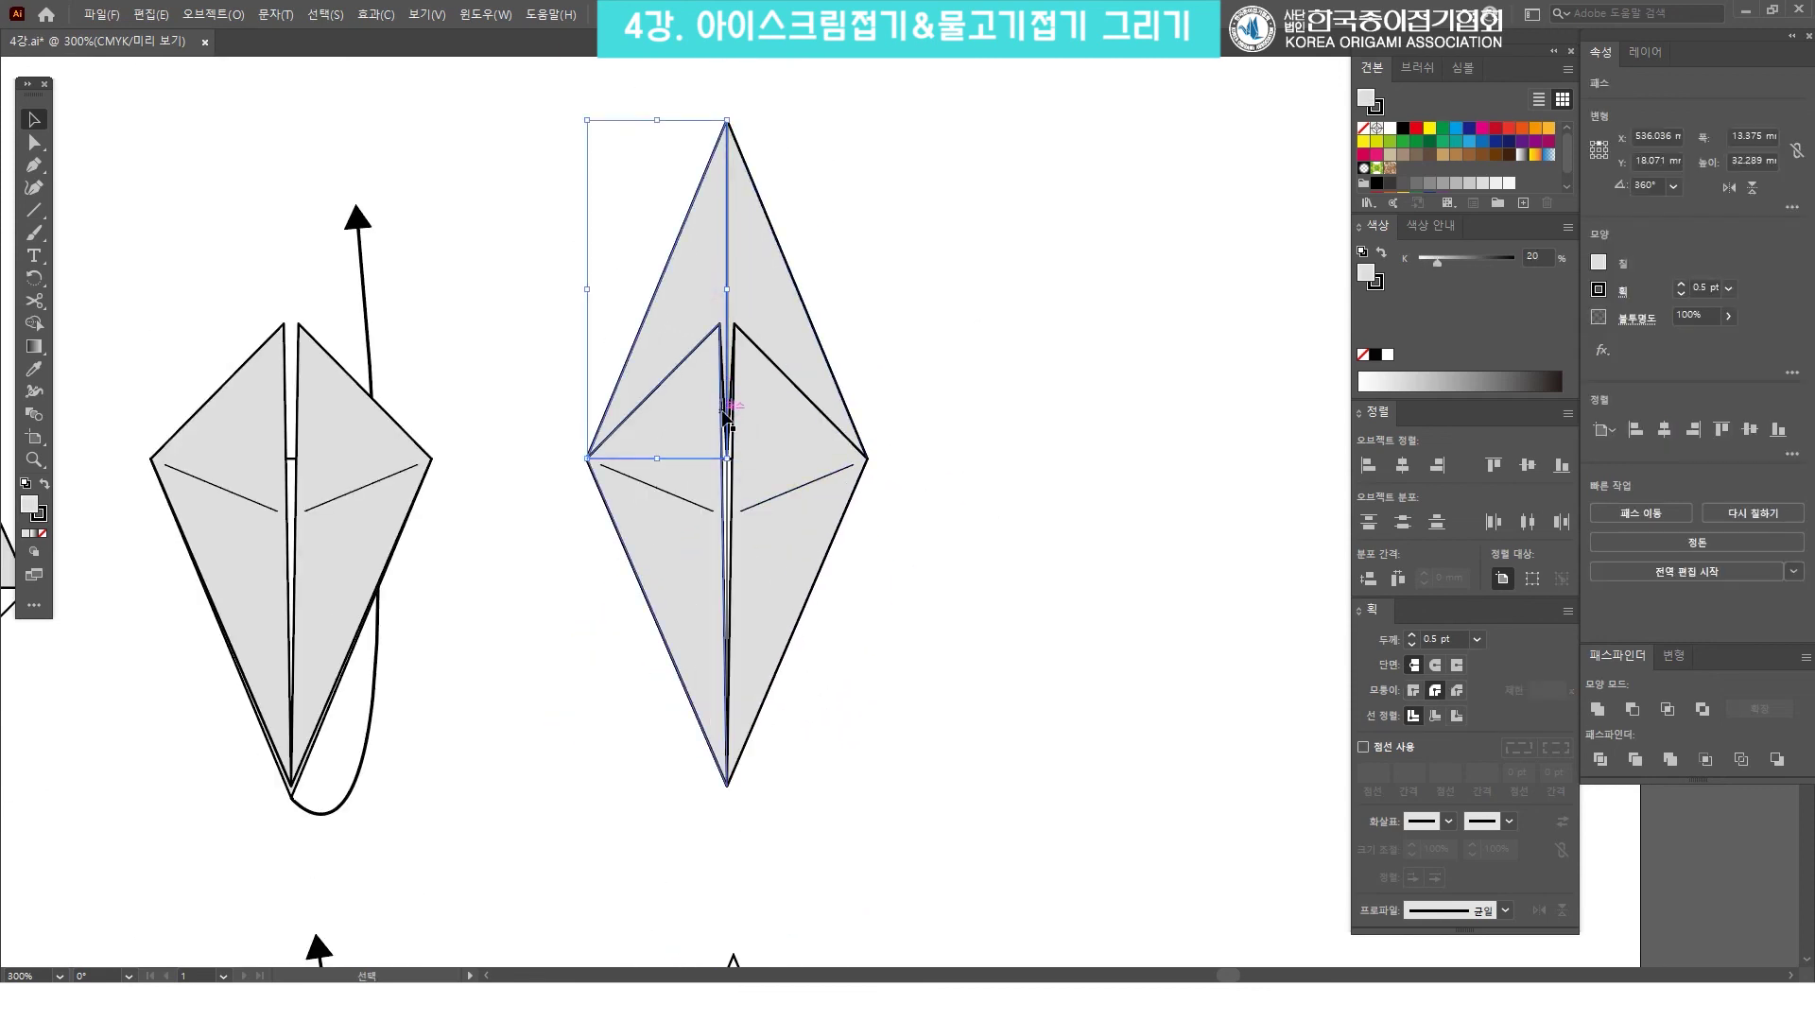
{"action": "left_click", "coordinate": [1002, 438]}
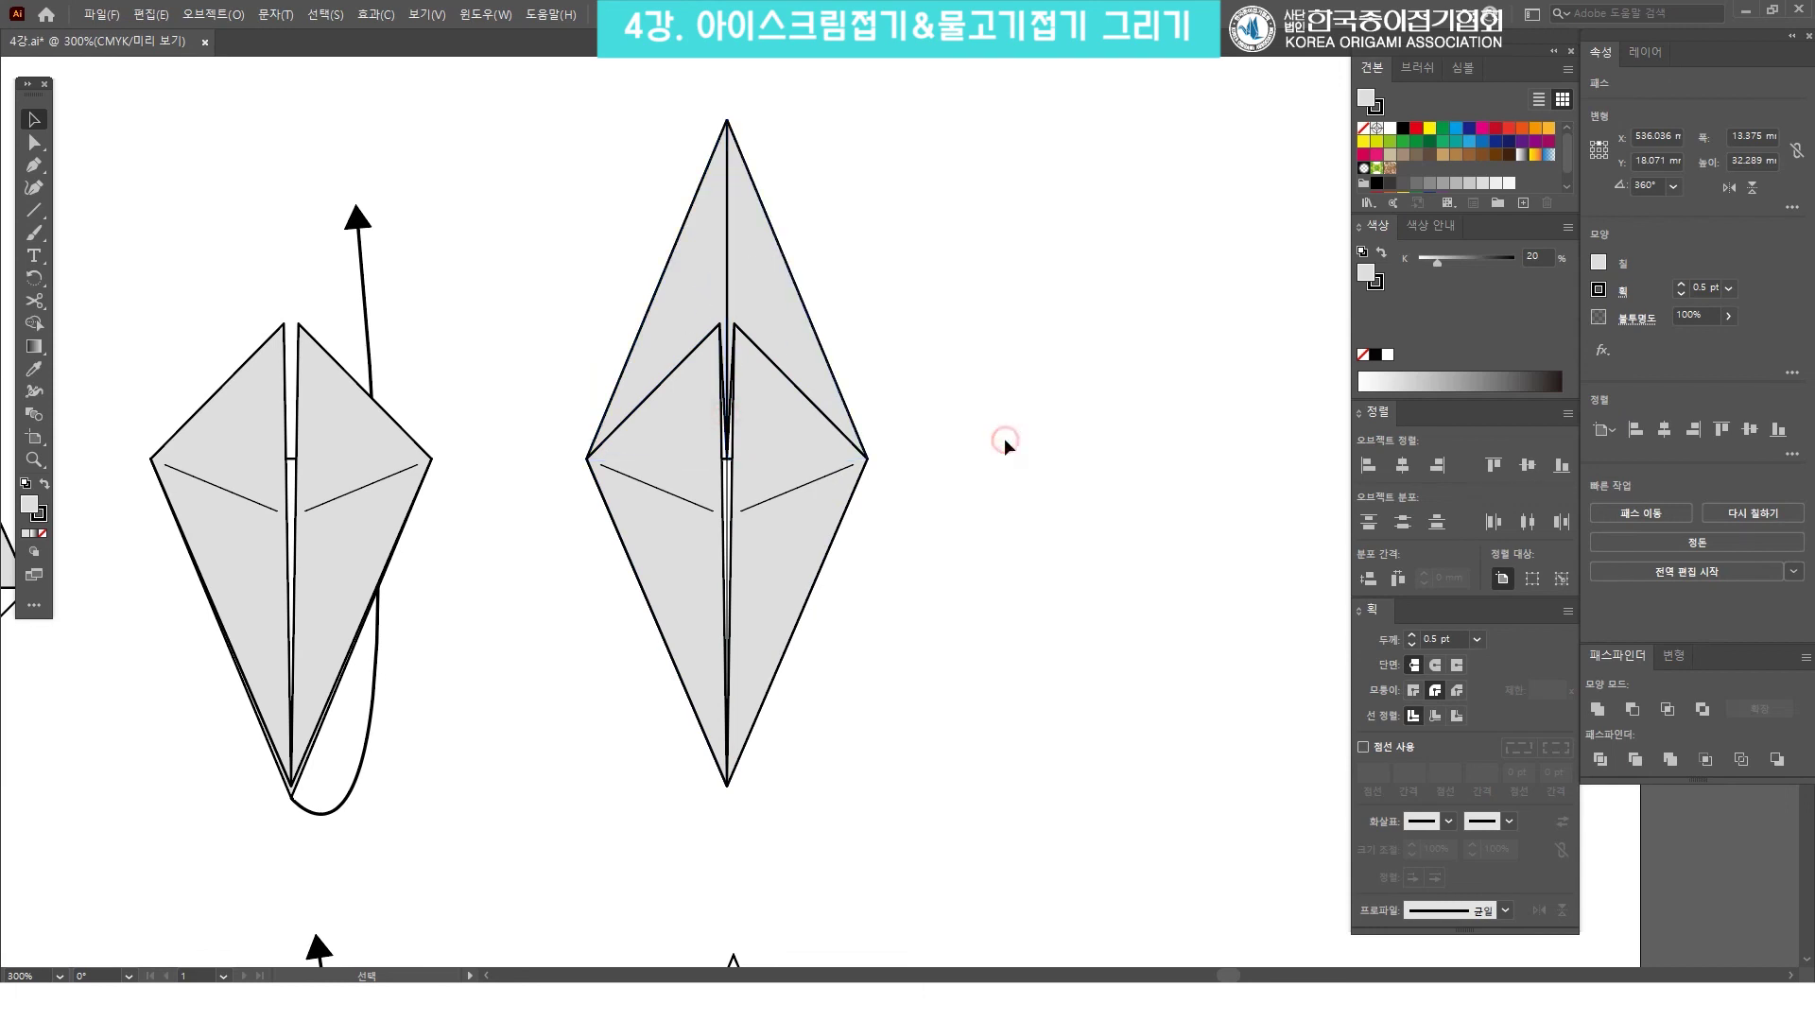
{"action": "left_click_drag", "start_coordinate": [861, 842], "coordinate": [872, 566]}
{"action": "scroll", "coordinate": [865, 491], "scroll_direction": "down", "scroll_amount": 6}
Make a copy of the copied figure's two gray flaps reflected across the horizontal axis.
{"action": "left_click", "coordinate": [773, 469]}
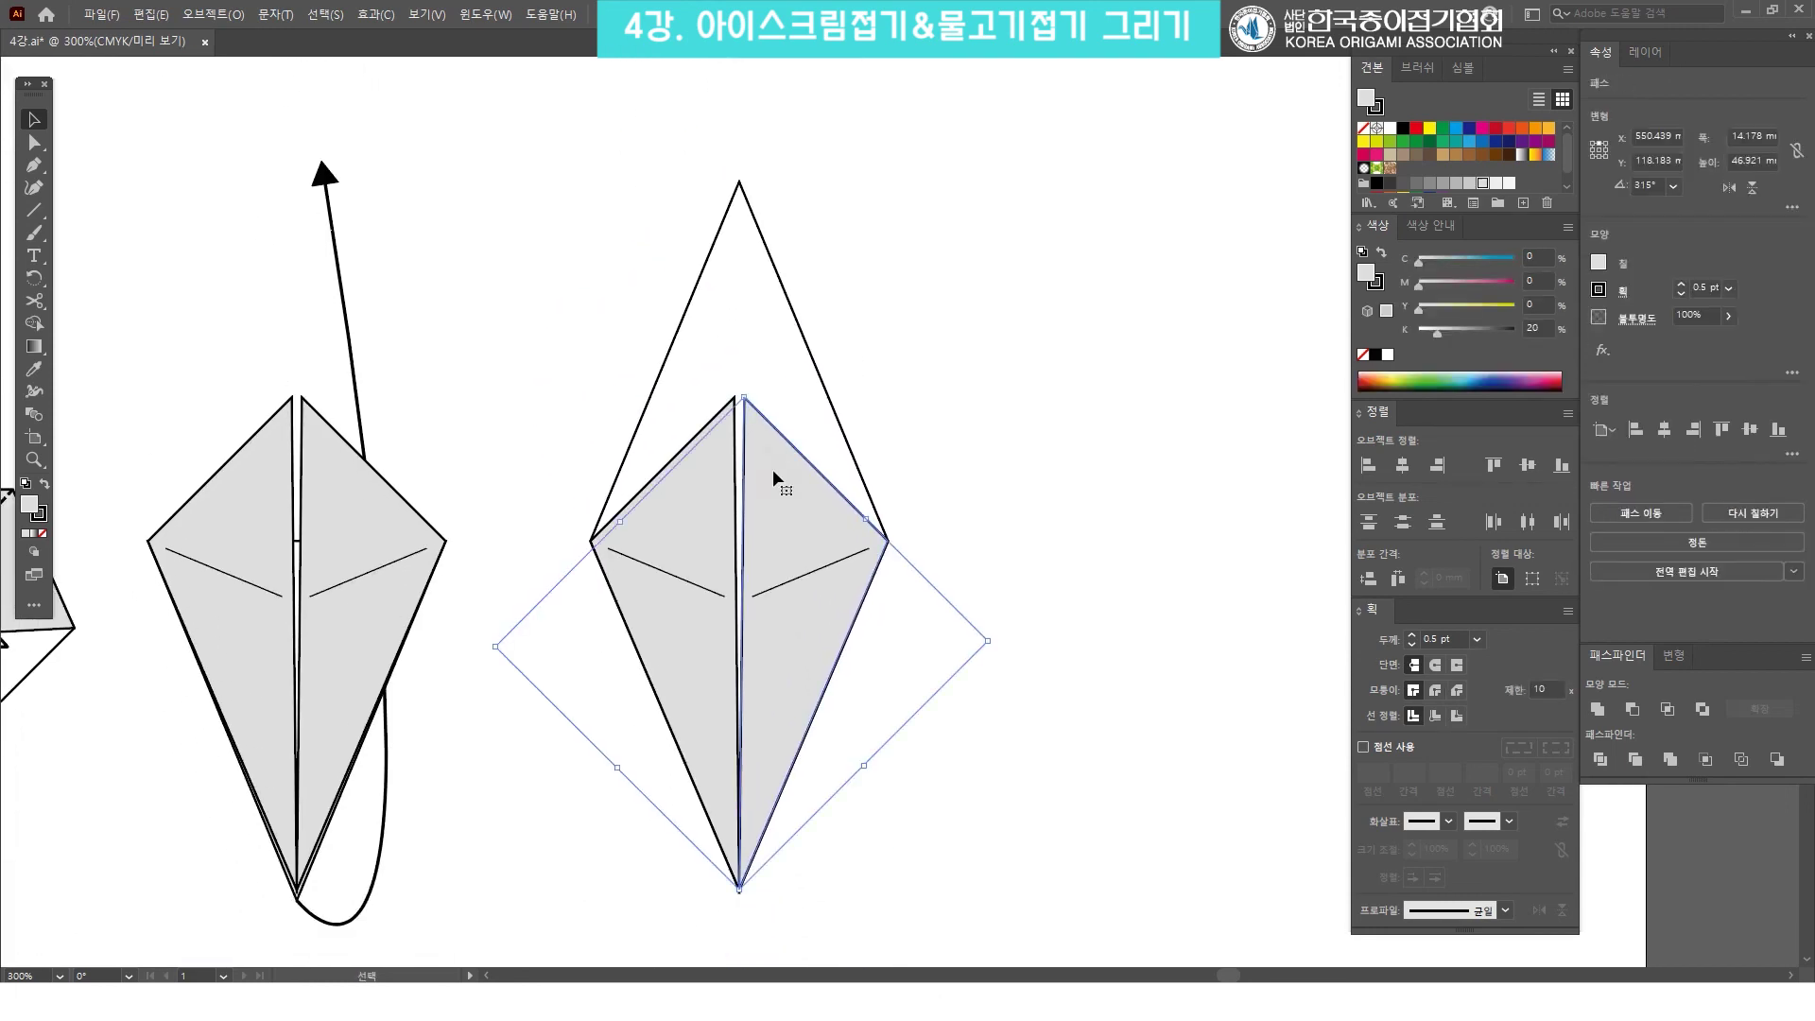
{"action": "left_click", "coordinate": [666, 469], "text": "shift"}
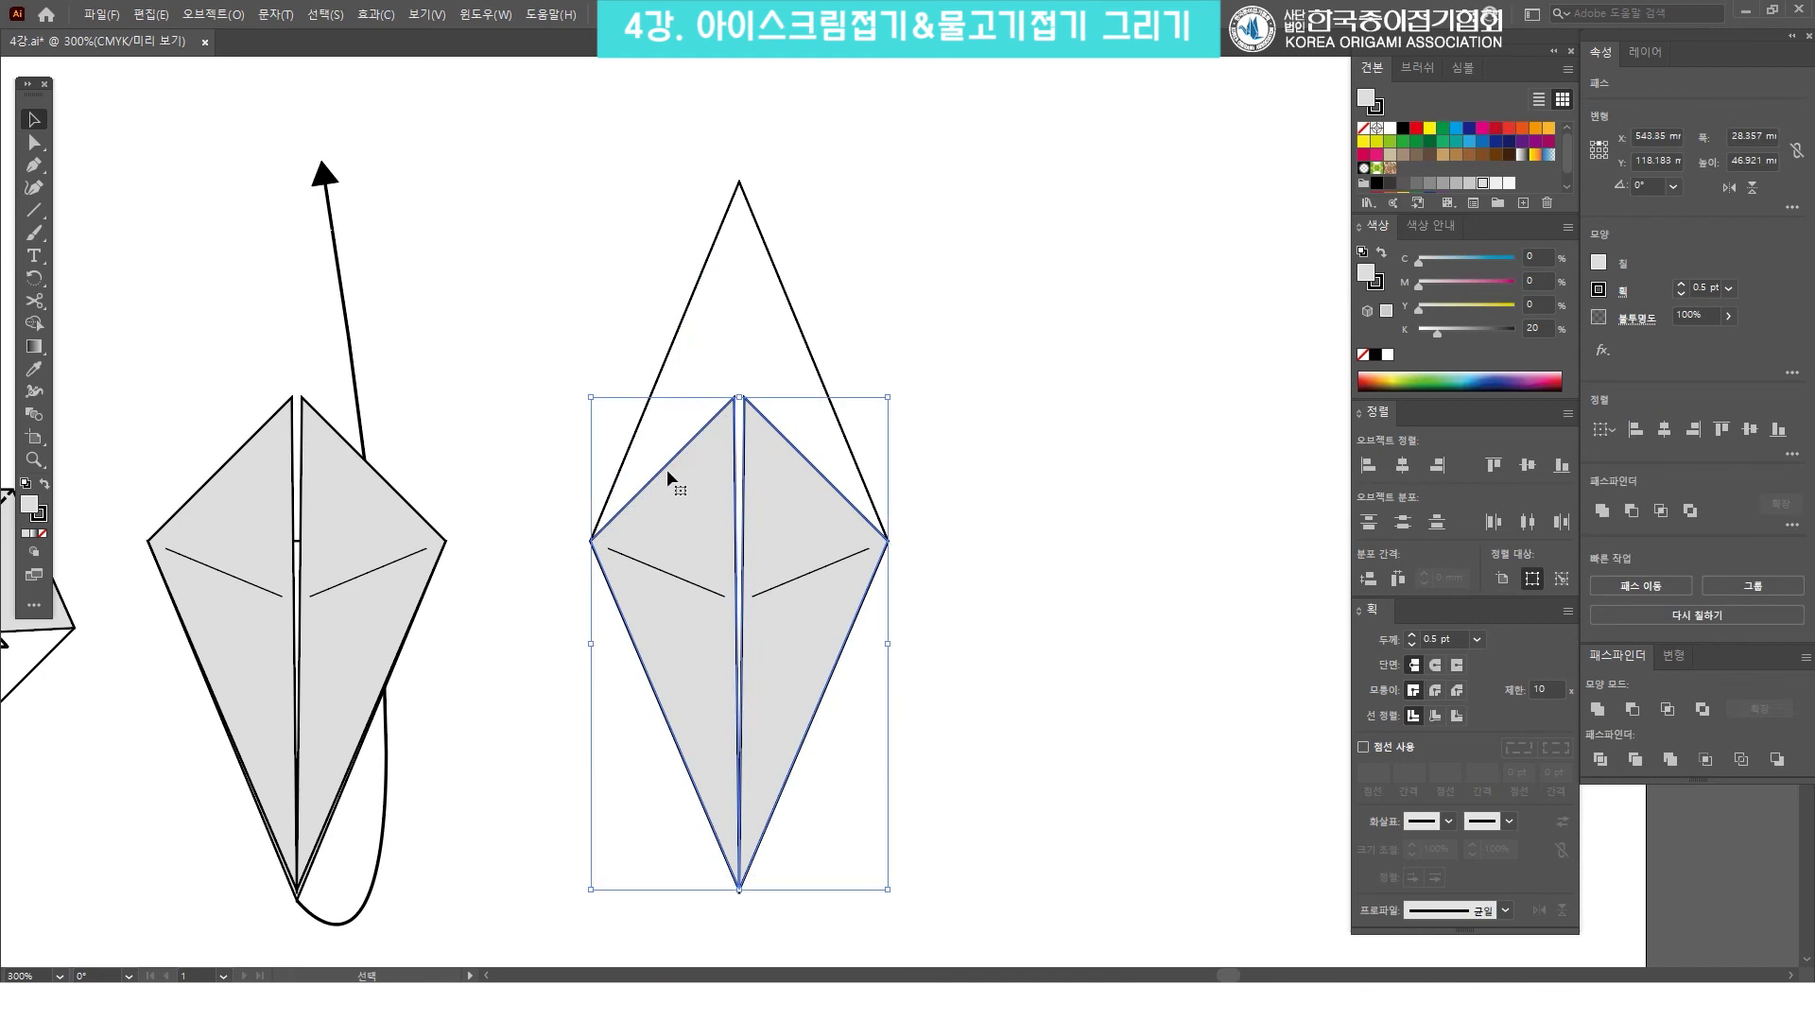
{"action": "left_click_drag", "start_coordinate": [762, 468], "coordinate": [851, 430]}
{"action": "key", "text": "ctrl+z"}
{"action": "right_click", "coordinate": [926, 442]}
{"action": "mouse_move", "coordinate": [1034, 720]}
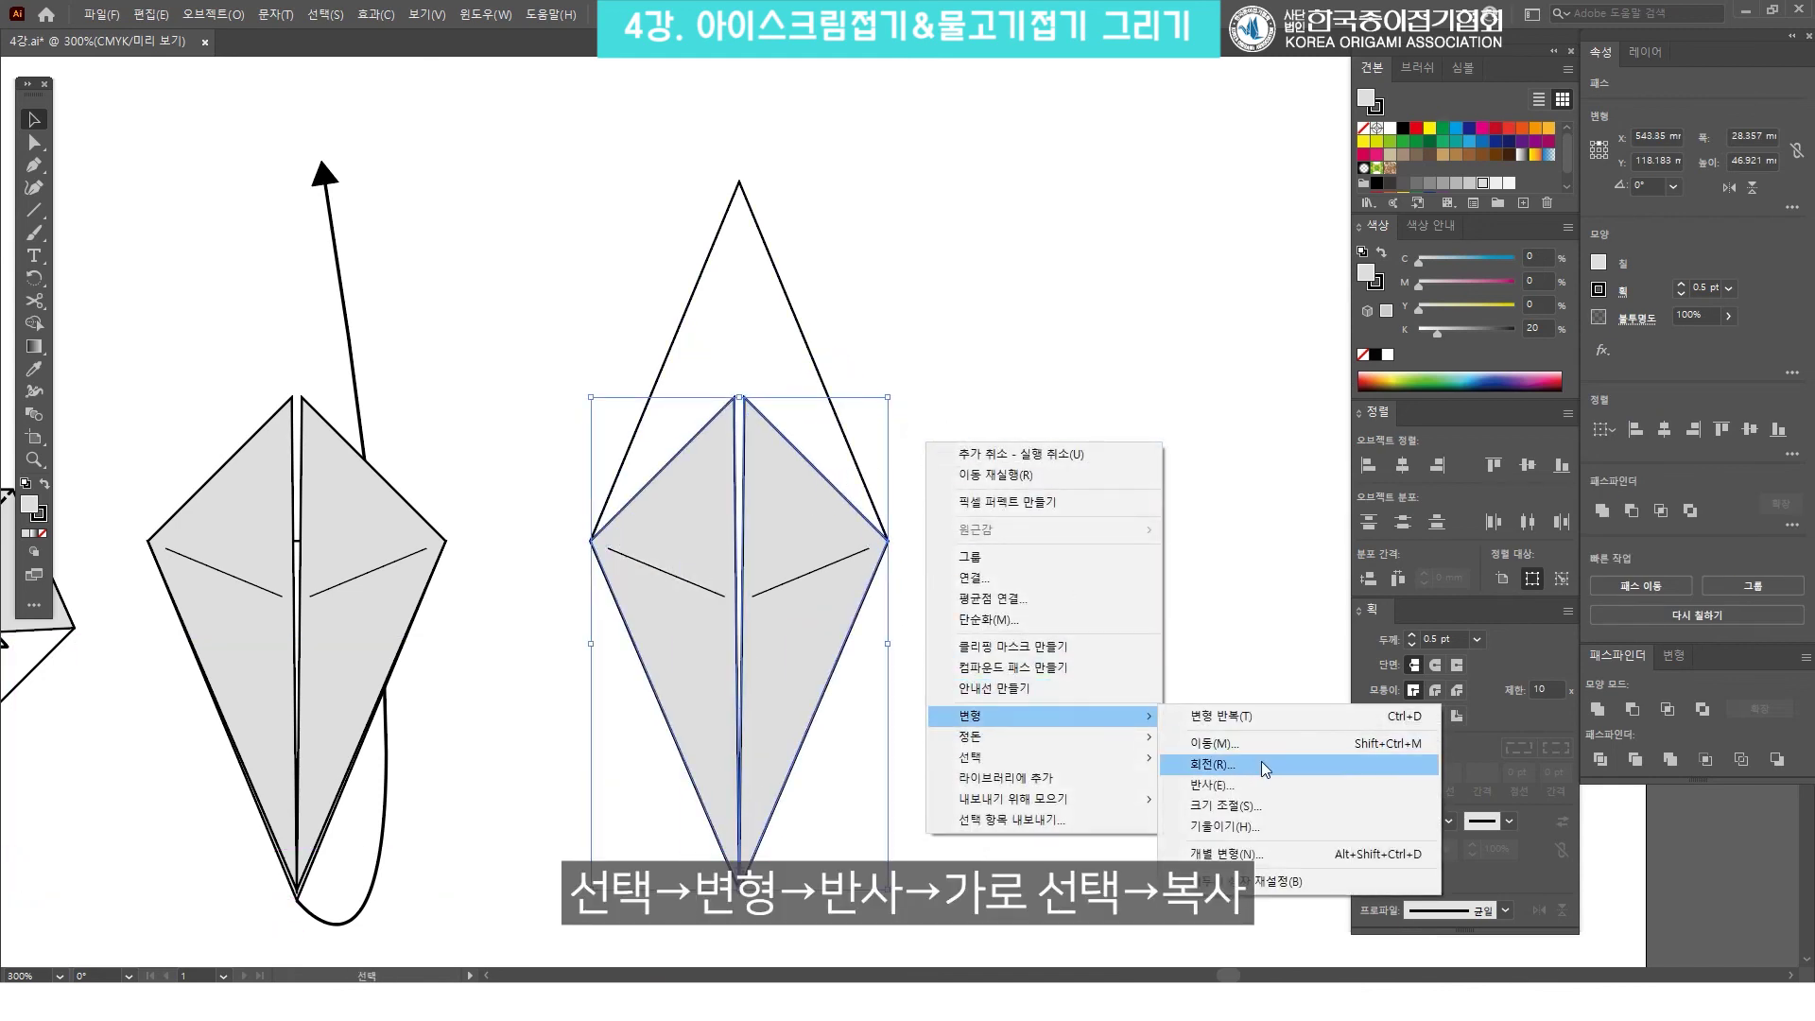
{"action": "left_click", "coordinate": [1262, 785]}
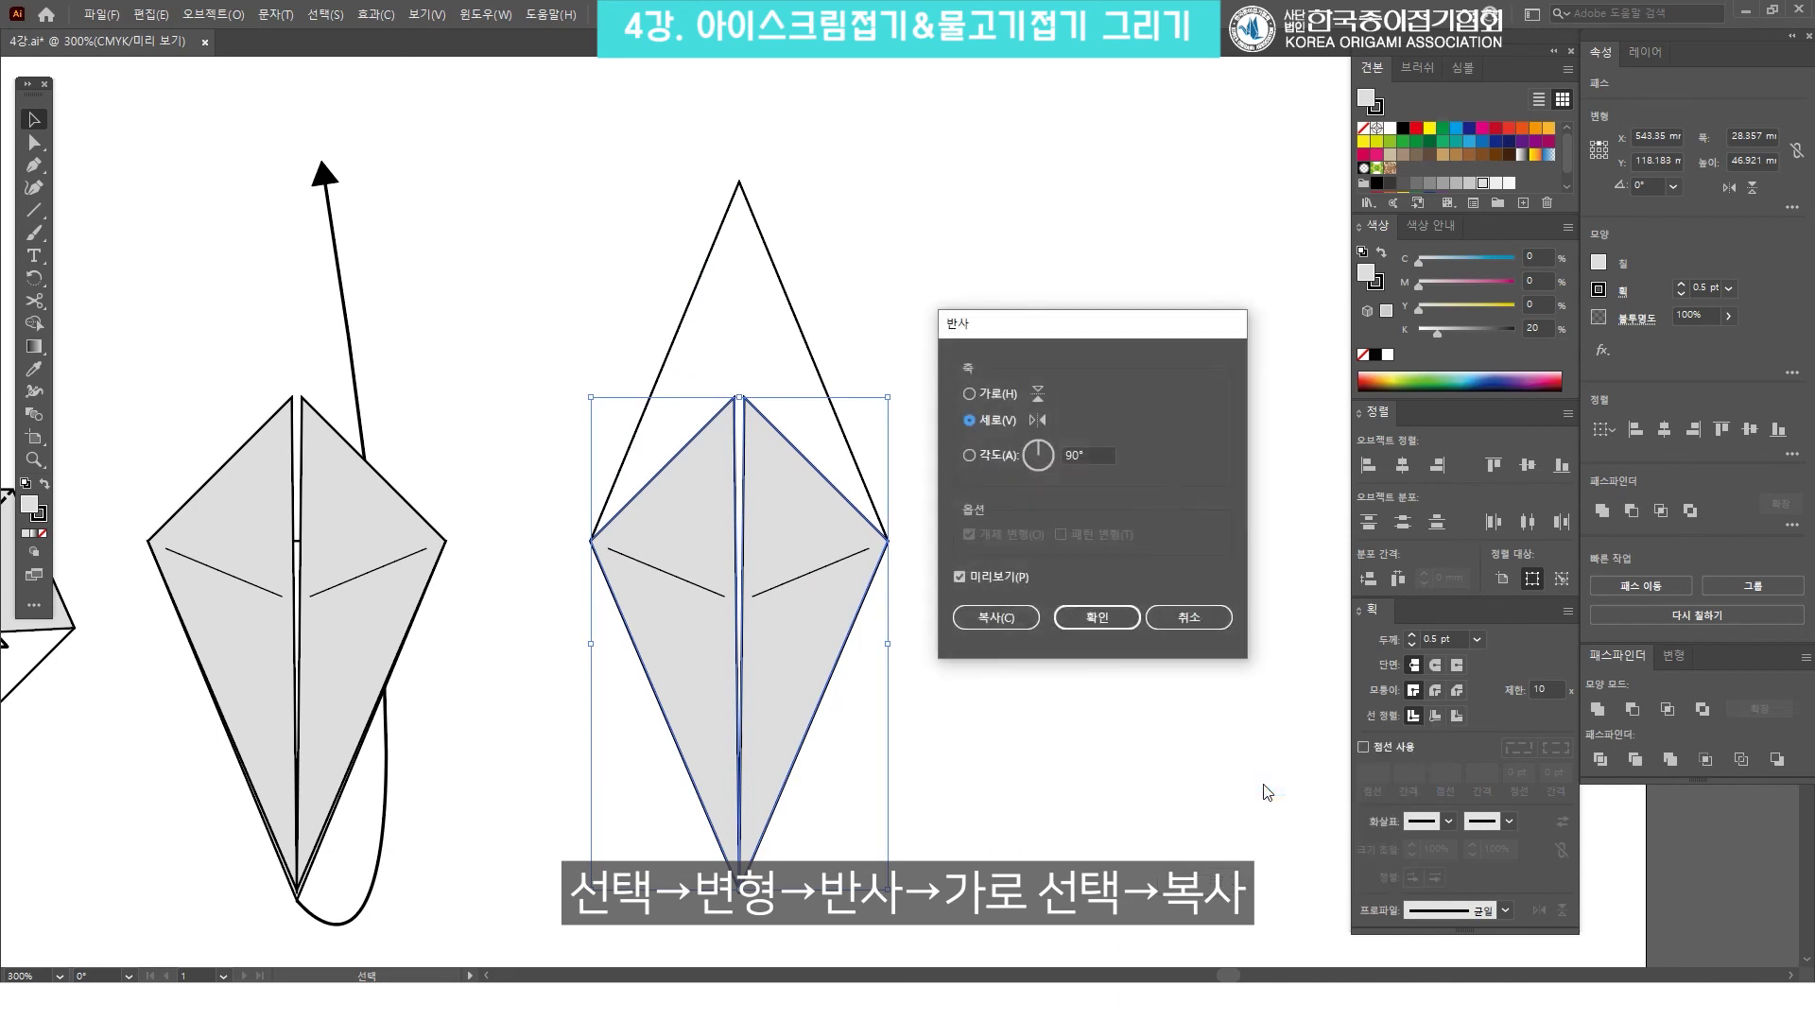
{"action": "left_click", "coordinate": [984, 392]}
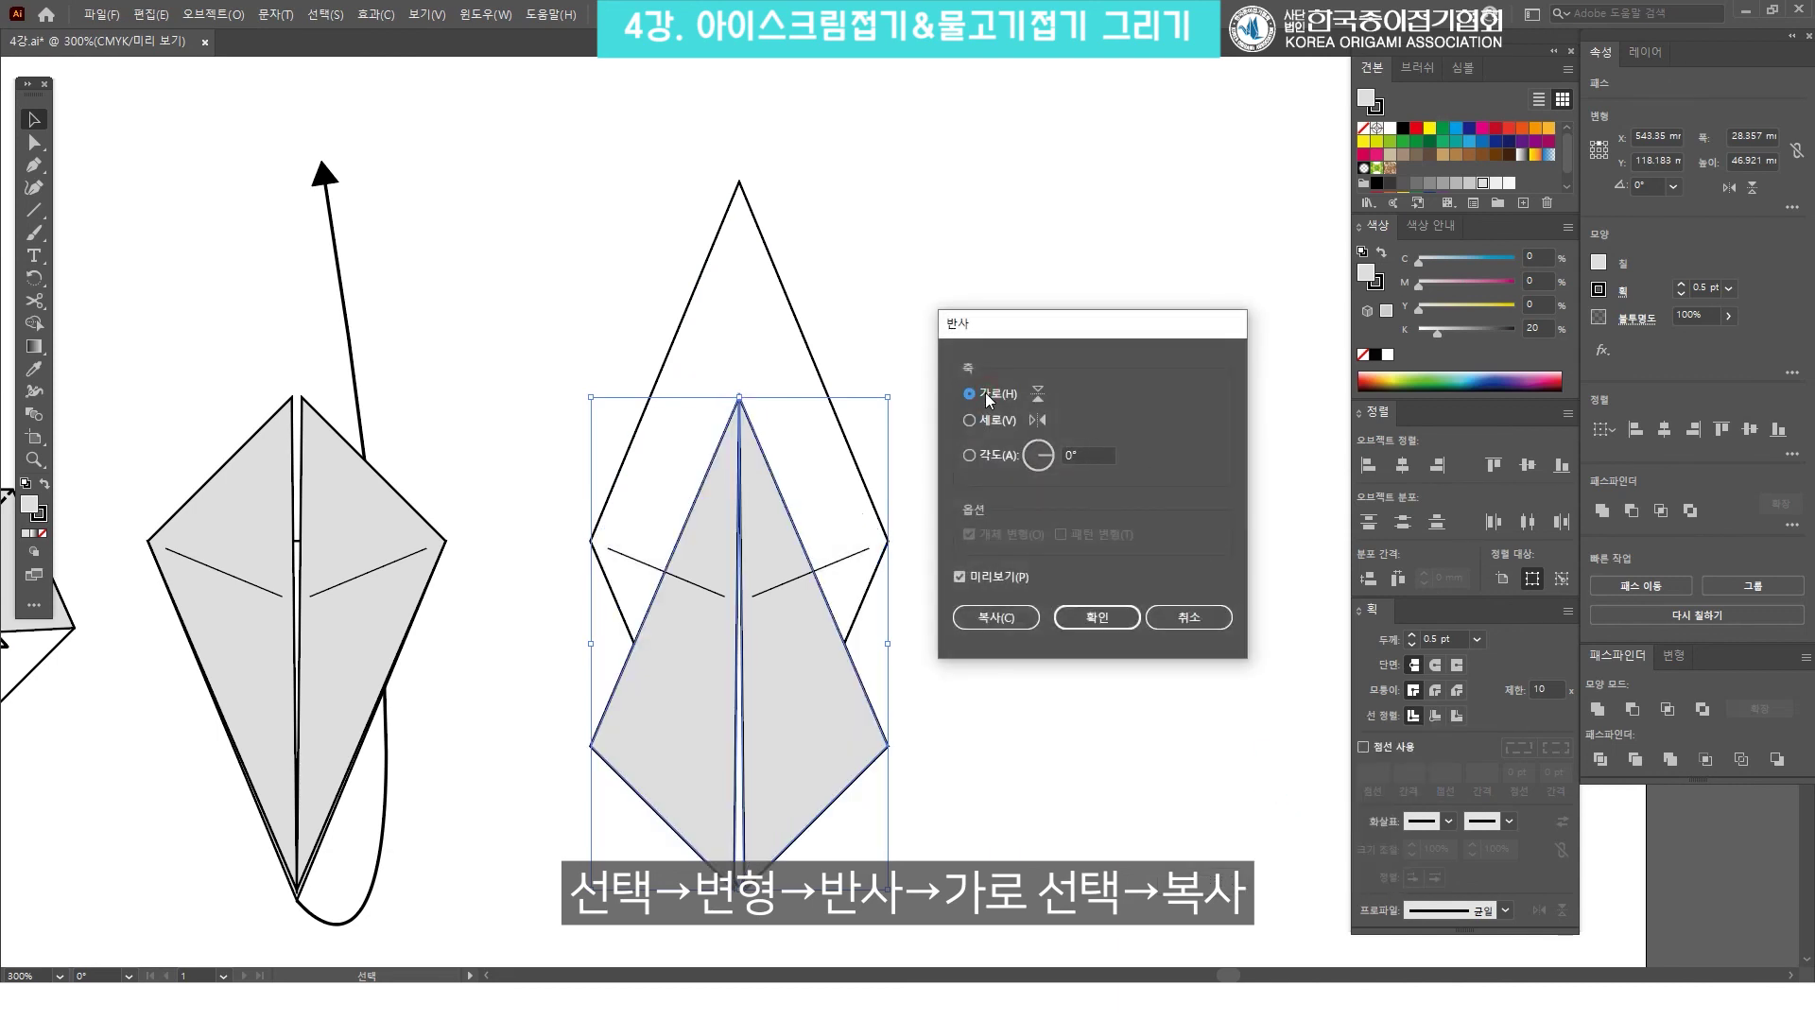
{"action": "left_click", "coordinate": [1015, 627]}
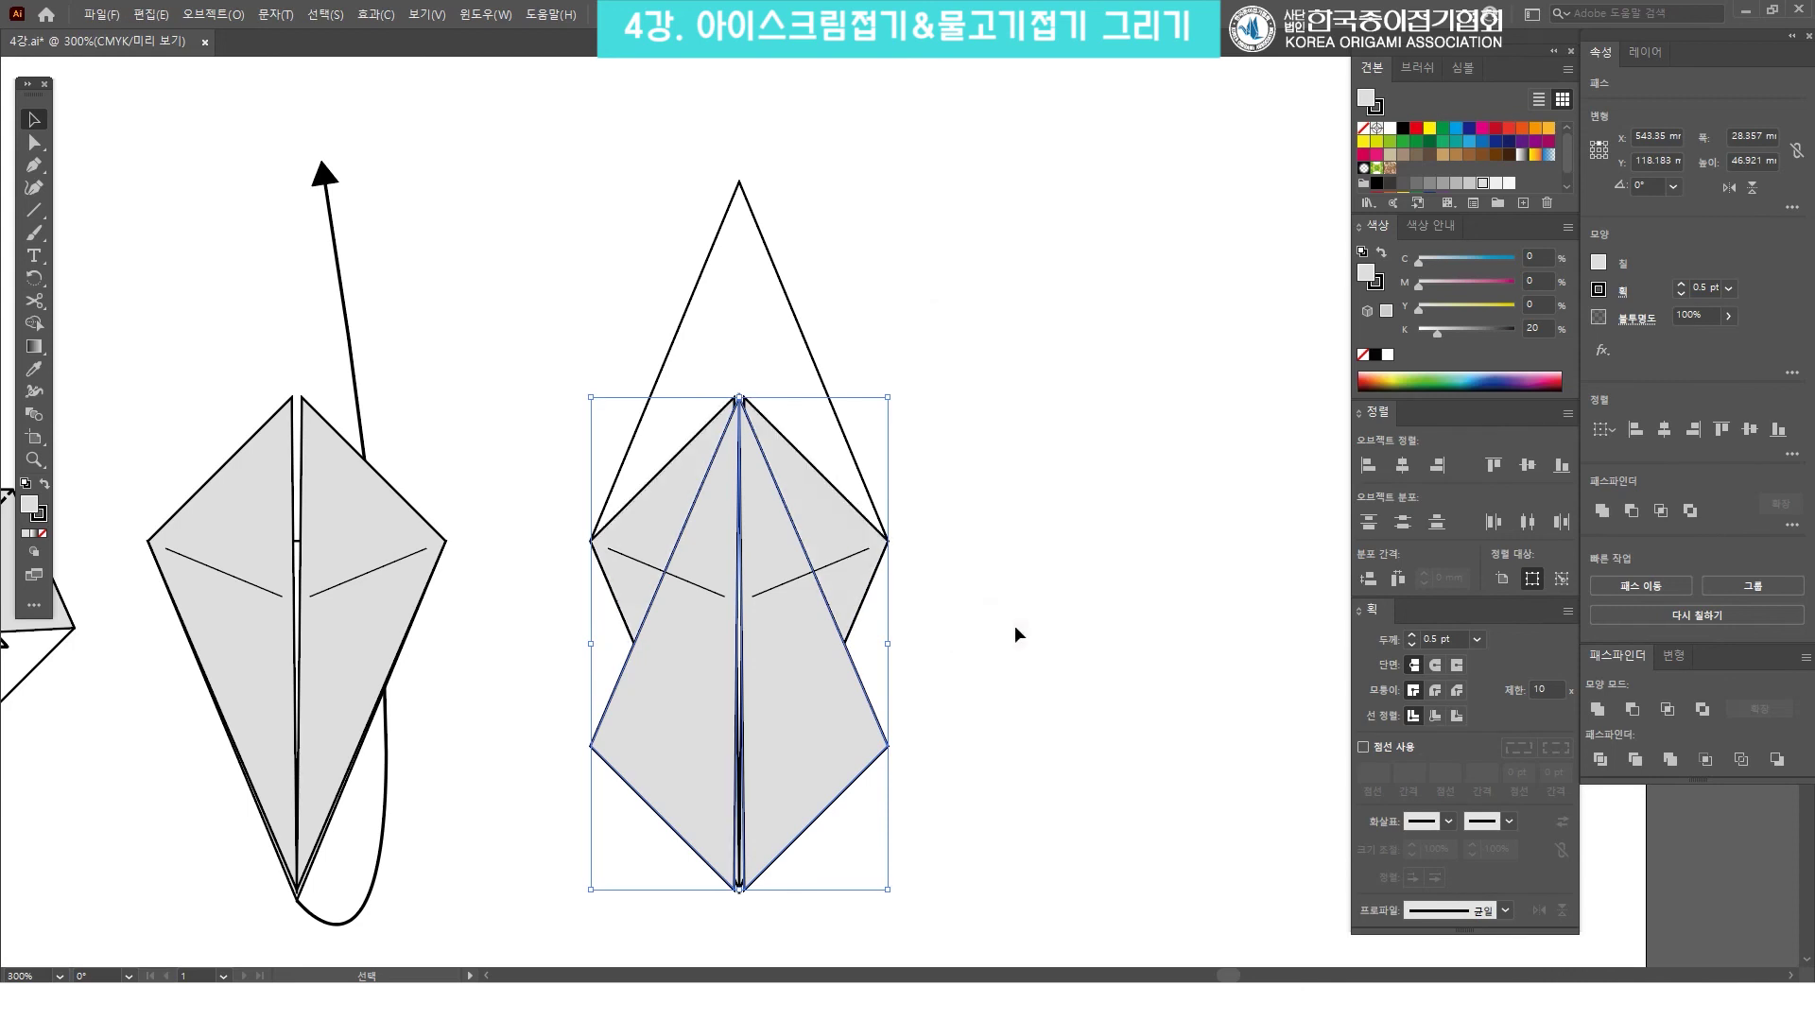
{"action": "left_click_drag", "start_coordinate": [836, 727], "coordinate": [1046, 706]}
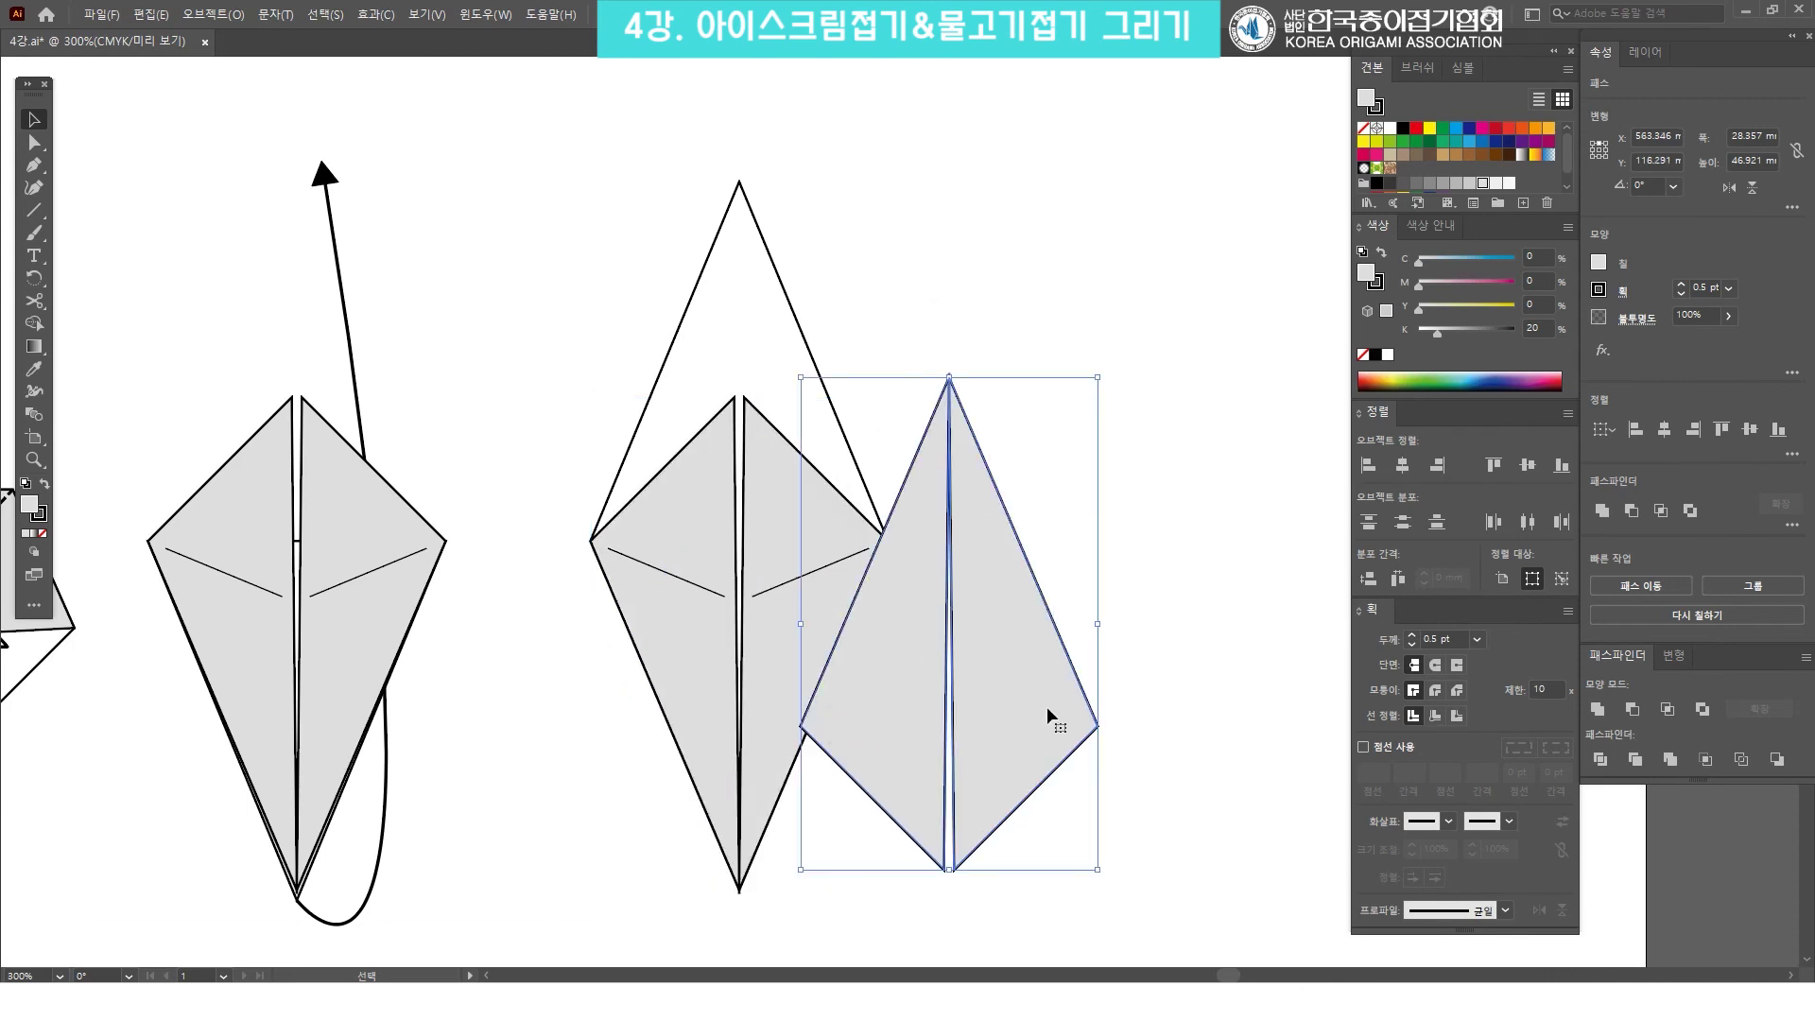
{"action": "key", "text": "ctrl+z"}
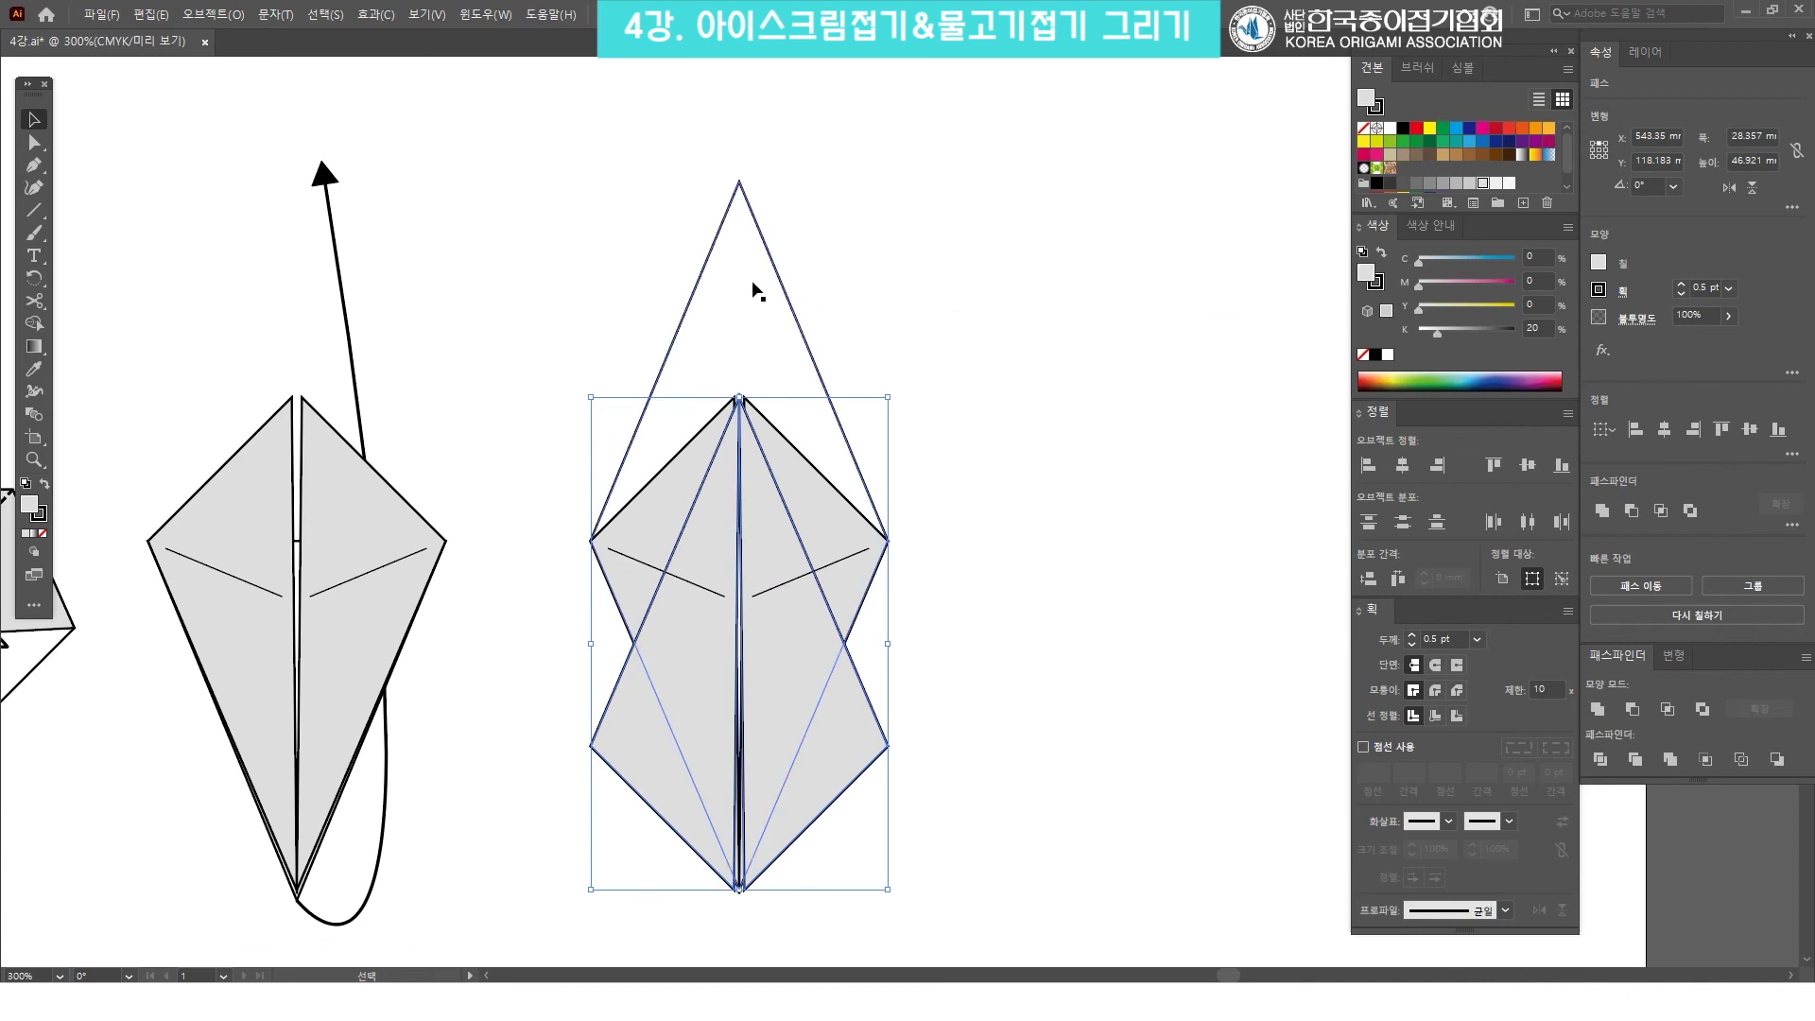
Align the tops of the reflected flaps with the top of the united white diamond.
{"action": "left_click", "coordinate": [737, 248], "text": "shift"}
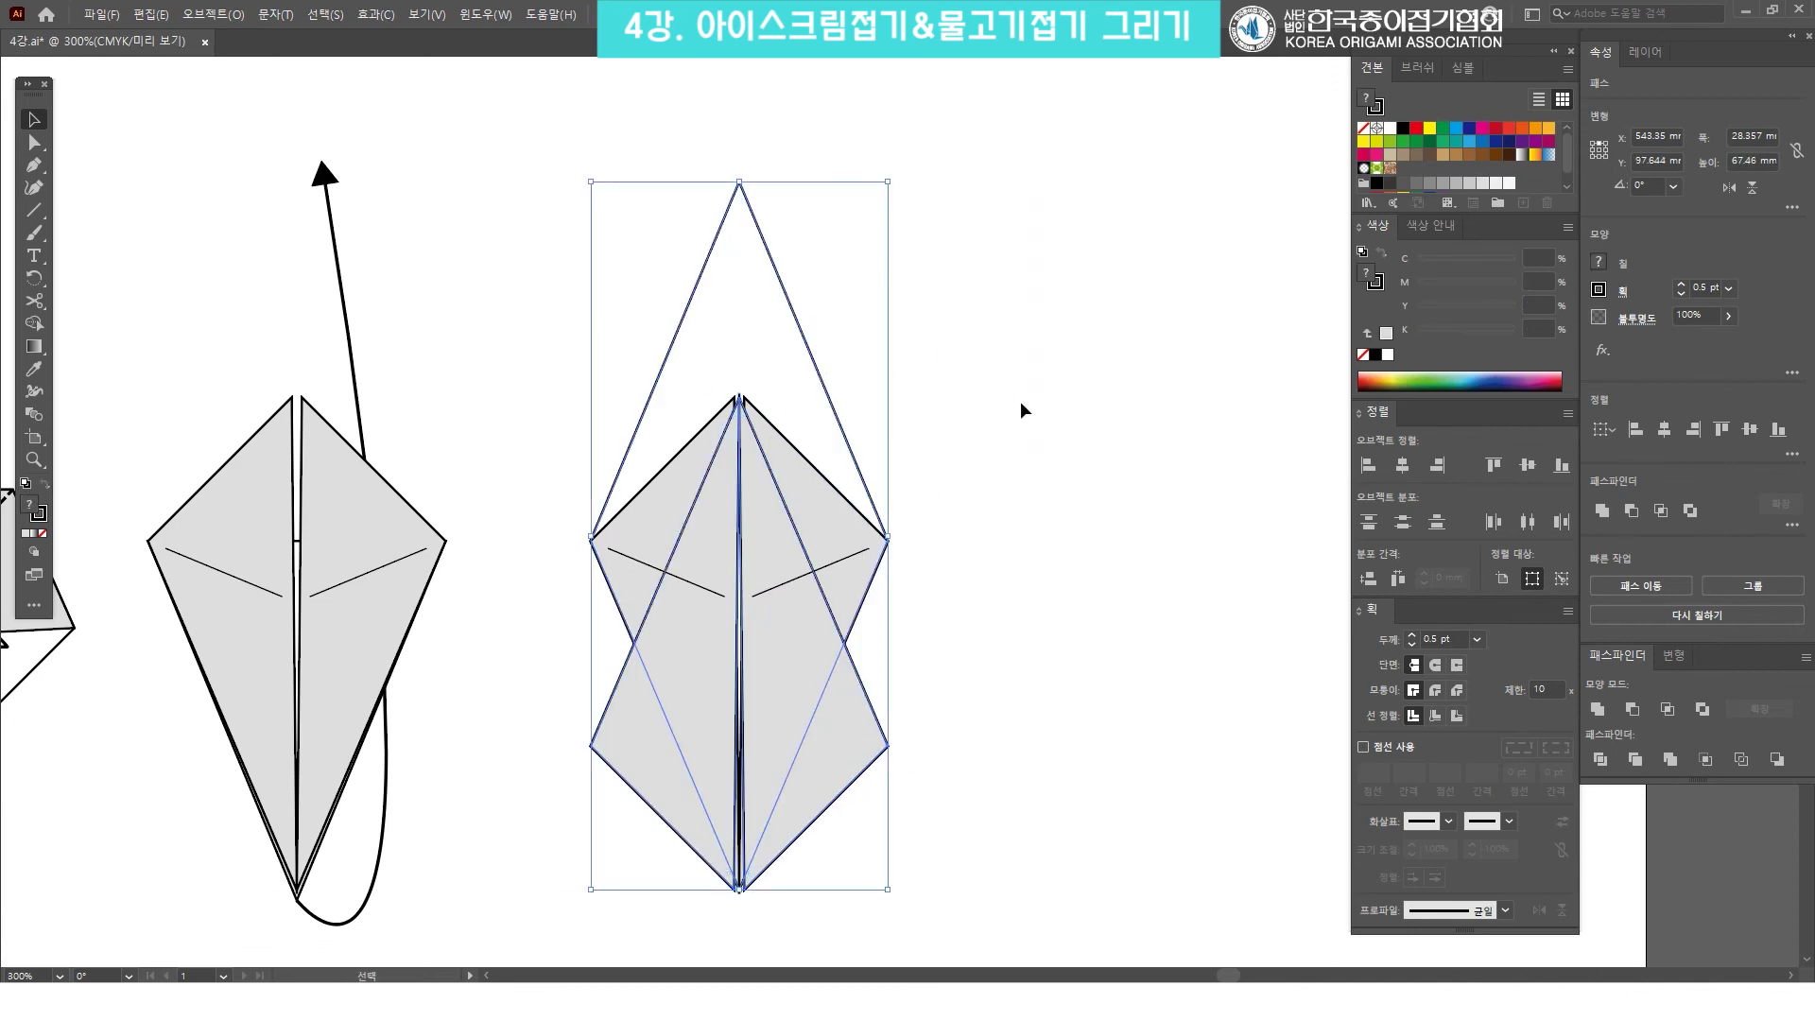
{"action": "left_click", "coordinate": [1493, 465]}
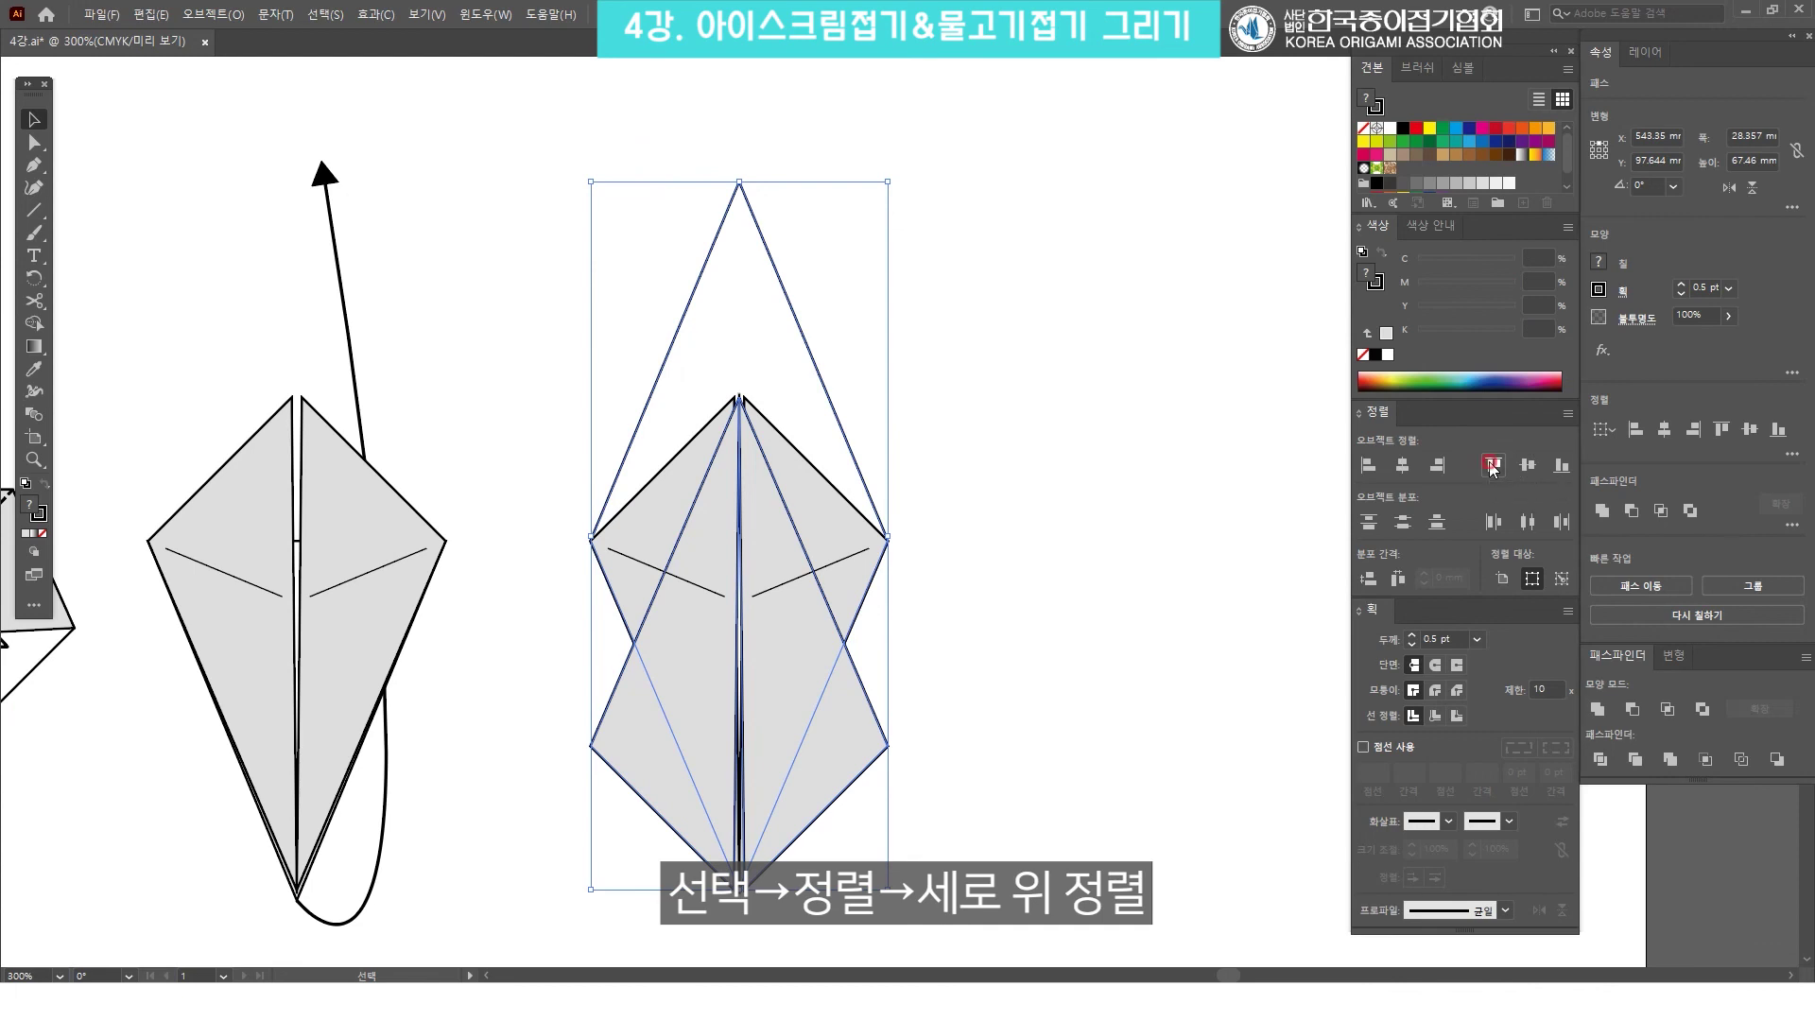
{"action": "left_click", "coordinate": [1023, 389]}
{"action": "key", "text": "ctrl+z"}
{"action": "key", "text": "ctrl+z"}
{"action": "key", "text": "ctrl+shift+z"}
{"action": "key", "text": "ctrl+shift+z"}
{"action": "key", "text": "ctrl+alt+space"}
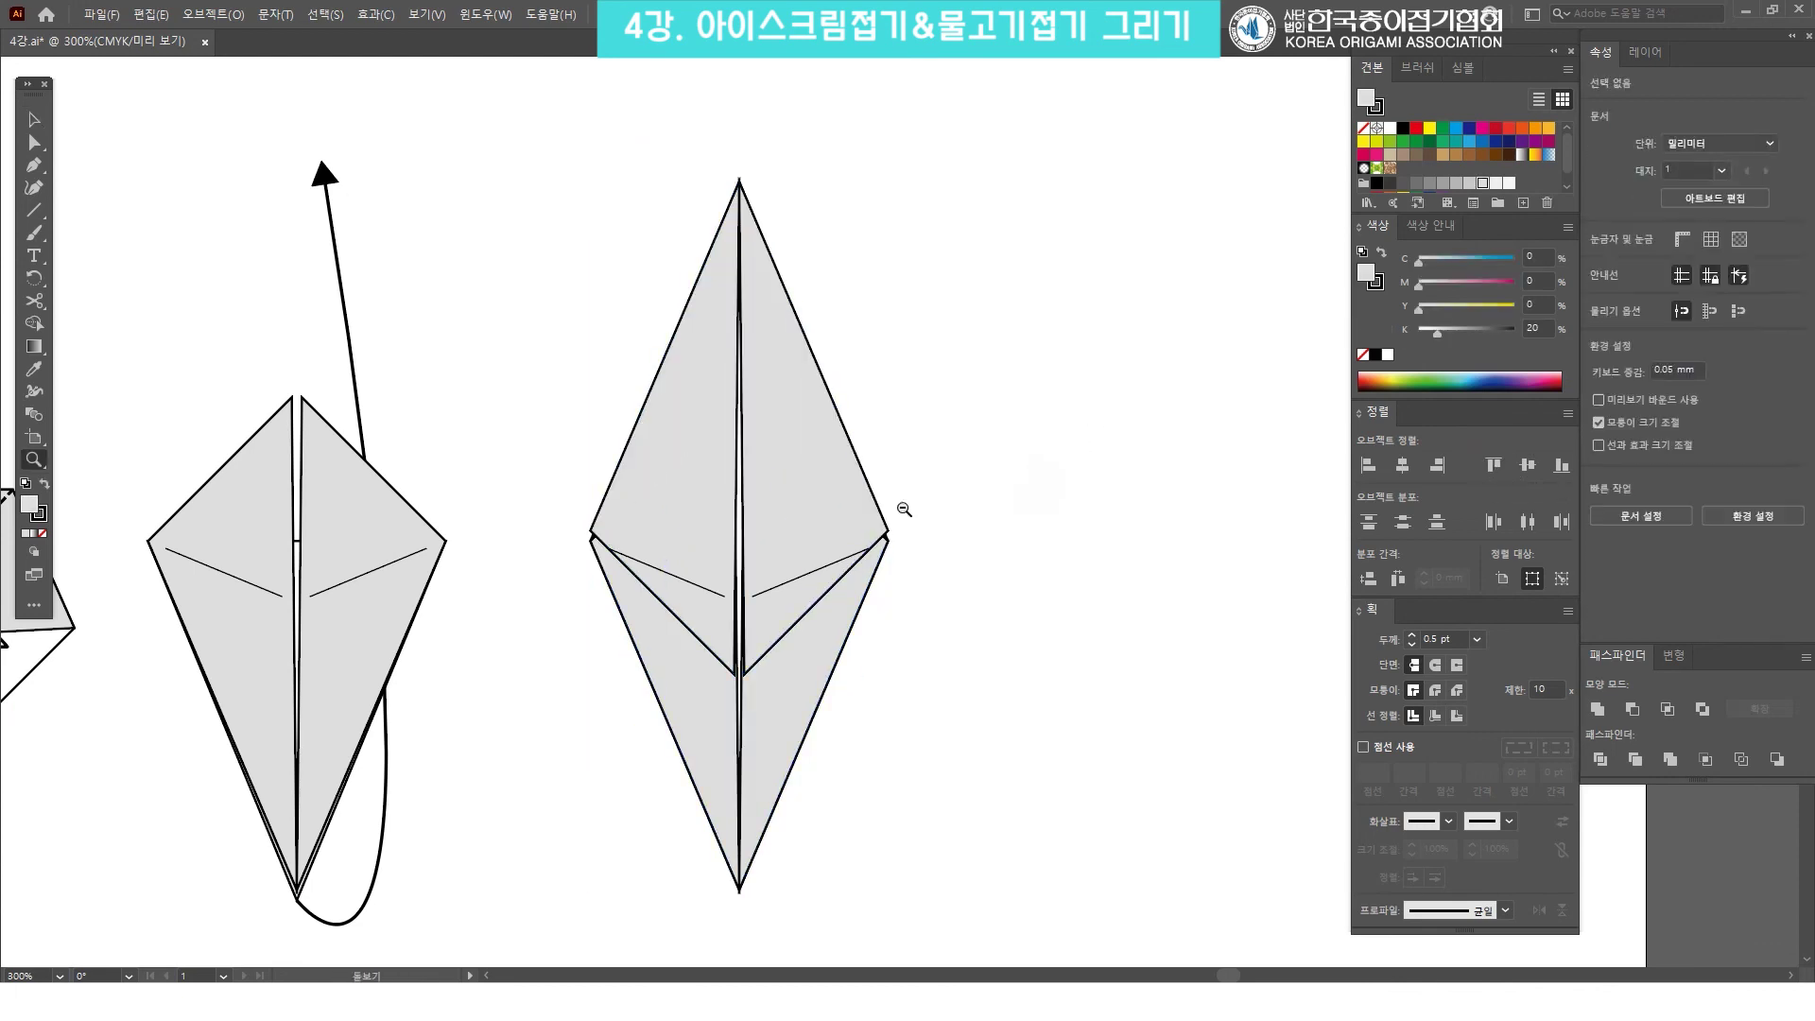
Move the outer corner anchor of the left reflected flap down onto the diamond's left corner with Direct Selection.
{"action": "left_click", "coordinate": [786, 505]}
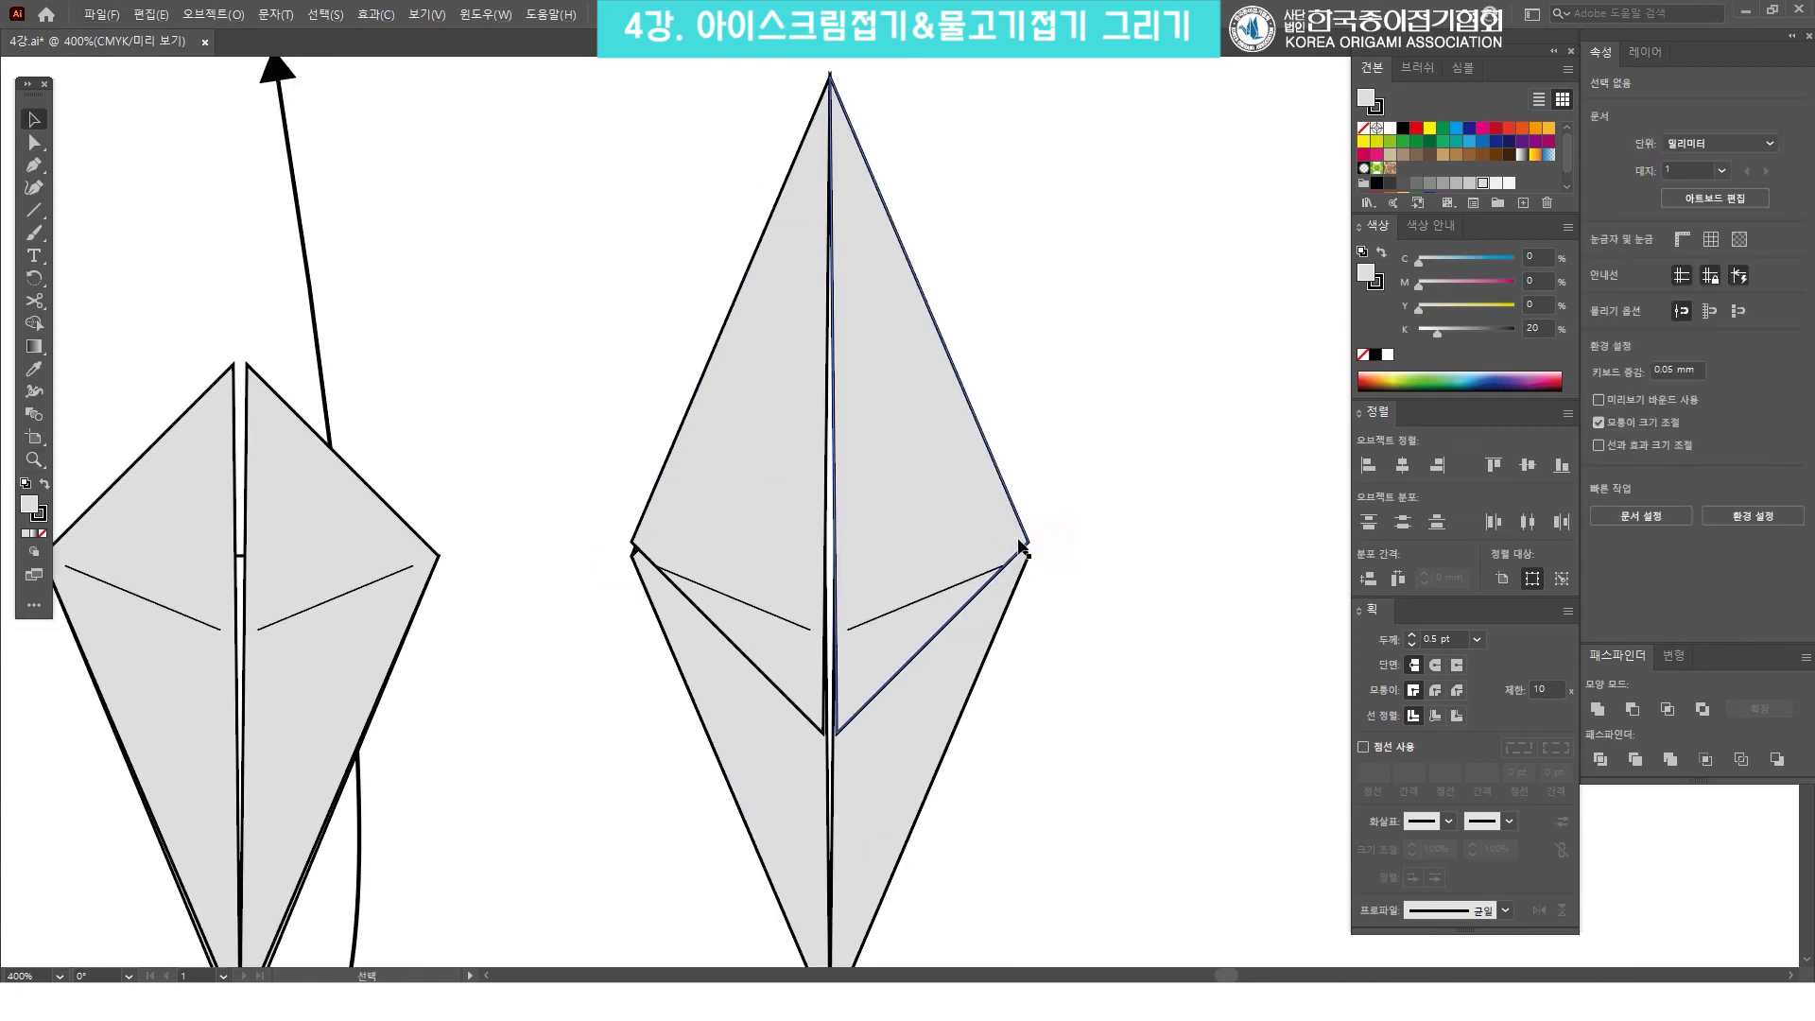
{"action": "key", "text": "a"}
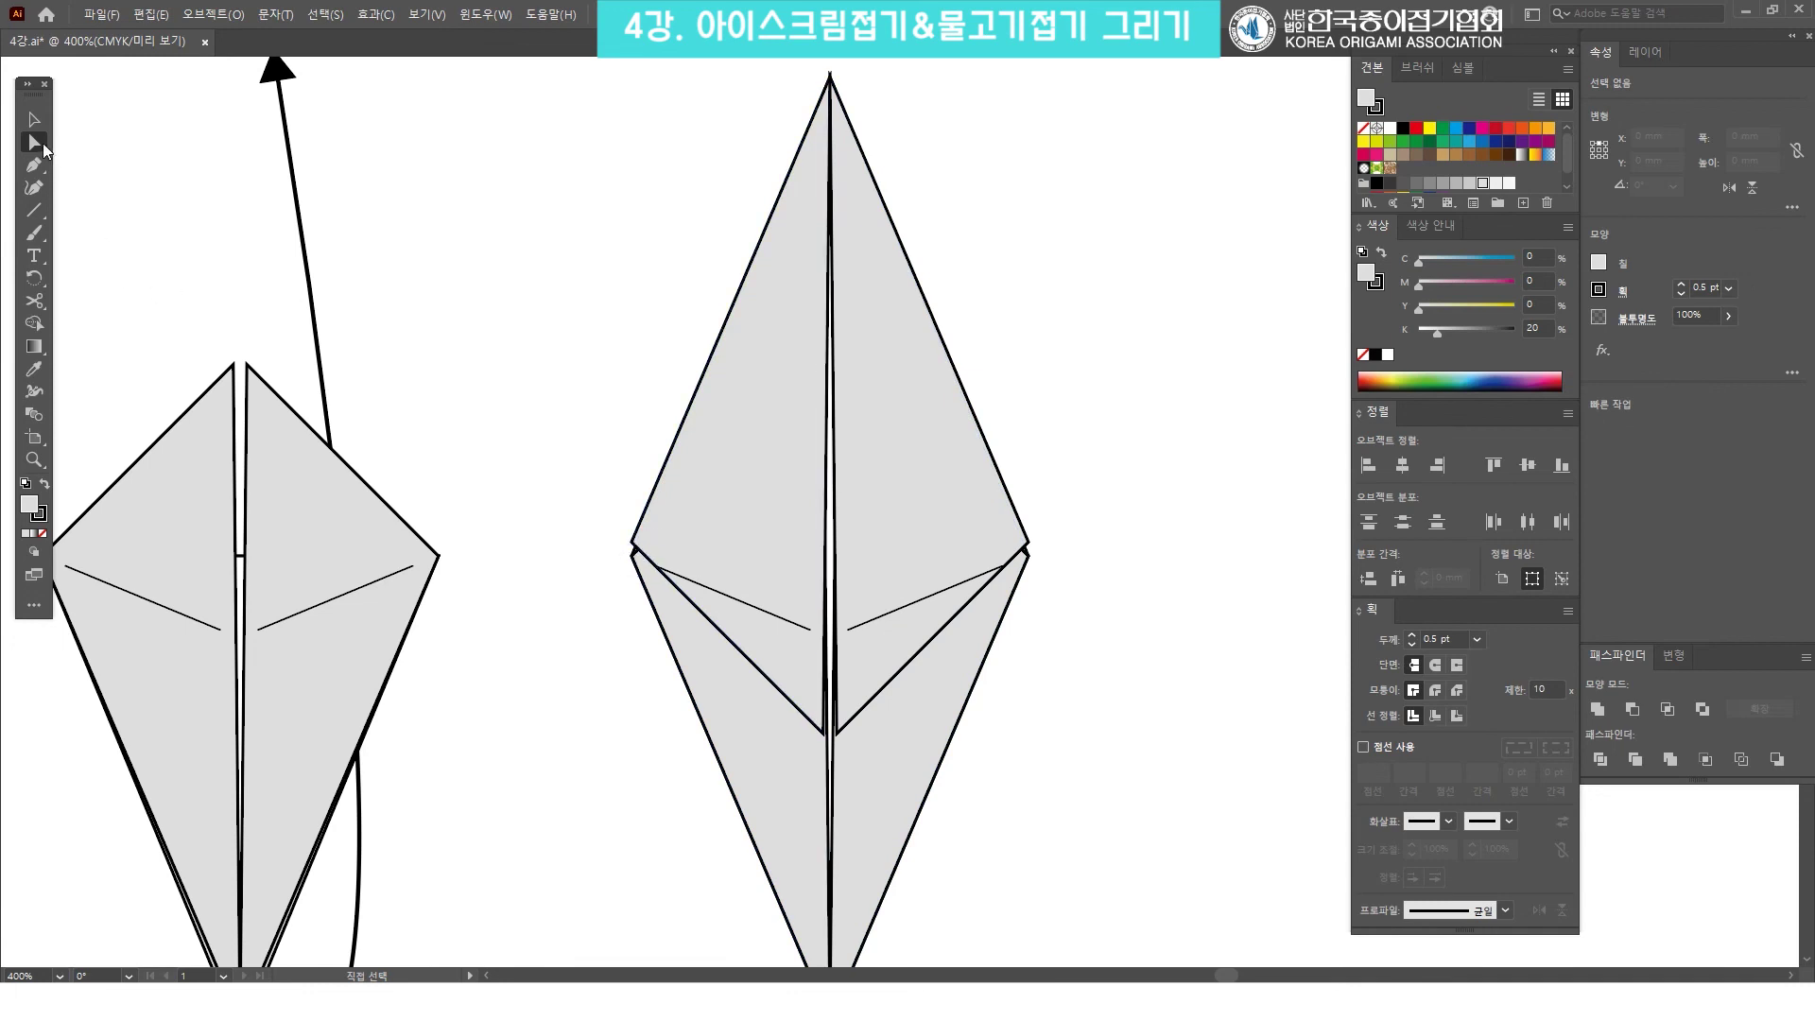
{"action": "left_click", "coordinate": [633, 546]}
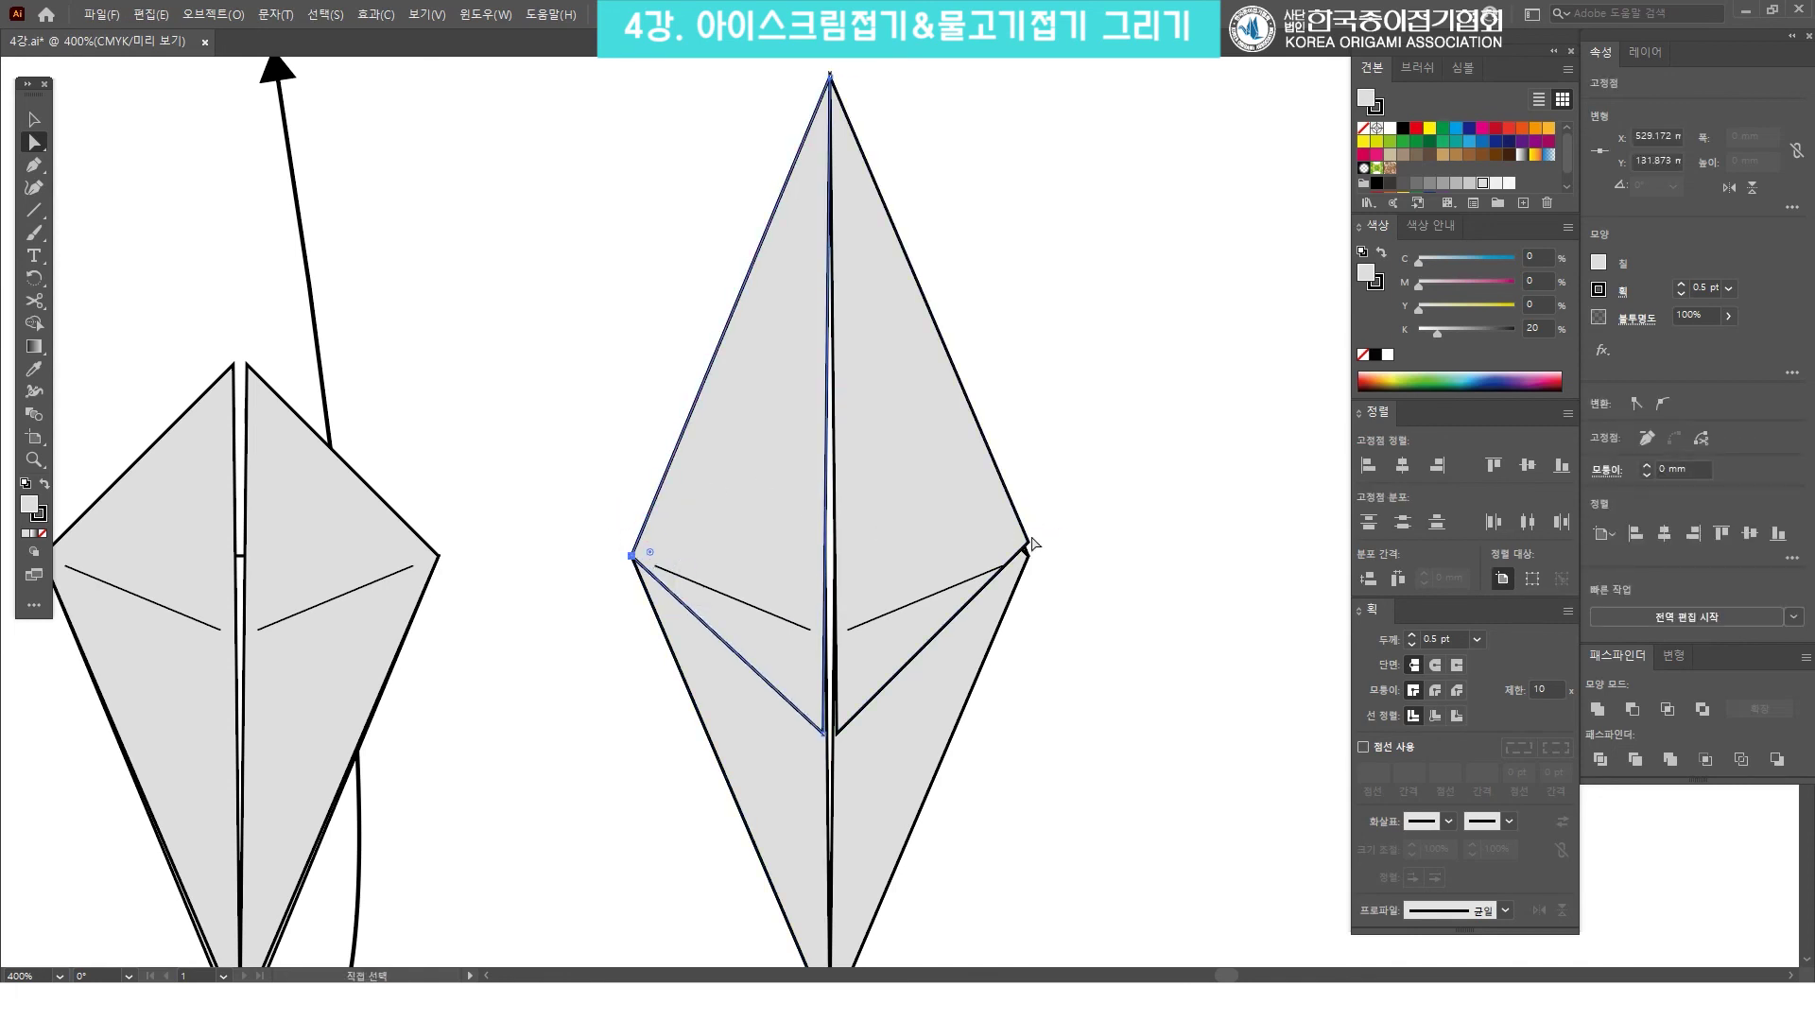
Raise the inner lower anchor of the left reflected flap level with its outer corner, making the lower edge horizontal like the finished figure above.
{"action": "left_click", "coordinate": [927, 182]}
{"action": "key", "text": "v"}
{"action": "left_click_drag", "start_coordinate": [928, 183], "coordinate": [868, 524]}
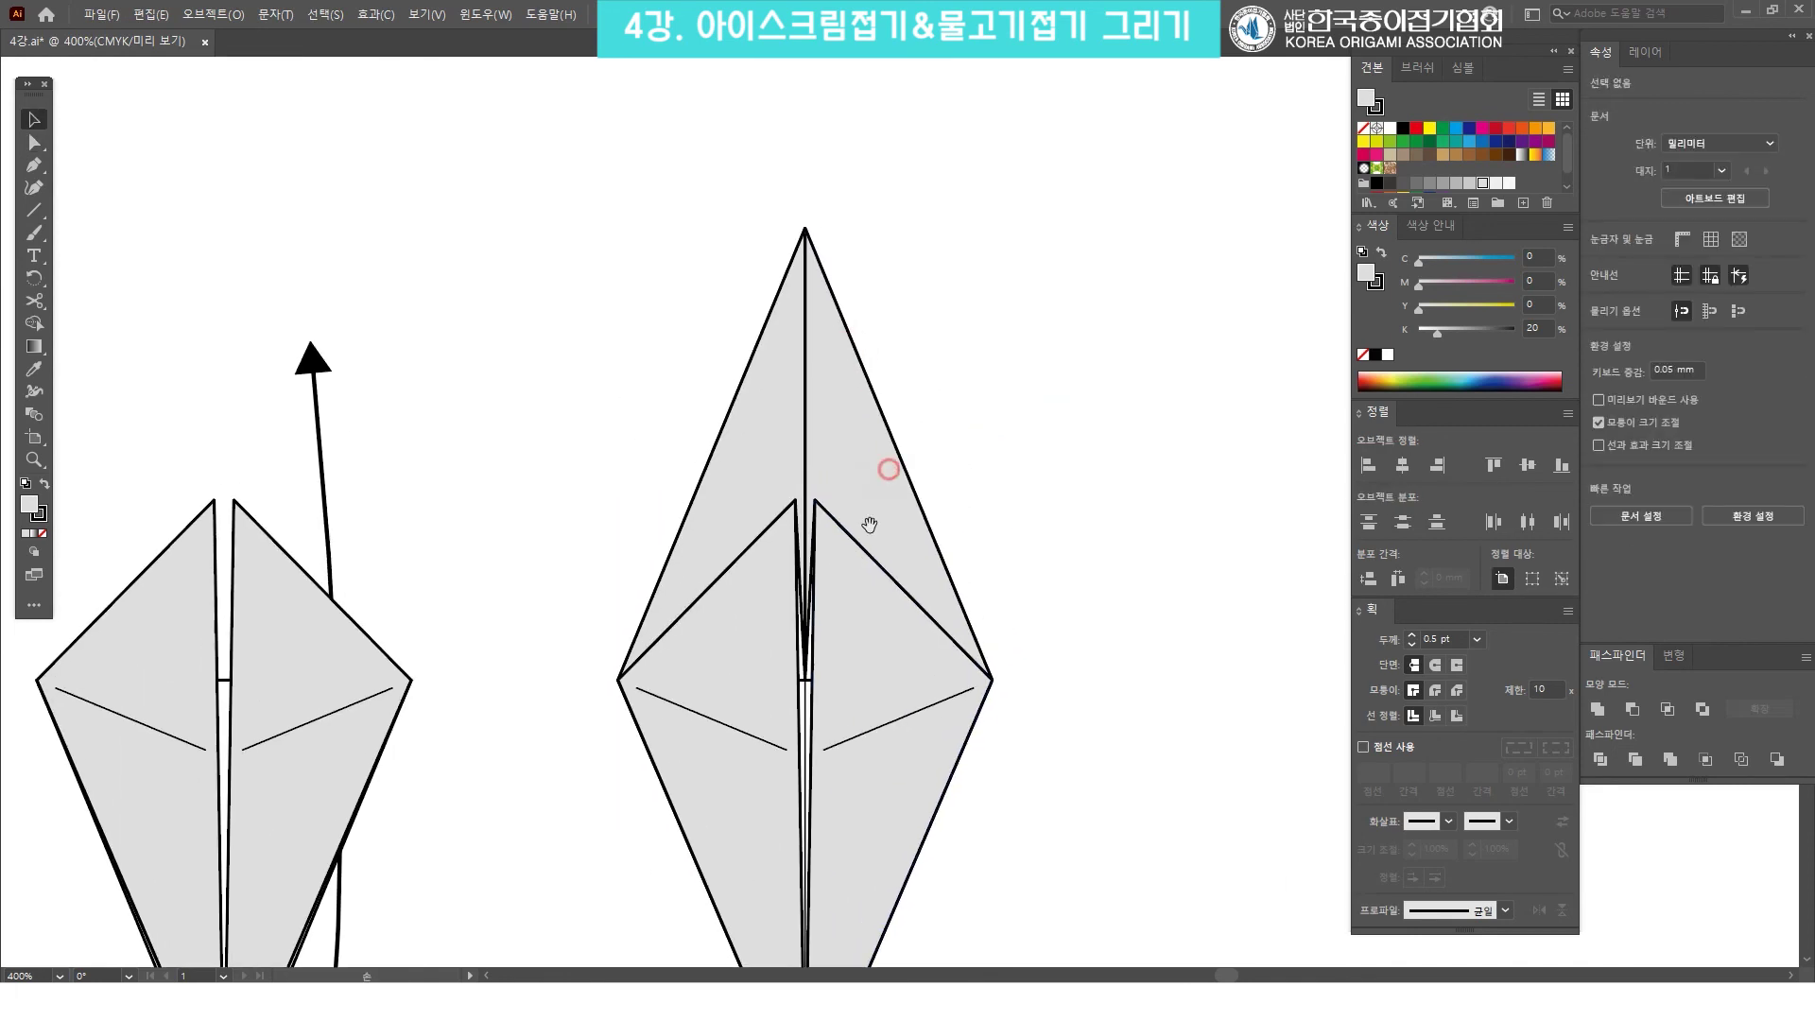
{"action": "left_click", "coordinate": [769, 457]}
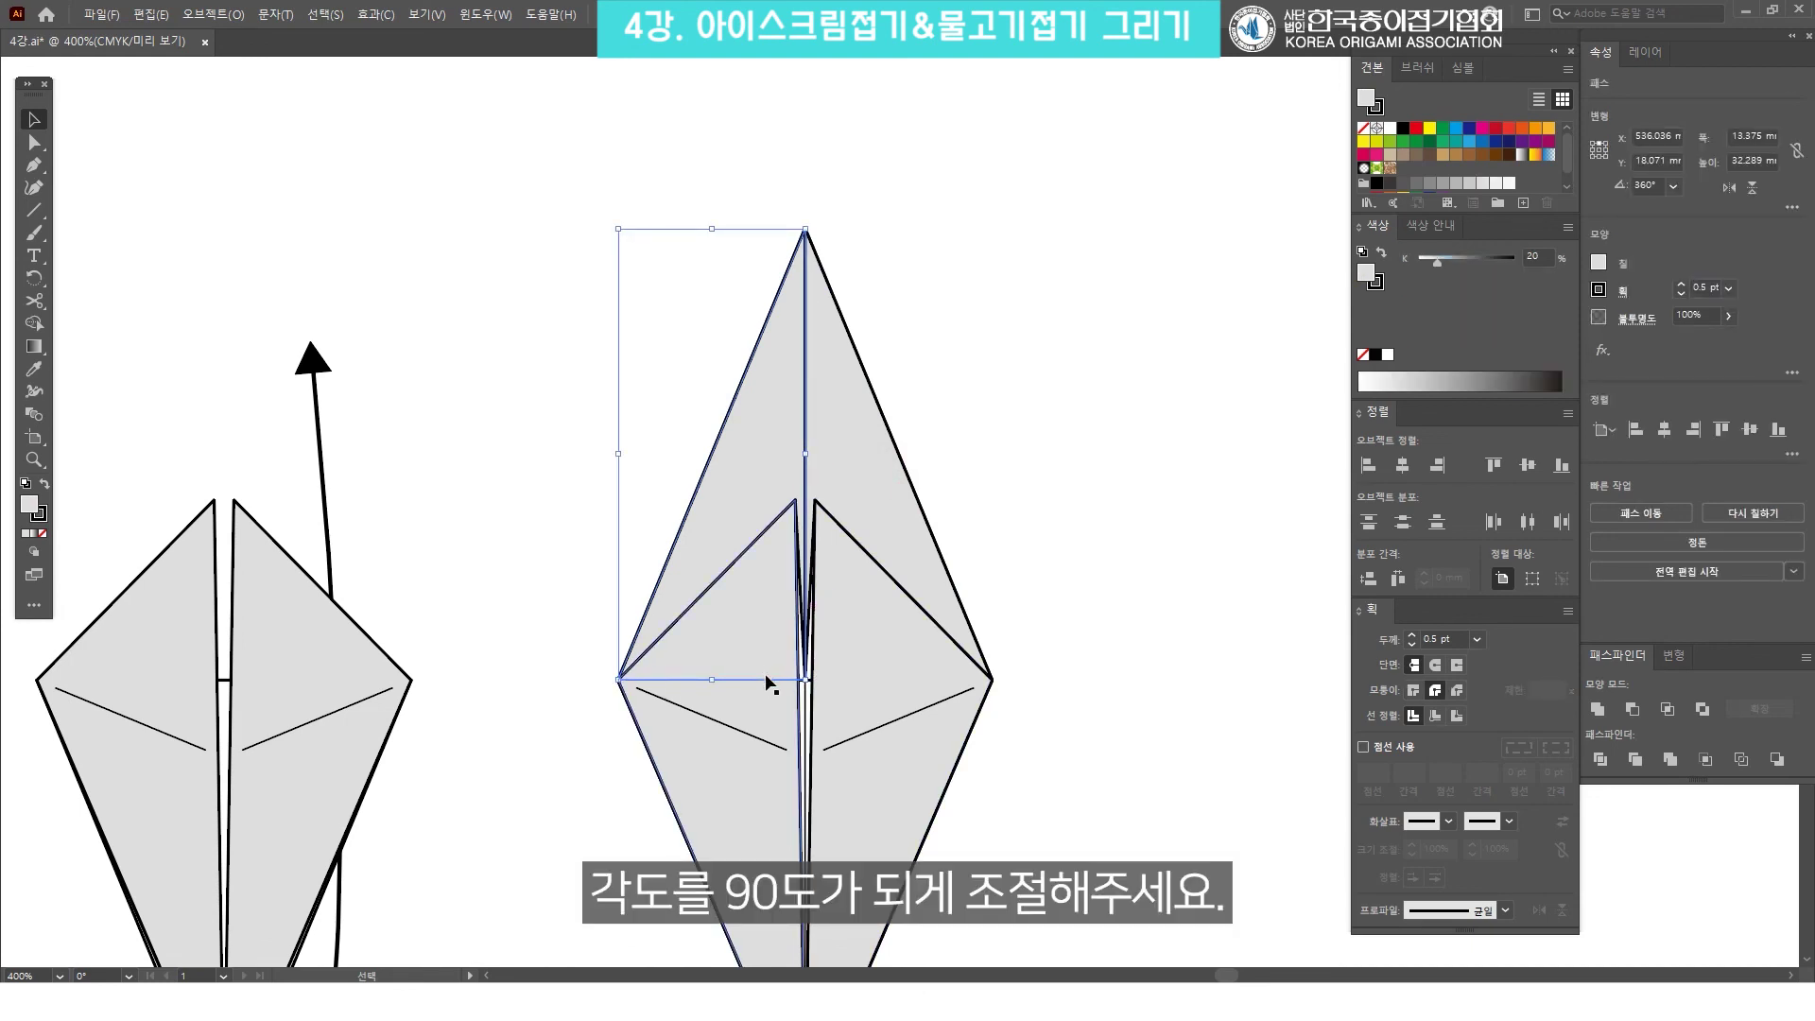
{"action": "scroll", "coordinate": [822, 810], "scroll_direction": "down", "scroll_amount": 10}
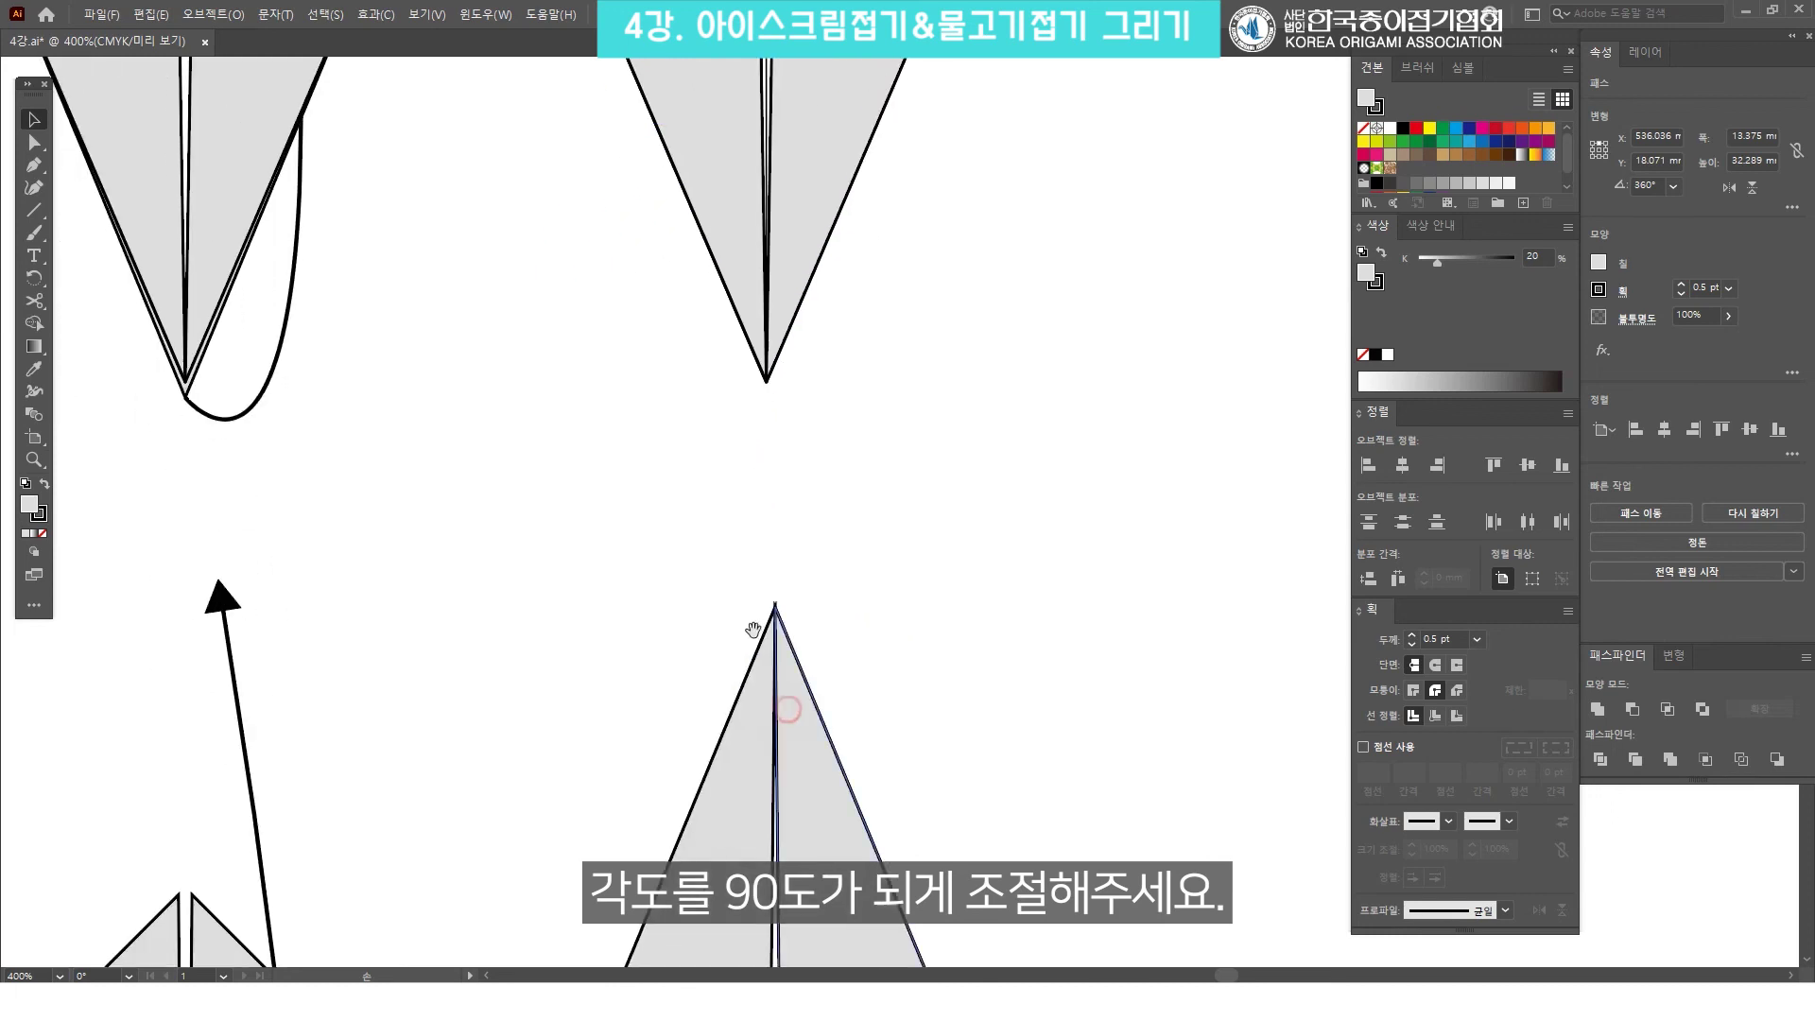
{"action": "left_click_drag", "start_coordinate": [827, 609], "coordinate": [855, 474]}
{"action": "key", "text": "a"}
{"action": "left_click", "coordinate": [823, 761]}
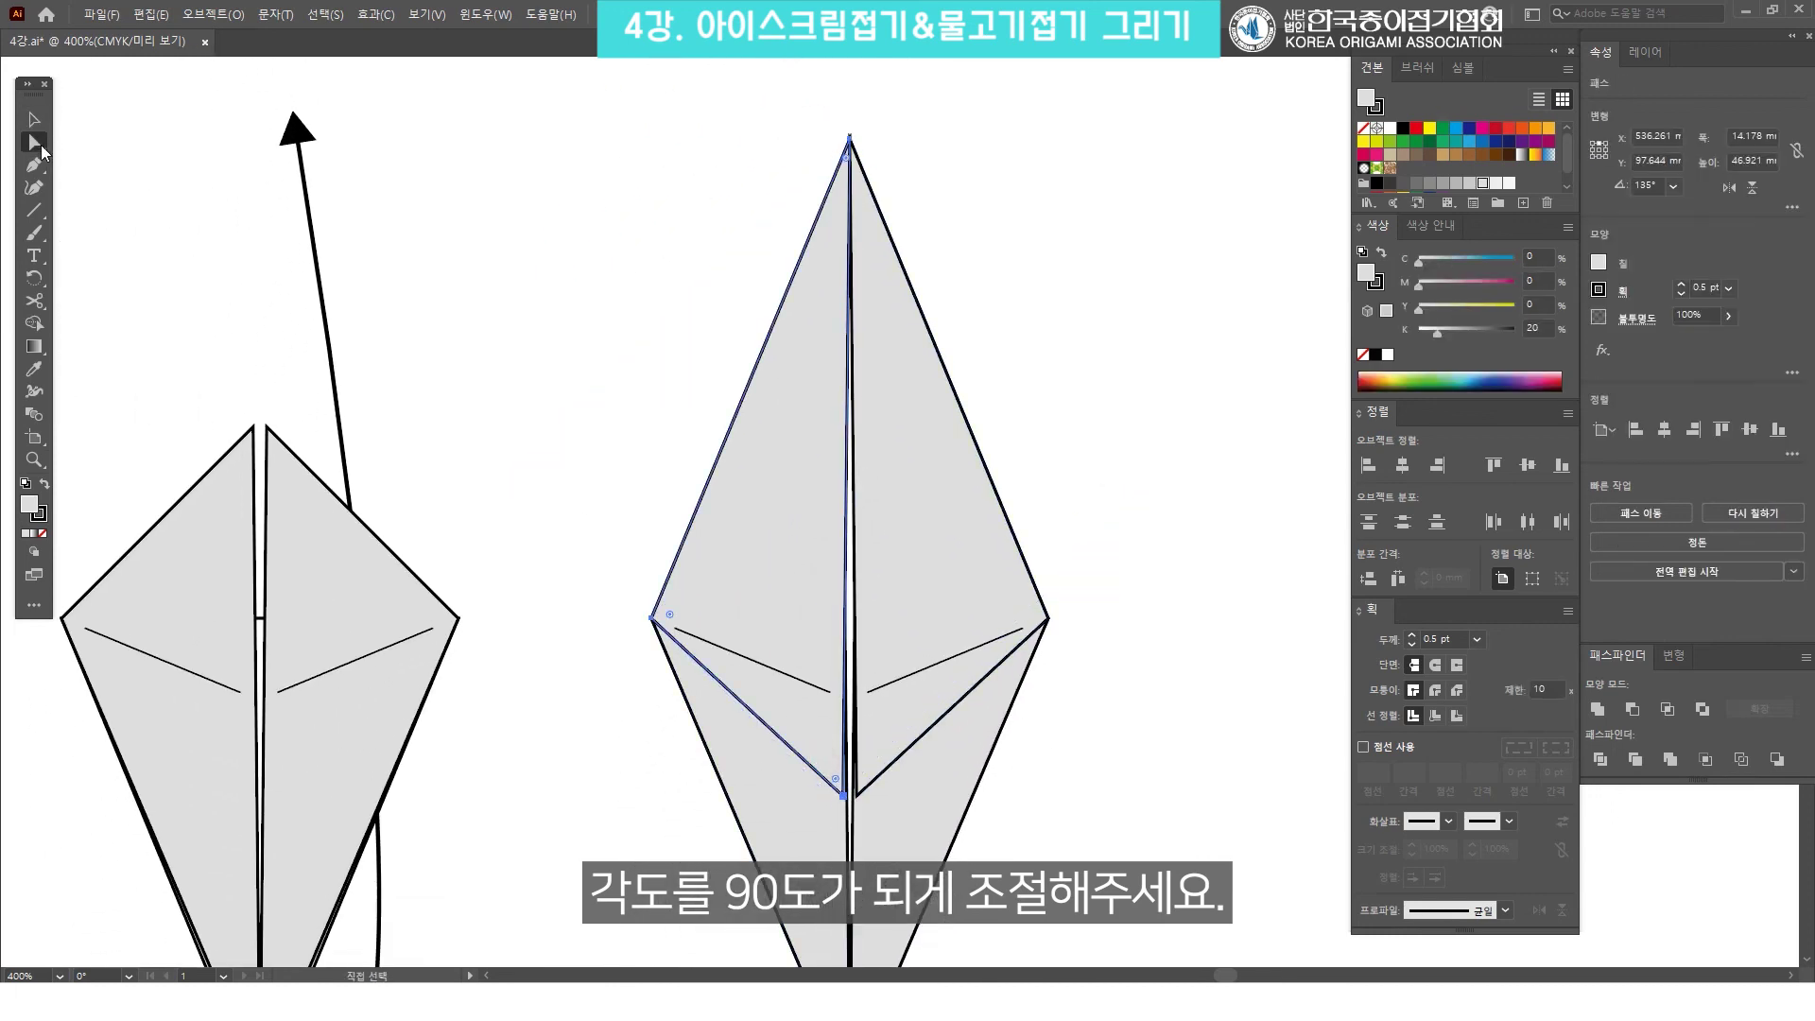
{"action": "left_click_drag", "start_coordinate": [846, 797], "coordinate": [846, 619]}
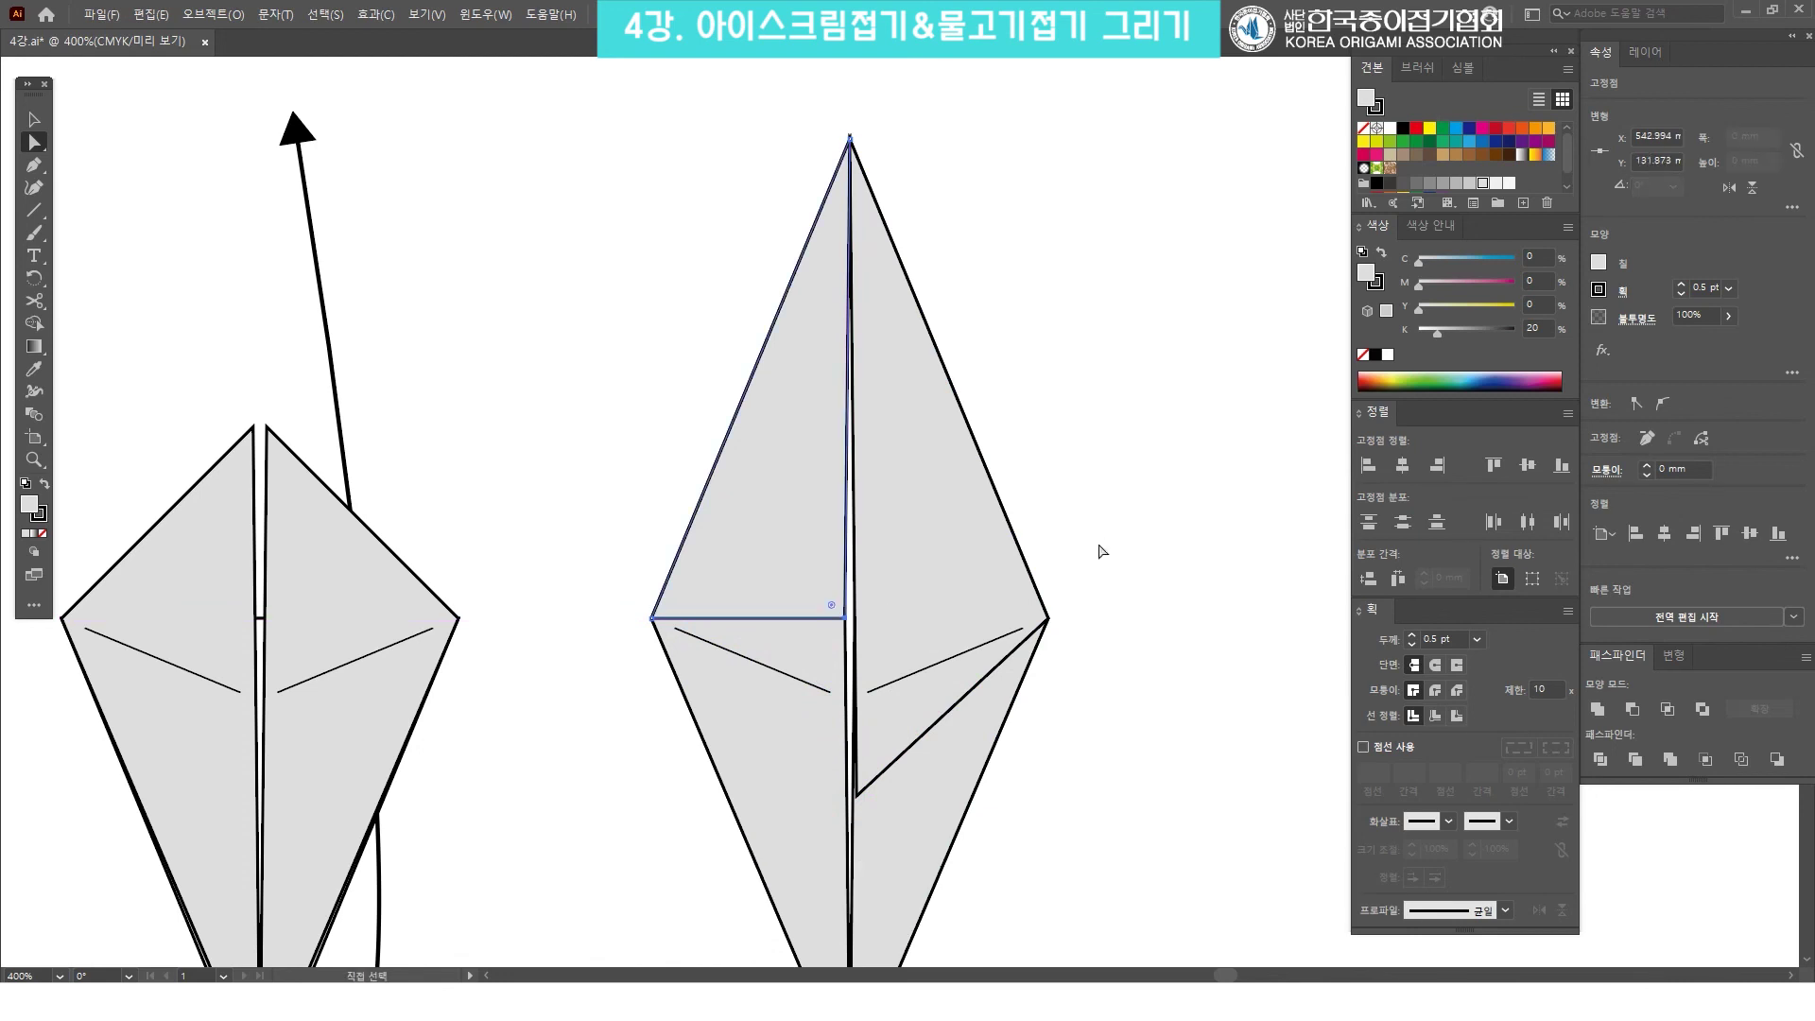
{"action": "left_click", "coordinate": [1198, 549]}
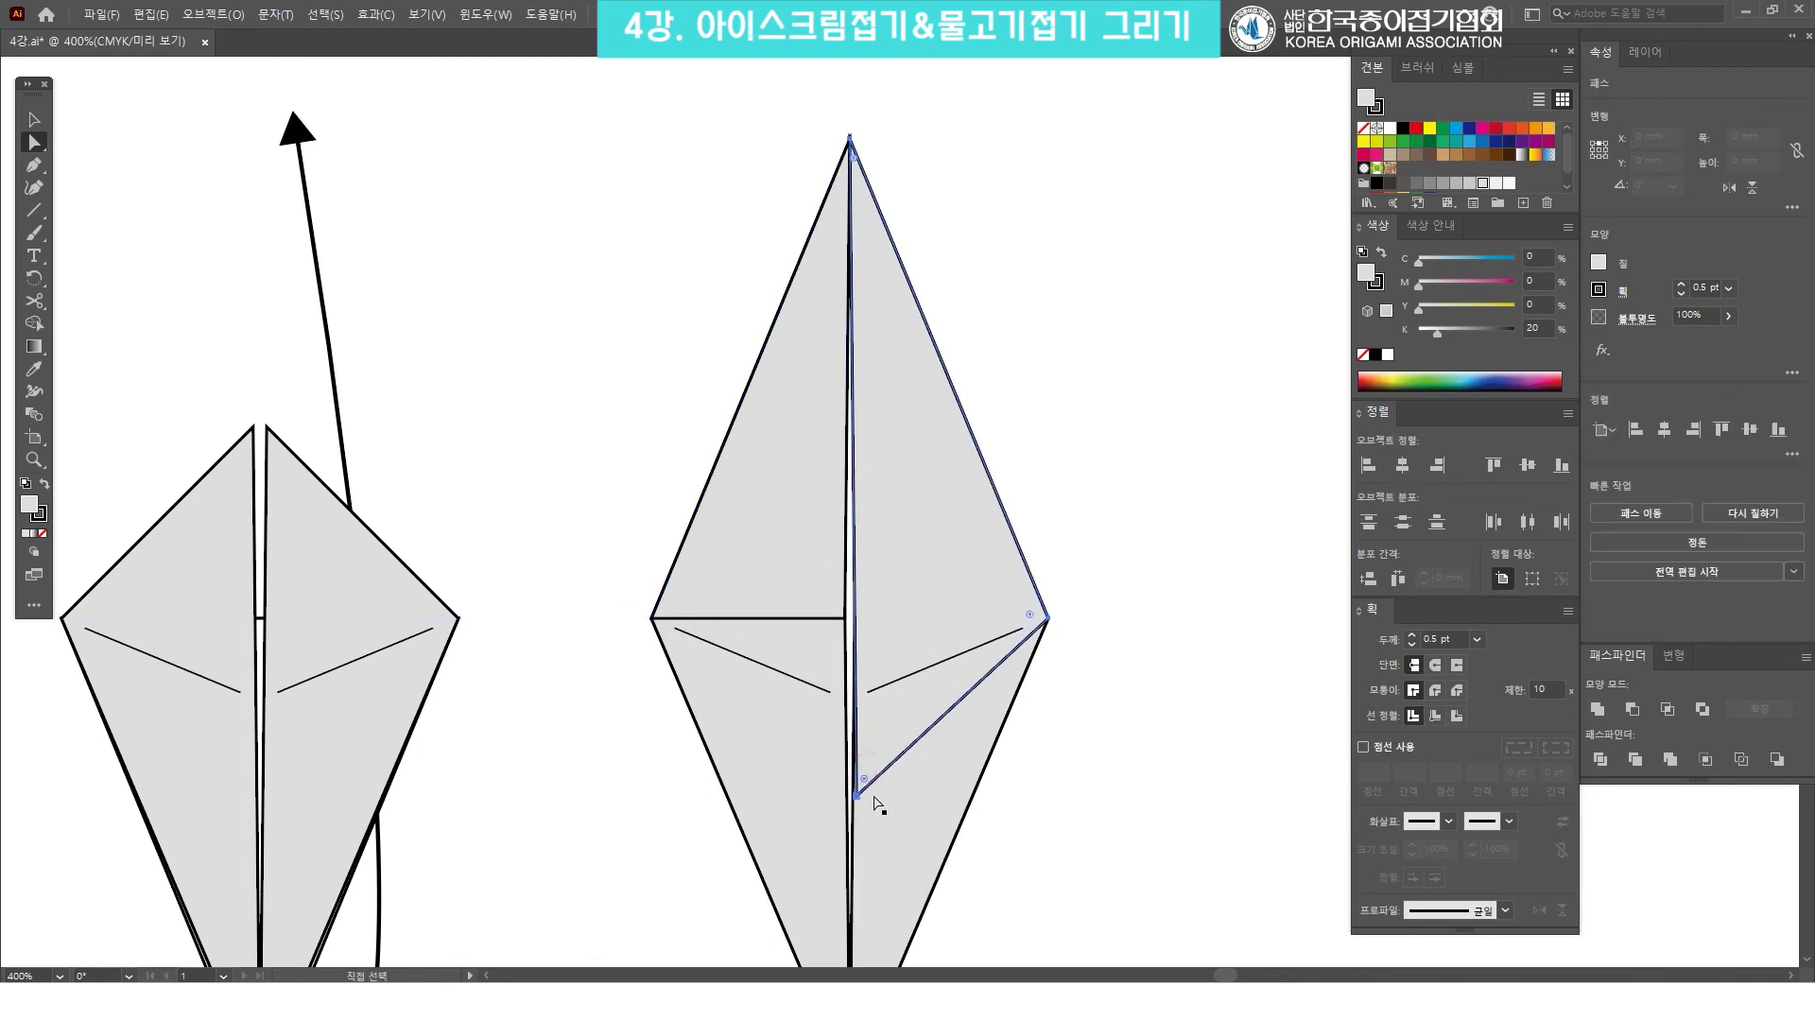
Raise the inner lower anchor of the right reflected flap level with its outer corner so its lower edge is horizontal.
{"action": "left_click_drag", "start_coordinate": [858, 797], "coordinate": [854, 619]}
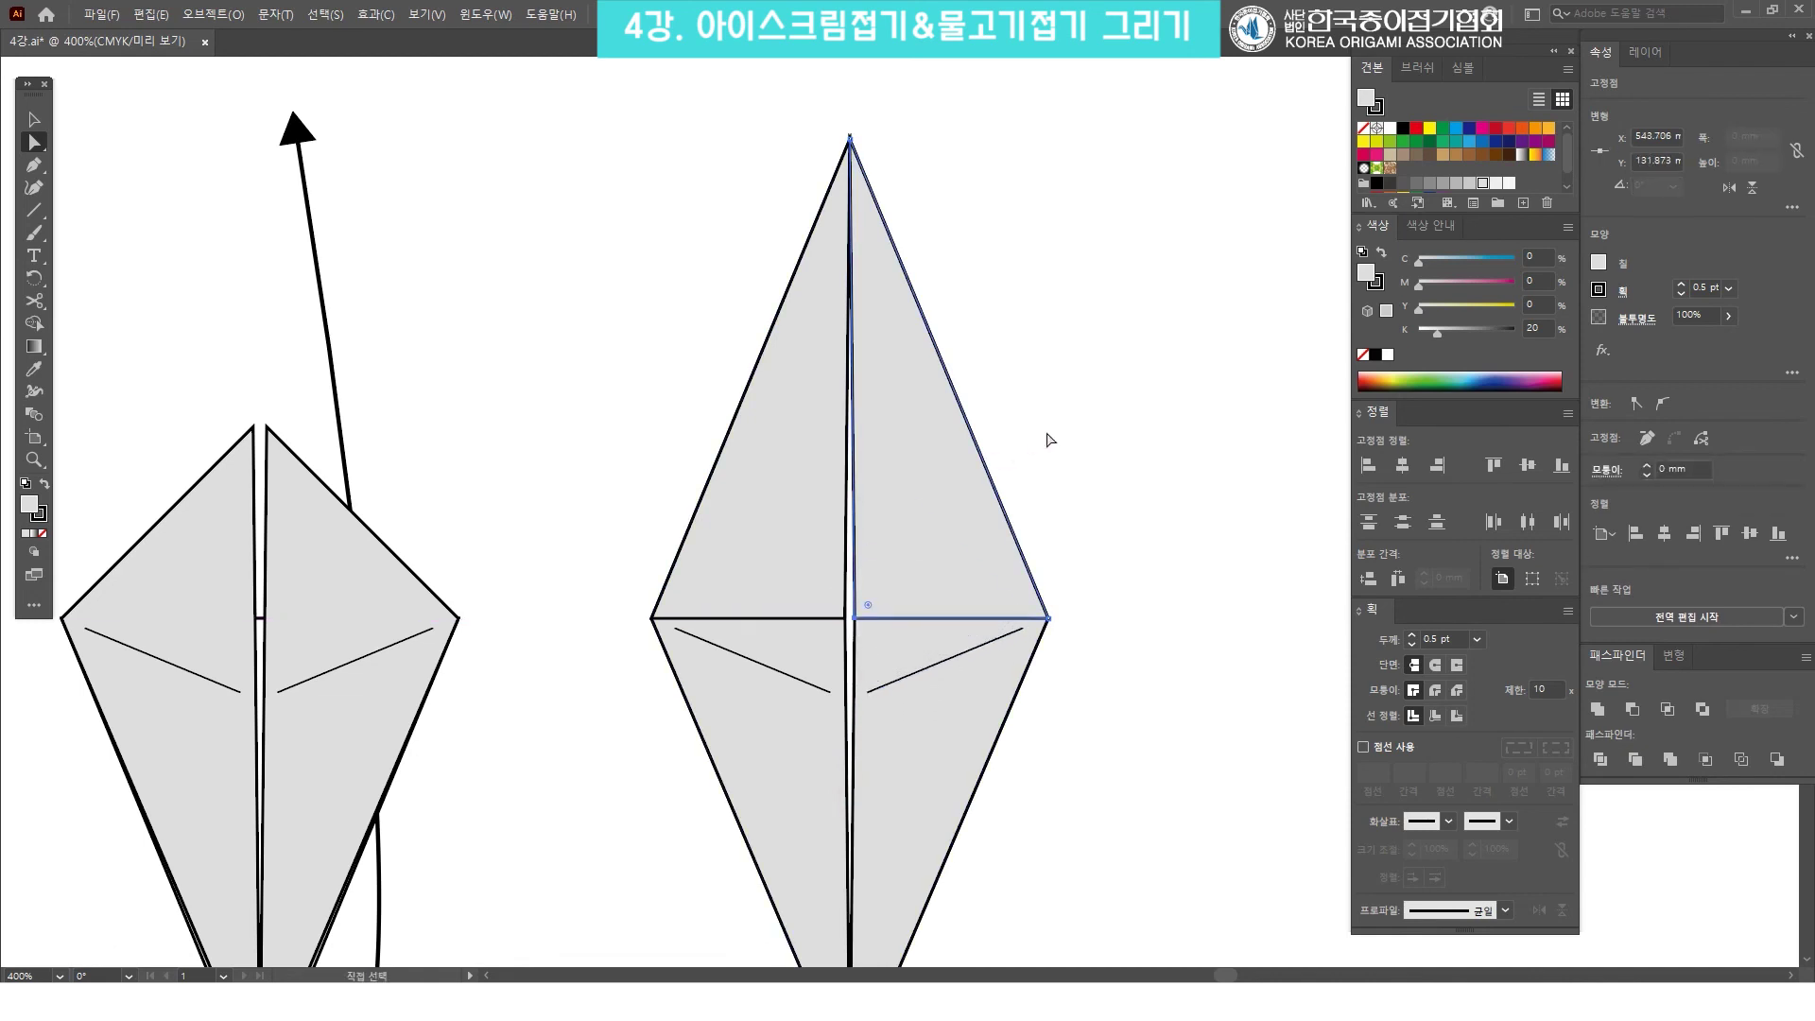
{"action": "left_click", "coordinate": [854, 619]}
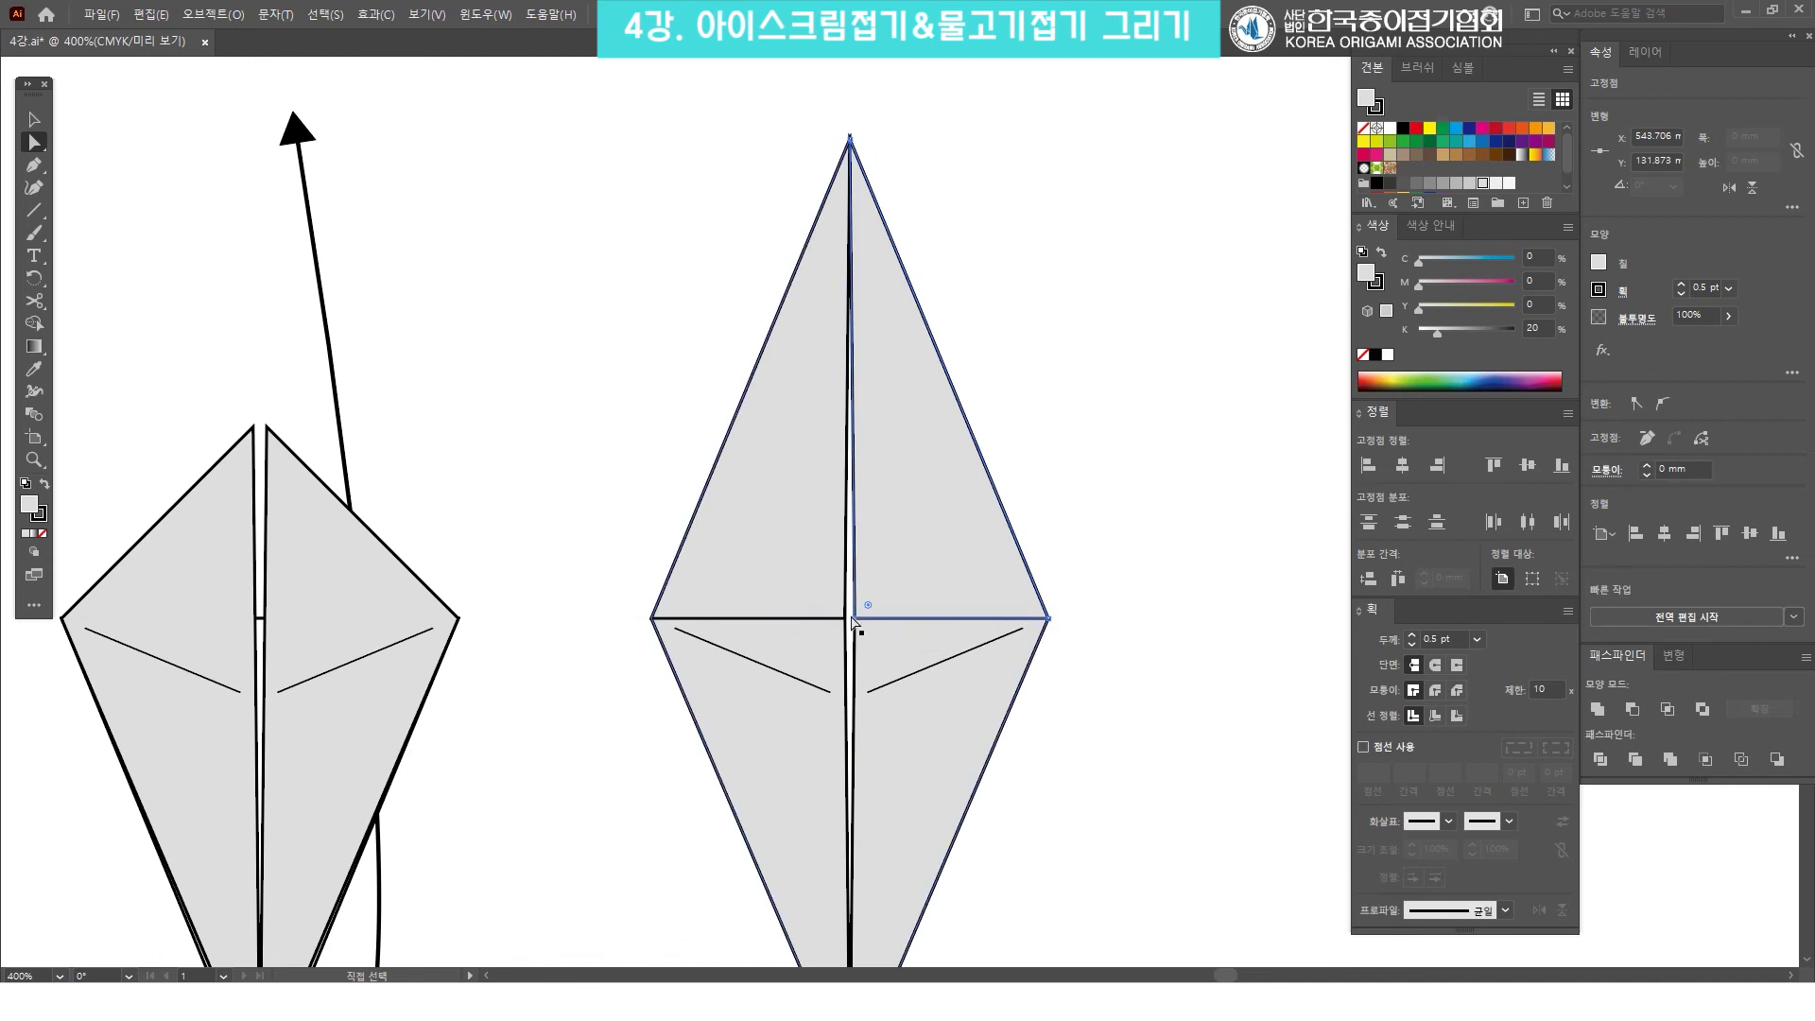
{"action": "left_click", "coordinate": [1167, 487]}
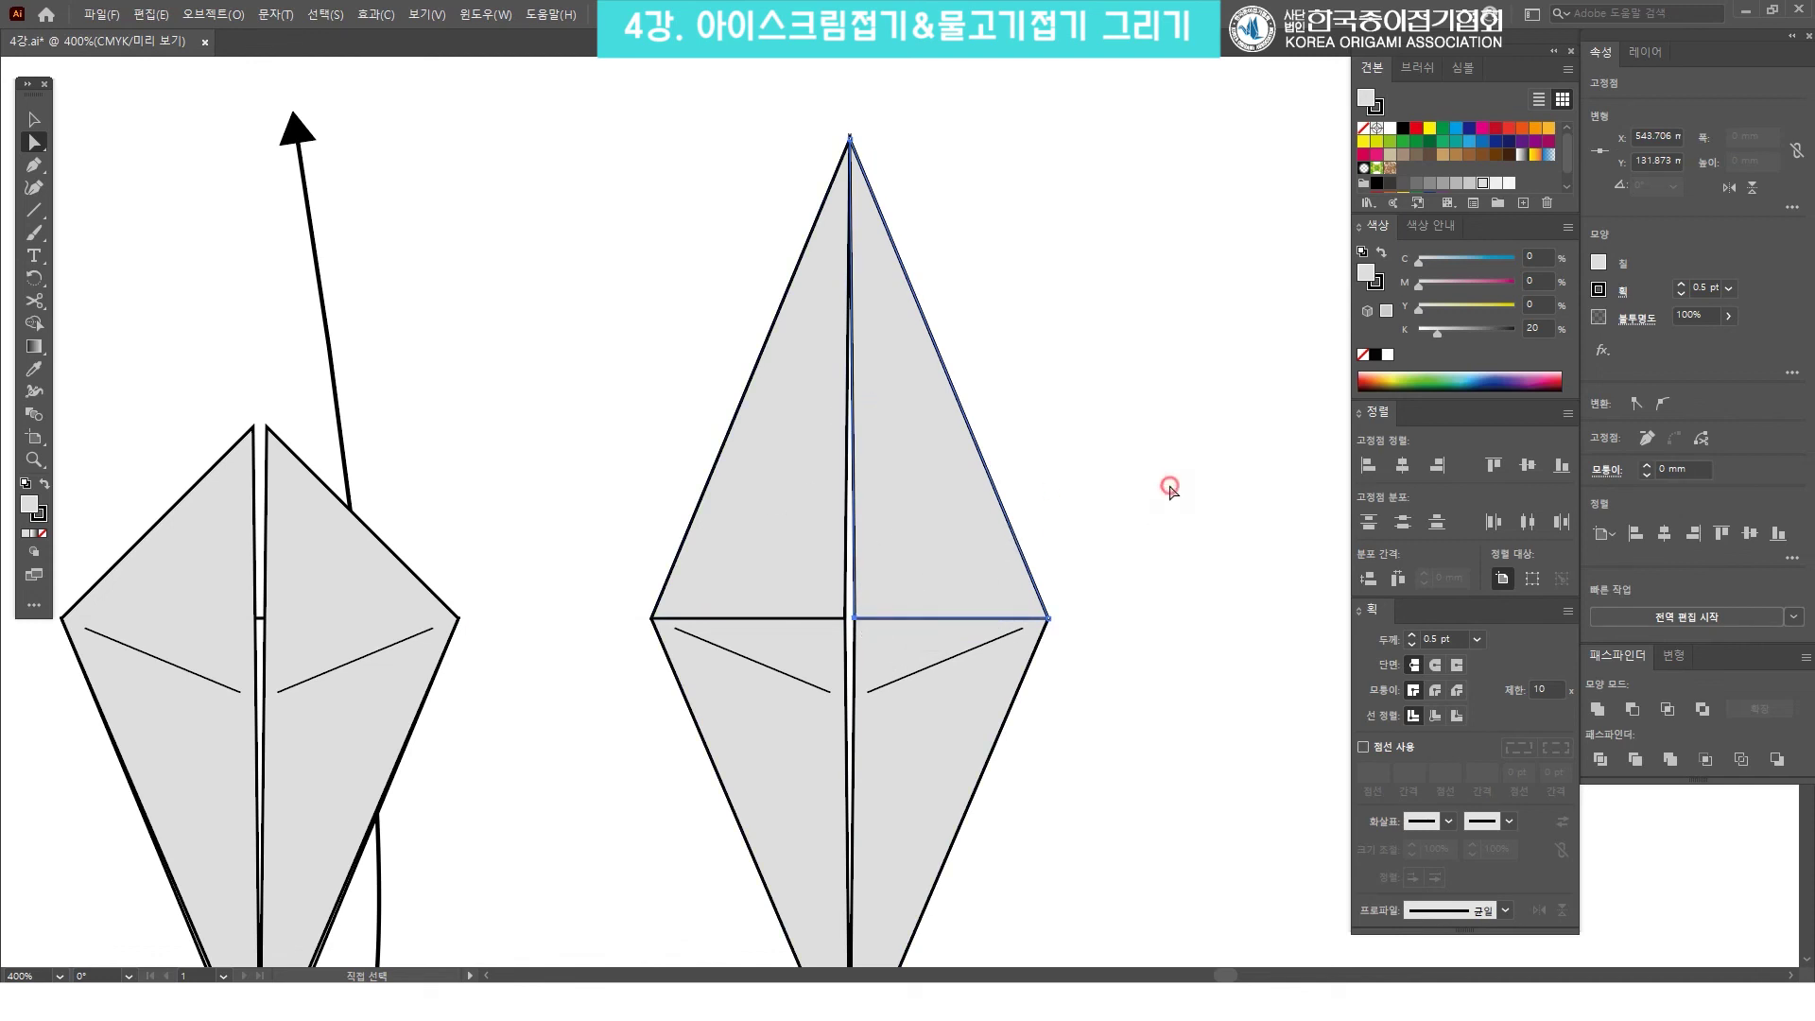
{"action": "left_click_drag", "start_coordinate": [925, 695], "coordinate": [908, 552]}
{"action": "key", "text": "ctrl+minus"}
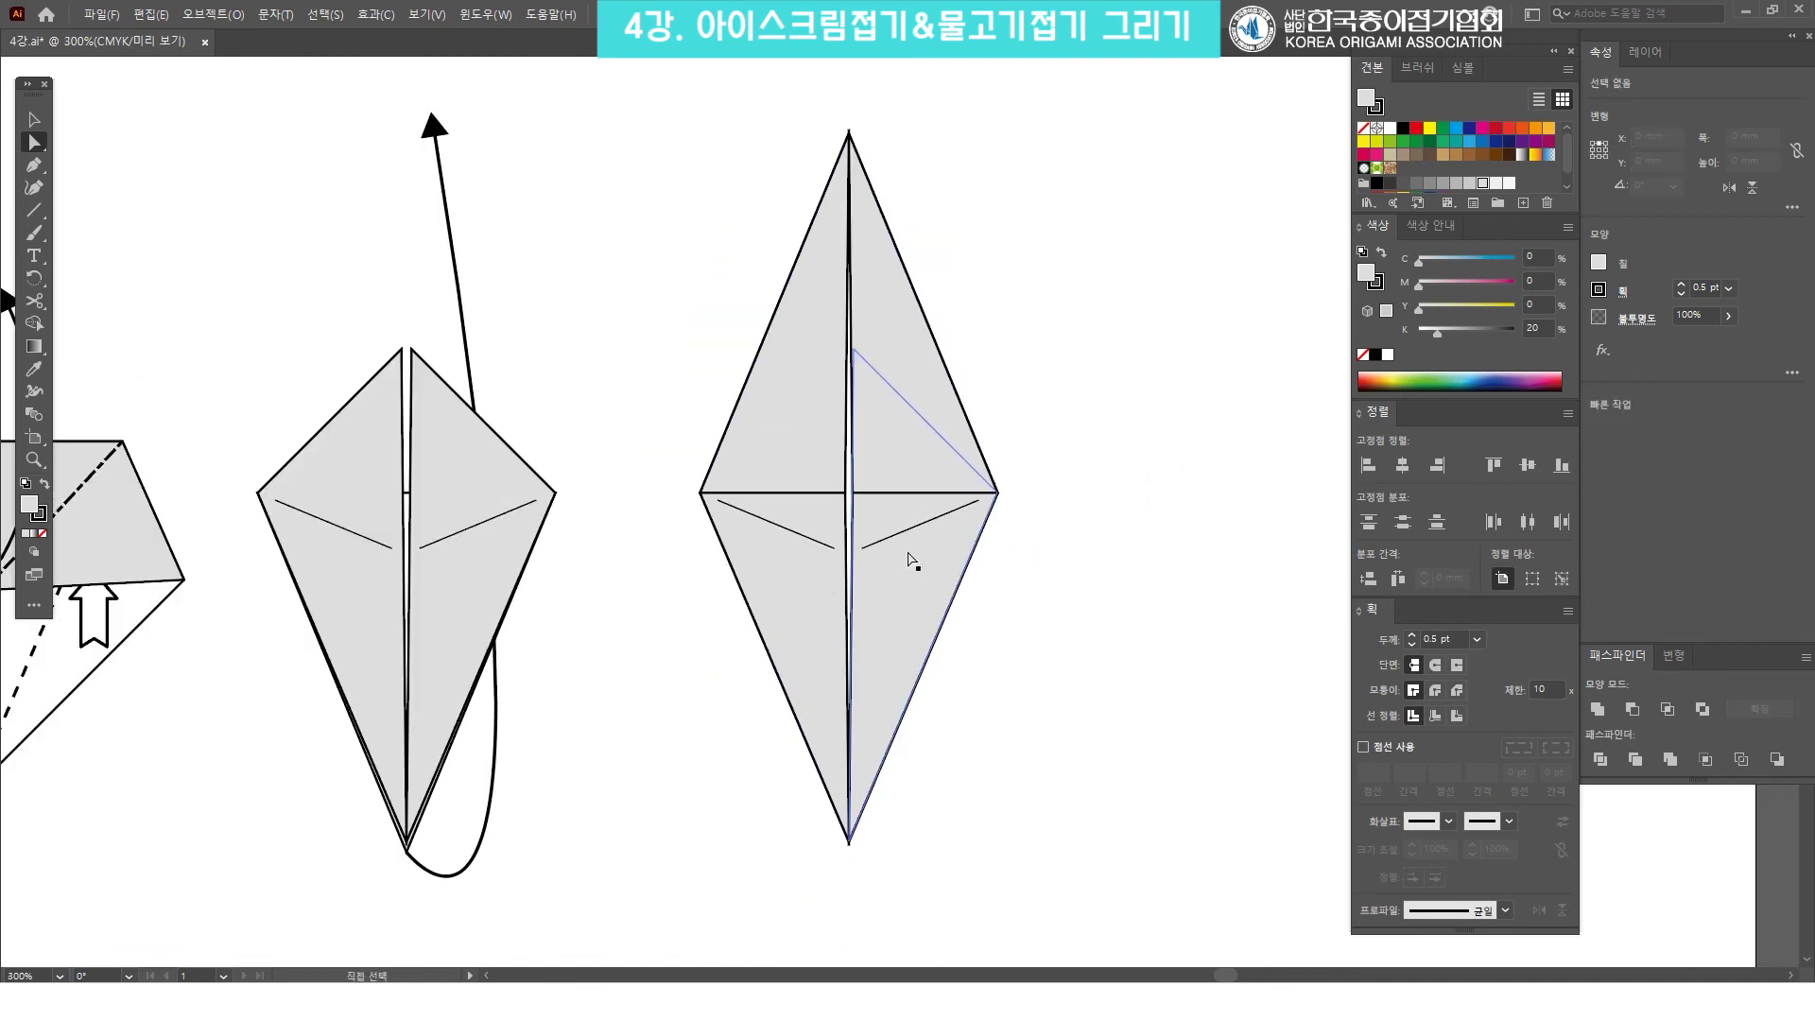
{"action": "key", "text": "v"}
{"action": "left_click_drag", "start_coordinate": [848, 657], "coordinate": [998, 654]}
{"action": "key", "text": "ctrl+z"}
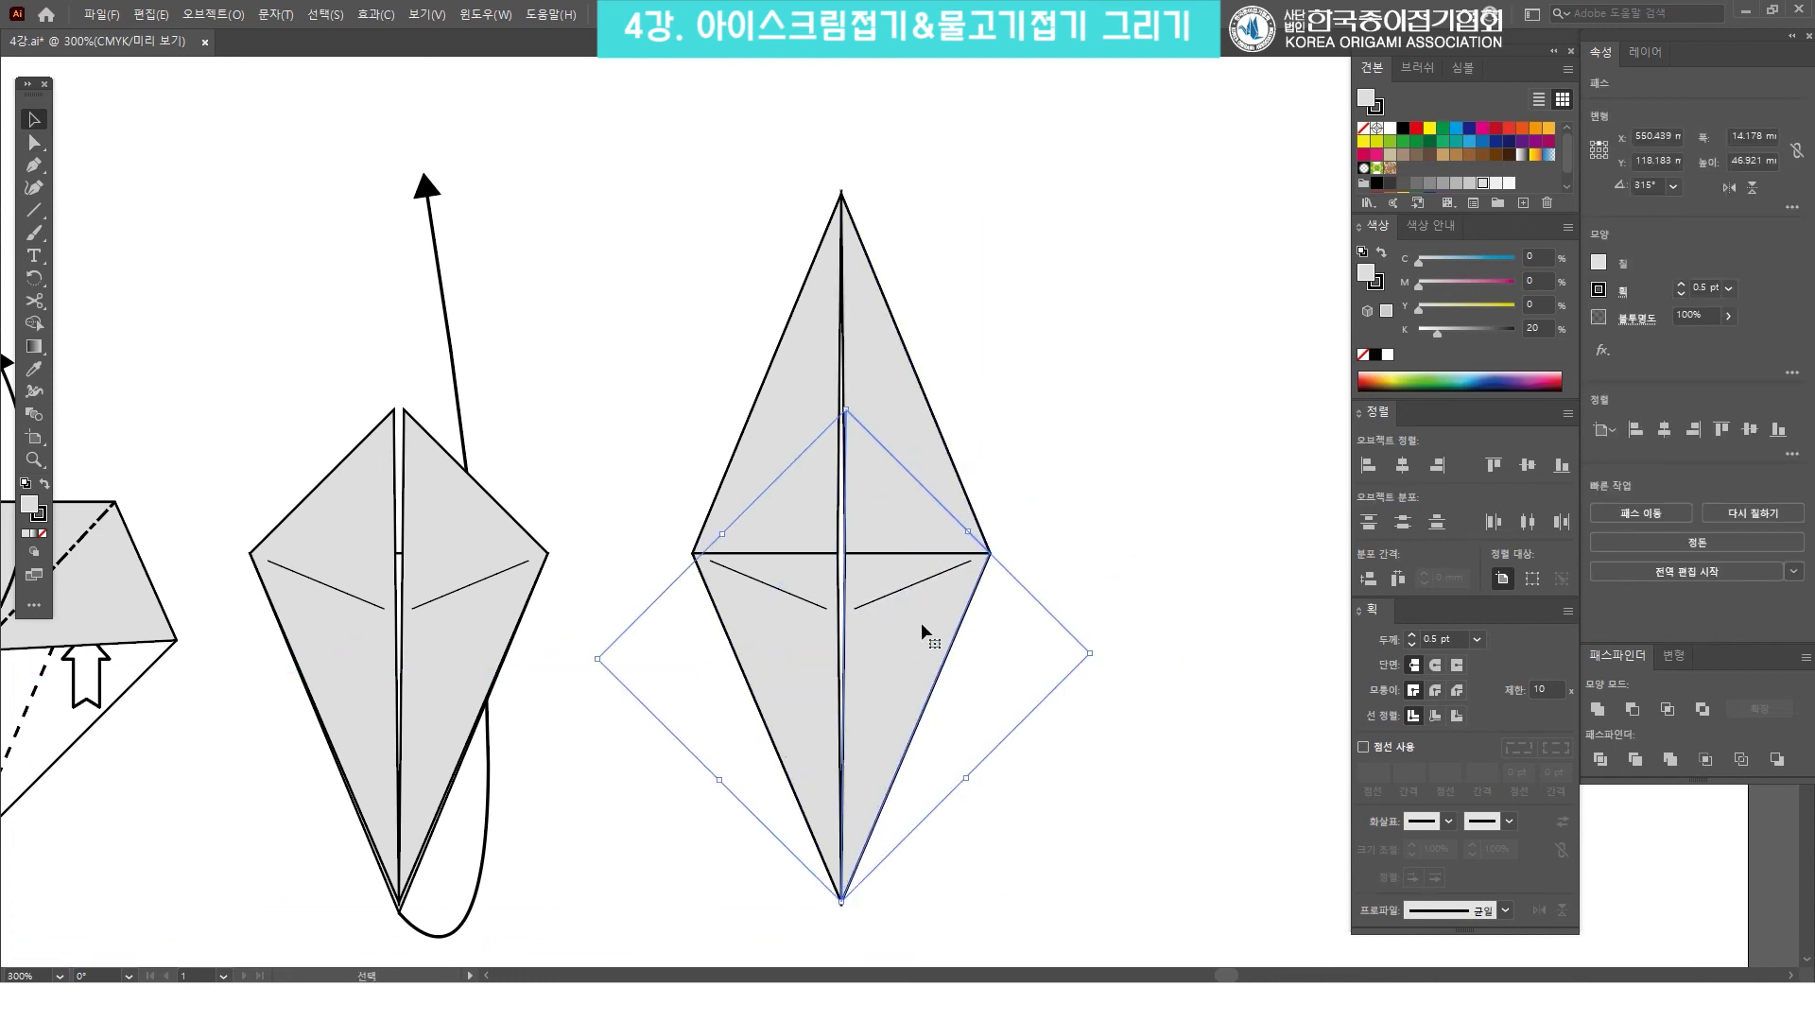
{"action": "left_click", "coordinate": [1030, 485]}
Bring the two original lower flaps and their two crease lines to the front of the reflected flaps.
{"action": "left_click", "coordinate": [810, 458]}
{"action": "left_click", "coordinate": [838, 567], "text": "shift"}
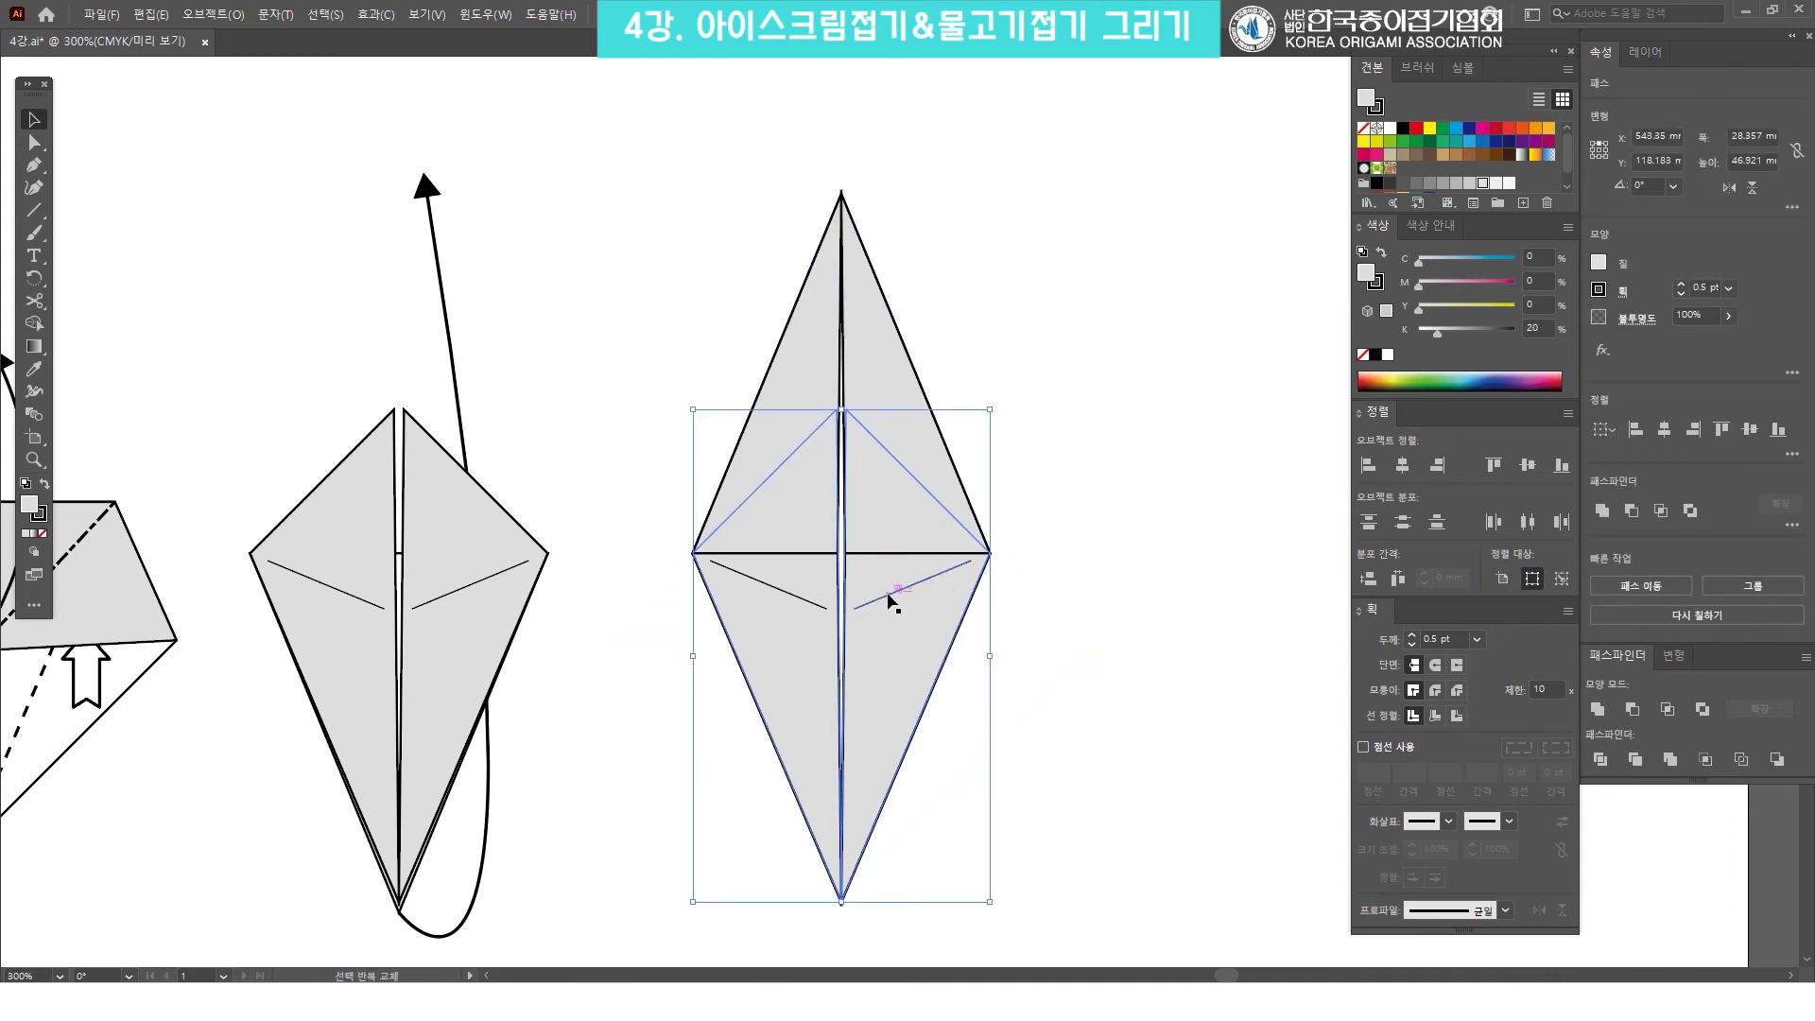
{"action": "left_click", "coordinate": [790, 596], "text": "shift"}
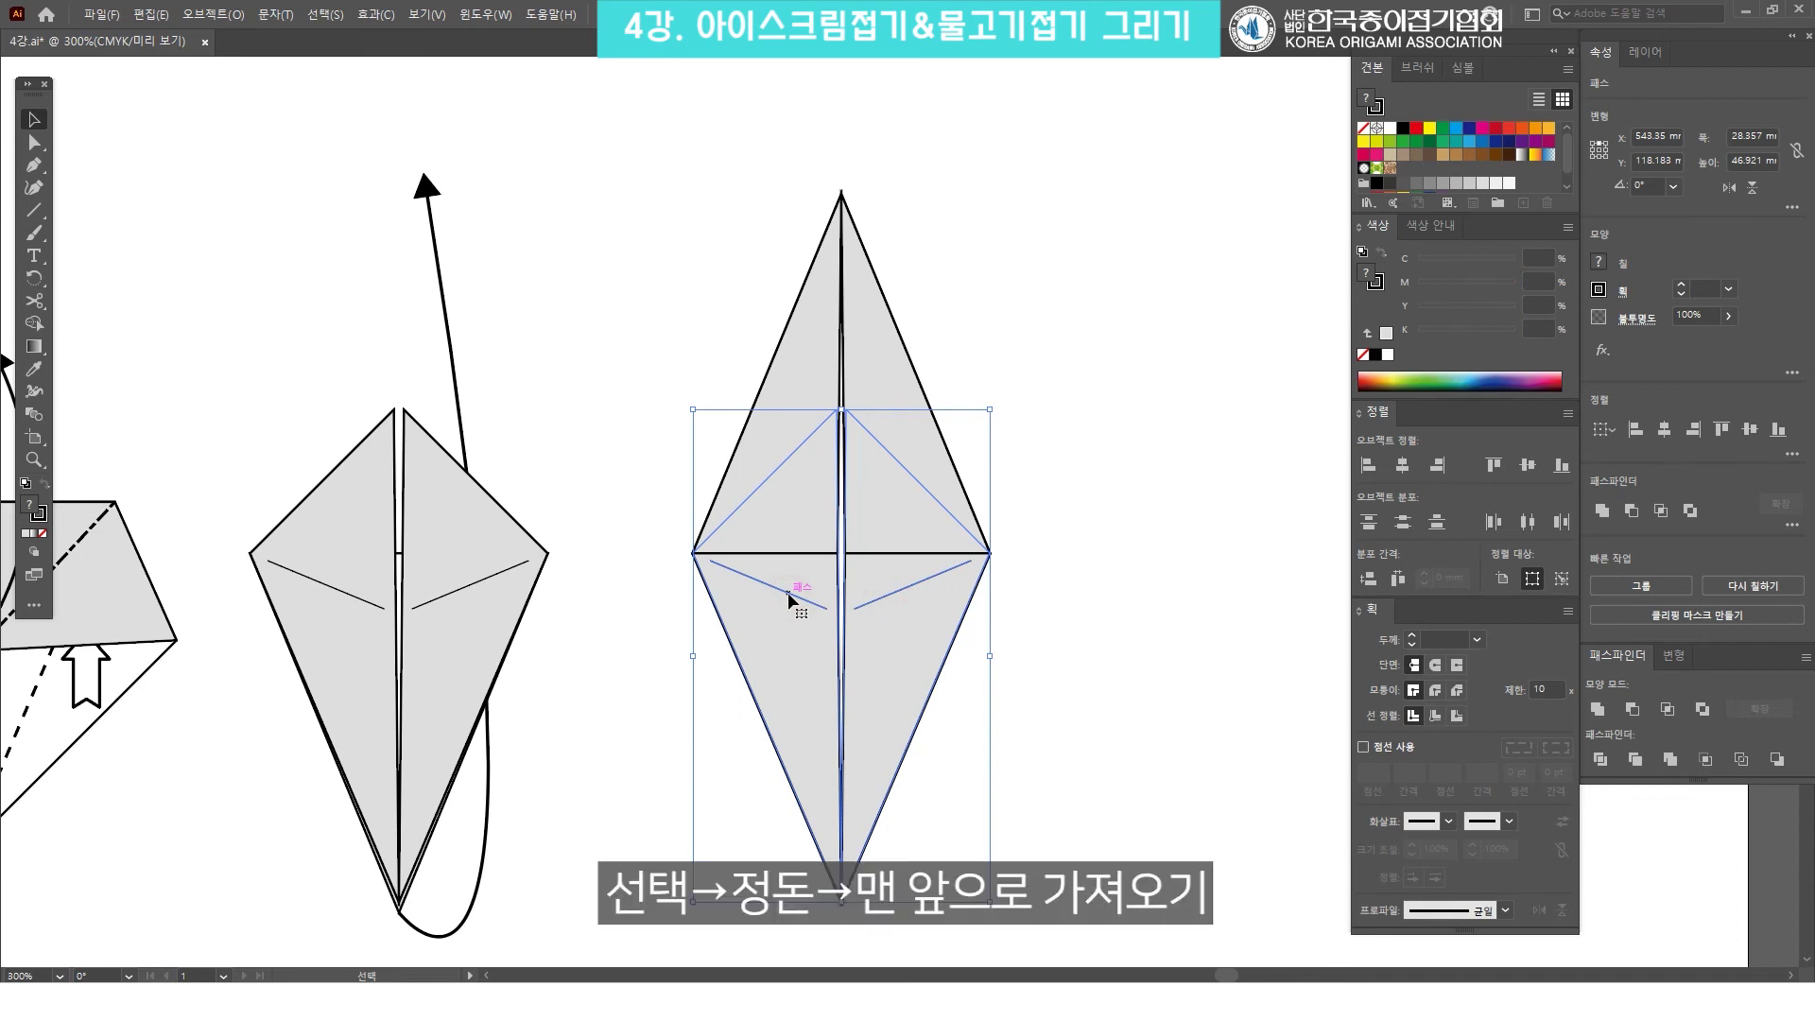
{"action": "right_click", "coordinate": [786, 592]}
{"action": "mouse_move", "coordinate": [885, 498]}
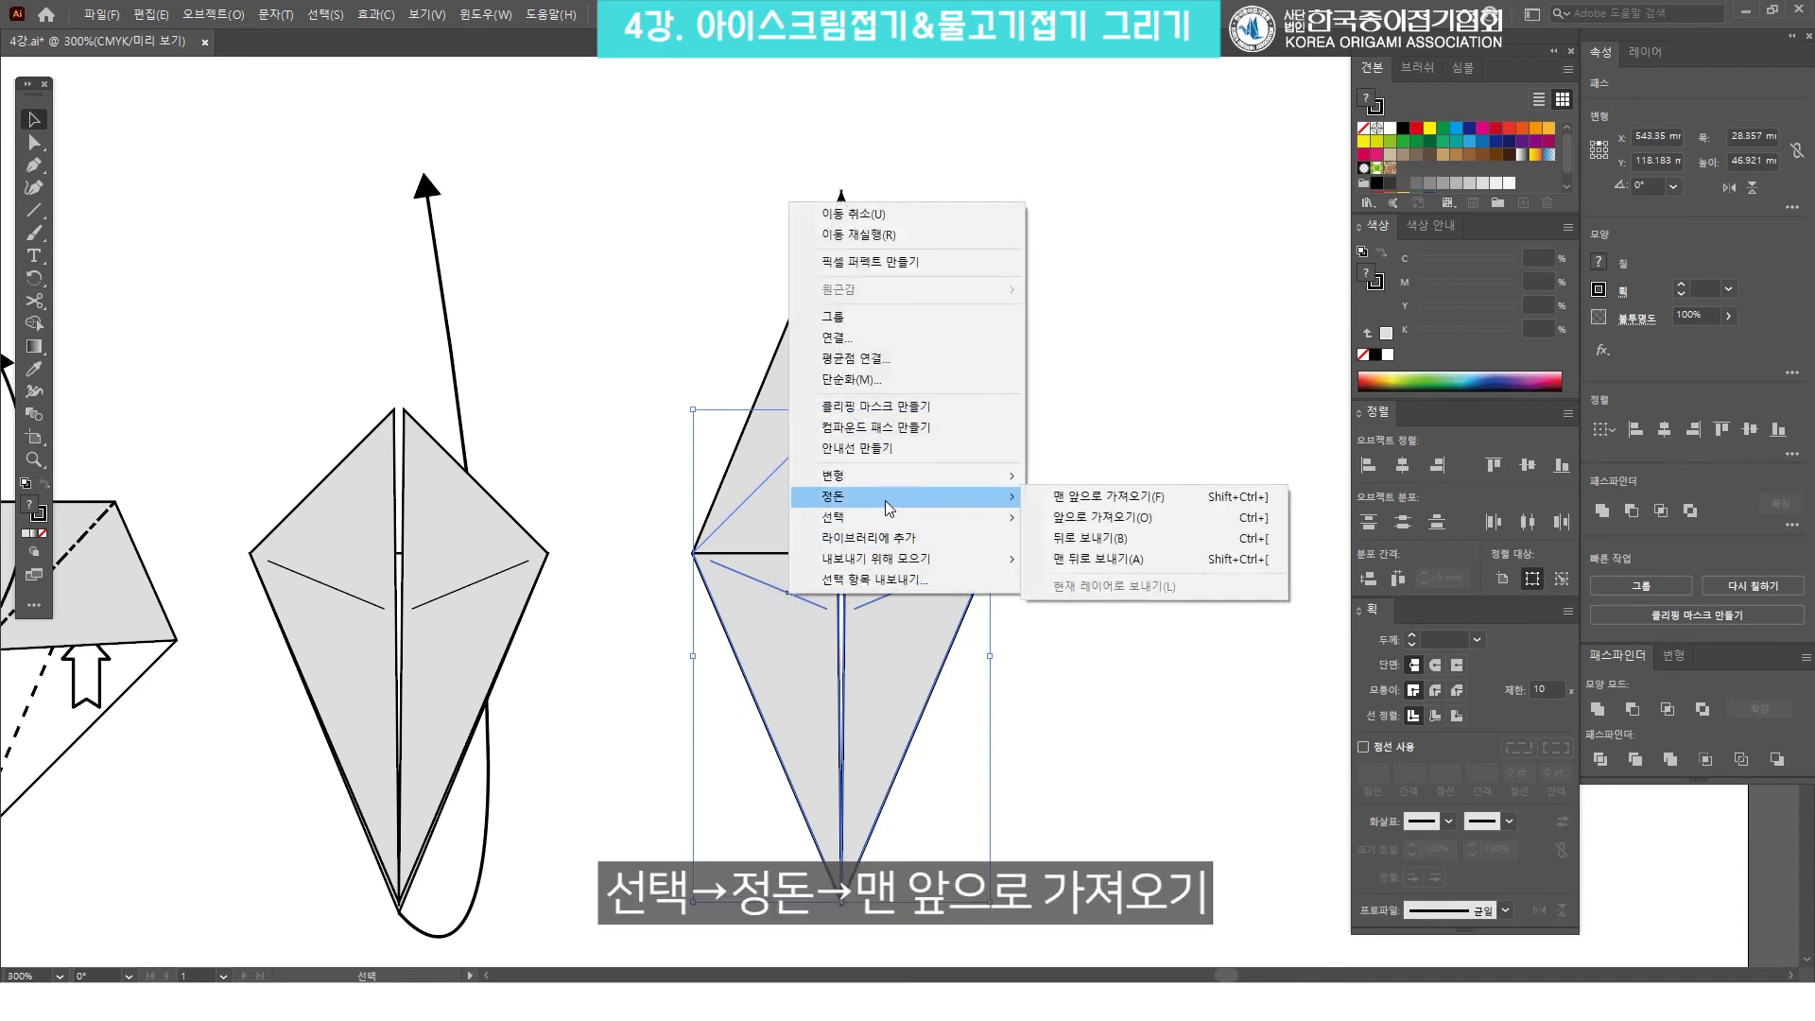
{"action": "left_click", "coordinate": [1069, 498]}
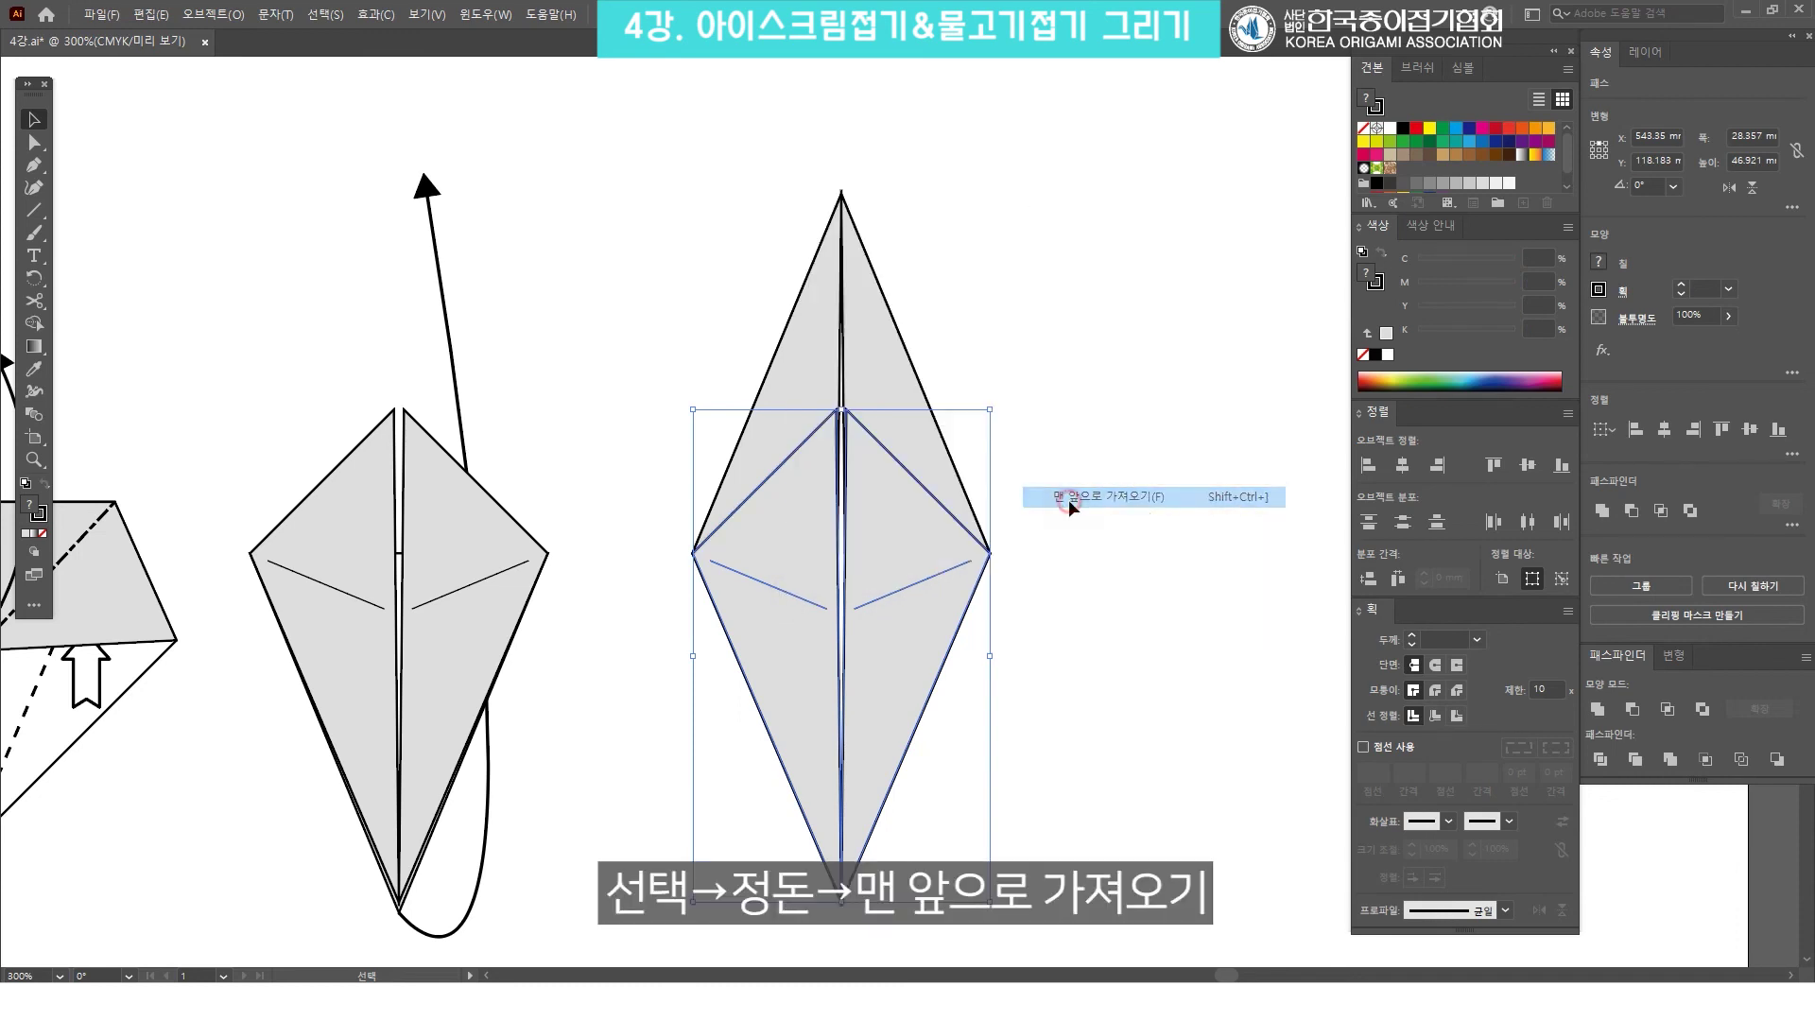
{"action": "left_click", "coordinate": [1142, 465]}
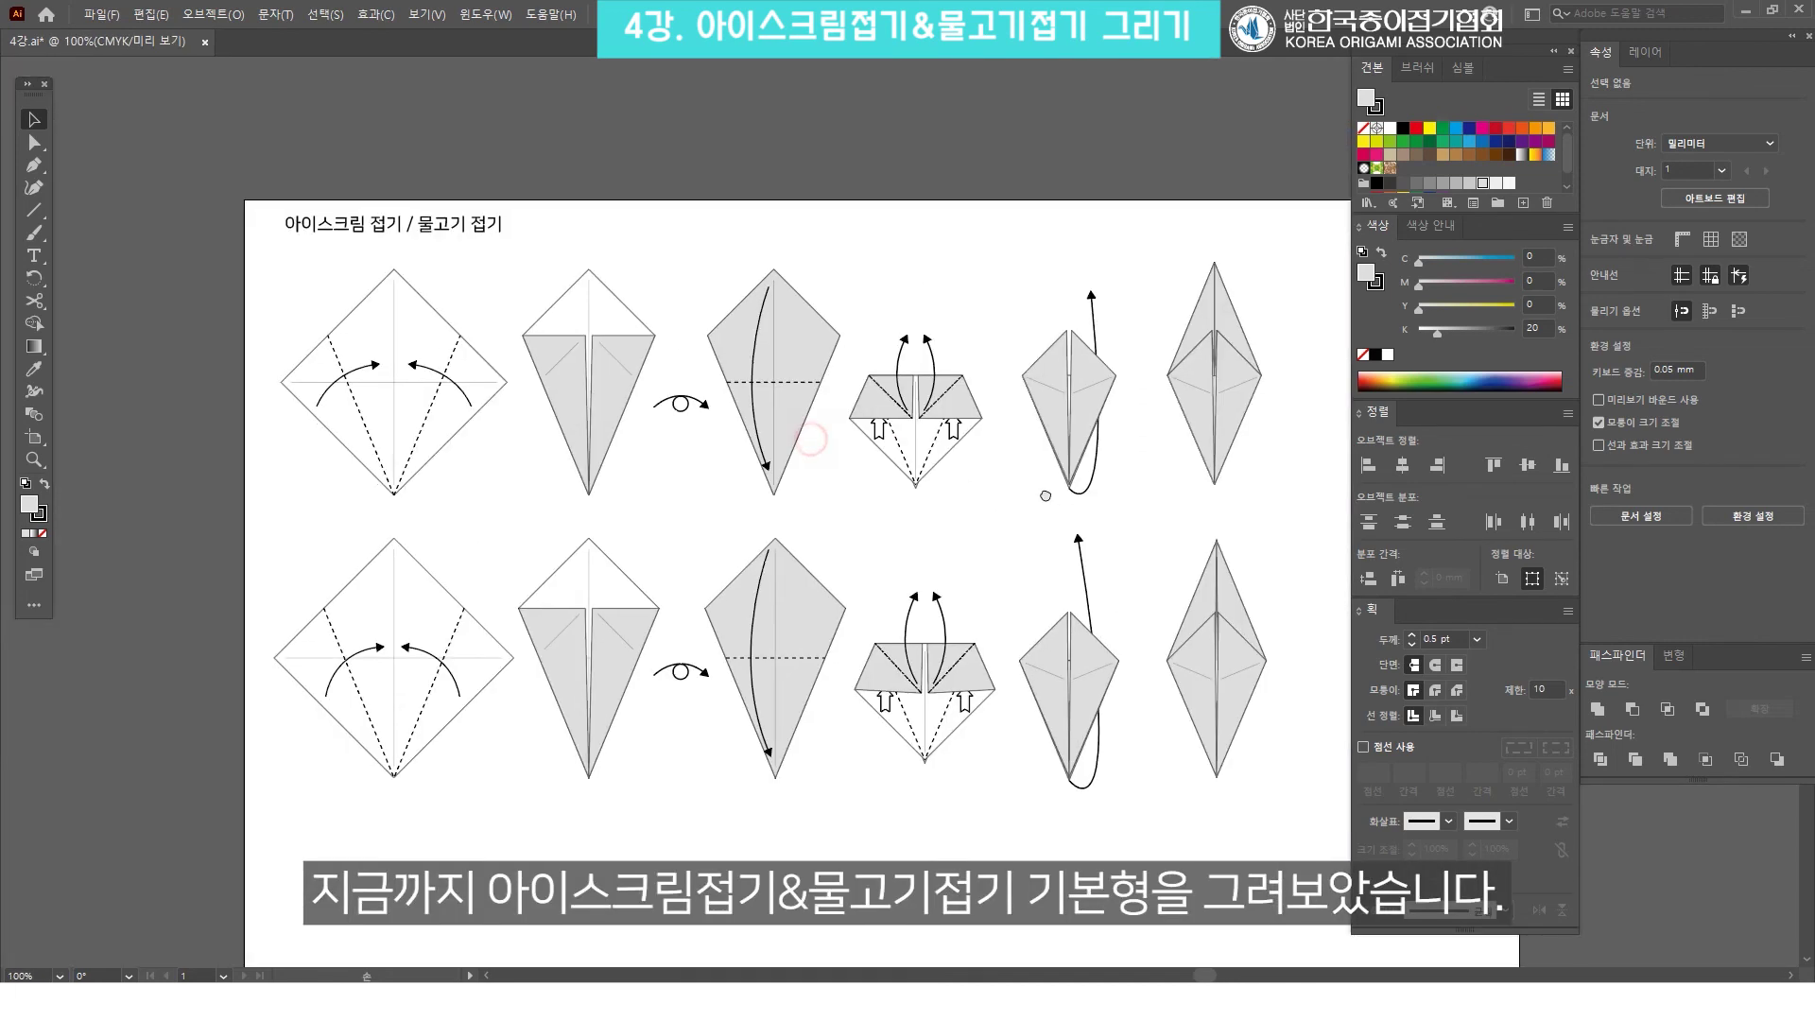
{"action": "left_click", "coordinate": [1161, 225]}
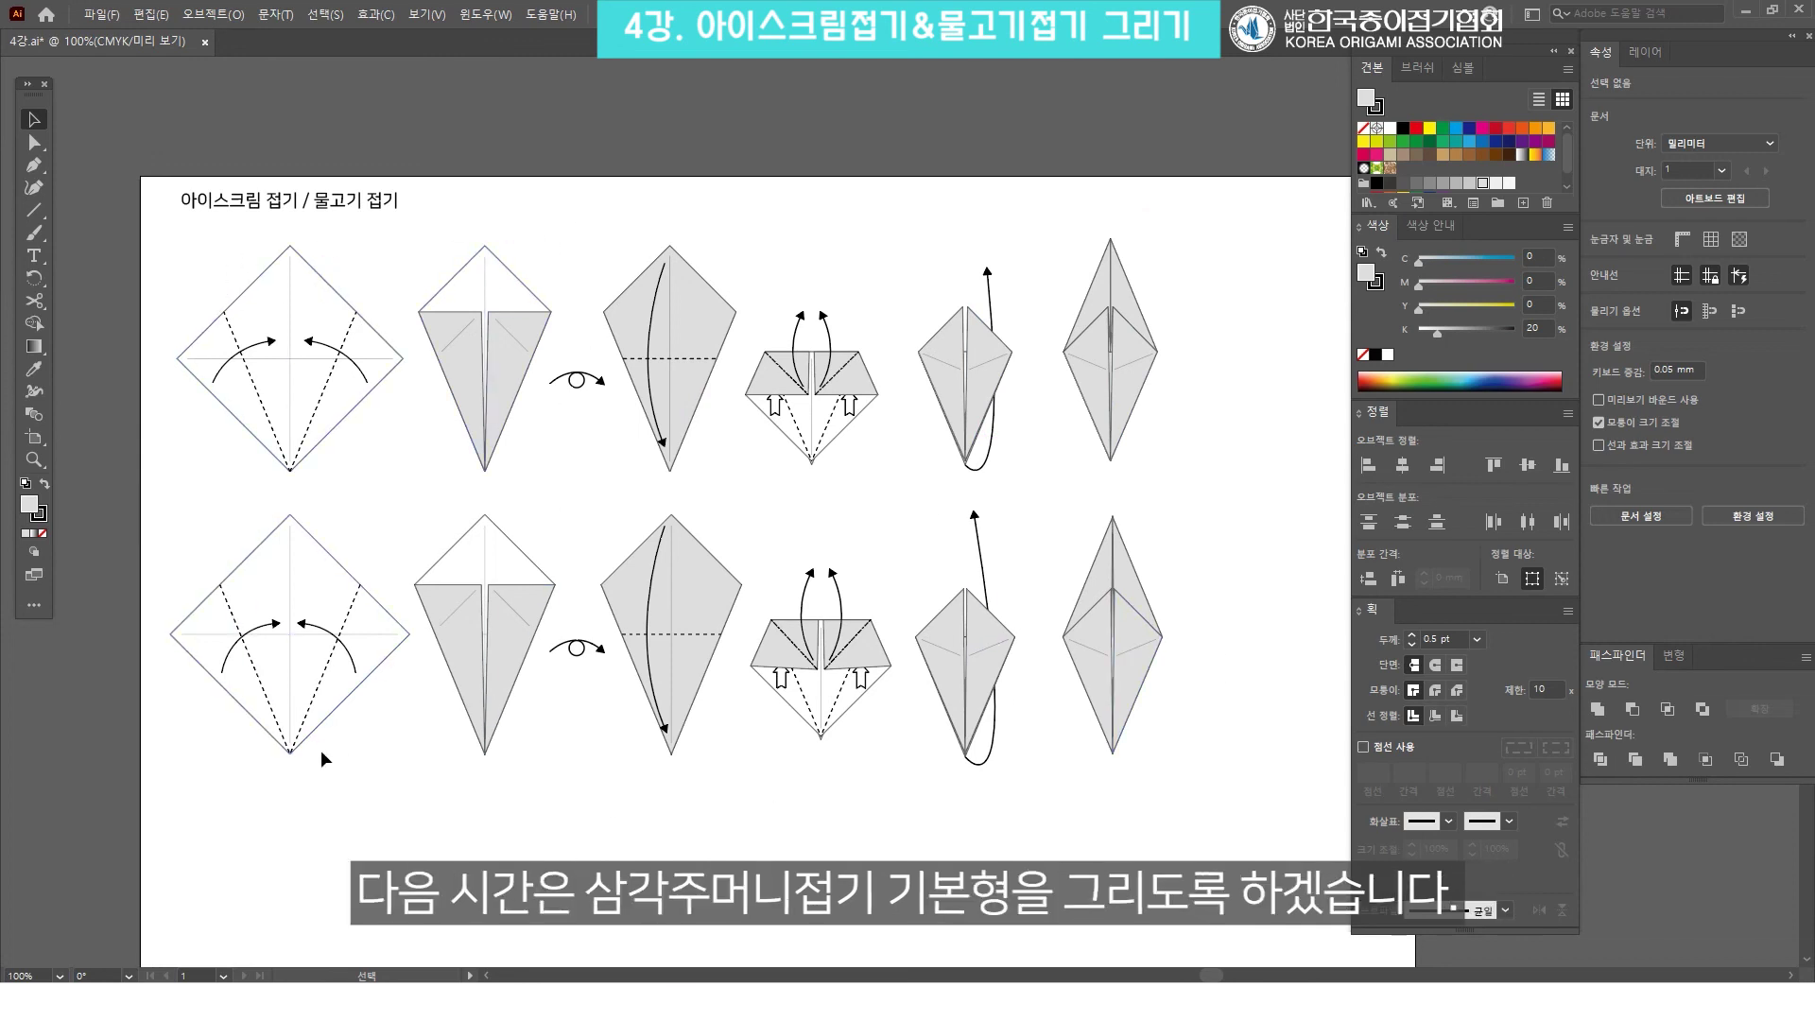
{"action": "left_click_drag", "start_coordinate": [1225, 826], "coordinate": [136, 207]}
{"action": "left_click", "coordinate": [1202, 452]}
{"action": "left_click_drag", "start_coordinate": [1239, 813], "coordinate": [151, 243]}
{"action": "left_click", "coordinate": [729, 169]}
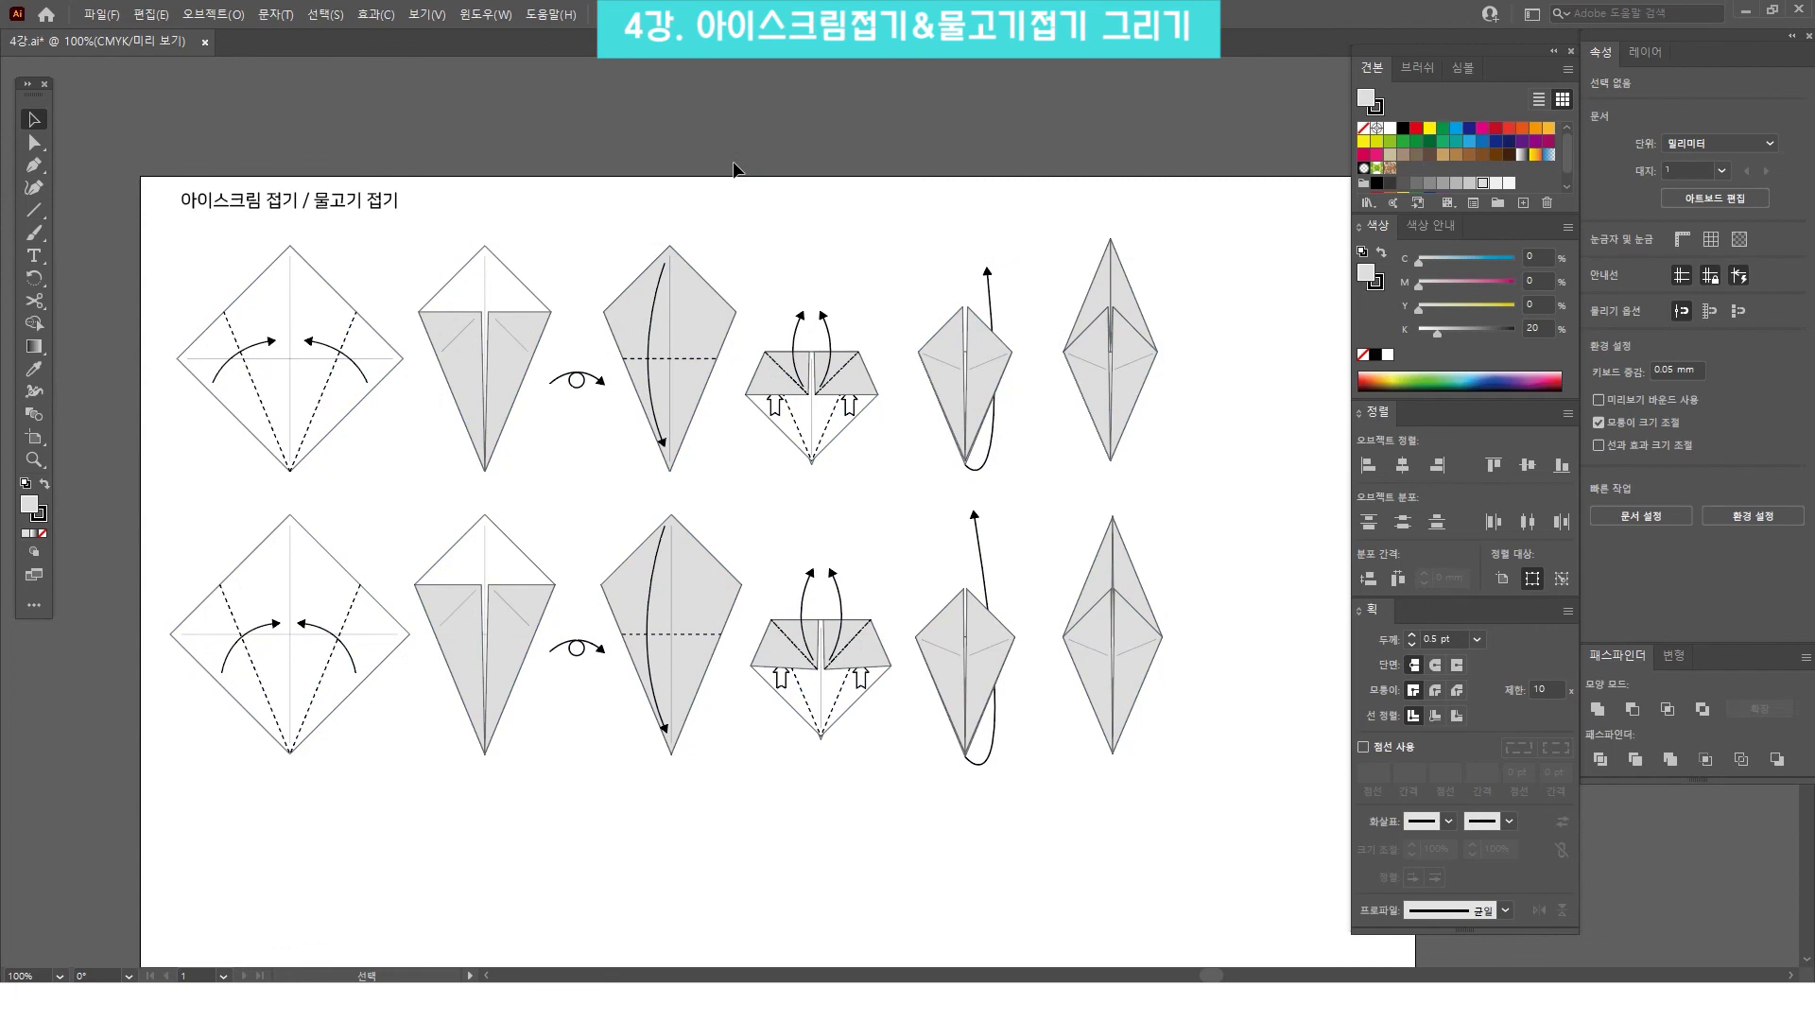